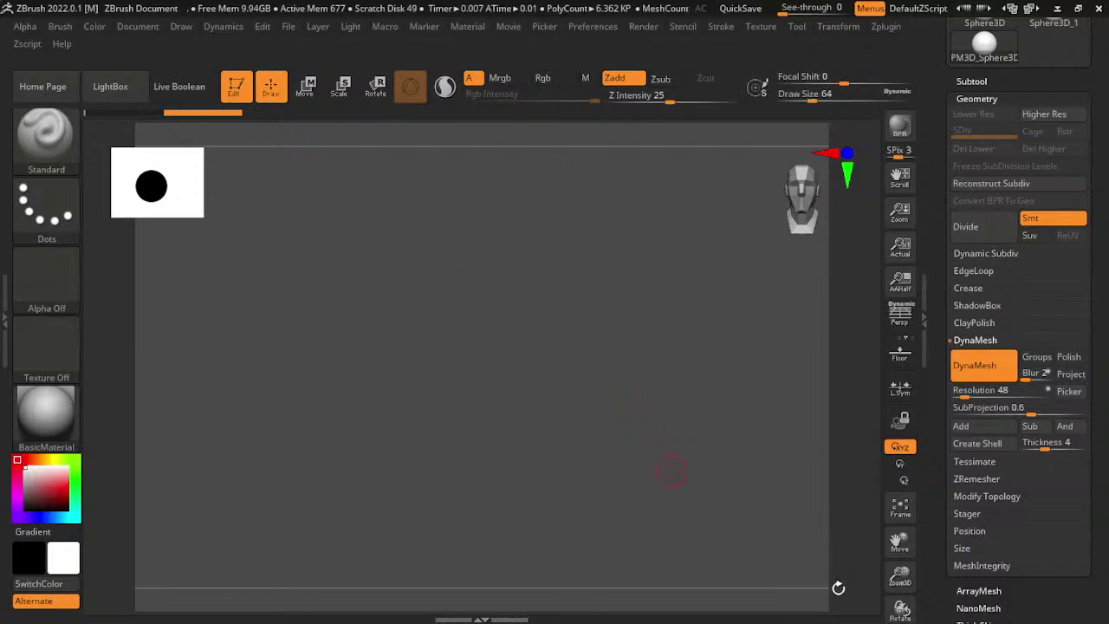
- Raise the brush Draw Size from 64 to about 415
key("s")
left_click_drag(857, 537, 867, 524)
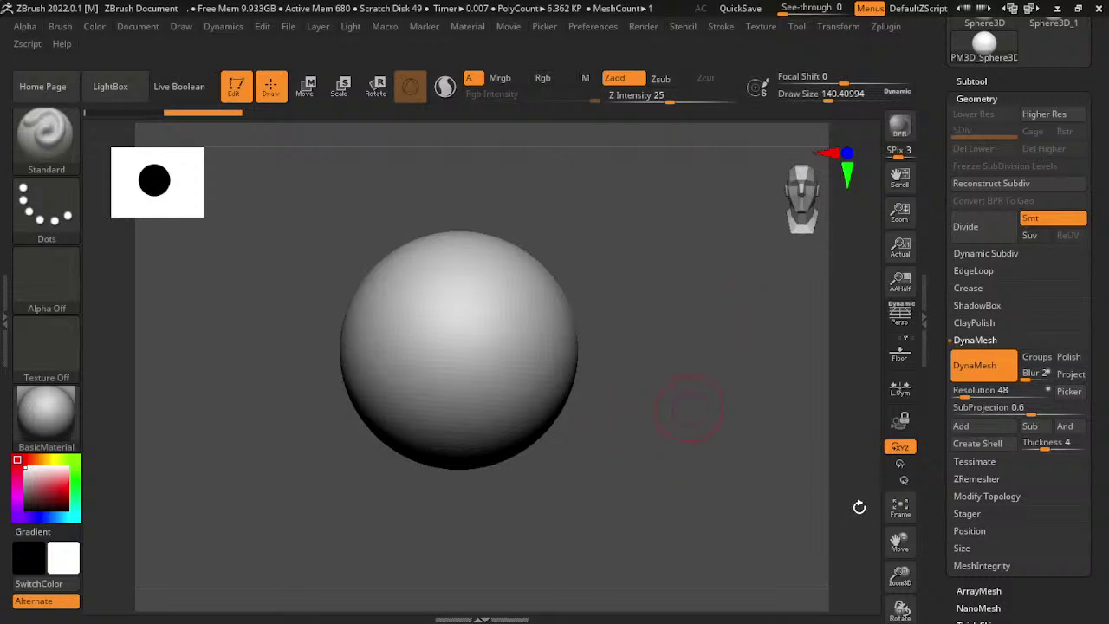
key("s")
mouse_move(866, 512)
left_mouse_down()
mouse_move(858, 467)
mouse_move(862, 519)
left_mouse_up()
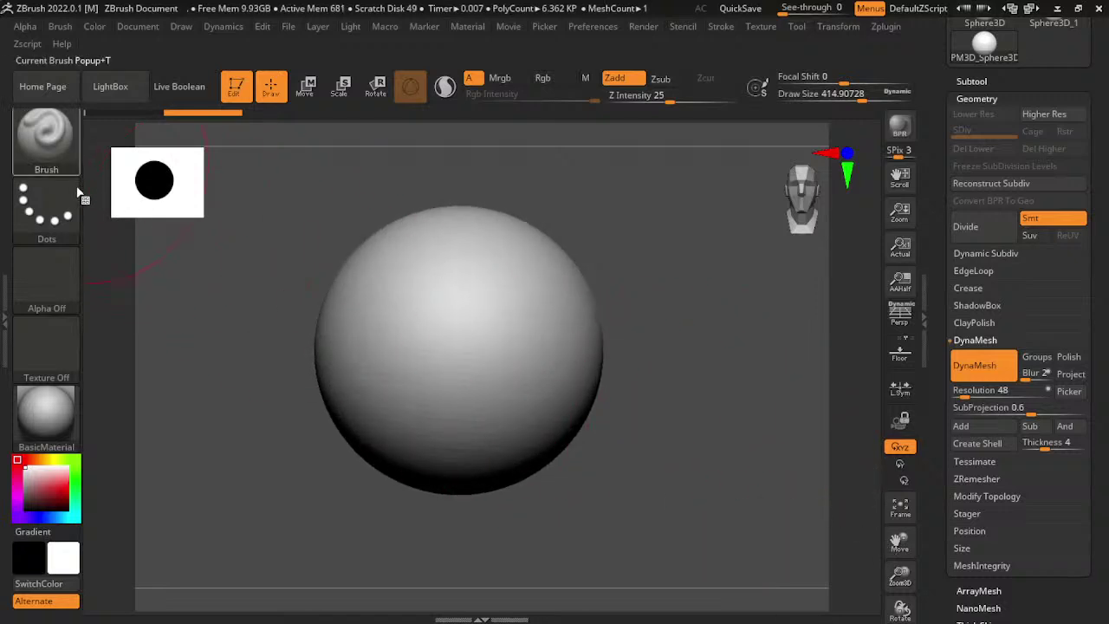
- Select the Move brush and load the compact_UI interface layout
left_click(46, 135)
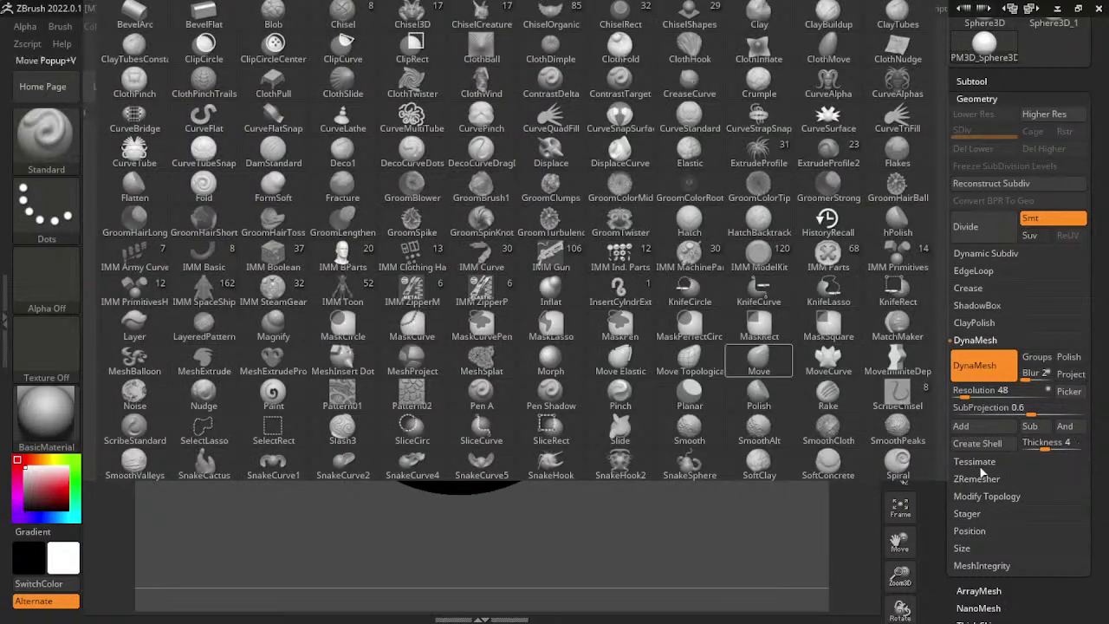
left_click(759, 355)
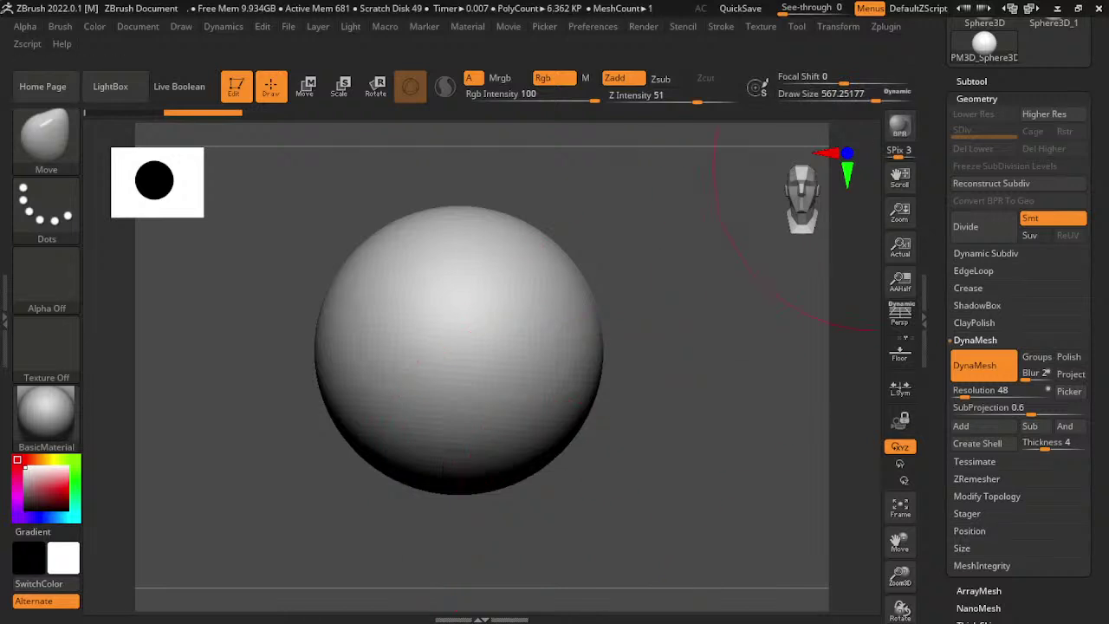
left_click(1031, 8)
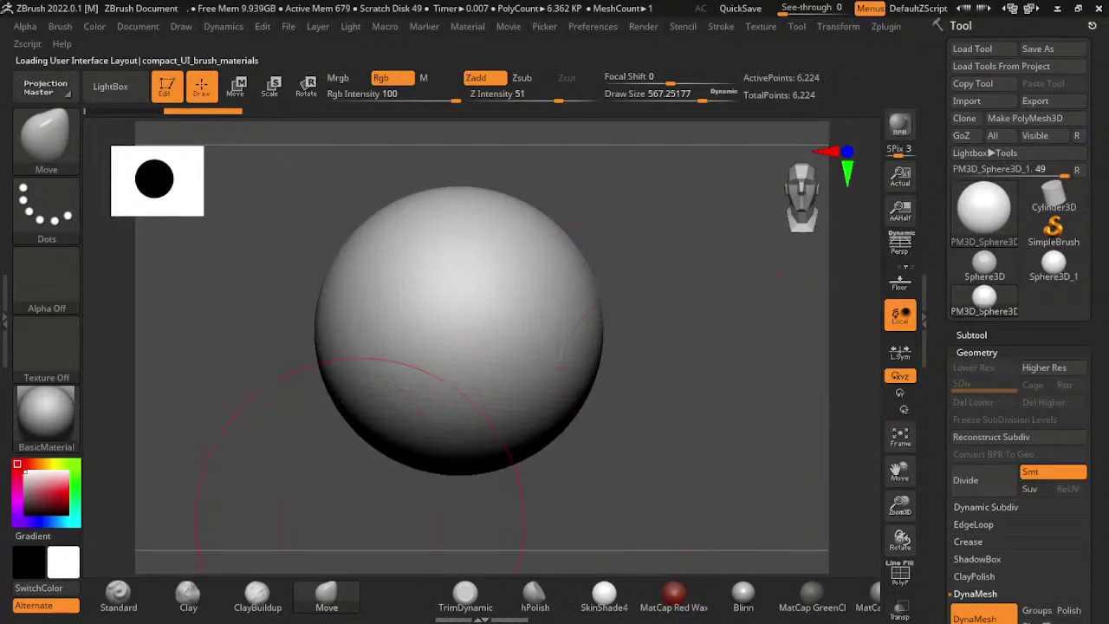
- With a brush of about 550–657, stretch the sphere into a tall egg in perspective view
left_click_drag(525, 463, 494, 486)
key("ctrl+z")
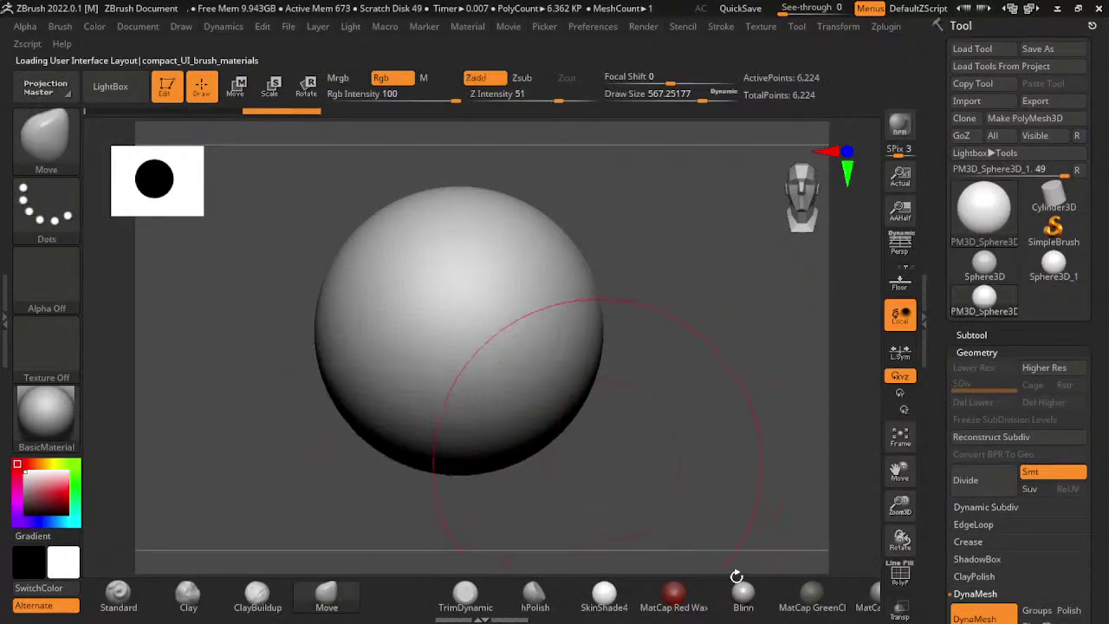
key("s")
mouse_move(407, 459)
left_mouse_down()
mouse_move(451, 459)
mouse_move(472, 433)
left_mouse_up()
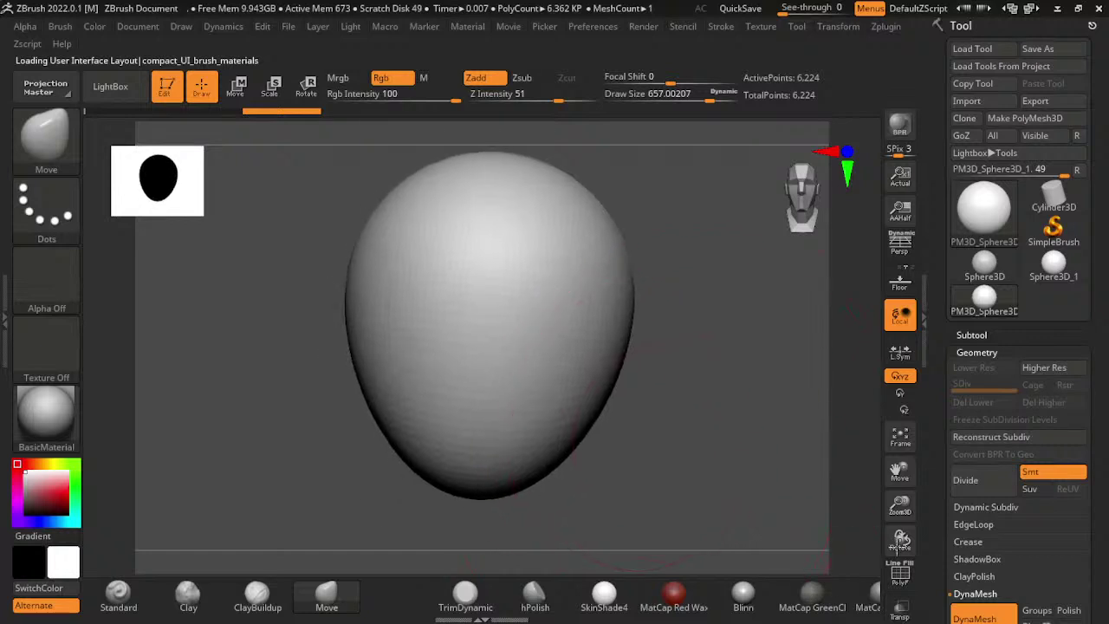
left_click_drag(825, 462, 644, 285)
key("s")
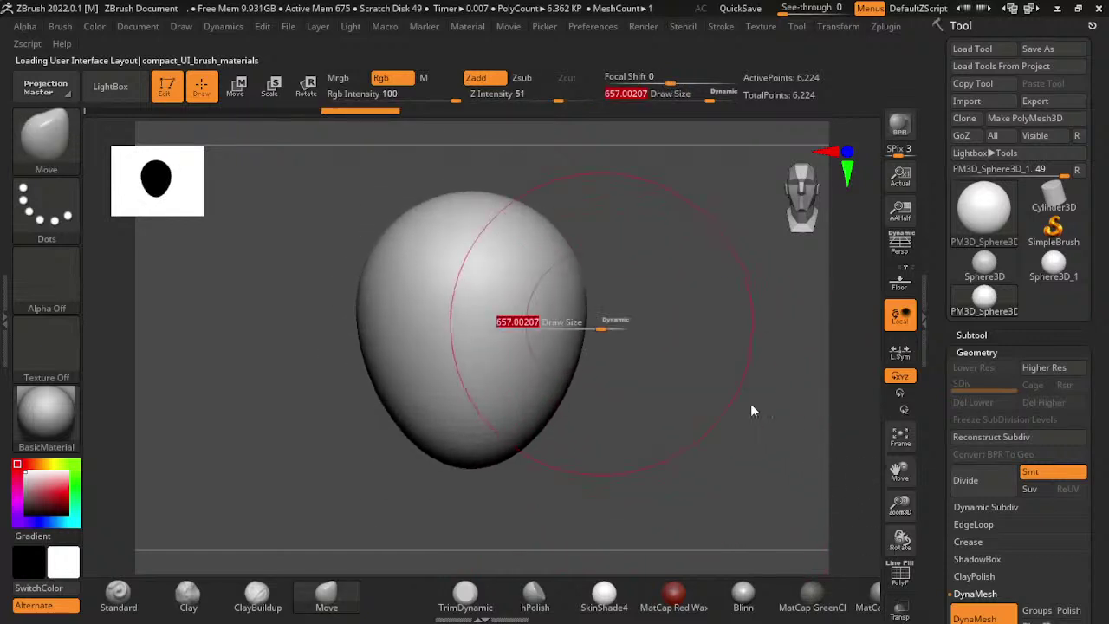
left_click_drag(519, 321, 485, 322)
left_click_drag(569, 329, 710, 383)
key("p")
left_click_drag(485, 390, 520, 329)
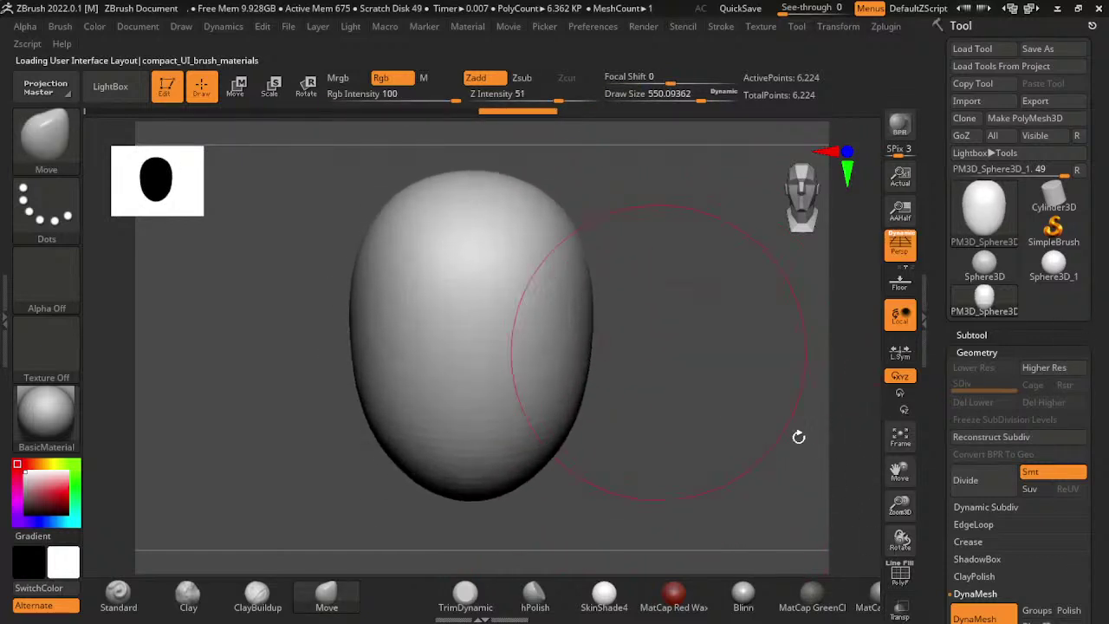
- At brush size about 340, round the cranium, narrow and smooth the jaw, and face it front-on
key("s")
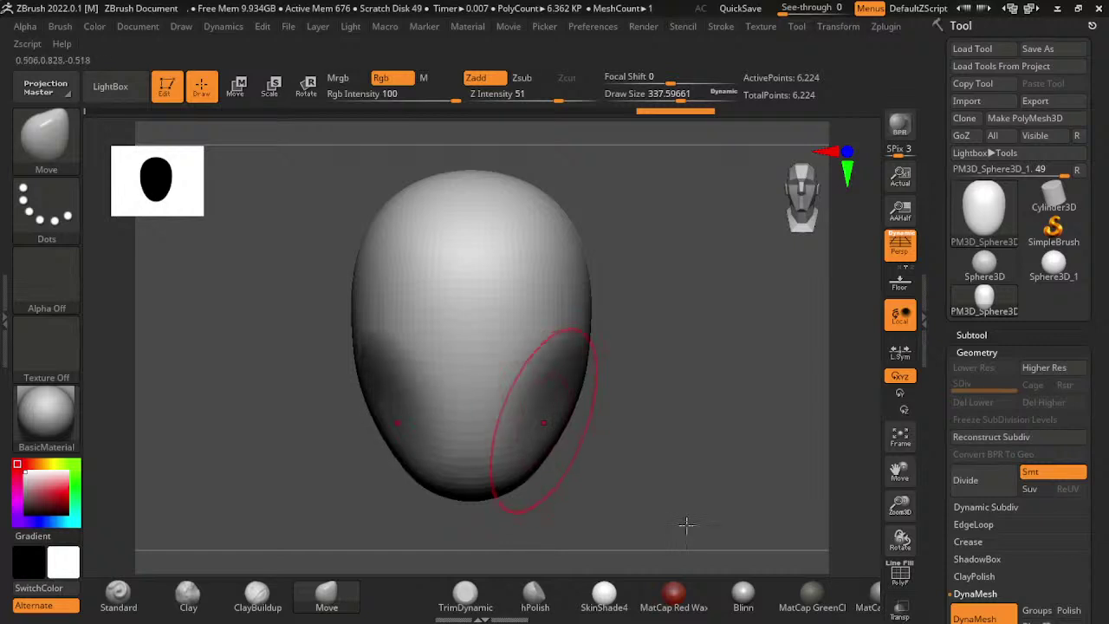
mouse_move(685, 522)
left_mouse_down("shift")
mouse_move(797, 520)
mouse_move(687, 508)
left_mouse_up("shift")
left_click_drag(582, 421, 604, 612)
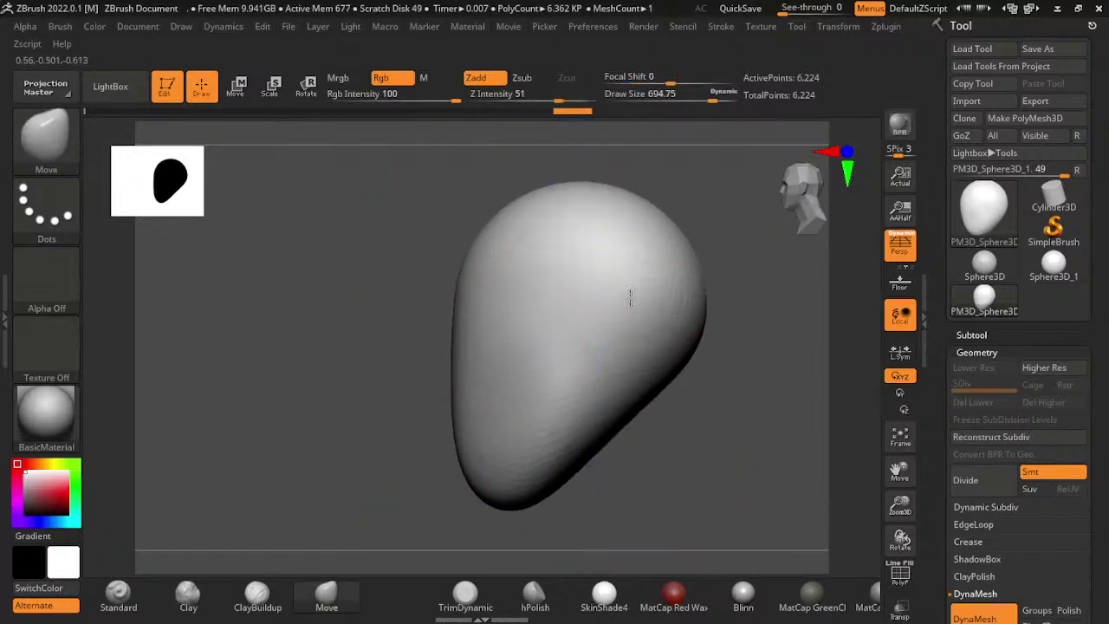
left_click_drag(597, 488, 621, 272)
left_click_drag(535, 202, 742, 525)
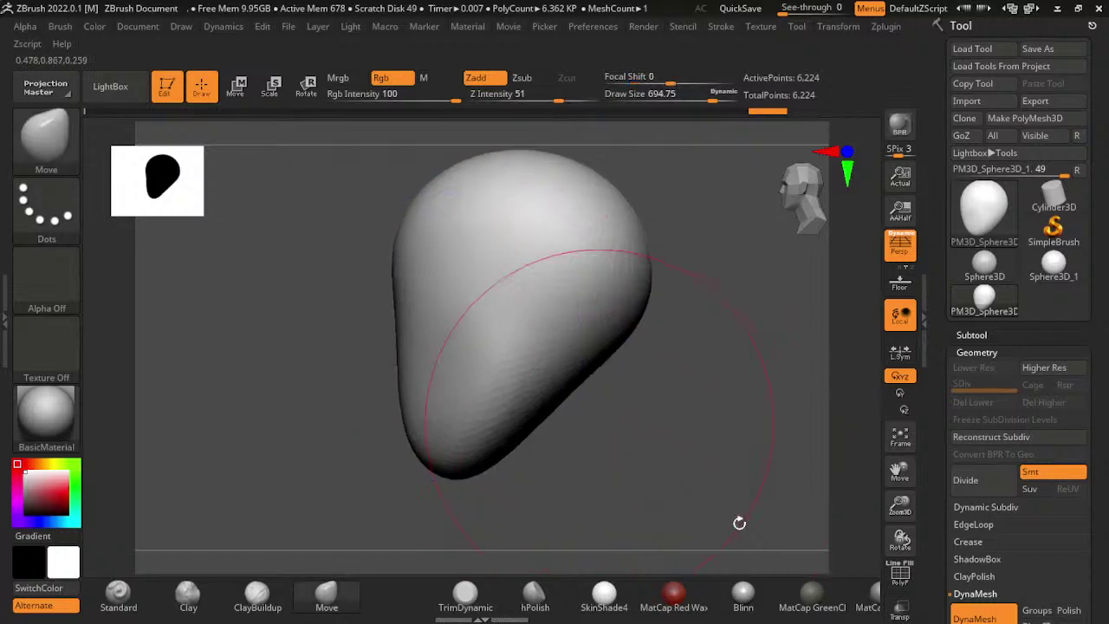
mouse_move(673, 525)
left_mouse_down()
mouse_move(650, 499)
mouse_move(725, 529)
mouse_move(602, 505)
left_mouse_up()
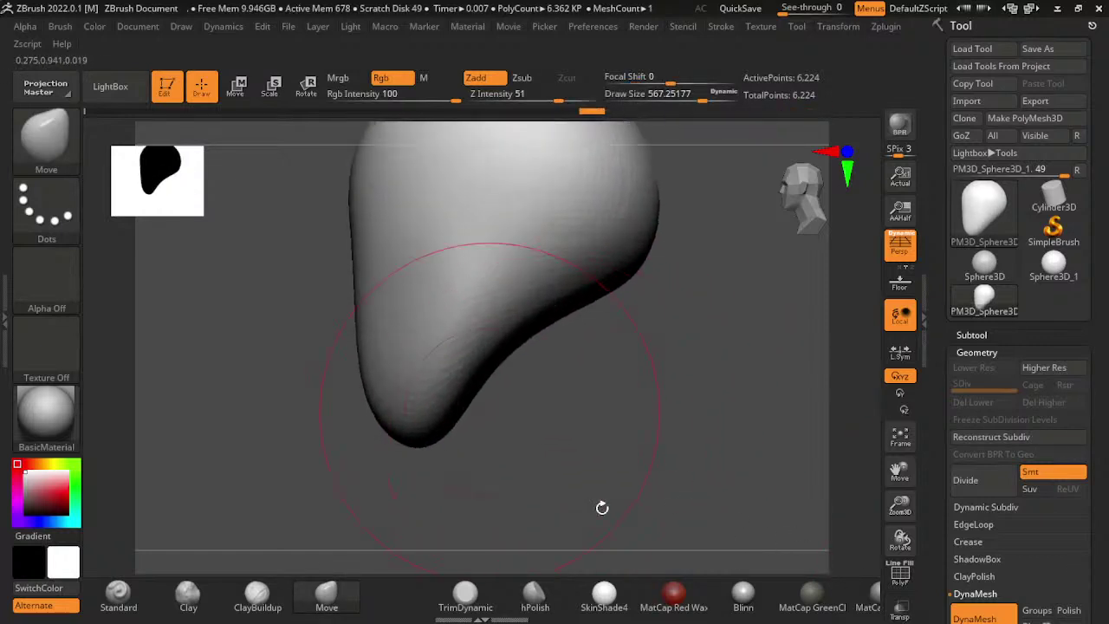
left_click_drag(468, 416, 390, 437)
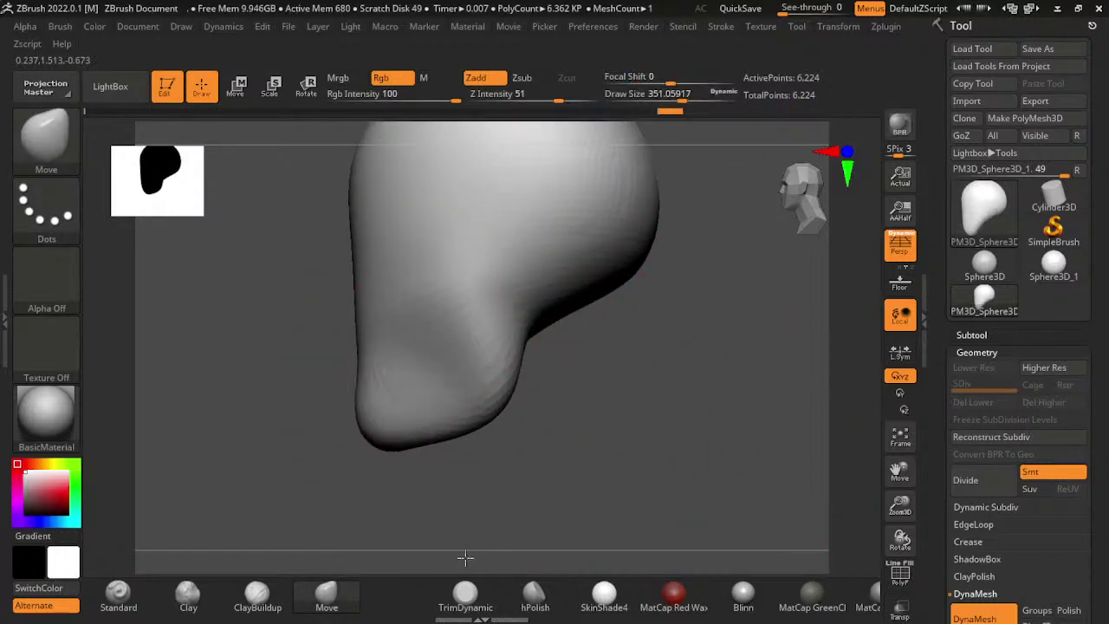
left_click_drag(316, 378, 476, 508)
left_click_drag(378, 267, 468, 328)
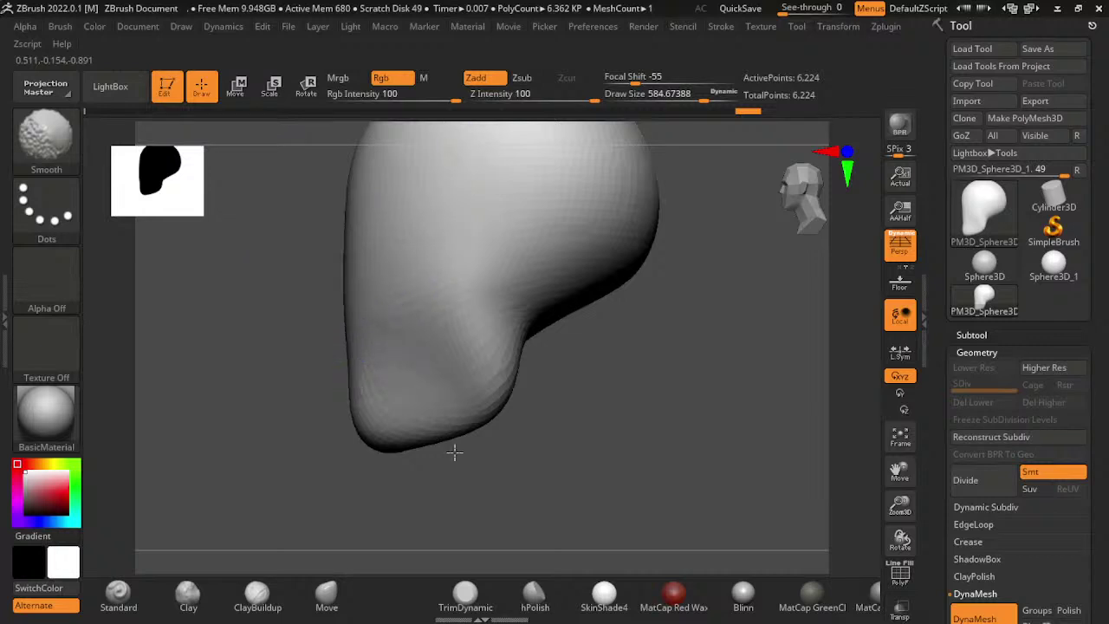
left_click_drag(705, 425, 805, 441)
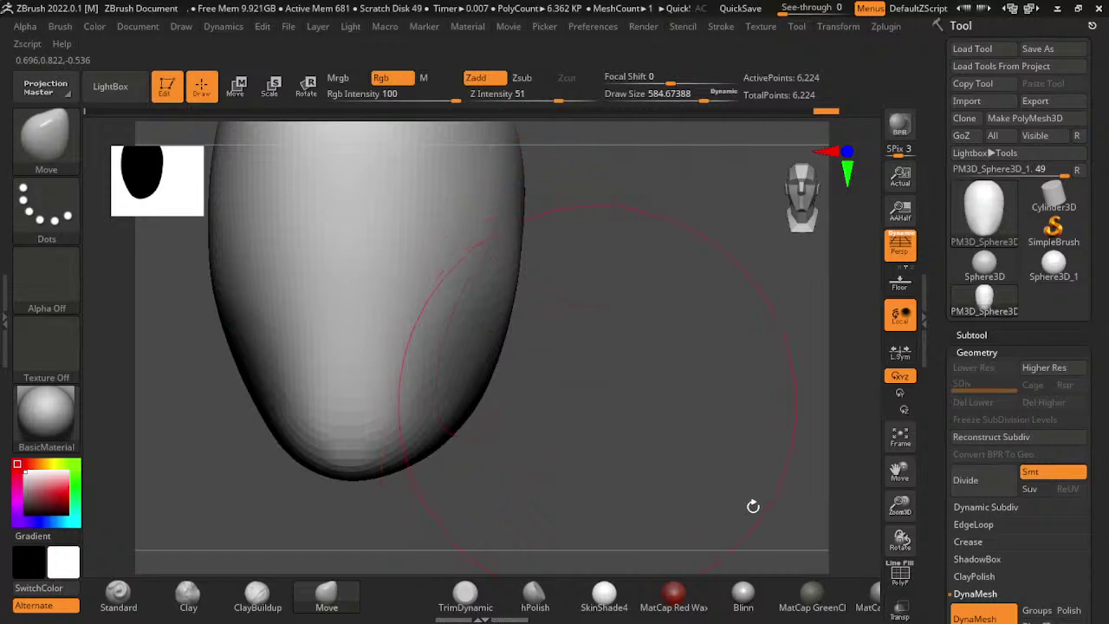
mouse_move(590, 513)
left_mouse_down("alt")
mouse_move(672, 513)
mouse_move(649, 500)
mouse_move(768, 371)
mouse_move(728, 401)
left_mouse_up("alt")
- Rotate to check the head, DynaMesh it into even geometry, and open the brush library
key("s")
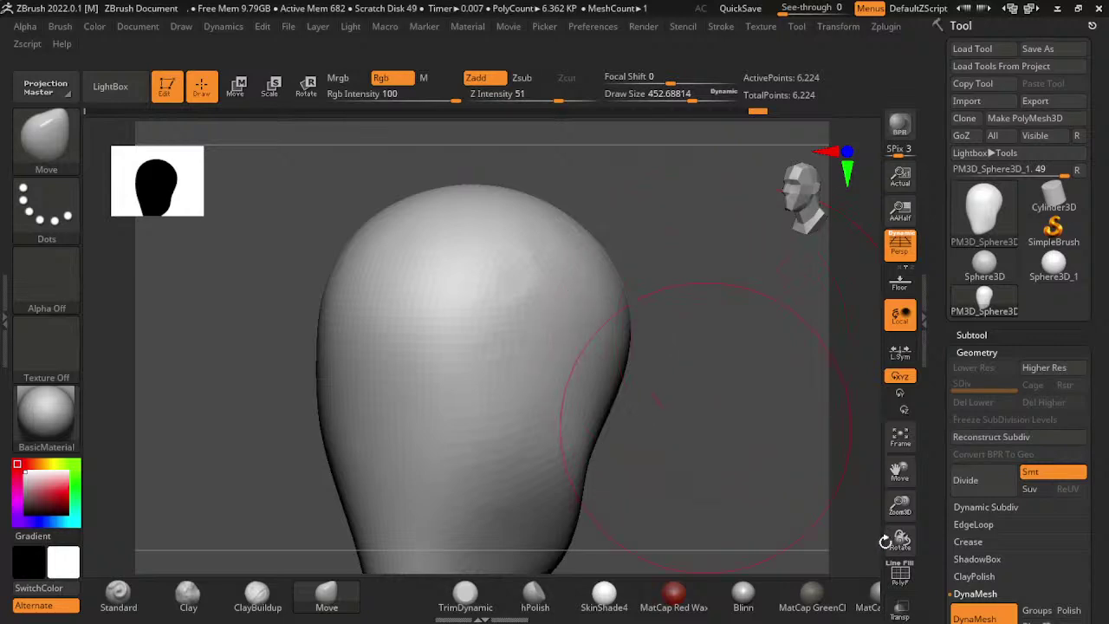
left_click_drag(687, 332, 779, 399)
left_click(754, 440, "ctrl")
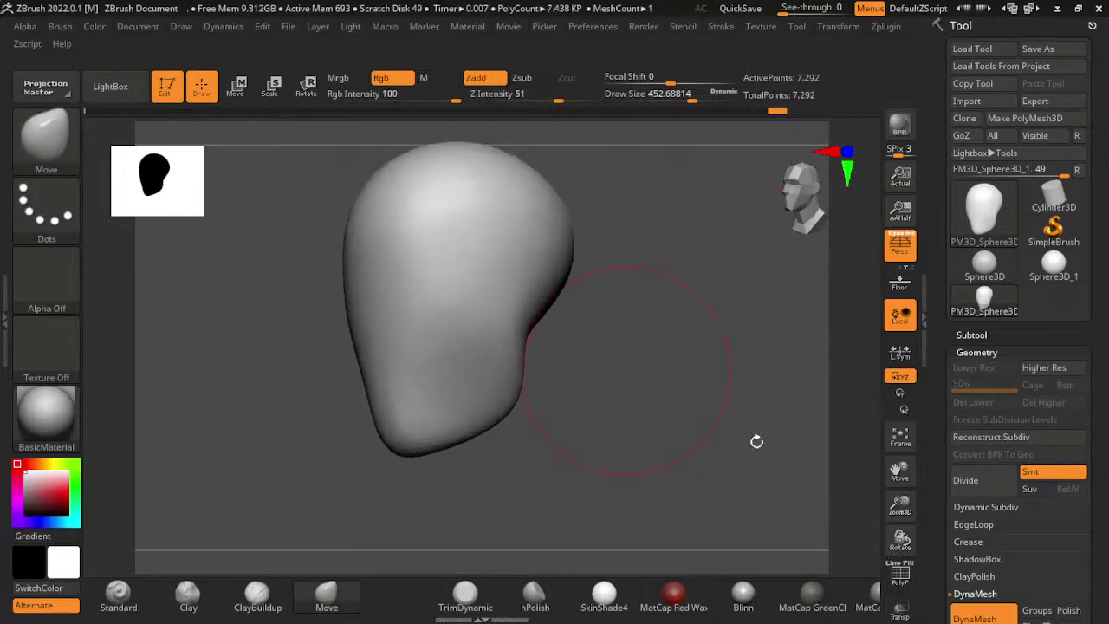
left_click_drag(792, 518, 606, 451)
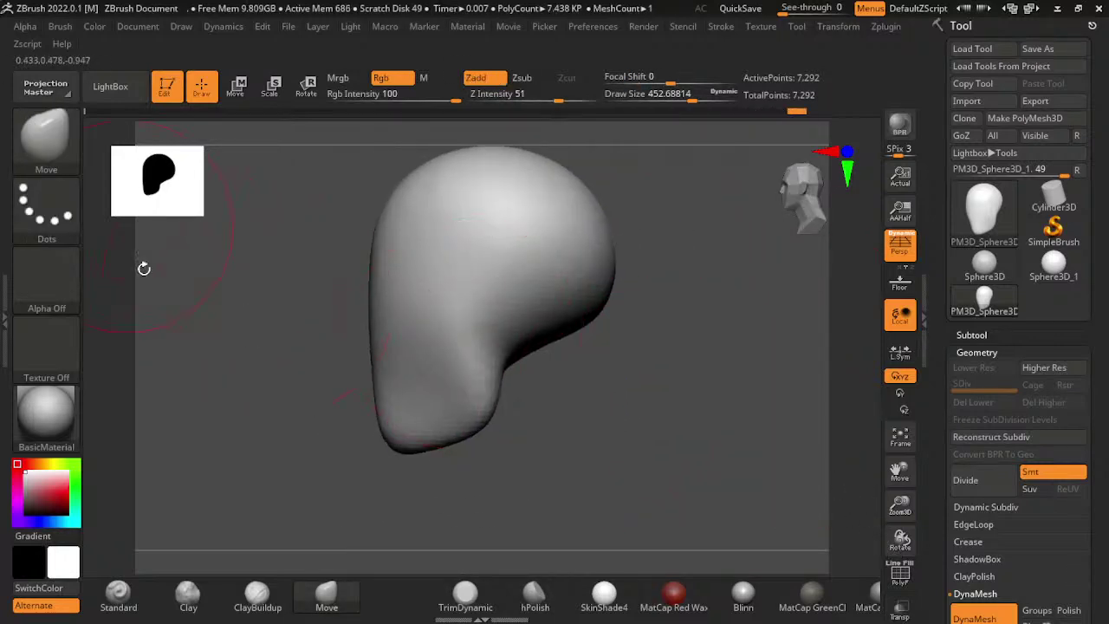
left_click(46, 130)
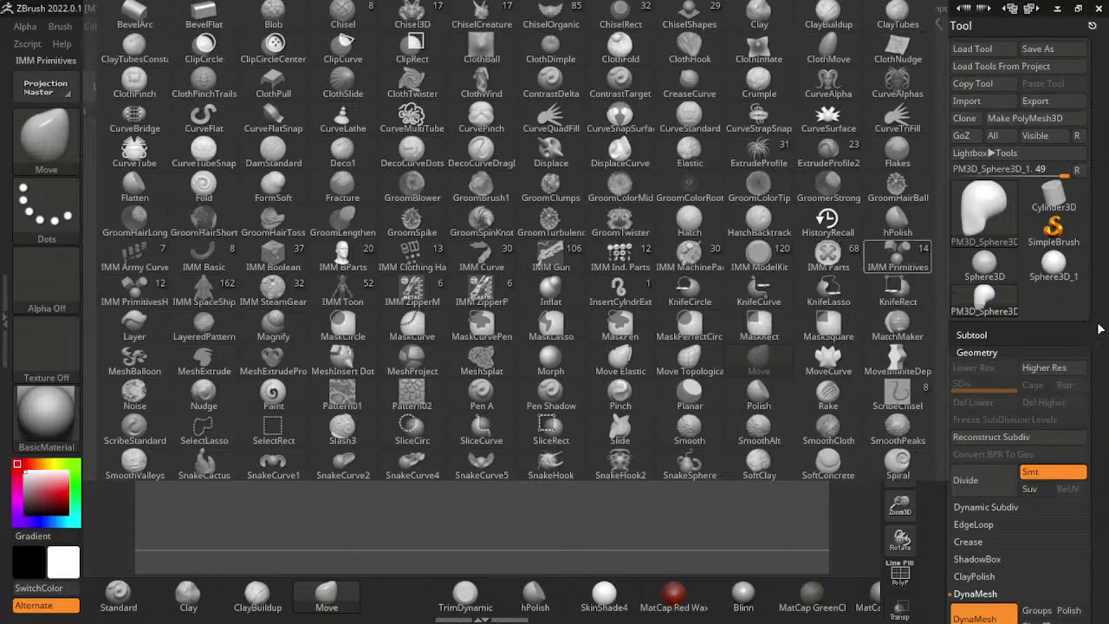
- Insert an IMM Primitives cylinder under the head
left_click(898, 253)
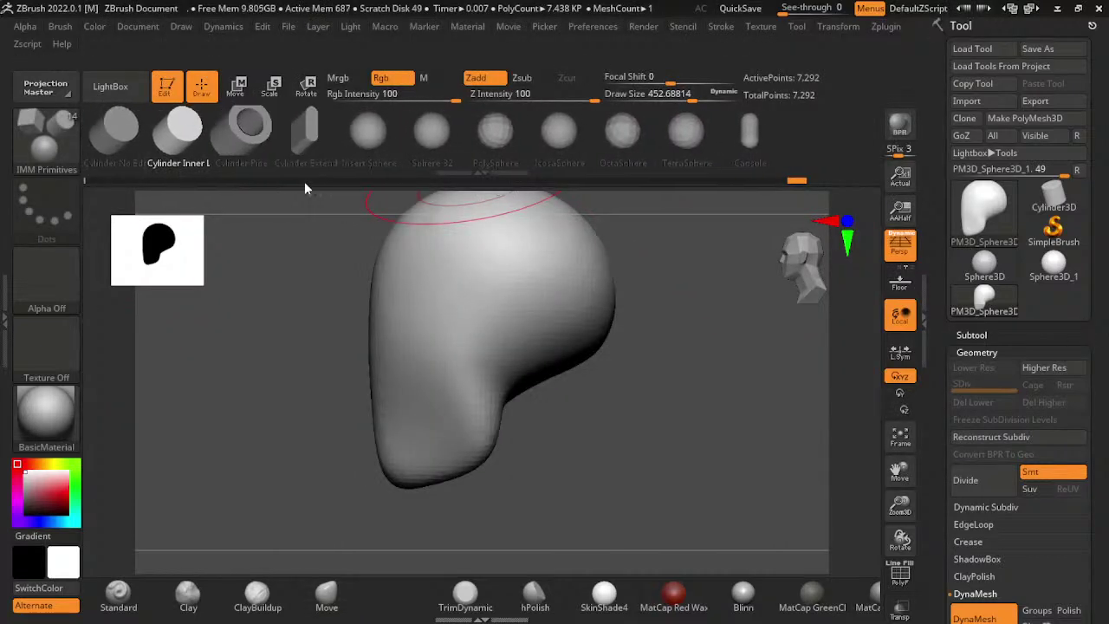
mouse_move(762, 511)
left_mouse_down()
mouse_move(817, 531)
mouse_move(809, 504)
left_mouse_up()
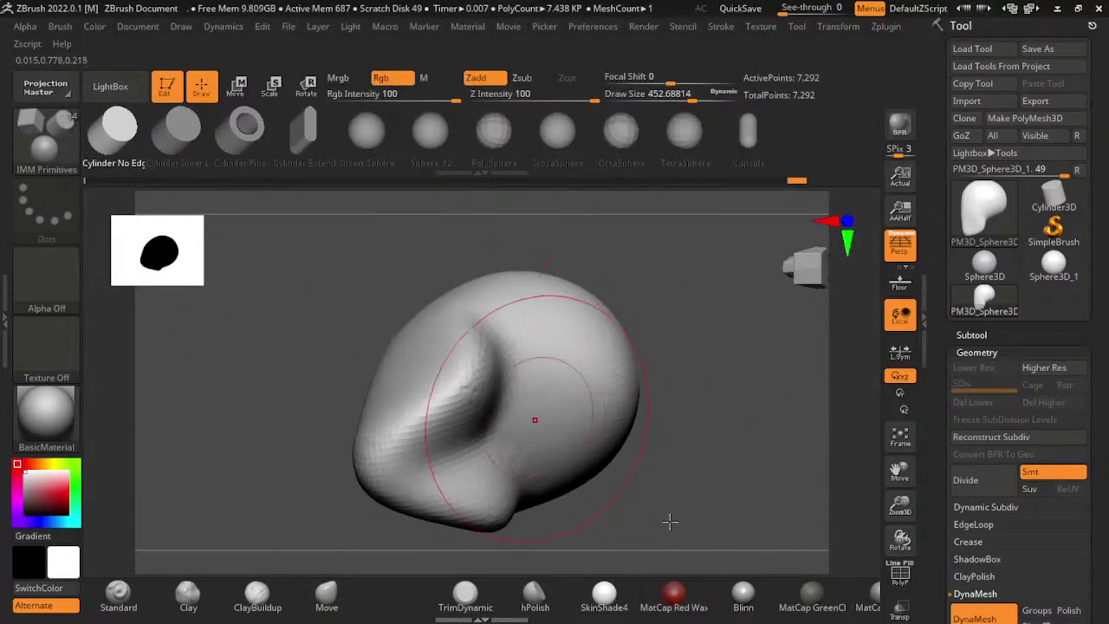
mouse_move(555, 425)
left_mouse_down()
mouse_move(671, 572)
mouse_move(693, 562)
left_mouse_up()
left_click_drag(762, 519, 765, 538)
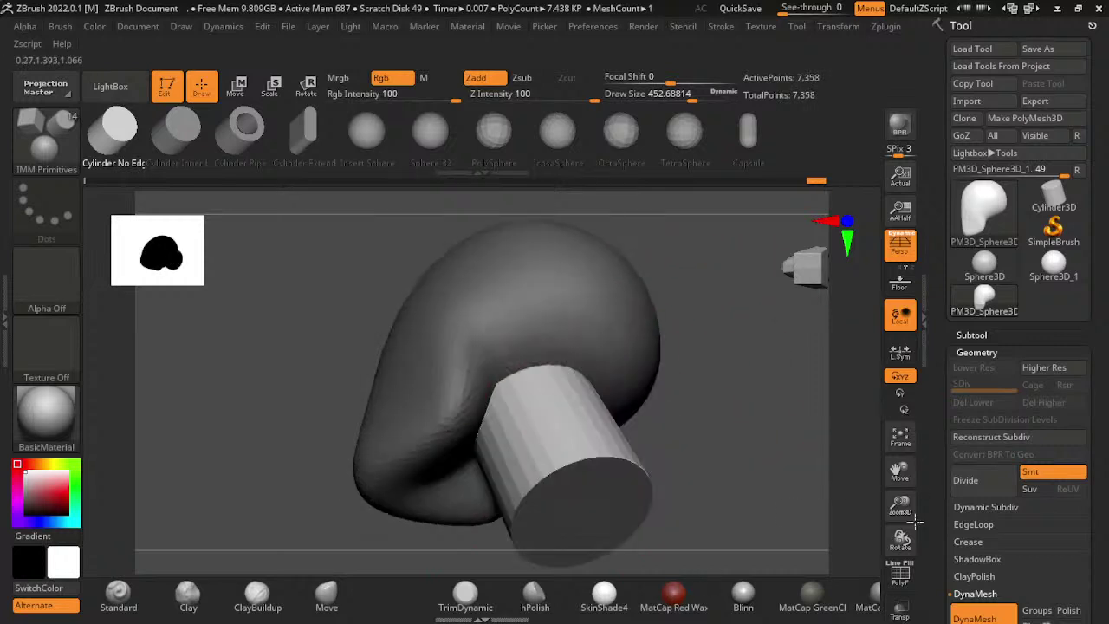
- Rotate the cylinder upright, move it up, scale it into a neck, and DynaMesh to 9,832 points
key("w")
left_click_drag(740, 520, 711, 542)
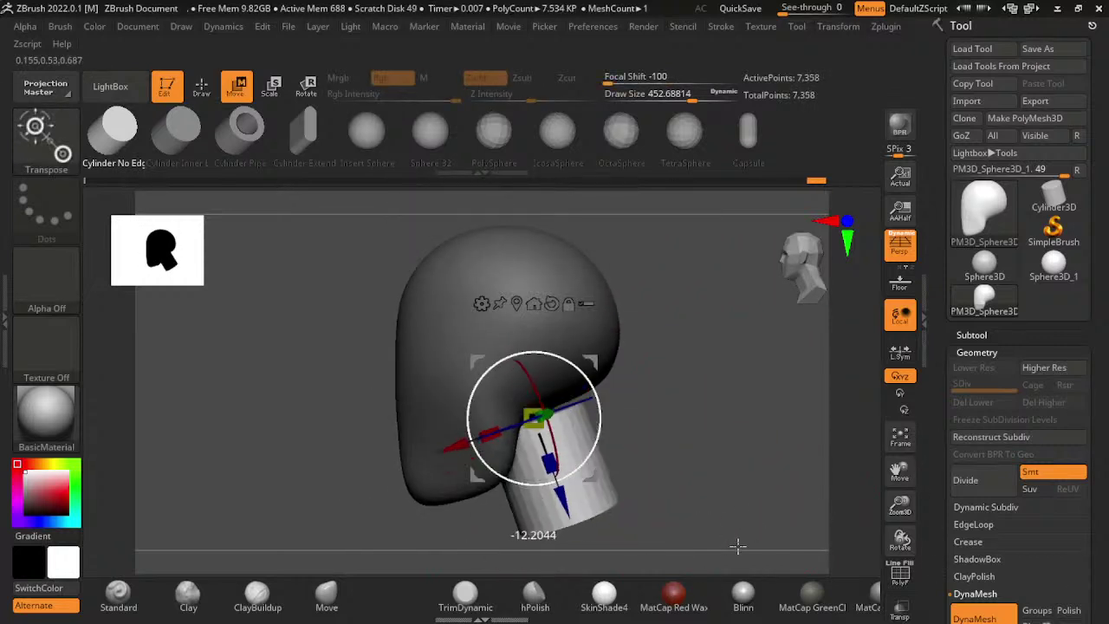
mouse_move(667, 508)
left_mouse_down()
mouse_move(659, 556)
mouse_move(709, 490)
left_mouse_up()
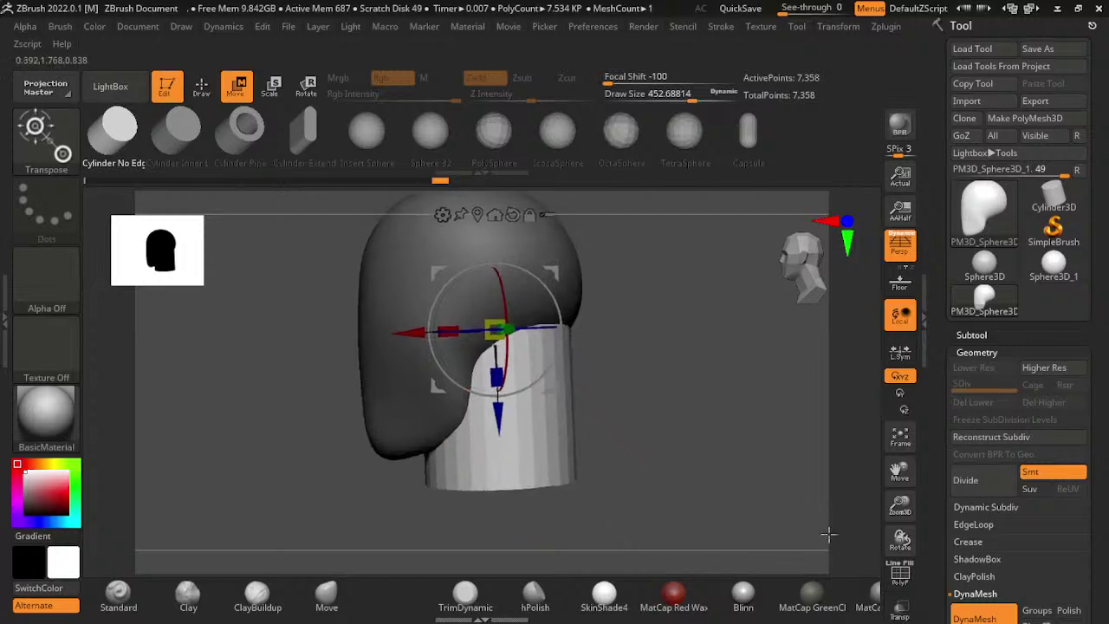
left_click_drag(617, 395, 604, 420)
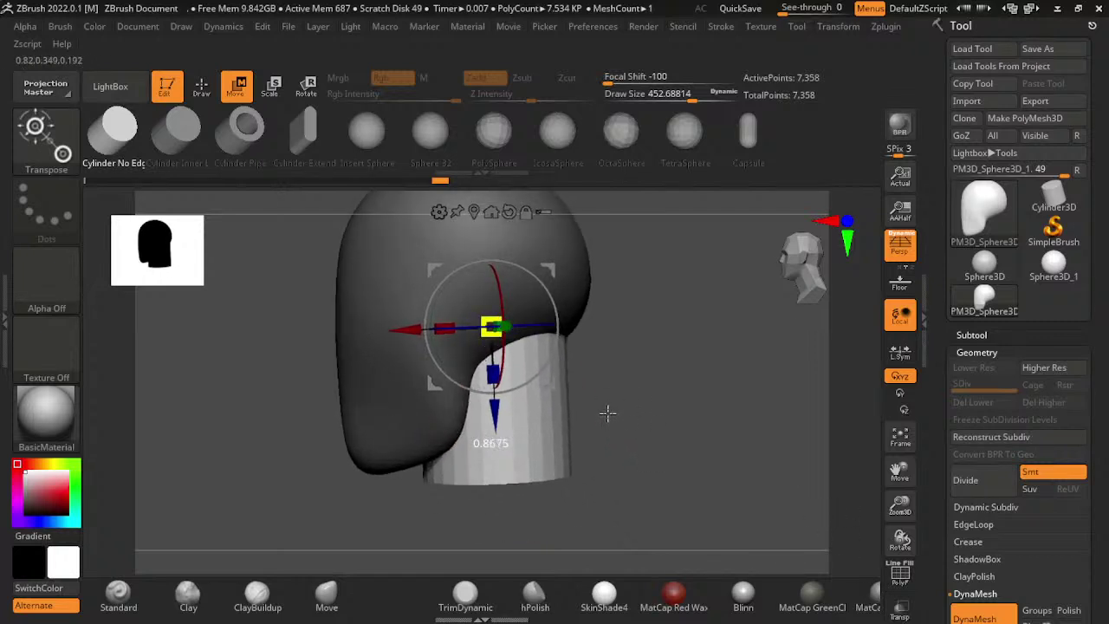
left_click_drag(618, 341, 596, 304)
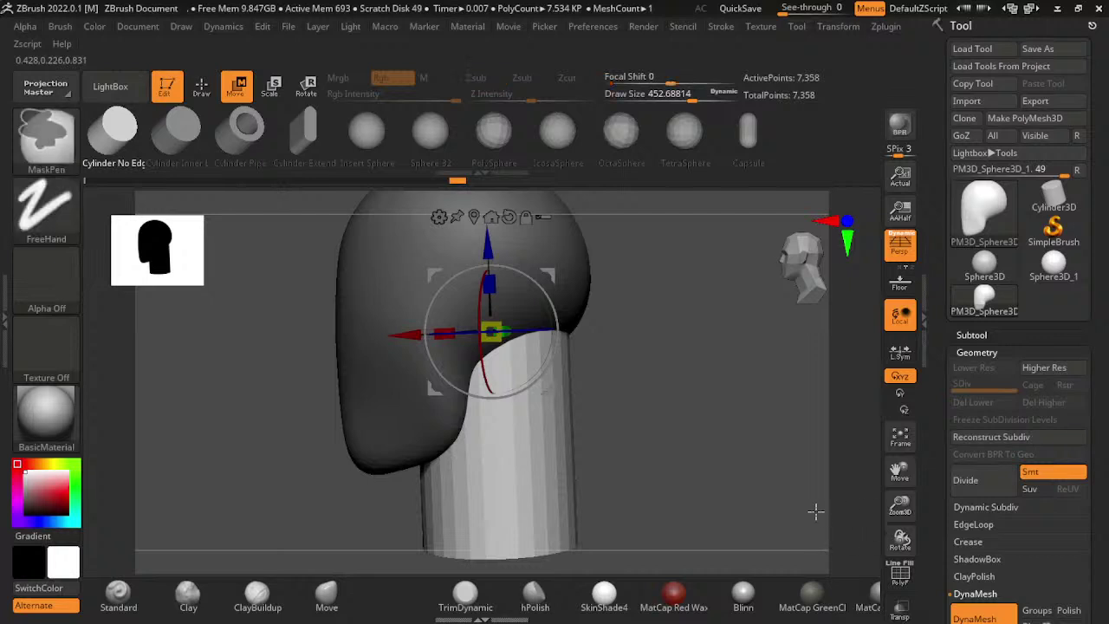
mouse_move(866, 537)
left_mouse_down("ctrl")
mouse_move(854, 554)
mouse_move(847, 510)
left_mouse_up("ctrl")
key("q")
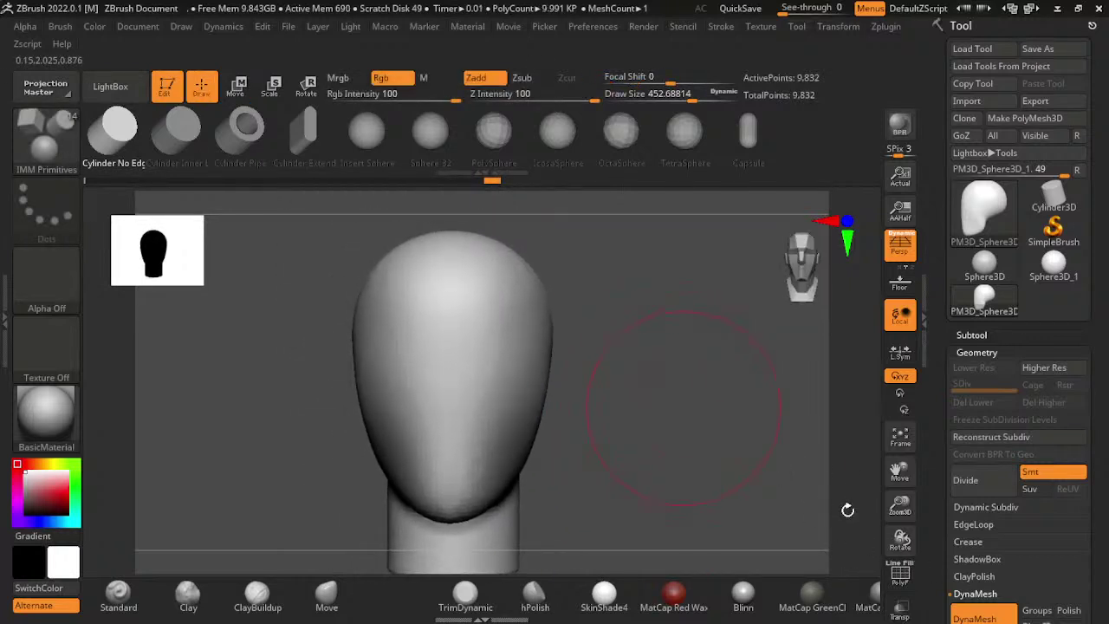
- Insert a sphere on the side of the head as an X-symmetric ear pair
left_click_drag(602, 248, 557, 397)
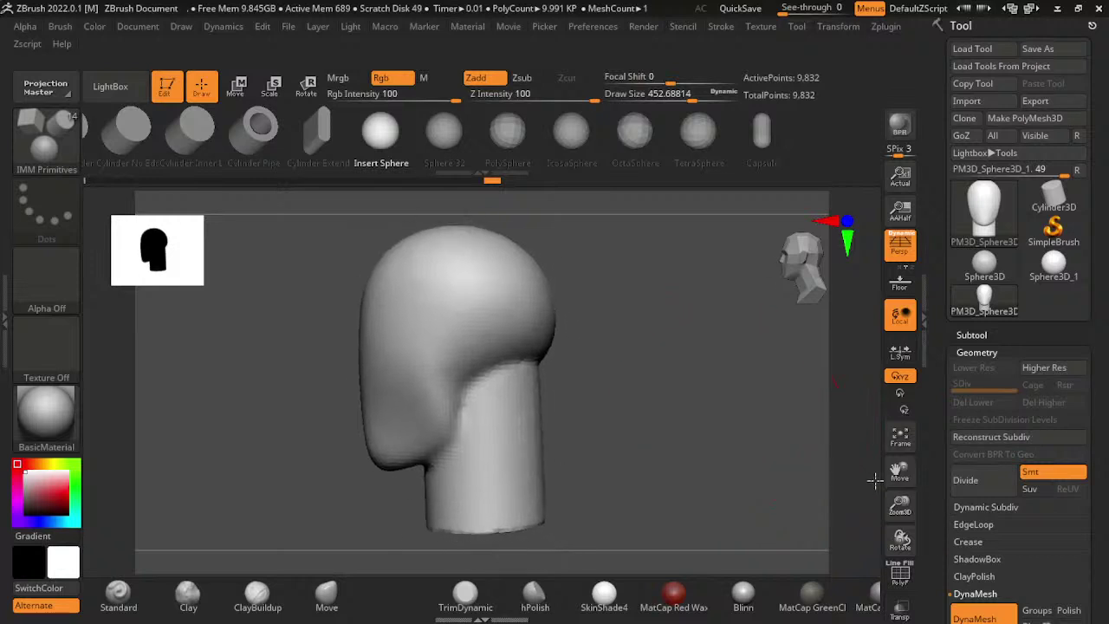
left_click_drag(444, 325, 485, 364)
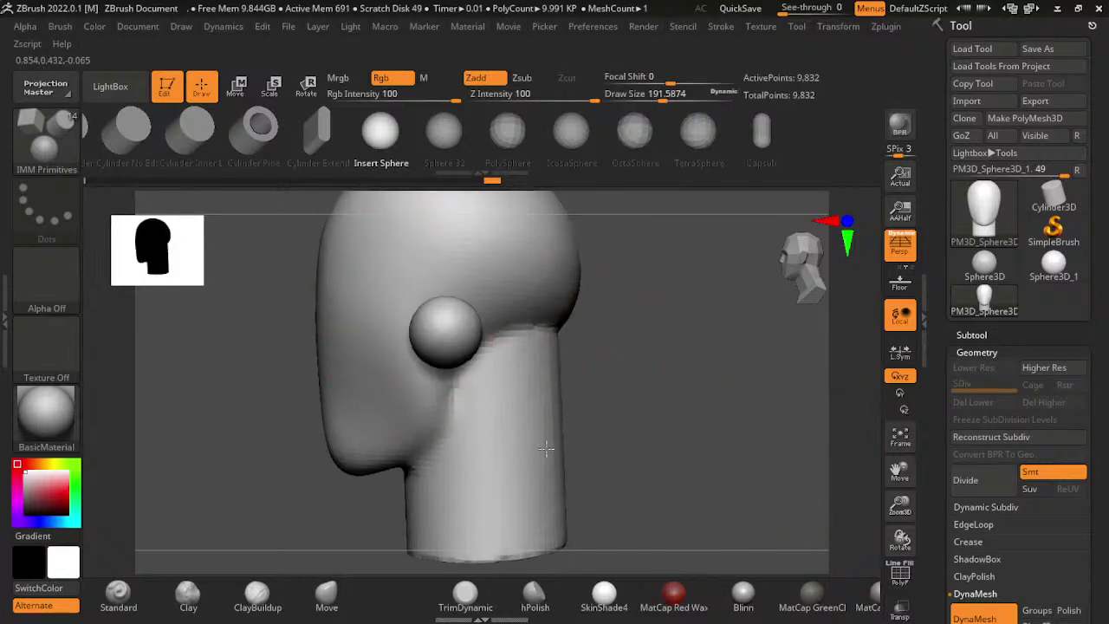
left_click_drag(838, 484, 676, 434, "shift")
key("w")
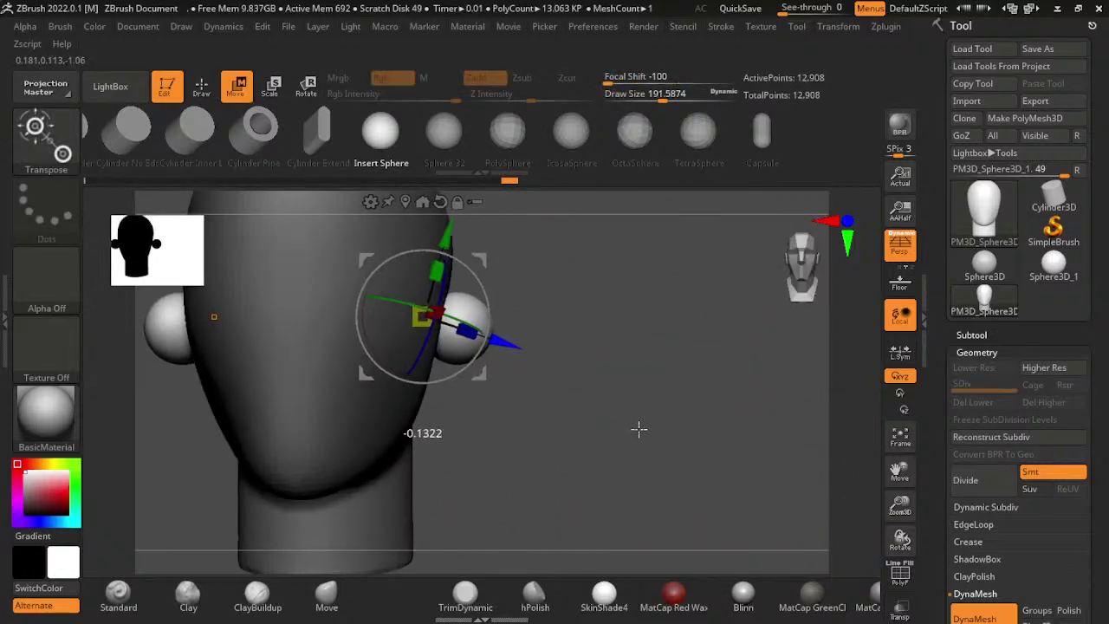
key("q")
- Pull the ear sphere into shape with a smaller Move brush
left_click_drag(763, 484, 780, 520, "alt")
left_click(326, 596)
mouse_move(871, 493)
left_mouse_down("alt")
mouse_move(799, 491)
mouse_move(760, 508)
mouse_move(781, 524)
left_mouse_up("alt")
key("[")
left_click_drag(805, 409, 822, 487)
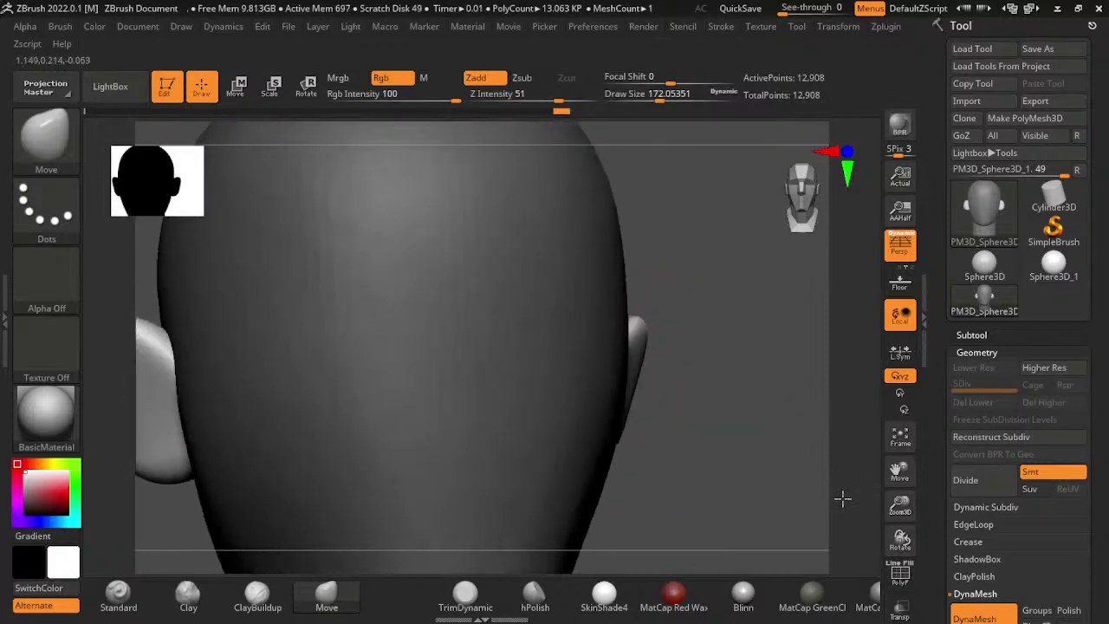
mouse_move(826, 546)
left_mouse_down()
mouse_move(792, 530)
mouse_move(768, 448)
mouse_move(800, 445)
left_mouse_up()
key("]")
- Pull the ears larger and higher, then check them from back and front views
key("[")
mouse_move(656, 426)
left_mouse_down()
mouse_move(706, 408)
mouse_move(717, 321)
left_mouse_up()
mouse_move(782, 550)
left_mouse_down()
mouse_move(433, 515)
mouse_move(831, 522)
left_mouse_up()
key("]")
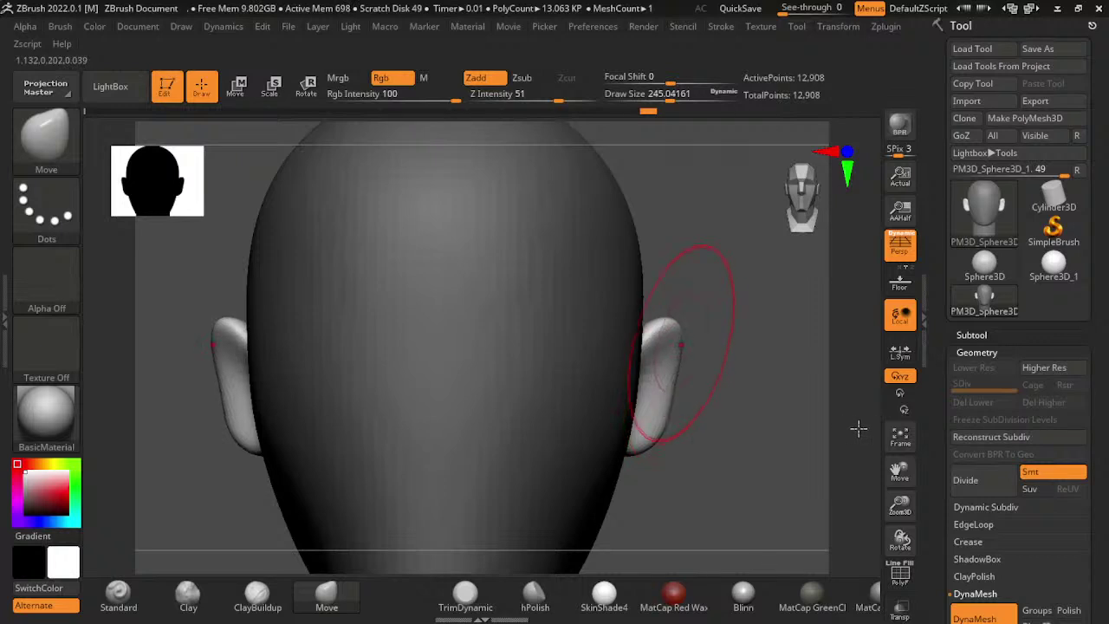
left_click_drag(854, 425, 921, 459)
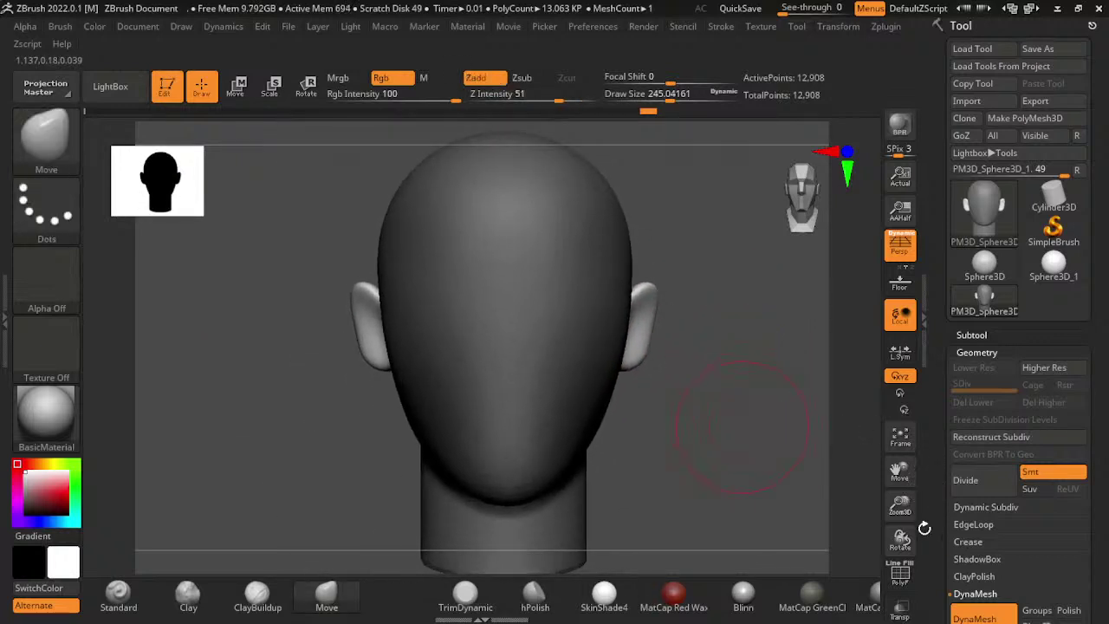
left_click_drag(924, 528, 906, 530)
key("]")
key("]")
key("]")
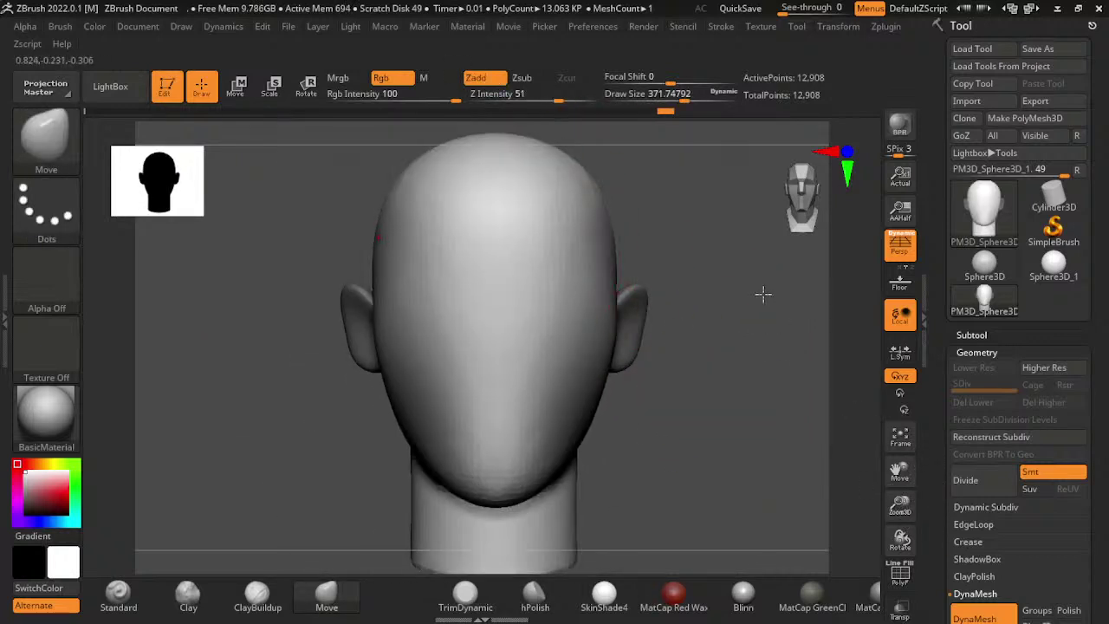
left_click_drag(748, 532, 792, 475)
- Orbit around the head and smooth its surface with a larger brush
key("[")
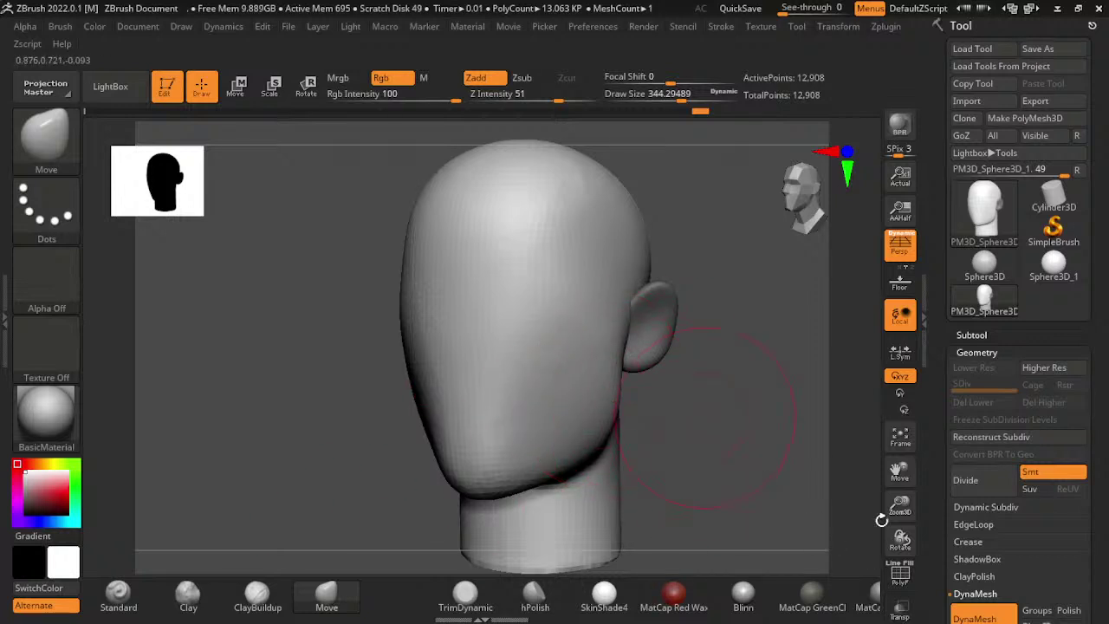
mouse_move(881, 519)
left_mouse_down()
mouse_move(685, 488)
mouse_move(684, 473)
left_mouse_up()
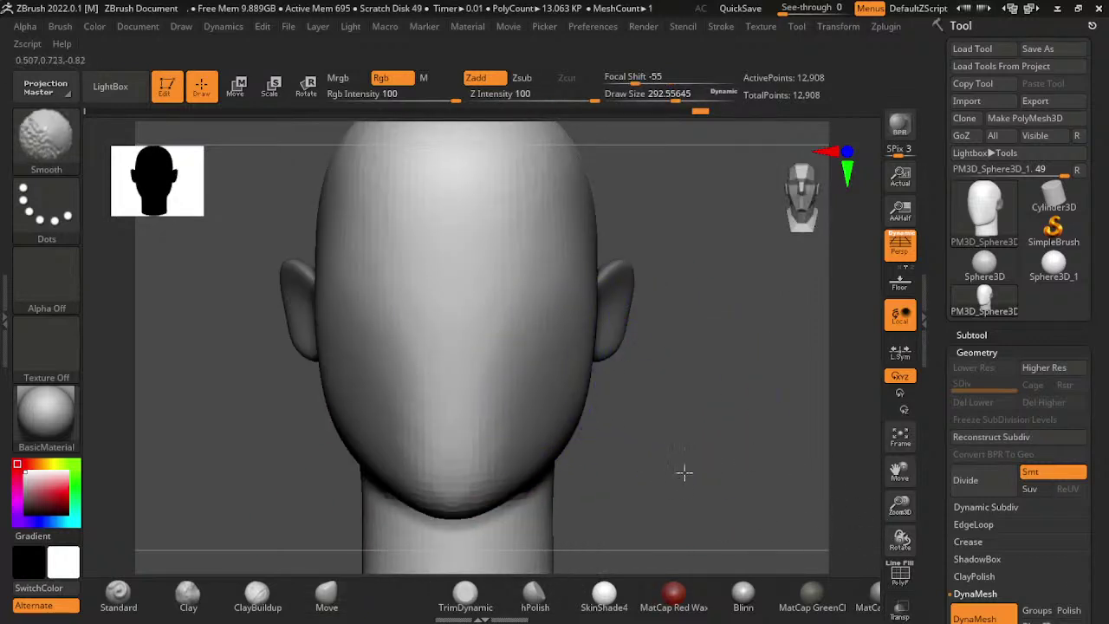
mouse_move(673, 572)
left_mouse_down()
mouse_move(785, 425)
mouse_move(740, 401)
mouse_move(841, 384)
mouse_move(704, 395)
left_mouse_up()
key("bracketright")
key("bracketright")
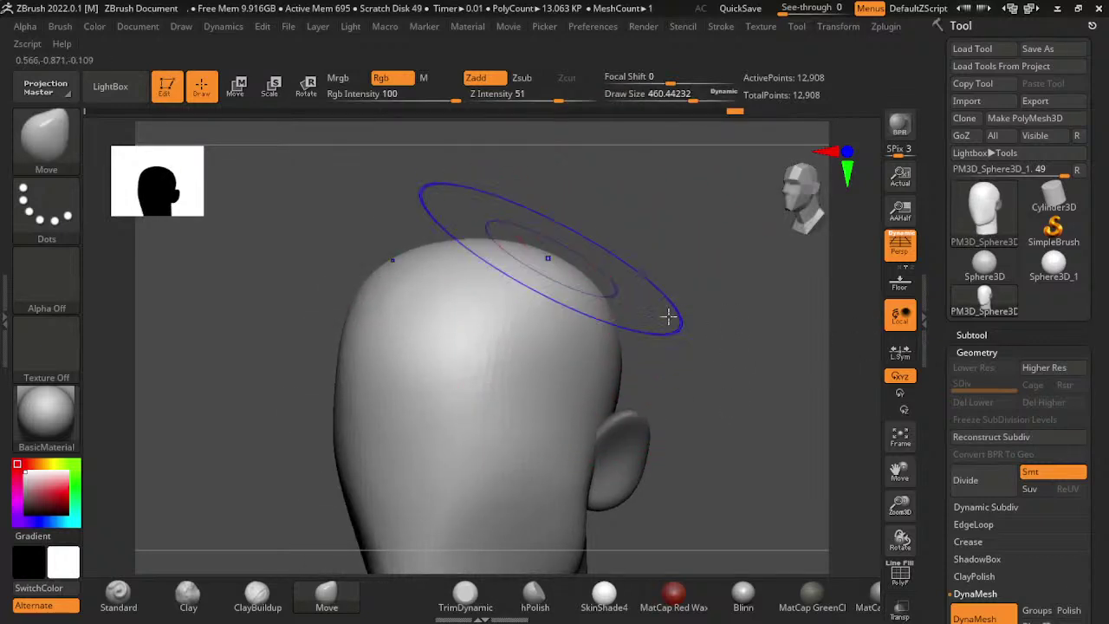
key("shift")
mouse_move(854, 433)
left_mouse_down("shift")
mouse_move(614, 322)
mouse_move(733, 297)
mouse_move(705, 321)
left_mouse_up("shift")
- Set the brush size to about 558 and mask across the lower neck from a side profile
key("s")
left_click(779, 359)
key("shift")
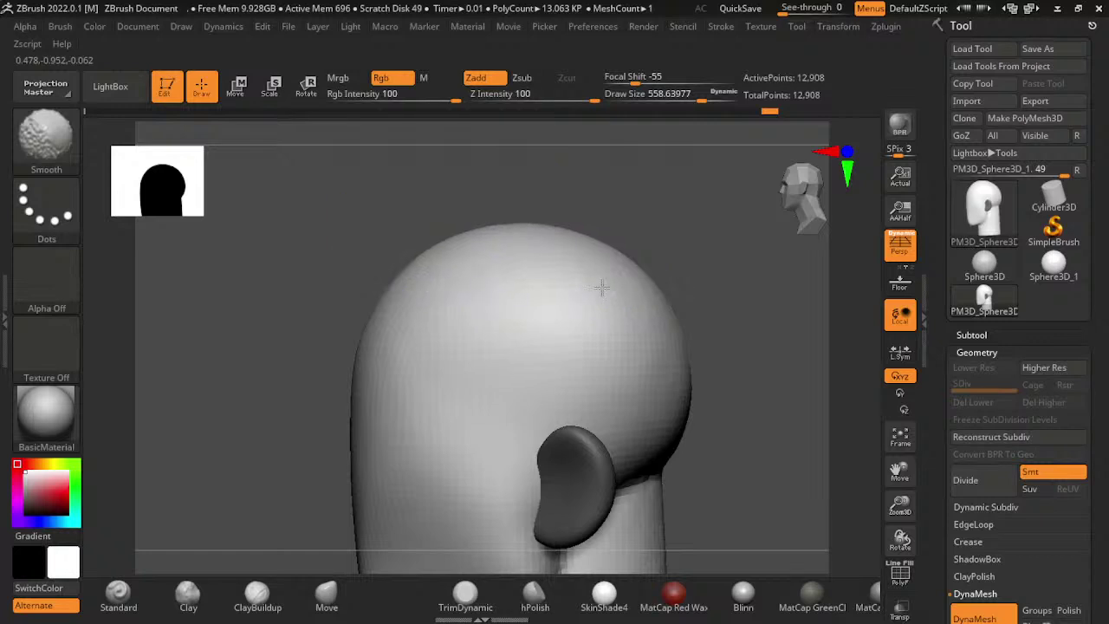
mouse_move(507, 353)
left_mouse_down("shift")
mouse_move(424, 474)
mouse_move(716, 549)
left_mouse_up("shift")
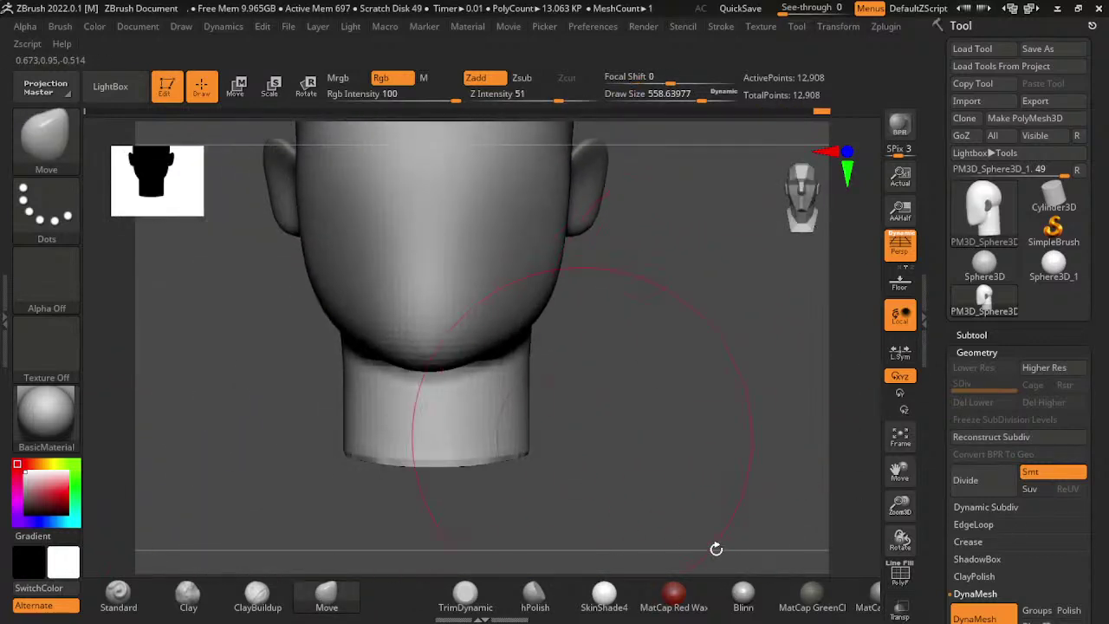
left_click_drag(287, 397, 703, 524, "ctrl")
- Invert the mask so the head is protected and only the neck's bottom band is free
left_click(697, 424, "ctrl")
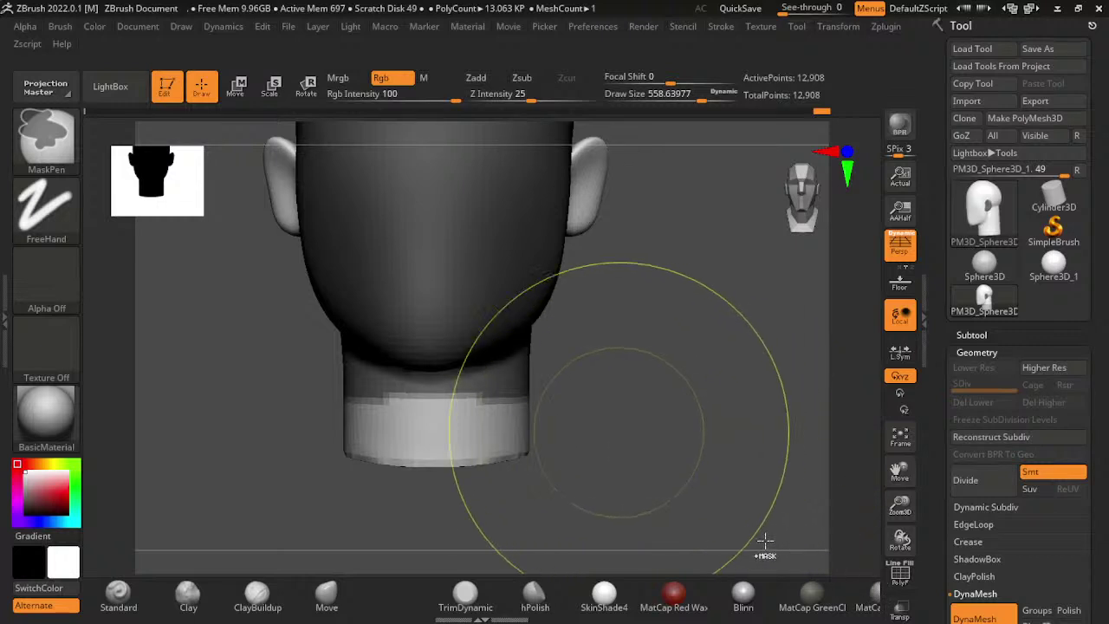
mouse_move(871, 576)
left_mouse_down()
mouse_move(818, 464)
mouse_move(594, 396)
left_mouse_up()
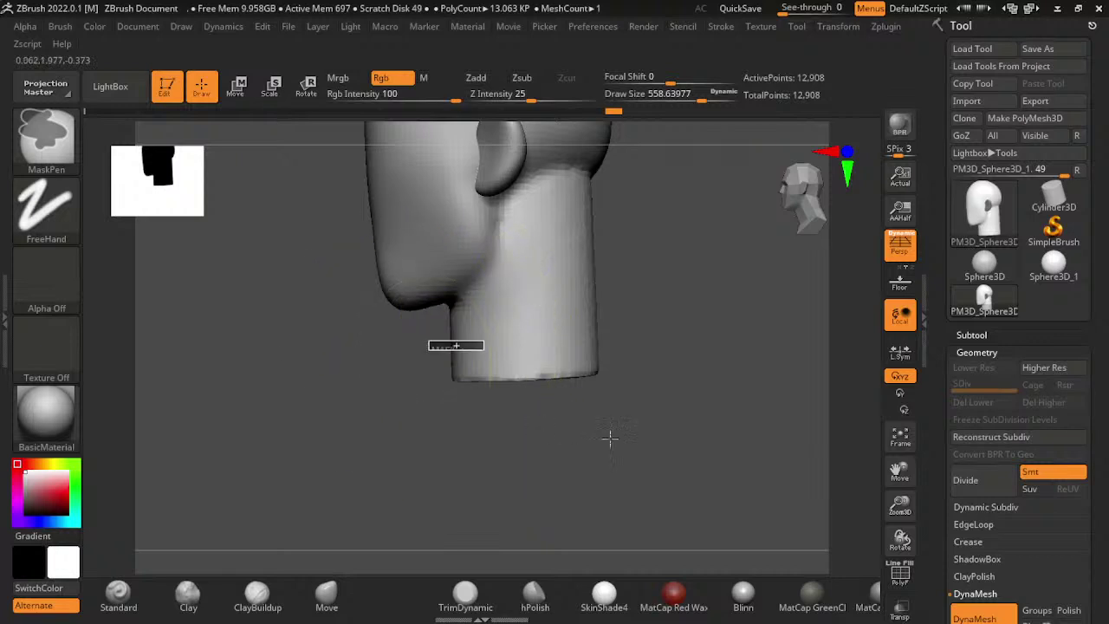
left_click(733, 448, "ctrl")
left_click(730, 471, "ctrl")
- With the Move brush, widen the neck band downward and pull it out into shoulder mass
key("b")
key("m")
key("v")
left_click_drag(797, 508, 506, 497)
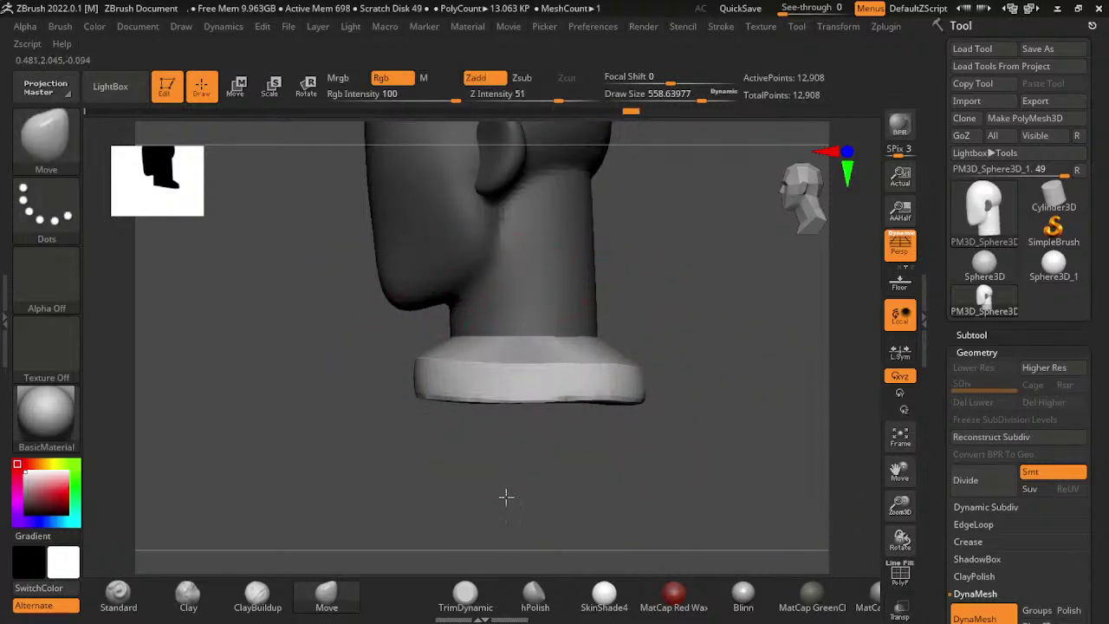
mouse_move(510, 575)
left_mouse_down()
mouse_move(695, 505)
mouse_move(511, 400)
mouse_move(687, 504)
mouse_move(837, 478)
mouse_move(705, 494)
mouse_move(817, 515)
mouse_move(735, 525)
mouse_move(849, 503)
mouse_move(735, 527)
left_mouse_up()
key("s")
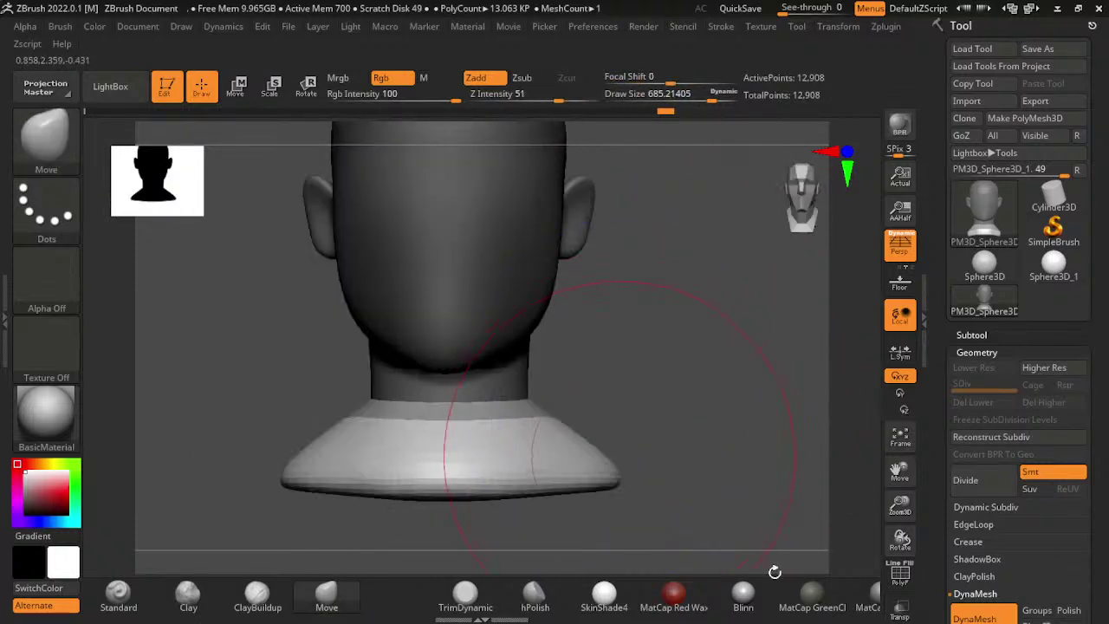
mouse_move(703, 466)
left_mouse_down()
mouse_move(564, 468)
mouse_move(594, 516)
mouse_move(810, 515)
left_mouse_up()
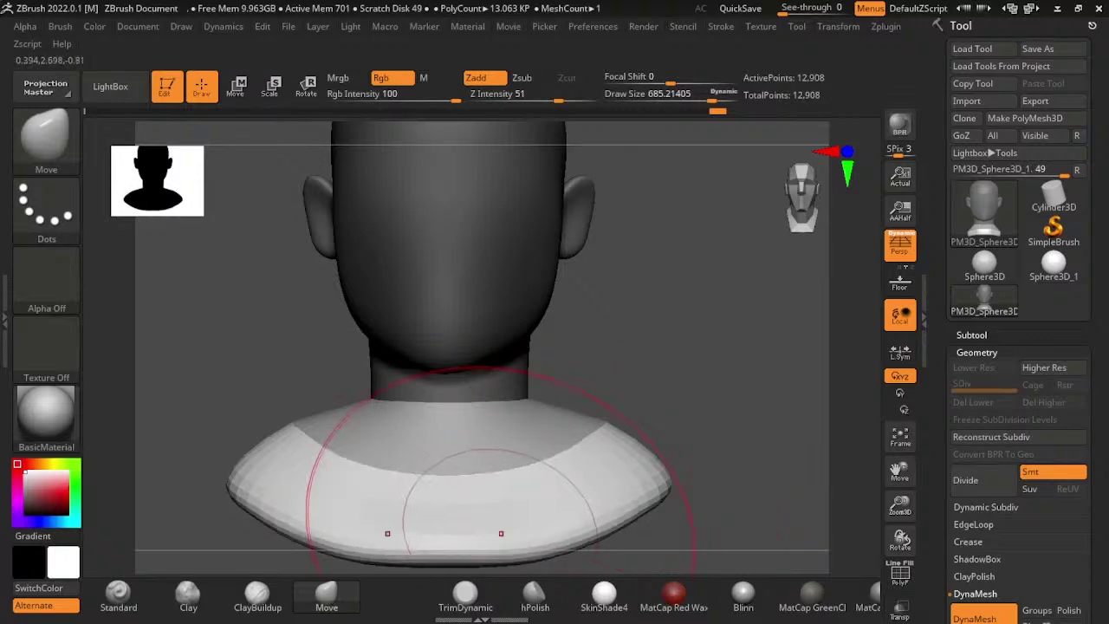
left_click_drag(819, 574, 795, 381)
- Reshape the front of the shoulders and smooth the right shoulder and the bust's lower edge
key("ctrl")
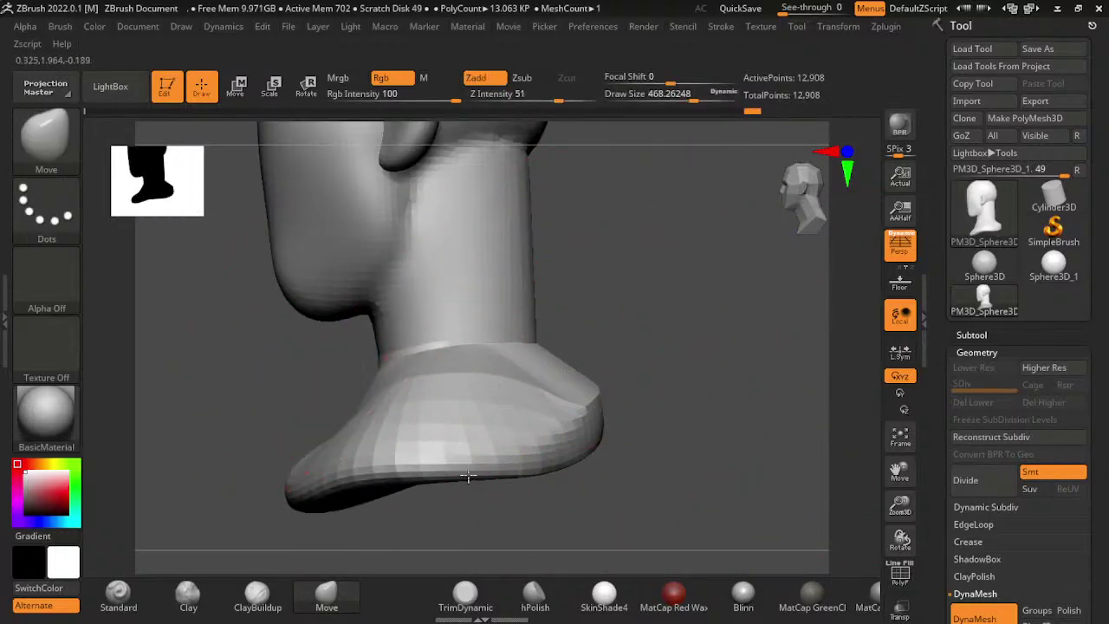
key("s")
left_click_drag(416, 433, 507, 547)
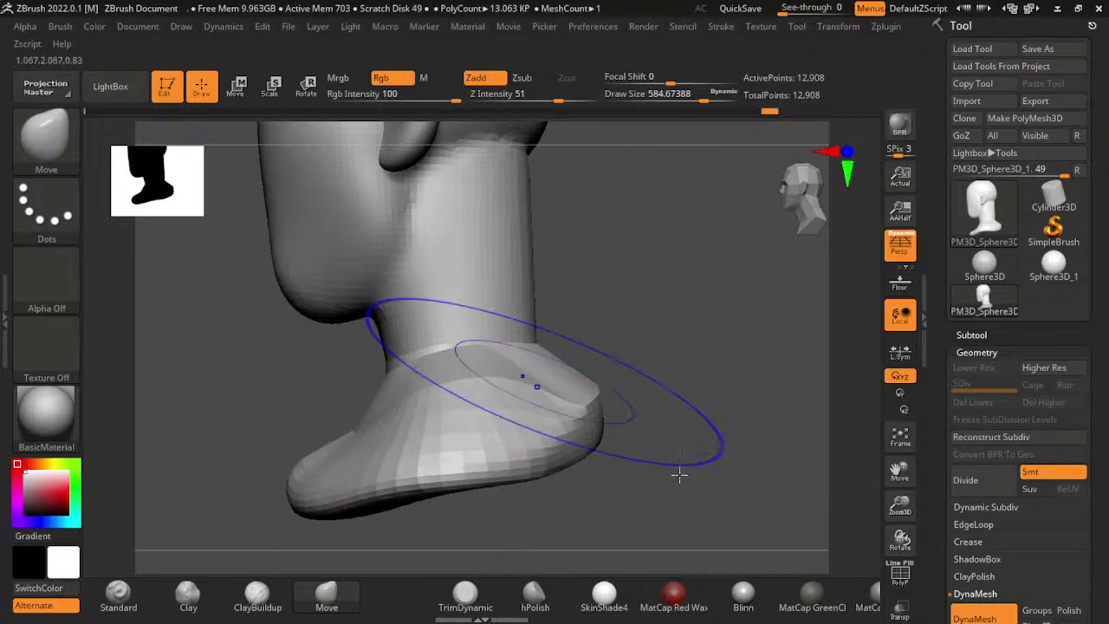
left_click_drag(681, 476, 747, 515, "shift")
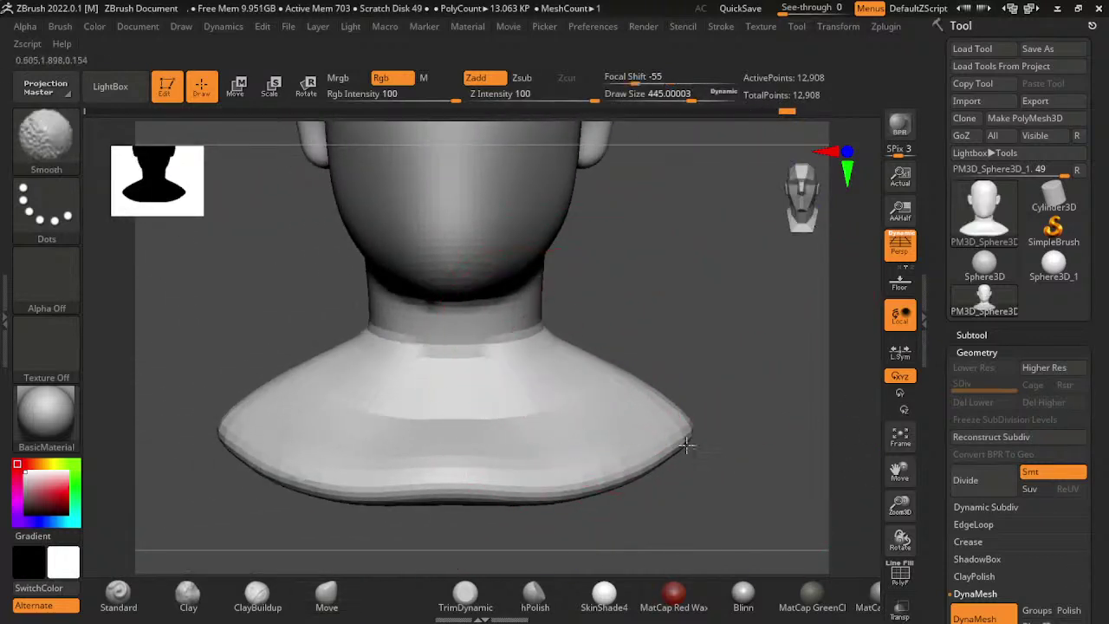
left_click_drag(468, 485, 563, 494, "shift")
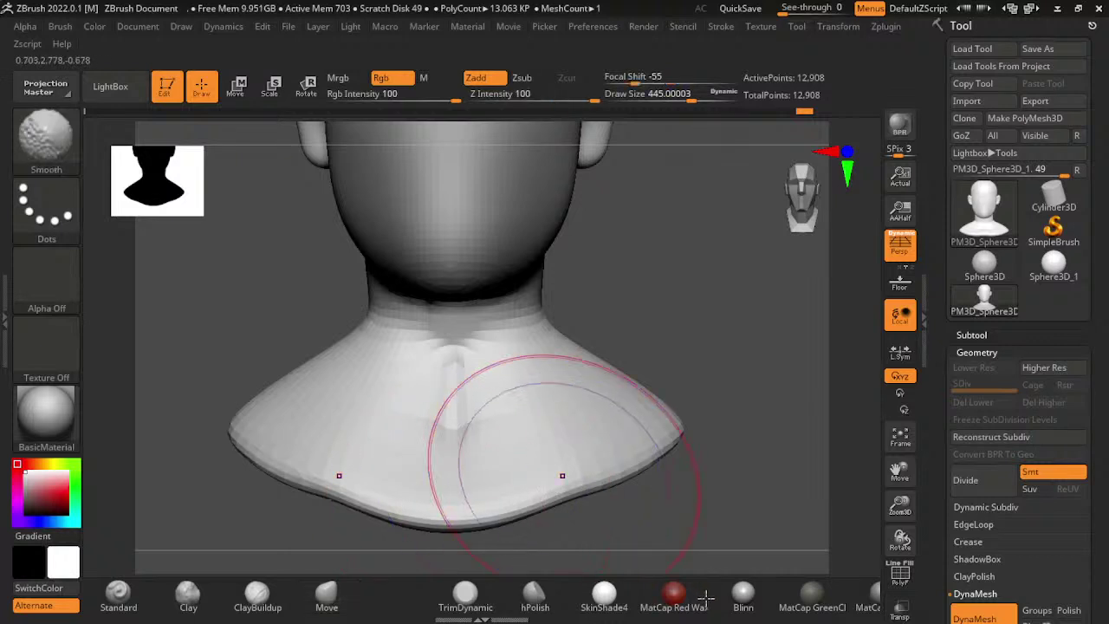
key("s")
left_click_drag(780, 525, 713, 426)
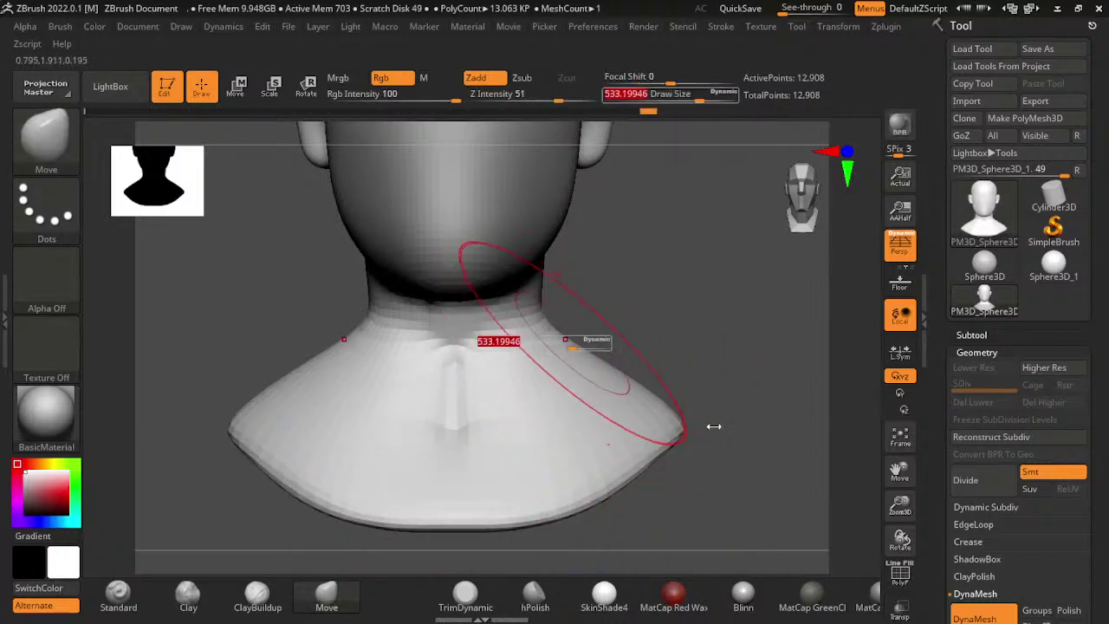
key("s")
mouse_move(563, 394)
left_mouse_down()
mouse_move(624, 395)
mouse_move(693, 433)
left_mouse_up()
left_click_drag(715, 506, 615, 525, "shift")
- Frame the bust, reduce the brush, and reshape the ear from a near-back view
left_click(900, 438)
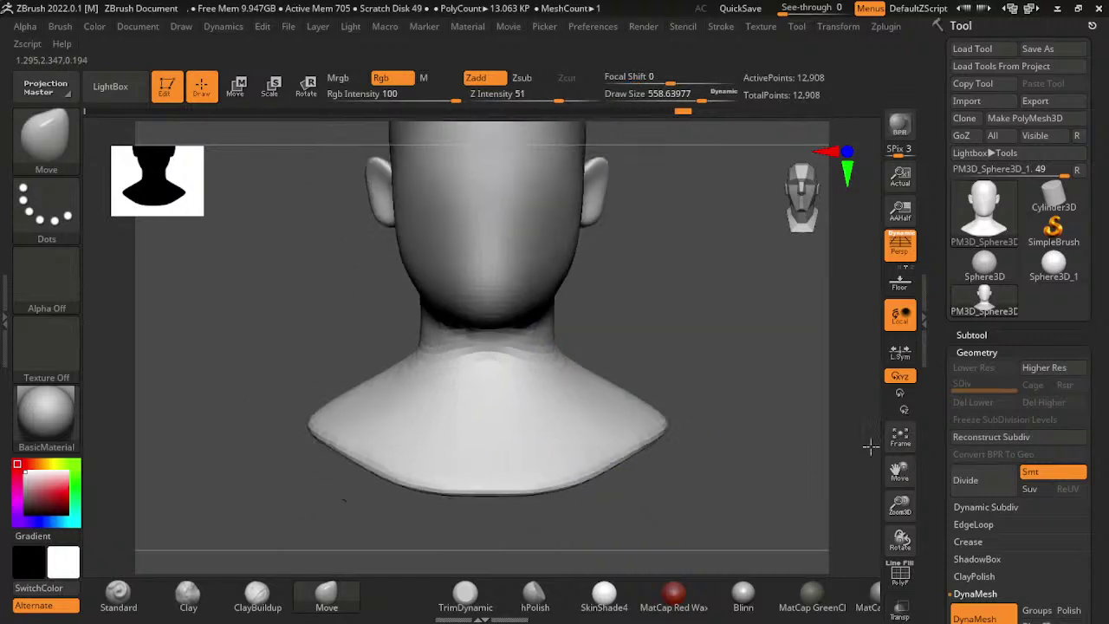
left_click_drag(778, 558, 672, 571)
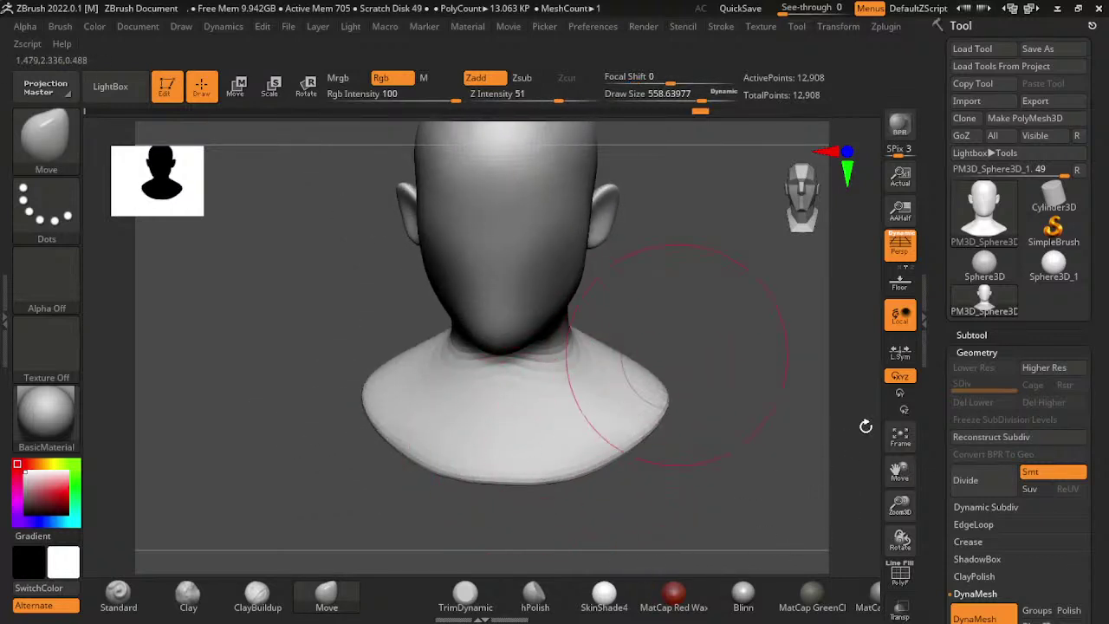
mouse_move(865, 427)
left_mouse_down()
mouse_move(733, 458)
mouse_move(767, 364)
left_mouse_up()
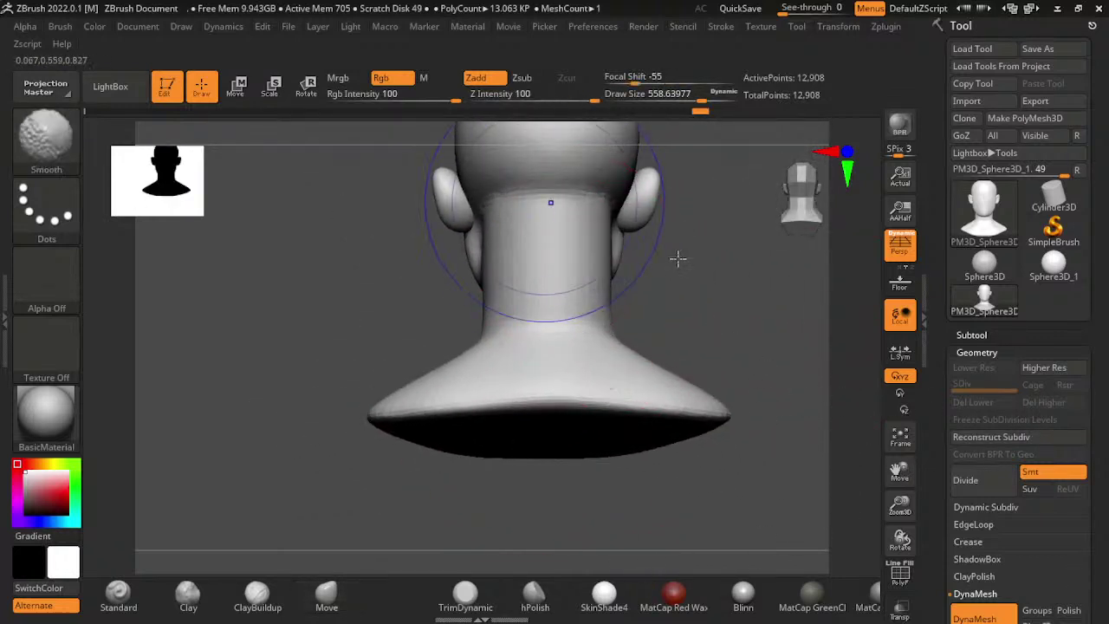
left_click_drag(678, 258, 782, 454, "alt")
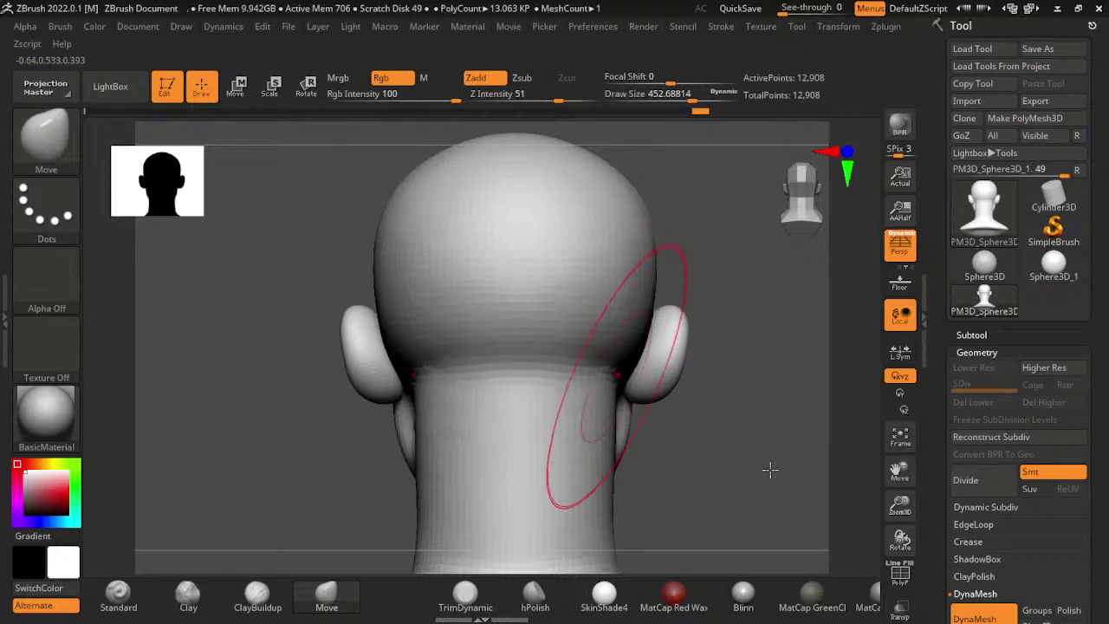
key("s")
mouse_move(720, 436)
left_mouse_down()
mouse_move(656, 460)
mouse_move(640, 542)
left_mouse_up()
left_click_drag(537, 515, 552, 395)
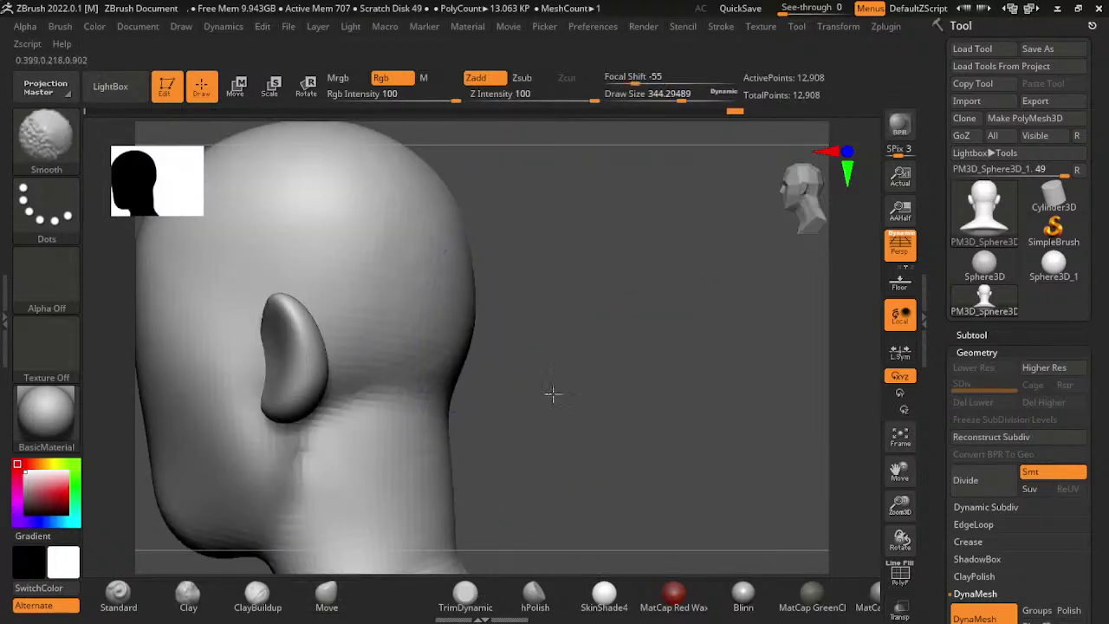
mouse_move(565, 253)
left_mouse_down()
mouse_move(875, 488)
mouse_move(580, 441)
left_mouse_up()
mouse_move(416, 255)
left_mouse_down()
mouse_move(564, 366)
mouse_move(607, 425)
mouse_move(594, 449)
left_mouse_up()
- Reshape the neck sides and smooth the shoulder base's lower edge at brush size about 492
mouse_move(763, 478)
left_mouse_down()
mouse_move(703, 497)
mouse_move(827, 391)
mouse_move(832, 373)
left_mouse_up()
mouse_move(555, 433)
left_mouse_down()
mouse_move(532, 445)
mouse_move(532, 470)
mouse_move(572, 451)
left_mouse_up()
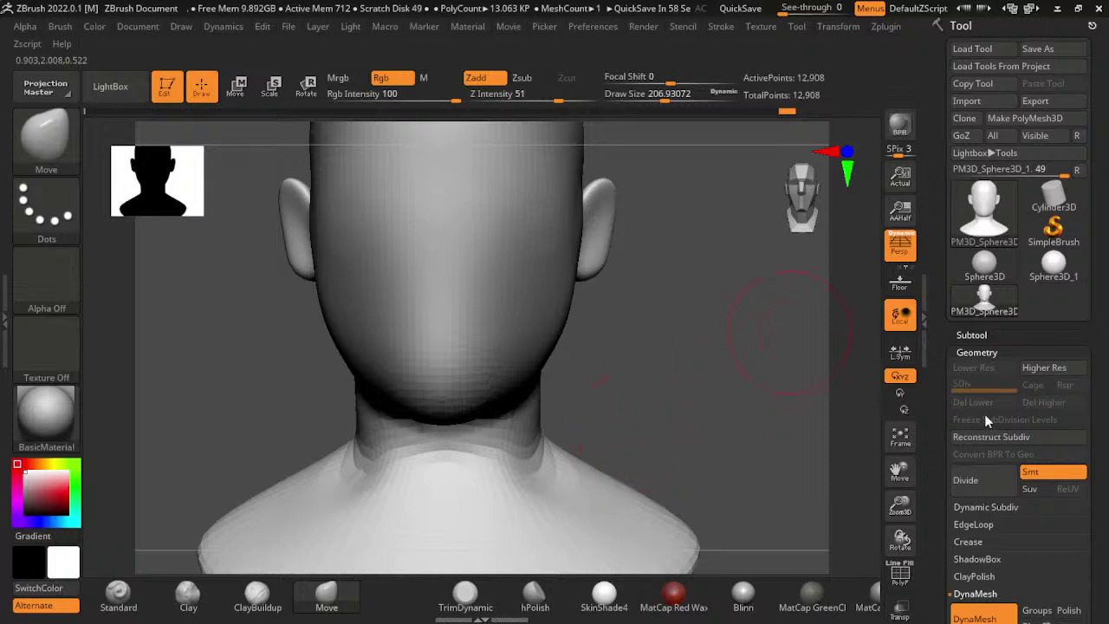
left_click_drag(759, 500, 763, 522)
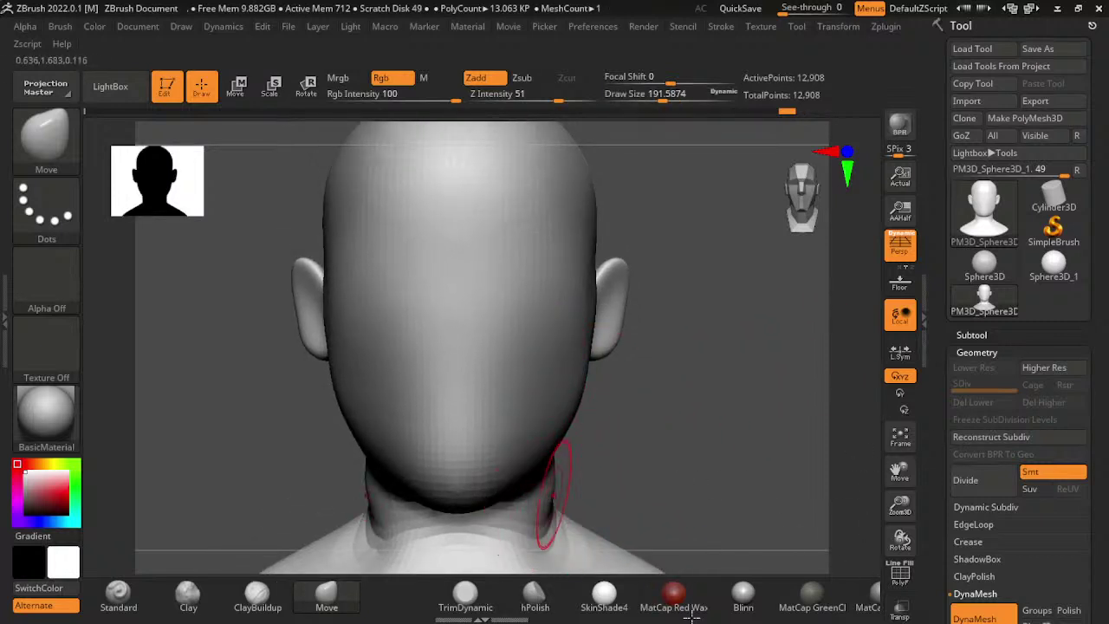
mouse_move(554, 491)
left_mouse_down("alt")
mouse_move(607, 381)
mouse_move(678, 392)
left_mouse_up("alt")
key("s")
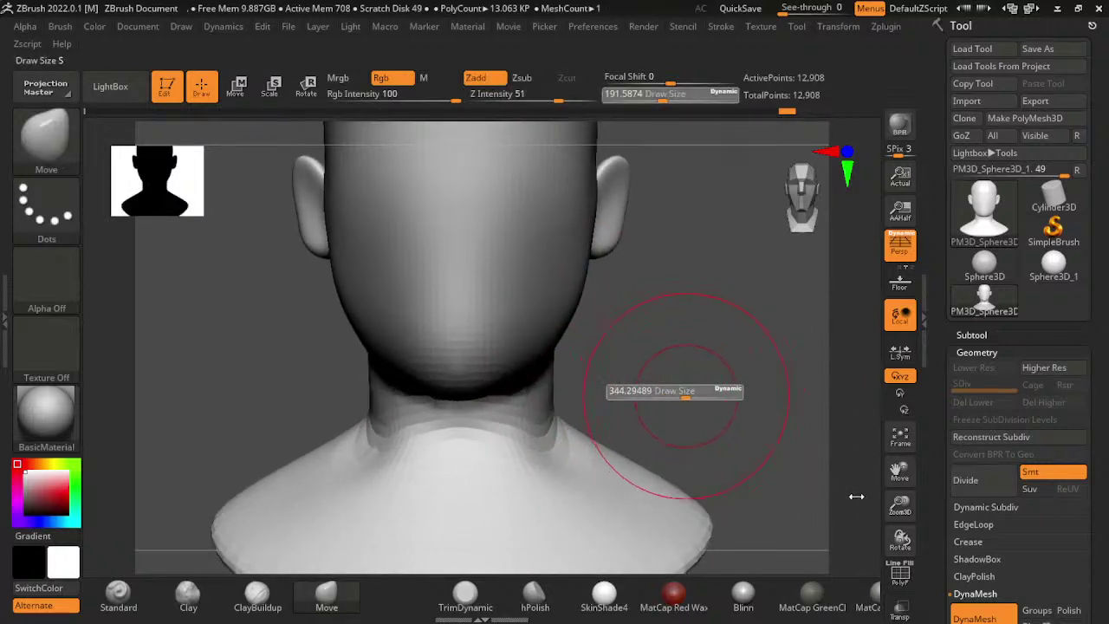
left_click_drag(882, 440, 503, 334)
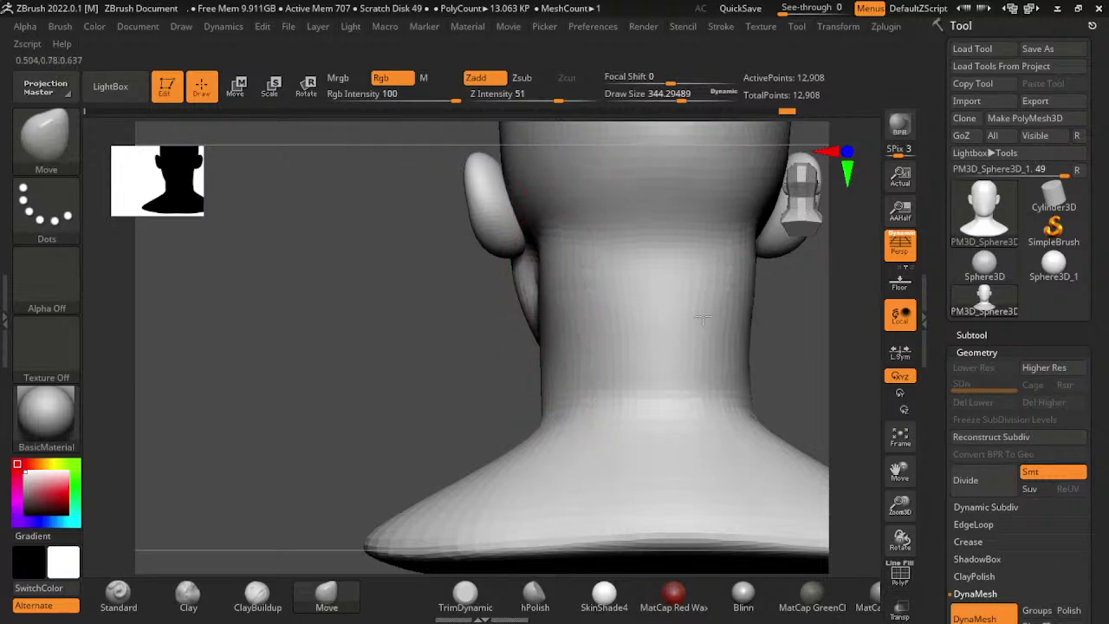
key("shift")
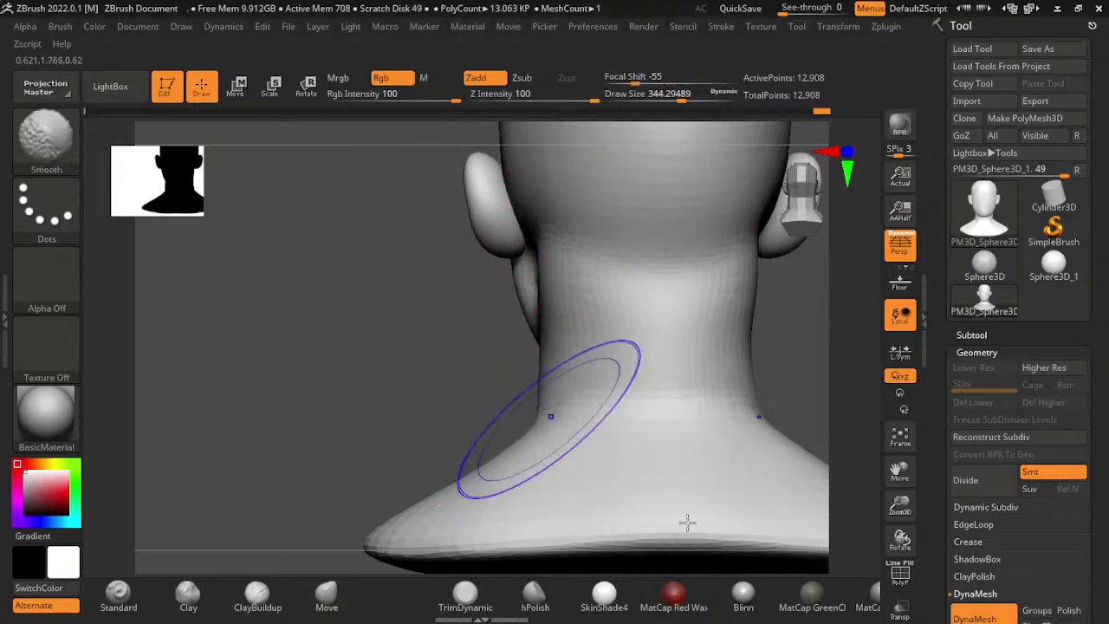
left_click_drag(420, 535, 682, 574)
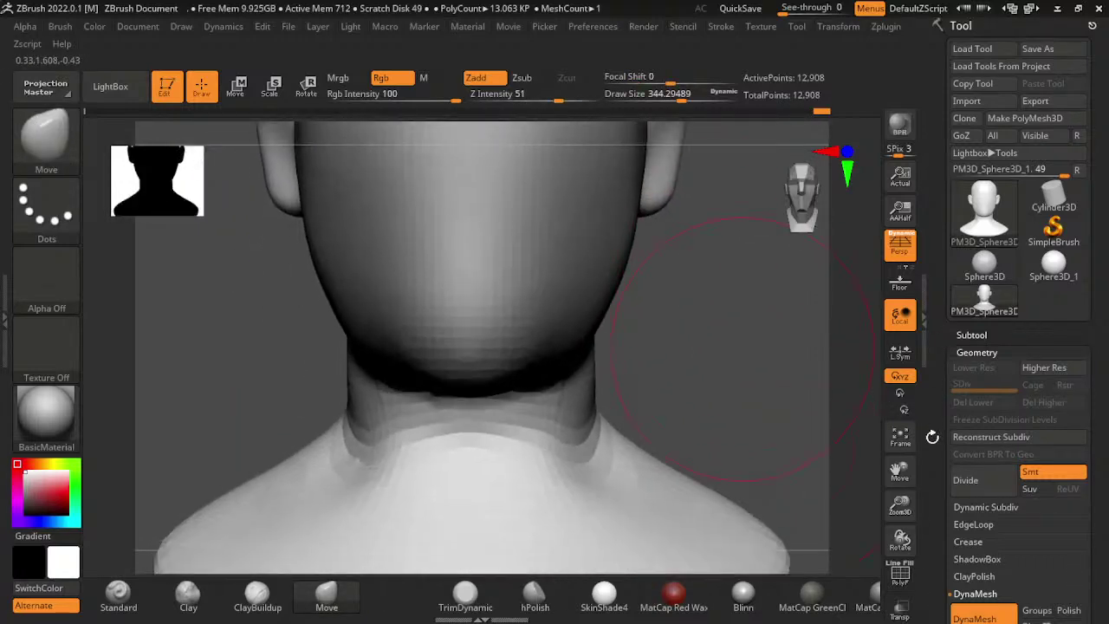
left_click_drag(659, 520, 866, 495)
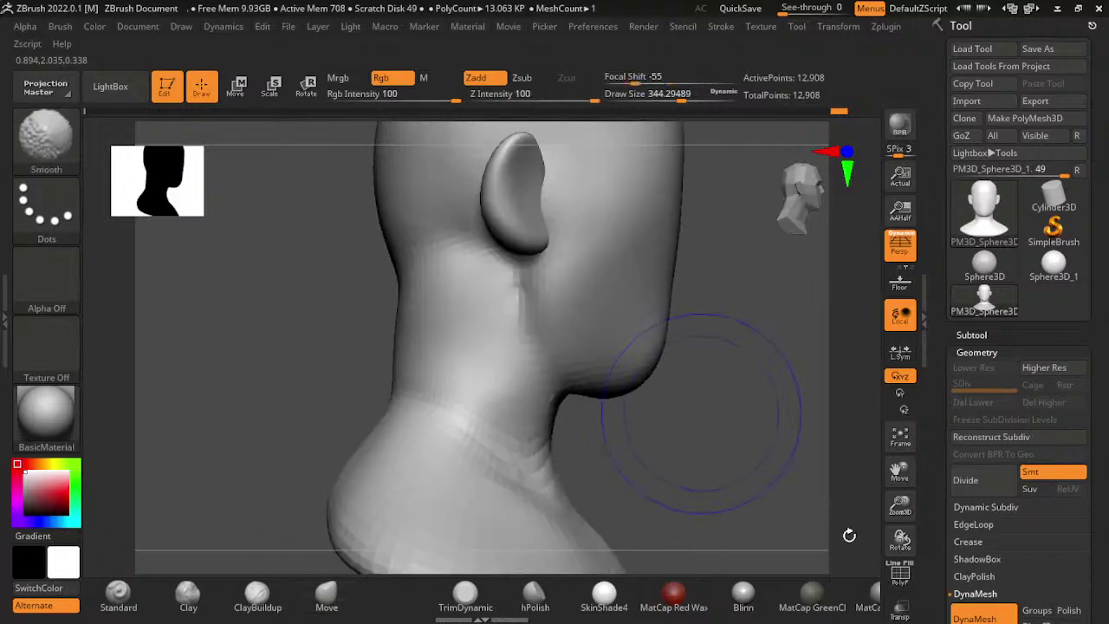
left_click_drag(577, 554, 732, 521)
left_click_drag(663, 503, 609, 518, "shift")
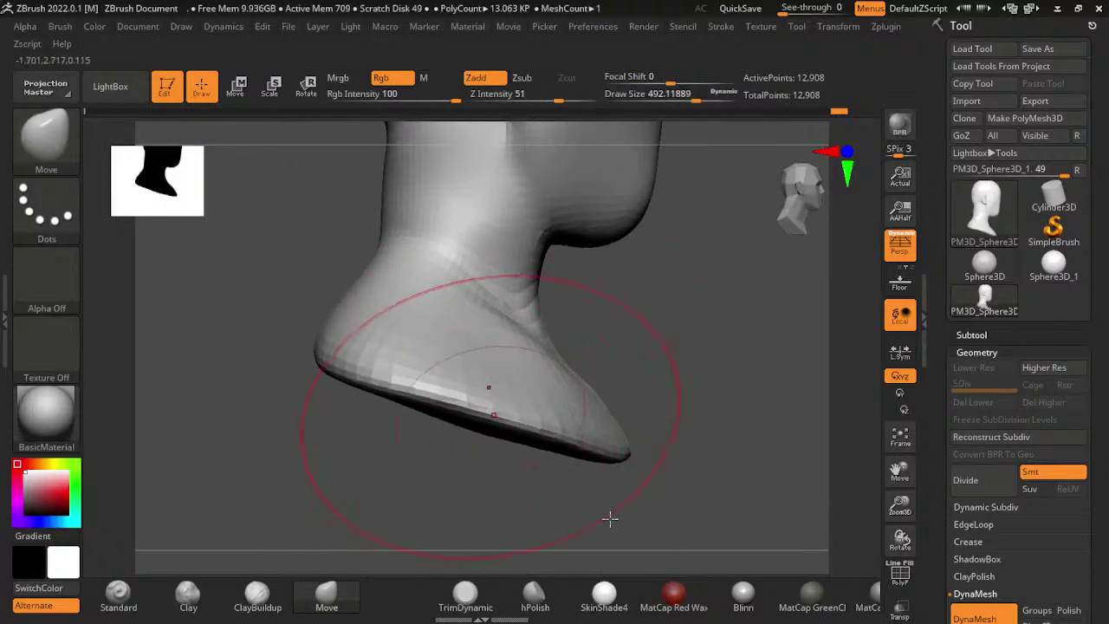
mouse_move(699, 497)
left_mouse_down()
mouse_move(750, 620)
mouse_move(803, 514)
left_mouse_up()
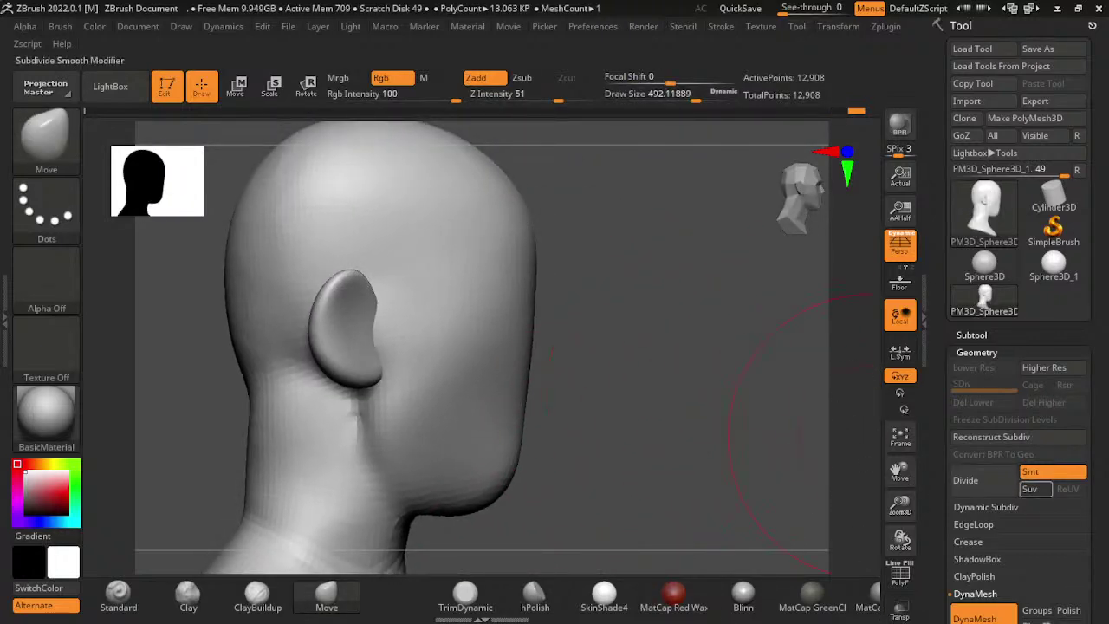
- Set DynaMesh Resolution to 120 and remesh the head to 99,745 points
scroll(1018, 347, "down", 5)
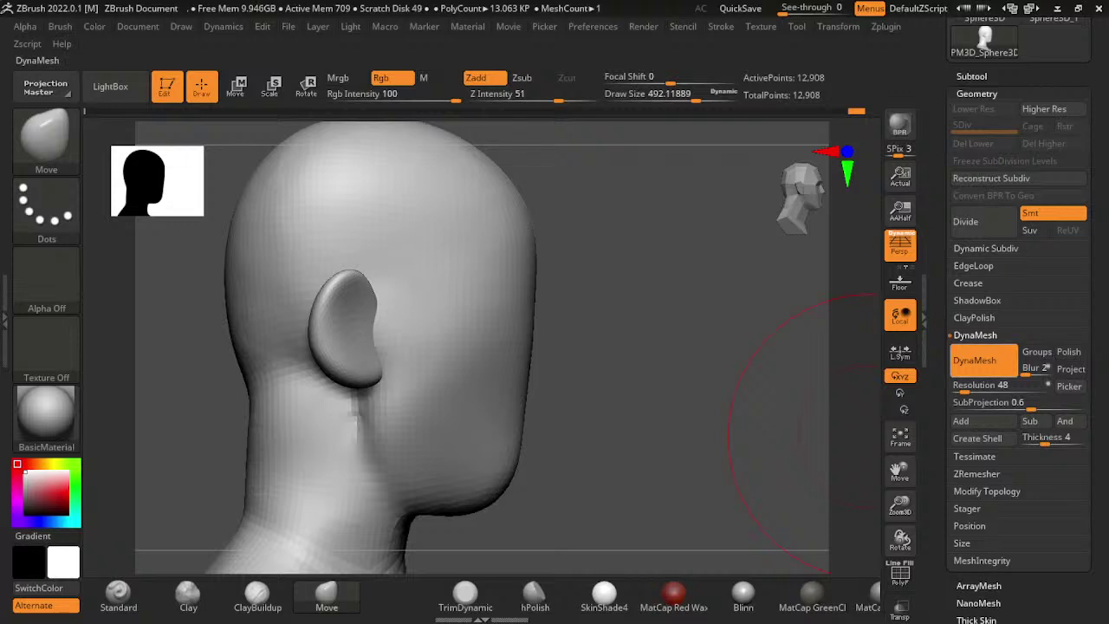
left_click_drag(996, 385, 1005, 385)
left_click_drag(693, 335, 719, 346, "ctrl")
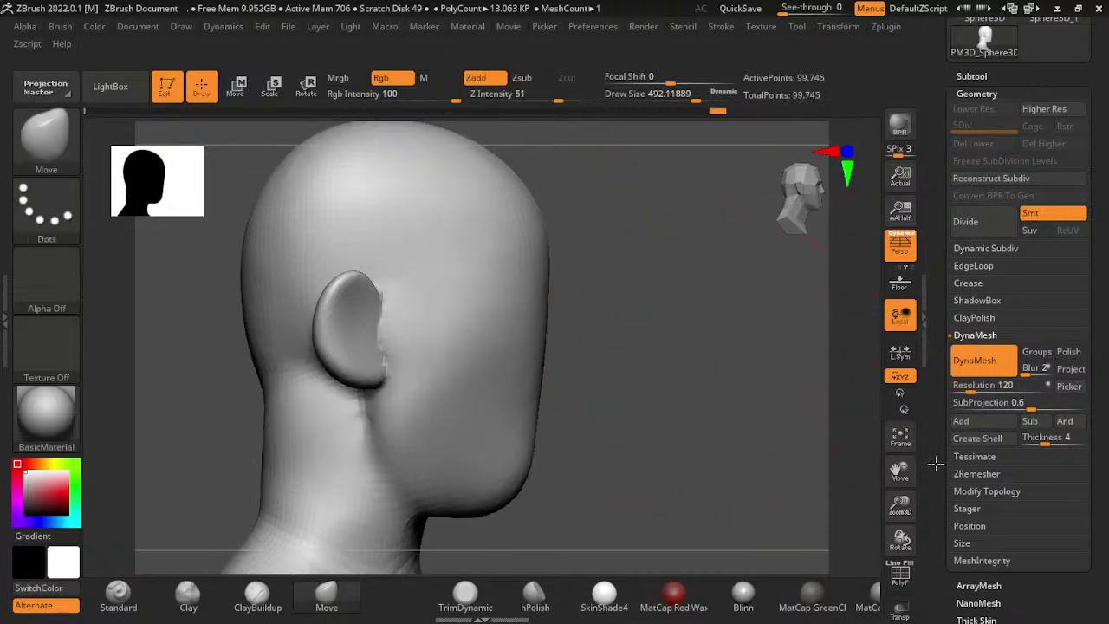
left_click_drag(869, 458, 877, 393, "shift")
key("shift")
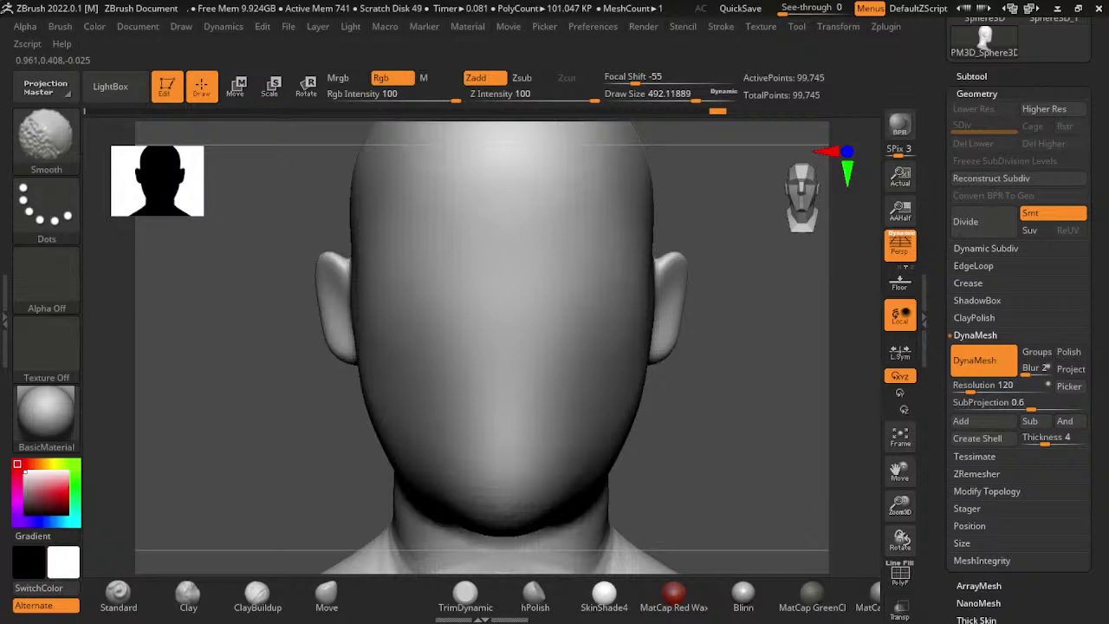
- Switch to ClayBuildup at a Draw Size of about 158 and smooth the forehead ridge
key("b")
key("c")
key("b")
key("s")
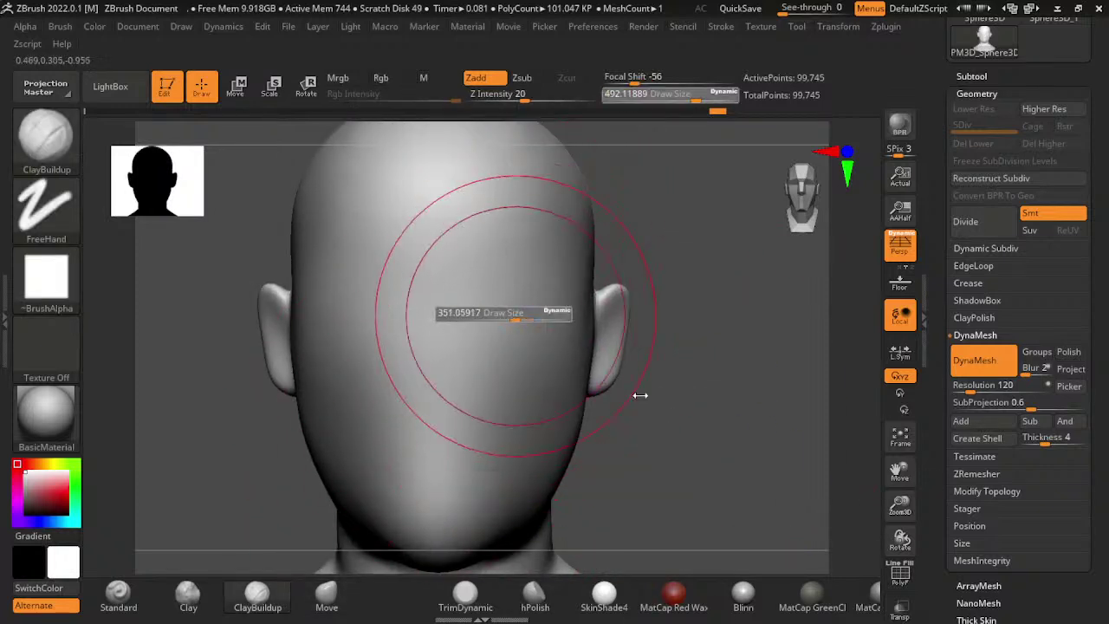
mouse_move(640, 395)
left_mouse_down()
mouse_move(556, 329)
mouse_move(636, 399)
left_mouse_up()
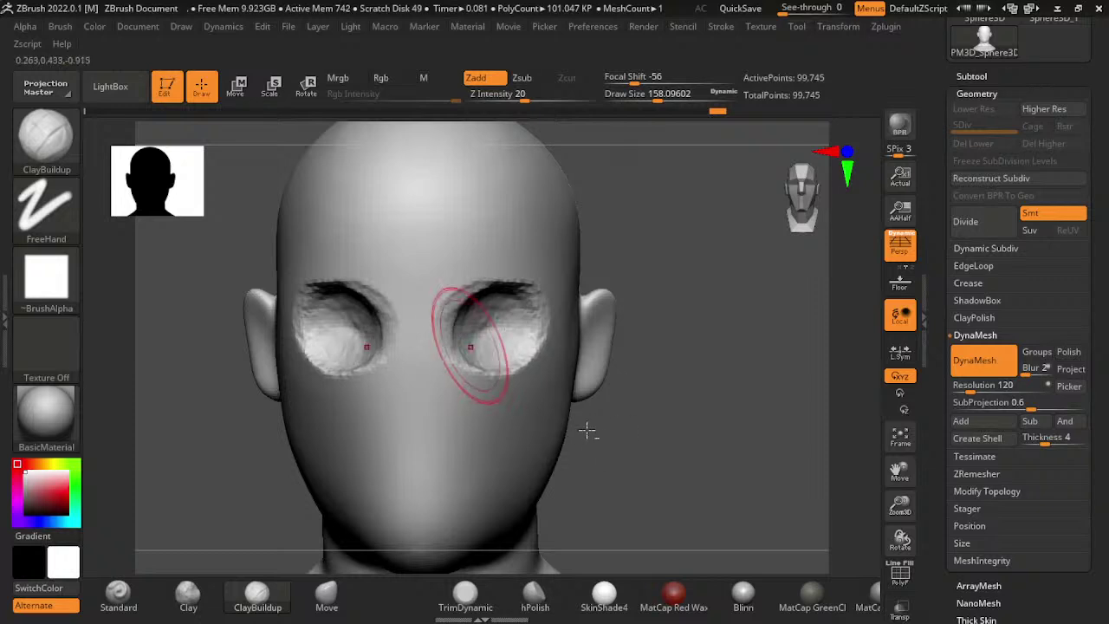
left_click_drag(727, 293, 483, 319)
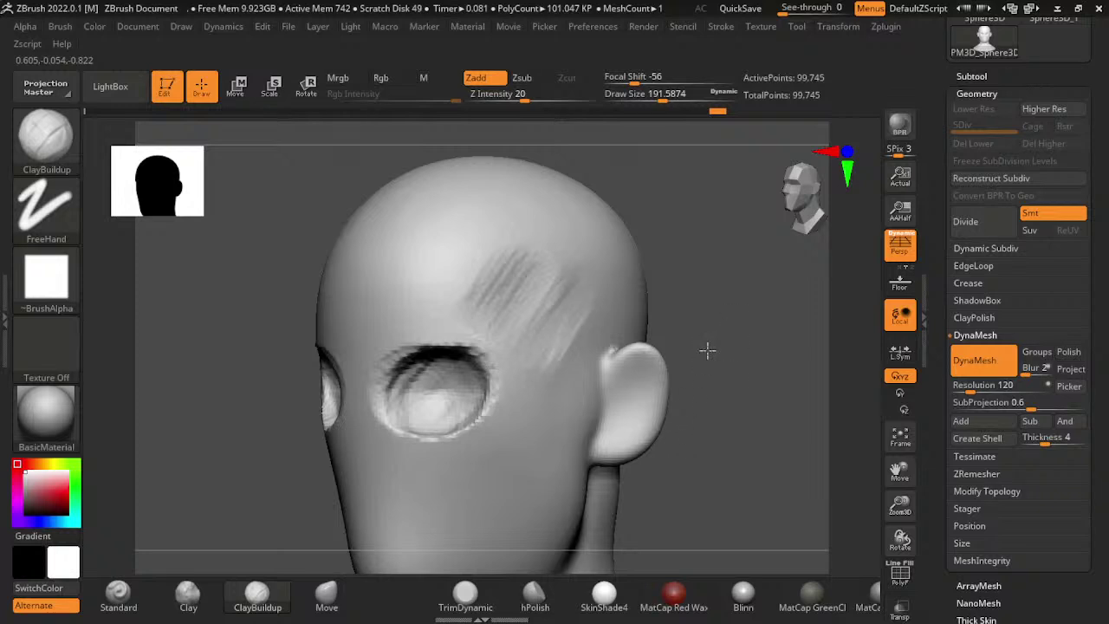
left_click_drag(684, 347, 693, 272)
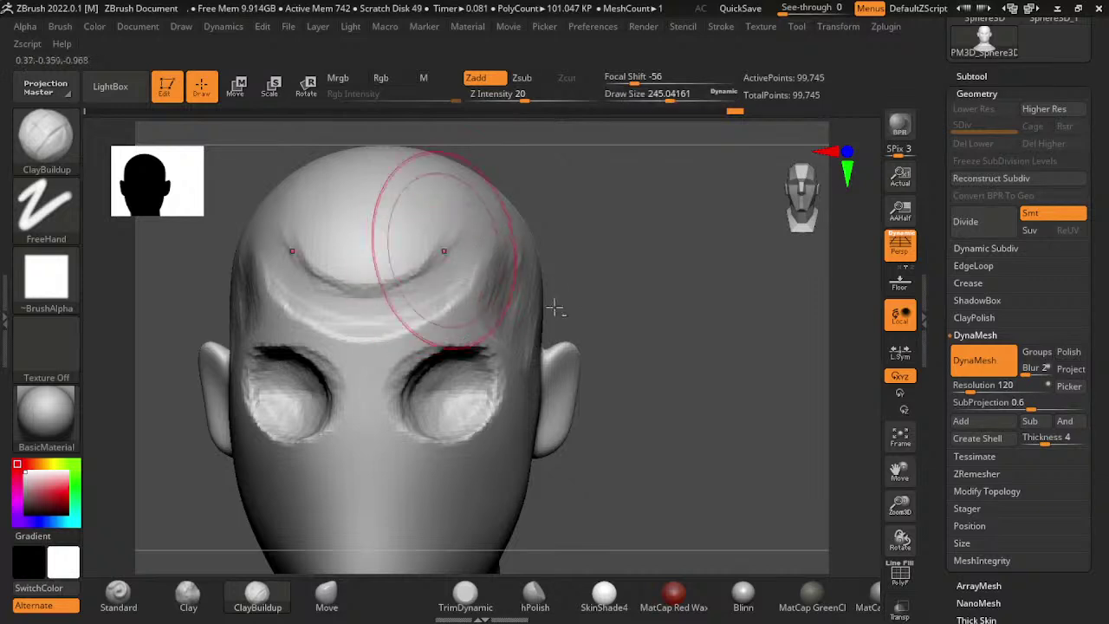
left_click_drag(421, 222, 372, 272, "shift")
- Build up the nose bridge and carve U-shaped recesses from the brows down beside the nose
left_click_drag(698, 474, 693, 465)
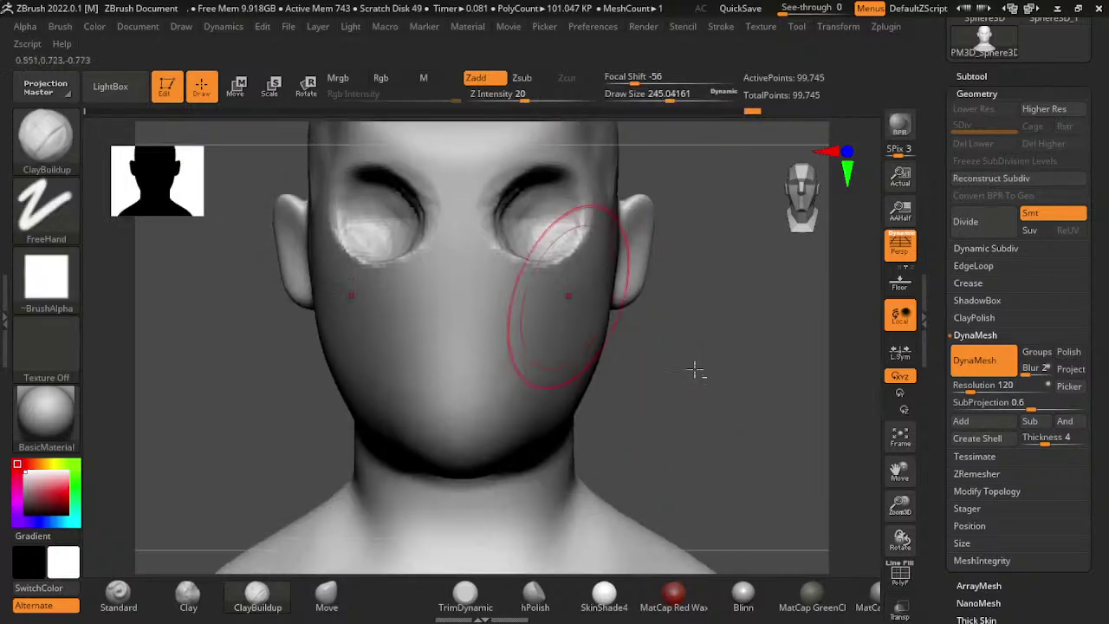
key("s")
left_click_drag(452, 208, 452, 321)
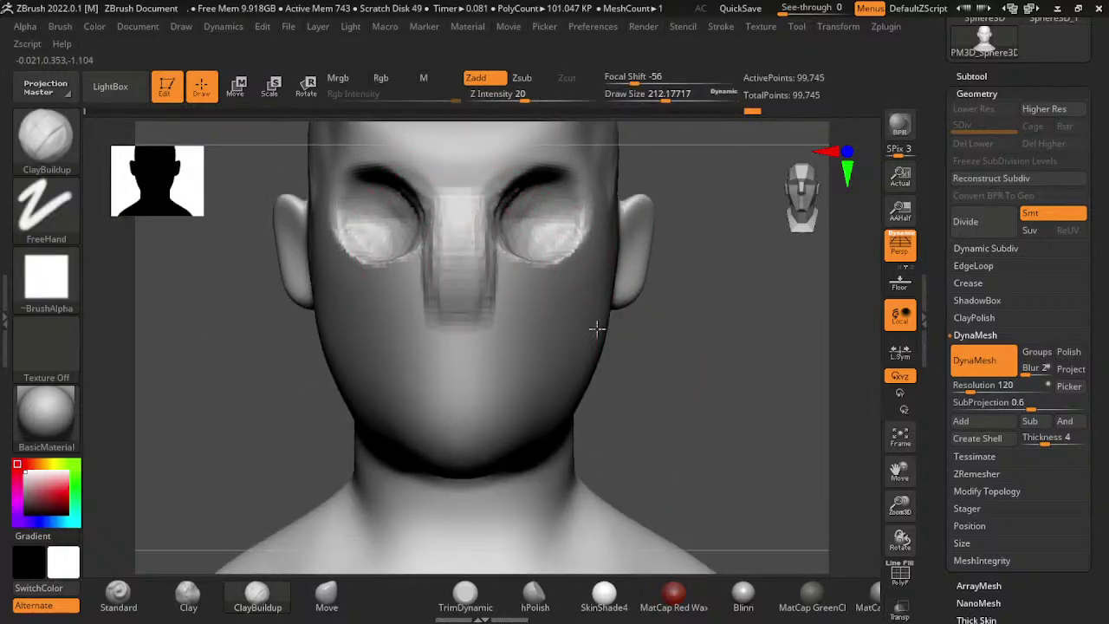
key("s")
left_click_drag(511, 198, 539, 338)
left_click_drag(520, 216, 546, 342)
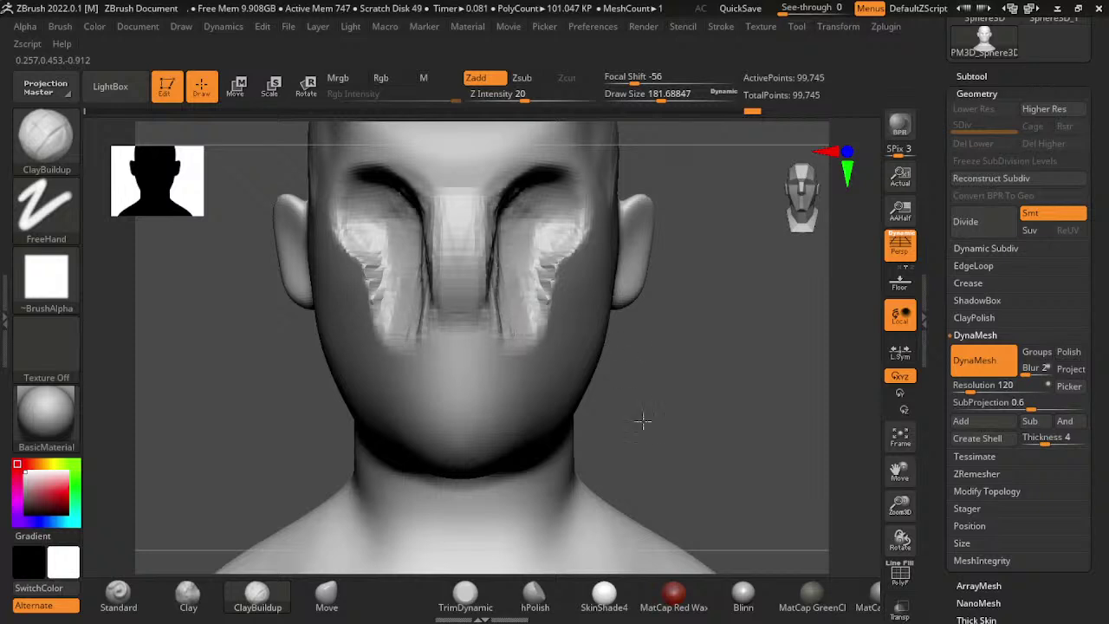
mouse_move(514, 284)
left_mouse_down()
mouse_move(526, 371)
mouse_move(472, 407)
left_mouse_up()
- Undo the recess strokes extending toward the chin and smooth away the cheek strip
left_click_drag(577, 479, 606, 512, "alt")
left_click_drag(507, 381, 481, 463)
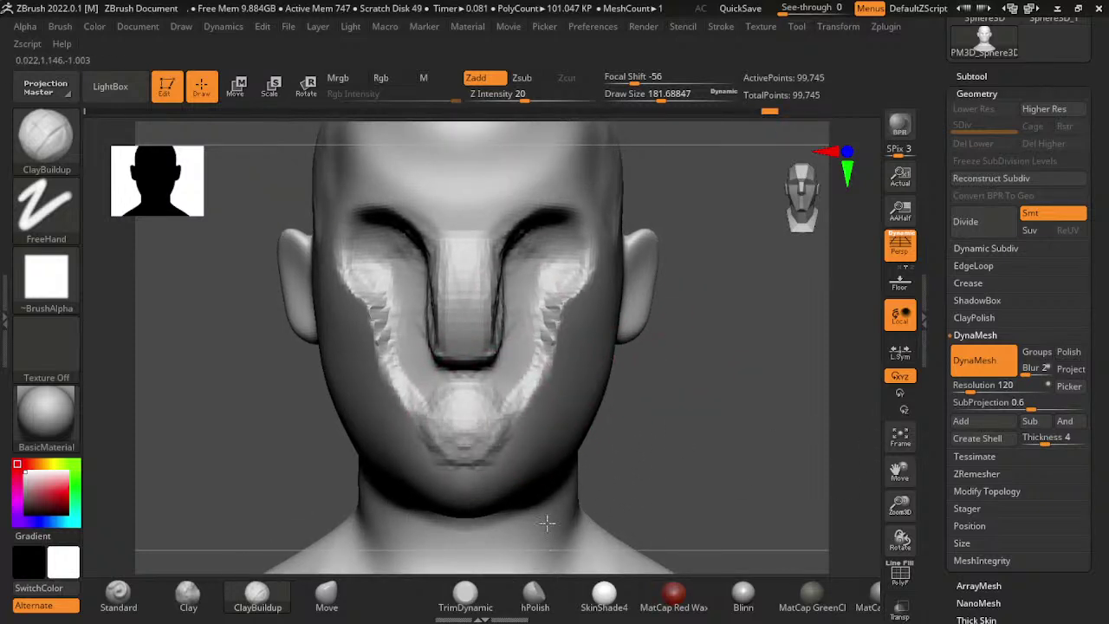
key("ctrl+z")
key("ctrl+z")
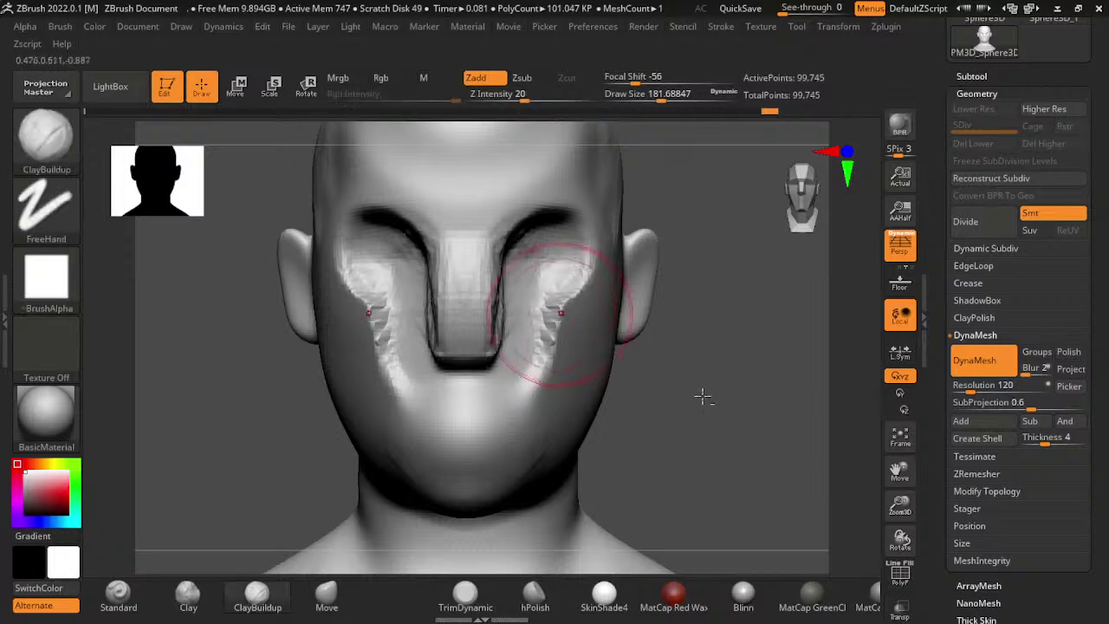
key("ctrl+z")
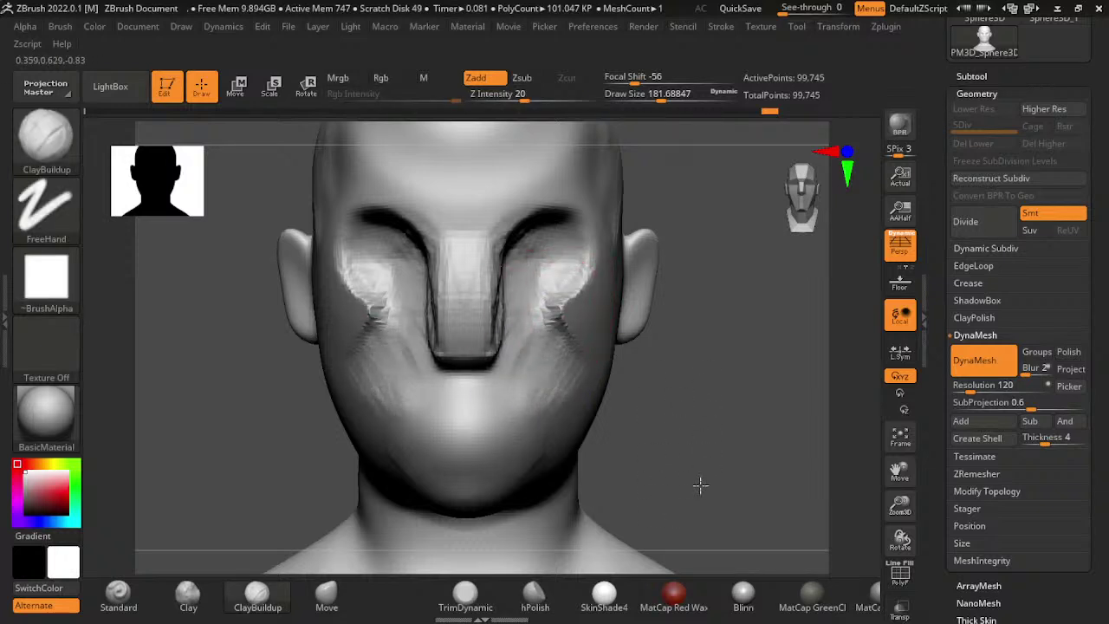
left_click_drag(728, 475, 628, 438)
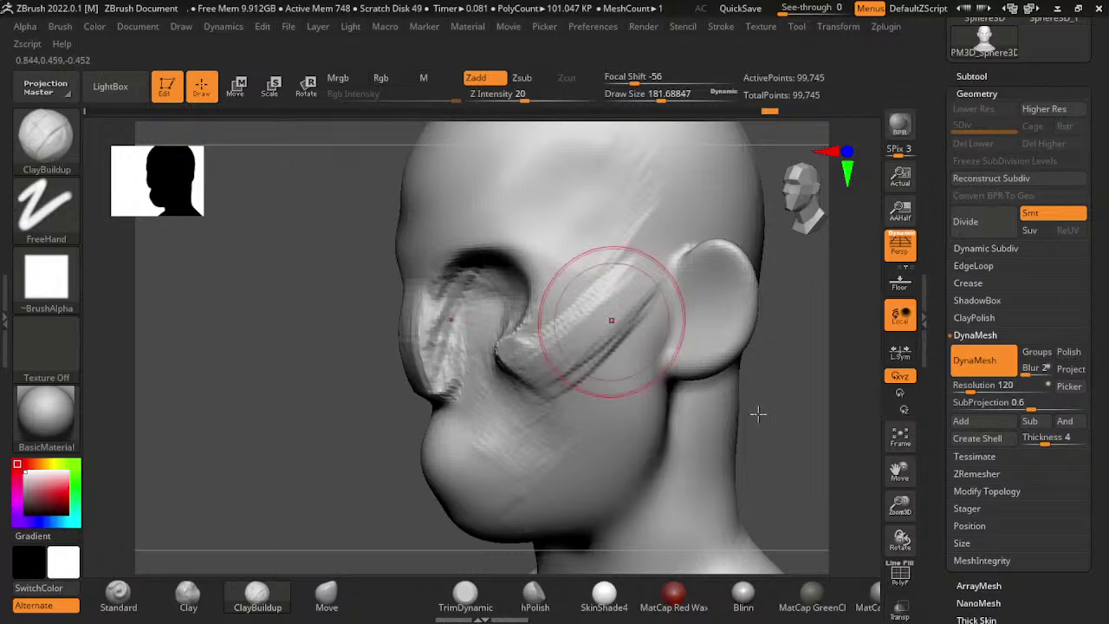
left_click_drag(632, 312, 495, 322, "shift")
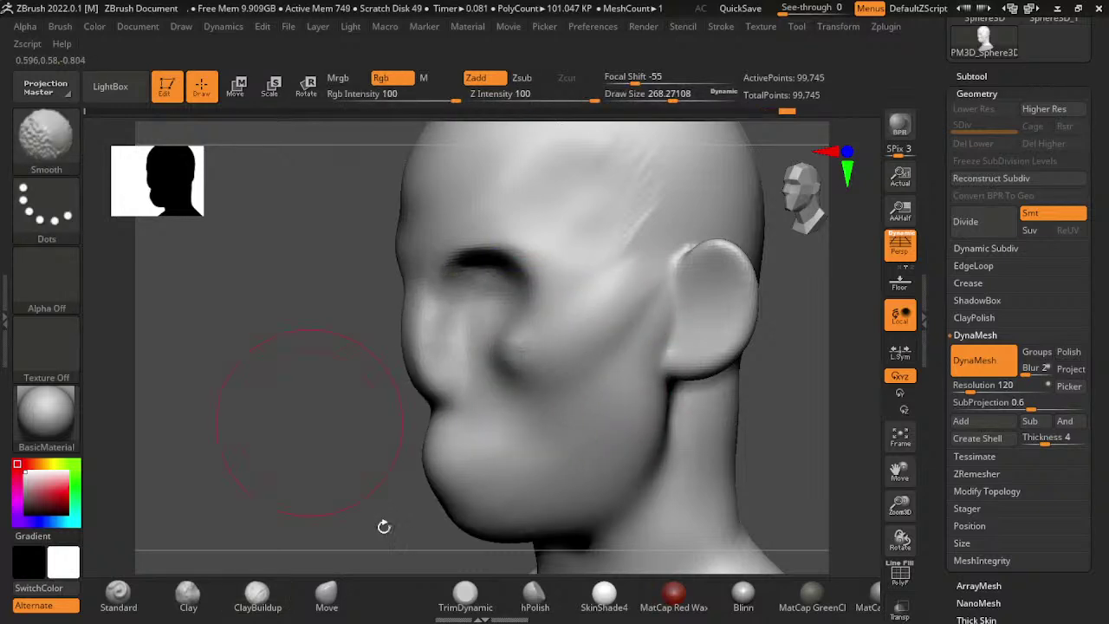
- Switch to a smaller Move brush and smooth the back of the neck near the ear
mouse_move(384, 525)
left_mouse_down()
mouse_move(589, 445)
mouse_move(783, 409)
left_mouse_up()
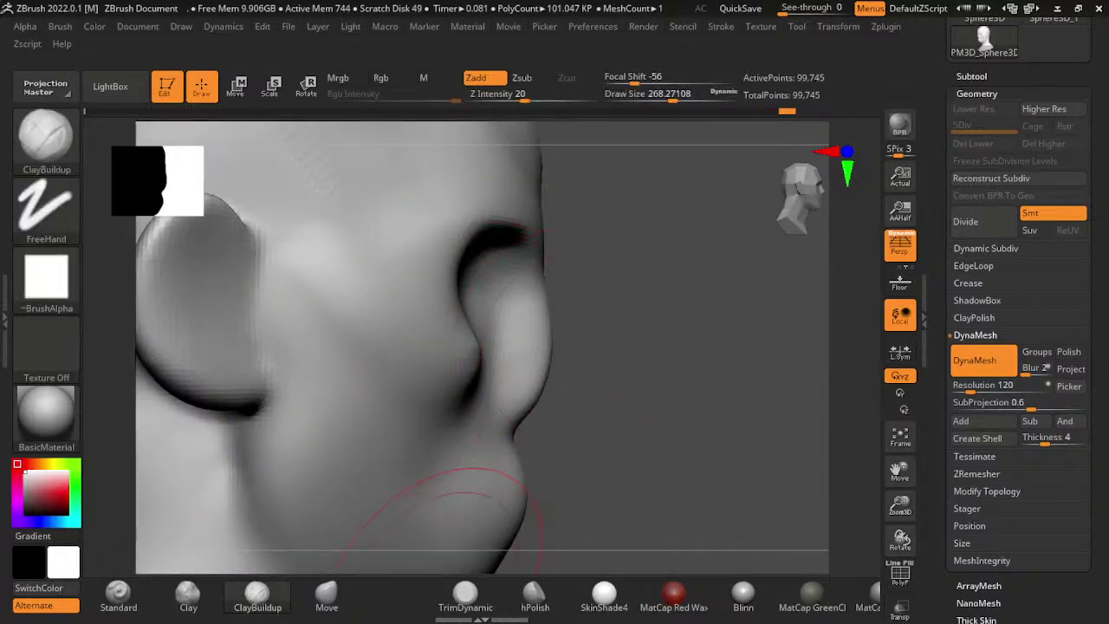
left_click(326, 593)
key("s")
key("shift")
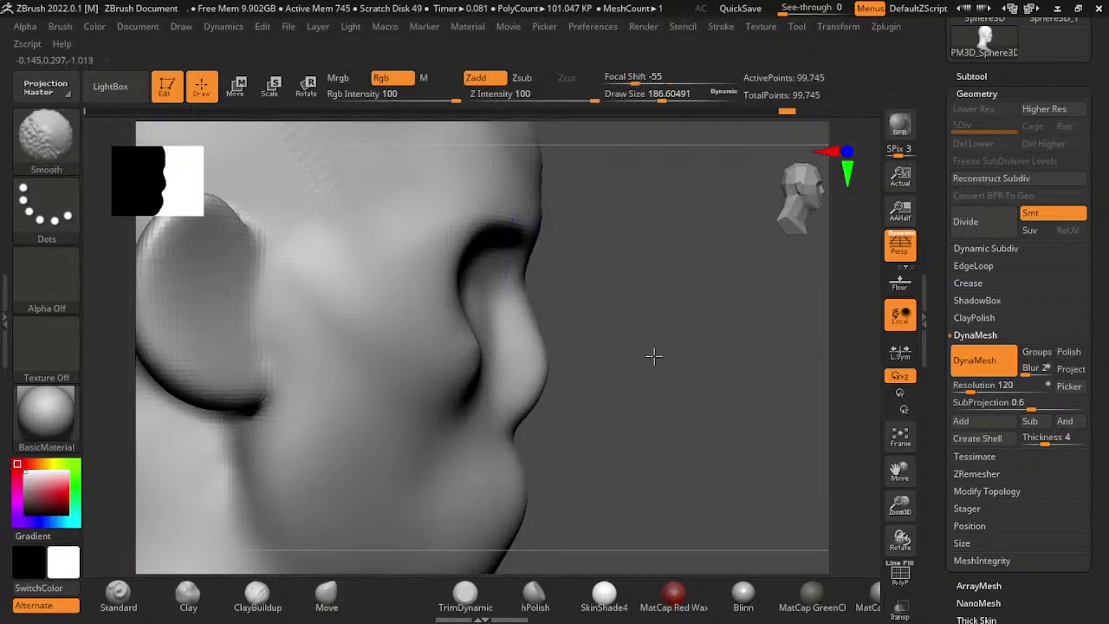
mouse_move(686, 506)
left_mouse_down()
mouse_move(798, 365)
mouse_move(485, 373)
left_mouse_up()
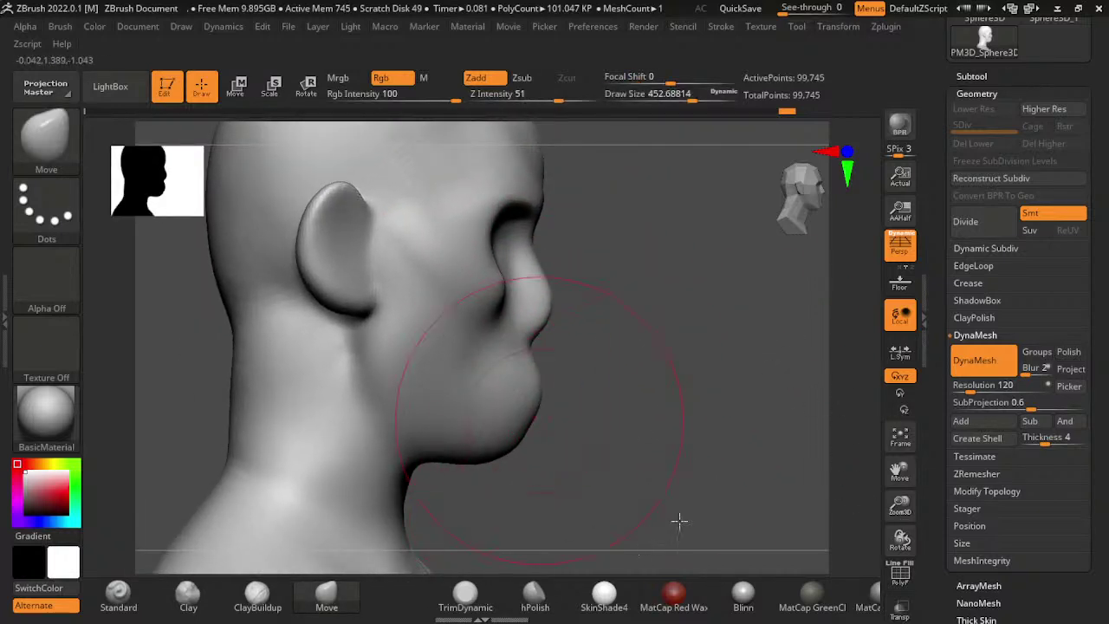
left_click_drag(248, 359, 340, 448, "shift")
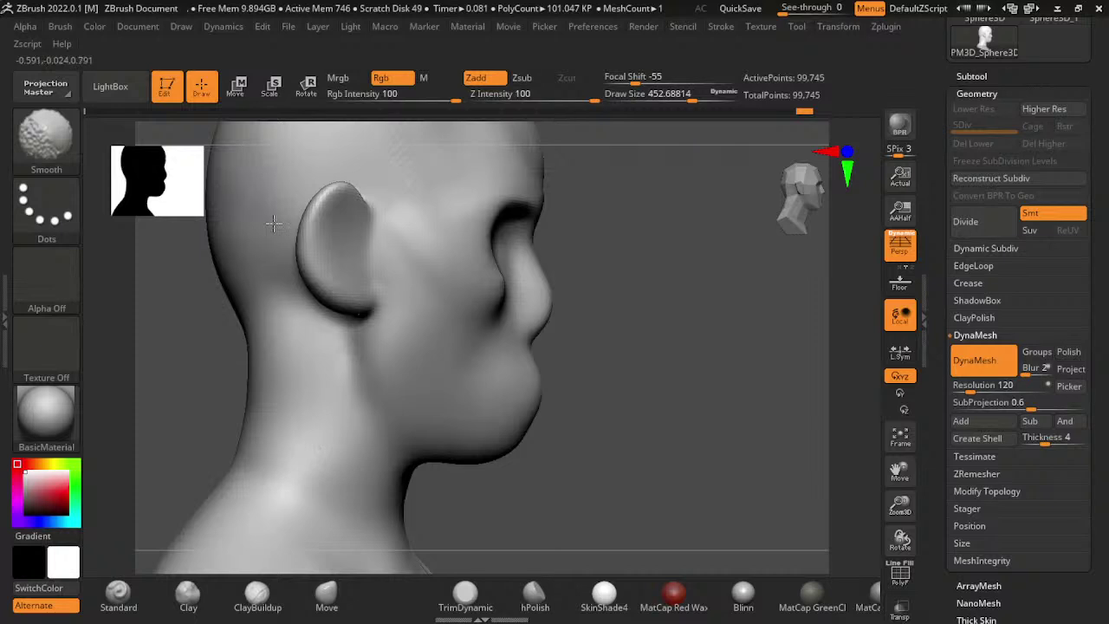
- Smooth and reshape the nose tip and bridge from a side view
left_click_drag(658, 364, 725, 471)
left_click_drag(598, 364, 737, 444)
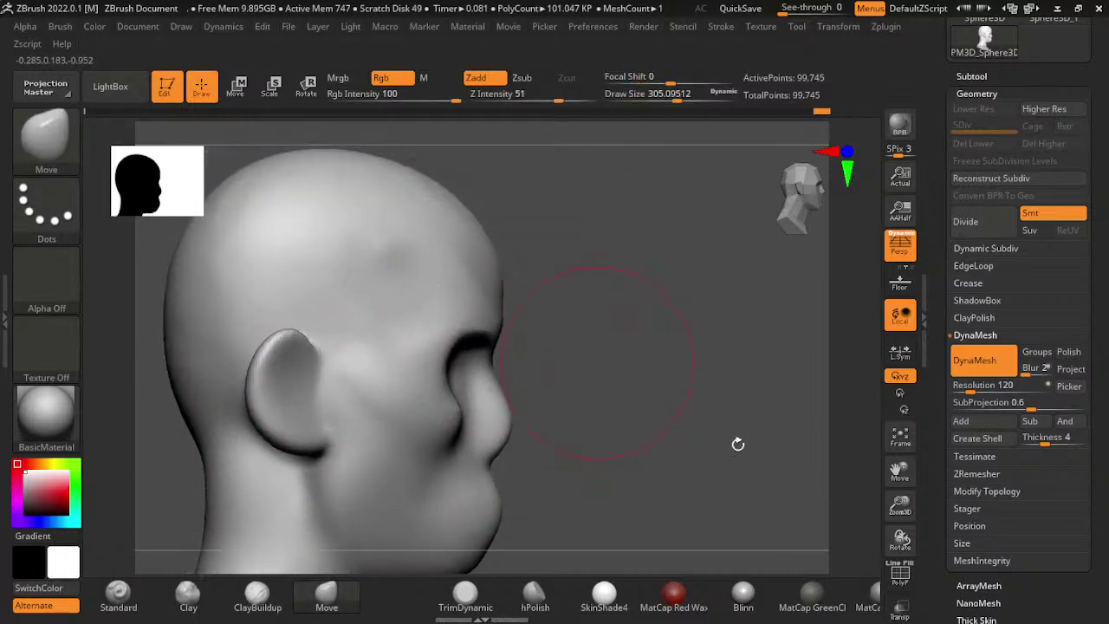
left_click_drag(794, 483, 784, 351, "alt")
key("s")
mouse_move(619, 334)
left_mouse_down()
mouse_move(610, 308)
mouse_move(587, 447)
mouse_move(687, 495)
mouse_move(694, 463)
mouse_move(589, 495)
left_mouse_up()
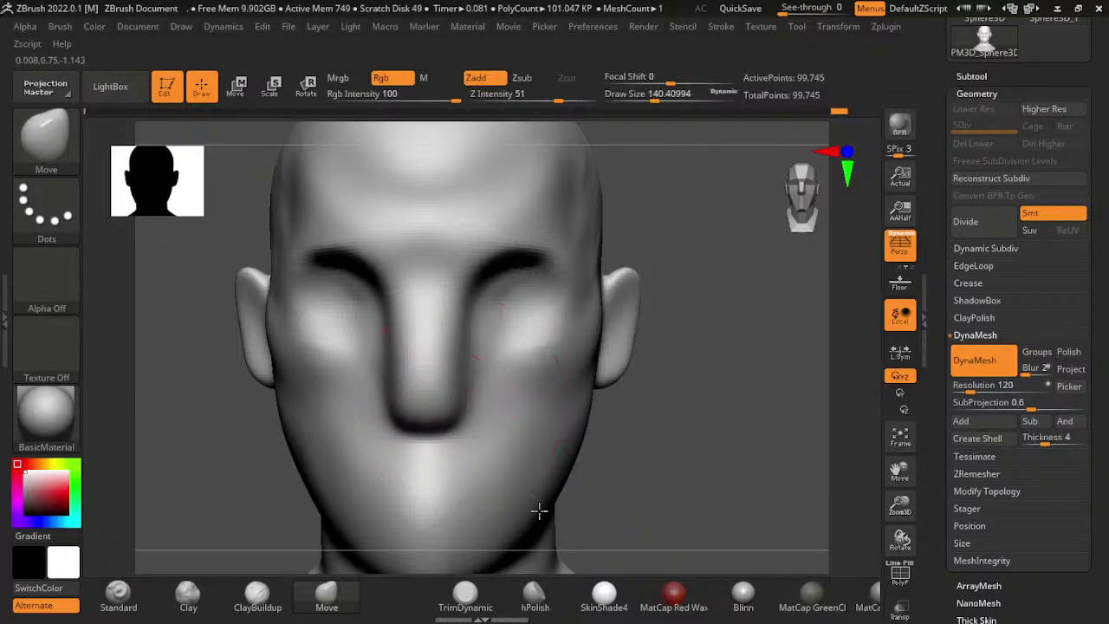
left_click_drag(486, 433, 450, 390, "shift")
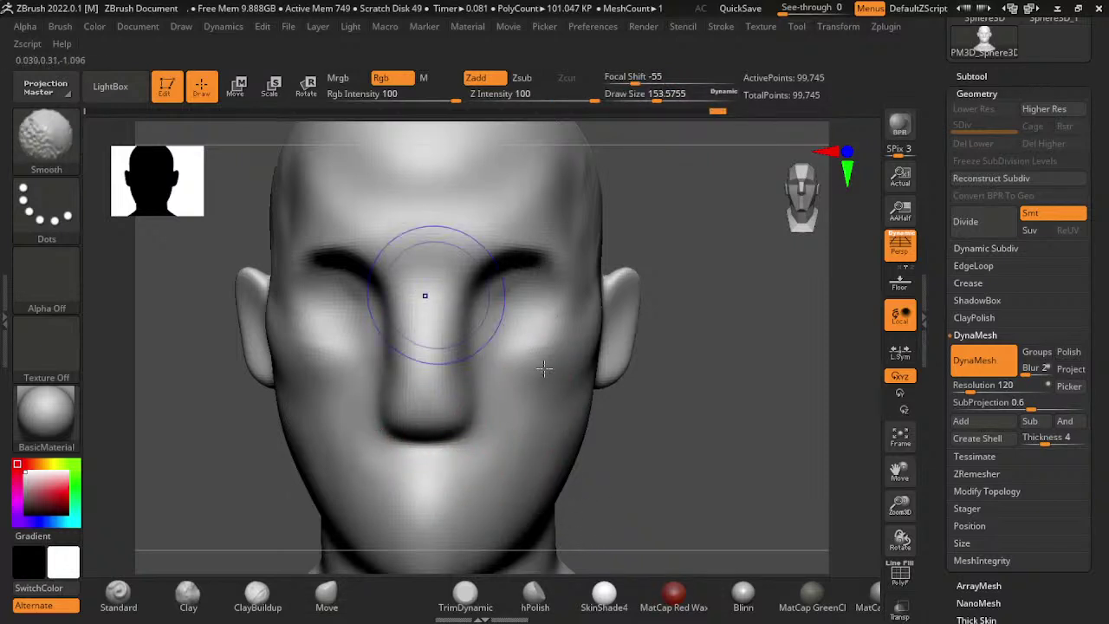
left_click_drag(544, 368, 592, 409, "shift")
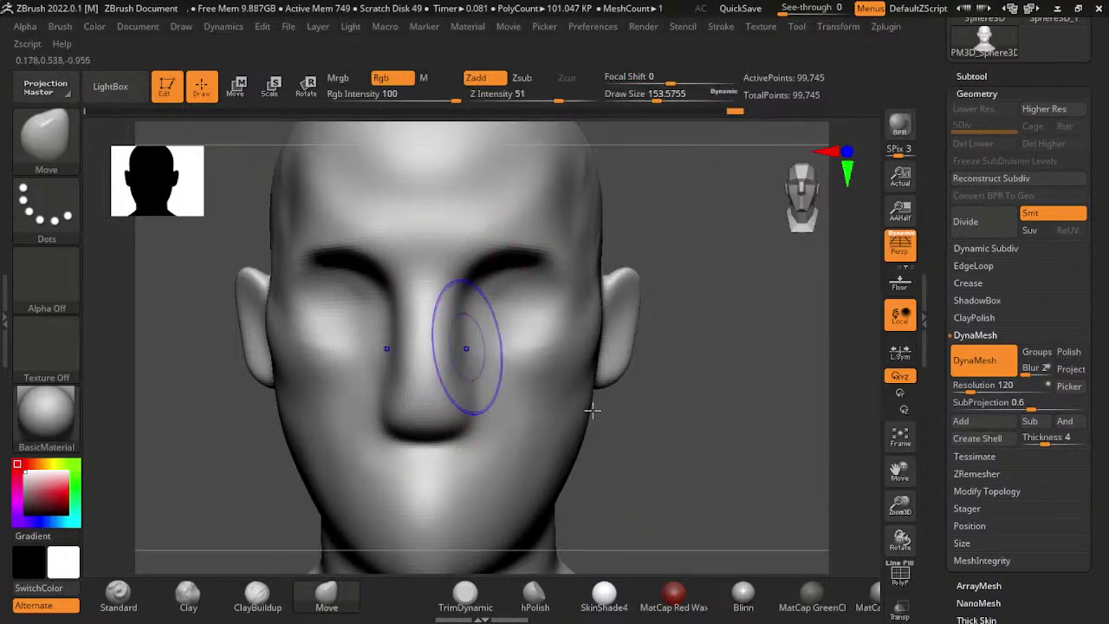
- Pull the nose tip forward and down from an exact side profile
key("shift")
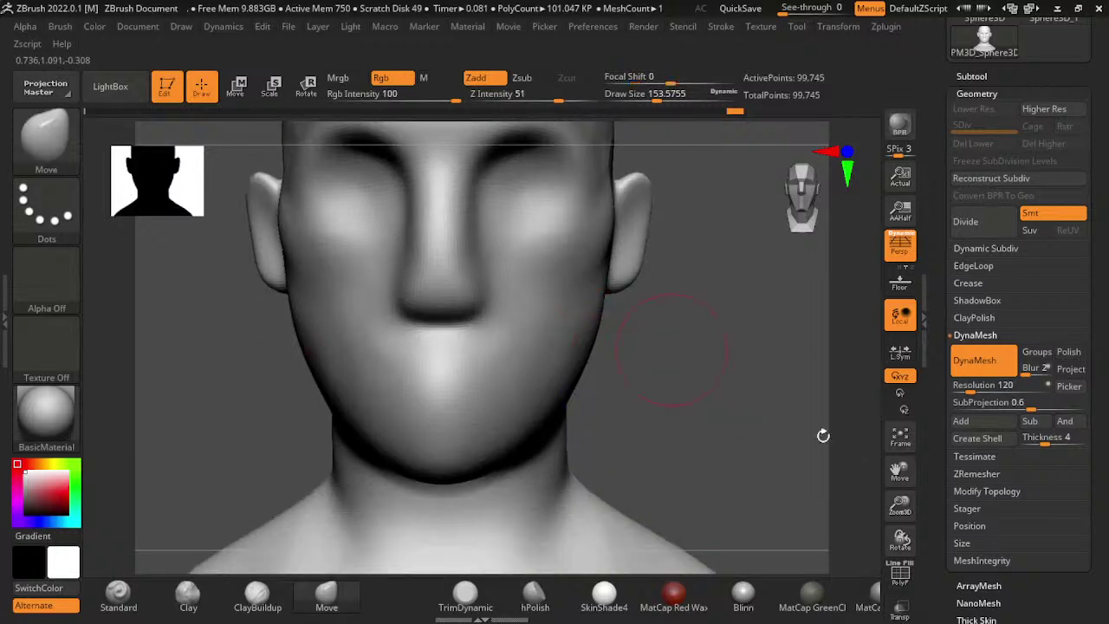
mouse_move(747, 390)
left_mouse_down("shift")
mouse_move(811, 422)
mouse_move(673, 354)
left_mouse_up("shift")
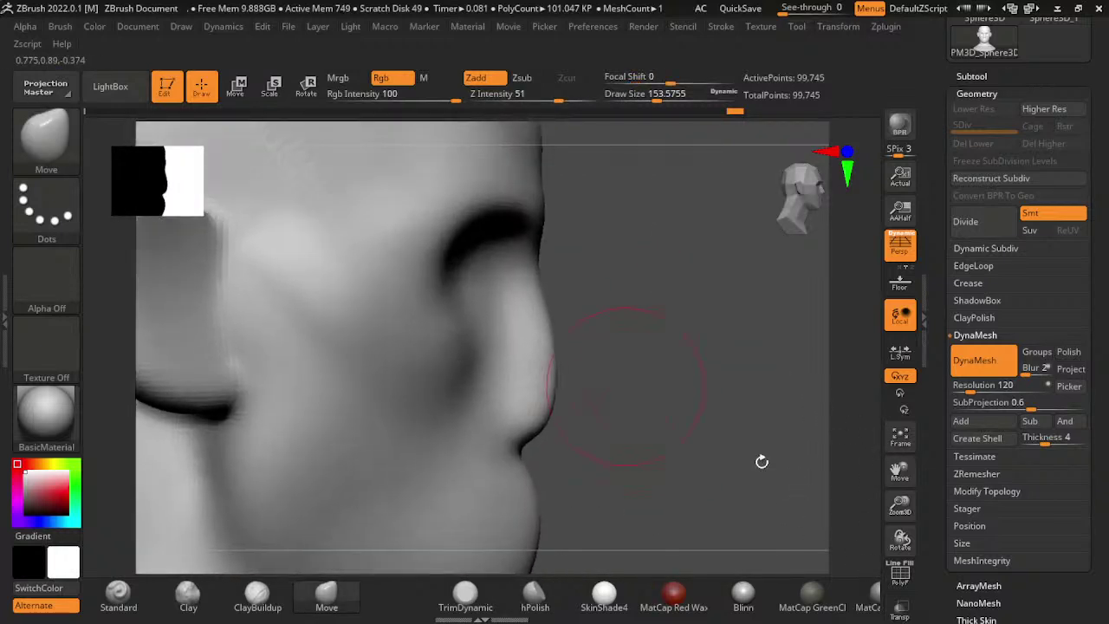
key("shift")
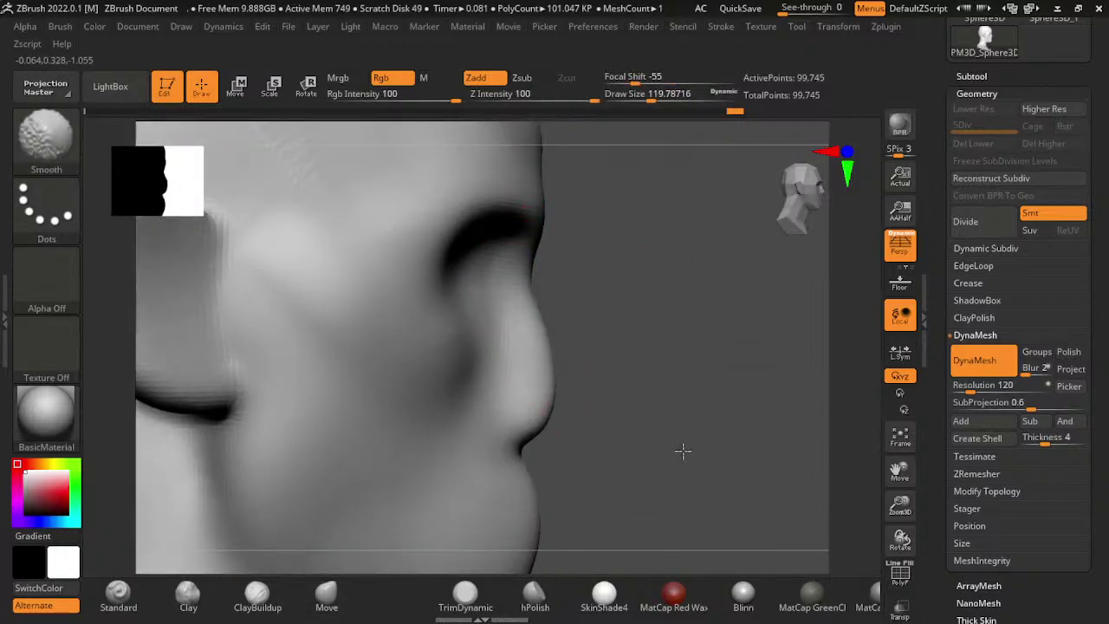
left_click_drag(529, 381, 696, 462)
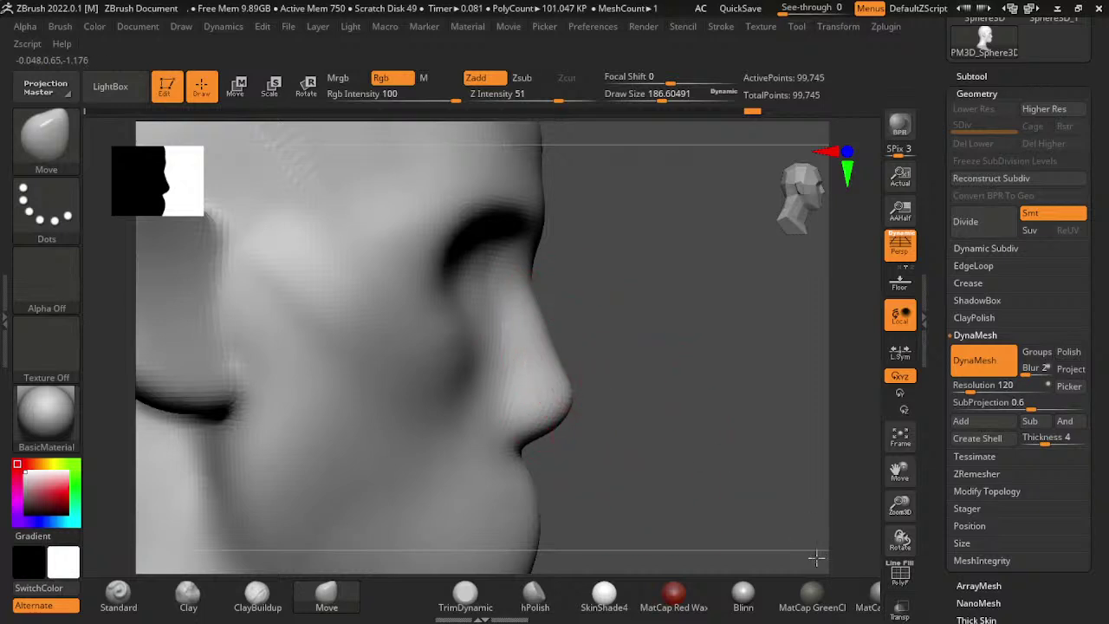
left_click_drag(816, 559, 648, 485, "alt")
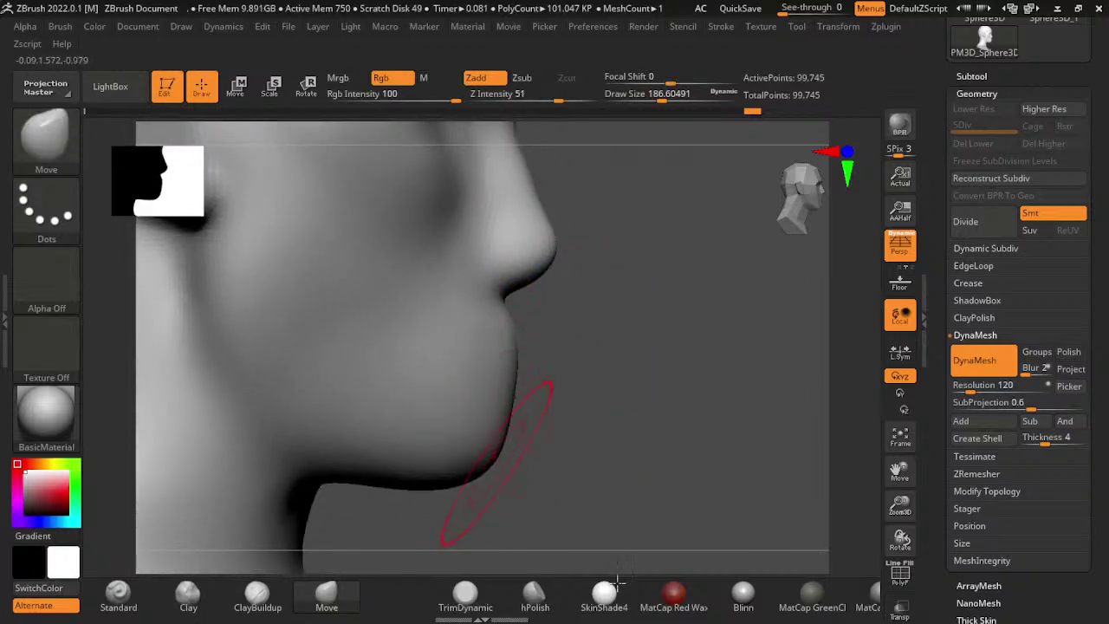
mouse_move(617, 563)
left_mouse_down("shift")
mouse_move(929, 504)
mouse_move(847, 529)
left_mouse_up("shift")
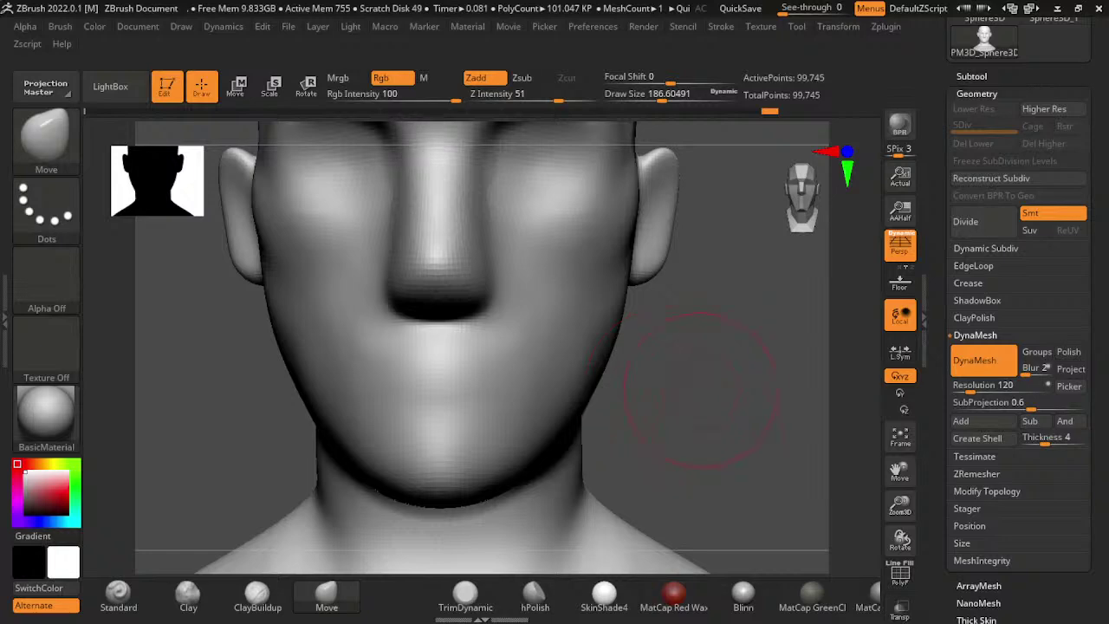
- Undo the last head reshape and select the DamStandard brush
key("ctrl+z")
key("b")
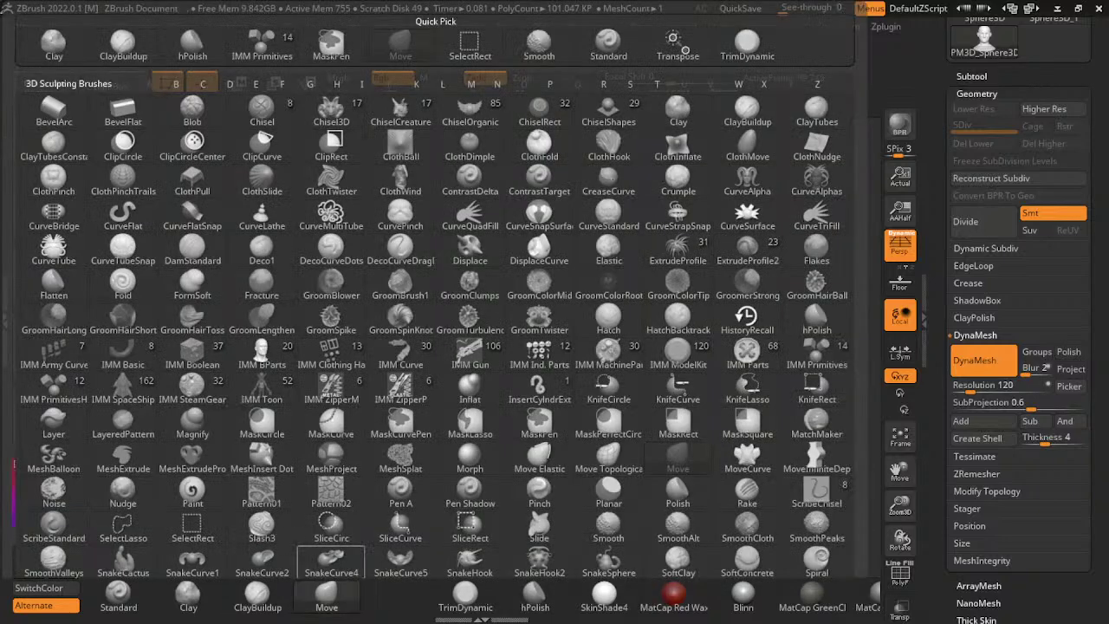
key("t")
key("d")
key("b")
key("d")
key("s")
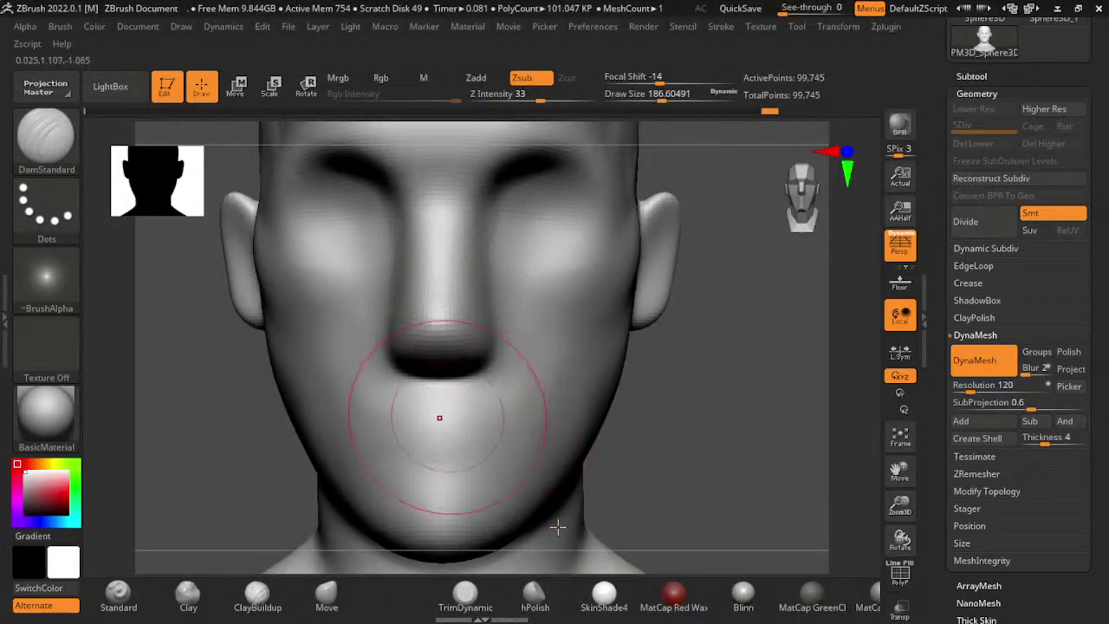
- Carve and deepen a horizontal mouth line between the lips
left_click_drag(901, 510, 901, 468)
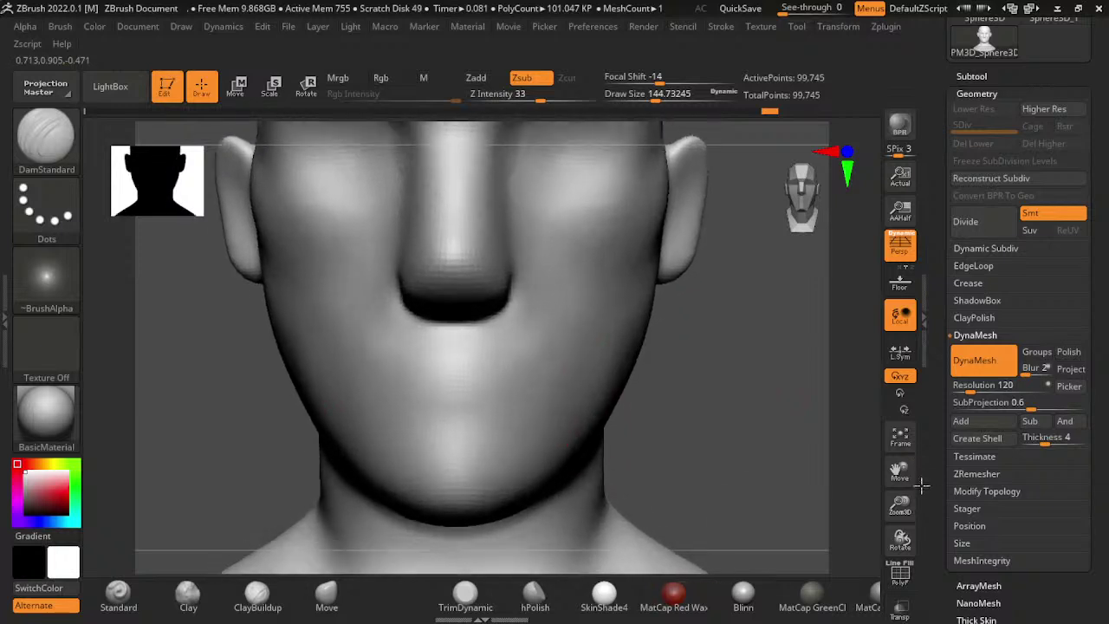
mouse_move(527, 495)
left_mouse_down()
mouse_move(663, 492)
mouse_move(563, 472)
mouse_move(671, 489)
left_mouse_up()
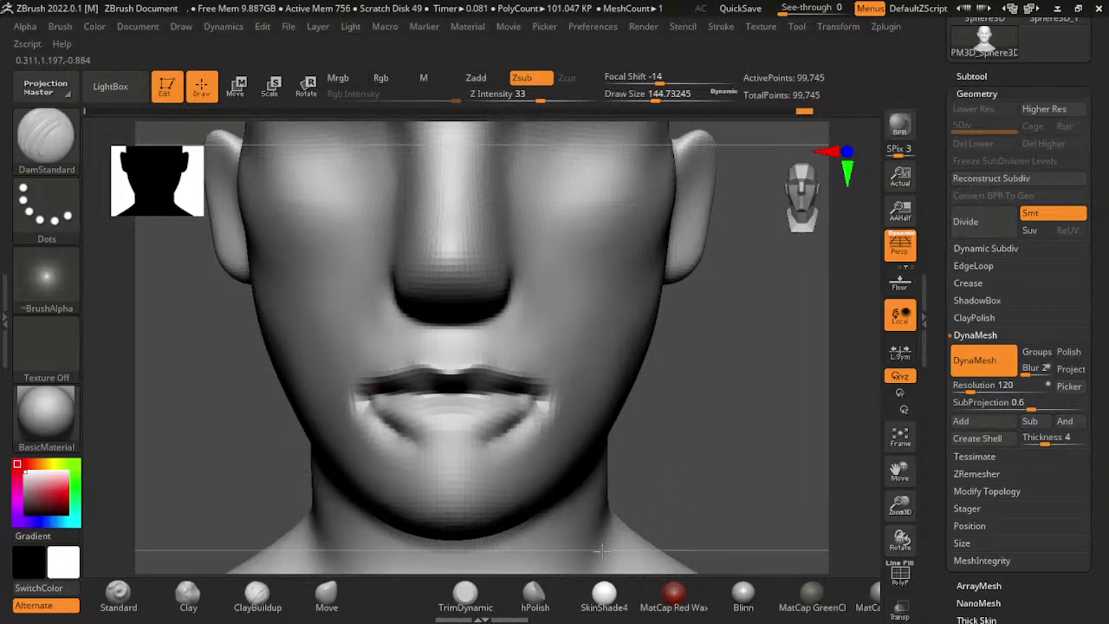
mouse_move(658, 520)
left_mouse_down()
mouse_move(879, 458)
mouse_move(710, 485)
mouse_move(433, 482)
left_mouse_up()
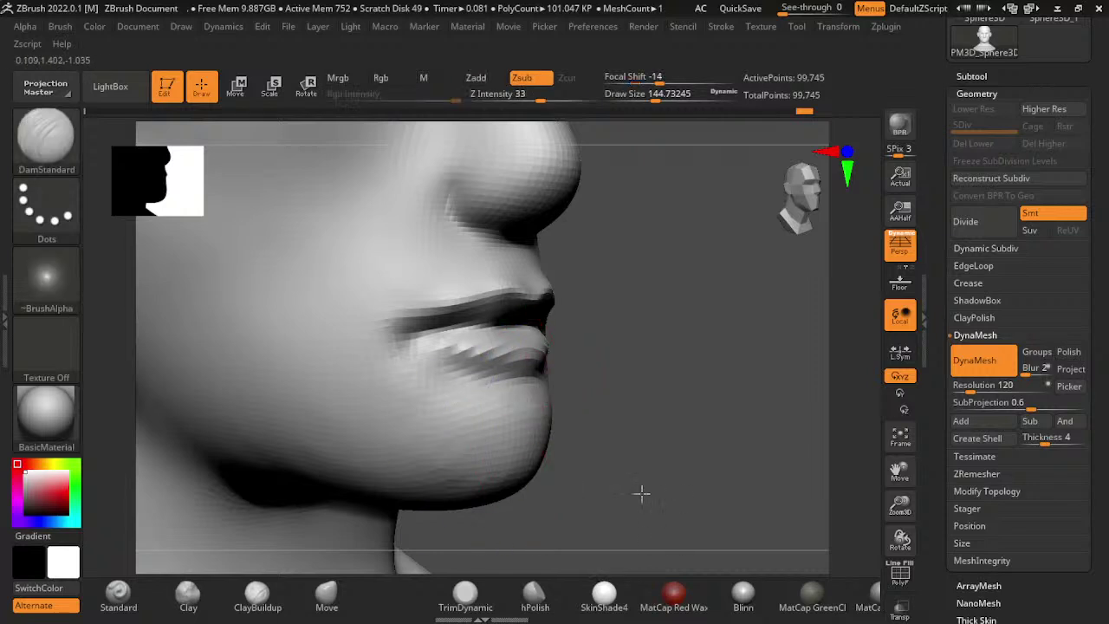
- With ClayBuildup, add clay to the lower lip, chin and cheek ridges beside the nose
left_click(258, 596)
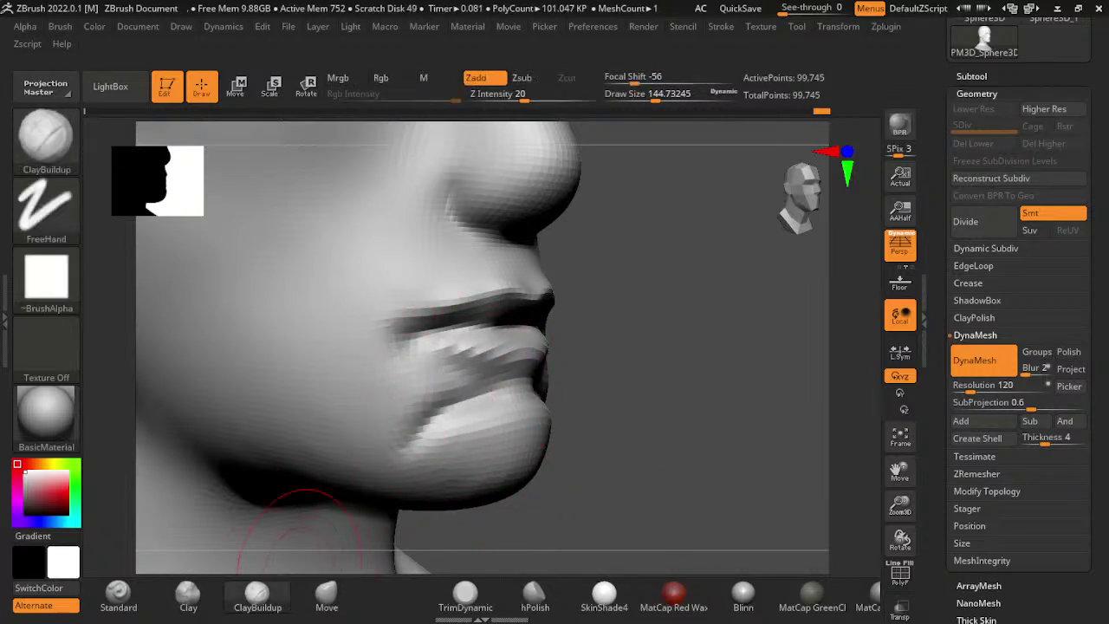
mouse_move(446, 433)
left_mouse_down()
mouse_move(394, 381)
mouse_move(463, 407)
left_mouse_up()
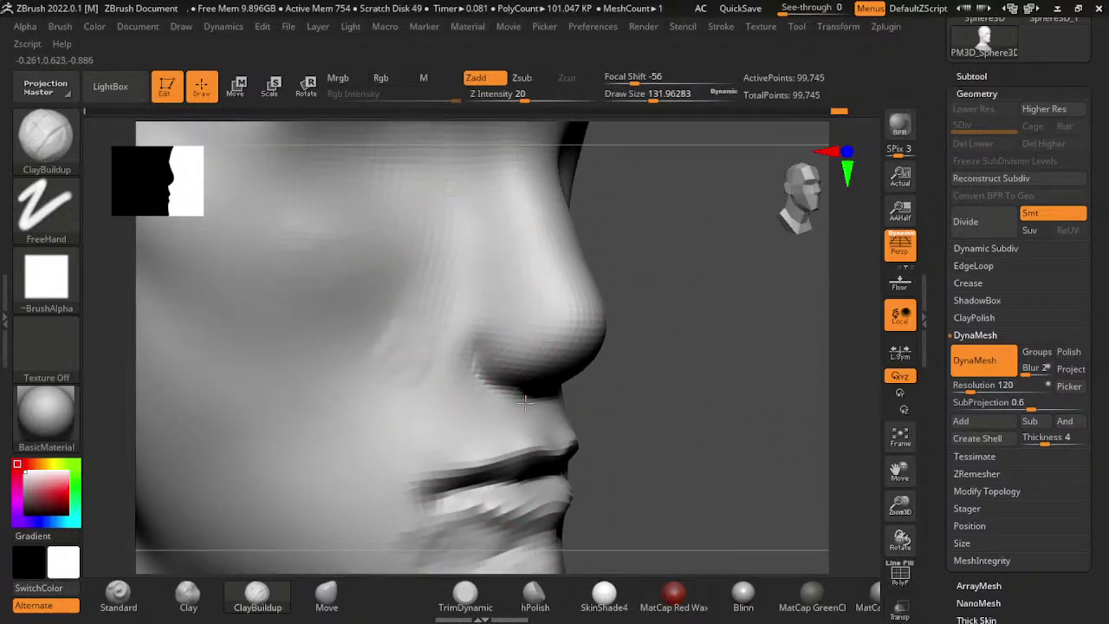
left_click_drag(468, 251, 355, 364)
left_click_drag(450, 285, 347, 450)
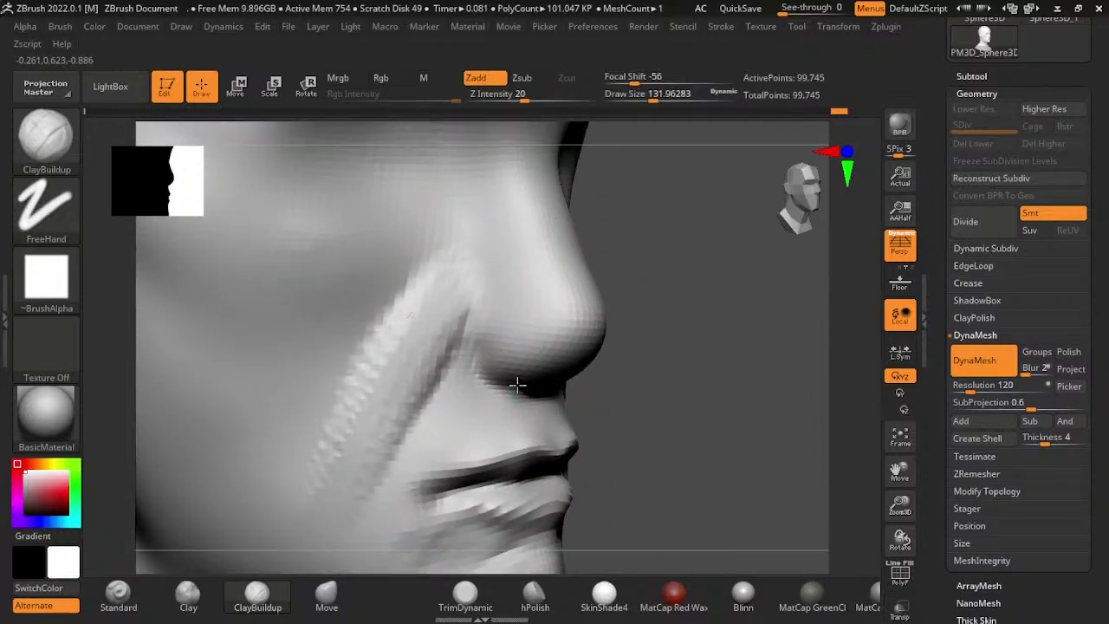
left_click_drag(460, 260, 295, 467)
- Enlarge the brush, broaden the cheek build-up, then smooth the textured cheek ridges
key("bracketright")
left_click_drag(459, 251, 295, 468)
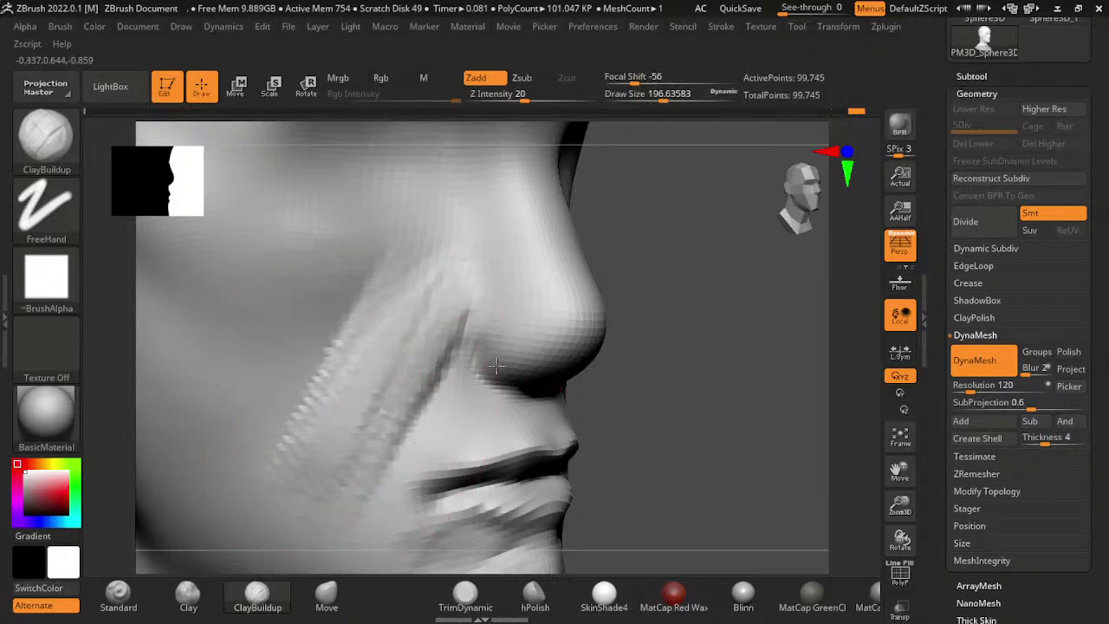
left_click_drag(295, 408, 450, 260, "shift")
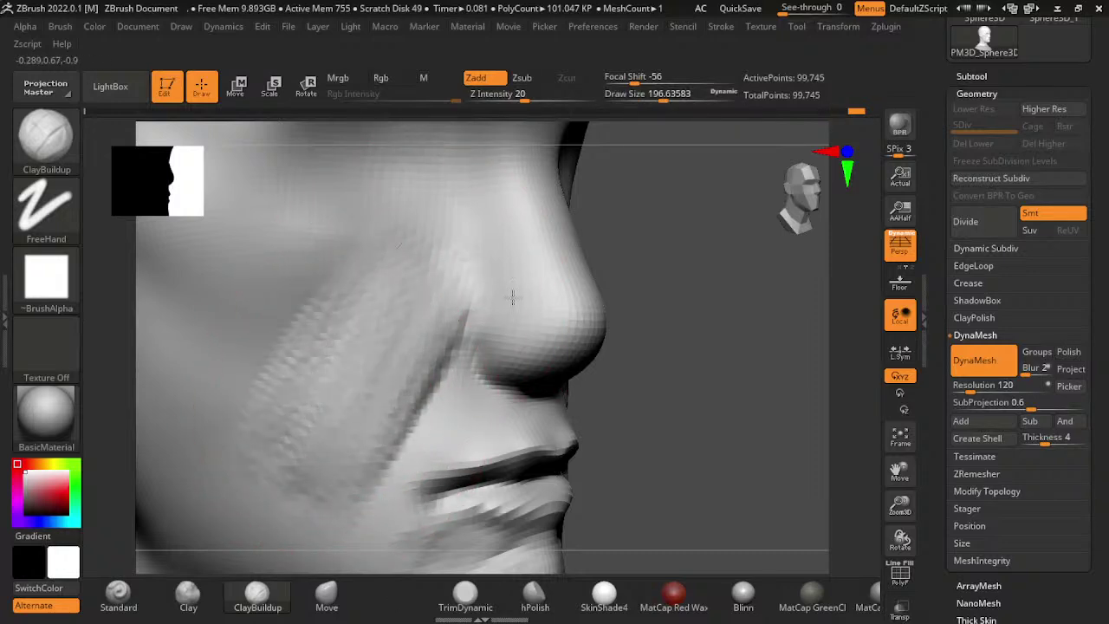
left_click_drag(385, 407, 537, 415, "shift")
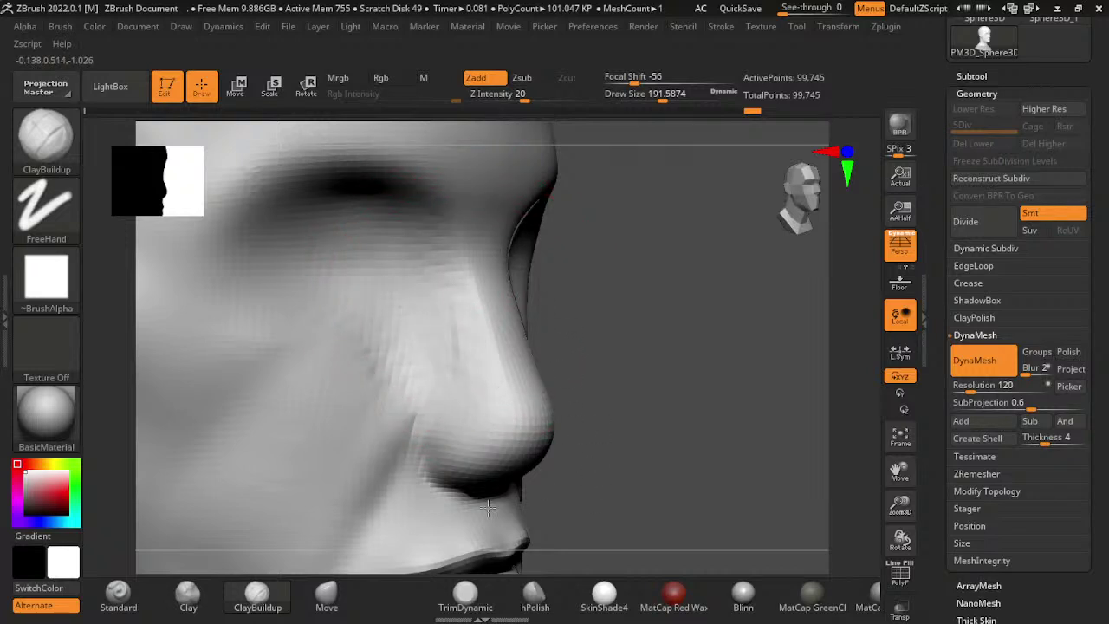
mouse_move(747, 406)
left_mouse_down("shift")
mouse_move(932, 506)
mouse_move(961, 534)
left_mouse_up("shift")
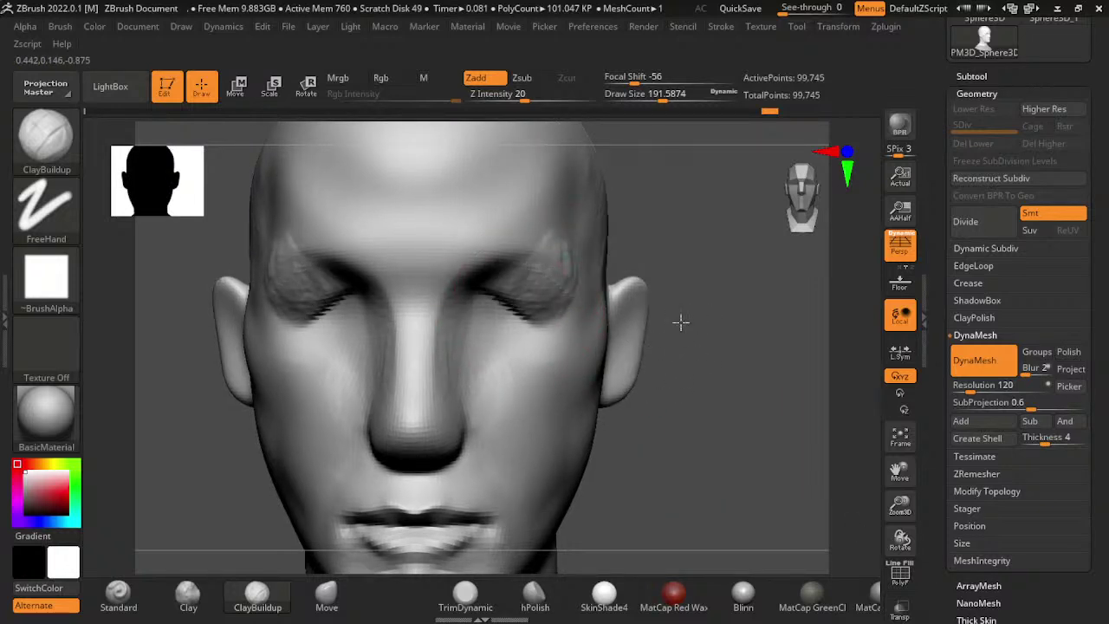
key("shift")
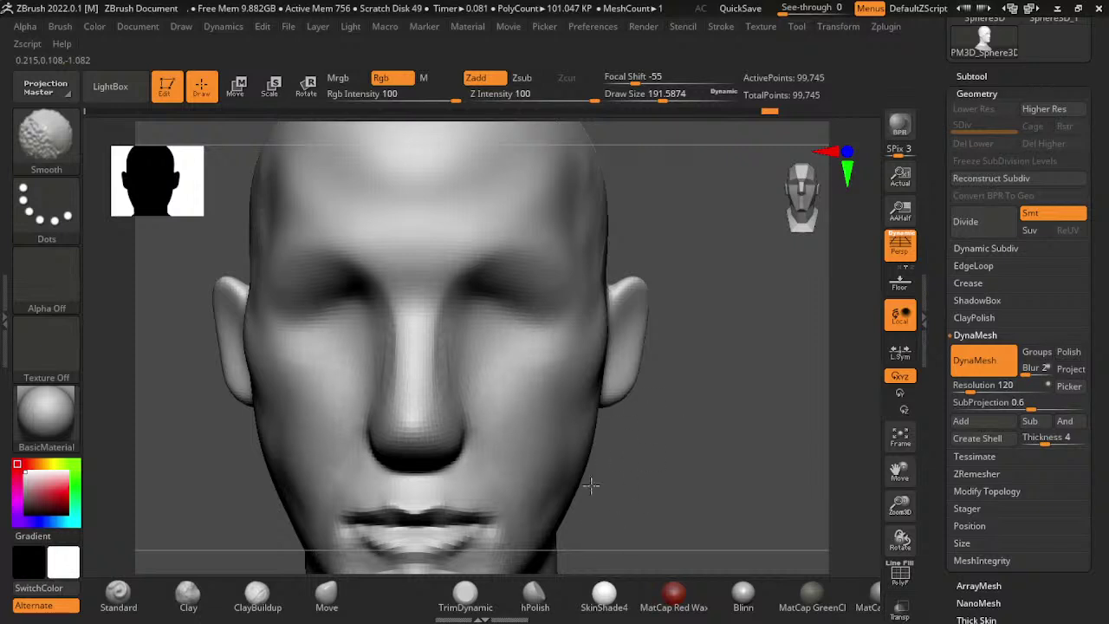
left_click_drag(549, 421, 567, 309, "alt")
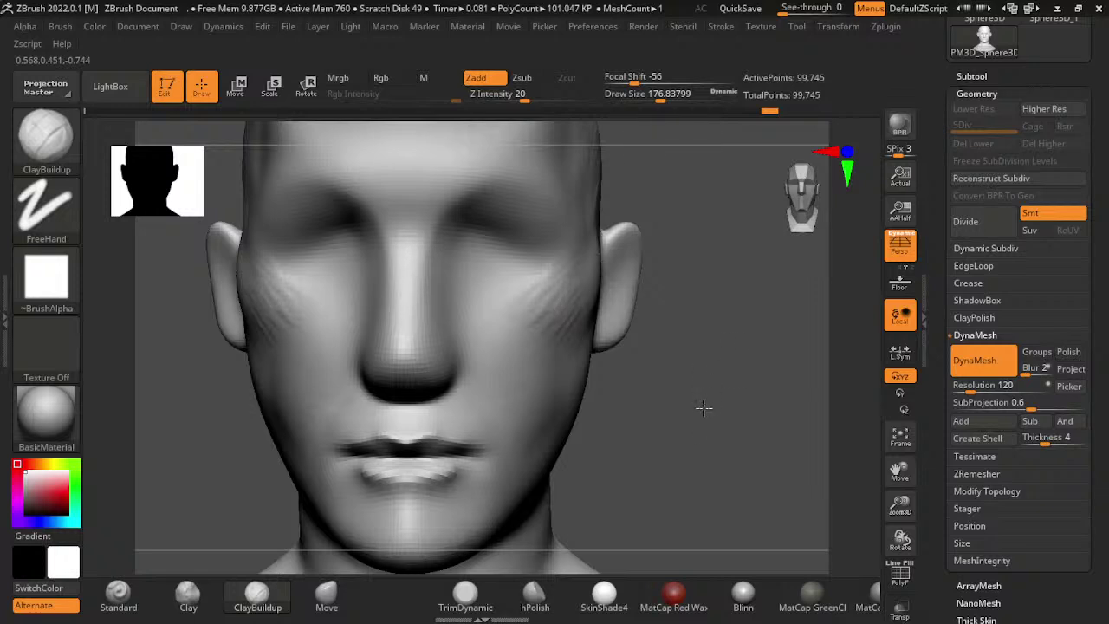
left_click_drag(704, 408, 626, 403, "shift")
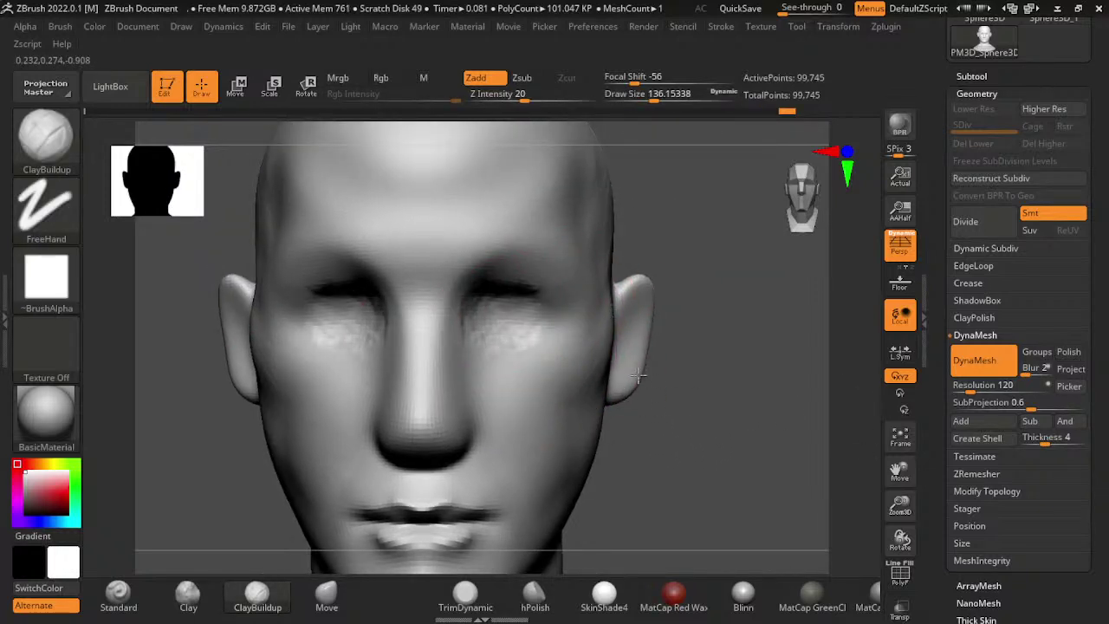
- Raise smooth, rounded closed lids over both eyes and check them from several angles
key("shift")
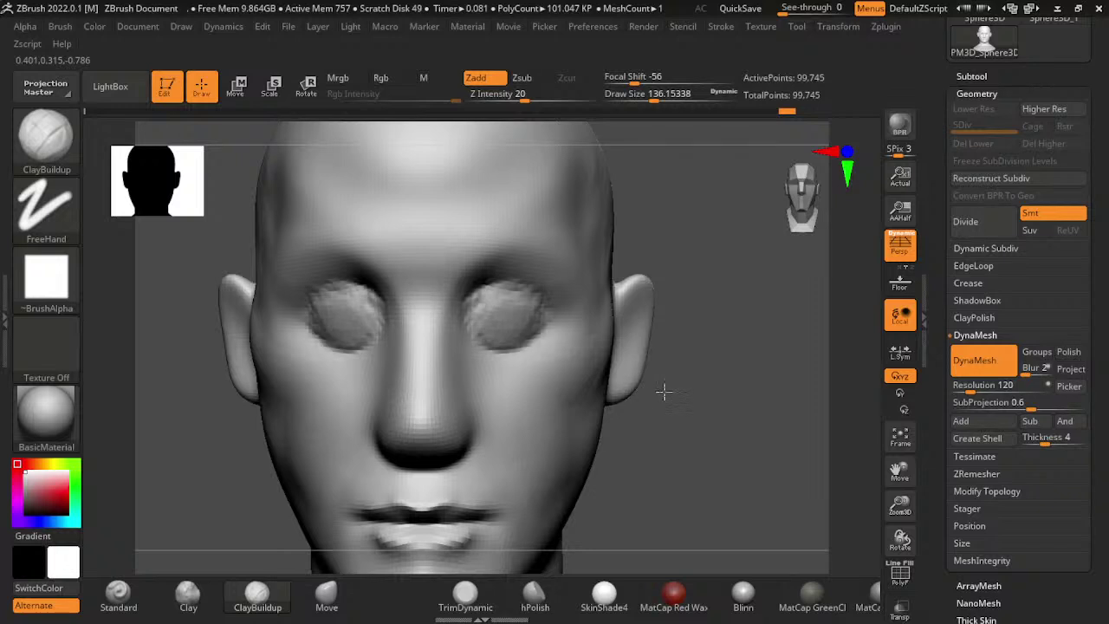
key("shift")
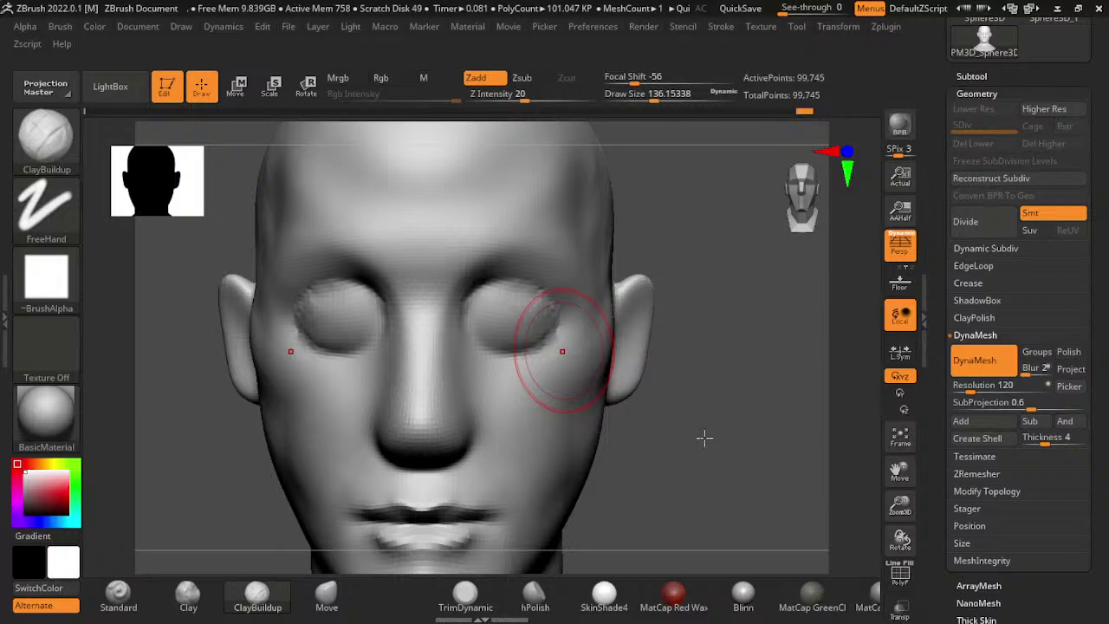
left_click_drag(901, 539, 907, 534)
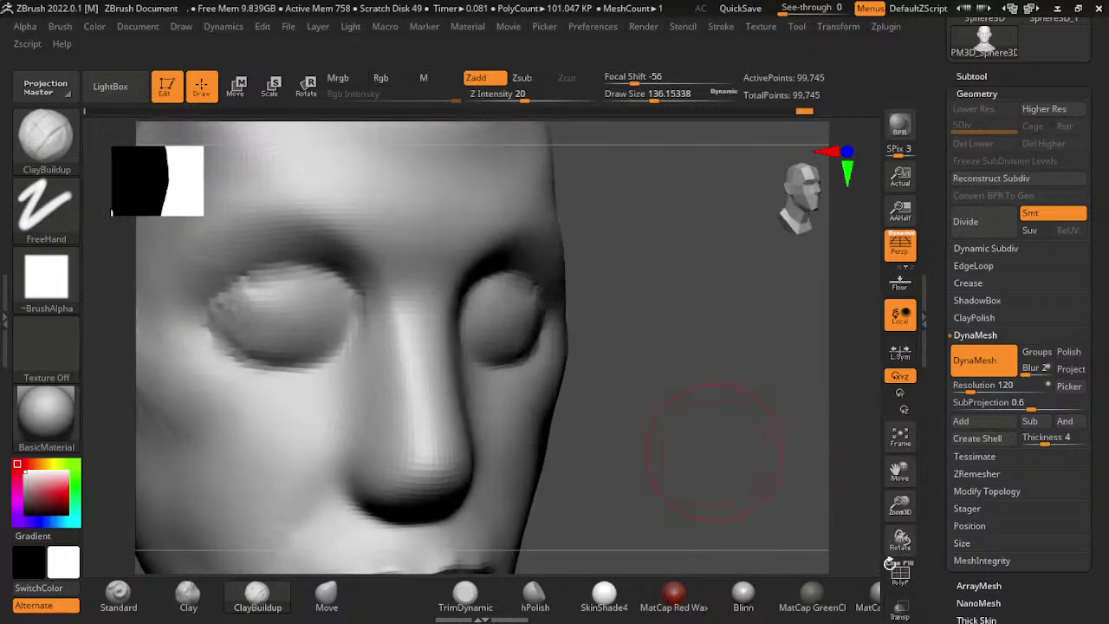
left_click_drag(906, 535, 723, 445)
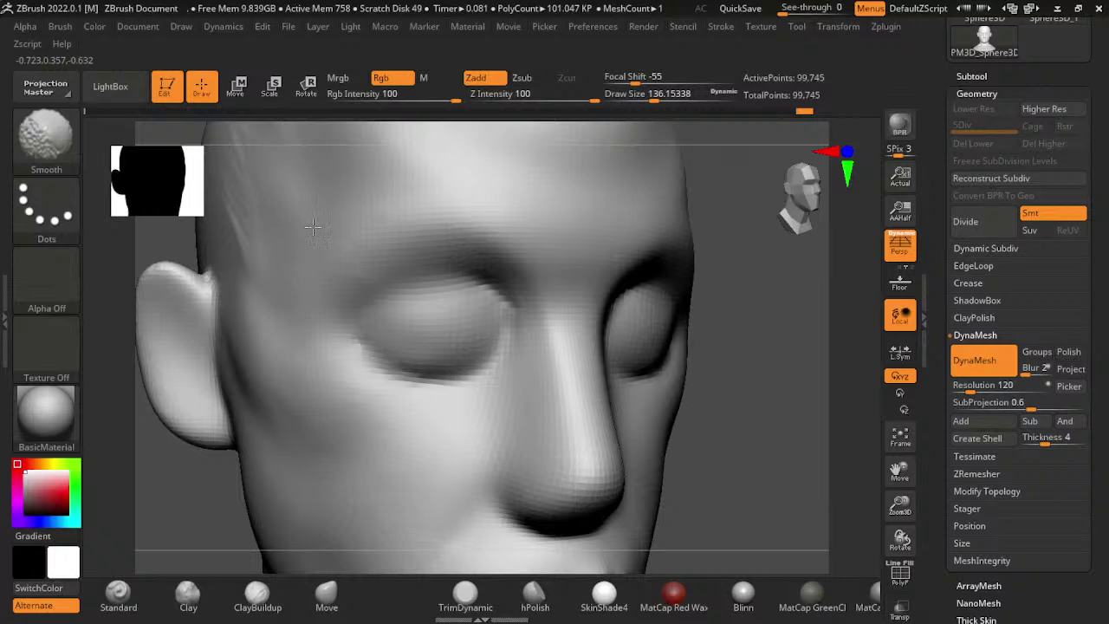
right_click_drag(327, 329, 260, 338)
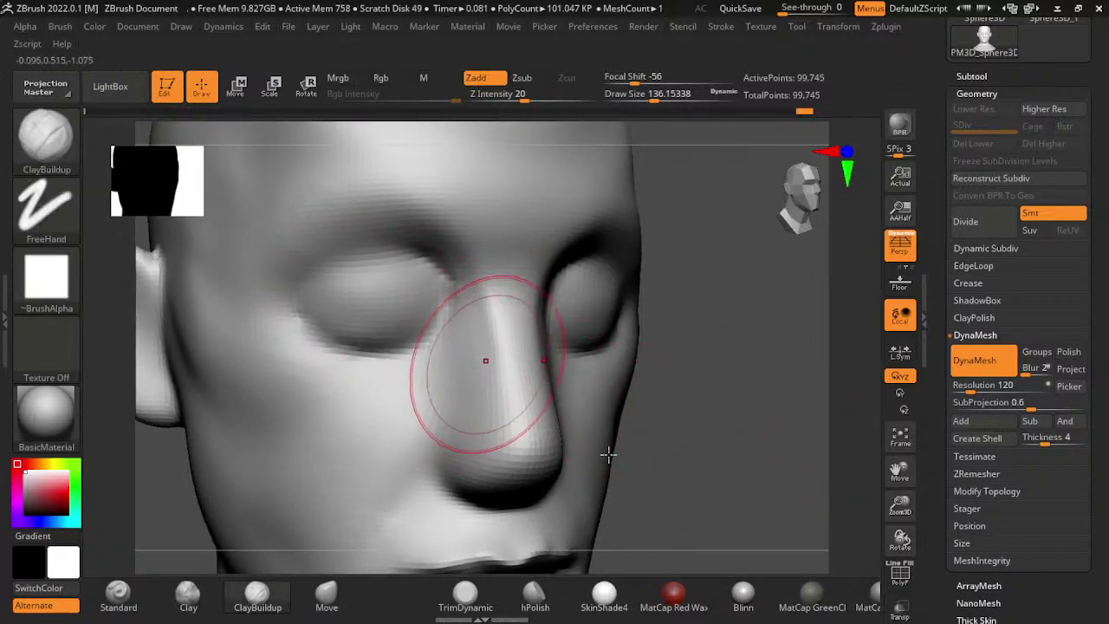
mouse_move(871, 579)
left_mouse_down("shift")
mouse_move(937, 581)
mouse_move(946, 443)
mouse_move(498, 529)
left_mouse_up("shift")
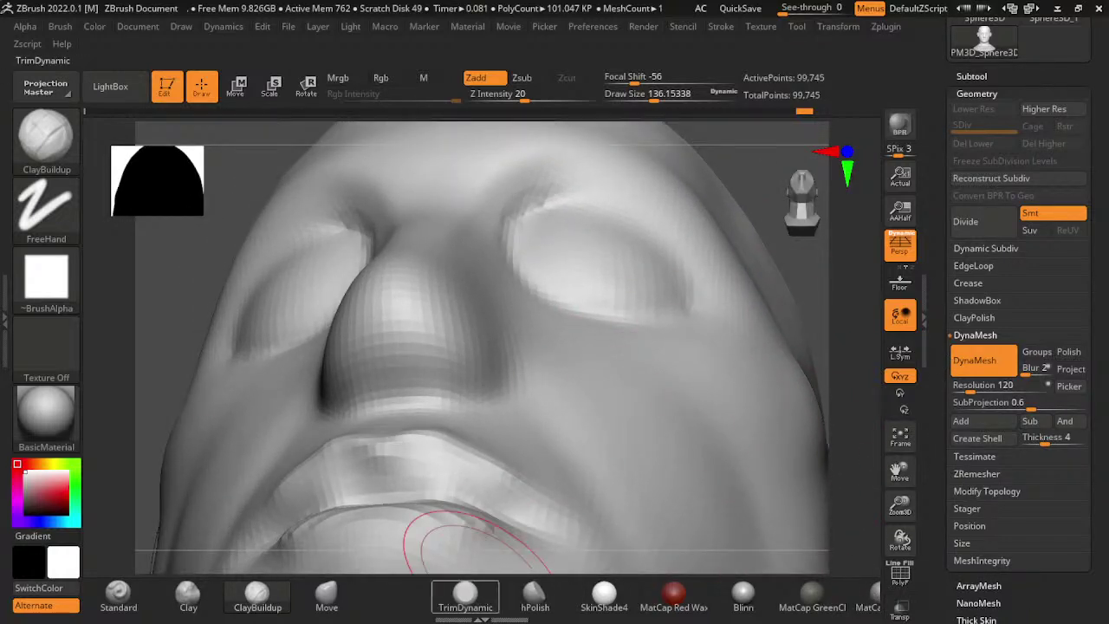
- Select DamStandard and carve a crease under the nose outlining the nostrils
key("b")
key("d")
key("s")
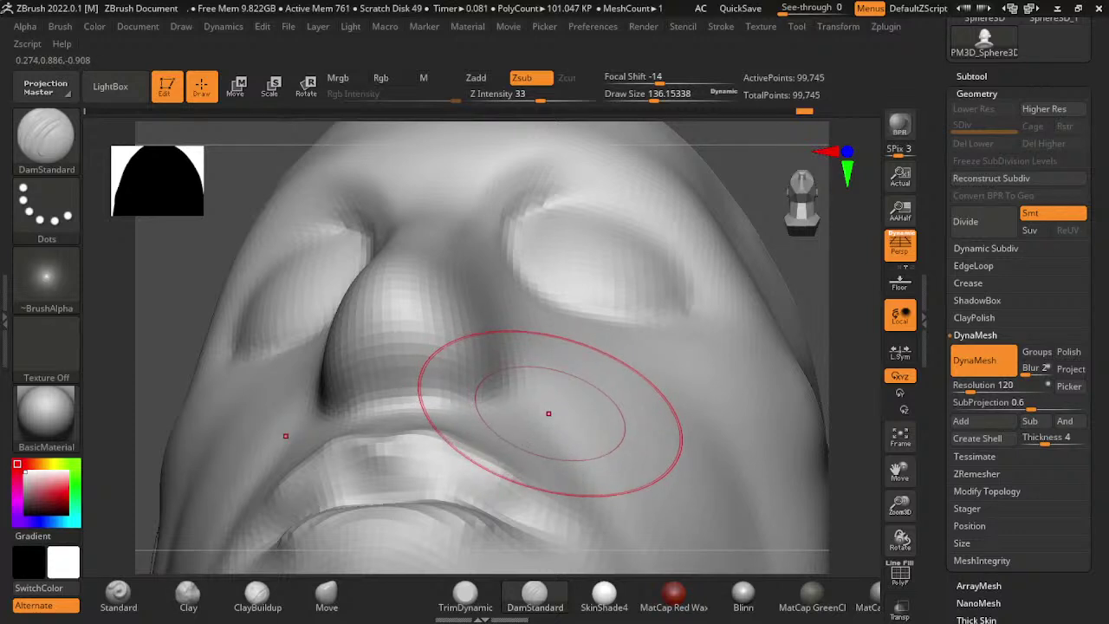
left_click_drag(548, 413, 446, 366)
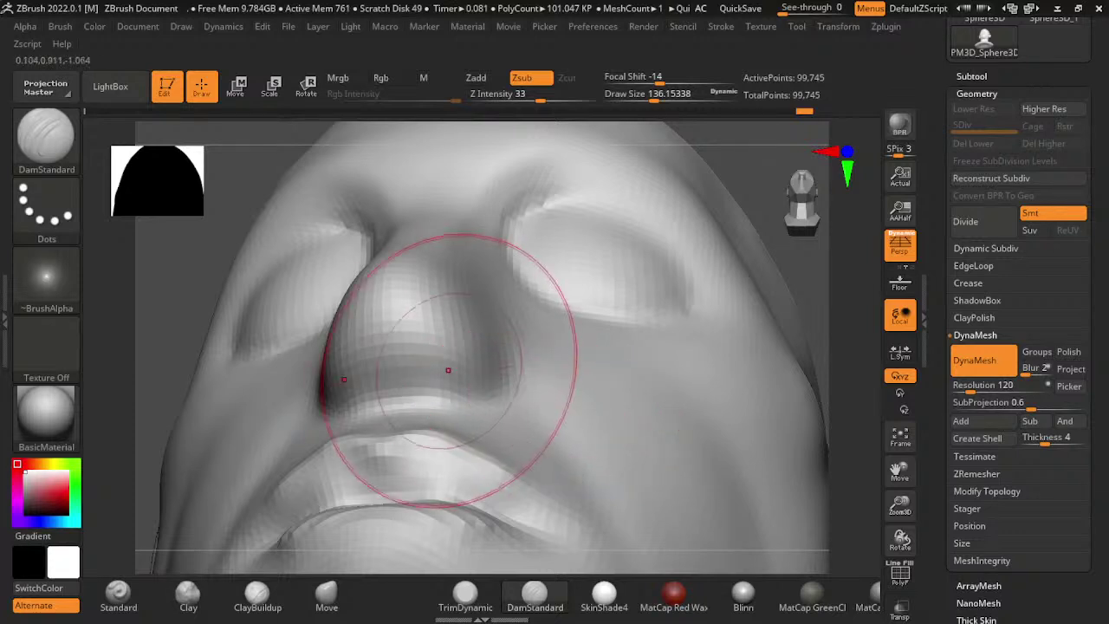
left_click_drag(337, 381, 468, 375)
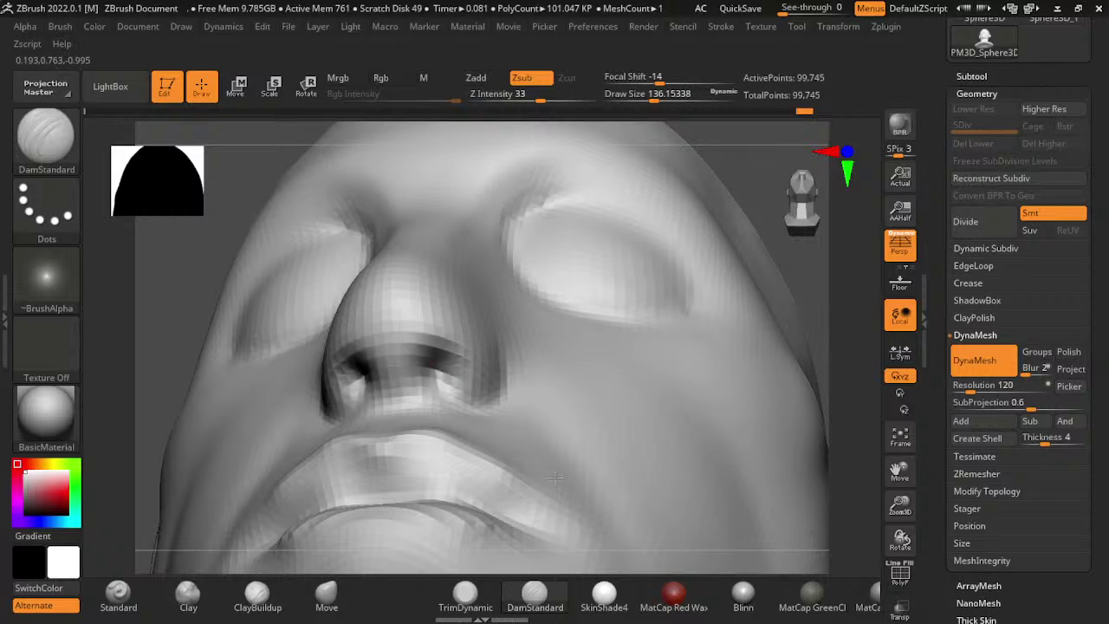
left_click_drag(836, 277, 735, 449)
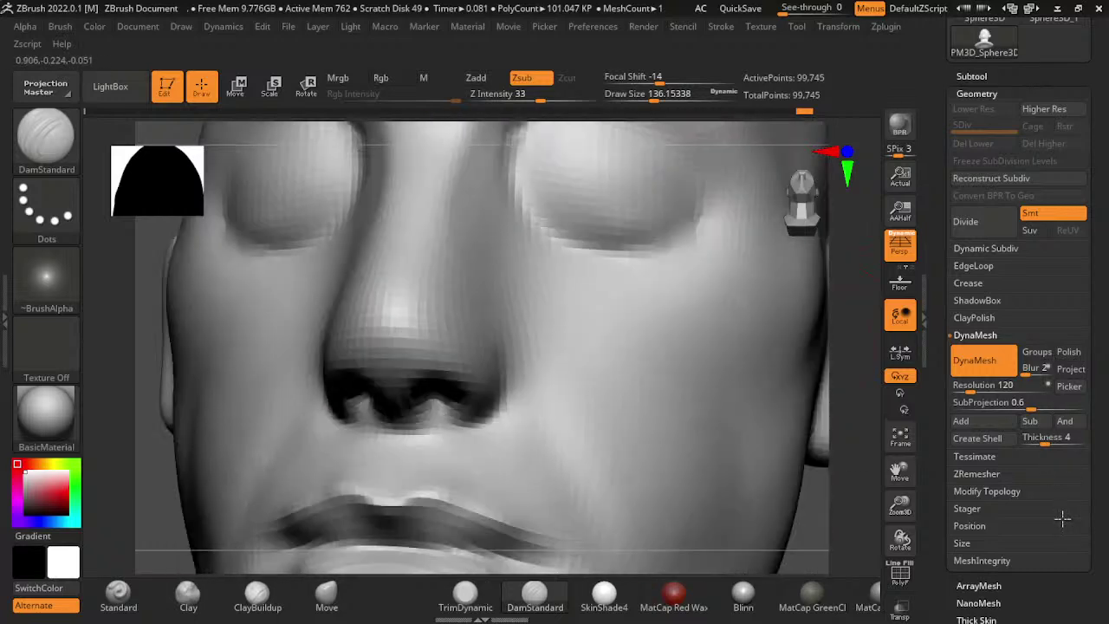
left_click_drag(905, 545, 685, 511)
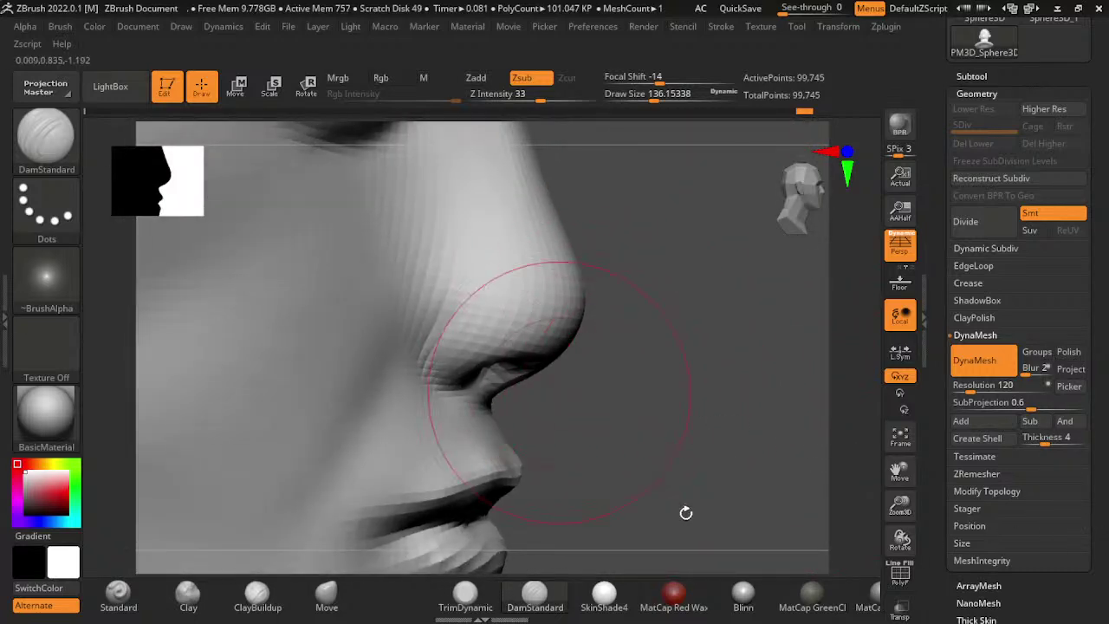
- With a smaller brush, carve a crease around the nostril wing and soften beside it
left_click(326, 595)
left_click_drag(708, 389, 770, 376)
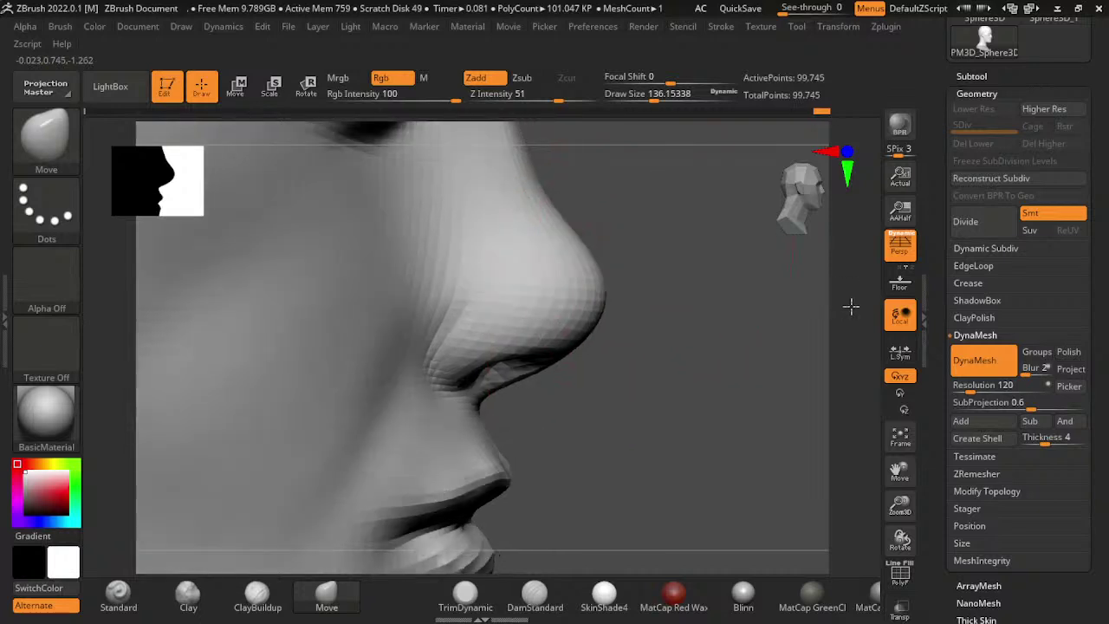
left_click_drag(805, 465, 700, 453)
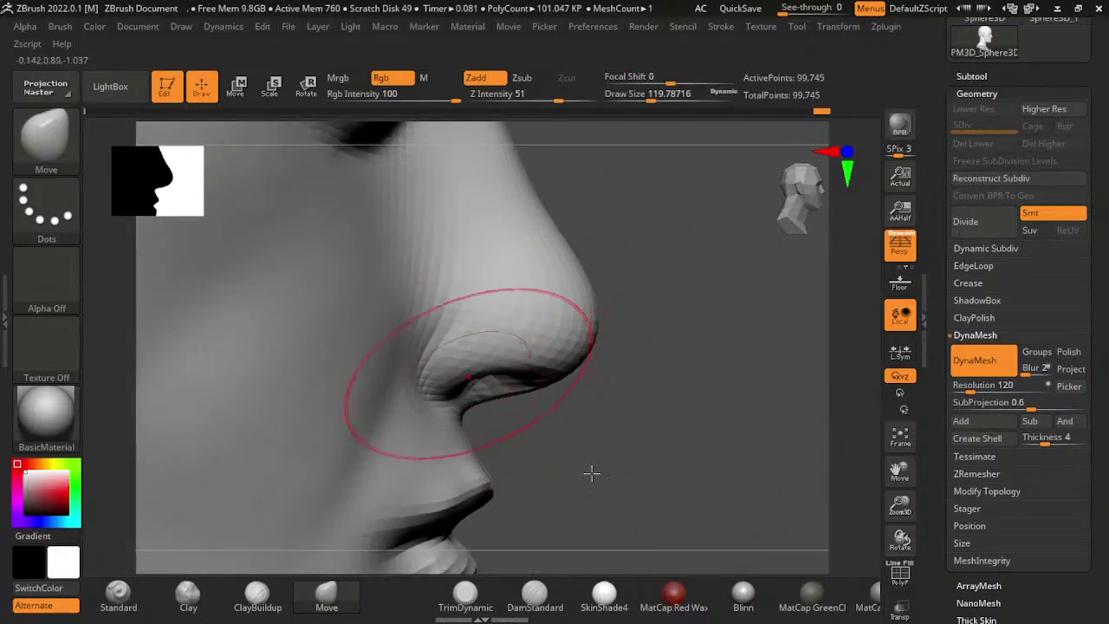
key("s")
left_click_drag(578, 486, 601, 533)
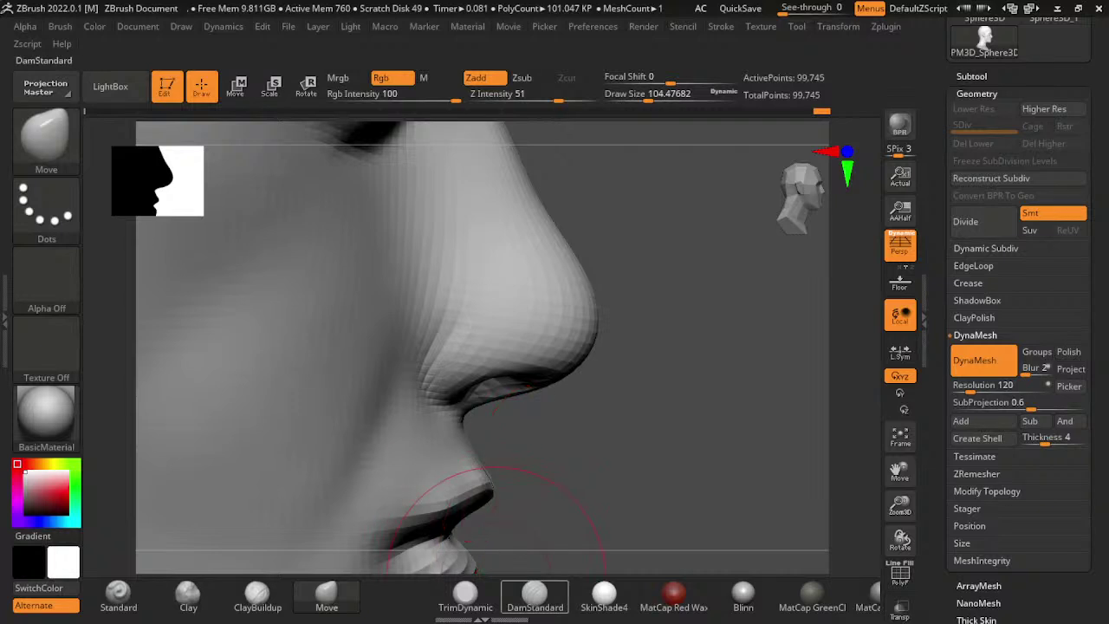
left_click(535, 594)
left_click_drag(719, 554, 755, 549)
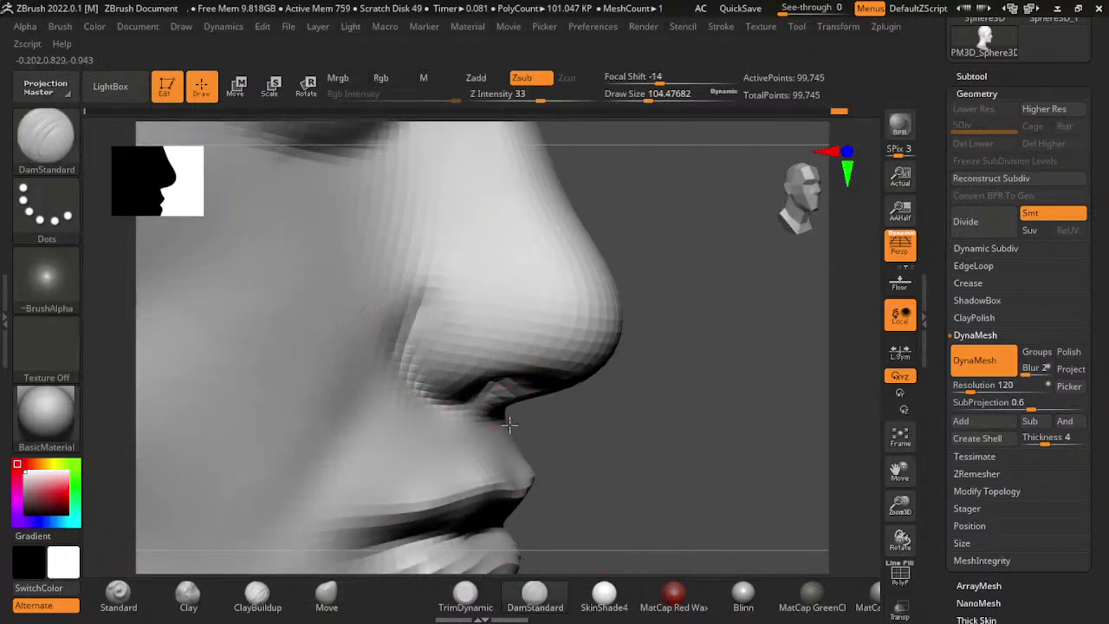
left_click_drag(407, 356, 418, 282)
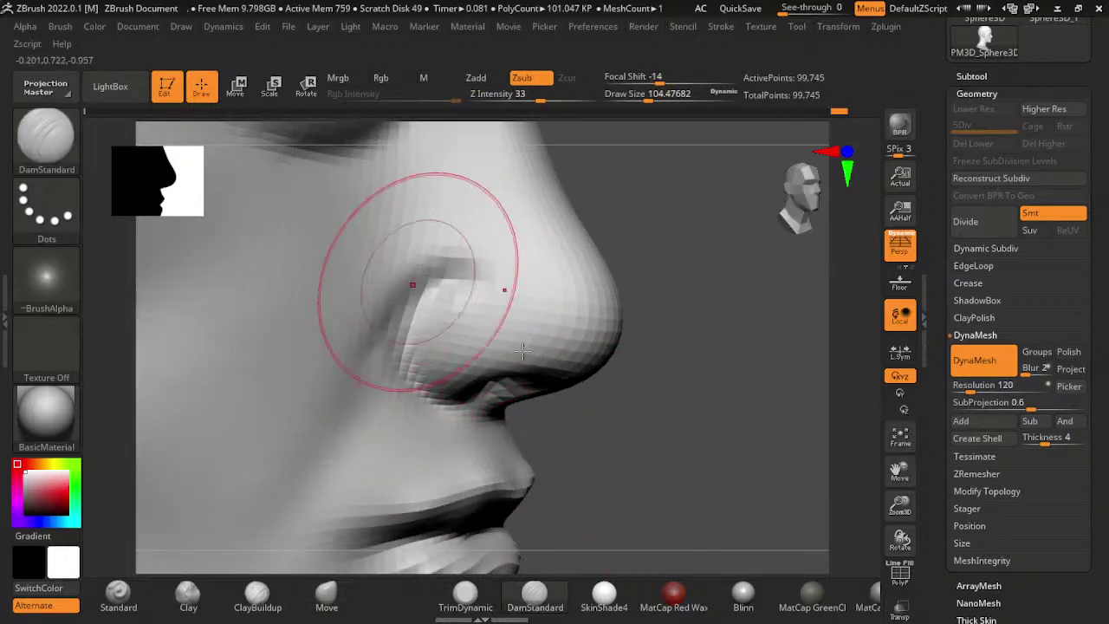
left_click_drag(286, 485, 371, 389, "shift")
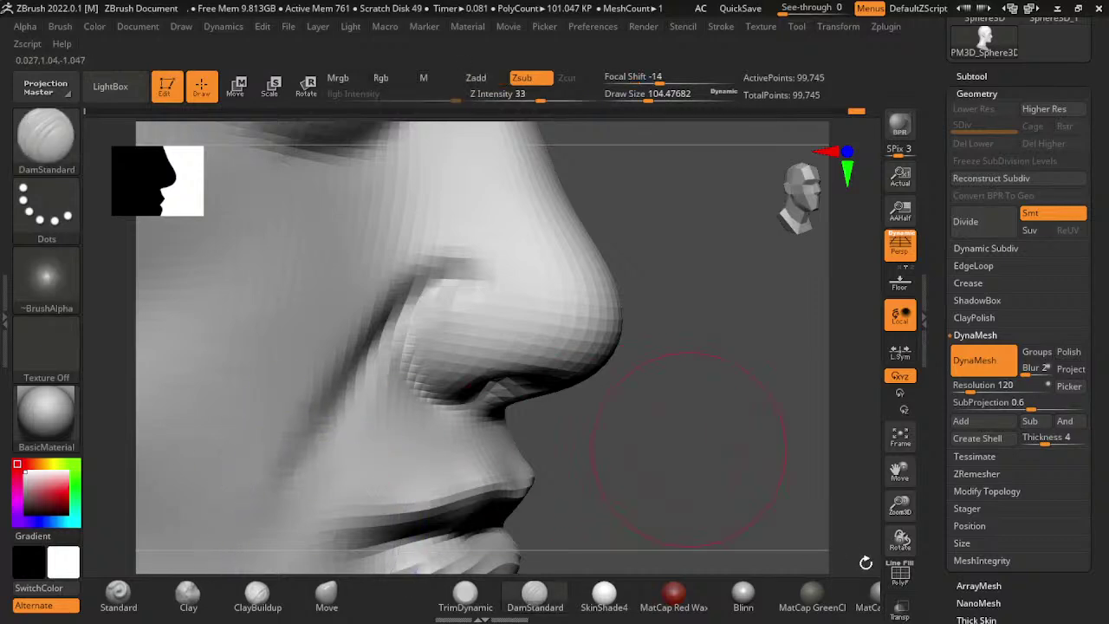
- Widen both nose wings with the Move brush
mouse_move(689, 451)
left_mouse_down("shift")
mouse_move(834, 477)
mouse_move(812, 526)
left_mouse_up("shift")
left_click_drag(752, 503, 750, 407)
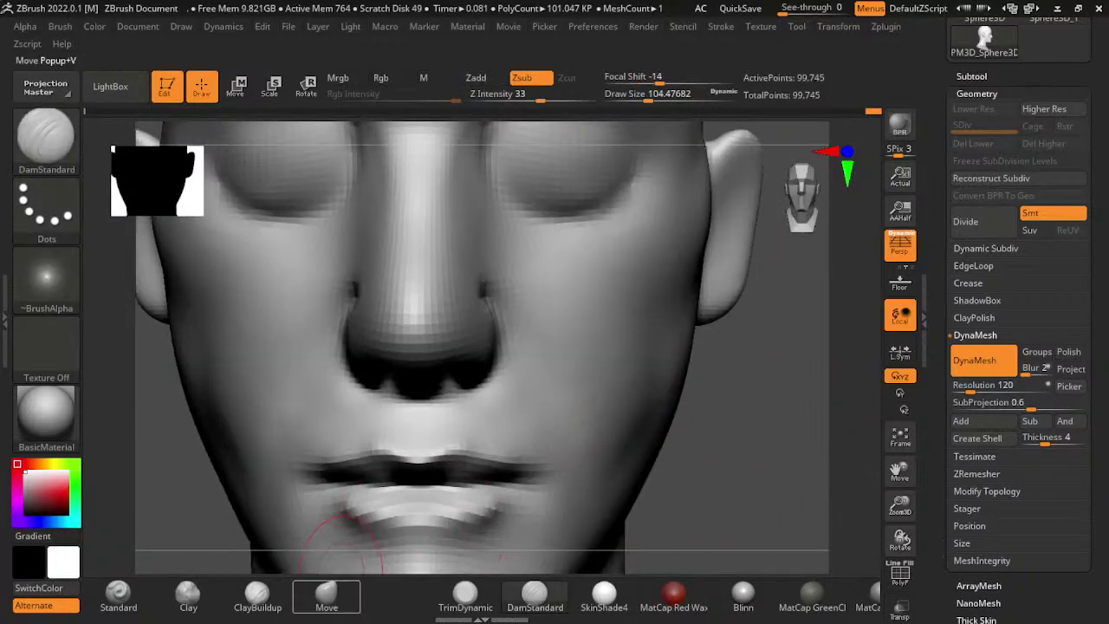
left_click(327, 596)
left_click_drag(495, 346, 512, 334)
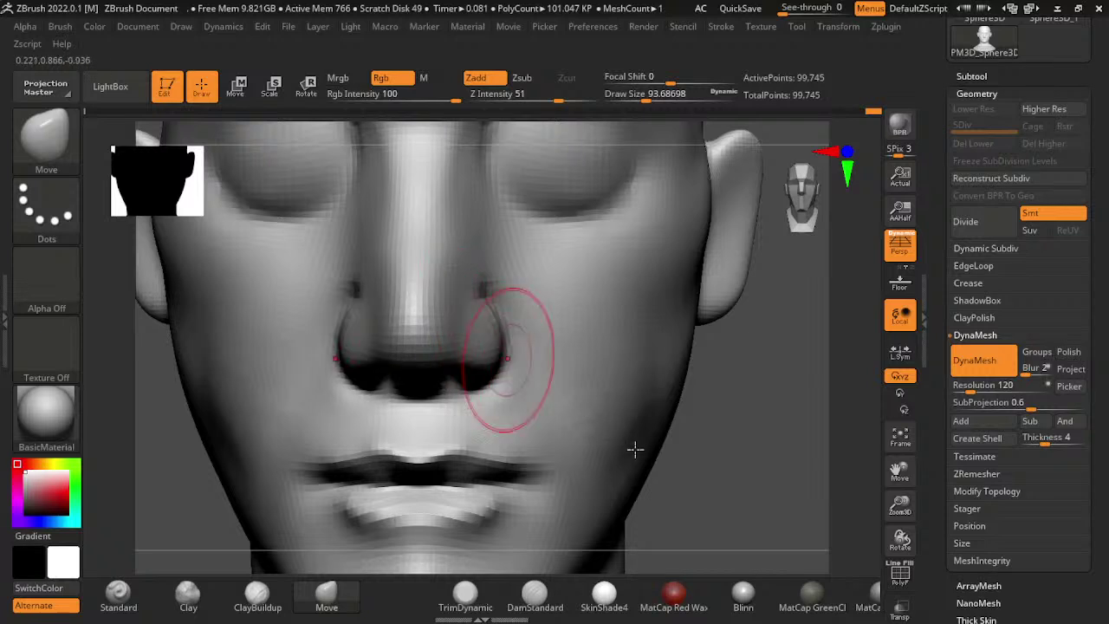
left_click_drag(855, 488, 855, 554, "alt")
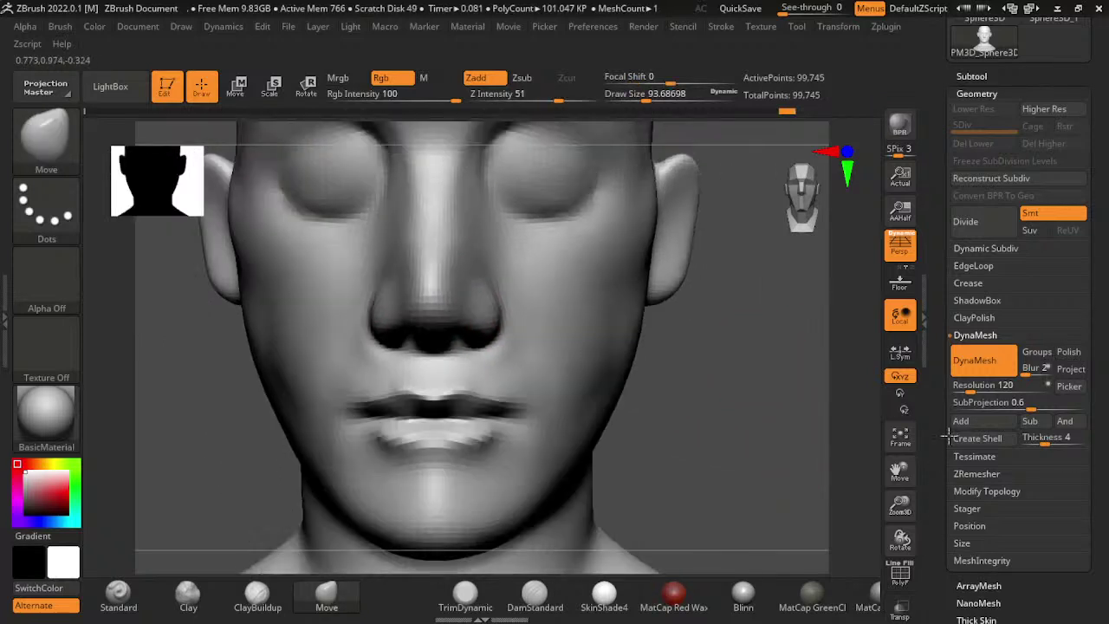
left_click_drag(856, 433, 855, 563, "alt")
- With a larger brush, reshape the lips and chin in side profile
key("s")
mouse_move(522, 343)
left_mouse_down()
mouse_move(654, 420)
mouse_move(719, 313)
left_mouse_up()
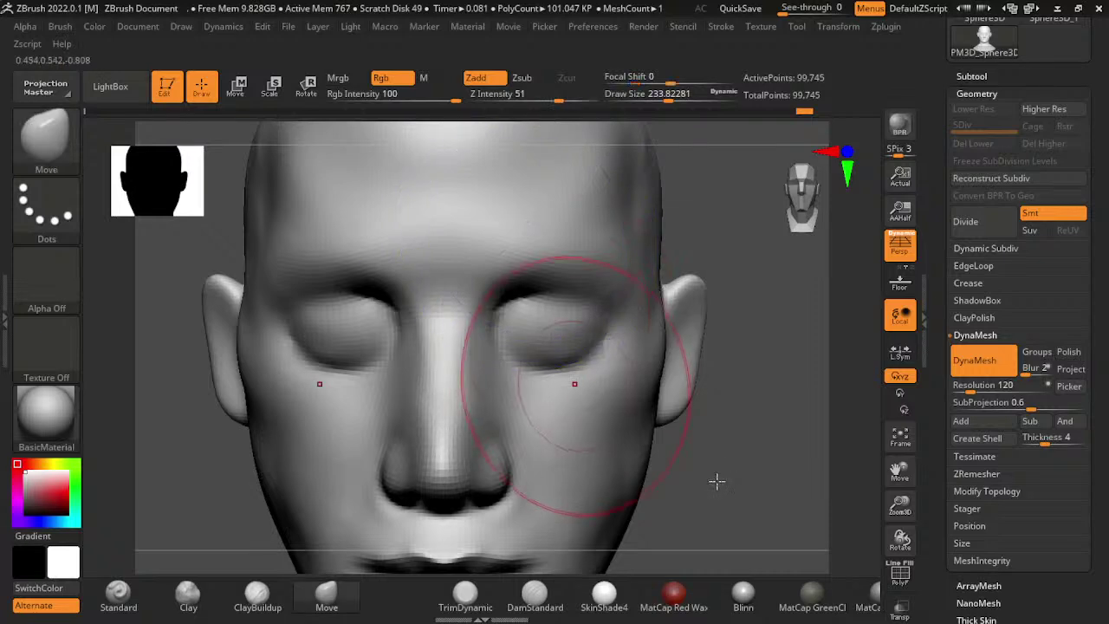
left_click_drag(806, 451, 445, 310, "shift")
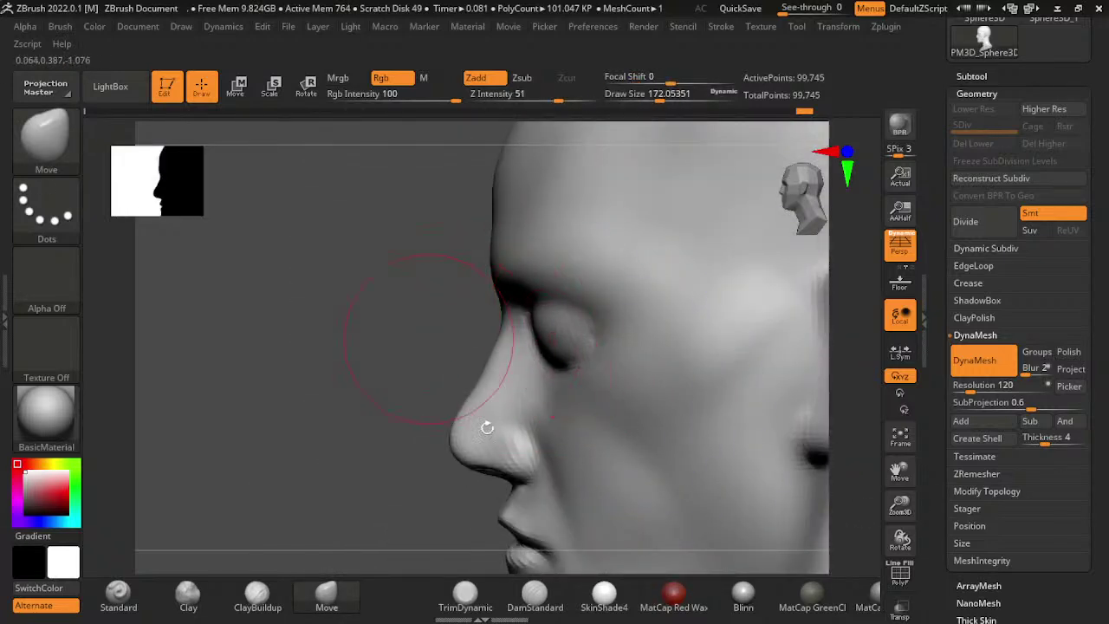
right_click_drag(485, 426, 587, 437, "ctrl")
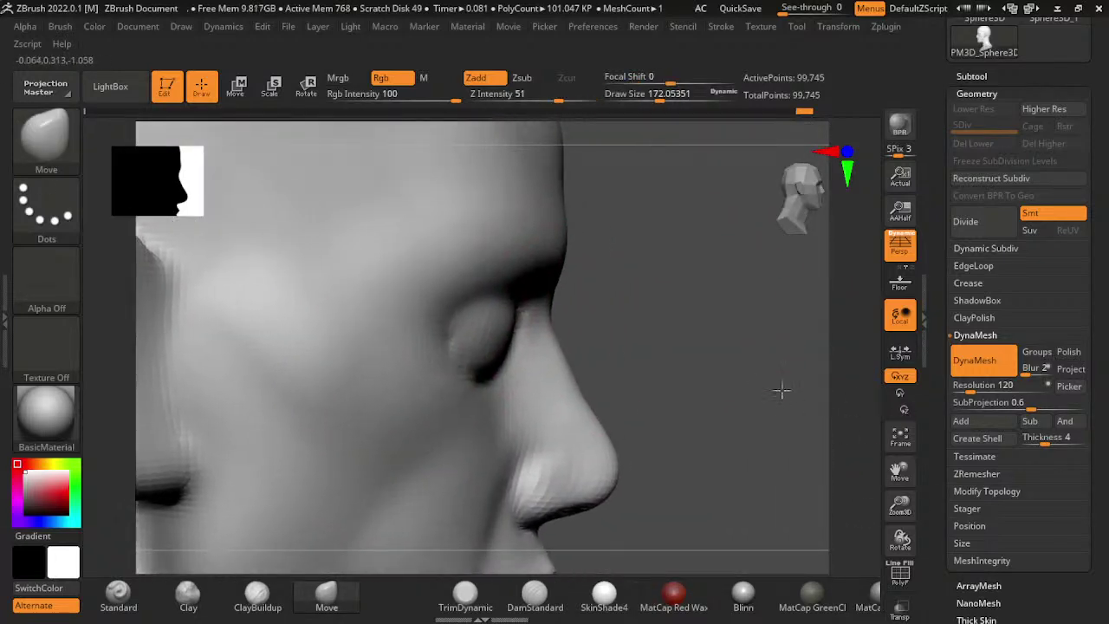
left_click_drag(758, 381, 658, 386, "alt")
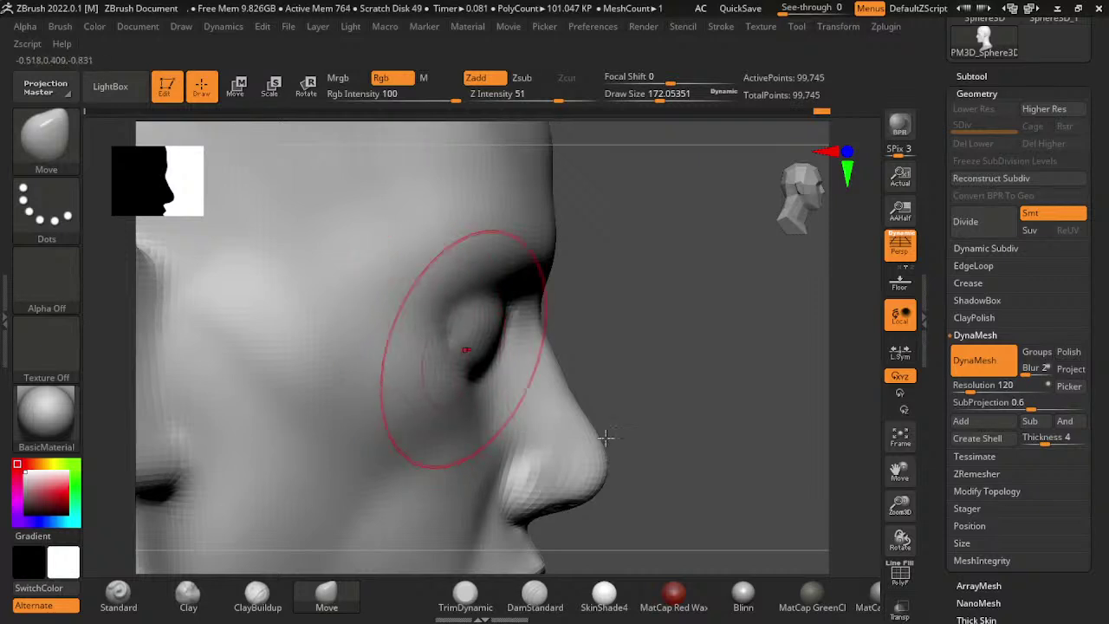
mouse_move(602, 440)
right_mouse_down("ctrl")
mouse_move(809, 456)
mouse_move(565, 407)
right_mouse_up("ctrl")
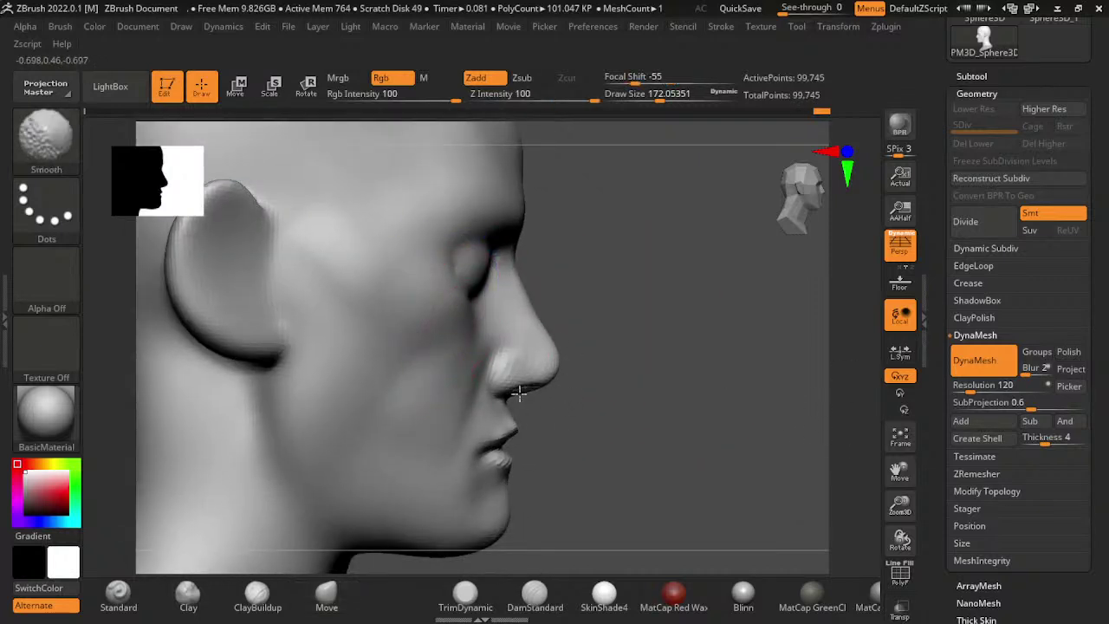
right_click_drag(792, 540, 759, 440, "ctrl")
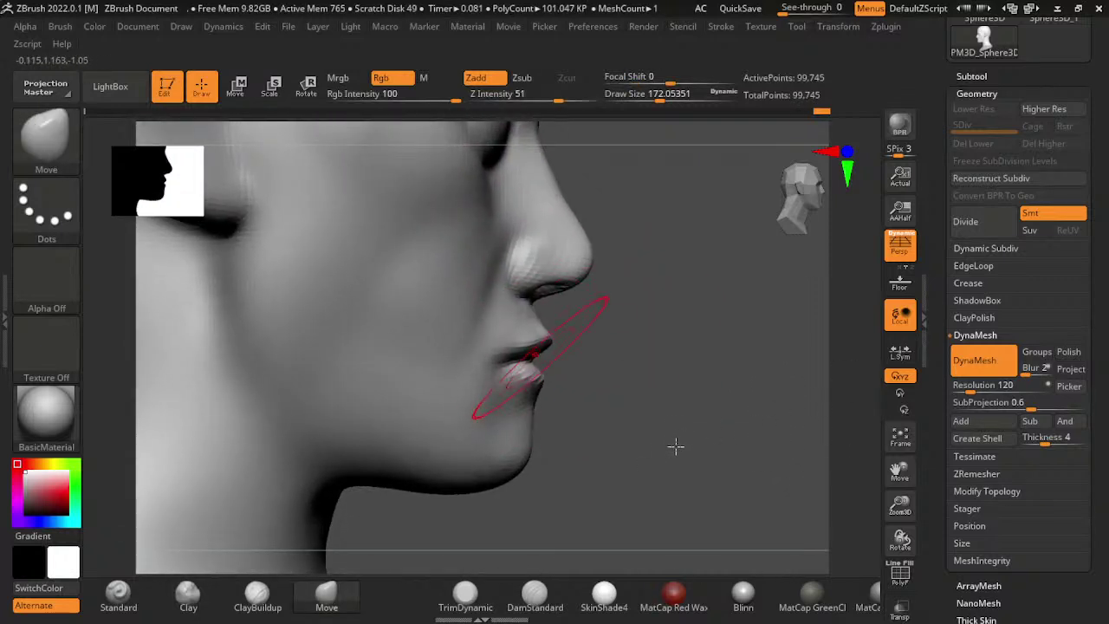
left_click_drag(530, 357, 541, 347, "shift")
mouse_move(652, 476)
left_mouse_down()
mouse_move(799, 520)
mouse_move(491, 570)
left_mouse_up()
- Soften the lower lip crease and smooth the chin
left_click(534, 594)
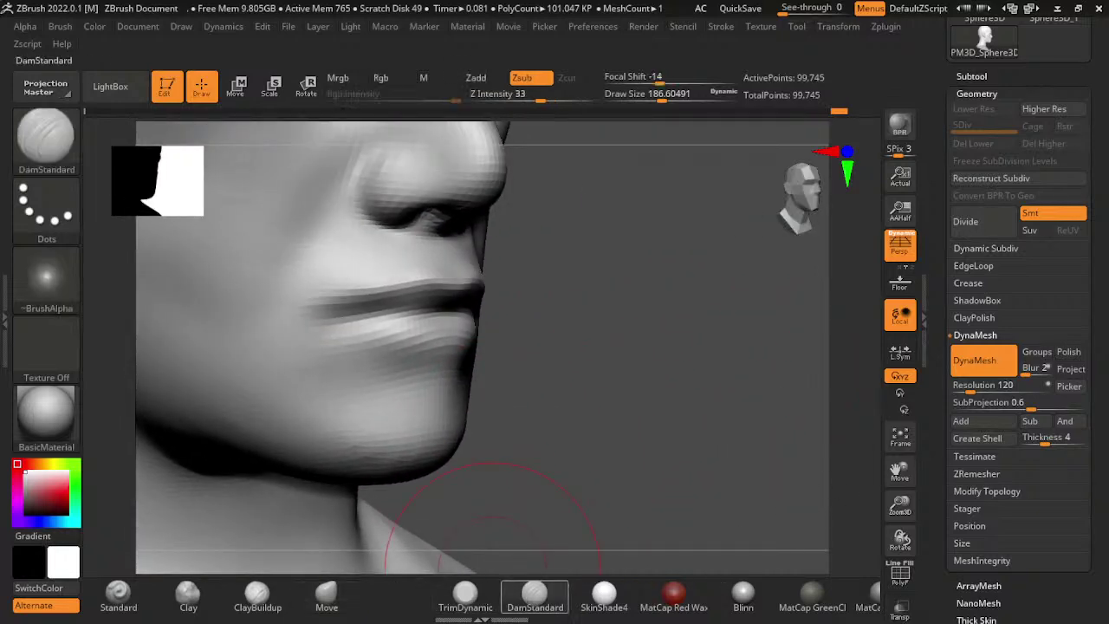
left_click_drag(606, 545, 755, 525)
right_click_drag(754, 525, 601, 485, "ctrl")
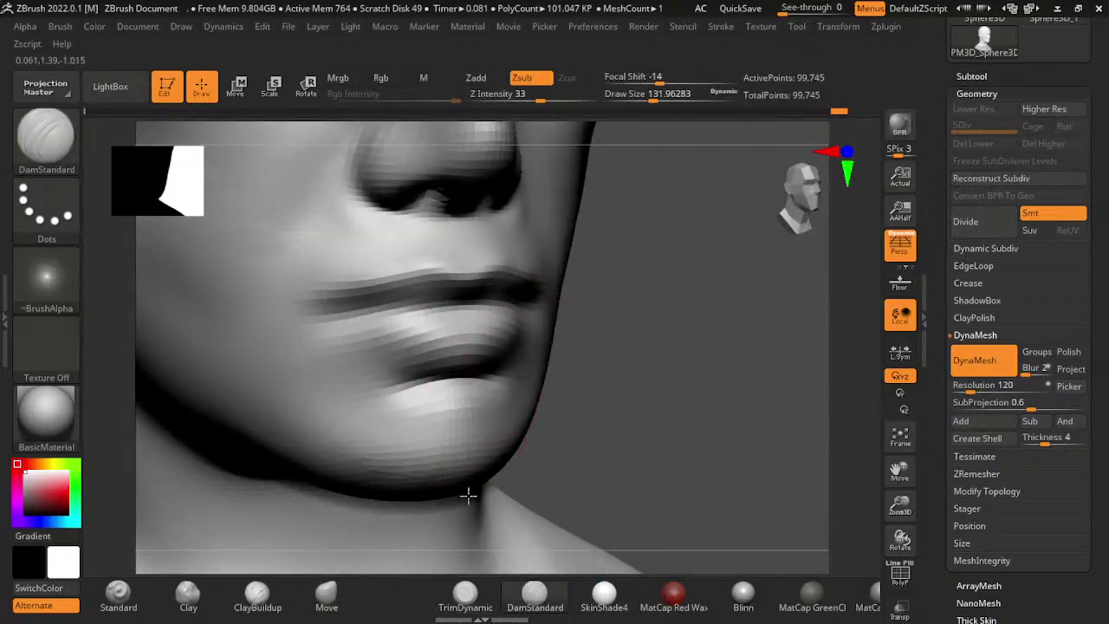
left_click_drag(468, 494, 427, 525, "shift")
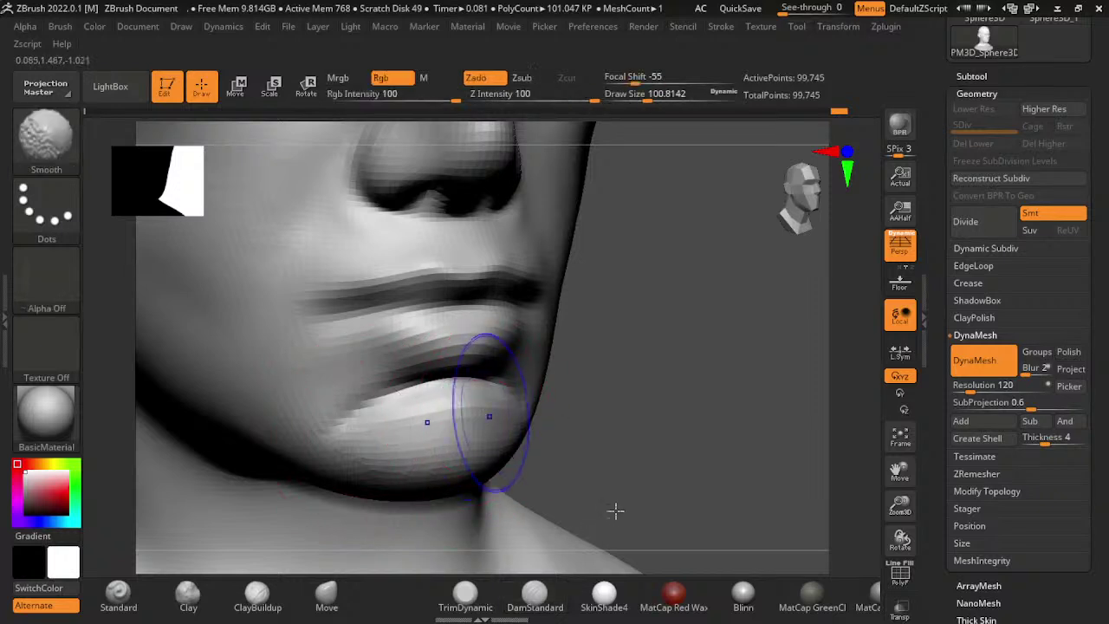
mouse_move(470, 483)
left_mouse_down("shift")
mouse_move(372, 446)
mouse_move(309, 441)
left_mouse_up("shift")
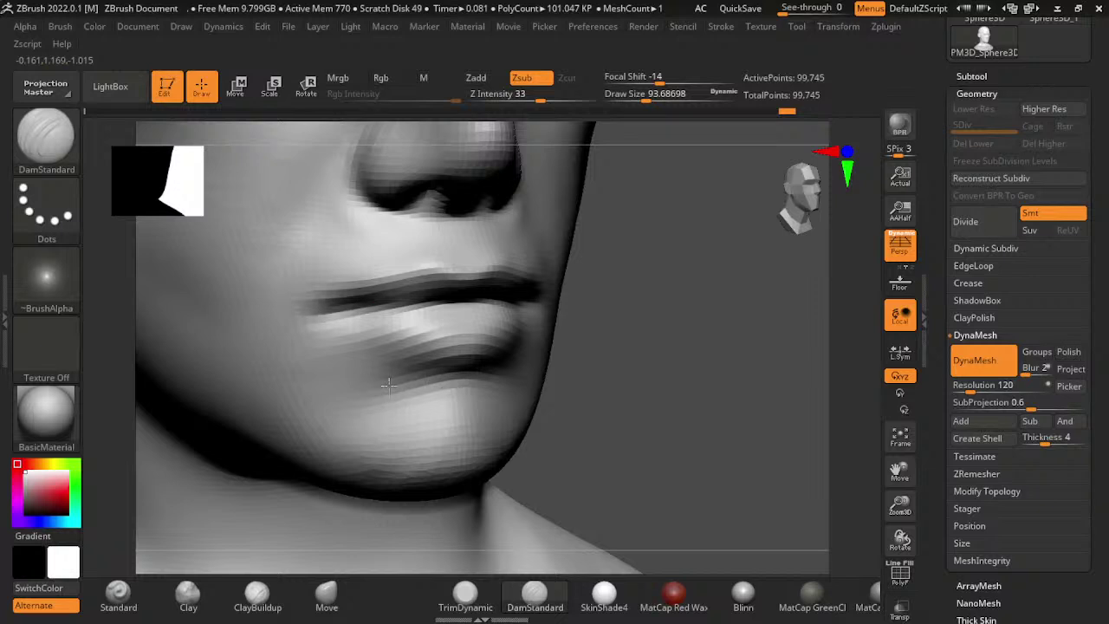
- Refine the crease along the lower lip line, then reframe the eyes and nose
left_click_drag(341, 352, 421, 334)
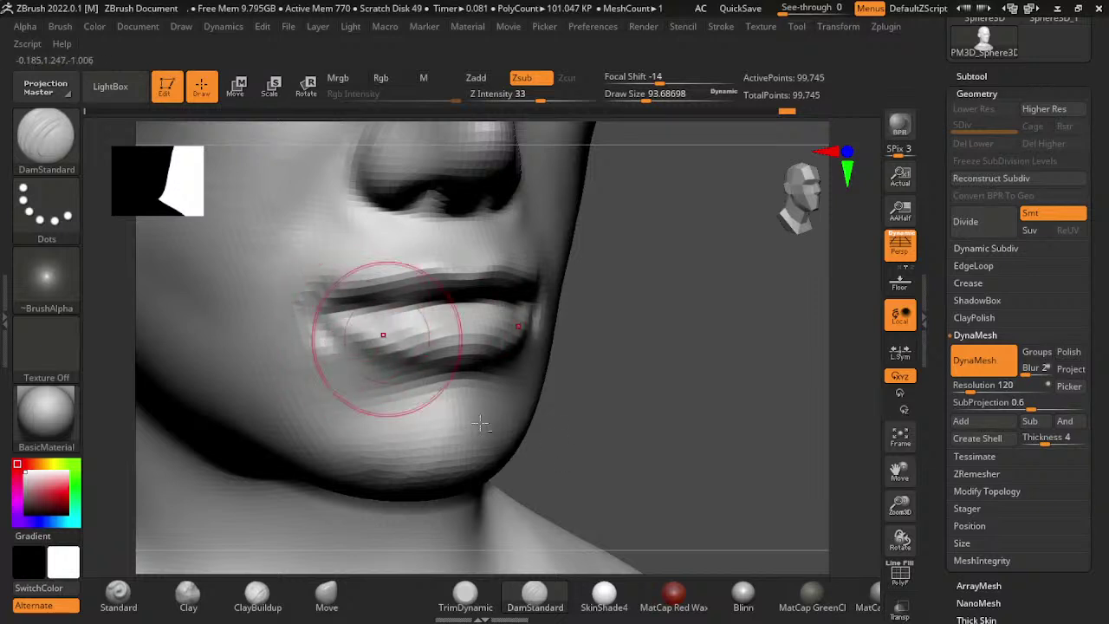
left_click_drag(866, 422, 759, 400, "shift")
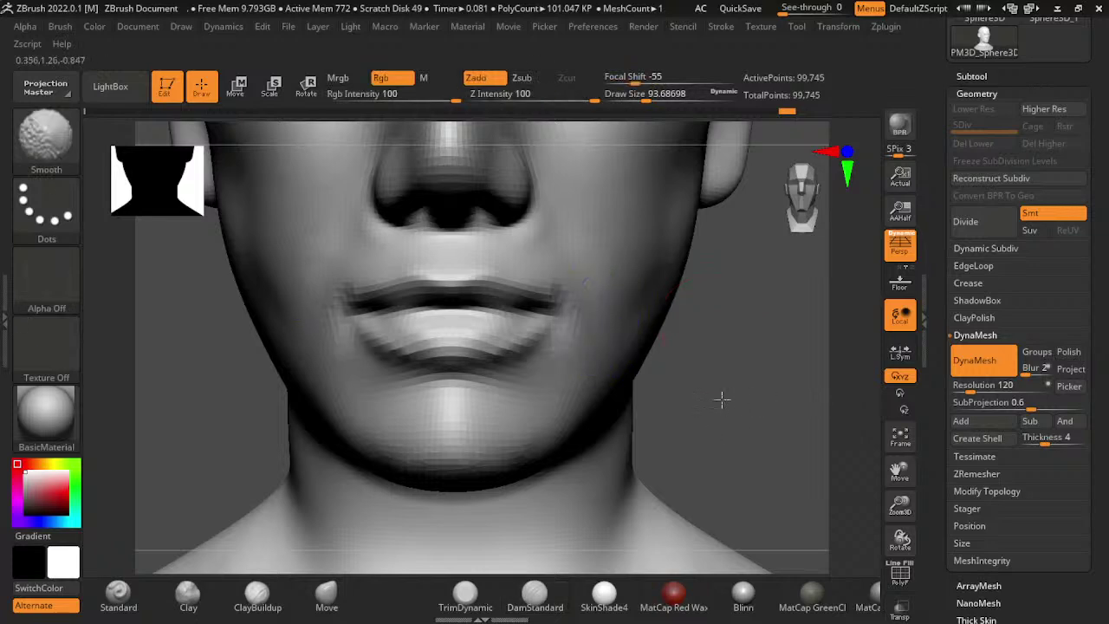
left_click_drag(713, 367, 540, 391, "alt")
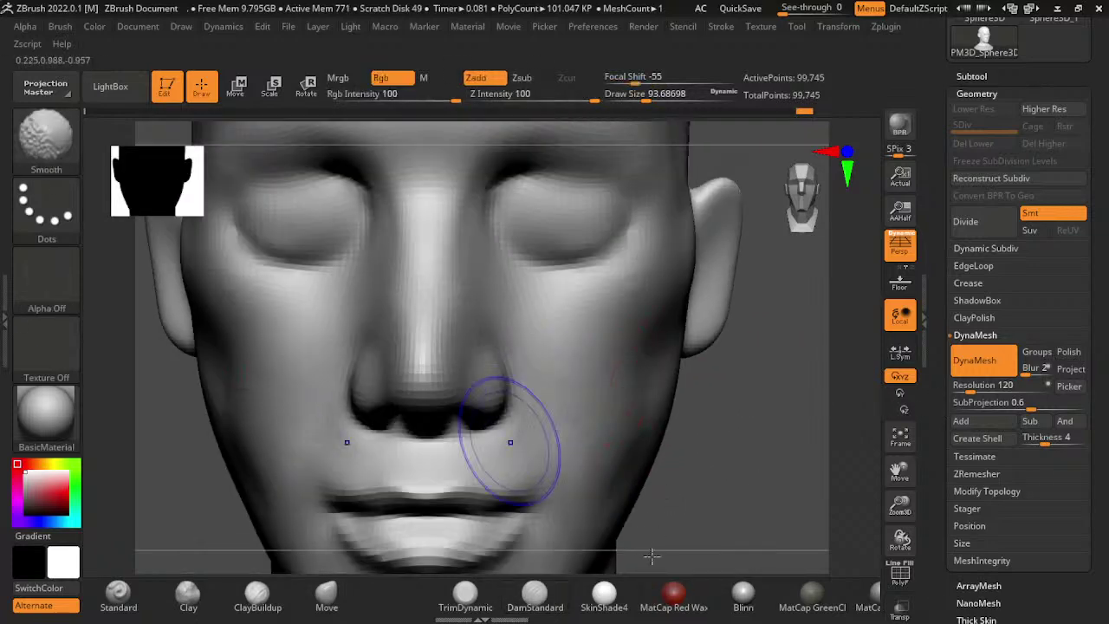
mouse_move(482, 433)
left_mouse_down("alt")
mouse_move(942, 588)
mouse_move(818, 496)
left_mouse_up("alt")
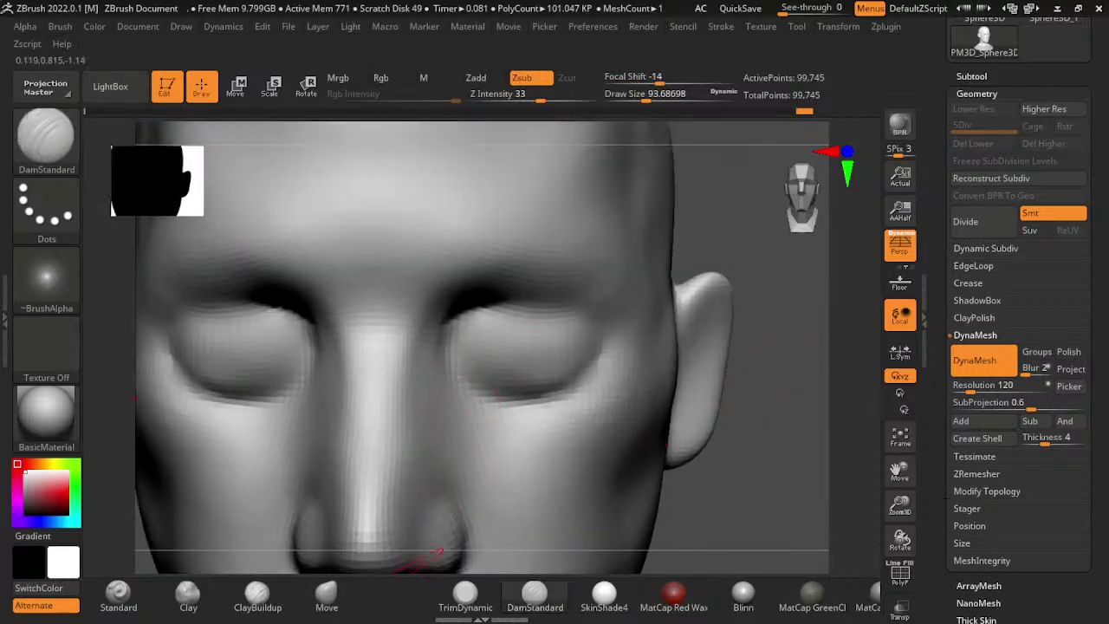
left_click(326, 594)
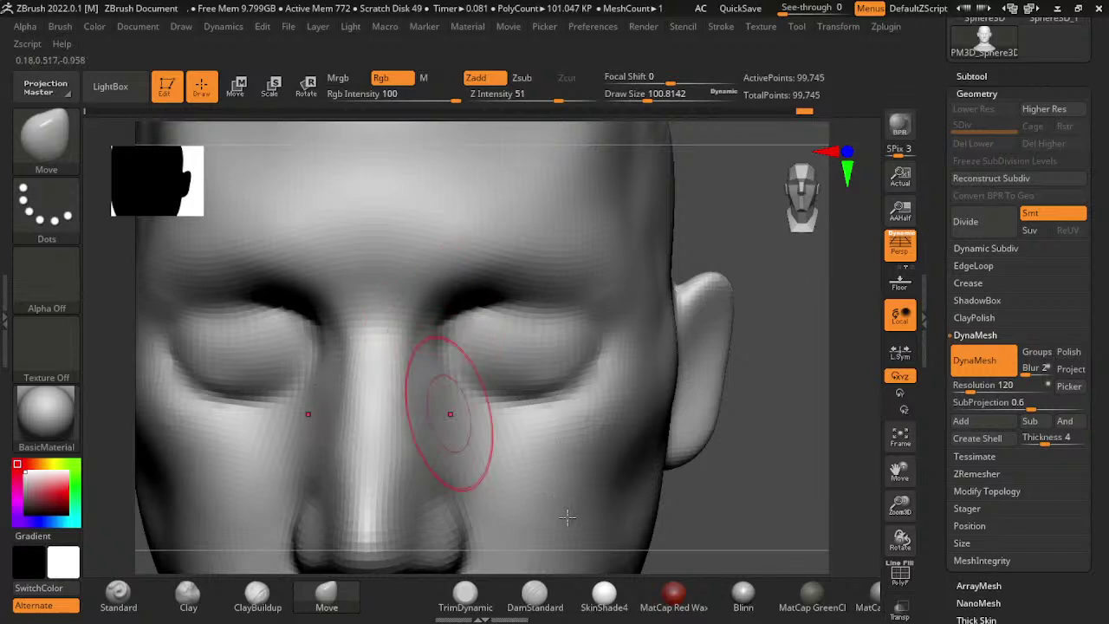
left_click(535, 594)
- Zoom in on the eyes, try softening the eyelids, and undo it
mouse_move(780, 434)
left_mouse_down("alt")
mouse_move(1005, 539)
mouse_move(485, 389)
left_mouse_up("alt")
key("s")
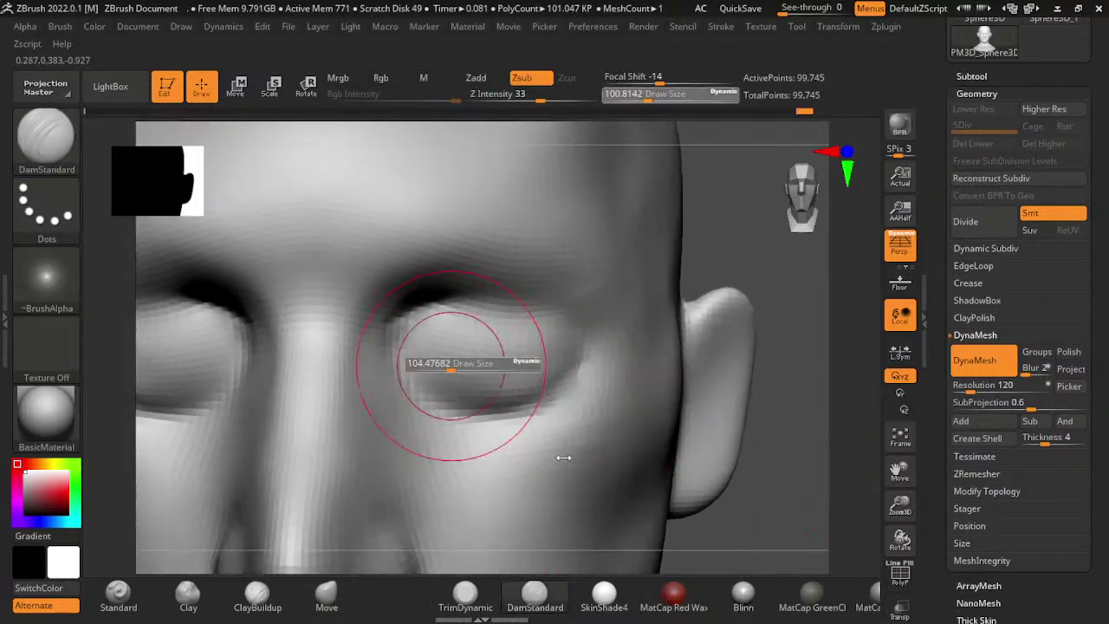
left_click_drag(433, 342, 447, 334, "shift")
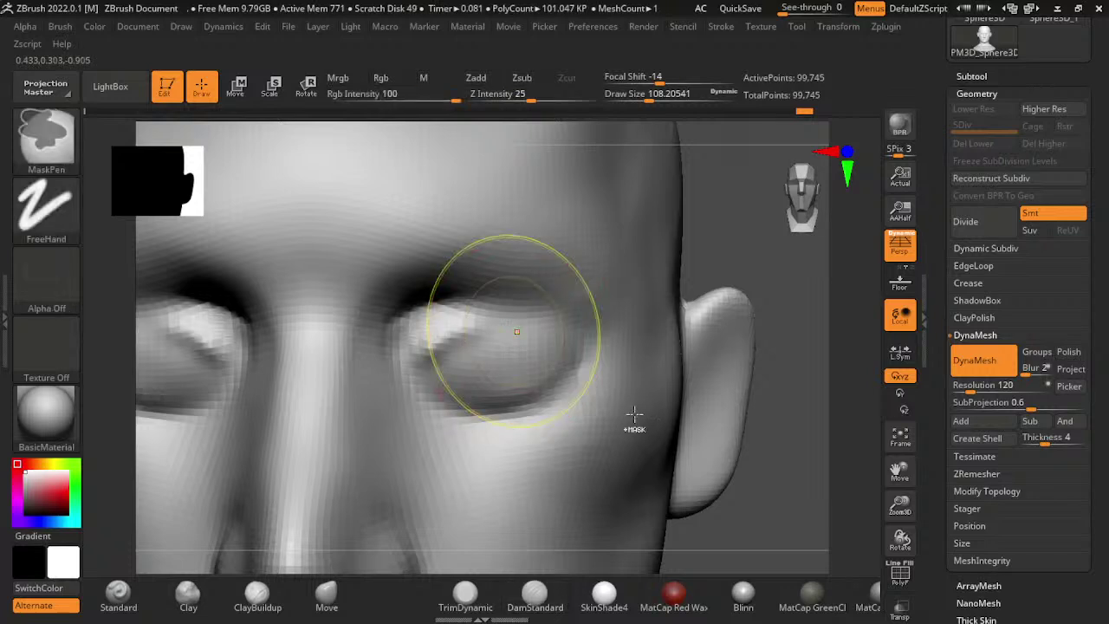
key("ctrl+z")
key("ctrl+z")
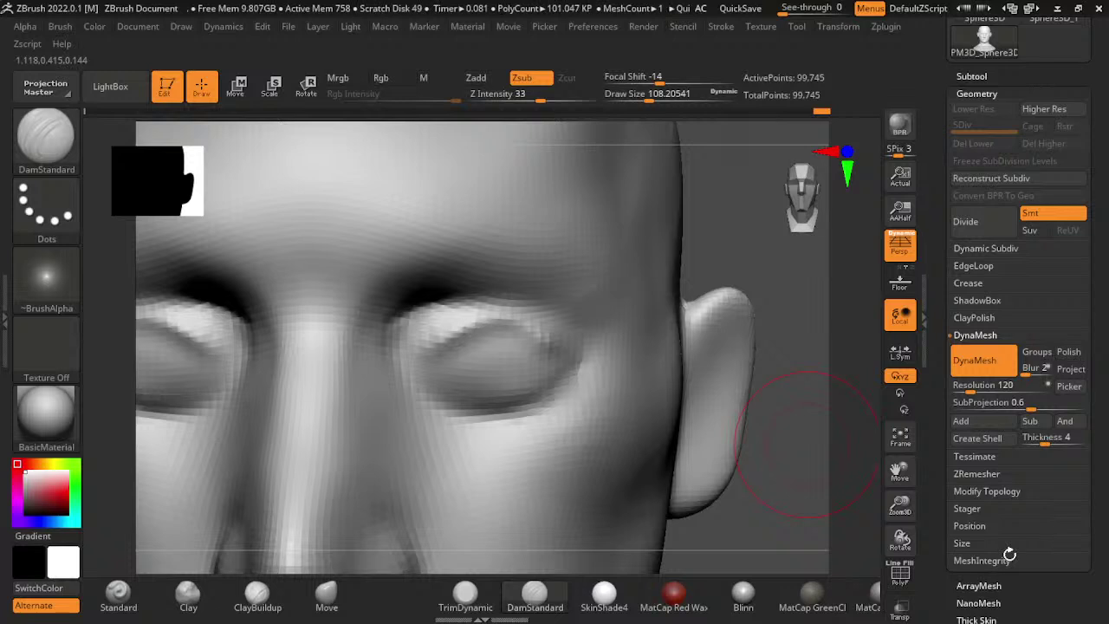
- Carve a sharp lash-line crease along the eyelid, redoing the first stroke, and frame the head
right_click_drag(607, 381, 632, 386, "ctrl")
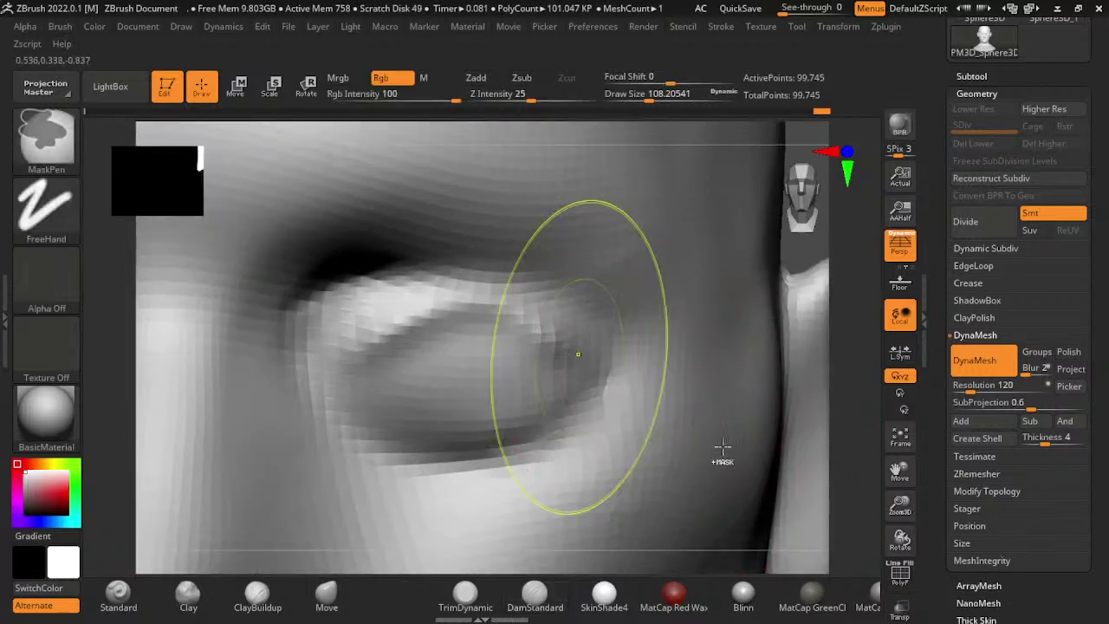
left_click_drag(312, 355, 554, 308)
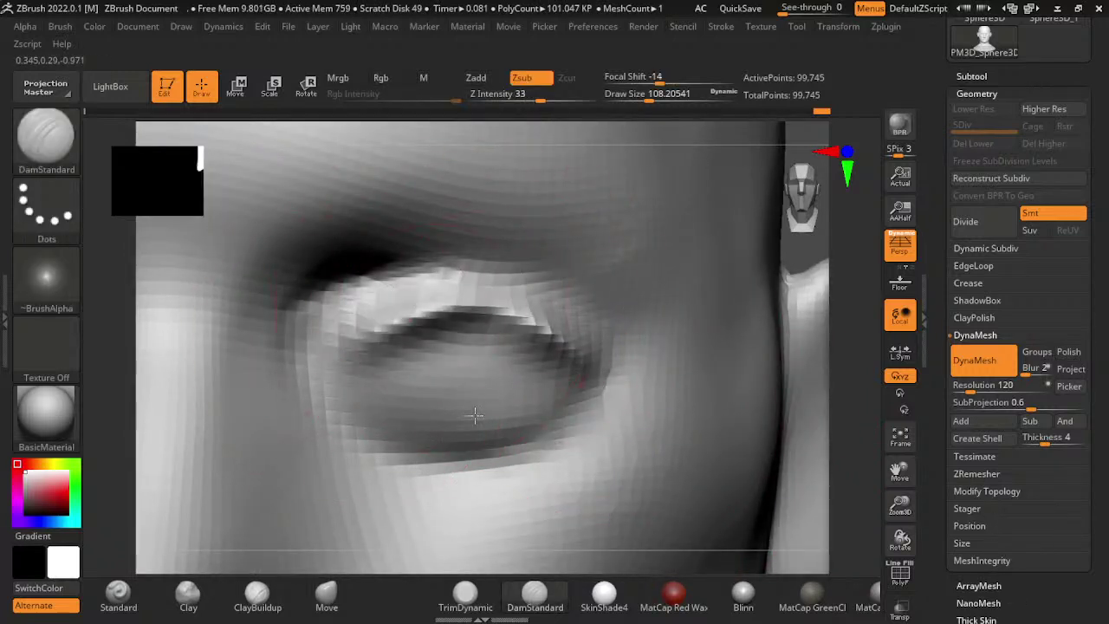
key("ctrl+z")
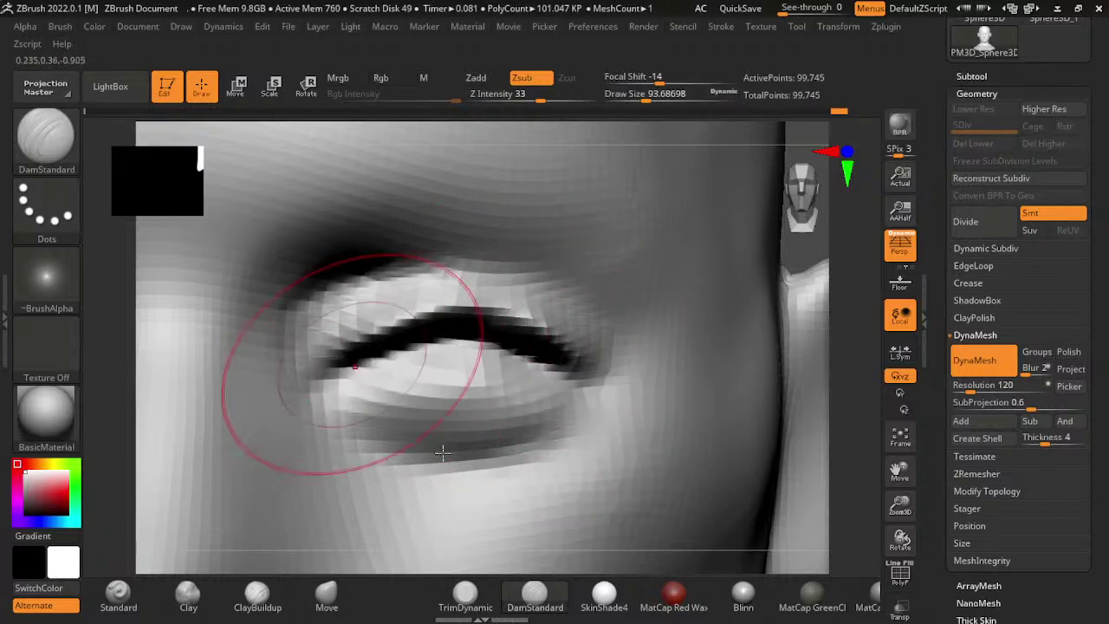
left_click_drag(321, 372, 572, 429)
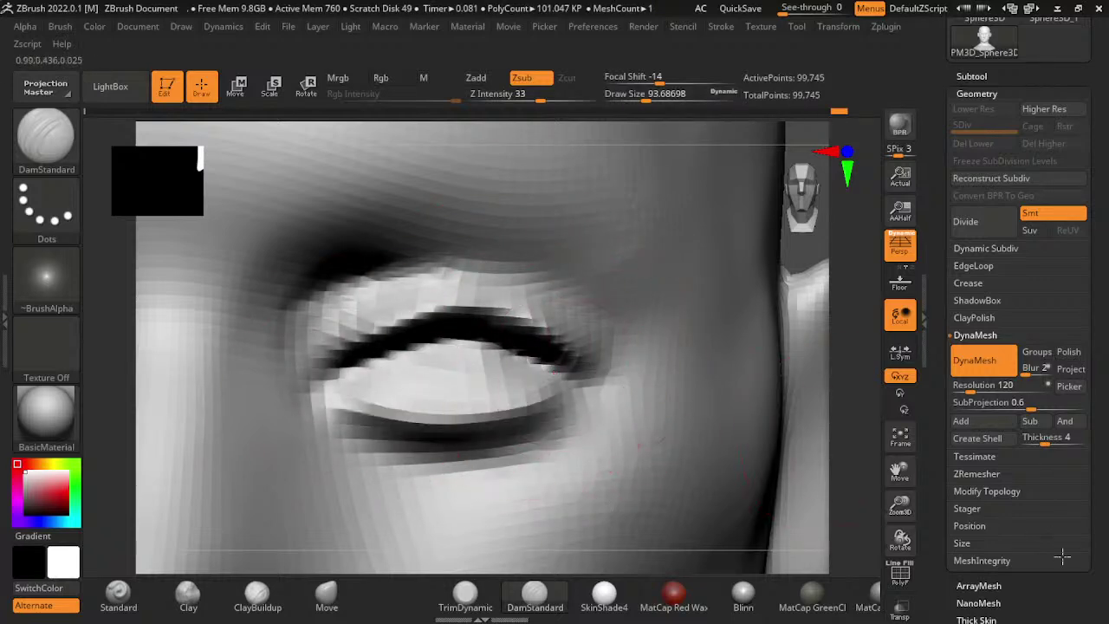
key("f")
mouse_move(900, 541)
left_mouse_down()
mouse_move(916, 495)
mouse_move(905, 528)
left_mouse_up()
- In side profile, push the nose bridge and reshape the nose tip with the Move brush at about 77
left_click(327, 593)
key("s")
left_click_drag(416, 325, 451, 325)
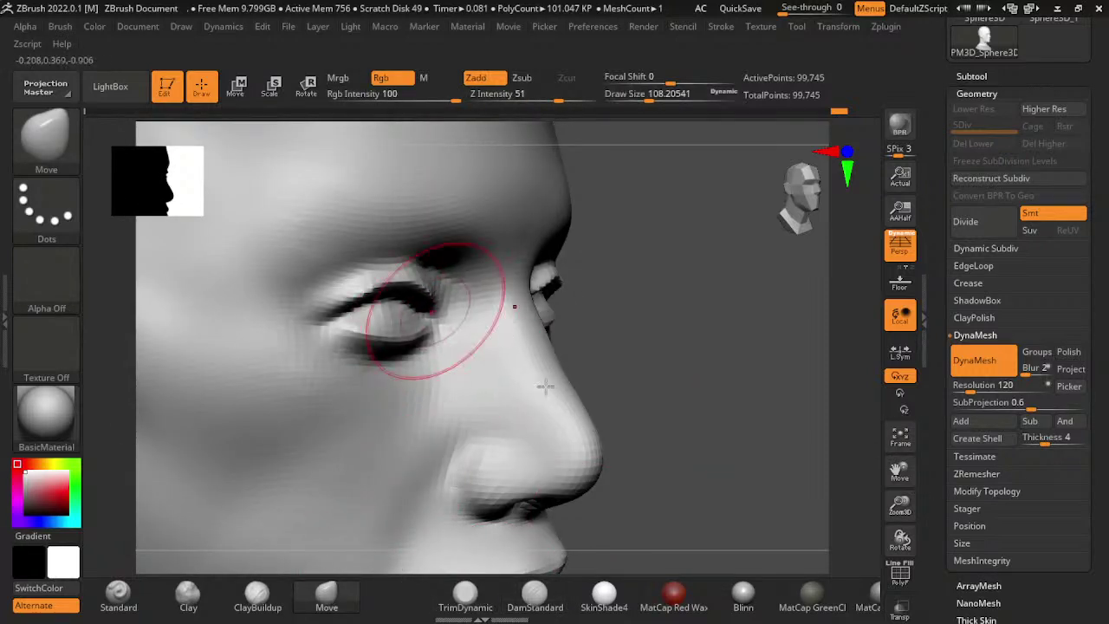
left_click_drag(624, 389, 792, 372)
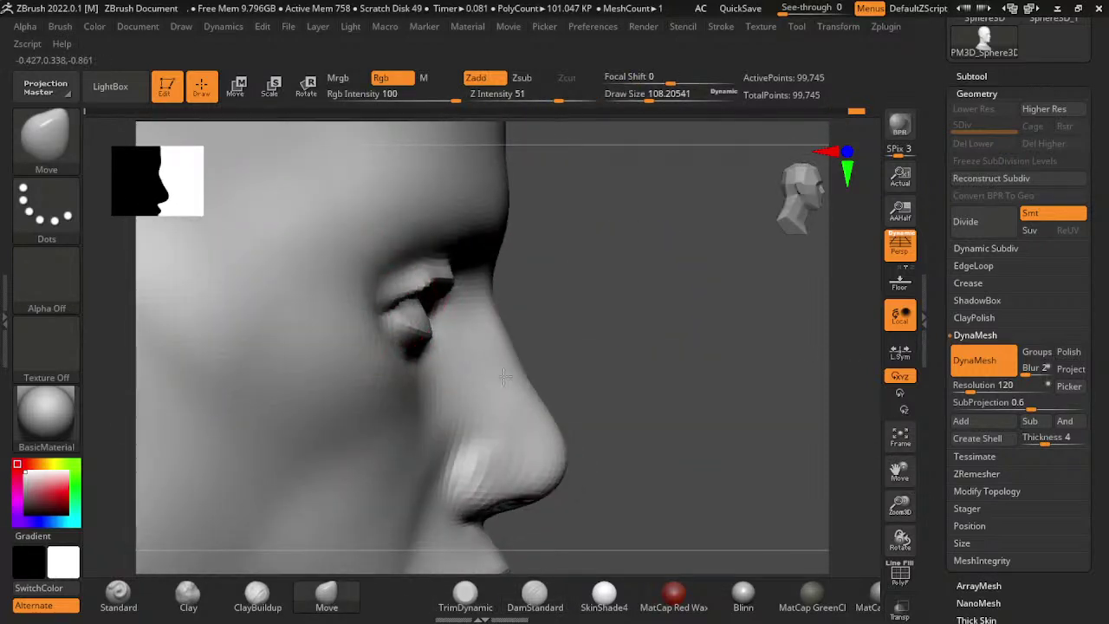
key("s")
left_click_drag(535, 358, 559, 355)
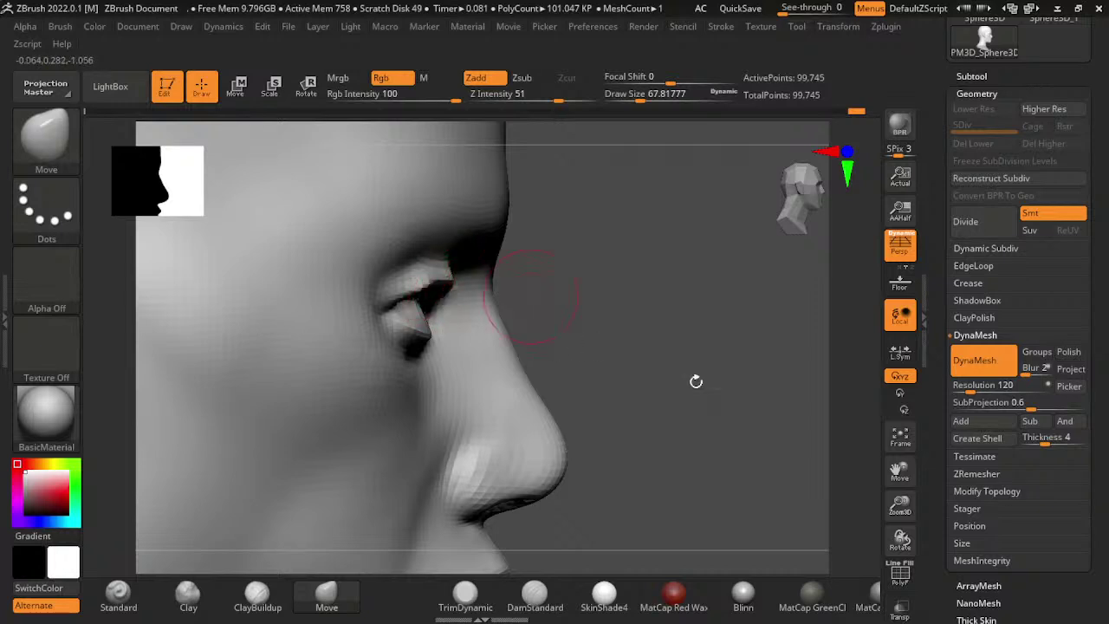
mouse_move(696, 381)
left_mouse_down()
mouse_move(615, 404)
mouse_move(604, 376)
left_mouse_up()
key("s")
left_click_drag(554, 416, 525, 367, "shift")
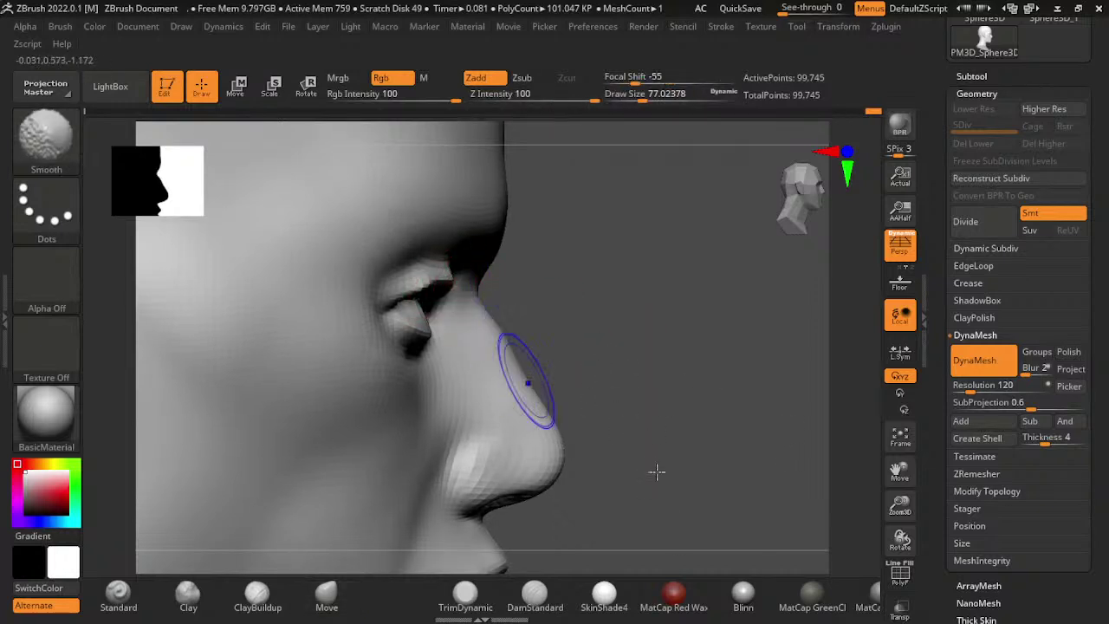
left_click_drag(558, 442, 572, 452)
- From the front, smooth the area between the eyes with a brush of about 90
left_click_drag(884, 552, 679, 390)
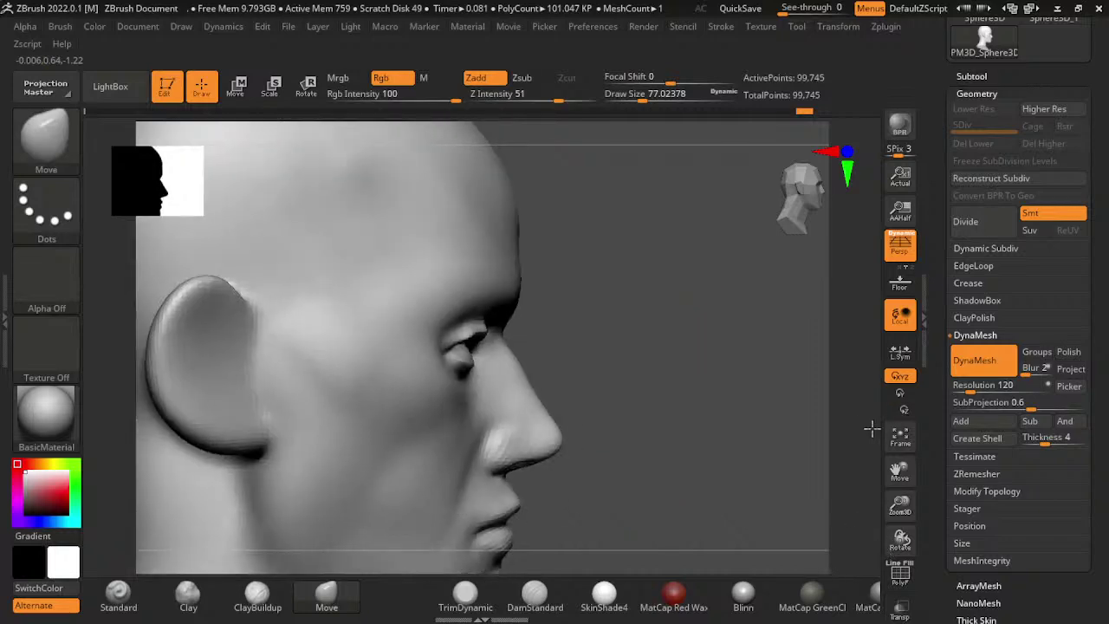
key("bracketright")
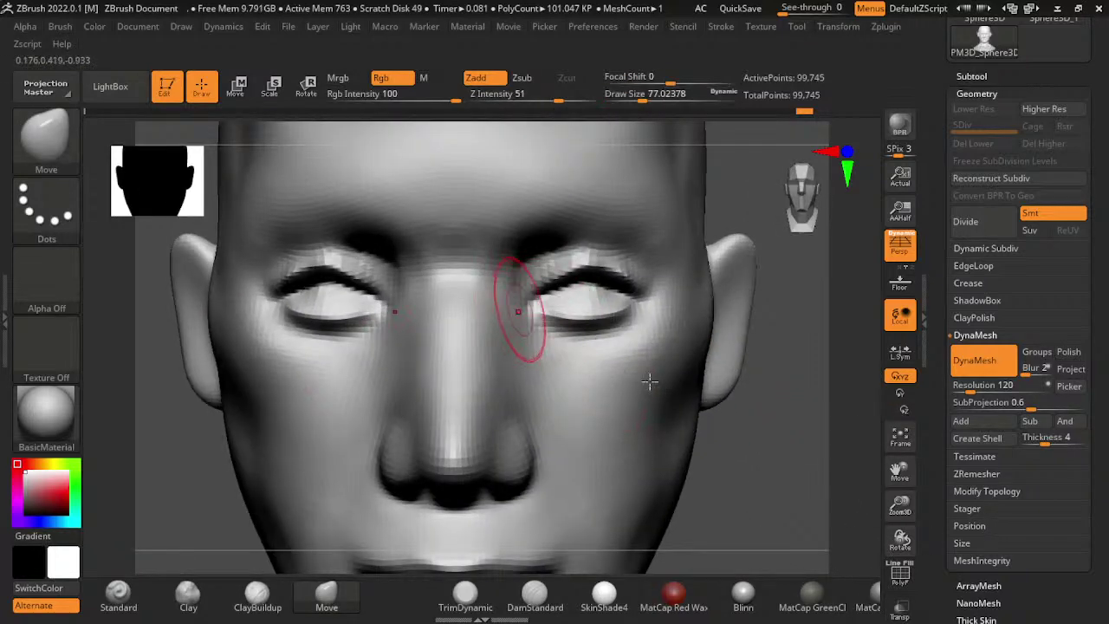
key("bracketright")
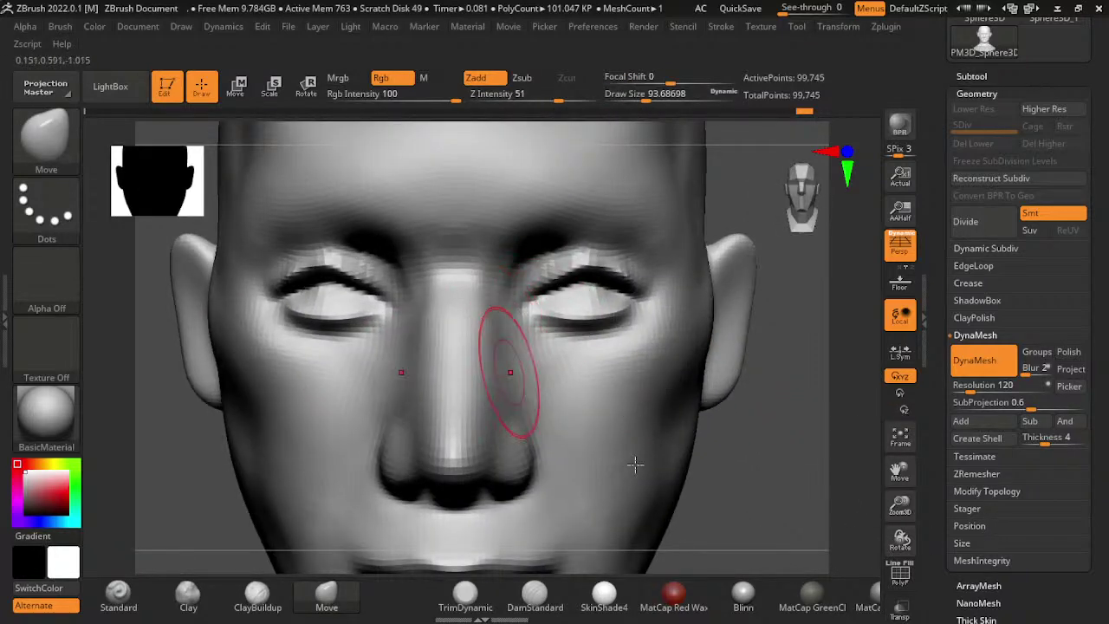
right_click_drag(636, 463, 686, 411, "ctrl")
key("s")
left_click_drag(487, 305, 474, 308)
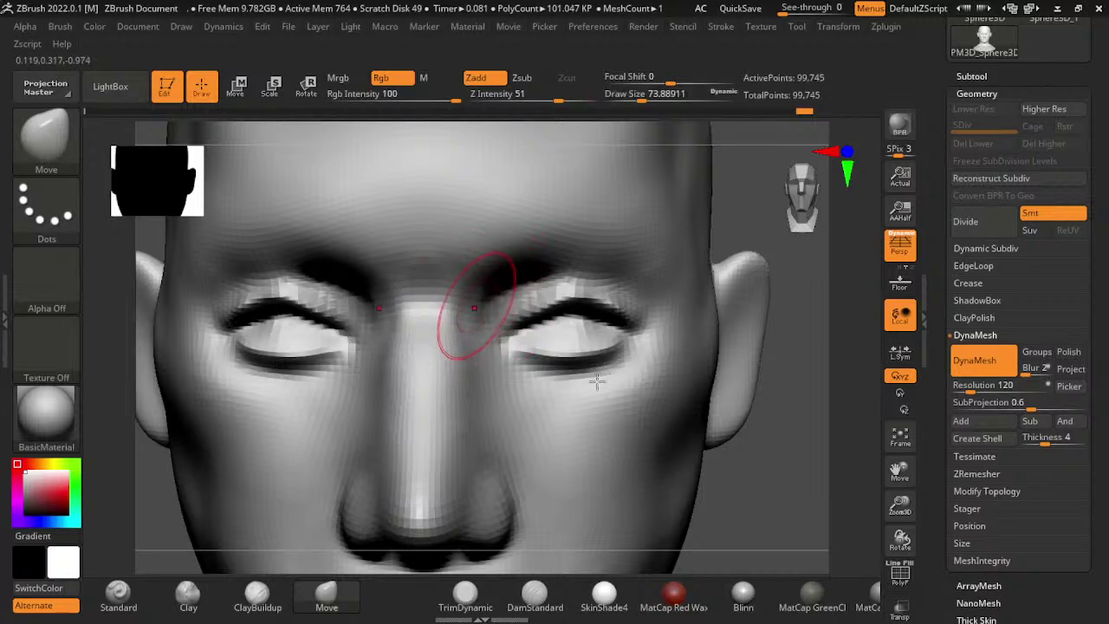
key("shift")
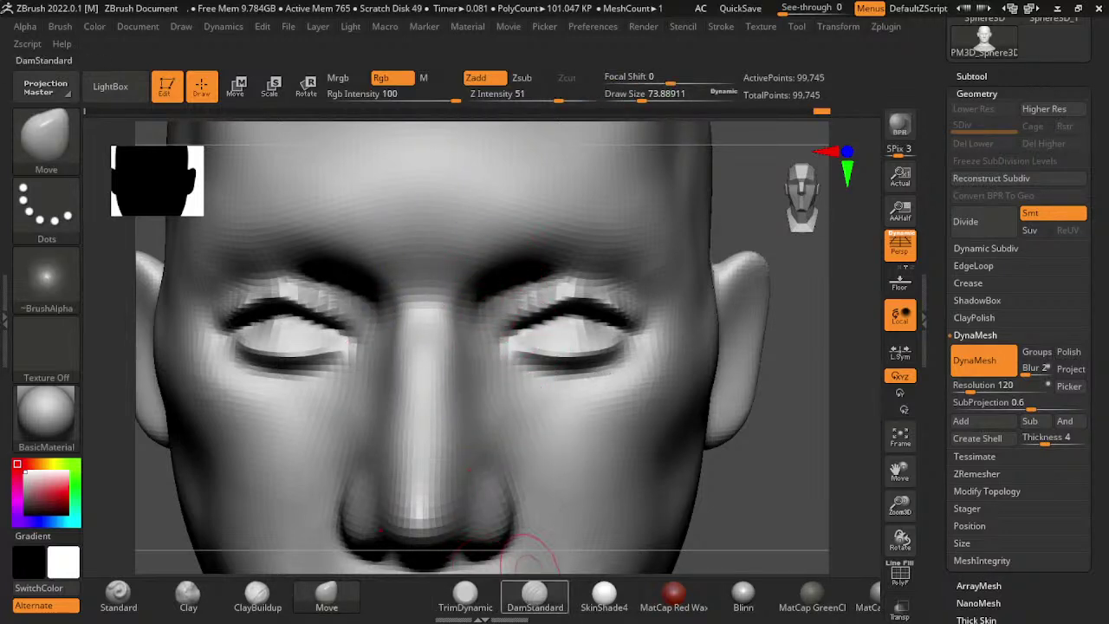
left_click(535, 596)
left_click_drag(517, 392, 483, 347, "shift")
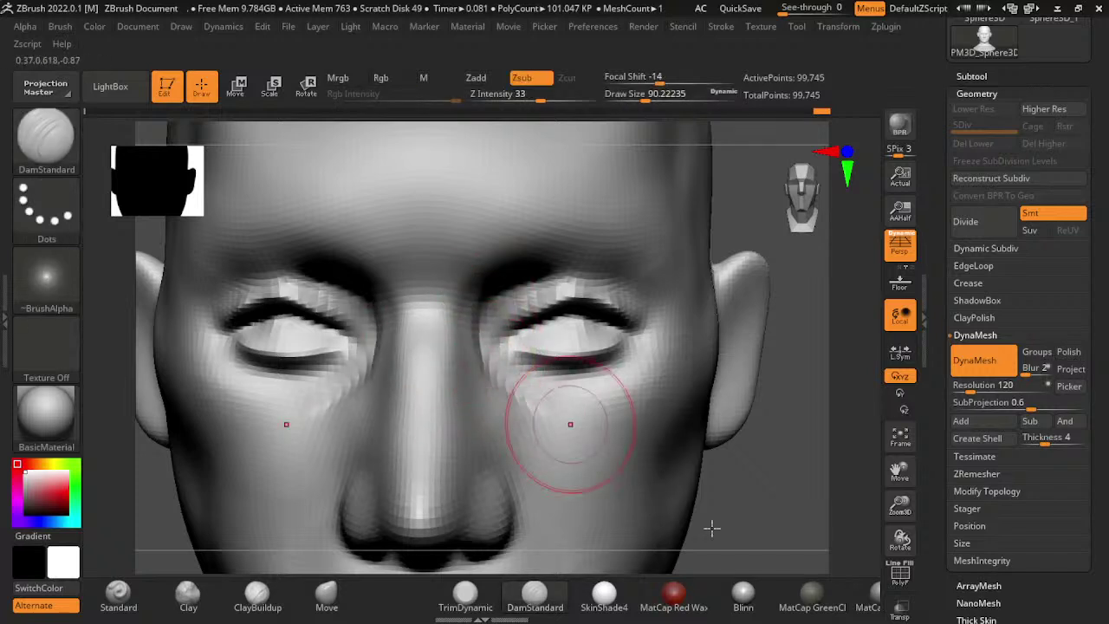
left_click_drag(733, 495, 633, 479, "shift")
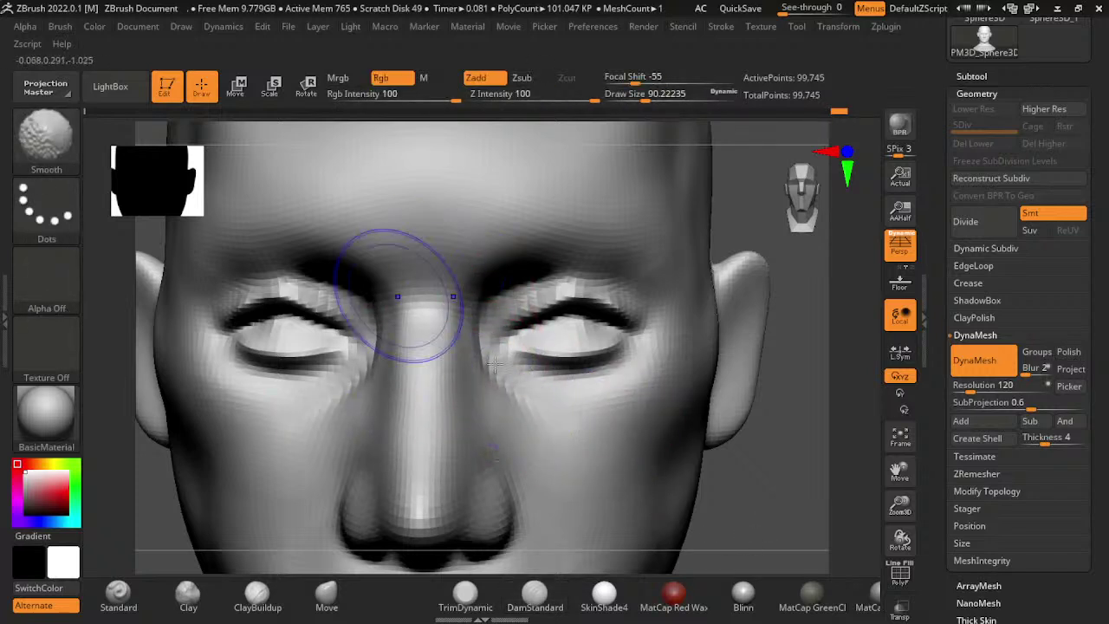
key("b")
key("c")
key("b")
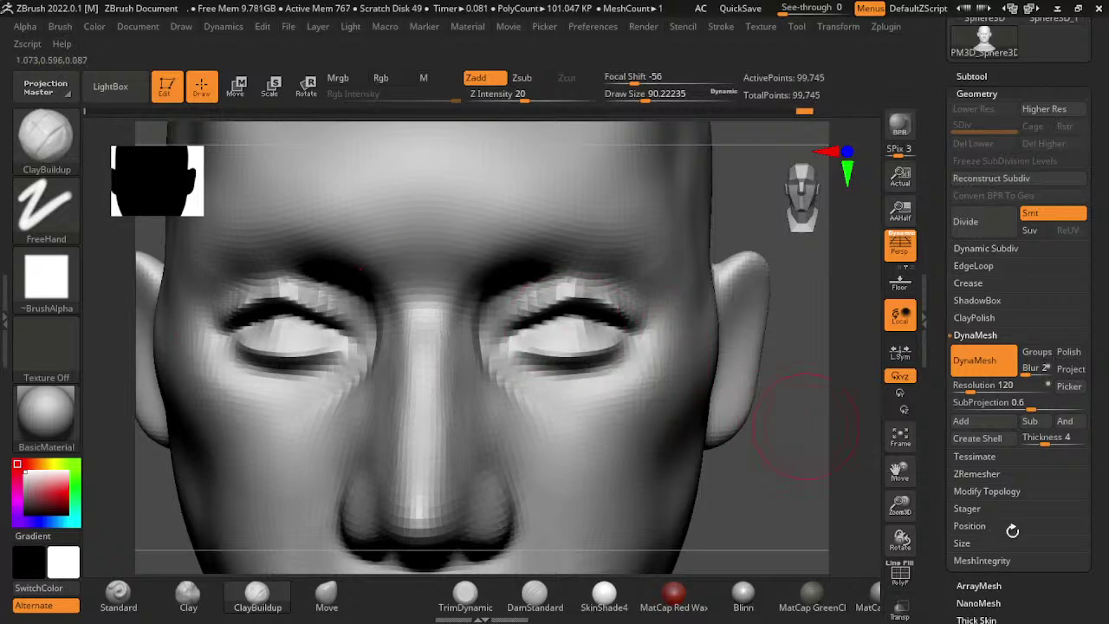
- Build up the area under the lower eyelid with ClayBuildup and smooth it
mouse_move(504, 406)
right_mouse_down()
mouse_move(356, 555)
mouse_move(527, 396)
right_mouse_up()
key("b")
key("m")
key("v")
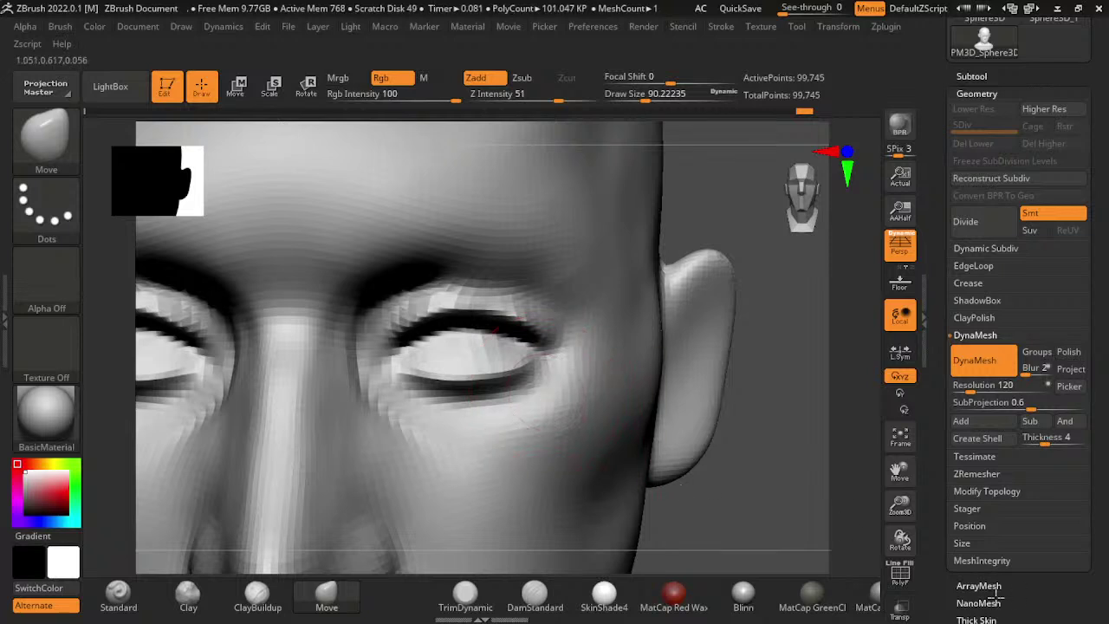
right_click_drag(685, 495, 555, 455)
key("b")
key("c")
key("b")
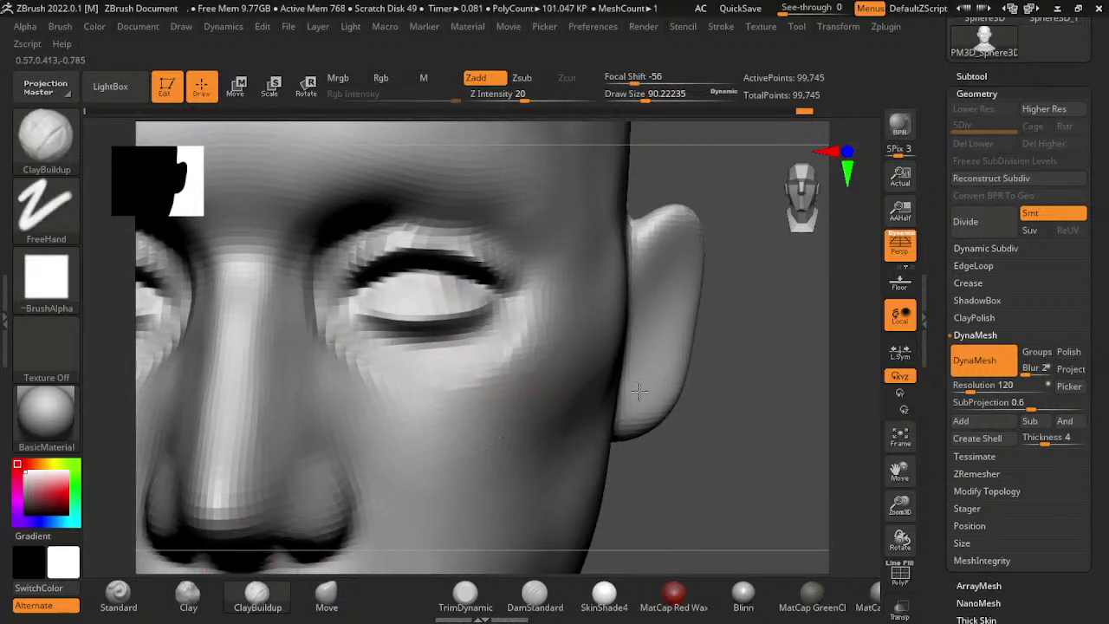
mouse_move(470, 370)
left_mouse_down()
mouse_move(398, 342)
mouse_move(492, 322)
left_mouse_up()
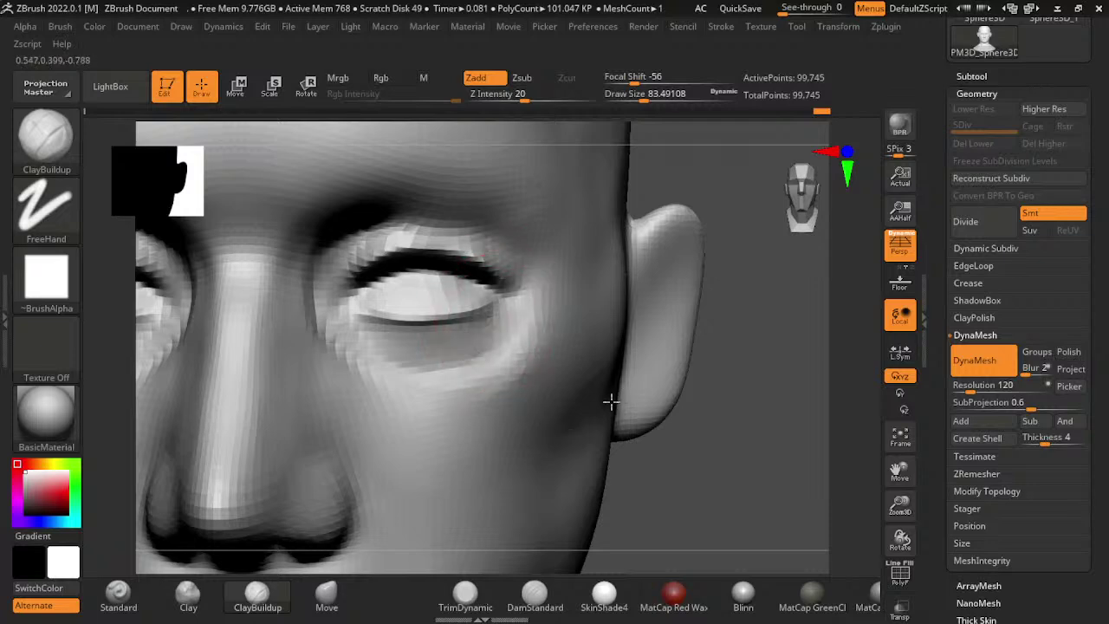
left_click_drag(611, 401, 416, 355)
key("shift")
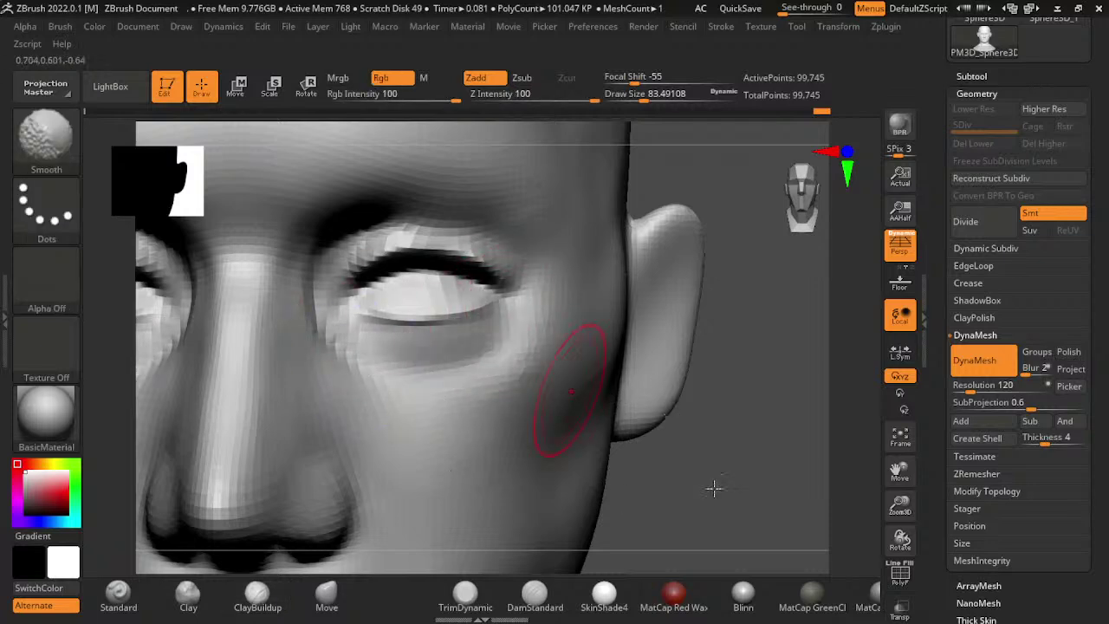
- Check the under-eye area from three-quarter and front views, smoothing with a brush of about 120
left_click_drag(734, 487, 638, 460)
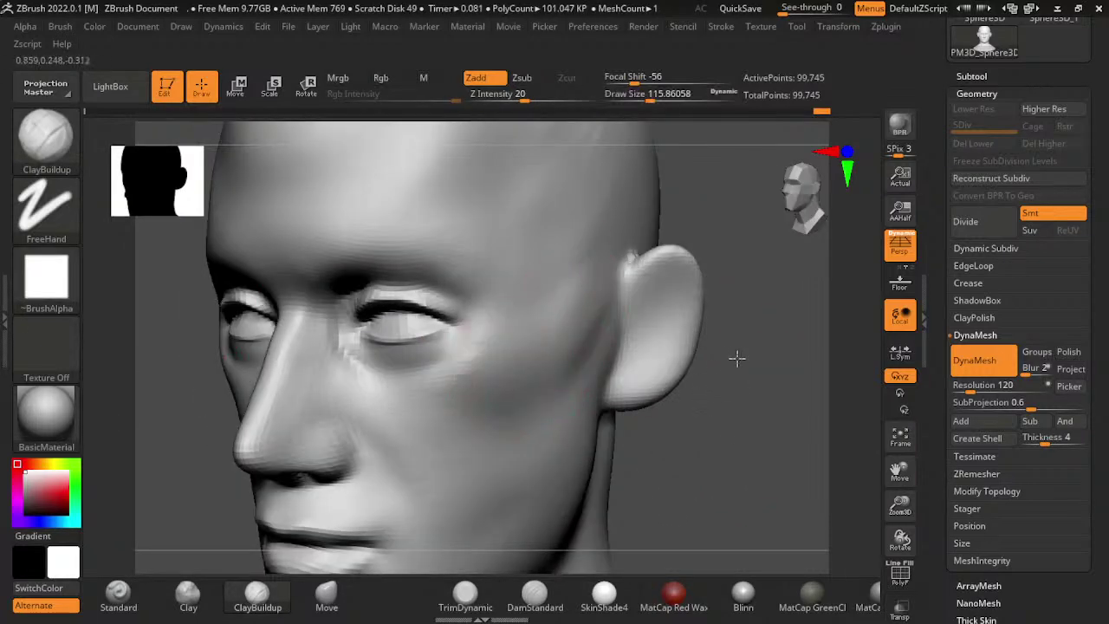
key("shift")
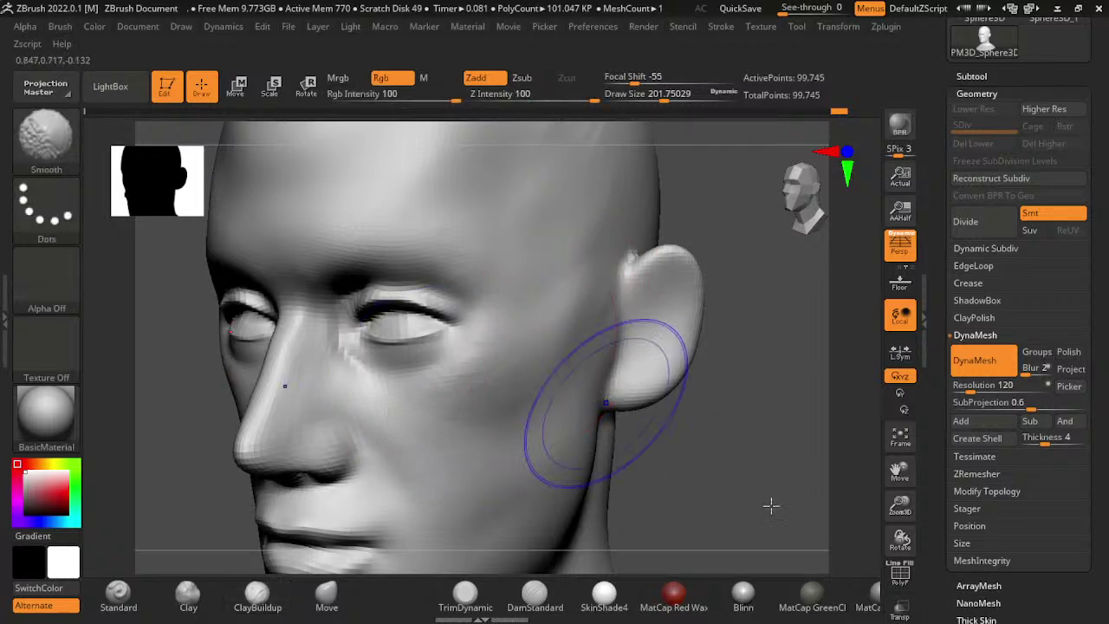
mouse_move(772, 505)
left_mouse_down("shift")
mouse_move(934, 418)
mouse_move(985, 428)
mouse_move(985, 462)
mouse_move(1071, 456)
mouse_move(602, 395)
left_mouse_up("shift")
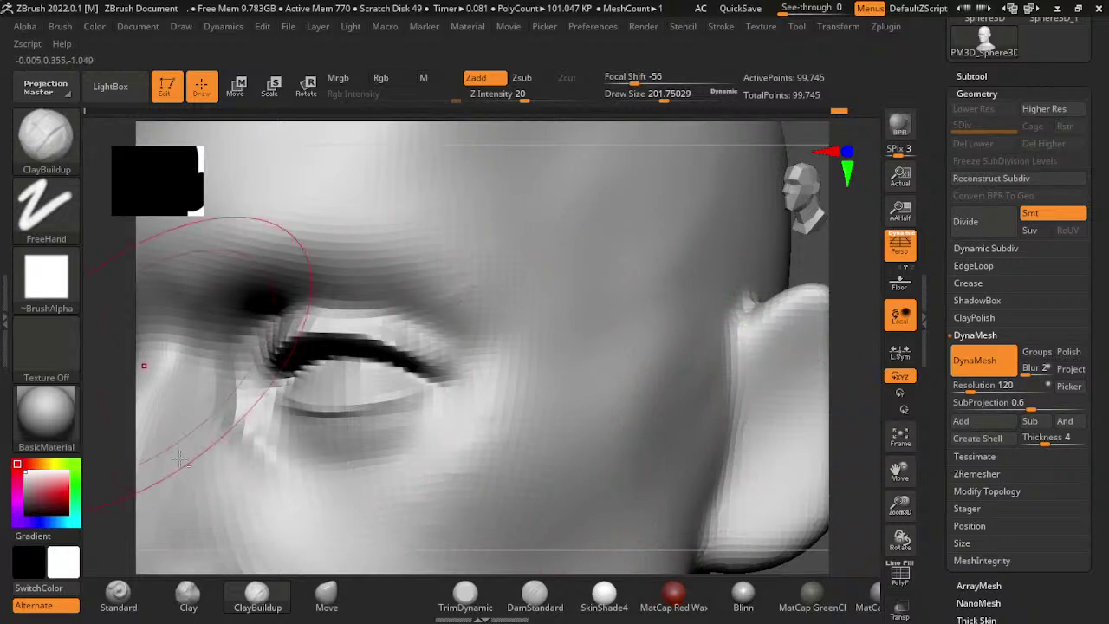
mouse_move(144, 366)
left_mouse_down()
mouse_move(293, 490)
mouse_move(572, 303)
left_mouse_up()
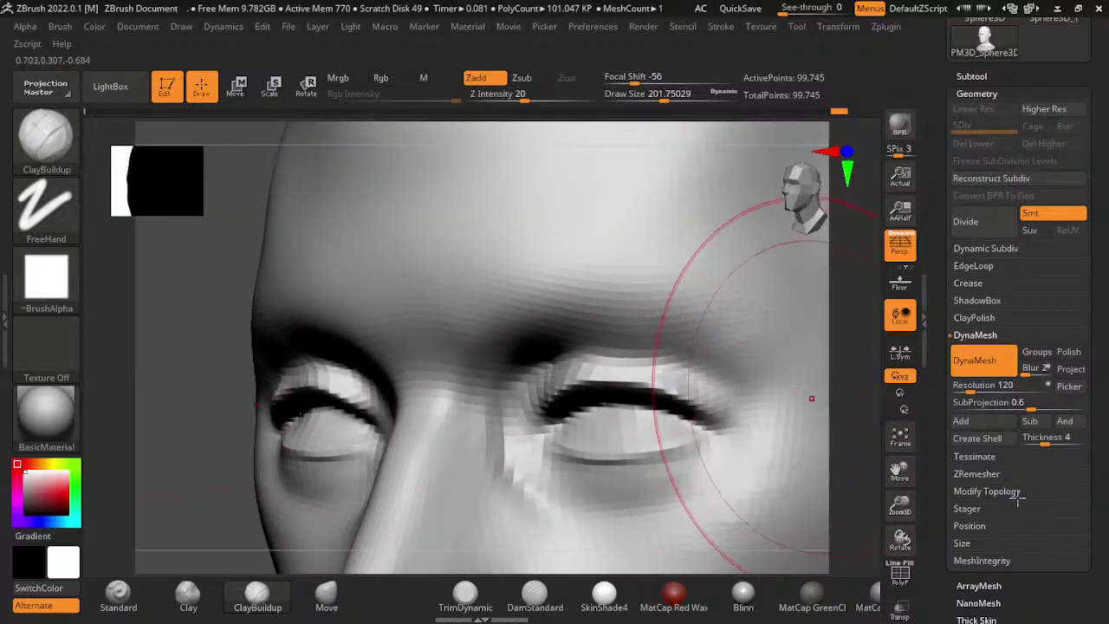
left_click_drag(866, 485, 656, 408)
key("[")
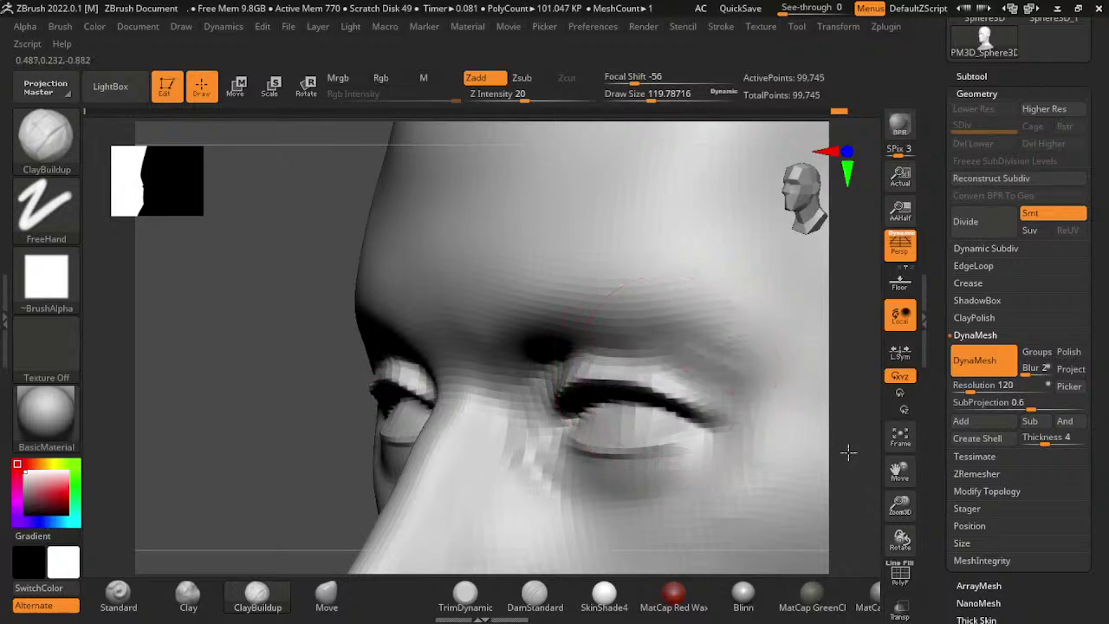
mouse_move(845, 416)
left_mouse_down("shift")
mouse_move(1084, 513)
mouse_move(1047, 473)
left_mouse_up("shift")
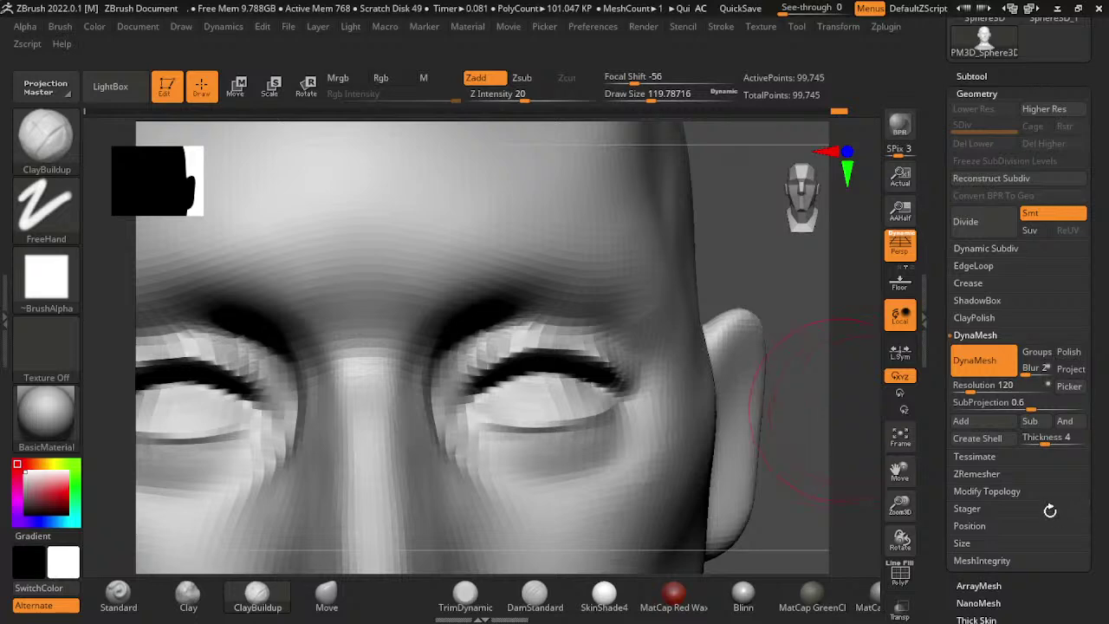
left_click_drag(1054, 497, 1016, 532)
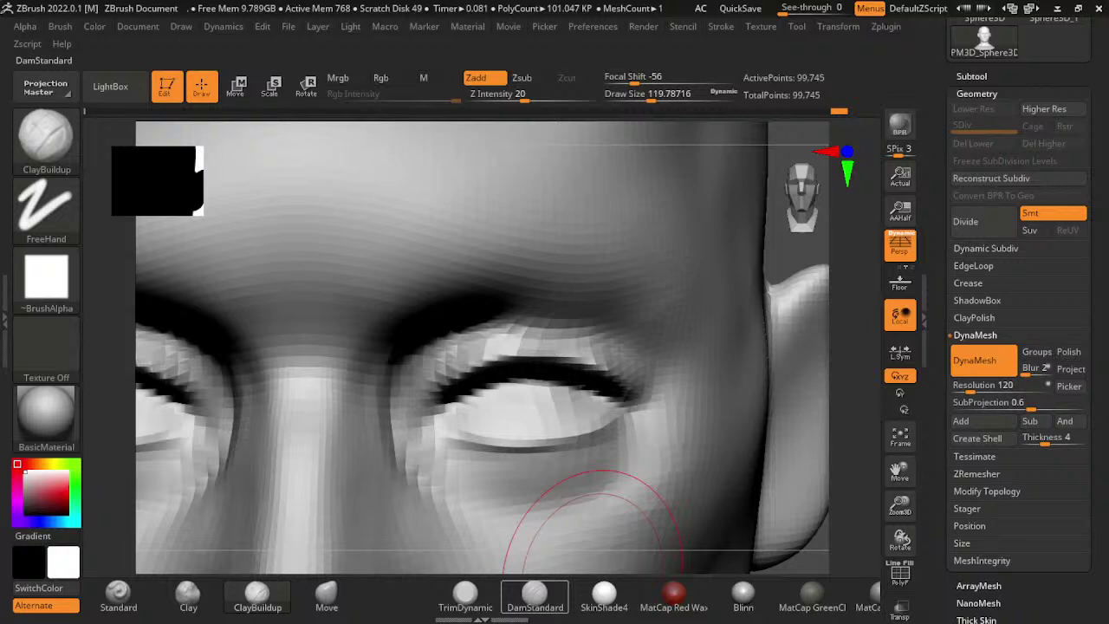
left_click(534, 593)
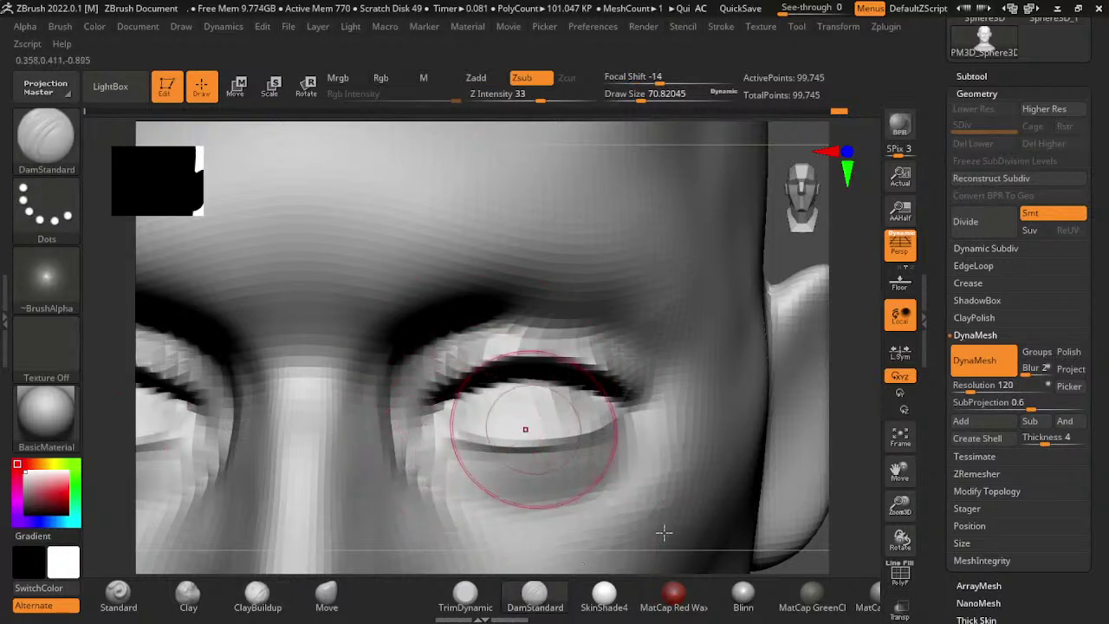
- Shrink DamStandard to about 41 and carve creases beneath both lower eyelids
key("s")
left_click_drag(468, 416, 446, 416)
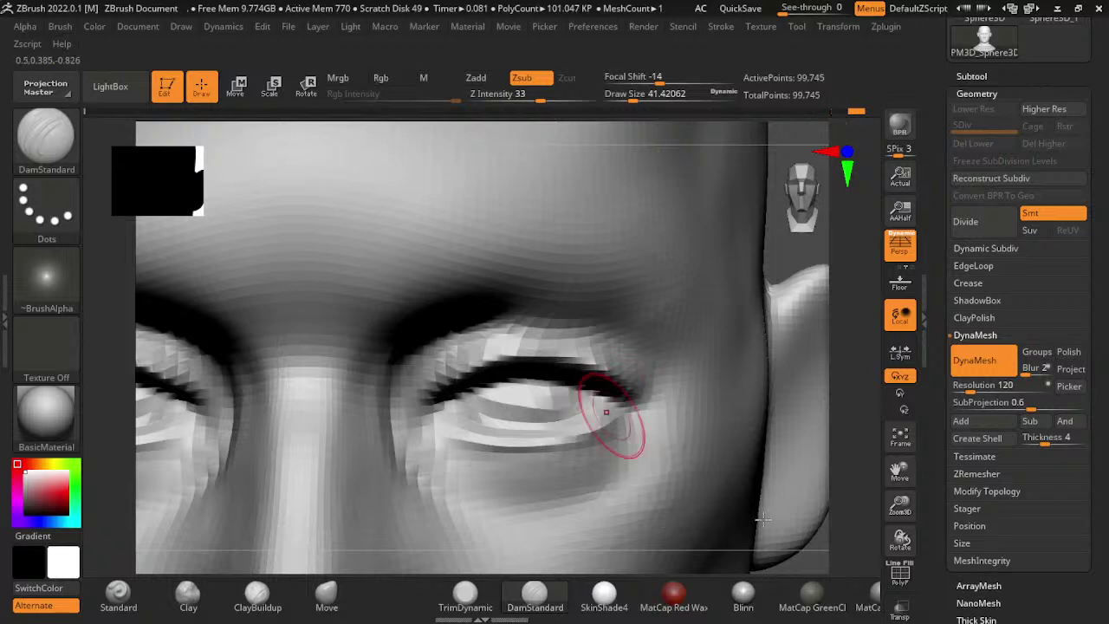
key("bracketleft")
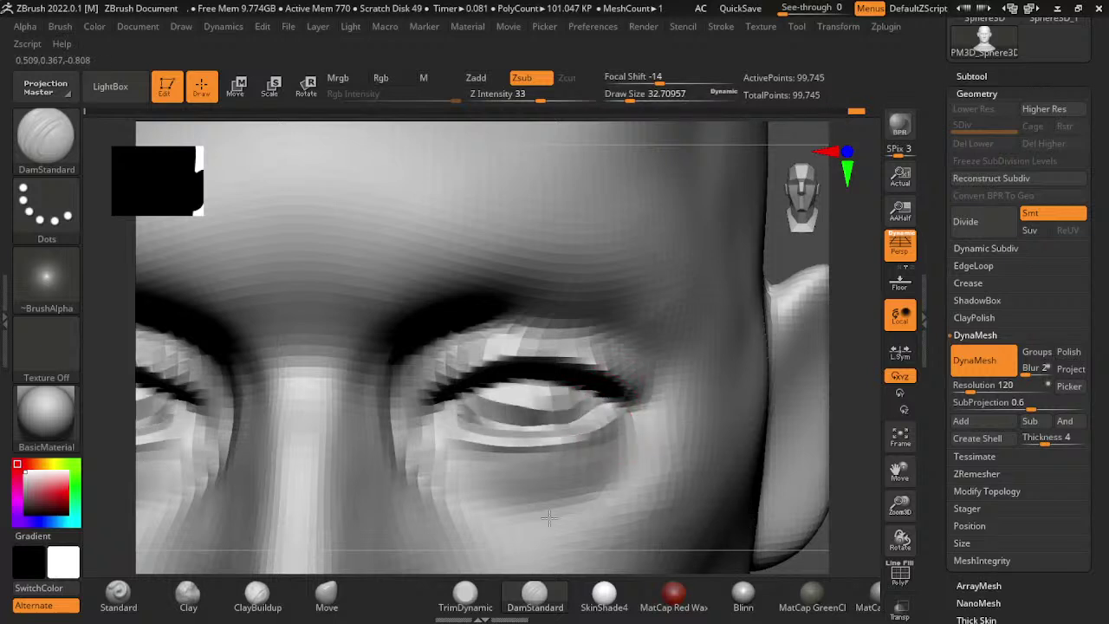
key("bracketright")
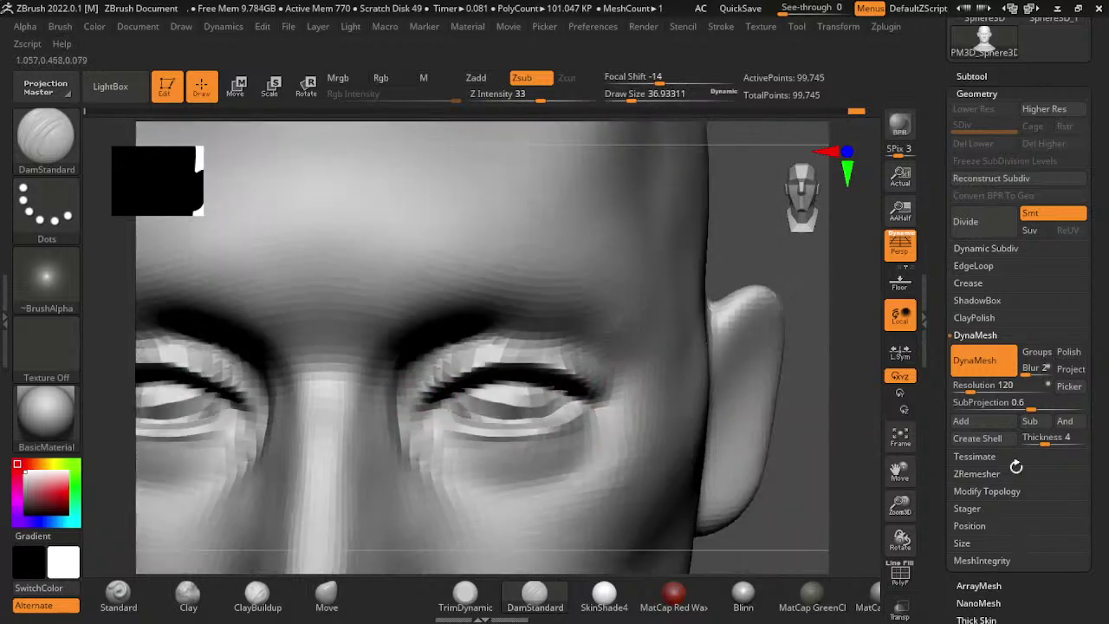
mouse_move(901, 504)
left_mouse_down()
mouse_move(905, 518)
mouse_move(797, 430)
left_mouse_up()
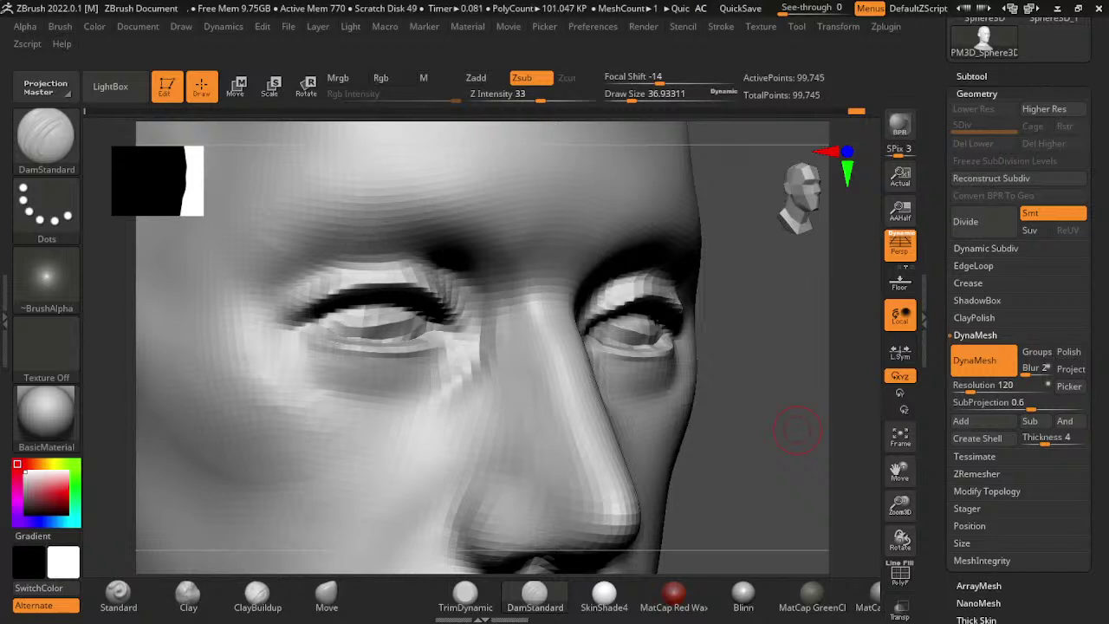
left_click_drag(900, 539, 951, 519)
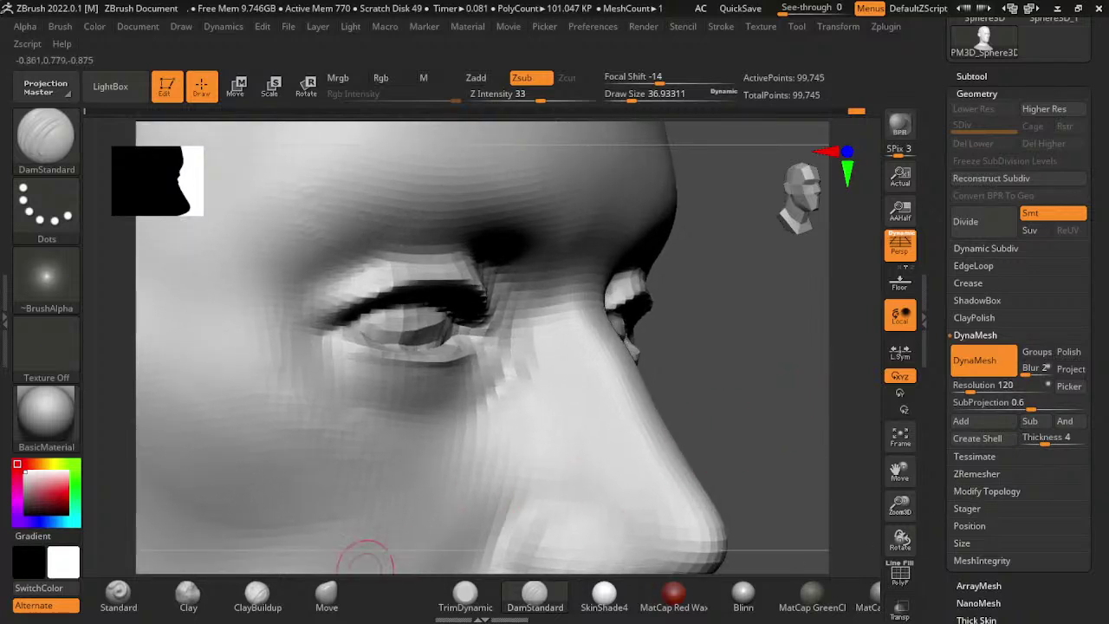
left_click(326, 593)
- In exact side profile, reshape the eye region with an enlarged Move brush
key("s")
left_click_drag(445, 322, 459, 322)
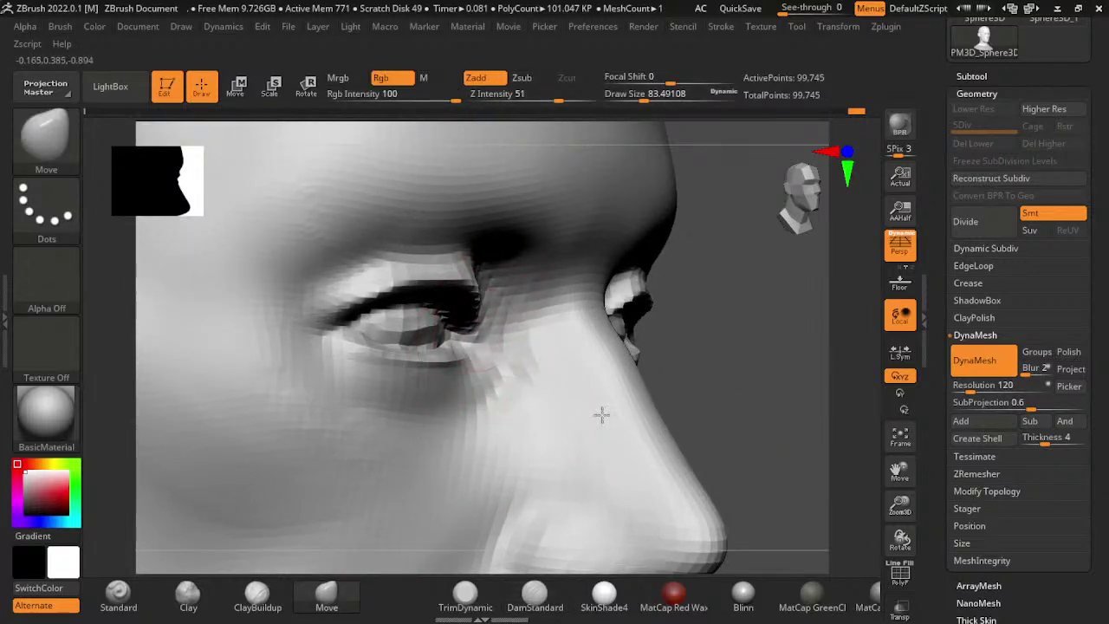
left_click_drag(755, 391, 779, 329)
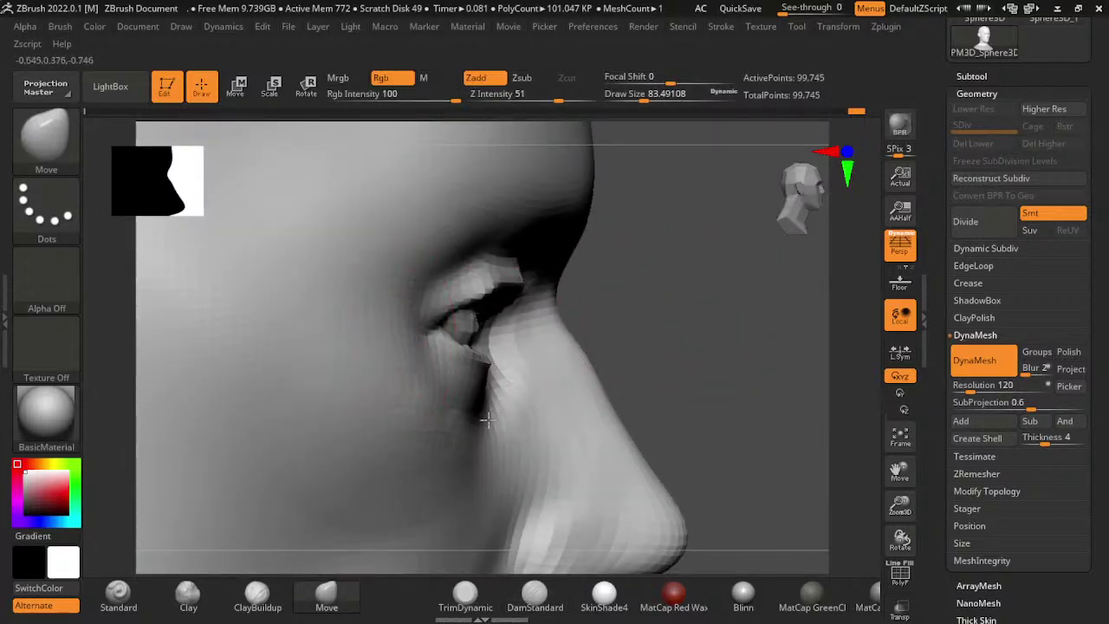
right_click_drag(718, 297, 612, 369, "alt")
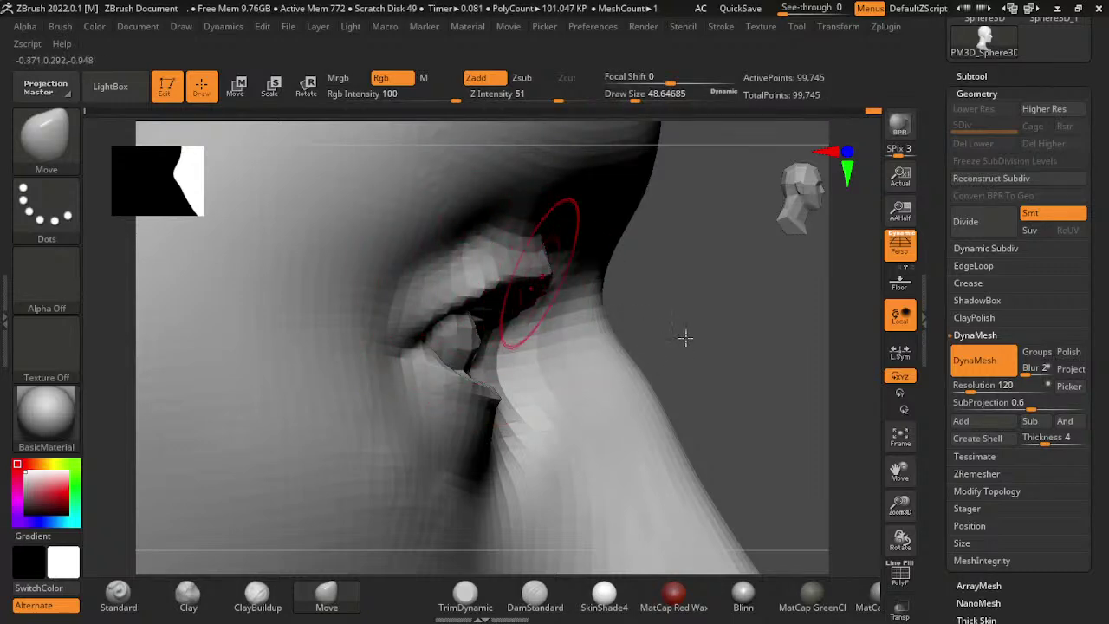
left_click_drag(625, 341, 841, 248)
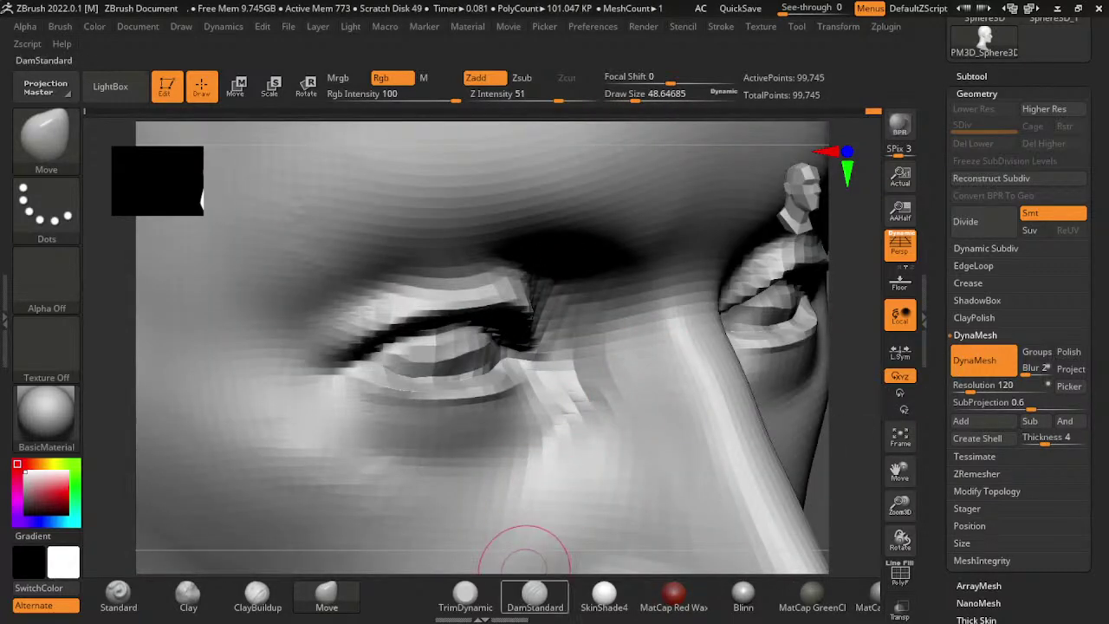
- Carve and deepen the upper-eyelid creases toward the outer corners with DamStandard, then check both sides
left_click(535, 594)
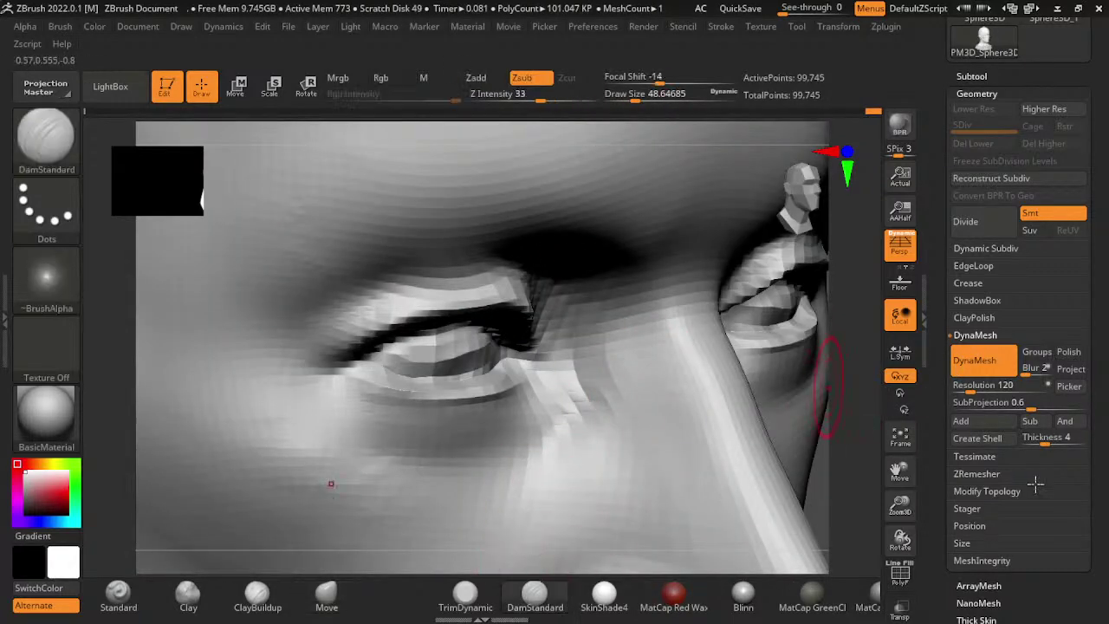
mouse_move(576, 326)
left_mouse_down()
mouse_move(285, 359)
mouse_move(581, 312)
left_mouse_up()
mouse_move(633, 340)
left_mouse_down()
mouse_move(420, 292)
mouse_move(499, 364)
left_mouse_up()
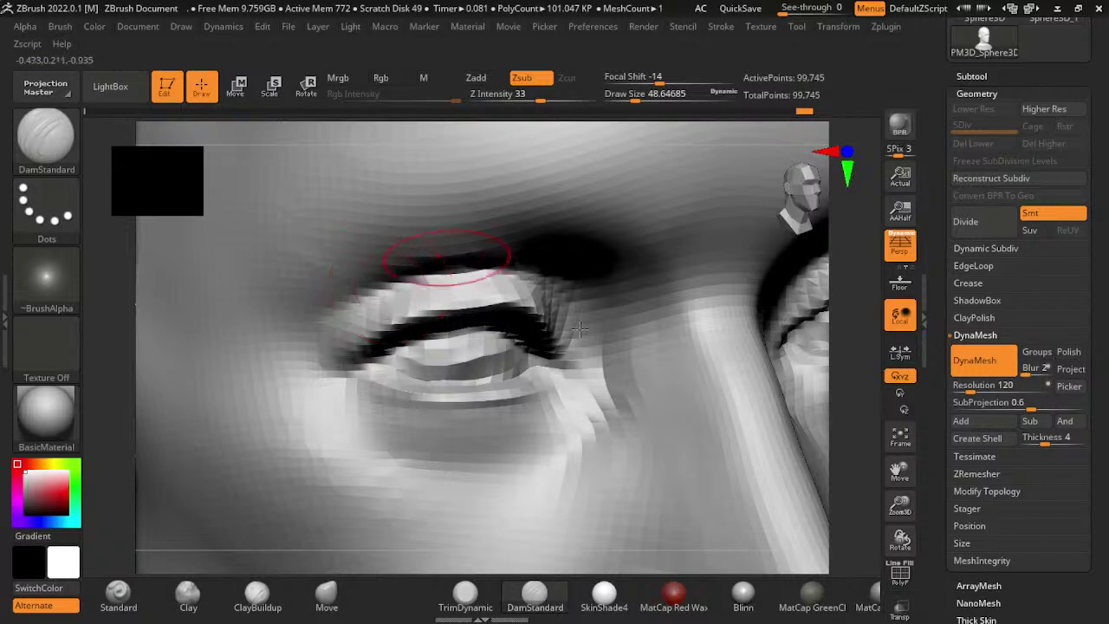
left_click_drag(853, 394, 729, 317)
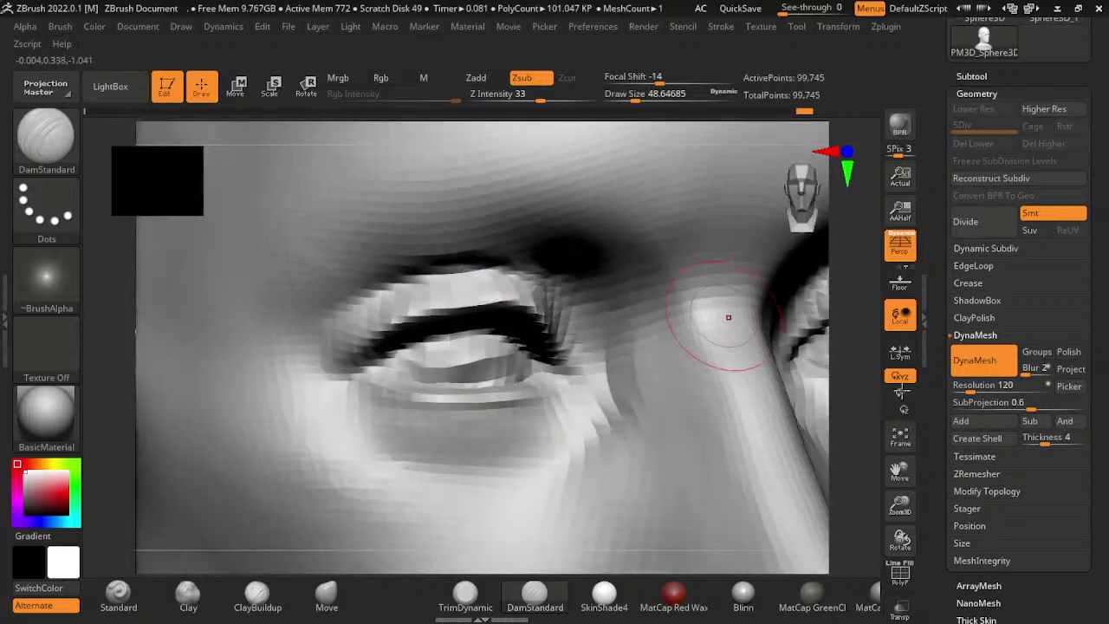
left_click_drag(862, 345, 638, 347)
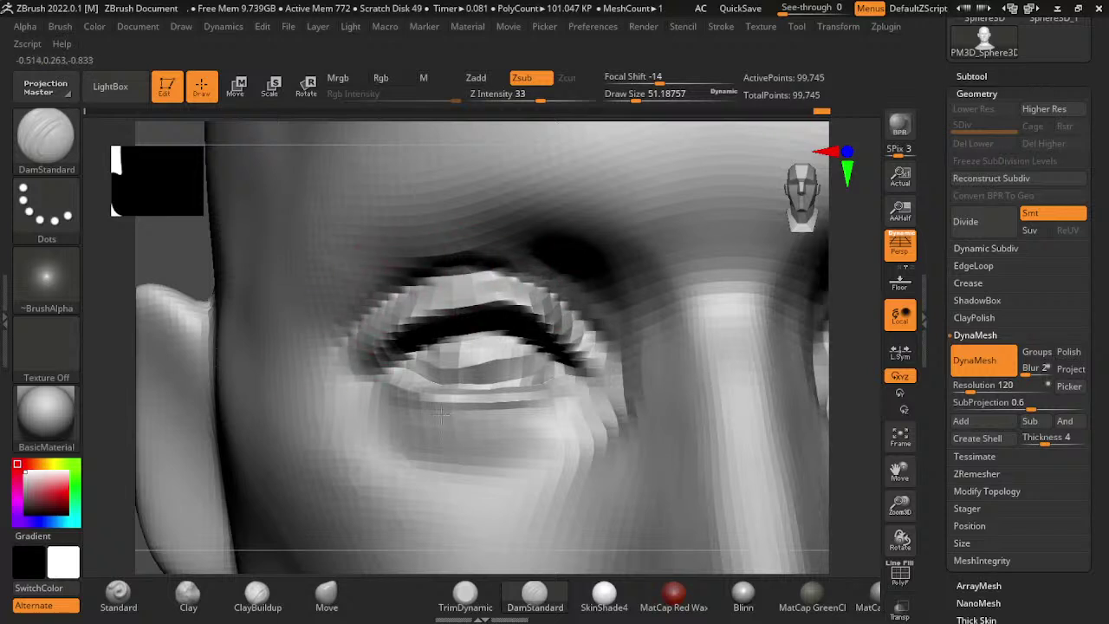
key("bracketright")
key("bracketright")
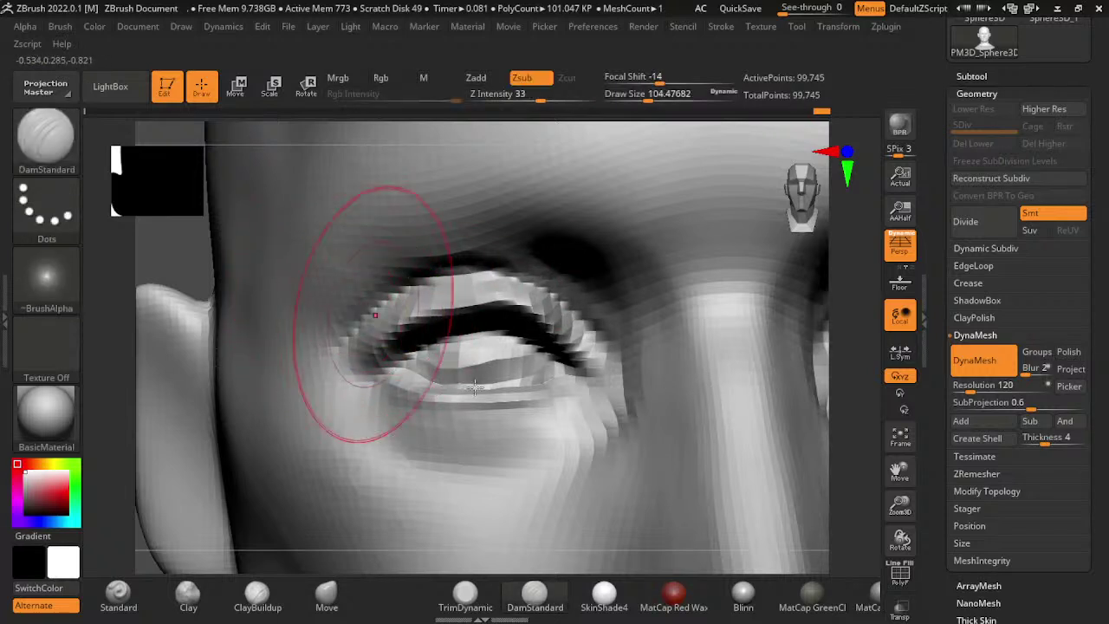
key("bracketleft")
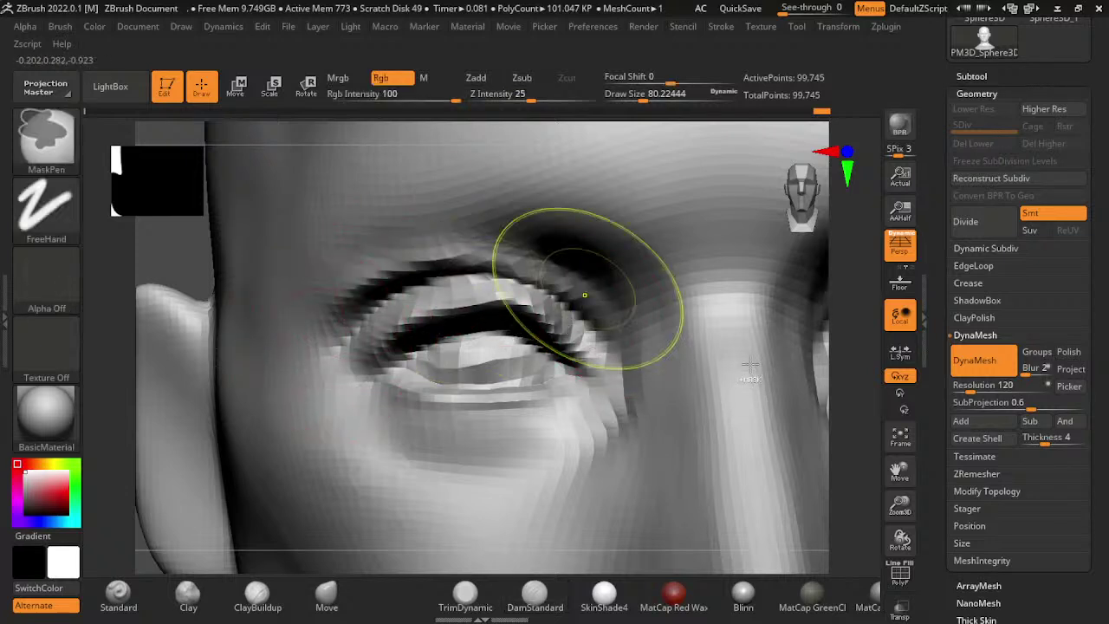
left_click_drag(577, 272, 720, 371, "shift")
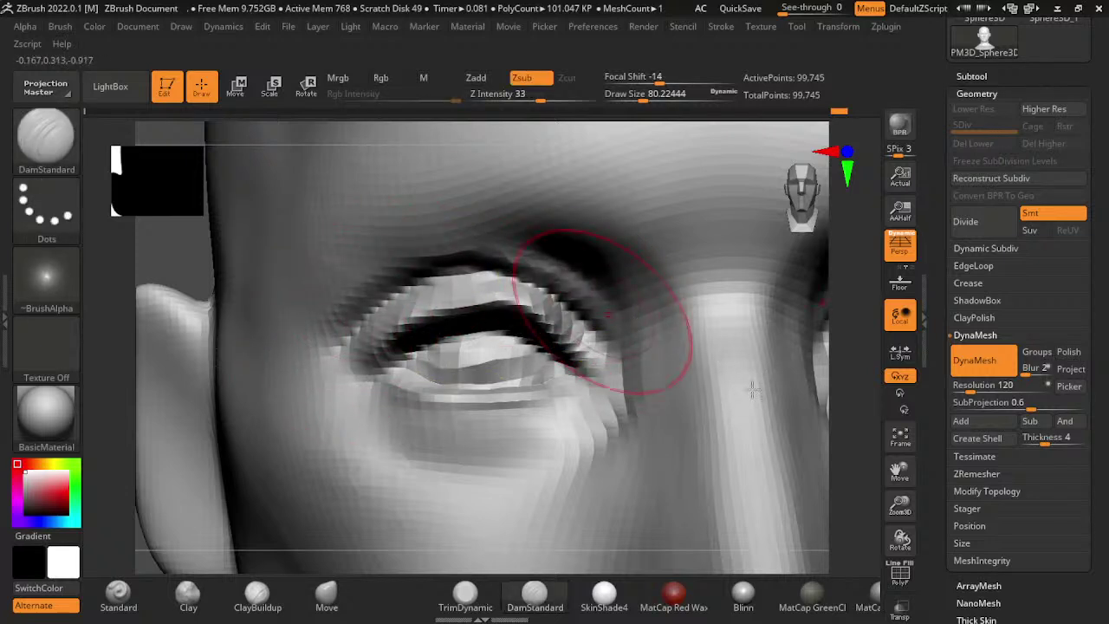
left_click_drag(602, 295, 518, 329)
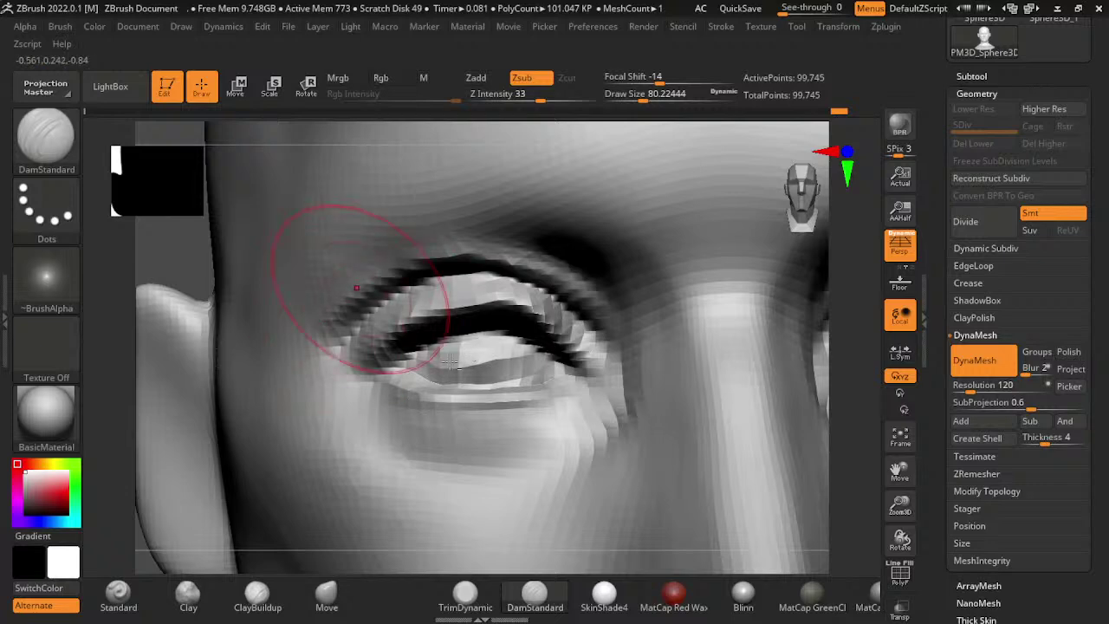
right_click_drag(451, 360, 755, 371, "ctrl")
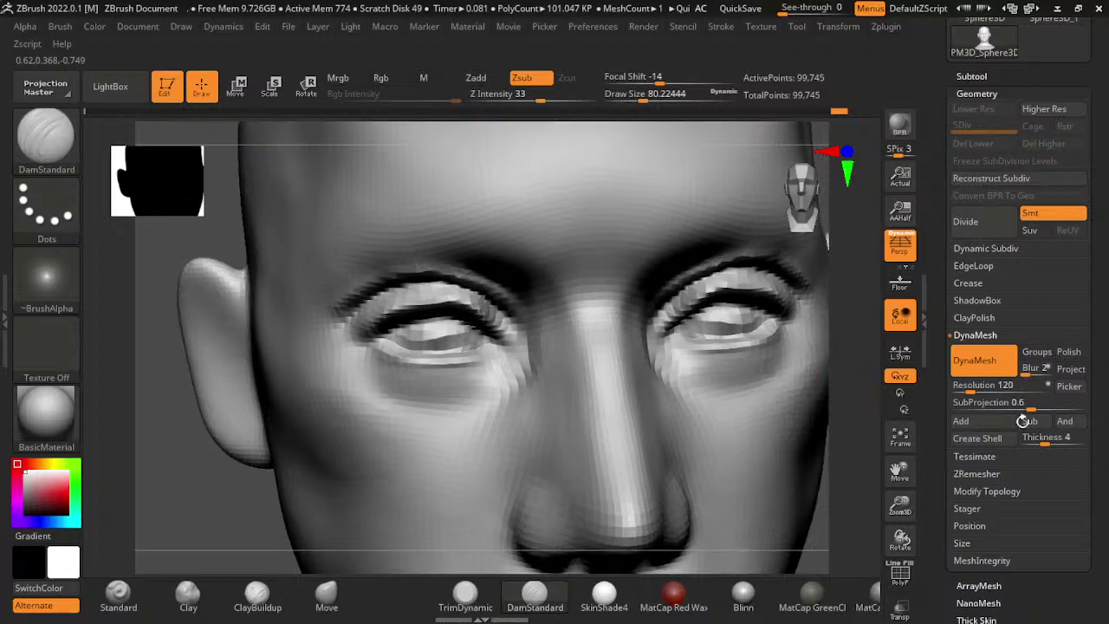
mouse_move(1080, 456)
left_mouse_down()
mouse_move(969, 517)
mouse_move(650, 277)
left_mouse_up()
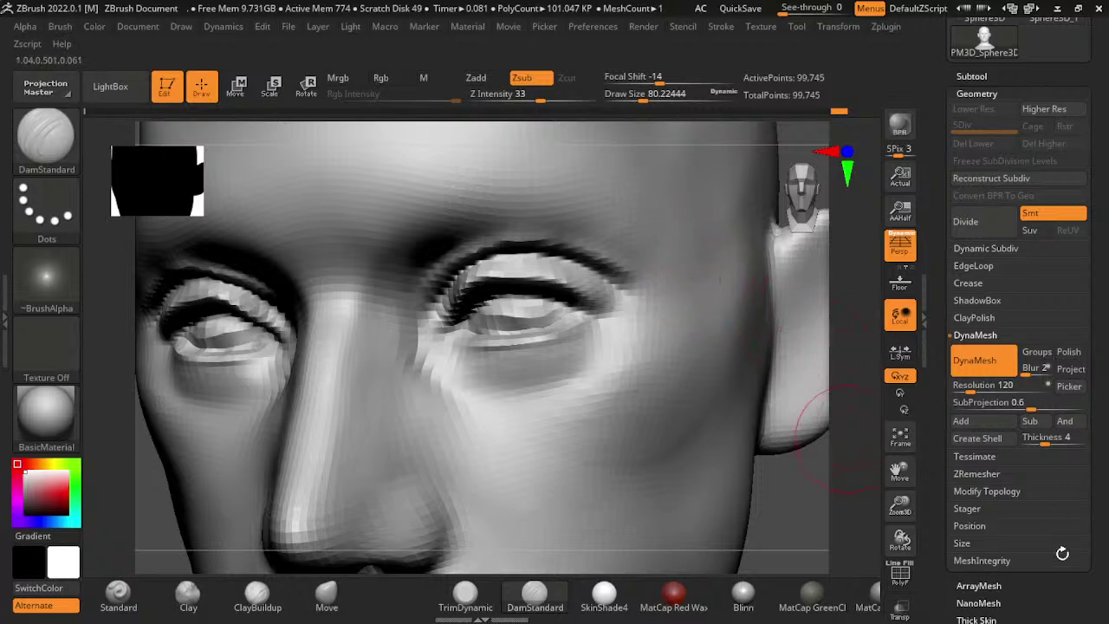
mouse_move(812, 410)
left_mouse_down()
mouse_move(1007, 507)
mouse_move(736, 418)
left_mouse_up()
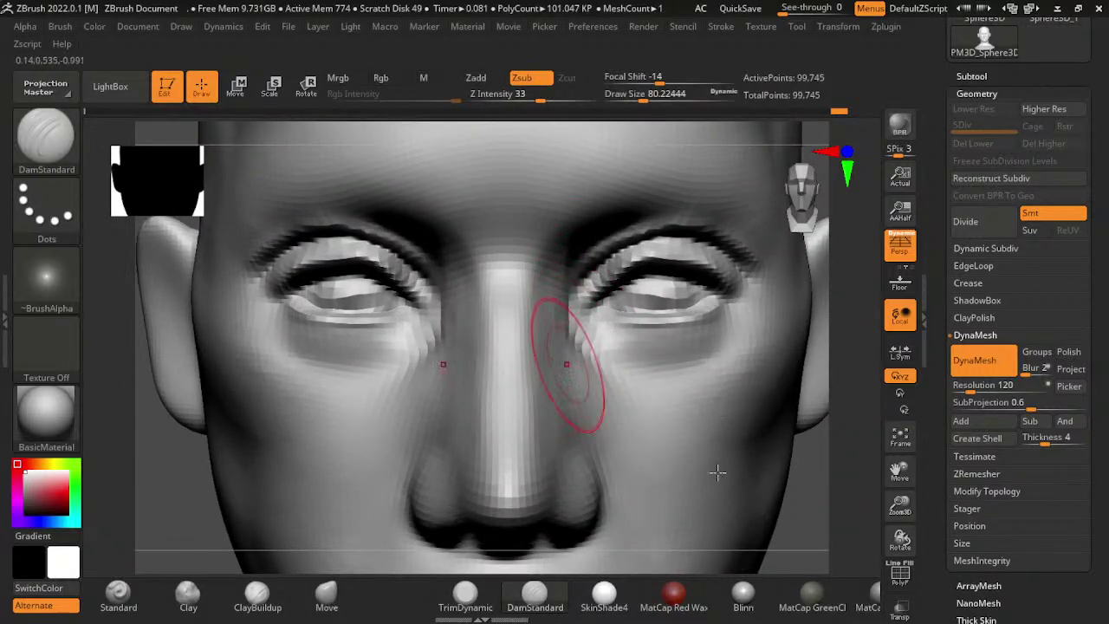
- With a smaller ClayBuildup brush, build up a crease under both eyes, then soften it
left_click(258, 594)
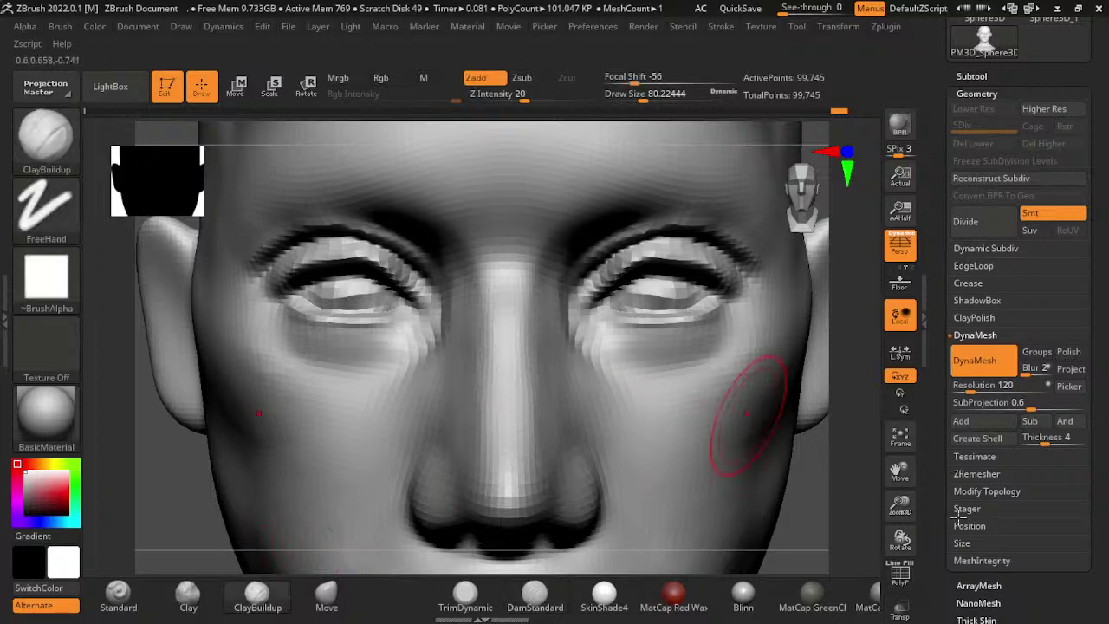
left_click_drag(173, 407, 586, 398)
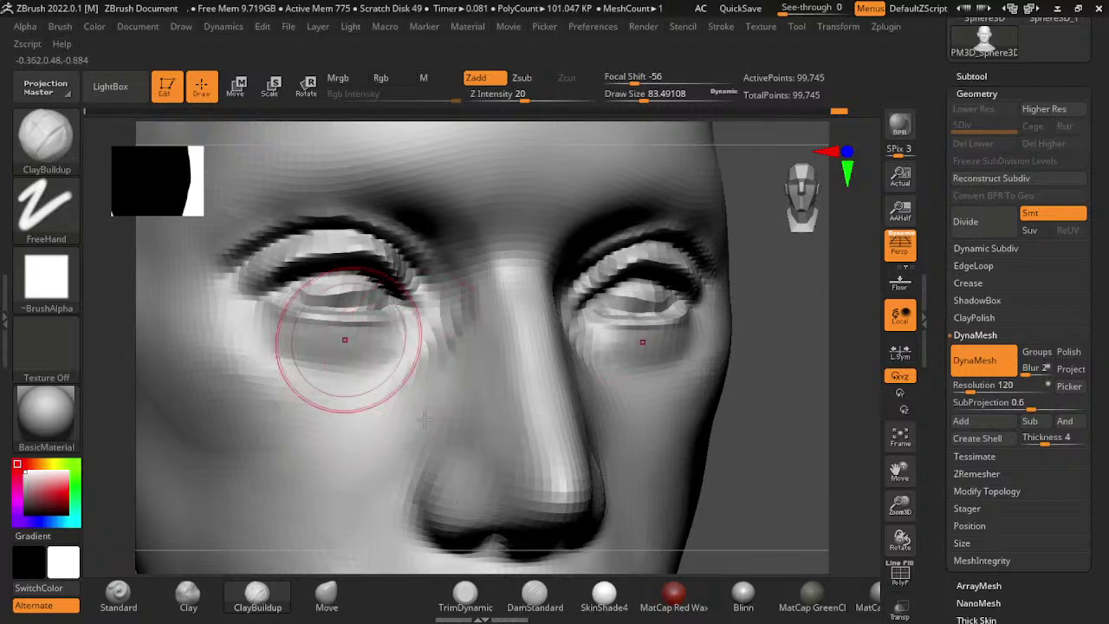
key("bracketleft")
key("bracketleft")
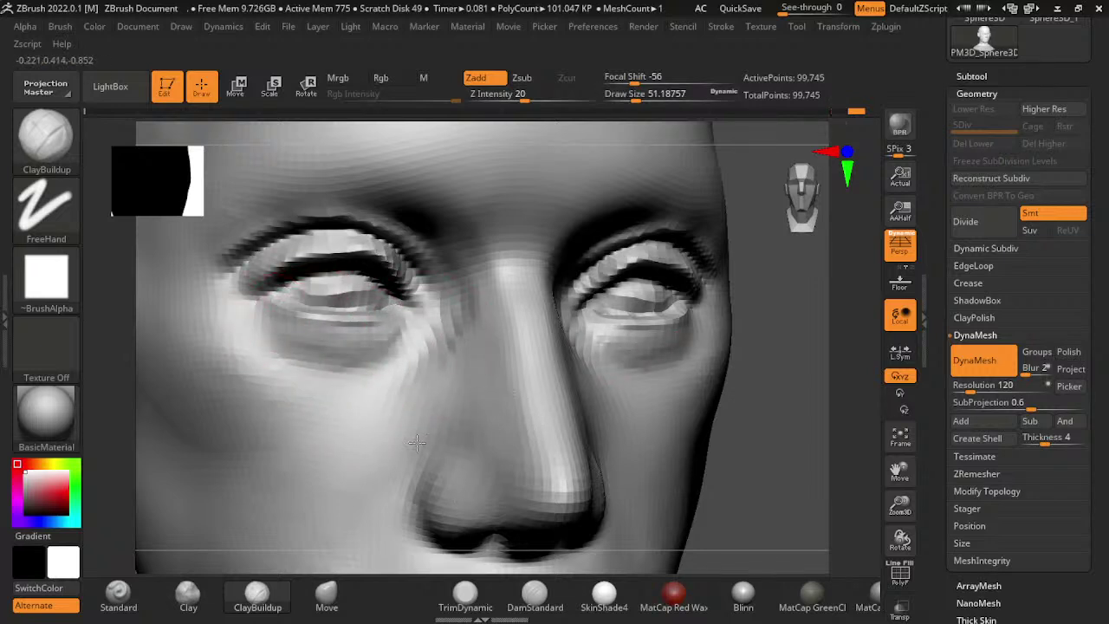
left_click_drag(286, 351, 364, 356)
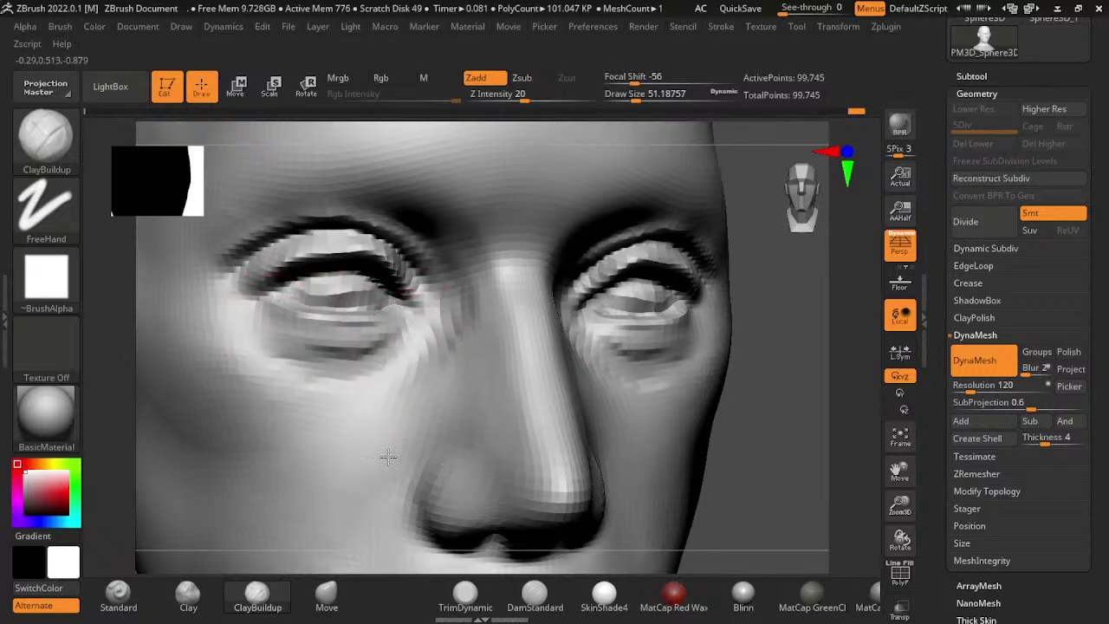
mouse_move(259, 342)
left_mouse_down()
mouse_move(356, 355)
mouse_move(309, 355)
left_mouse_up()
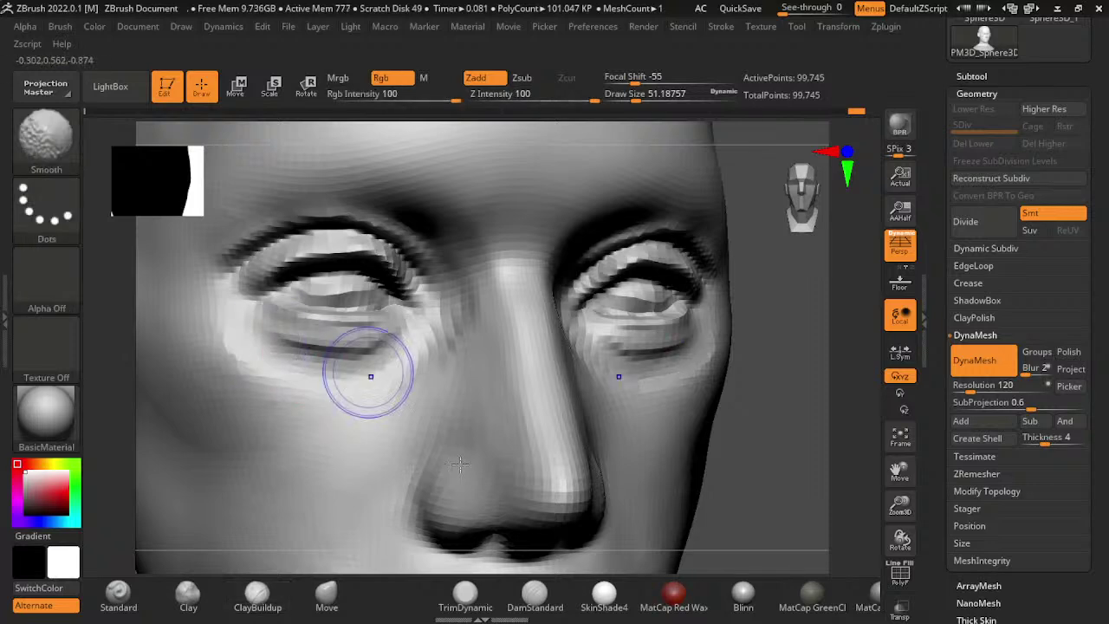
left_click_drag(371, 373, 327, 414, "shift")
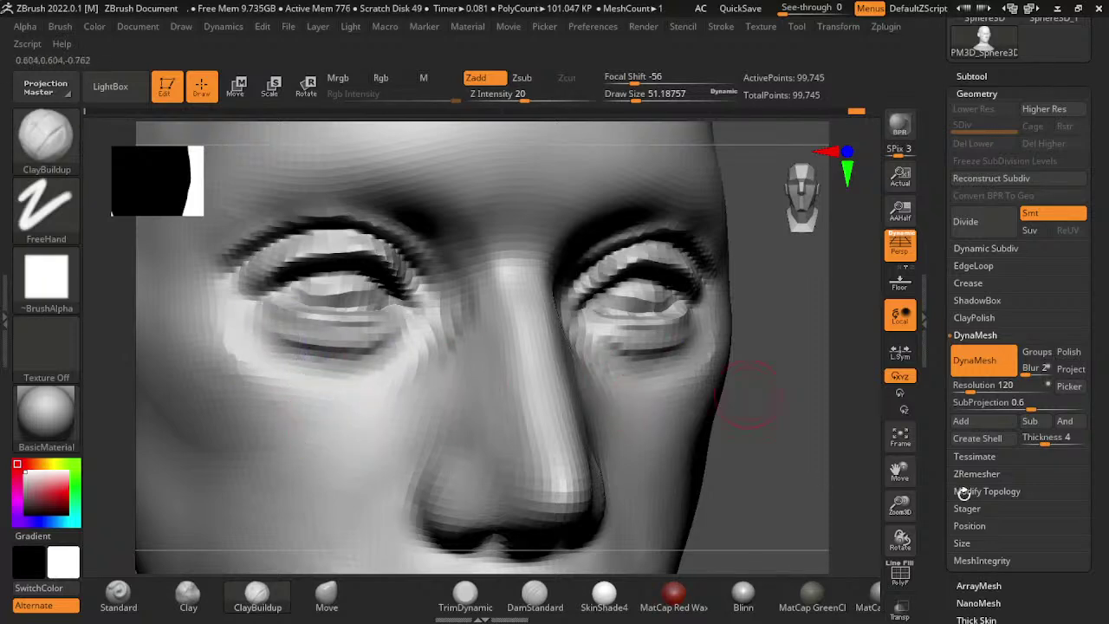
key("f")
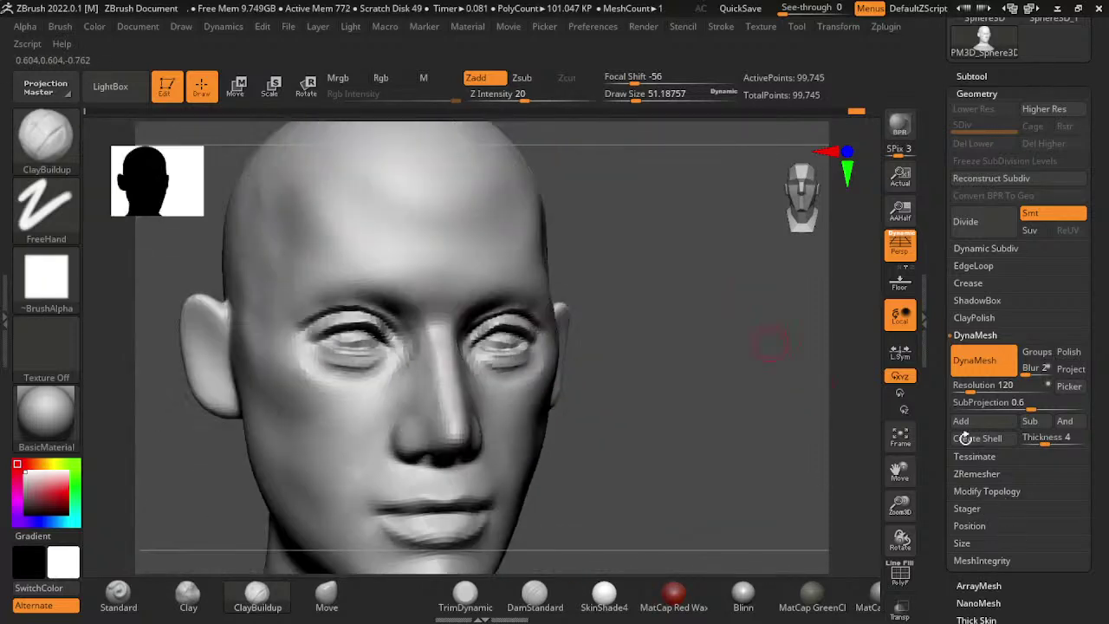
mouse_move(723, 293)
left_mouse_down("alt")
mouse_move(835, 423)
mouse_move(841, 473)
left_mouse_up("alt")
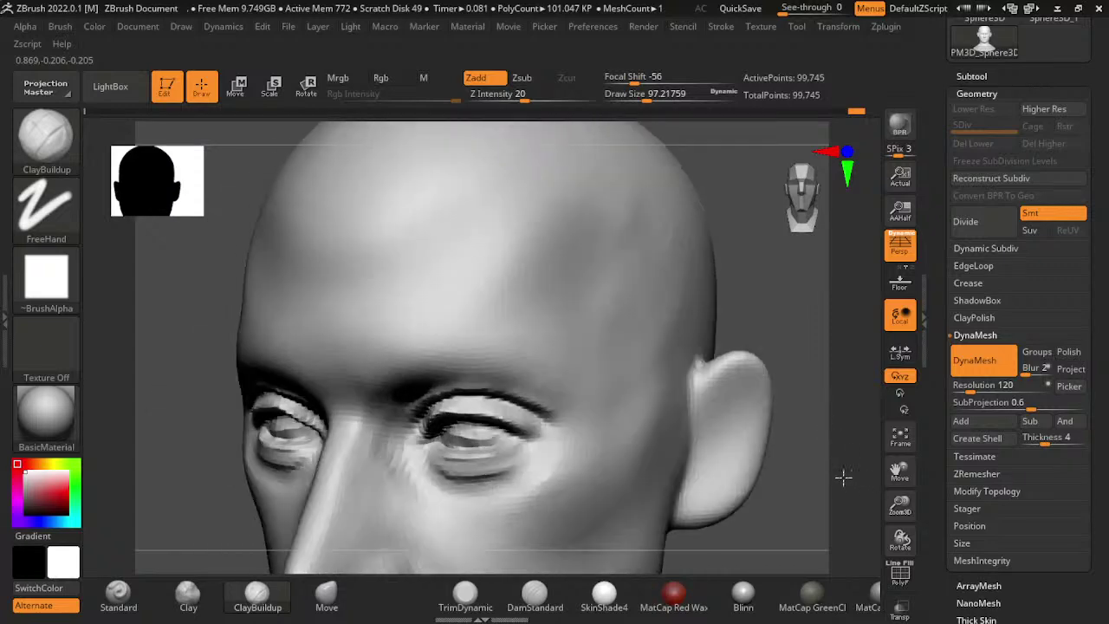
key("s")
left_click(465, 593)
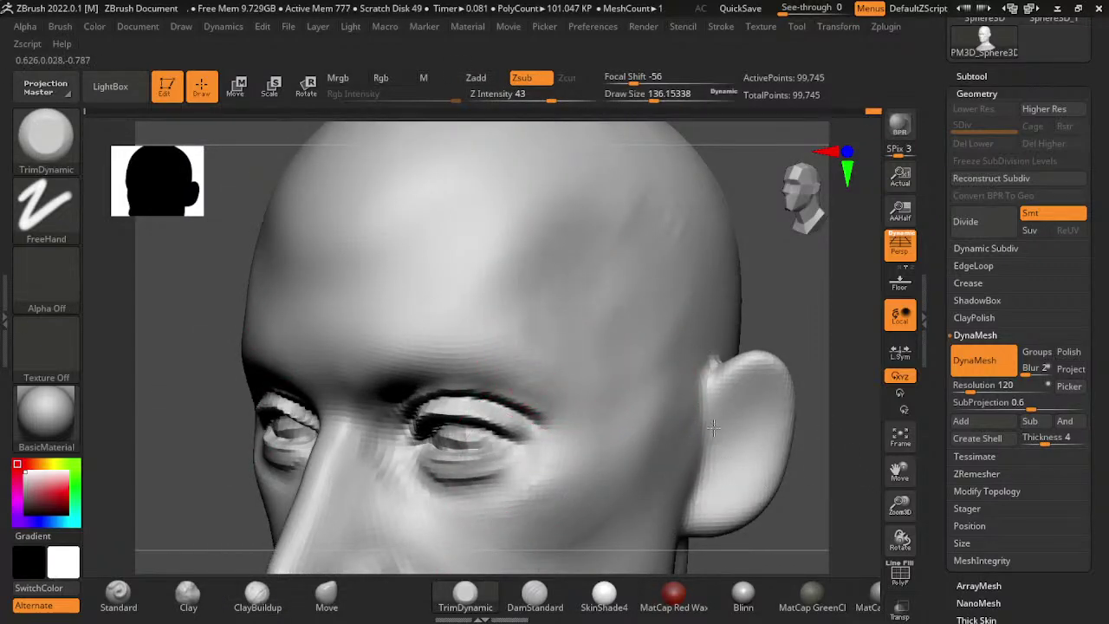
- Smooth the eyelids from a straight front view, then shrink ClayBuildup for eyelid detailing
key("s")
left_click_drag(606, 324, 649, 324)
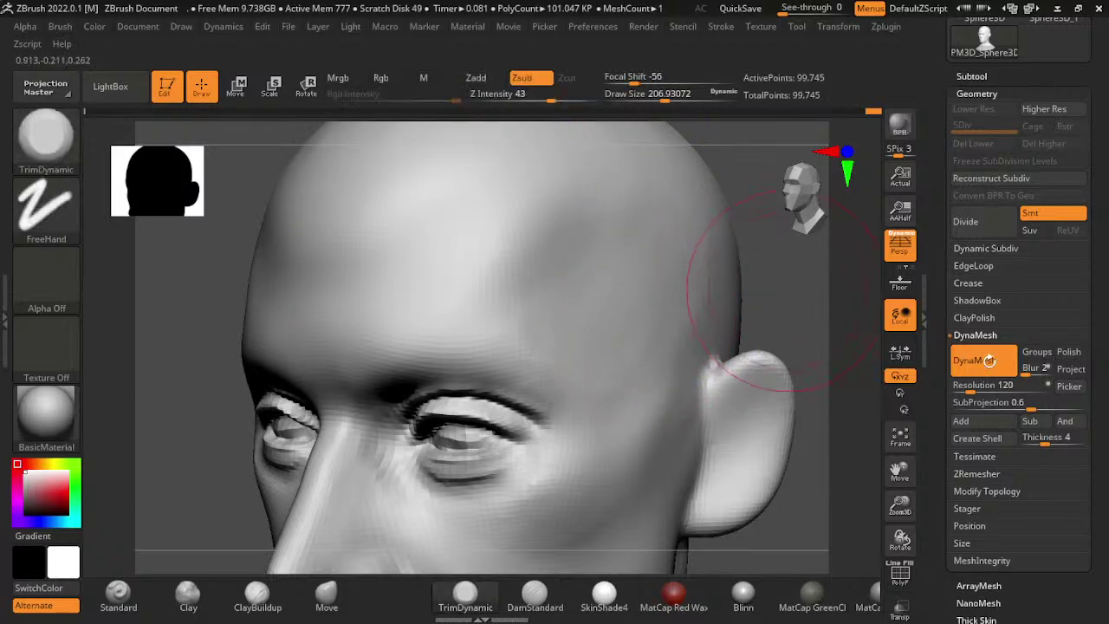
left_click_drag(832, 373, 1037, 422, "shift")
key("minus")
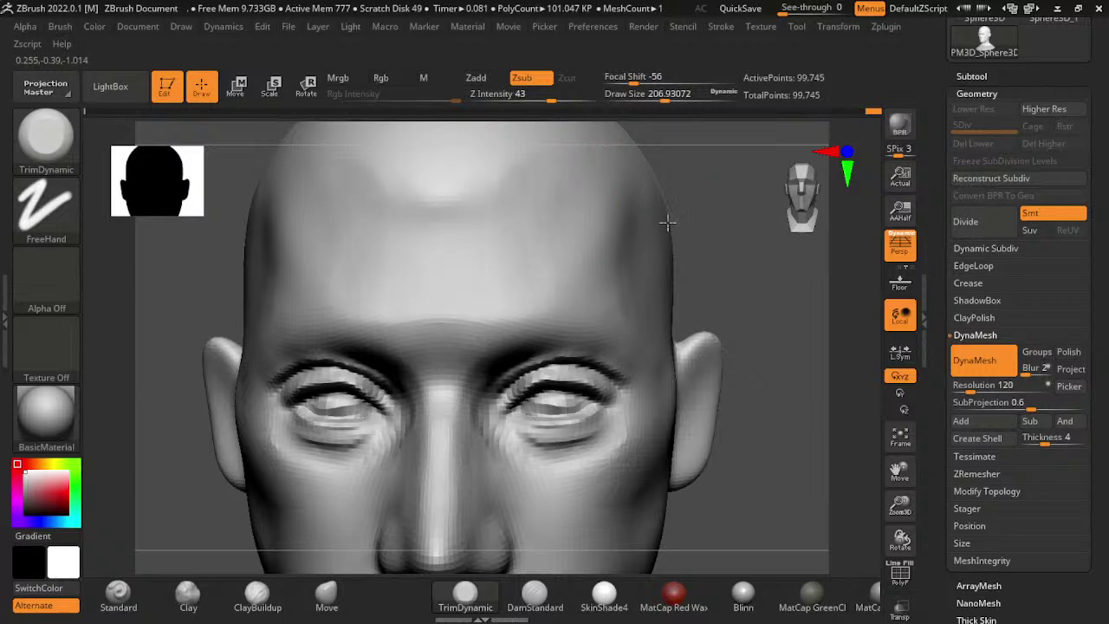
key("shift")
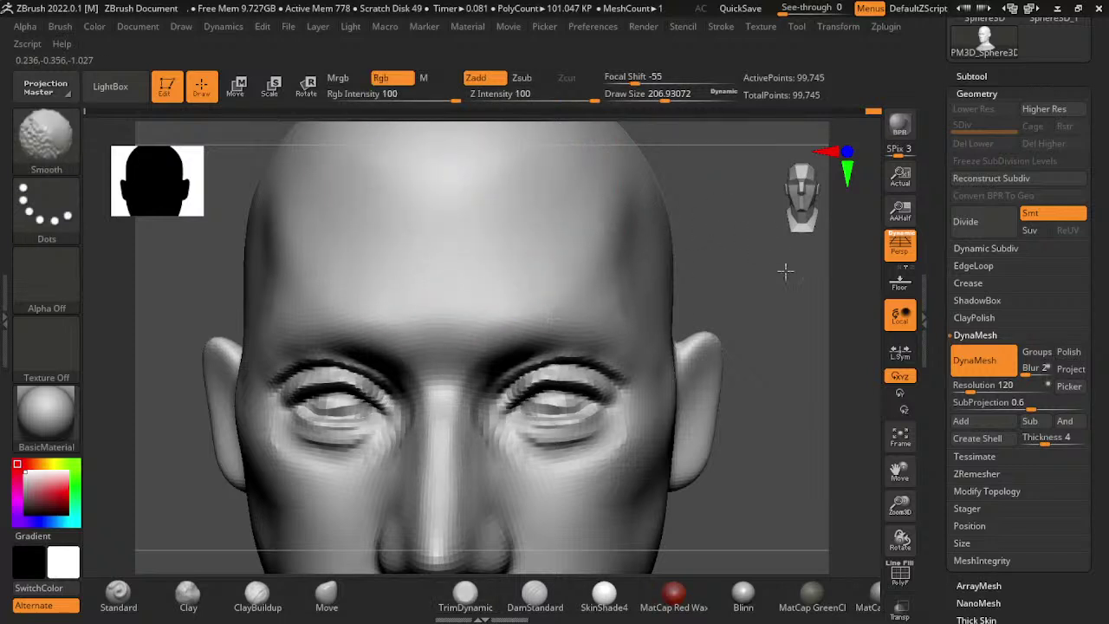
mouse_move(785, 271)
left_mouse_down("alt")
mouse_move(864, 523)
mouse_move(1016, 559)
mouse_move(754, 373)
left_mouse_up("alt")
left_click(258, 596)
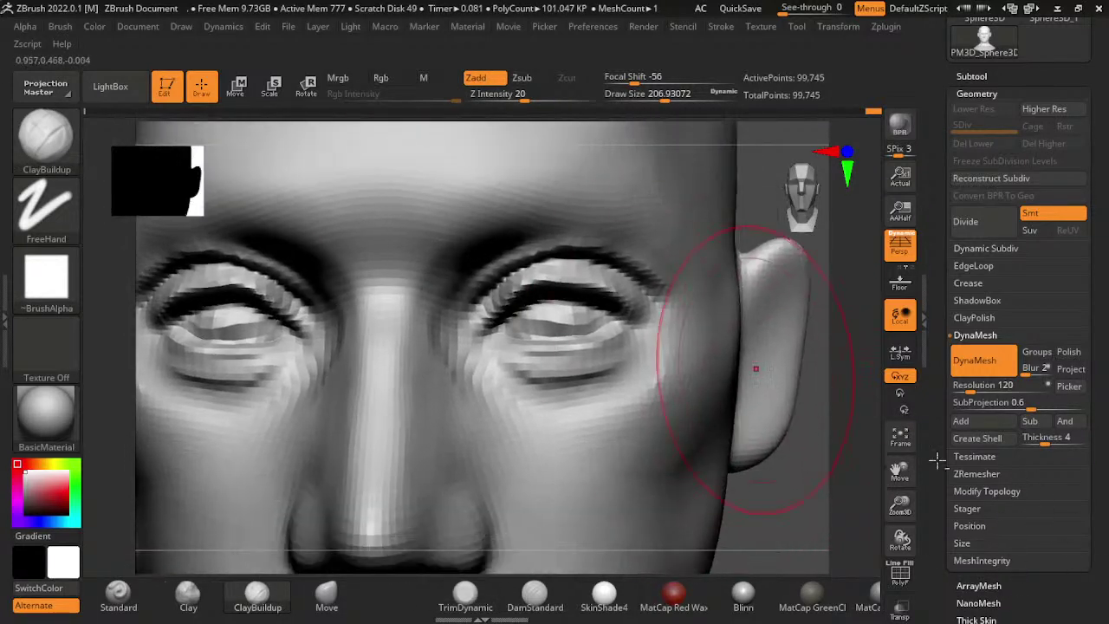
key("s")
left_click_drag(696, 400, 641, 400)
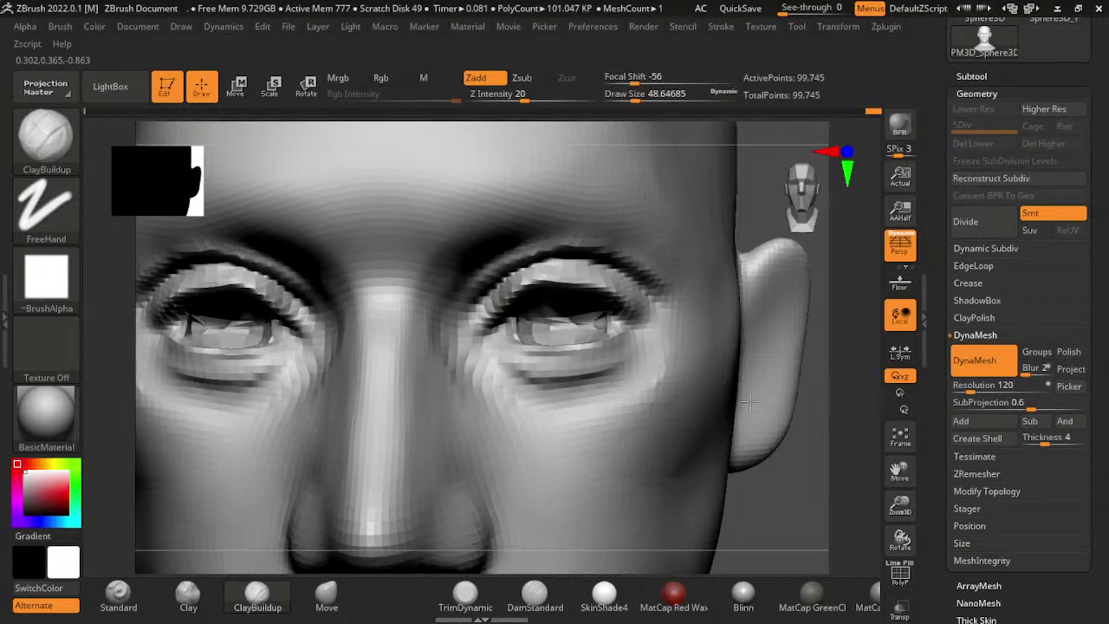
scroll(594, 334, "down", 5)
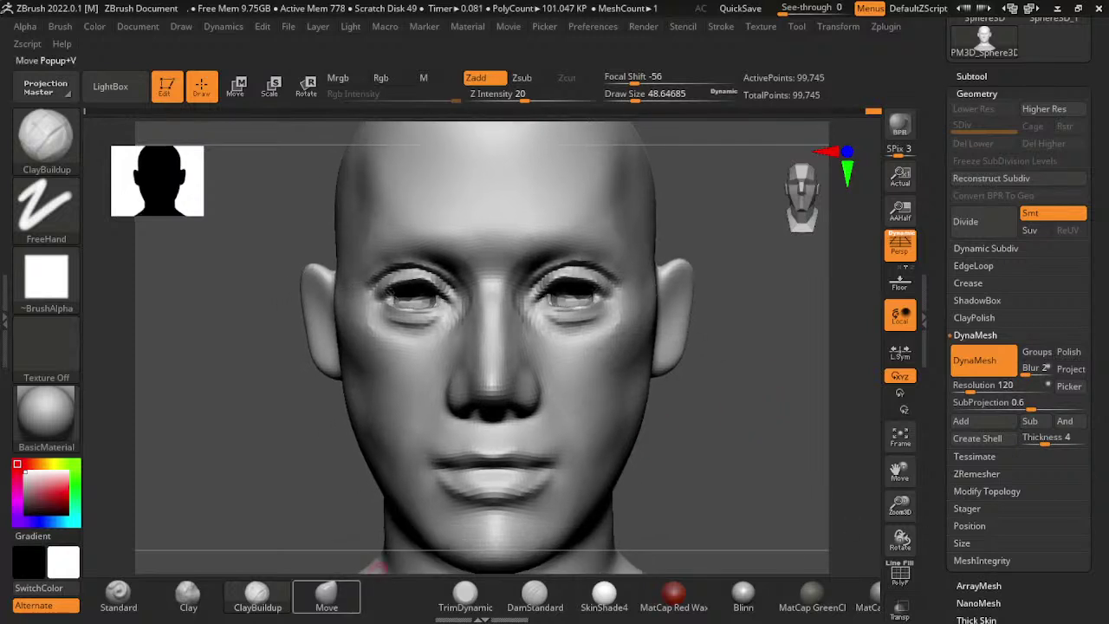
- Smooth the jaw area with the Move brush selected, viewed in three-quarter profile
left_click(326, 595)
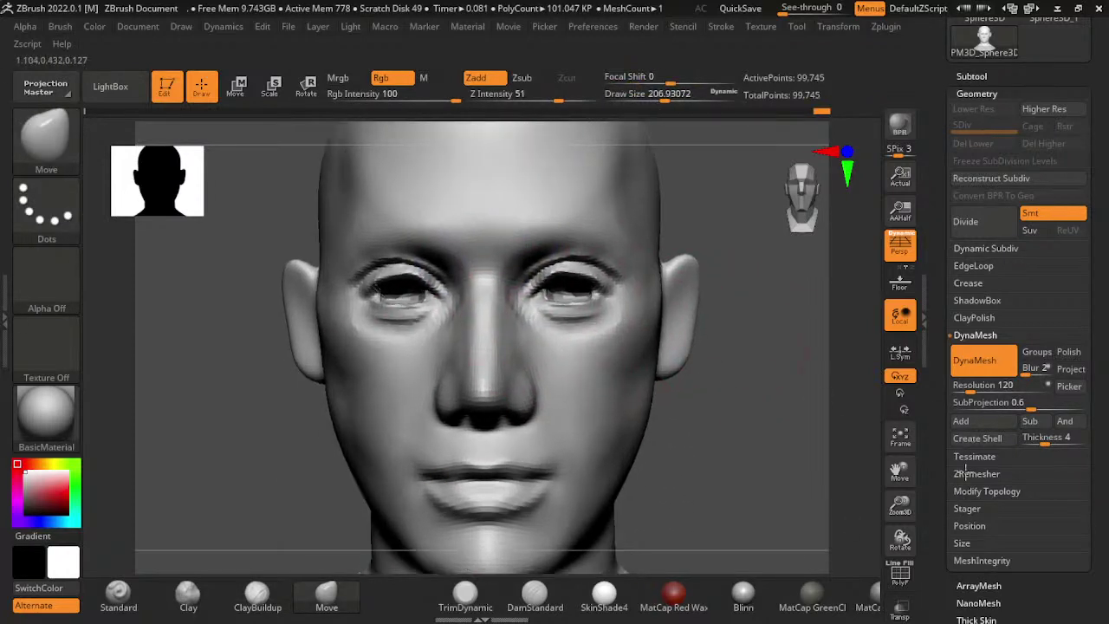
scroll(745, 409, "up", 2)
key("shift")
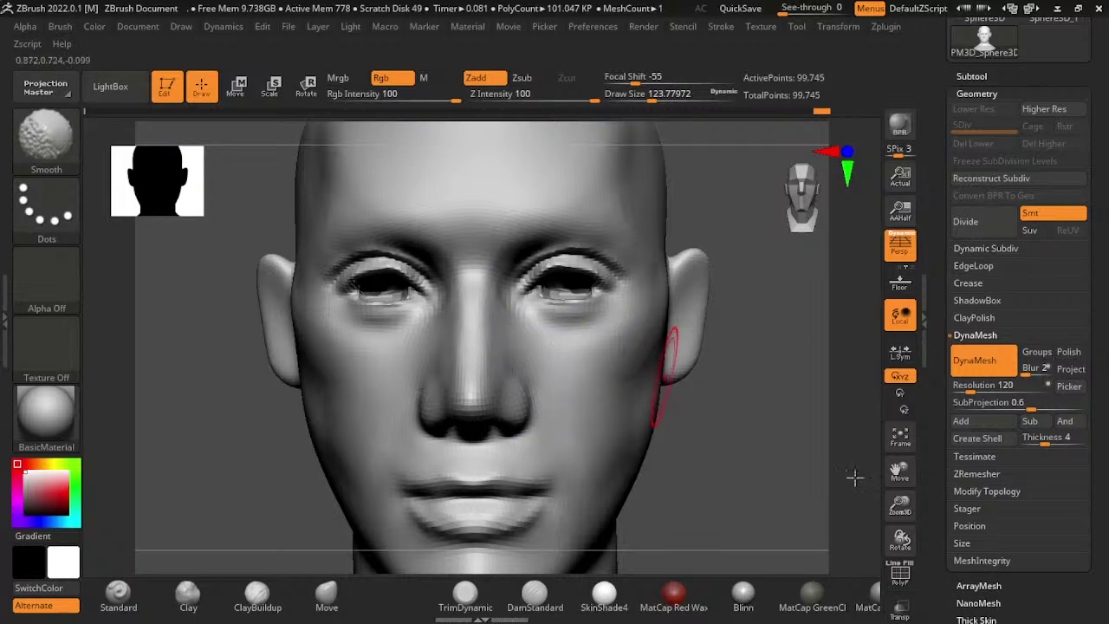
mouse_move(791, 453)
left_mouse_down()
mouse_move(893, 468)
mouse_move(866, 497)
mouse_move(866, 445)
left_mouse_up()
- With DamStandard and Lazy Mouse on, carve a crease from under the ear along the jaw, then smooth it
left_click(535, 596)
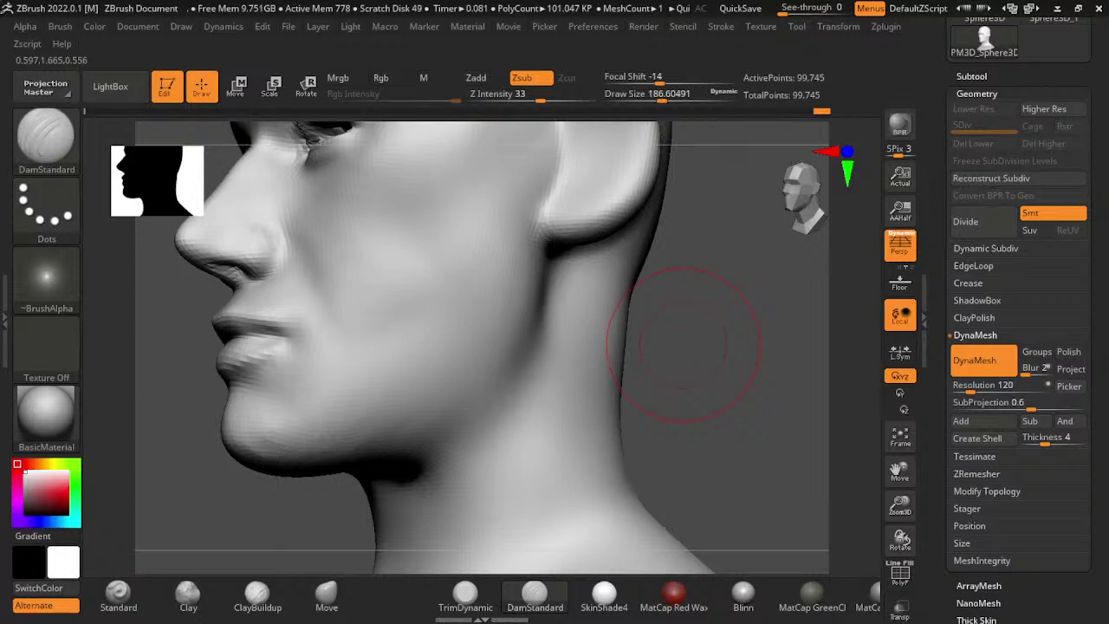
left_click_drag(719, 364, 673, 297)
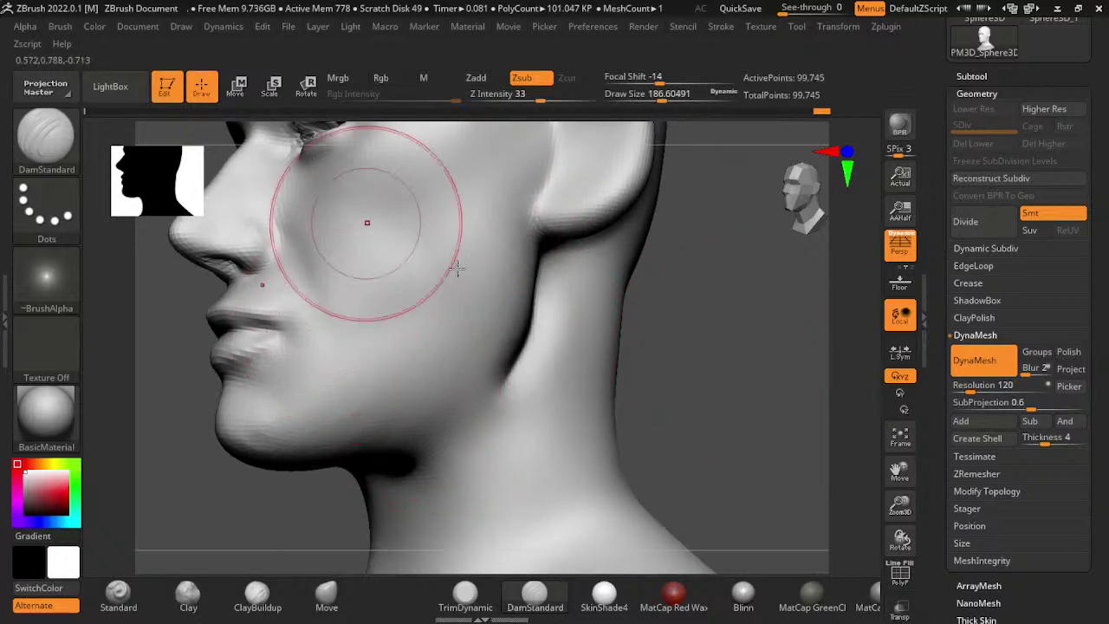
left_click(721, 26)
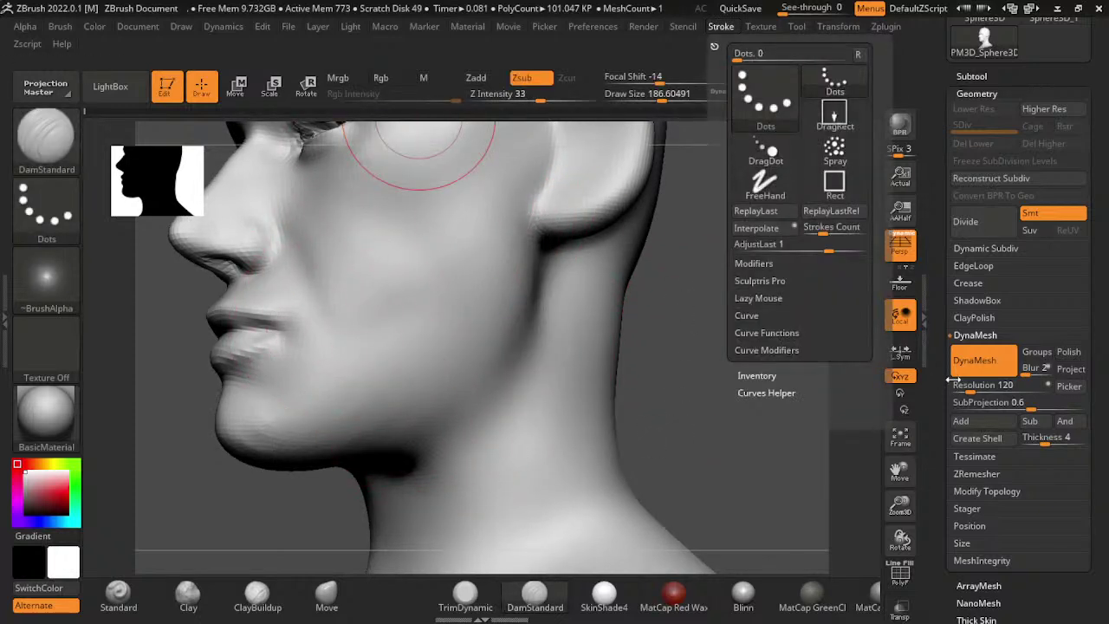
key("l")
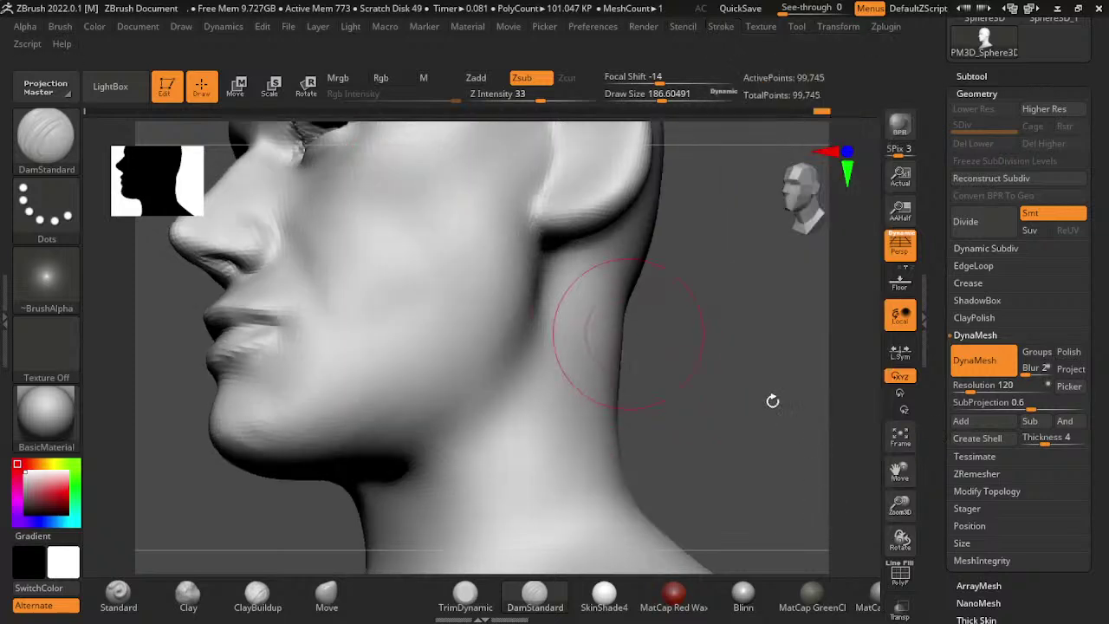
left_click_drag(679, 329, 660, 426)
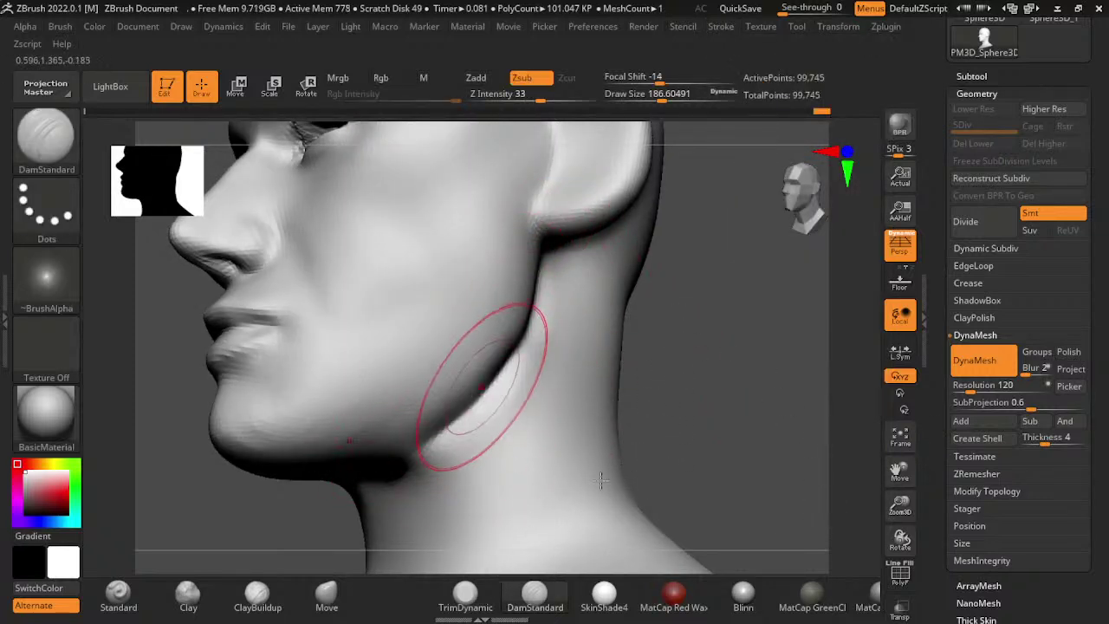
left_click_drag(668, 384, 629, 501, "shift")
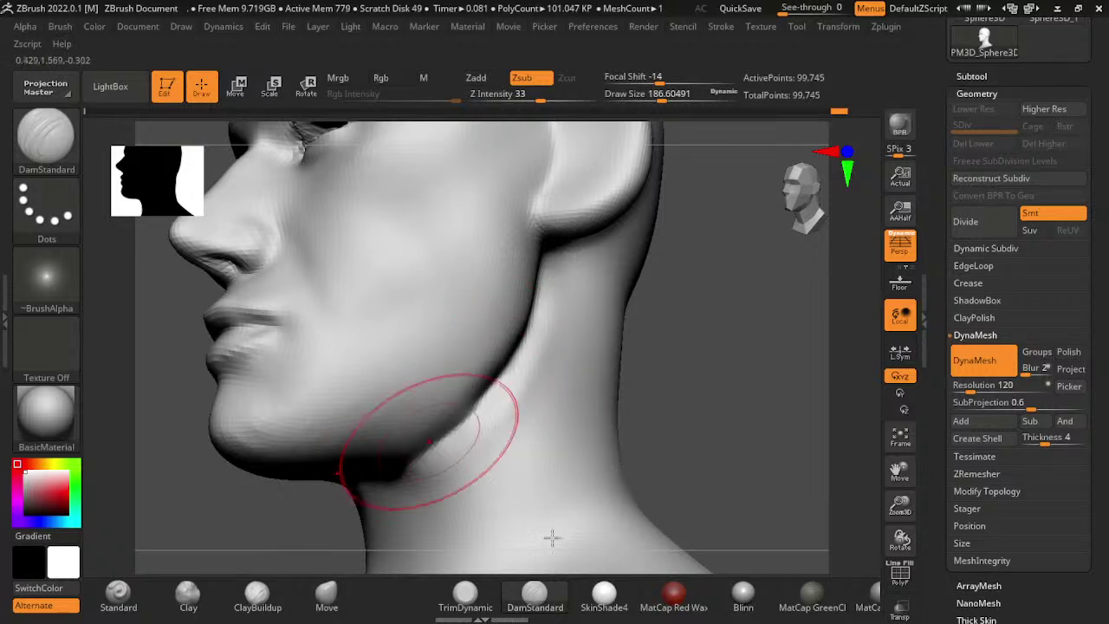
key("shift")
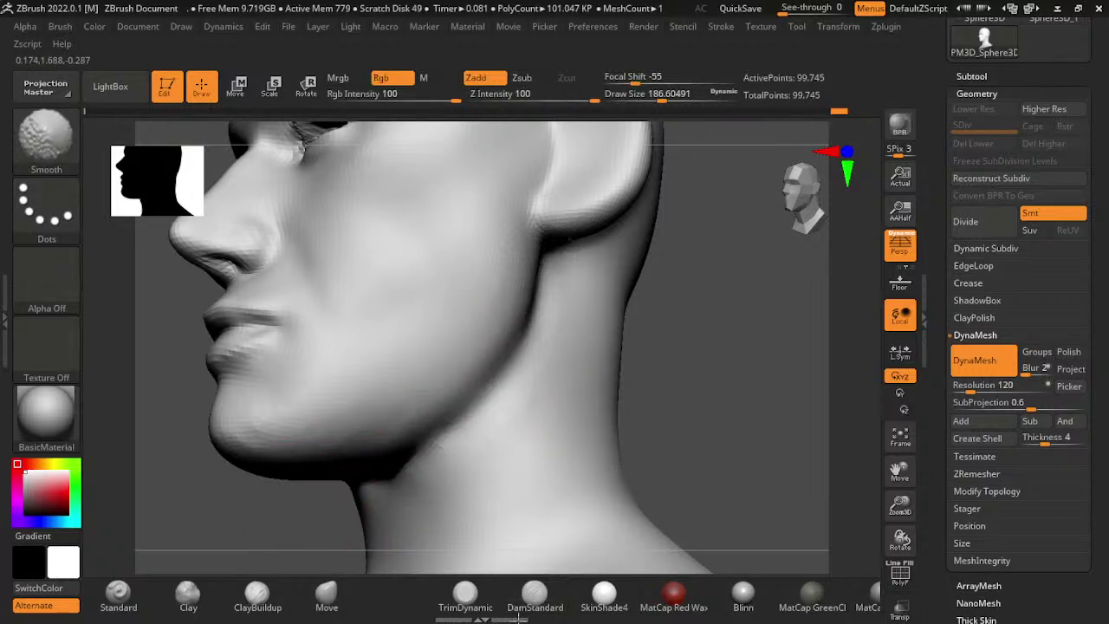
- Reshape and smooth the side of the neck with the Move brush
left_click_drag(905, 507, 905, 490)
left_click(326, 597)
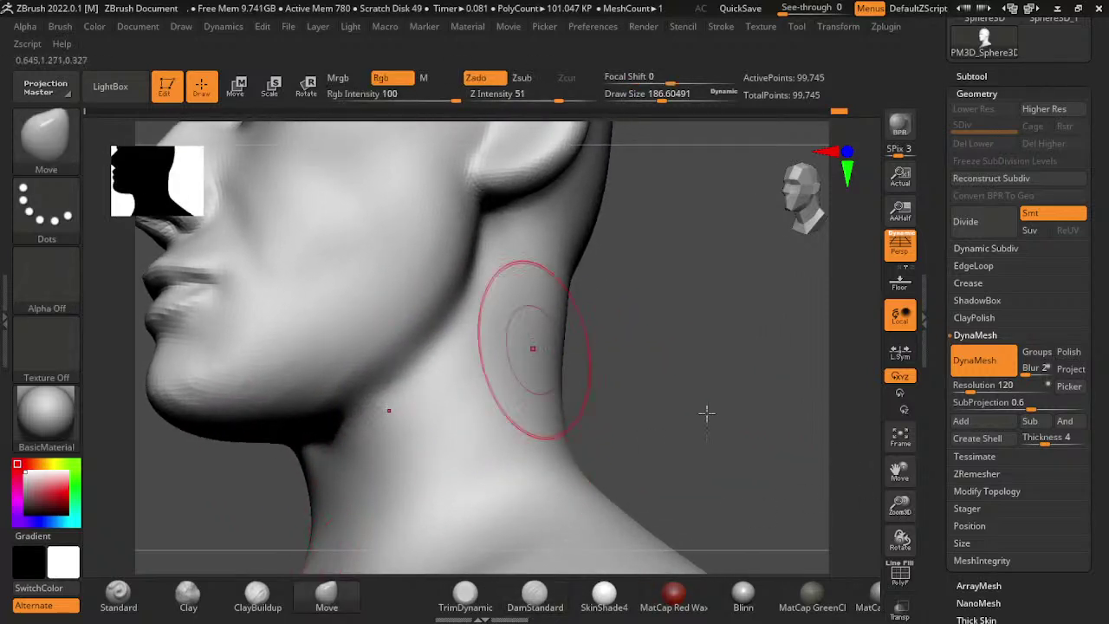
left_click_drag(705, 413, 614, 408)
key("shift")
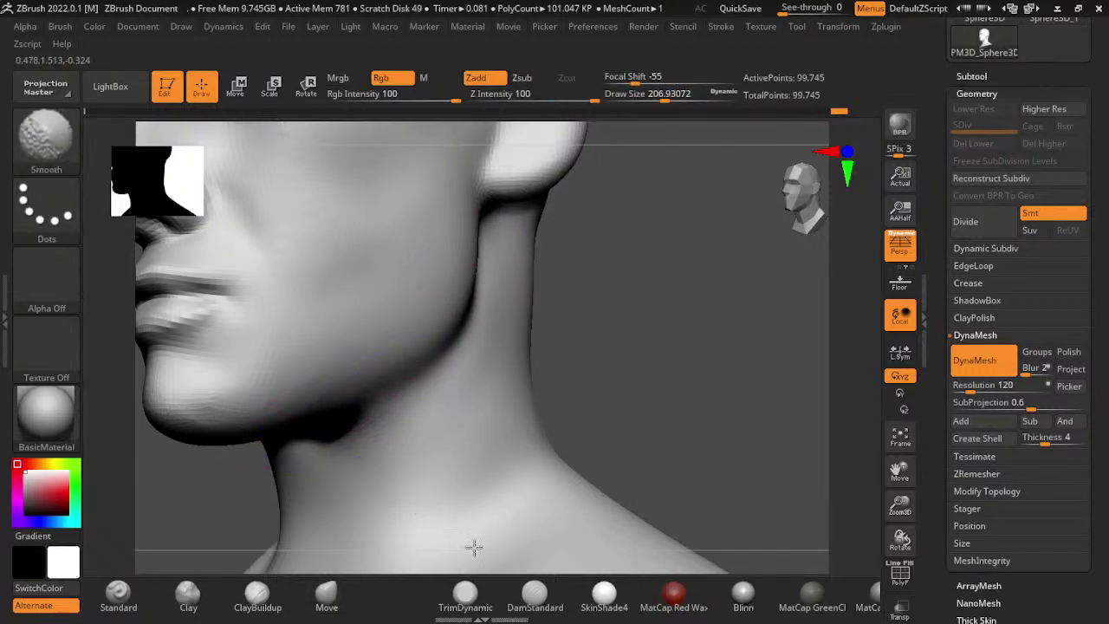
- Add vertical ClayBuildup strokes down the front of the neck
left_click_drag(786, 470, 786, 383, "alt")
left_click(257, 593)
left_click_drag(395, 359, 395, 442)
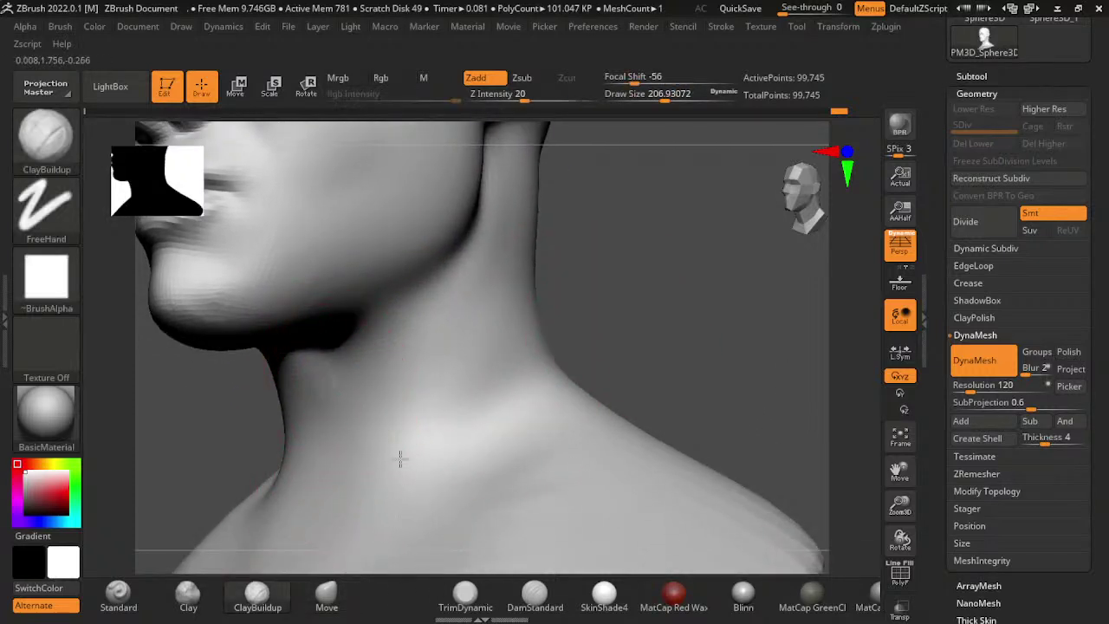
left_click_drag(479, 331, 479, 444)
left_click_drag(727, 312, 875, 368)
mouse_move(363, 316)
left_mouse_down()
mouse_move(386, 364)
mouse_move(394, 441)
left_mouse_up()
mouse_move(442, 320)
left_mouse_down()
mouse_move(456, 435)
mouse_move(490, 442)
left_mouse_up()
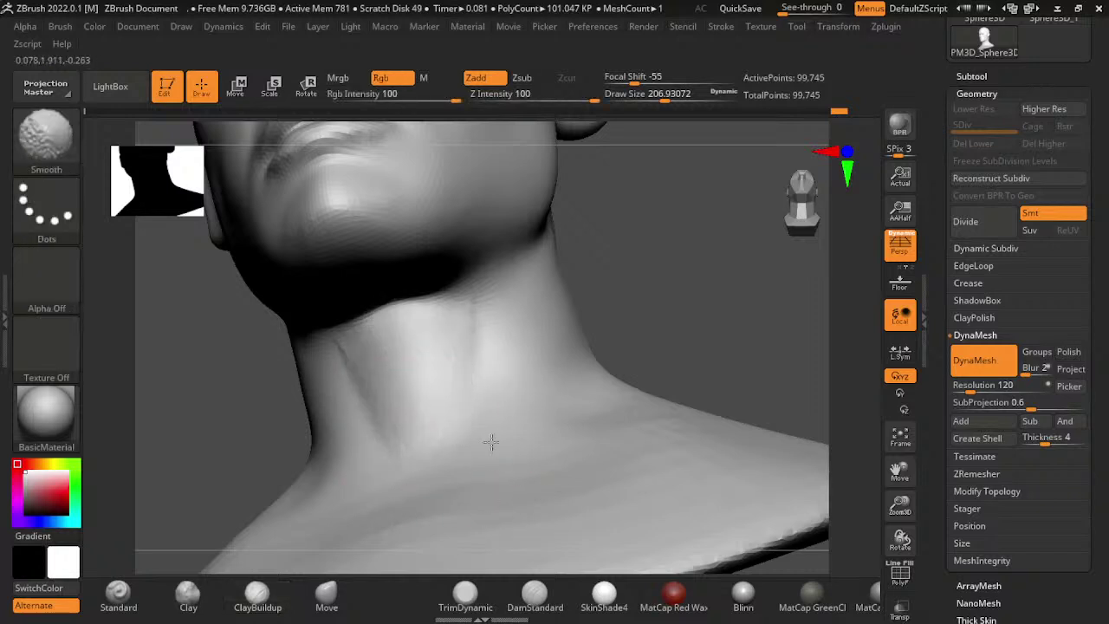
- Smooth both shoulder areas of the bust, ending with the Move brush active
right_click_drag(650, 495, 659, 574)
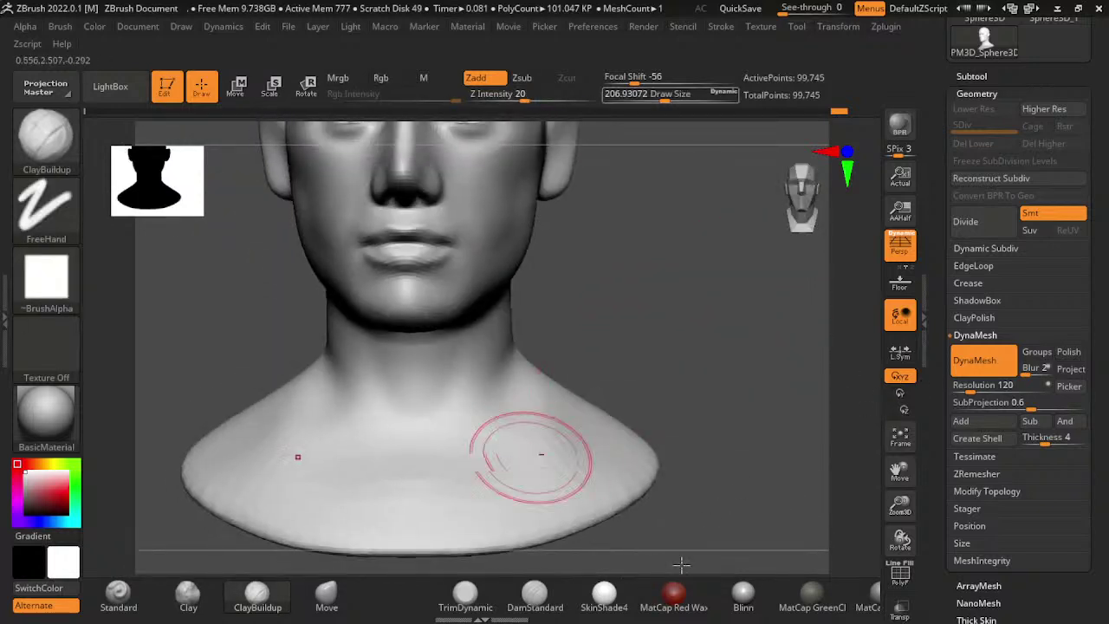
left_click_drag(658, 573, 561, 493, "shift")
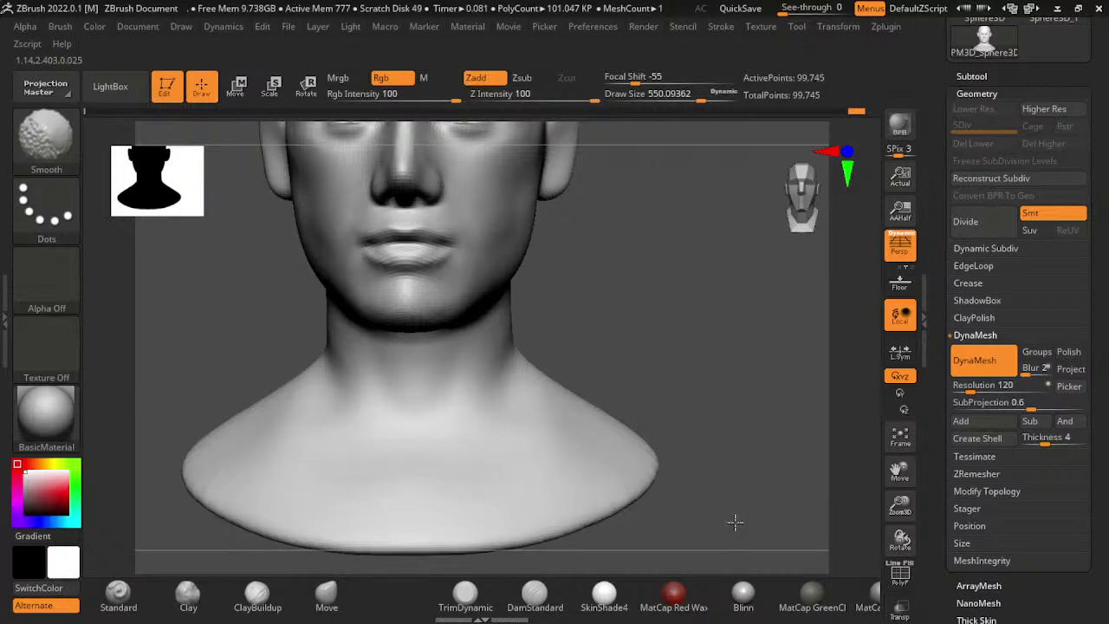
key("b")
key("m")
key("v")
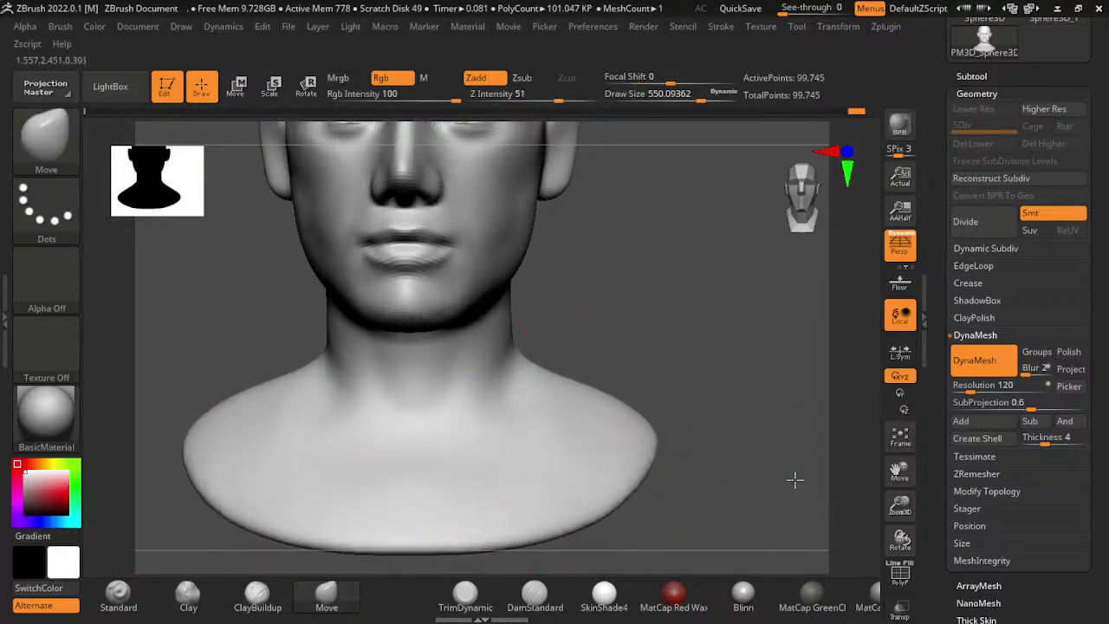
key("shift")
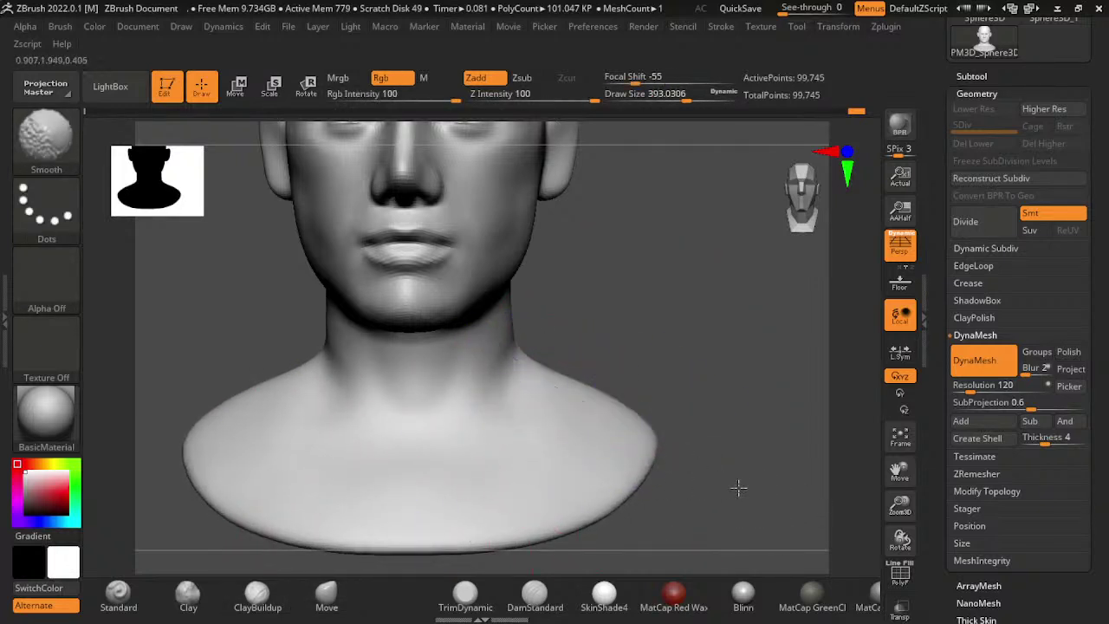
left_click_drag(784, 512, 733, 495, "shift")
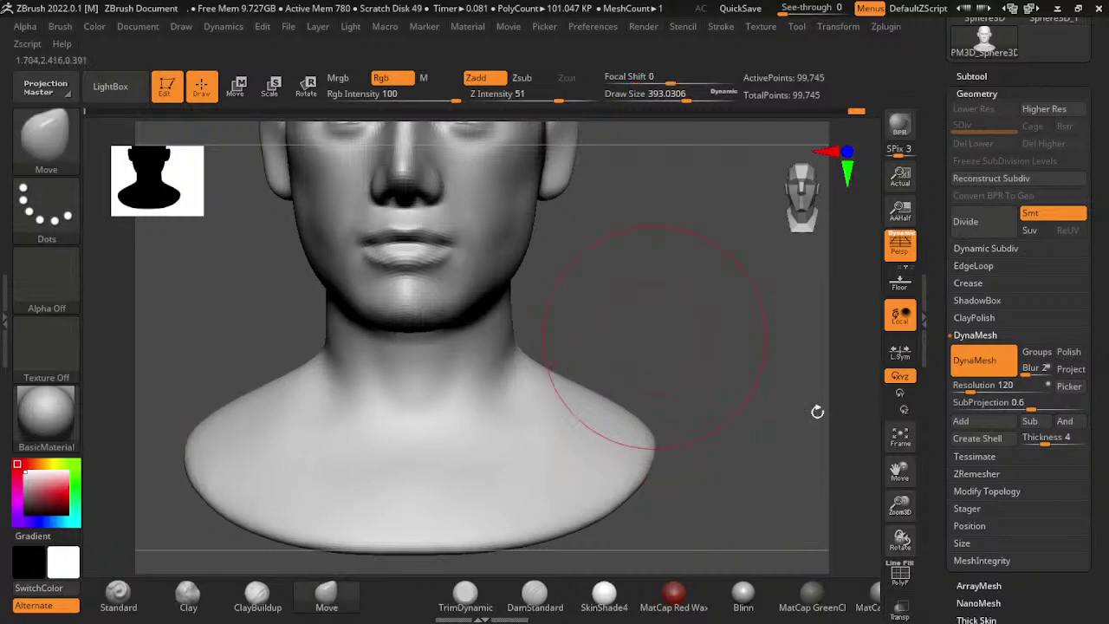
- Inspect the face from front, three-quarter and top angles, and shrink the Move brush to about 191.6
key("f")
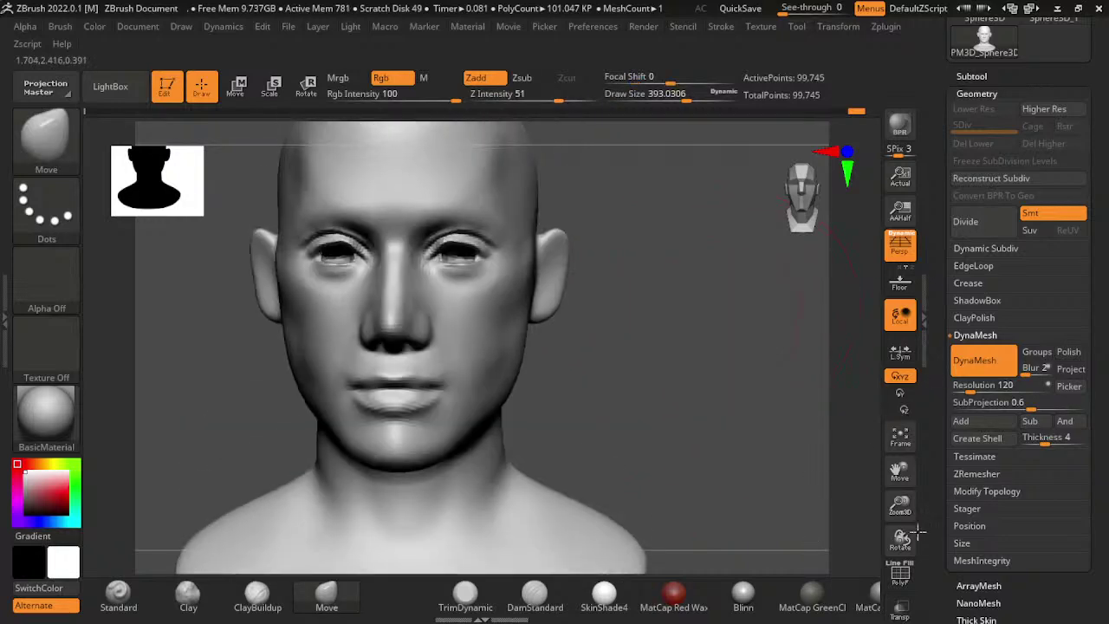
left_click_drag(901, 501, 856, 458)
left_click_drag(900, 501, 918, 520)
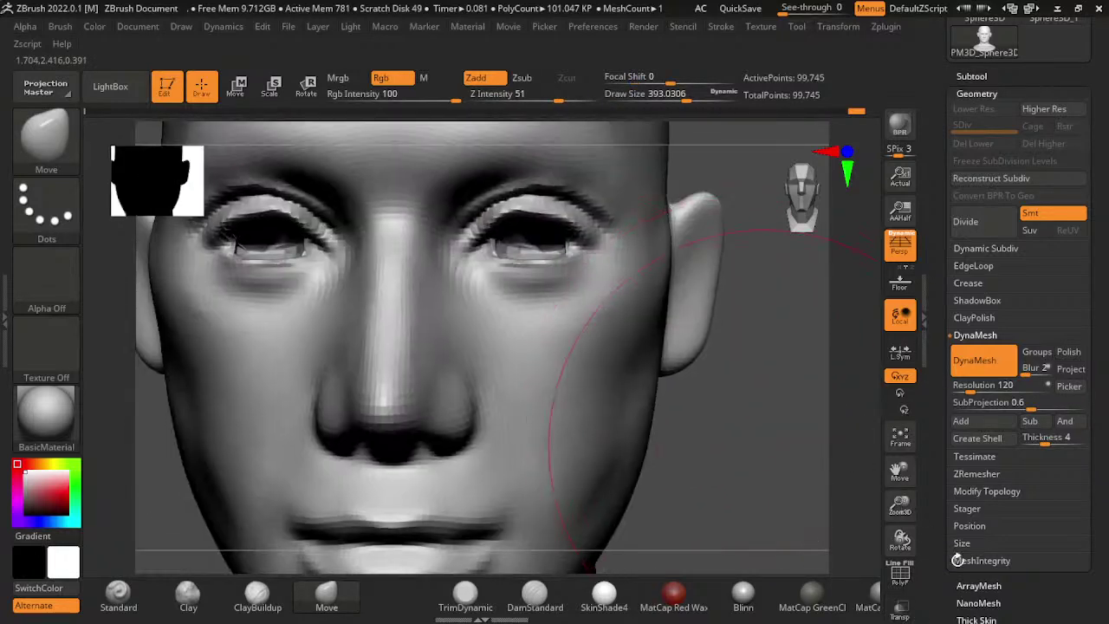
mouse_move(900, 470)
left_mouse_down()
mouse_move(1037, 575)
mouse_move(1036, 520)
left_mouse_up()
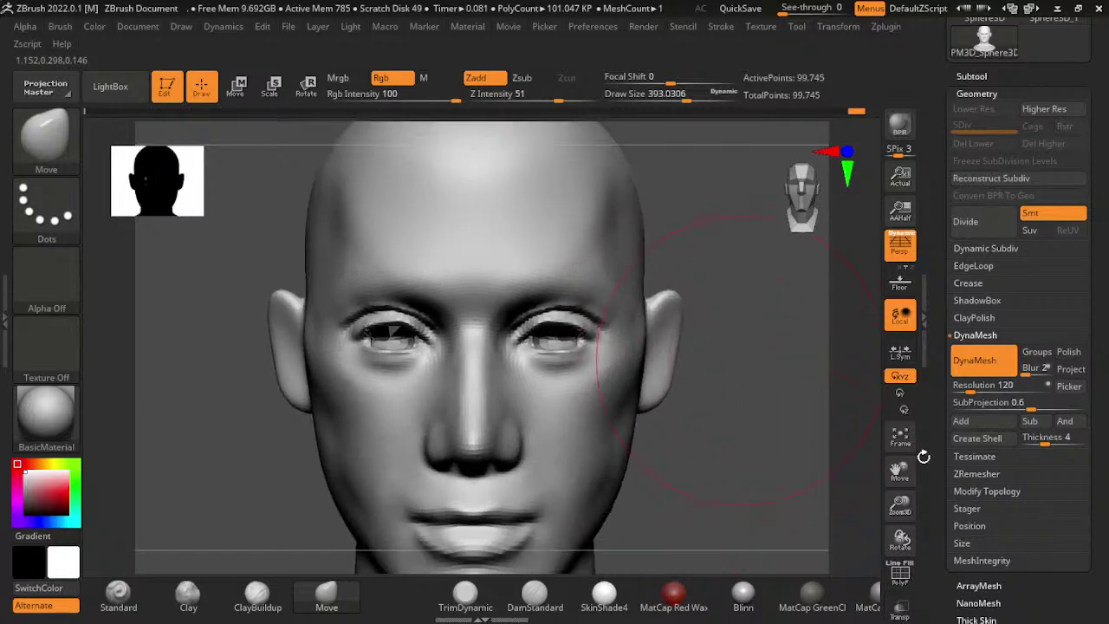
left_click_drag(832, 520, 758, 522)
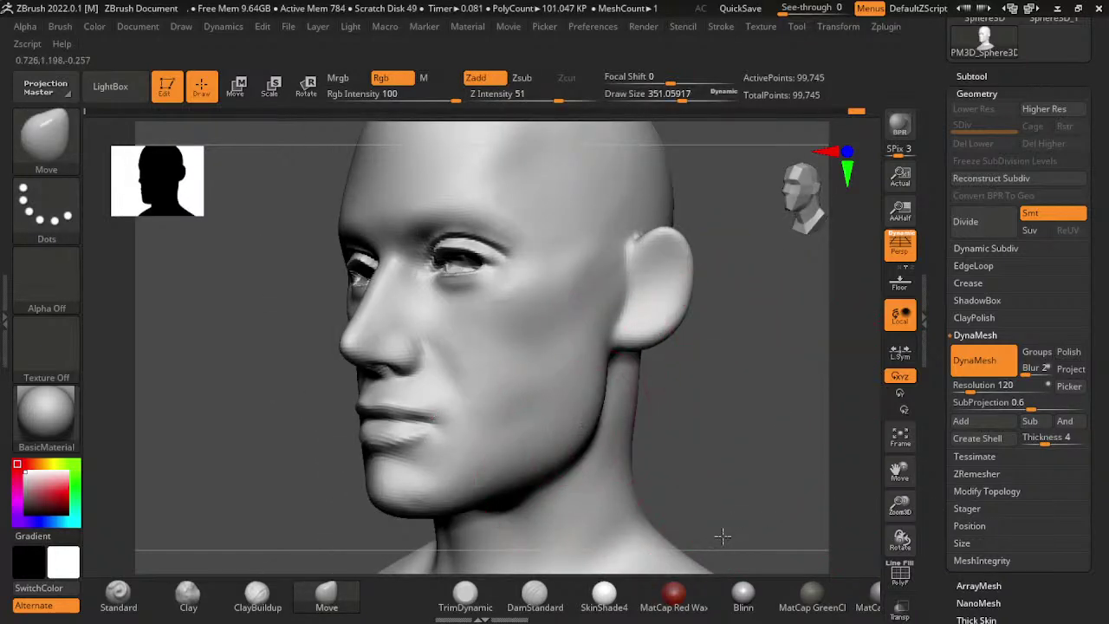
mouse_move(760, 513)
left_mouse_down()
mouse_move(786, 499)
mouse_move(804, 510)
left_mouse_up()
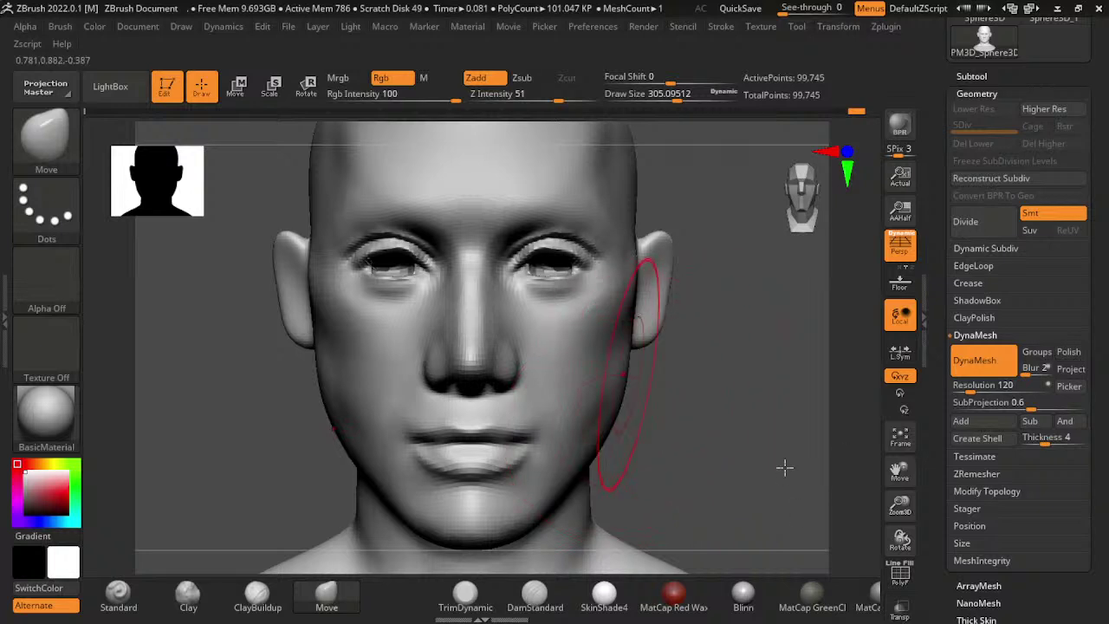
key("bracketleft")
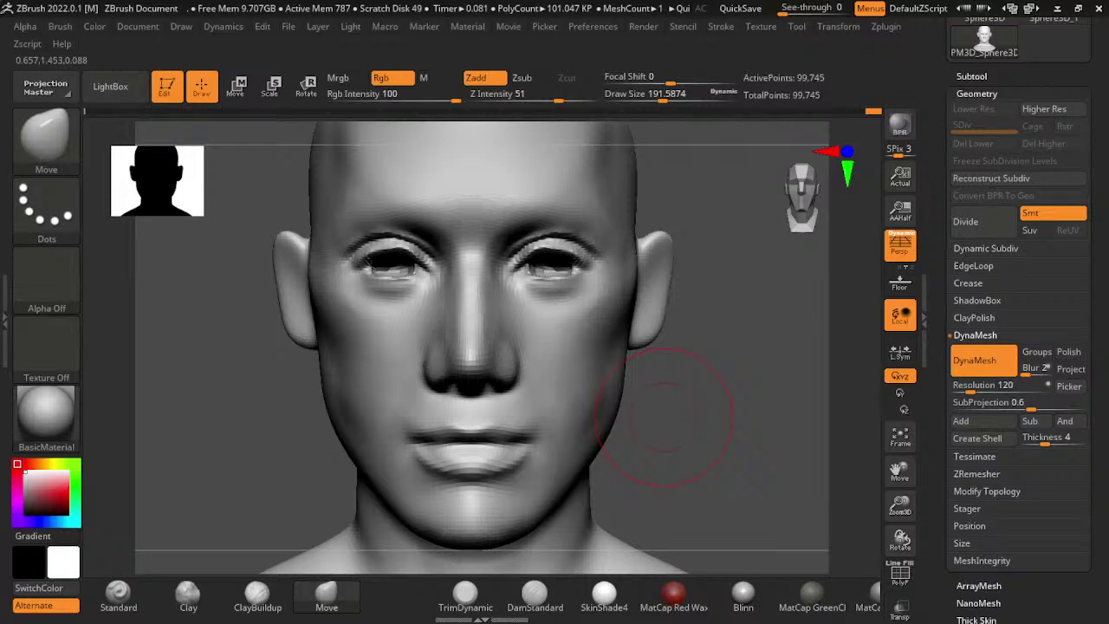
left_click_drag(853, 407, 511, 325)
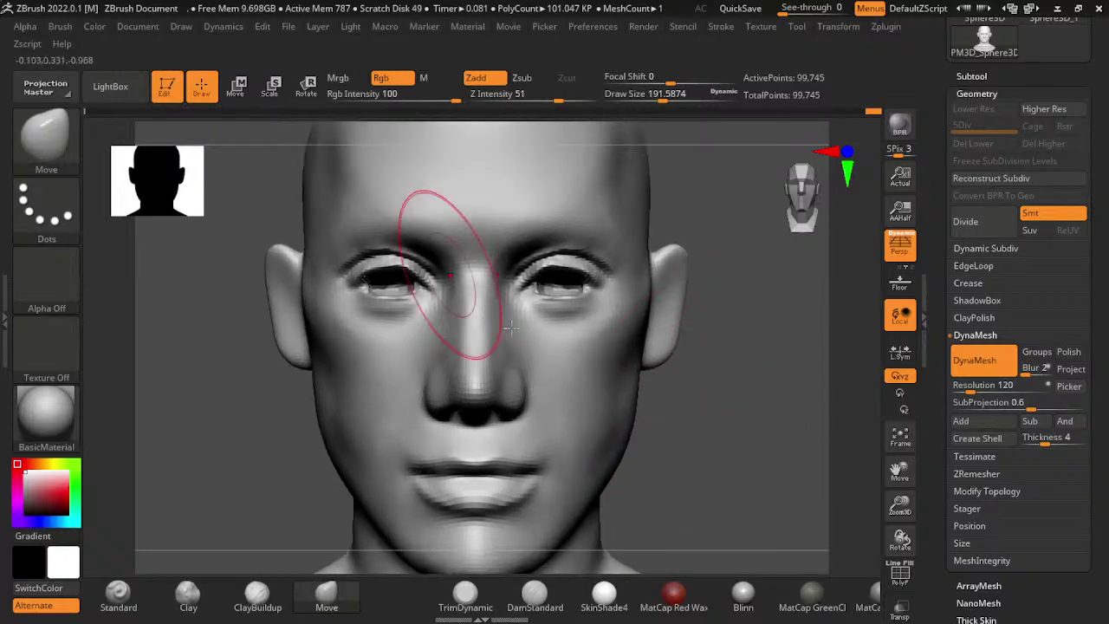
- Insert a sphere into each eye socket using the primitive-insert brush from the brush library
left_click(45, 134)
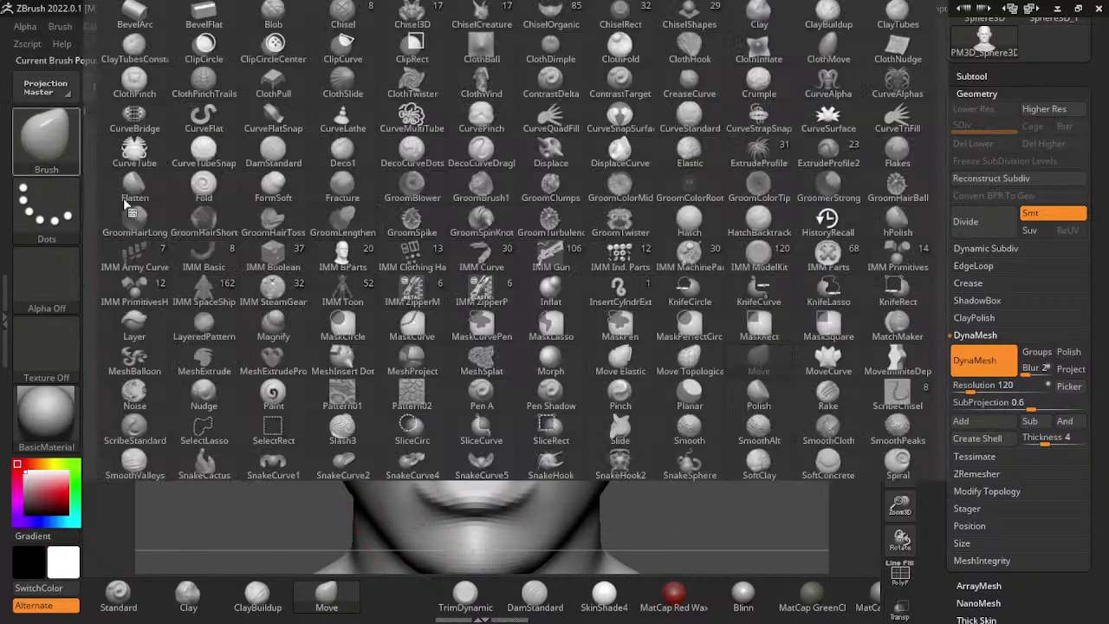
left_click(898, 256)
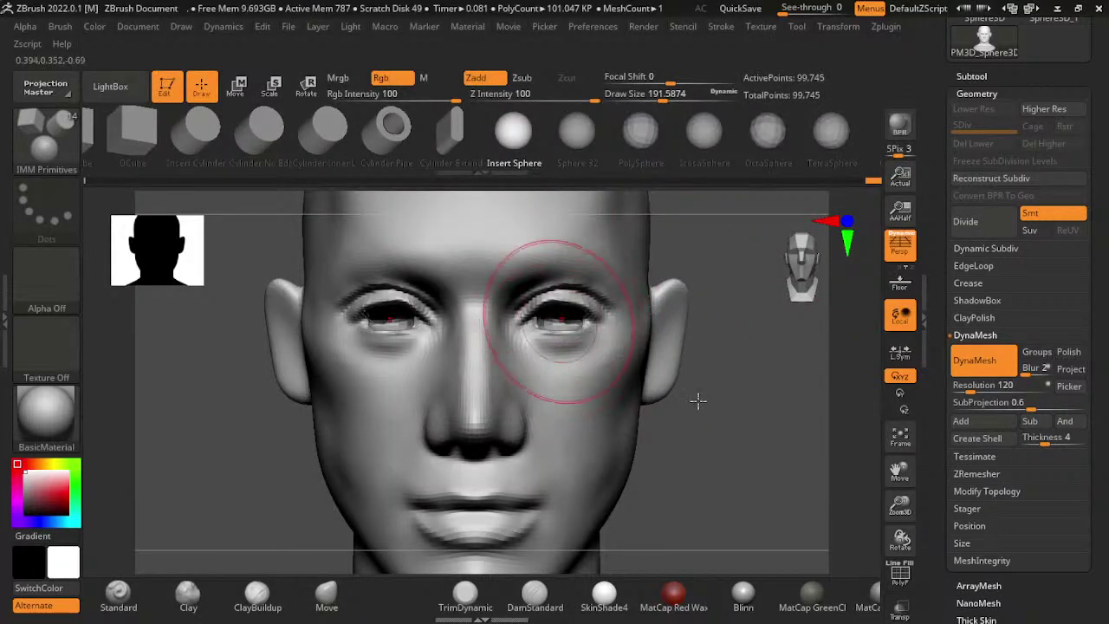
left_click_drag(700, 420, 701, 439)
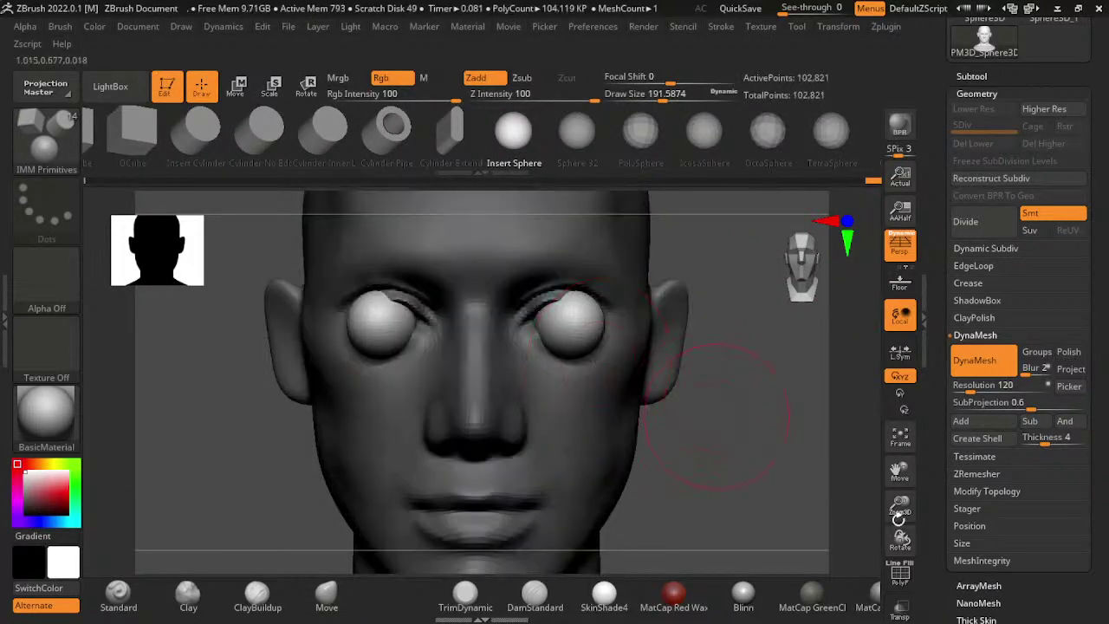
- Reposition the eyeballs with the gizmo in side profile so they tuck under the eyelids
key("w")
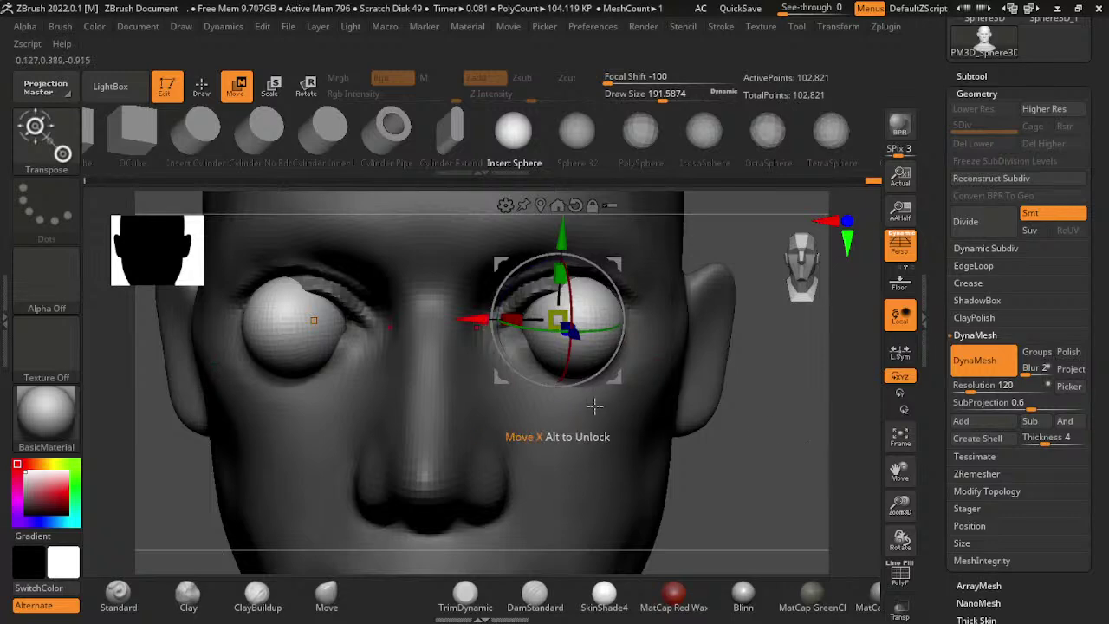
left_click_drag(595, 403, 581, 403)
mouse_move(805, 477)
left_mouse_down("shift")
mouse_move(849, 472)
mouse_move(755, 477)
mouse_move(862, 478)
mouse_move(791, 475)
left_mouse_up("shift")
left_click_drag(680, 573, 686, 552)
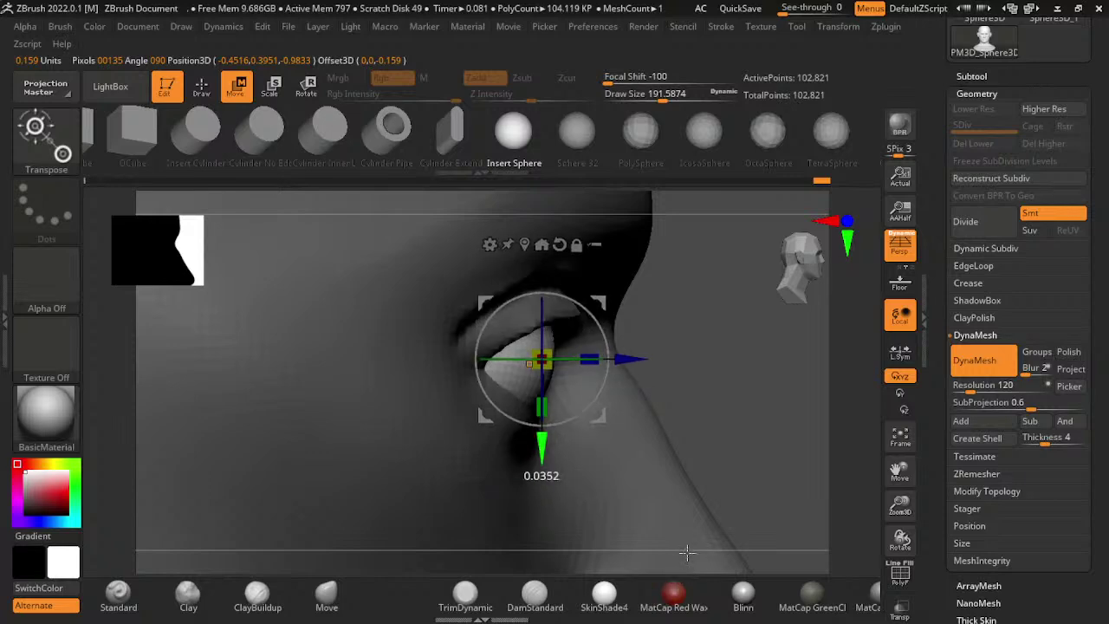
mouse_move(806, 476)
left_mouse_down()
mouse_move(797, 451)
mouse_move(940, 445)
mouse_move(861, 457)
mouse_move(812, 448)
left_mouse_up()
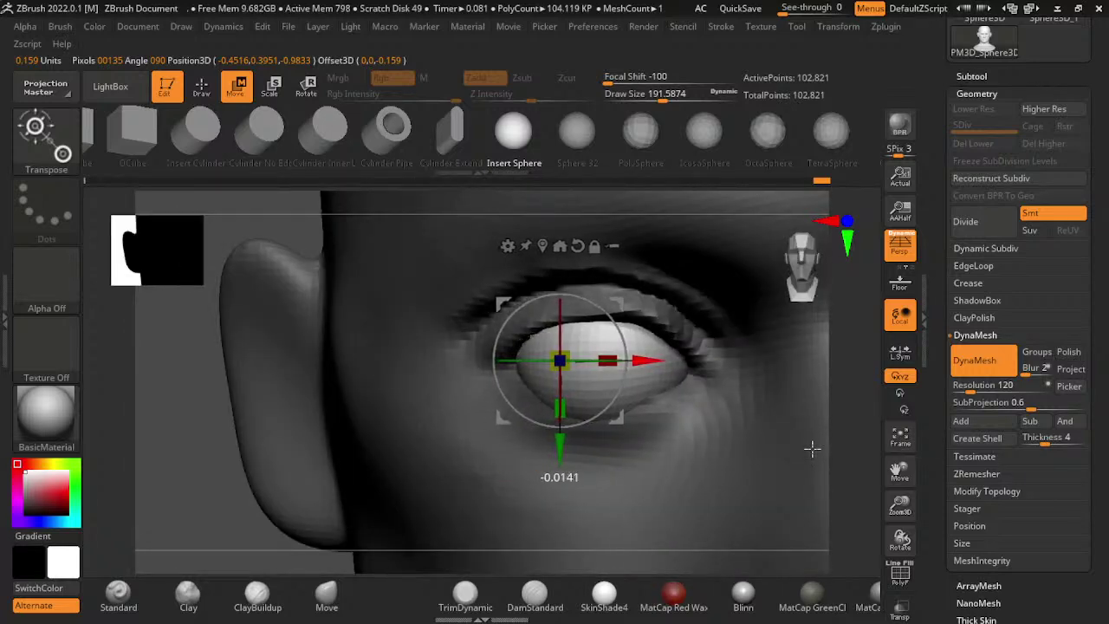
left_click_drag(259, 512, 302, 497)
- Switch to the Move brush and settle its Draw Size around 97, checking side and front views
key("q")
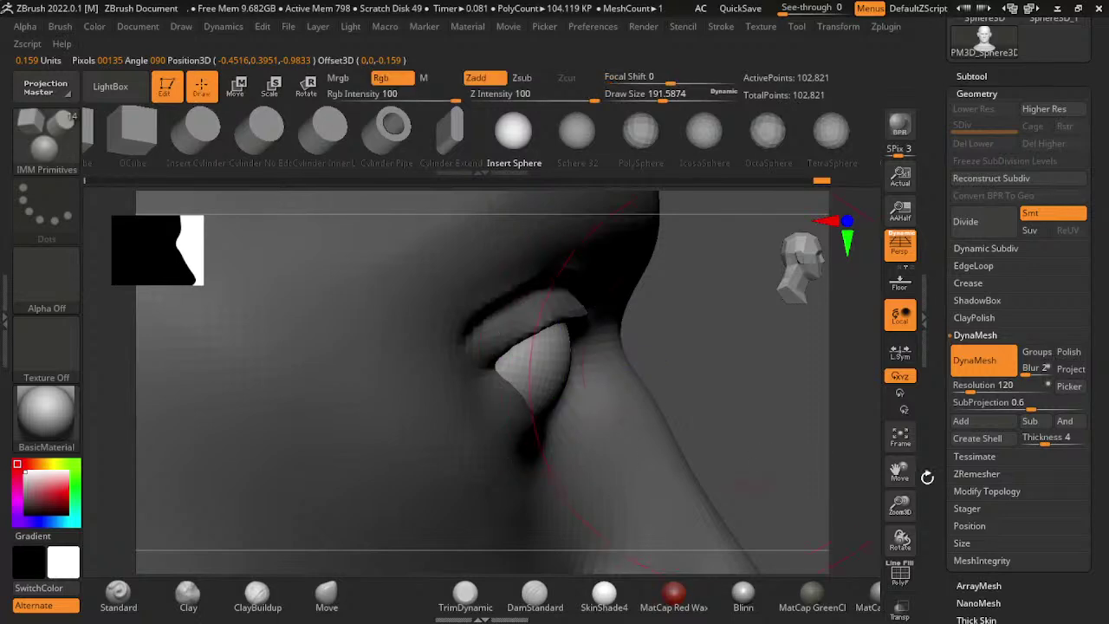
left_click(326, 597)
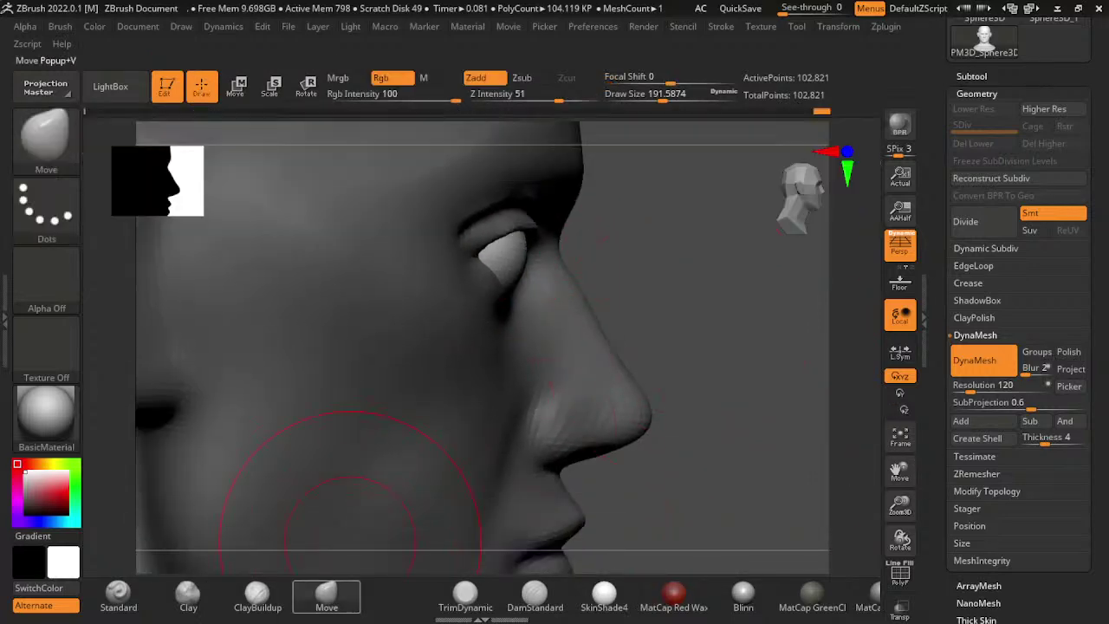
left_click_drag(807, 342, 755, 446, "shift")
key("s")
left_click_drag(502, 367, 470, 367)
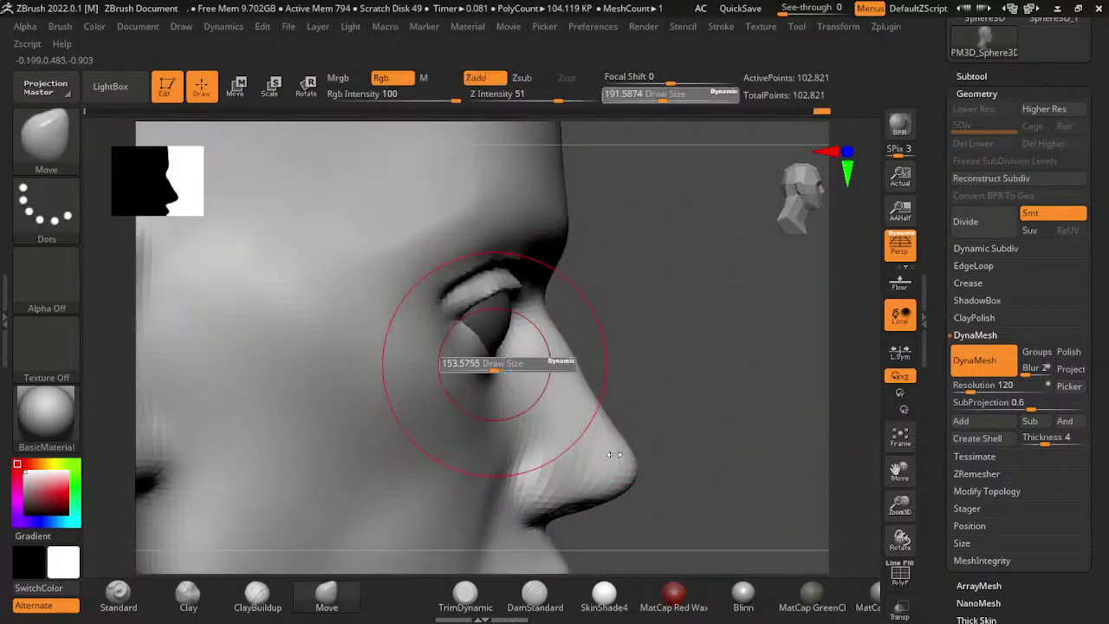
left_click_drag(872, 413, 814, 412)
key("s")
left_click_drag(457, 371, 464, 371)
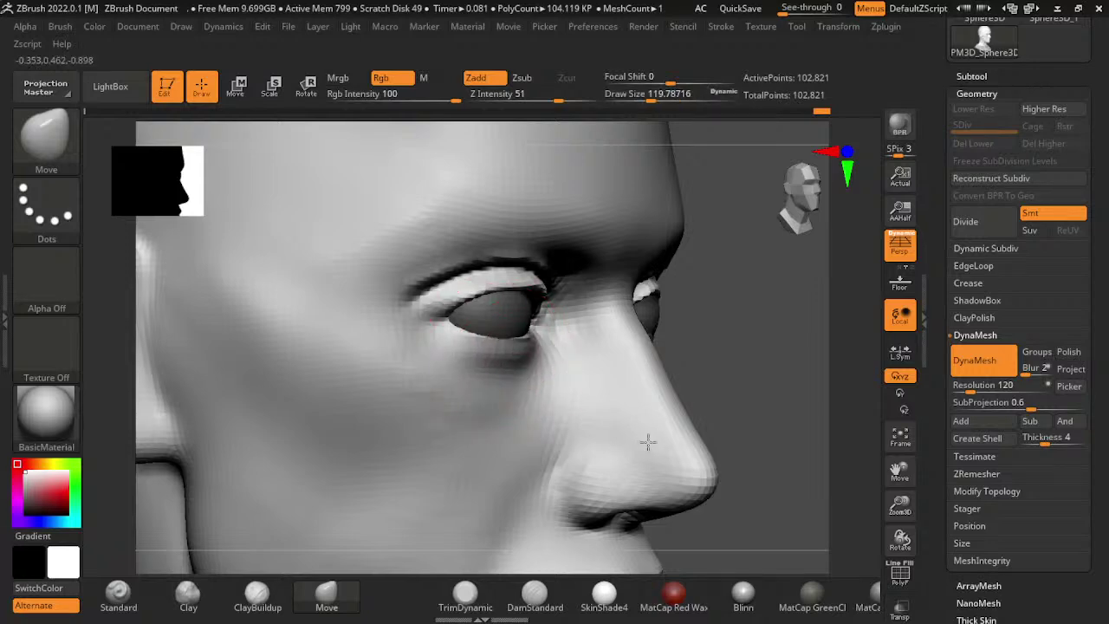
mouse_move(866, 424)
left_mouse_down()
mouse_move(875, 400)
mouse_move(639, 438)
left_mouse_up()
left_click_drag(571, 472, 612, 434, "shift")
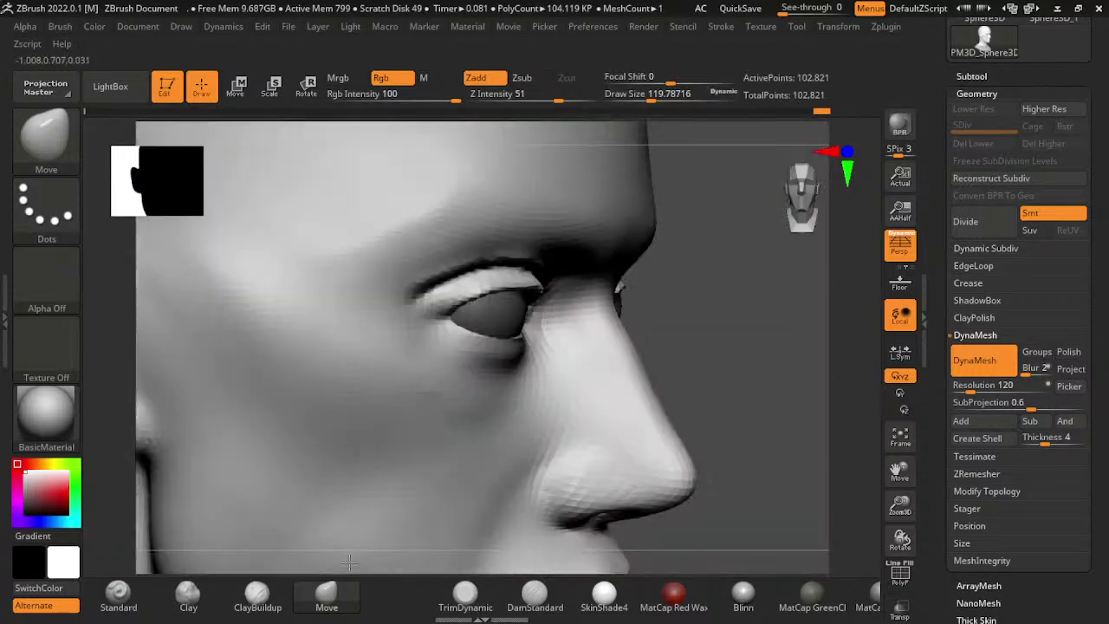
key("s")
left_click_drag(485, 341, 468, 341)
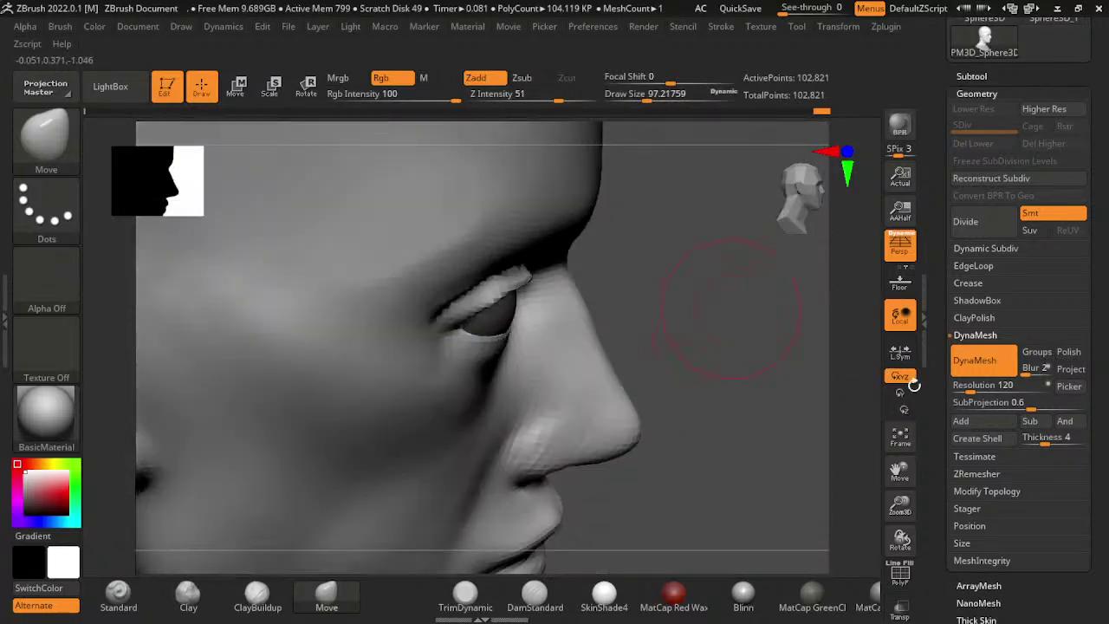
mouse_move(871, 398)
left_mouse_down("alt")
mouse_move(906, 386)
mouse_move(780, 407)
left_mouse_up("alt")
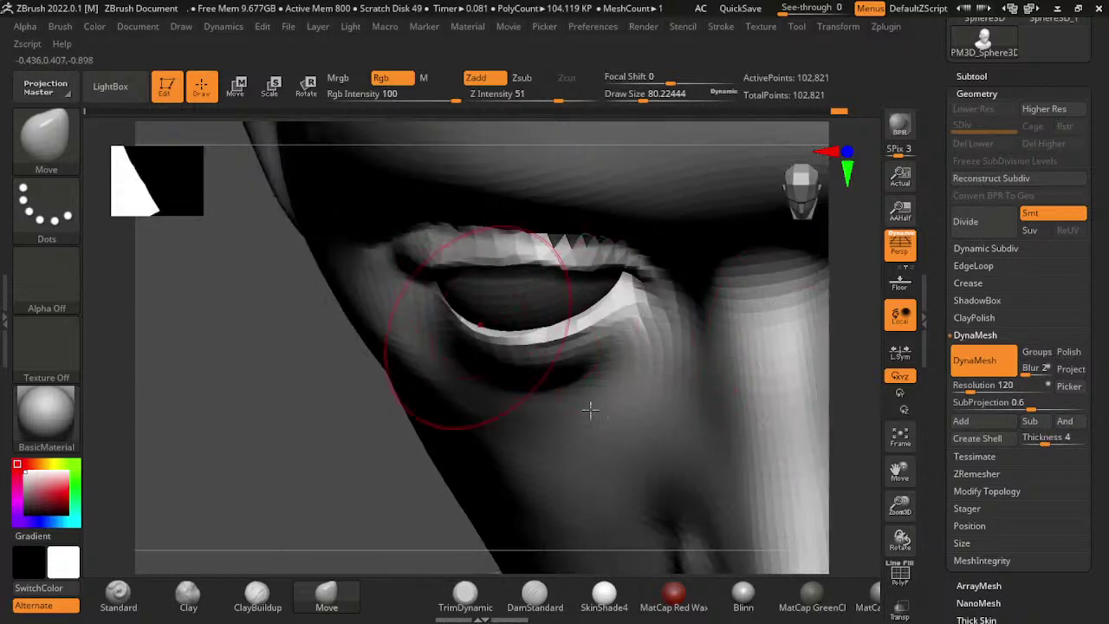
- Pull the eyelid over the eyeball from a side view, then review the head from the front
left_click_drag(323, 562, 451, 492)
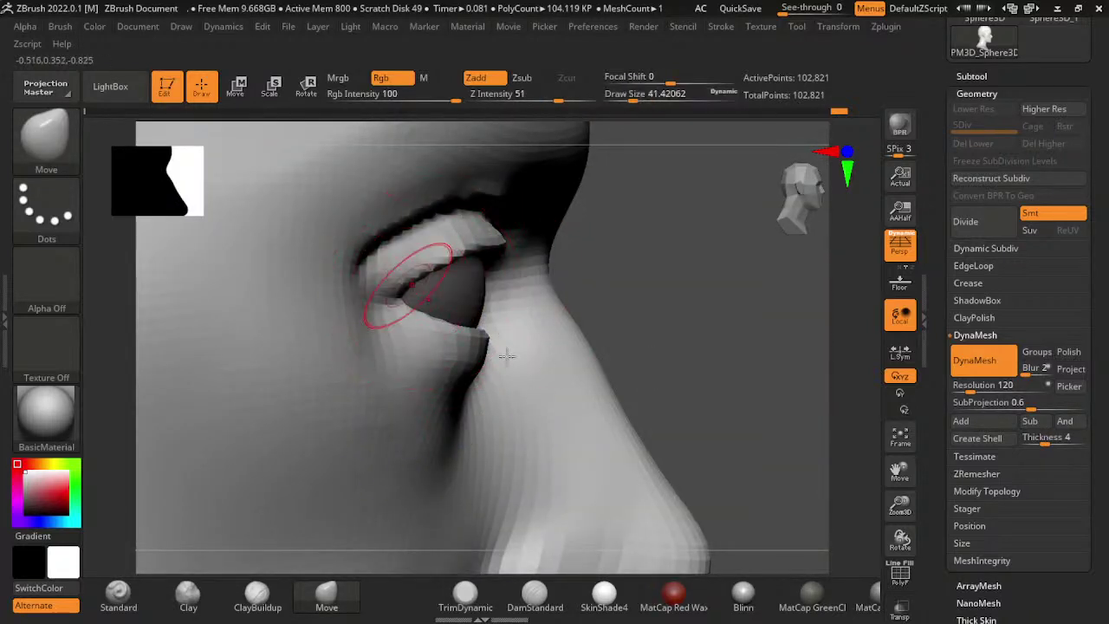
left_click_drag(416, 267, 506, 341)
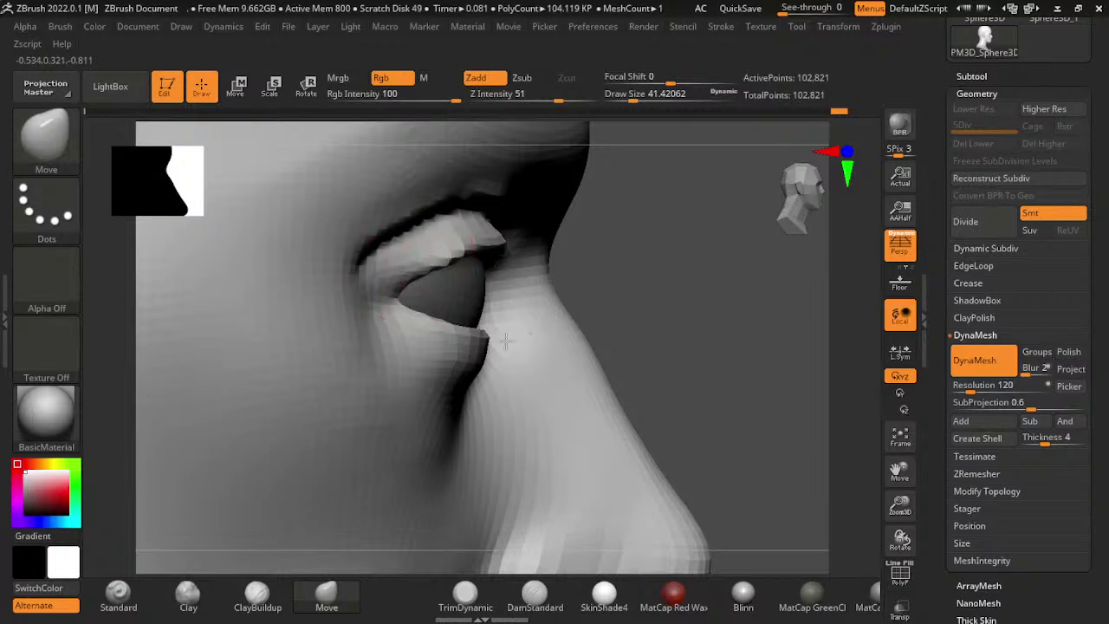
mouse_move(858, 358)
left_mouse_down()
mouse_move(827, 592)
mouse_move(713, 477)
left_mouse_up()
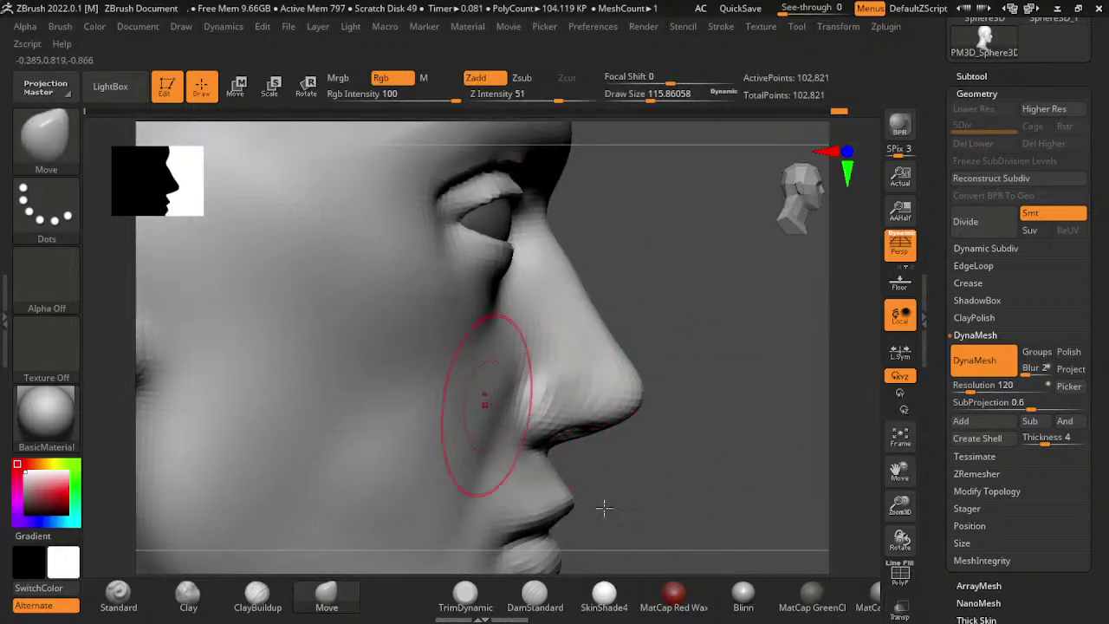
mouse_move(551, 544)
left_mouse_down()
mouse_move(682, 471)
mouse_move(487, 457)
left_mouse_up()
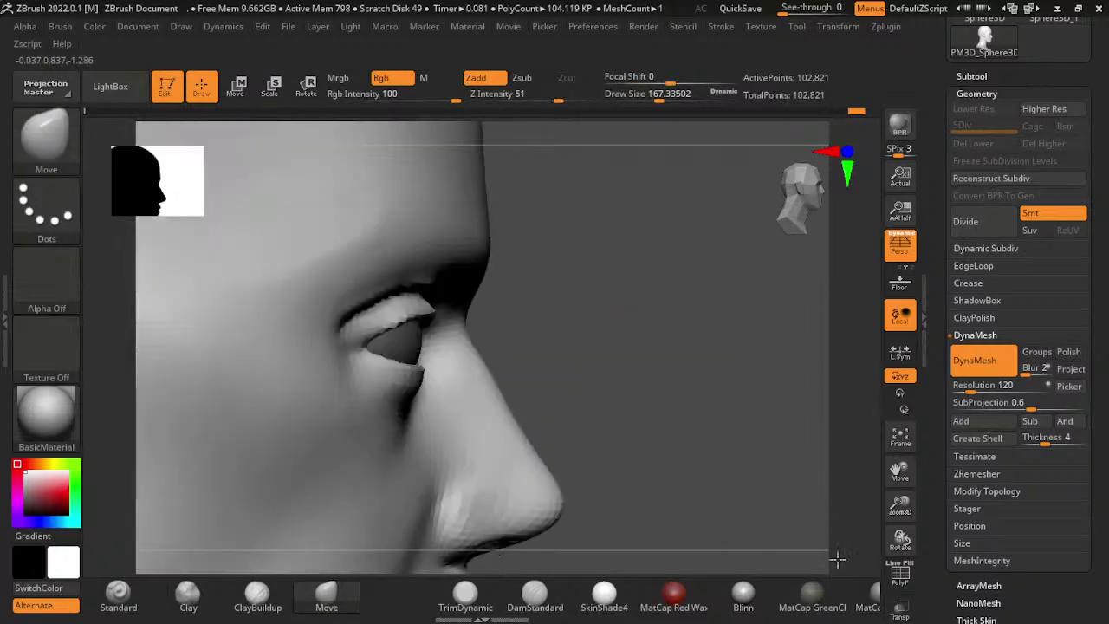
left_click_drag(767, 389, 512, 317, "shift")
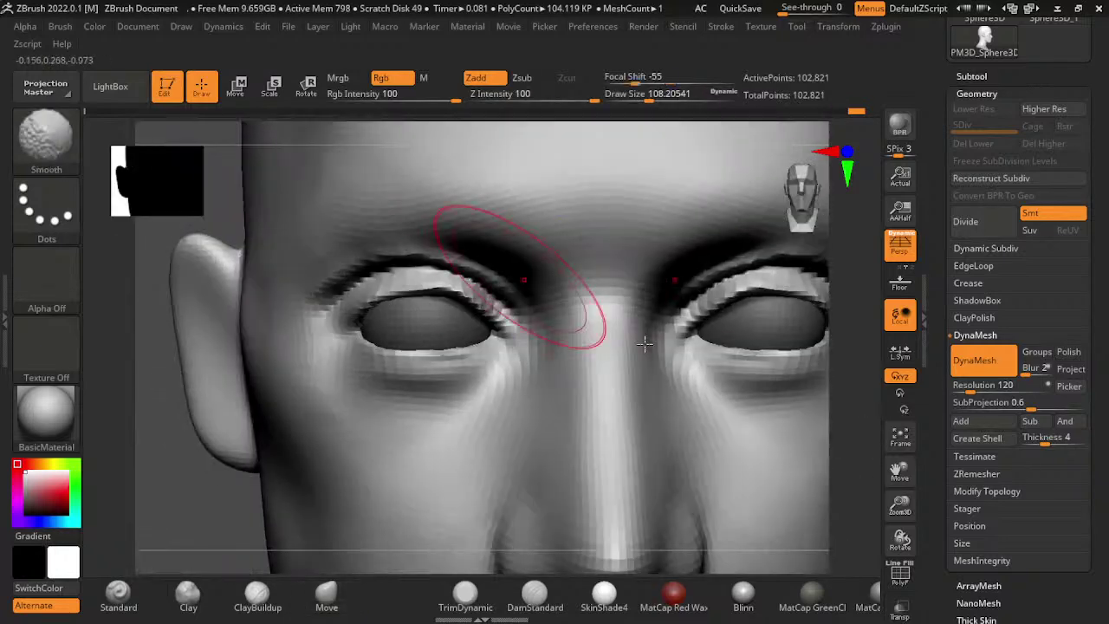
- Resize the brush to about 116 and inspect the eyelids from above and the front
key("bracketleft")
key("bracketleft")
key("bracketleft")
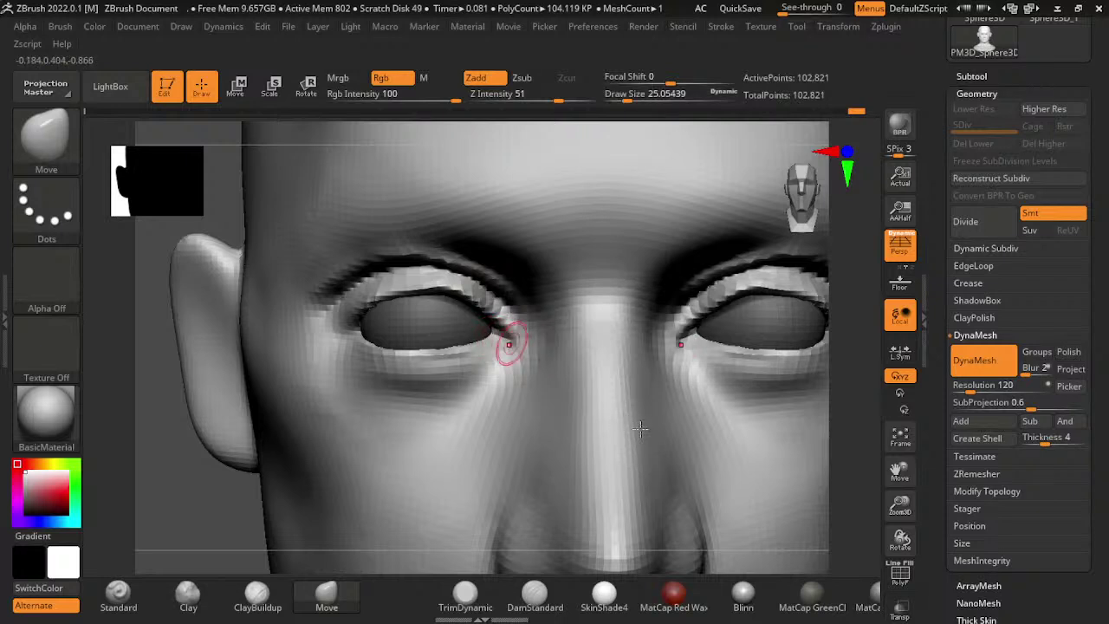
key("s")
left_click_drag(375, 360, 385, 360)
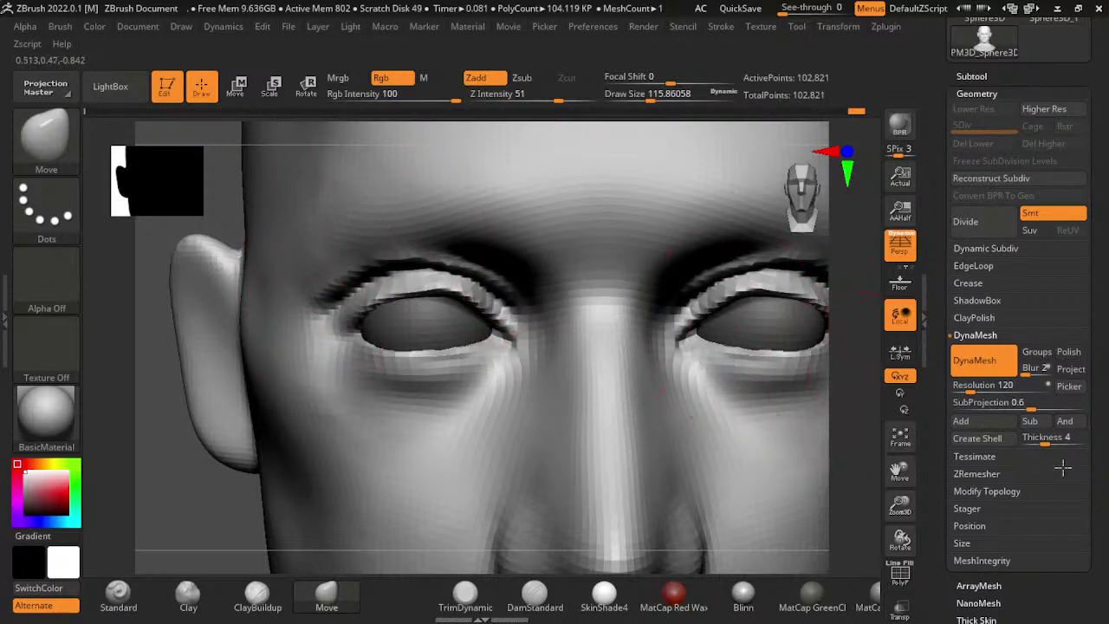
right_click_drag(1014, 450, 651, 462, "ctrl")
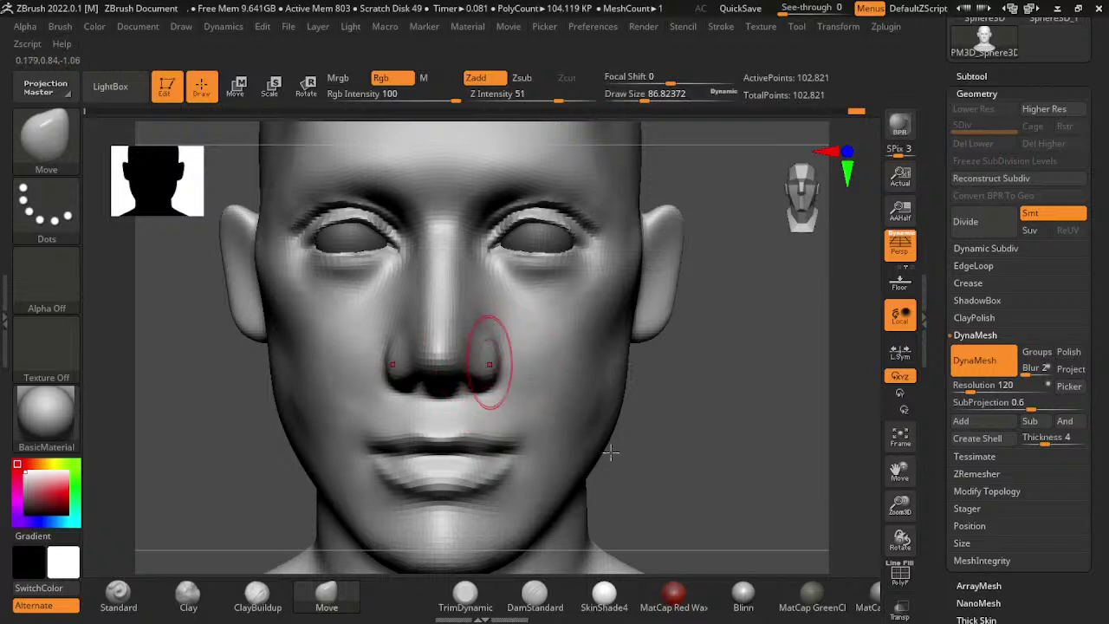
right_click_drag(703, 345, 721, 363, "alt")
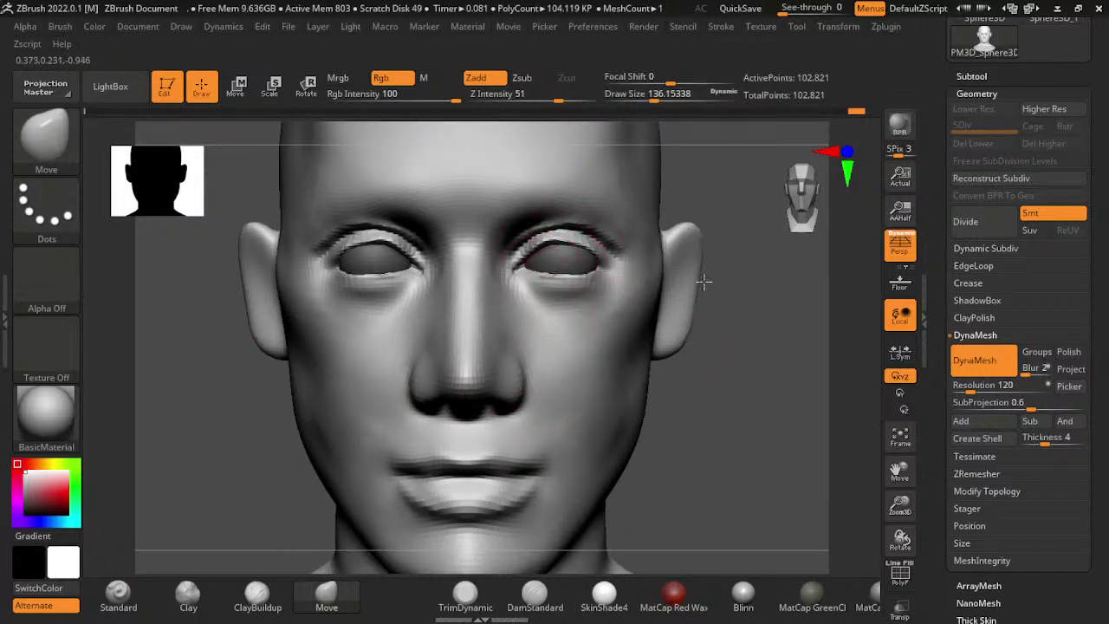
left_click_drag(693, 173, 964, 360)
mouse_move(780, 363)
right_mouse_down("ctrl")
mouse_move(644, 335)
mouse_move(743, 321)
right_mouse_up("ctrl")
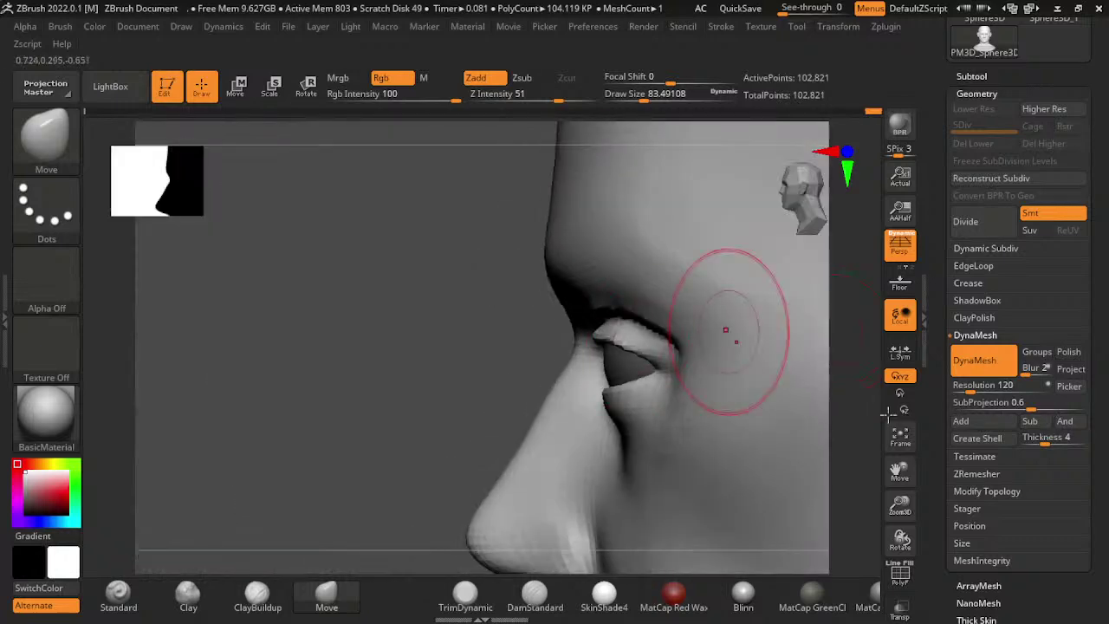
mouse_move(778, 429)
right_mouse_down("shift")
mouse_move(743, 371)
mouse_move(918, 455)
right_mouse_up("shift")
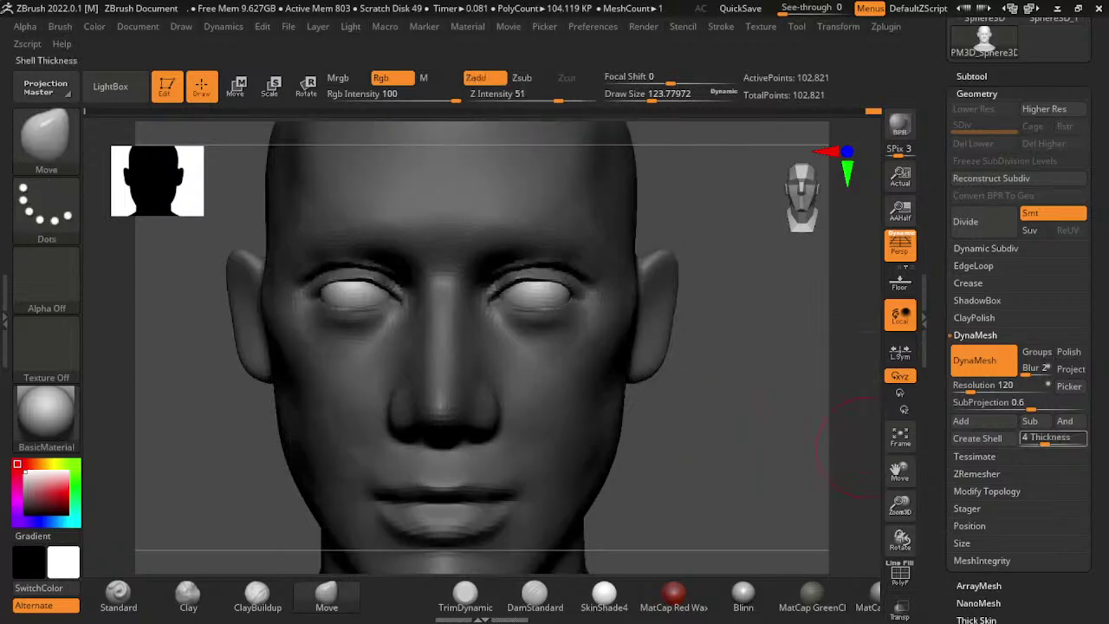
- Split the masked eyeballs into their own subtool with Split Masked Points
left_click(977, 93)
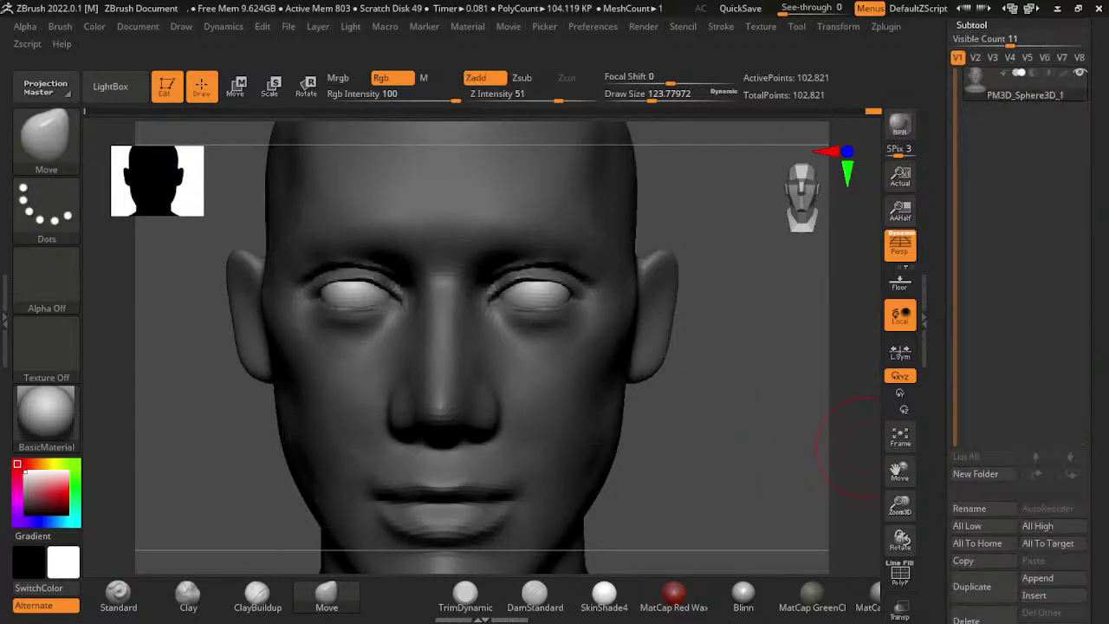
left_click(962, 224)
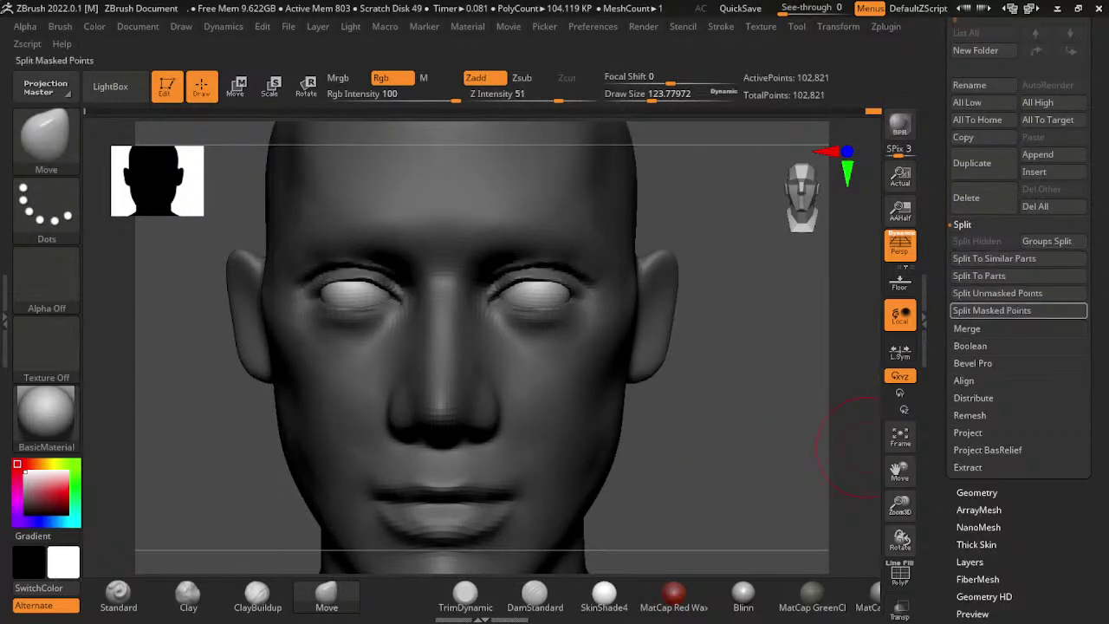
left_click(992, 311)
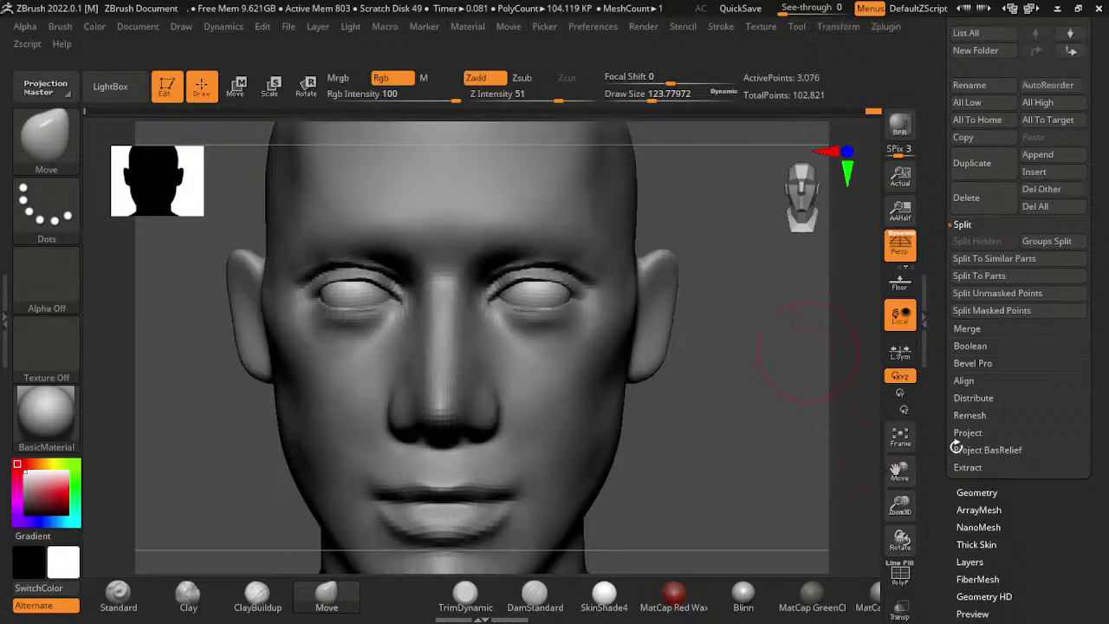
- Make the head PM3D_Sphere3D_2 the active subtool and shrink the brush to about 80
key("alt+Down")
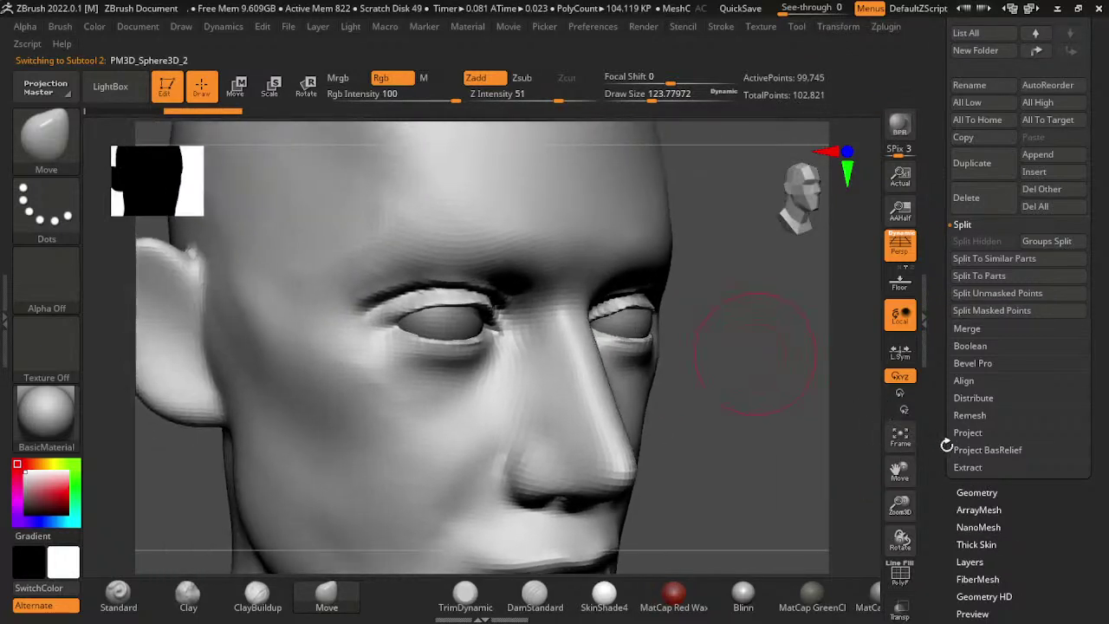
key("s")
left_click_drag(520, 243, 490, 242)
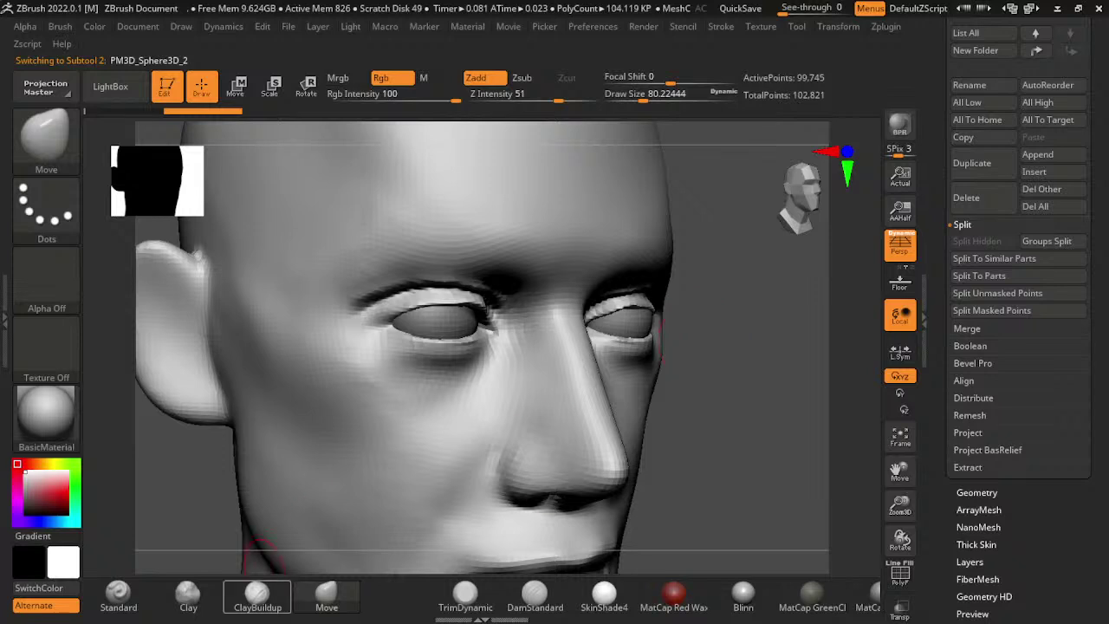
- With ClayBuildup, build and smooth the upper eyelid fold, brow and under-eye area
left_click(257, 593)
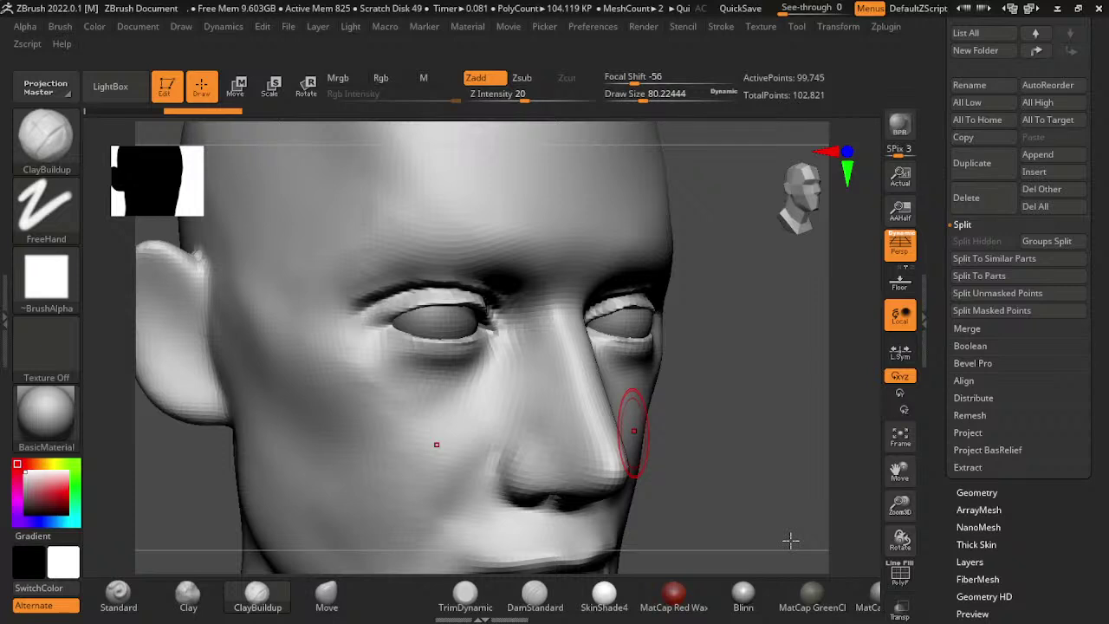
left_click_drag(745, 412, 628, 416)
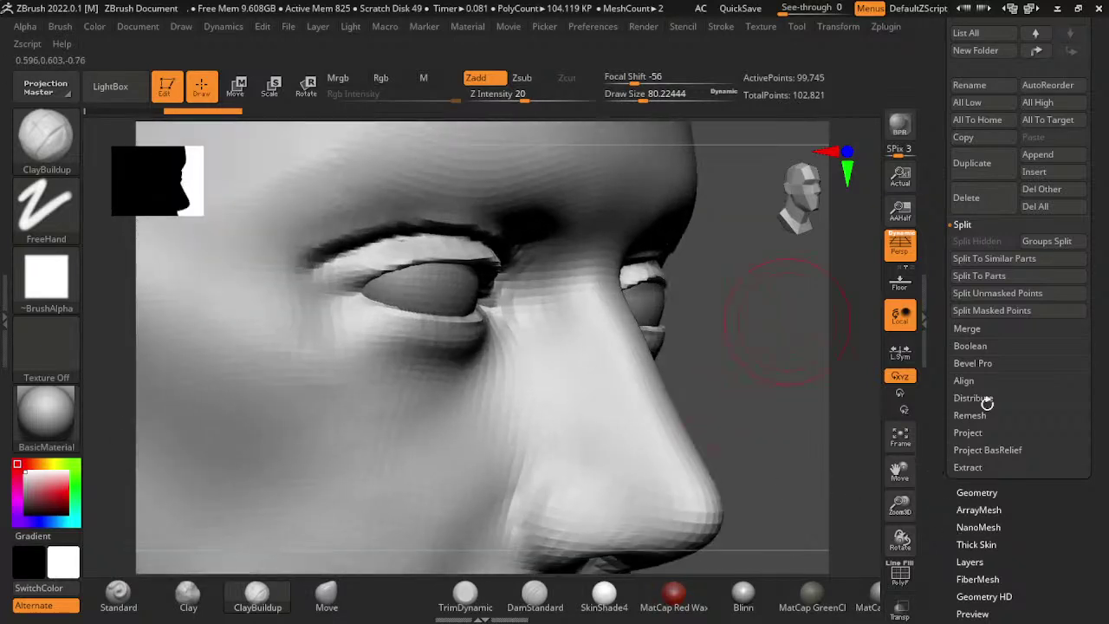
left_click_drag(519, 336, 470, 336, "shift")
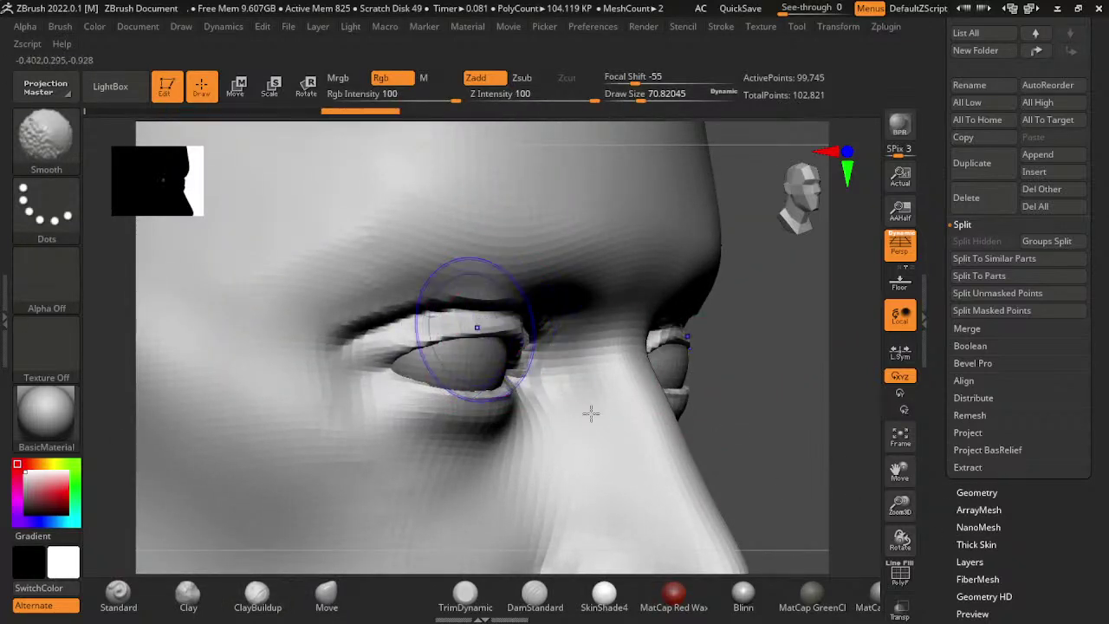
mouse_move(355, 346)
left_mouse_down("shift")
mouse_move(446, 307)
mouse_move(459, 314)
mouse_move(423, 346)
mouse_move(352, 349)
left_mouse_up("shift")
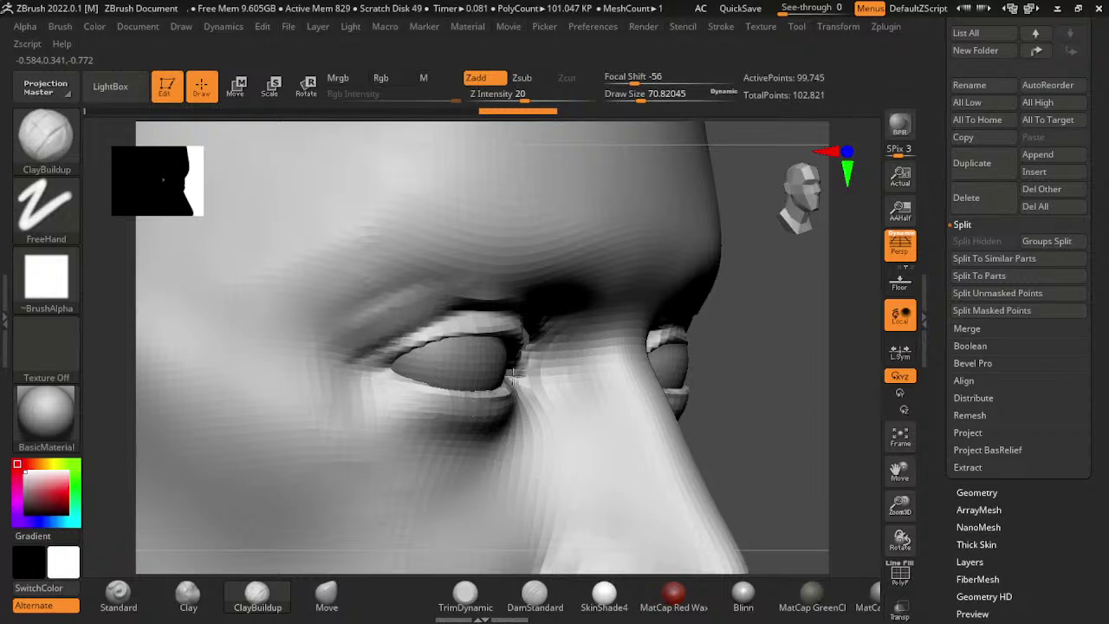
left_click_drag(407, 309, 310, 285)
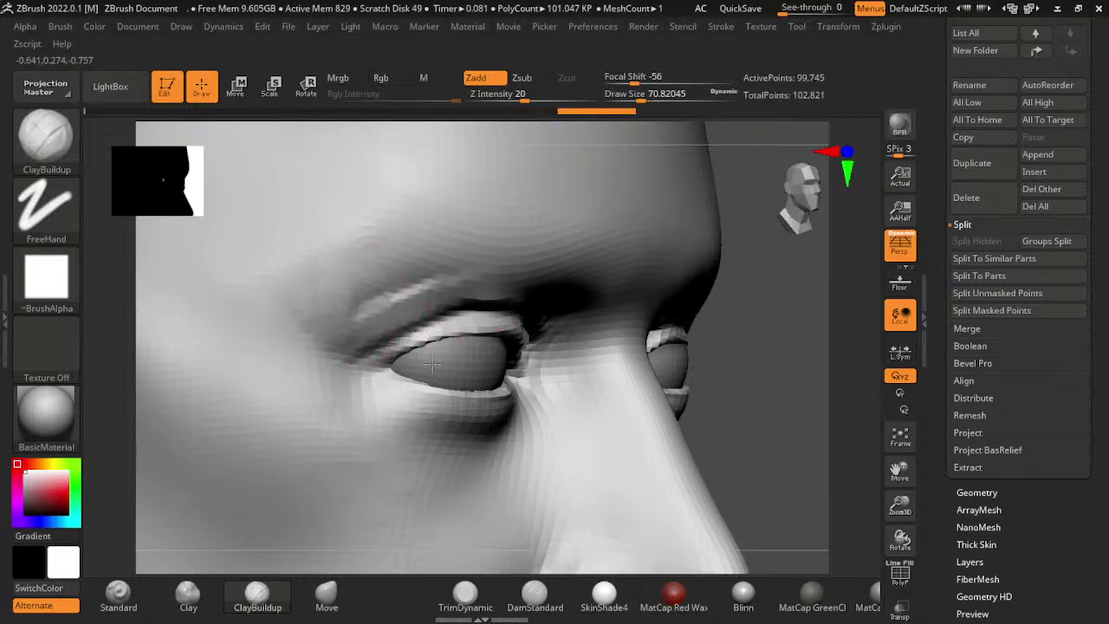
left_click_drag(456, 326, 265, 248, "shift")
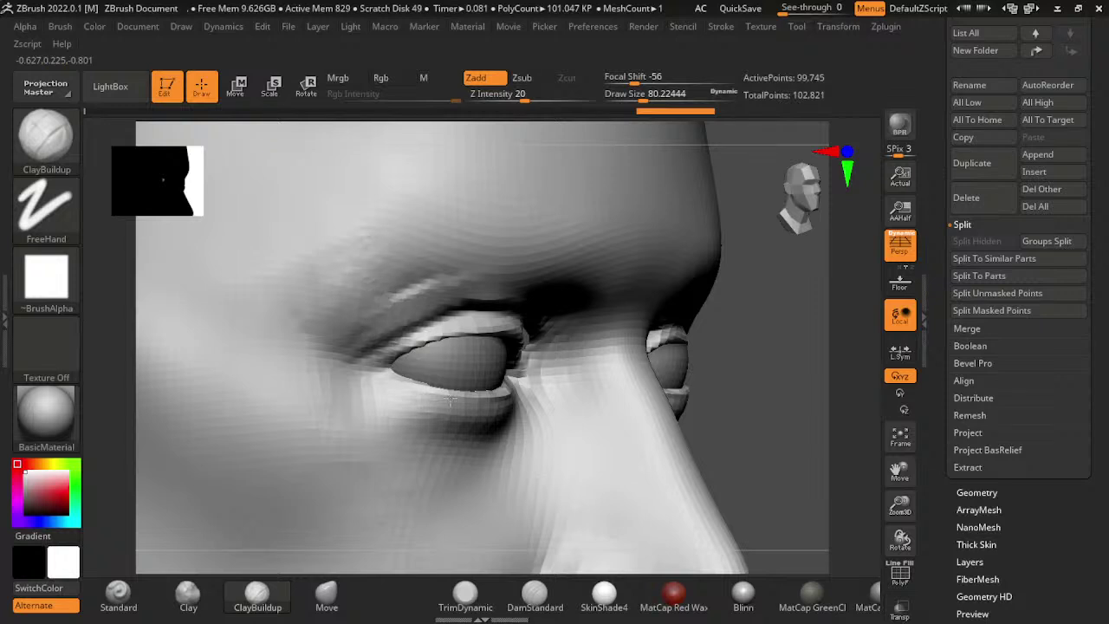
left_click_drag(548, 332, 408, 234, "shift")
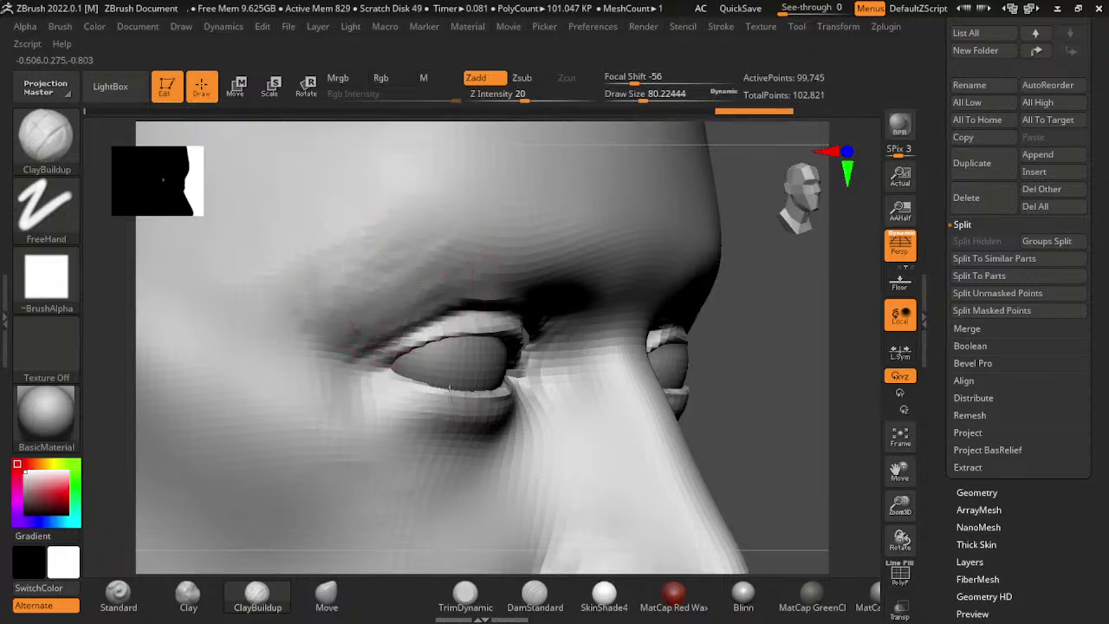
left_click_drag(522, 356, 358, 297, "shift")
left_click_drag(295, 363, 341, 423, "shift")
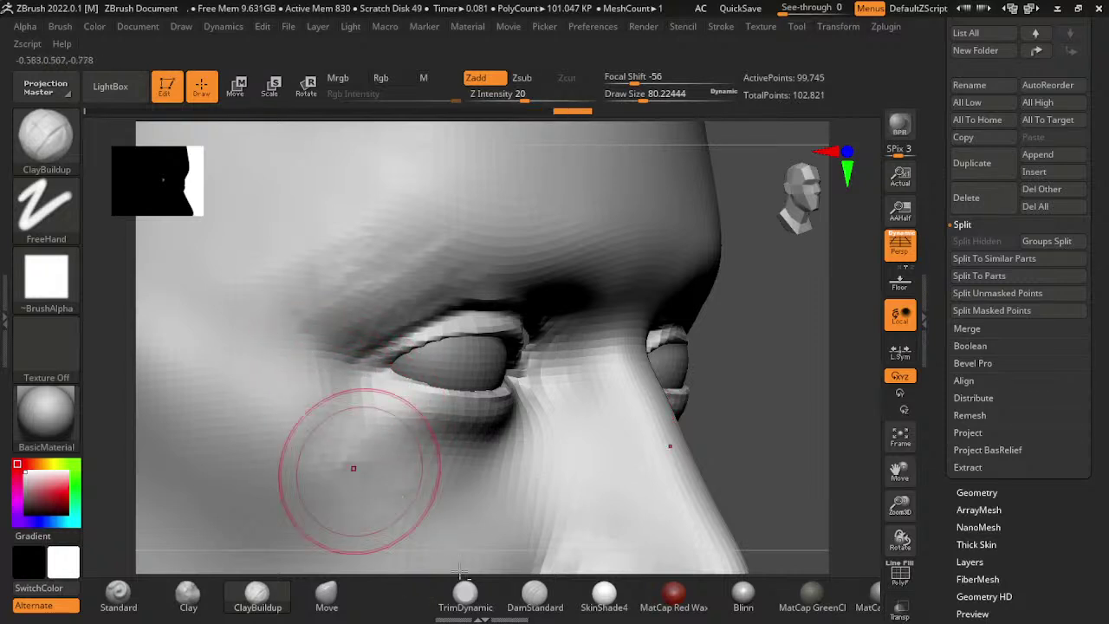
- Build up the cheek below the eye with a larger brush, undoing and redoing strokes
left_click_drag(900, 468, 875, 481)
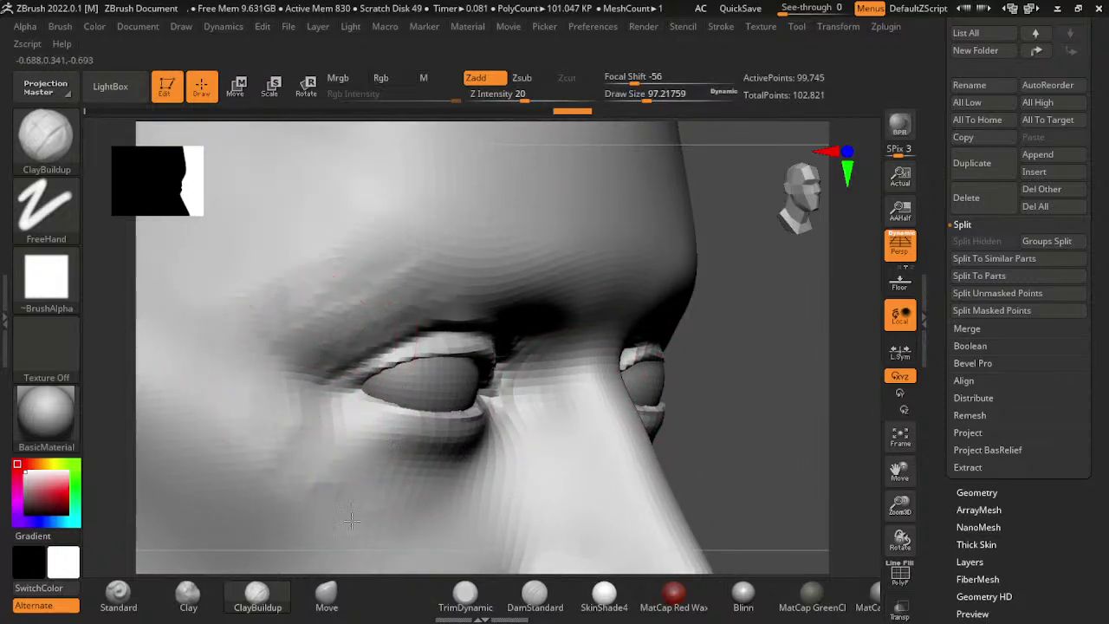
right_click_drag(373, 533, 640, 343, "ctrl")
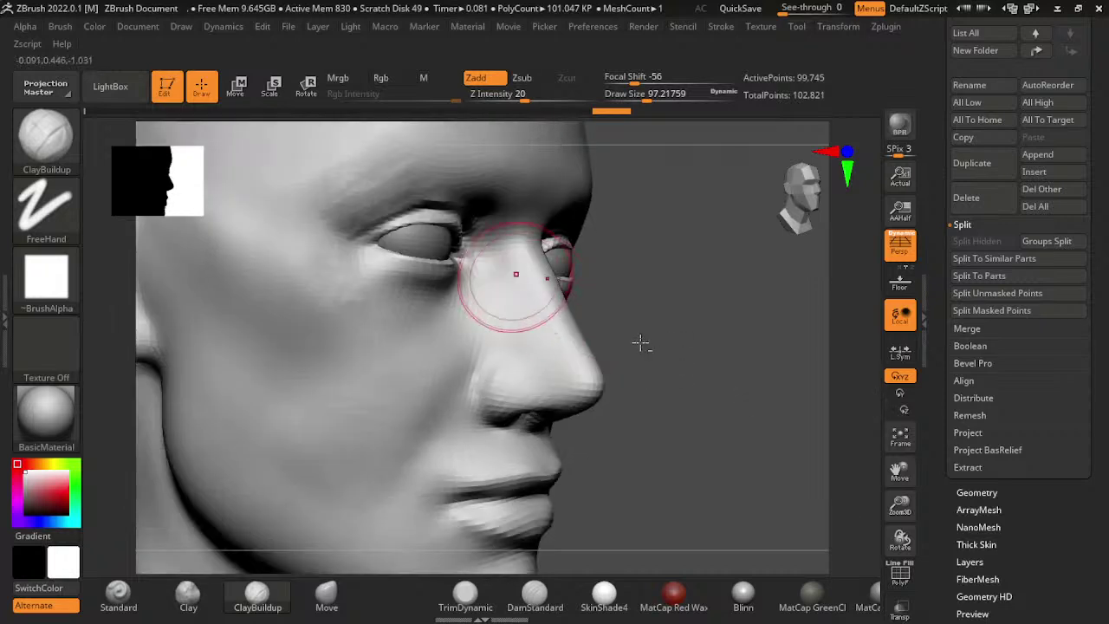
key("bracketright")
key("bracketright")
key("bracketright")
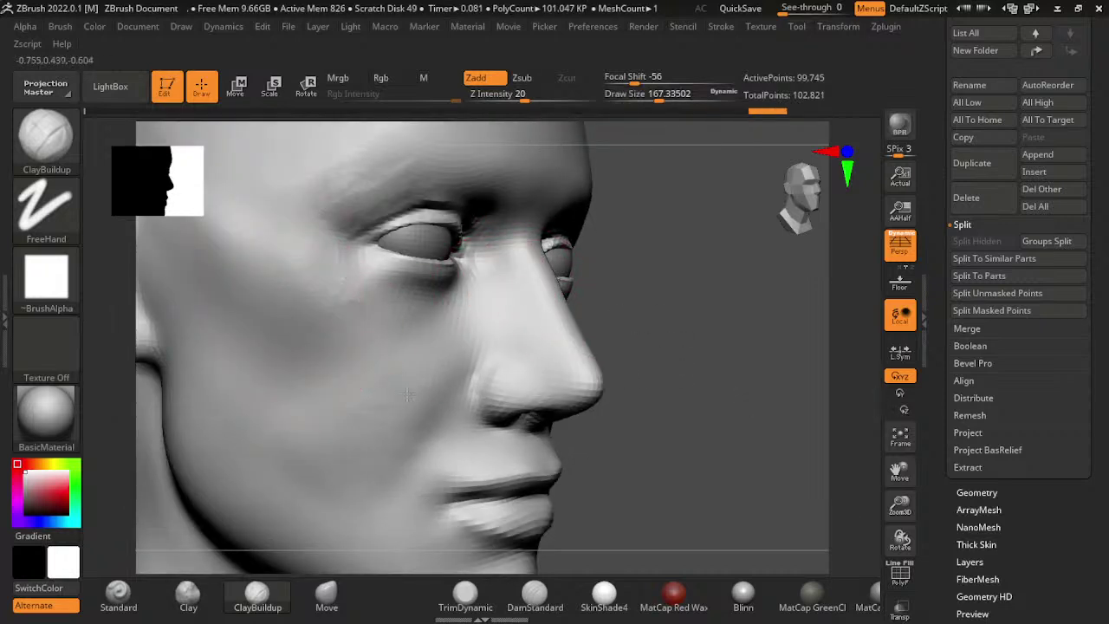
key("ctrl+z")
key("ctrl+z")
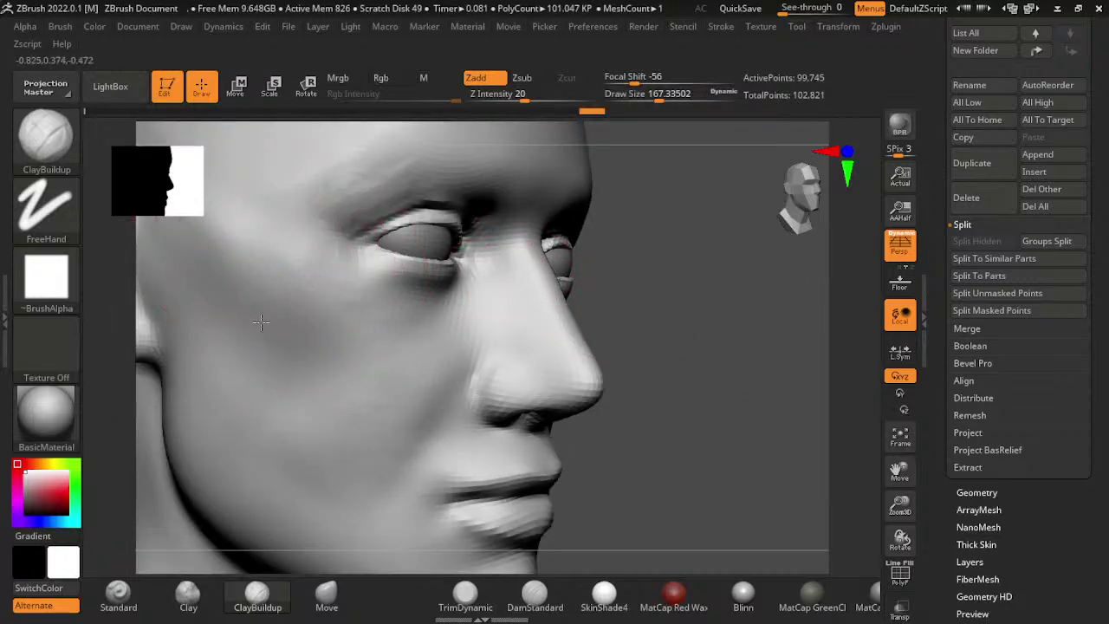
key("ctrl+shift+z")
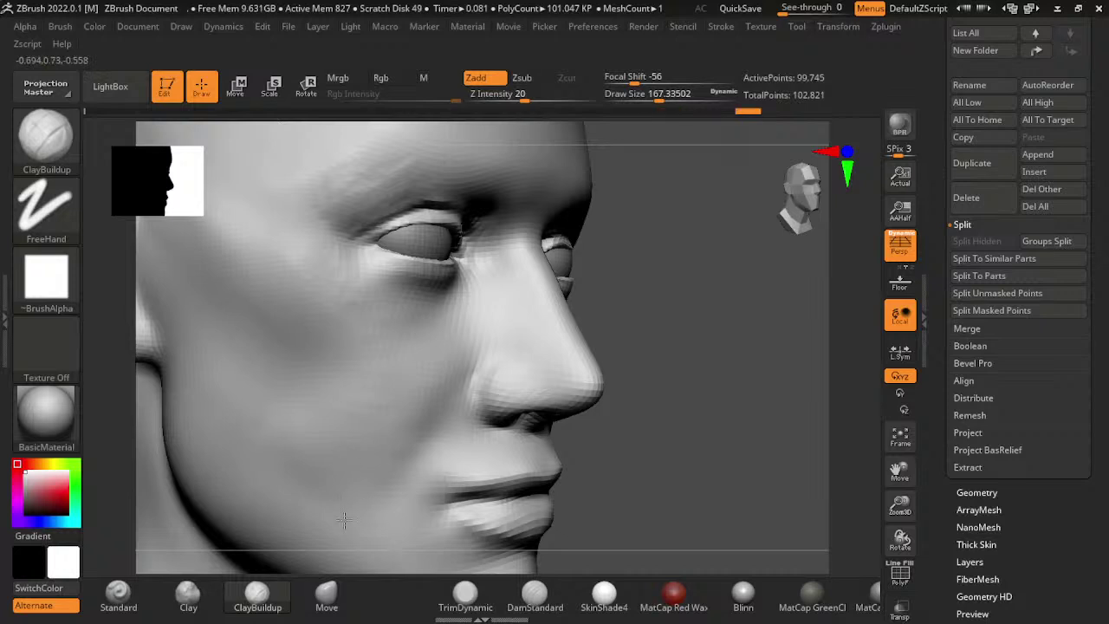
key("ctrl+shift+z")
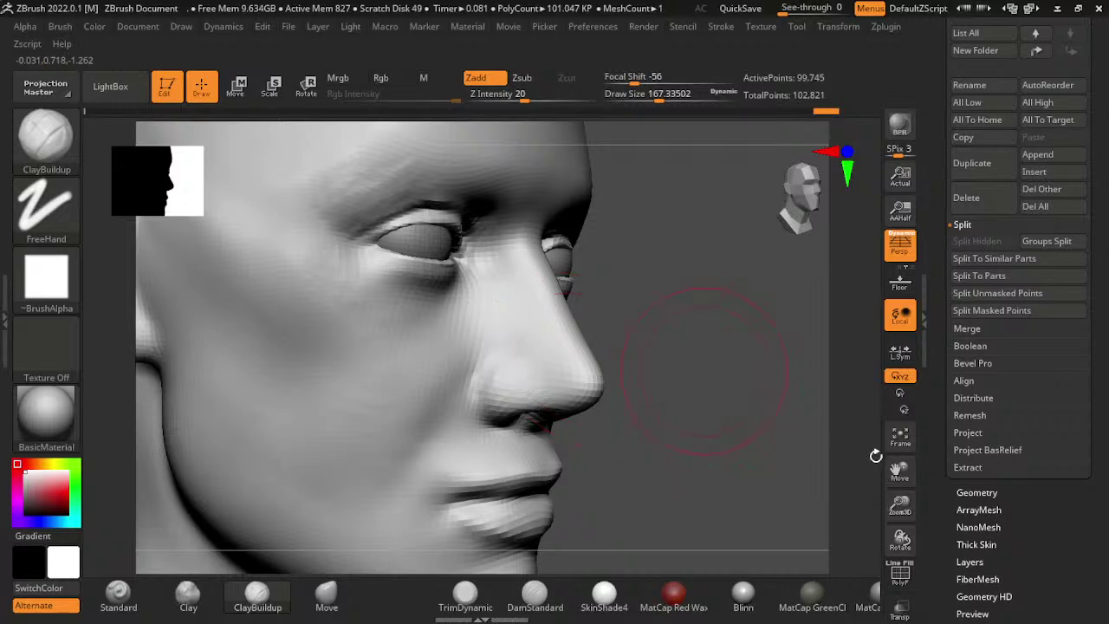
- Smooth around the eye at a slightly smaller size, then turn the head to profile
left_click_drag(876, 456, 377, 345)
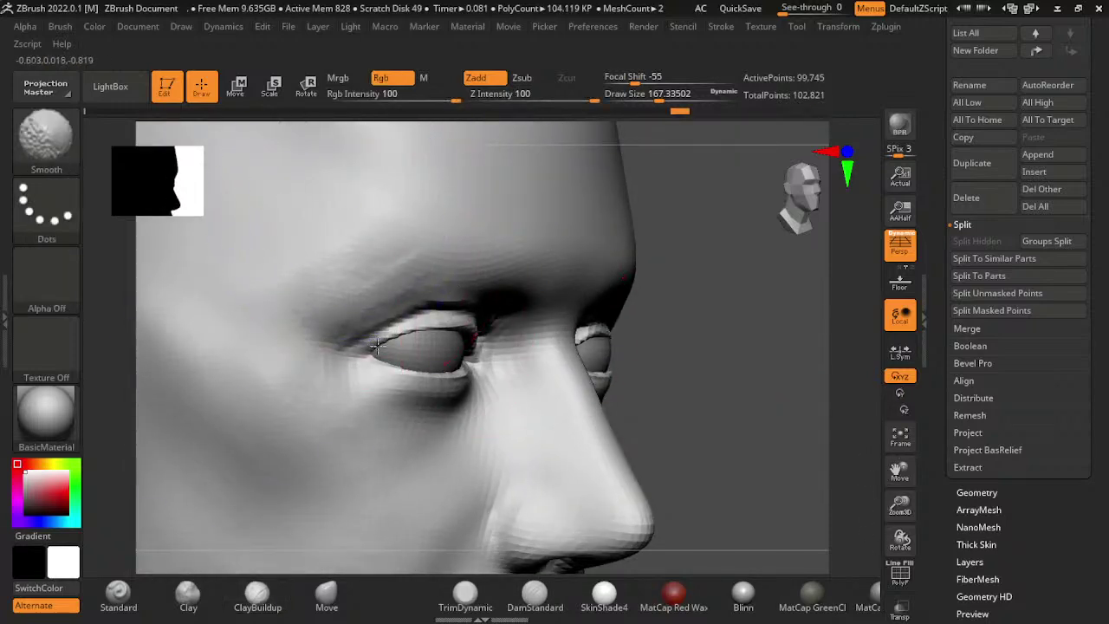
key("s")
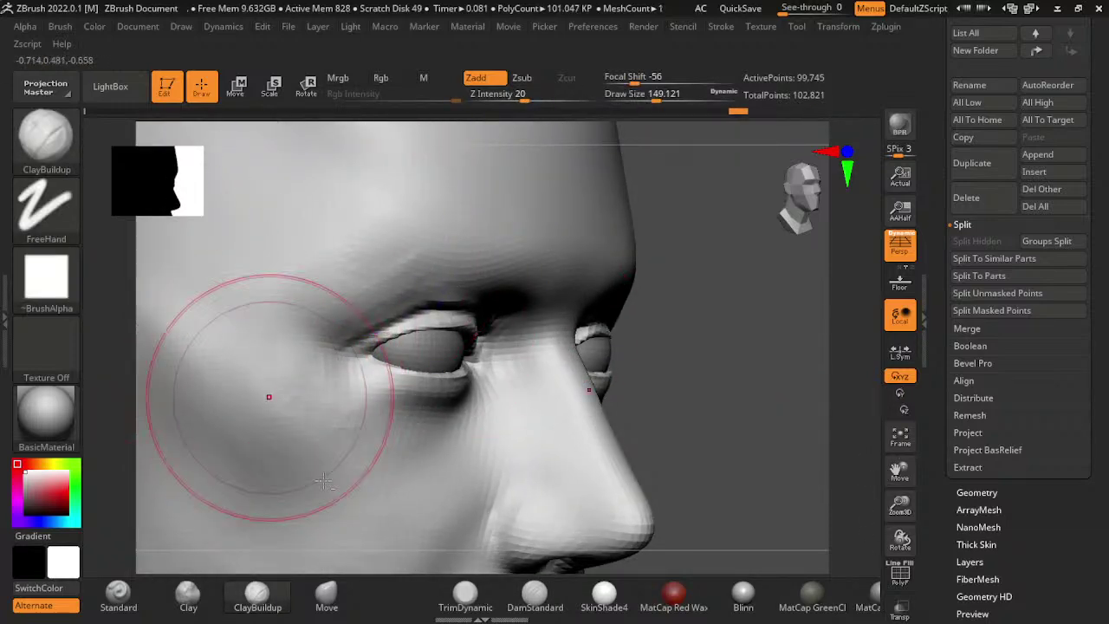
left_click_drag(617, 339, 761, 424)
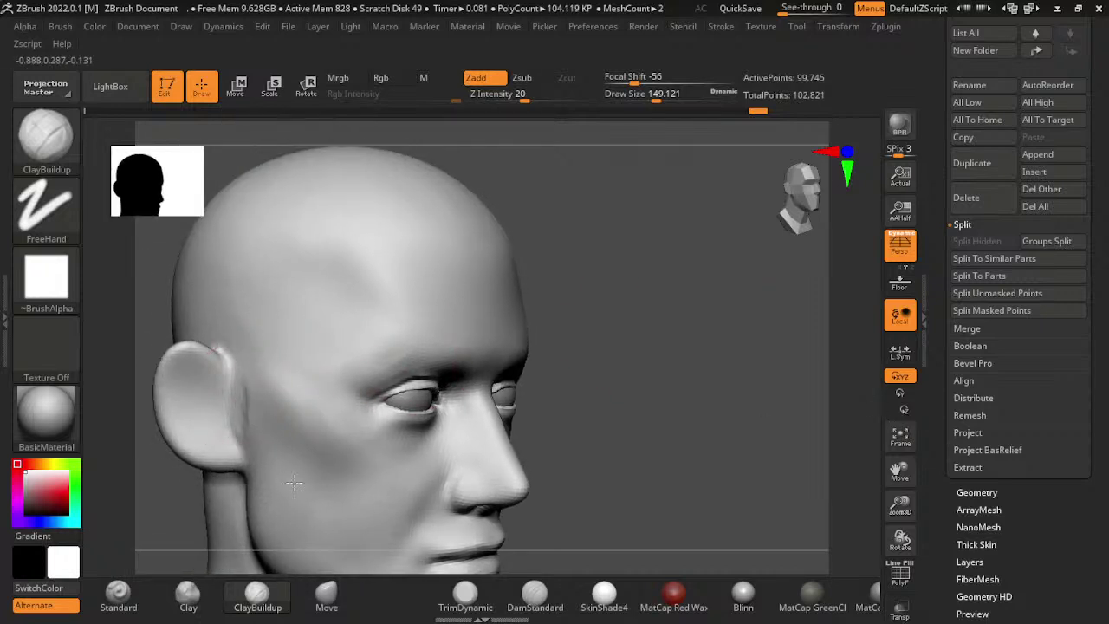
right_click_drag(303, 351, 399, 440)
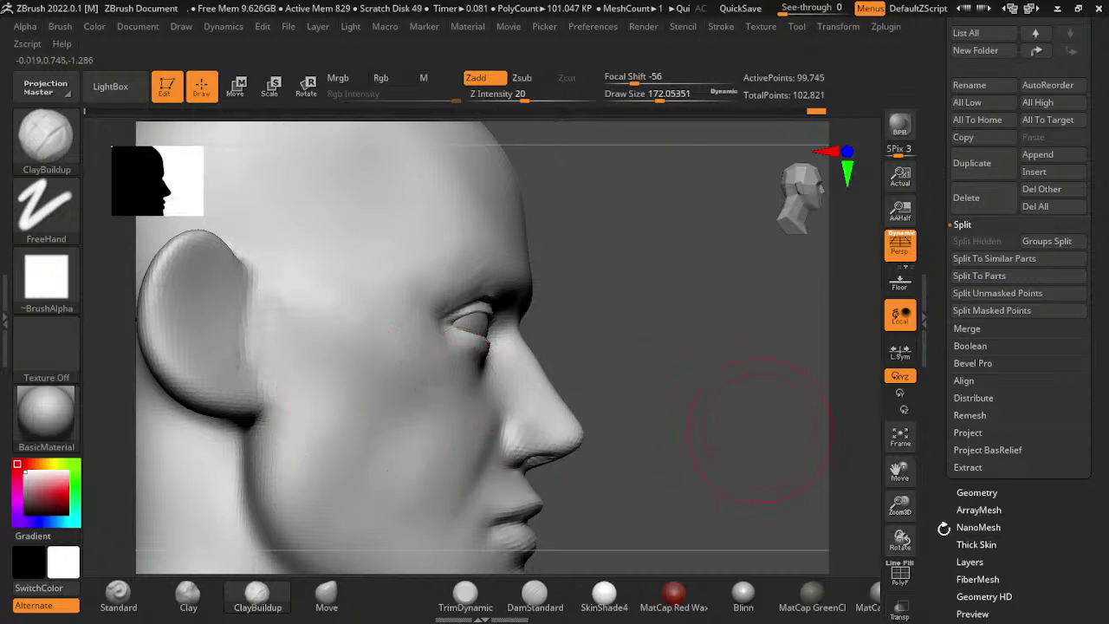
left_click_drag(715, 400, 386, 530)
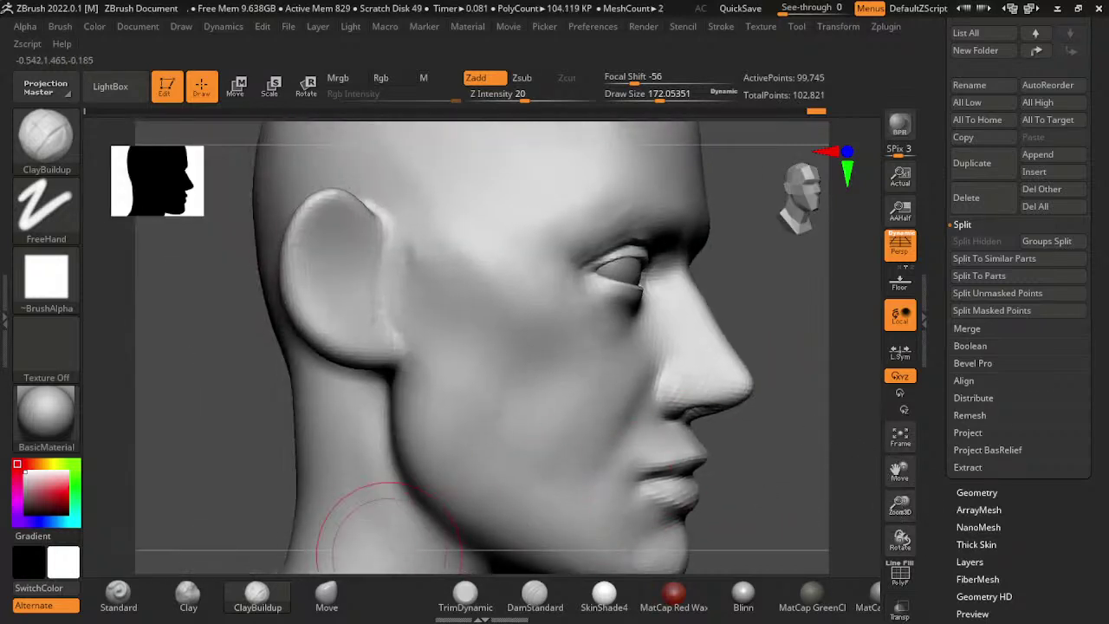
- With the Move brush, blend the earlobe into the jaw and set Draw Size to 112
left_click(326, 593)
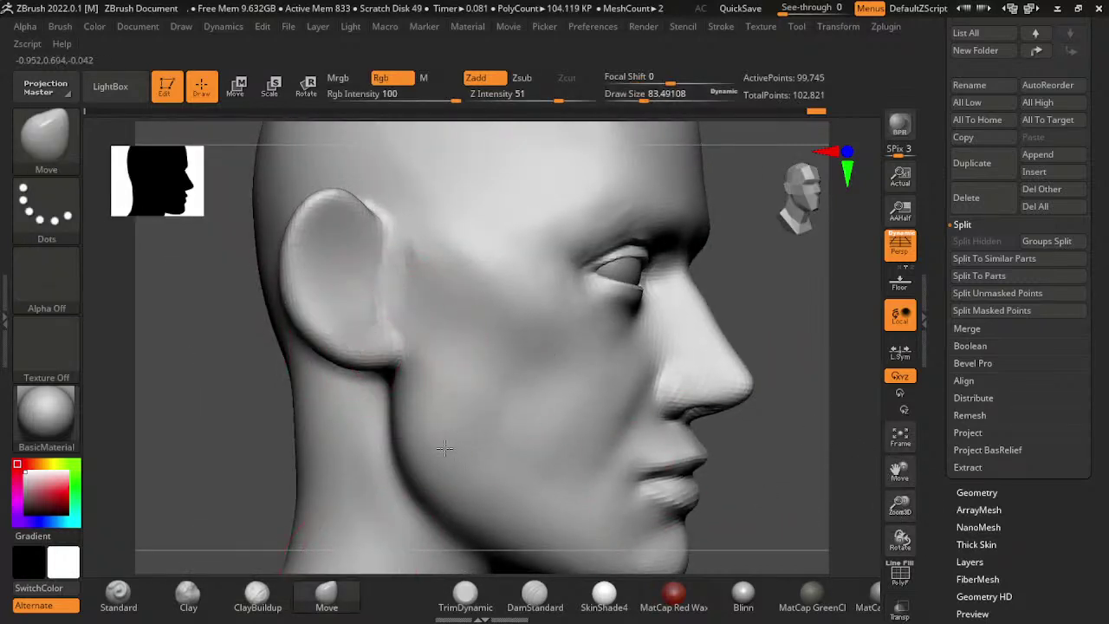
left_click_drag(383, 350, 403, 431)
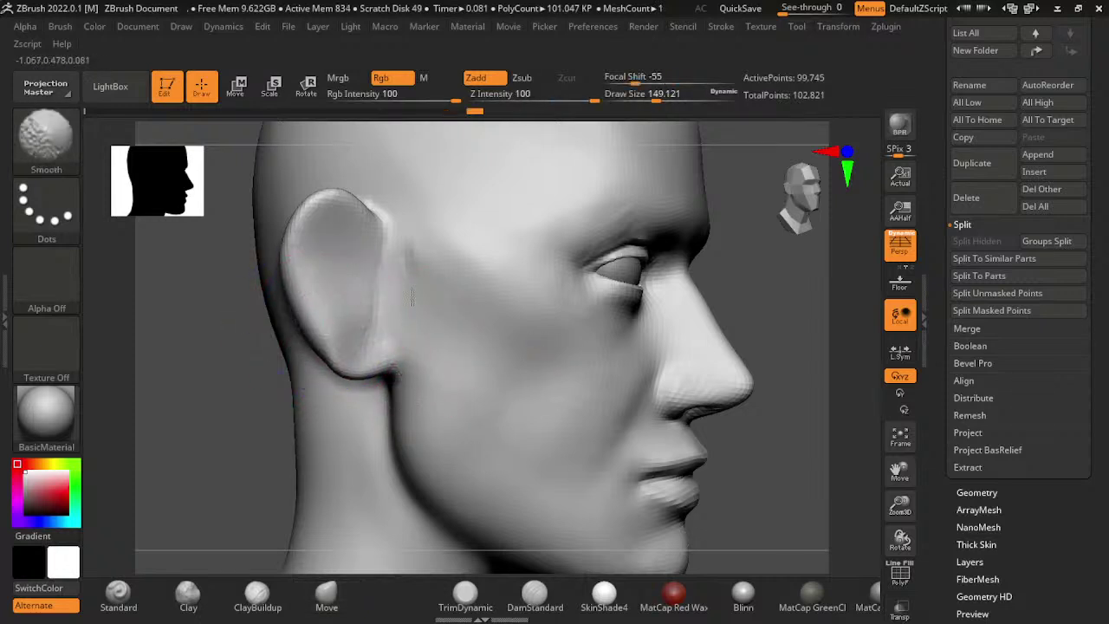
key("s")
left_click(452, 269)
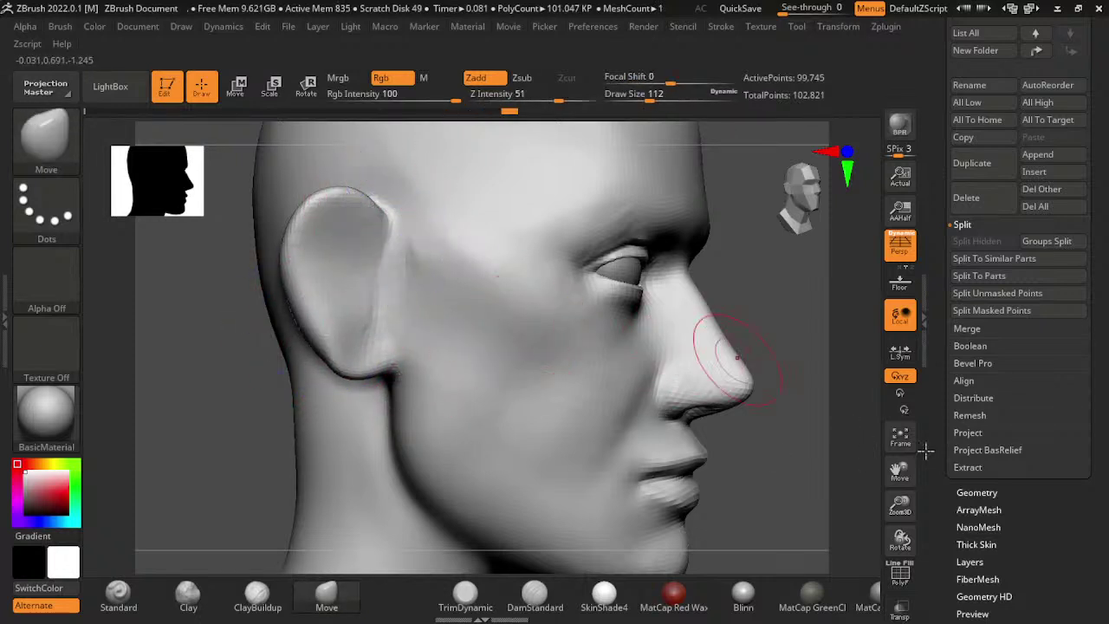
mouse_move(1016, 538)
left_mouse_down()
mouse_move(642, 362)
mouse_move(709, 387)
mouse_move(841, 402)
left_mouse_up()
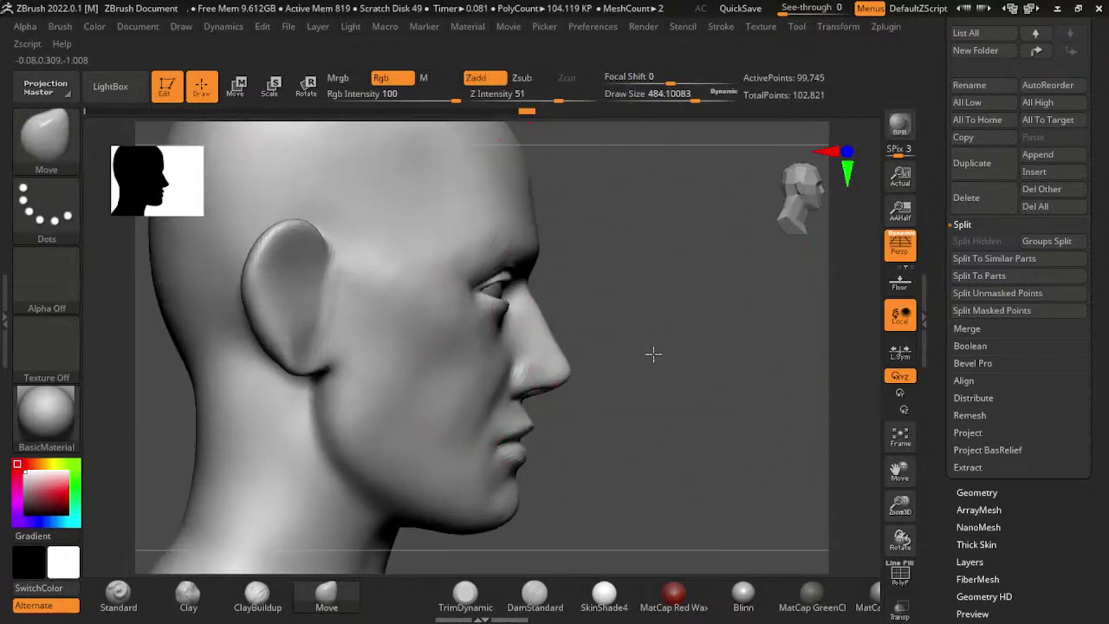
mouse_move(744, 366)
left_mouse_down()
mouse_move(765, 369)
mouse_move(667, 508)
left_mouse_up()
mouse_move(796, 388)
left_mouse_down("alt")
mouse_move(762, 512)
mouse_move(787, 383)
left_mouse_up("alt")
mouse_move(926, 415)
left_mouse_down()
mouse_move(706, 396)
mouse_move(931, 396)
mouse_move(846, 435)
mouse_move(765, 428)
left_mouse_up()
- Reactivate the head subtool and shrink the Move brush to about 74 to work the eyelids
key("w")
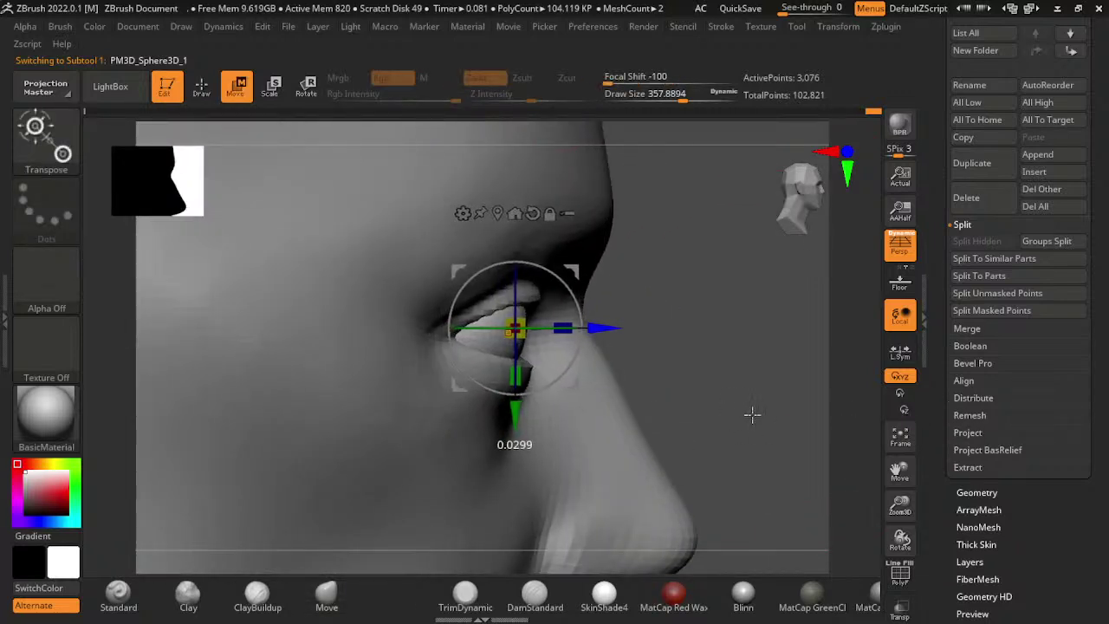
key("q")
left_click(693, 512, "alt")
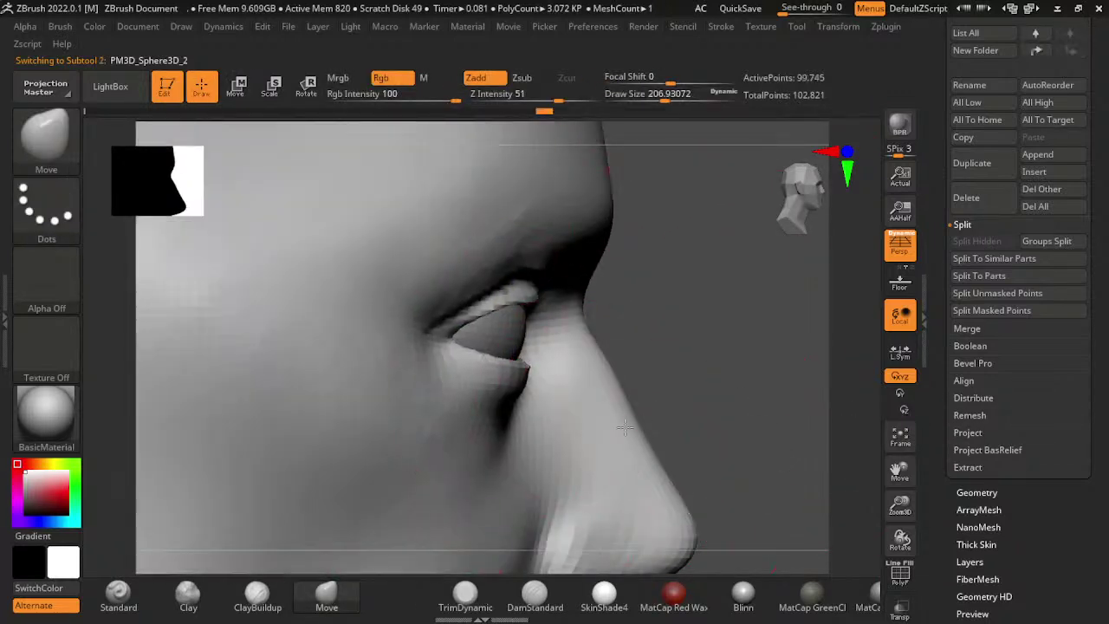
left_click_drag(656, 371, 563, 364)
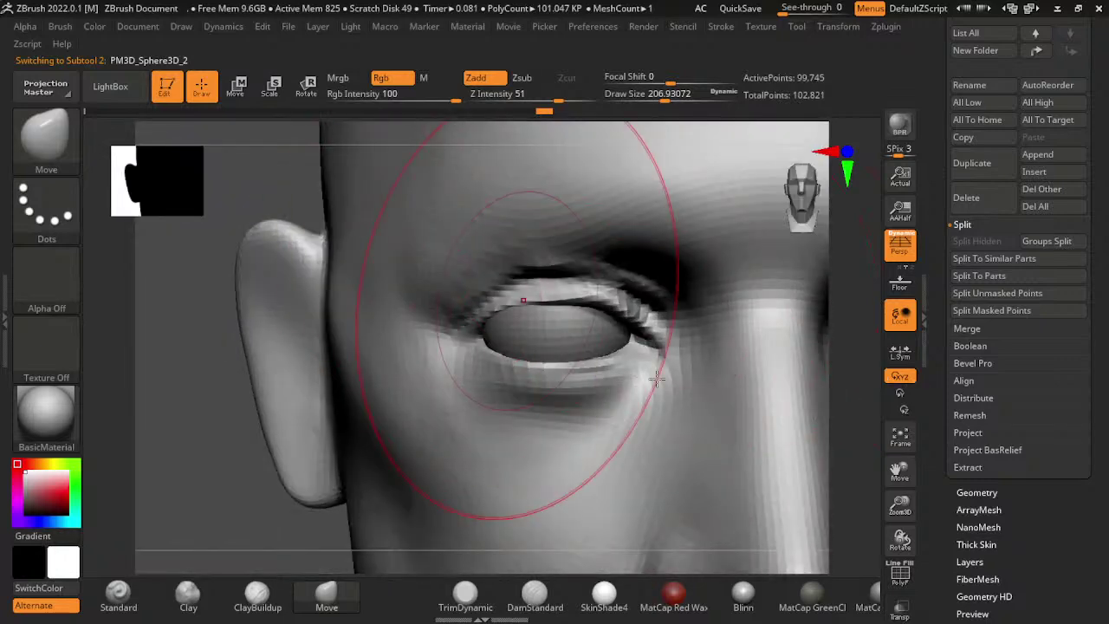
key("bracketleft")
key("bracketleft")
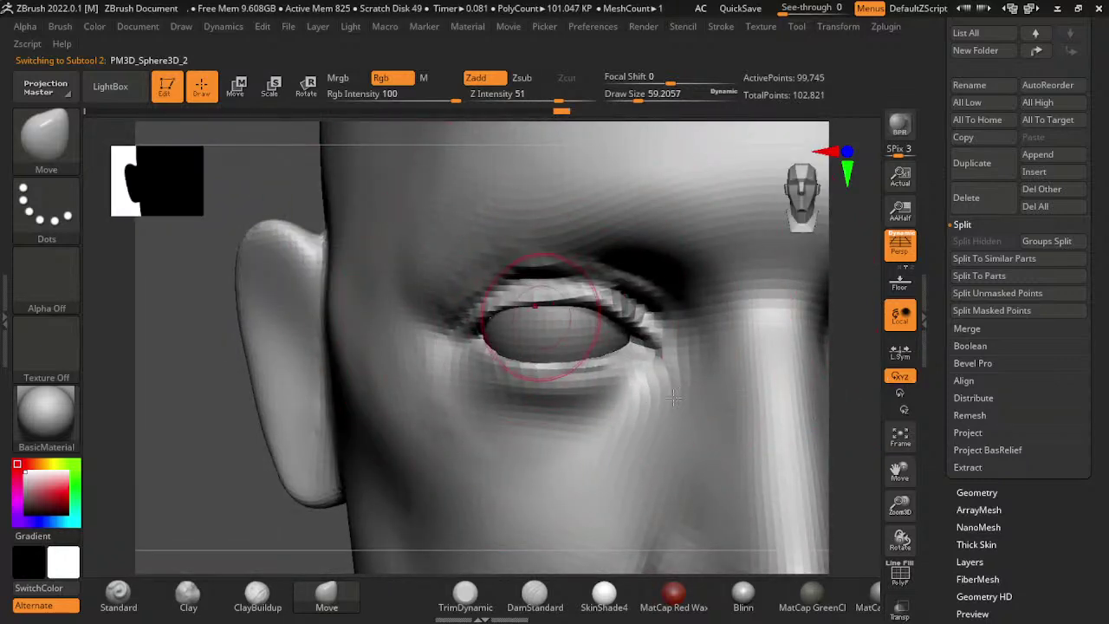
key("bracketleft")
key("bracketleft")
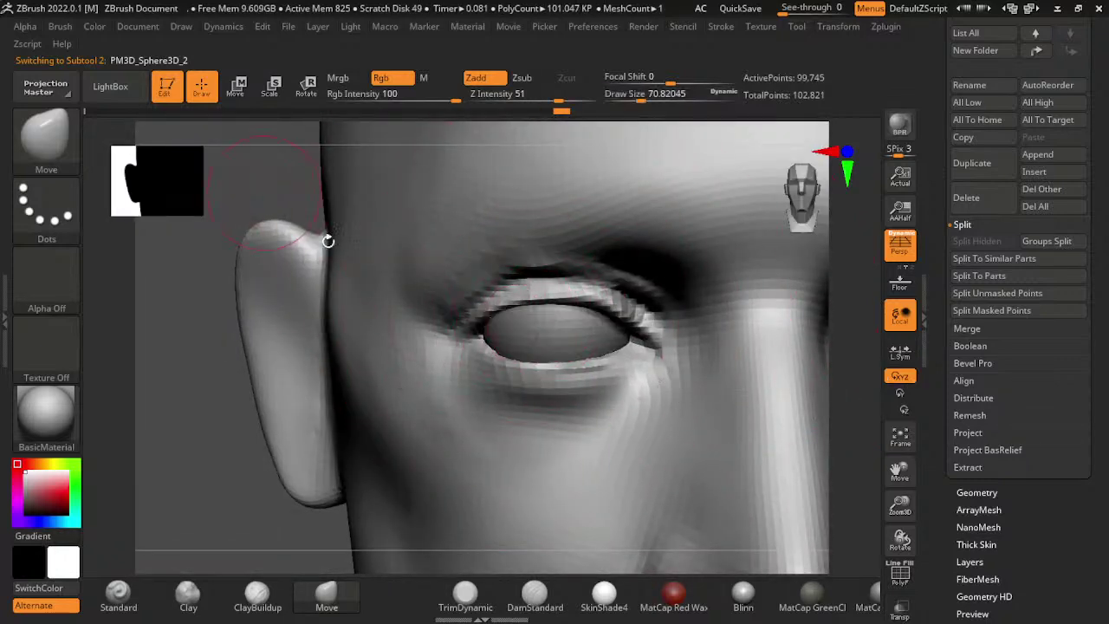
left_click_drag(328, 241, 548, 430)
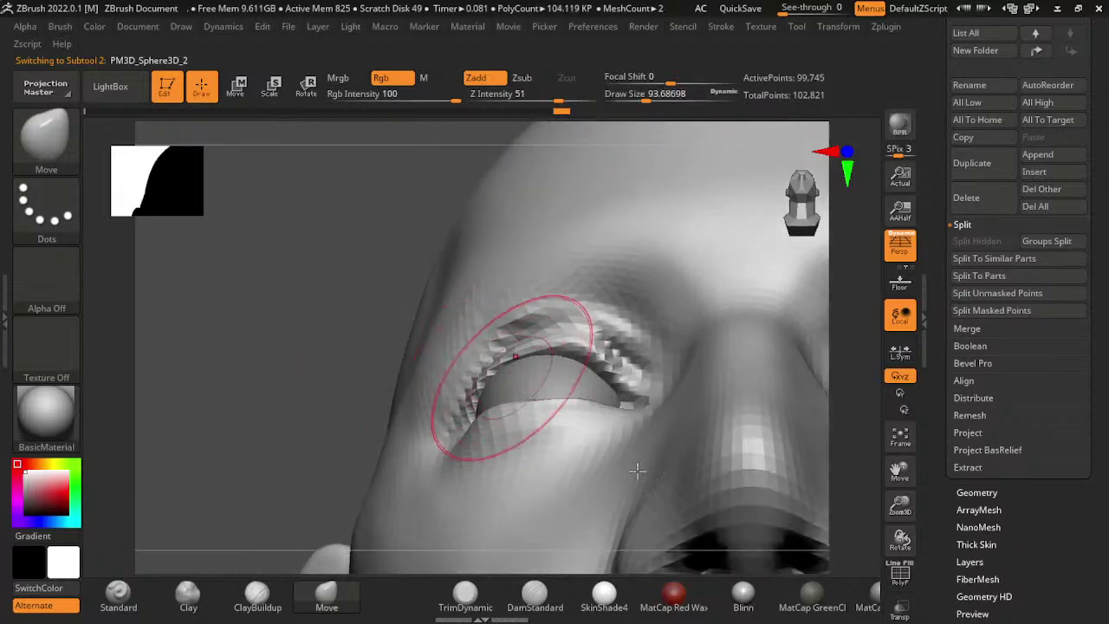
key("bracketleft")
left_click_drag(408, 359, 520, 297)
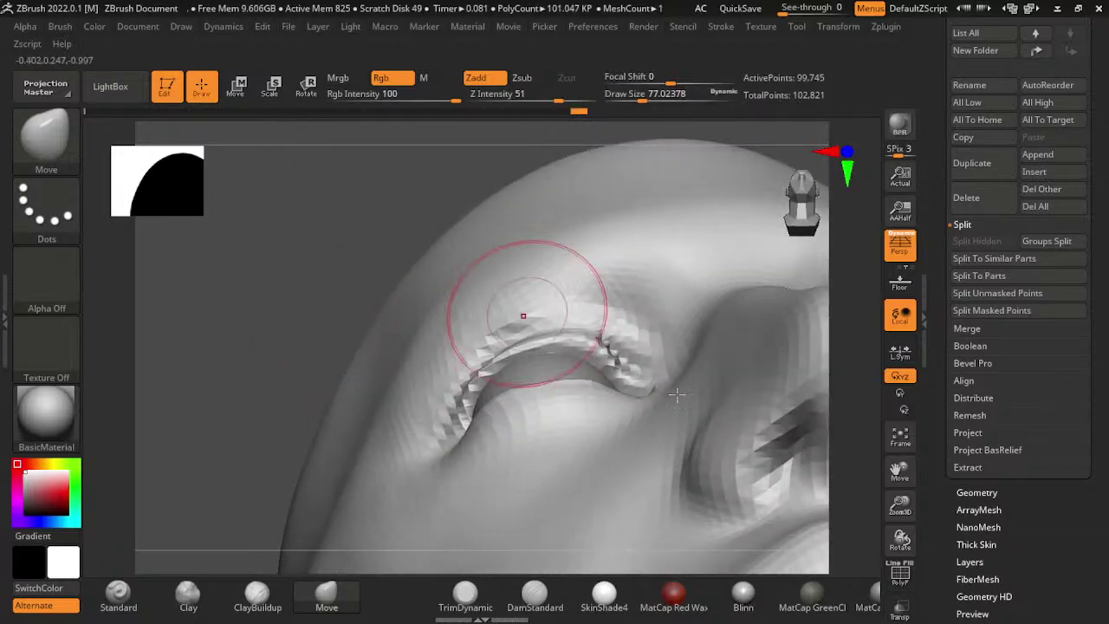
right_click_drag(732, 441, 683, 439)
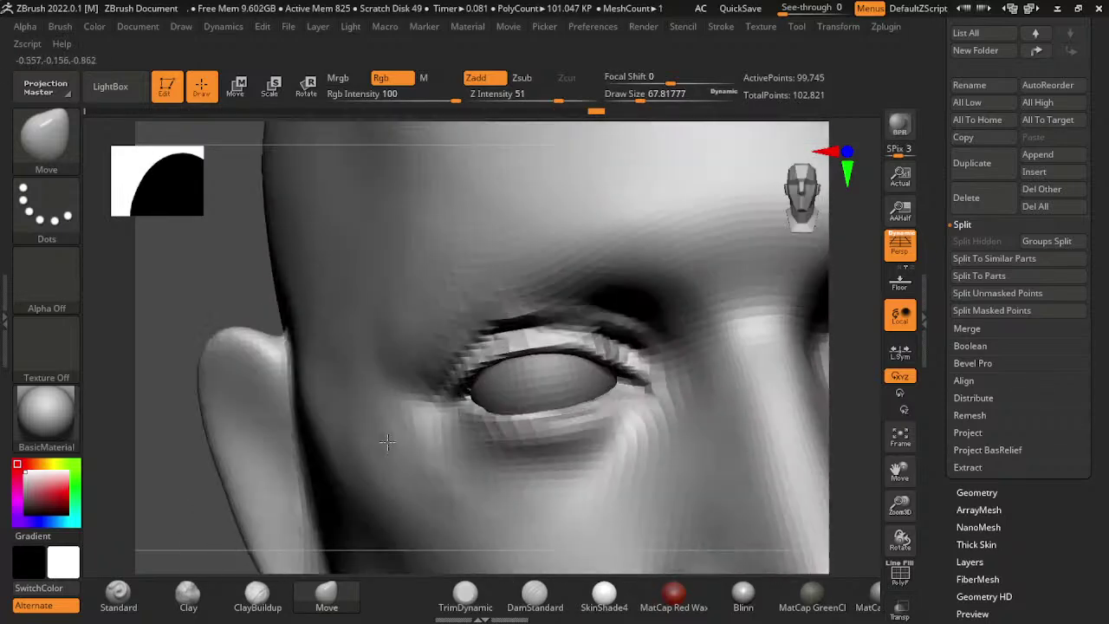
key("bracketright")
key("bracketleft")
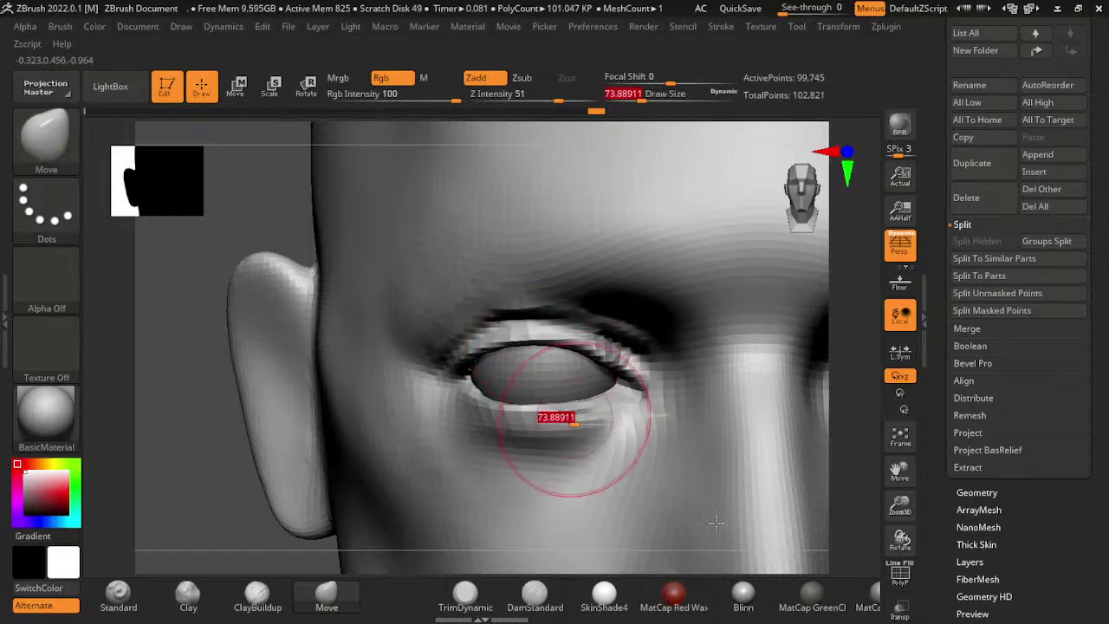
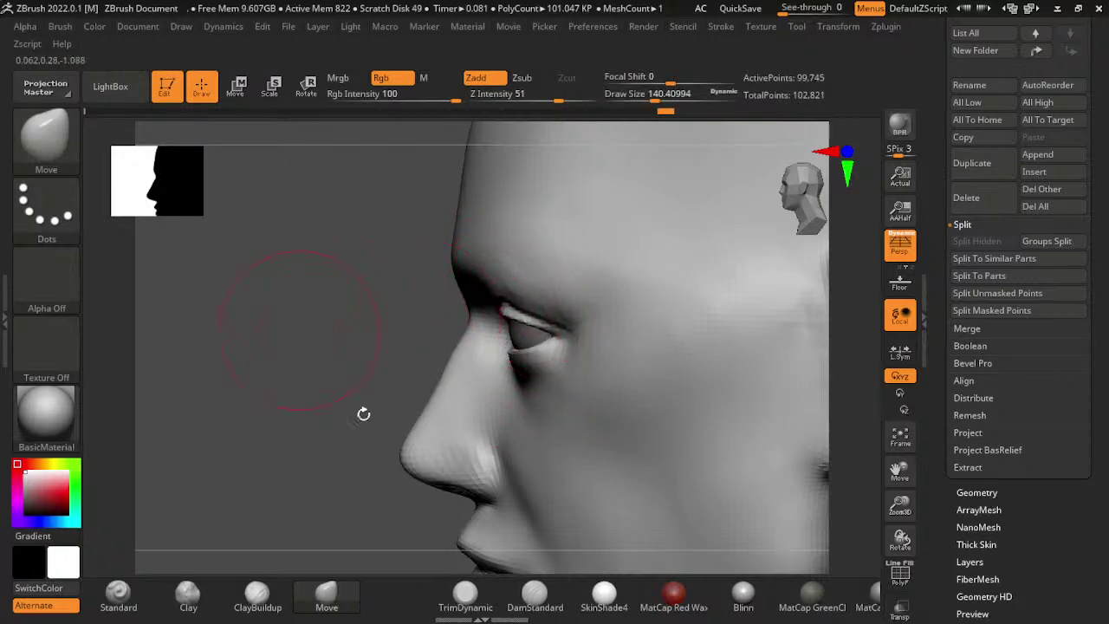
- Frame the bust in front view, inspect face, mouth and shoulders, then close in on the ear
left_click_drag(366, 413, 469, 399, "shift")
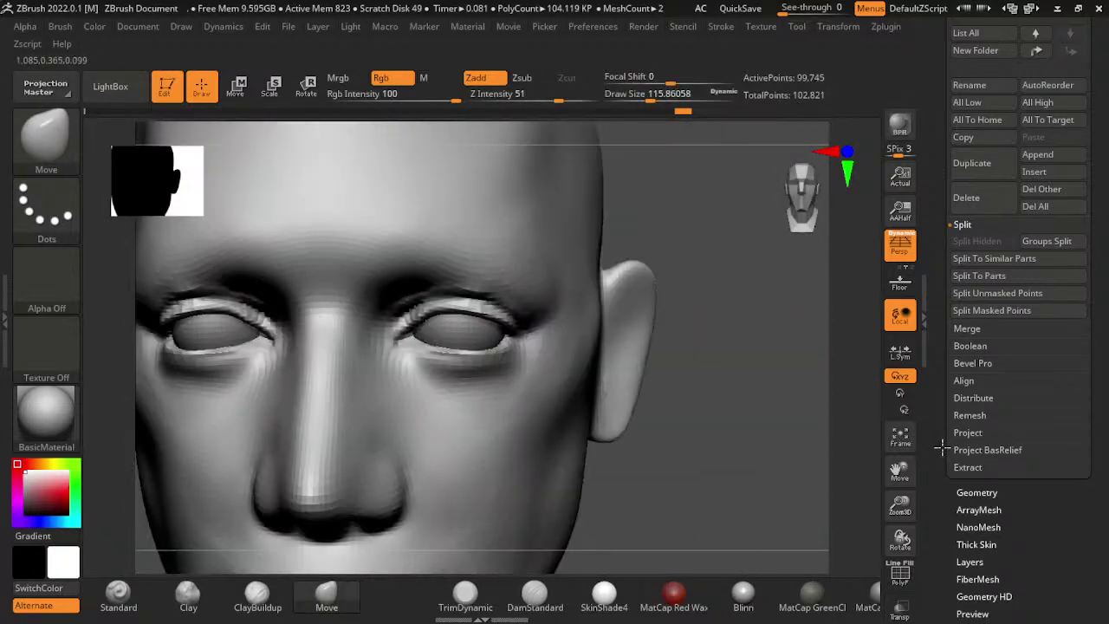
left_click(900, 438)
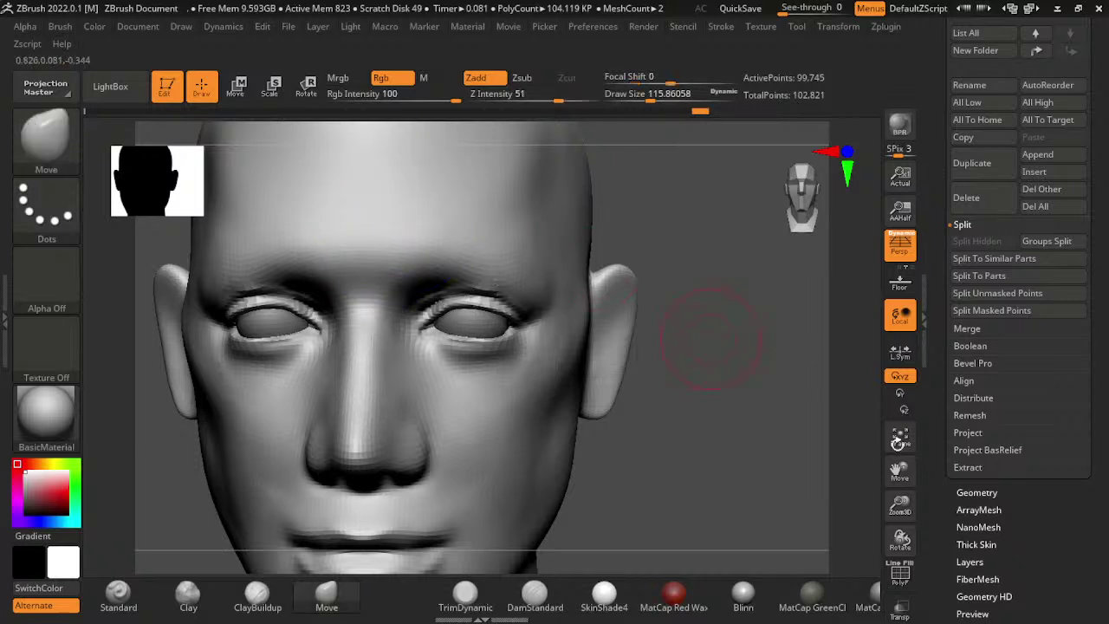
left_click(900, 438)
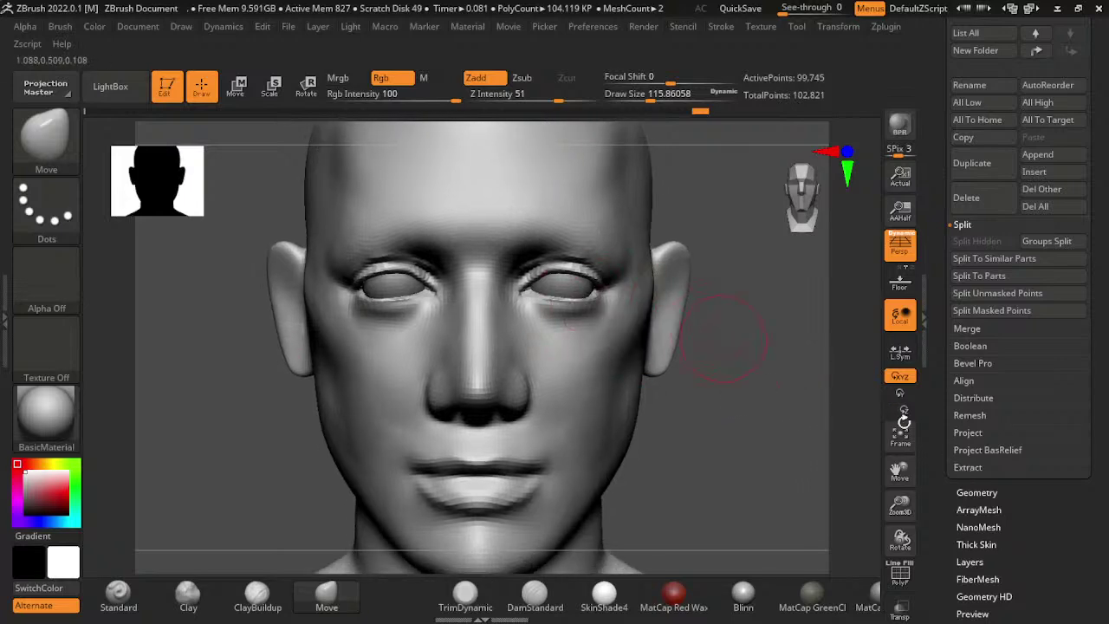
right_click_drag(723, 338, 849, 482, "alt")
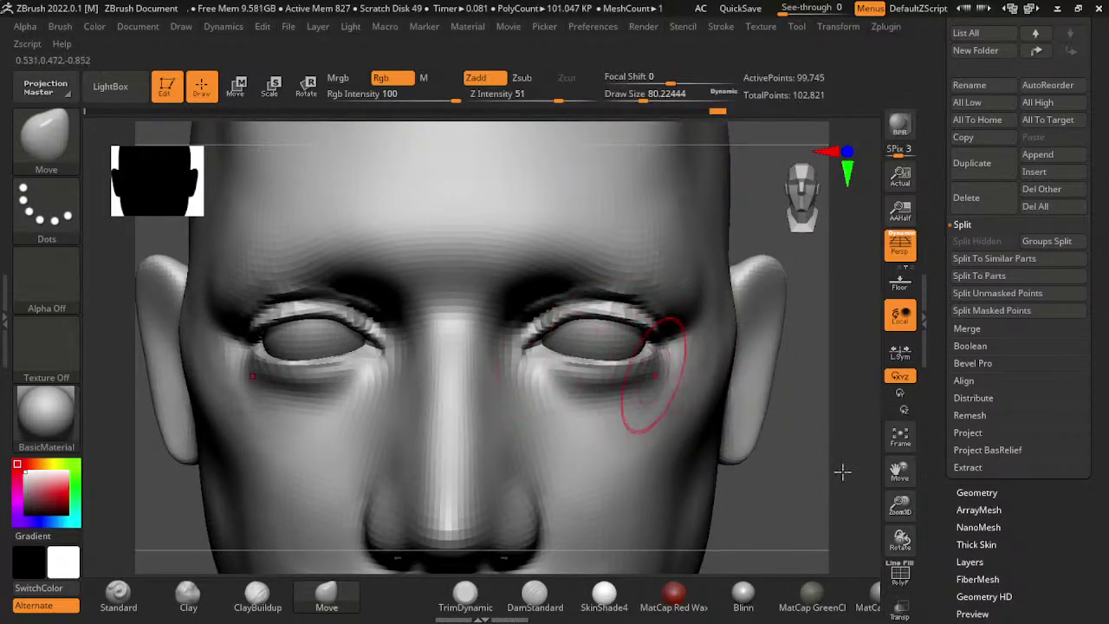
right_click_drag(696, 460, 1057, 394, "alt")
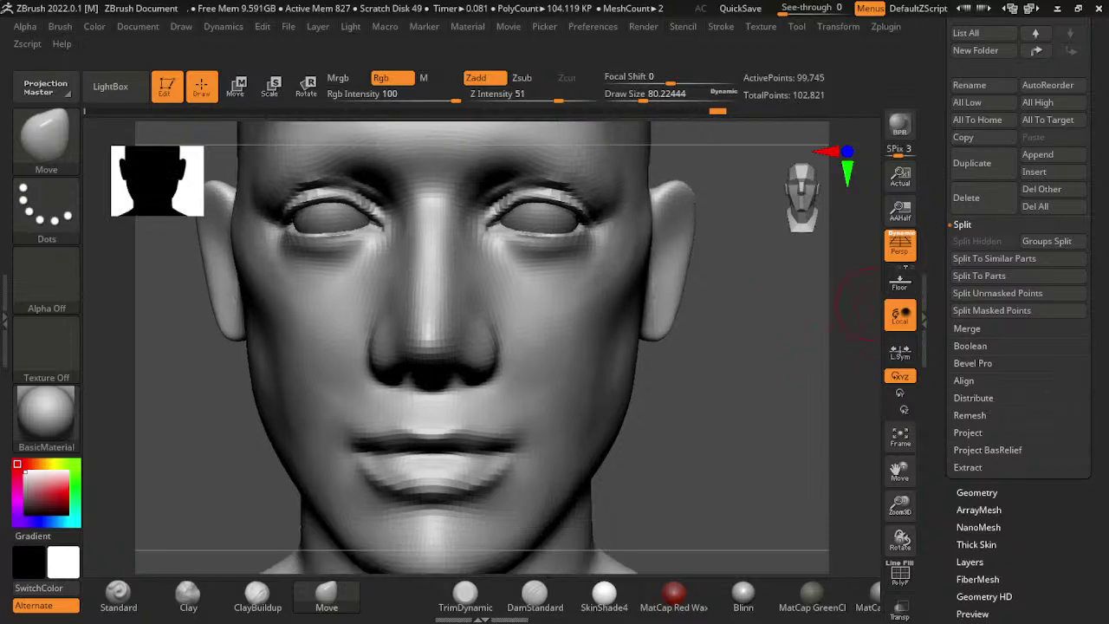
left_click_drag(901, 507, 816, 546)
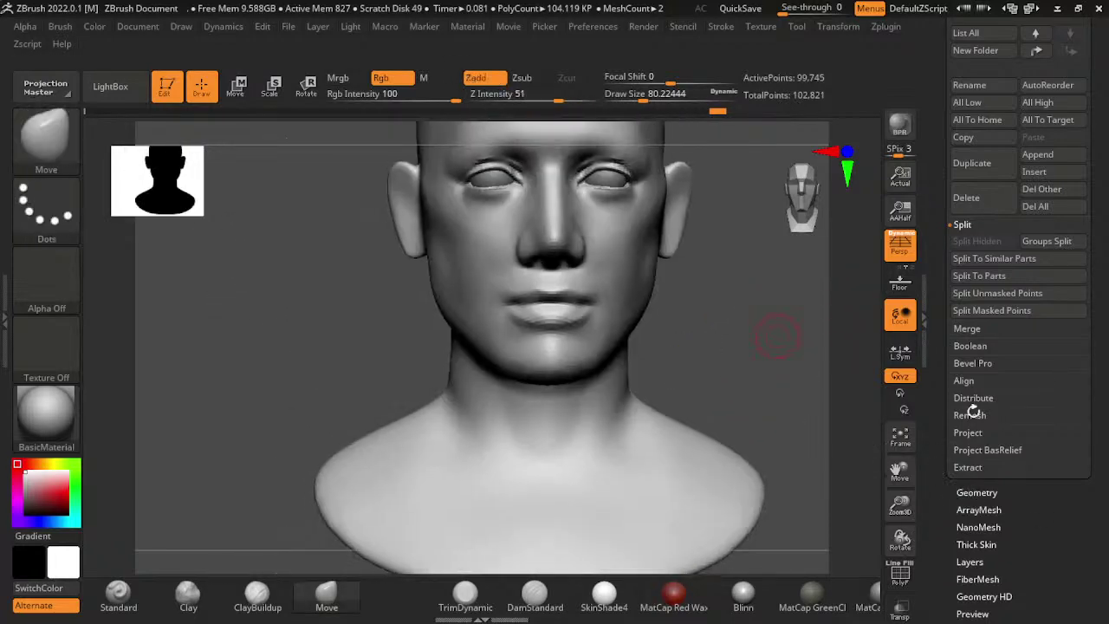
mouse_move(920, 449)
left_mouse_down()
mouse_move(918, 459)
mouse_move(997, 450)
mouse_move(840, 492)
left_mouse_up()
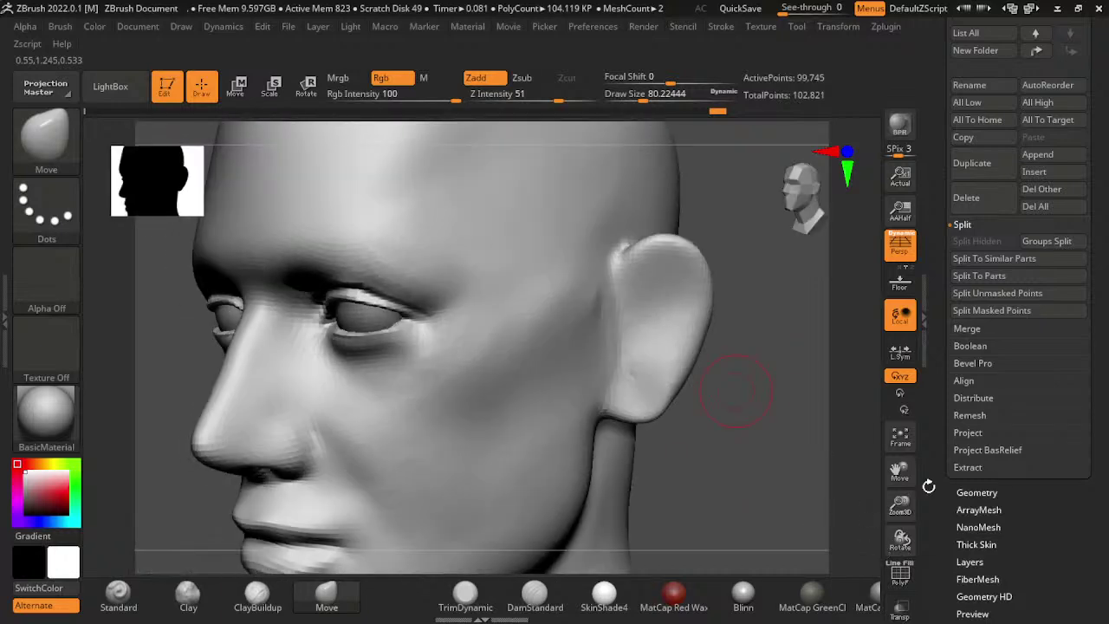
left_click_drag(792, 371, 788, 458, "alt")
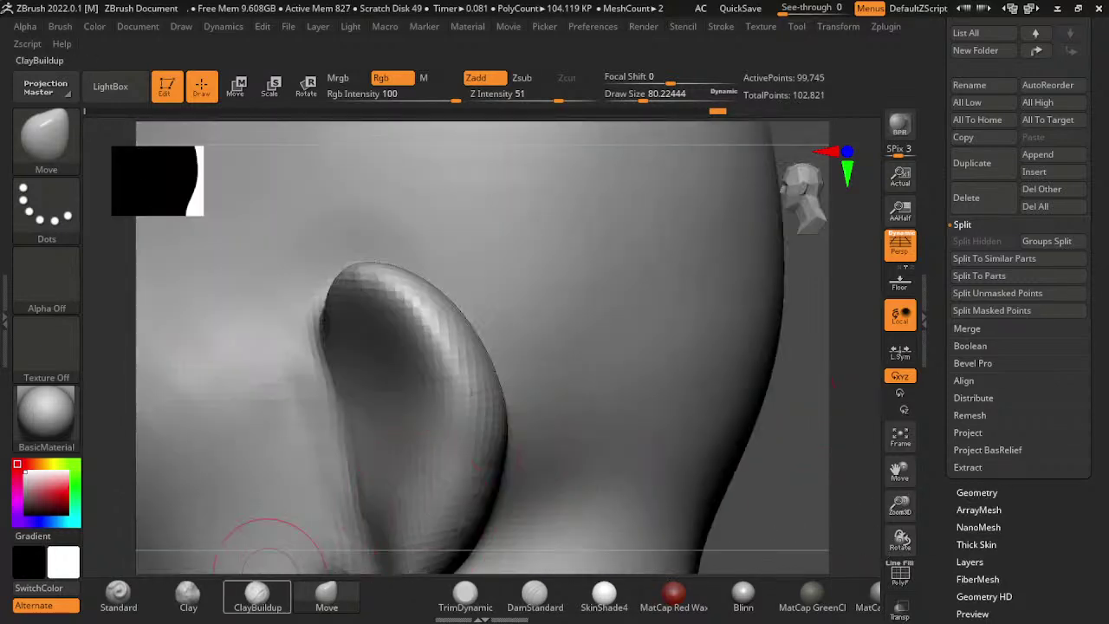
- With the ClayBuildup brush, orbit around the ear's helix rim and neck, ending on a side view
left_click(257, 593)
left_click_drag(747, 420, 662, 565)
left_click_drag(145, 480, 335, 290)
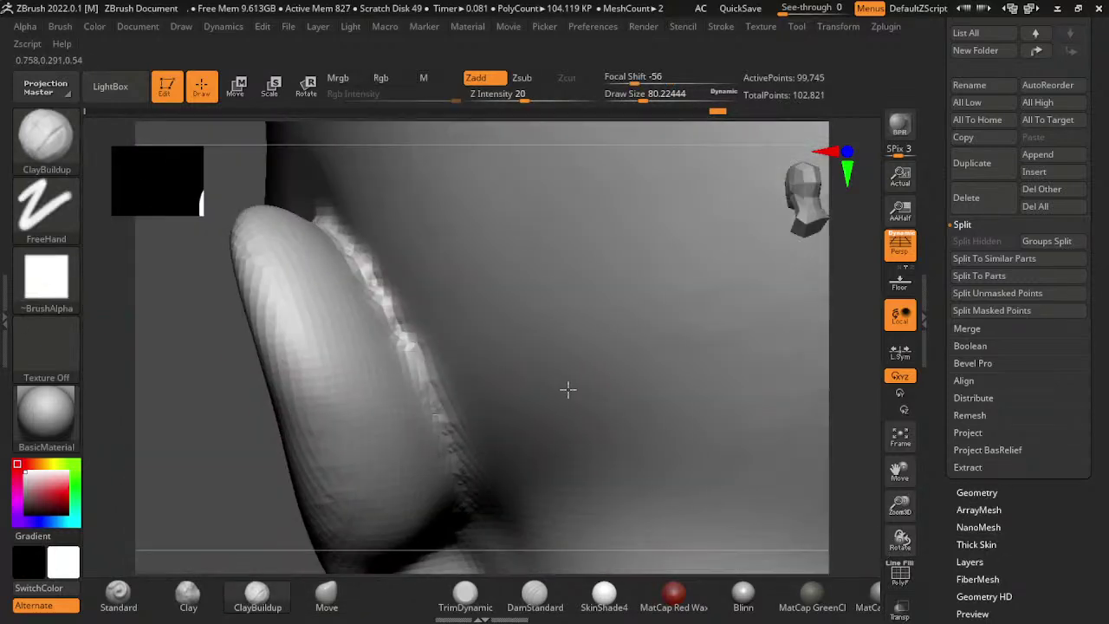
mouse_move(419, 395)
left_mouse_down()
mouse_move(322, 488)
mouse_move(266, 468)
mouse_move(257, 523)
mouse_move(242, 482)
mouse_move(450, 300)
left_mouse_up()
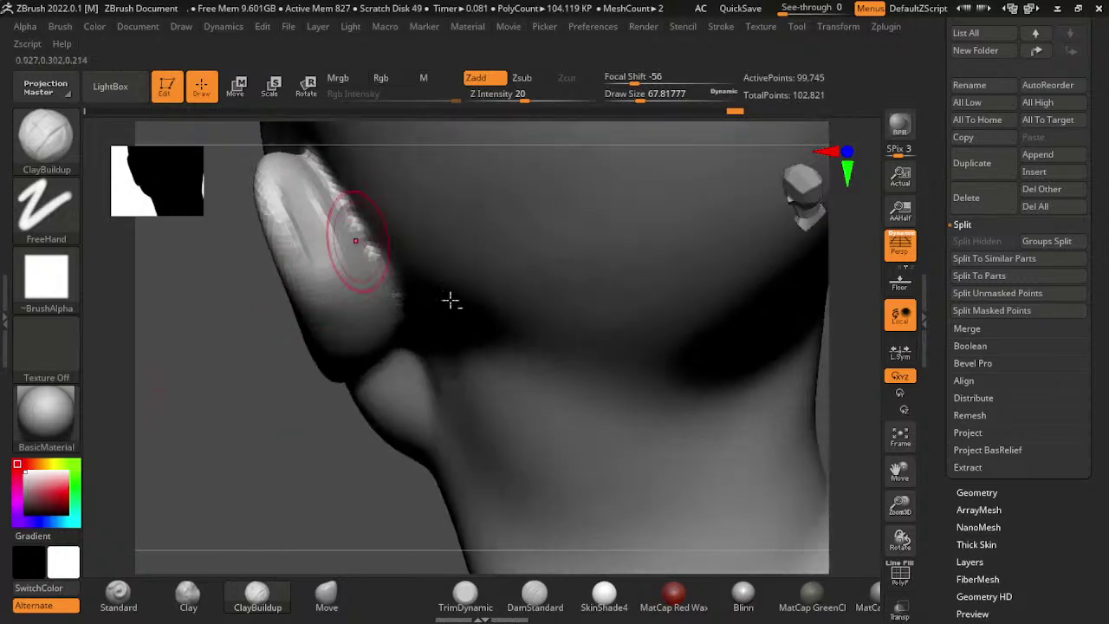
mouse_move(269, 424)
left_mouse_down()
mouse_move(259, 487)
mouse_move(386, 260)
left_mouse_up()
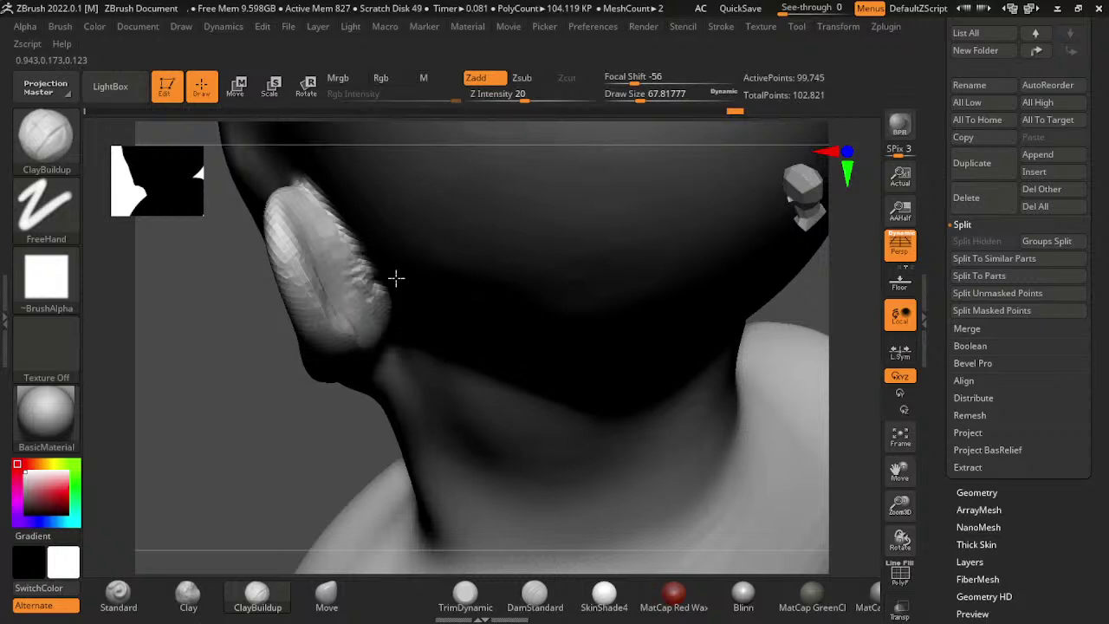
right_click_drag(389, 500, 380, 338)
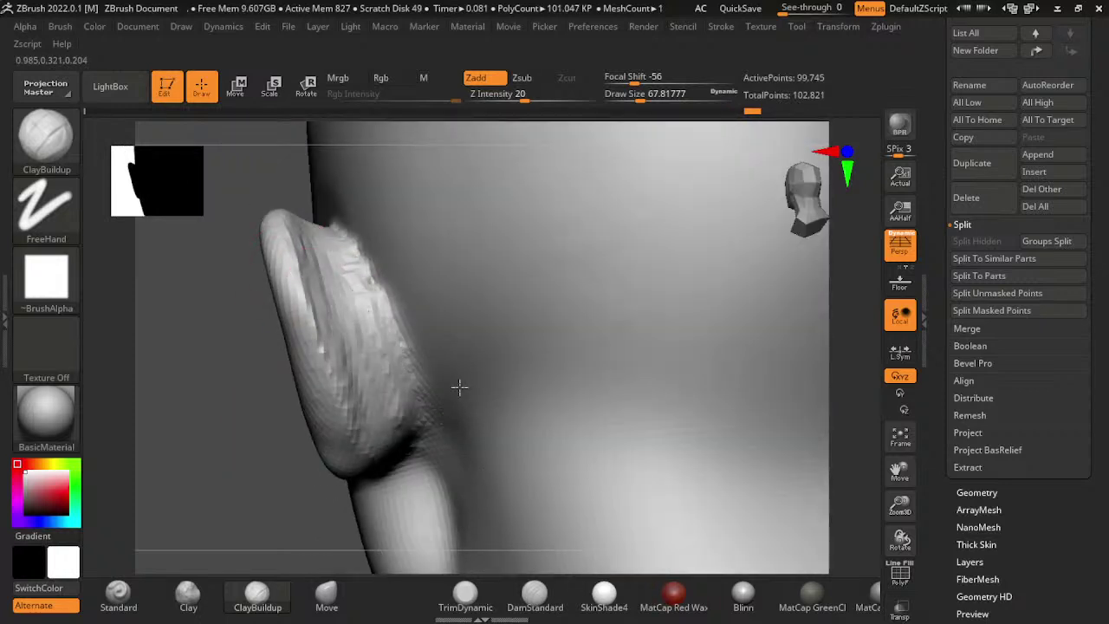
mouse_move(421, 408)
right_mouse_down()
mouse_move(385, 485)
mouse_move(678, 352)
mouse_move(748, 439)
right_mouse_up()
- With a smaller Standard brush in flat side view, carve dents along the ear's edge and inner fold
left_click(117, 596)
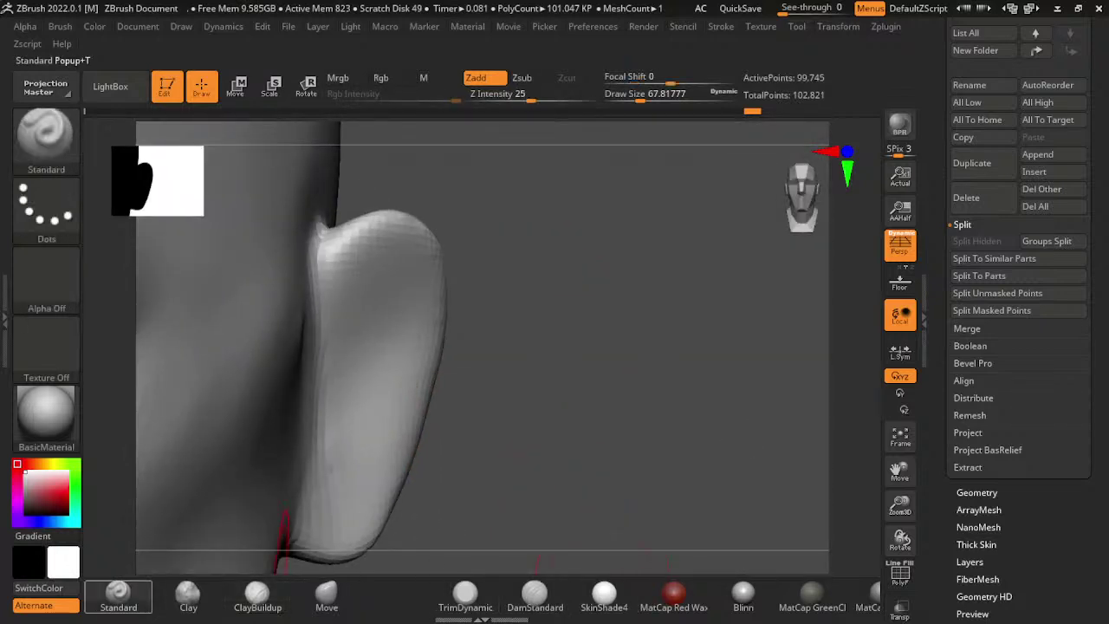
mouse_move(433, 537)
right_mouse_down()
mouse_move(721, 483)
mouse_move(675, 136)
right_mouse_up()
left_click_drag(676, 136, 698, 130)
key("s")
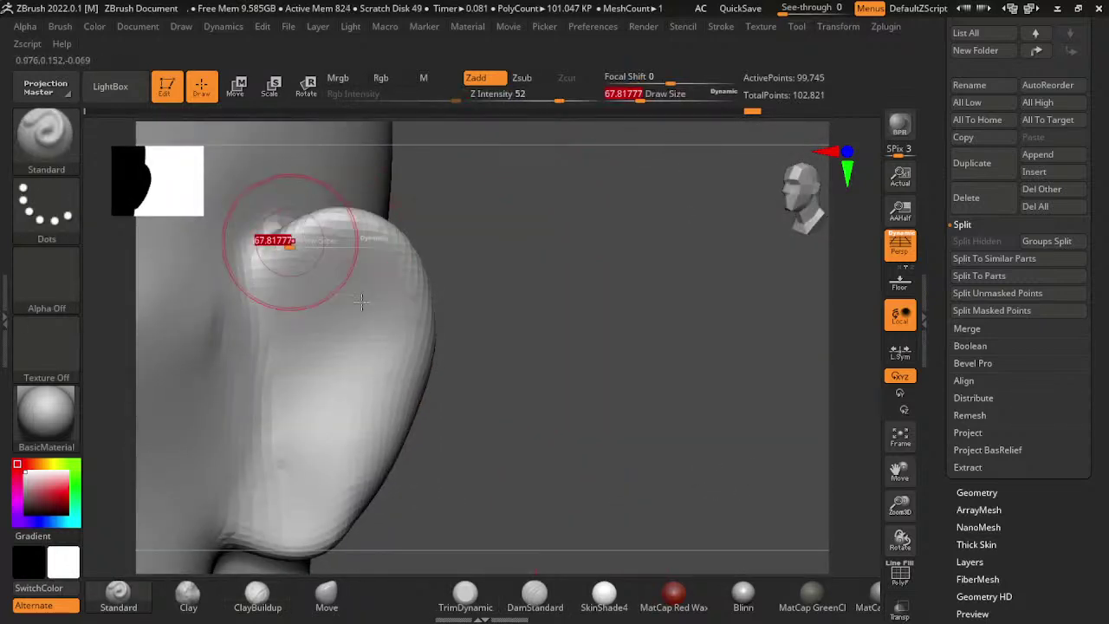
mouse_move(272, 240)
left_mouse_down()
mouse_move(260, 240)
mouse_move(329, 372)
left_mouse_up()
left_click_drag(285, 286, 315, 314)
mouse_move(386, 397)
left_mouse_down()
mouse_move(460, 463)
mouse_move(416, 512)
mouse_move(408, 542)
mouse_move(433, 539)
mouse_move(454, 510)
mouse_move(468, 435)
mouse_move(425, 413)
mouse_move(447, 431)
left_mouse_up()
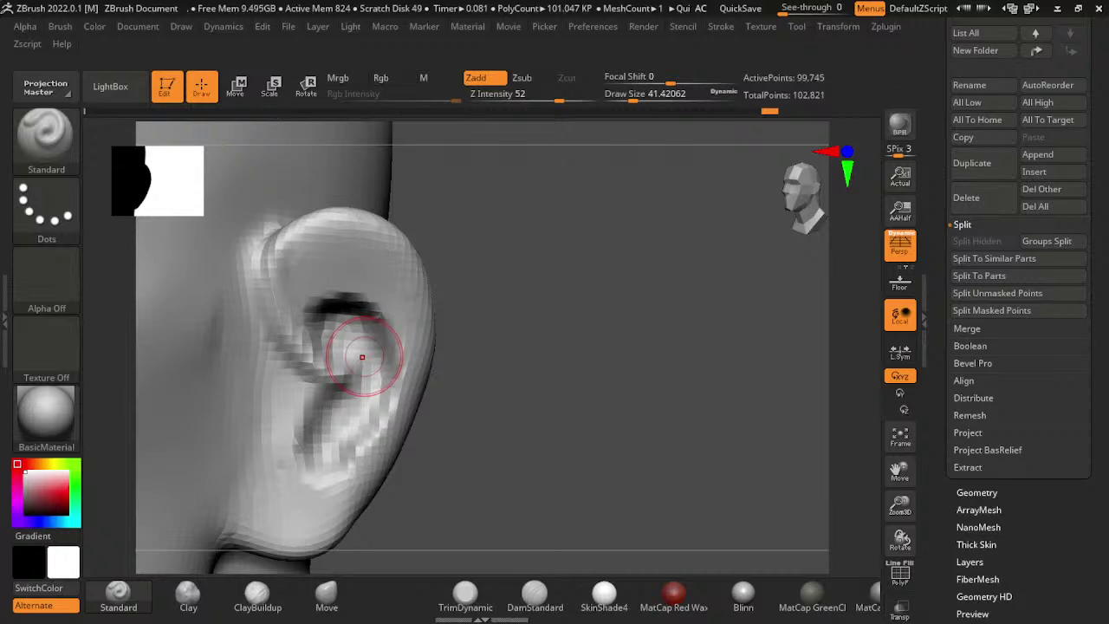
- Reshape the concha and antihelix with draw size about 70, then refine them at about 49
mouse_move(799, 467)
left_mouse_down()
mouse_move(494, 419)
mouse_move(517, 329)
left_mouse_up()
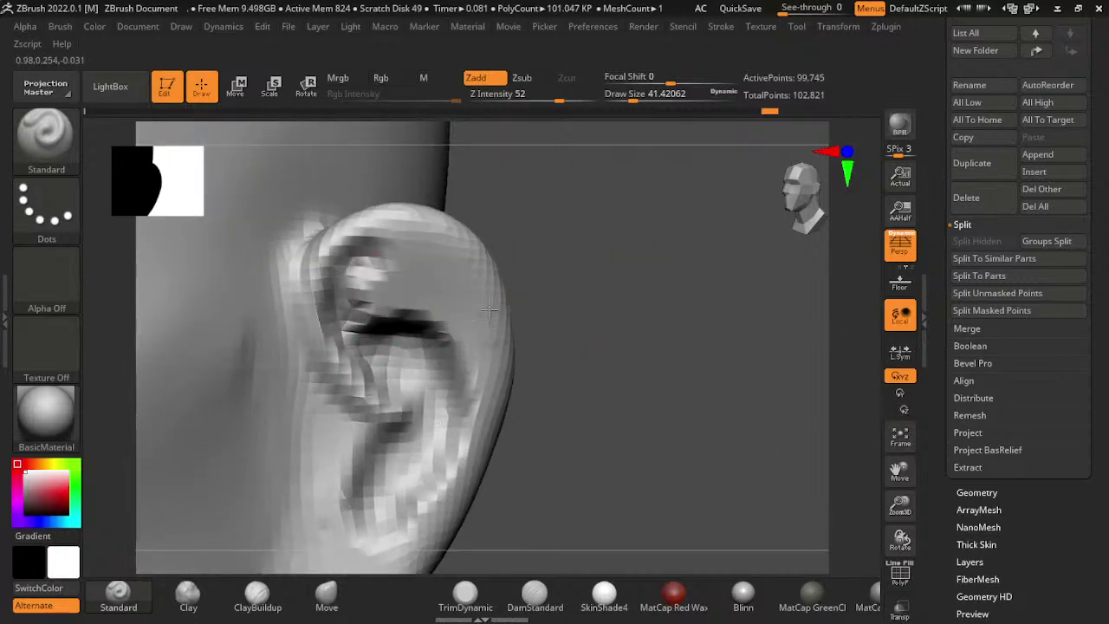
left_click_drag(594, 483, 673, 329)
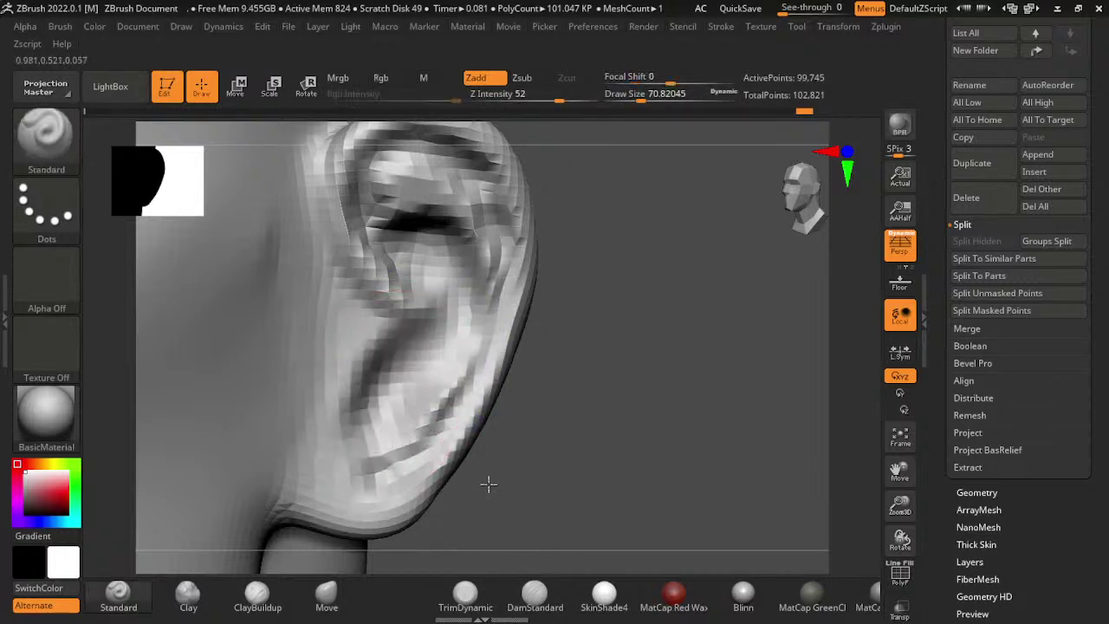
right_click_drag(349, 382, 429, 481)
mouse_move(321, 433)
left_mouse_down()
mouse_move(373, 338)
mouse_move(355, 243)
left_mouse_up()
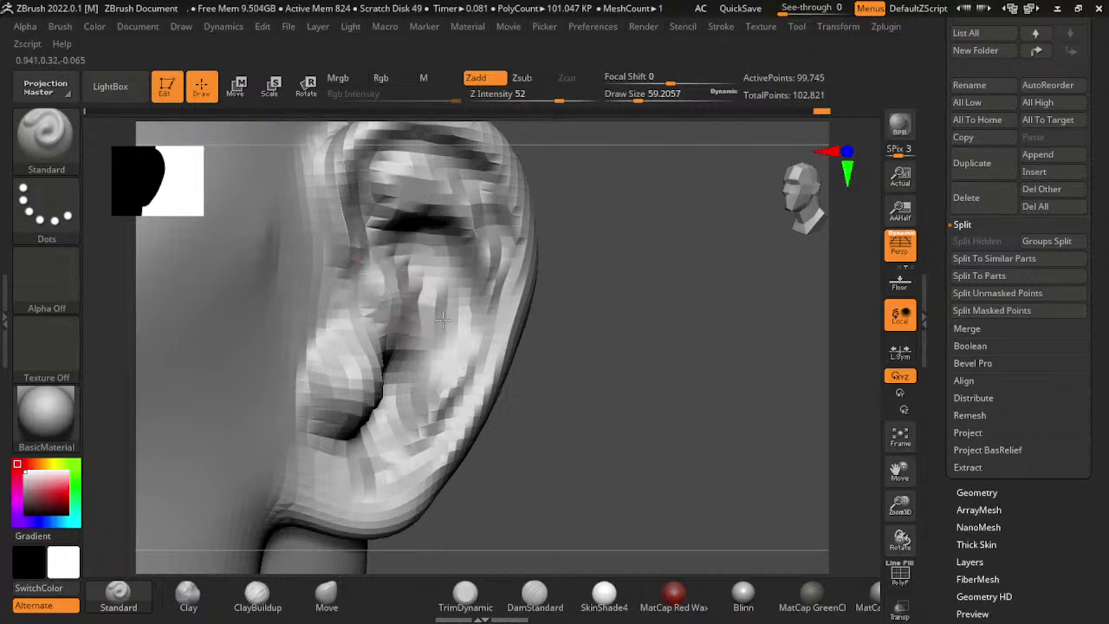
left_click_drag(416, 338, 338, 191)
right_click_drag(507, 336, 474, 357)
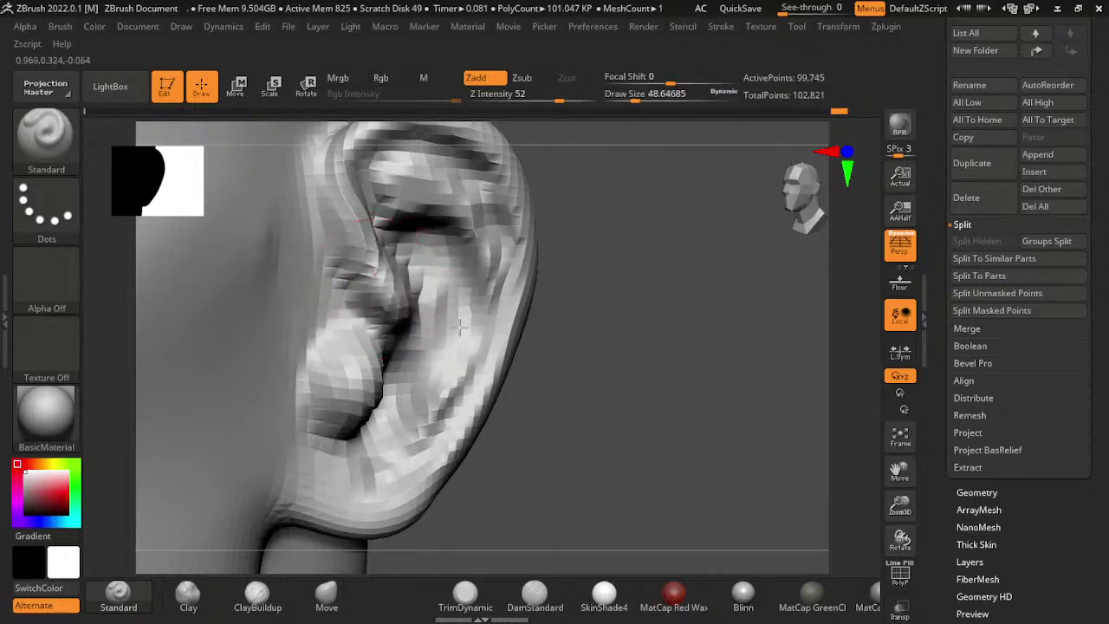
left_click_drag(390, 346, 445, 299)
left_click_drag(774, 442, 760, 458)
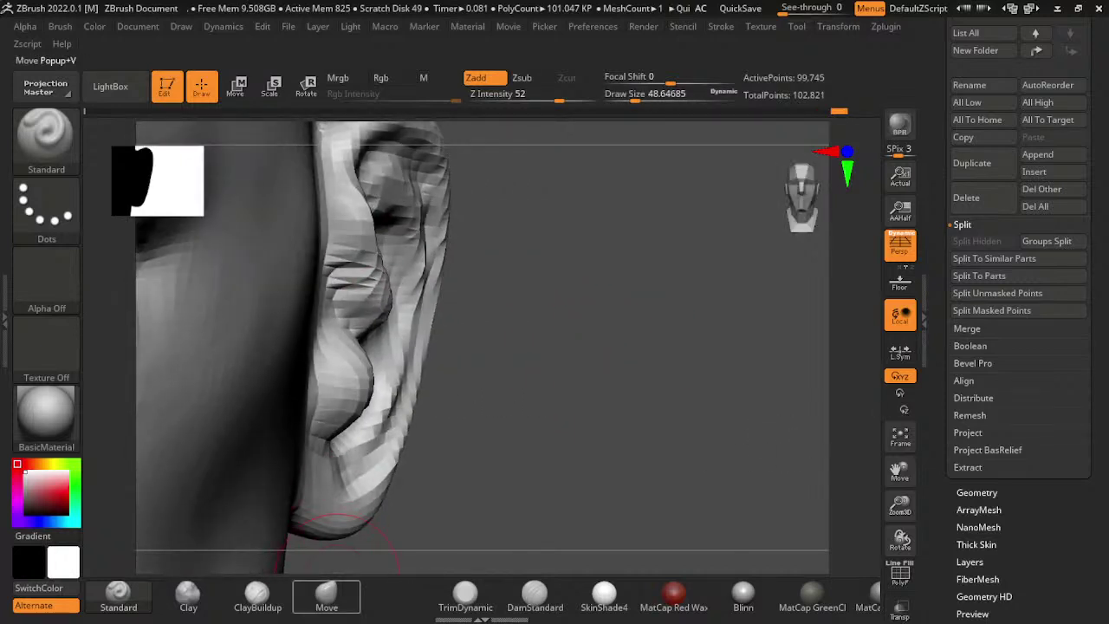
- Smooth the ear's concha and antihelix and push the inner ear slightly outward
left_click_drag(421, 401, 451, 350, "shift")
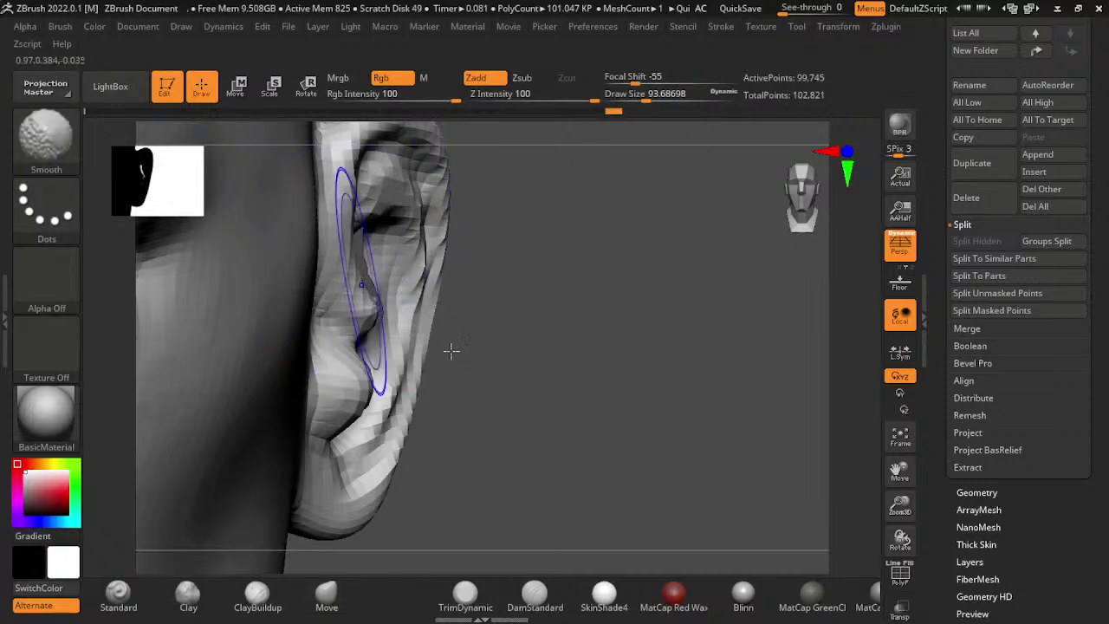
left_click_drag(532, 477, 494, 503)
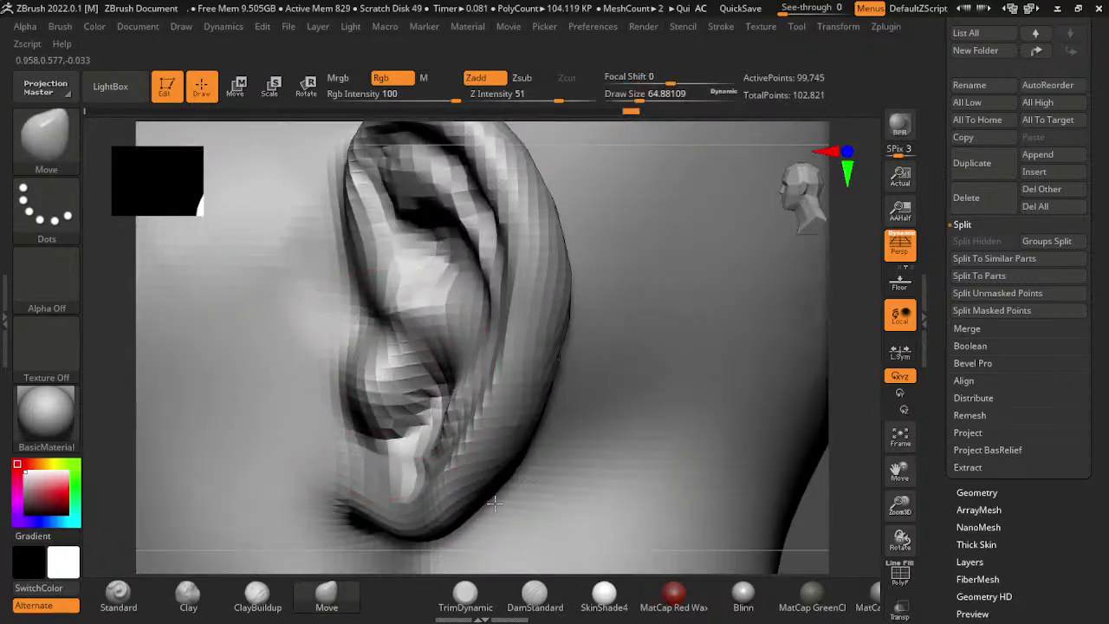
left_click_drag(394, 397, 401, 398)
left_click_drag(760, 436, 785, 472)
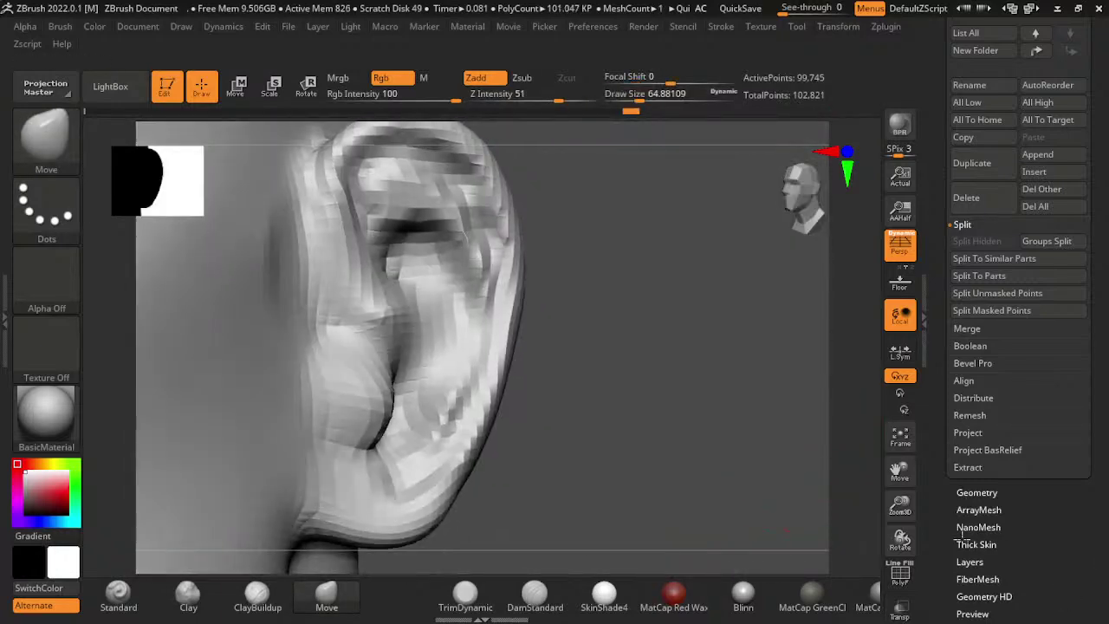
- Reshape the lower inner ear and lobe, resizing the brush to about 56, 86, then 181
left_click_drag(461, 416, 446, 491)
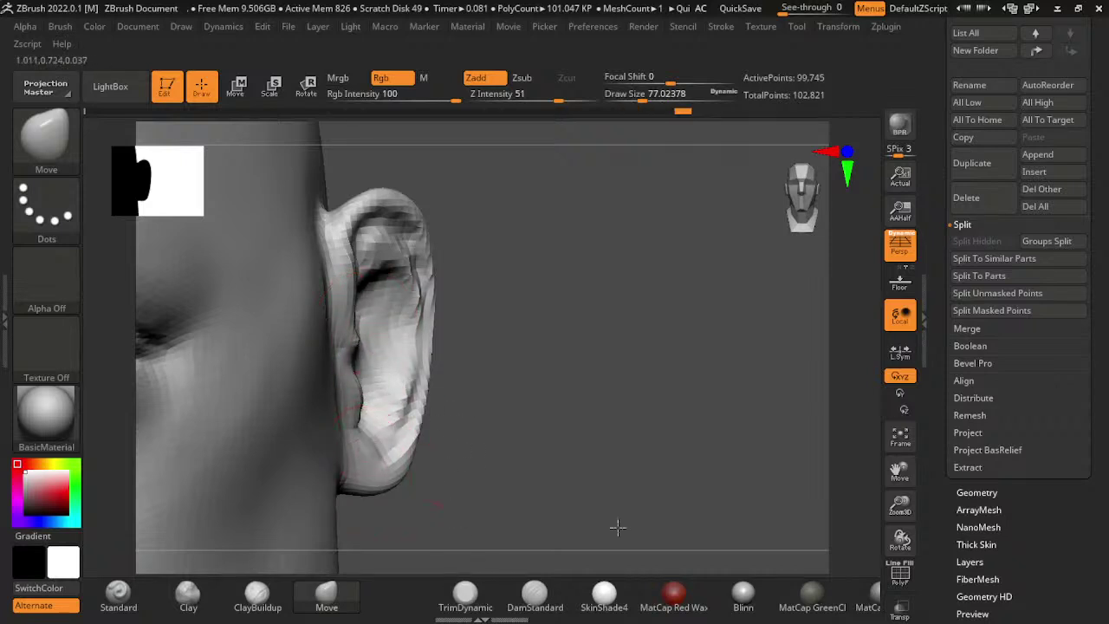
left_click_drag(617, 527, 485, 502)
key("s")
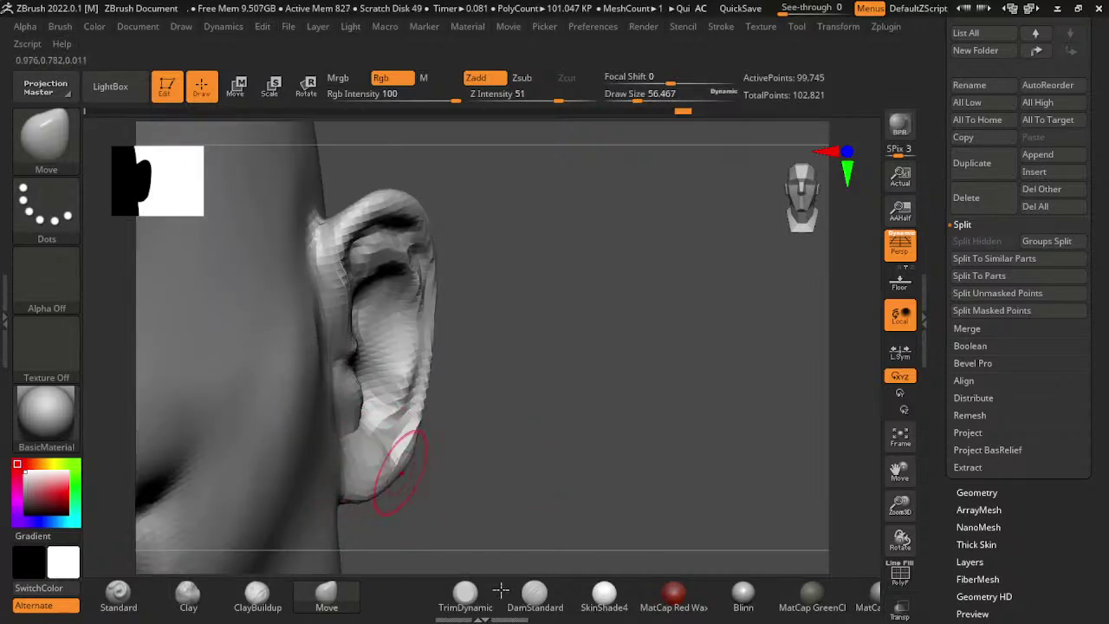
left_click_drag(607, 520, 705, 406)
key("s")
left_click_drag(451, 253, 519, 253)
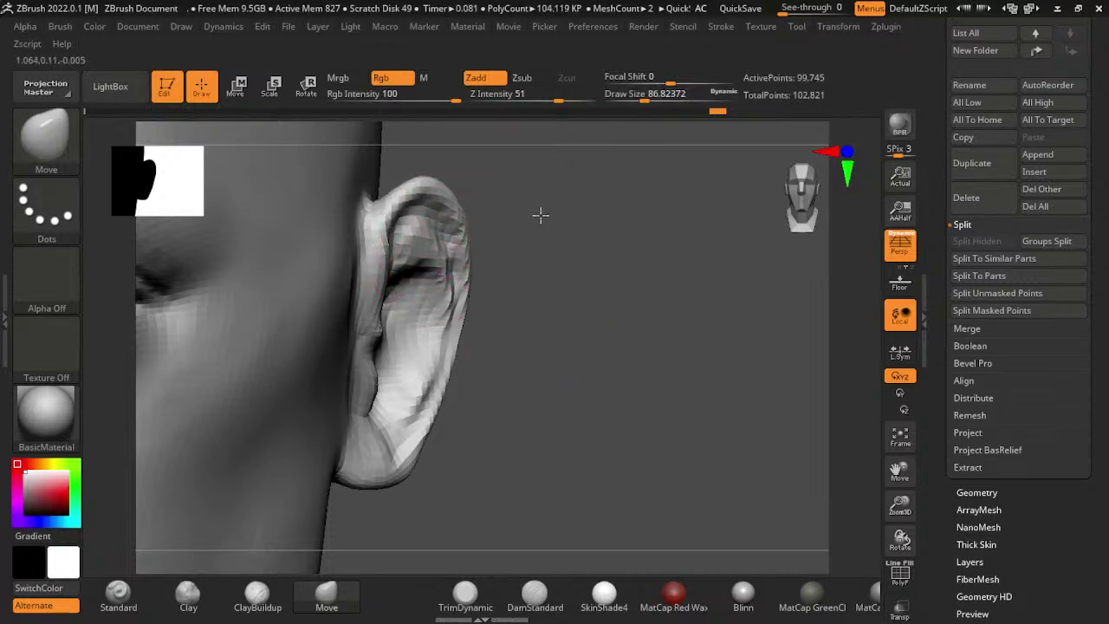
left_click_drag(540, 214, 542, 300)
mouse_move(525, 493)
left_mouse_down()
mouse_move(627, 403)
mouse_move(864, 433)
mouse_move(470, 313)
left_mouse_up()
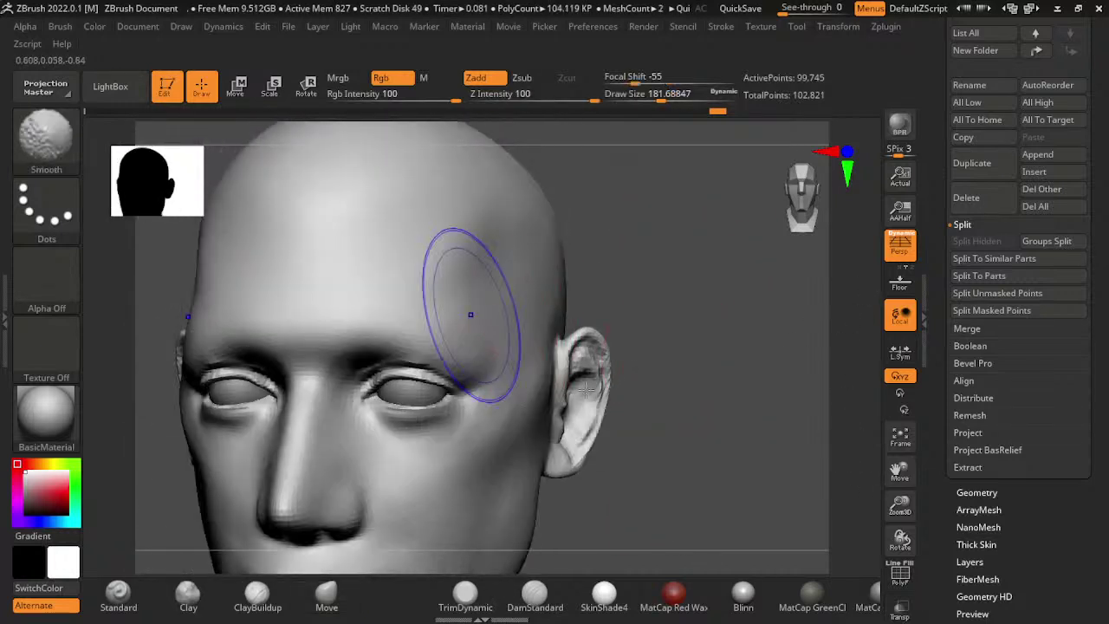
- Zoom in on eyes and forehead and add ClayBuildup clay along the temple at draw size about 234
left_click(325, 594)
left_click(258, 594)
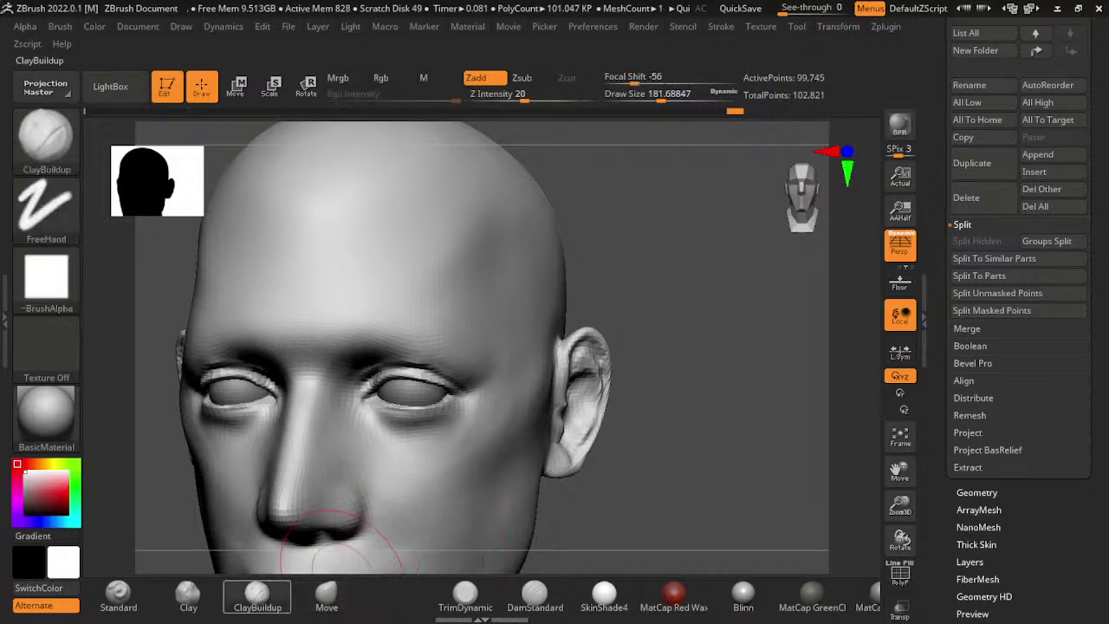
left_click_drag(848, 439, 463, 324)
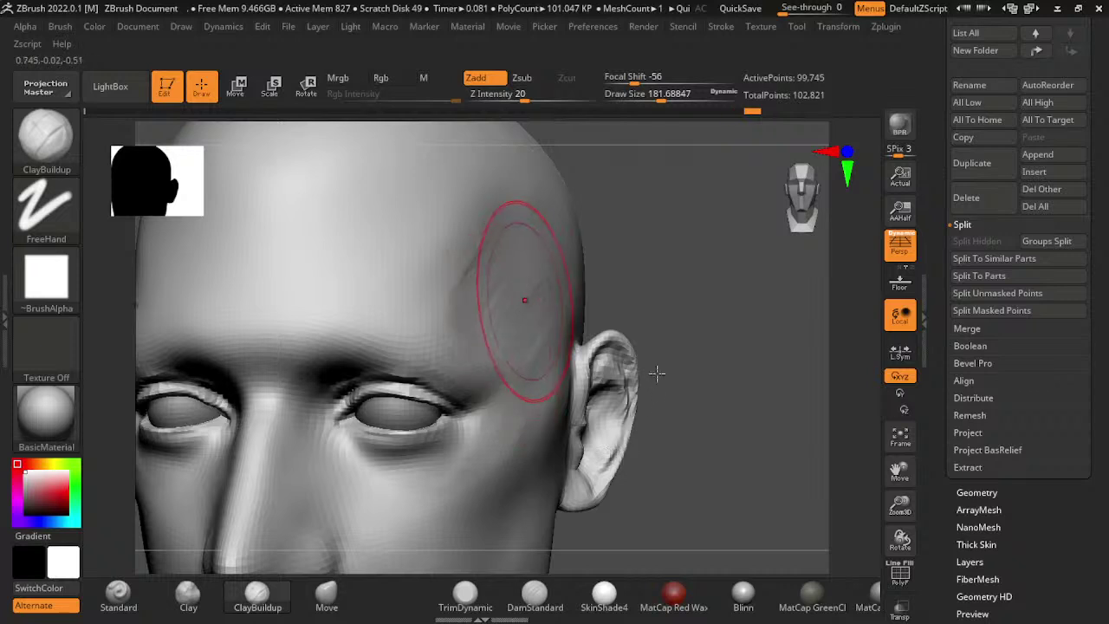
key("bracketright")
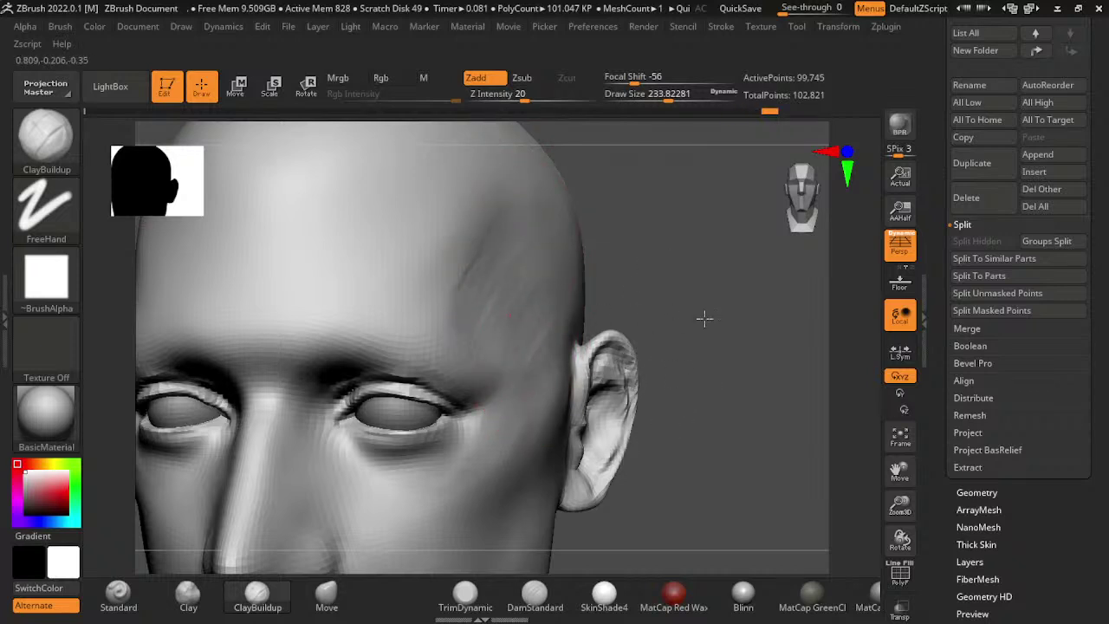
key("shift")
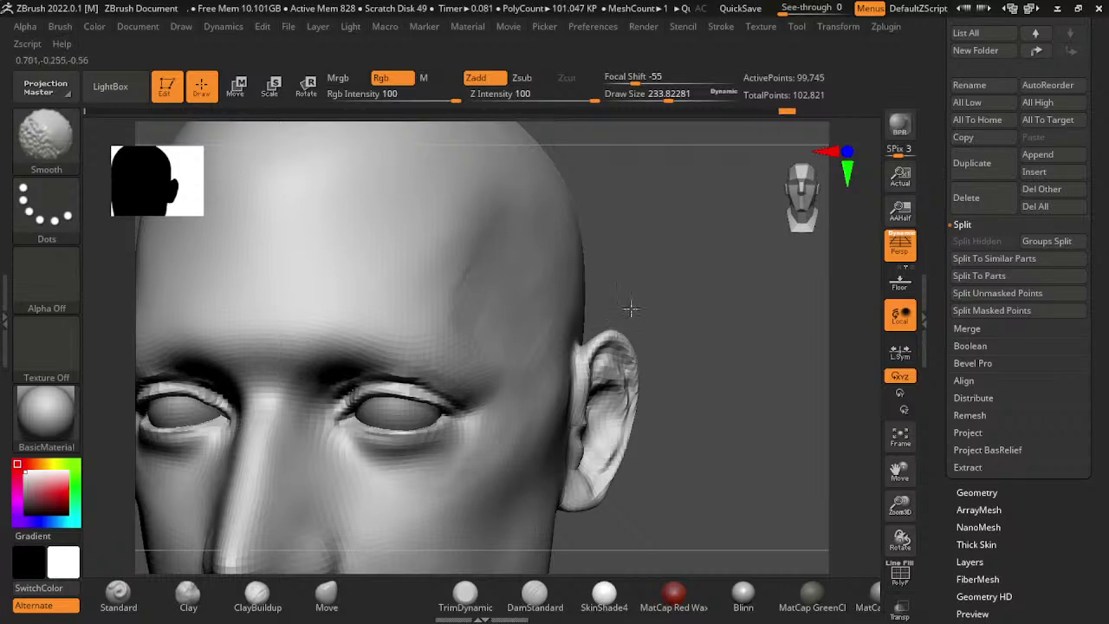
mouse_move(631, 307)
left_mouse_down()
mouse_move(934, 411)
mouse_move(1005, 510)
left_mouse_up()
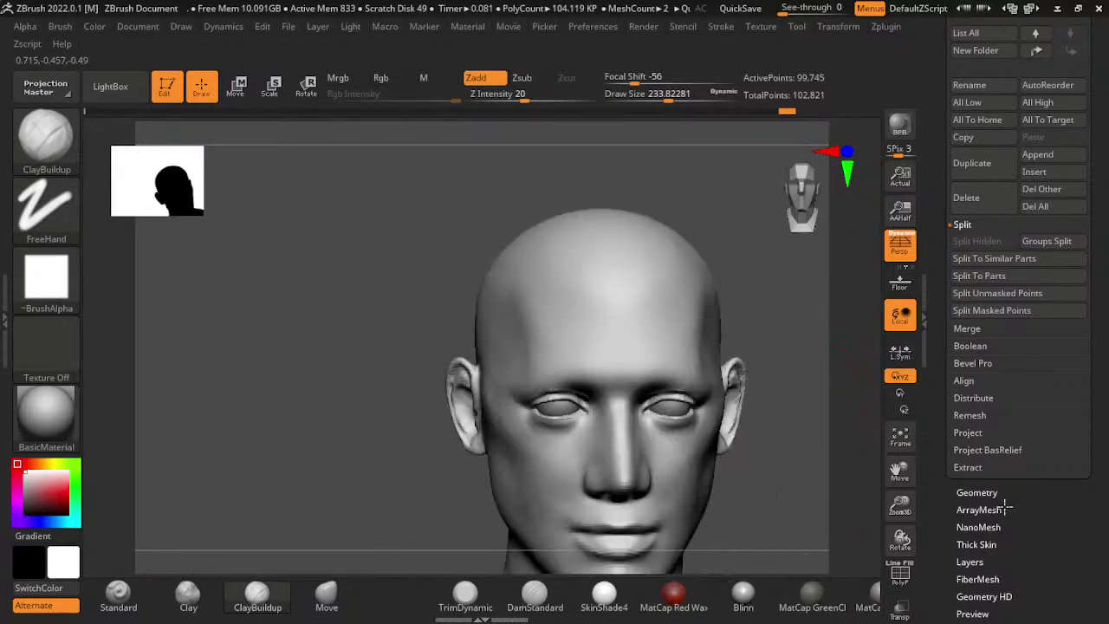
left_click_drag(871, 376, 737, 471, "alt")
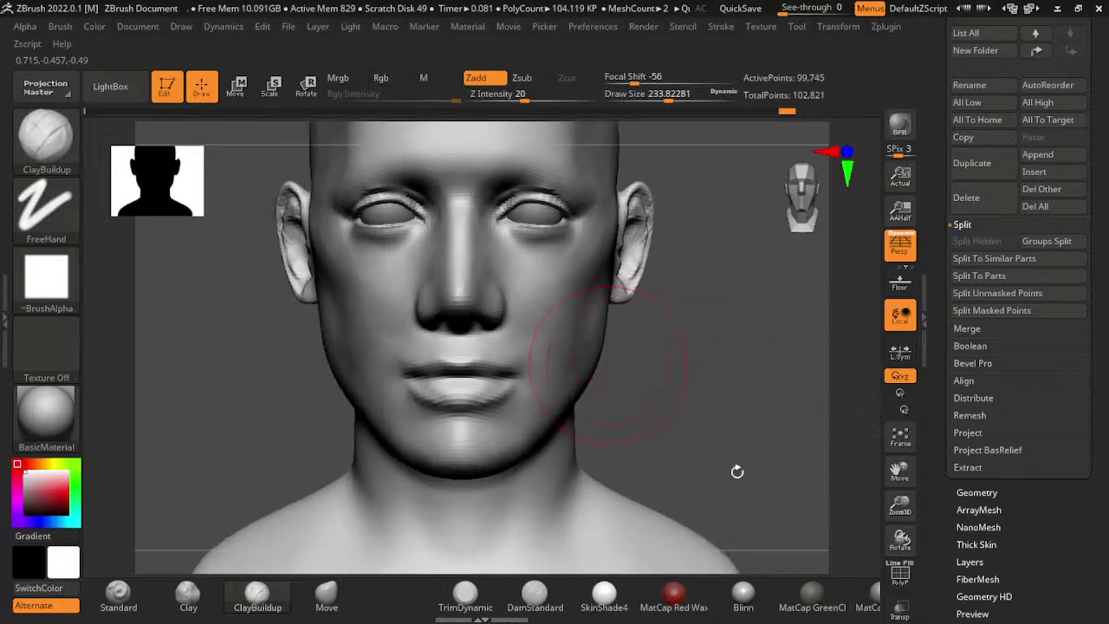
- With the Move brush, soften the neck below the ear, then frame the full face in front view
left_click(326, 594)
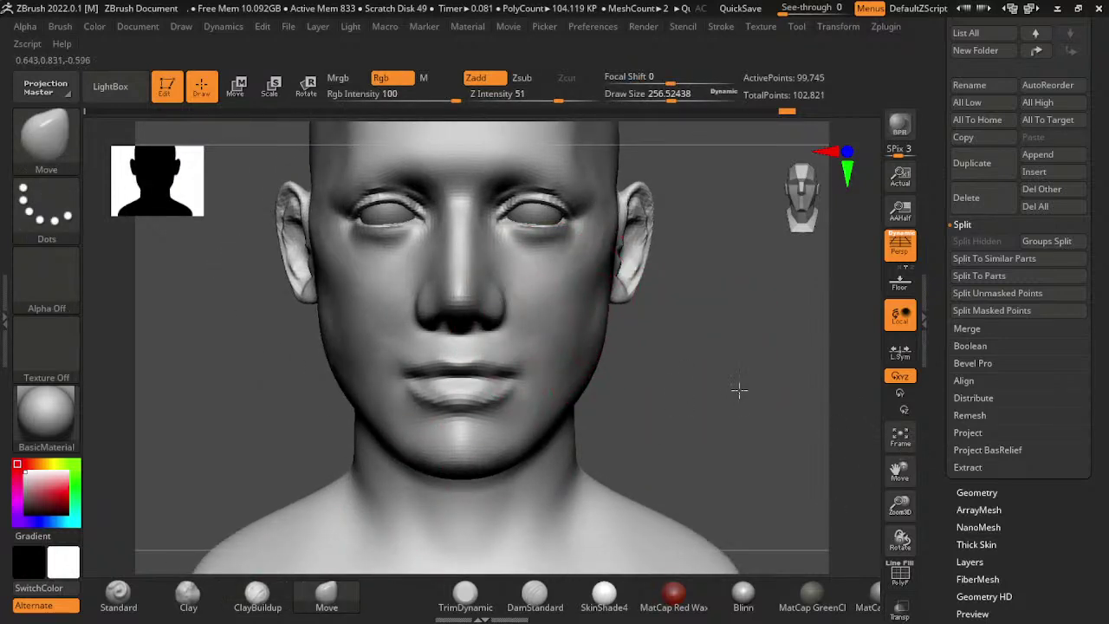
mouse_move(849, 416)
left_mouse_down()
mouse_move(817, 424)
mouse_move(797, 408)
mouse_move(826, 443)
left_mouse_up()
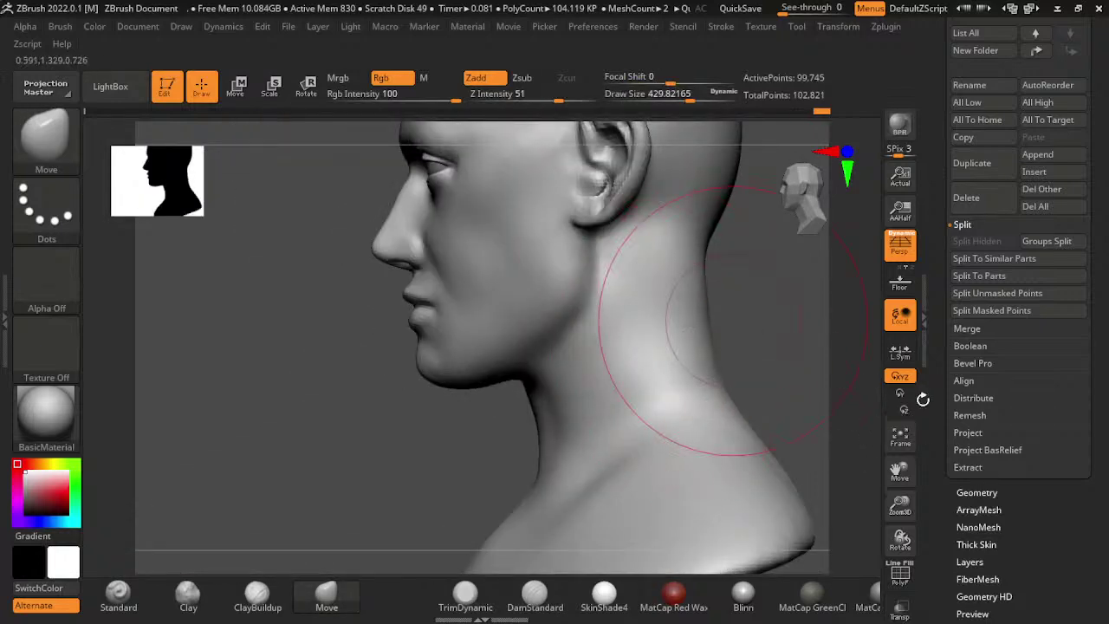
left_click_drag(866, 440, 872, 455)
key("shift")
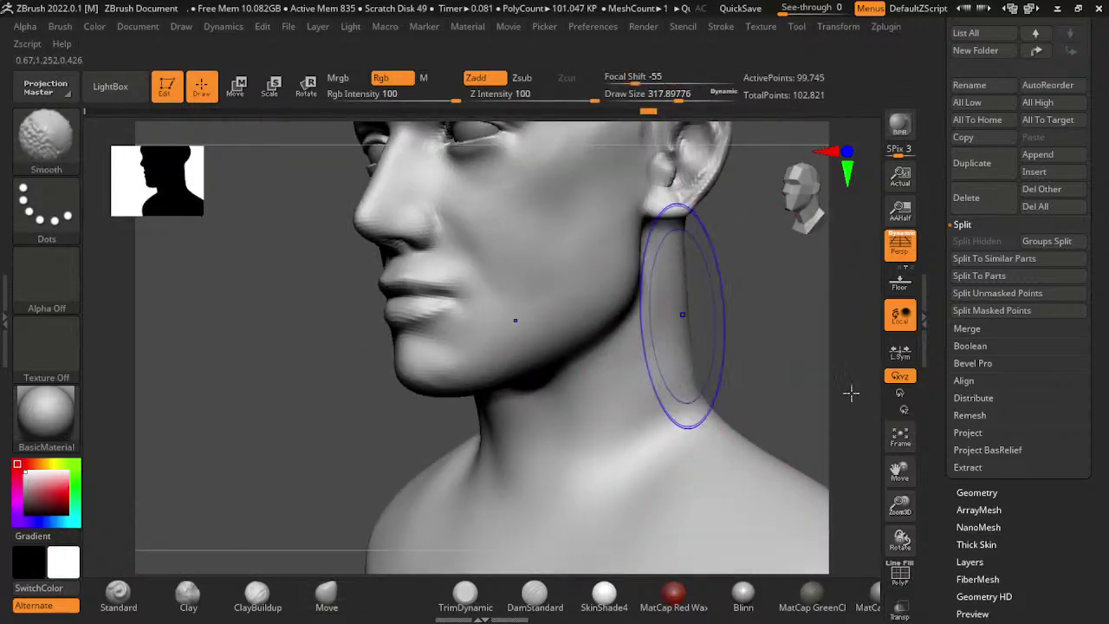
left_click_drag(728, 354, 803, 479, "shift")
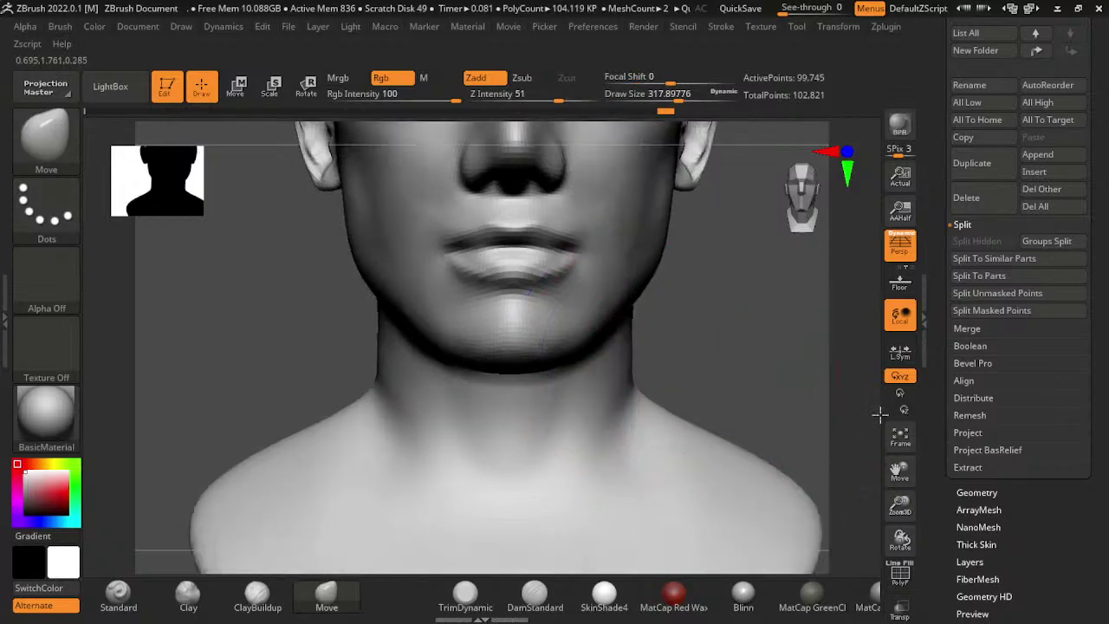
mouse_move(900, 475)
left_mouse_down()
mouse_move(884, 466)
mouse_move(918, 418)
left_mouse_up()
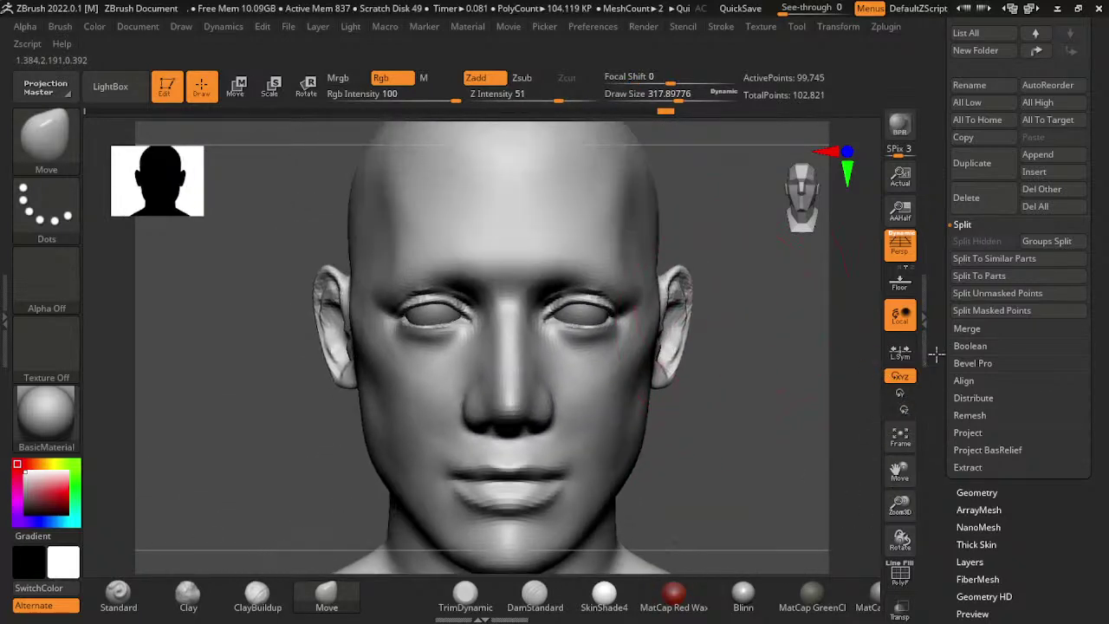
left_click_drag(896, 374, 931, 410)
key("ctrl+z")
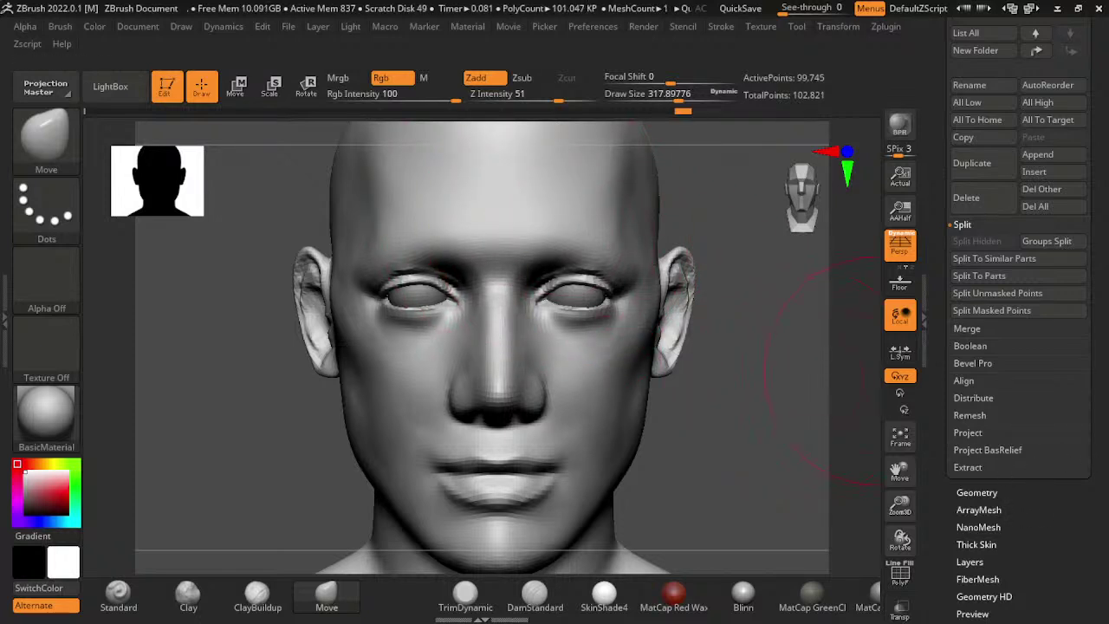
- Set DynaMesh Resolution to 248 in Tool > Geometry and remesh the head to about 430,000 points
left_click(977, 492)
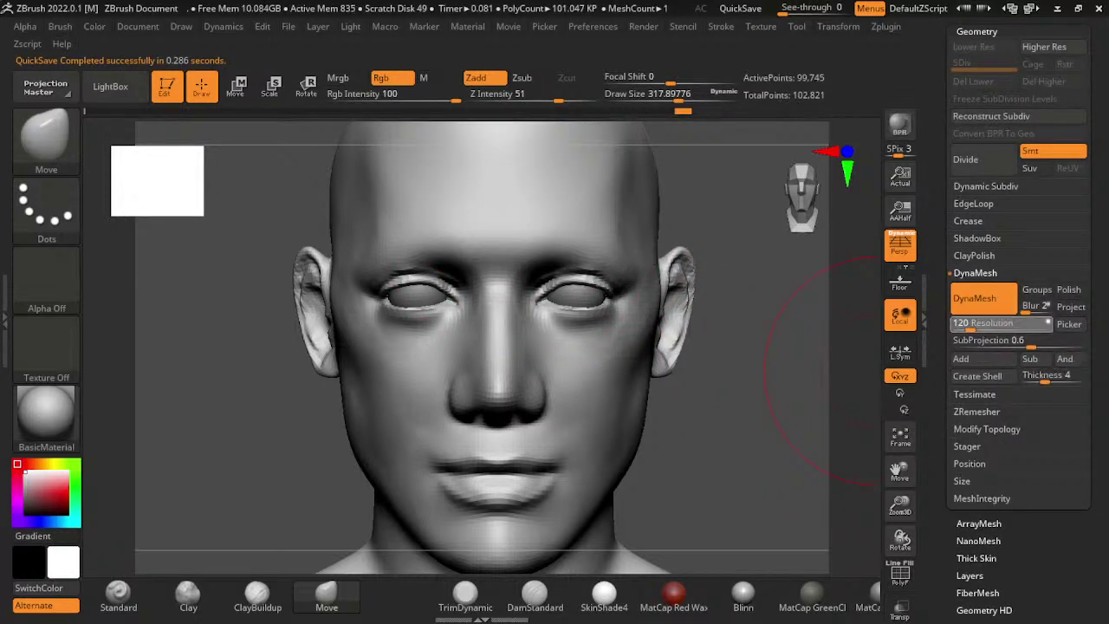
left_click(961, 322)
type("248")
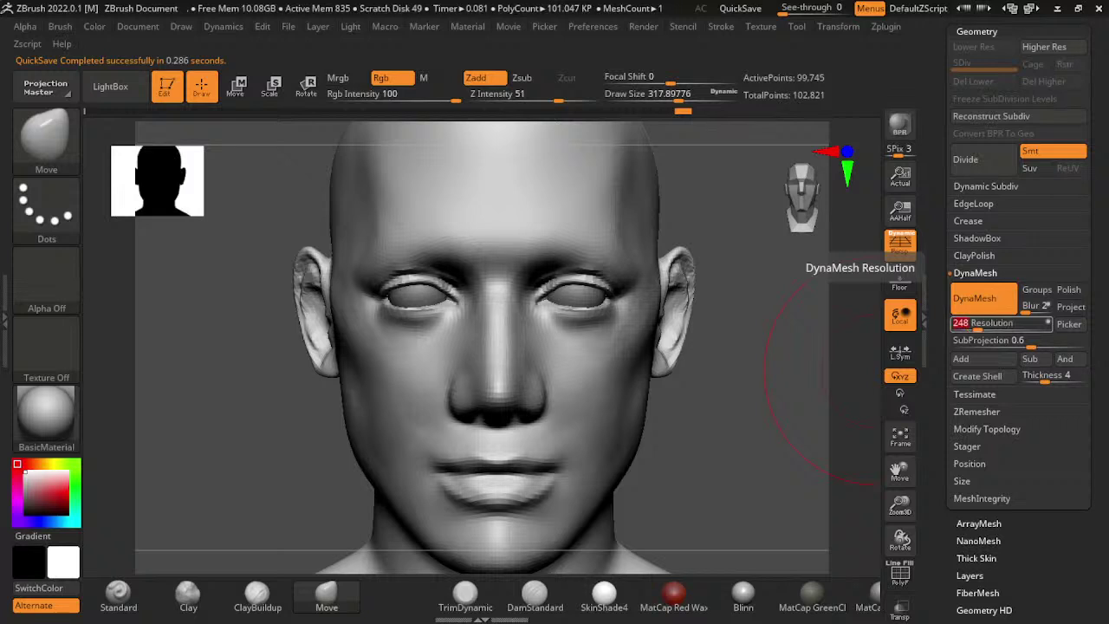
key("Return")
key("ctrl")
left_click_drag(725, 404, 754, 416, "ctrl")
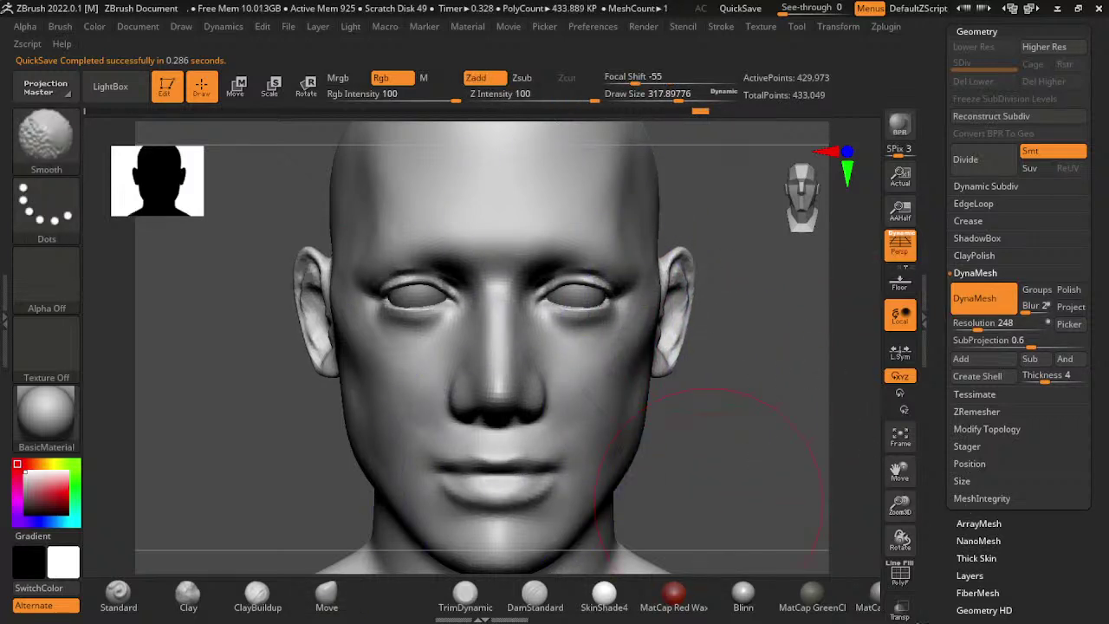
left_click(326, 596)
scroll(569, 520, "up", 5)
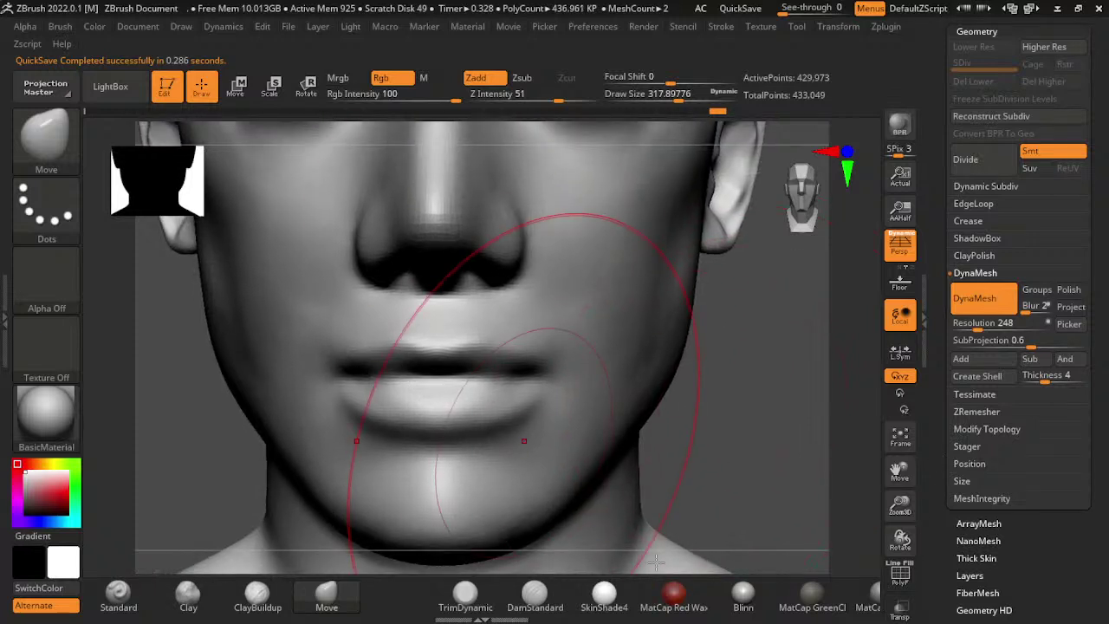
- Smooth the chin, then carve a crisp DamStandard crease along the lip line at brush size about 56
left_click(535, 597)
left_click_drag(900, 505, 902, 524)
key("s")
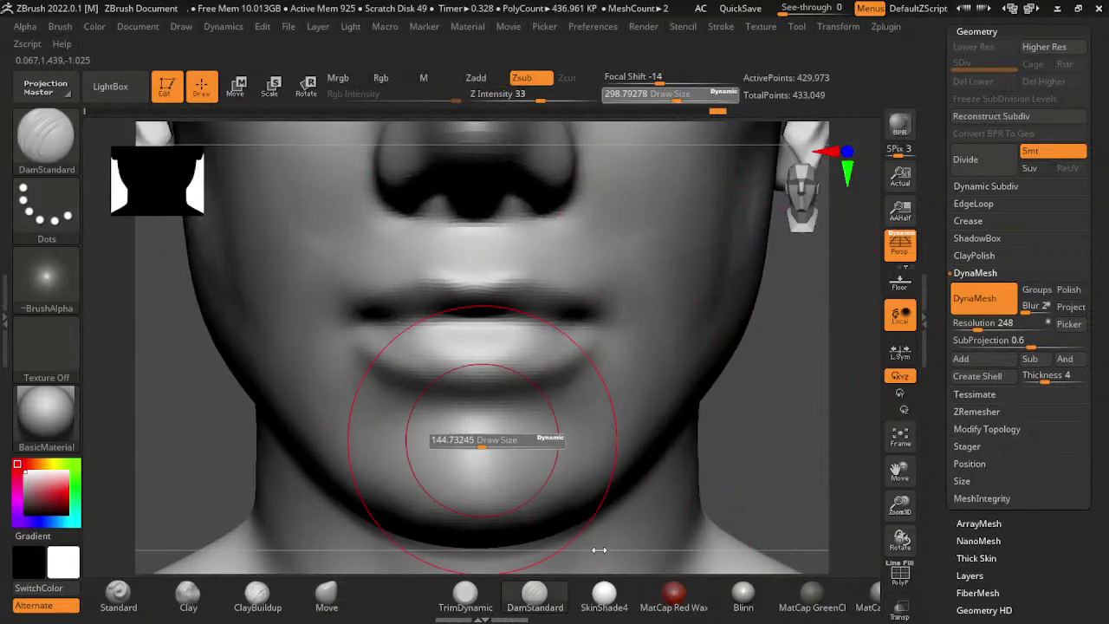
left_click_drag(471, 446, 416, 446)
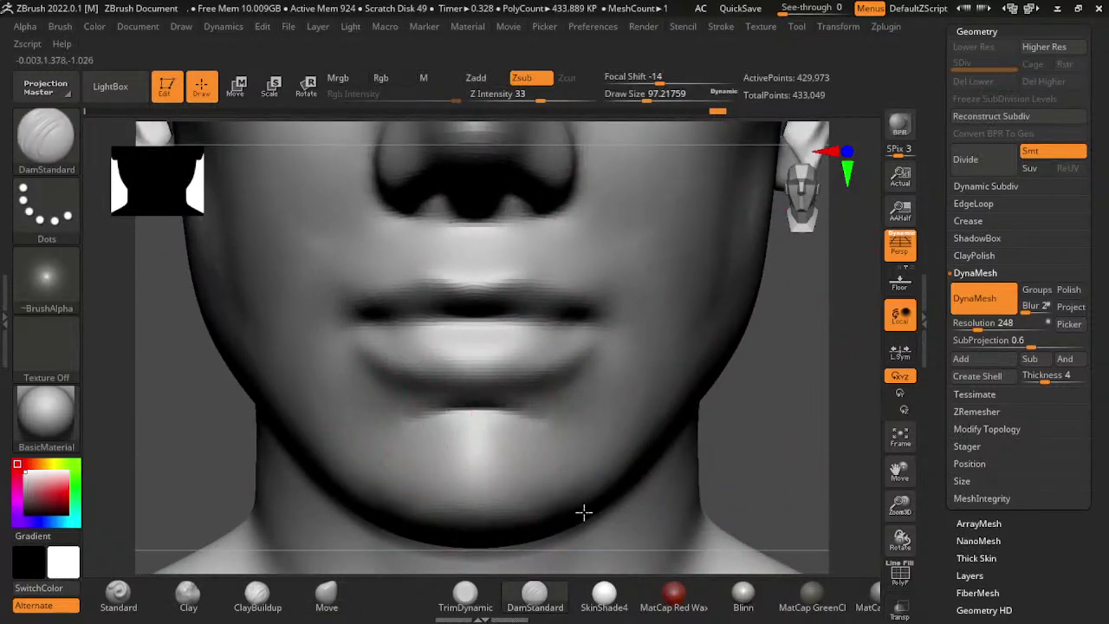
left_click_drag(549, 511, 474, 551, "shift")
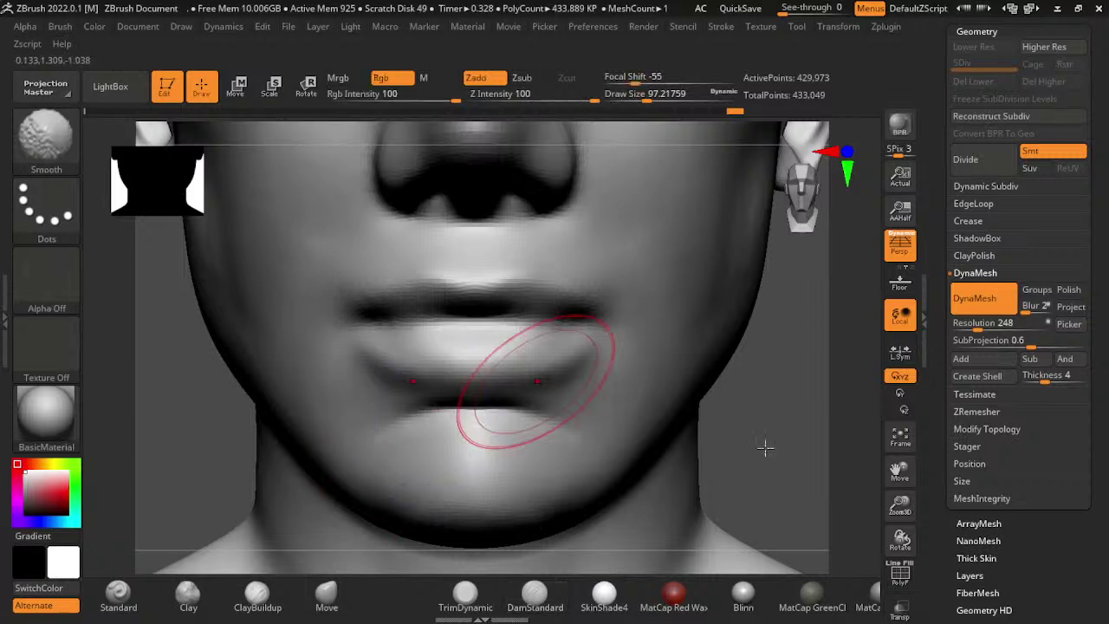
right_click_drag(495, 373, 495, 416, "ctrl")
key("s")
left_click_drag(512, 361, 474, 361)
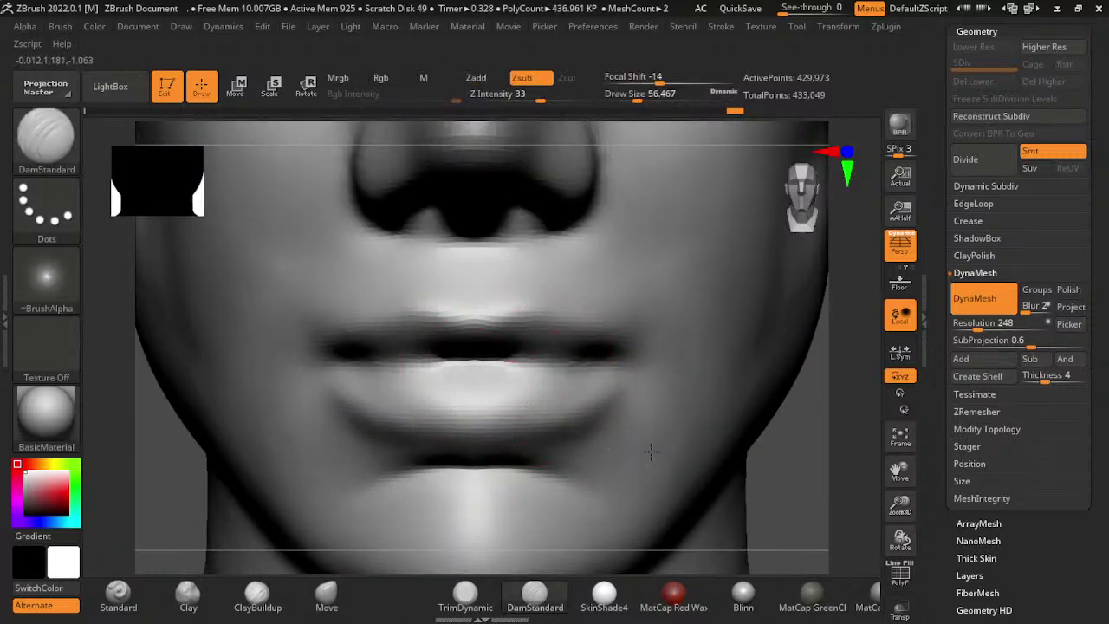
mouse_move(651, 450)
left_mouse_down()
mouse_move(743, 441)
mouse_move(803, 449)
mouse_move(766, 448)
left_mouse_up()
- Build the lower lip fuller and check its profile from the side
key("bracketleft")
key("bracketright")
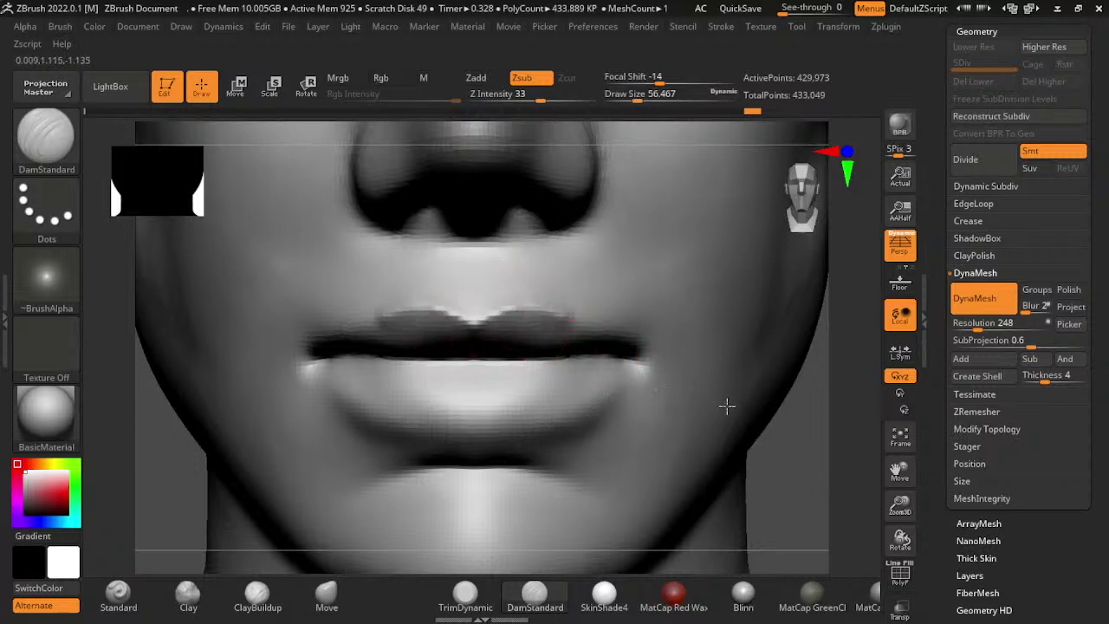
mouse_move(760, 461)
left_mouse_down()
mouse_move(693, 515)
mouse_move(573, 523)
left_mouse_up()
right_click_drag(737, 451, 476, 501)
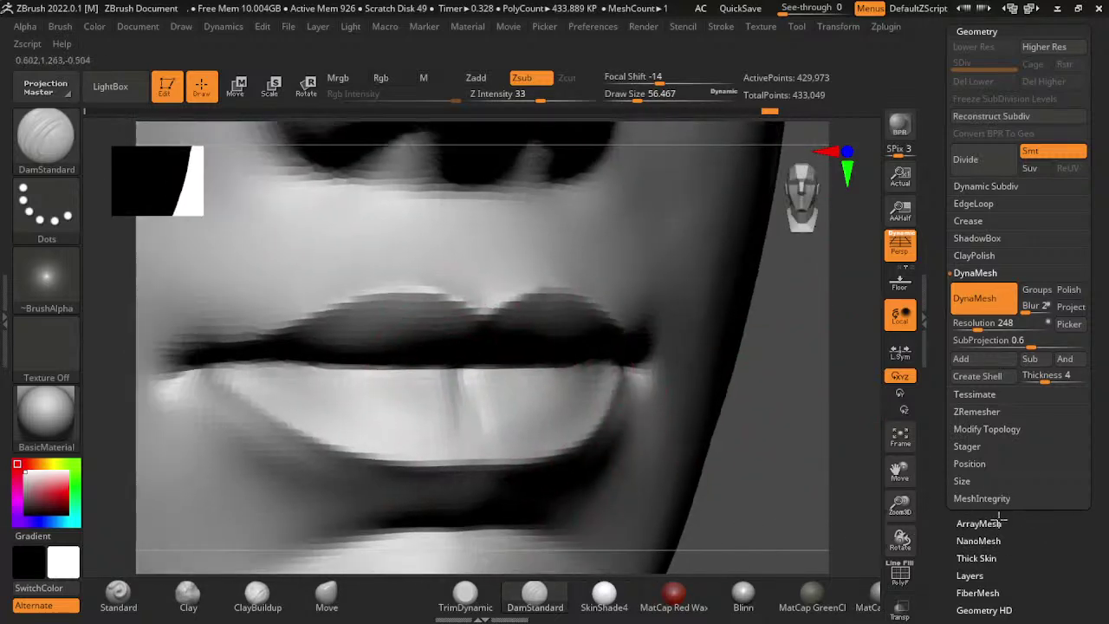
right_click_drag(481, 581, 645, 548)
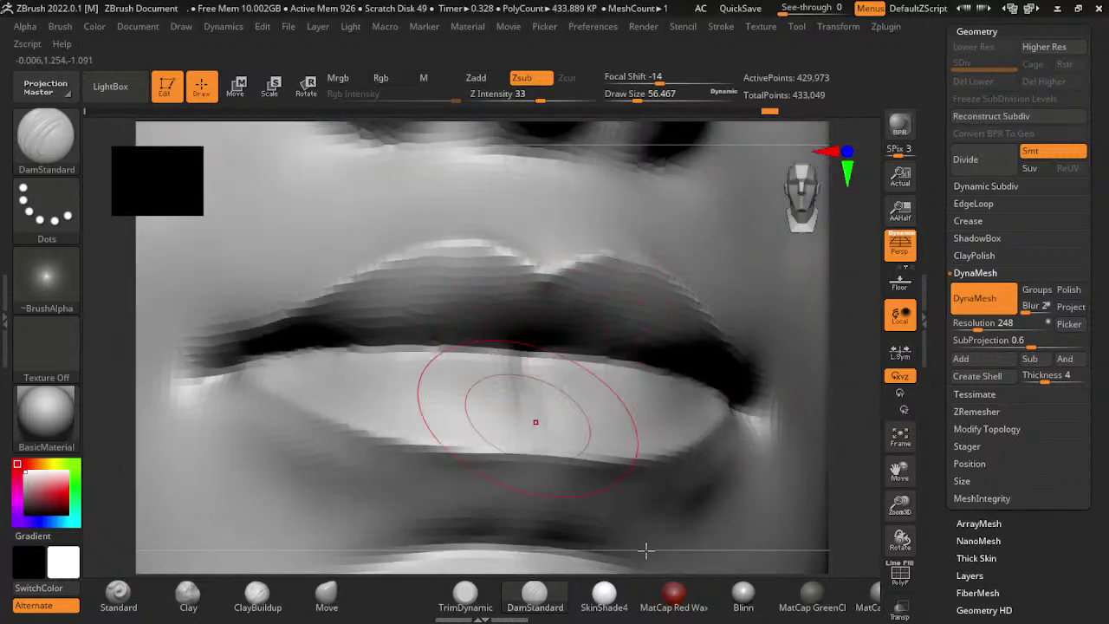
- Try ClayBuildup tooth separation strokes, undo them, and smooth the teeth area into the lips
left_click(257, 594)
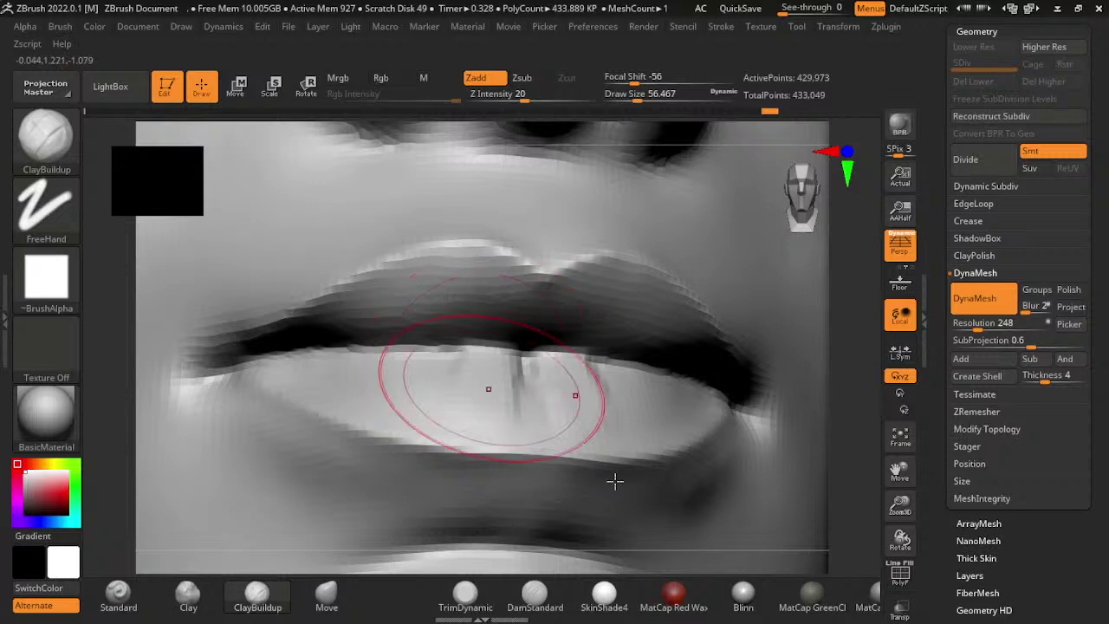
mouse_move(524, 350)
left_mouse_down()
mouse_move(520, 425)
mouse_move(537, 424)
left_mouse_up()
left_click_drag(598, 364, 610, 433)
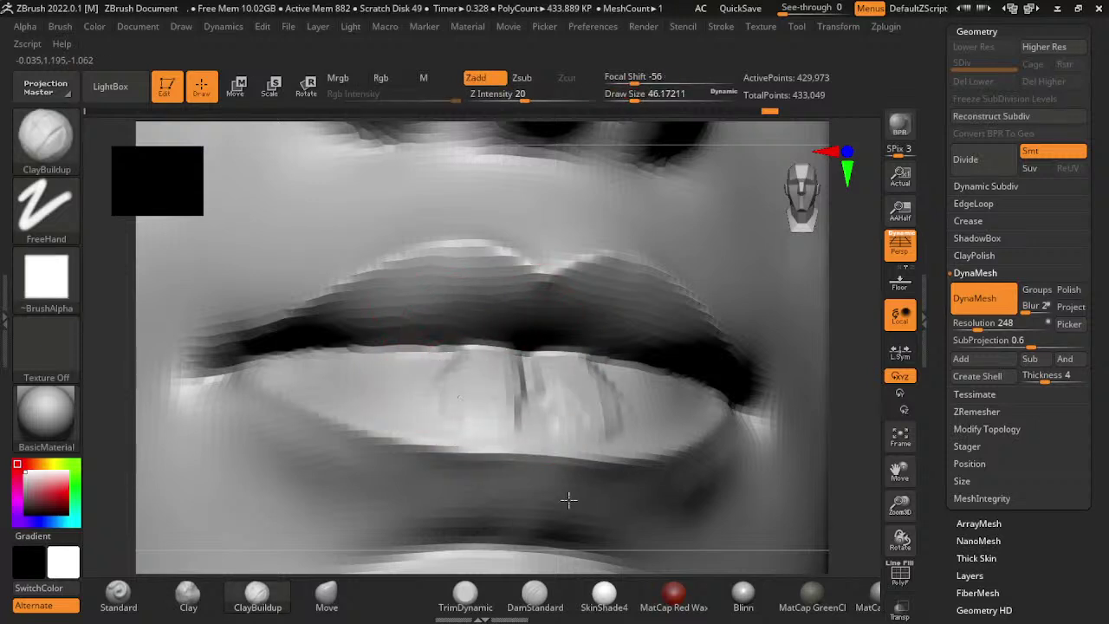
key("ctrl+z")
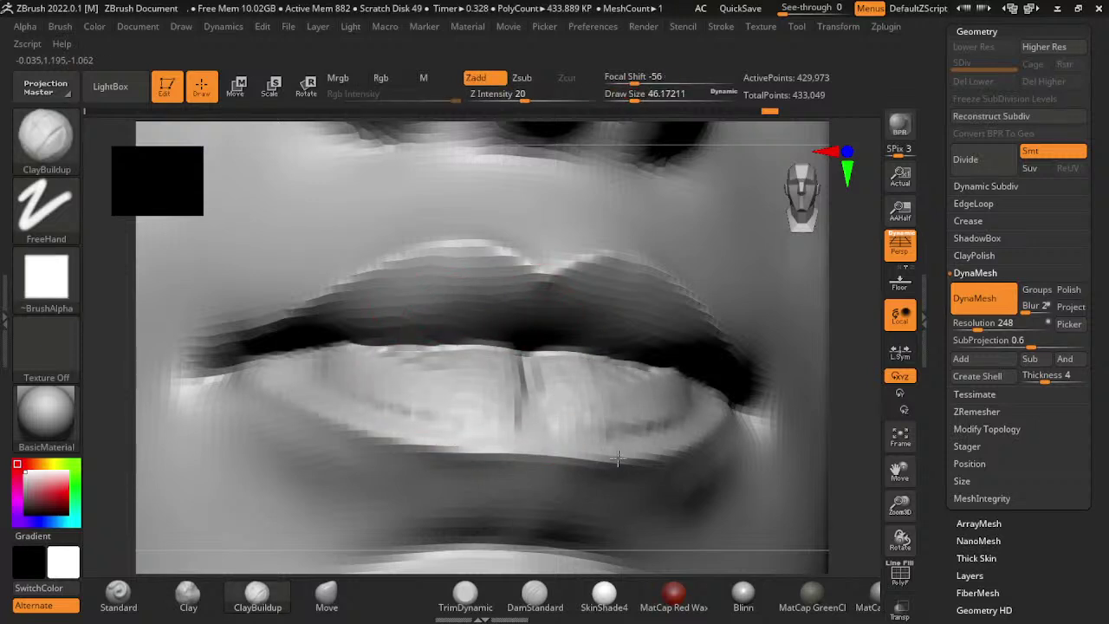
key("ctrl+z")
key("ctrl+z")
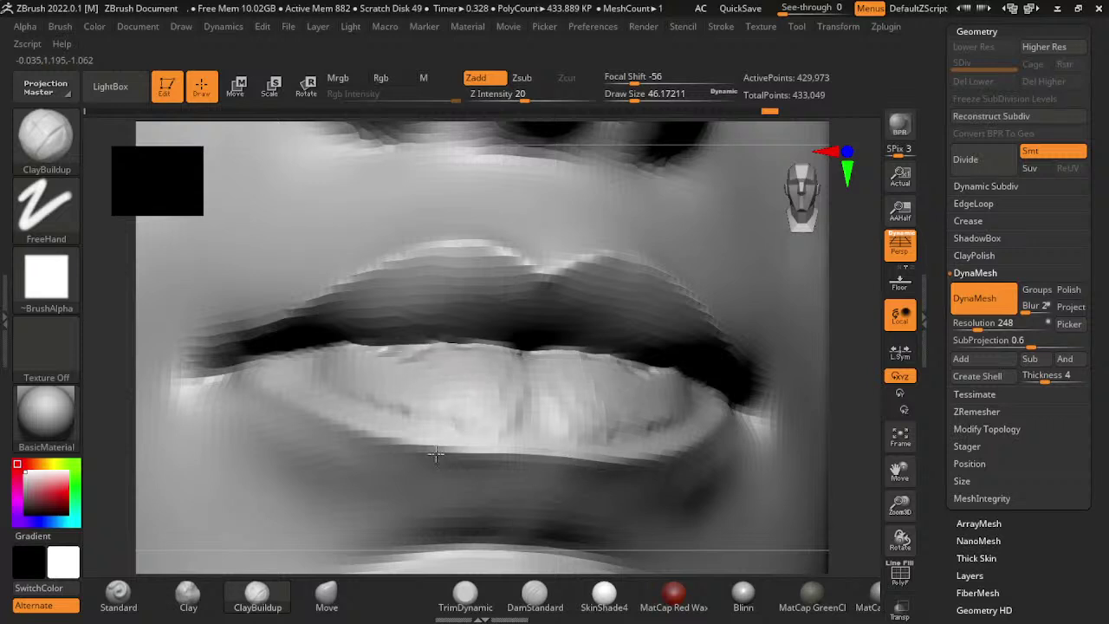
key("ctrl+z")
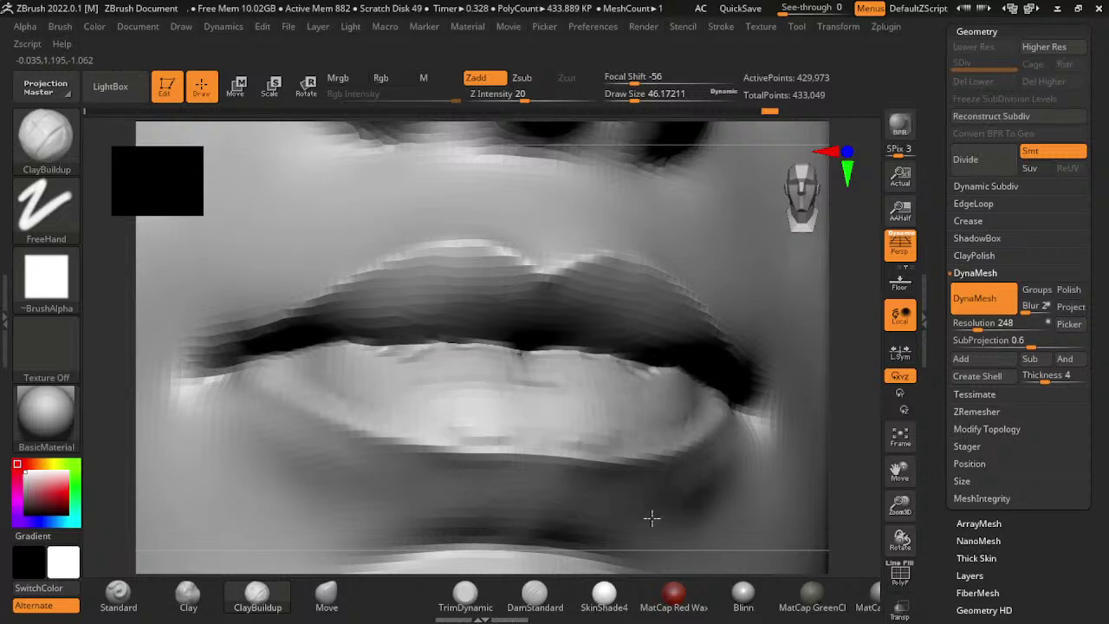
key("ctrl+z")
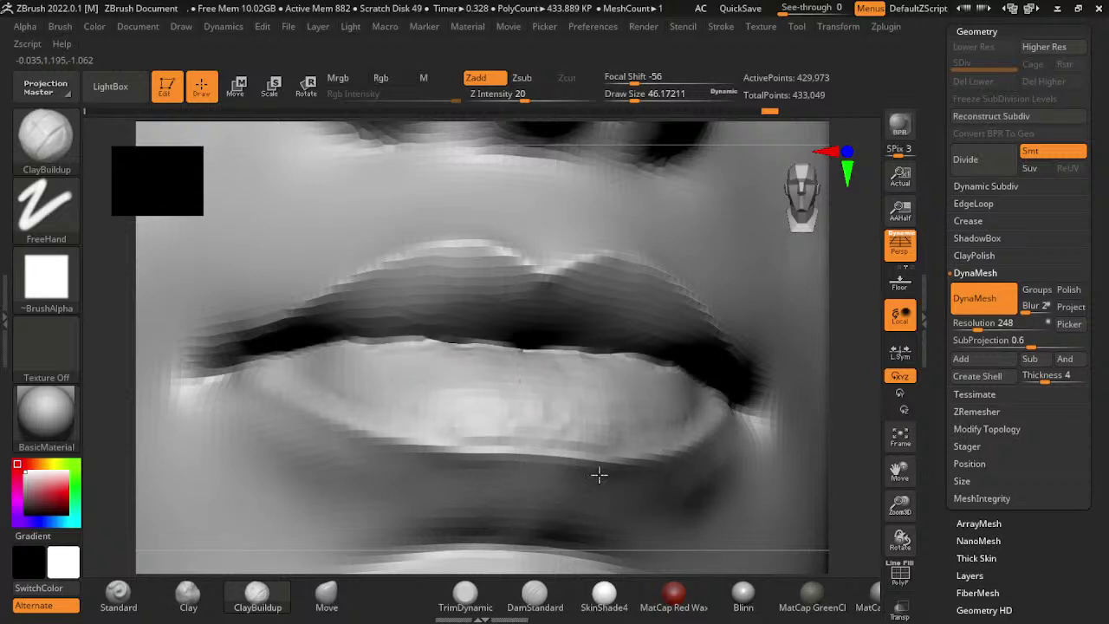
mouse_move(367, 346)
left_mouse_down("shift")
mouse_move(594, 396)
mouse_move(544, 349)
mouse_move(470, 389)
mouse_move(661, 392)
left_mouse_up("shift")
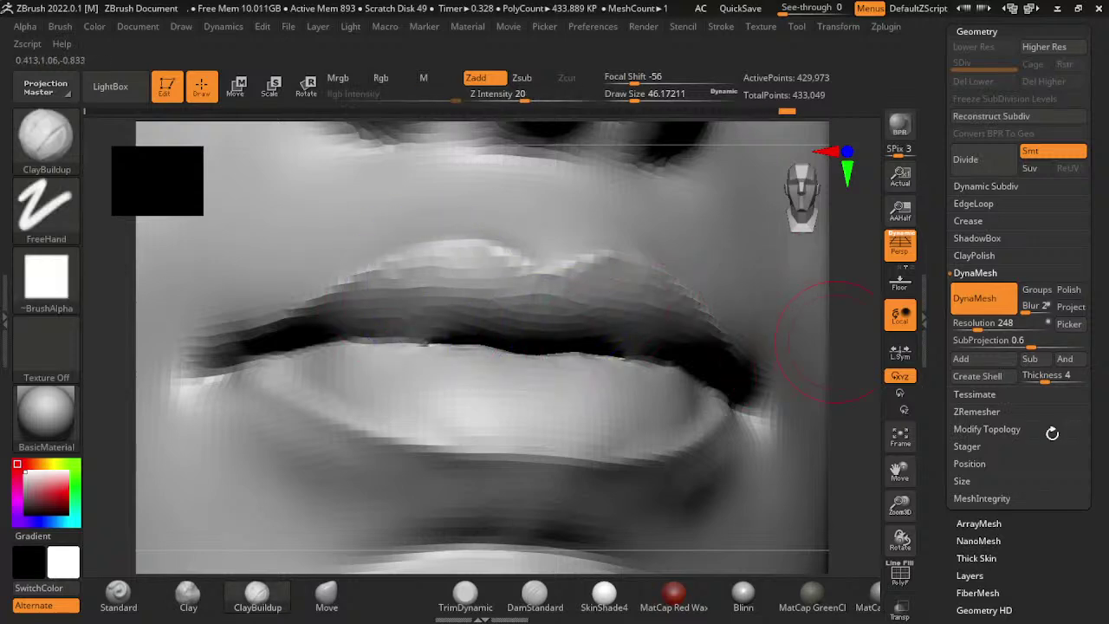
- In front view, sculpt a raised column on the philtrum and then smooth it away
right_click_drag(488, 413, 538, 407, "shift")
right_click_drag(650, 277, 650, 389, "alt")
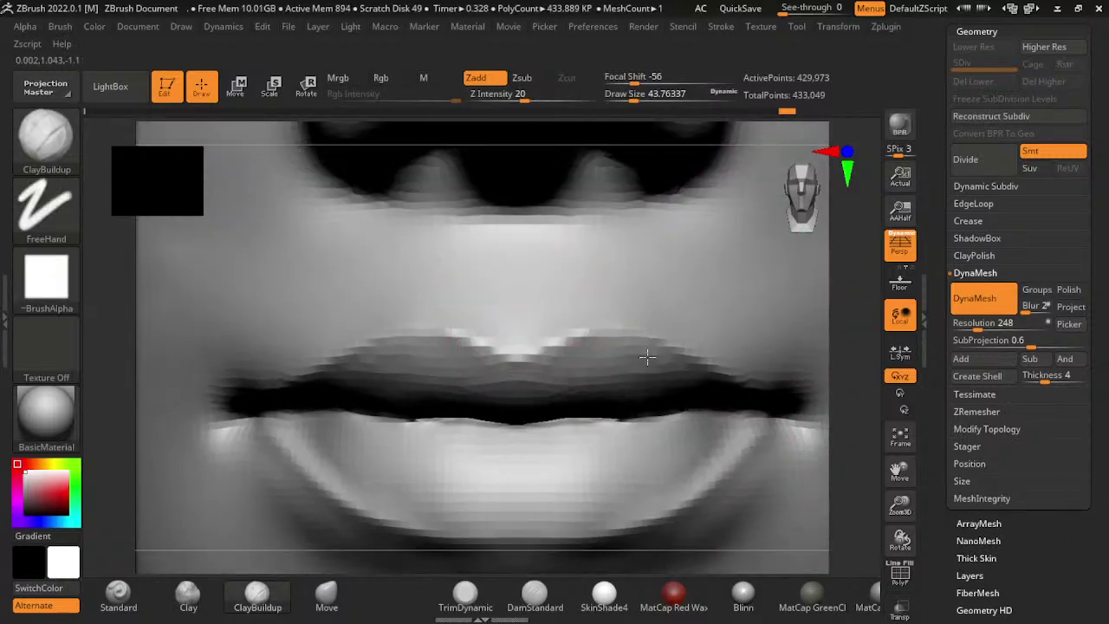
left_click_drag(641, 388, 671, 308)
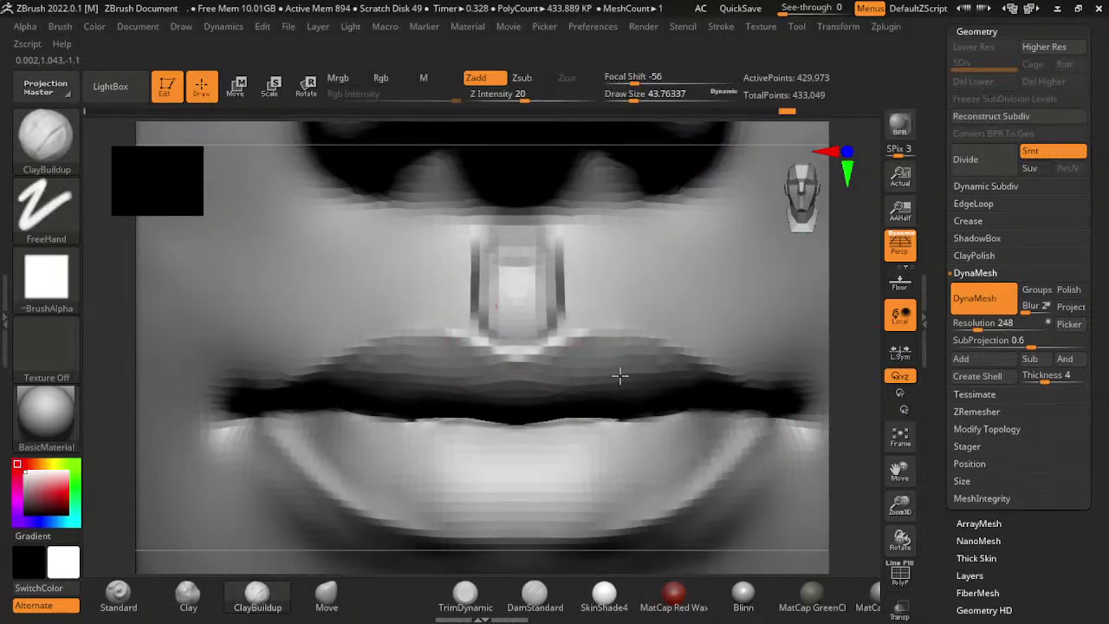
left_click_drag(535, 245, 470, 272, "shift")
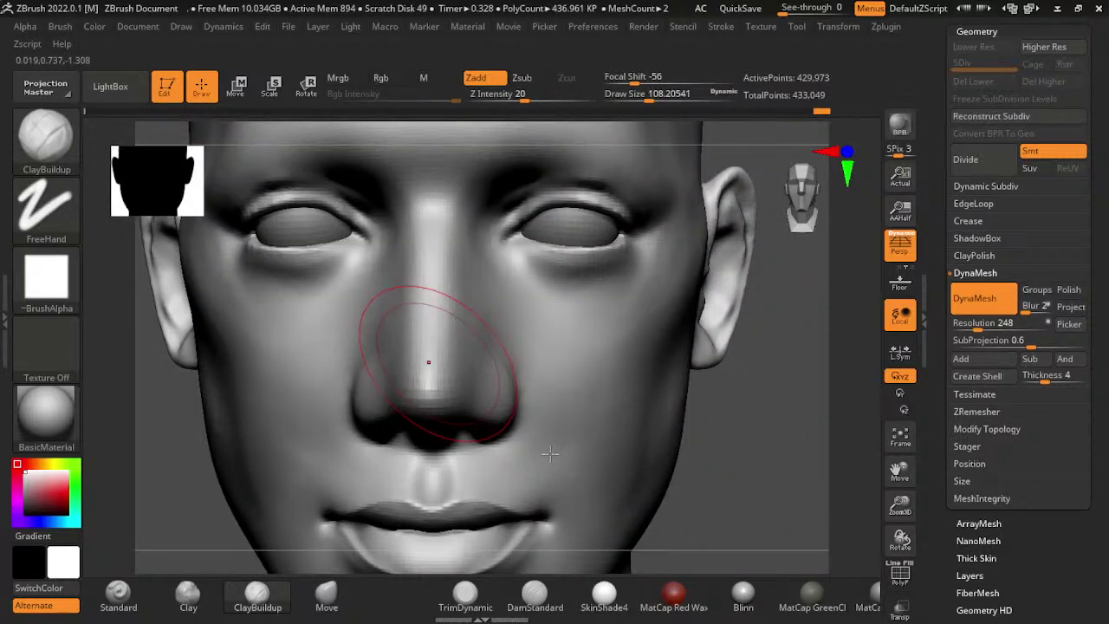
- Shift-smooth the nose bridge into a narrower ridge from bridge to tip, then view it from the side
key("shift")
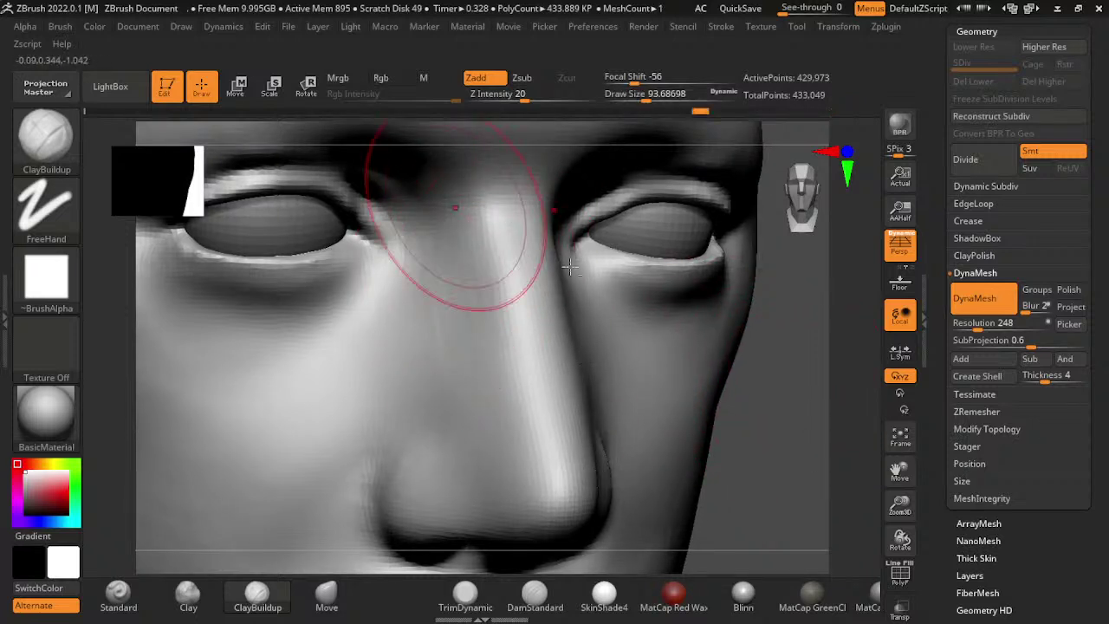
left_click_drag(570, 267, 655, 356)
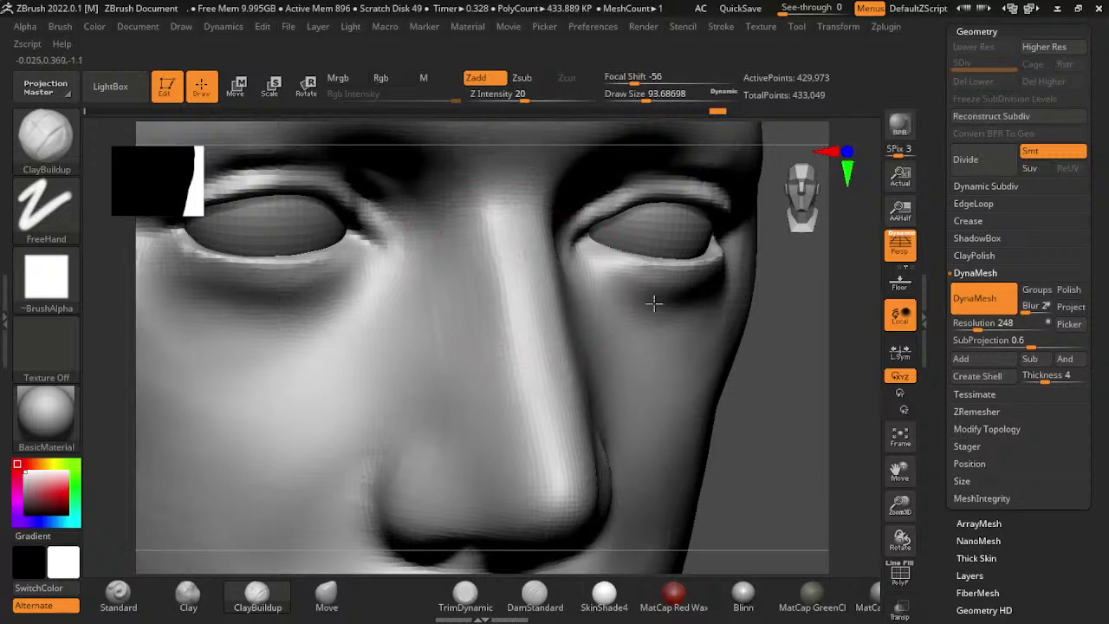
left_click_drag(546, 295, 555, 416)
right_click_drag(507, 470, 963, 419)
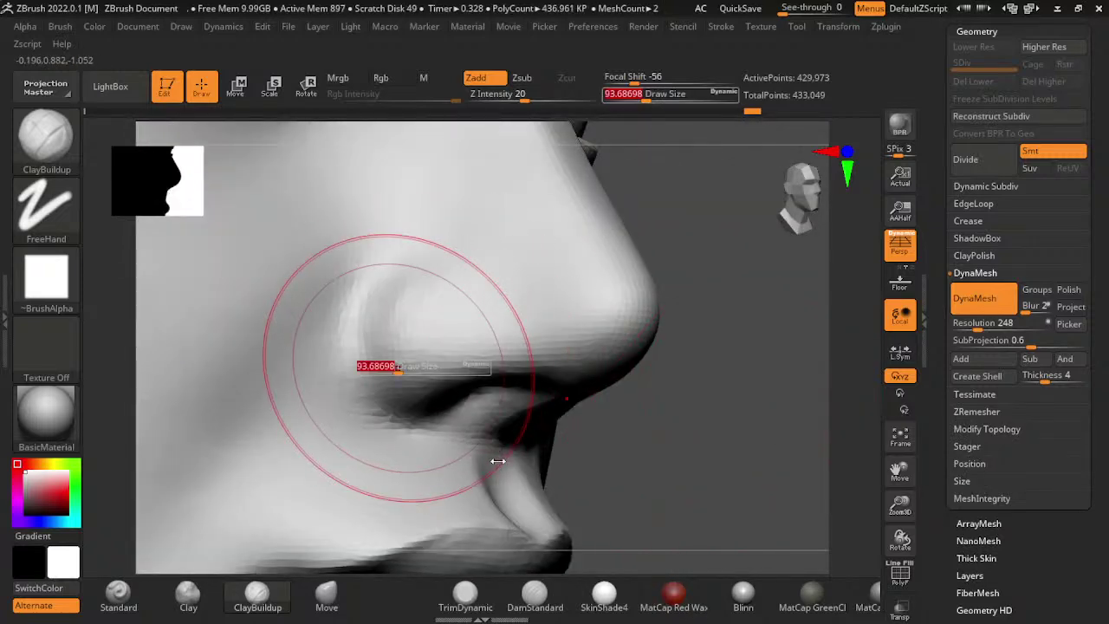
- Carve a DamStandard crease around the nostril wing, extending and softening it down the nose side
left_click(534, 596)
key("bracketleft")
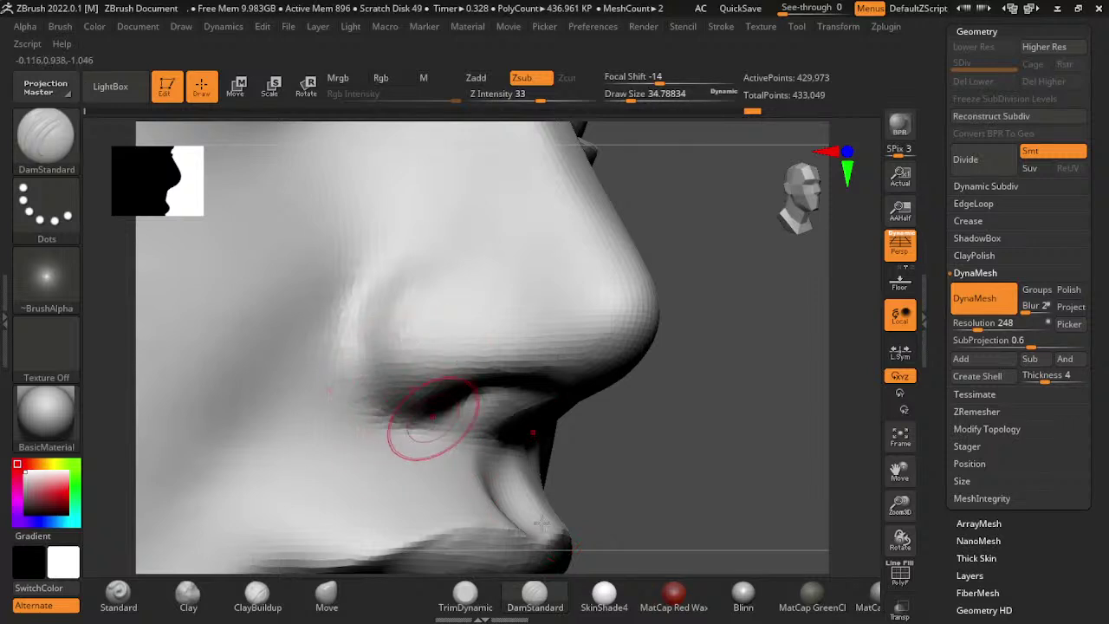
left_click_drag(353, 340, 409, 269)
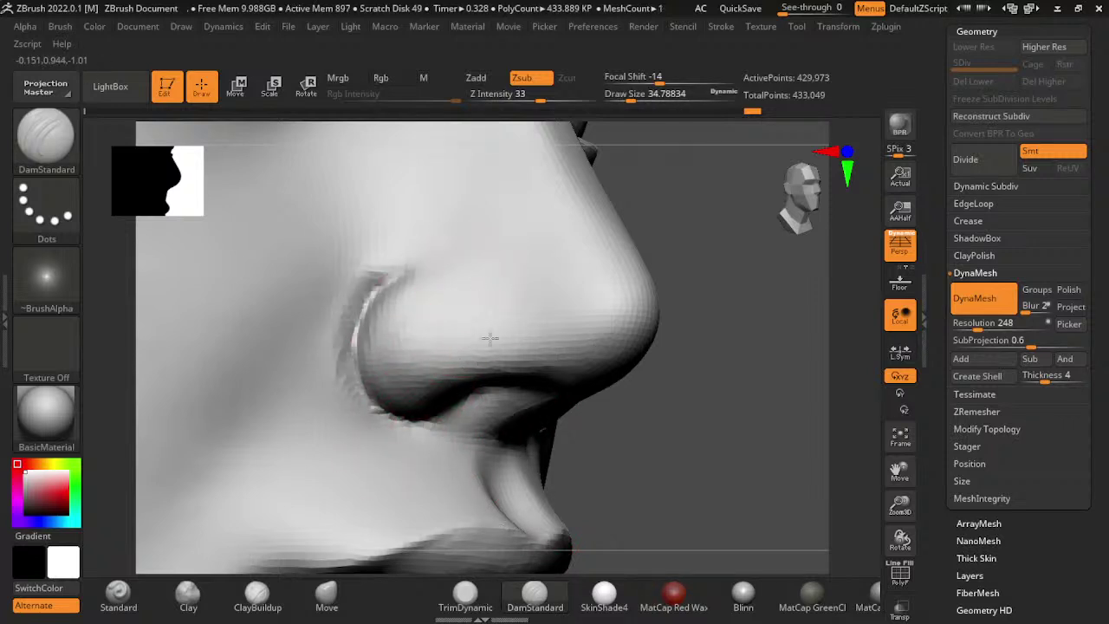
left_click_drag(606, 376, 622, 256, "alt")
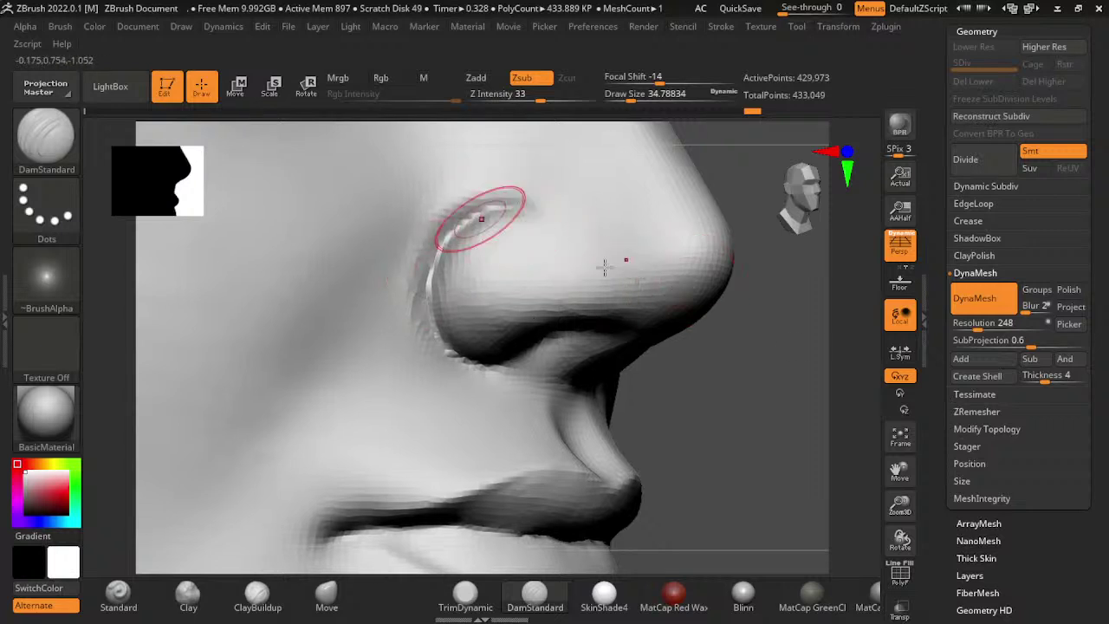
left_click_drag(433, 314, 460, 218)
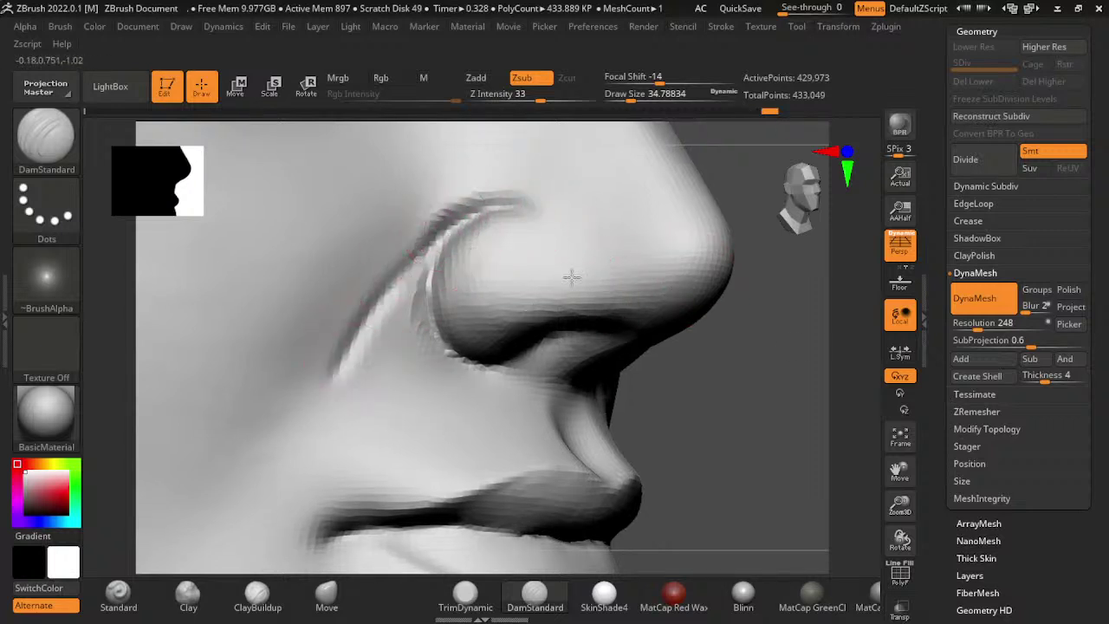
left_click_drag(313, 407, 407, 243)
left_click_drag(260, 425, 390, 278)
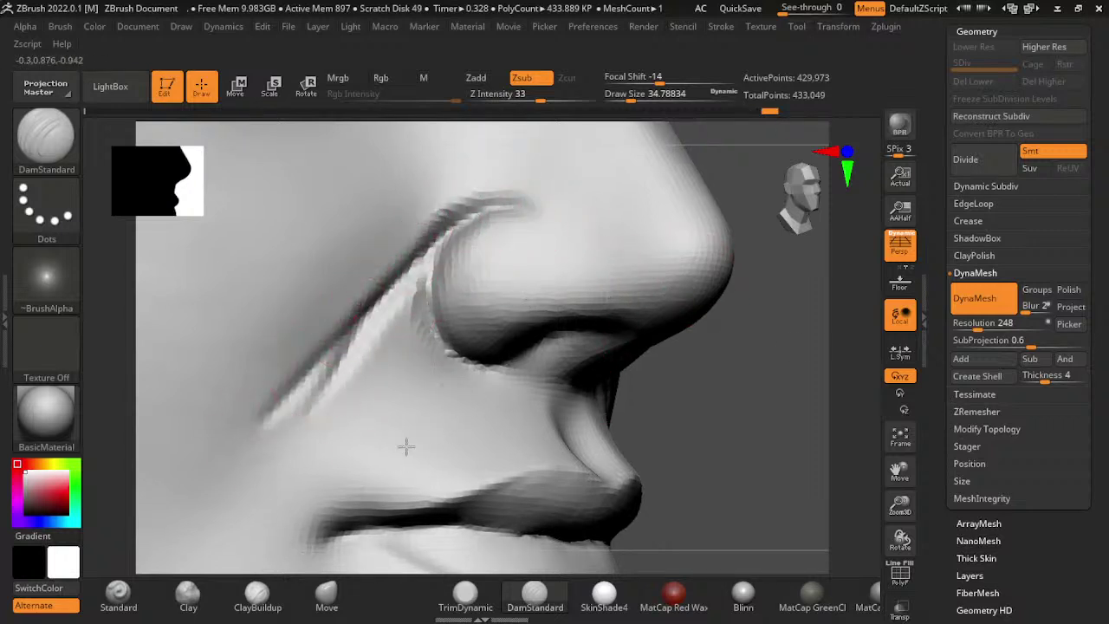
left_click_drag(286, 408, 408, 294, "shift")
- Build up the nasolabial fold with ClayBuildup at size about 70, then smooth it and return to front view
left_click(257, 592)
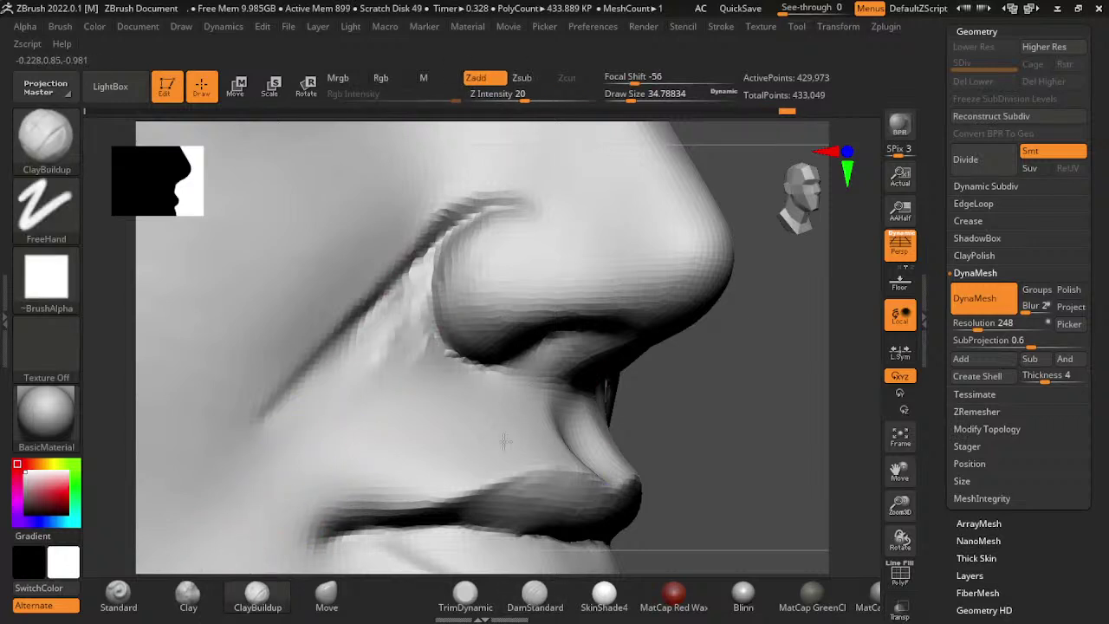
right_click_drag(403, 384, 408, 310)
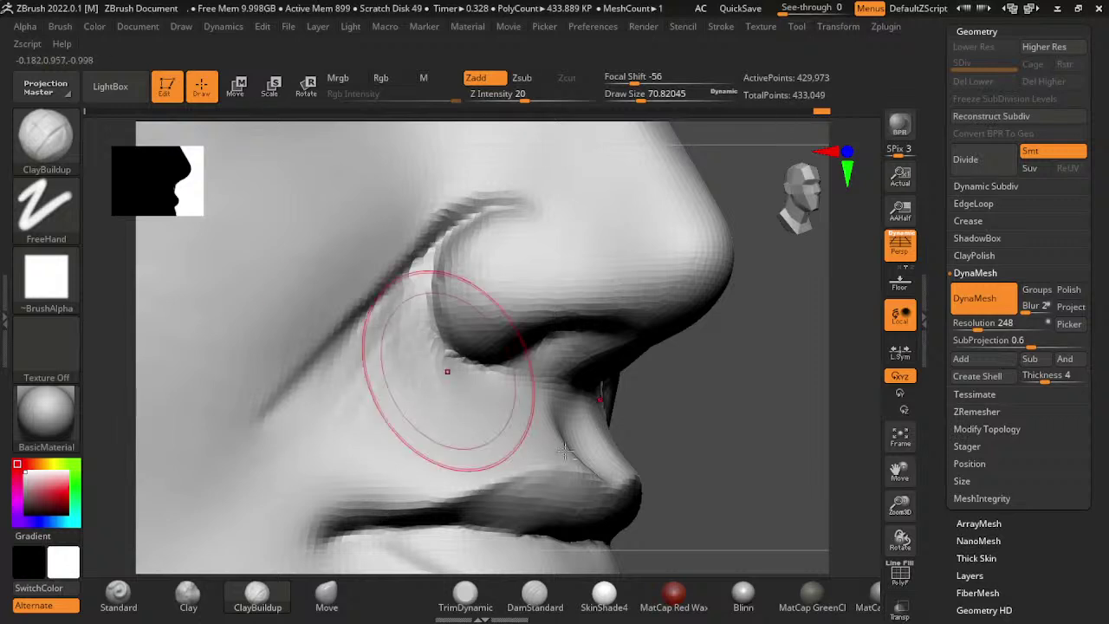
left_click_drag(901, 537, 950, 530)
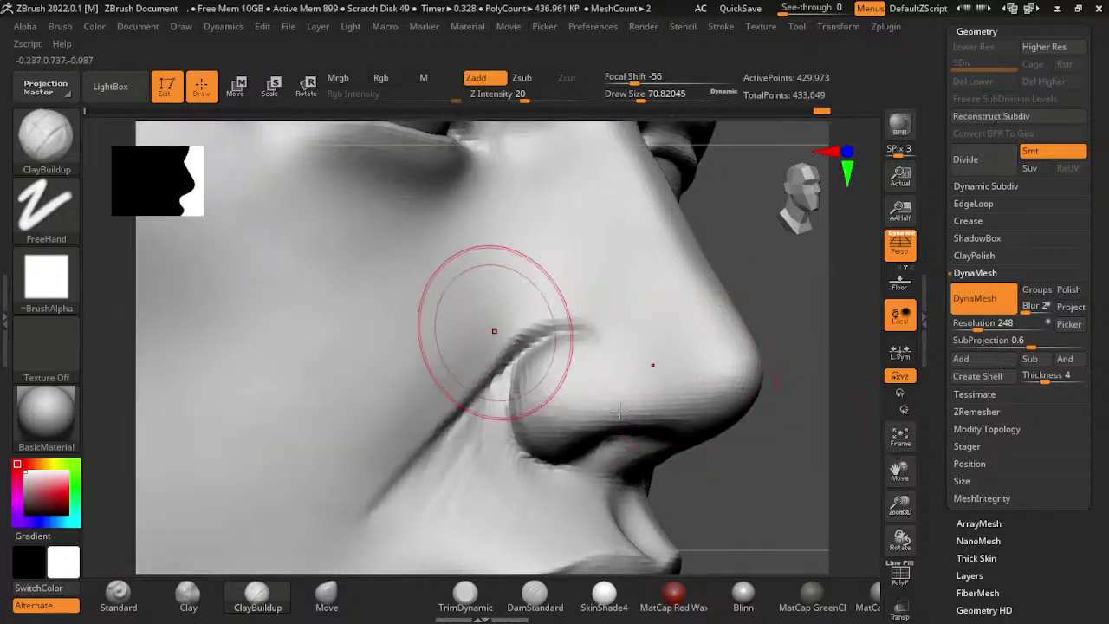
left_click_drag(471, 321, 408, 416)
left_click_drag(450, 364, 381, 486)
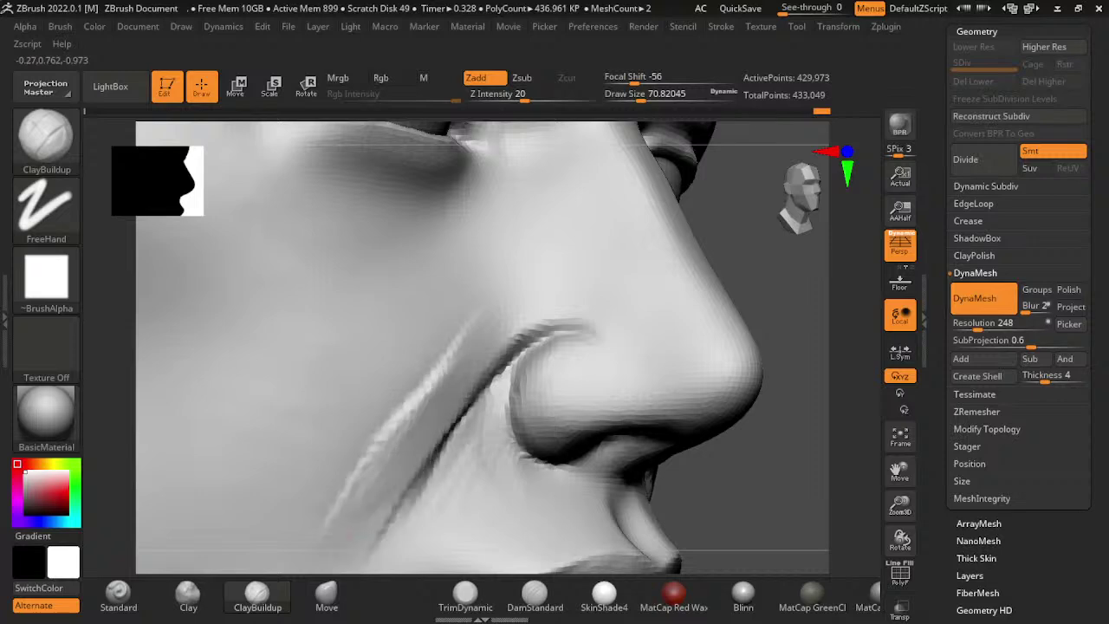
left_click_drag(899, 473, 1009, 394)
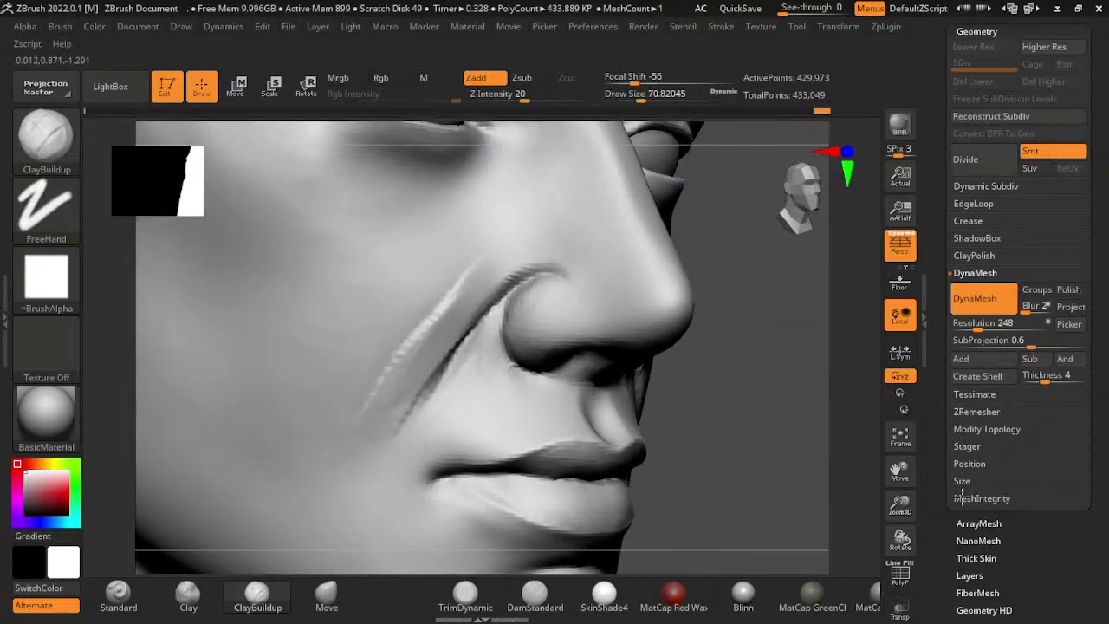
left_click_drag(511, 278, 416, 373)
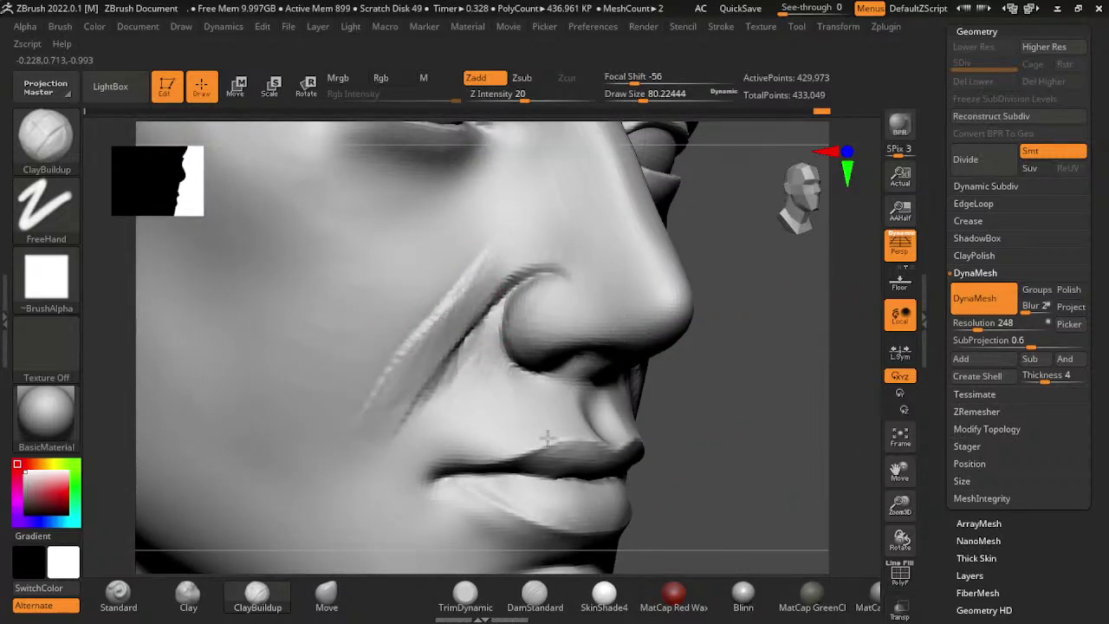
mouse_move(407, 372)
left_mouse_down("shift")
mouse_move(433, 320)
mouse_move(537, 407)
left_mouse_up("shift")
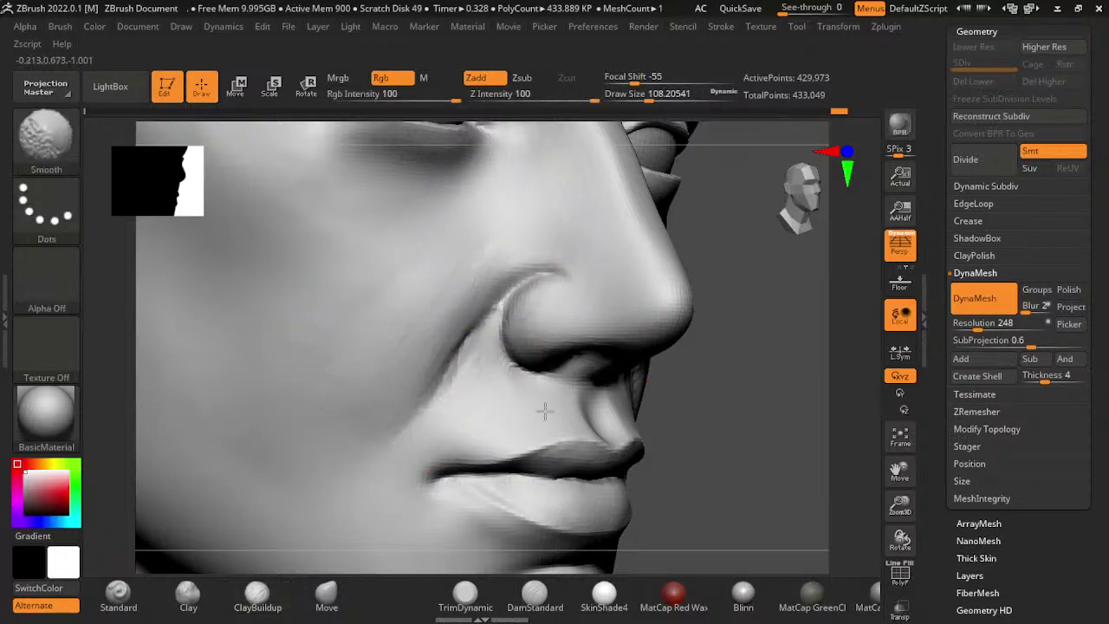
left_click_drag(475, 374, 639, 411, "shift")
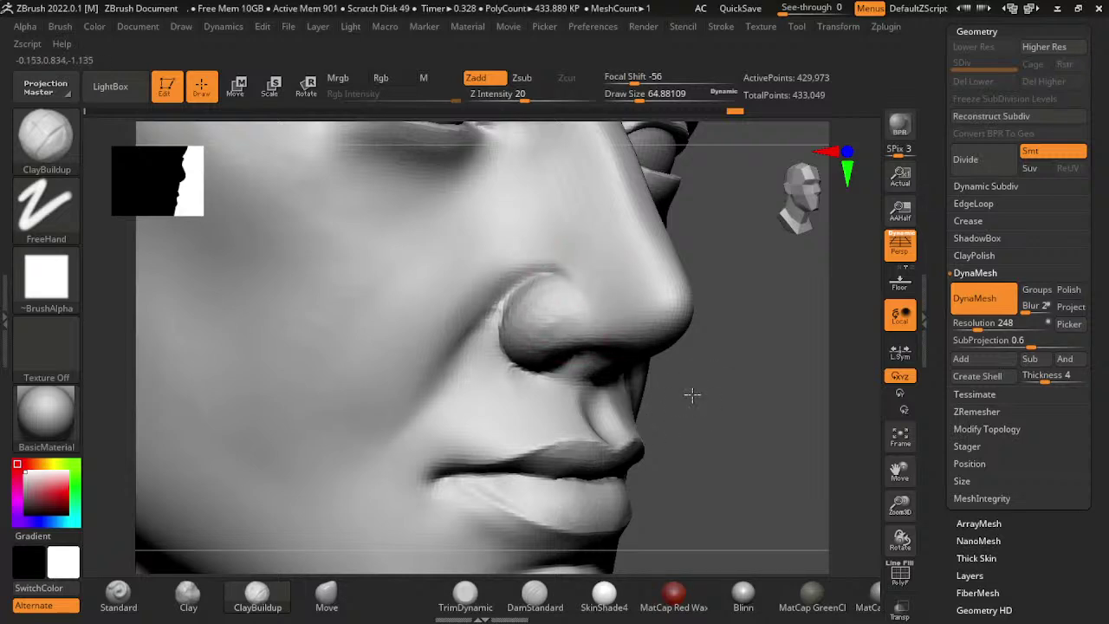
left_click_drag(710, 376, 646, 450)
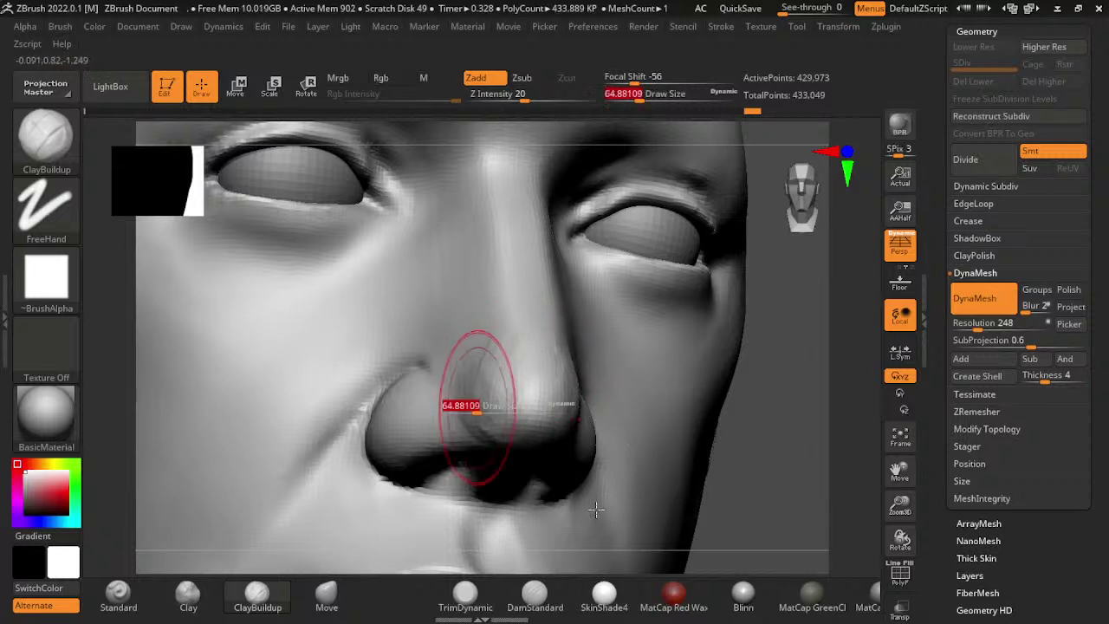
key("shift")
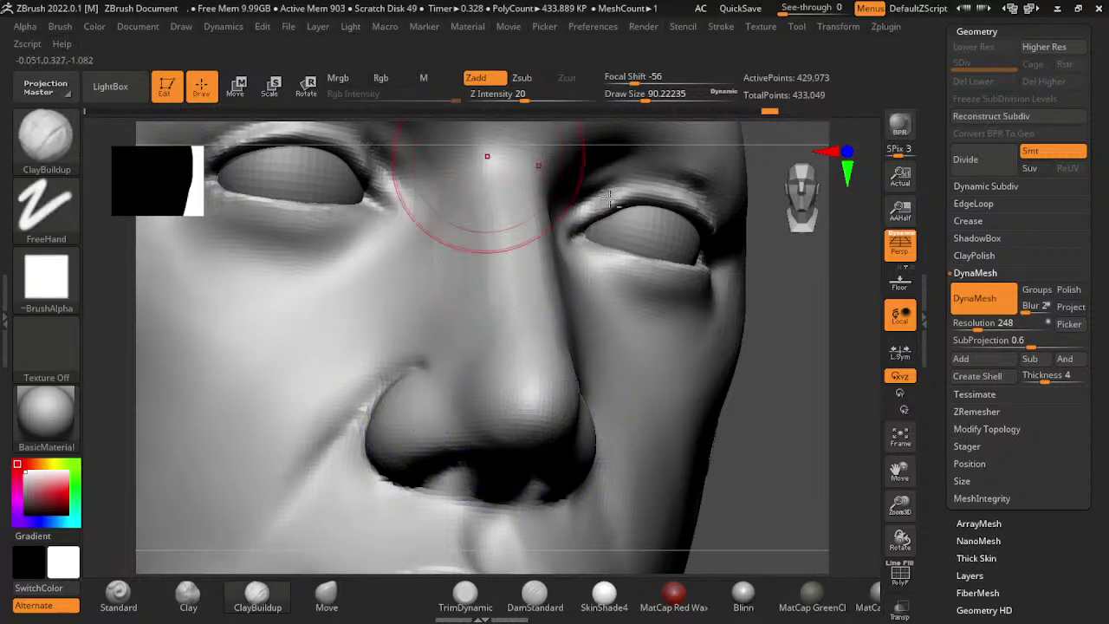
key("shift")
left_click_drag(849, 369, 988, 511)
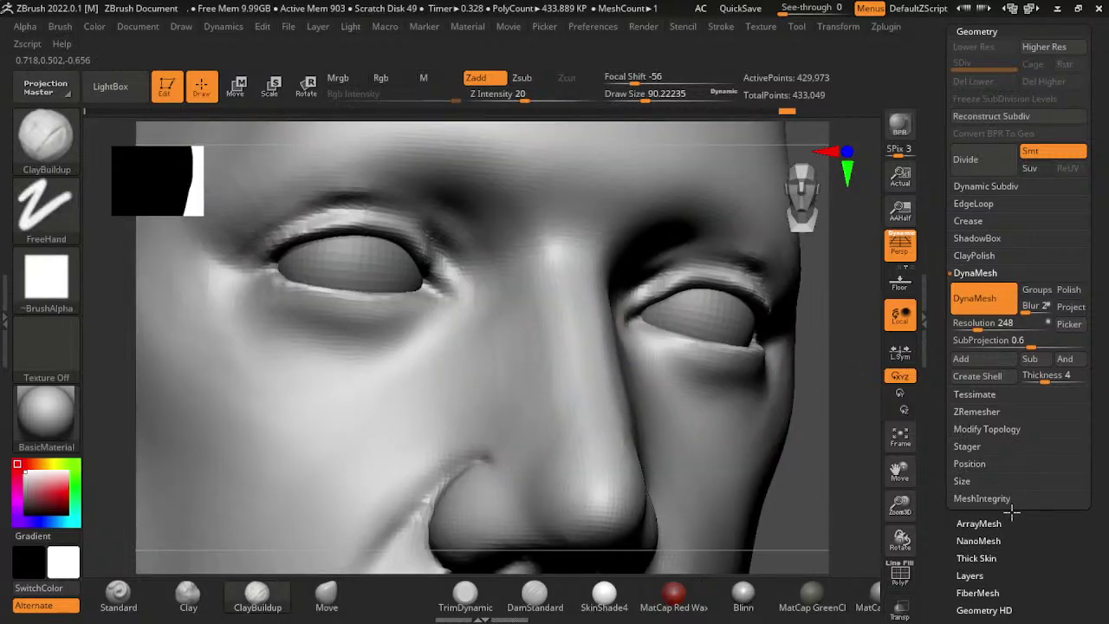
left_click(535, 593)
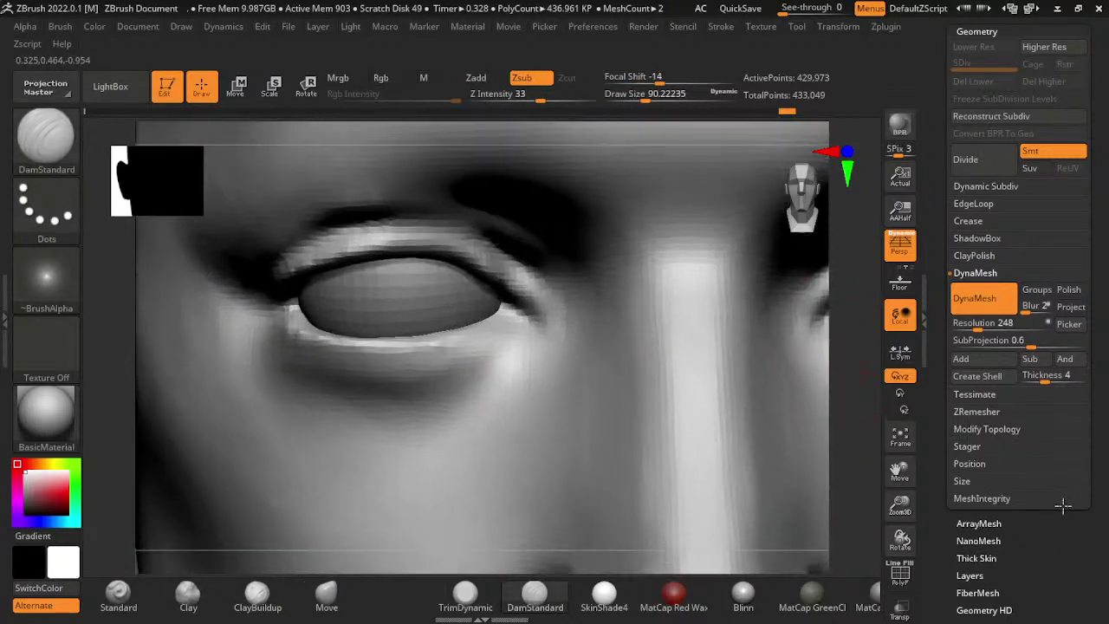
- Set the brush size to about 49 and carve a crease along the lower eyelid
key("s")
mouse_move(520, 320)
left_mouse_down()
mouse_move(486, 321)
mouse_move(522, 317)
mouse_move(524, 305)
left_mouse_up()
key("s")
key("s")
key("s")
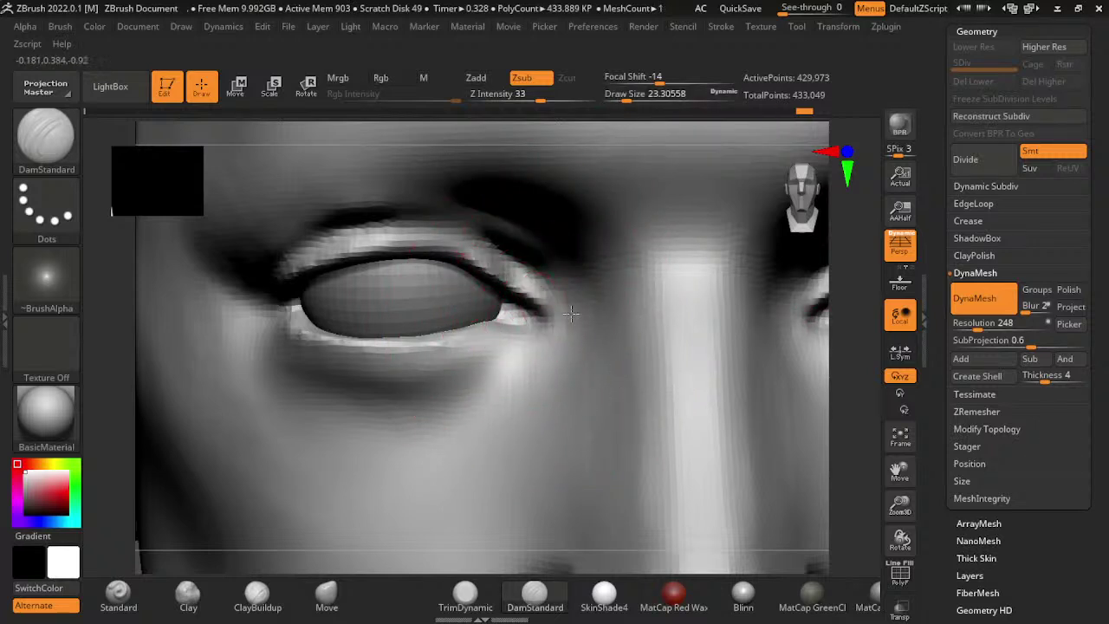
left_click_drag(858, 346, 550, 305)
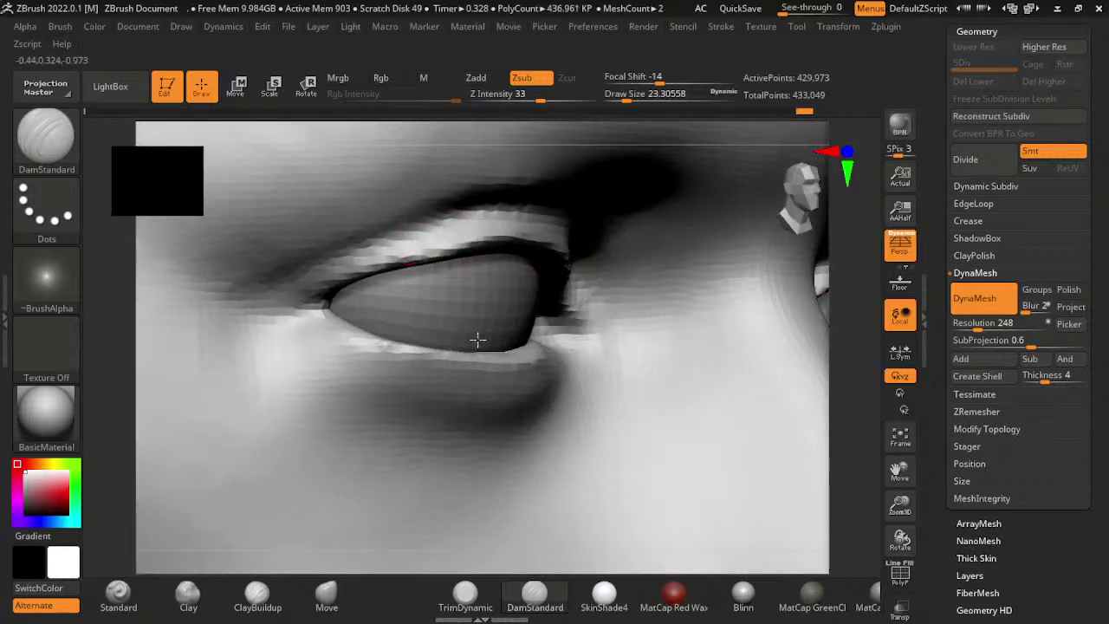
mouse_move(845, 334)
left_mouse_down()
mouse_move(1030, 387)
mouse_move(867, 364)
left_mouse_up()
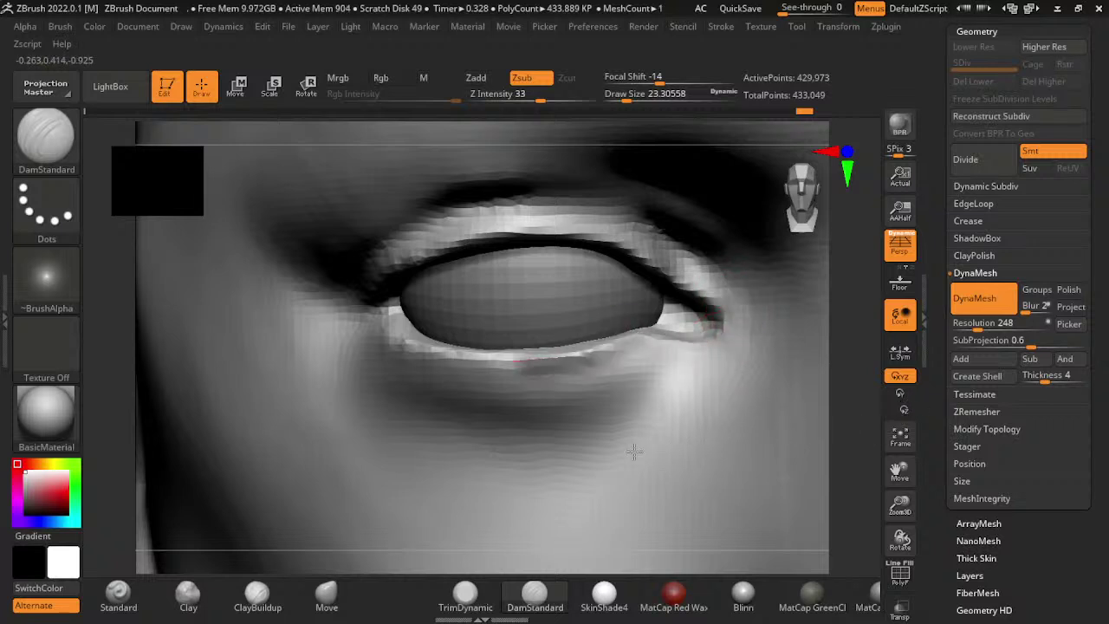
left_click_drag(634, 452, 550, 441)
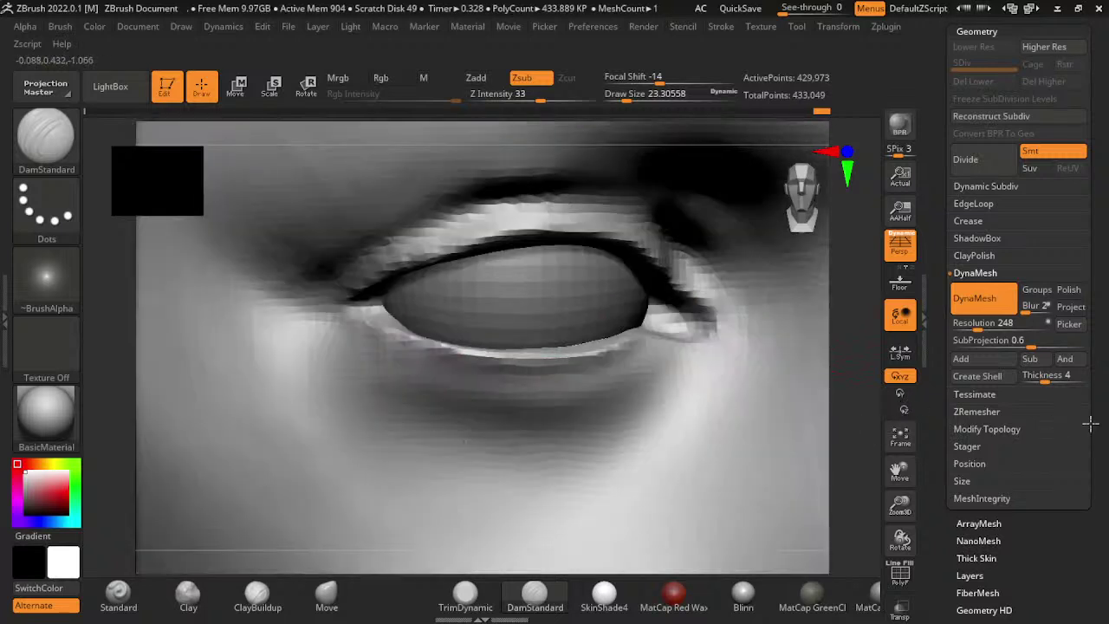
- Build up the lower eyelid with ClayBuildup, then smooth it into the cheek at size about 46
left_click_drag(854, 373, 408, 334)
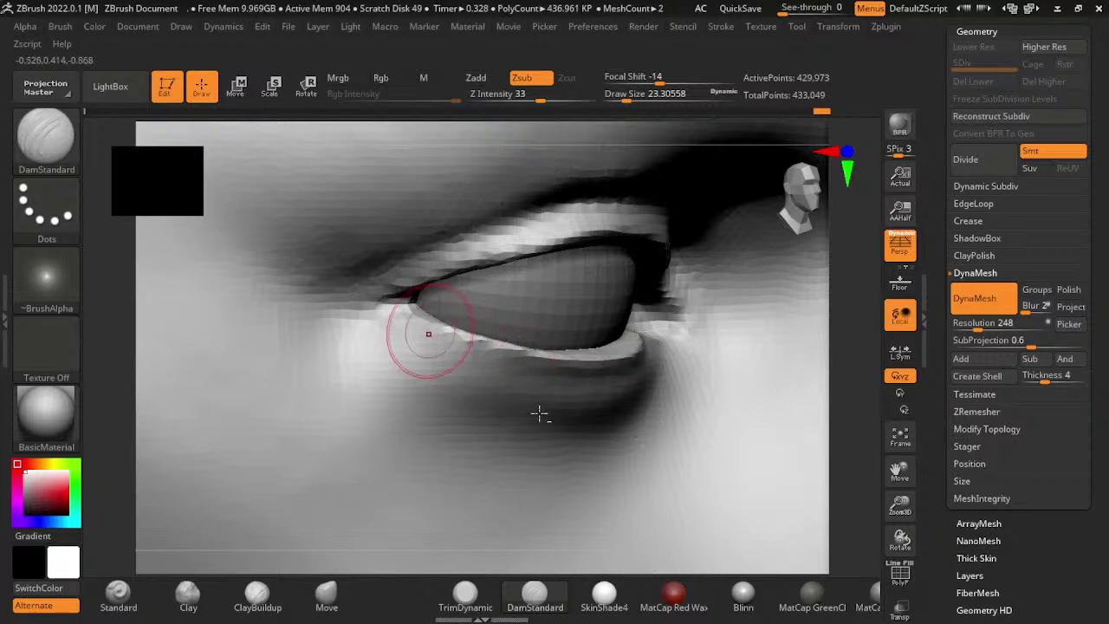
key("s")
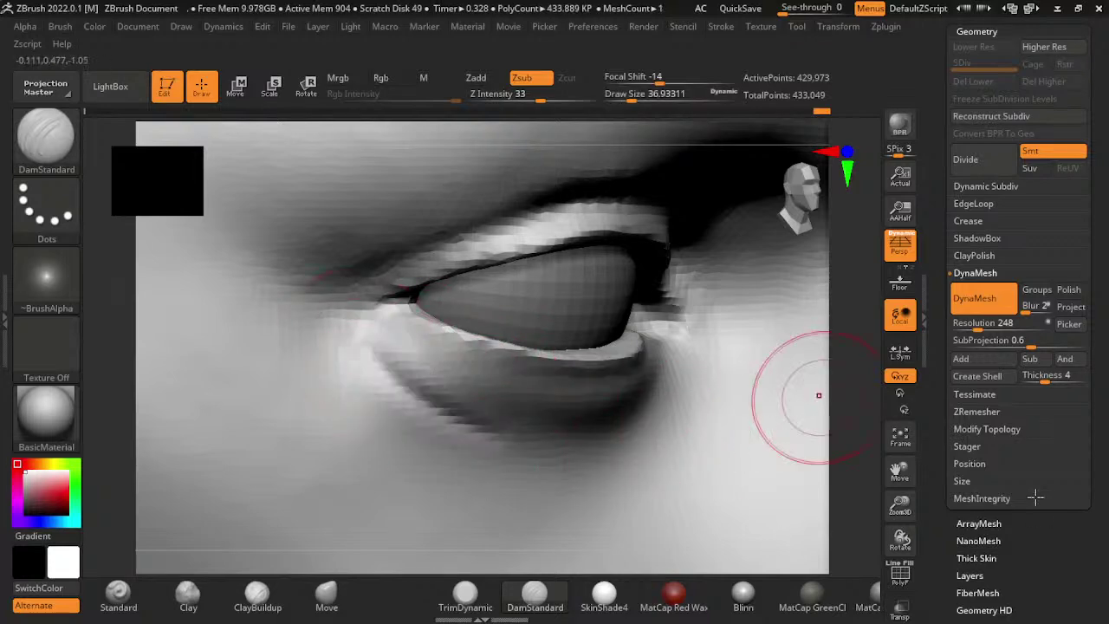
left_click_drag(817, 396, 985, 492)
mouse_move(708, 361)
left_mouse_down()
mouse_move(668, 372)
mouse_move(299, 323)
left_mouse_up()
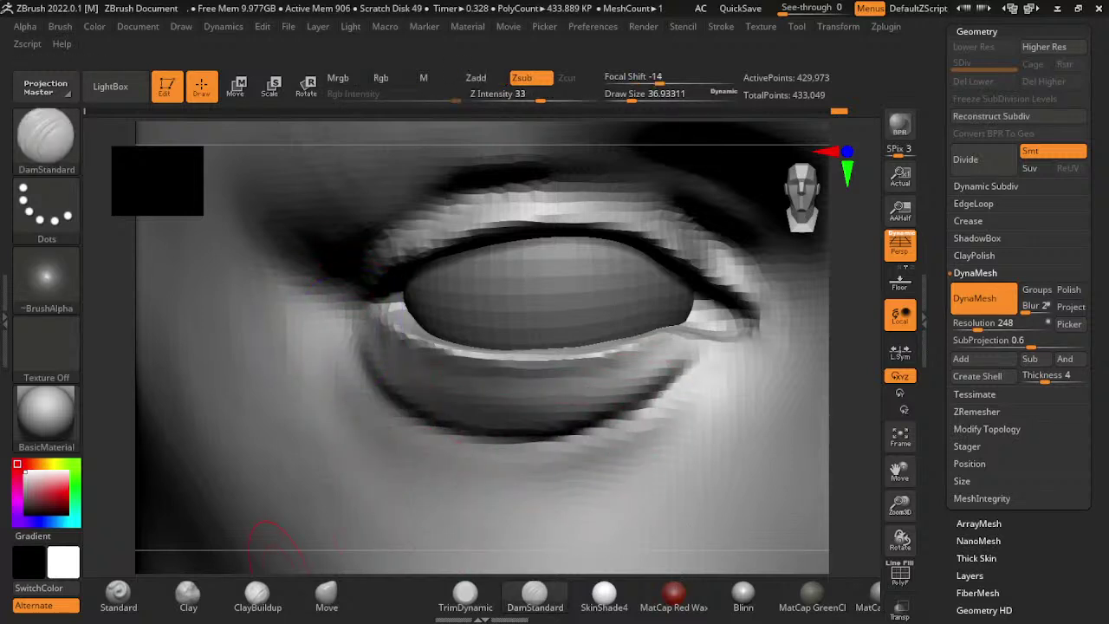
key("b")
key("c")
key("b")
left_click_drag(589, 410, 706, 366)
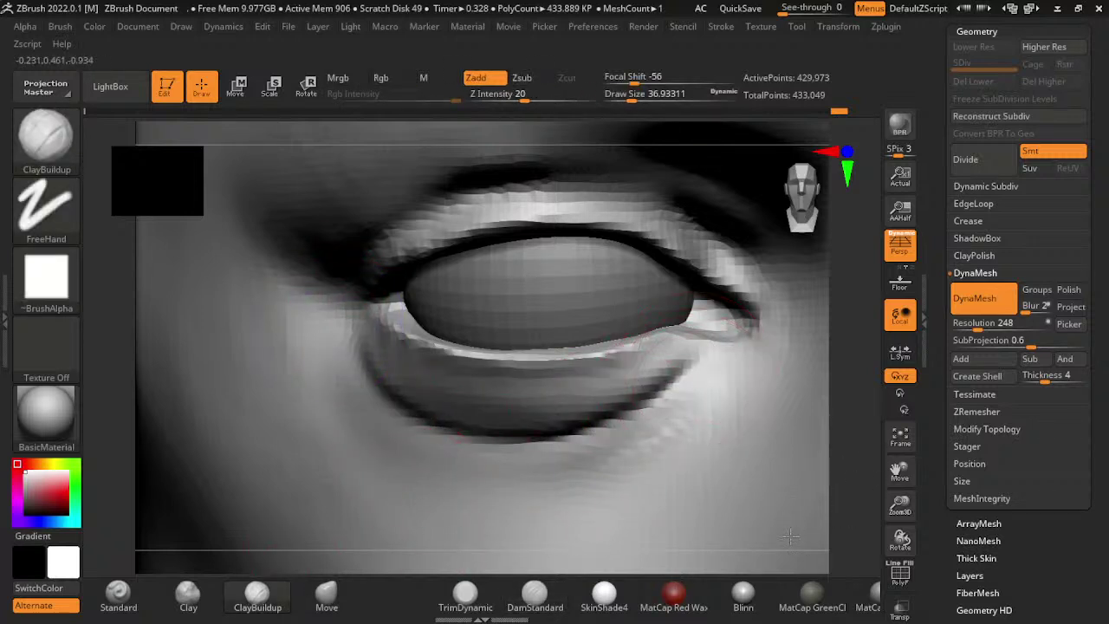
key("bracketright")
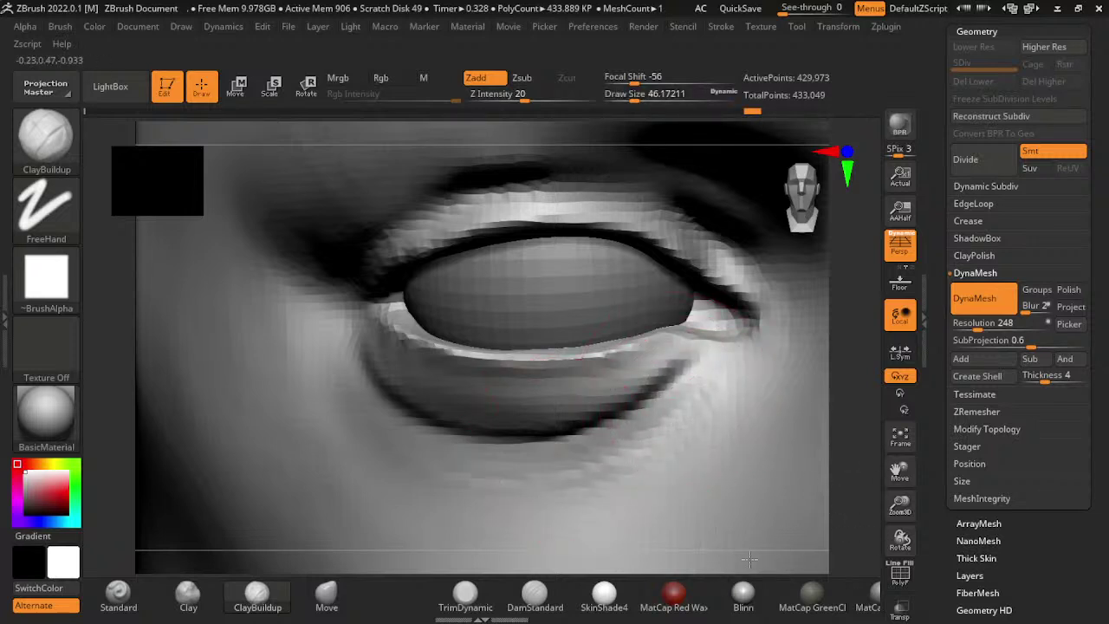
left_click_drag(483, 471, 396, 495, "shift")
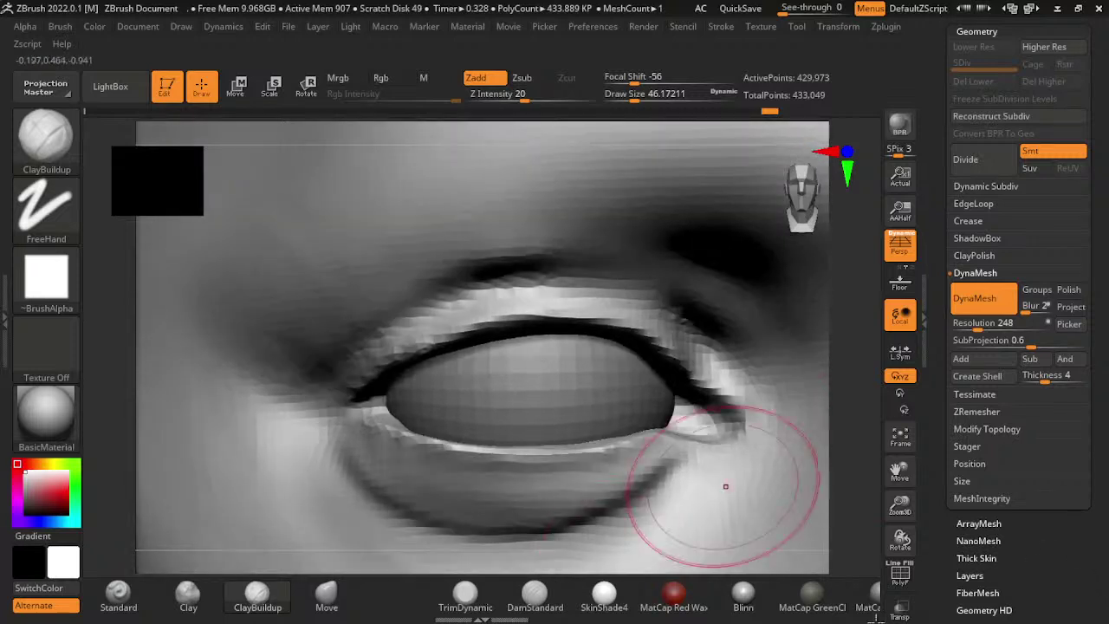
- Try DamStandard creases at the outer corner and along the upper lid, undoing the unsatisfactory strokes
left_click(535, 594)
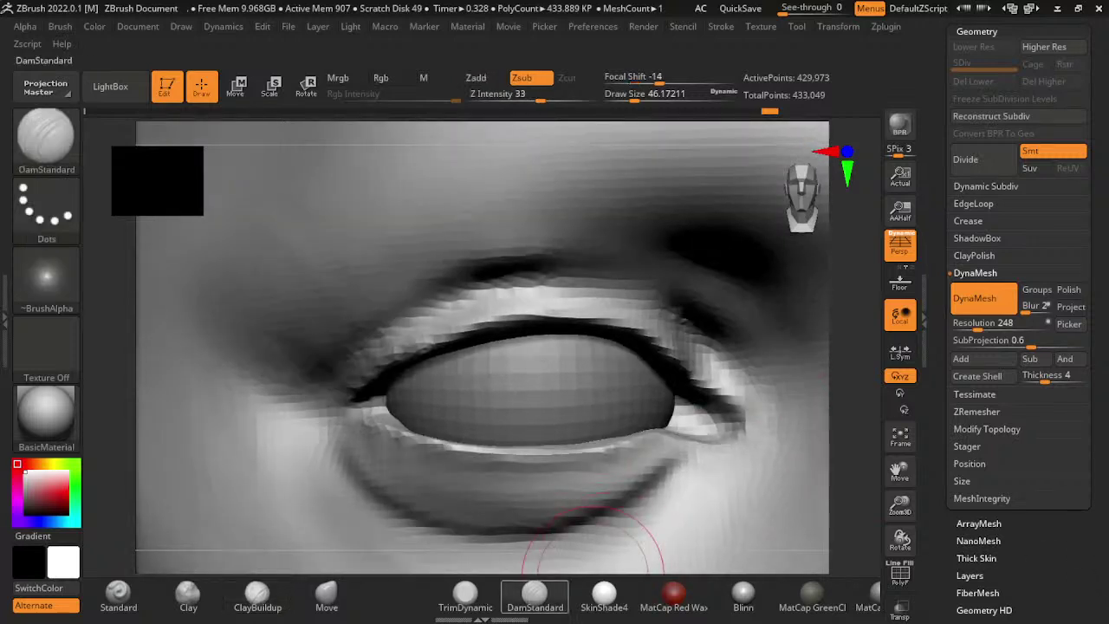
left_click_drag(732, 407, 693, 338)
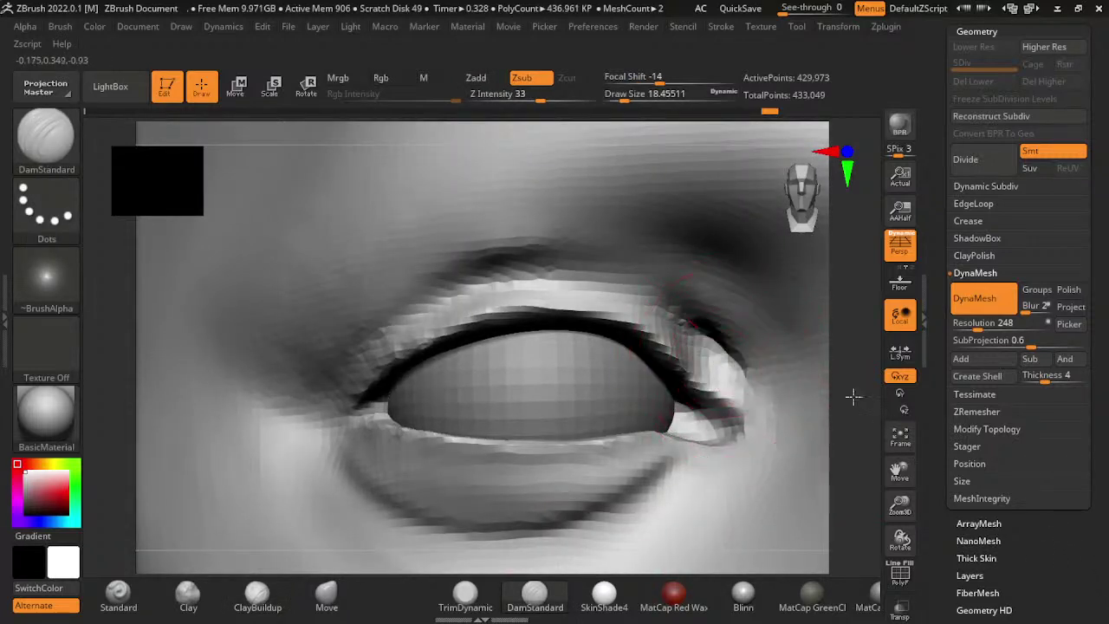
left_click_drag(737, 371, 693, 329, "shift")
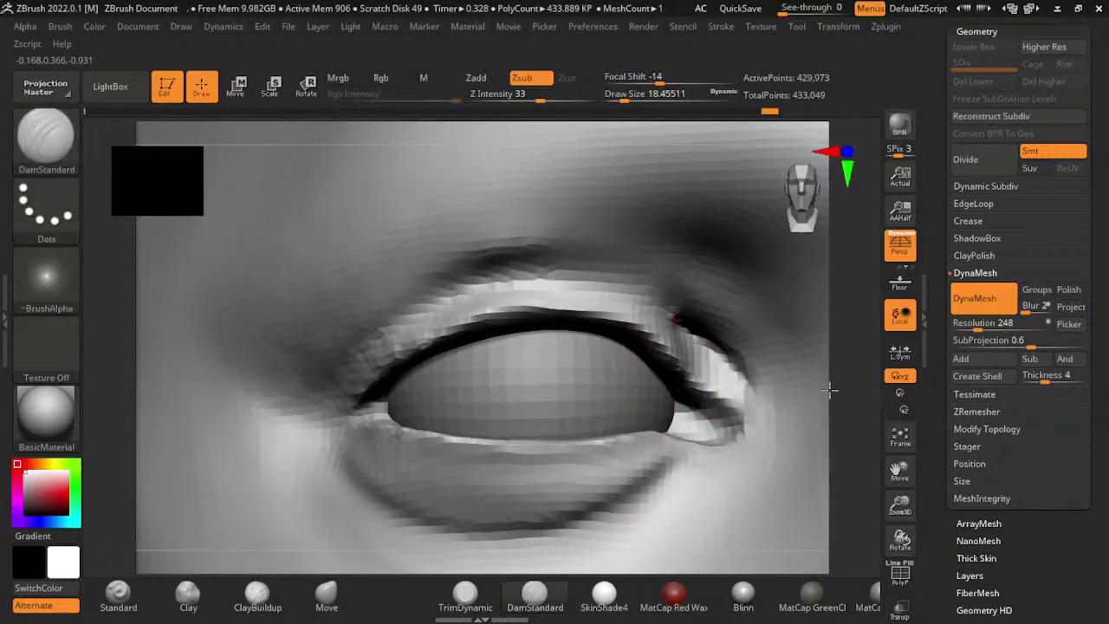
left_click_drag(829, 391, 417, 464)
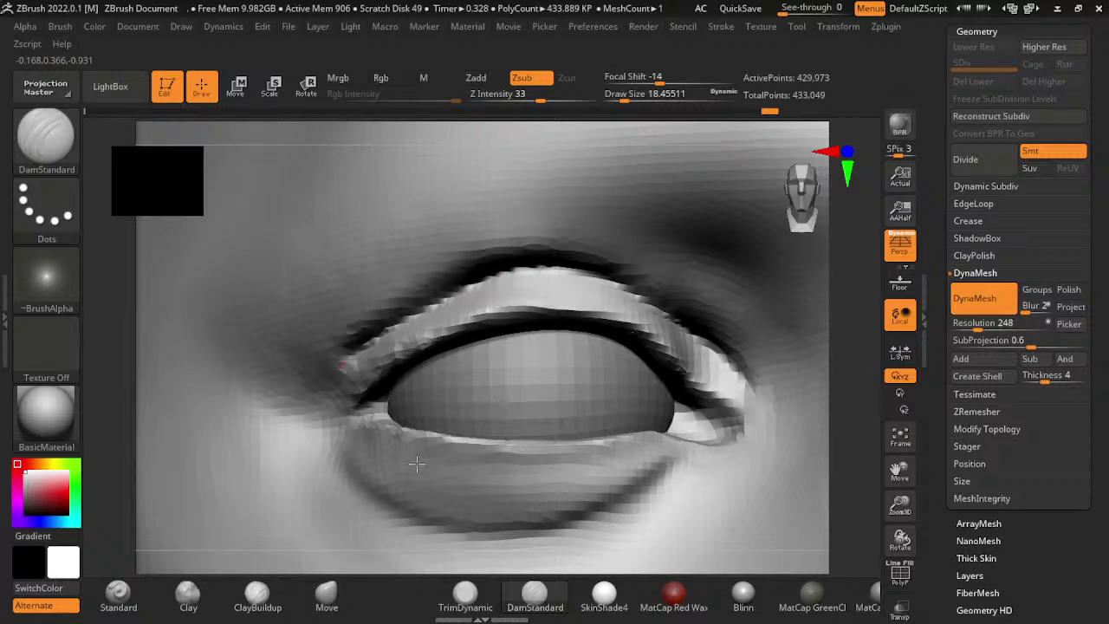
left_click_drag(343, 364, 290, 414)
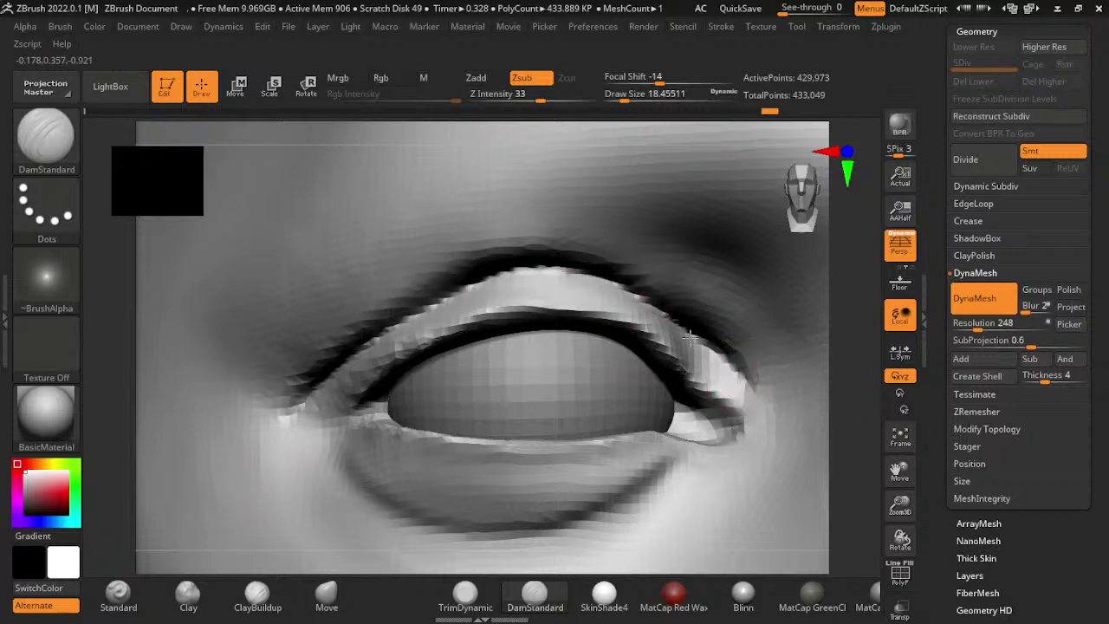
key("ctrl+z")
key("ctrl+z")
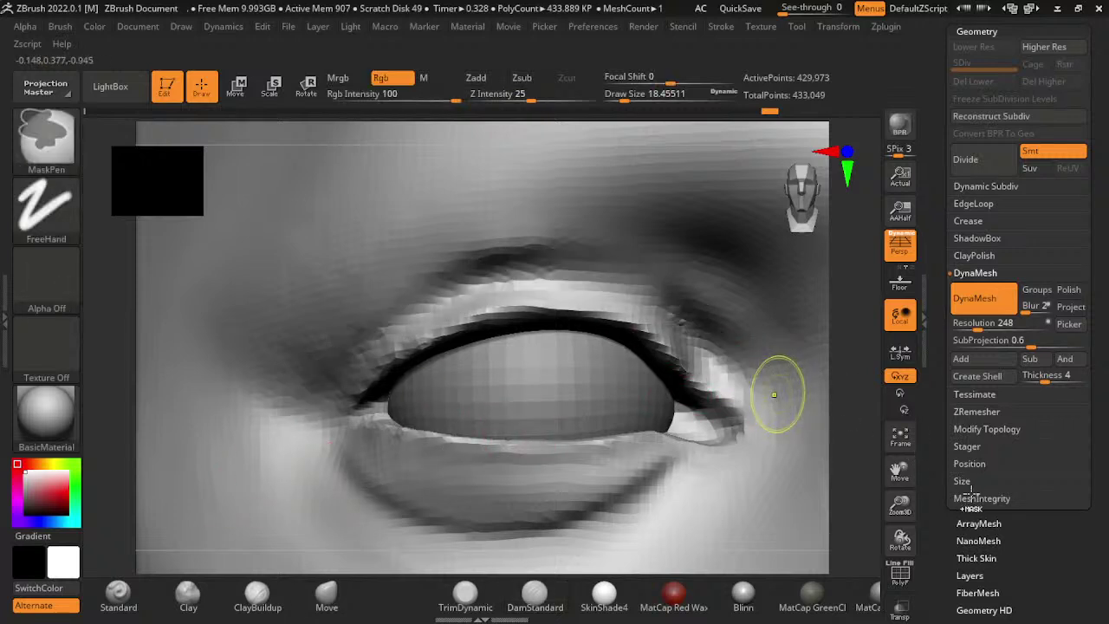
key("[")
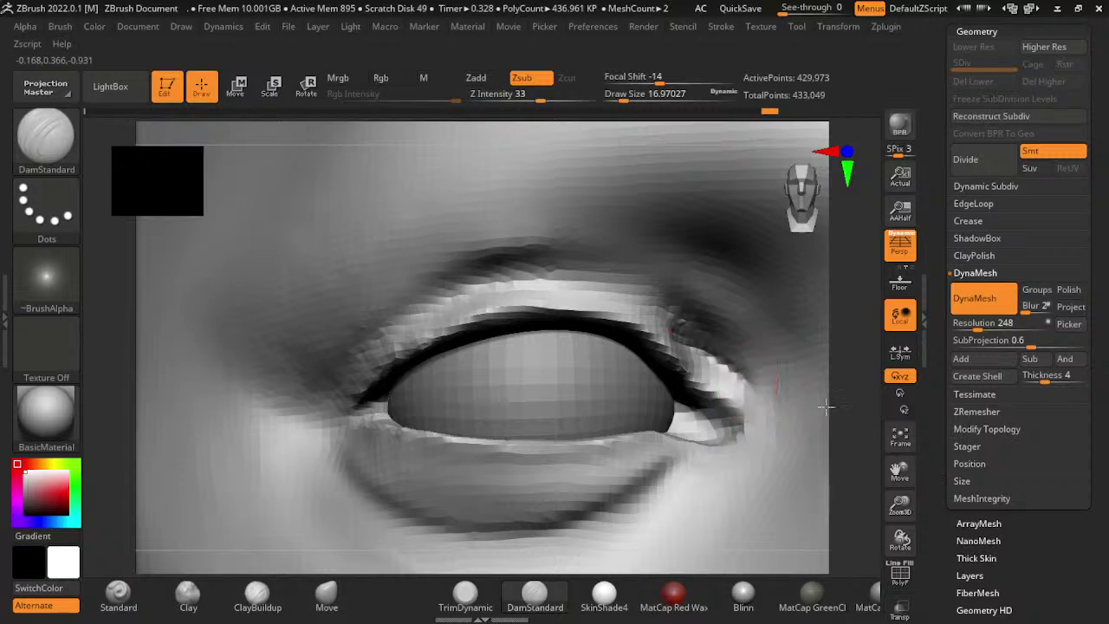
left_click_drag(759, 371, 234, 507)
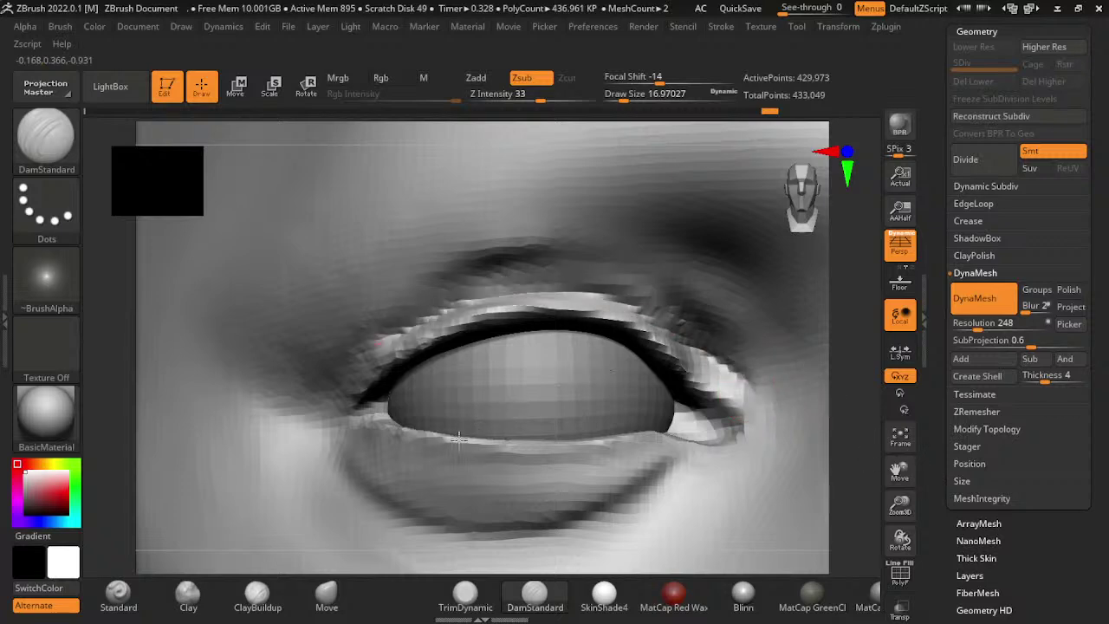
key("ctrl+z")
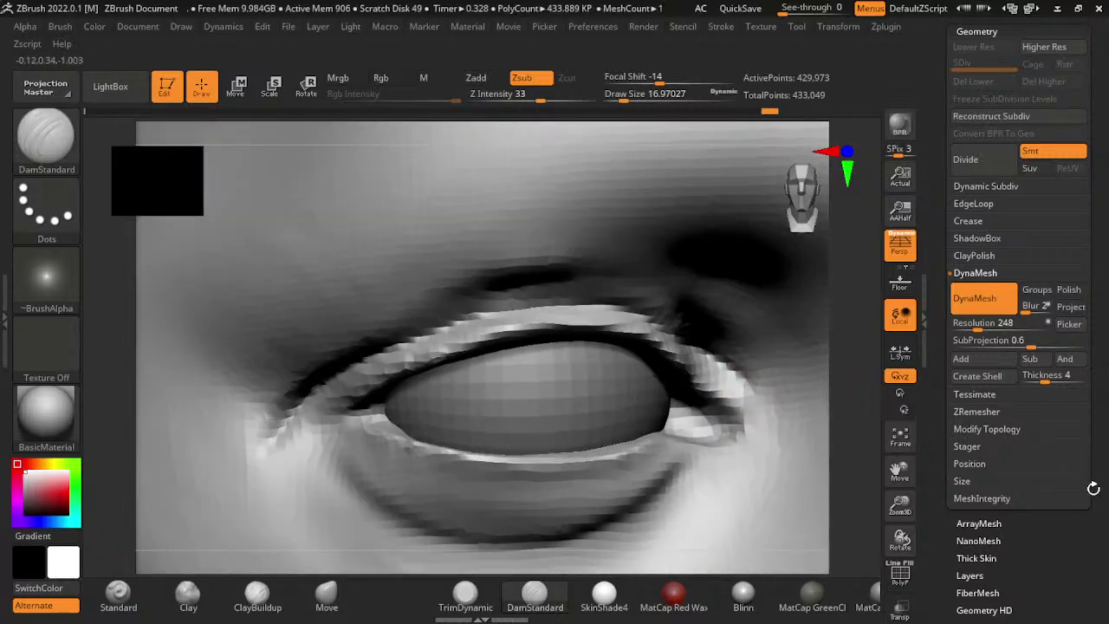
key("ctrl+z")
key("ctrl+z")
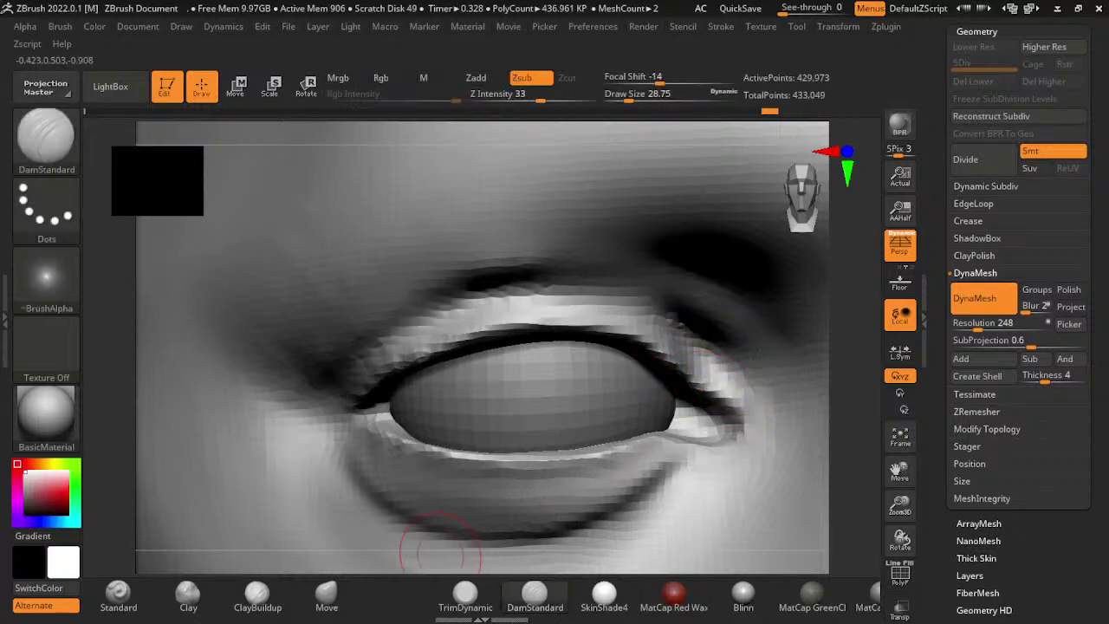
- Build up the upper lid band with ClayBuildup from outer to inner corner and smooth its edge
left_click(258, 594)
left_click_drag(703, 332, 654, 305)
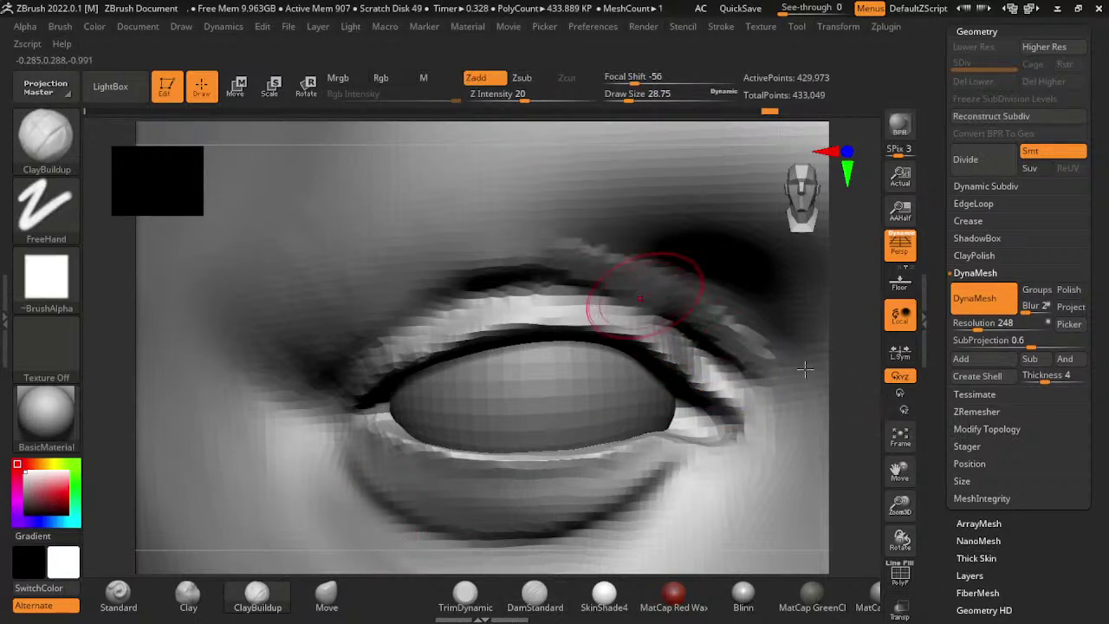
key("bracketright")
key("bracketright")
left_click_drag(632, 295, 337, 382)
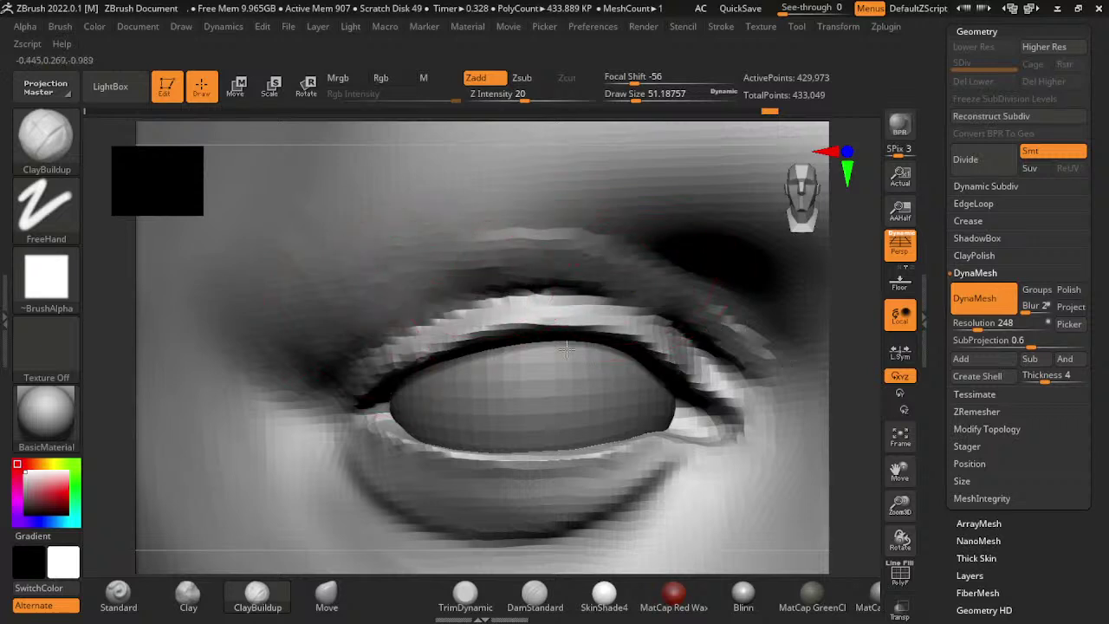
mouse_move(361, 468)
left_mouse_down()
mouse_move(371, 271)
mouse_move(520, 260)
mouse_move(832, 355)
left_mouse_up()
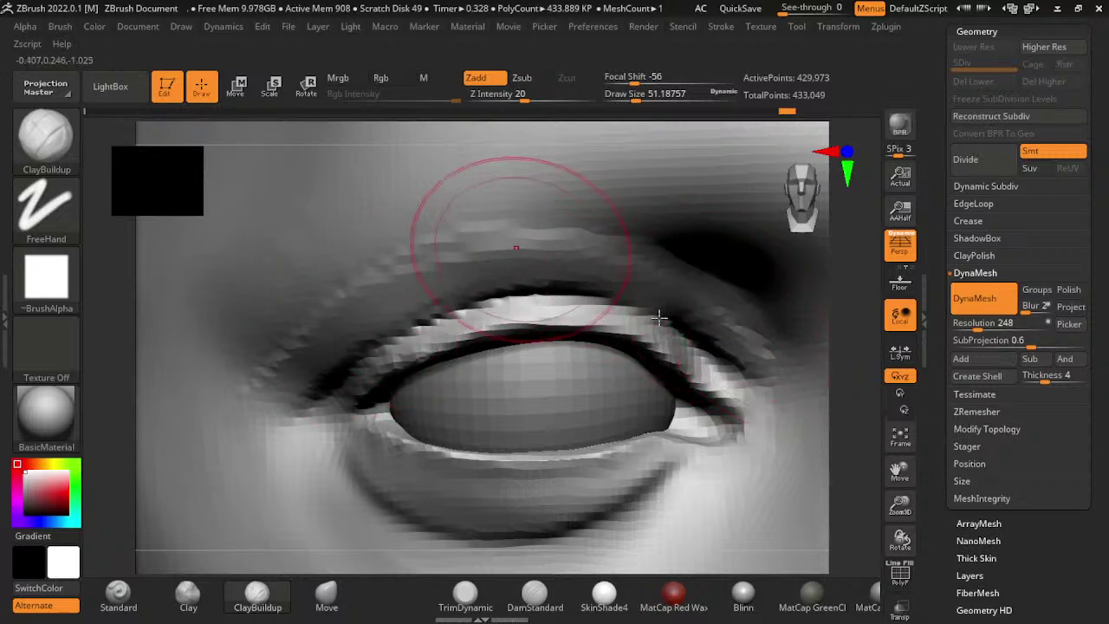
left_click_drag(654, 309, 445, 358, "shift")
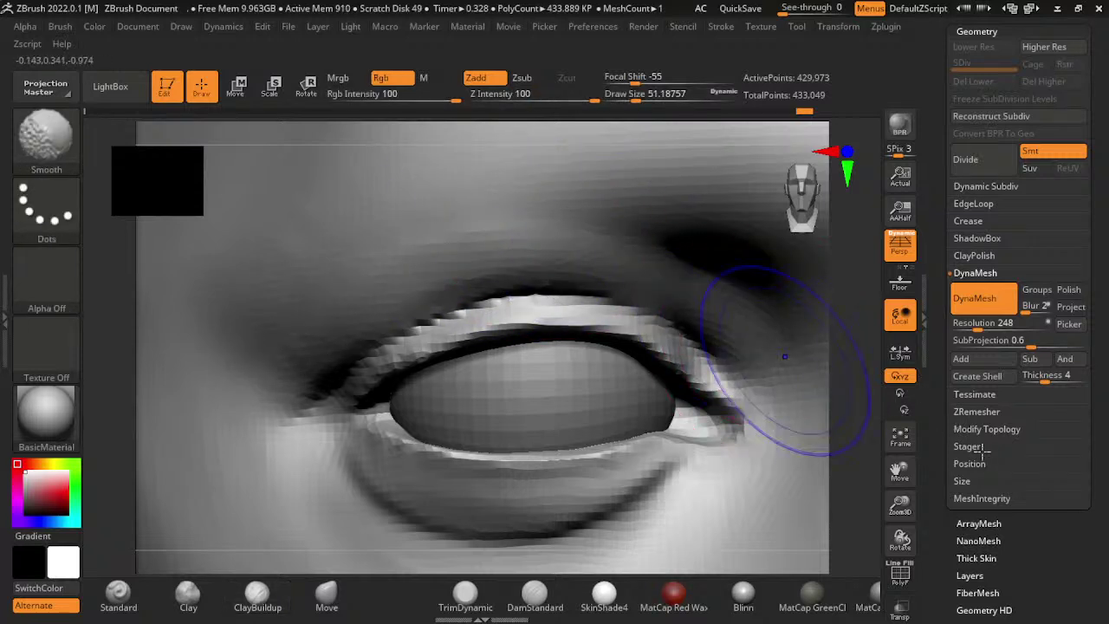
left_click_drag(412, 344, 676, 323, "shift")
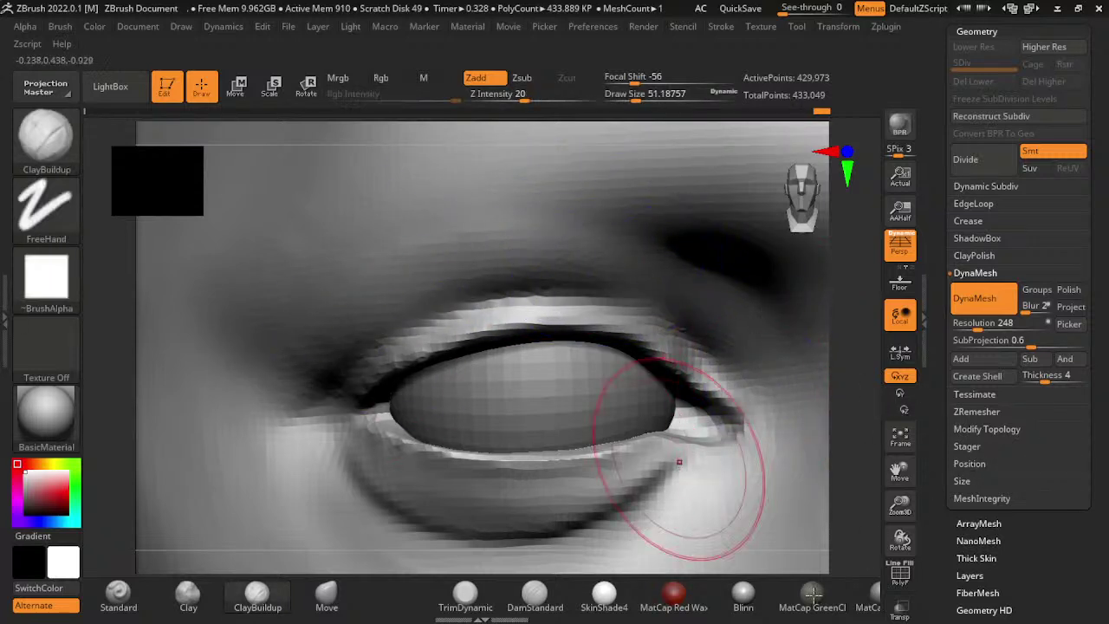
- Carve a crisp DamStandard crease above the upper eyelid, then zoom out to the full head
left_click(535, 593)
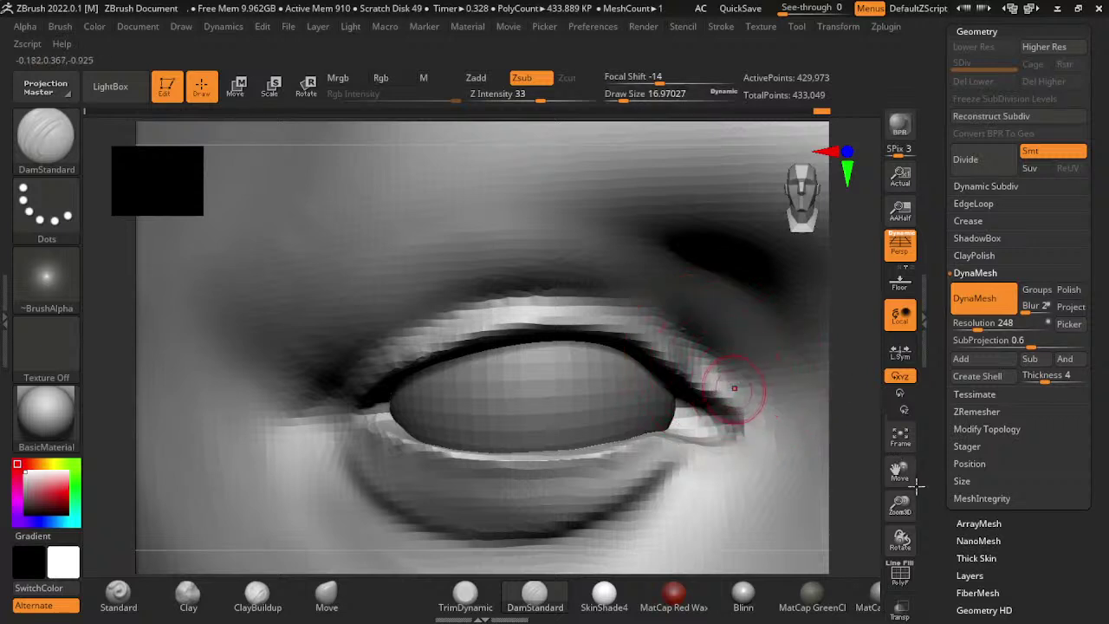
left_click_drag(823, 398, 372, 550)
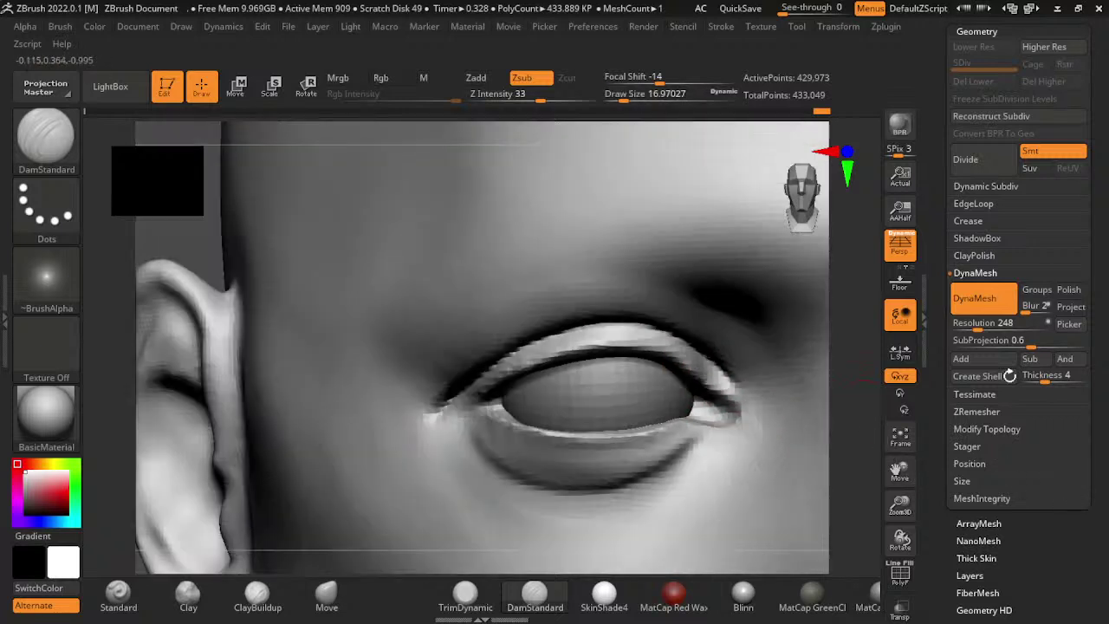
mouse_move(866, 485)
left_mouse_down()
mouse_move(421, 527)
mouse_move(502, 425)
left_mouse_up()
- Enlarge the brush to about 90, turn the head to three-quarter view and zoom onto the right ear
key("s")
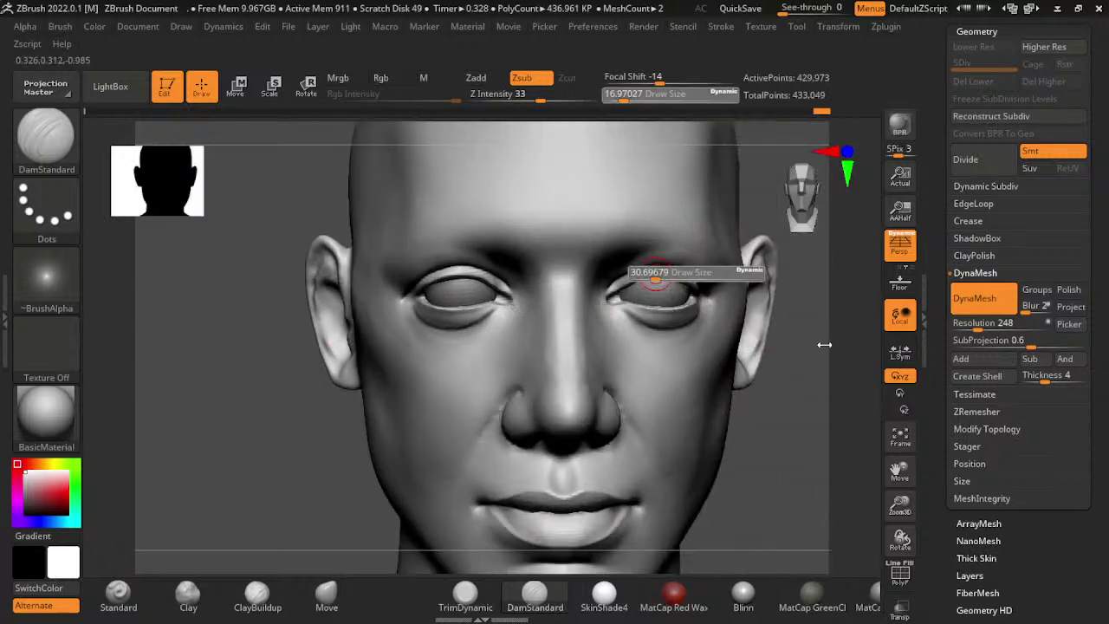
left_click_drag(651, 388, 696, 411, "alt")
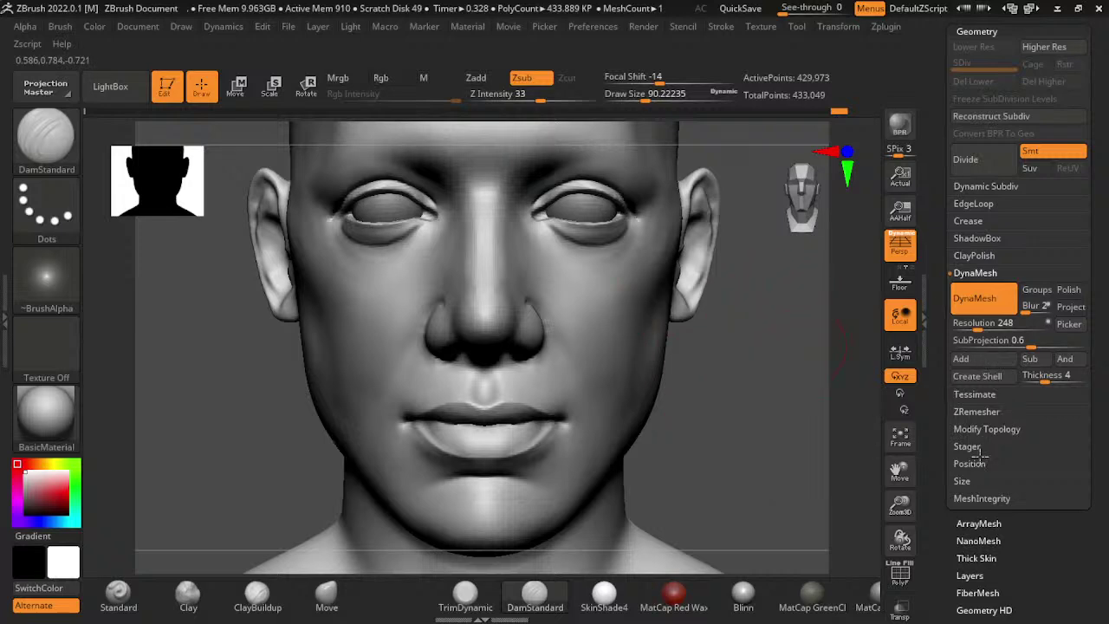
left_click_drag(845, 407, 918, 442)
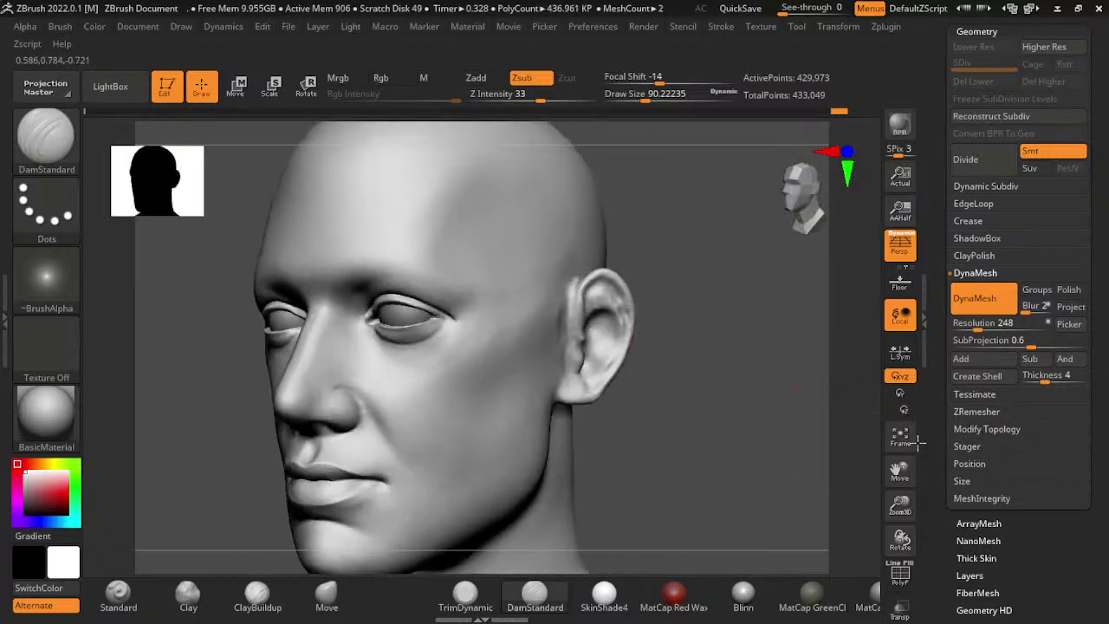
left_click_drag(900, 504, 693, 388)
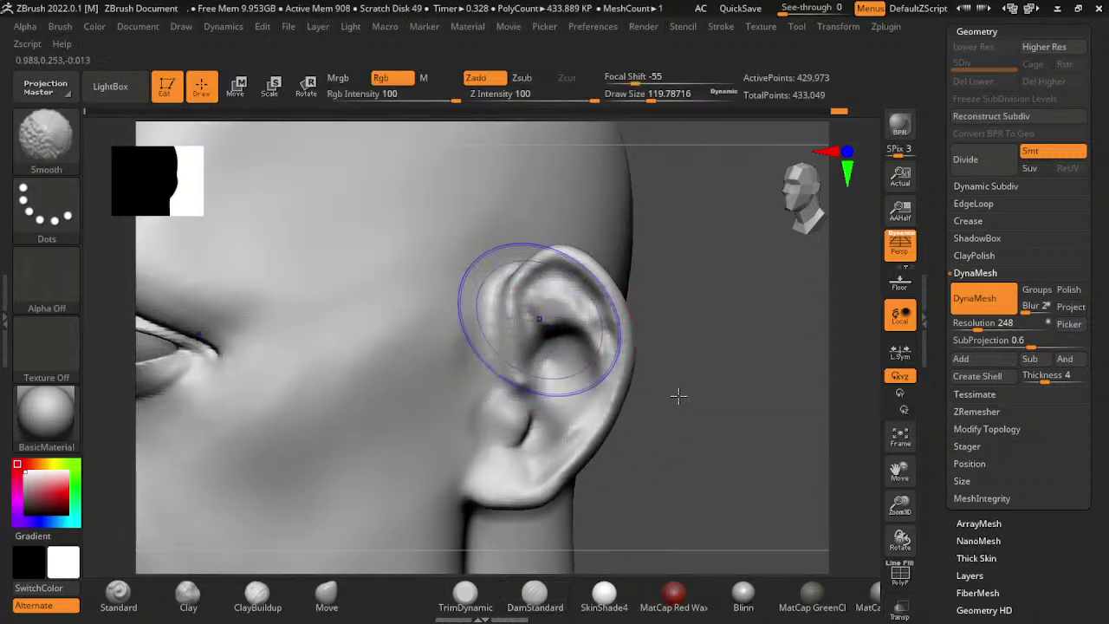
- Shrink the brush to about 35 and carve a crease along the ear rim down to the earlobe
key("shift")
left_click_drag(826, 463, 713, 462)
key("shift")
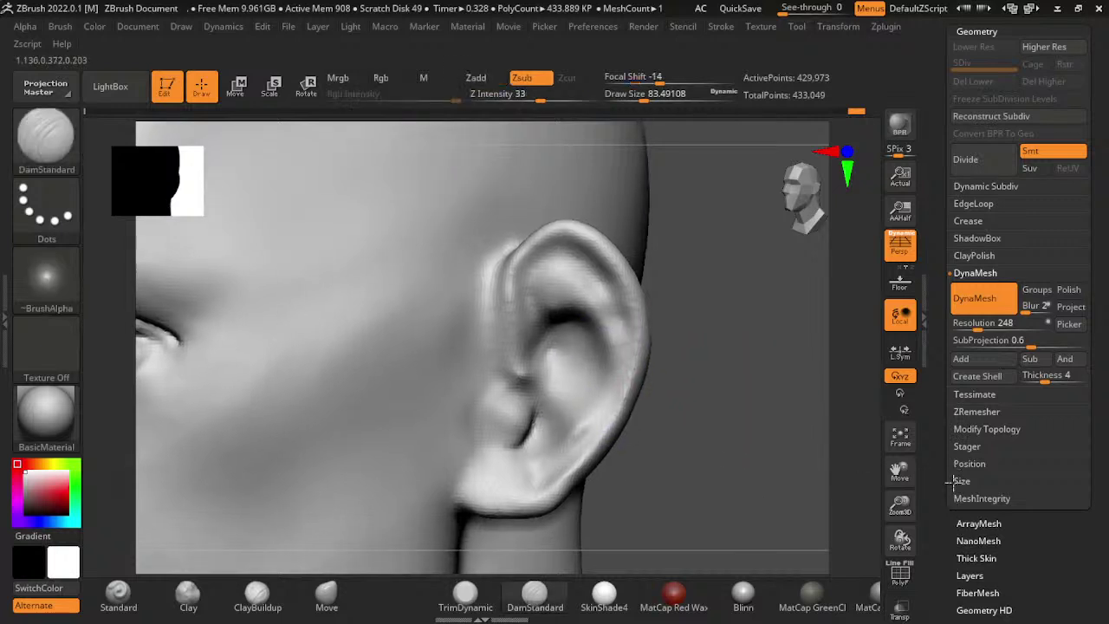
left_click_drag(750, 497, 704, 346)
key("s")
left_click_drag(554, 305, 529, 305)
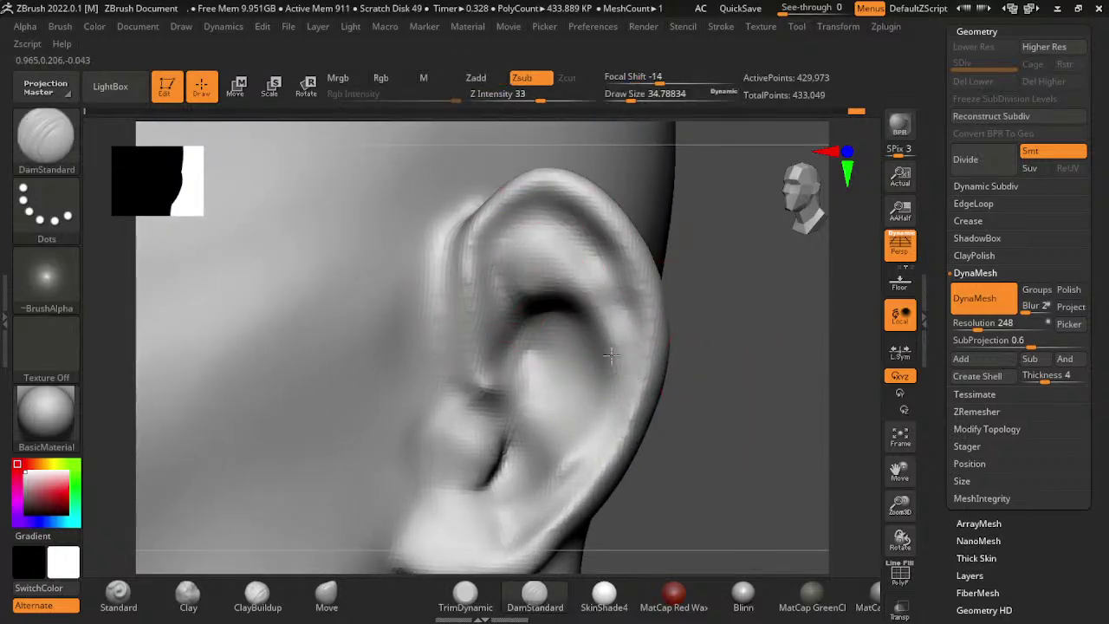
left_click_drag(707, 364, 847, 446)
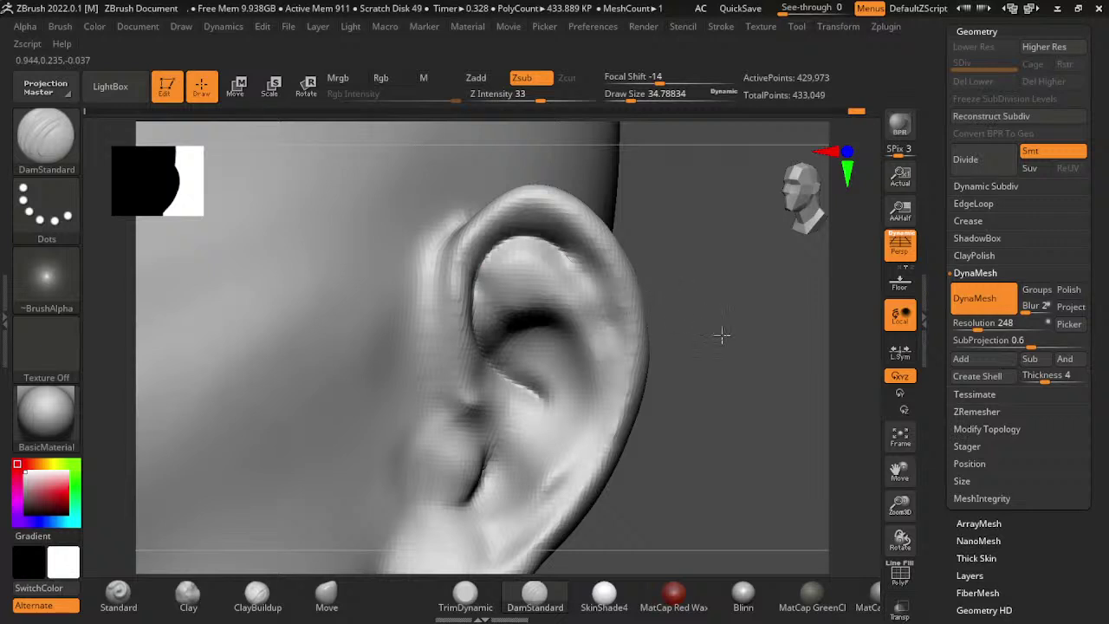
left_click_drag(751, 408, 829, 242)
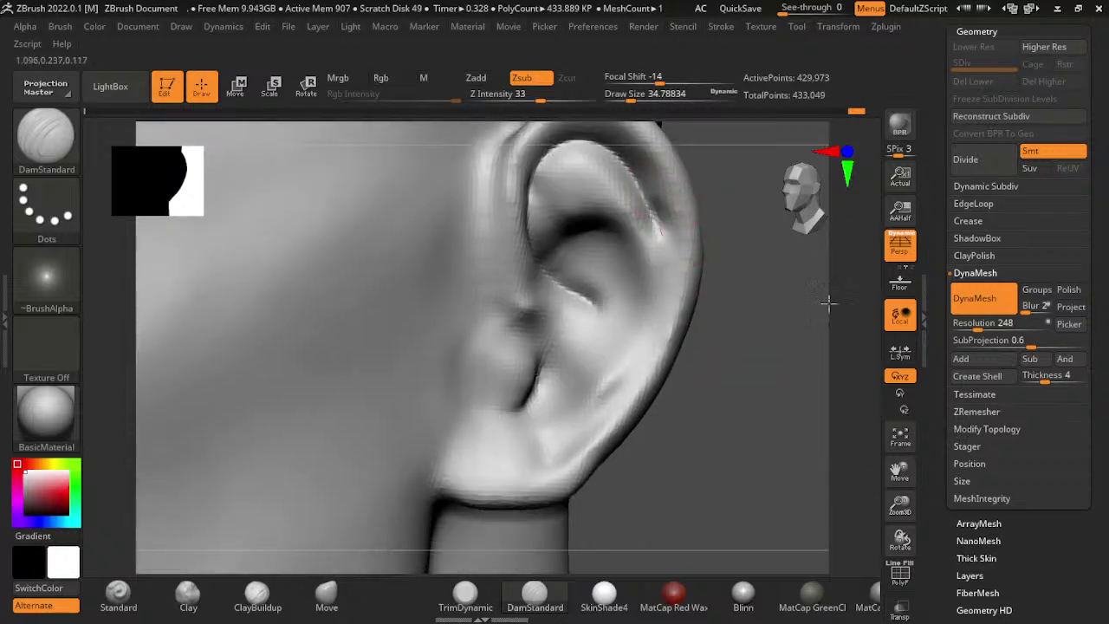
left_click_drag(830, 301, 680, 583)
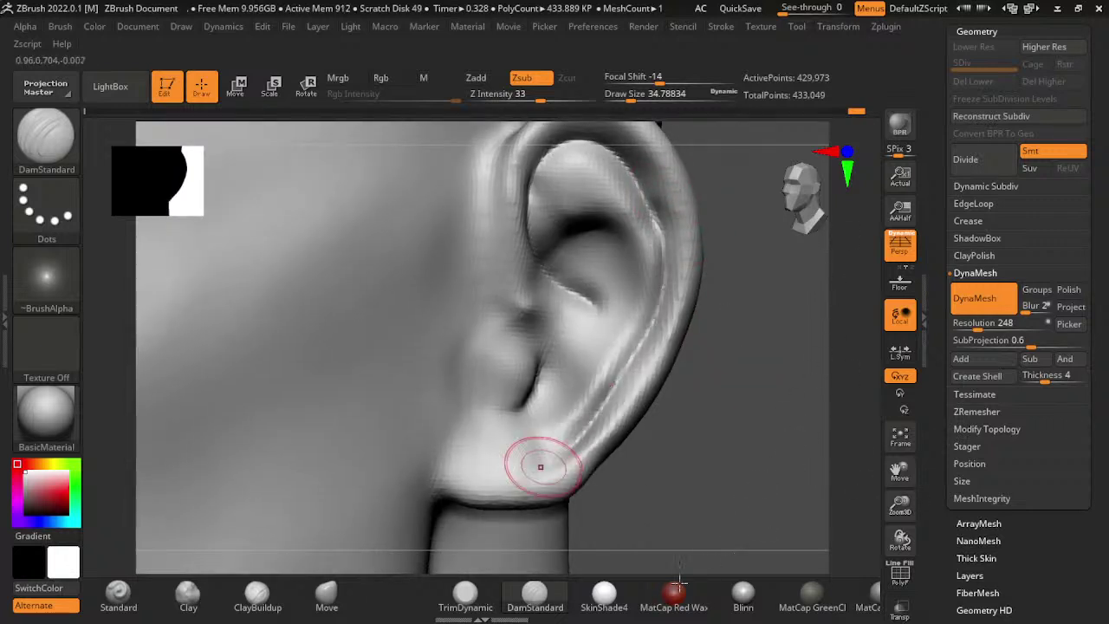
left_click_drag(1002, 456, 966, 485)
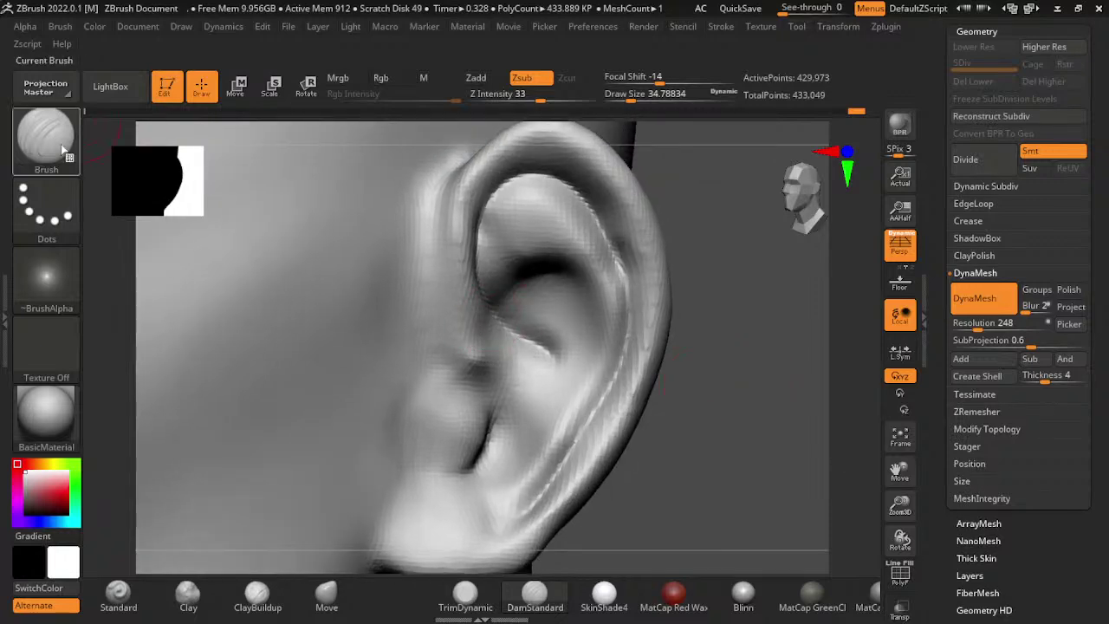
- Build up and reshape the concha, antihelix and upper fossa with ClayBuildup
left_click(46, 135)
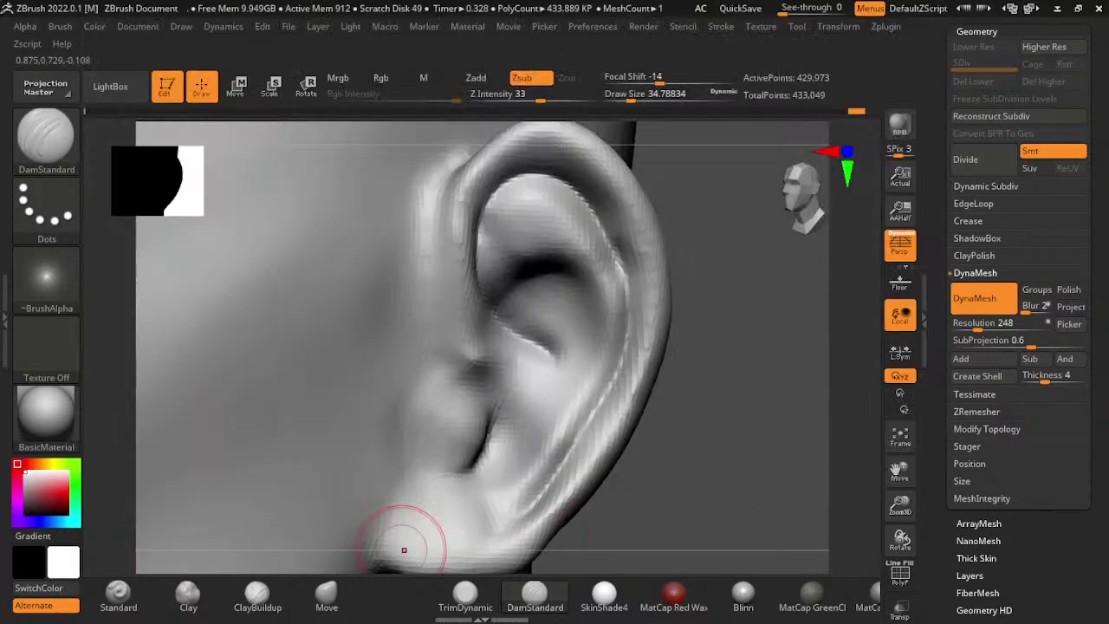
left_click(258, 594)
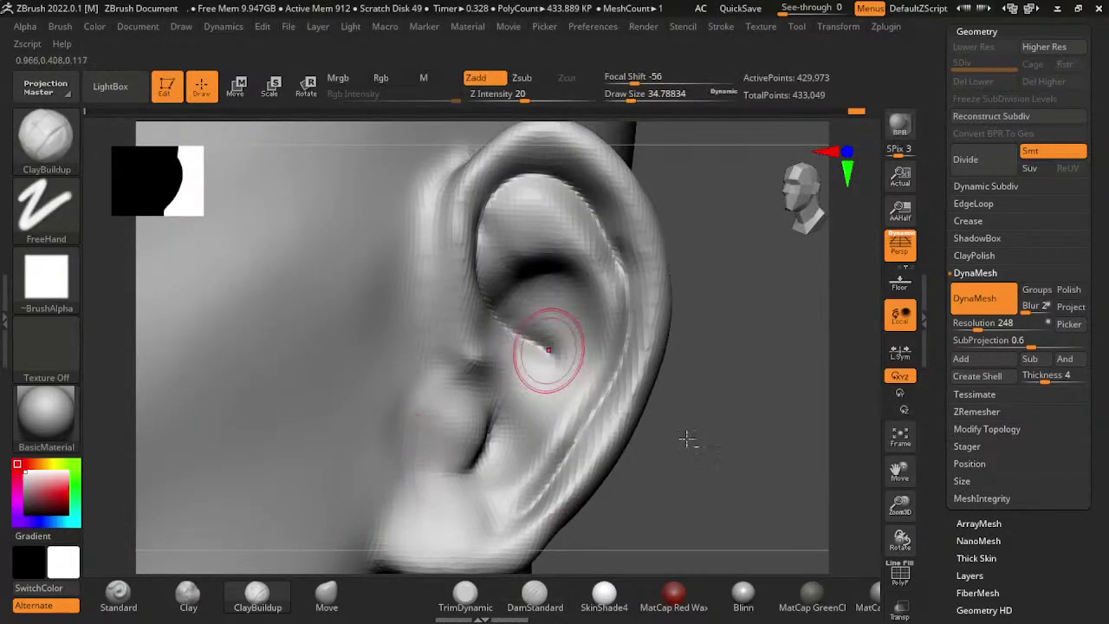
mouse_move(651, 422)
left_mouse_down()
mouse_move(673, 389)
mouse_move(698, 386)
mouse_move(693, 408)
mouse_move(705, 401)
mouse_move(688, 423)
left_mouse_up()
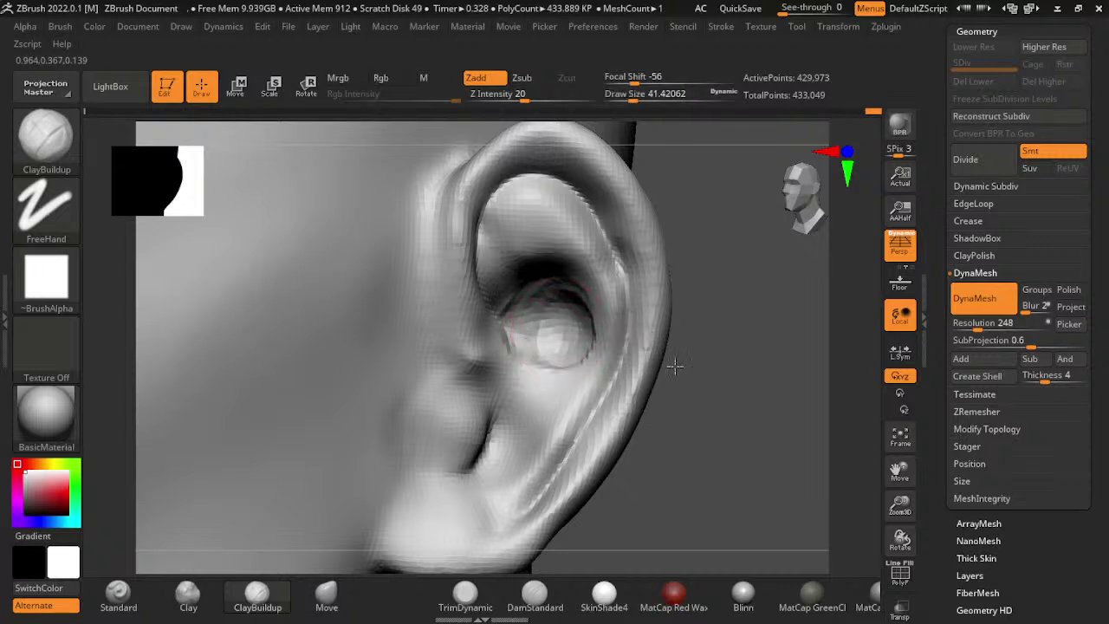
mouse_move(715, 368)
left_mouse_down()
mouse_move(711, 448)
mouse_move(671, 462)
mouse_move(665, 518)
left_mouse_up()
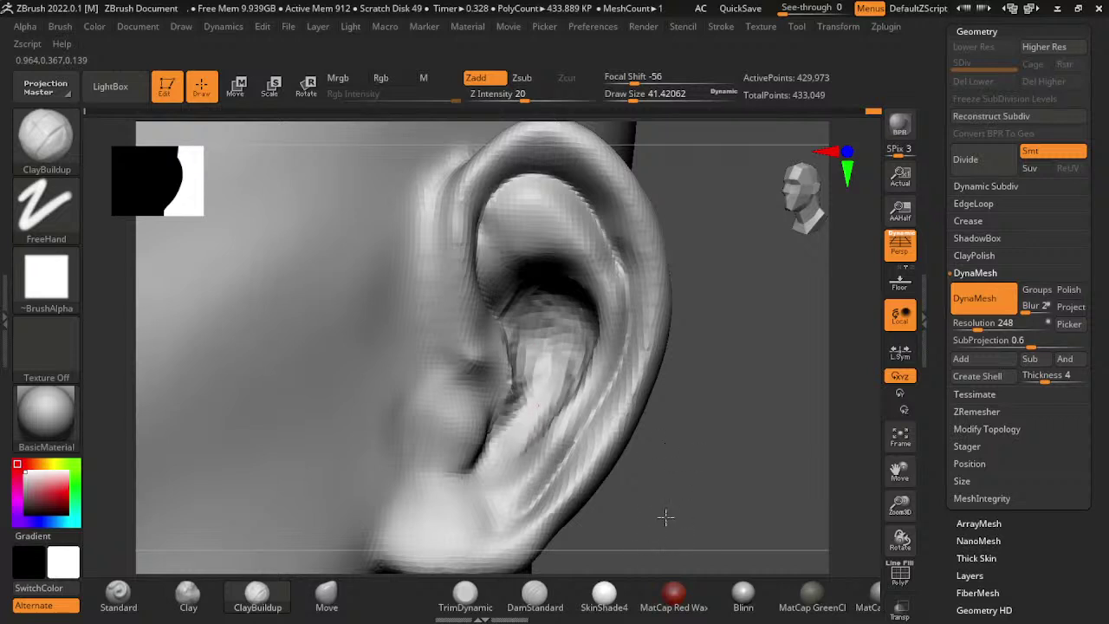
mouse_move(645, 556)
left_mouse_down()
mouse_move(649, 477)
mouse_move(673, 426)
mouse_move(660, 434)
left_mouse_up()
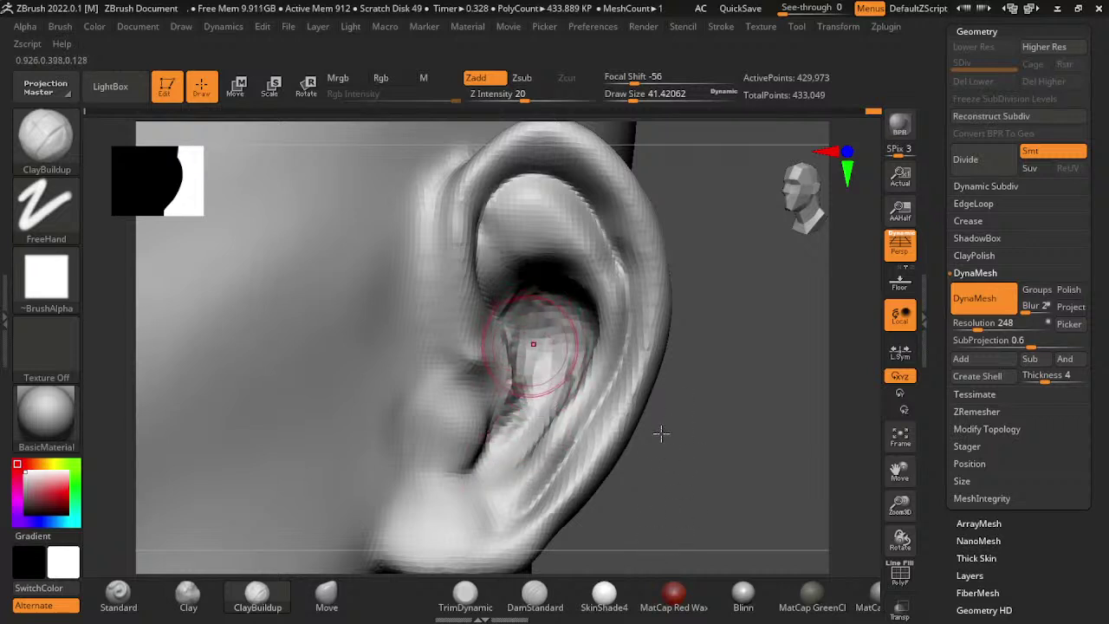
left_click_drag(530, 383, 487, 324)
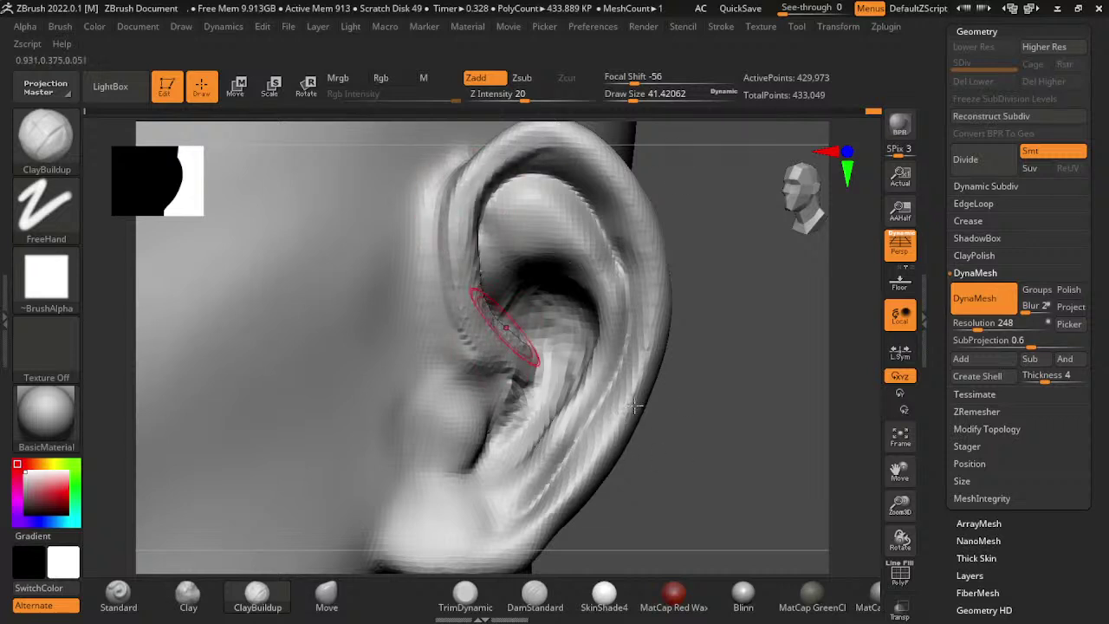
mouse_move(505, 327)
left_mouse_down()
mouse_move(587, 310)
mouse_move(529, 312)
left_mouse_up()
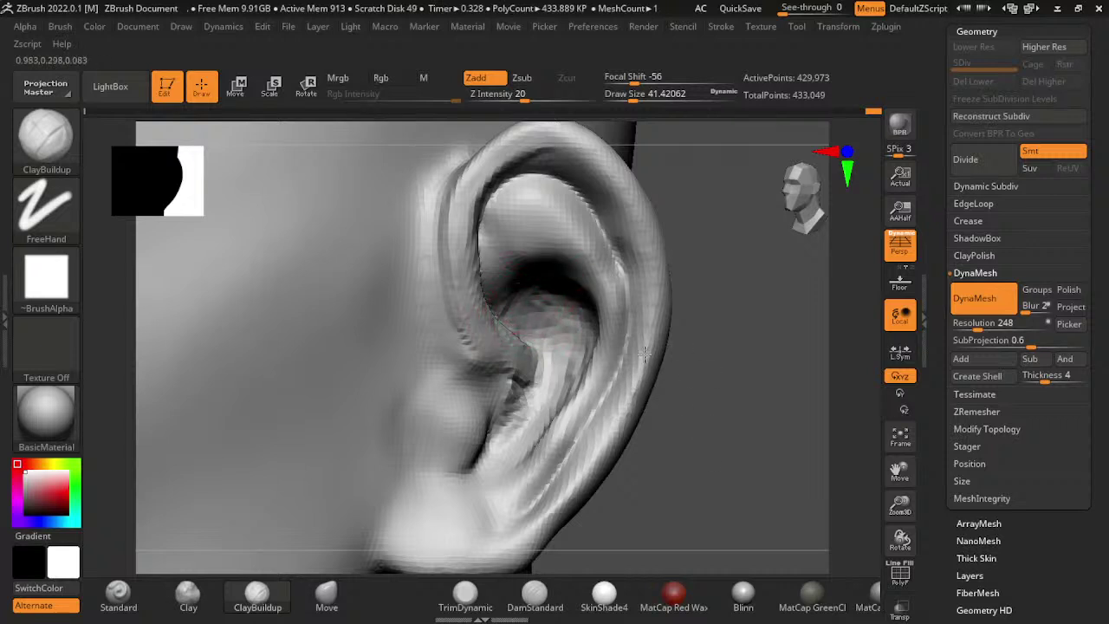
mouse_move(650, 377)
left_mouse_down()
mouse_move(672, 251)
mouse_move(607, 313)
mouse_move(688, 254)
left_mouse_up()
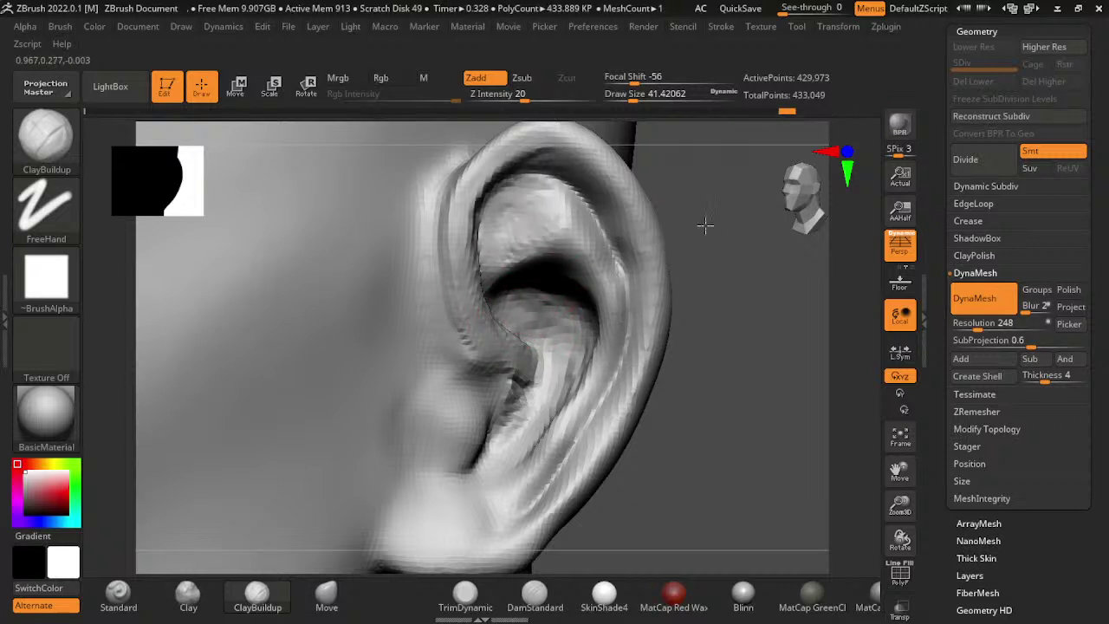
left_click_drag(563, 187, 676, 208)
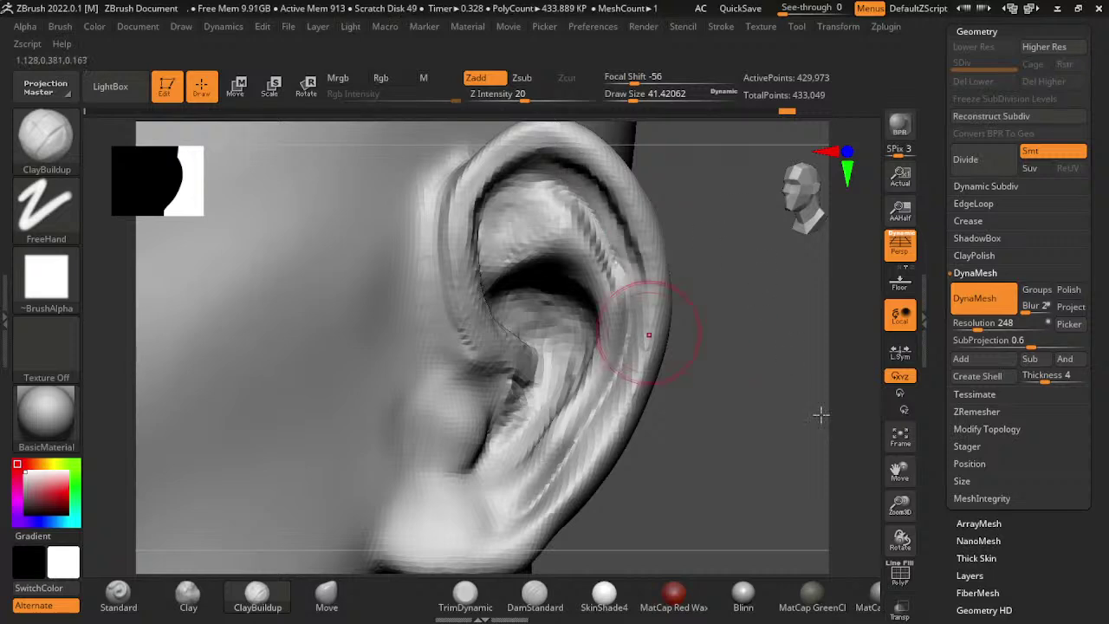
- Smooth around the ear, build up the earlobe fuller and round it with the Move brush
left_click_drag(822, 409, 829, 347)
key("shift")
left_click_drag(673, 282, 676, 347)
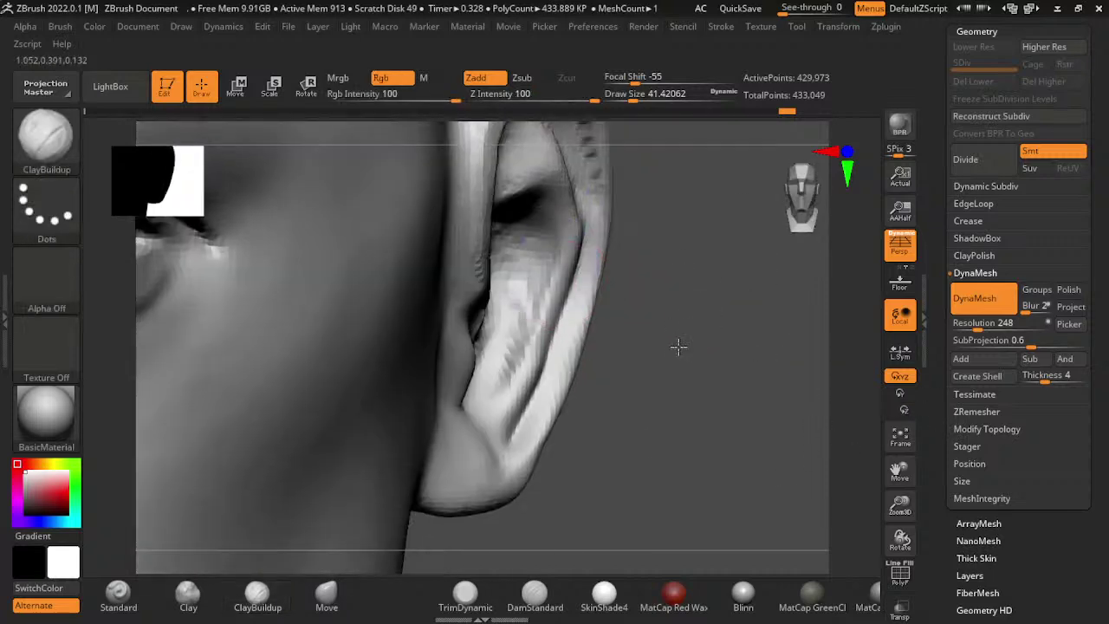
left_click_drag(537, 311, 529, 373, "shift")
left_click_drag(674, 355, 843, 443)
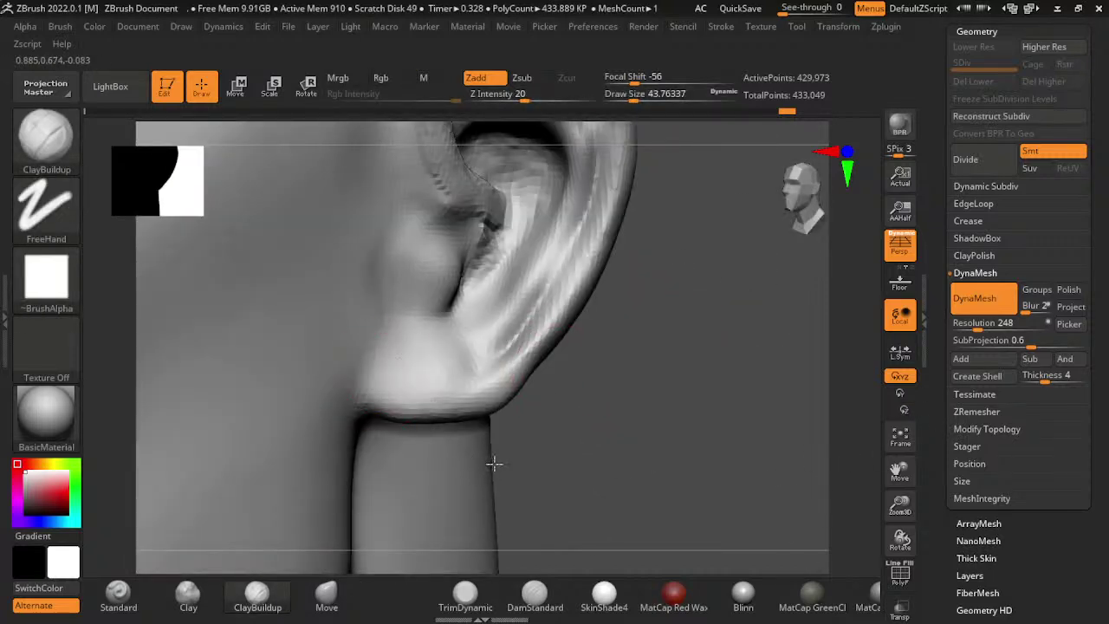
left_click_drag(428, 370, 433, 403)
left_click(325, 595)
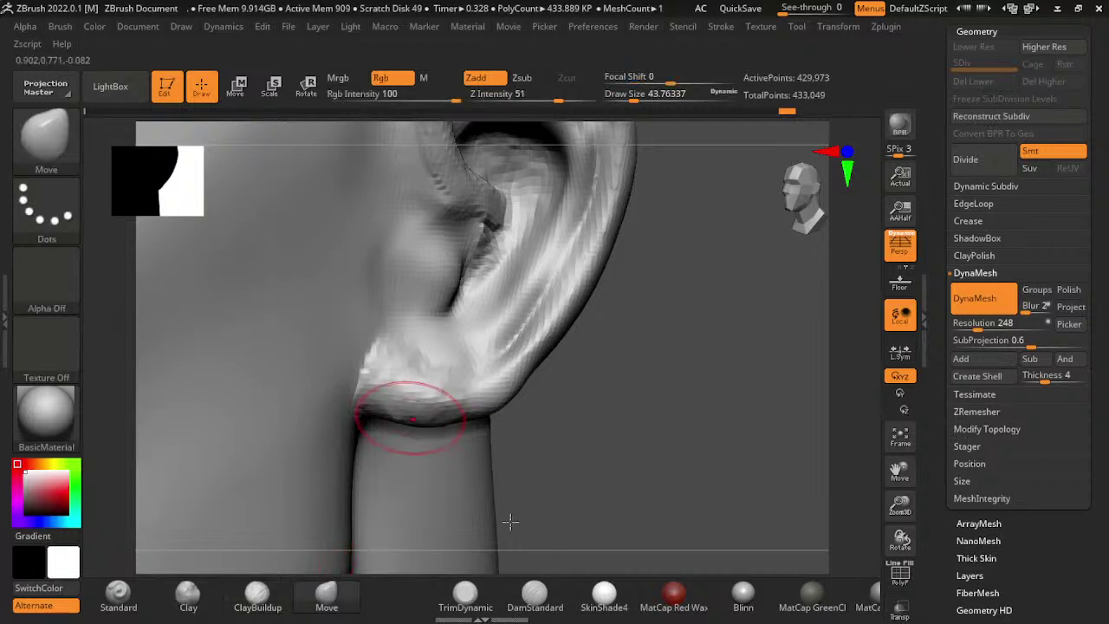
mouse_move(355, 407)
left_mouse_down()
mouse_move(390, 385)
mouse_move(477, 403)
mouse_move(448, 332)
mouse_move(441, 376)
mouse_move(399, 416)
left_mouse_up()
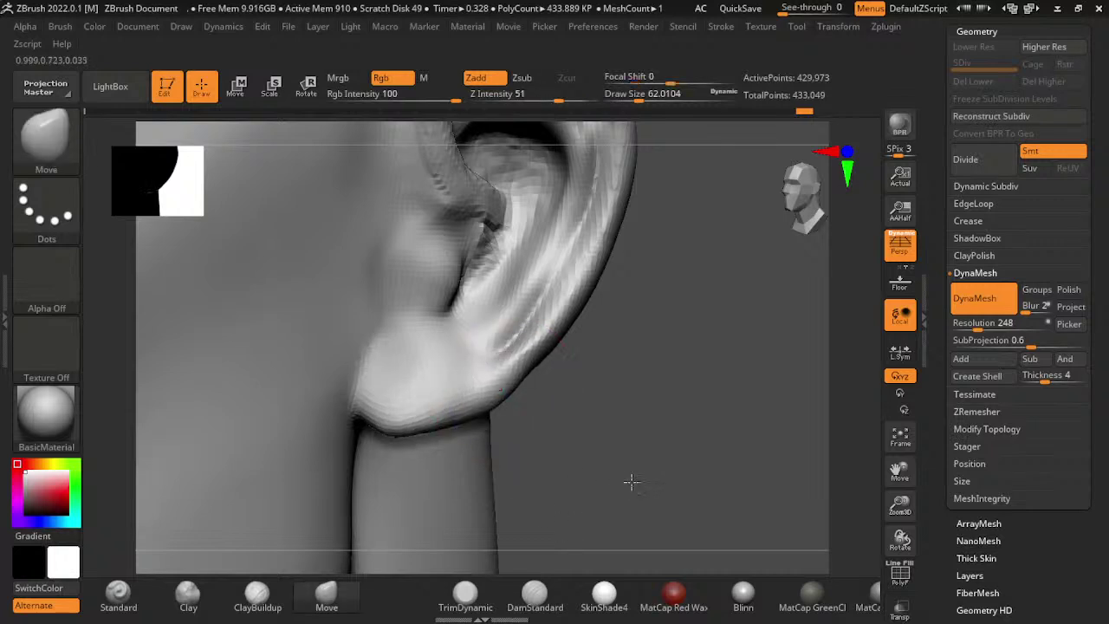
- Smooth the tragus, then enlarge the Move brush and pull the helix outward
left_click_drag(713, 425, 537, 432)
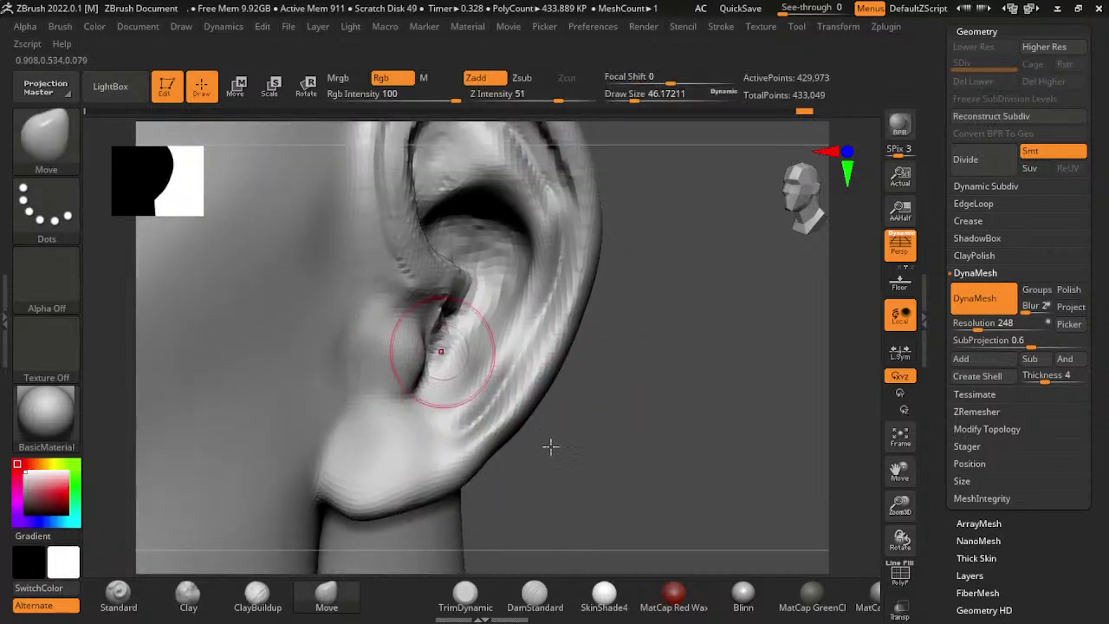
left_click_drag(458, 347, 434, 309, "shift")
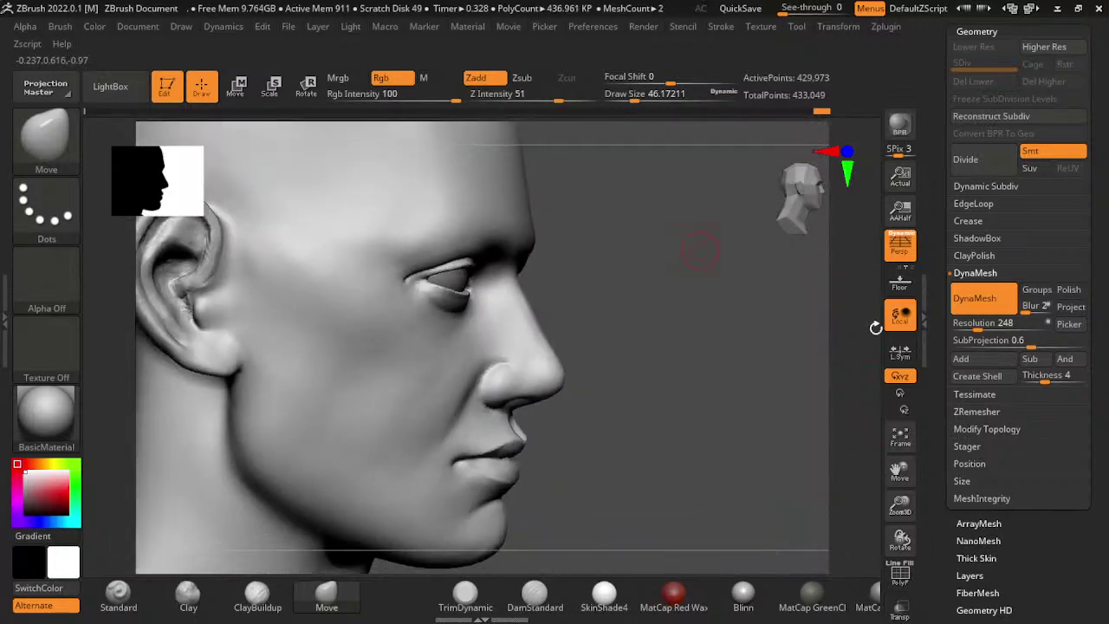
left_click_drag(876, 328, 850, 421)
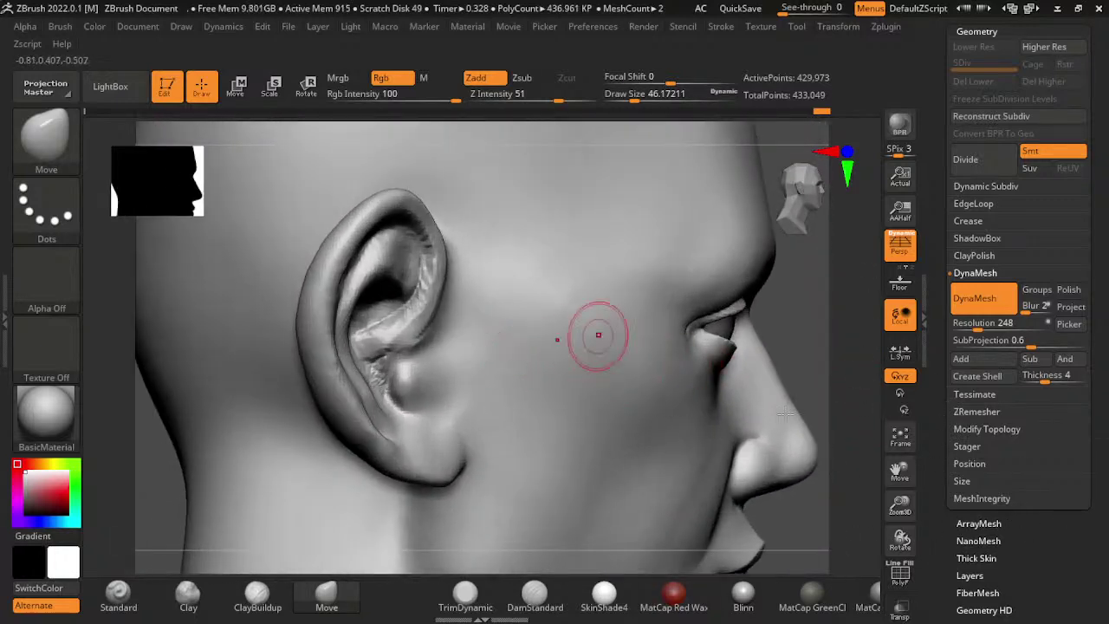
key("s")
left_click_drag(373, 235, 407, 235)
left_click_drag(329, 260, 420, 338)
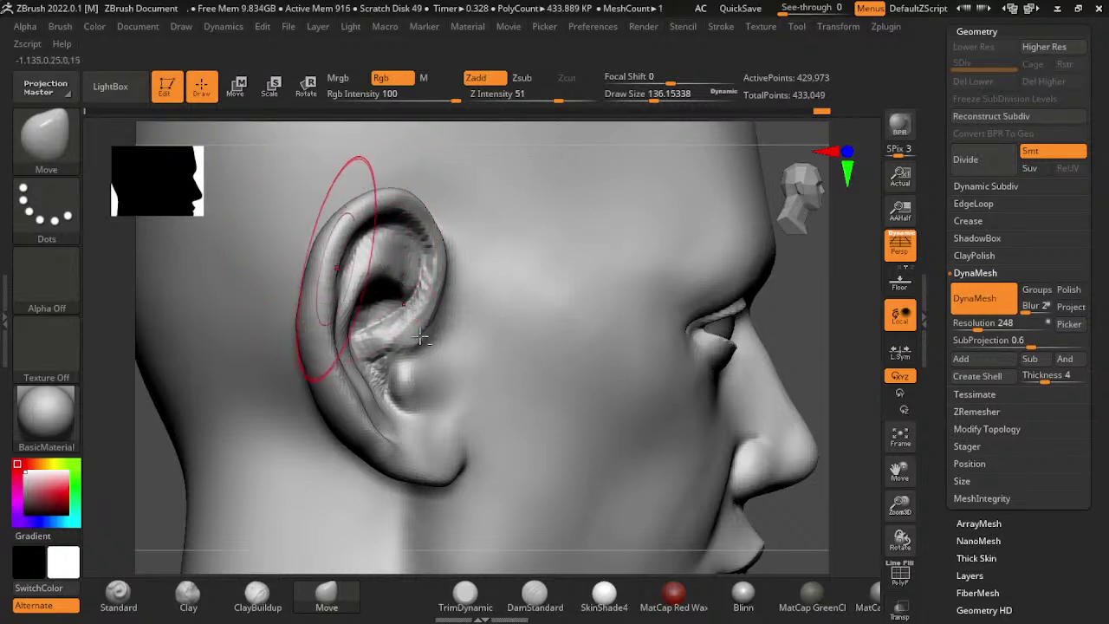
left_click_drag(321, 294, 346, 260)
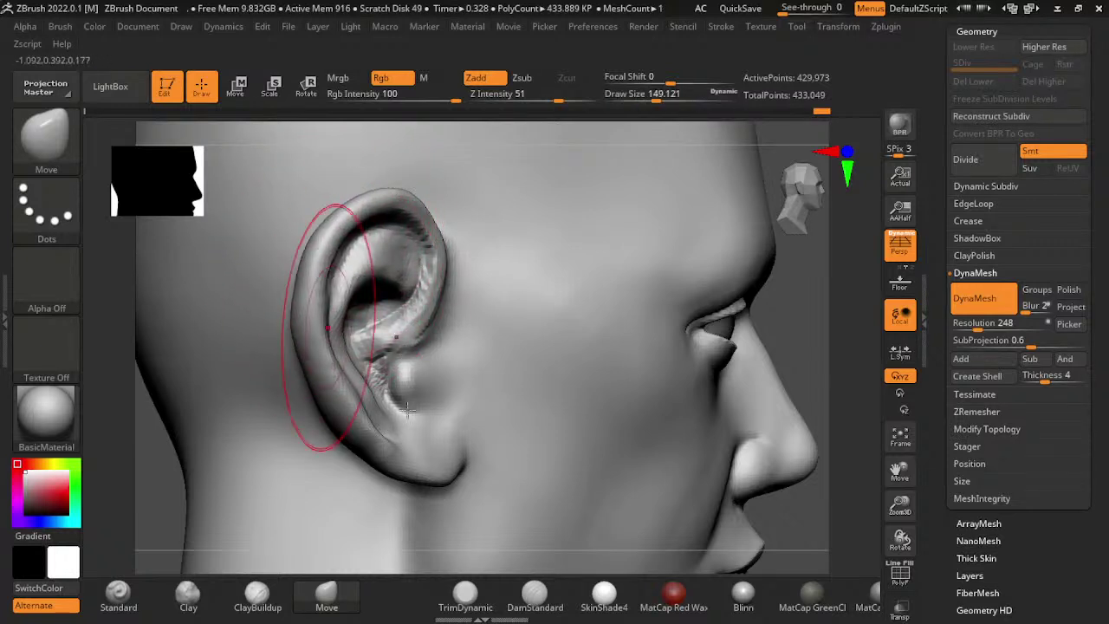
left_click_drag(321, 341, 260, 415)
left_click_drag(176, 537, 364, 410)
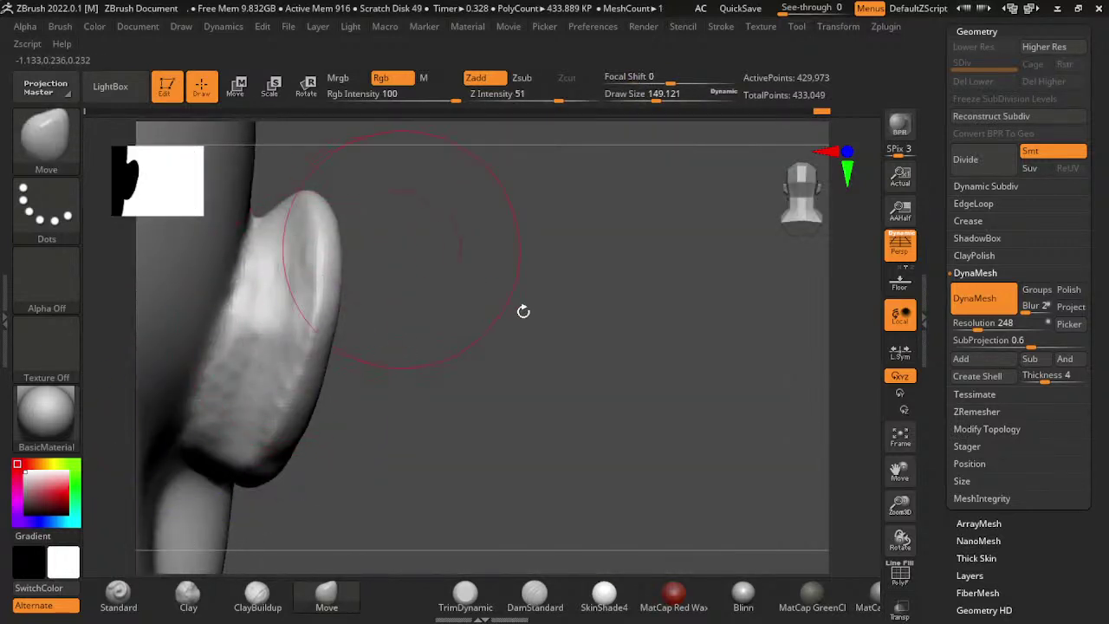
left_click_drag(523, 311, 459, 235)
- Clear the ear's mask with a lasso and push the ear narrower with an enlarged Move brush
left_click(46, 208, "ctrl")
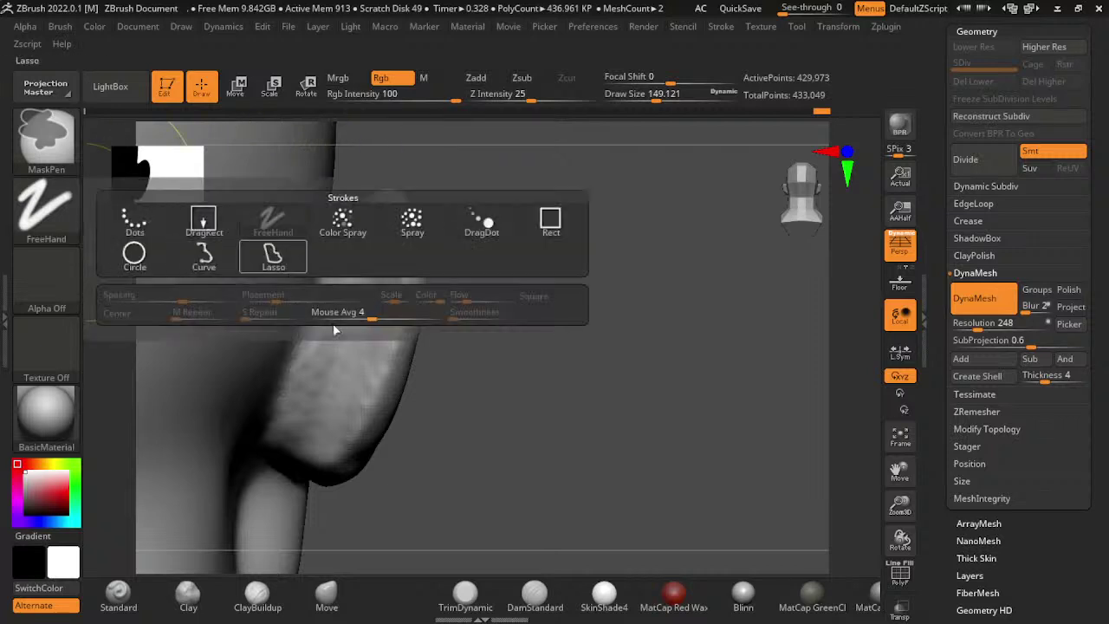
mouse_move(391, 386)
left_mouse_down("ctrl+alt")
mouse_move(485, 347)
mouse_move(512, 356)
left_mouse_up("ctrl+alt")
key("b")
key("m")
key("v")
key("s")
left_click_drag(396, 260, 495, 329)
left_click_drag(376, 234, 475, 292)
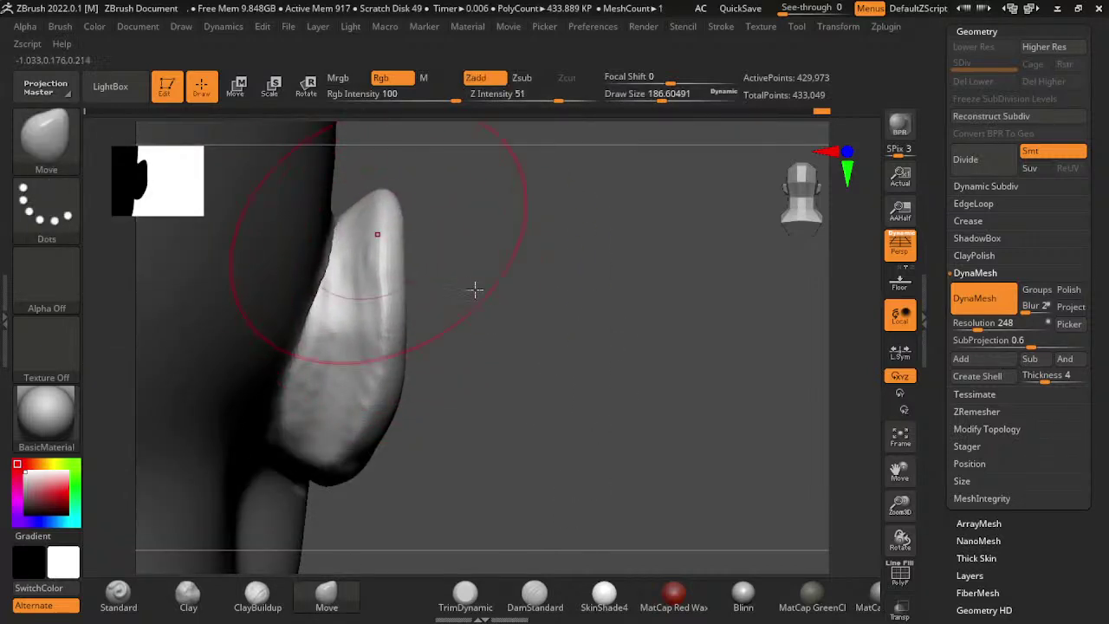
left_click_drag(346, 297, 480, 435)
left_click_drag(359, 384, 449, 484)
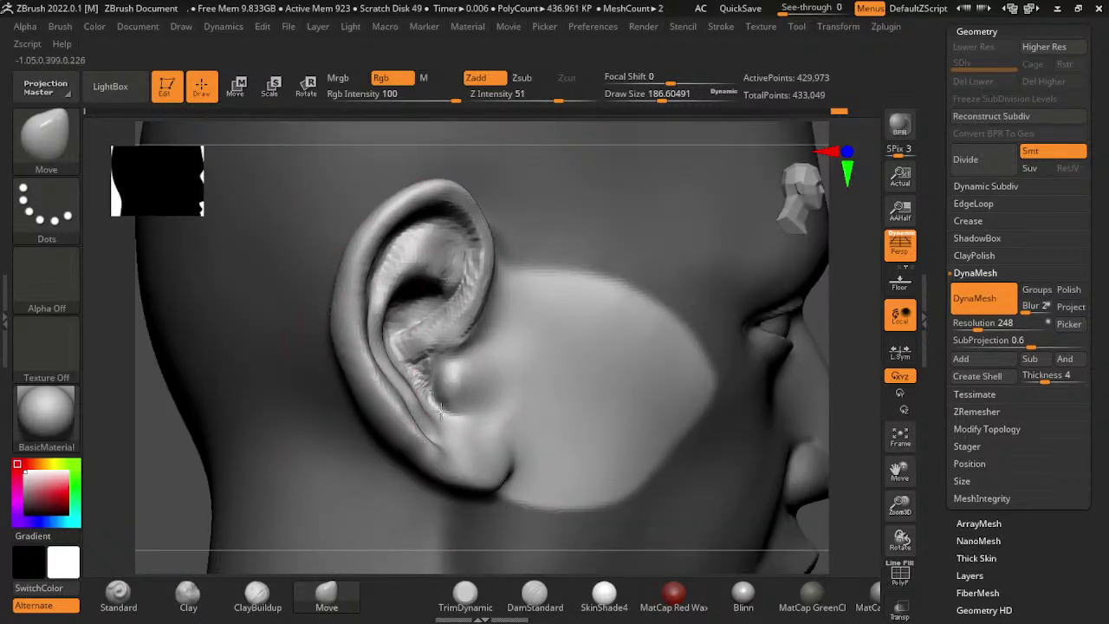
- Reshape the inner ear and lobe, then pull the upper helix upward with a smaller brush
left_click_drag(441, 410, 465, 526)
key("bracketleft")
key("bracketleft")
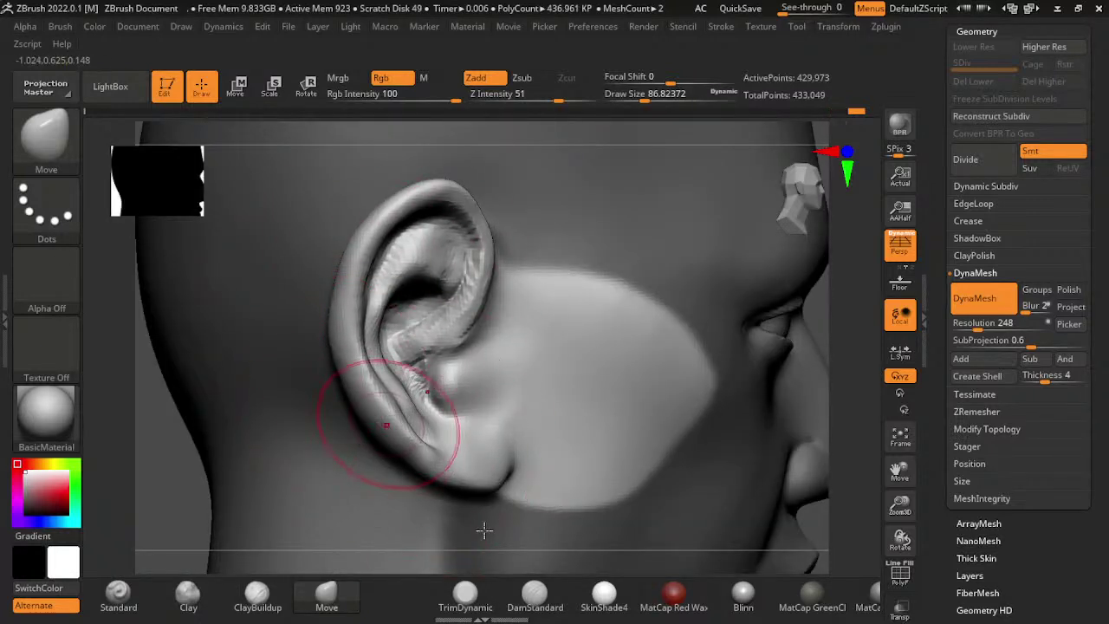
left_click_drag(424, 222, 516, 279)
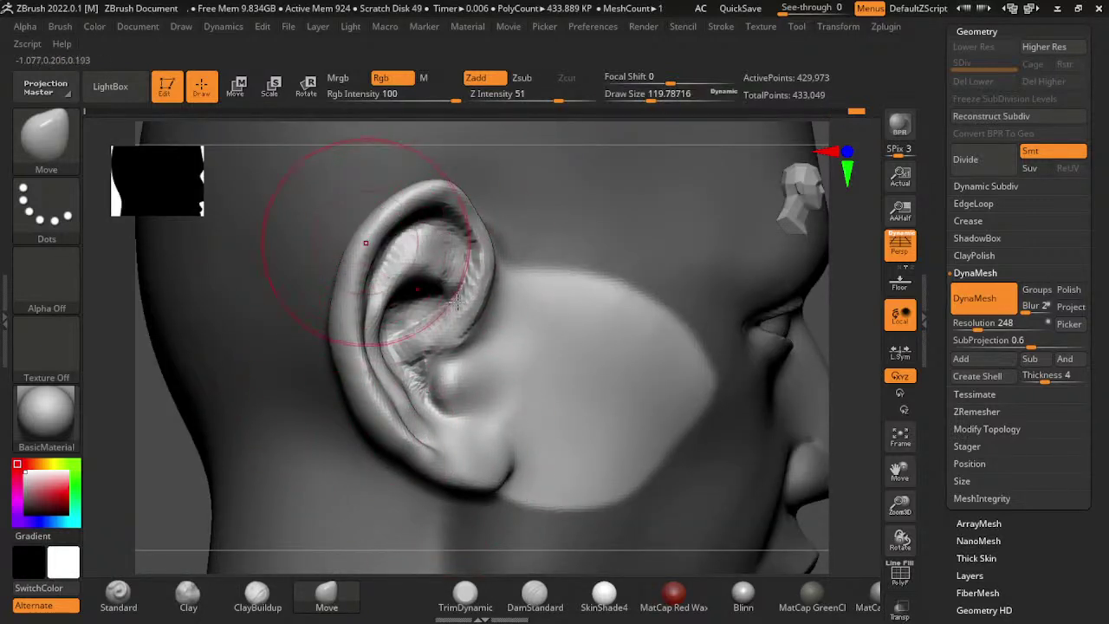
left_click_drag(456, 301, 446, 316)
left_click_drag(433, 197, 540, 245)
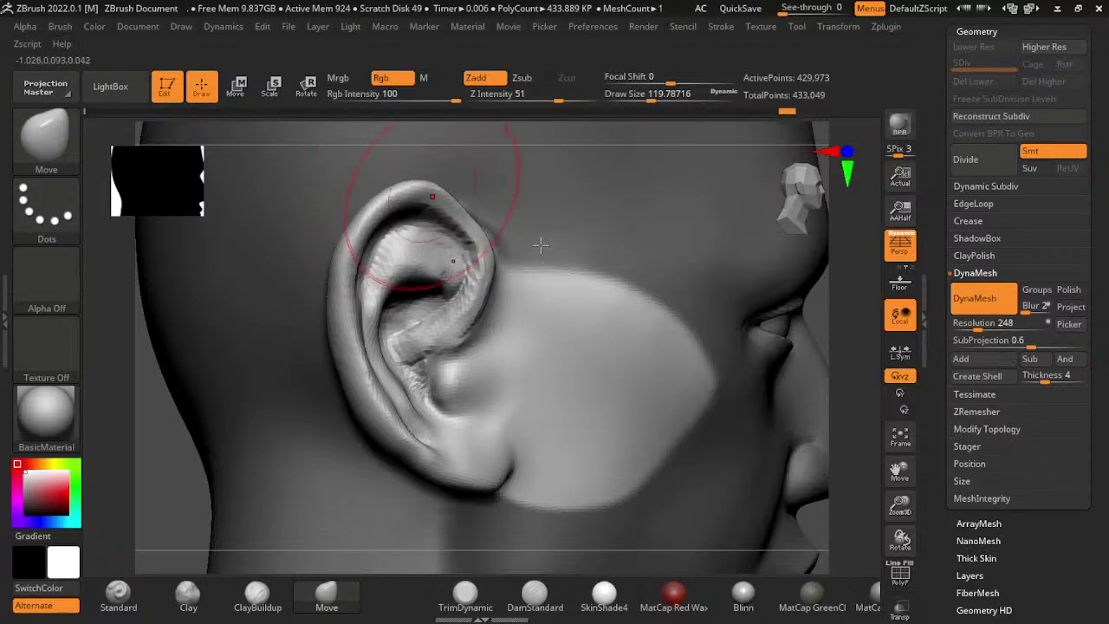
- Check the ear from behind and front, adjust its outline, and zoom in closer with a halved brush
mouse_move(575, 279)
left_mouse_down()
mouse_move(674, 248)
mouse_move(455, 420)
mouse_move(506, 425)
left_mouse_up()
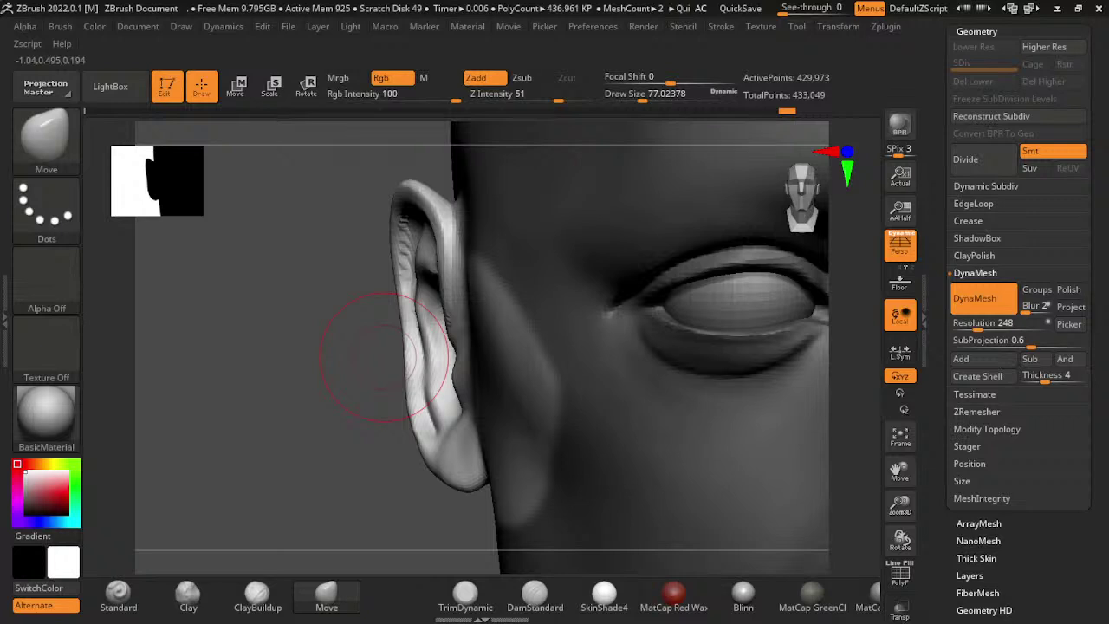
mouse_move(586, 535)
left_mouse_down()
mouse_move(367, 462)
mouse_move(268, 564)
mouse_move(748, 425)
mouse_move(757, 439)
mouse_move(661, 436)
left_mouse_up()
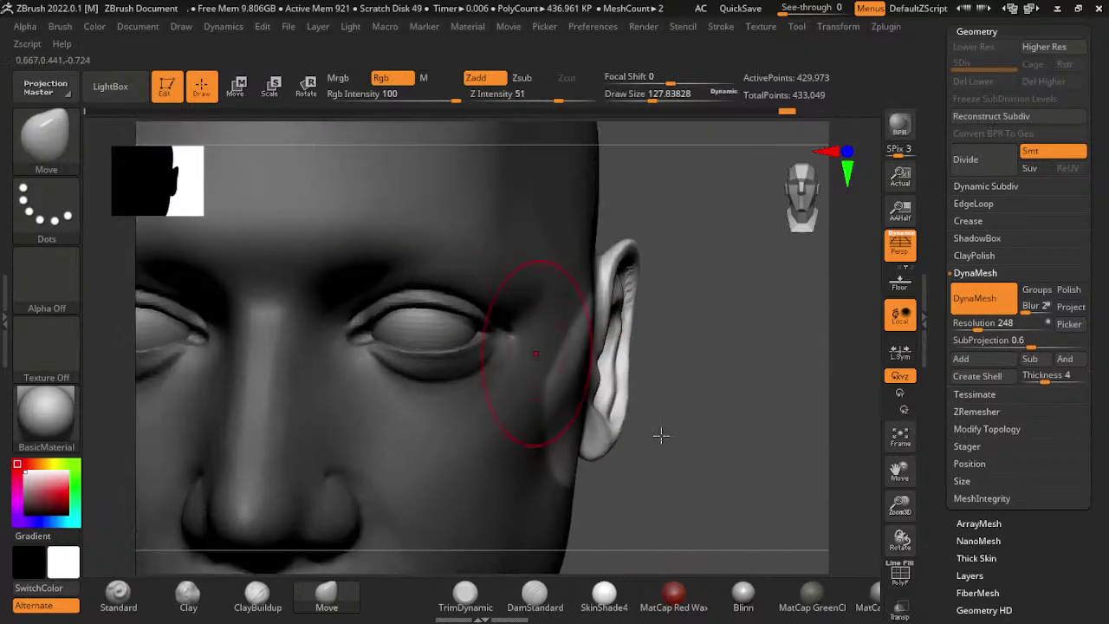
left_click_drag(791, 448, 803, 386)
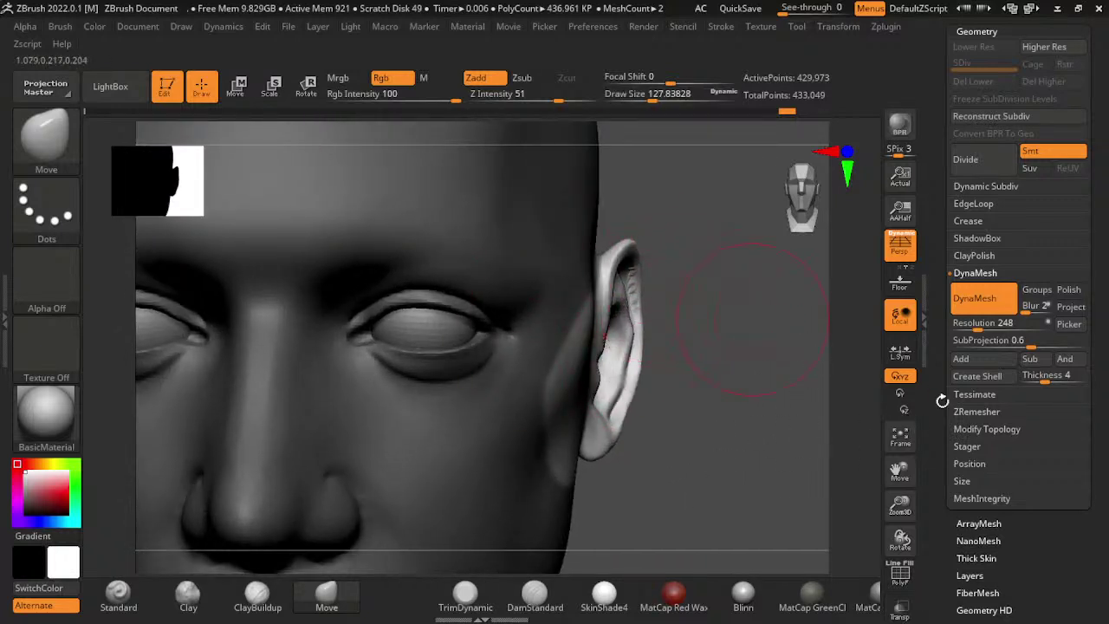
mouse_move(942, 400)
left_mouse_down()
mouse_move(812, 389)
mouse_move(797, 433)
mouse_move(837, 422)
mouse_move(822, 440)
mouse_move(685, 471)
left_mouse_up()
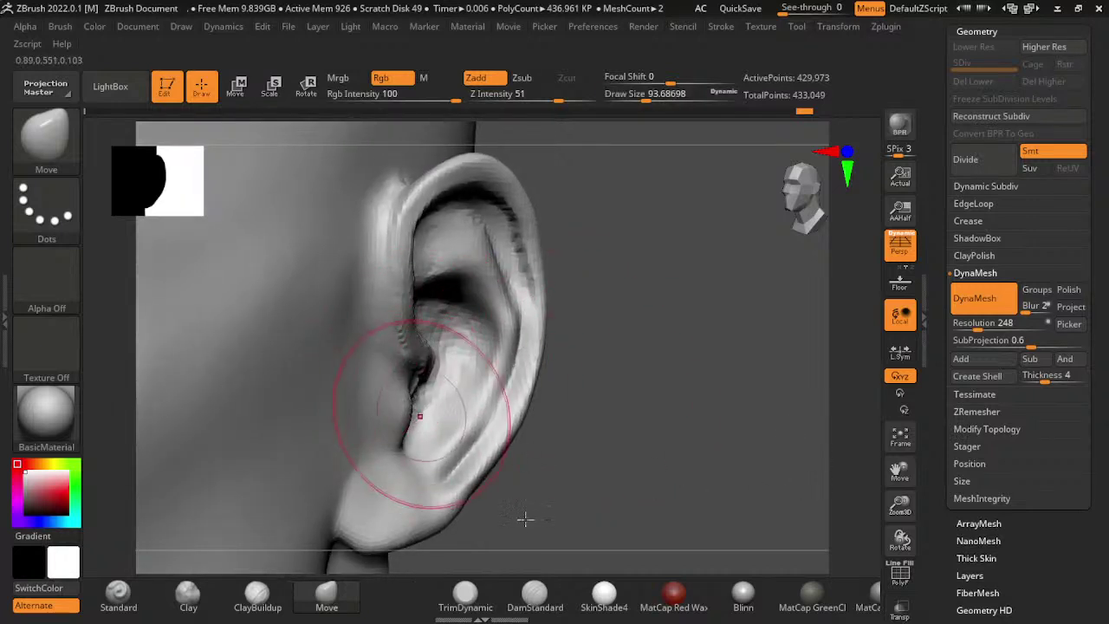
key("bracketleft")
mouse_move(500, 528)
left_mouse_down()
mouse_move(767, 497)
mouse_move(697, 377)
left_mouse_up()
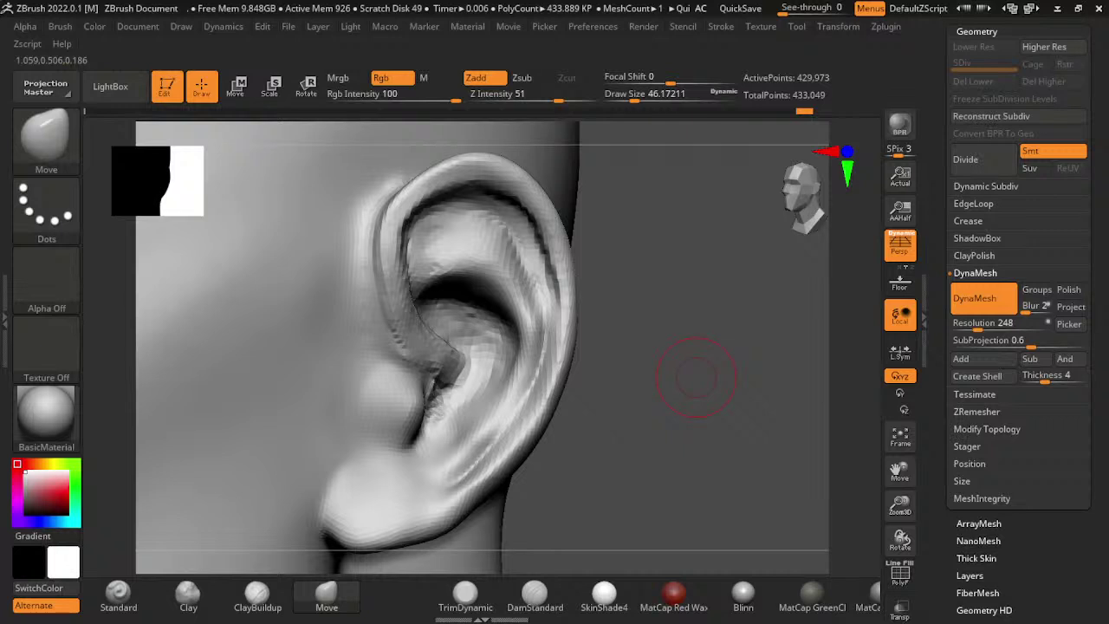
left_click_drag(832, 411, 719, 403)
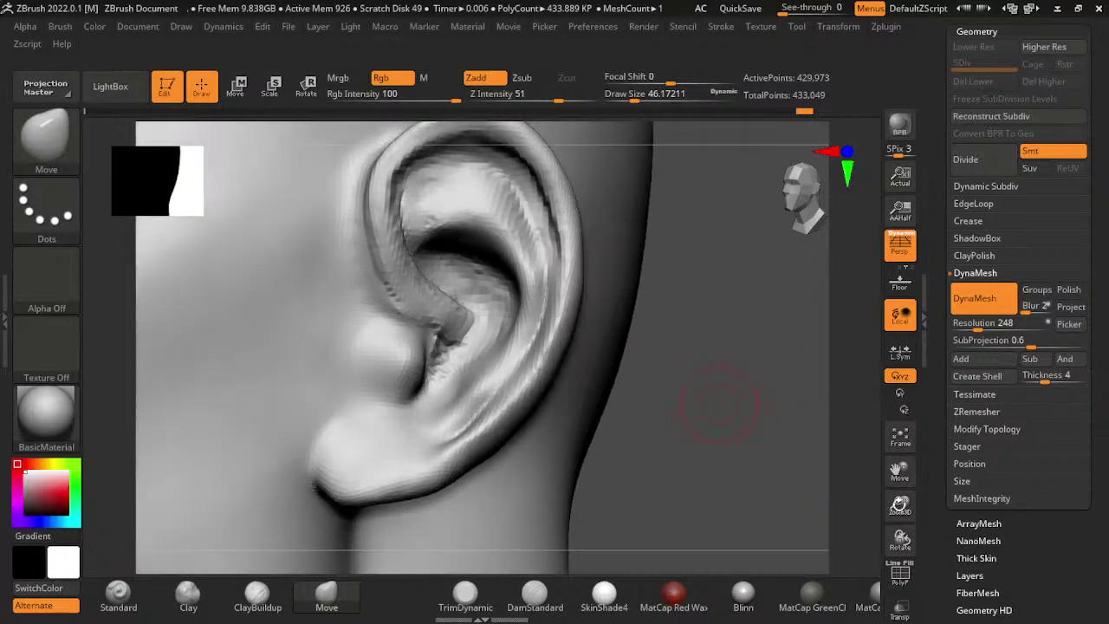
left_click_drag(927, 551, 618, 379)
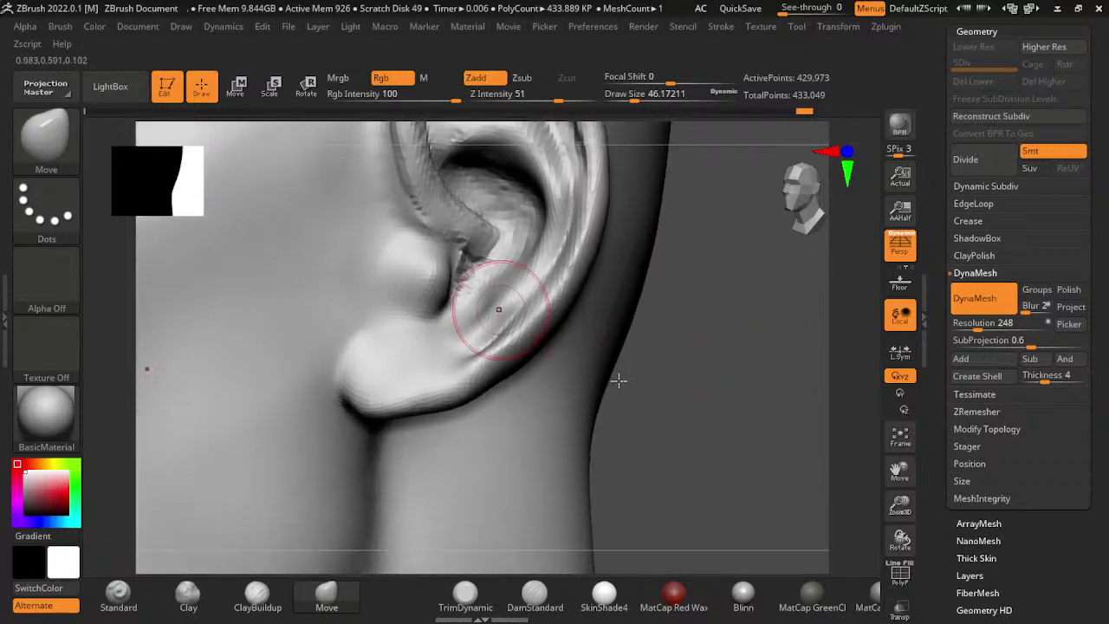
left_click(257, 594)
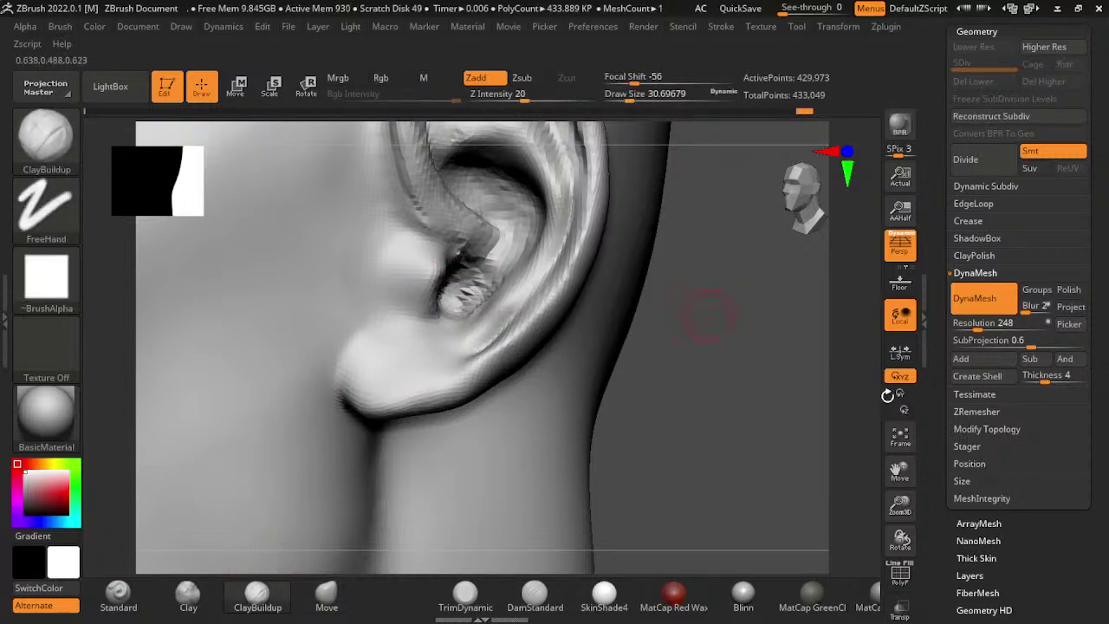
- Smooth the spiky inner-ear concha and push the earlobe into a new shape with Move
left_click_drag(888, 395, 548, 347)
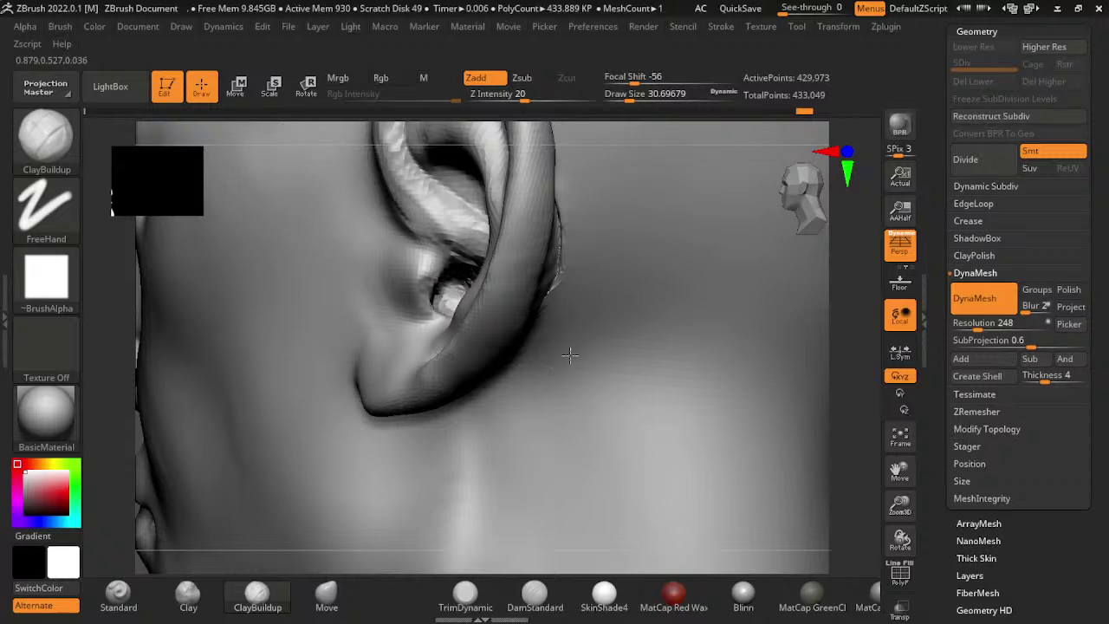
left_click_drag(128, 554, 300, 408)
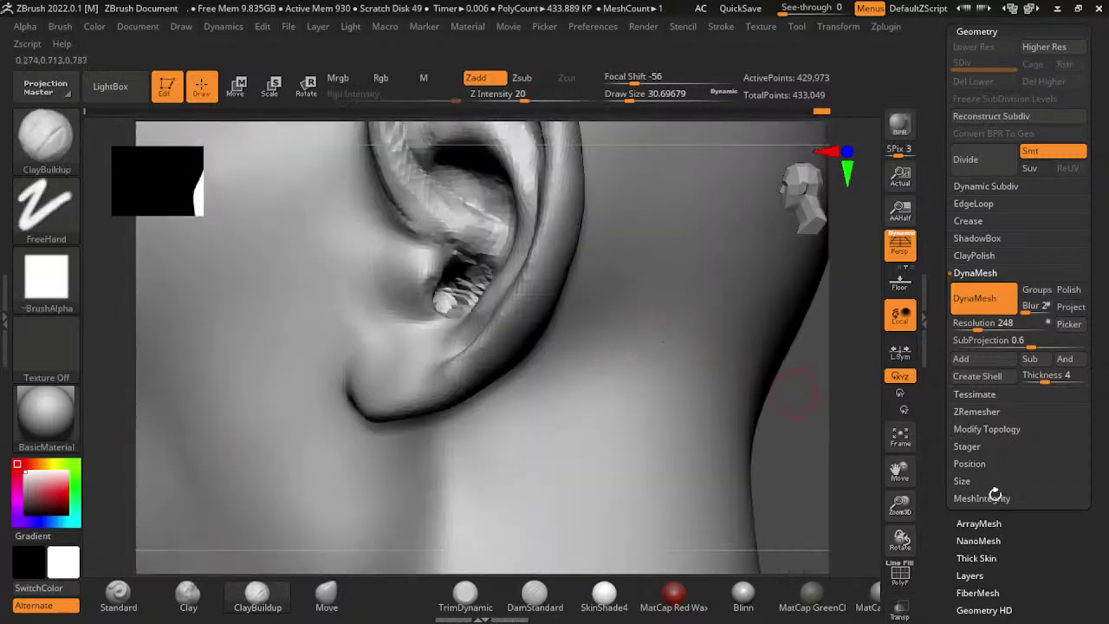
mouse_move(996, 495)
left_mouse_down()
mouse_move(884, 372)
mouse_move(529, 367)
left_mouse_up()
key("shift")
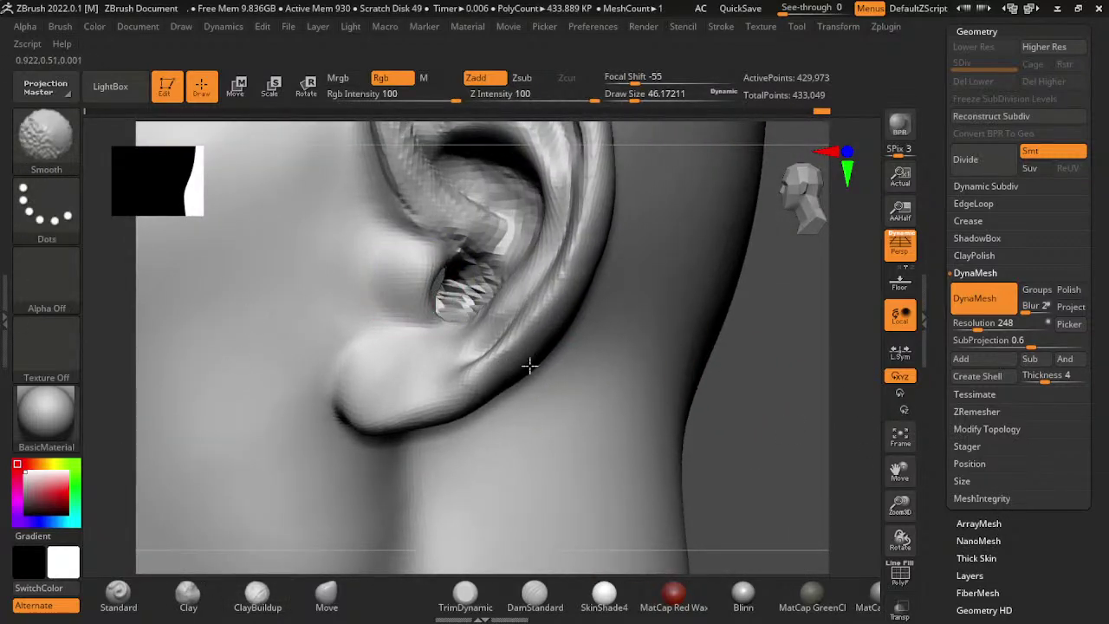
left_click(326, 593)
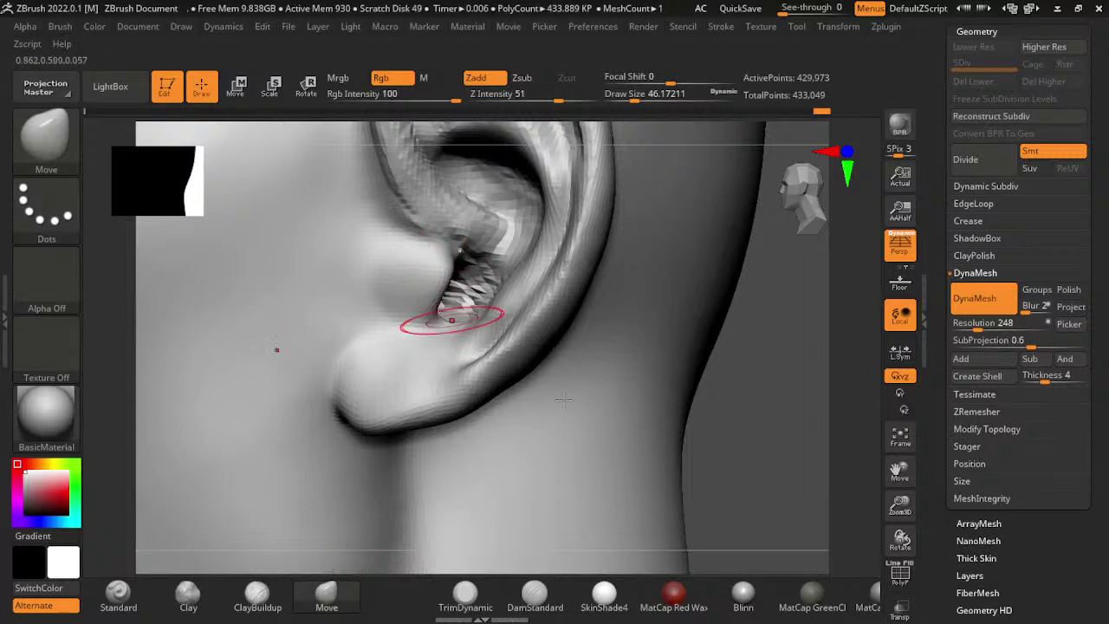
left_click_drag(451, 320, 468, 286, "shift")
left_click_drag(506, 223, 511, 234, "shift")
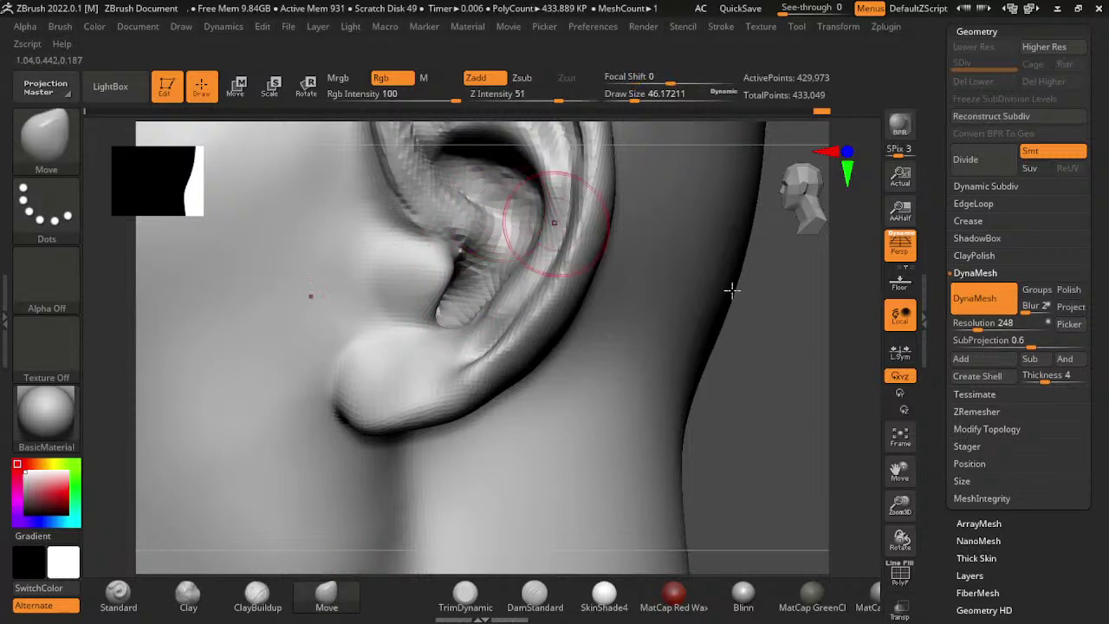
mouse_move(369, 376)
left_mouse_down()
mouse_move(434, 396)
mouse_move(515, 537)
left_mouse_up()
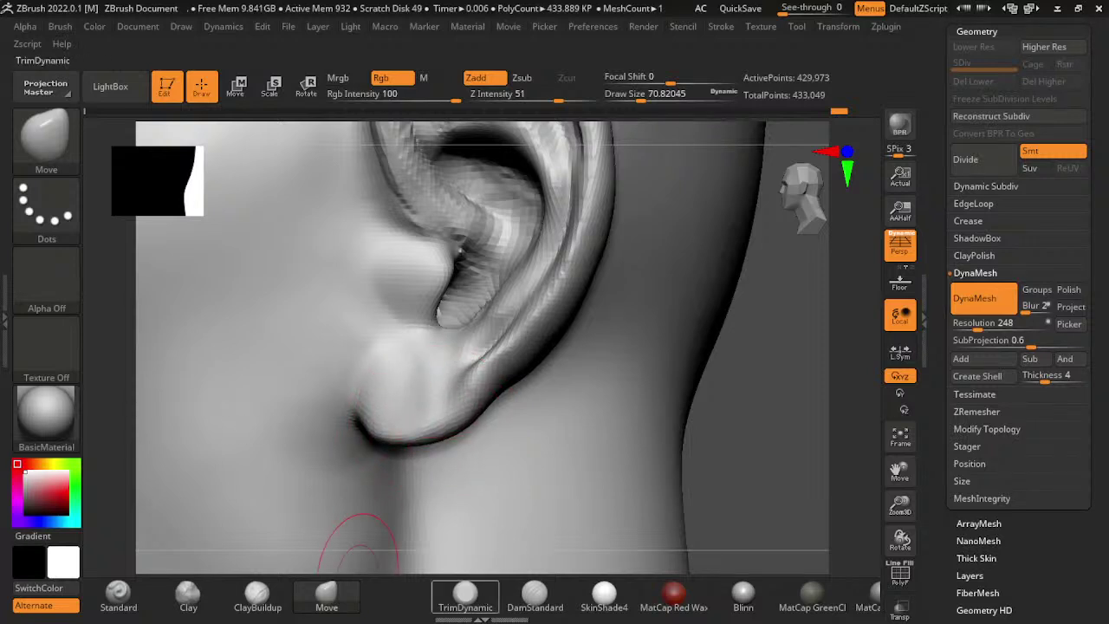
- Sculpt and smooth the earlobe and lower inner-ear surface with the Standard brush
left_click(535, 594)
left_click_drag(911, 520, 962, 520)
left_click(118, 594)
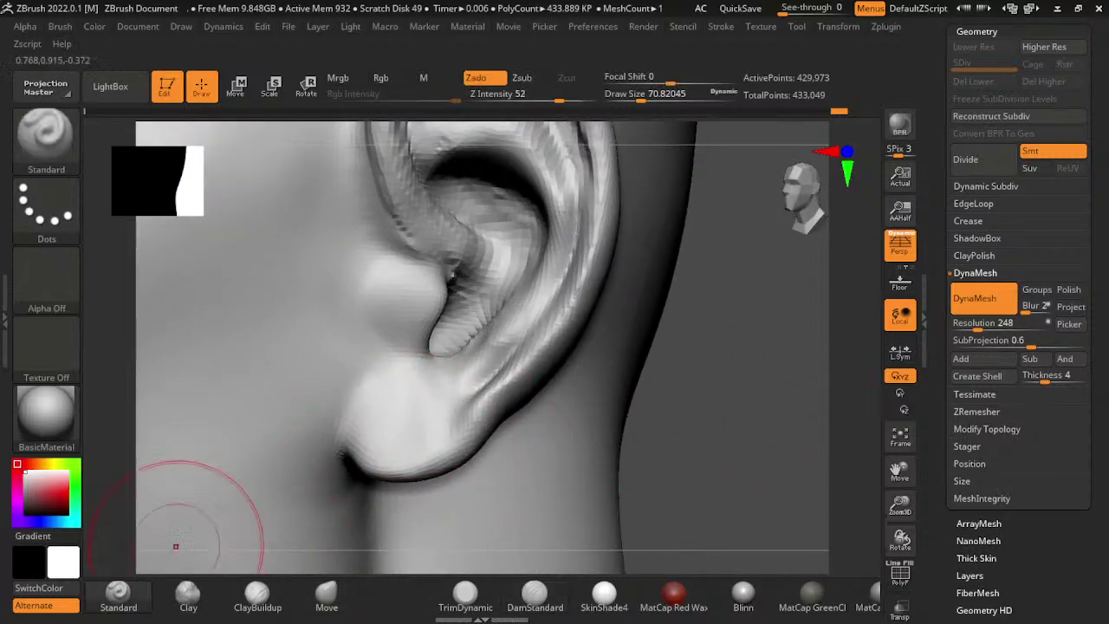
left_click_drag(407, 433, 468, 407)
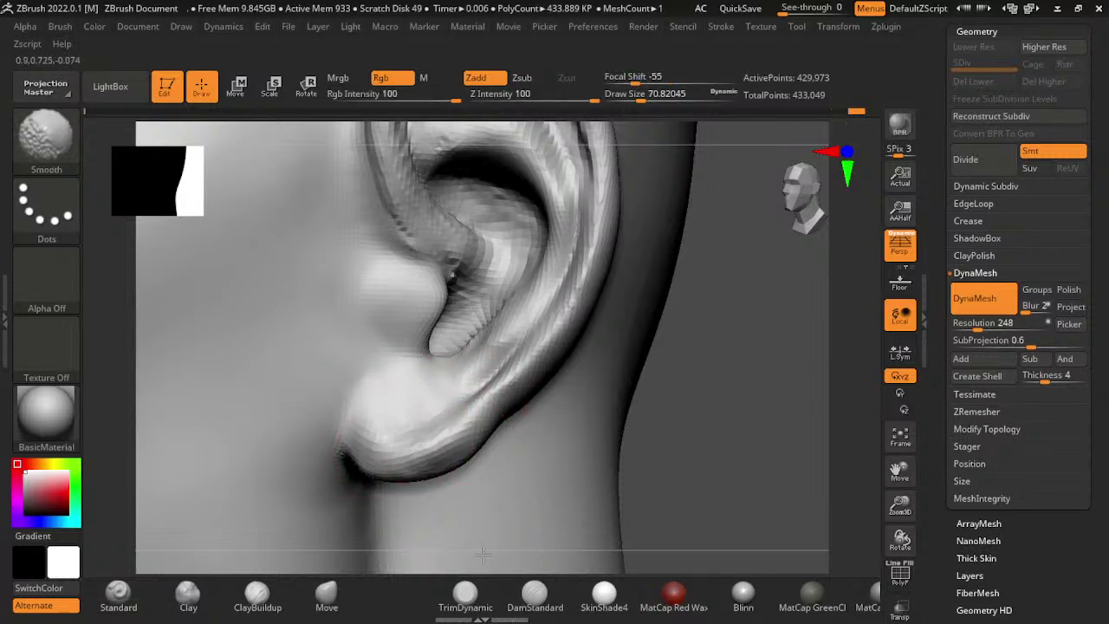
left_click_drag(390, 451, 442, 459, "shift")
left_click_drag(660, 219, 564, 272)
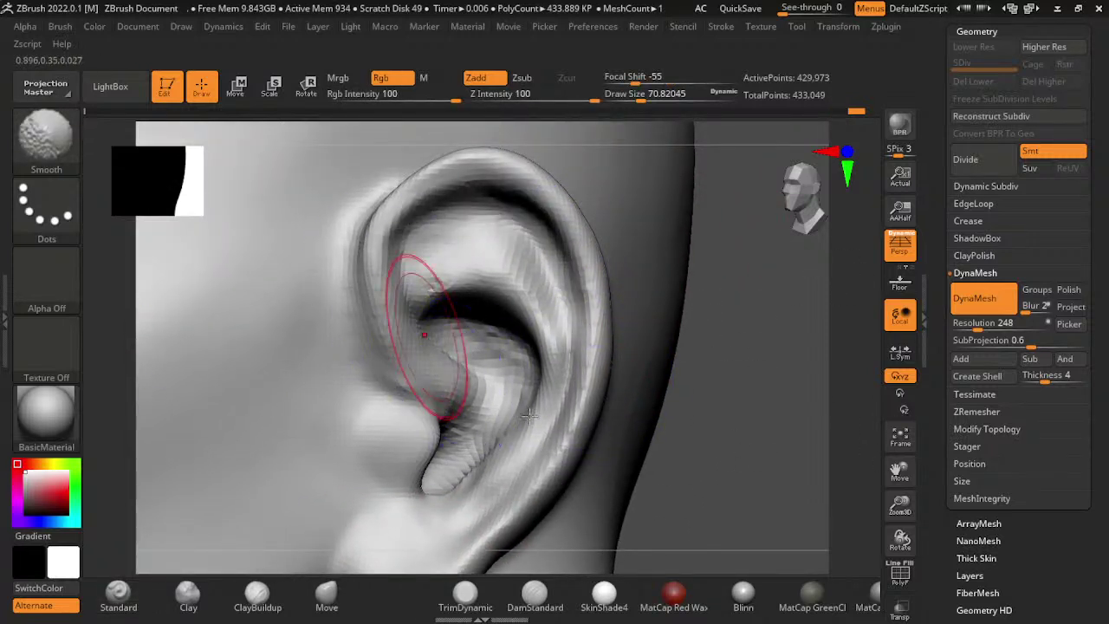
mouse_move(421, 408)
left_mouse_down()
mouse_move(425, 347)
mouse_move(396, 346)
left_mouse_up()
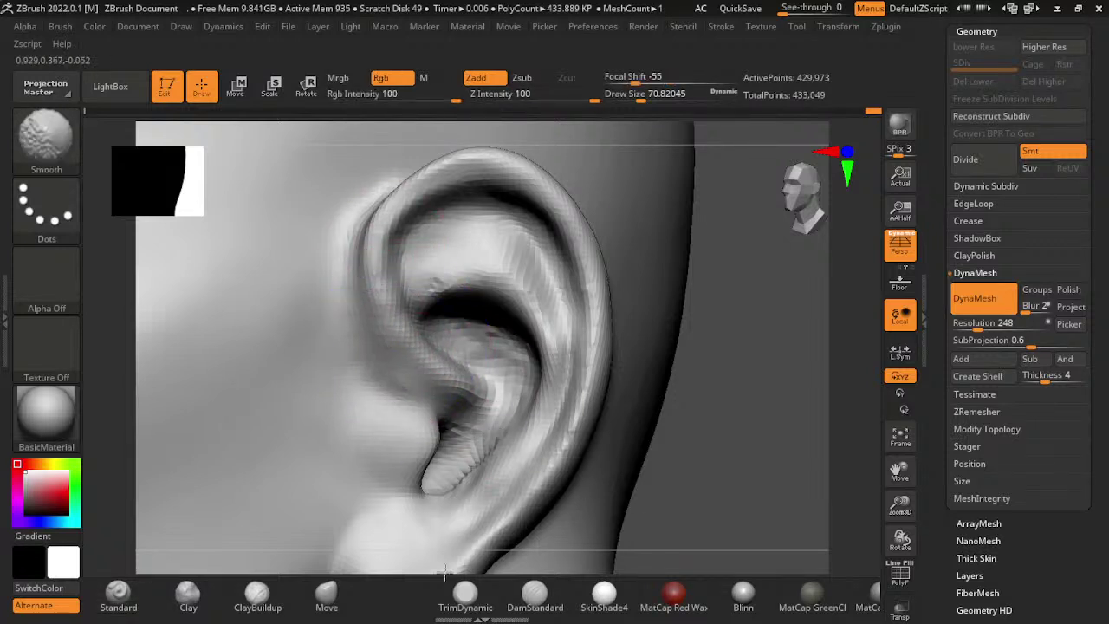
left_click_drag(371, 470, 468, 459, "shift")
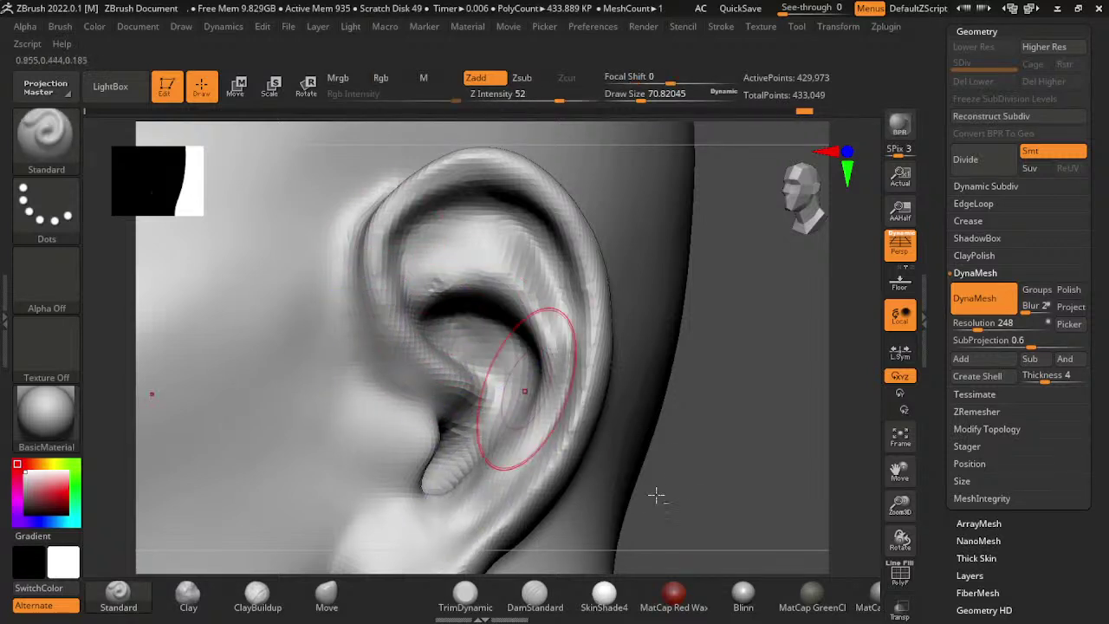
- Inflate the helix rim along its length using the Inflat brush at size about 87
mouse_move(656, 495)
left_mouse_down()
mouse_move(624, 451)
mouse_move(830, 448)
left_mouse_up()
key("s")
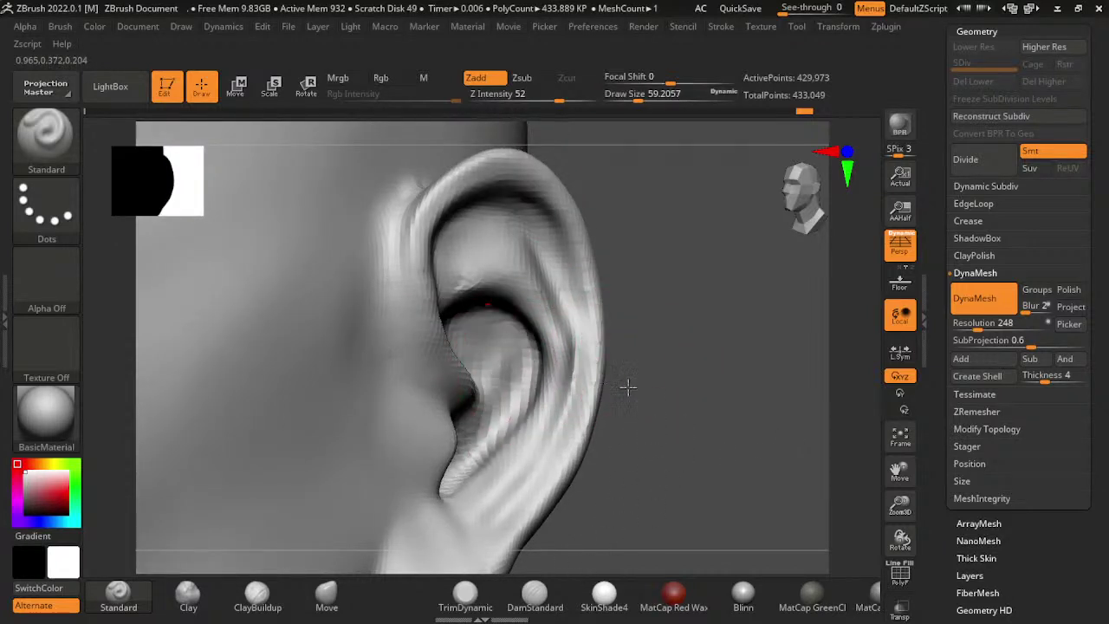
mouse_move(661, 482)
left_mouse_down()
mouse_move(881, 414)
mouse_move(651, 441)
left_mouse_up()
left_click_drag(844, 446, 507, 498)
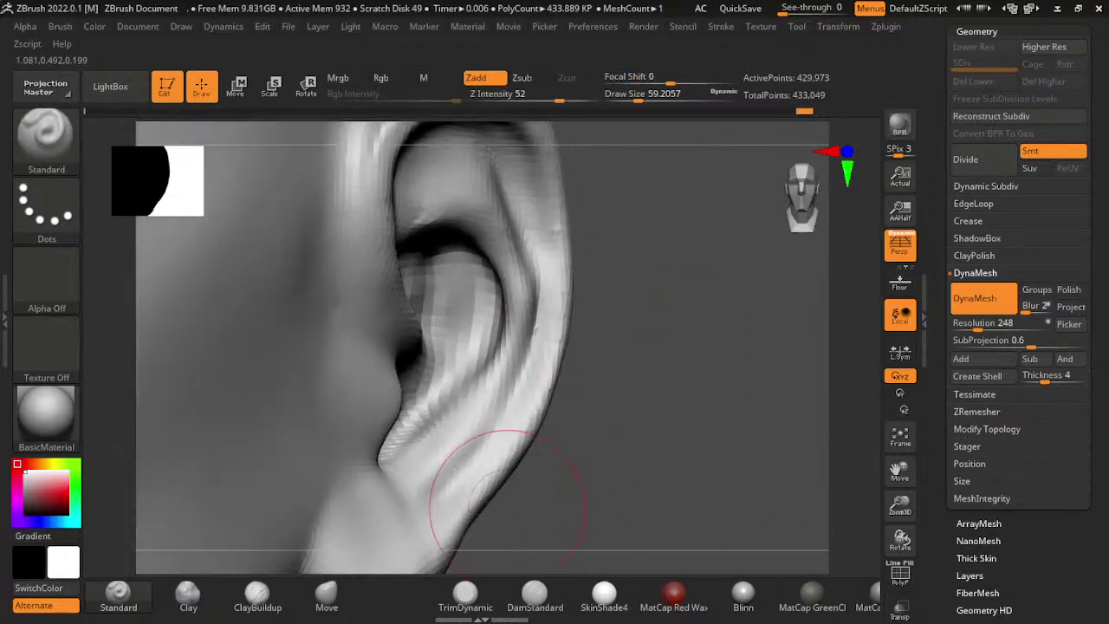
left_click(465, 594)
key("b")
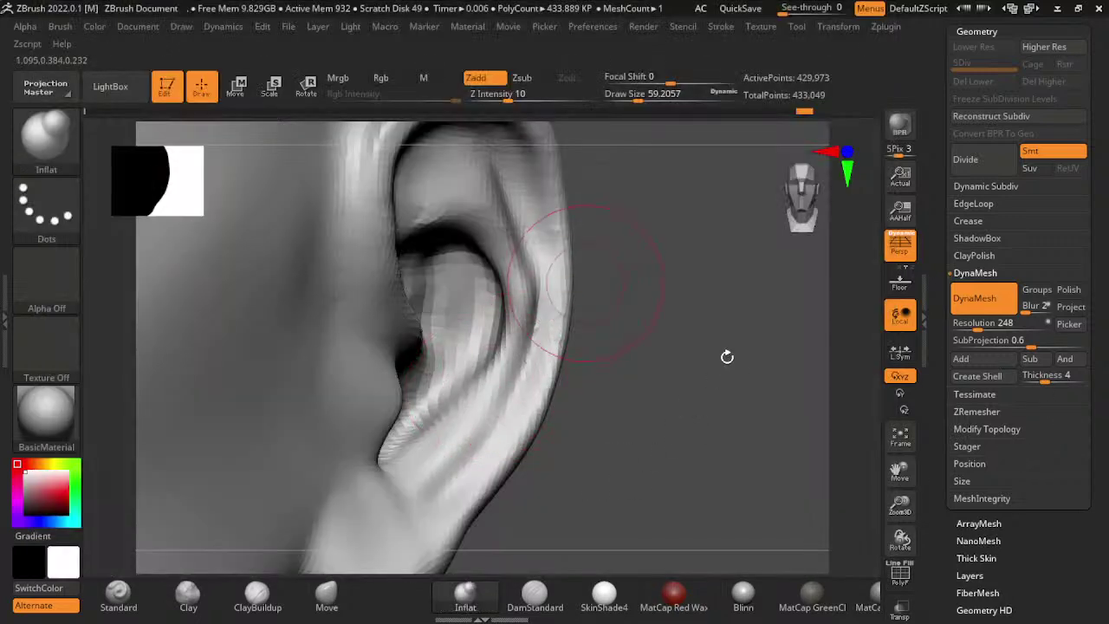
key("s")
left_click_drag(687, 377, 645, 351)
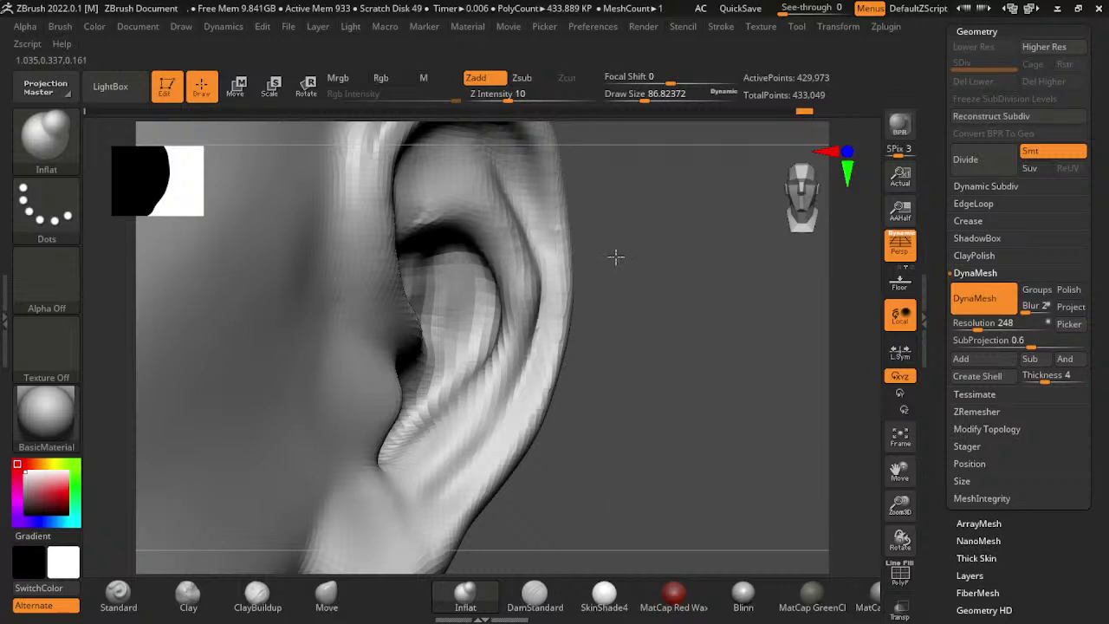
mouse_move(561, 273)
left_mouse_down()
mouse_move(615, 257)
mouse_move(664, 430)
mouse_move(646, 375)
left_mouse_up()
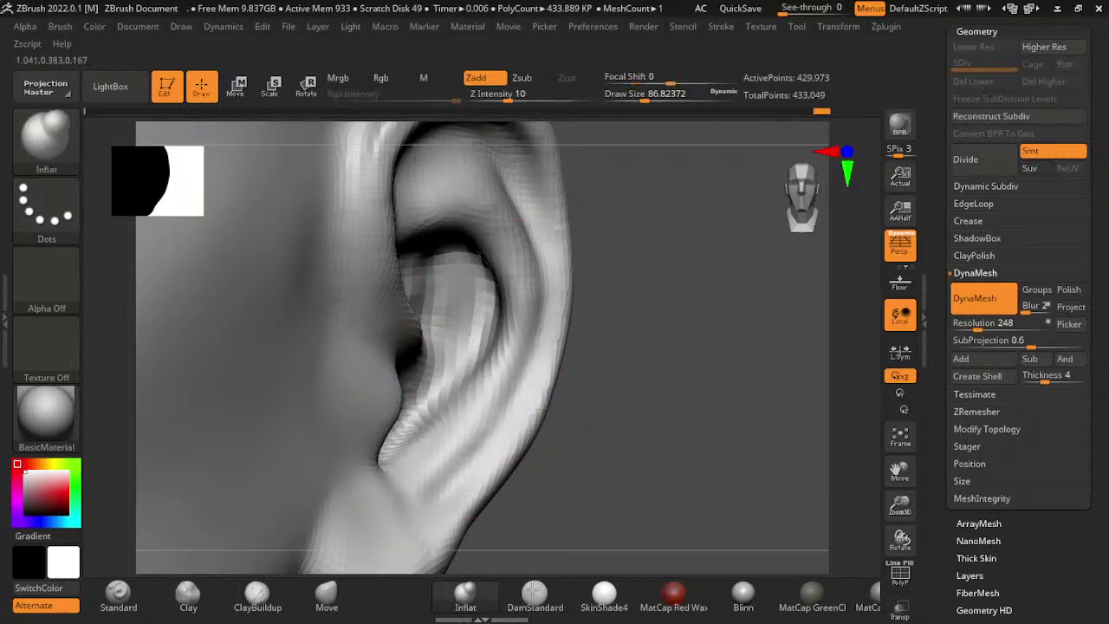
- Reshape the upper helix and antihelix with the Move brush at size about 97
mouse_move(837, 537)
left_mouse_down()
mouse_move(837, 562)
mouse_move(840, 463)
mouse_move(832, 496)
left_mouse_up()
left_click(327, 596)
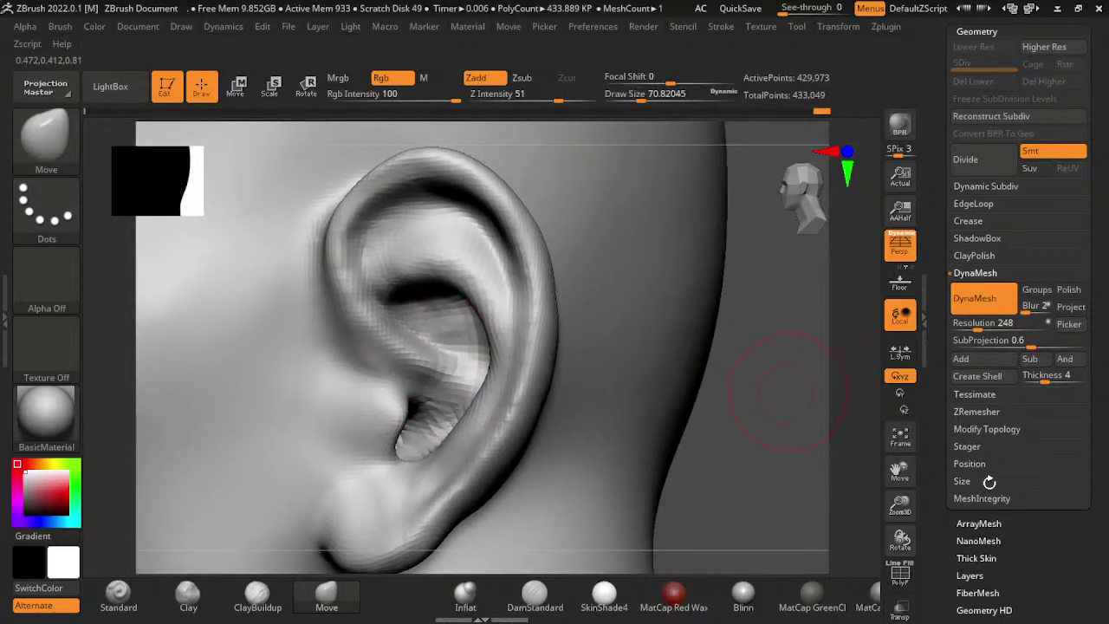
left_click_drag(788, 390, 482, 347)
key("s")
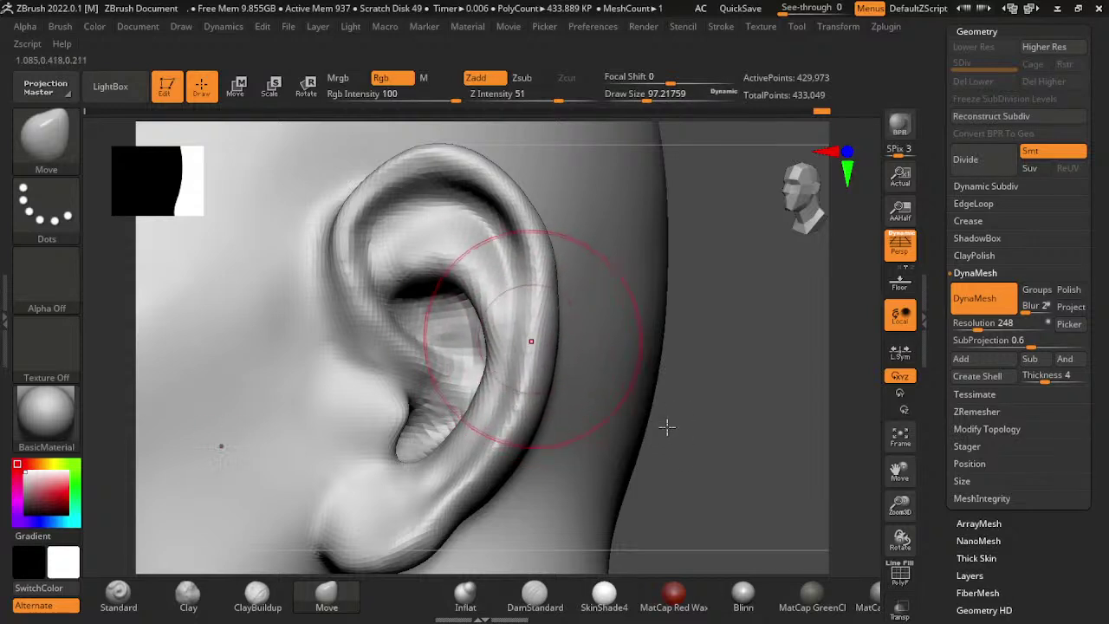
mouse_move(563, 199)
left_mouse_down()
mouse_move(478, 227)
mouse_move(321, 149)
left_mouse_up()
left_click_drag(359, 235, 322, 297)
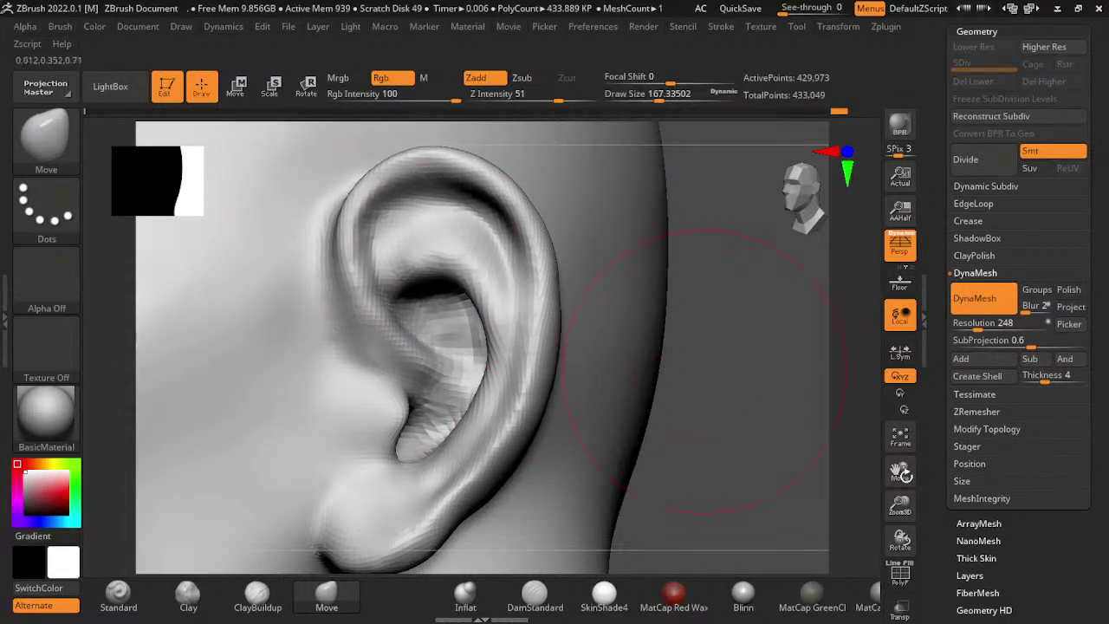
- Smooth out the bulge on the earlobe from a side view
left_click_drag(901, 472, 888, 342)
key("s")
left_click_drag(407, 387, 381, 387)
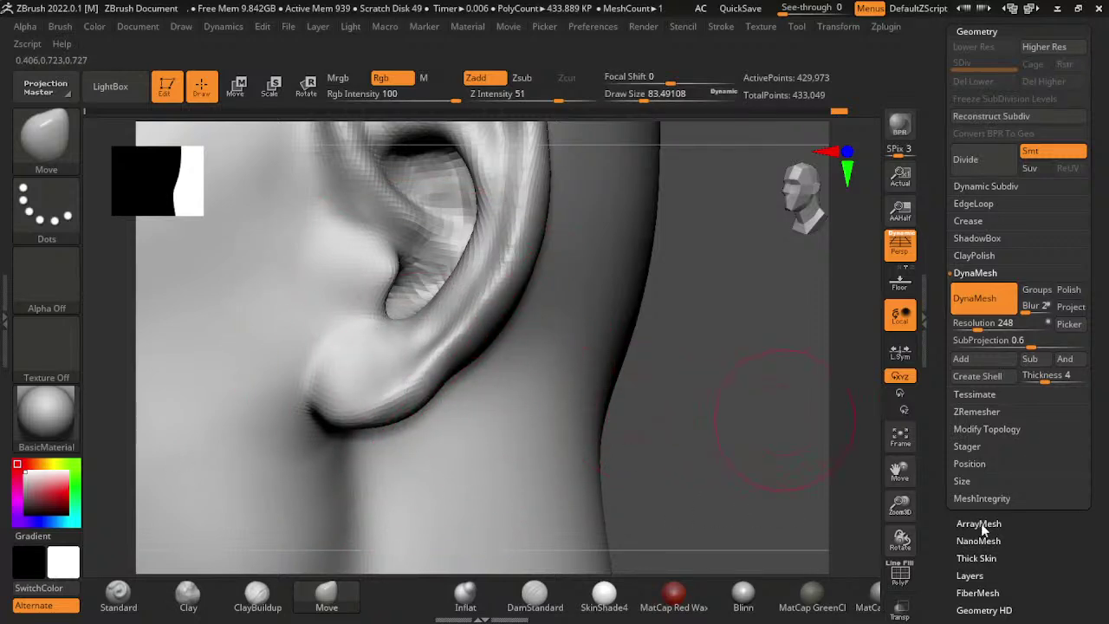
left_click_drag(736, 390, 421, 408)
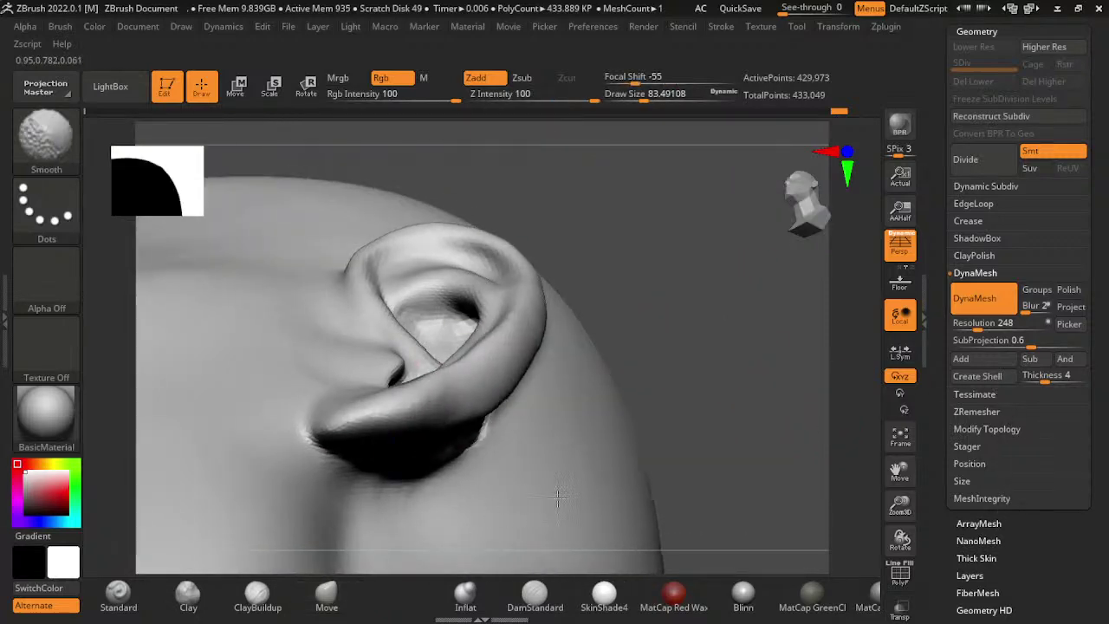
left_click_drag(646, 496, 485, 486, "shift")
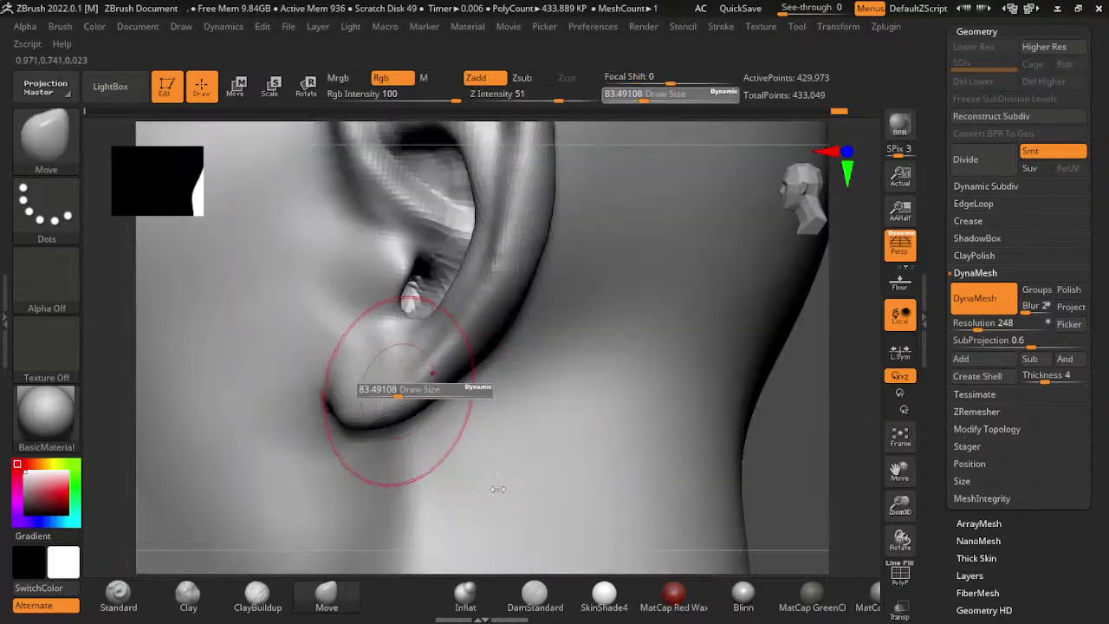
key("s")
mouse_move(381, 383)
left_mouse_down()
mouse_move(363, 384)
mouse_move(381, 365)
left_mouse_up()
key("s")
left_click_drag(426, 455, 360, 539, "shift")
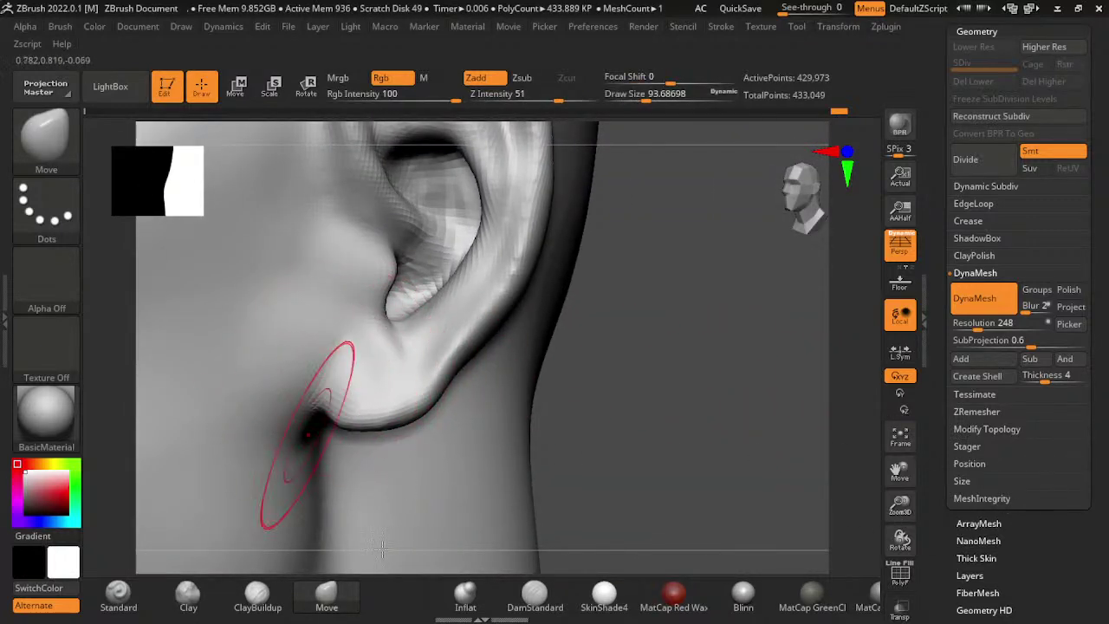
- Carve a crease along the inner helix rim with the brush at size about 46
left_click_drag(864, 418, 705, 460)
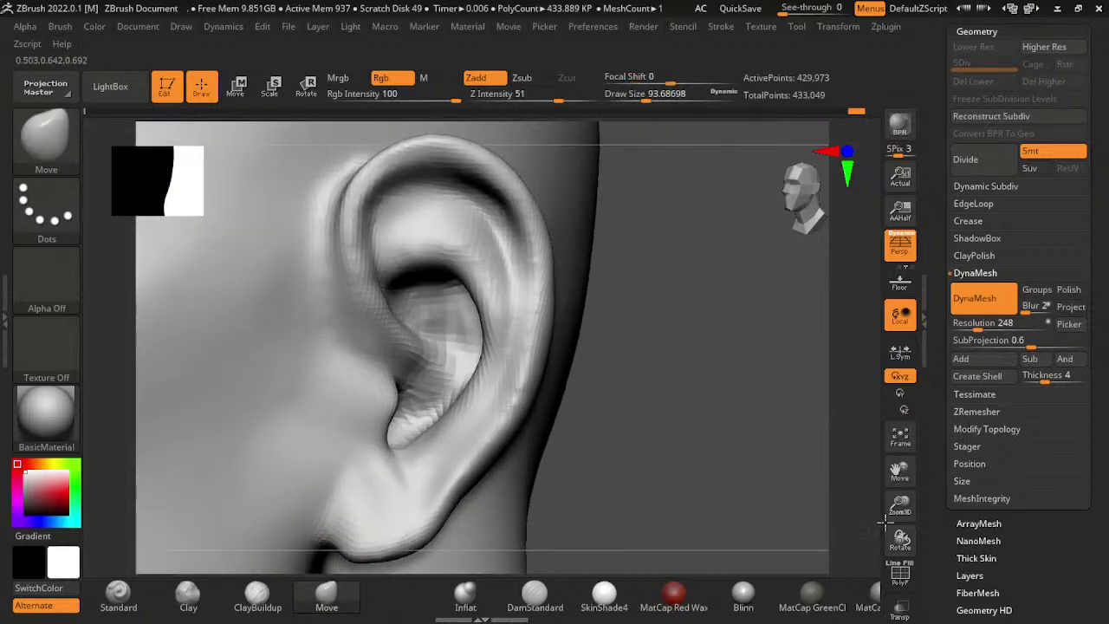
mouse_move(780, 433)
left_mouse_down()
mouse_move(858, 457)
mouse_move(606, 451)
left_mouse_up()
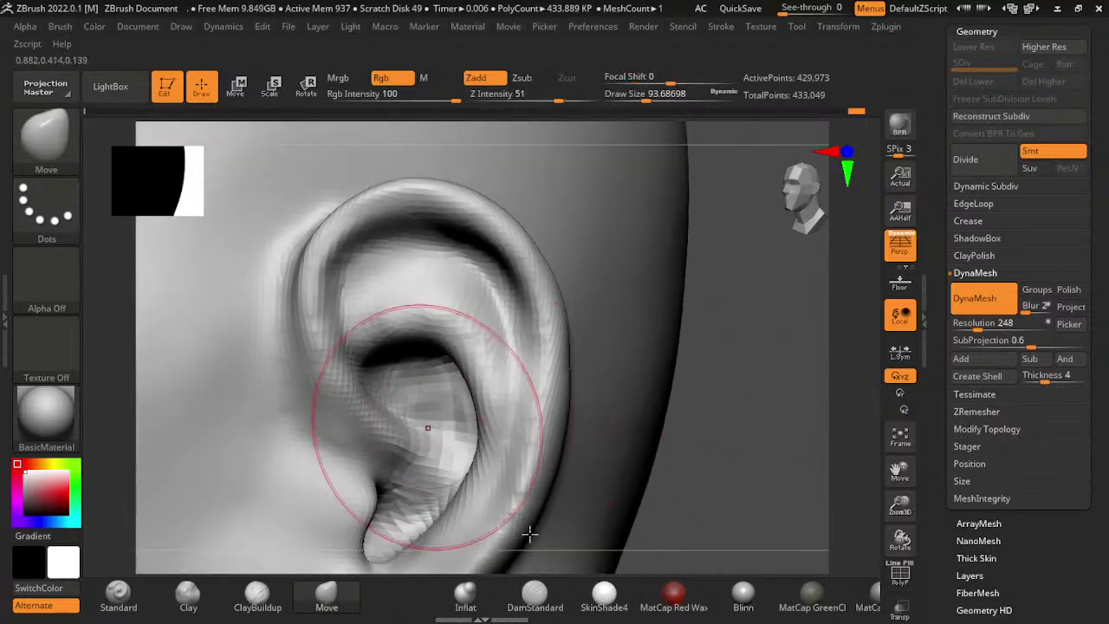
key("s")
left_click_drag(377, 450, 351, 450)
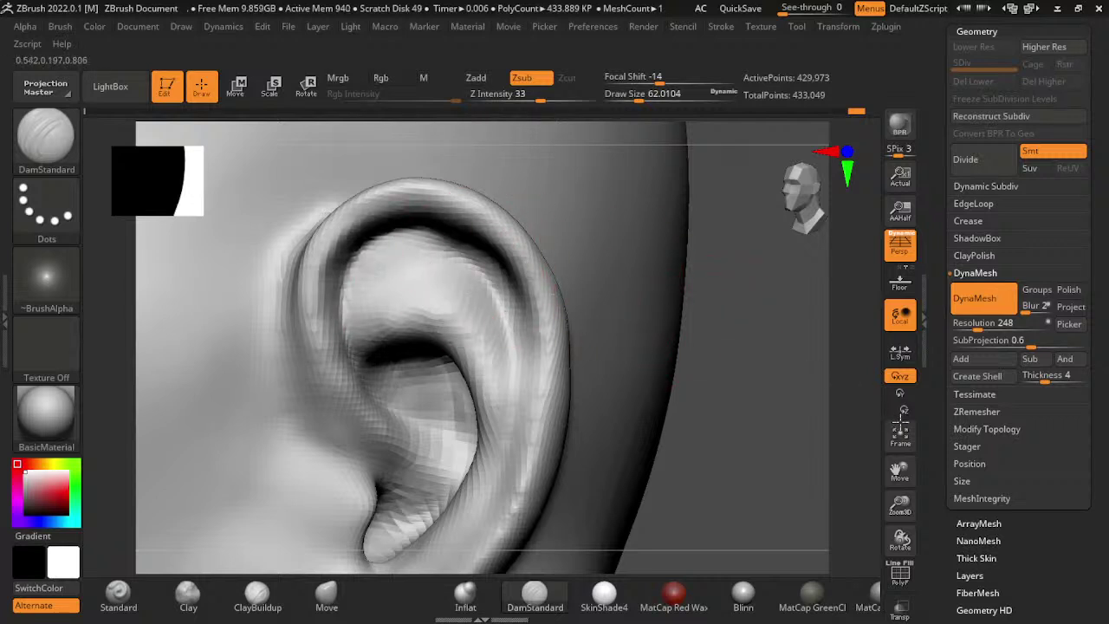
left_click_drag(901, 422, 893, 387)
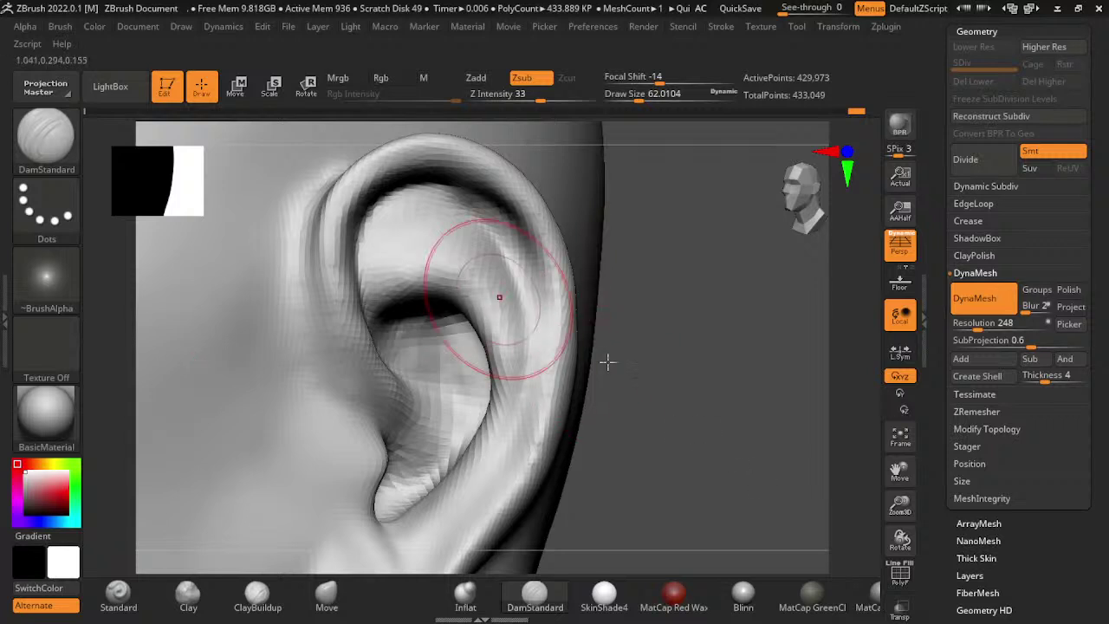
key("[")
left_click_drag(670, 375, 718, 232, "alt")
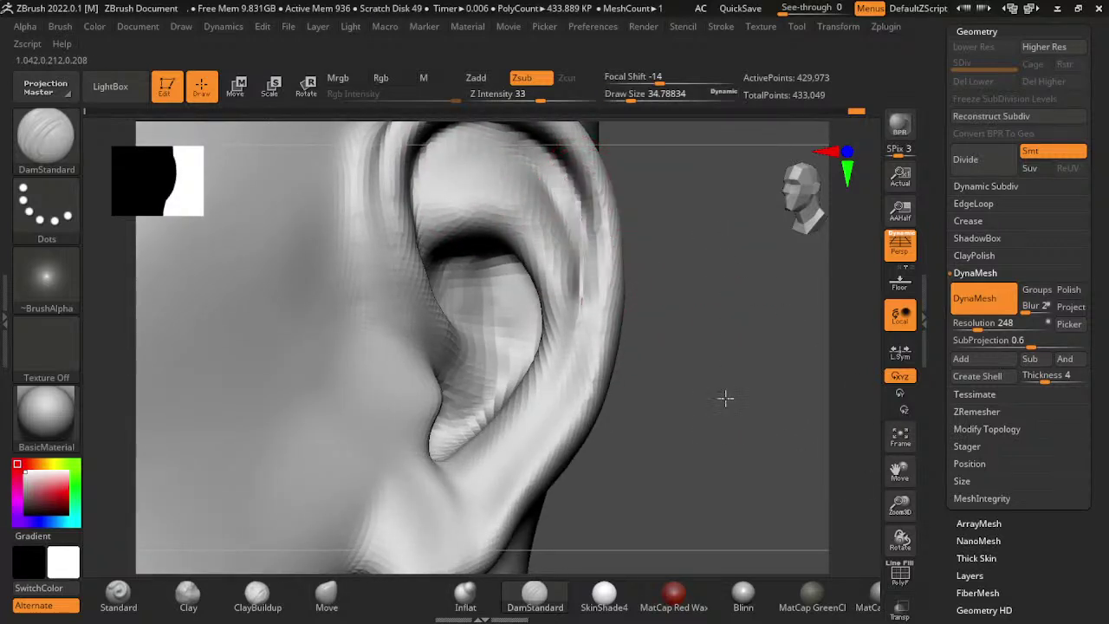
mouse_move(725, 397)
left_mouse_down()
mouse_move(708, 470)
mouse_move(668, 537)
mouse_move(619, 579)
left_mouse_up()
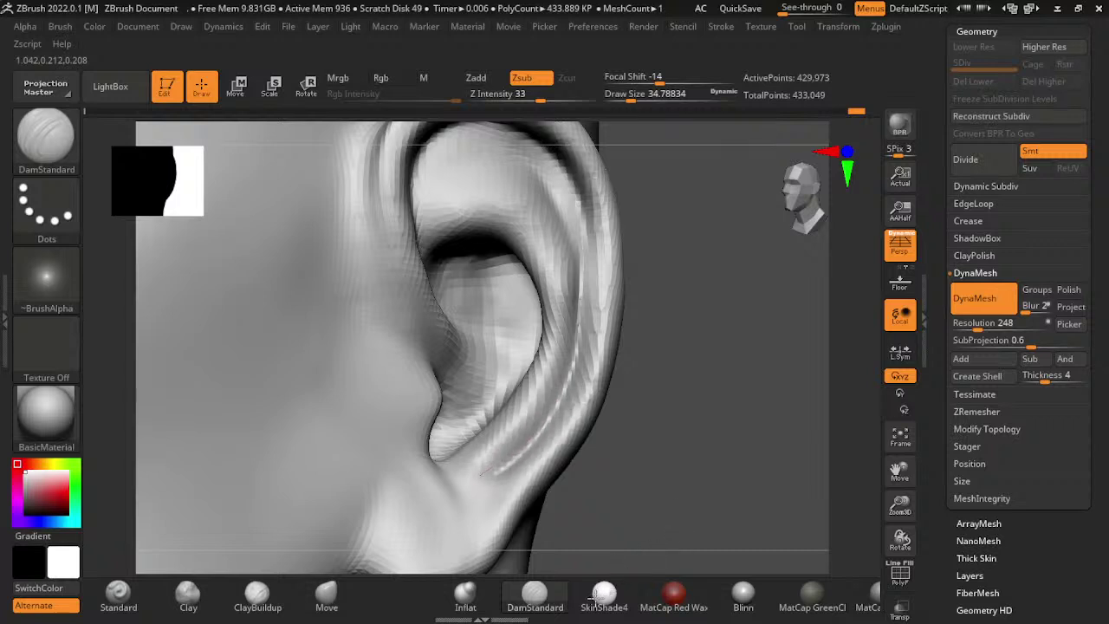
- Inspect the upper ear from several angles and set up the Standard brush at size about 59
left_click_drag(677, 516, 667, 446, "alt")
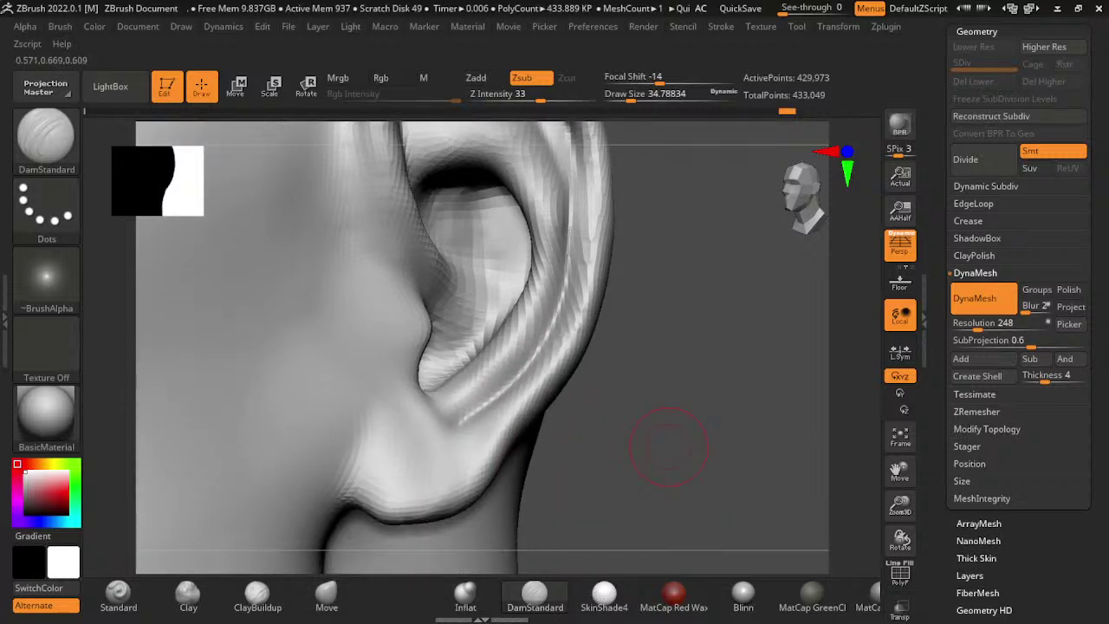
left_click_drag(846, 459, 457, 421)
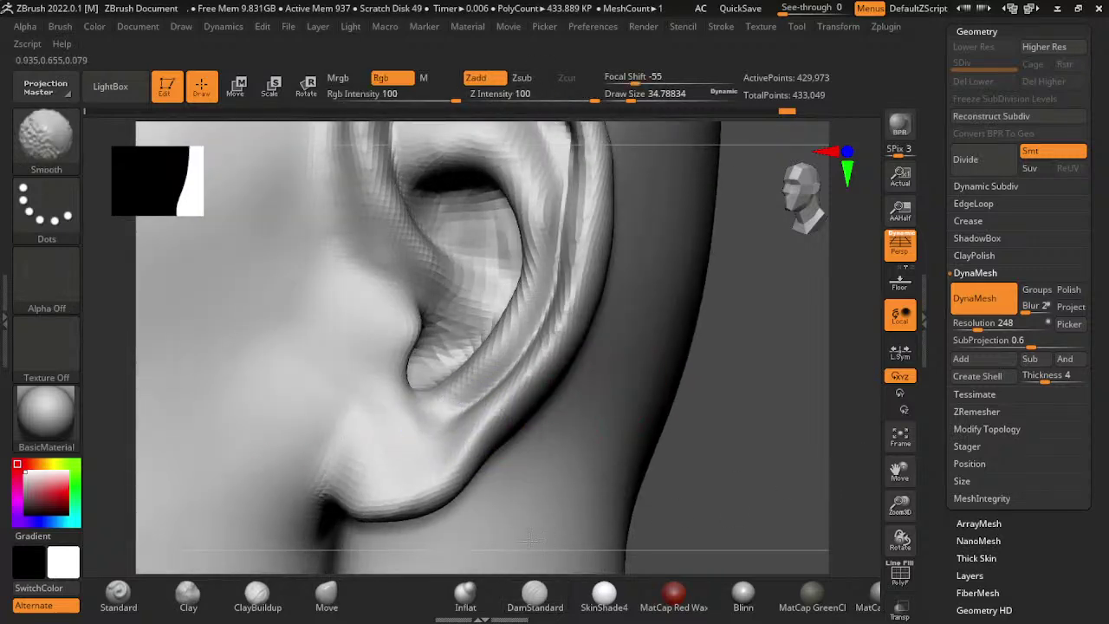
left_click_drag(641, 485, 693, 419)
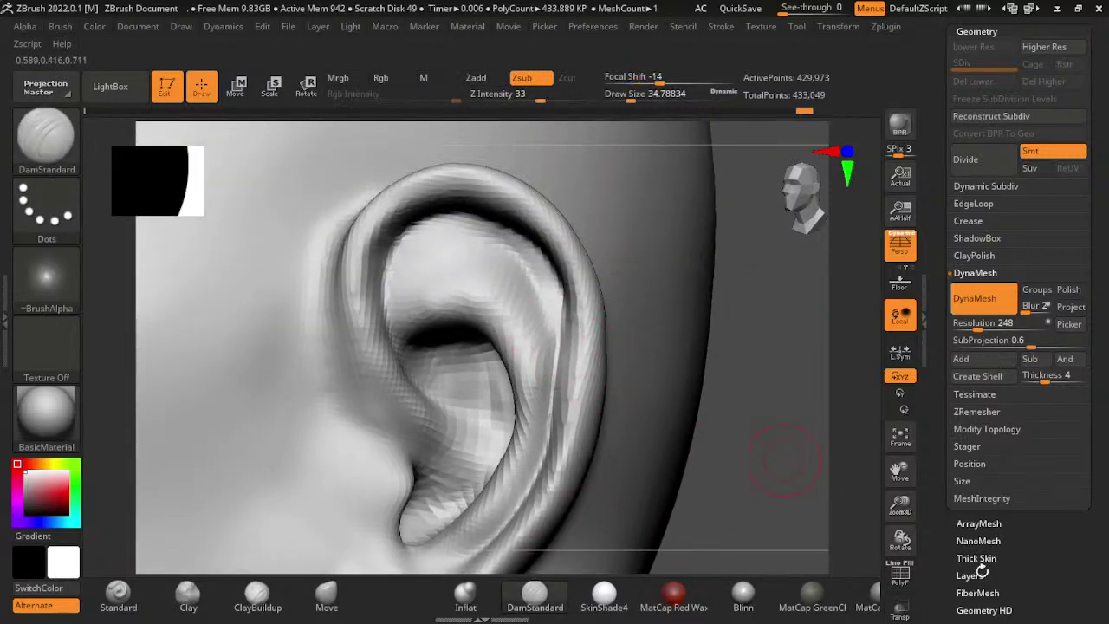
left_click_drag(780, 459, 445, 475)
left_click(326, 593)
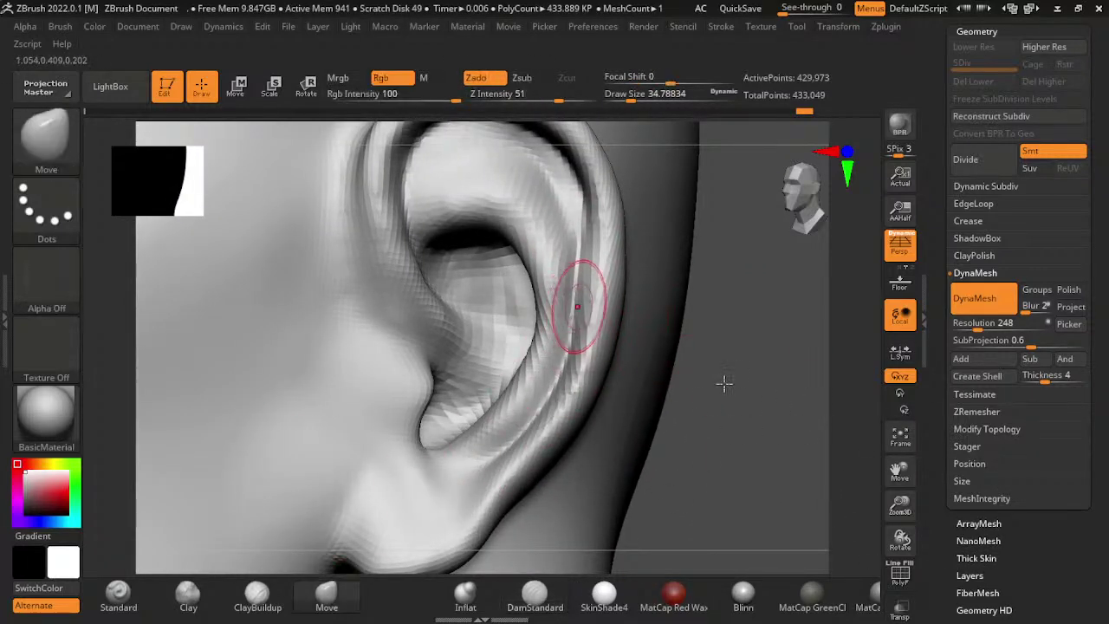
key("bracketright")
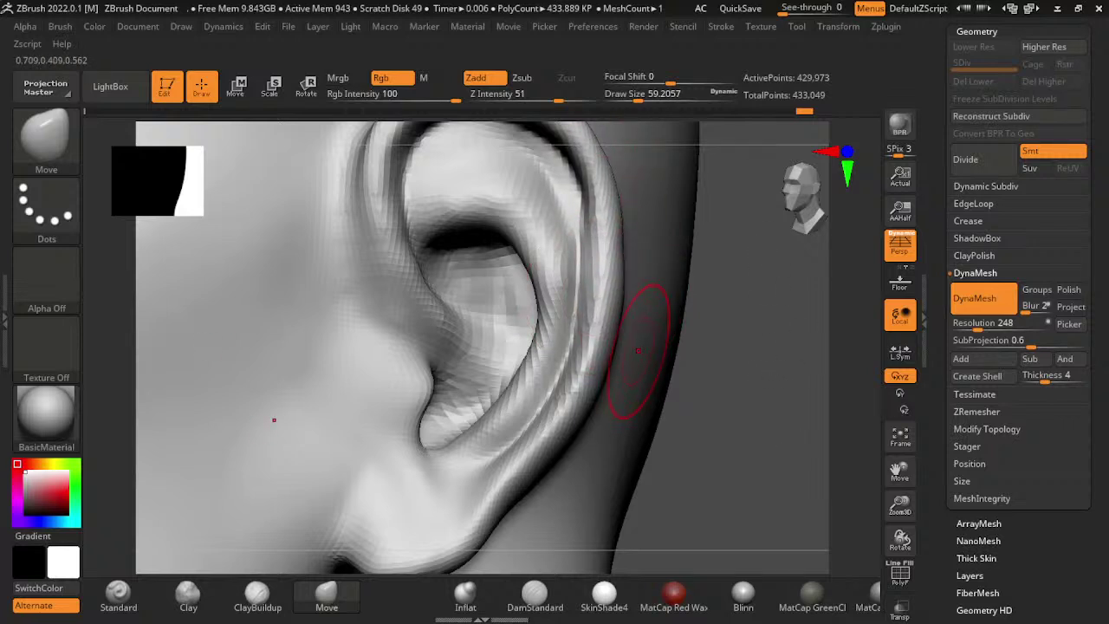
mouse_move(900, 472)
left_mouse_down()
mouse_move(927, 486)
mouse_move(926, 525)
left_mouse_up()
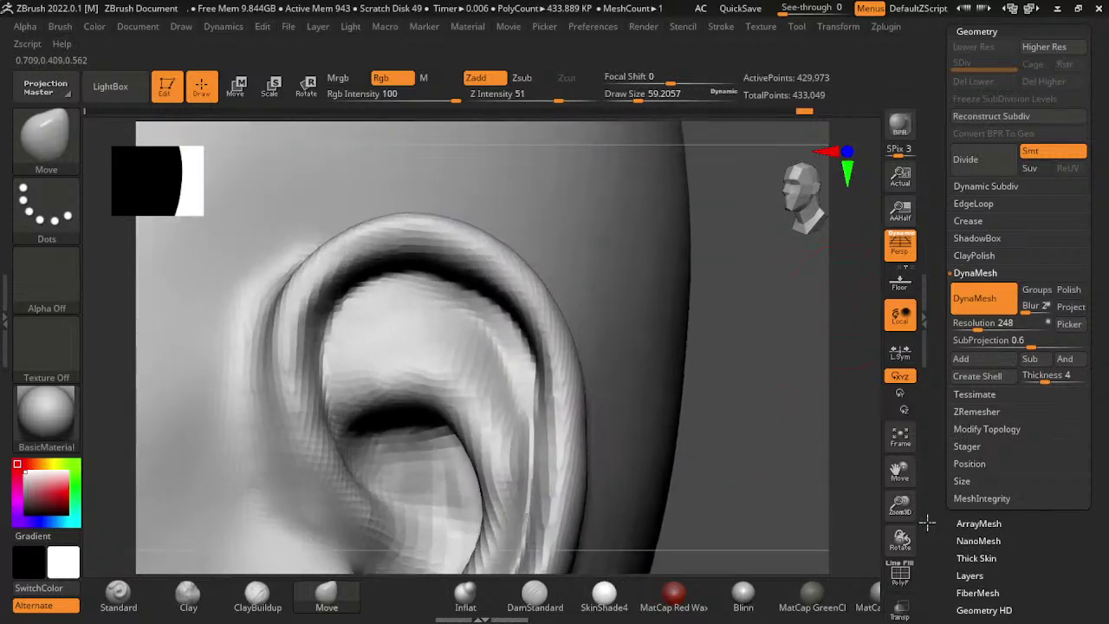
left_click(188, 594)
left_click(118, 594)
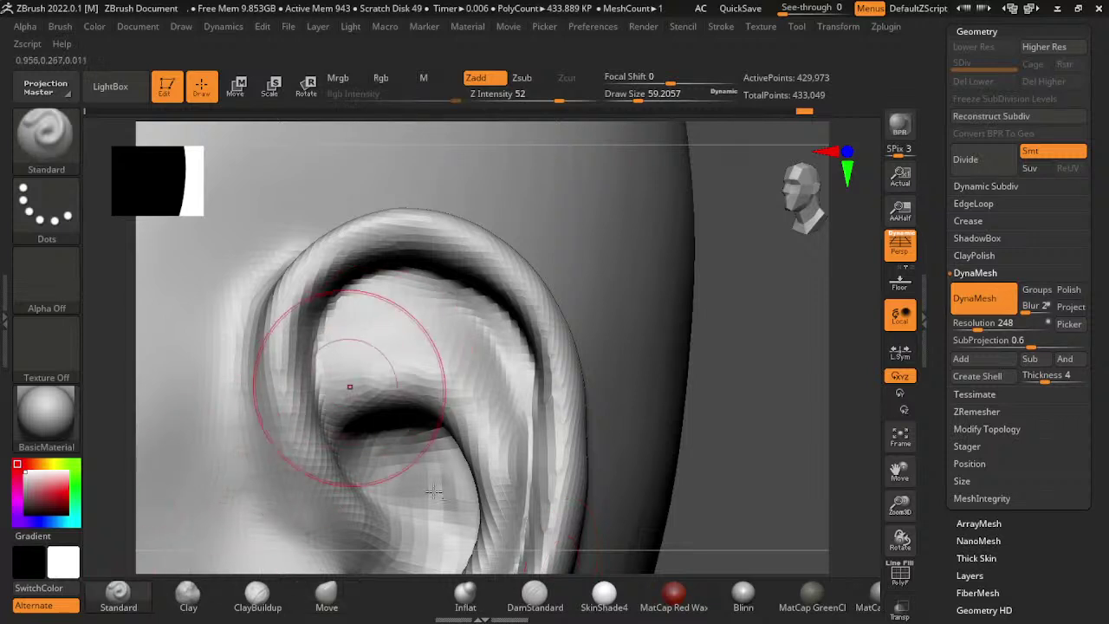
- At brush size about 23, sculpt ridges in the antihelix and concha and define the curled inner ridge
key("bracketleft")
key("bracketleft")
left_click_drag(407, 439, 334, 346)
mouse_move(338, 398)
left_mouse_down()
mouse_move(329, 312)
mouse_move(401, 465)
left_mouse_up()
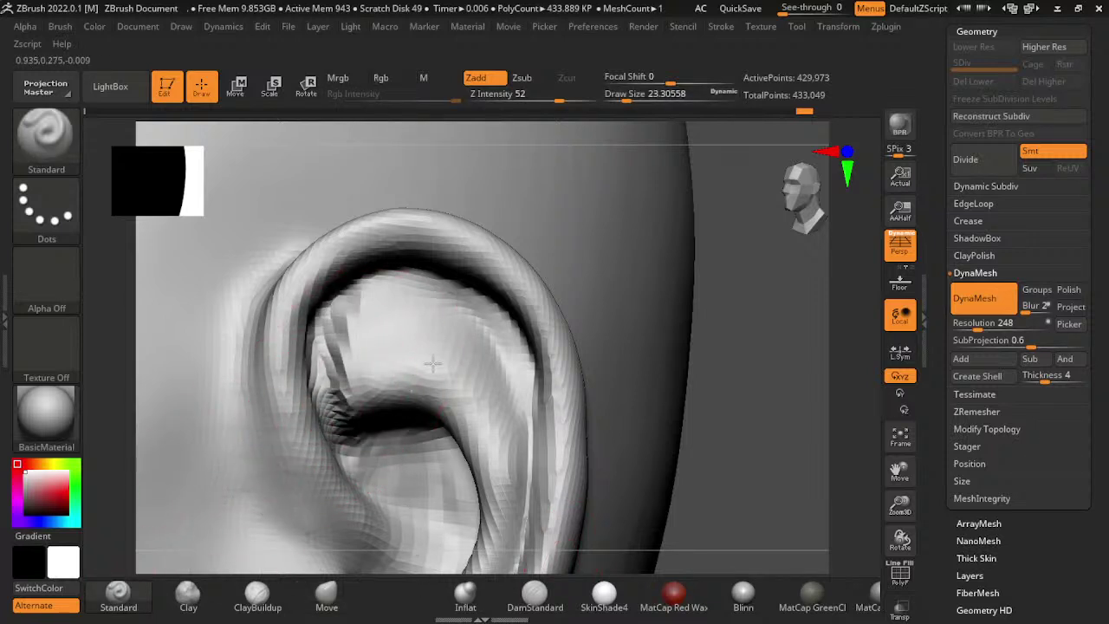
left_click_drag(334, 290, 511, 336)
left_click_drag(435, 423, 338, 398, "shift")
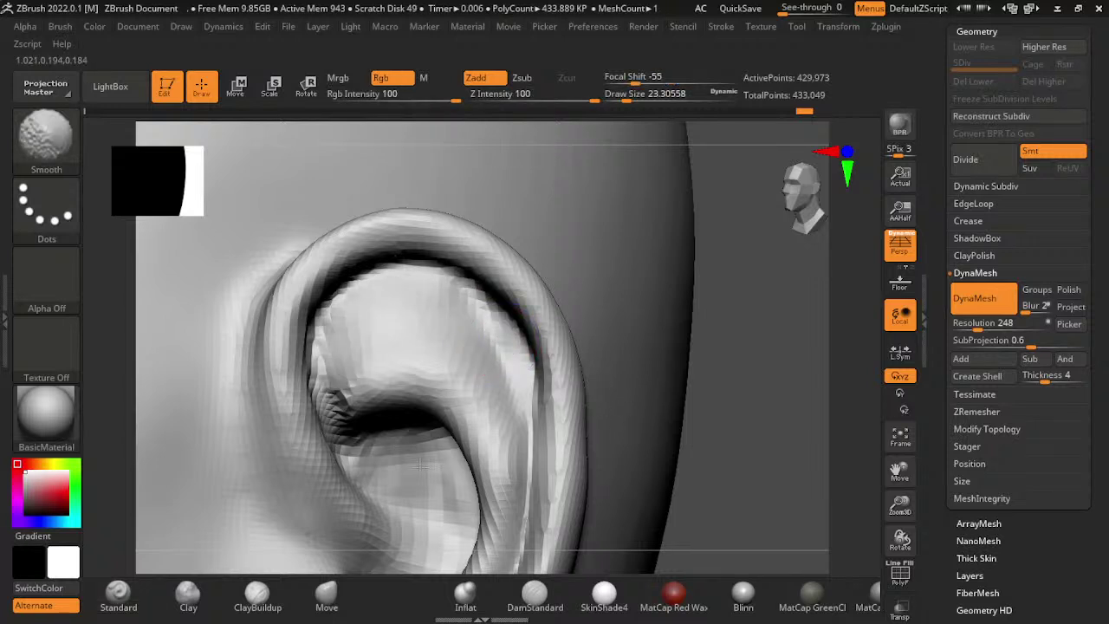
left_click_drag(329, 347, 407, 342)
mouse_move(465, 438)
left_mouse_down()
mouse_move(473, 413)
mouse_move(491, 409)
mouse_move(407, 433)
left_mouse_up()
mouse_move(399, 481)
left_mouse_down()
mouse_move(495, 429)
mouse_move(445, 429)
mouse_move(481, 407)
left_mouse_up()
- Enlarge the brush to about 33 and re-sculpt the lower concha and antihelix
key("s")
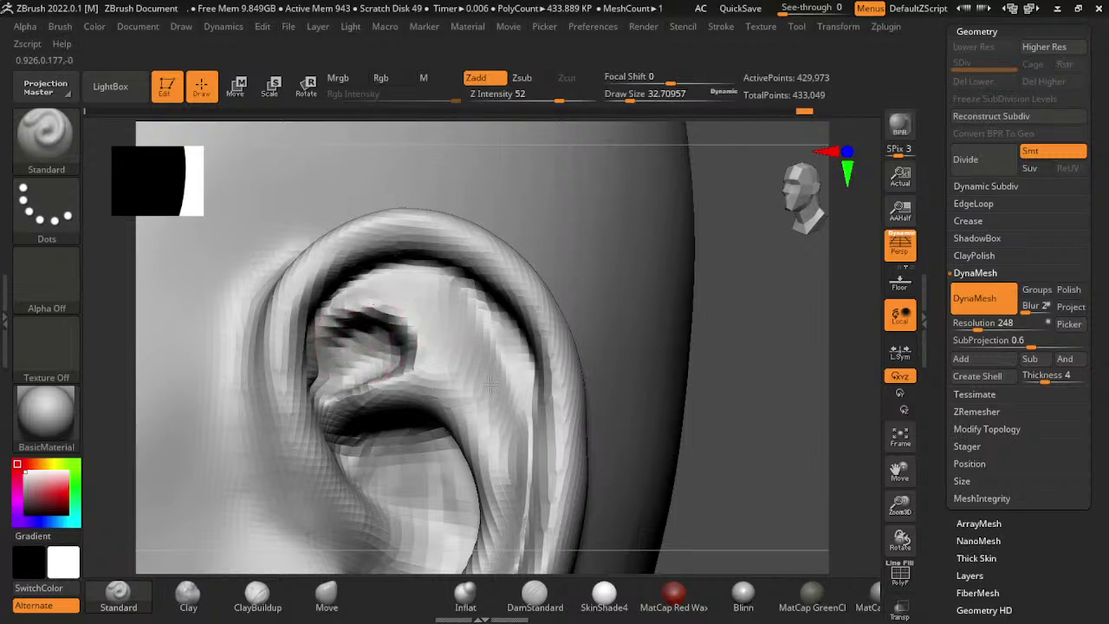
left_click_drag(763, 364, 917, 435)
mouse_move(485, 295)
left_mouse_down()
mouse_move(445, 248)
mouse_move(519, 381)
mouse_move(486, 433)
left_mouse_up()
left_click_drag(512, 346, 468, 468)
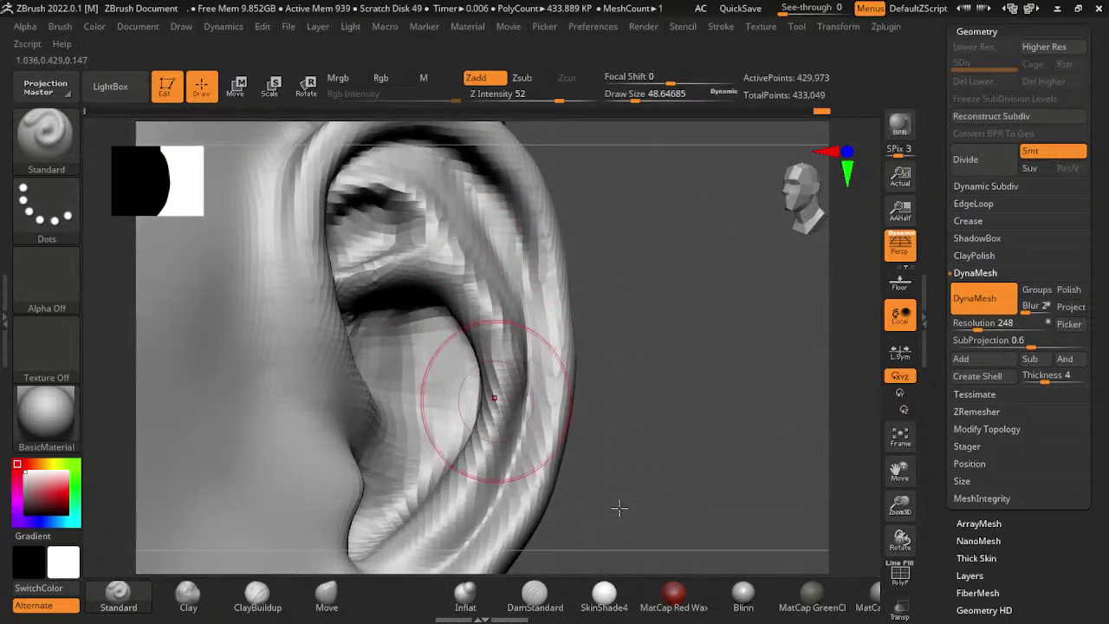
left_click_drag(468, 408, 485, 520)
left_click_drag(485, 347, 468, 520)
left_click_drag(451, 390, 434, 503)
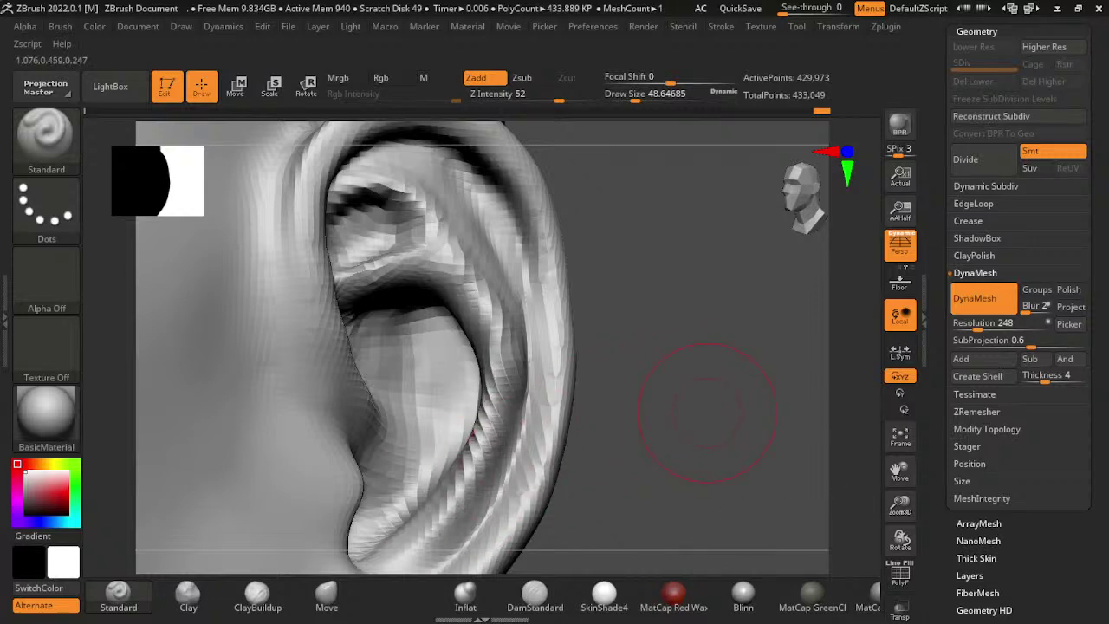
- Push the lower concha, antitragus and antihelix ridge into shape with the Move brush
left_click_drag(921, 542, 932, 438)
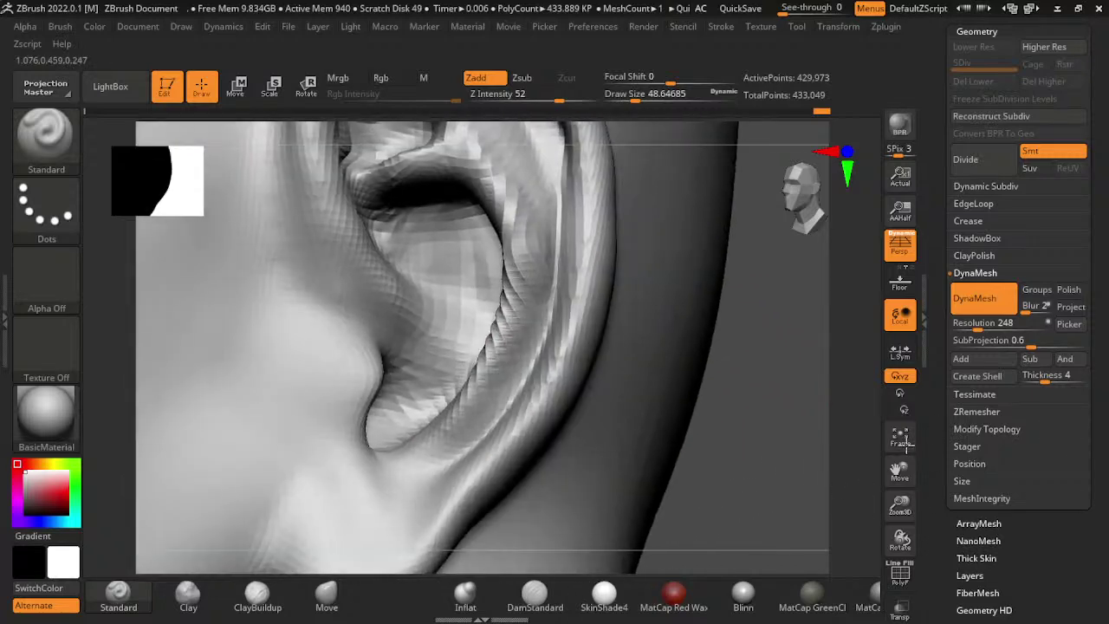
left_click(326, 594)
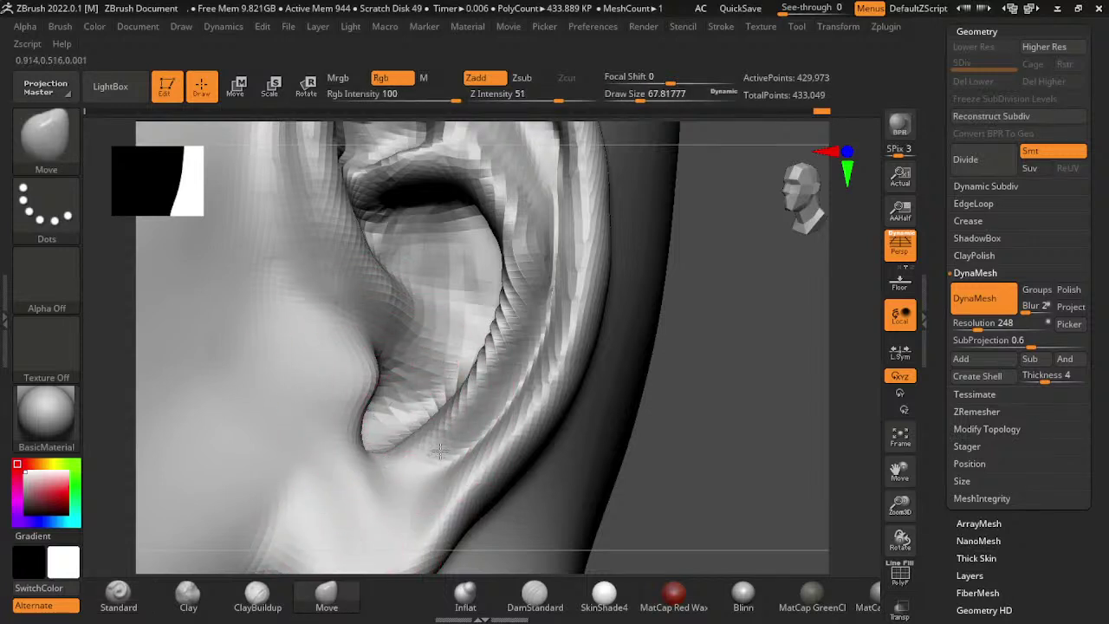
mouse_move(414, 390)
left_mouse_down()
mouse_move(403, 372)
mouse_move(418, 387)
mouse_move(429, 373)
left_mouse_up()
key("[")
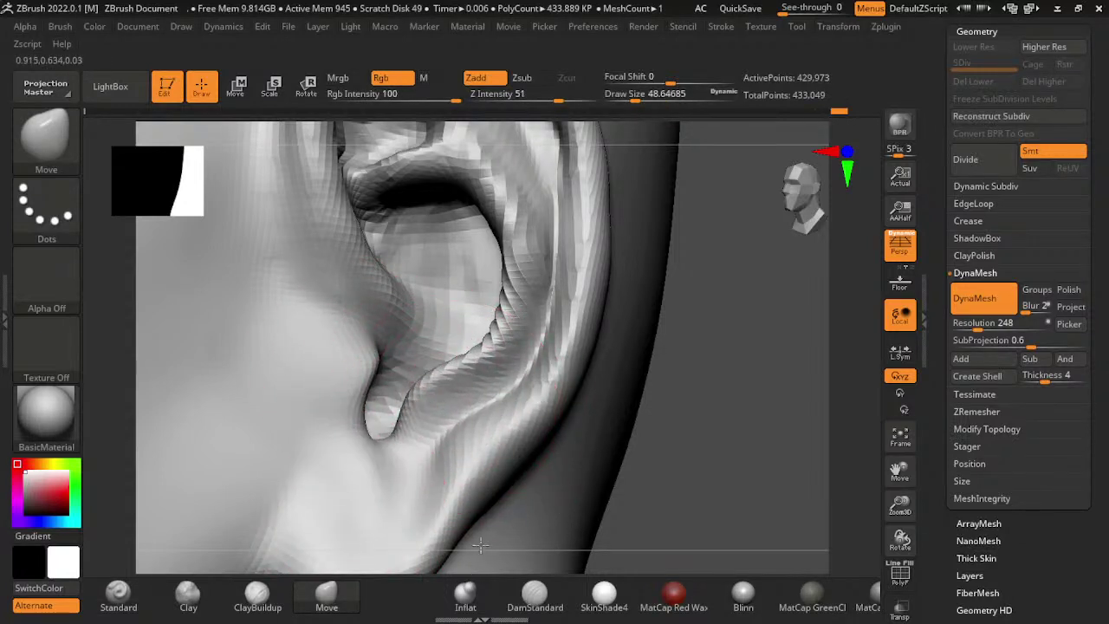
left_click_drag(515, 279, 641, 349)
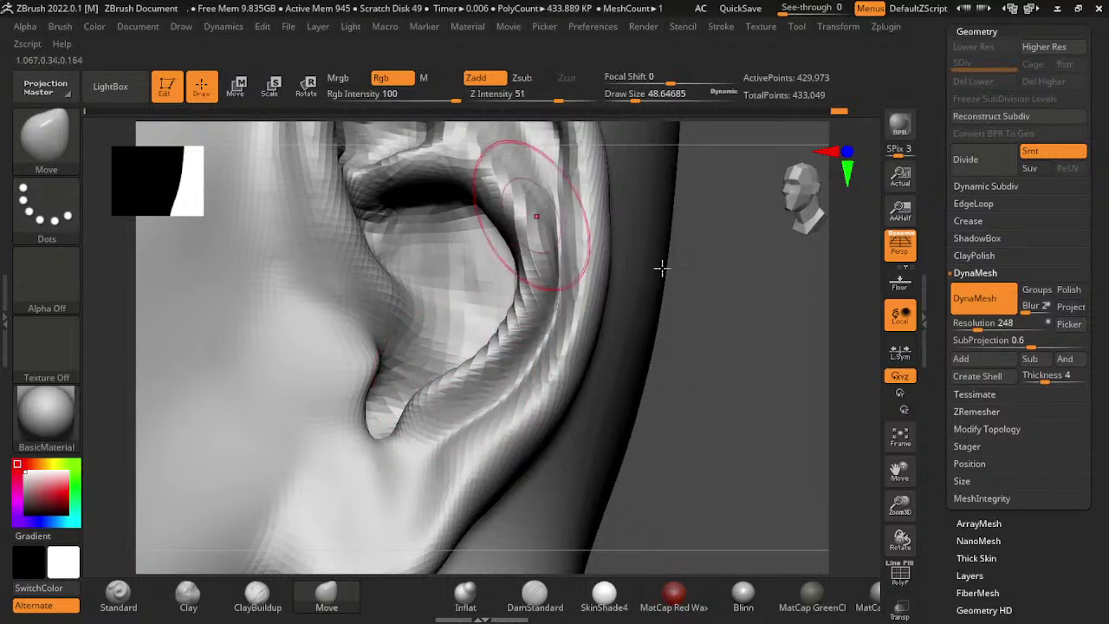
mouse_move(939, 349)
left_mouse_down("alt")
mouse_move(893, 381)
mouse_move(581, 330)
left_mouse_up("alt")
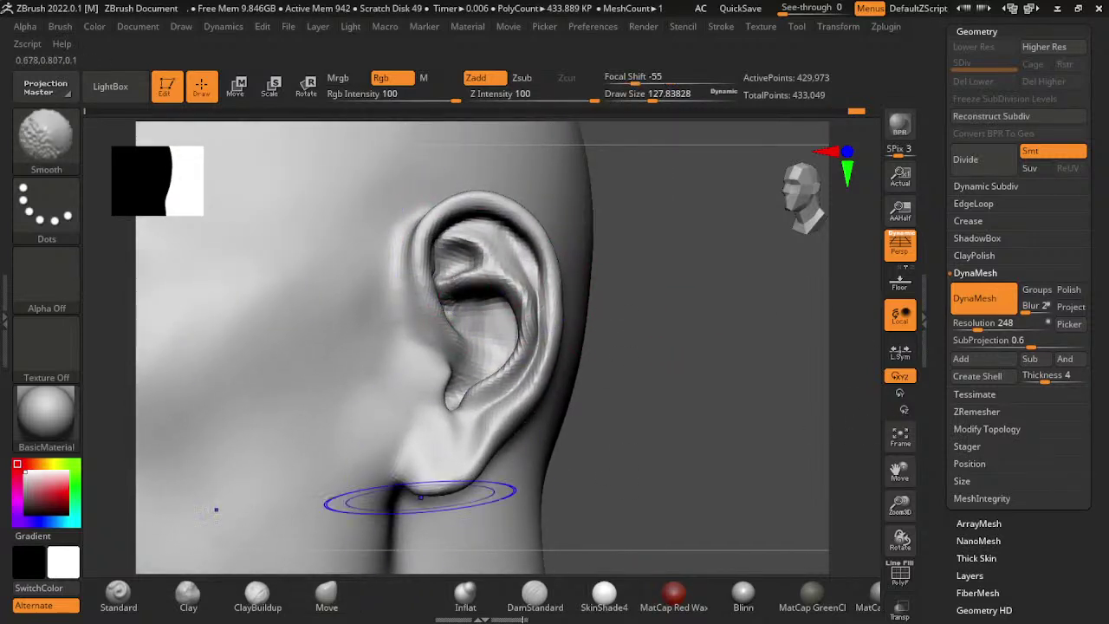
- Smooth the earlobe and reshape the whole ear with a larger Move brush
left_click(465, 597)
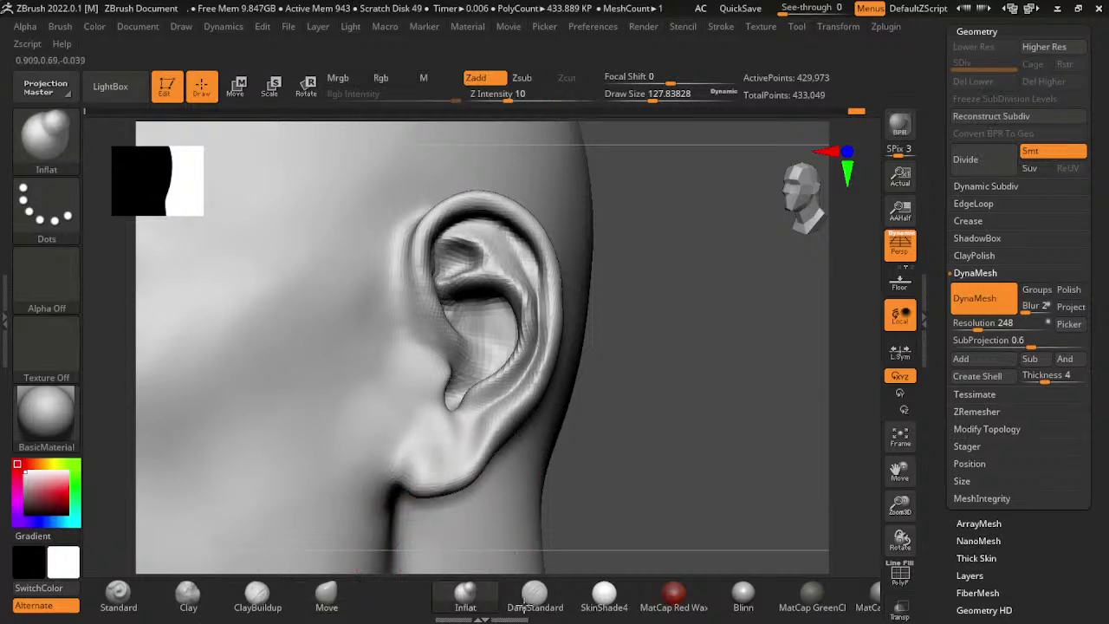
key("shift")
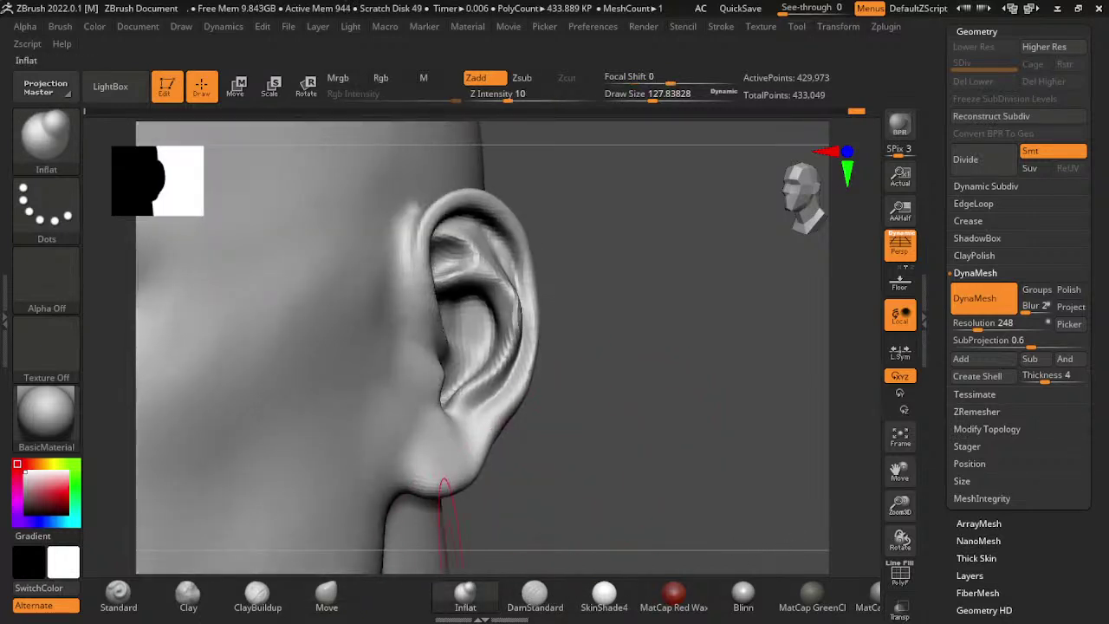
left_click(326, 596)
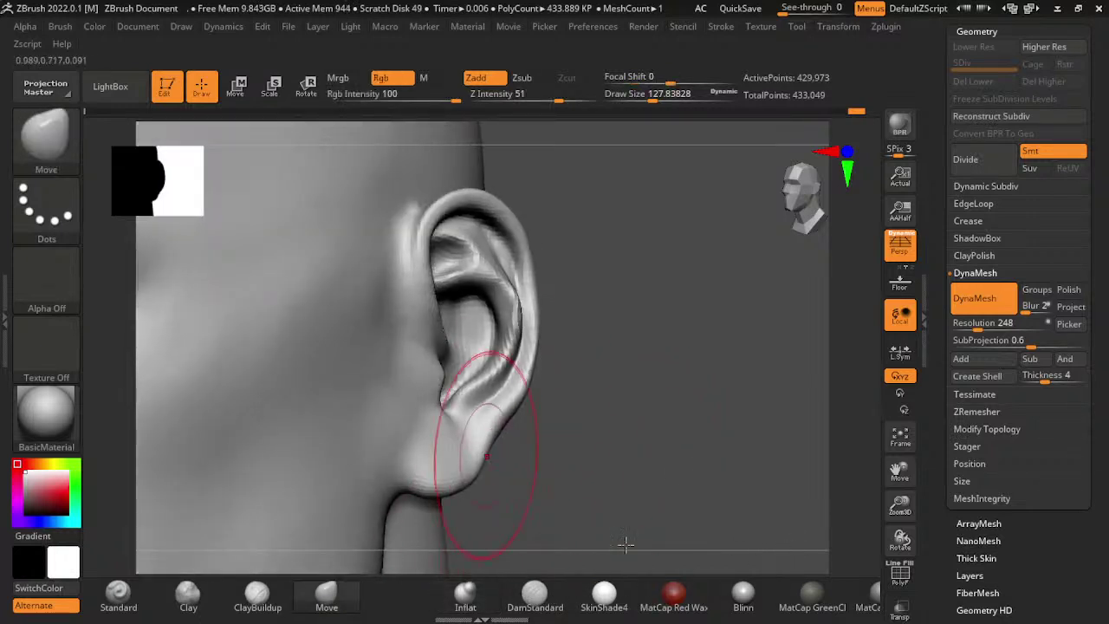
key("s")
left_click_drag(513, 365, 642, 461)
key("s")
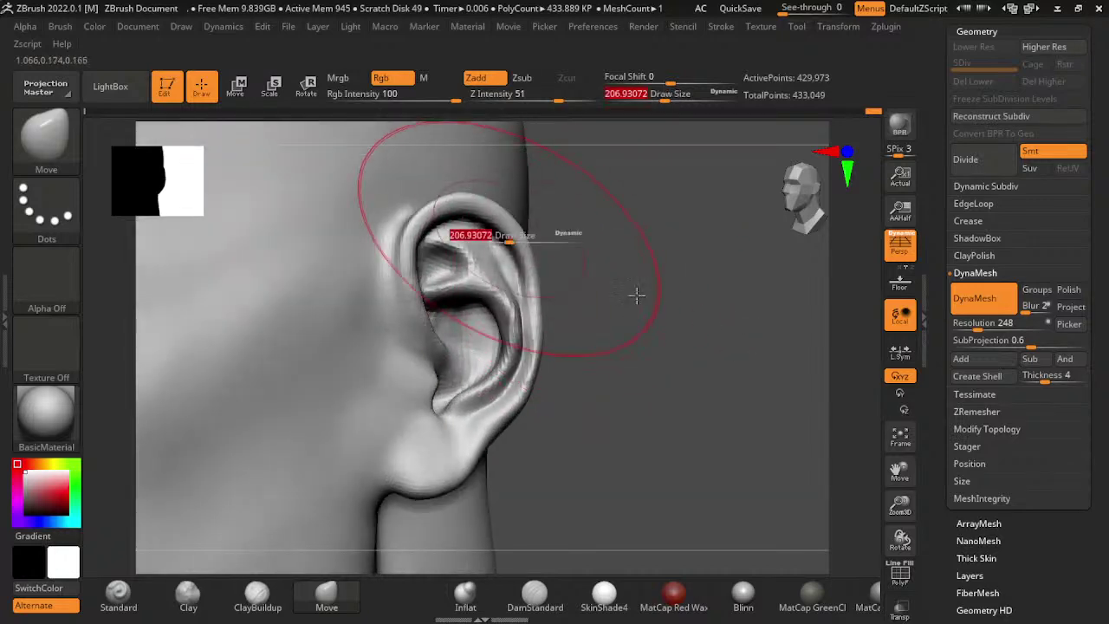
left_click_drag(510, 235, 642, 275)
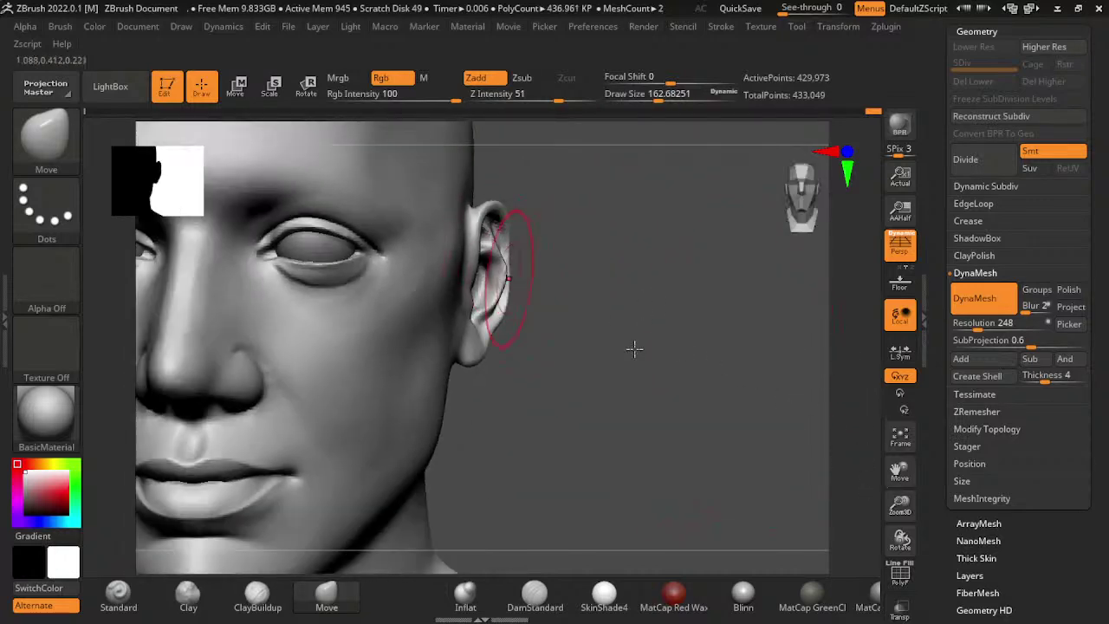
mouse_move(685, 335)
left_mouse_down()
mouse_move(719, 376)
mouse_move(705, 358)
mouse_move(578, 388)
left_mouse_up()
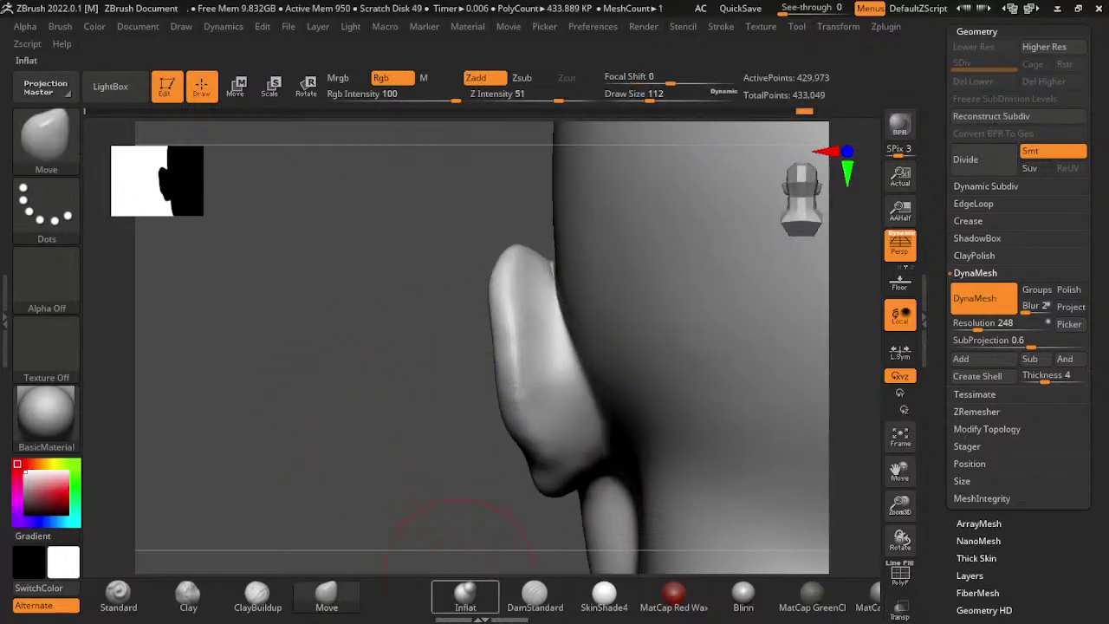
- Refine the helix rim with DamStandard, ClayBuildup and Inflat, then smooth the ear surface
left_click(535, 596)
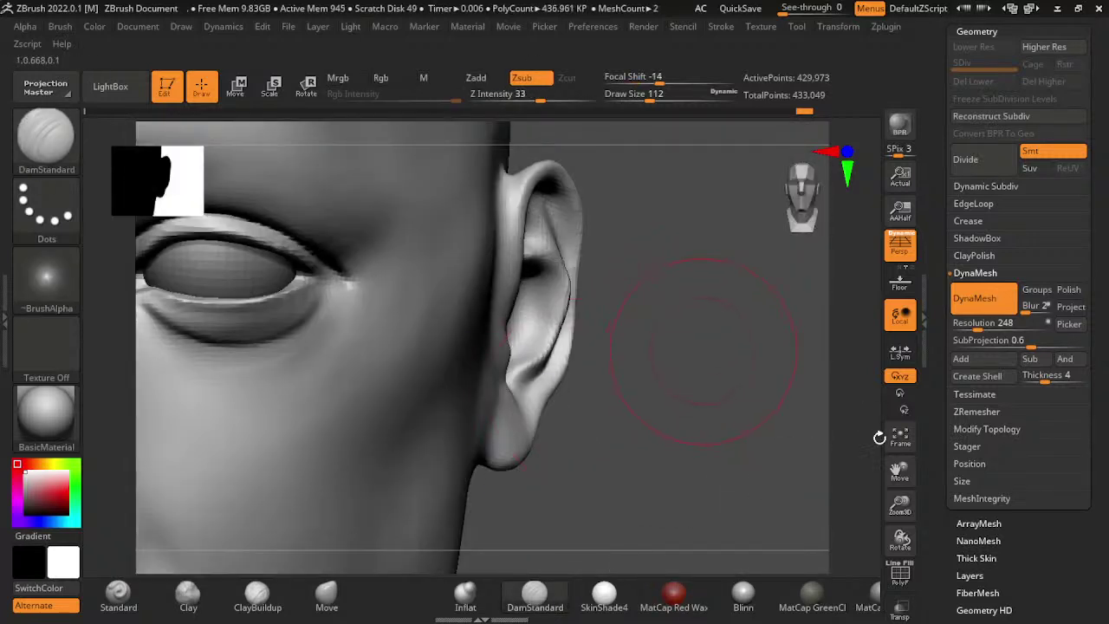
left_click_drag(887, 462, 920, 478)
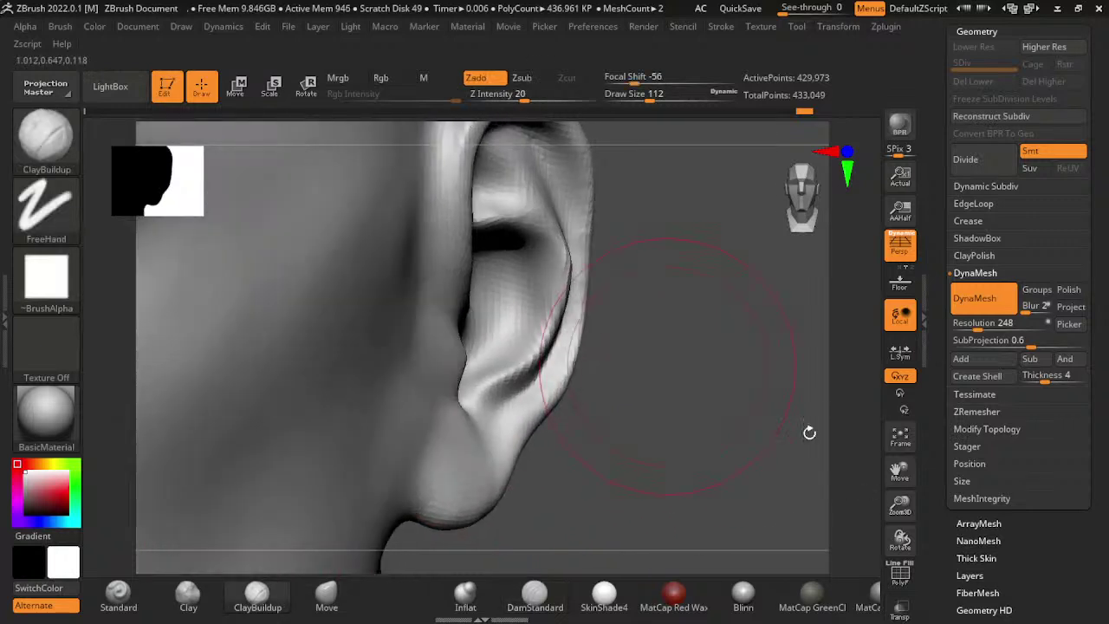
key("s")
left_click_drag(638, 358, 625, 309)
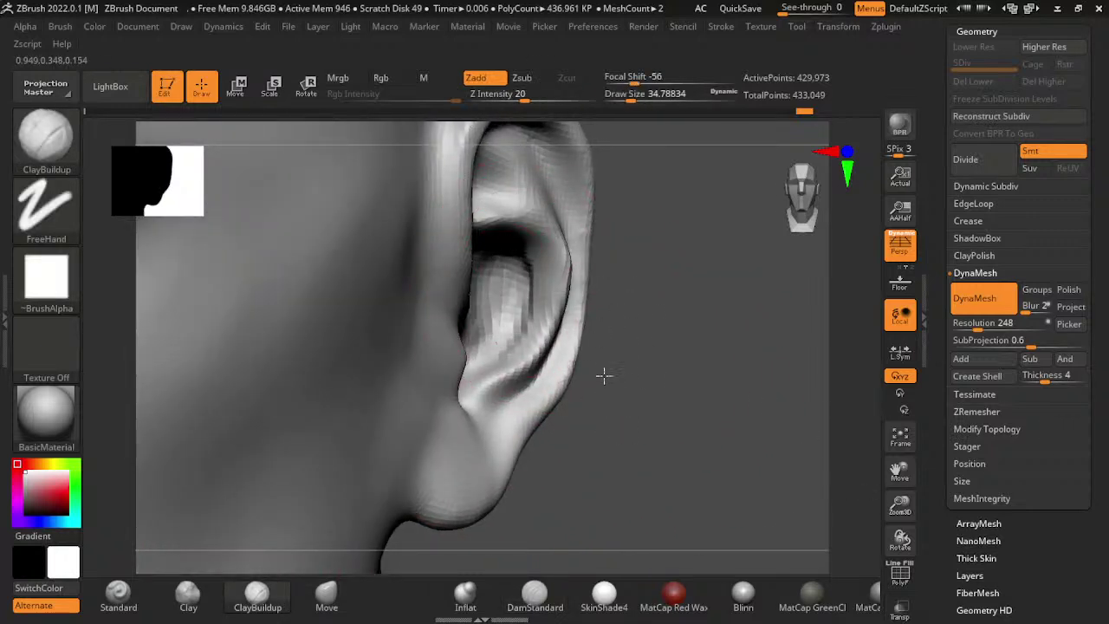
left_click_drag(879, 436, 859, 448)
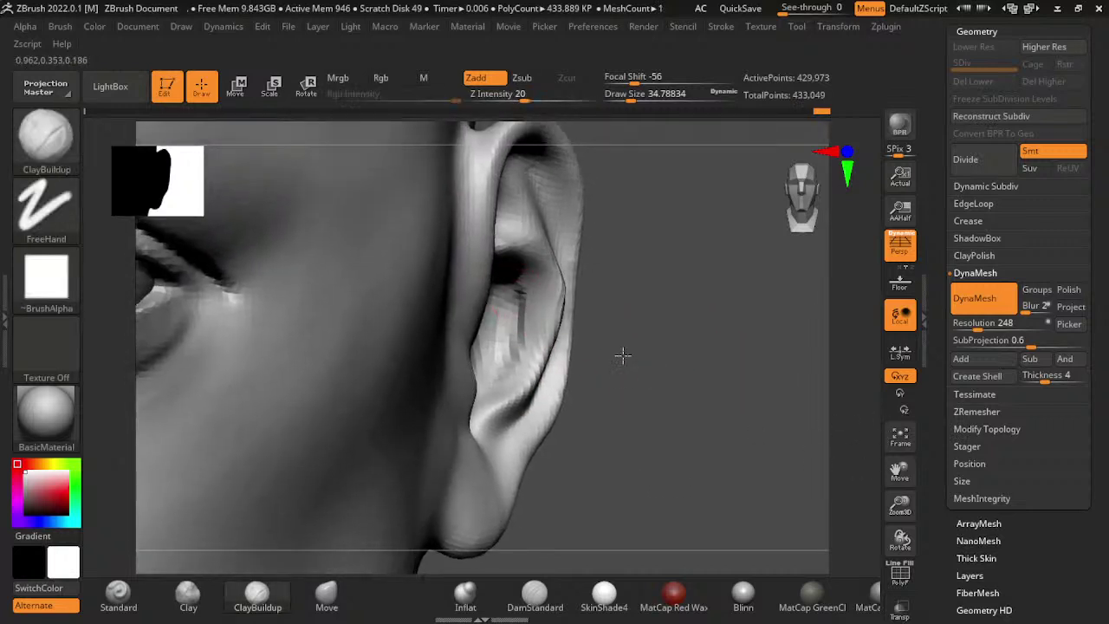
key("bracketright")
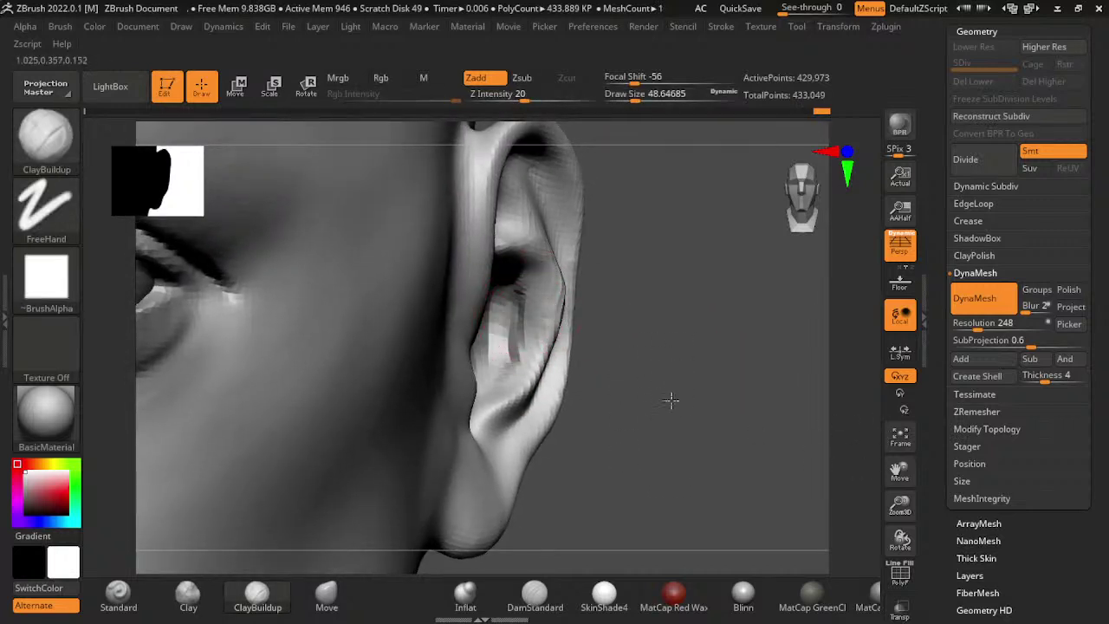
key("b")
key("i")
key("n")
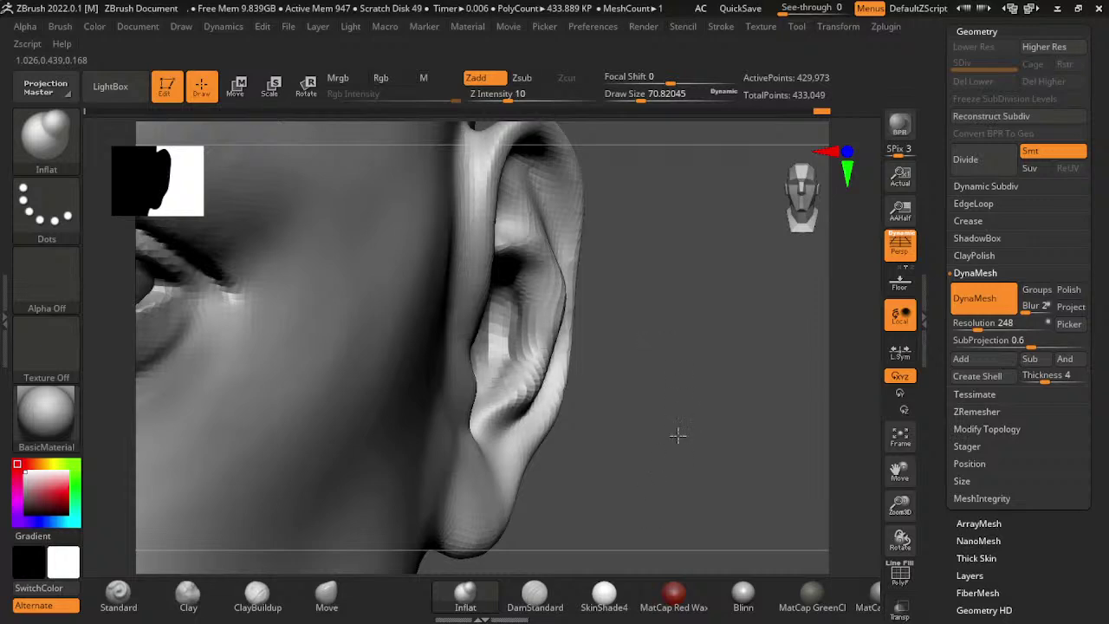
key("shift")
mouse_move(683, 486)
left_mouse_down("shift")
mouse_move(787, 324)
mouse_move(847, 396)
left_mouse_up("shift")
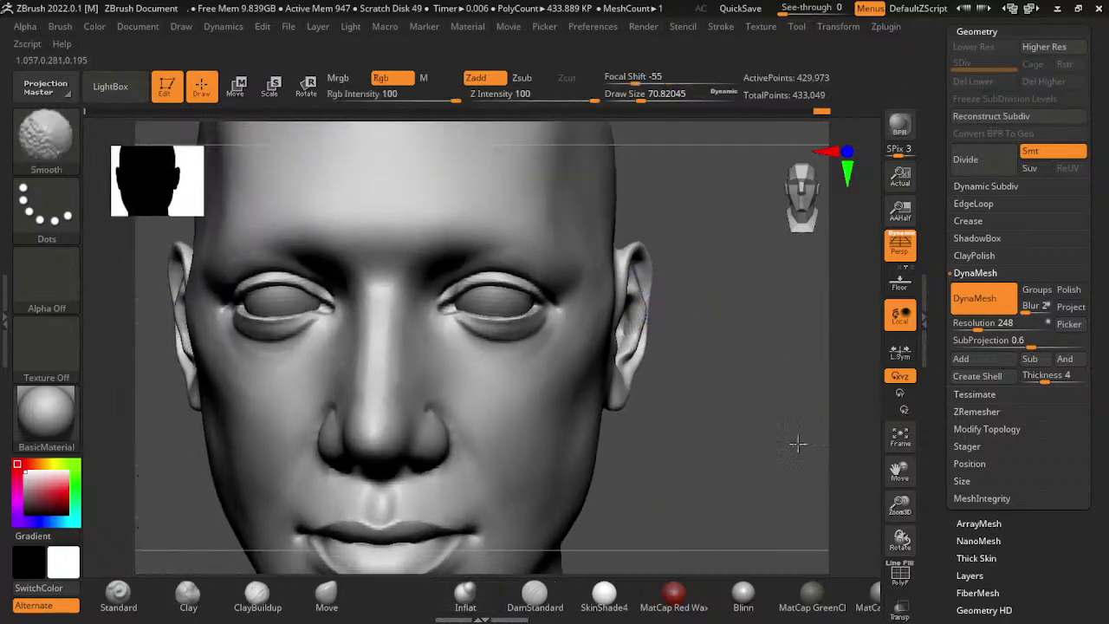
- Frame the bust and push the ear's outer edge into shape with a resized Move brush
key("f")
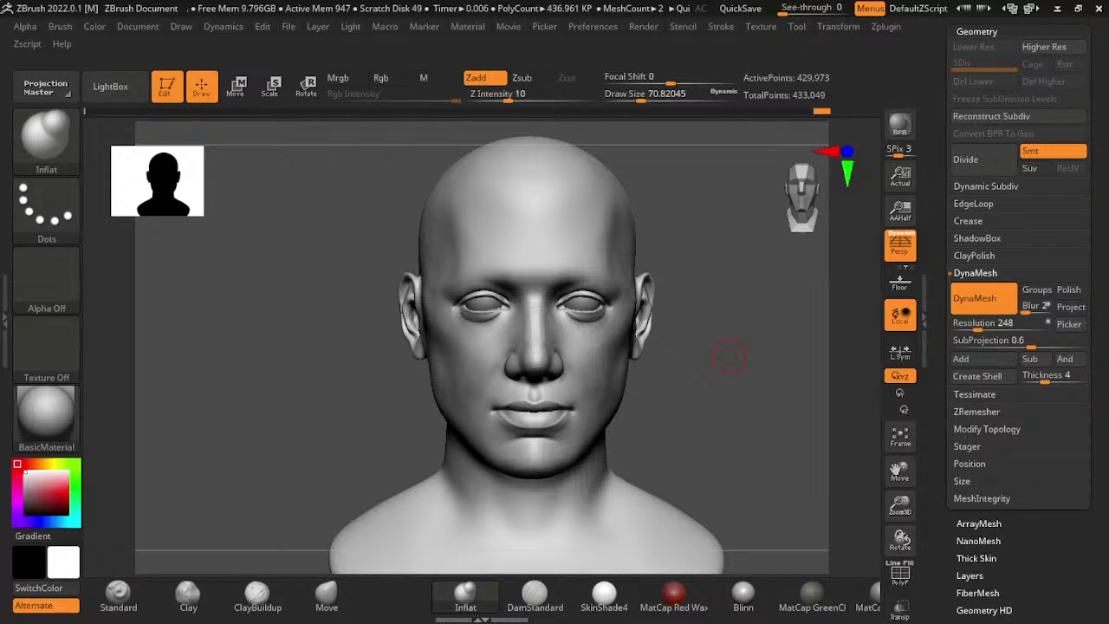
left_click_drag(726, 455, 606, 485)
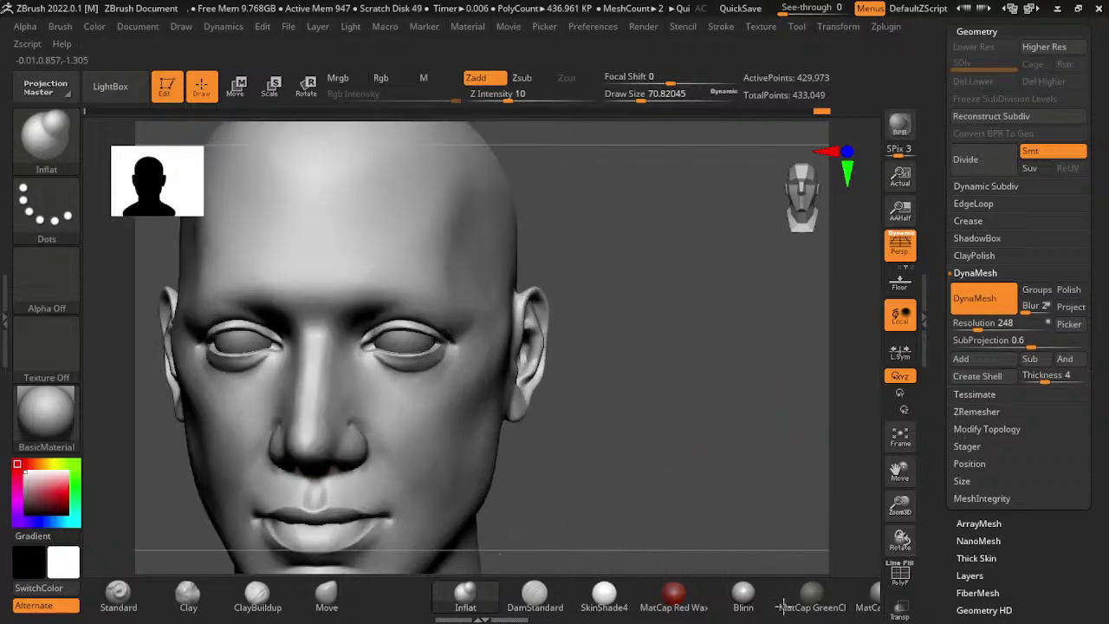
left_click(325, 598)
key("s")
left_click_drag(543, 298, 681, 359)
key("s")
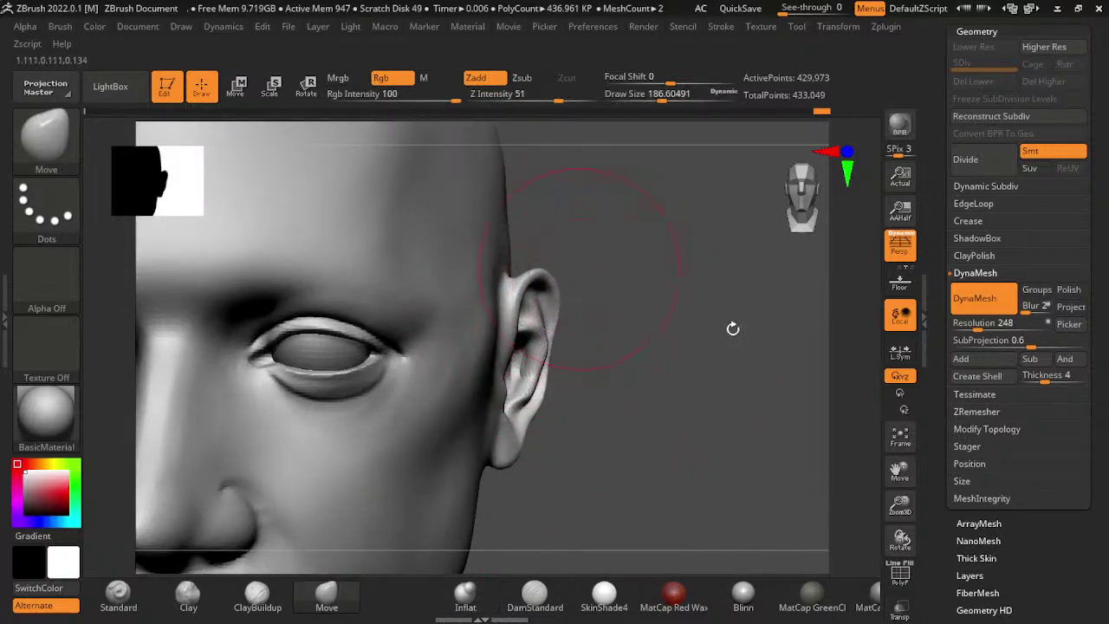
mouse_move(735, 324)
left_mouse_down()
mouse_move(842, 361)
mouse_move(681, 408)
left_mouse_up()
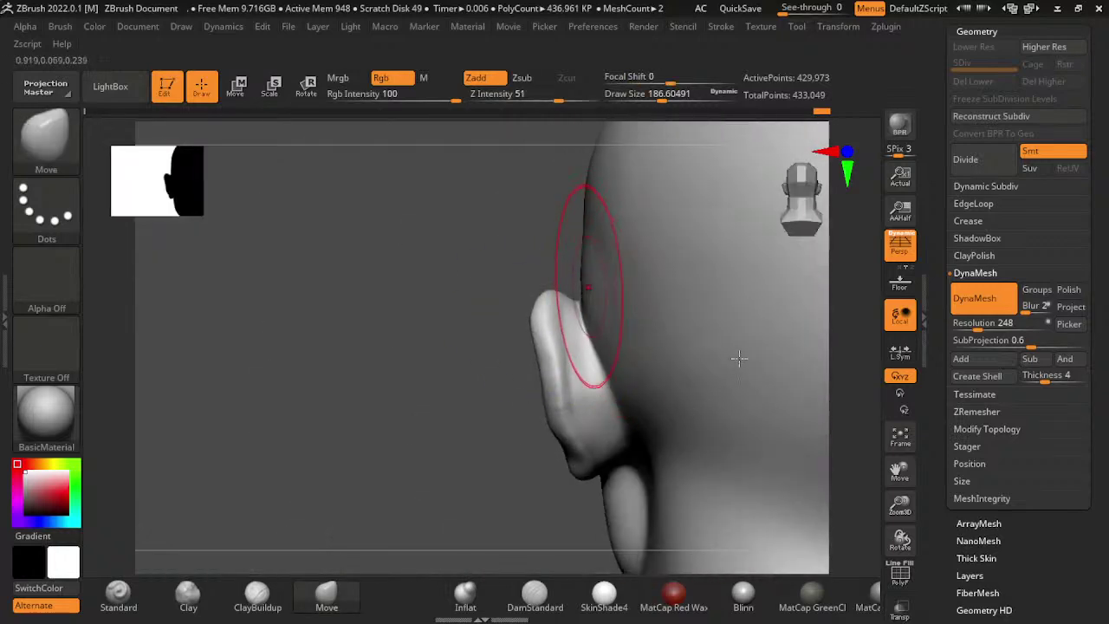
key("s")
left_click_drag(737, 359, 731, 350)
key("ctrl+z")
left_click_drag(576, 413, 673, 426)
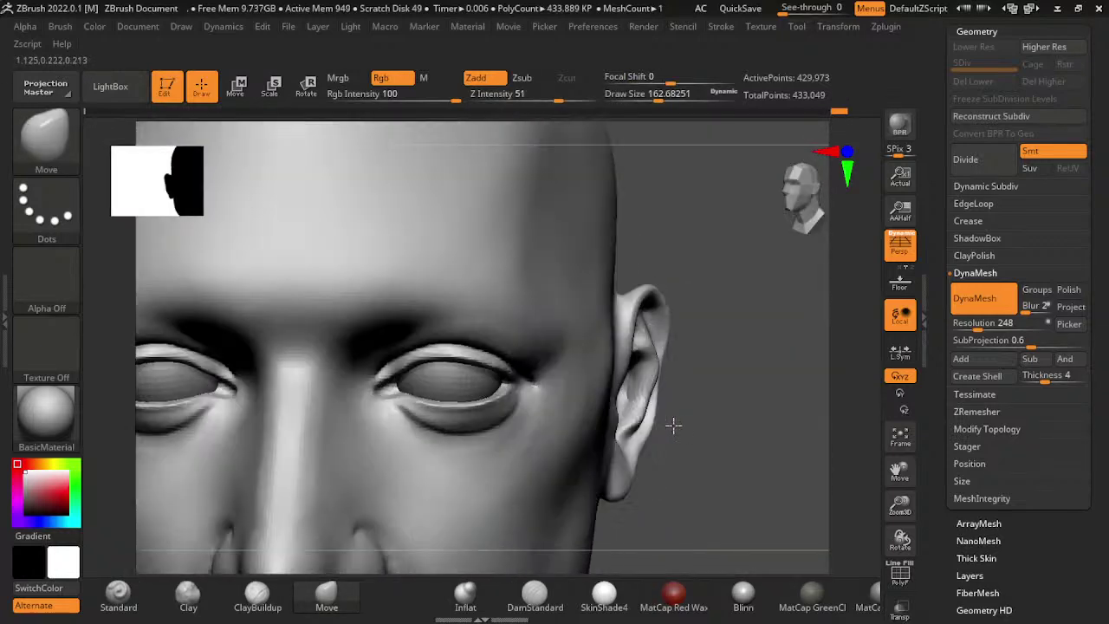
key("s")
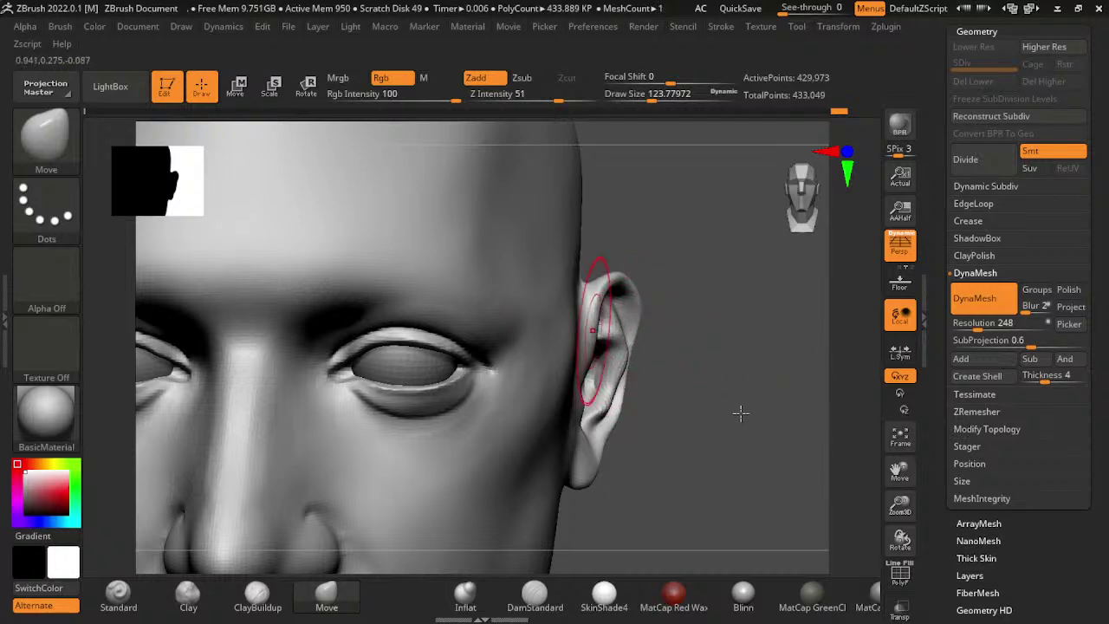
left_click_drag(740, 412, 727, 418)
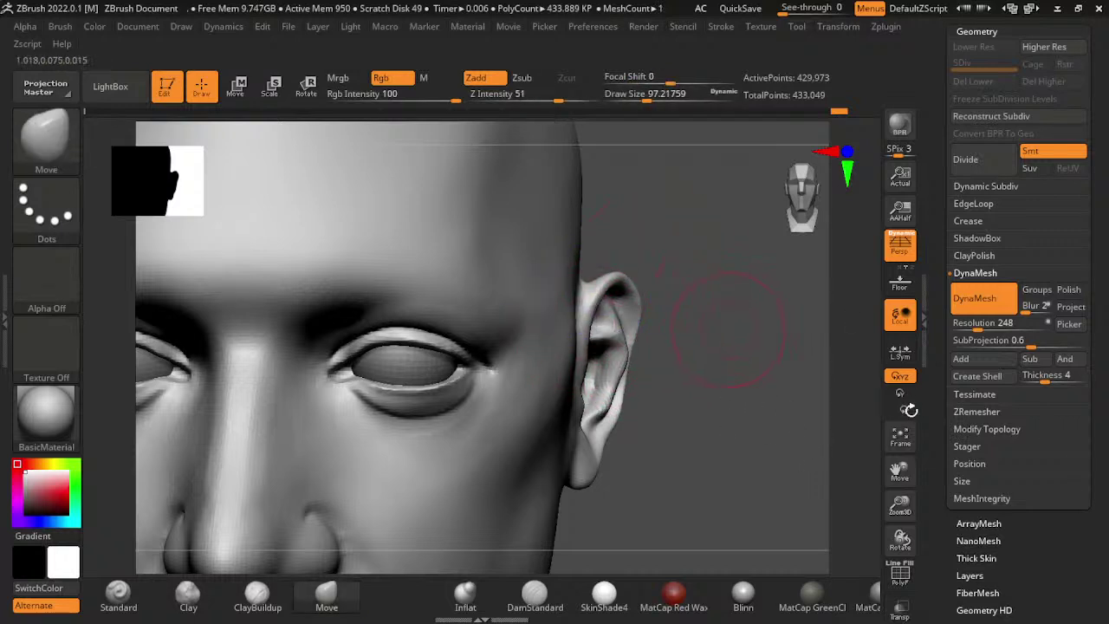
- Frame the head front-on and enlarge the Move brush to about 212 over the ears
left_click(902, 435)
right_click_drag(926, 446, 791, 470, "ctrl")
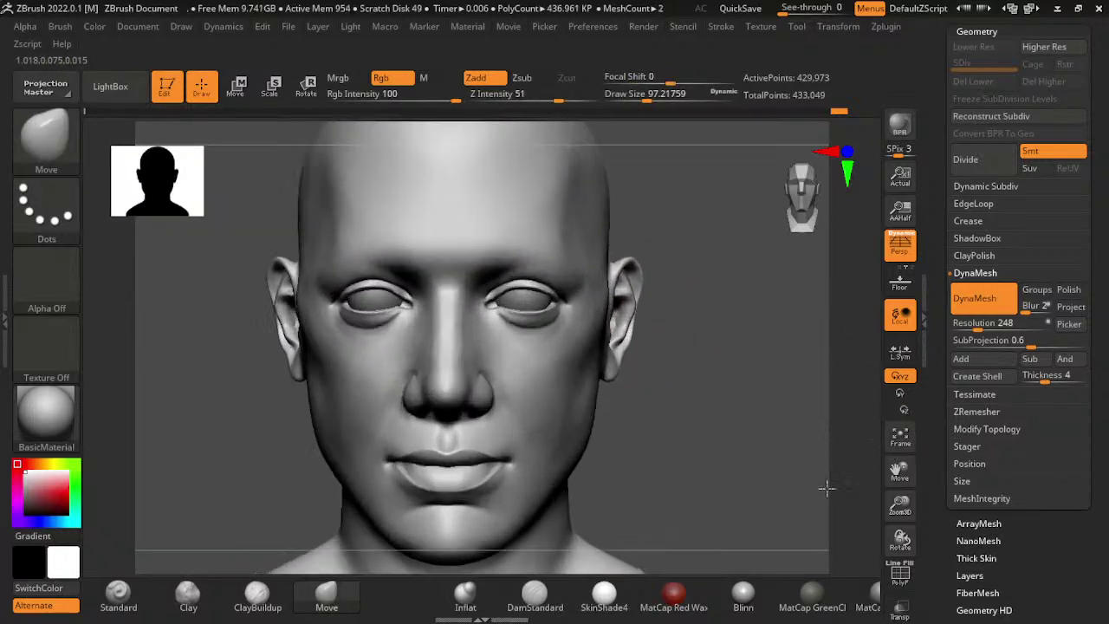
key("s")
right_click_drag(792, 408, 763, 423, "ctrl")
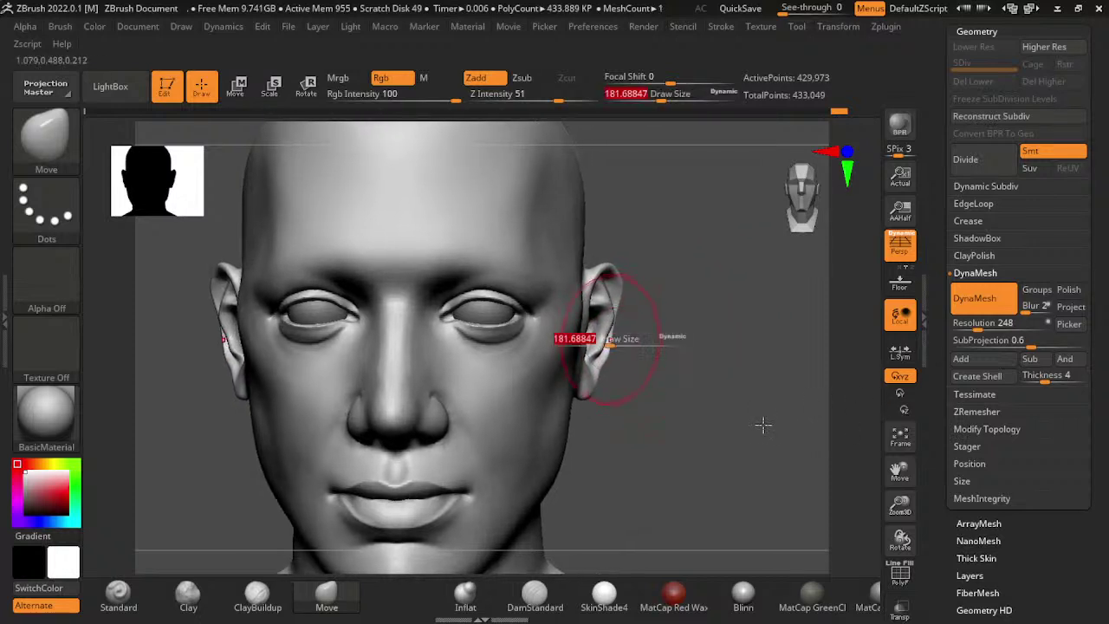
key("bracketright")
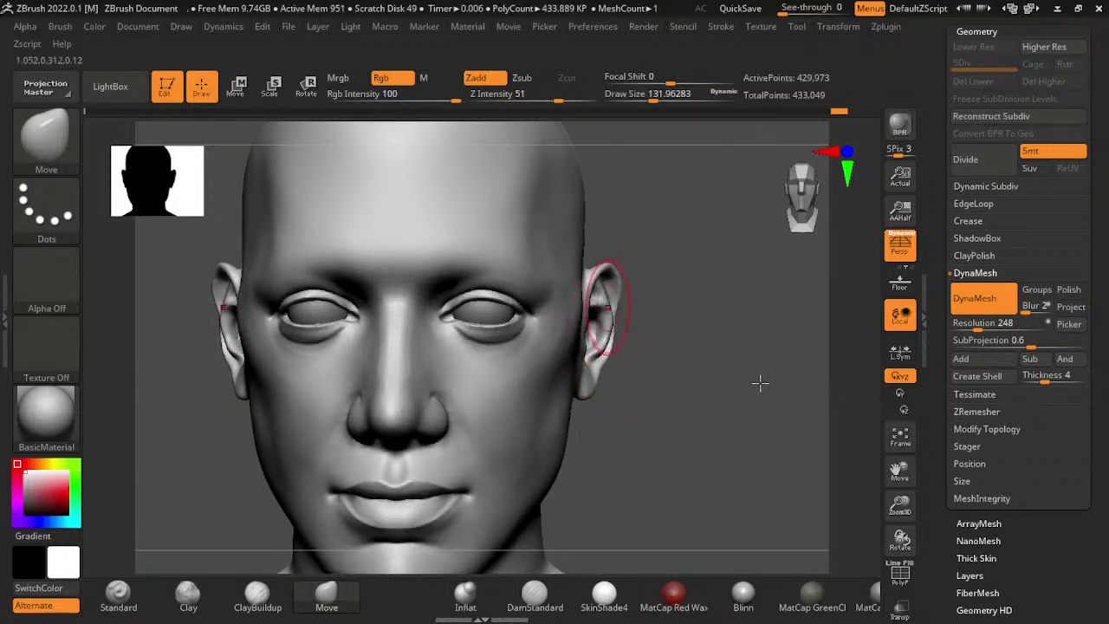
right_click_drag(784, 405, 848, 405, "alt")
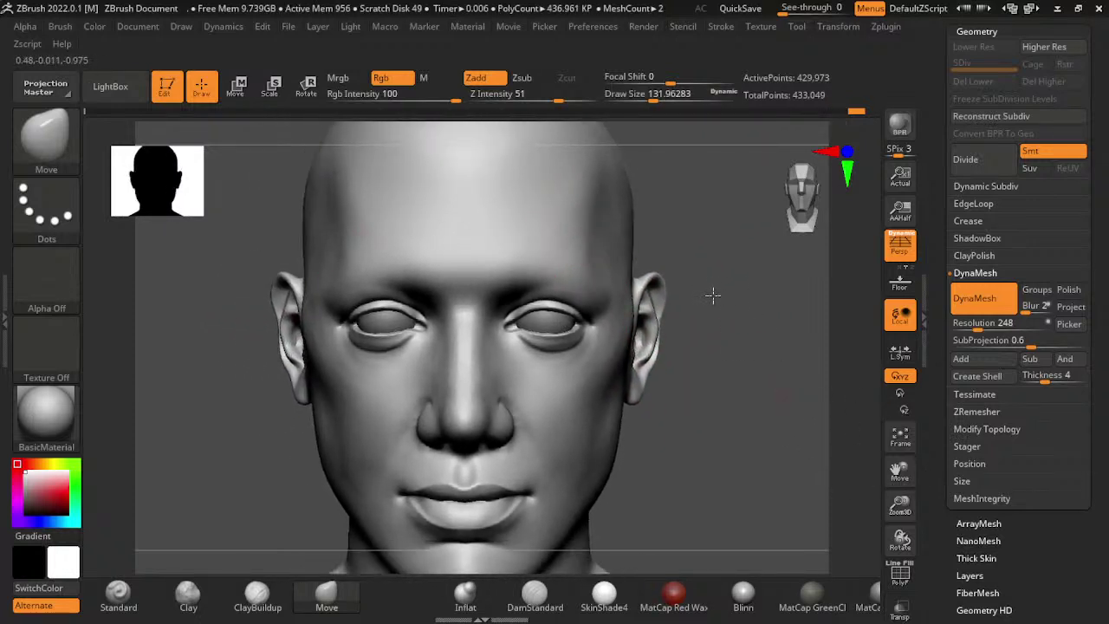
key("s")
left_click_drag(559, 260, 706, 319)
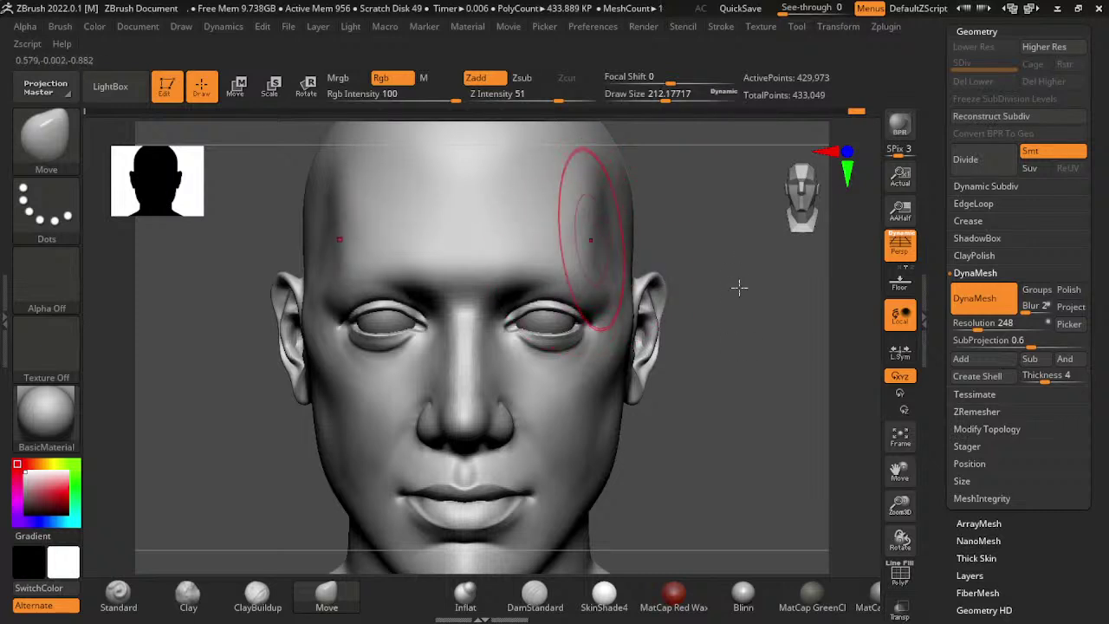
- Enlarge the Move brush to about 508 over the skull, then turn the head back to front view
left_click_drag(810, 270, 685, 324)
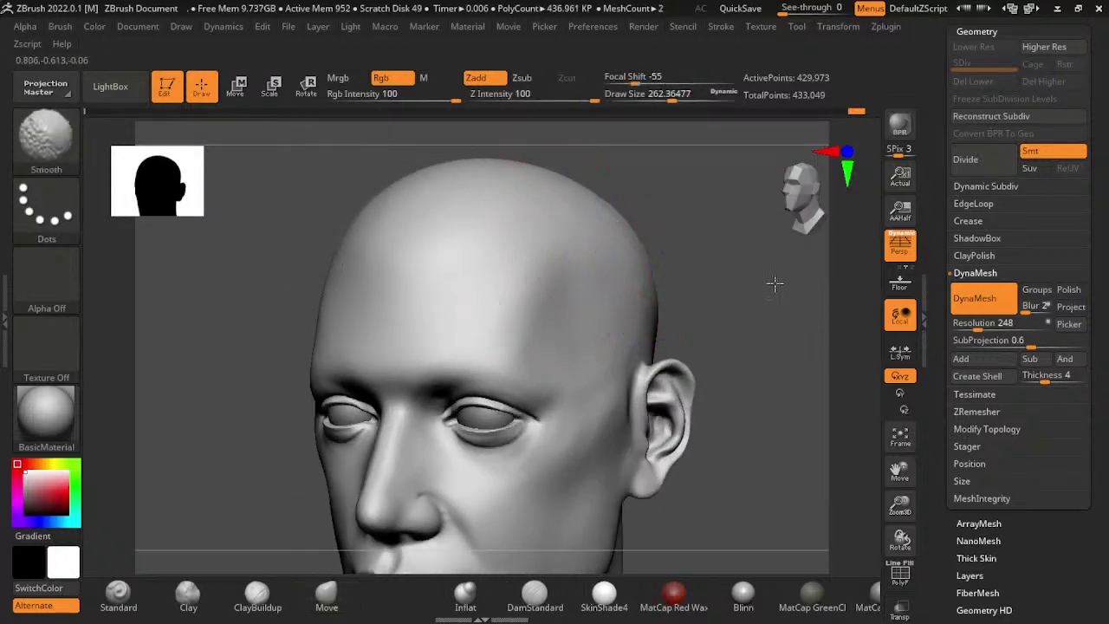
mouse_move(600, 217)
left_mouse_down()
mouse_move(429, 293)
mouse_move(485, 293)
left_mouse_up()
key("s")
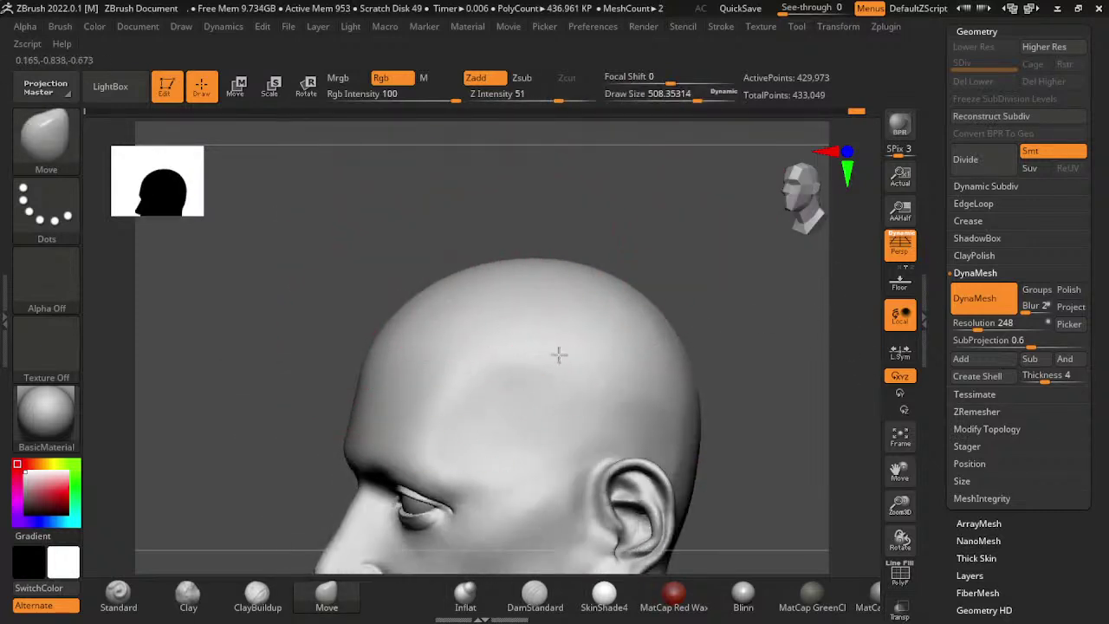
left_click_drag(520, 394, 589, 351, "shift")
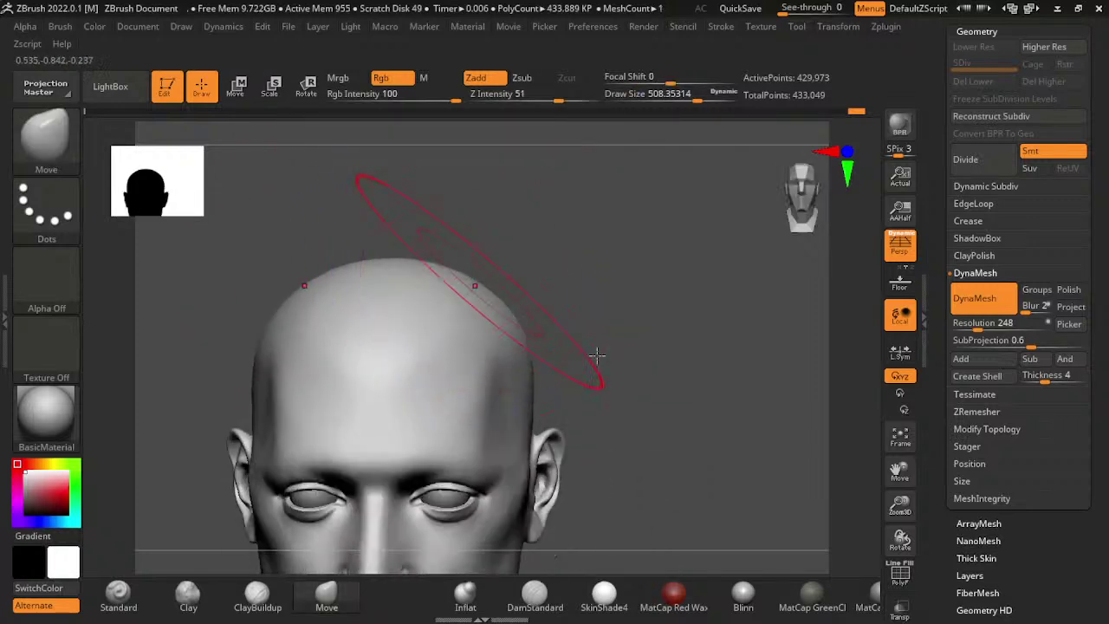
left_click_drag(784, 453, 745, 299)
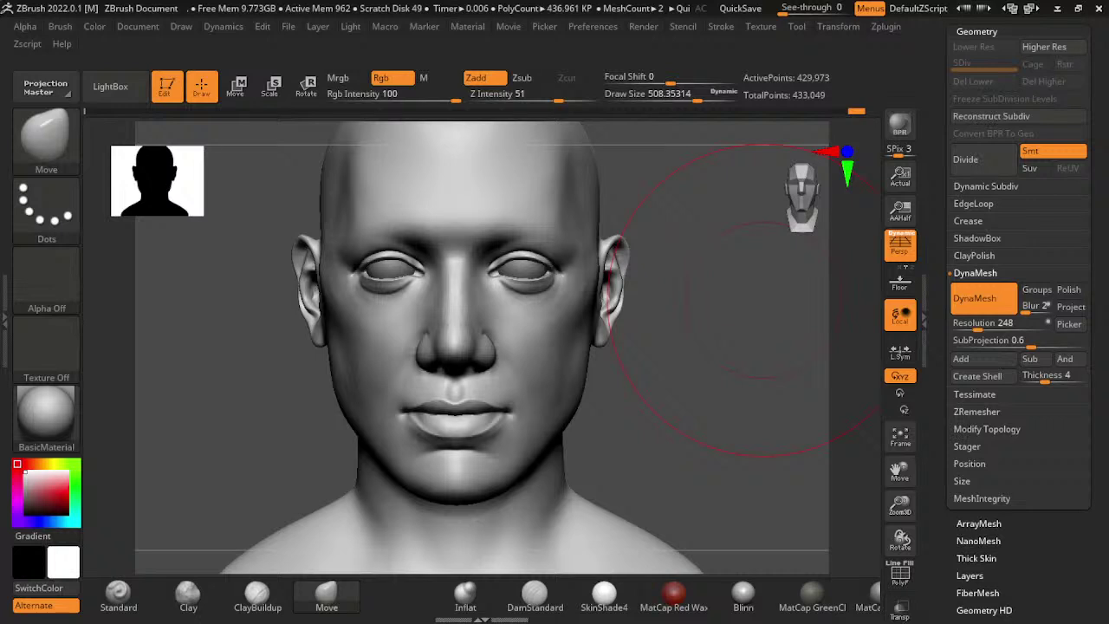
- Shrink the Move brush to about 274 and smooth the face, checking the bust from several angles
mouse_move(937, 519)
left_mouse_down()
mouse_move(861, 466)
mouse_move(872, 513)
mouse_move(851, 525)
mouse_move(832, 502)
mouse_move(635, 423)
left_mouse_up()
key("bracketleft")
key("bracketleft")
key("bracketleft")
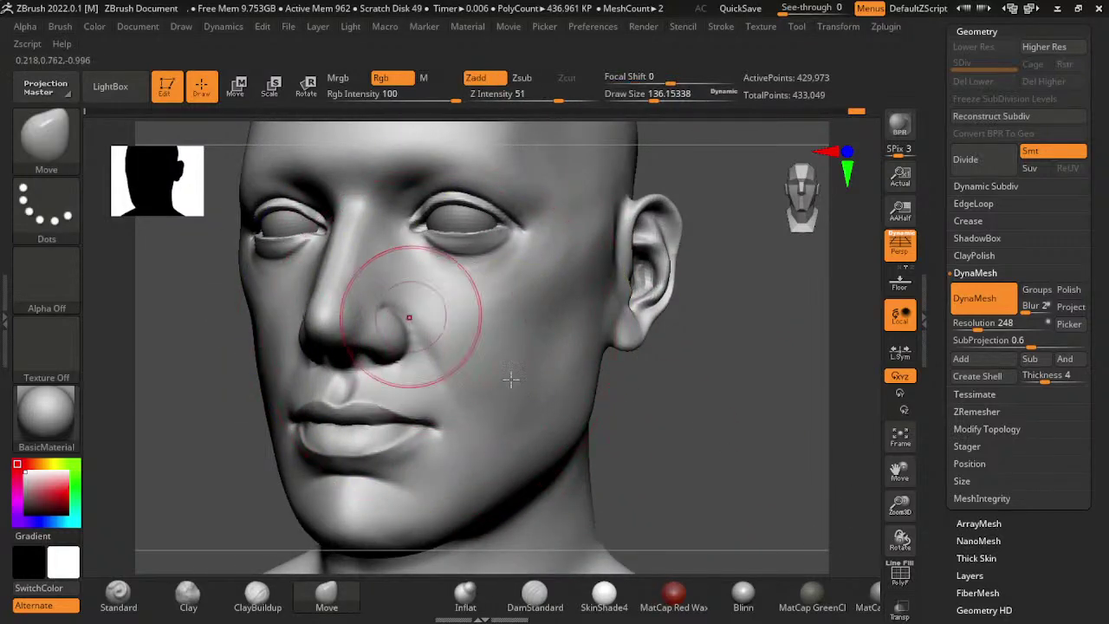
mouse_move(814, 493)
left_mouse_down()
mouse_move(838, 498)
mouse_move(664, 262)
left_mouse_up()
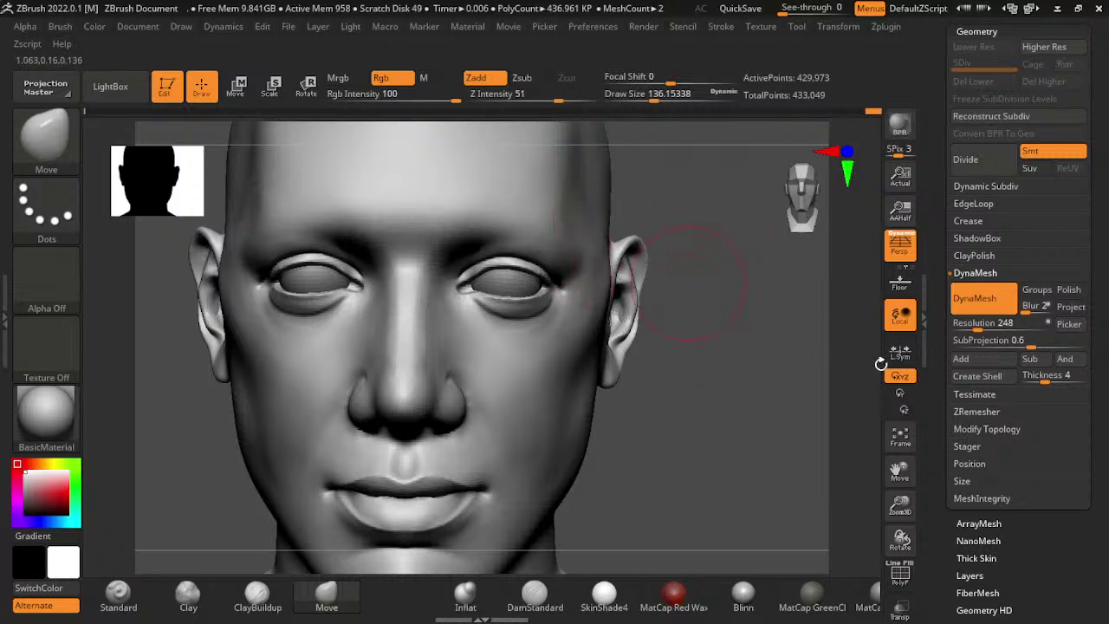
left_click_drag(876, 366, 759, 383)
left_click_drag(743, 307, 919, 491, "shift")
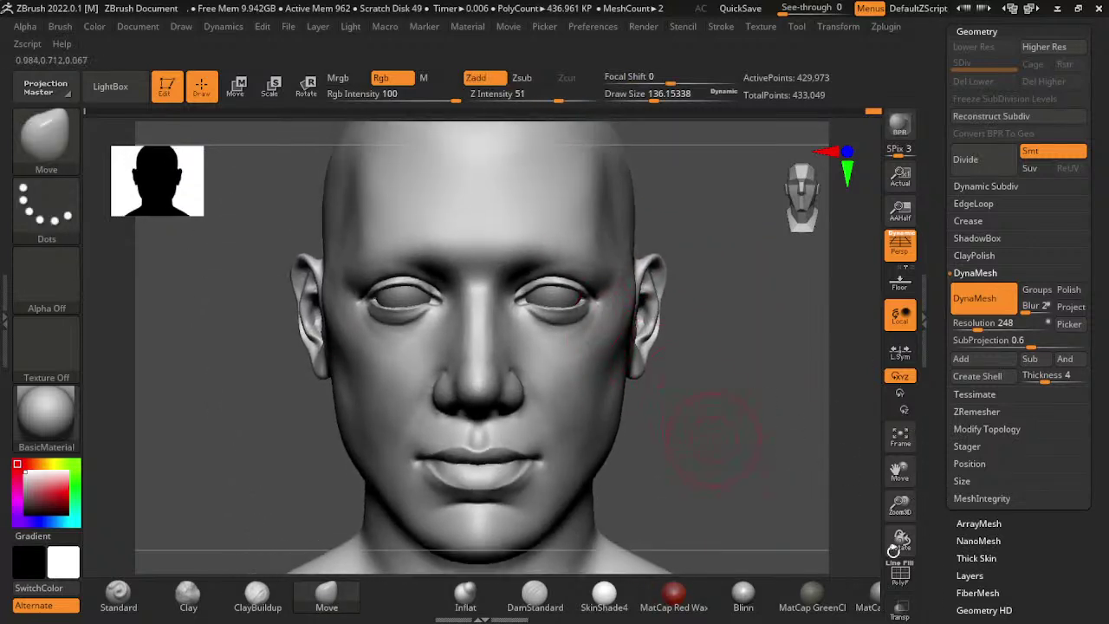
left_click_drag(900, 542, 858, 520)
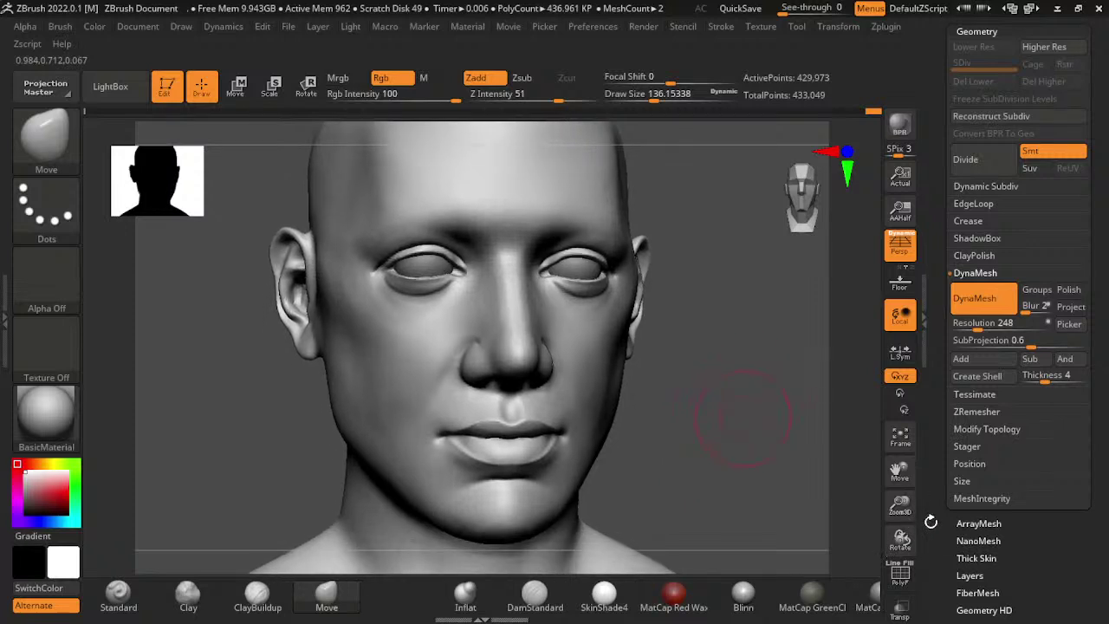
left_click_drag(743, 416, 745, 433, "shift")
key("f")
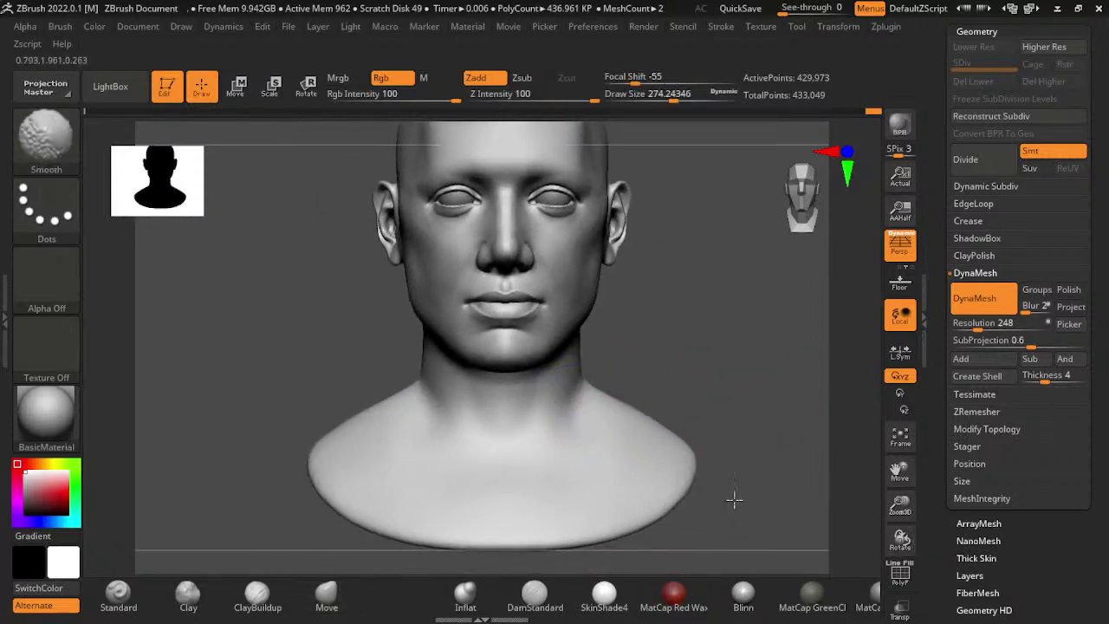
left_click_drag(725, 559, 719, 329, "alt")
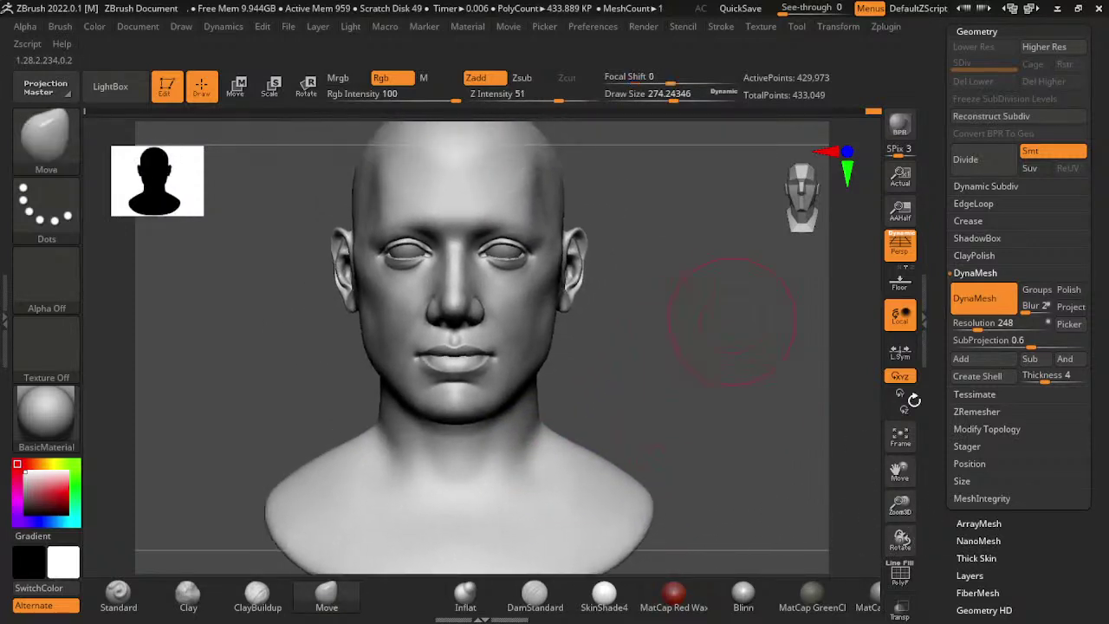
left_click_drag(936, 376, 950, 541, "alt")
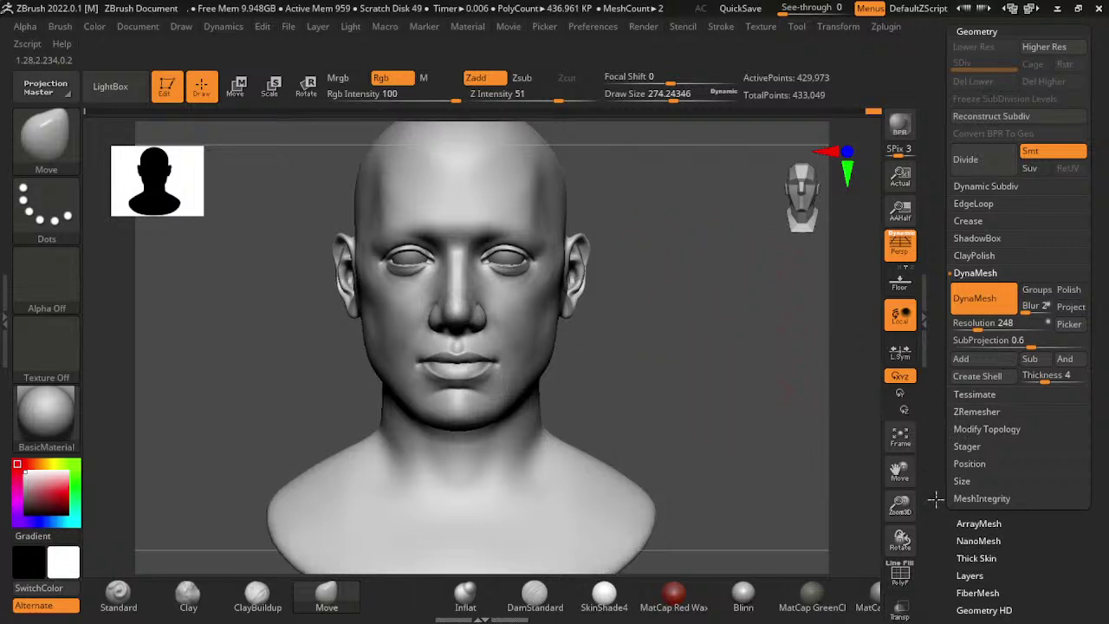
left_click_drag(718, 396, 864, 487, "alt")
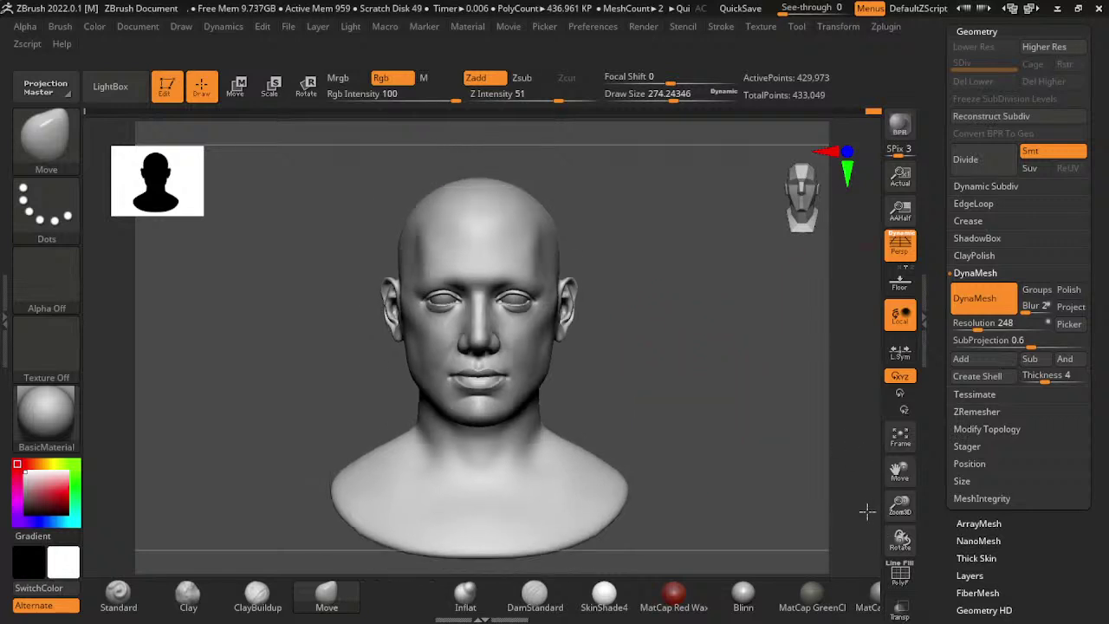
- Zoom in on the ear in profile and nudge its shape with a smaller Move brush (about 217)
left_click_drag(854, 444, 852, 436)
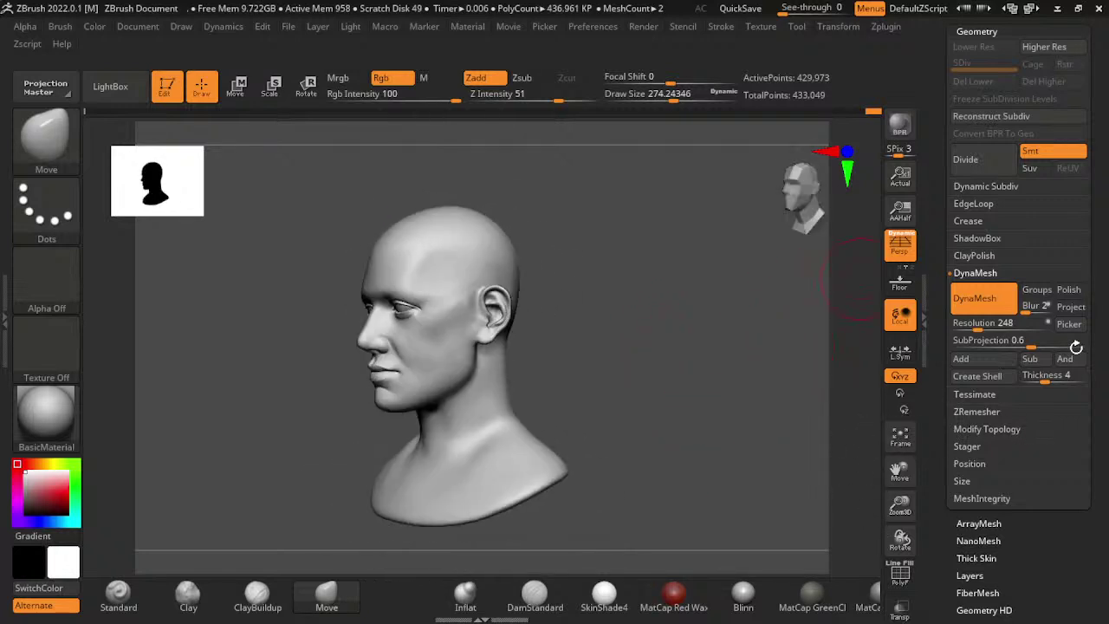
left_click_drag(817, 478, 832, 522, "alt")
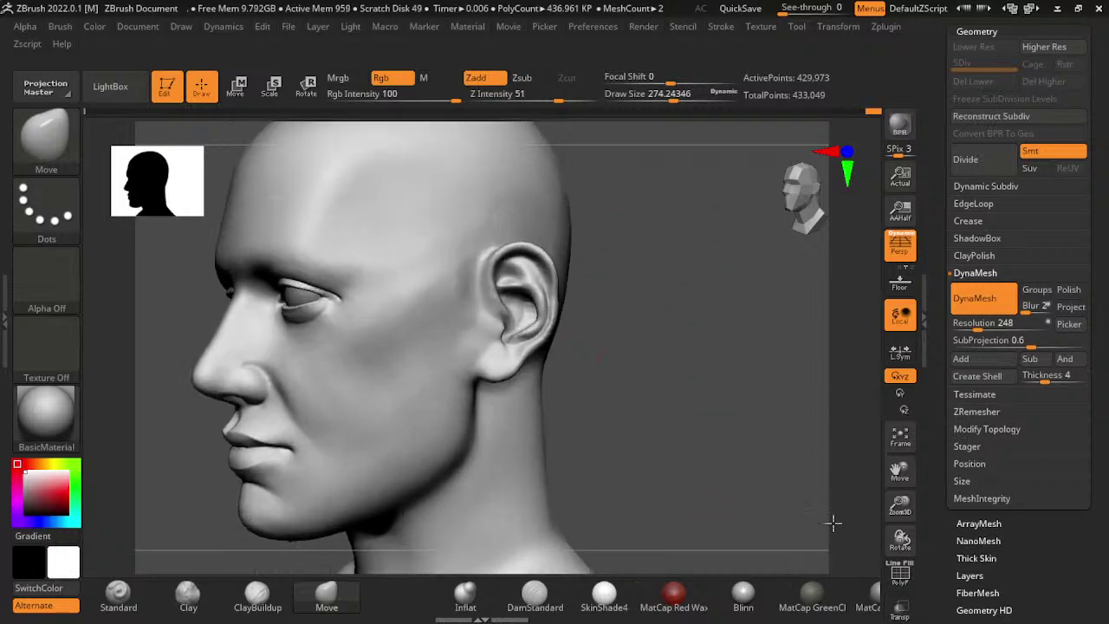
left_click_drag(840, 501, 849, 537, "alt")
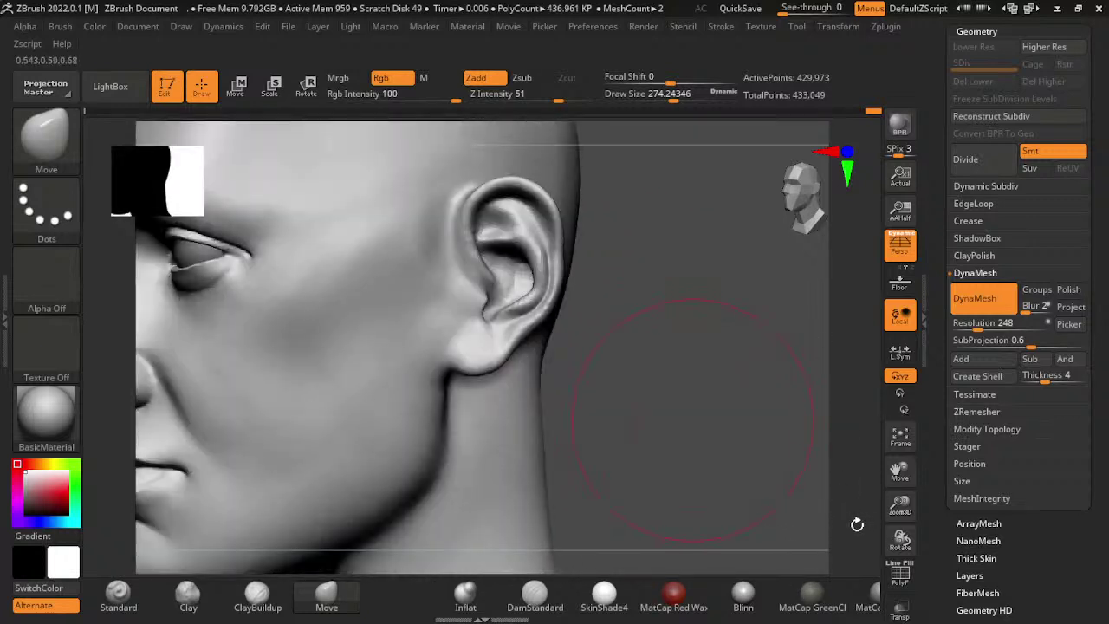
key("ctrl+z")
key("ctrl+shift+z")
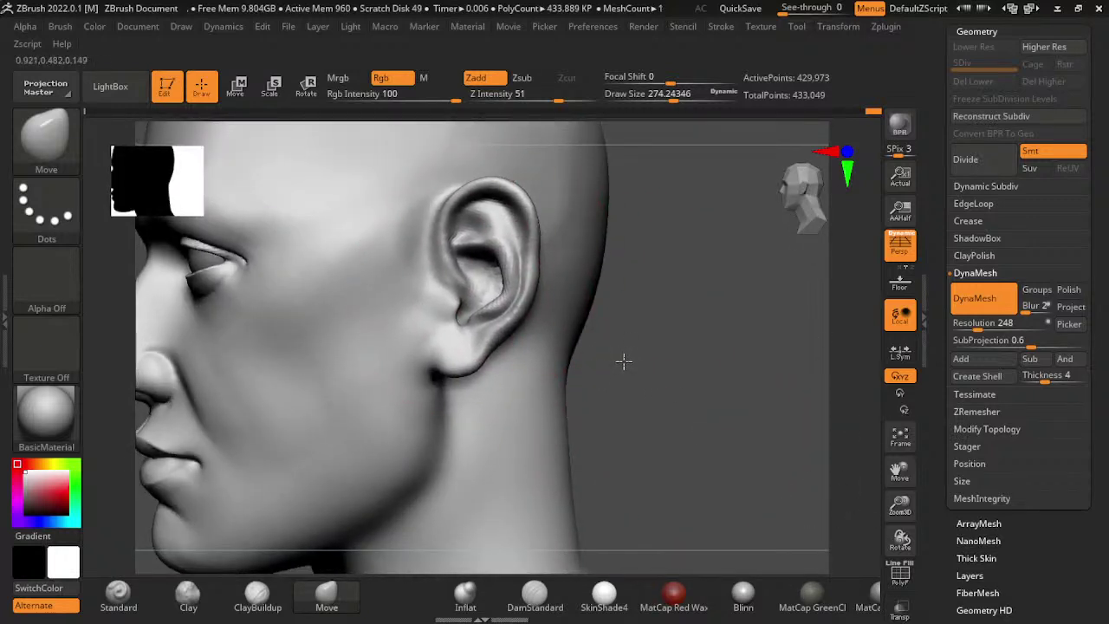
key("ctrl+z")
key("bracketleft")
- Frame the whole head and tilt it to show more of the forehead
mouse_move(814, 460)
left_mouse_down()
mouse_move(789, 260)
mouse_move(854, 367)
mouse_move(837, 399)
left_mouse_up()
key("f")
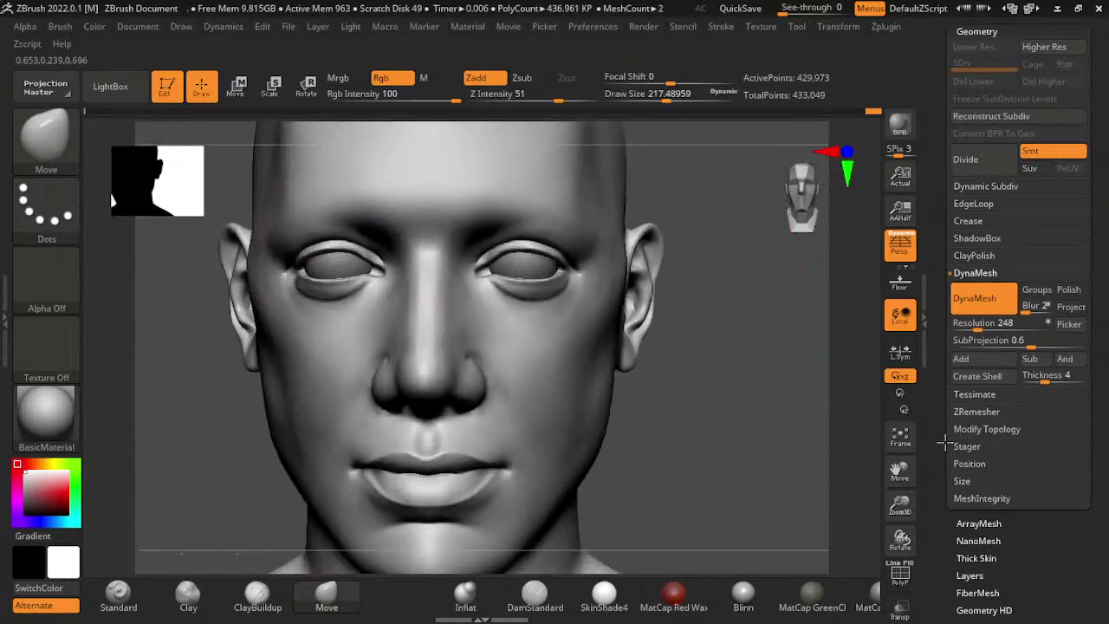
left_click_drag(706, 386, 881, 467)
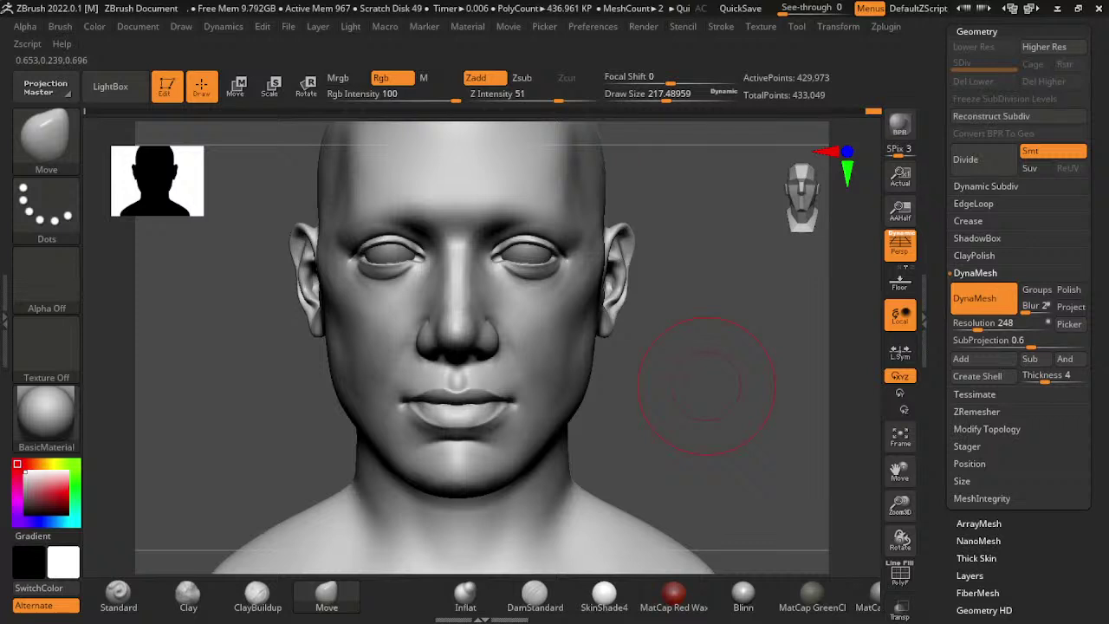
mouse_move(879, 426)
left_mouse_down()
mouse_move(866, 453)
mouse_move(875, 247)
left_mouse_up()
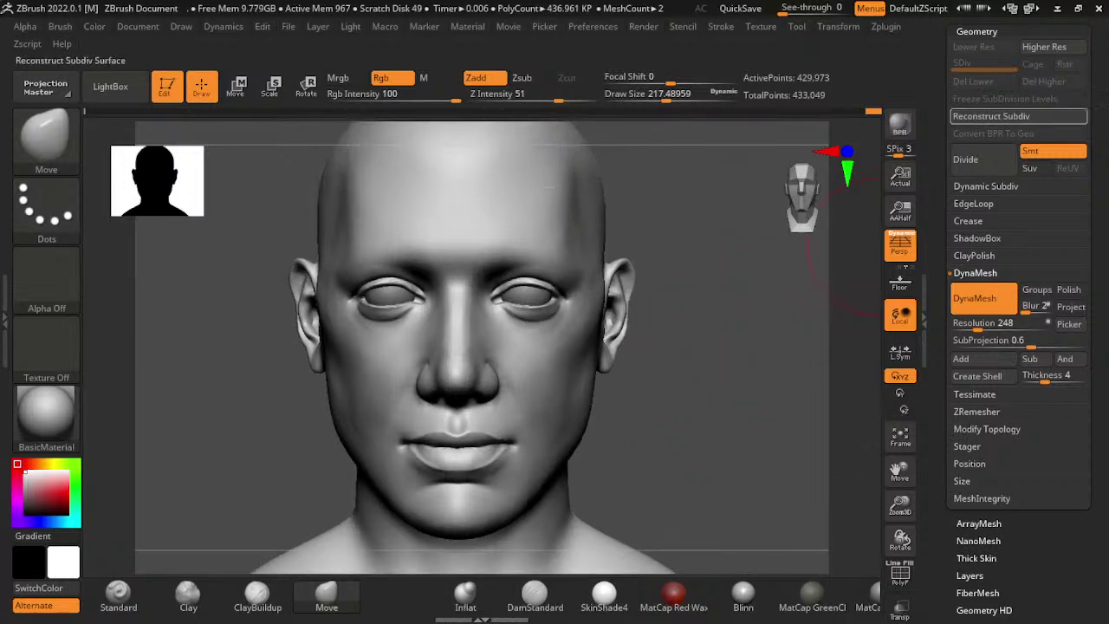
- Duplicate the head bust in the Subtool palette, creating the third subtool PM3D_Sphere3D_3
scroll(1018, 320, "up", 5)
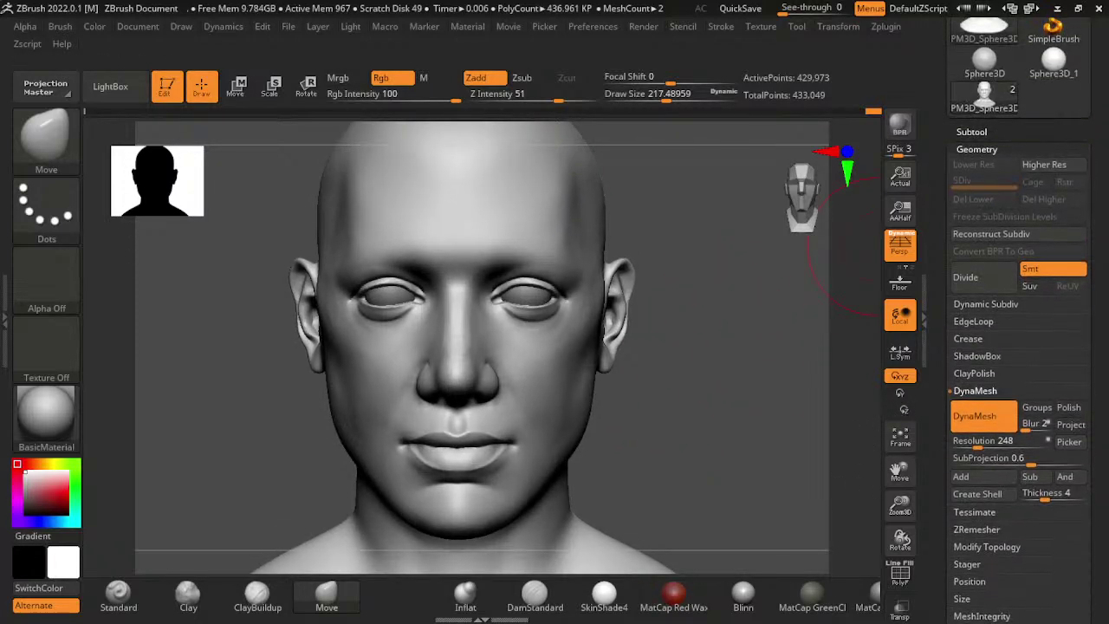
left_click(971, 104)
scroll(1039, 520, "down", 3)
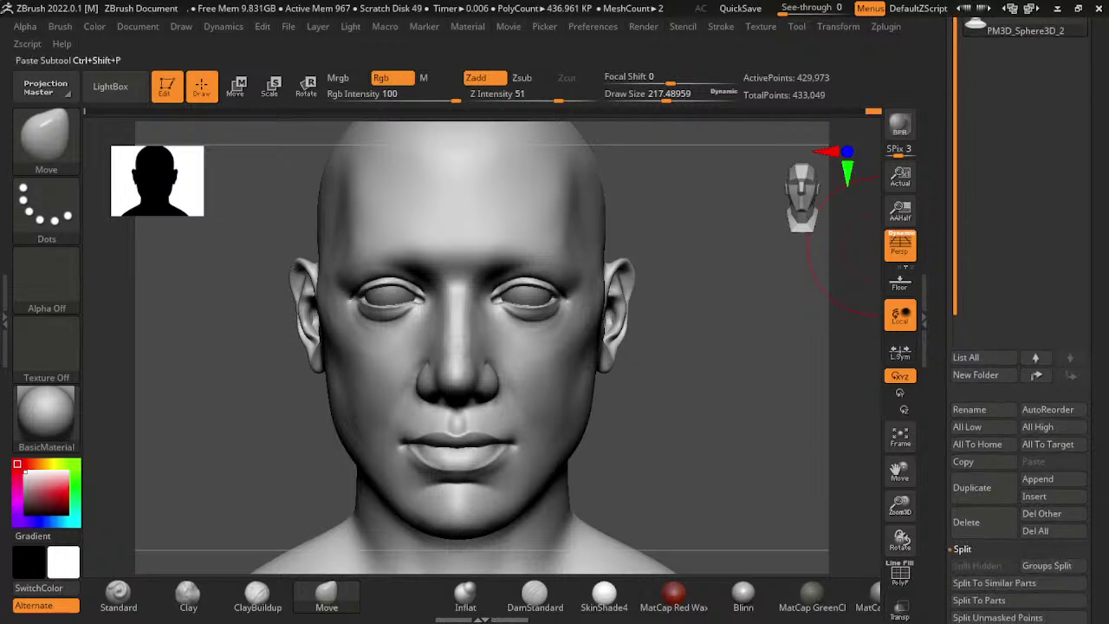
left_click(1037, 478)
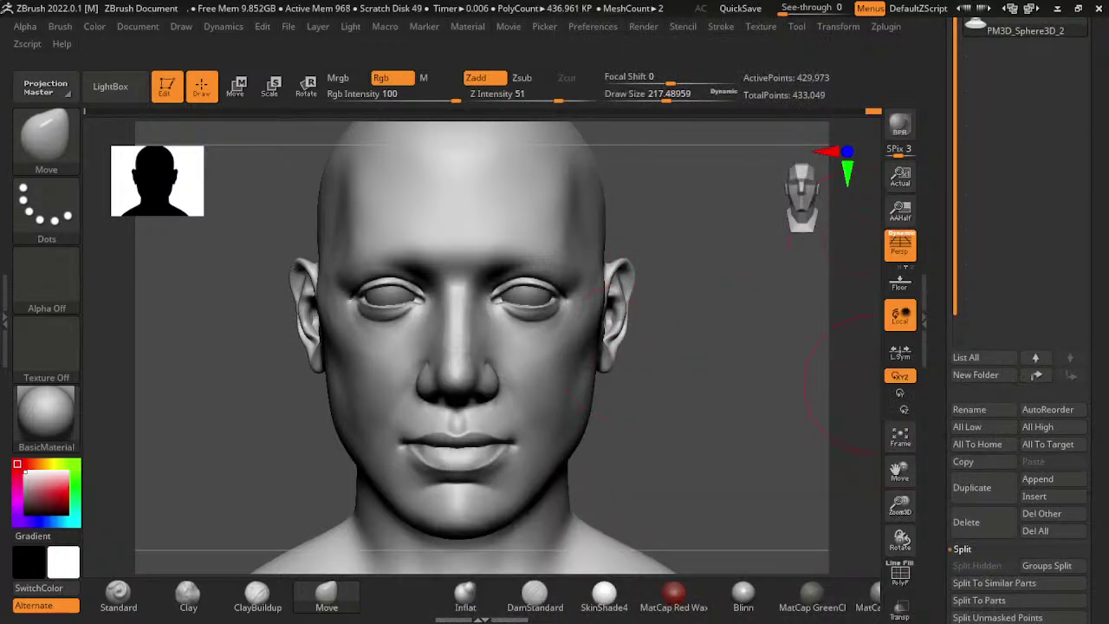
scroll(979, 373, "up", 2)
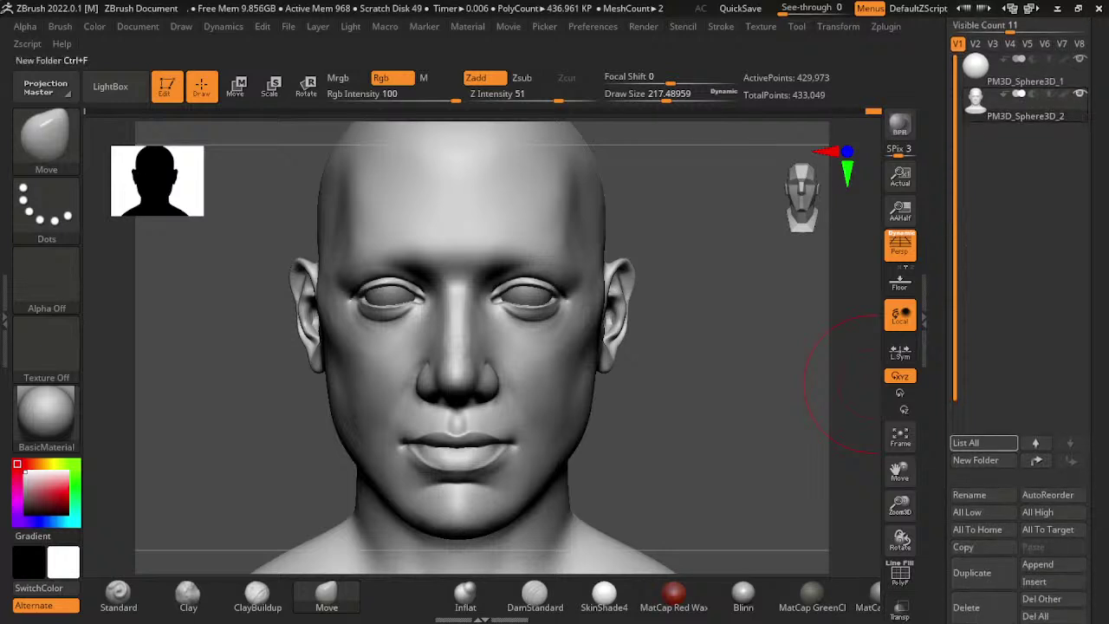
left_click(972, 573)
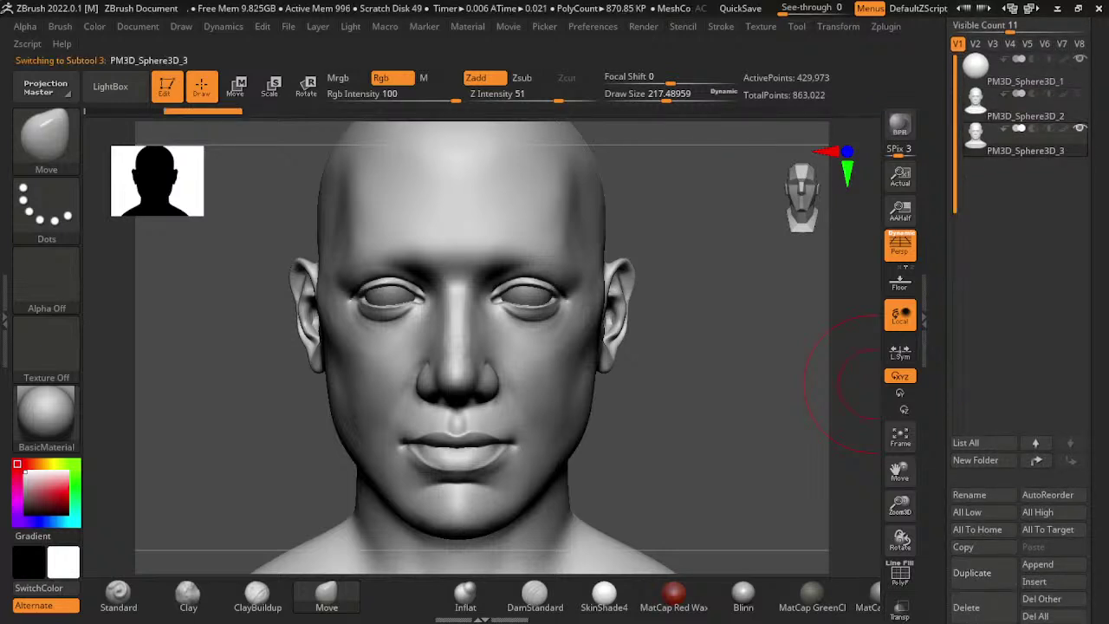
- Trim the duplicate across the neck with TrimCurve, leaving only the shoulder base and eyeballs
left_click_drag(867, 438, 578, 407)
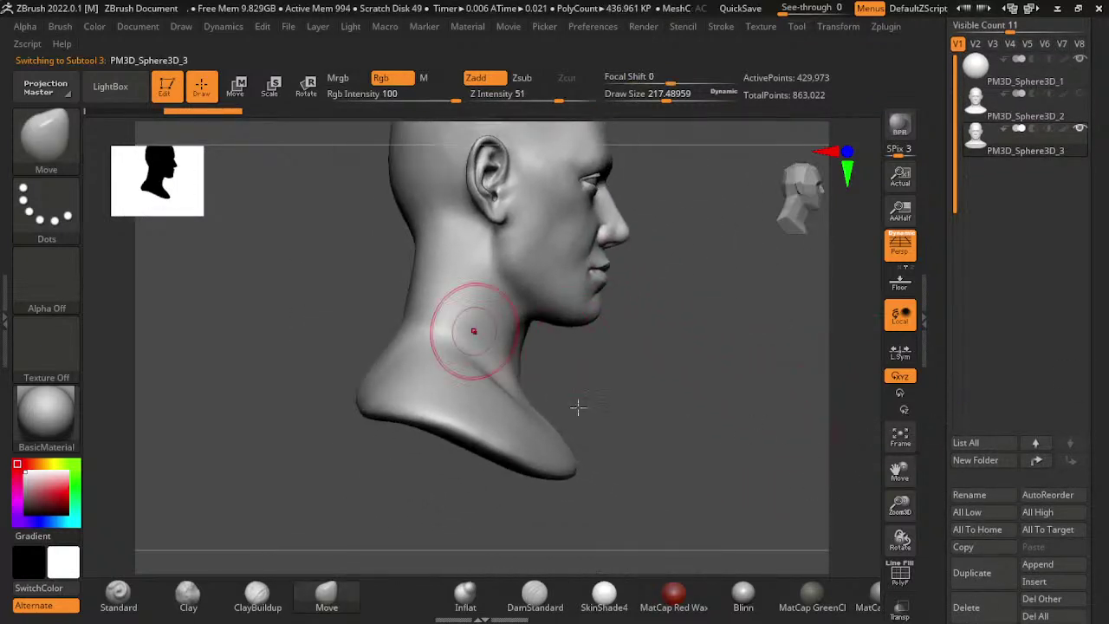
key("ctrl+shift+b")
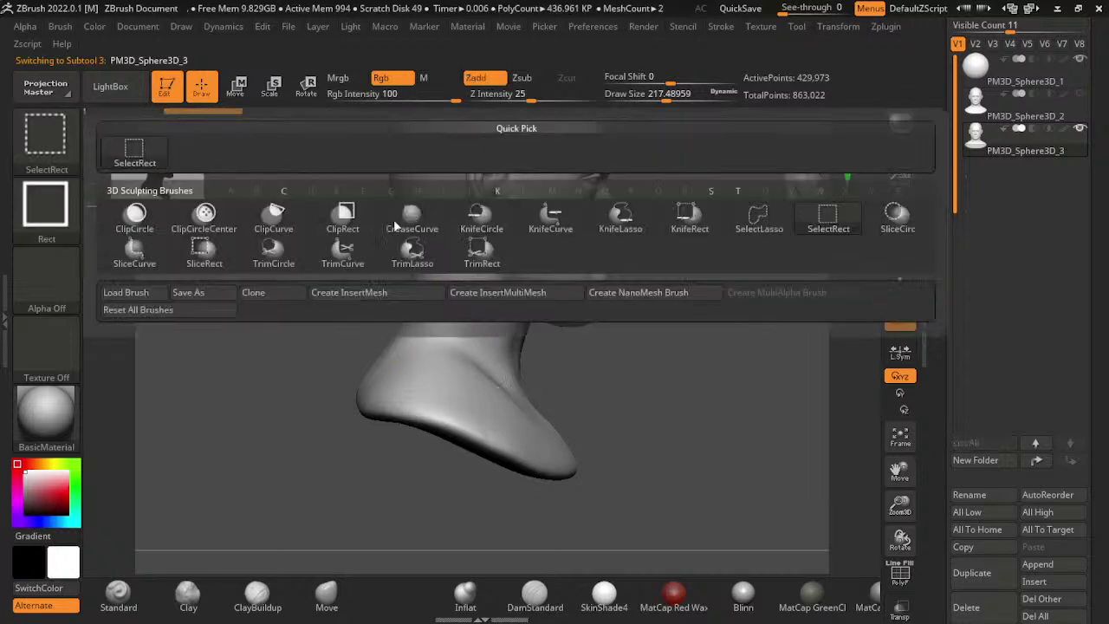
left_click(342, 252)
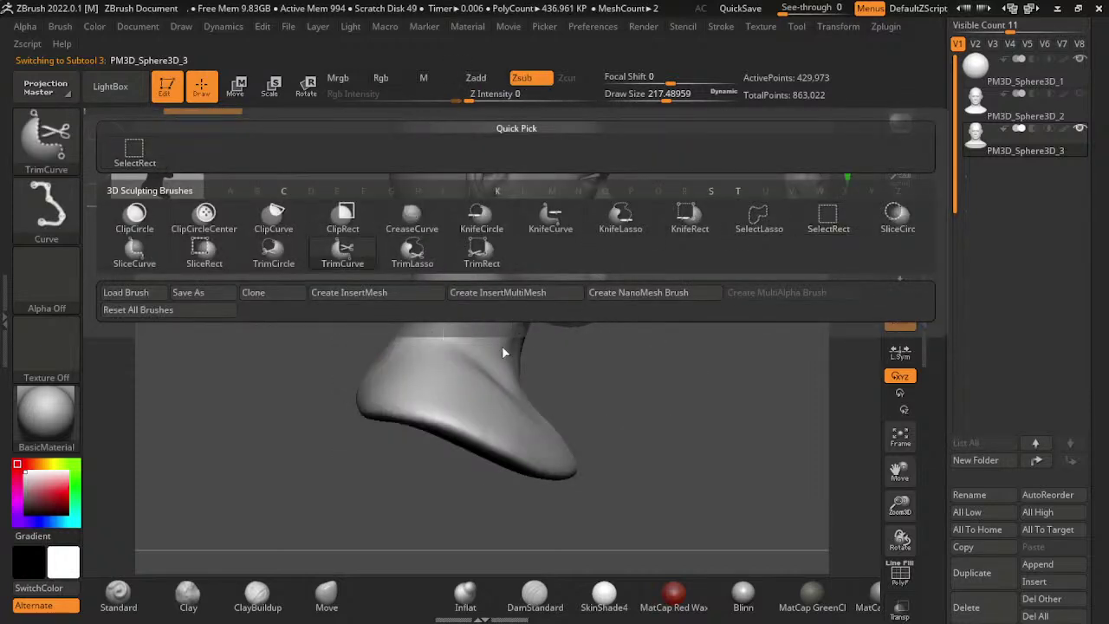
mouse_move(585, 390)
left_mouse_down("ctrl+shift")
mouse_move(351, 276)
mouse_move(744, 486)
left_mouse_up("ctrl+shift")
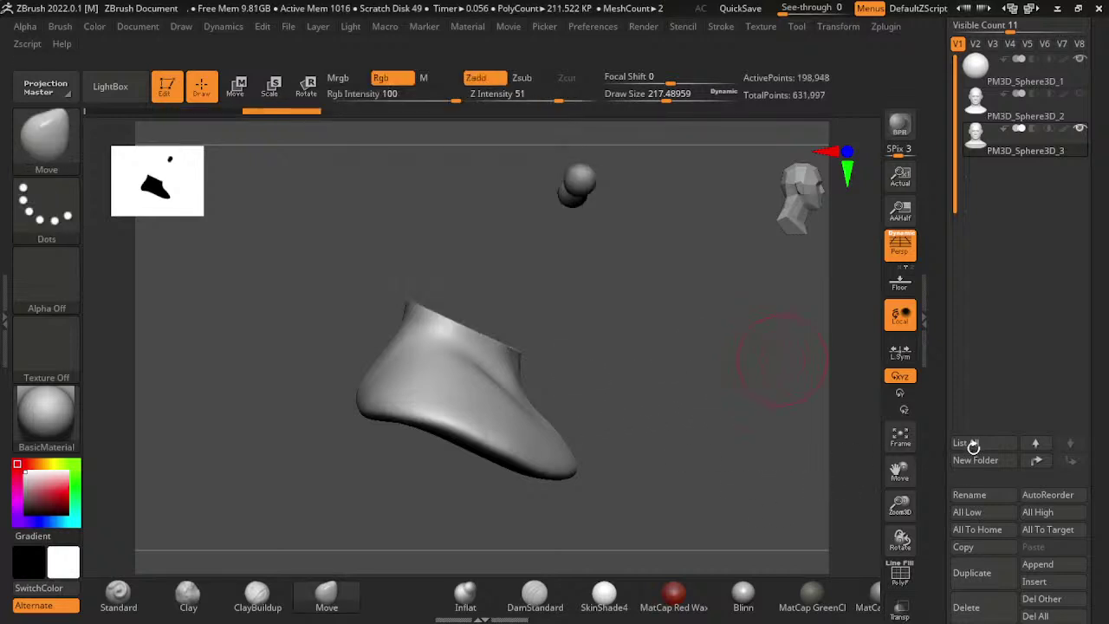
left_click_drag(866, 453, 853, 299, "shift")
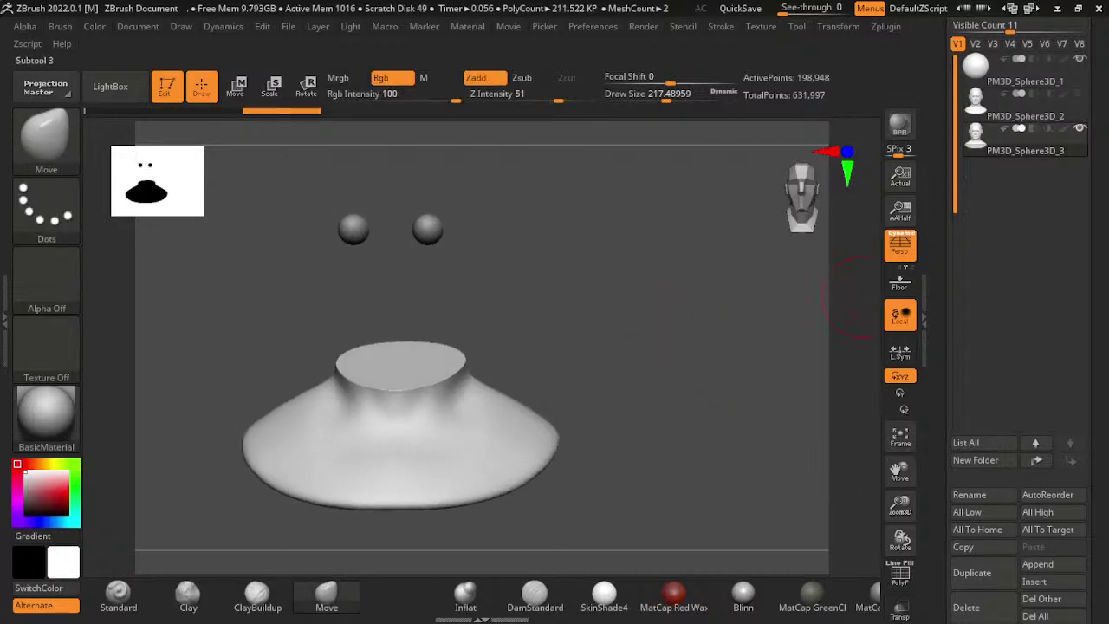
left_click_drag(876, 494, 862, 477)
- Scale the trimmed shoulder piece up slightly over the bust's shoulders, then view it from the side
key("w")
mouse_move(813, 523)
left_mouse_down()
mouse_move(855, 477)
mouse_move(783, 474)
left_mouse_up()
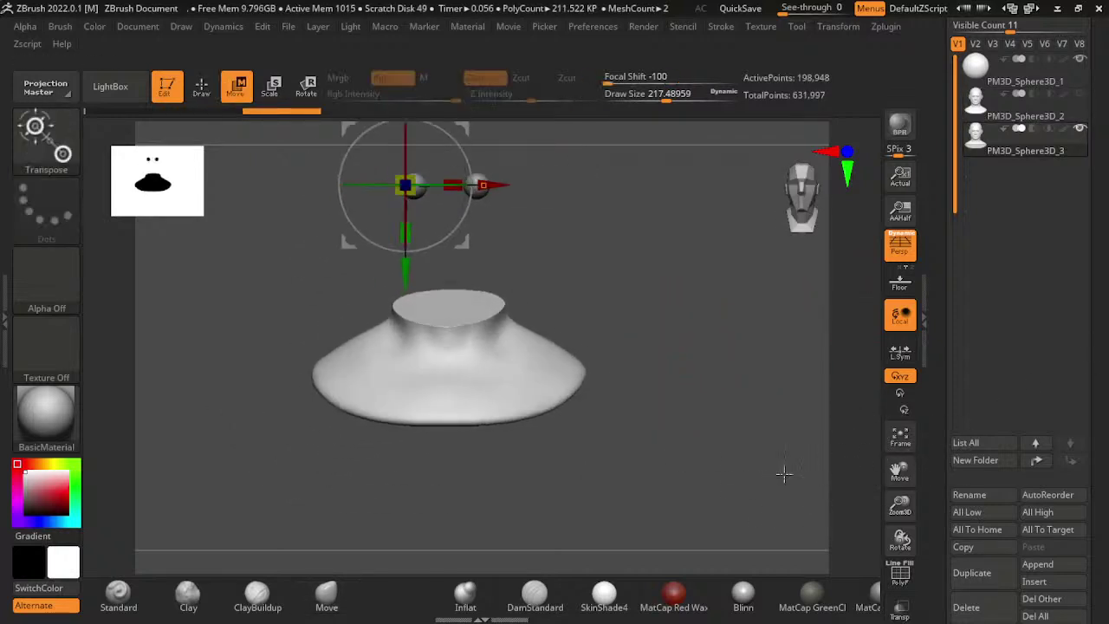
left_click(559, 407, "alt")
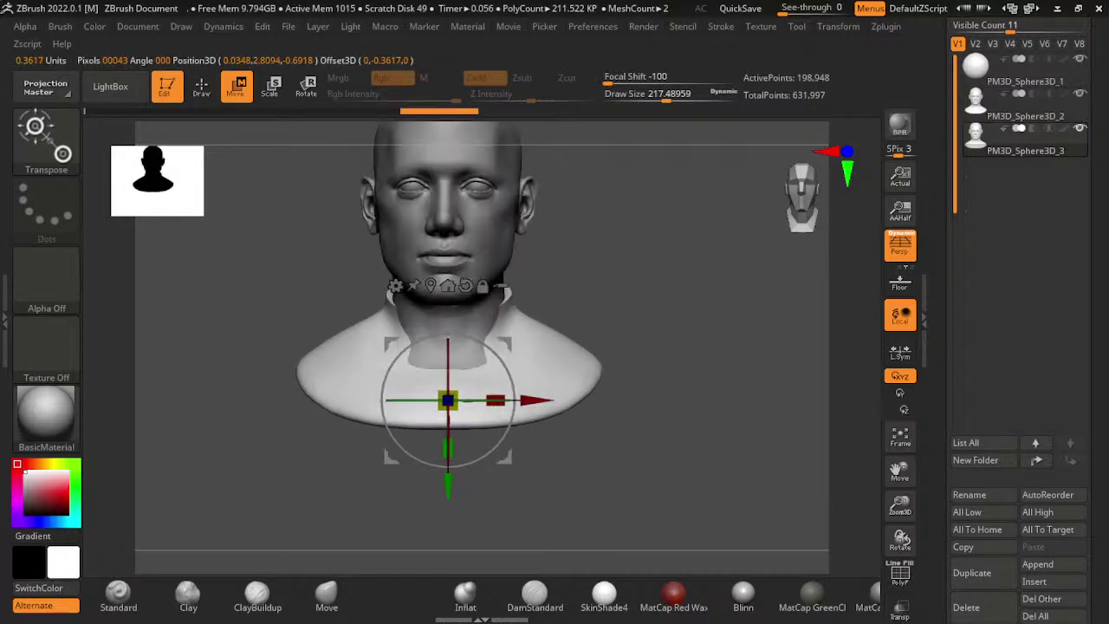
key("q")
left_click_drag(872, 441, 814, 442, "shift")
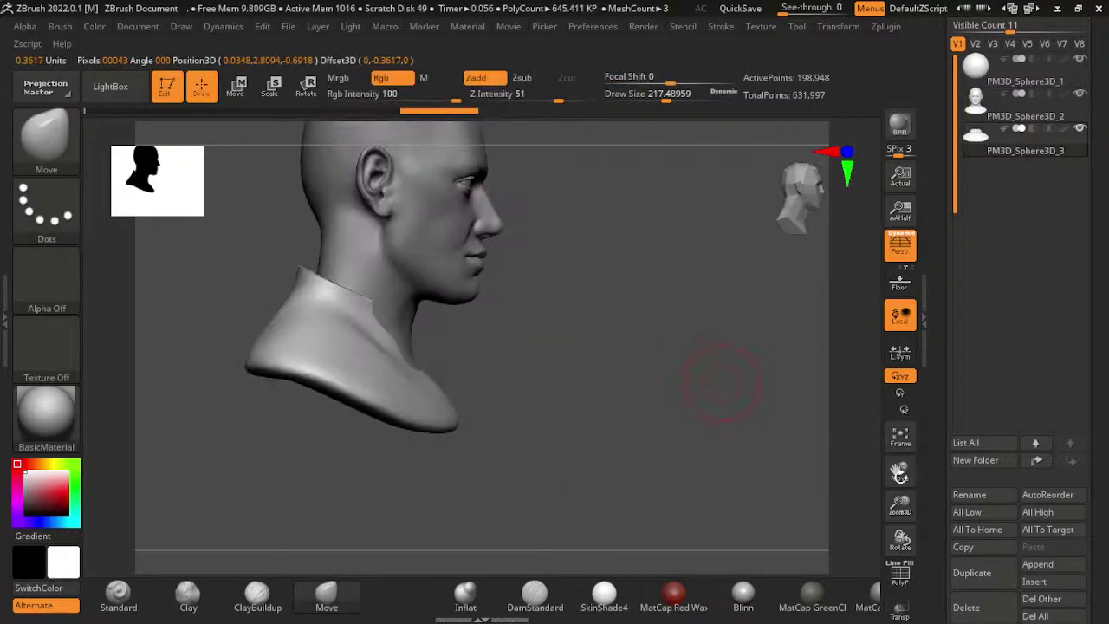
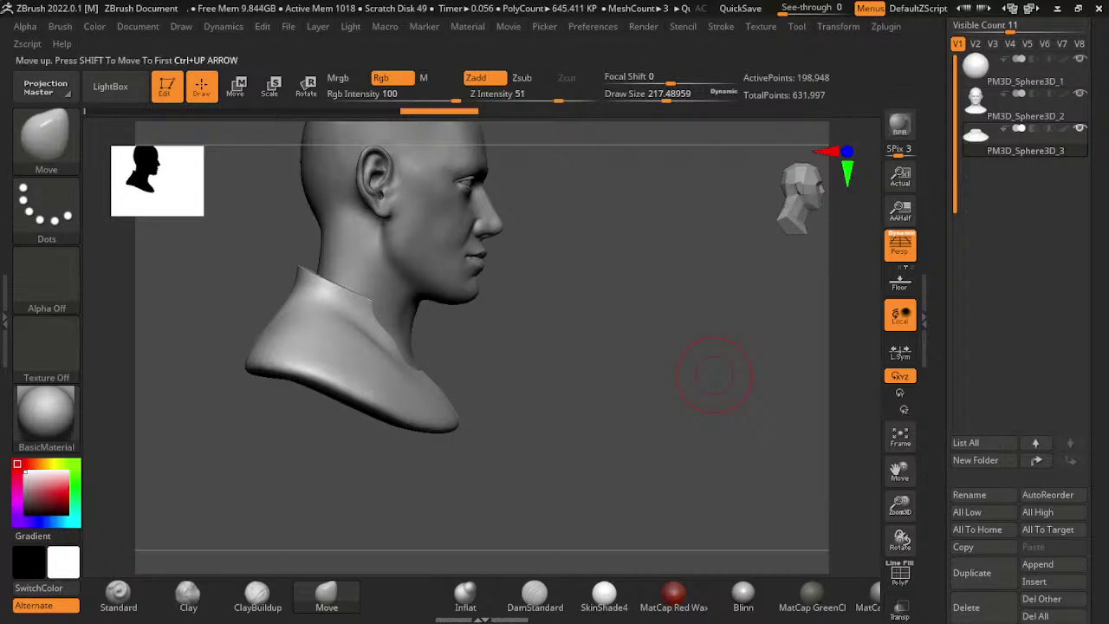
- From a side view, nudge the shoulder-base piece slightly forward with Transpose Move so it closes under the head
mouse_move(874, 427)
left_mouse_down()
mouse_move(804, 471)
mouse_move(881, 332)
mouse_move(931, 509)
left_mouse_up()
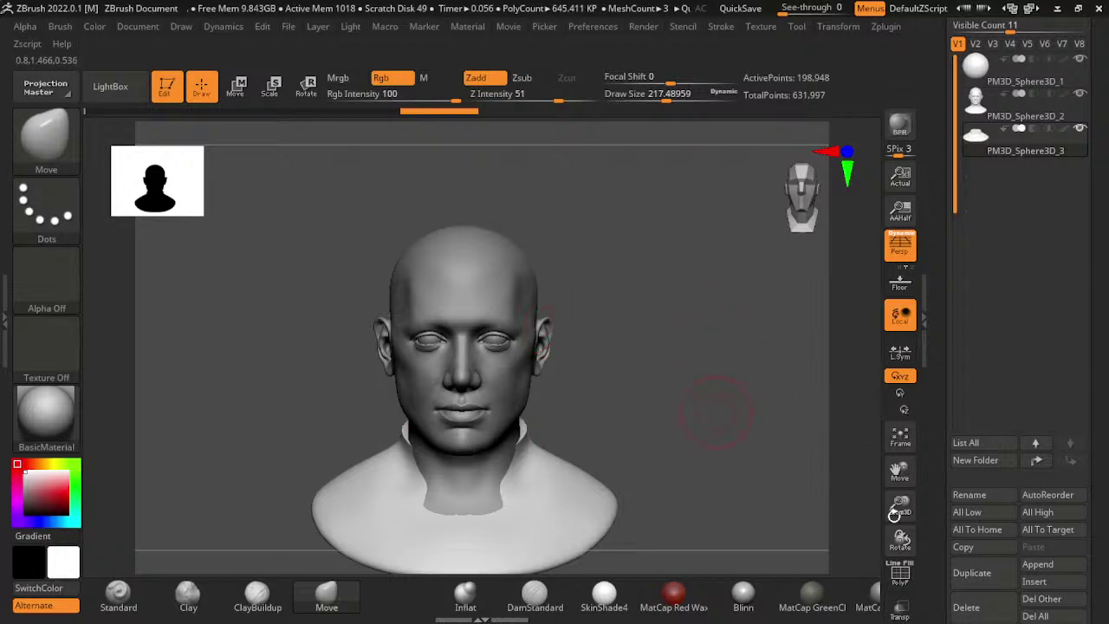
left_click_drag(900, 511, 912, 615)
left_click_drag(906, 444, 918, 469)
left_click(815, 195)
key("w")
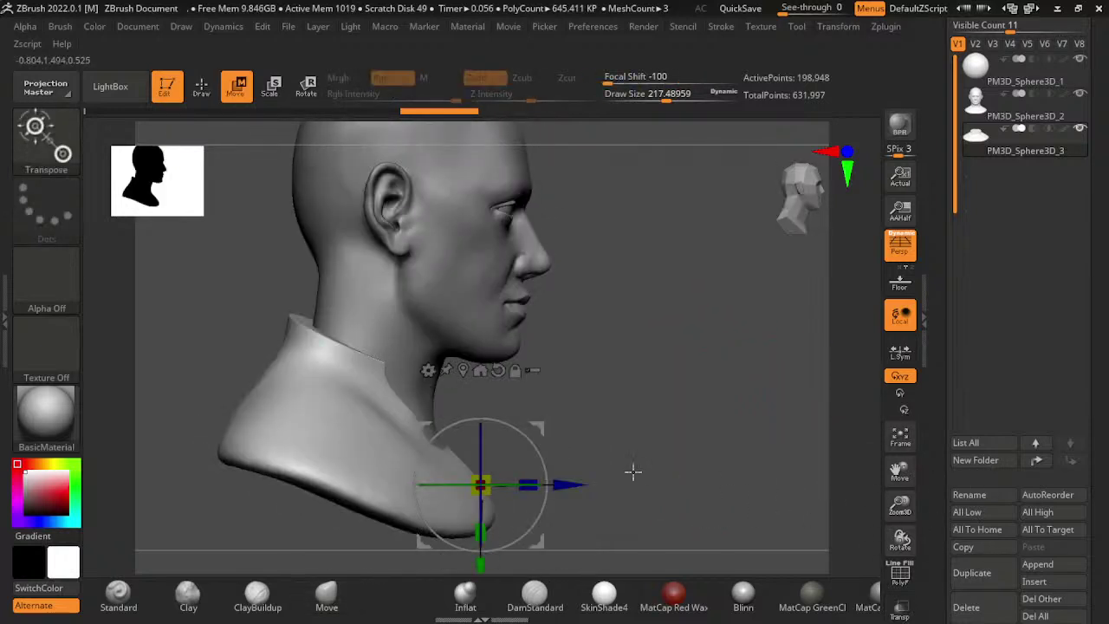
left_click_drag(483, 483, 492, 483)
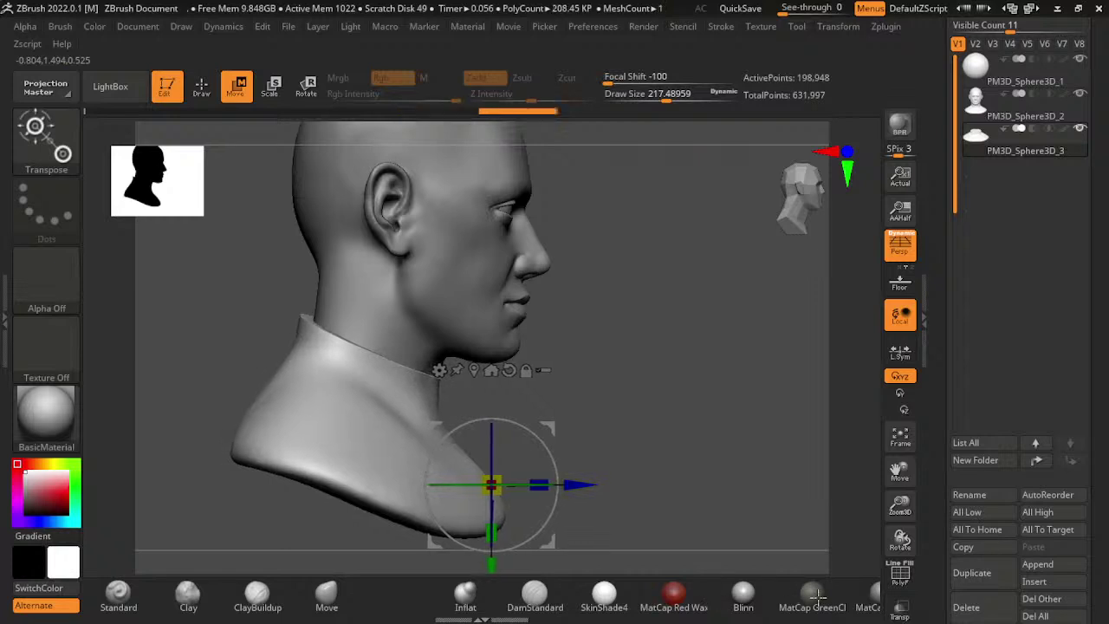
left_click(801, 190)
key("q")
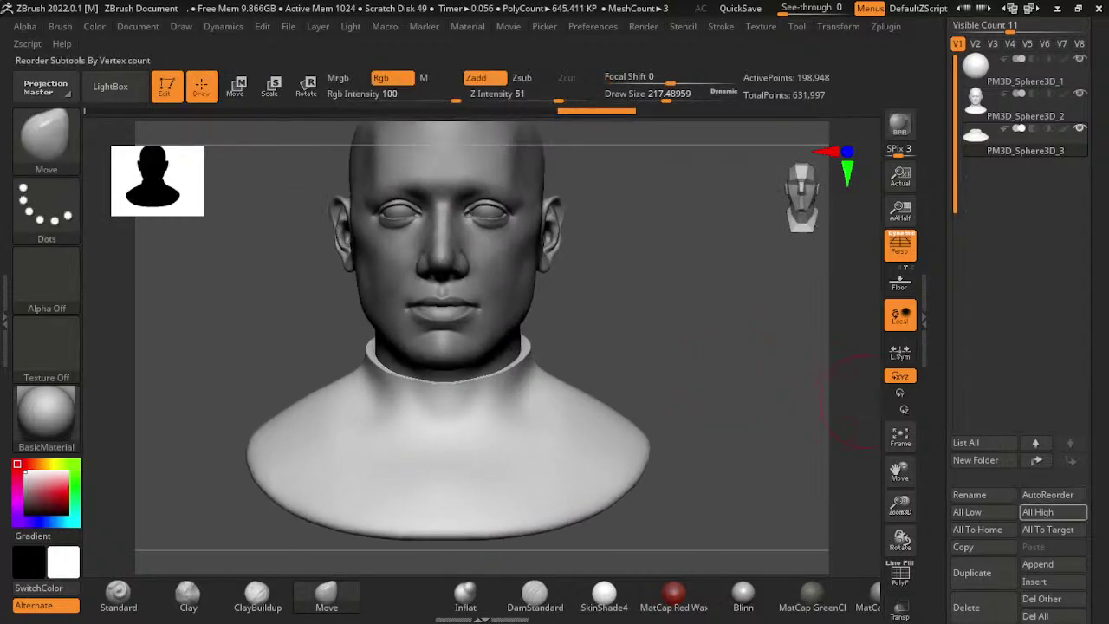
- DynaMesh the bust piece at resolution 64 (about 17,890 points), then lasso-mask it from the side
scroll(1014, 485, "down", 5)
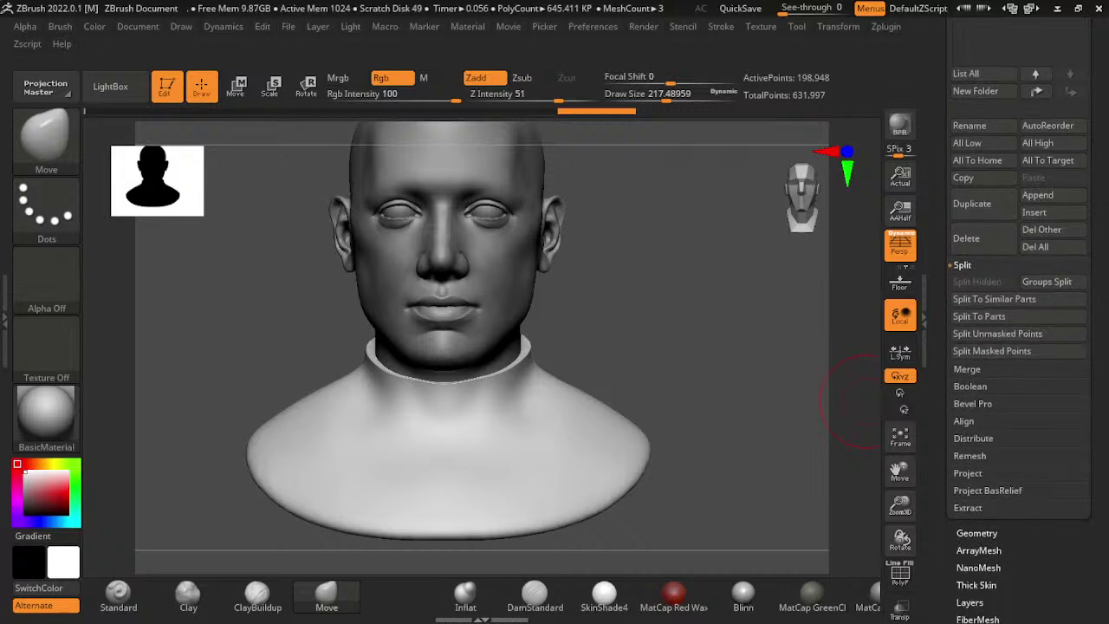
left_click(976, 533)
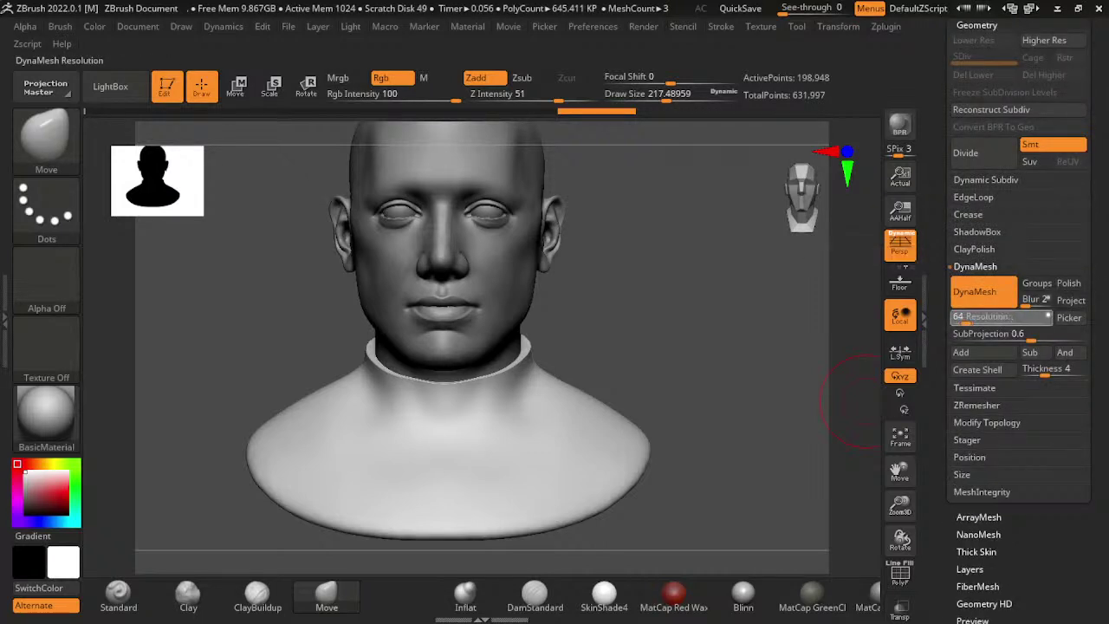
left_click_drag(688, 324, 750, 387, "ctrl")
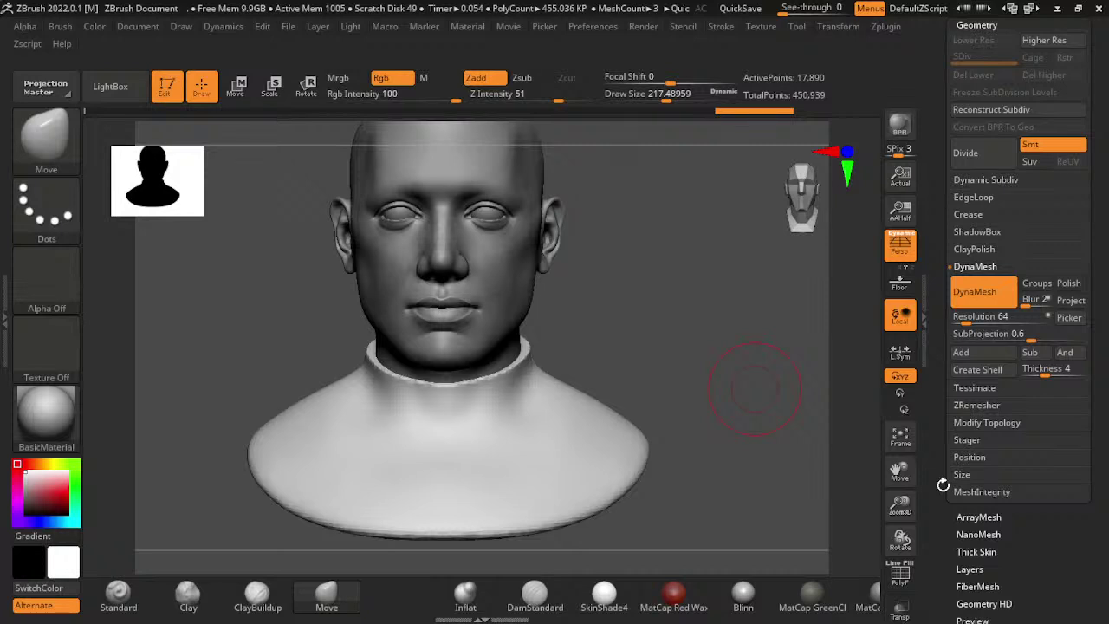
mouse_move(893, 530)
left_mouse_down()
mouse_move(882, 515)
mouse_move(813, 524)
left_mouse_up()
mouse_move(364, 304)
left_mouse_down("ctrl")
mouse_move(419, 416)
mouse_move(637, 517)
left_mouse_up("ctrl")
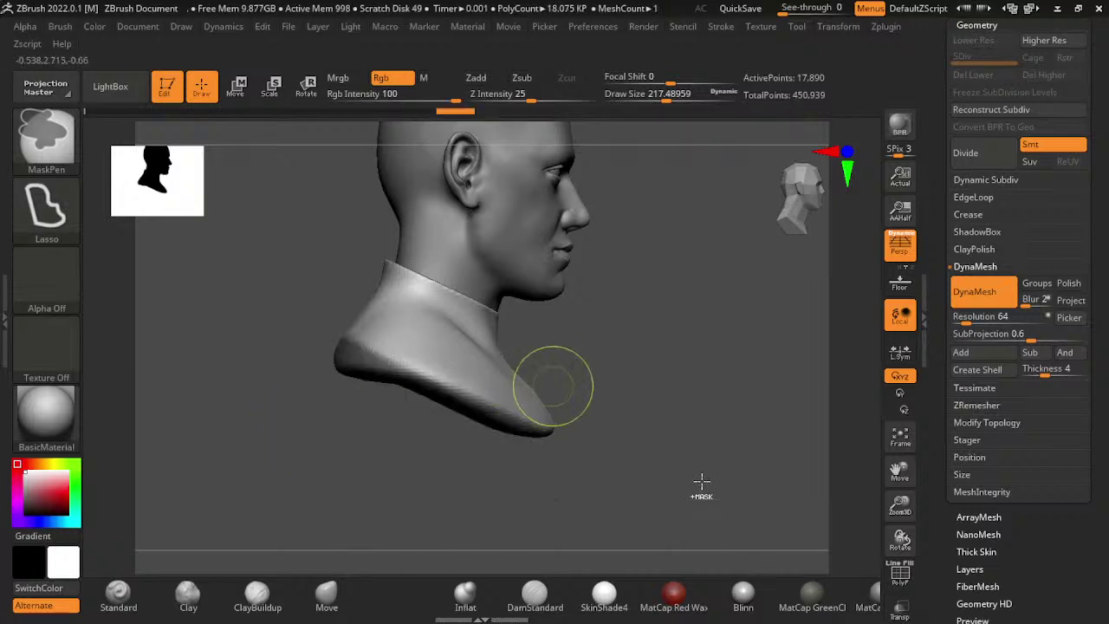
- Pull the unmasked lower bust downward into a longer torso and remesh it with DynaMesh
key("w")
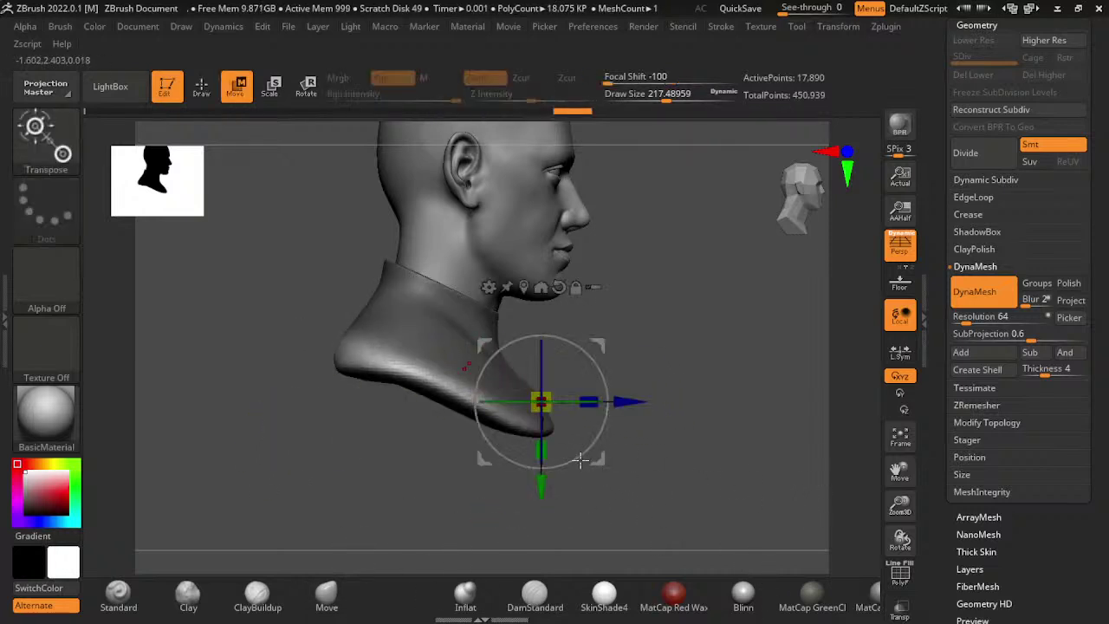
left_click_drag(580, 460, 561, 578)
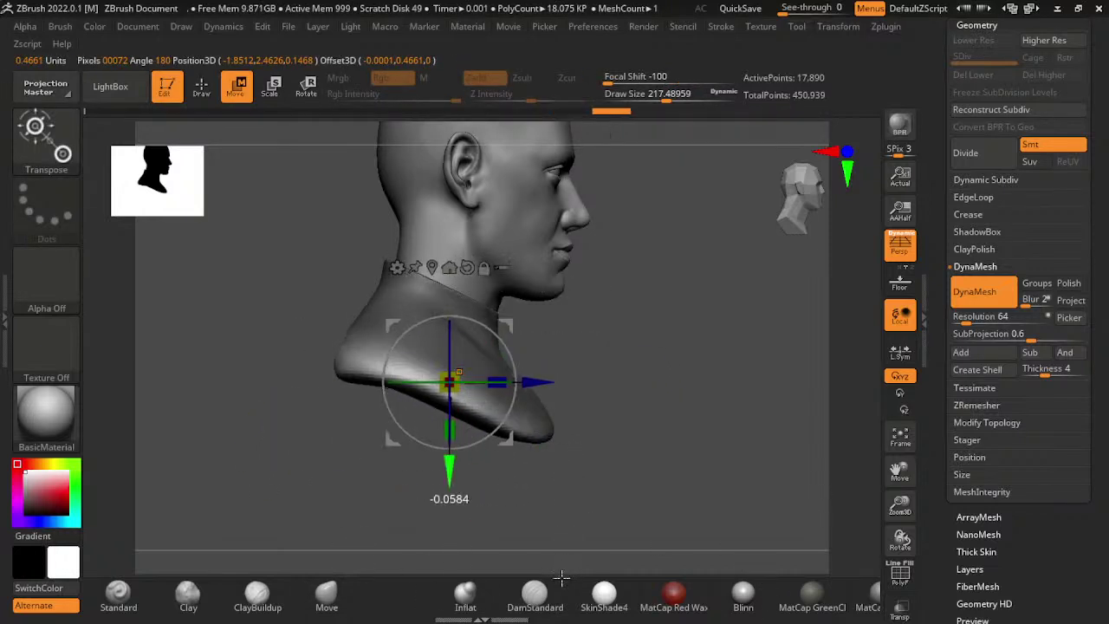
key("ctrl+z")
key("ctrl+z")
key("ctrl+z")
key("ctrl+z")
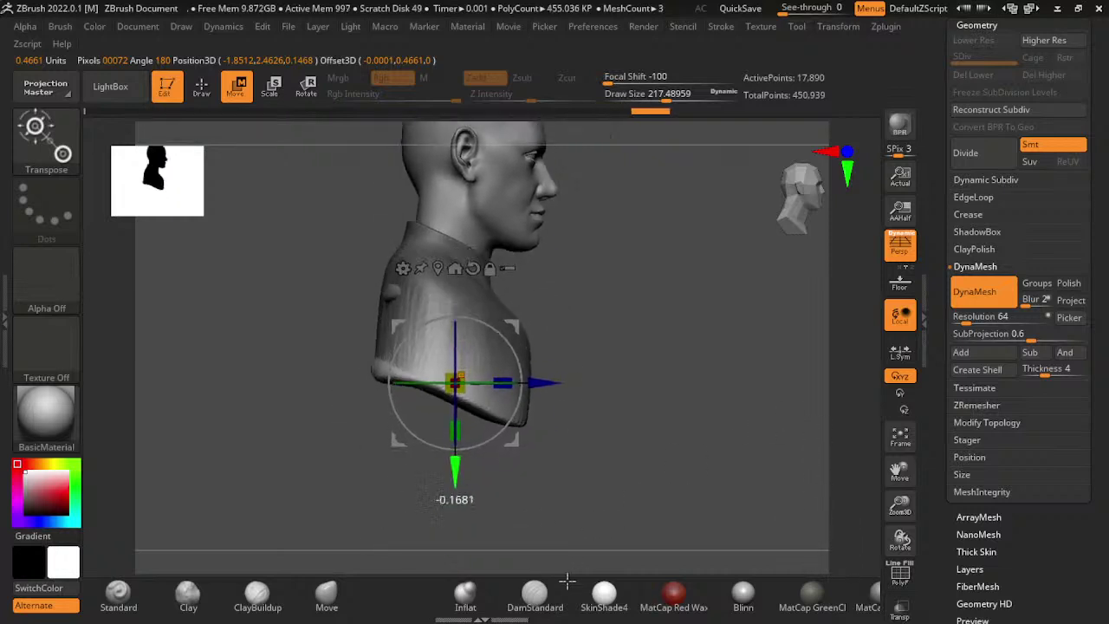
left_click_drag(567, 580, 444, 600, "shift")
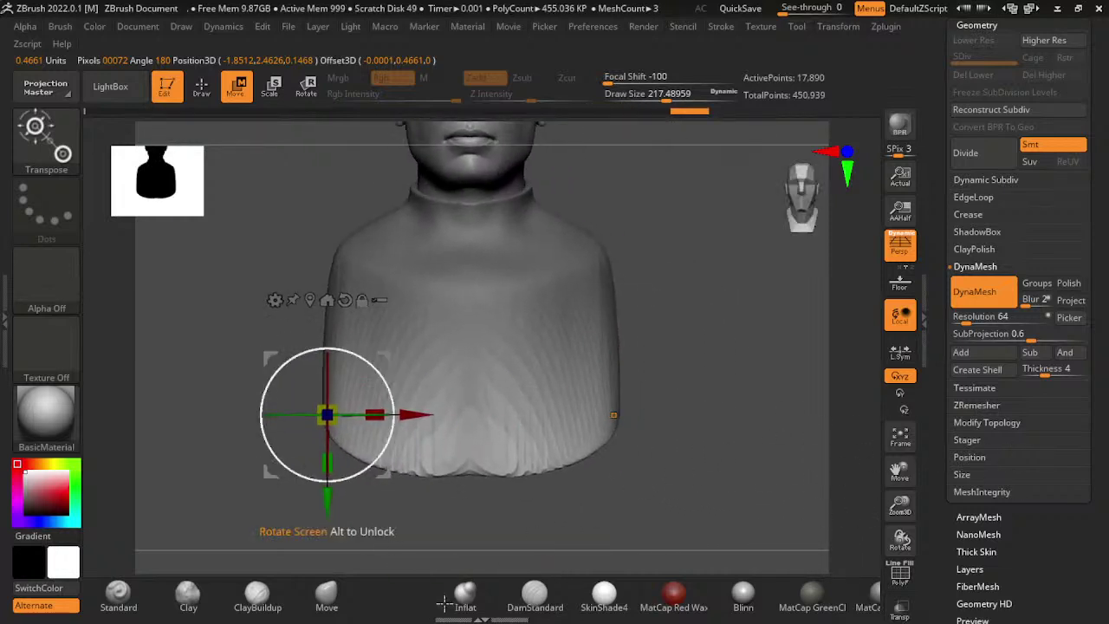
left_click_drag(899, 505, 858, 476)
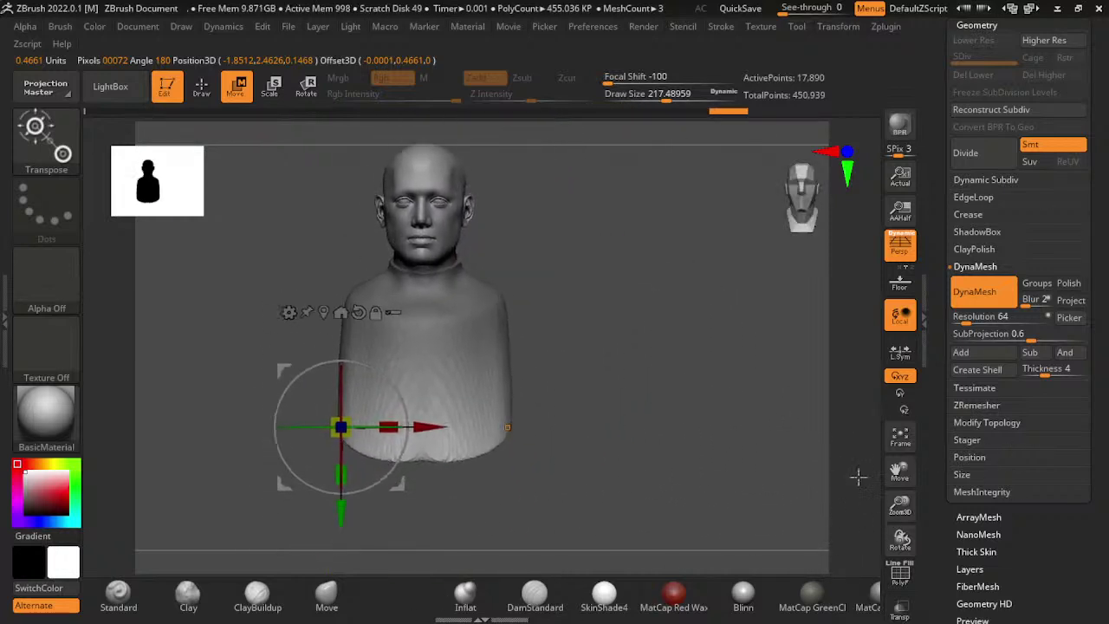
key("ctrl+z")
key("ctrl+z")
key("q")
key("ctrl+z")
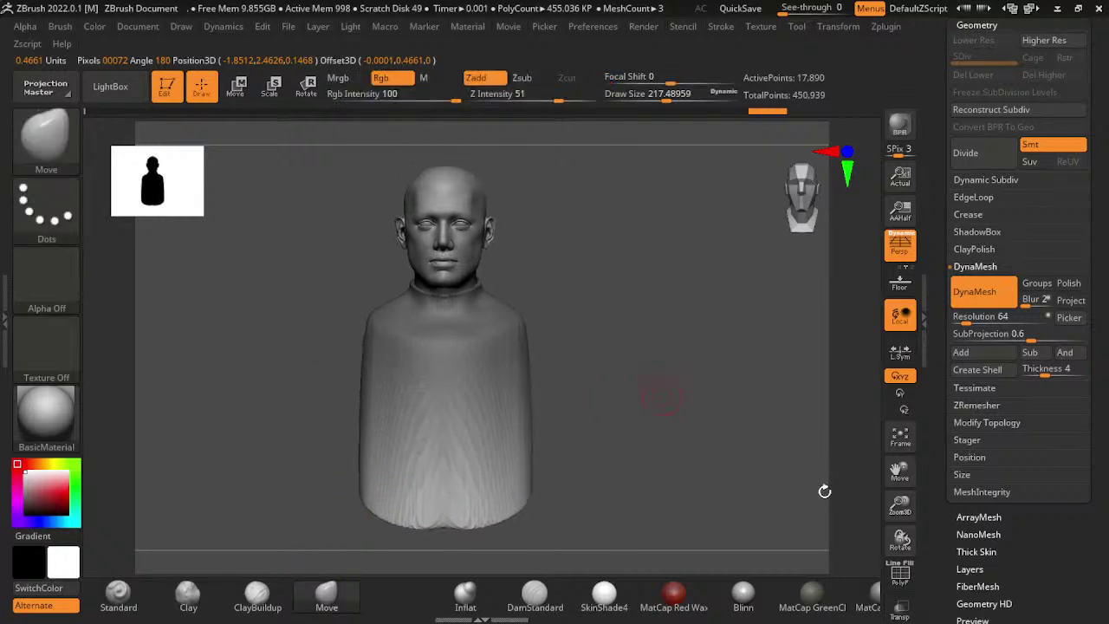
left_click_drag(663, 397, 668, 401, "ctrl")
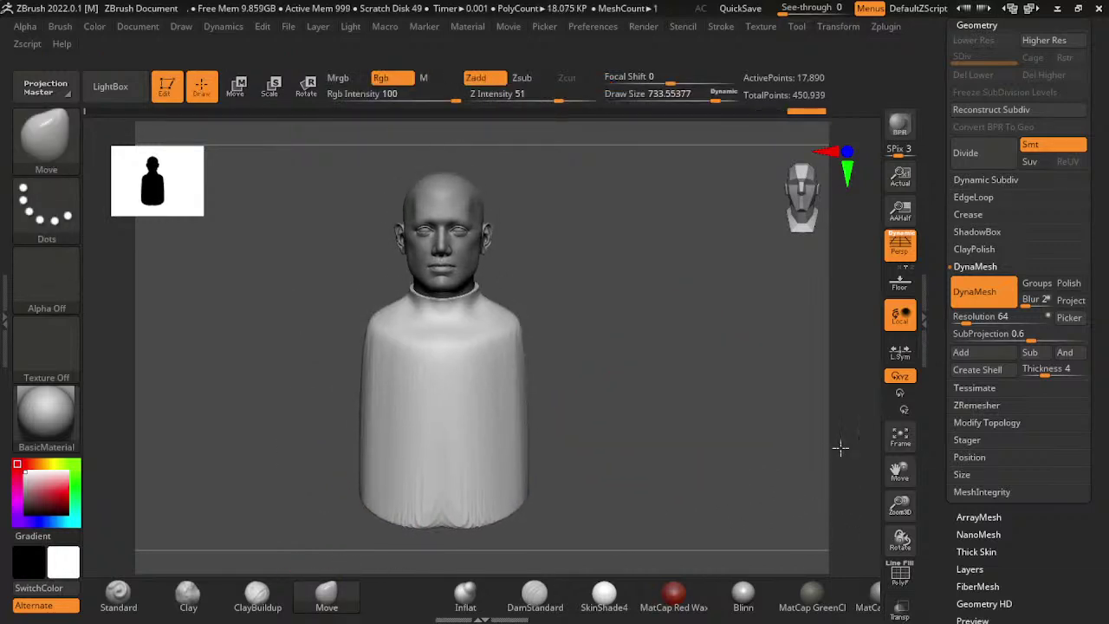
- Mask the neck band, pull the shoulders outward to broaden them, then smooth the torso
left_click_drag(537, 225, 498, 310, "ctrl")
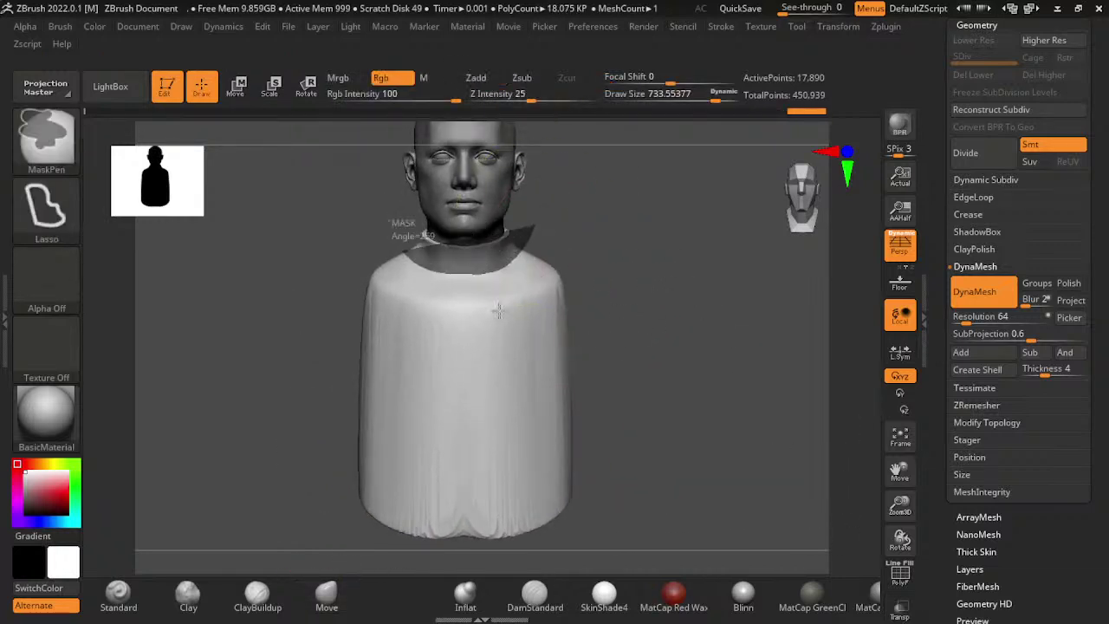
left_click(693, 364, "ctrl")
left_click(695, 357, "ctrl")
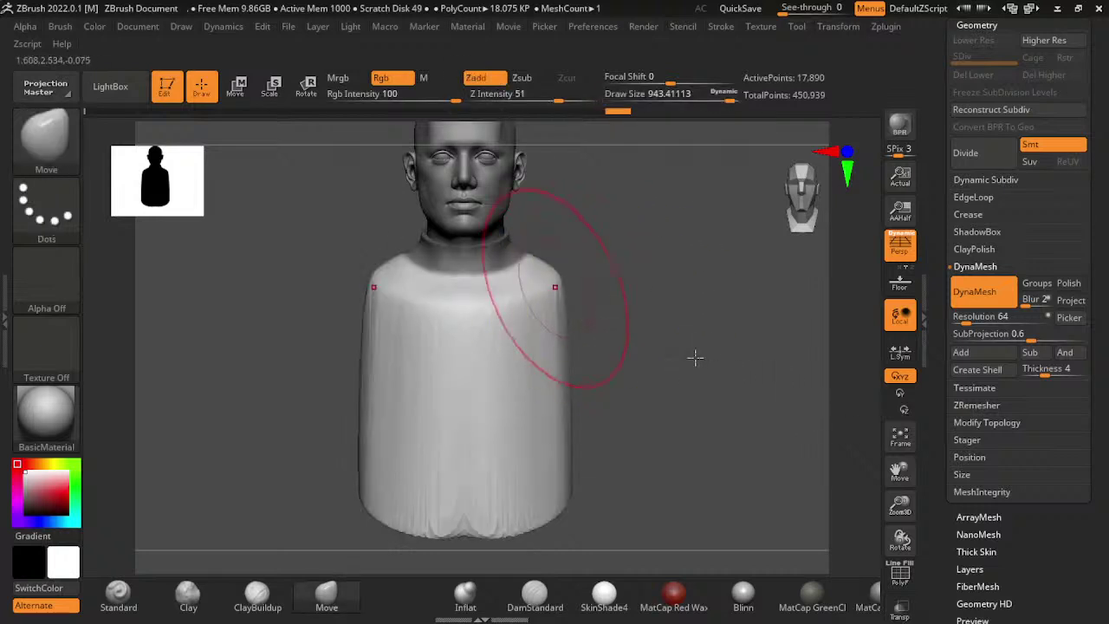
left_click_drag(695, 357, 745, 375)
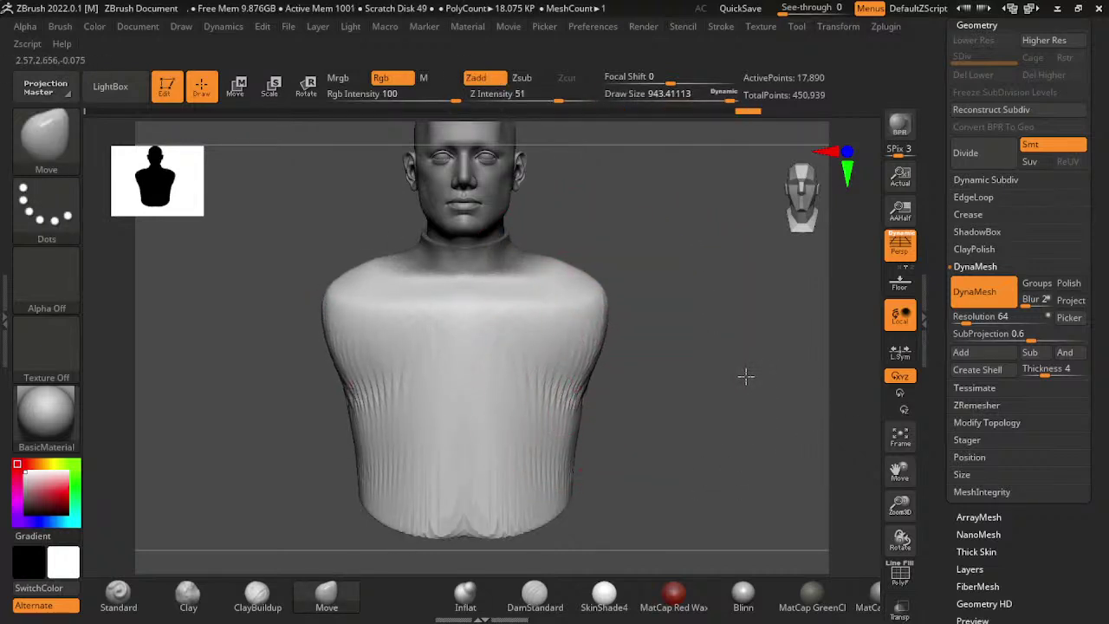
left_click_drag(606, 316, 595, 285)
left_click_drag(693, 415, 685, 451, "ctrl")
left_click_drag(555, 329, 527, 423, "shift")
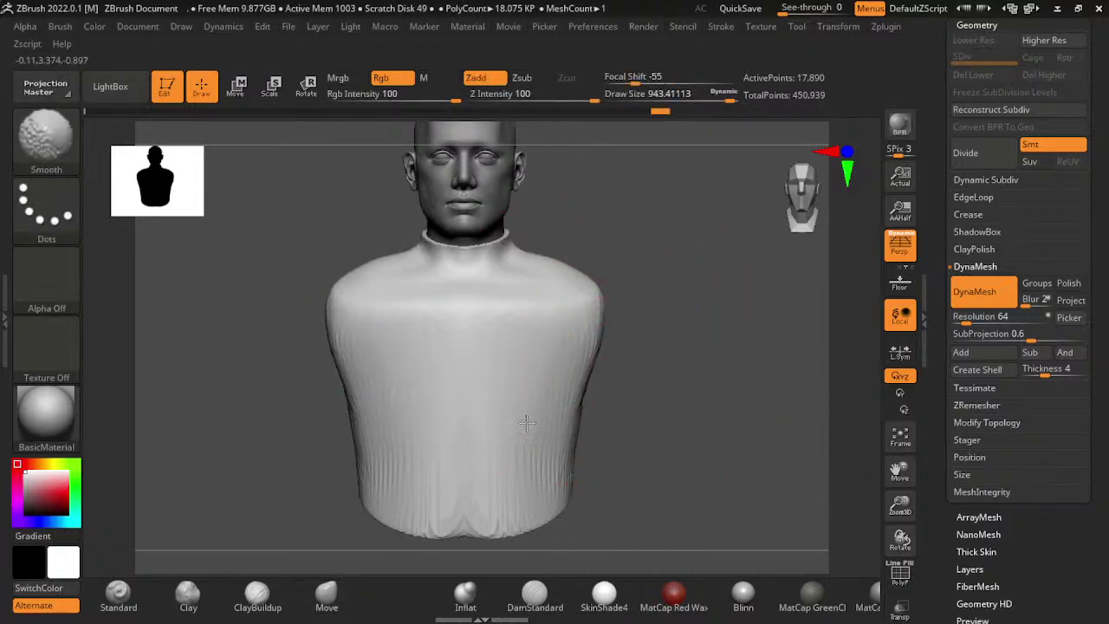
mouse_move(784, 429)
left_mouse_down()
mouse_move(637, 540)
mouse_move(736, 468)
mouse_move(684, 403)
mouse_move(833, 381)
left_mouse_up()
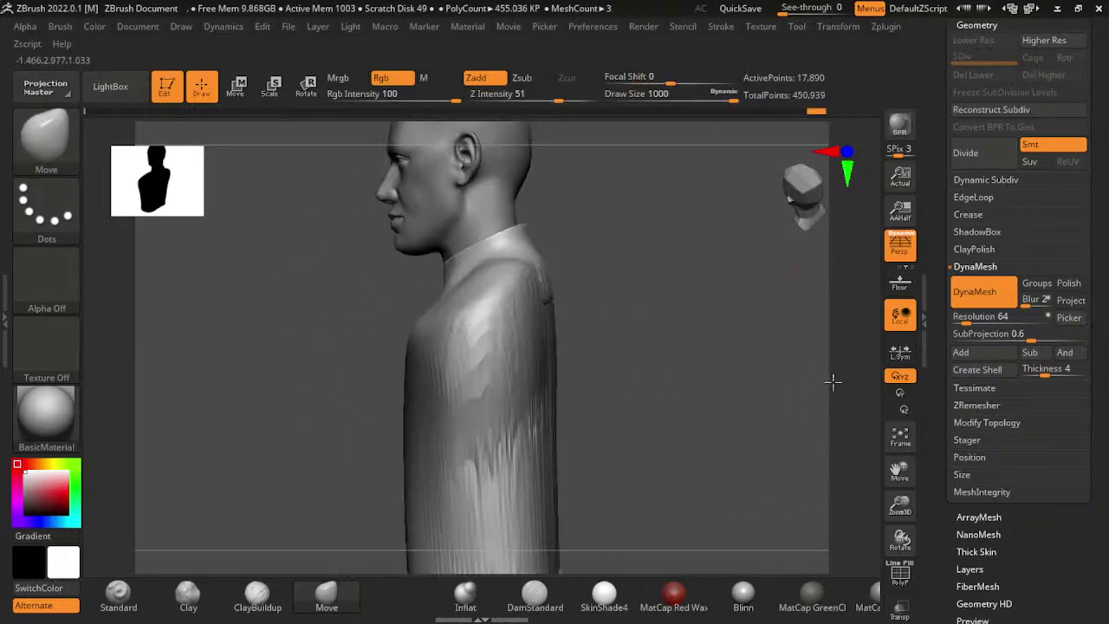
- Smooth the torso, set DynaMesh resolution to 44 and remesh it
left_click_drag(541, 260, 542, 416, "shift")
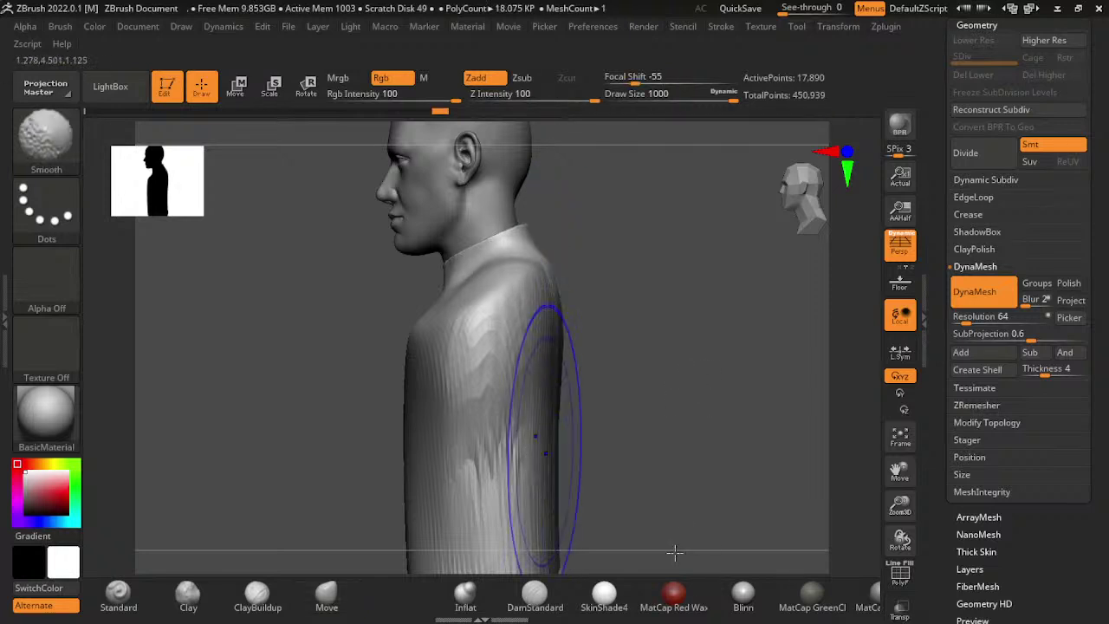
left_click_drag(433, 507, 532, 373, "shift")
left_click_drag(598, 416, 614, 442, "ctrl")
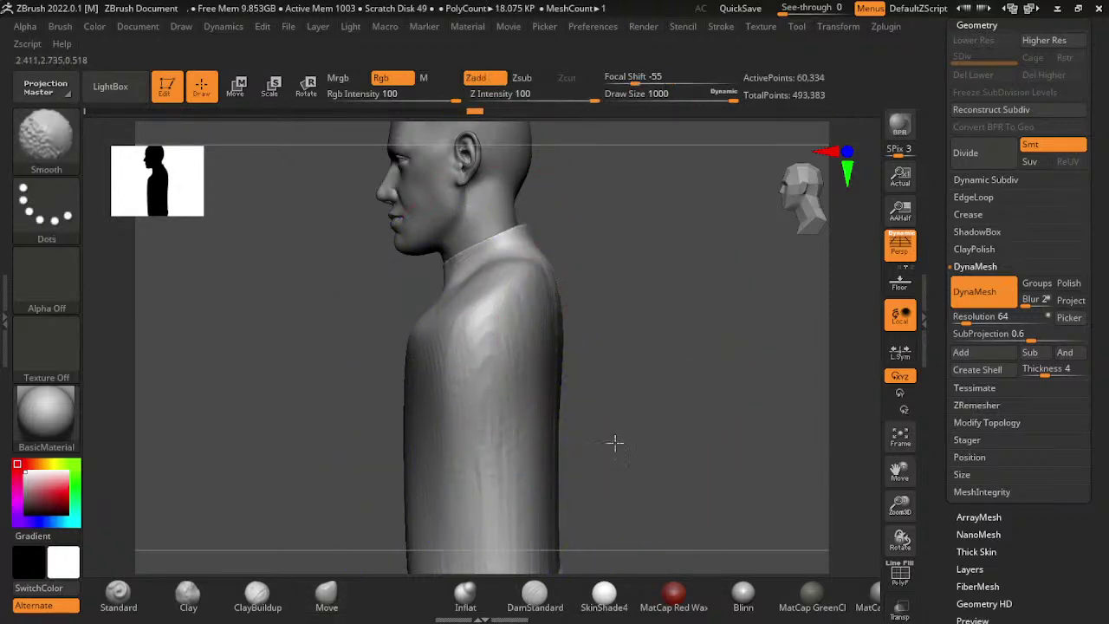
left_click(326, 594)
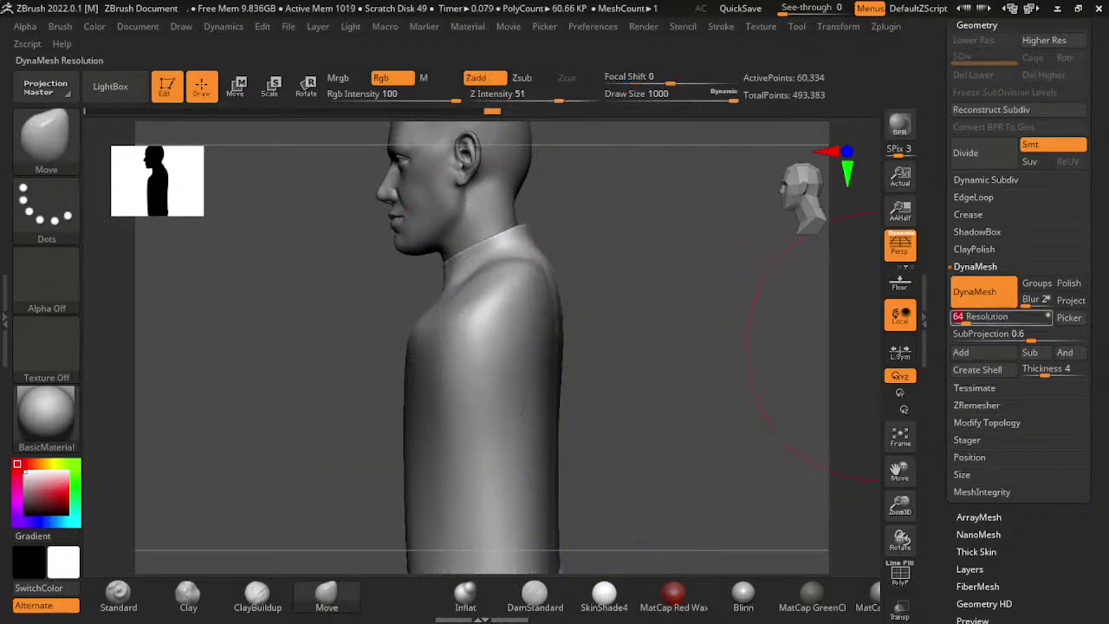
type("44")
key("Return")
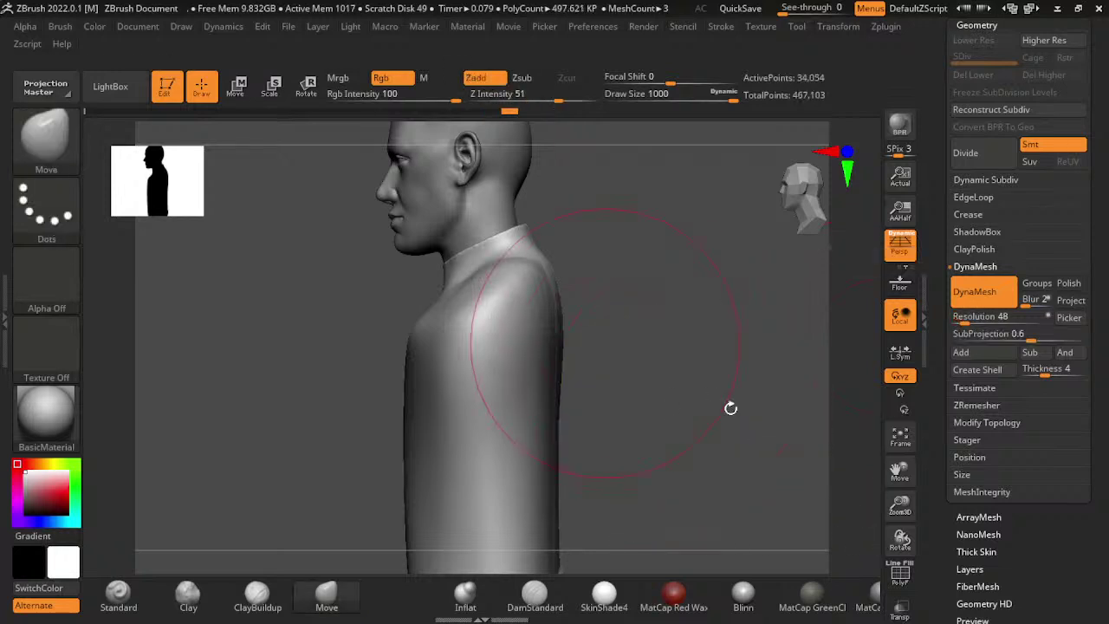
left_click_drag(733, 404, 577, 421, "ctrl")
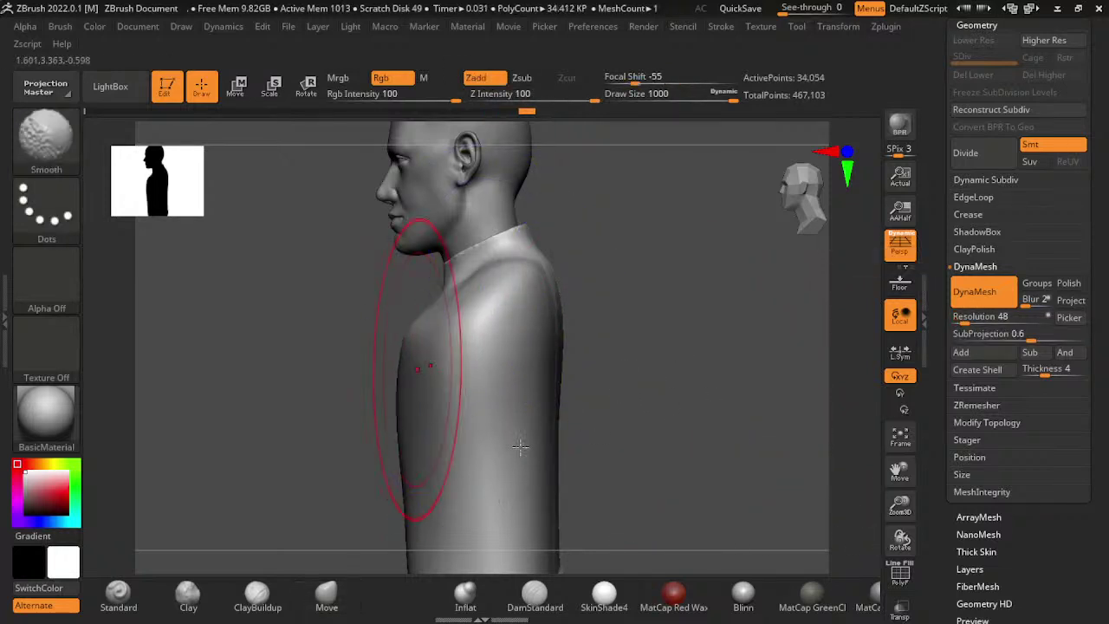
key("shift")
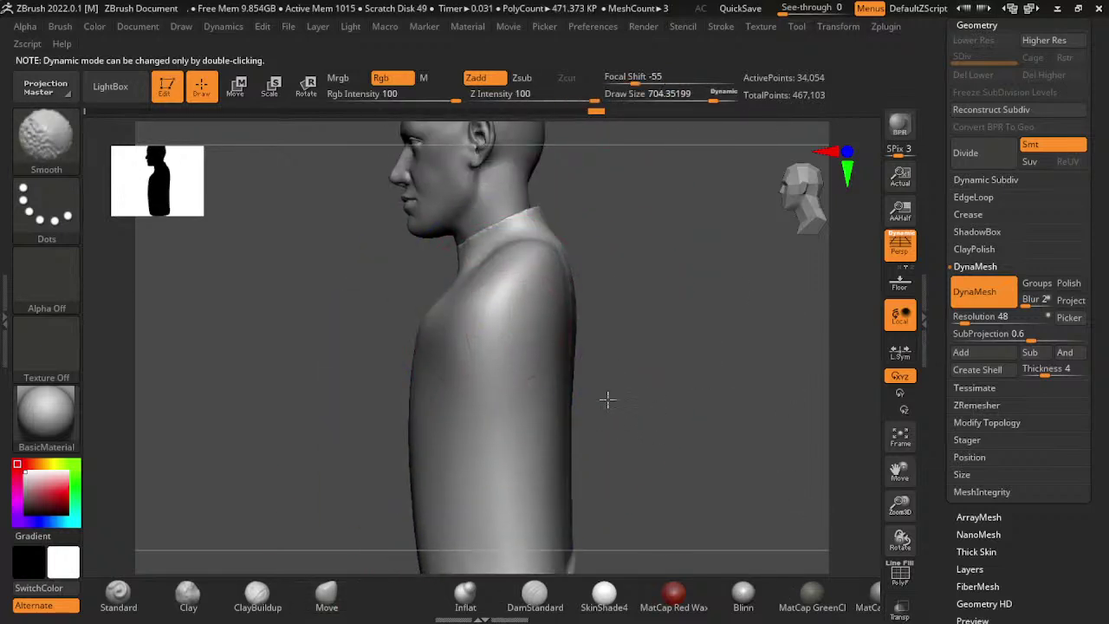
- Mask and pull the bottom band of the torso down to lengthen it
mouse_move(714, 426)
left_mouse_down("alt")
mouse_move(551, 474)
mouse_move(606, 485)
left_mouse_up("alt")
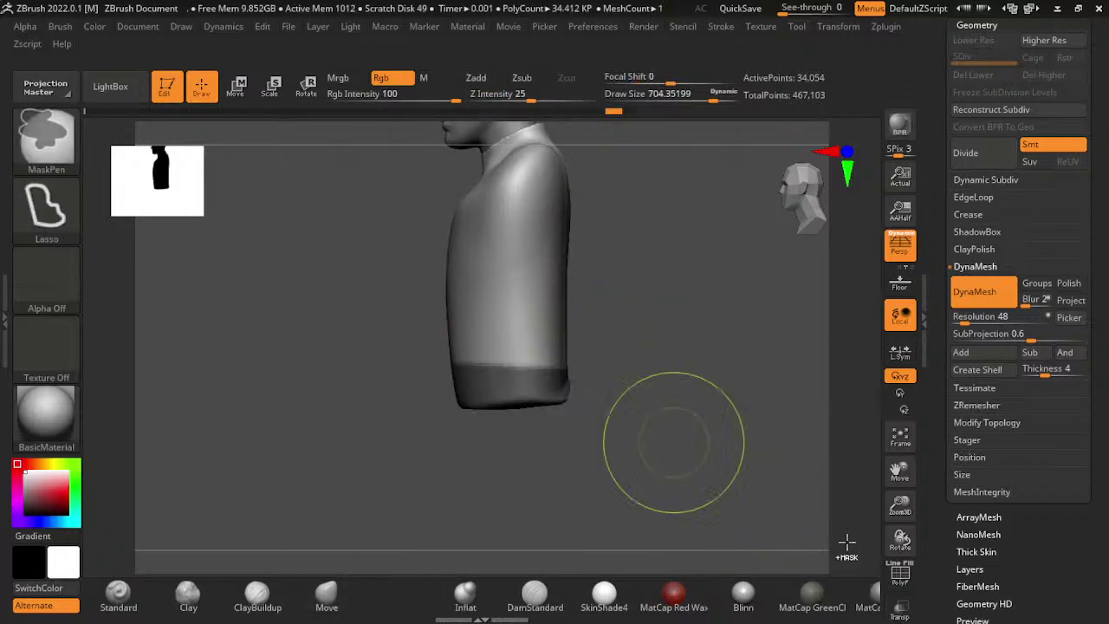
left_click(713, 436, "ctrl")
key("w")
left_click_drag(502, 493, 502, 520)
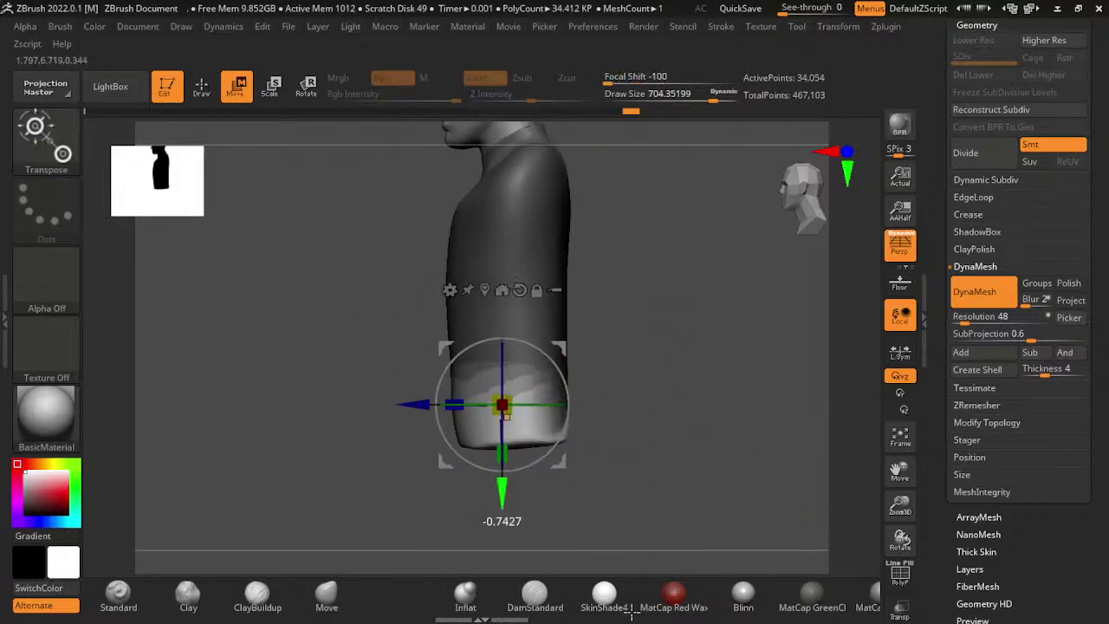
left_click(685, 528, "ctrl")
key("q")
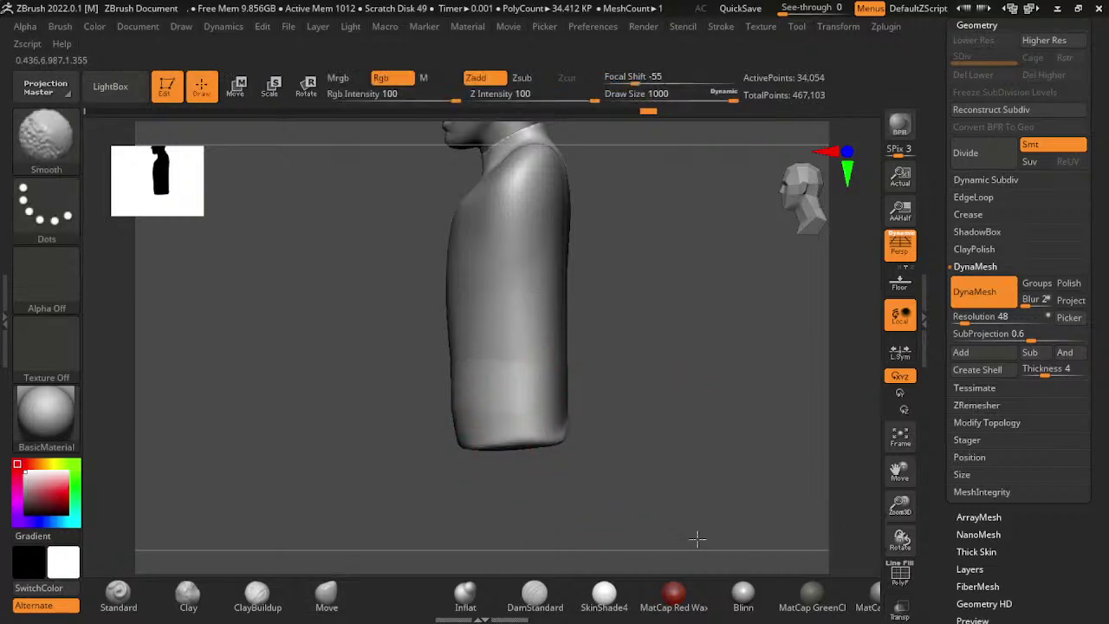
- Orbit the bust to check it from back, front and side profile, then frame it
left_click_drag(697, 539, 772, 515, "shift")
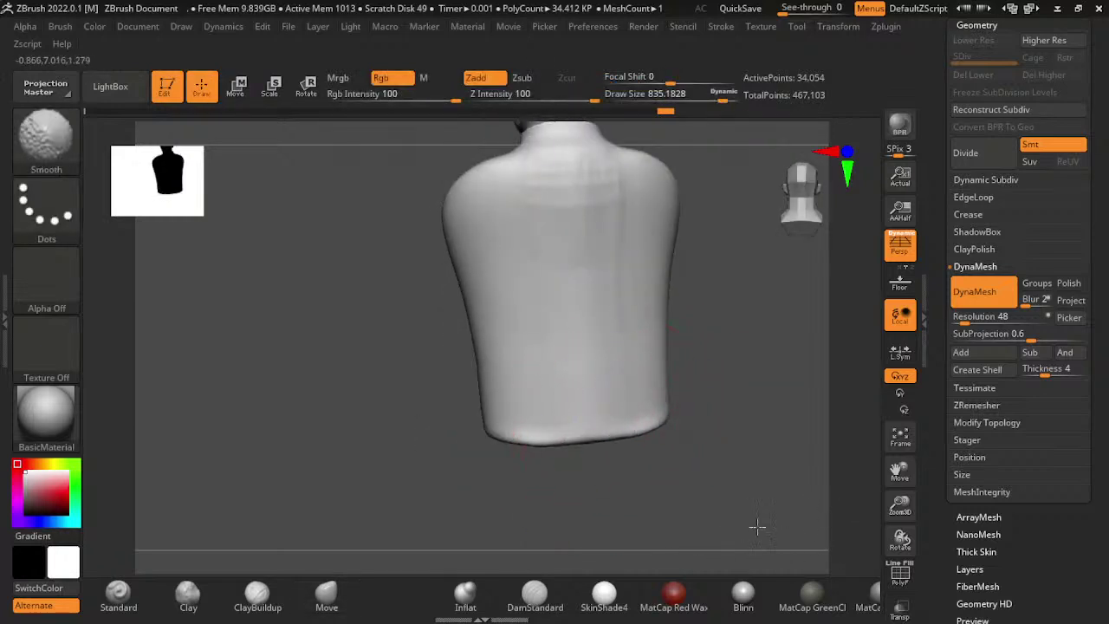
left_click_drag(671, 556, 721, 544, "shift")
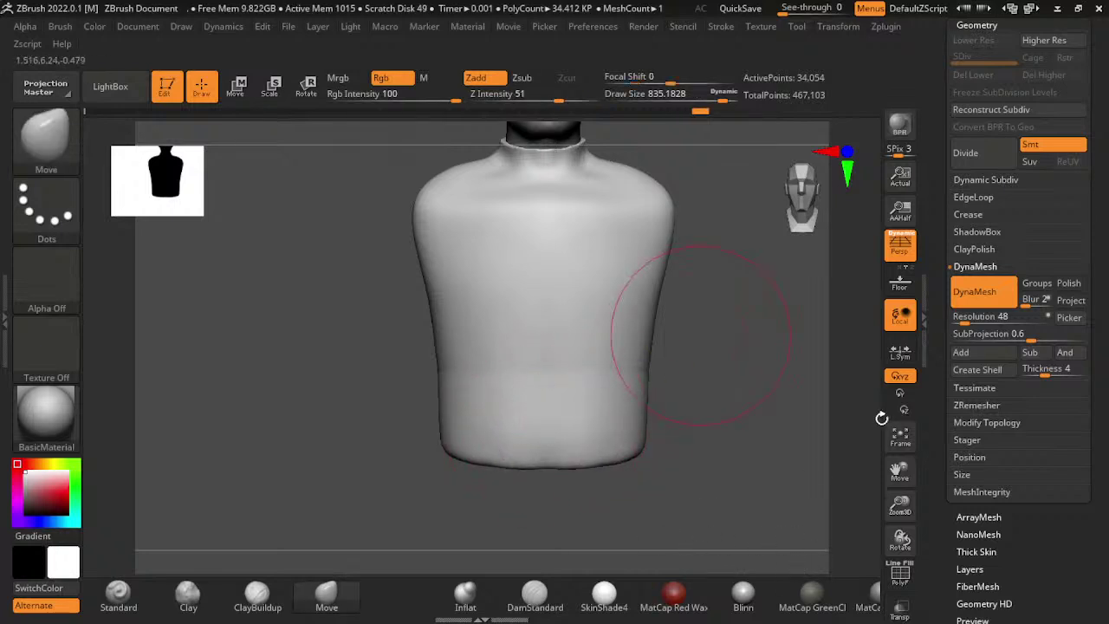
mouse_move(815, 468)
left_mouse_down("alt")
mouse_move(724, 368)
mouse_move(859, 492)
mouse_move(760, 370)
left_mouse_up("alt")
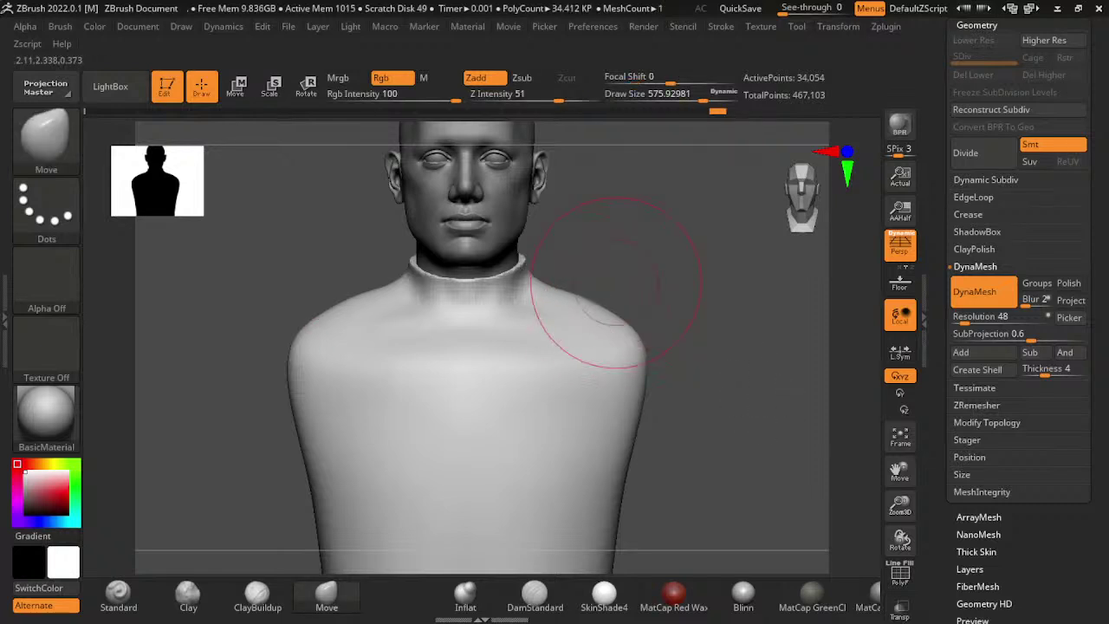
left_click_drag(617, 282, 747, 453, "shift")
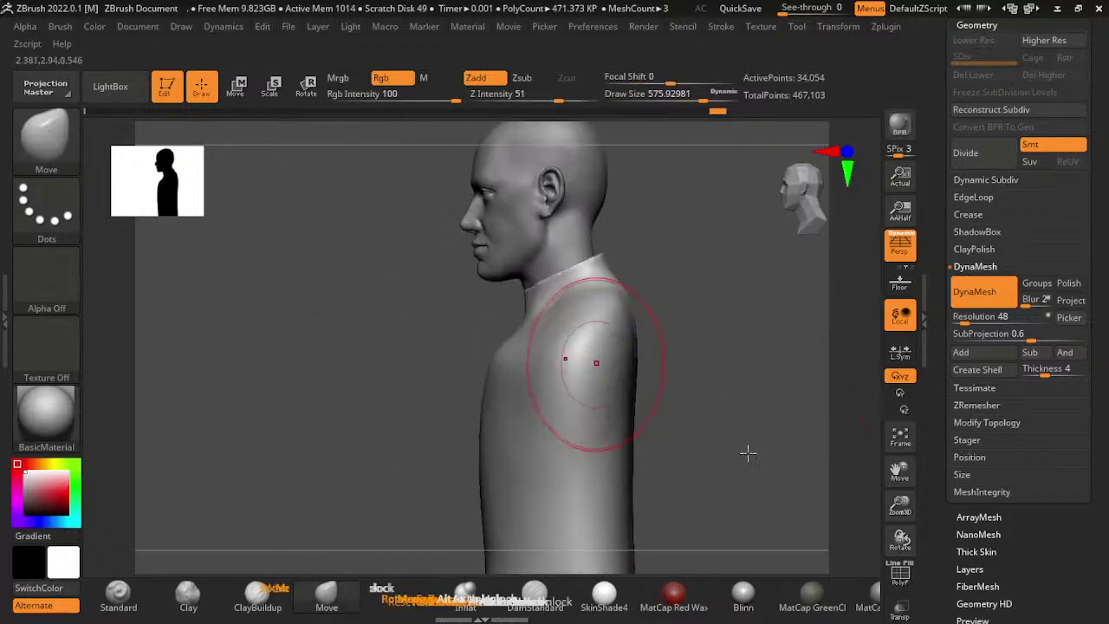
key("f")
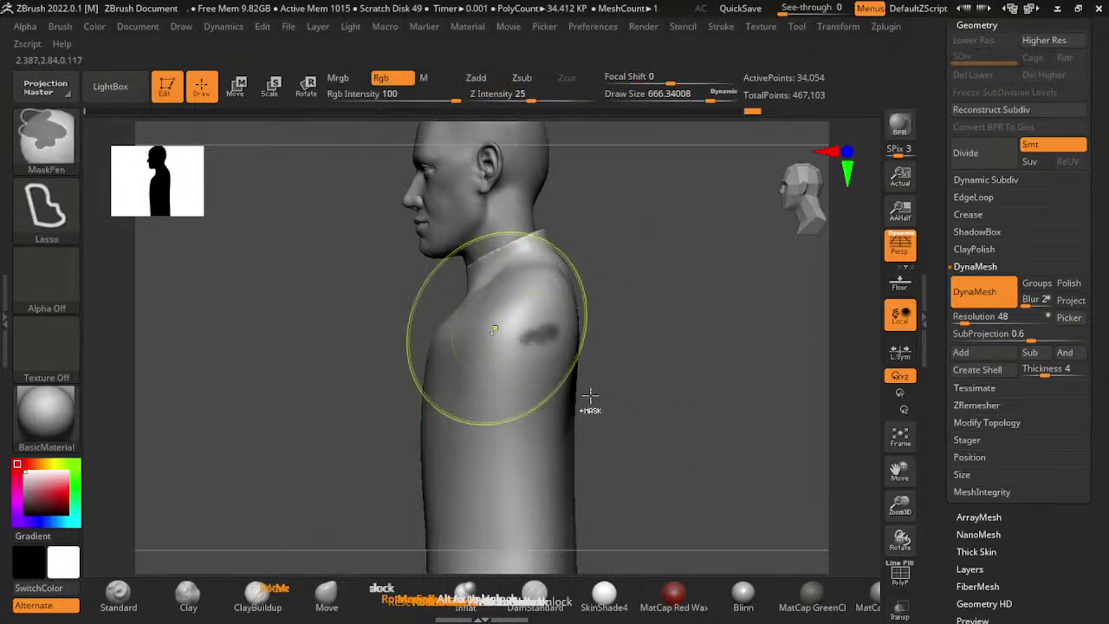
- Paint a freehand mask on the shoulder and invert it to isolate the shoulder
left_click(46, 207, "ctrl")
left_click(273, 221)
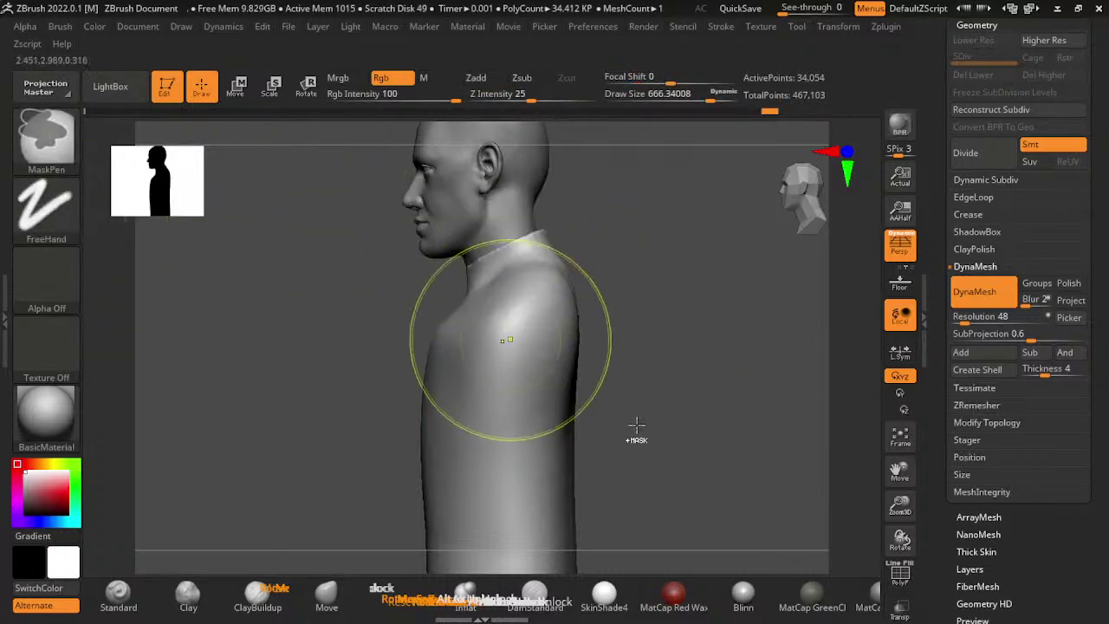
left_click(511, 338, "ctrl")
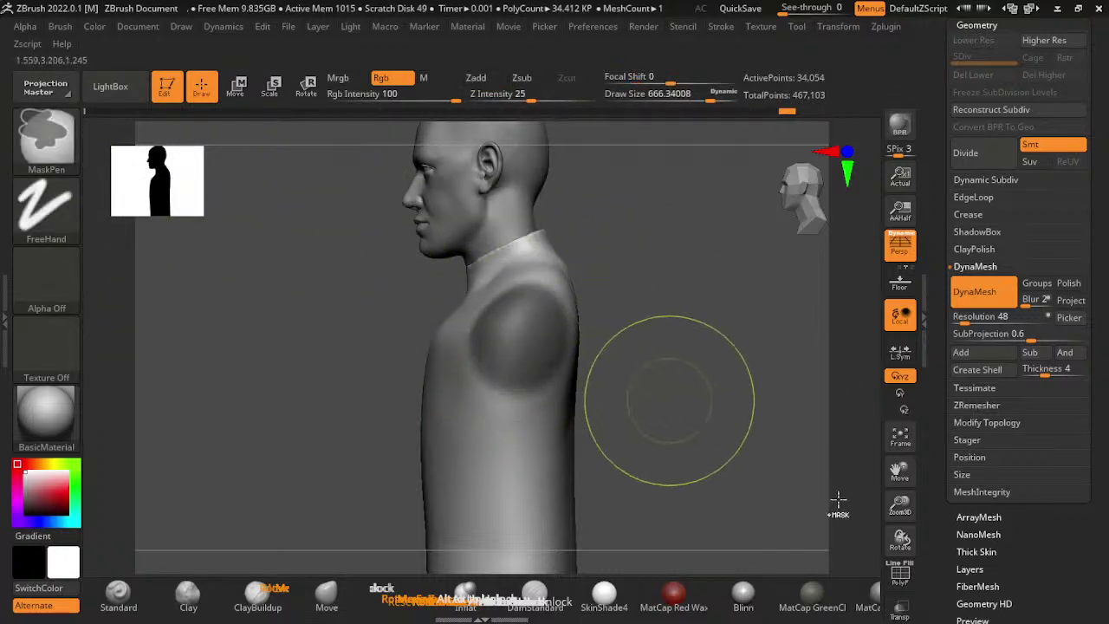
left_click(743, 465, "ctrl")
left_click_drag(743, 465, 702, 451)
- Try pulling the shoulders sideways into arms, then undo the attempt
key("w")
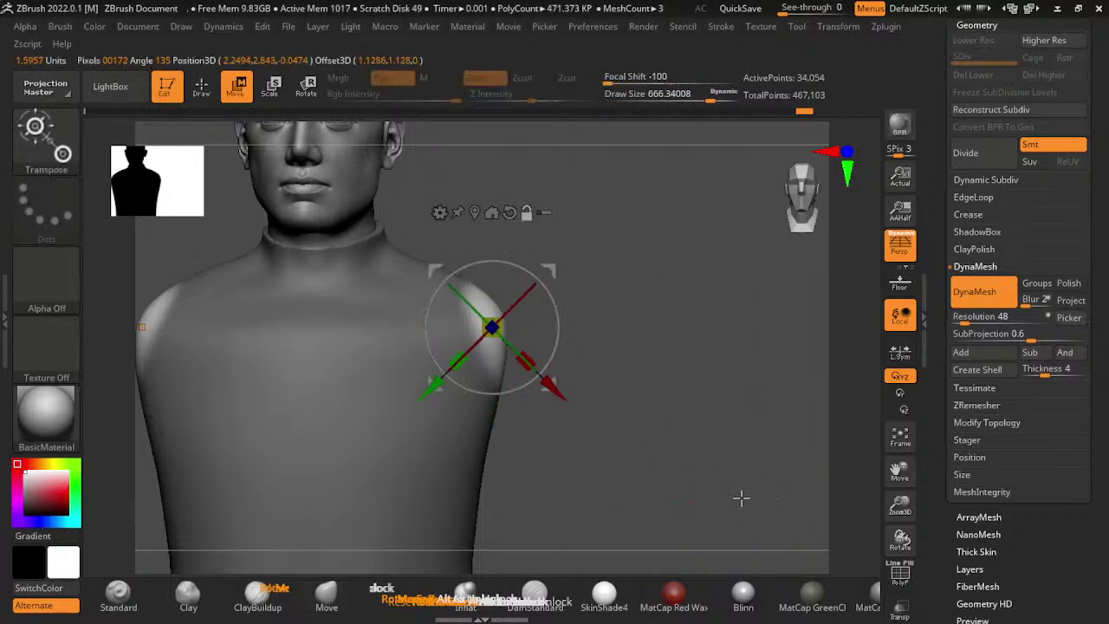
left_click_drag(532, 366, 685, 518)
key("ctrl+z")
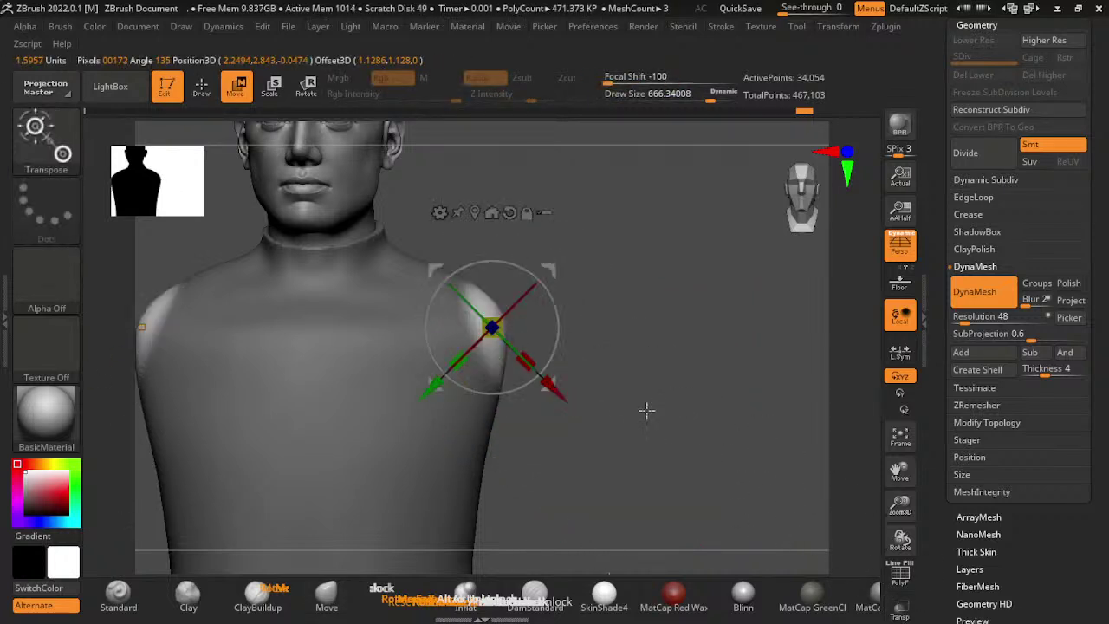
left_click_drag(698, 417, 698, 357)
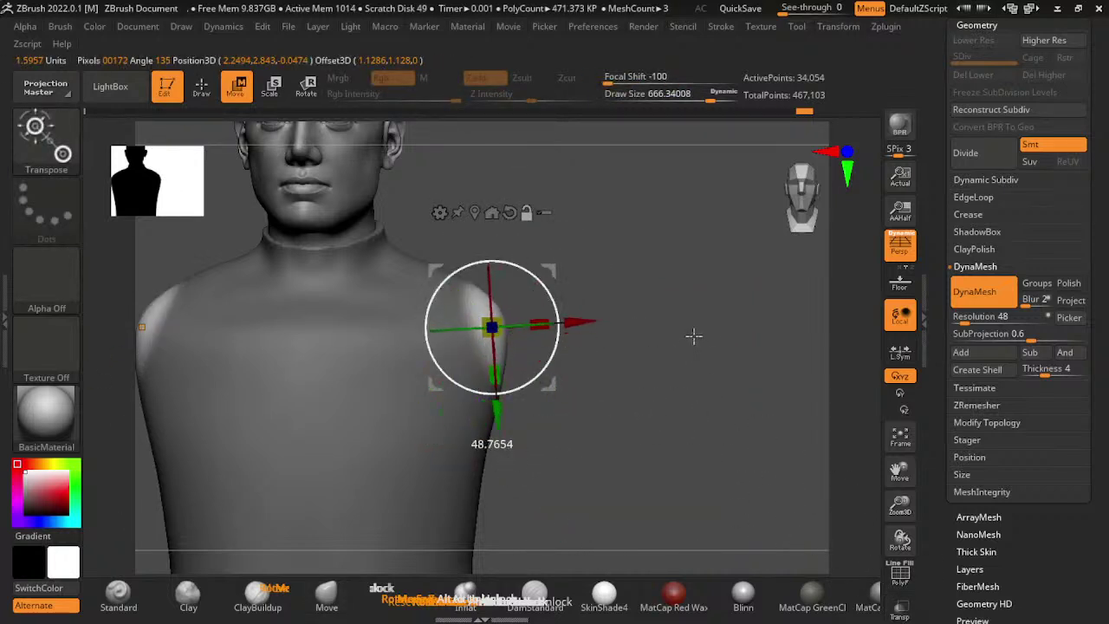
left_click_drag(576, 329, 838, 339)
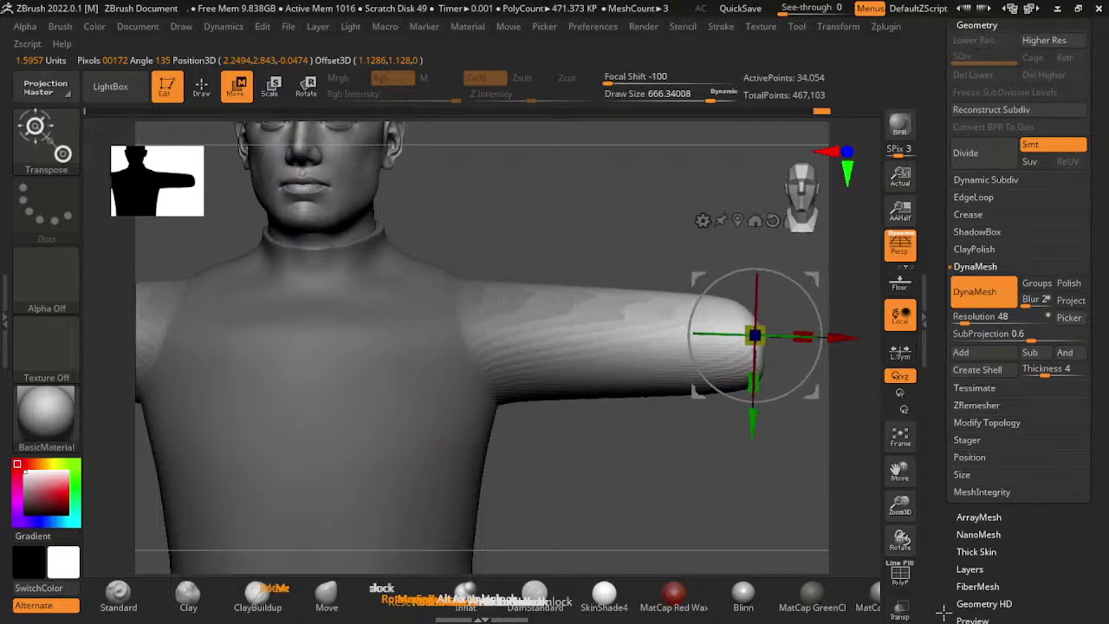
key("f")
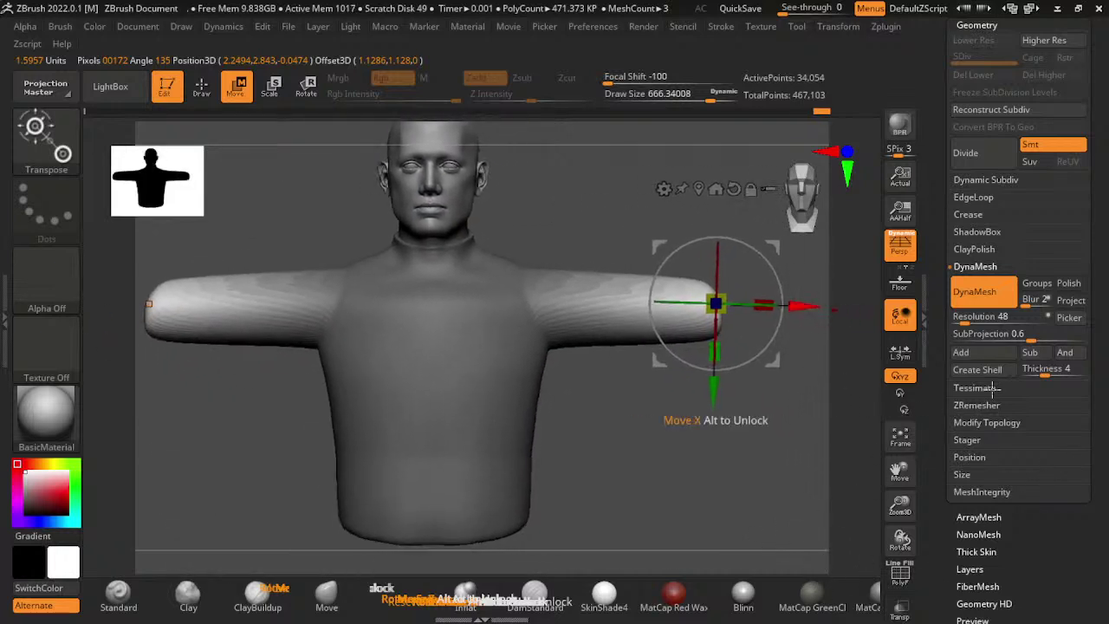
key("ctrl+z")
key("q")
- Narrow and smooth both shoulder stubs into rounded caps, checking from the back
scroll(728, 391, "up", 3)
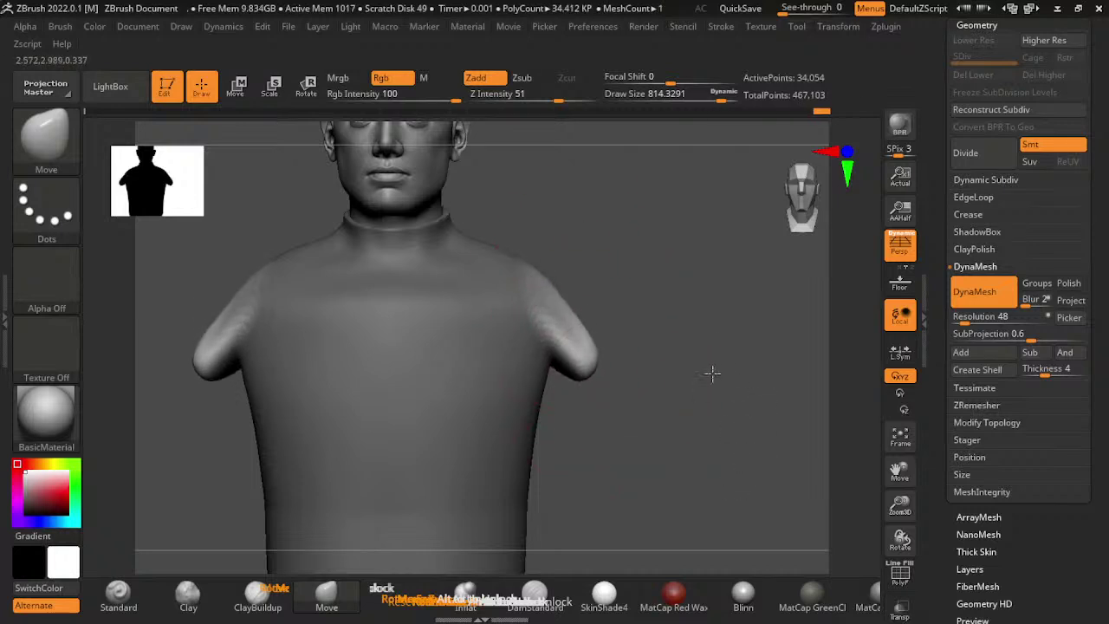
left_click_drag(568, 303, 597, 334, "shift")
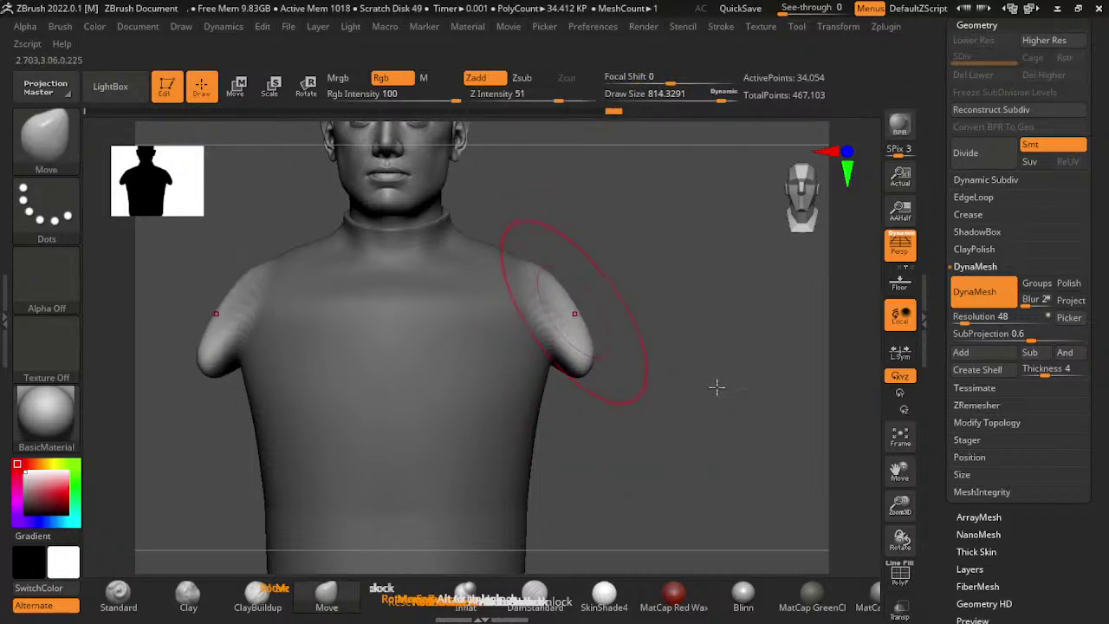
left_click_drag(520, 297, 532, 248, "shift")
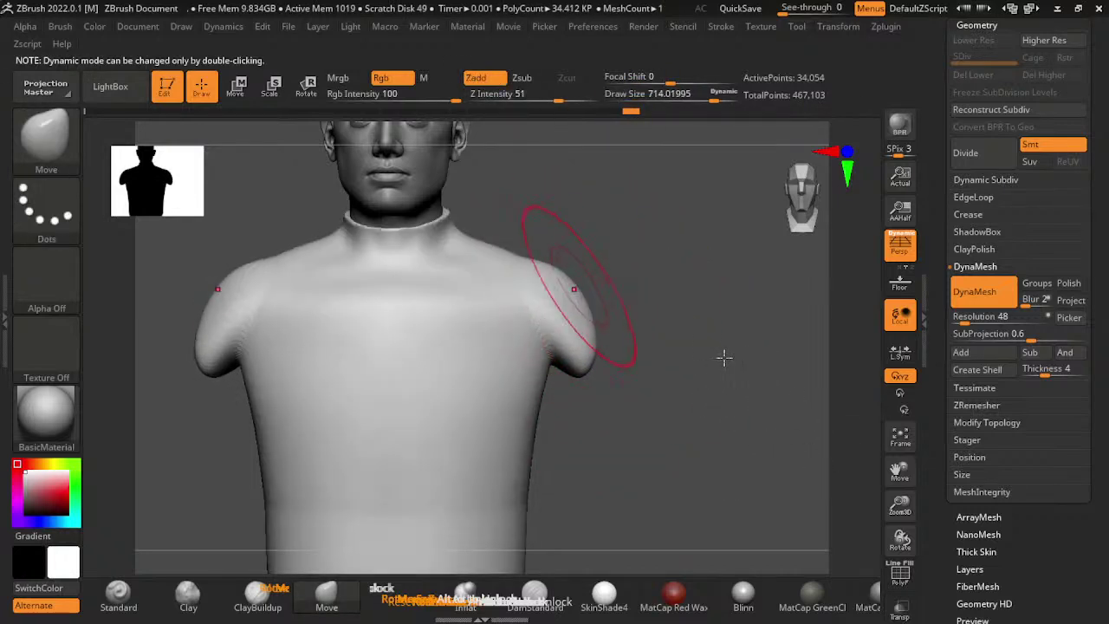
left_click_drag(657, 516, 584, 426)
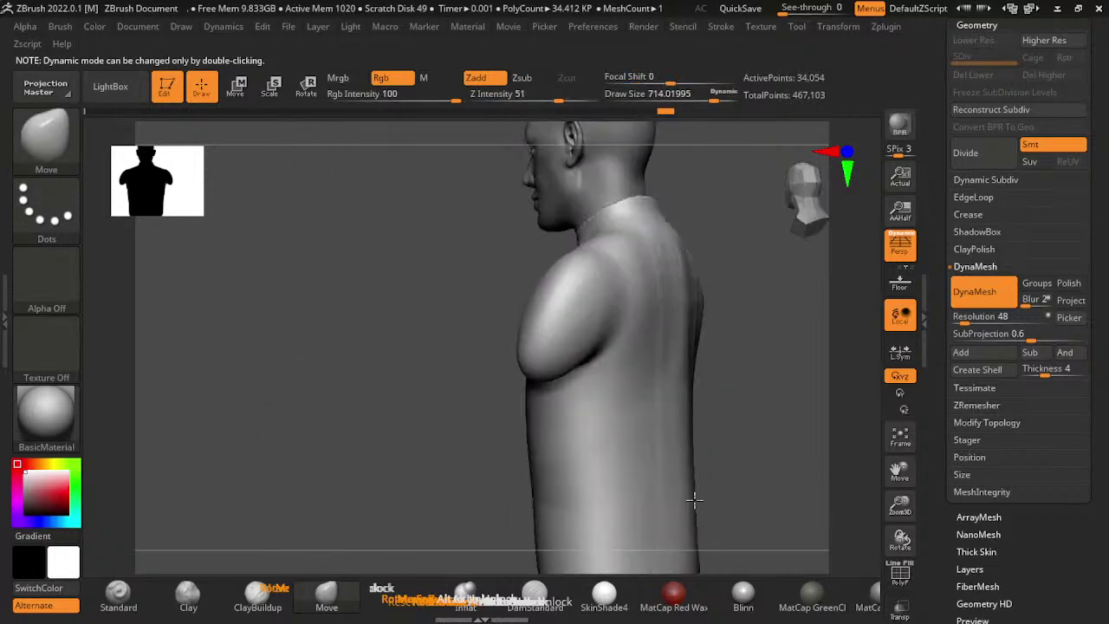
left_click_drag(549, 540, 667, 439, "shift")
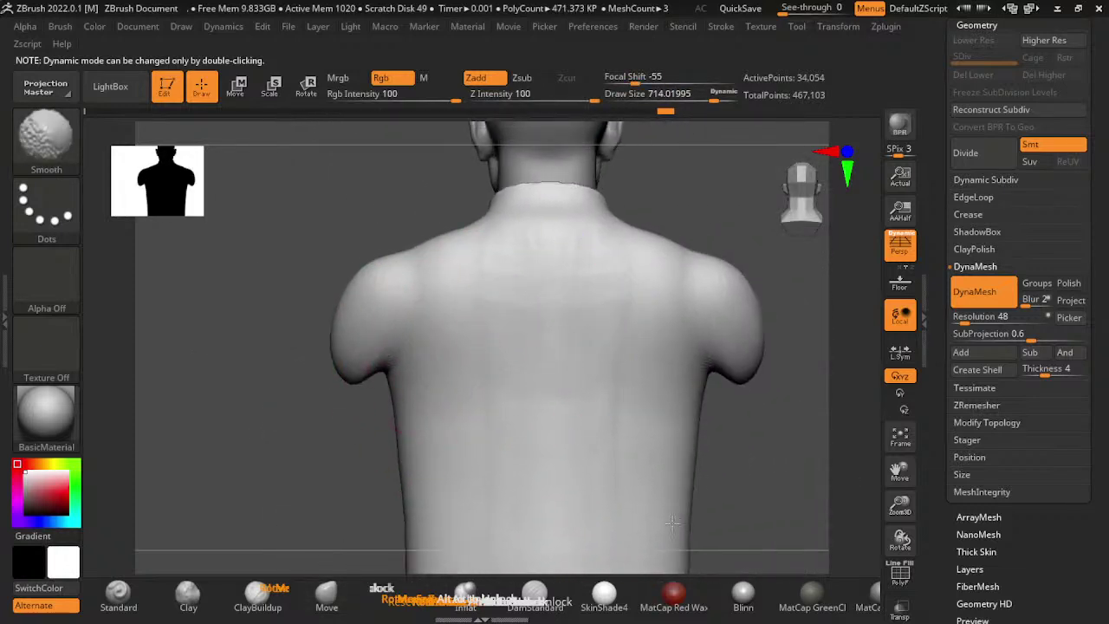
left_click_drag(309, 506, 558, 414)
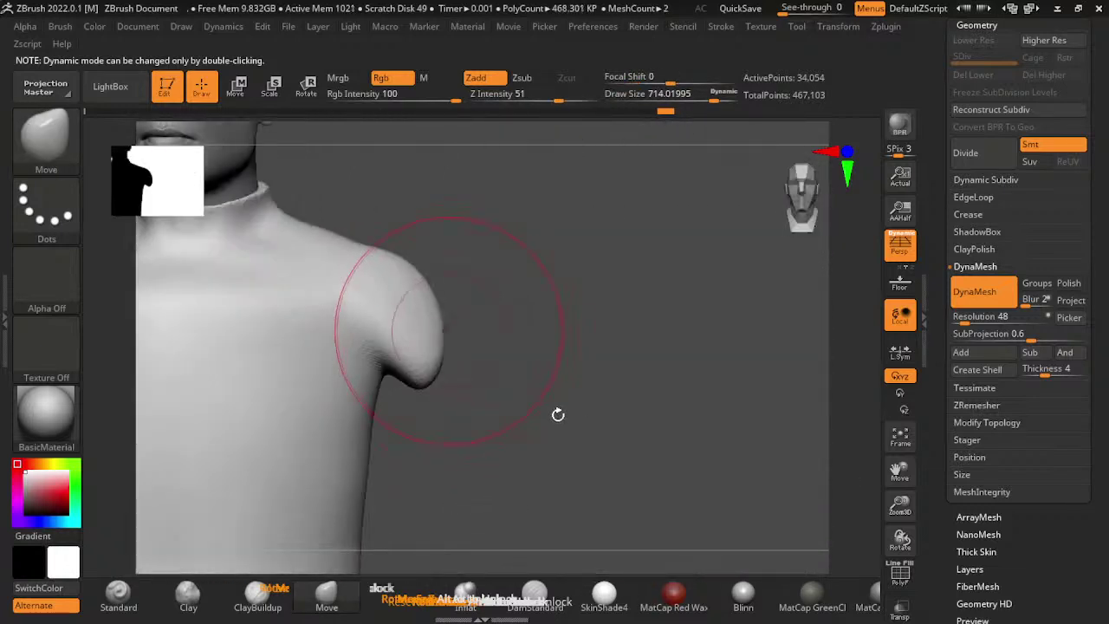
left_click_drag(501, 439, 543, 373)
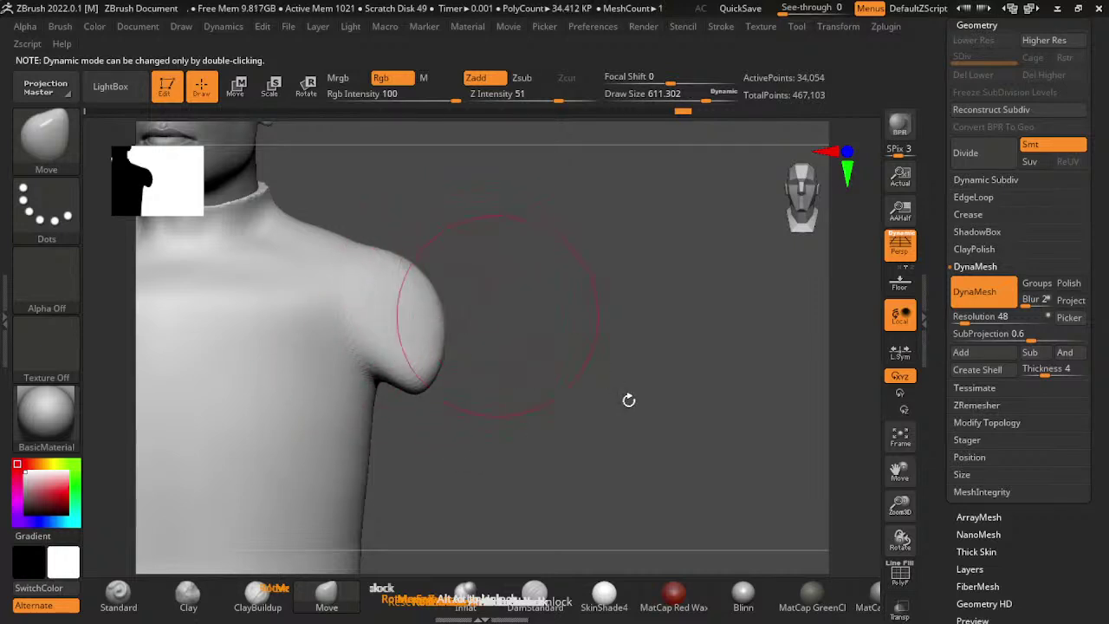
left_click_drag(629, 399, 658, 399, "shift")
key("f")
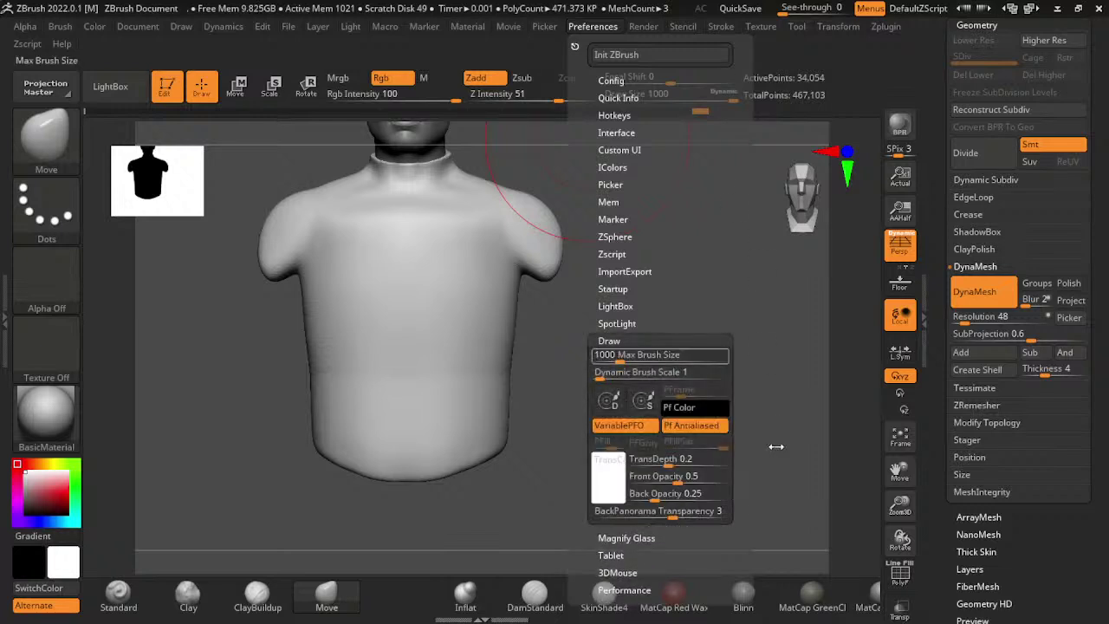
- Allow a larger brush size and build up clay over both shoulder blades
key("Return")
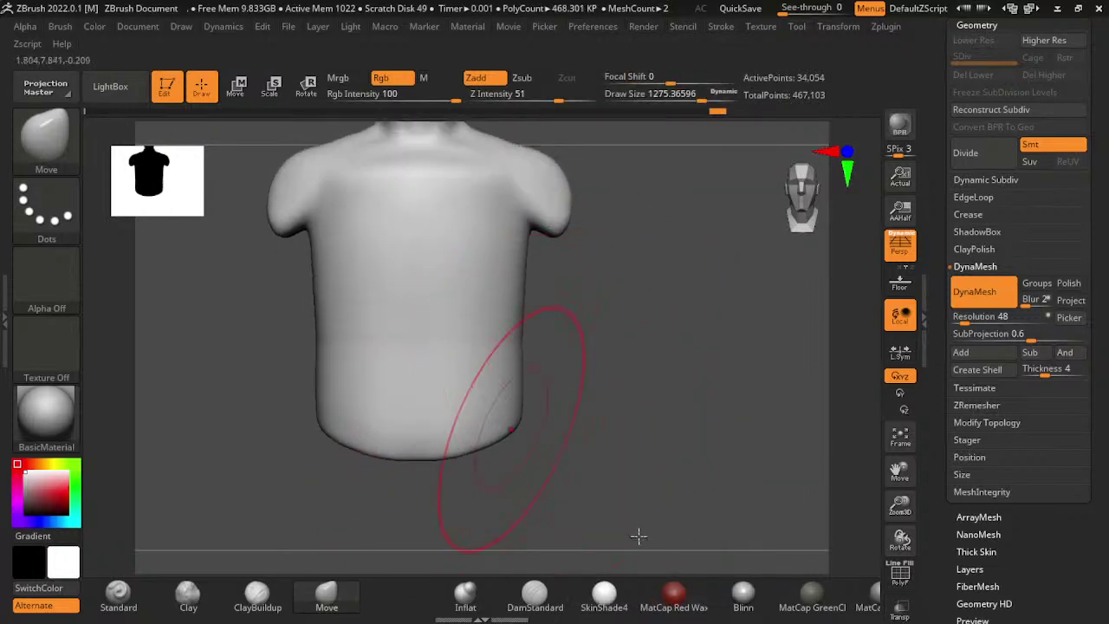
mouse_move(638, 537)
left_mouse_down("alt")
mouse_move(675, 582)
mouse_move(600, 410)
left_mouse_up("alt")
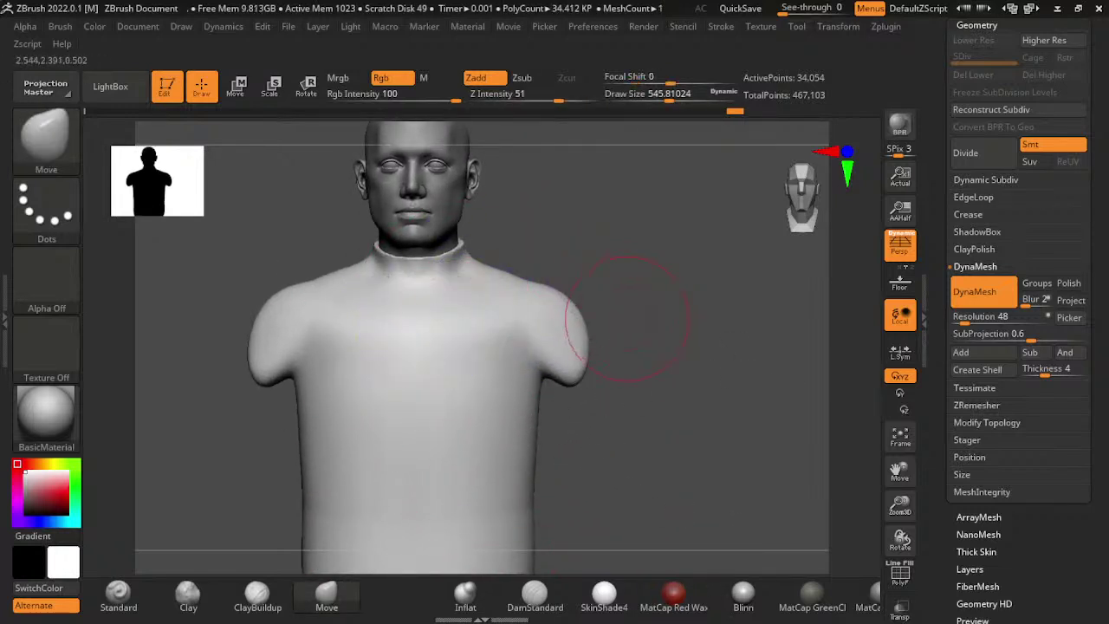
right_click_drag(895, 535, 834, 413, "alt")
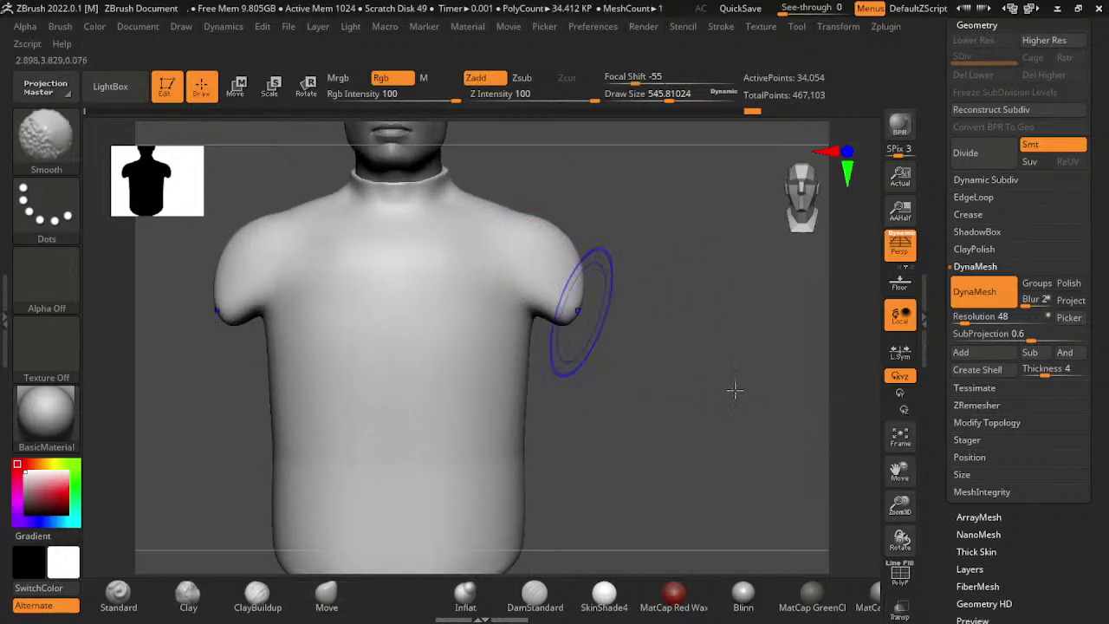
right_click_drag(735, 389, 699, 401, "shift")
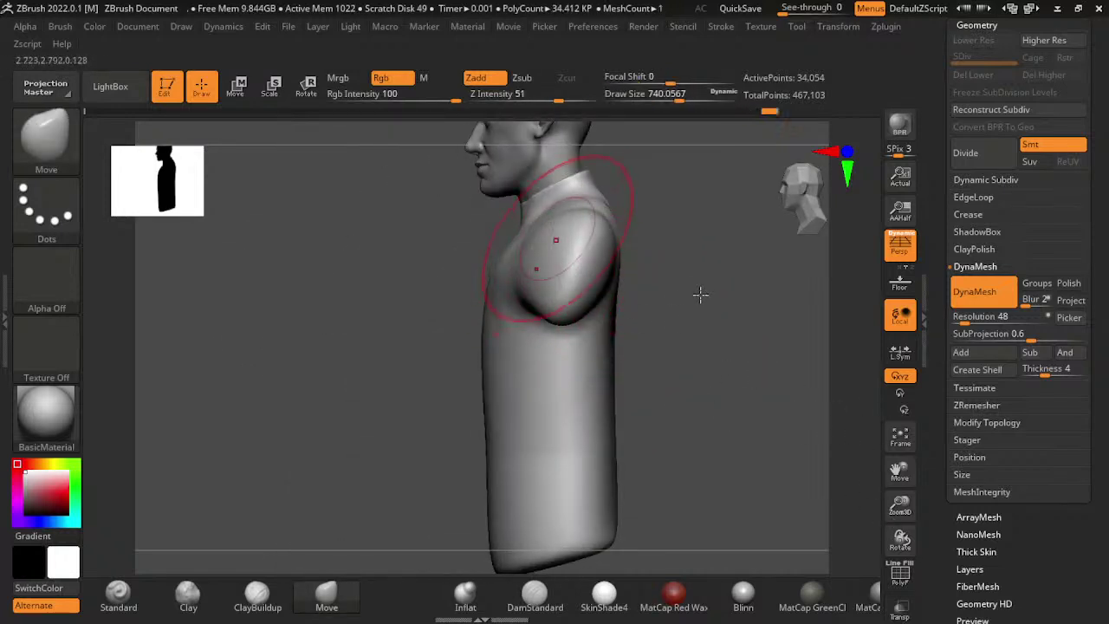
mouse_move(688, 339)
right_mouse_down()
mouse_move(755, 442)
mouse_move(668, 433)
right_mouse_up()
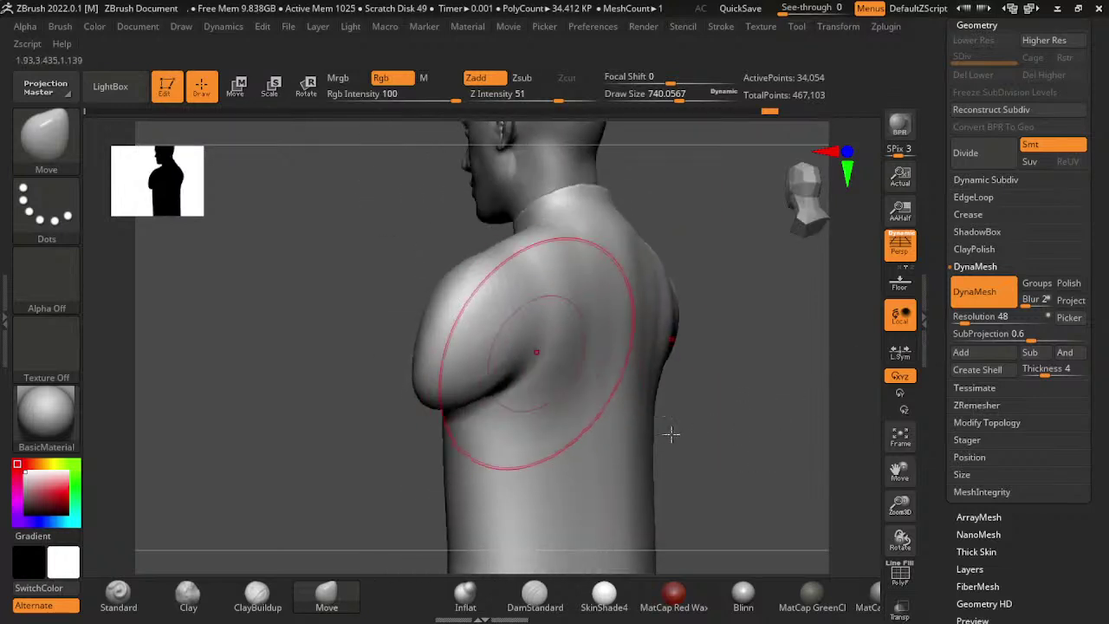
left_click(257, 596)
right_click_drag(817, 248, 614, 446)
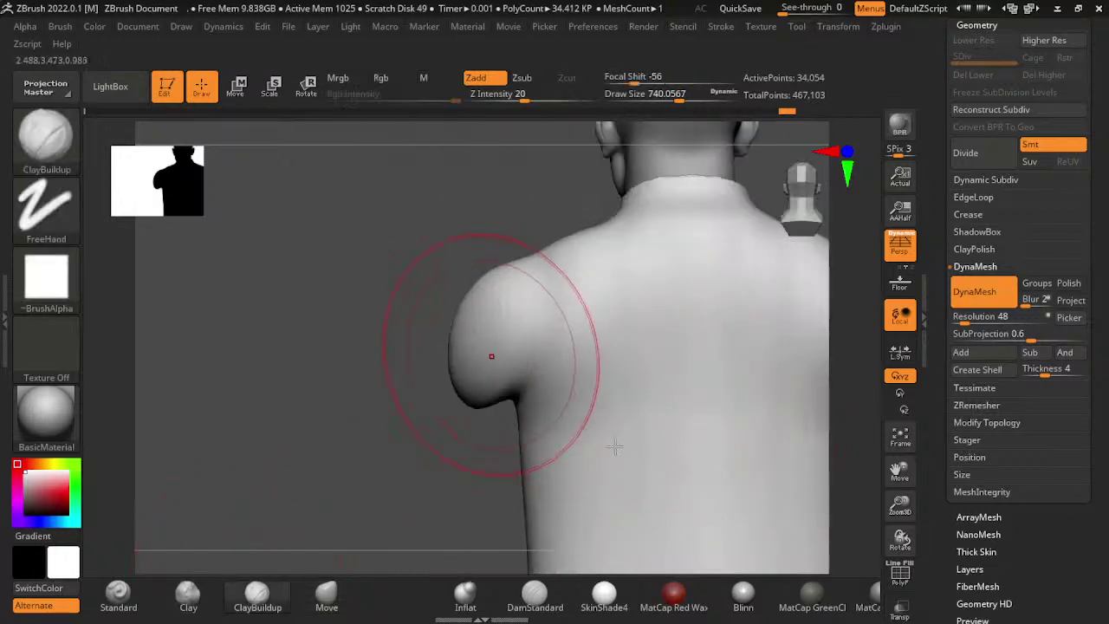
mouse_move(659, 498)
left_mouse_down()
mouse_move(681, 512)
mouse_move(656, 493)
mouse_move(775, 465)
mouse_move(741, 442)
left_mouse_up()
- Build up and smooth the creases off the chest, then scroll up the right tray
right_click_drag(525, 560, 581, 372)
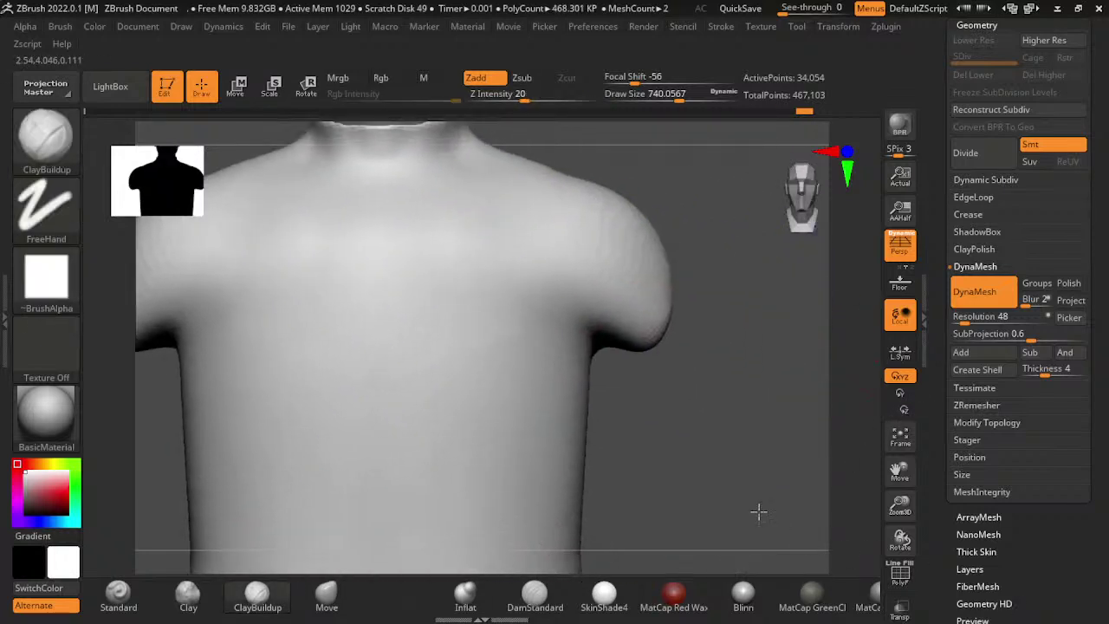
right_click_drag(759, 512, 707, 417)
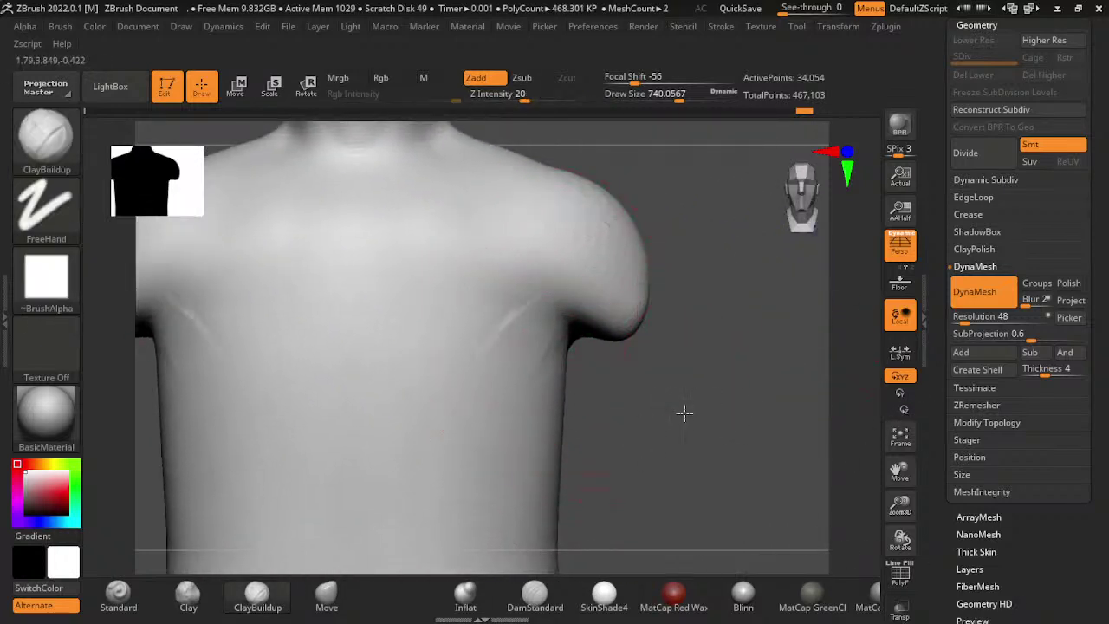
left_click_drag(623, 459, 568, 465)
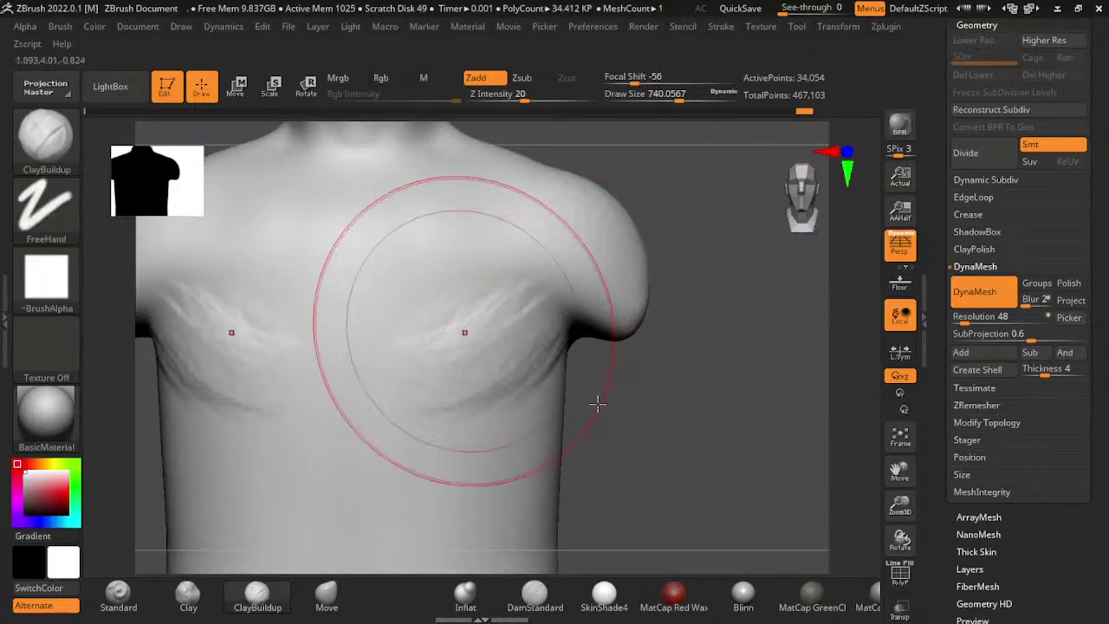
left_click_drag(597, 402, 564, 441, "shift")
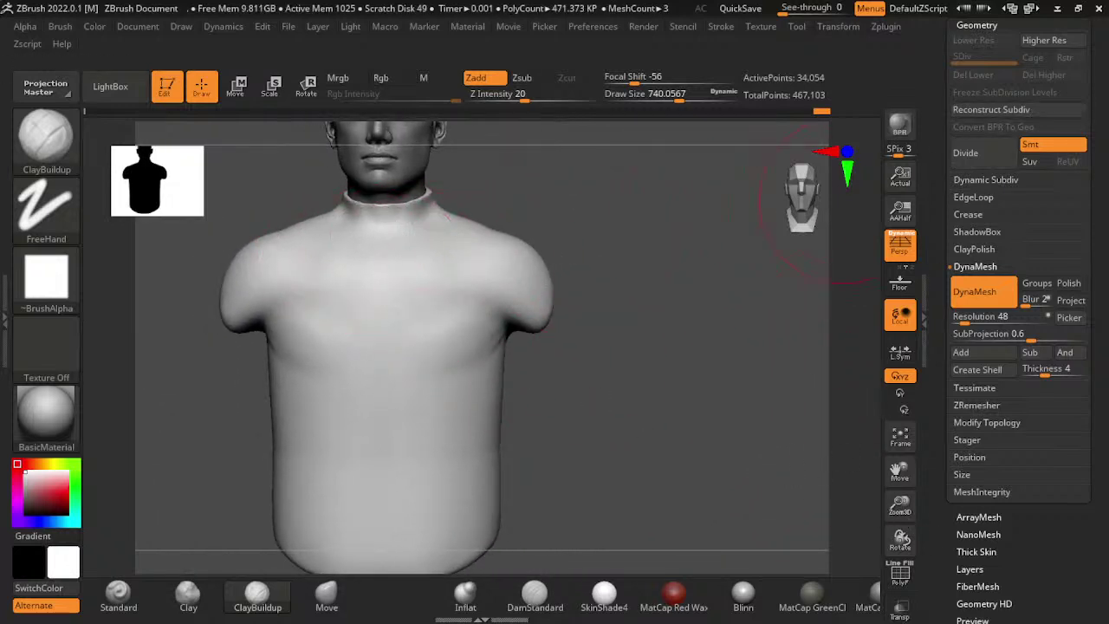
scroll(1018, 321, "up", 3)
scroll(1018, 320, "up", 10)
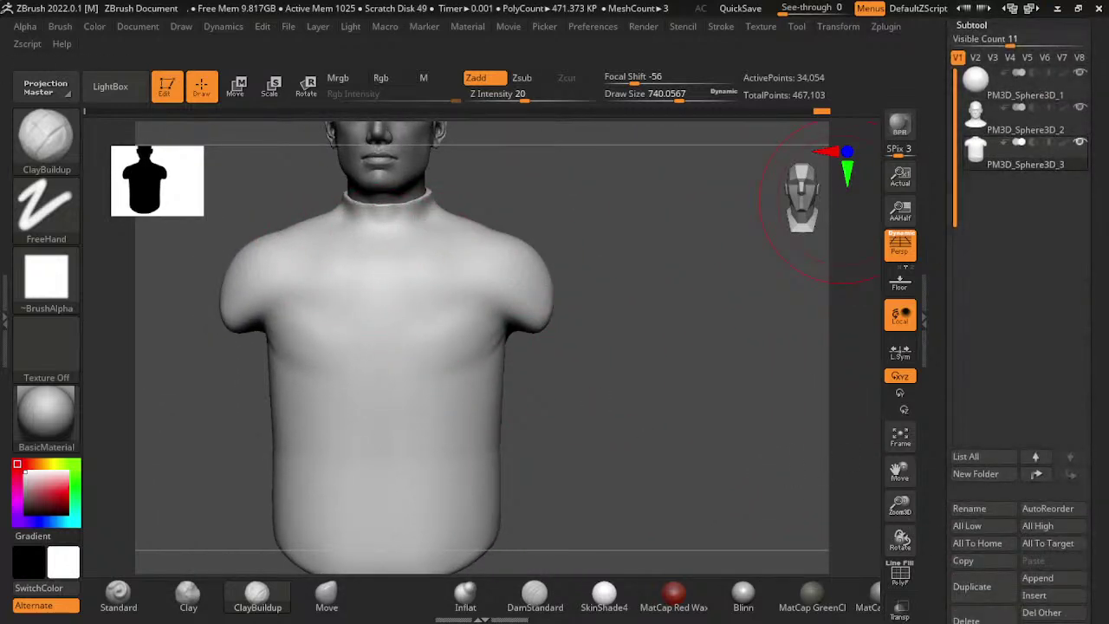
- Append a Cylinder3D subtool, stretch it taller and move it against the right shoulder
left_click(1037, 578)
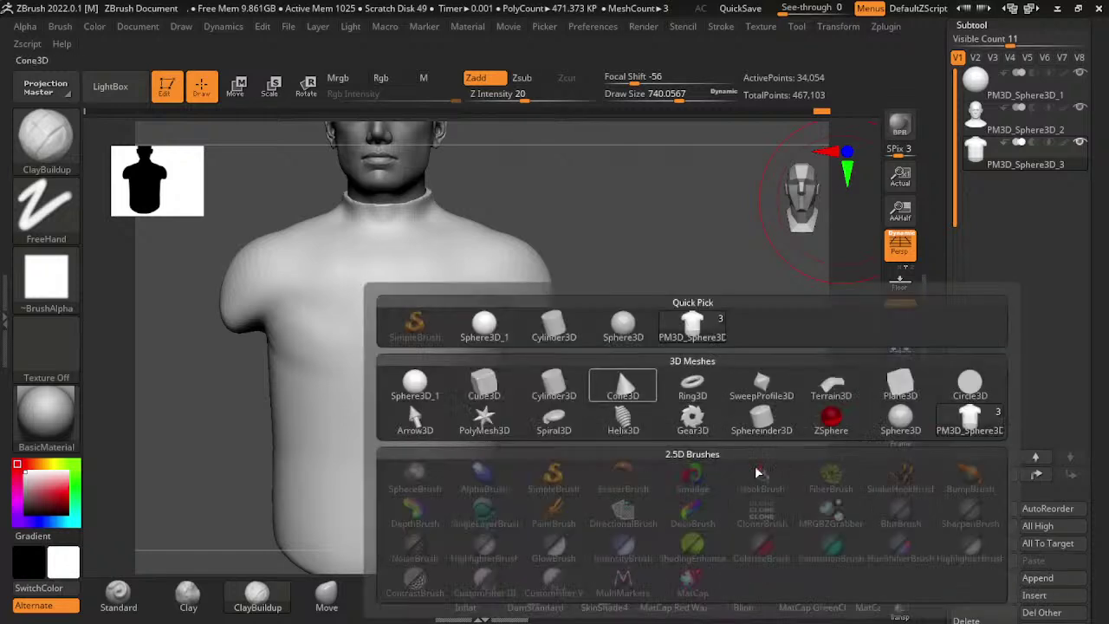
left_click(554, 386)
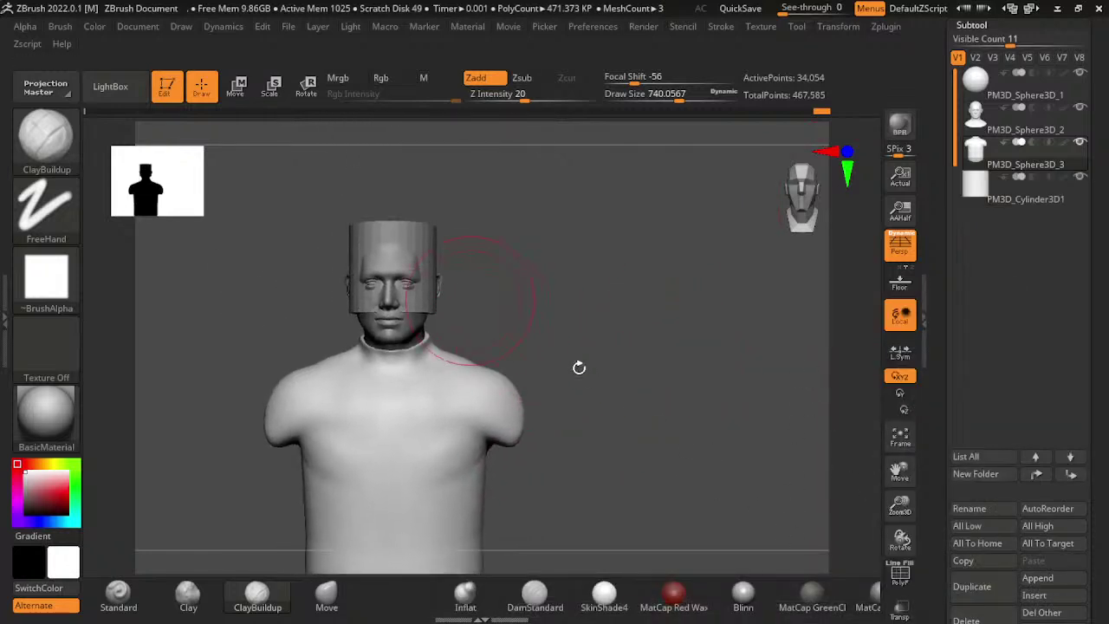
key("w")
left_click(1025, 192)
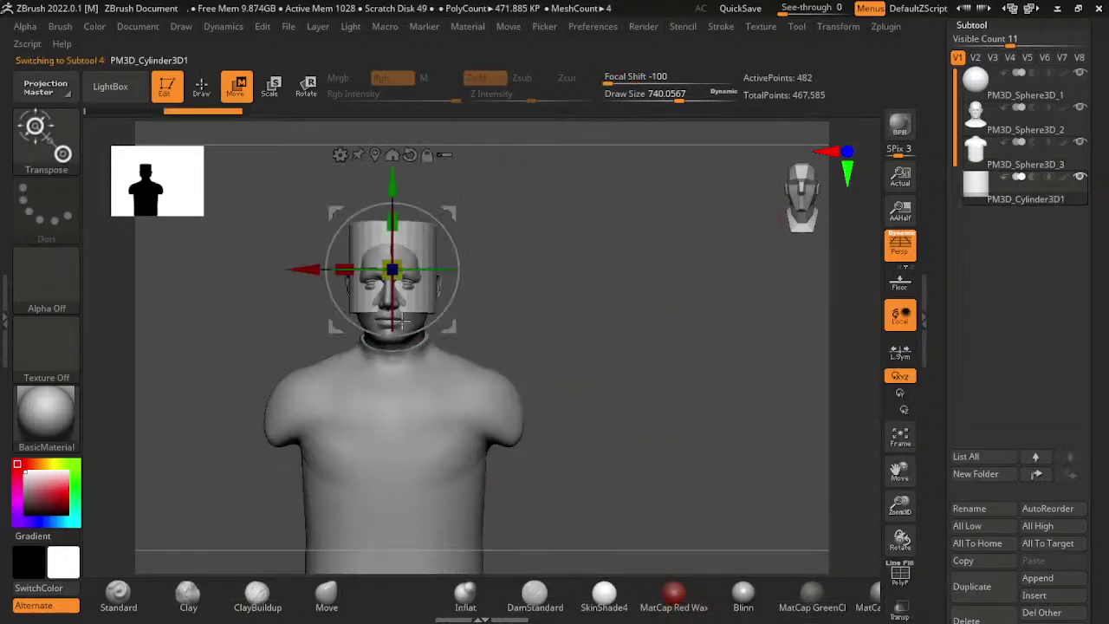
left_click_drag(401, 320, 698, 303)
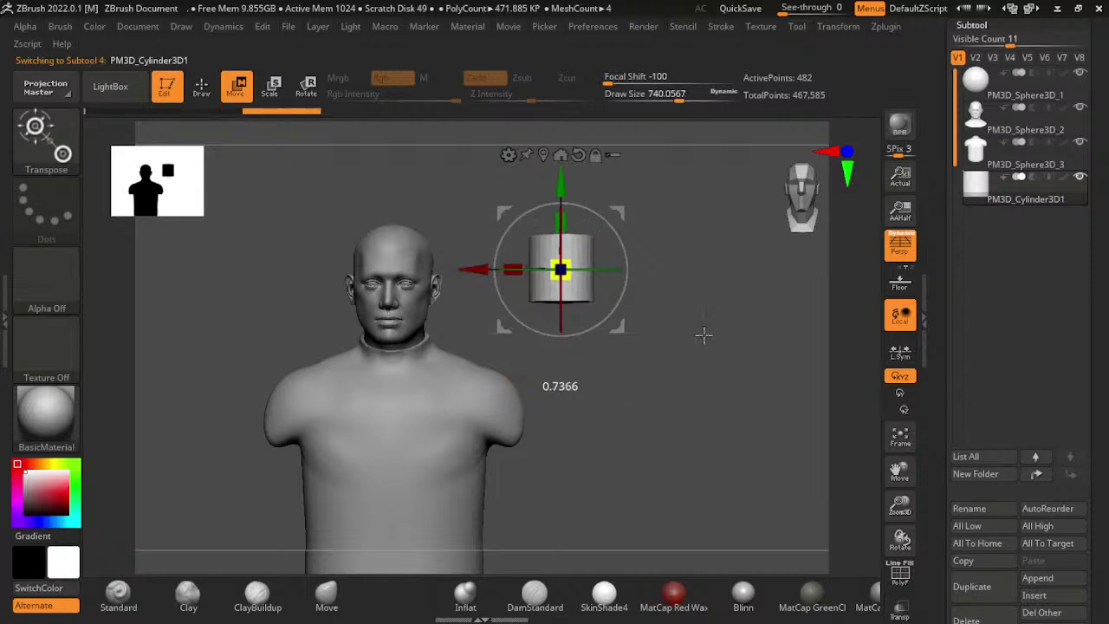
mouse_move(560, 222)
left_mouse_down()
mouse_move(563, 186)
mouse_move(705, 436)
left_mouse_up()
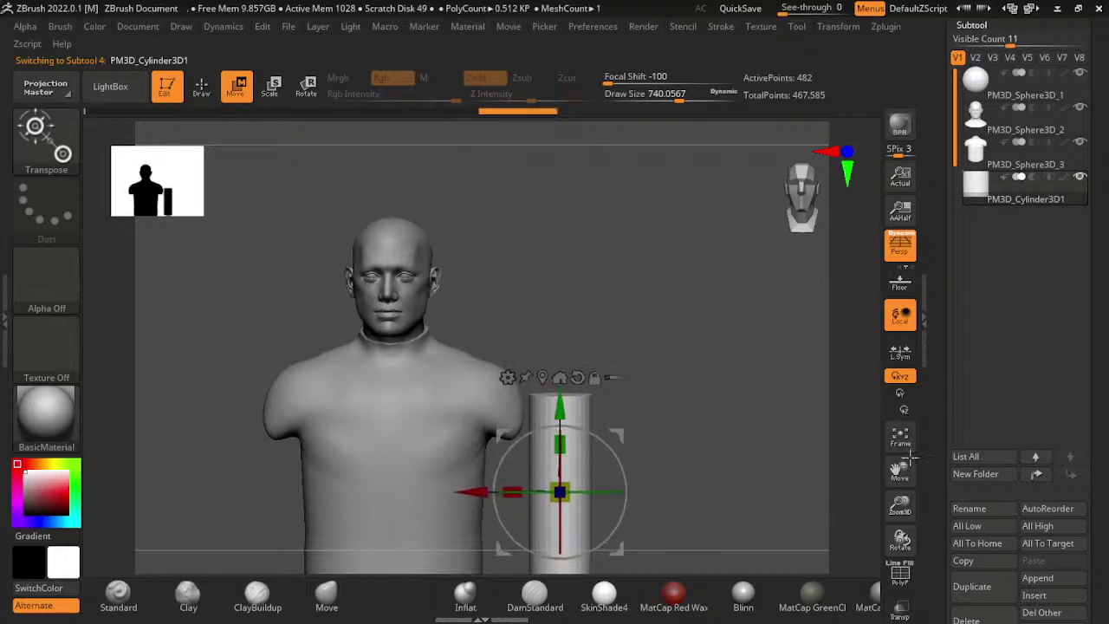
scroll(686, 366, "up", 3)
left_click_drag(685, 366, 678, 213)
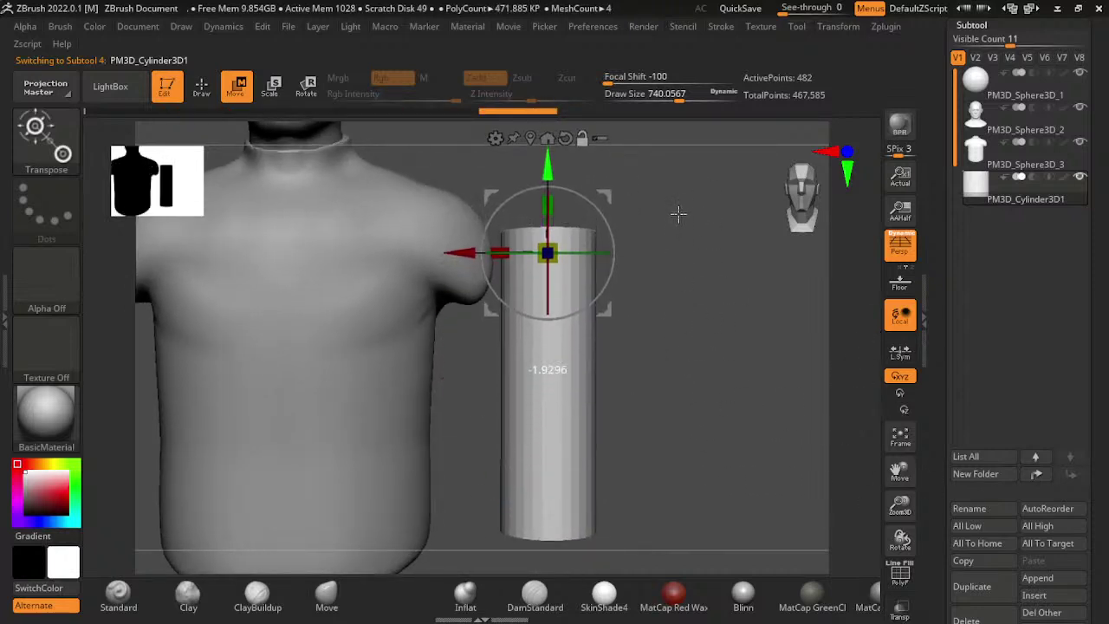
left_click_drag(548, 253, 472, 253)
- Tilt the cylinder into an upper-arm pose, angling it outward about 15 degrees
mouse_move(759, 356)
left_mouse_down()
mouse_move(682, 349)
mouse_move(670, 362)
left_mouse_up()
mouse_move(675, 259)
left_mouse_down("alt")
mouse_move(673, 303)
mouse_move(629, 404)
left_mouse_up("alt")
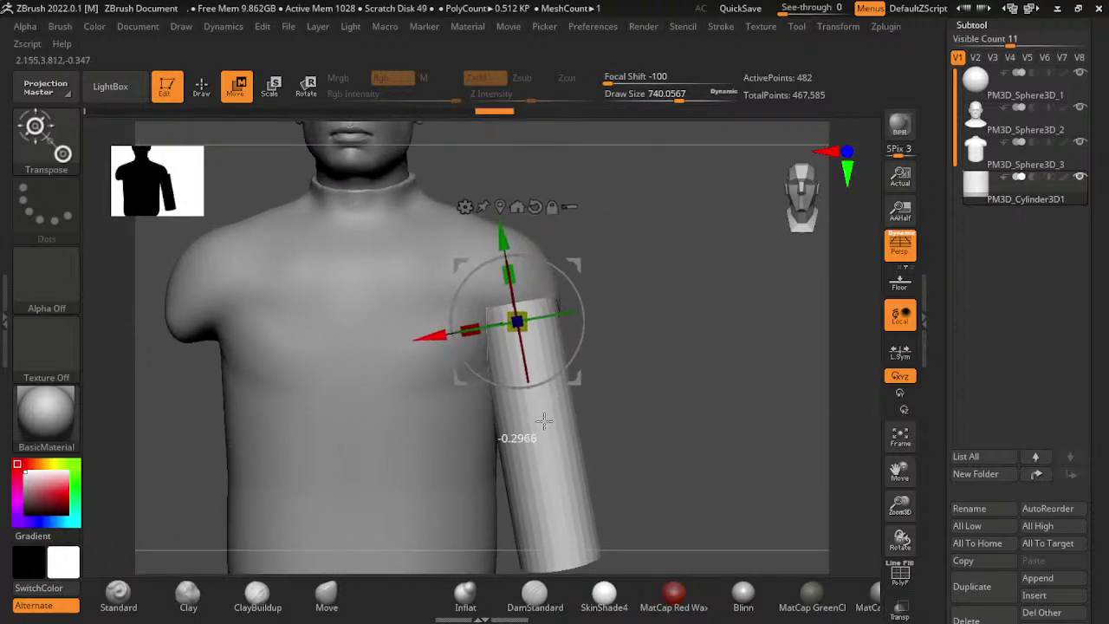
mouse_move(754, 415)
left_mouse_down()
mouse_move(542, 408)
mouse_move(732, 377)
mouse_move(595, 372)
left_mouse_up()
key("q")
key("w")
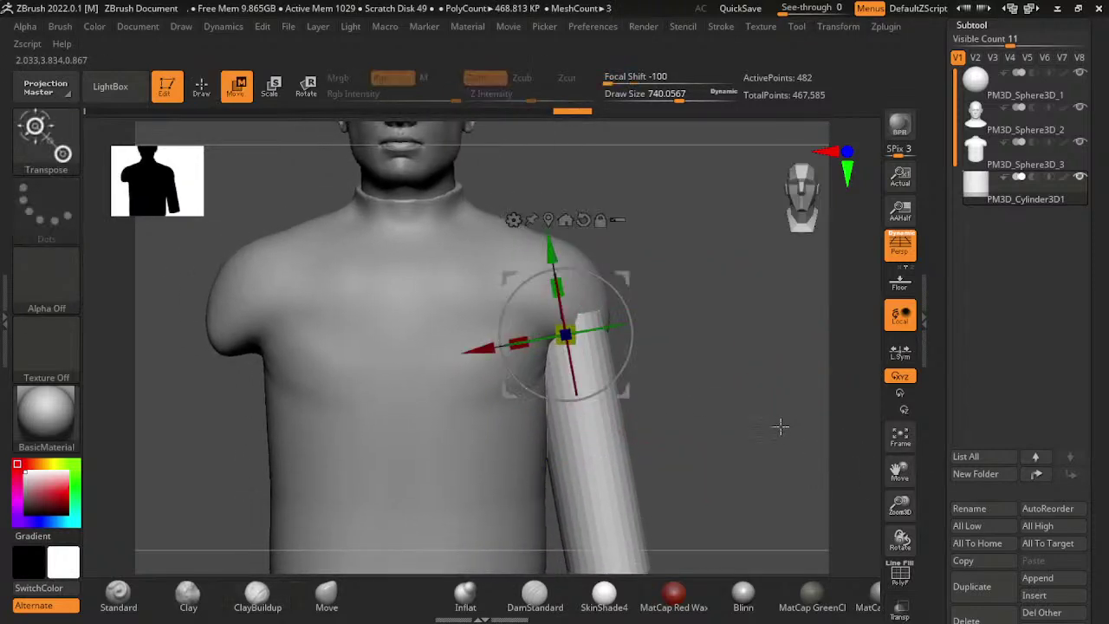
left_click_drag(782, 425, 800, 411)
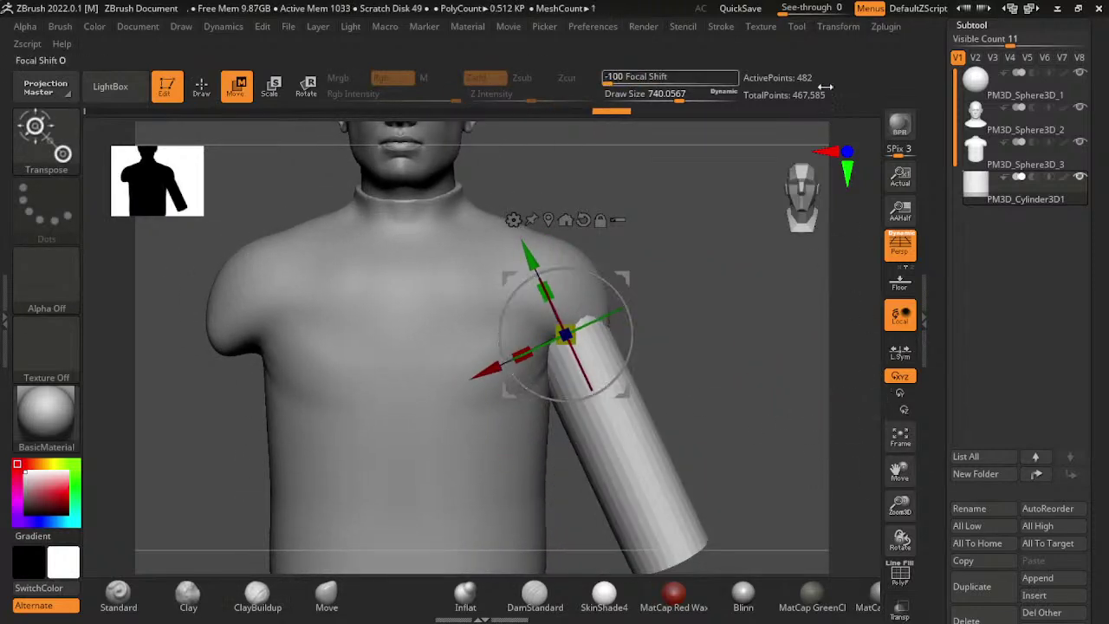
key("q")
left_click(886, 26)
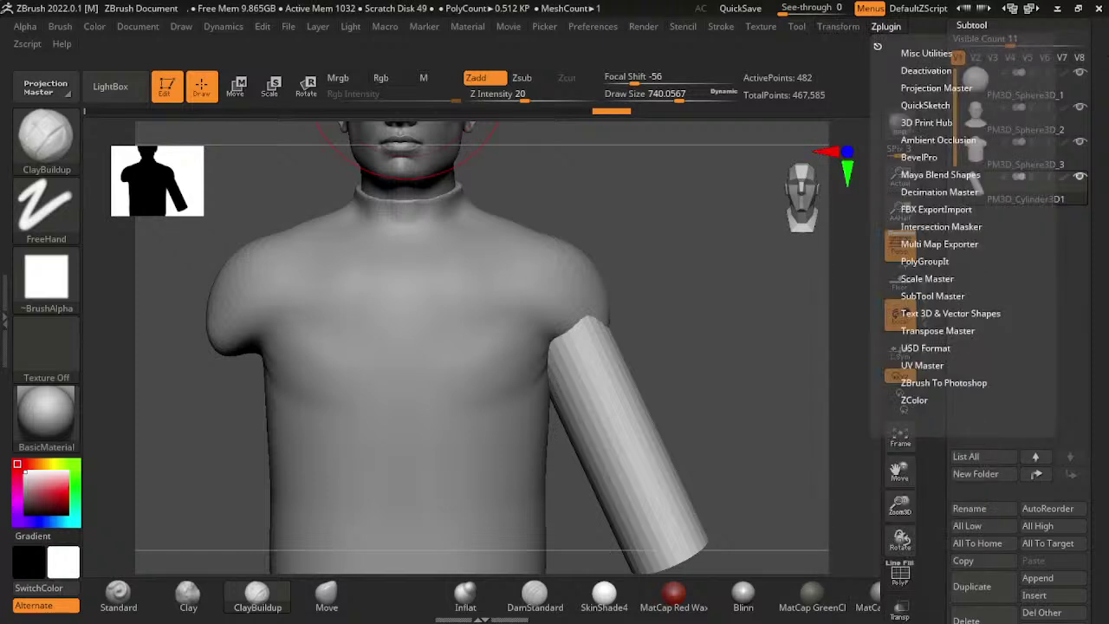
- Mirror the arm across the X axis into the same subtool with SubTool Master
left_click(933, 295)
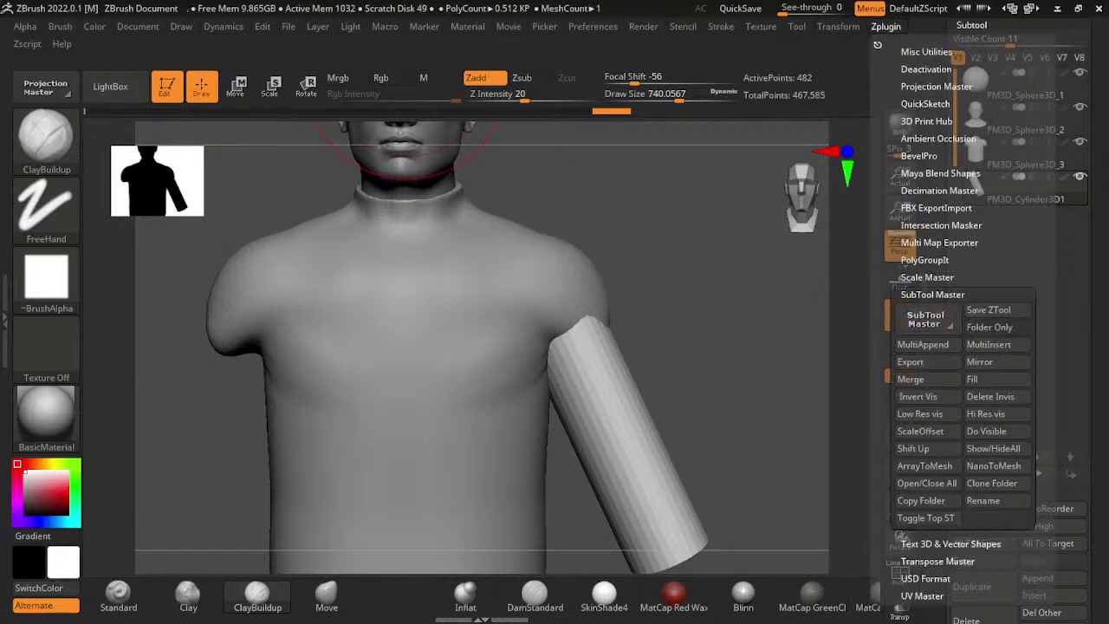
left_click(996, 361)
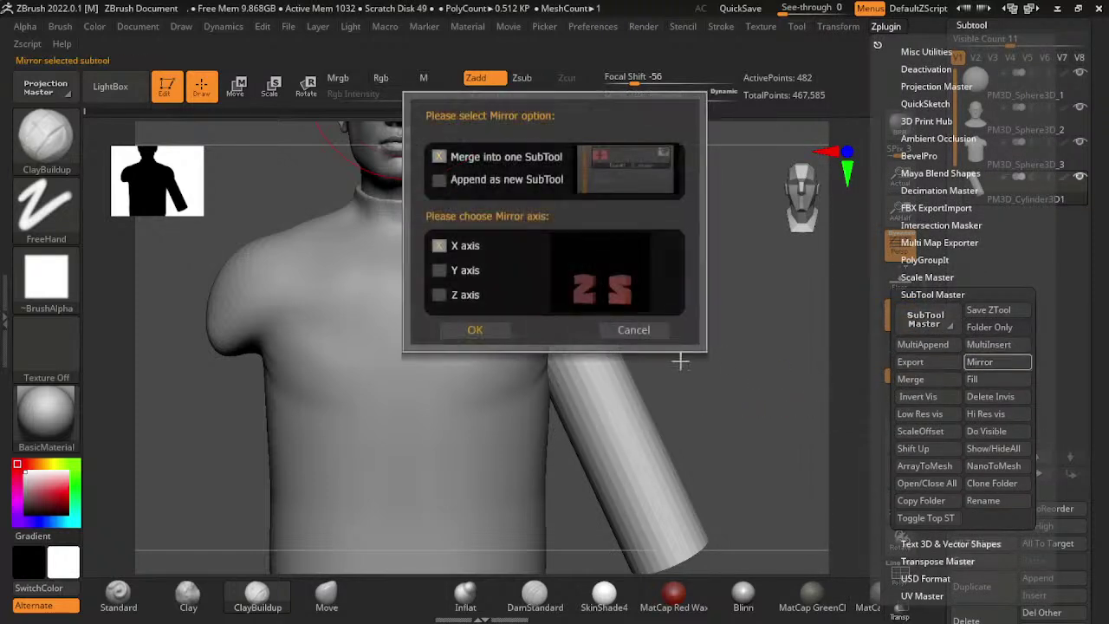
left_click(474, 329)
key("f")
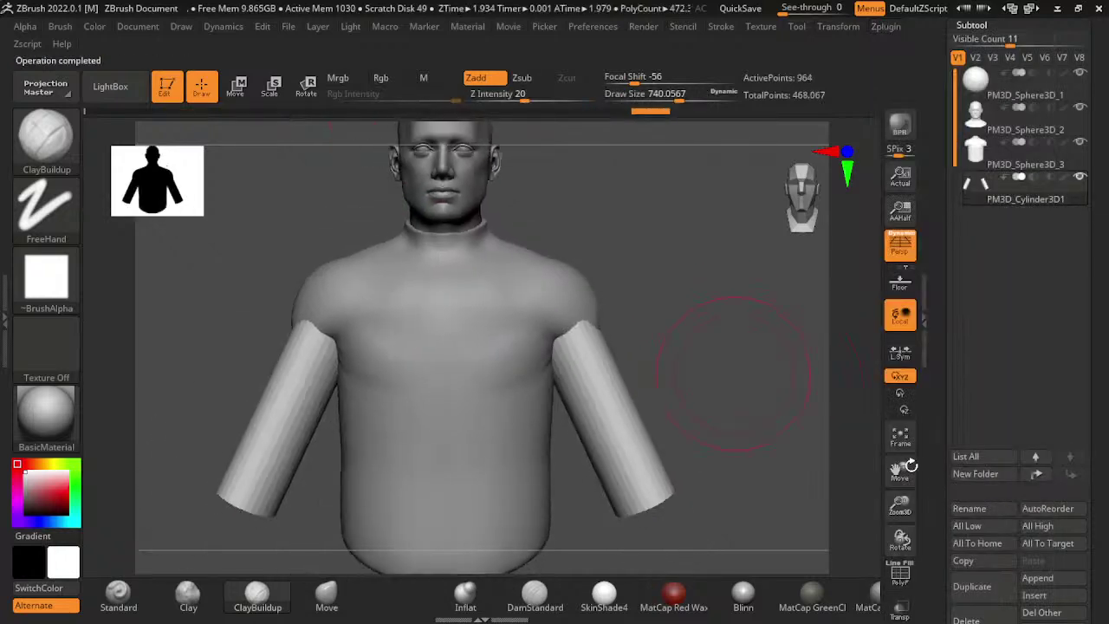
left_click_drag(871, 396, 870, 449)
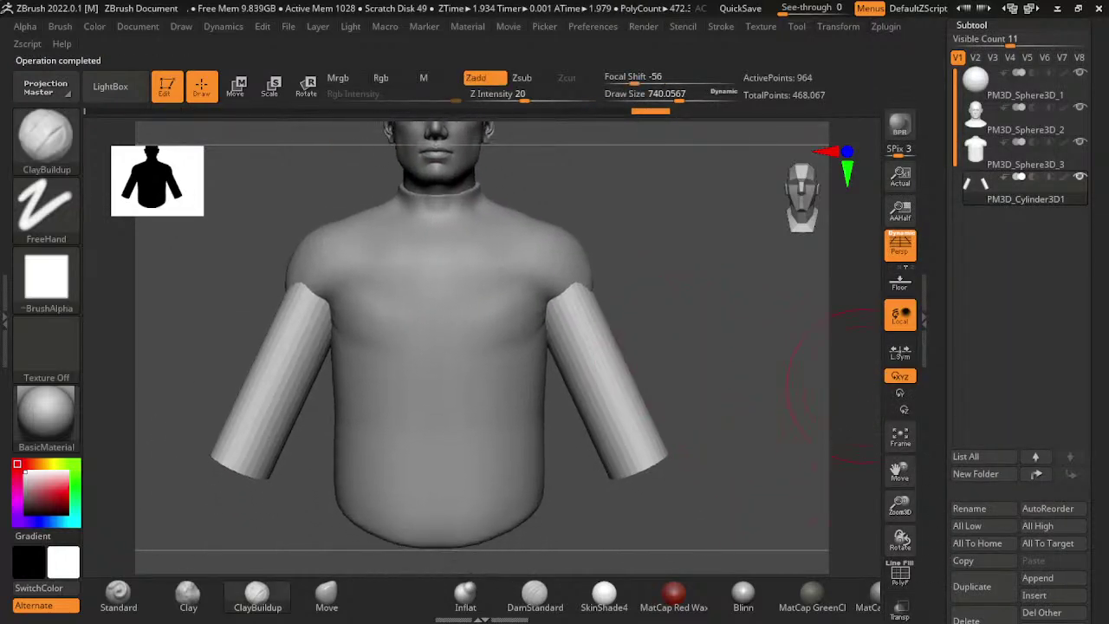
- DynaMesh the model to fuse both arms into the torso and smooth the arm ends
scroll(1052, 543, "down", 5)
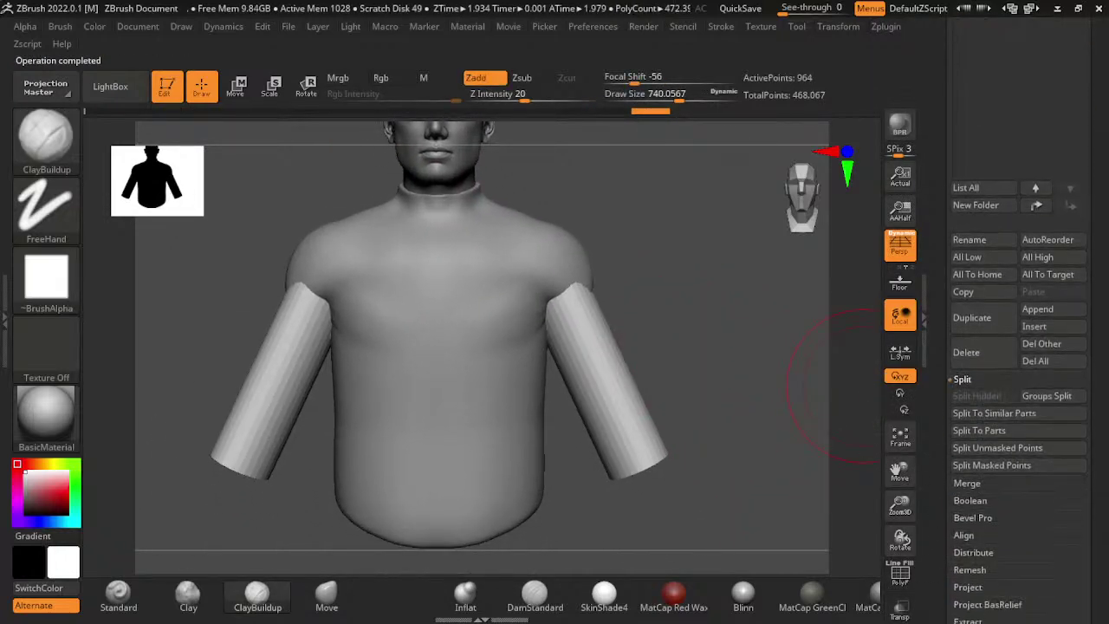
scroll(1018, 407, "down", 5)
left_click(976, 378)
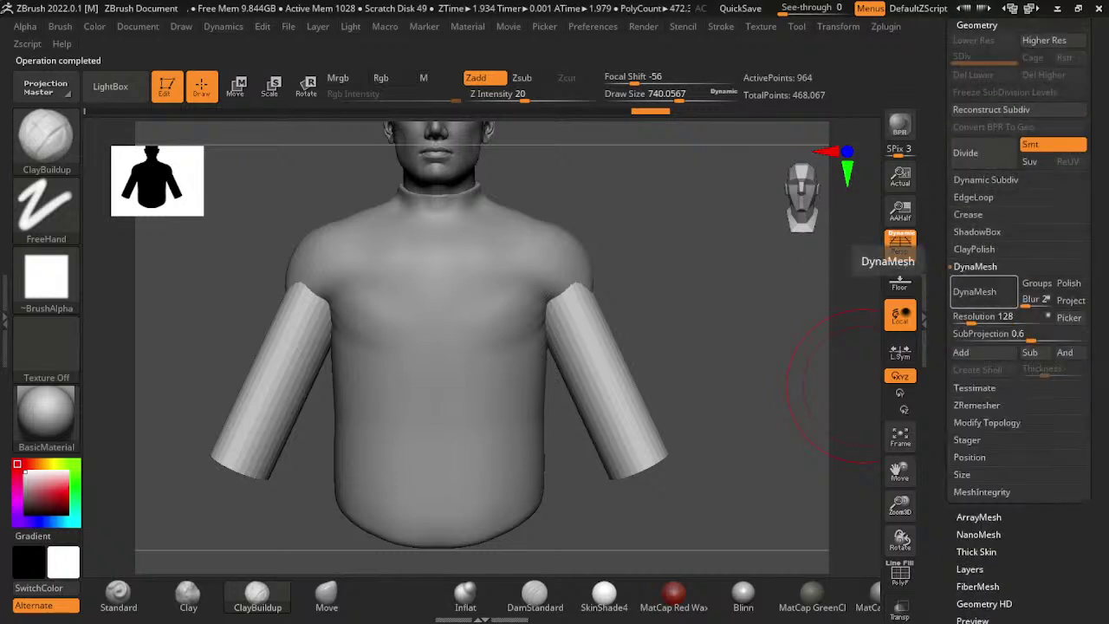
left_click(975, 291)
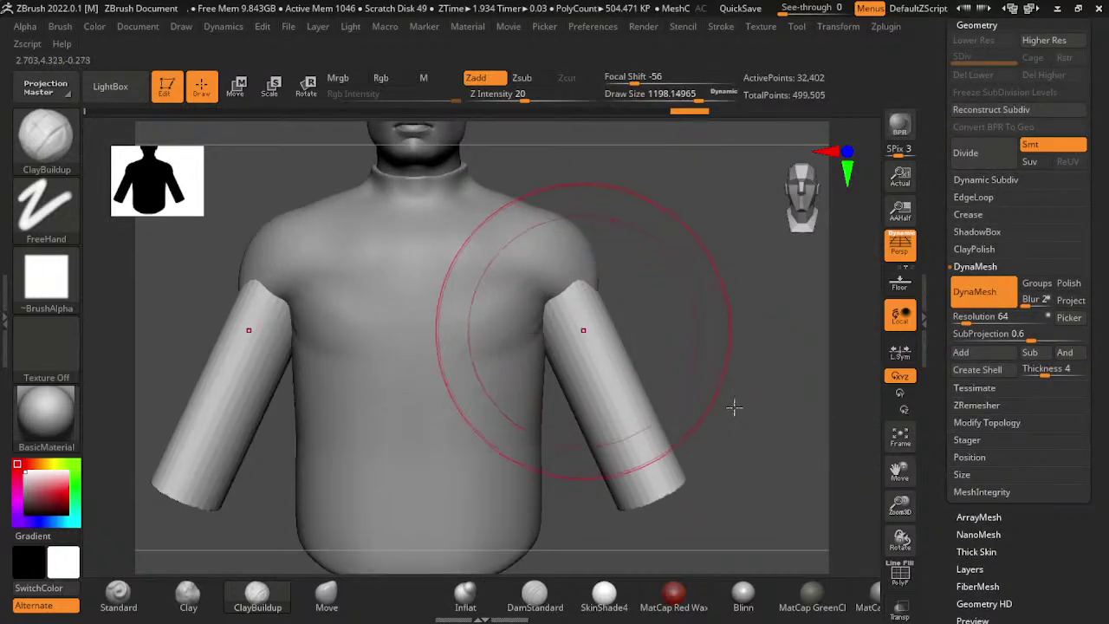
key("shift")
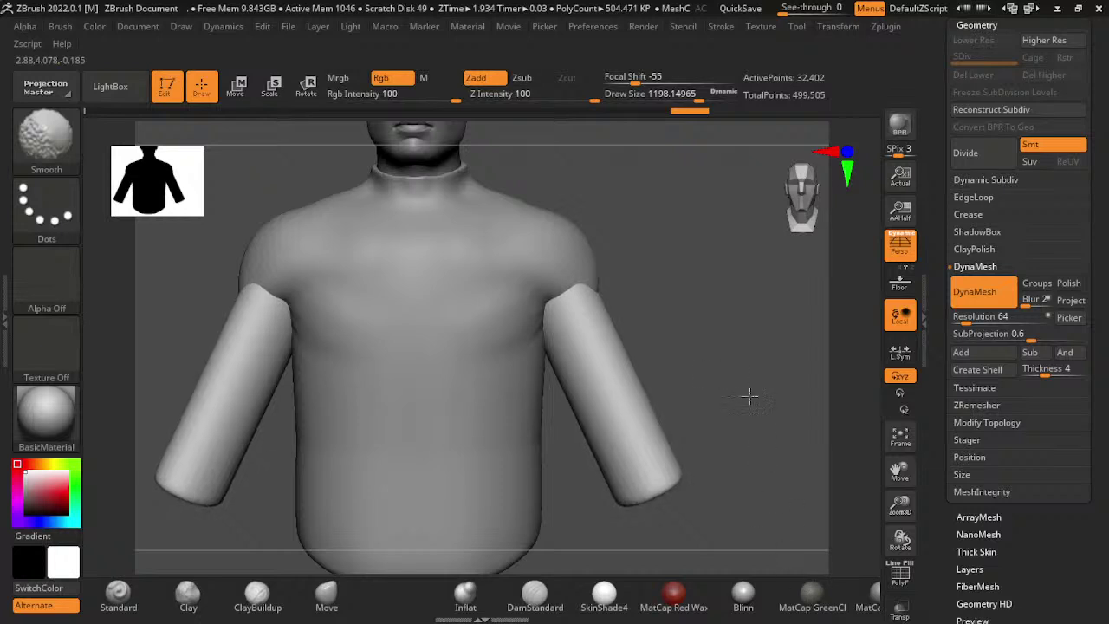
left_click_drag(630, 260, 693, 351, "alt")
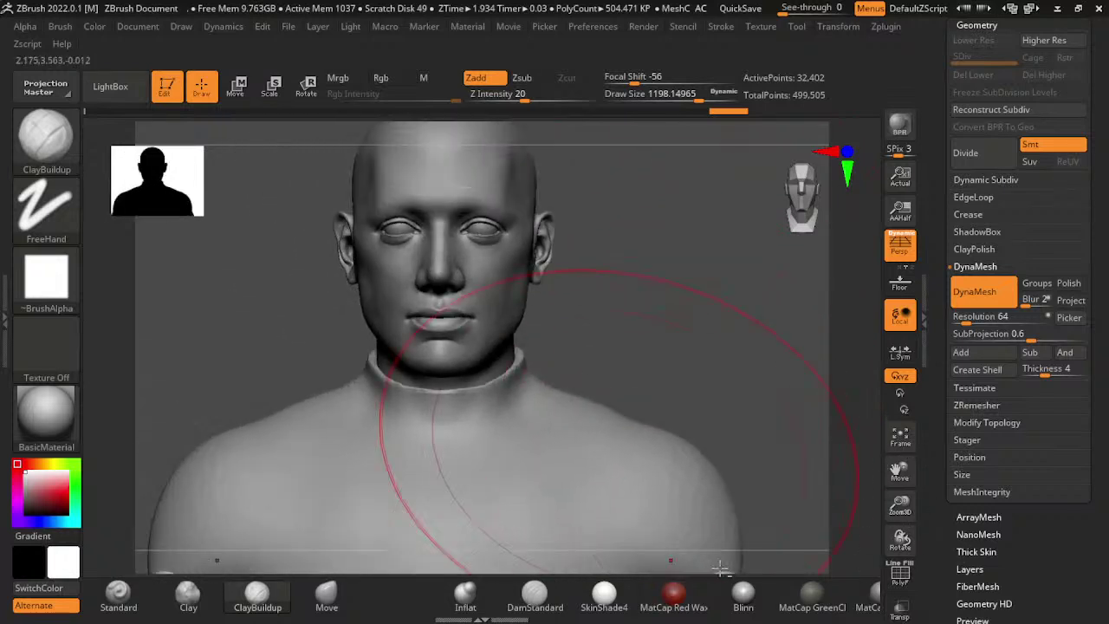
- With a smaller brush, push the shirt collar down around the neck and smooth the seam
key("bracketleft")
key("bracketleft")
key("bracketleft")
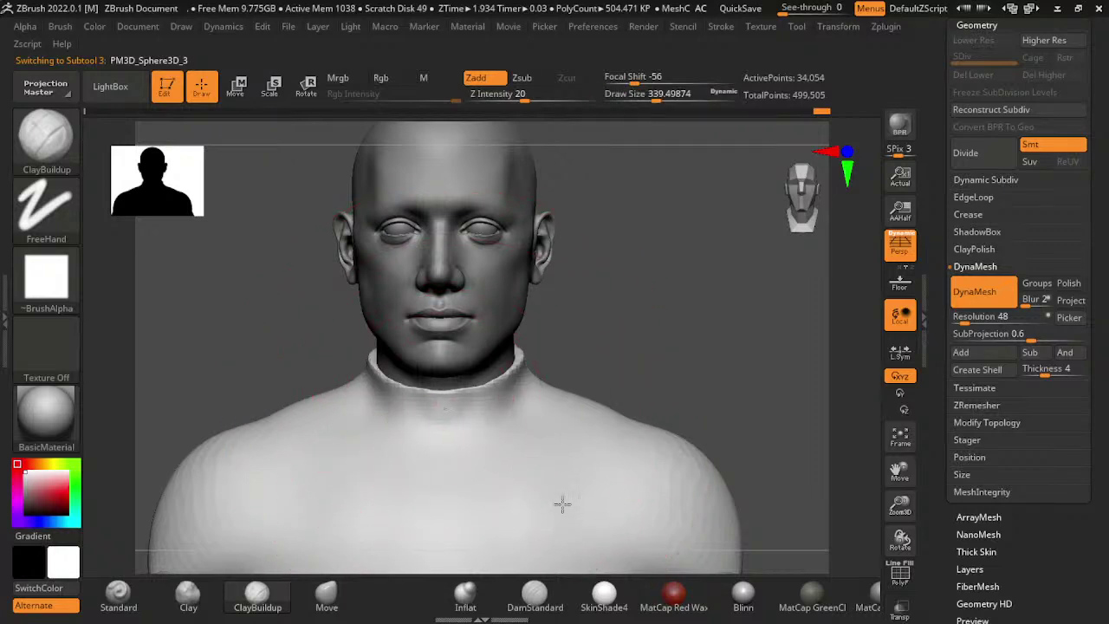
left_click_drag(551, 493, 634, 483)
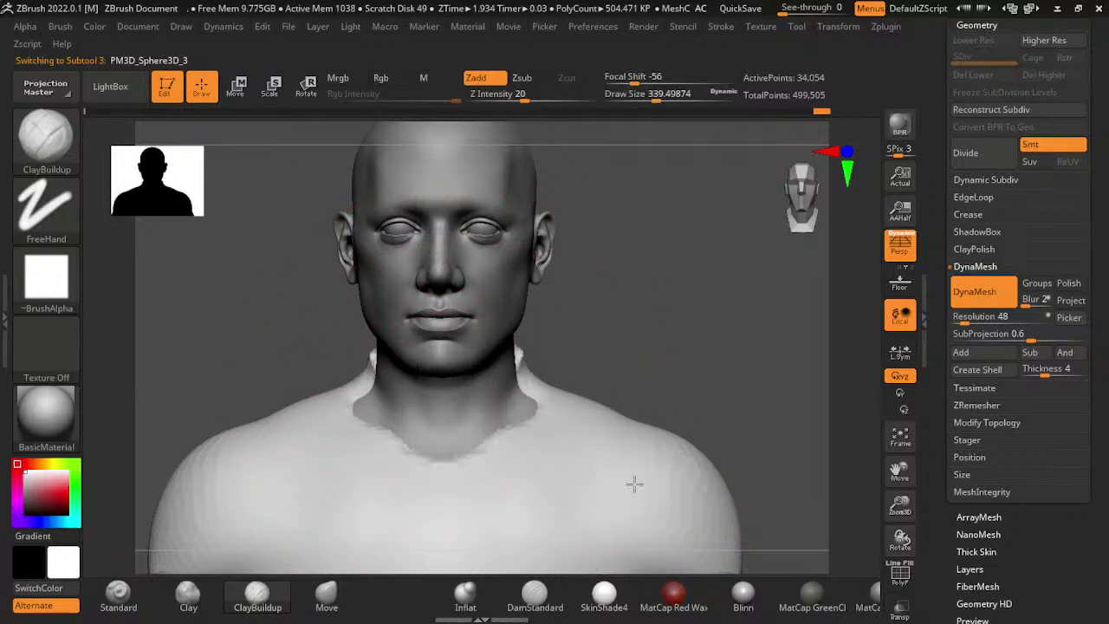
mouse_move(776, 393)
left_mouse_down()
mouse_move(713, 425)
mouse_move(747, 450)
left_mouse_up()
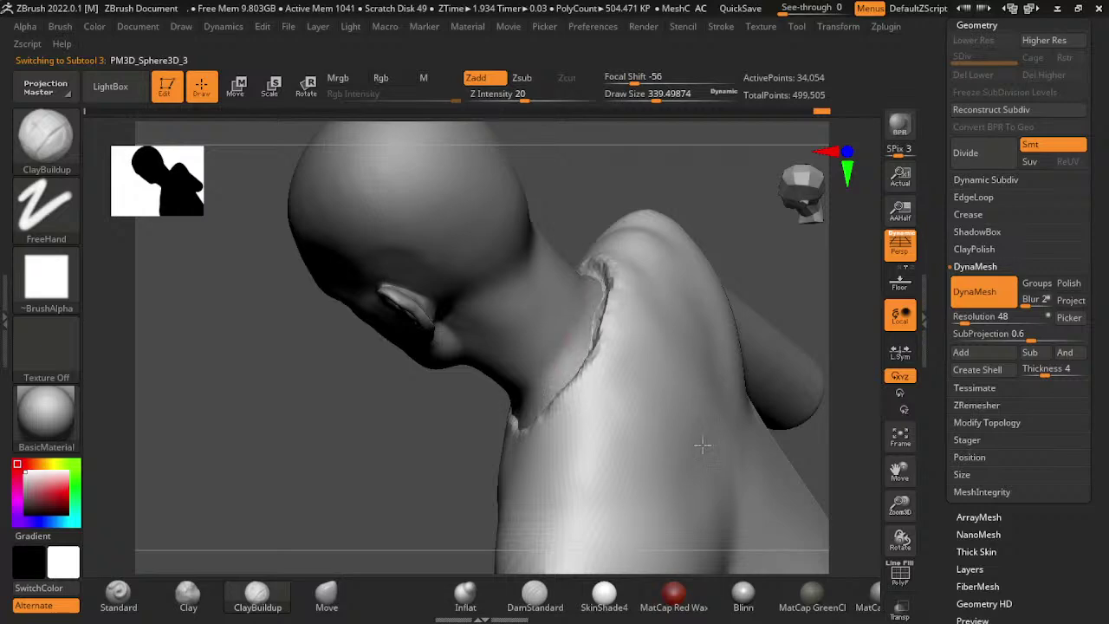
left_click_drag(732, 466, 745, 447, "shift")
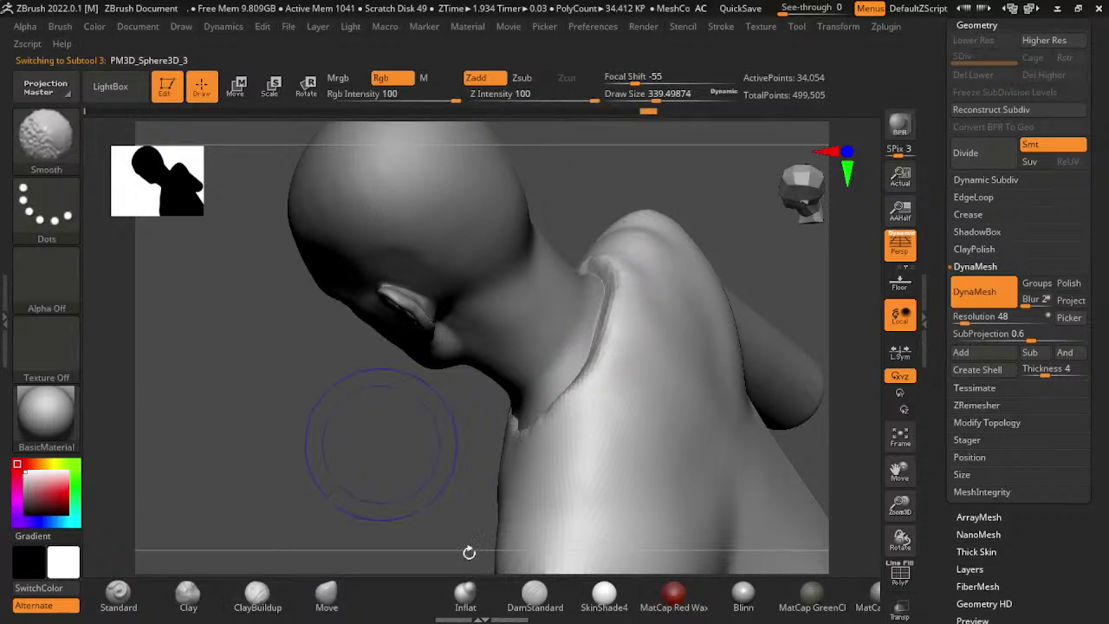
left_click_drag(468, 552, 678, 433, "shift")
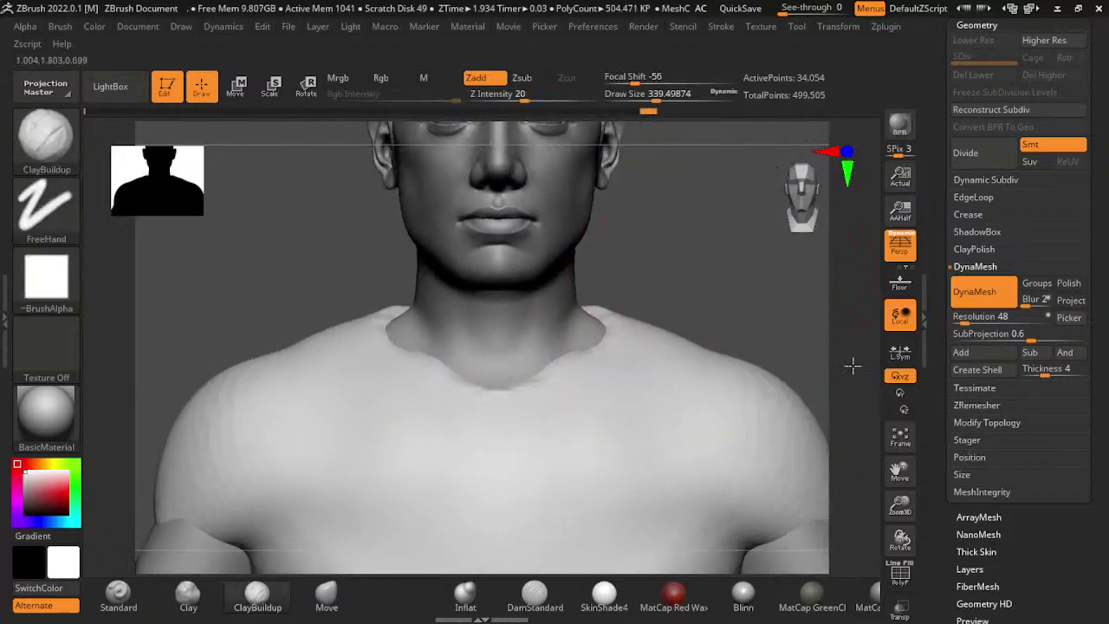
left_click_drag(853, 367, 545, 347)
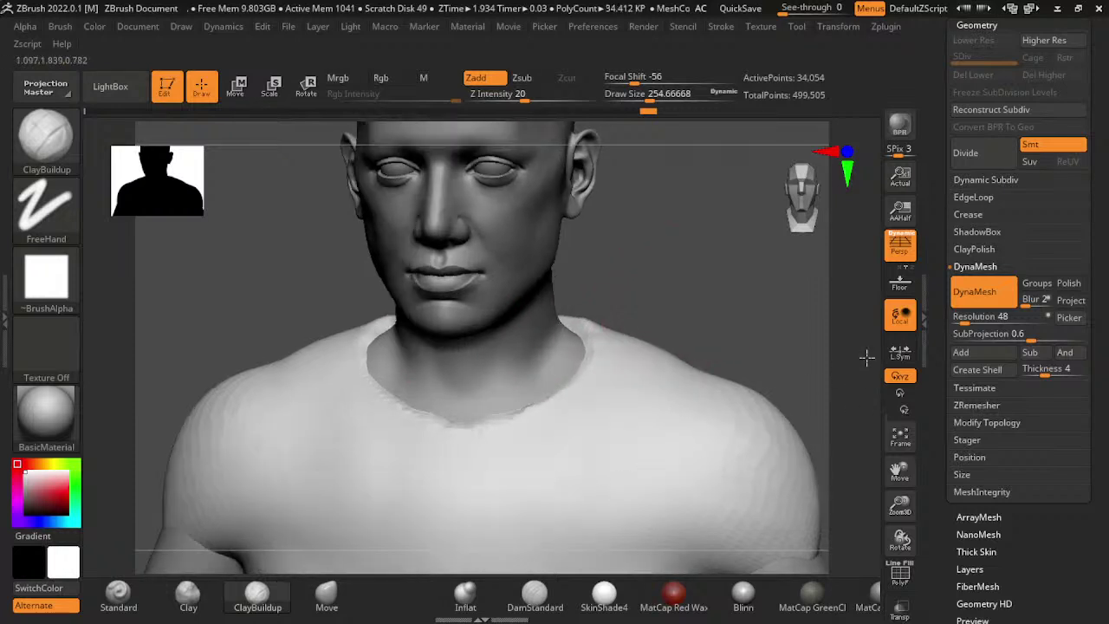
left_click_drag(866, 359, 784, 485, "alt")
- Smooth the torso and switch to the Move brush, adjusting its draw size
key("shift")
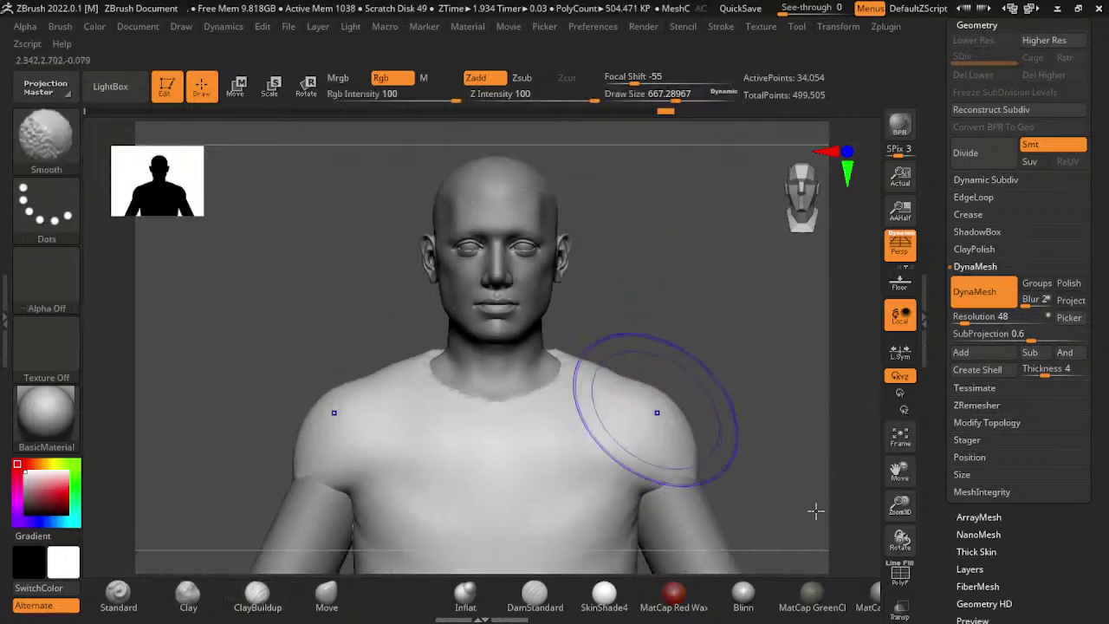
left_click_drag(841, 495, 829, 482)
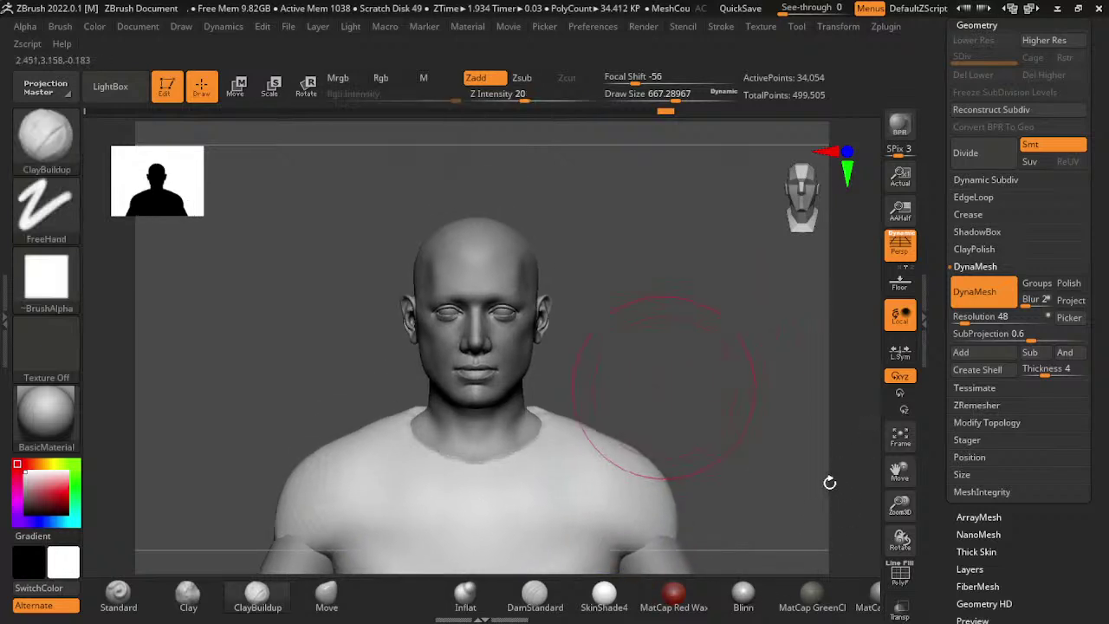
left_click_drag(811, 569, 780, 451, "alt")
left_click(325, 598)
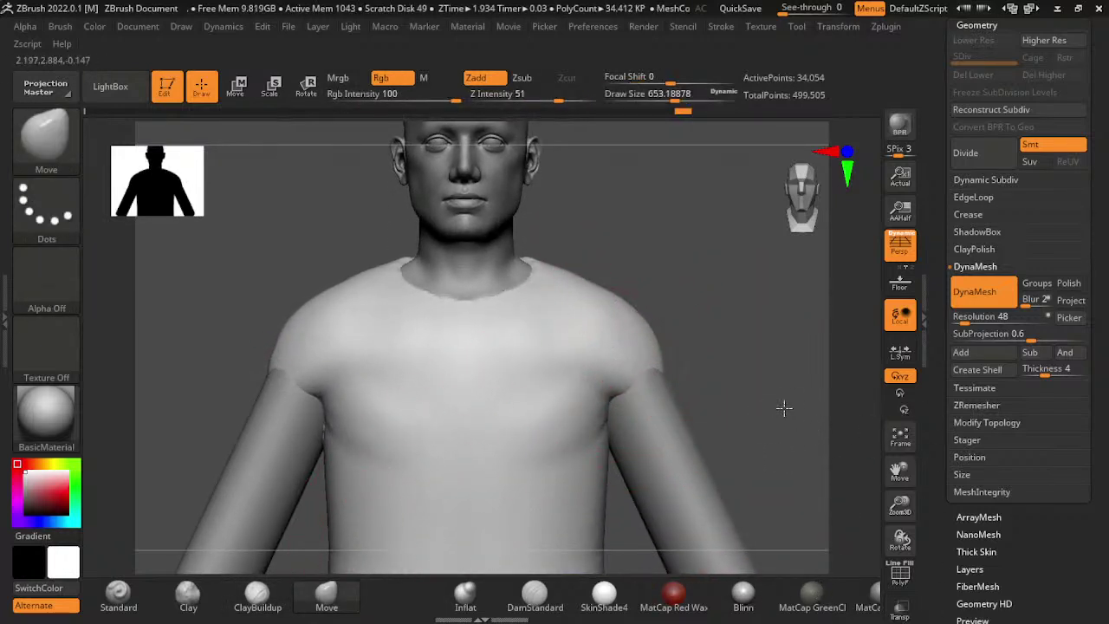
key("bracketleft")
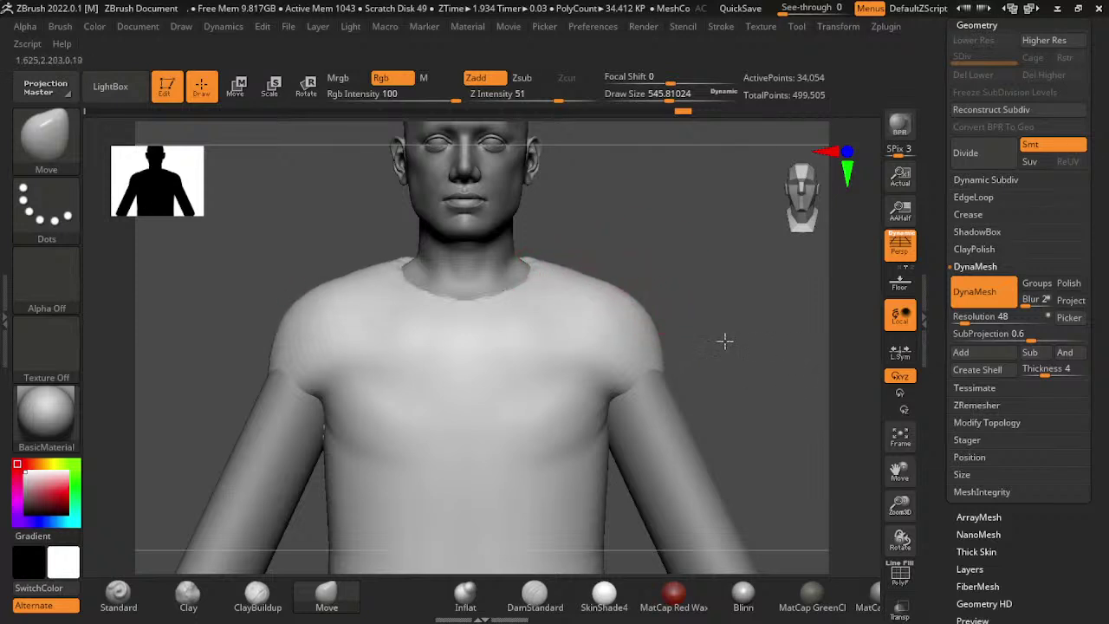
key("bracketright")
key("bracketright")
left_click_drag(794, 382, 798, 481, "alt")
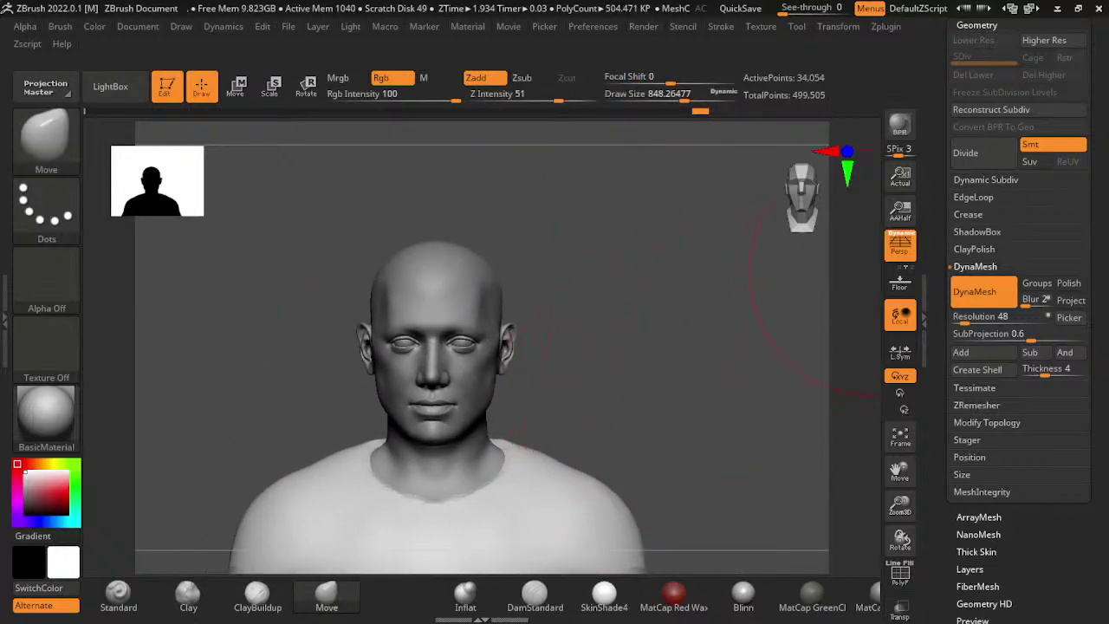
- Bring up the SubTool list in the right tray
scroll(996, 306, "up", 4)
left_click(971, 186)
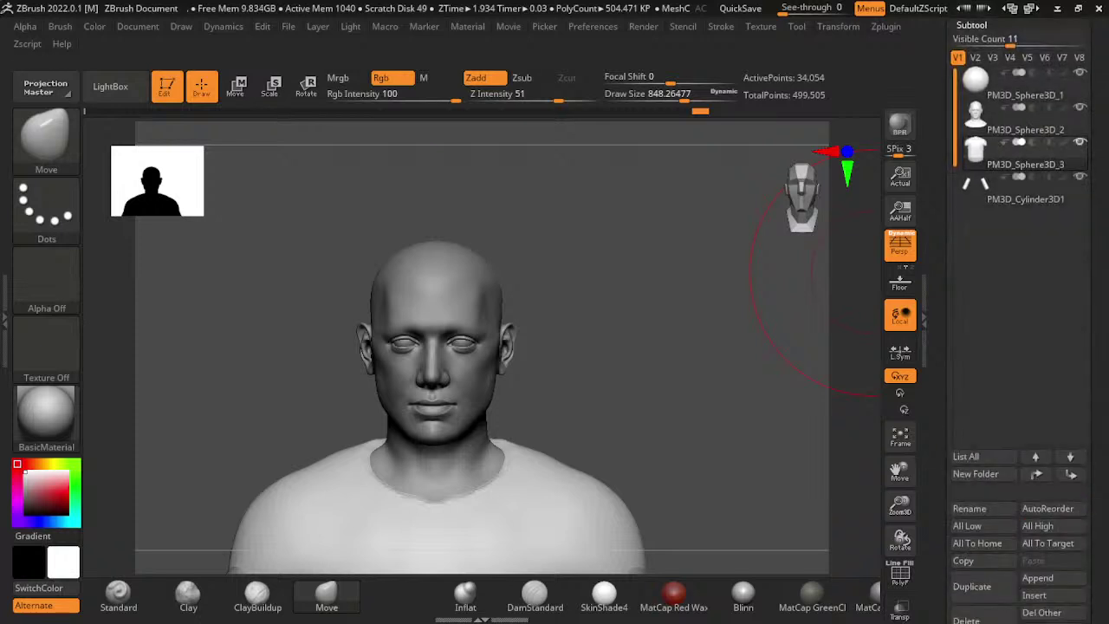
scroll(1019, 347, "down", 4)
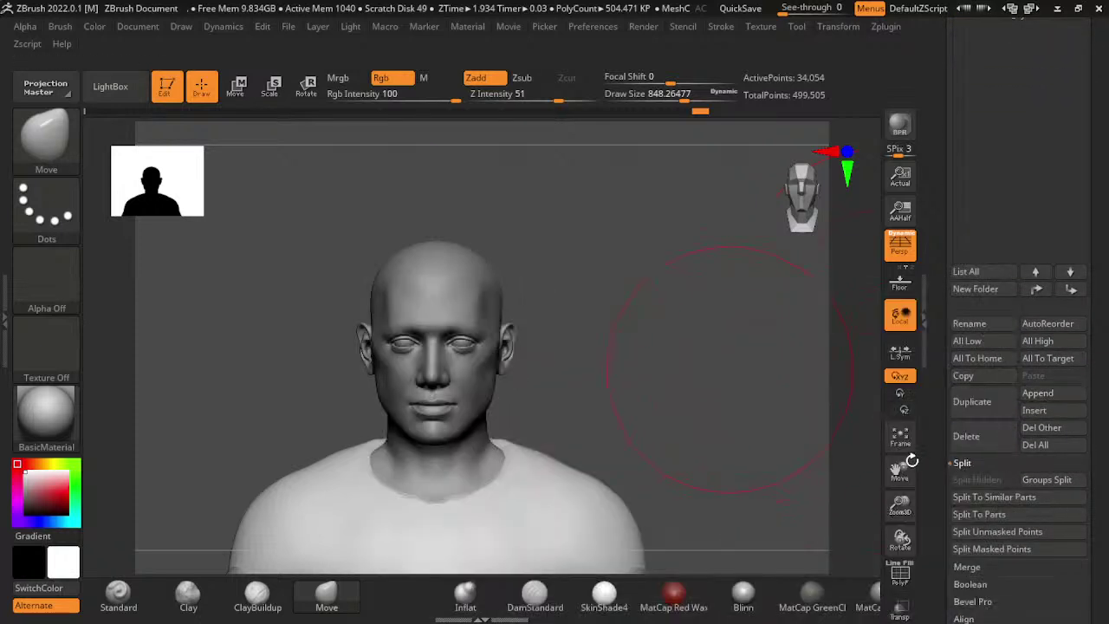
left_click_drag(900, 473, 924, 380)
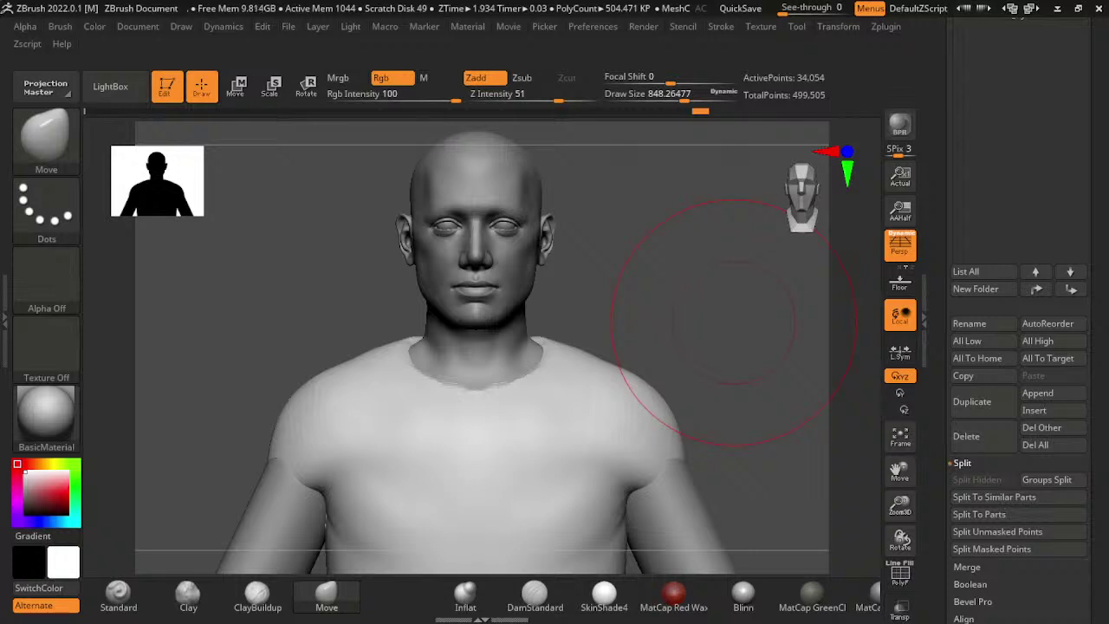
- Append a Sphere3D subtool, then move and enlarge it around the jaw and neck
left_click(1037, 392)
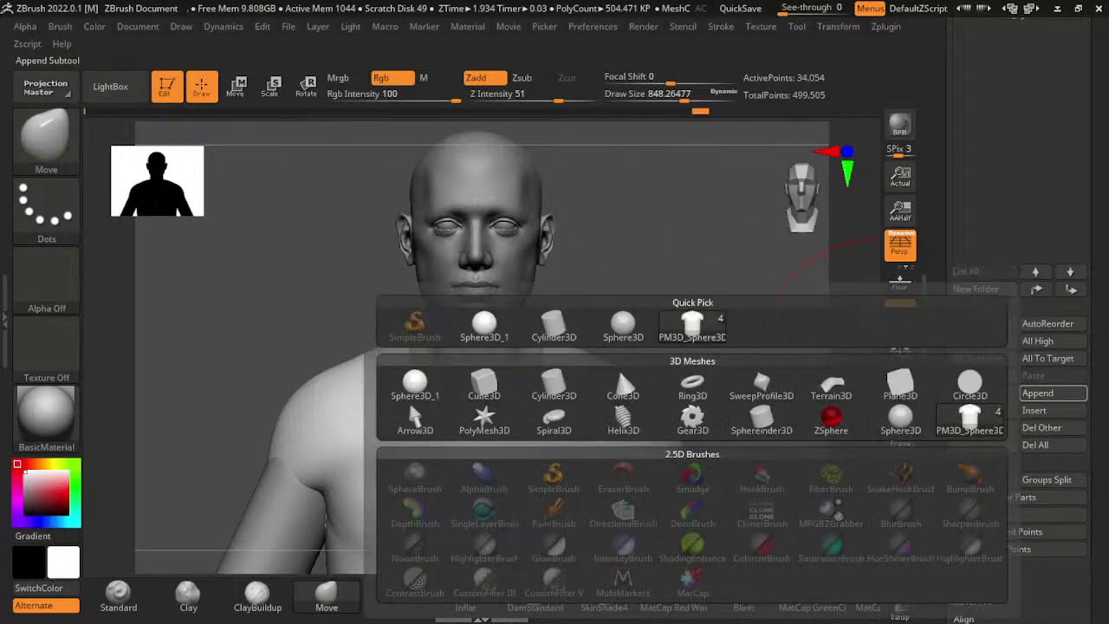
left_click(620, 397)
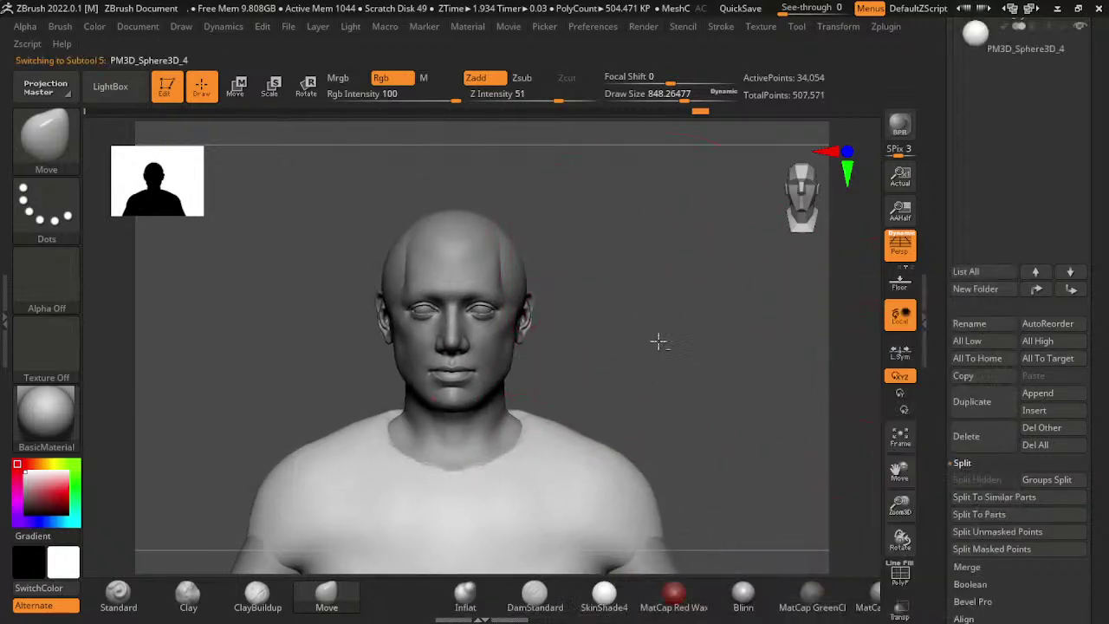
left_click_drag(658, 341, 775, 389, "shift")
key("w")
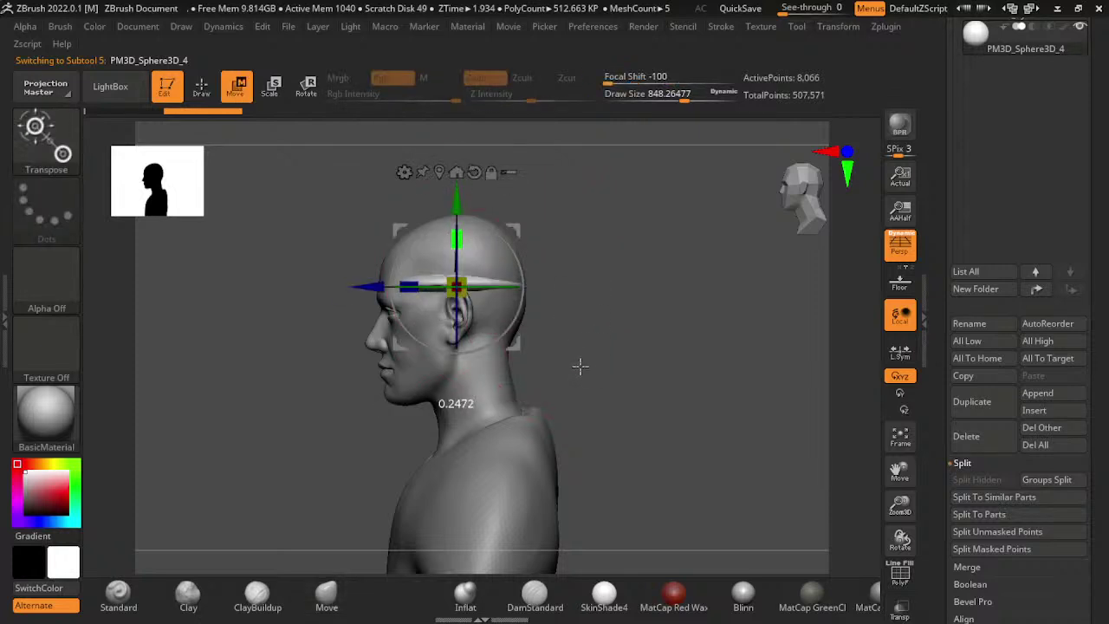
left_click_drag(575, 251, 588, 385)
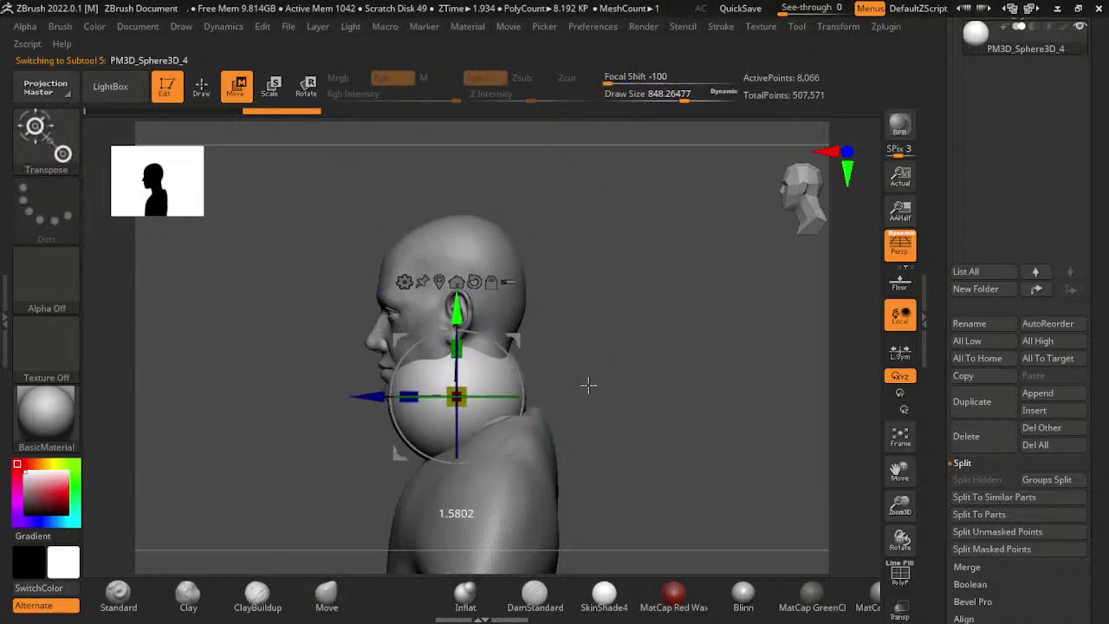
left_click_drag(579, 480, 596, 401)
left_click_drag(703, 451, 874, 494, "shift")
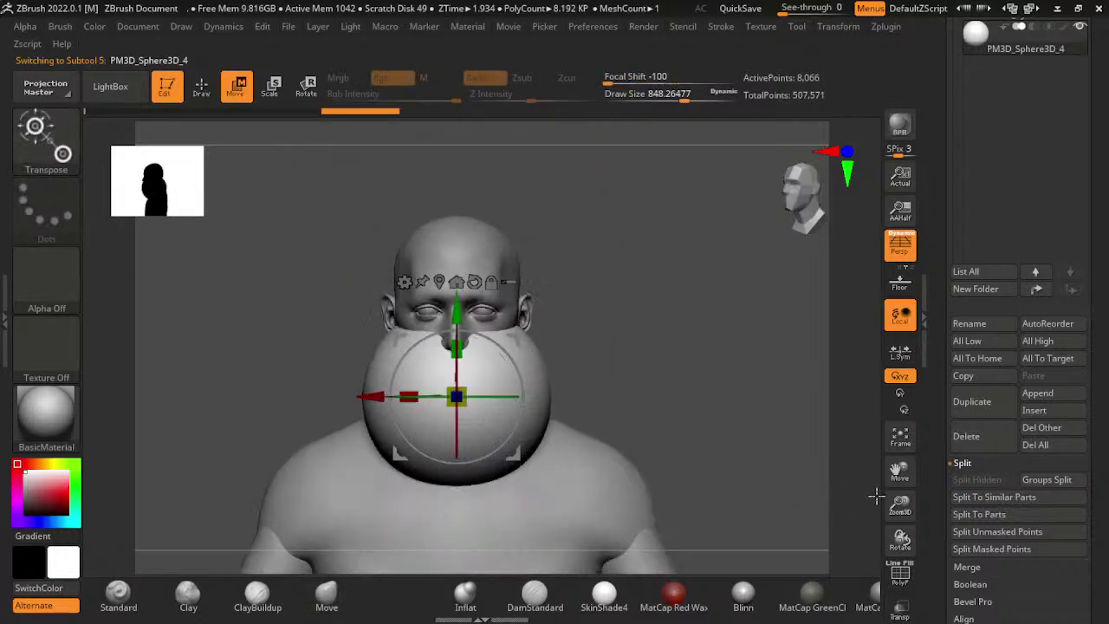
- Push a deep hollow into the sphere's front with the Standard brush
key("q")
left_click_drag(801, 515, 618, 379)
left_click(118, 594)
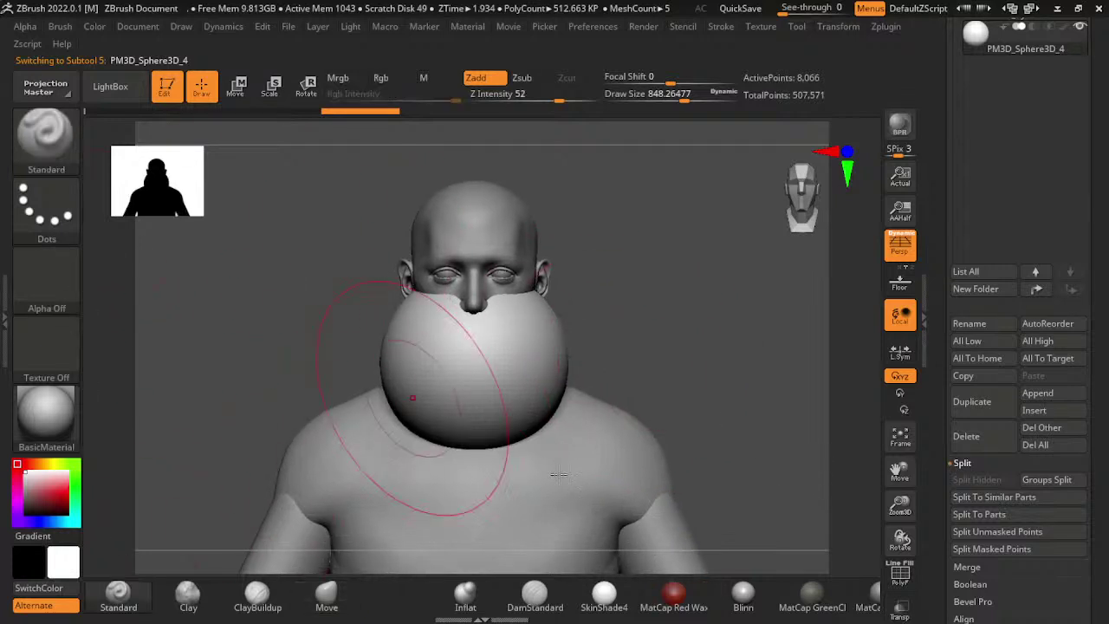
key("s")
key("s")
left_click_drag(601, 476, 624, 477)
left_click_drag(479, 377, 484, 370, "alt")
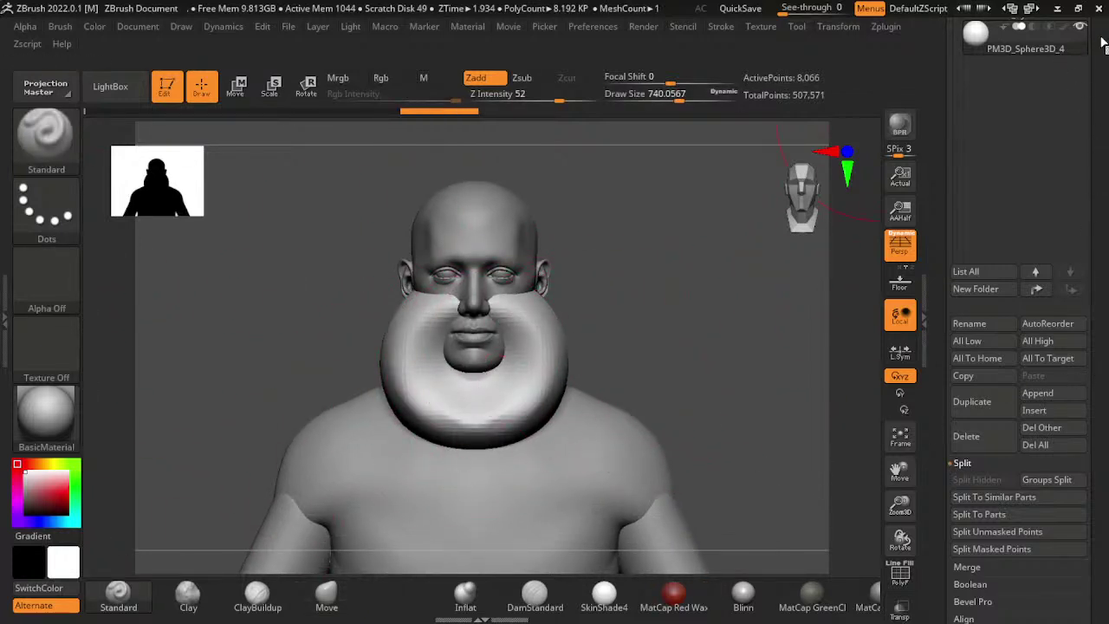
- Inspect the dented sphere in Solo mode, then turn Solo off to show the whole figure
left_click(886, 26)
left_click(837, 26)
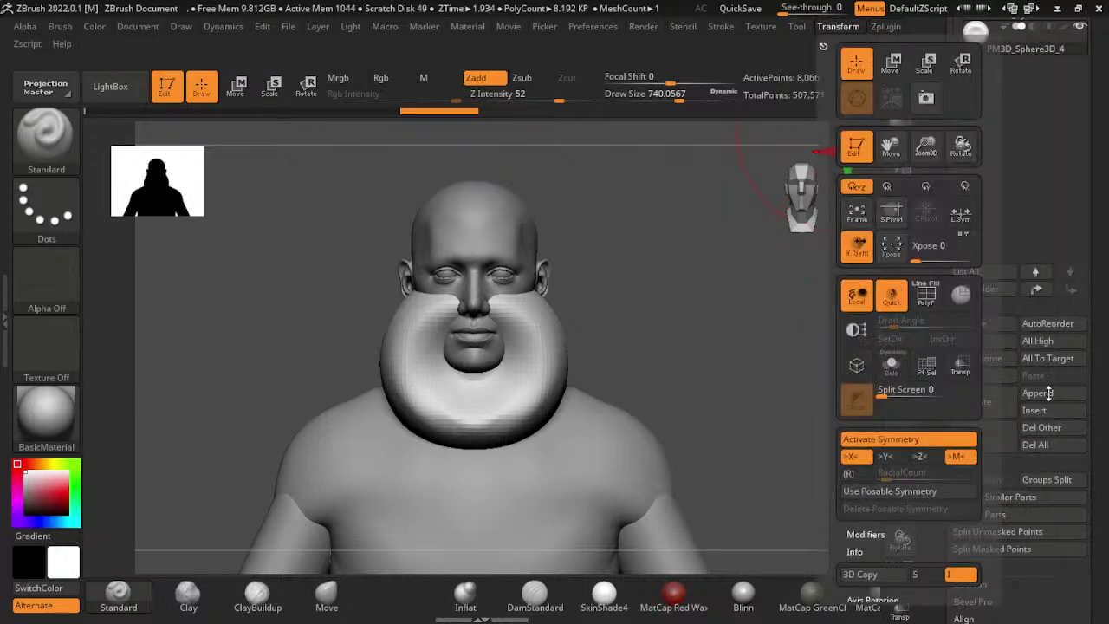
left_click(890, 363)
mouse_move(614, 475)
left_mouse_down()
mouse_move(627, 477)
mouse_move(629, 448)
mouse_move(564, 487)
mouse_move(942, 326)
left_mouse_up()
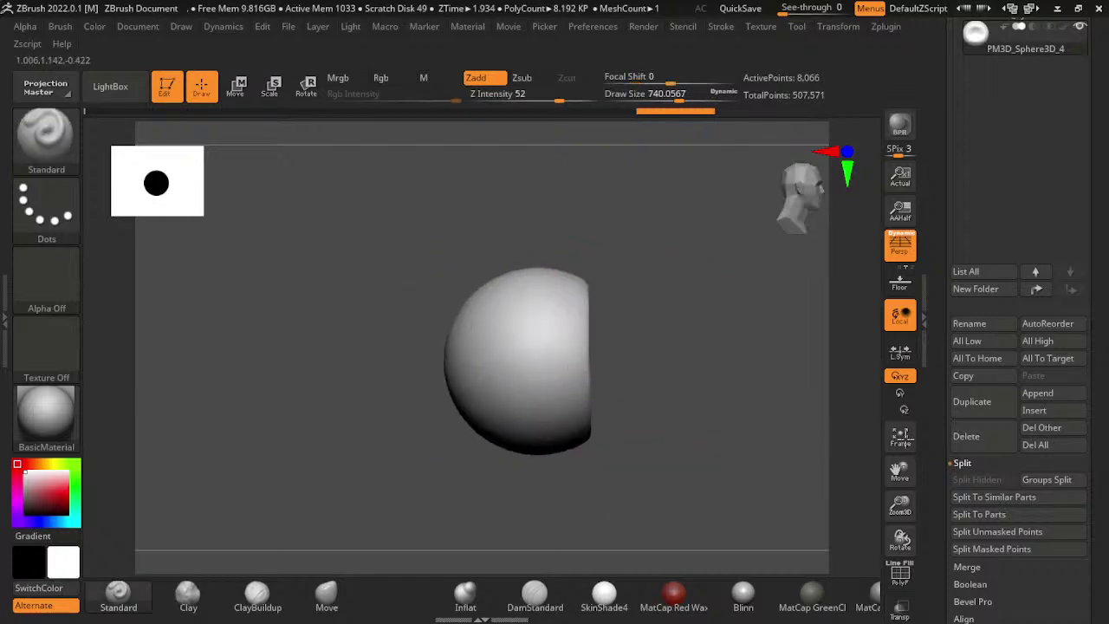
left_click_drag(881, 508, 732, 320, "shift")
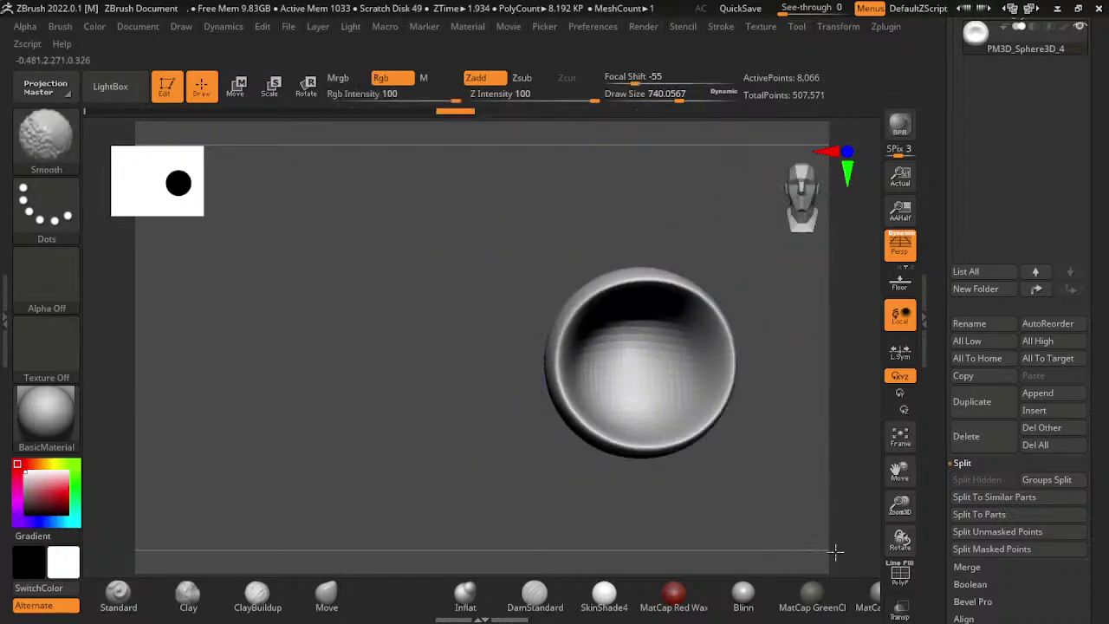
left_click_drag(924, 400, 913, 58, "shift")
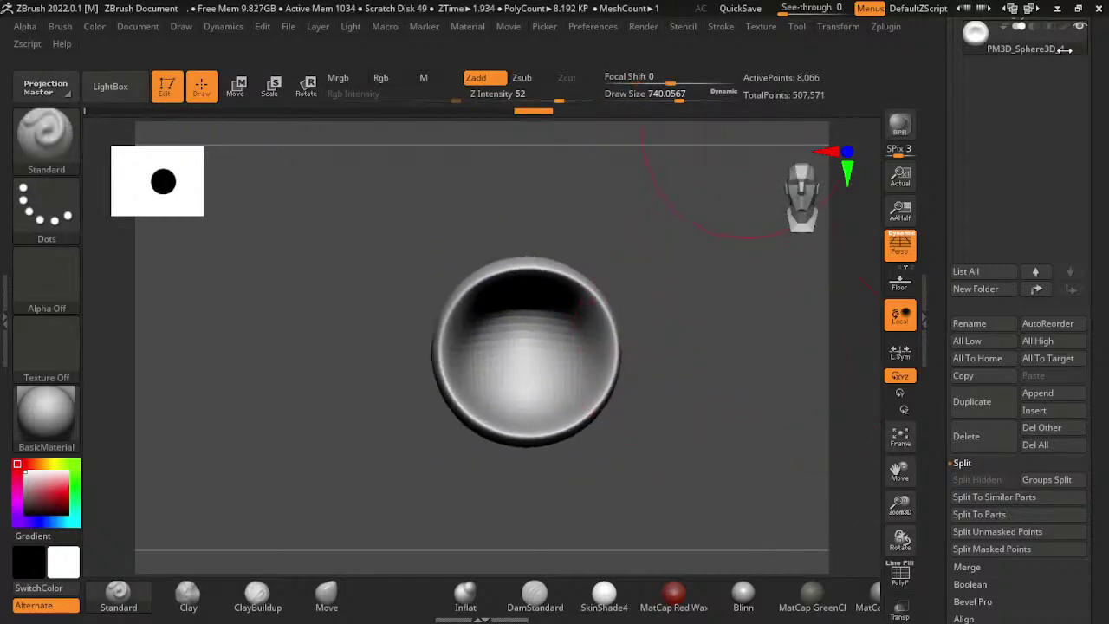
key("t")
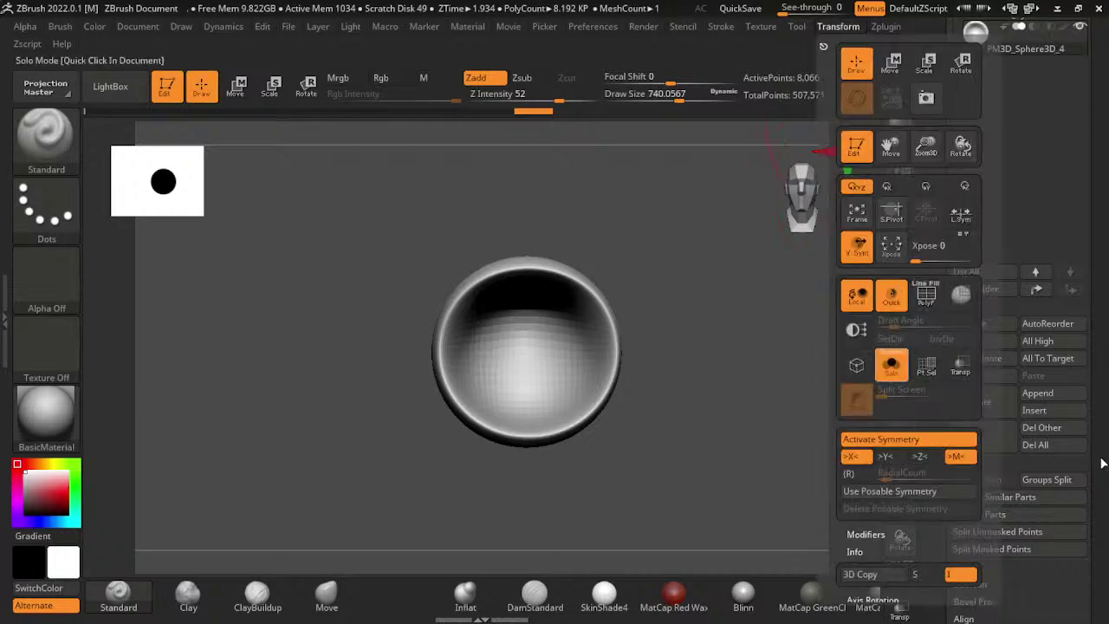
left_click(892, 365)
left_click_drag(607, 347, 714, 436, "shift")
- Pull the collar's front back and round it with the Move brush
key("w")
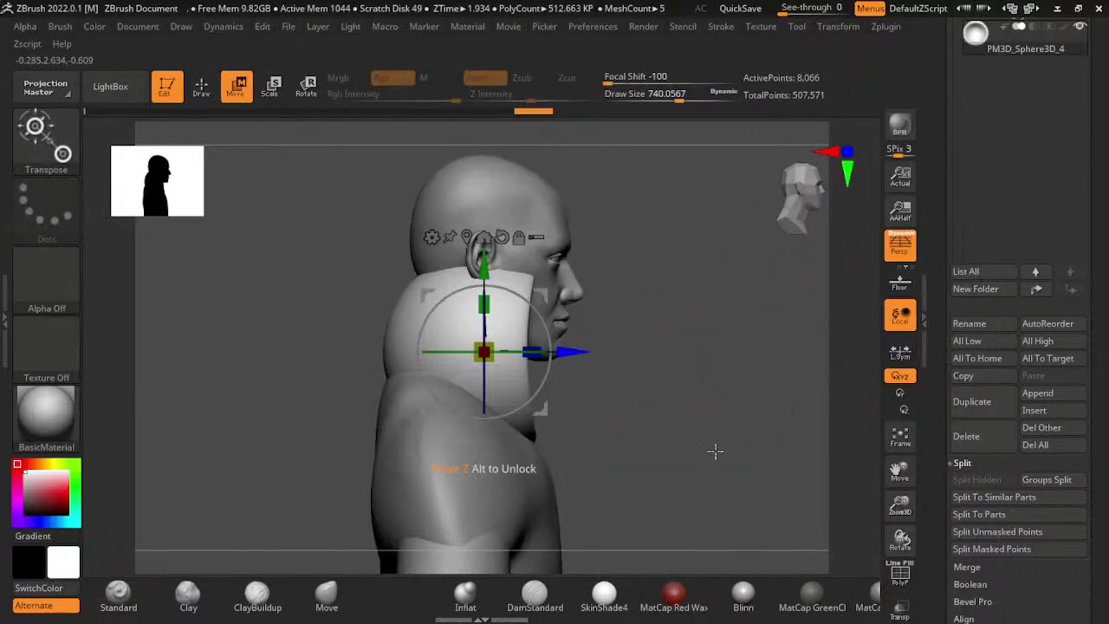
key("q")
left_click(326, 594)
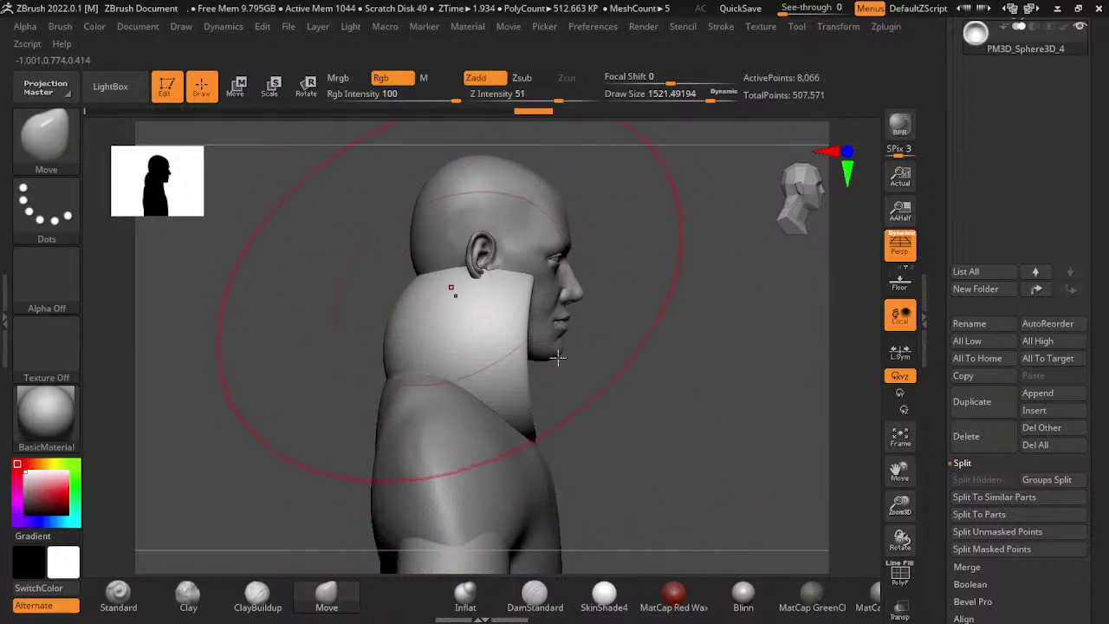
mouse_move(560, 359)
left_mouse_down()
mouse_move(489, 386)
mouse_move(499, 403)
left_mouse_up()
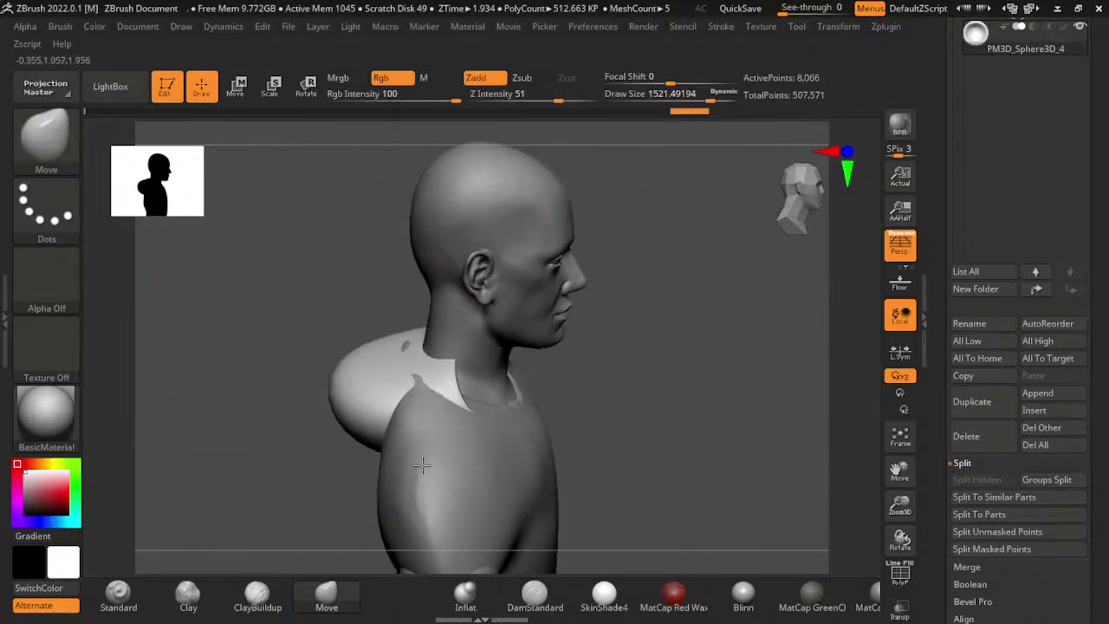
- Review the collar from side and back angles, trying and undoing a pull at its lowest point
mouse_move(499, 403)
right_mouse_down()
mouse_move(655, 510)
mouse_move(712, 516)
mouse_move(706, 447)
mouse_move(747, 389)
mouse_move(799, 350)
mouse_move(421, 436)
mouse_move(384, 367)
mouse_move(458, 286)
mouse_move(507, 408)
right_mouse_up()
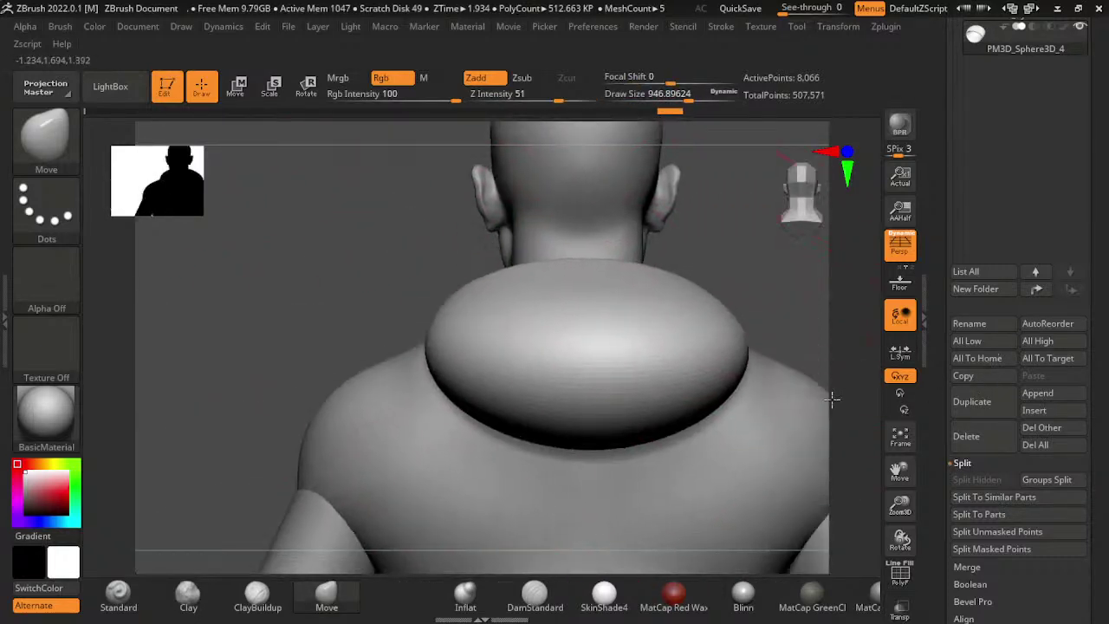
right_click_drag(834, 411, 715, 503)
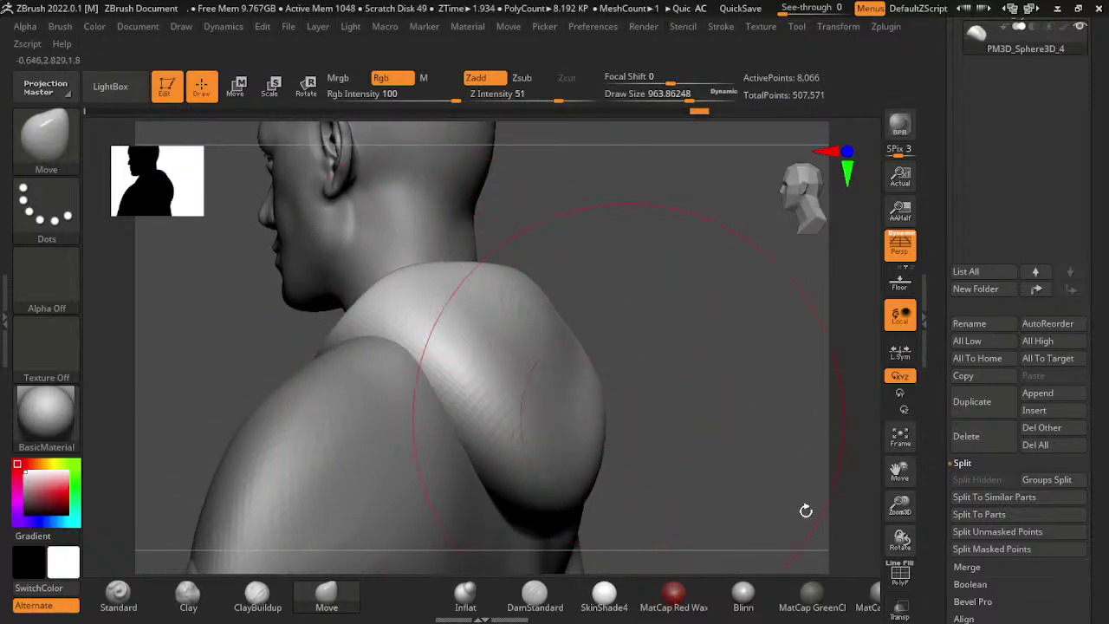
right_click_drag(806, 511, 519, 451)
key("s")
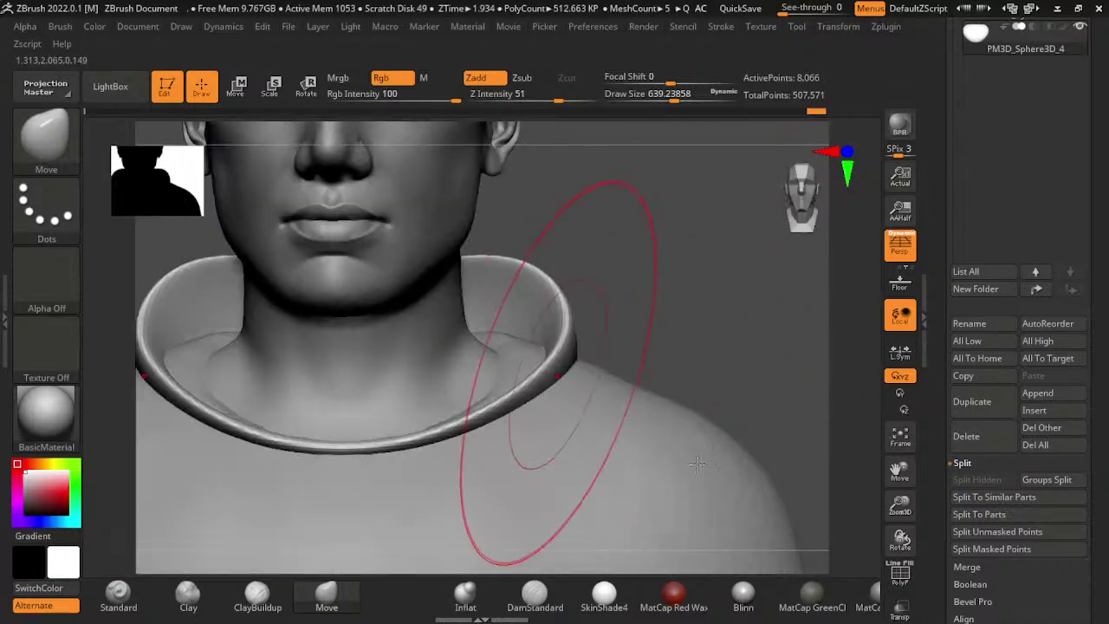
right_click_drag(684, 448, 597, 542, "ctrl")
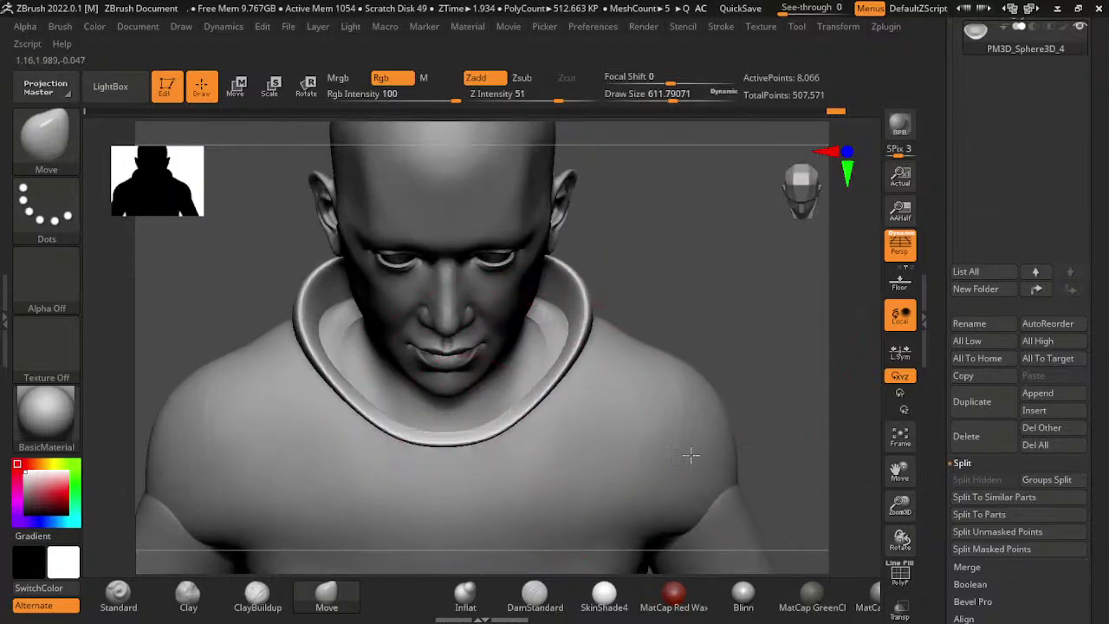
key("bracketleft")
left_click_drag(553, 543, 560, 557)
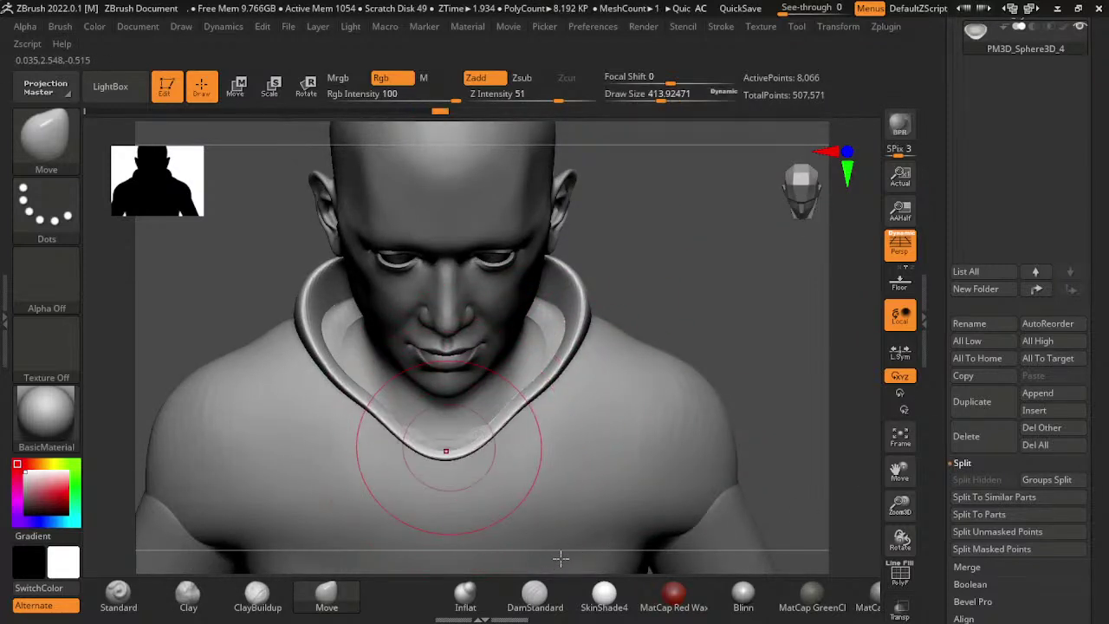
key("ctrl+z")
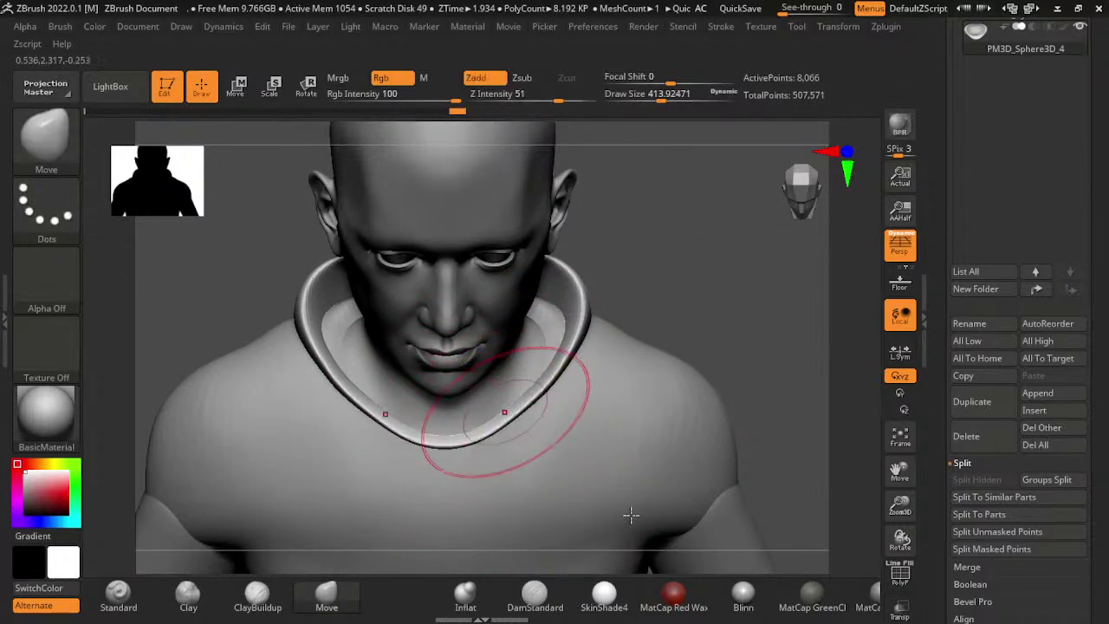
left_click_drag(595, 298, 598, 225, "shift")
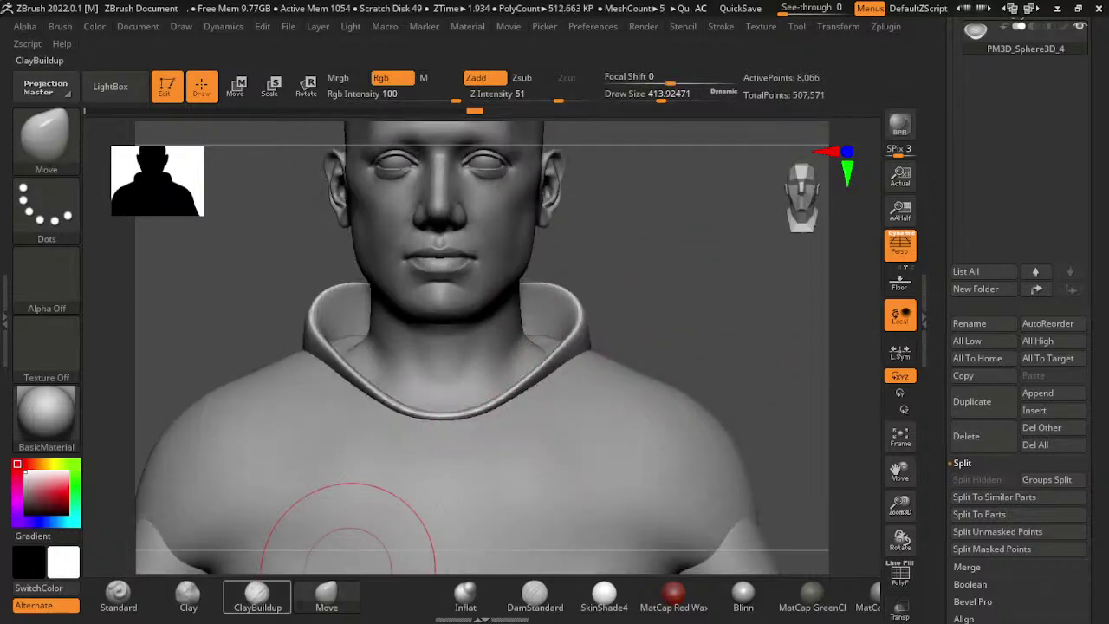
- With the Inflat brush chosen, view the collar from above and below, then activate hoodie subtool PM3D_Sphere3D_3
left_click(466, 596)
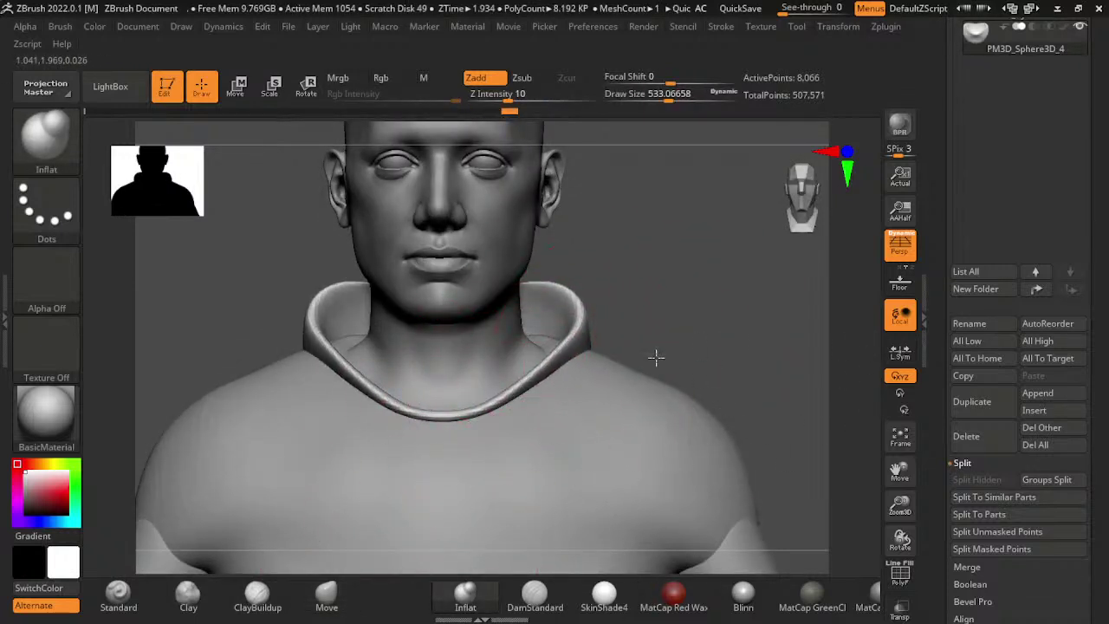
mouse_move(656, 357)
left_mouse_down()
mouse_move(748, 490)
mouse_move(666, 470)
left_mouse_up()
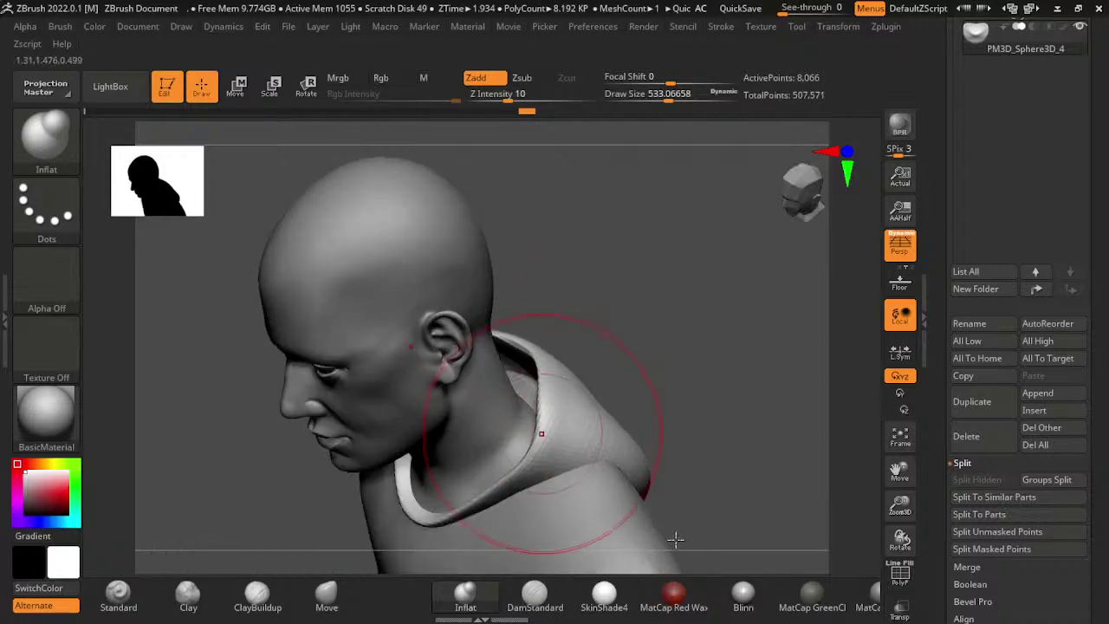
mouse_move(676, 539)
left_mouse_down()
mouse_move(743, 462)
mouse_move(678, 404)
left_mouse_up()
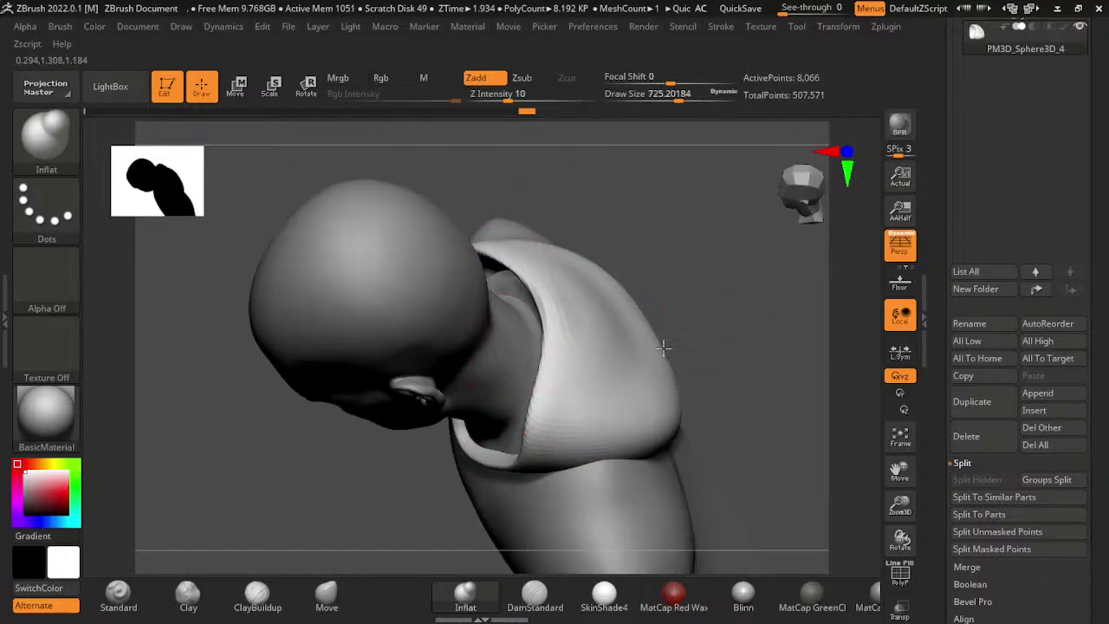
left_click_drag(685, 559, 807, 474)
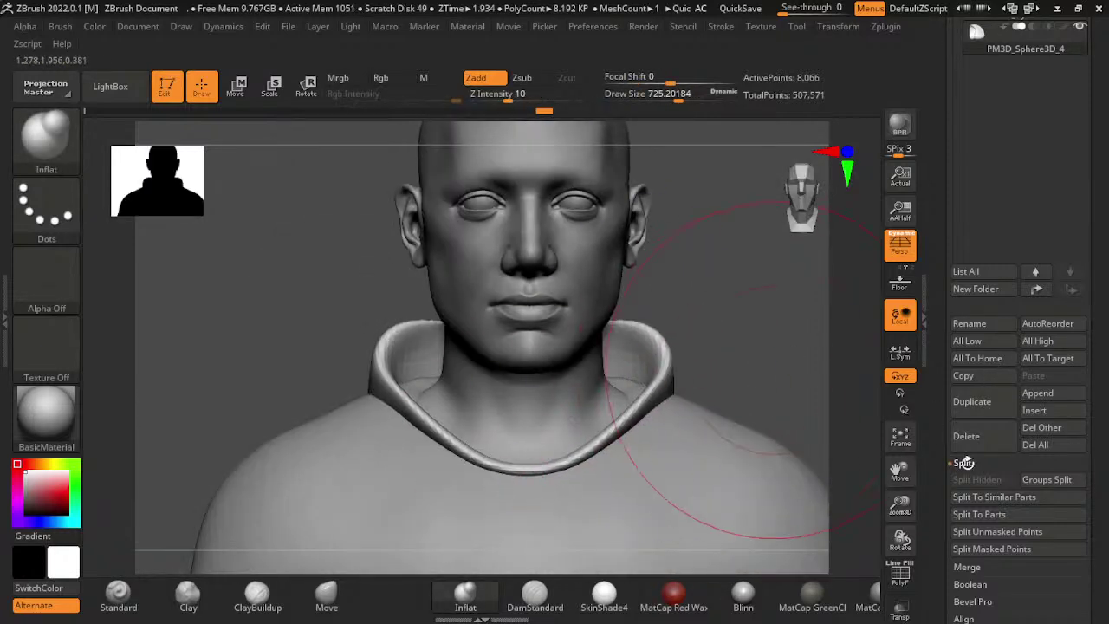
left_click_drag(900, 470, 732, 469)
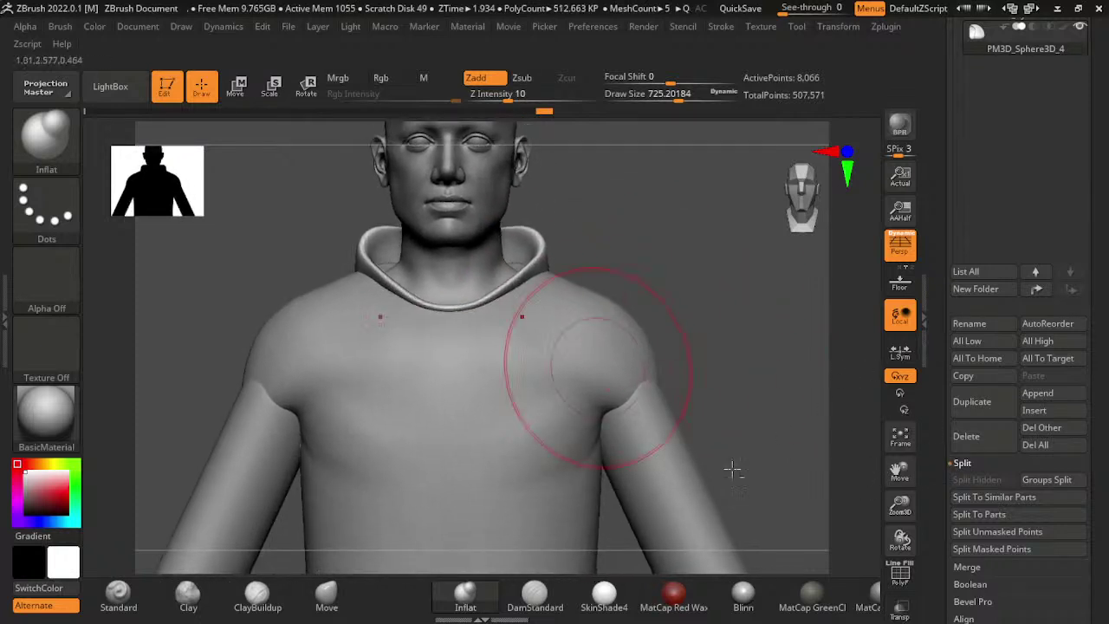
left_click(448, 449, "alt")
- Pick DamStandard, zoom to the neck and chest, then take the Move brush to a side view
left_click(465, 593)
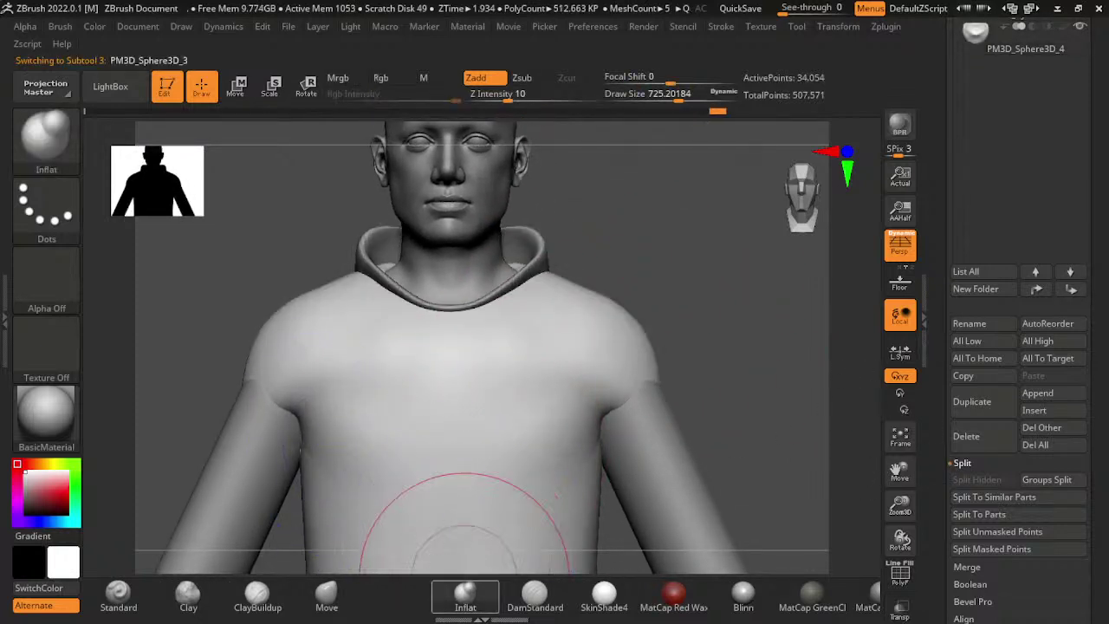
left_click(534, 593)
left_click_drag(763, 408, 681, 408)
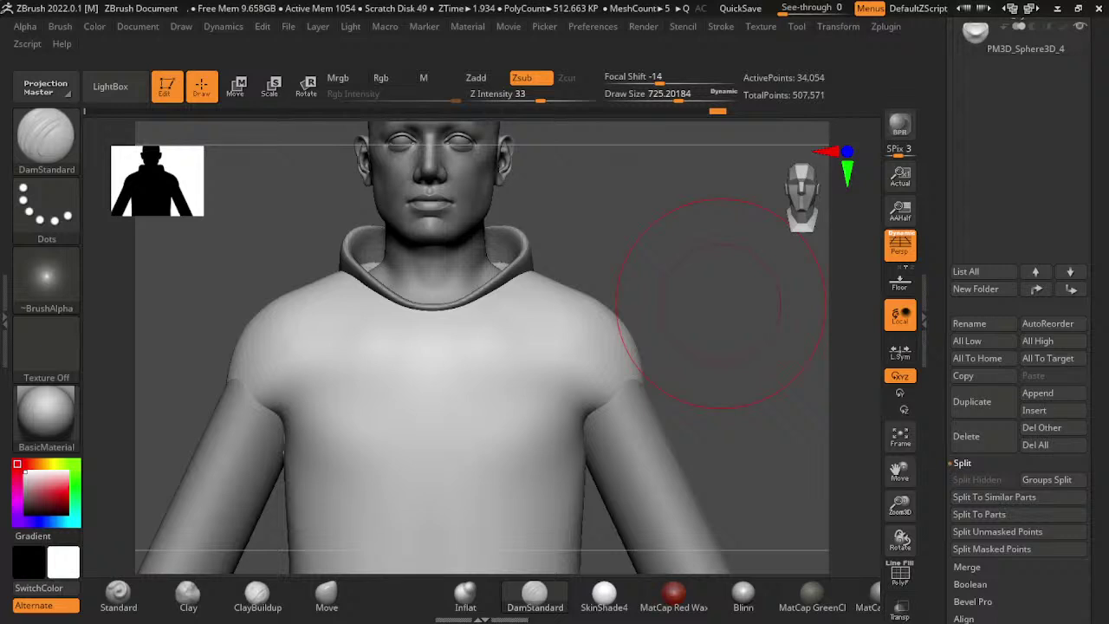
left_click_drag(870, 492, 857, 260, "alt")
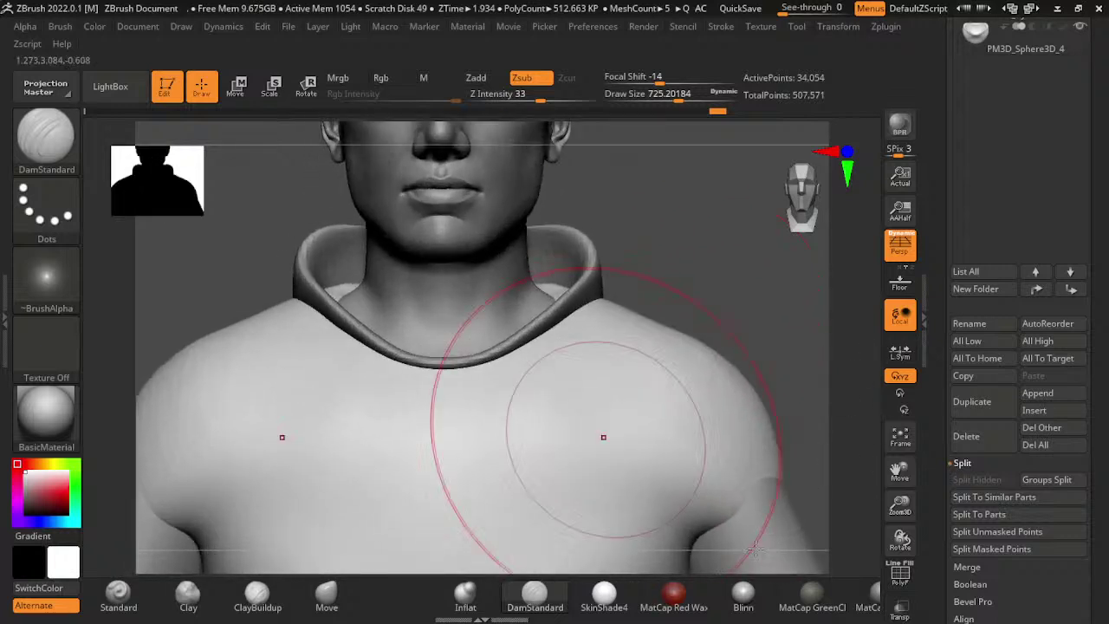
left_click(326, 596)
left_click_drag(850, 344, 565, 431)
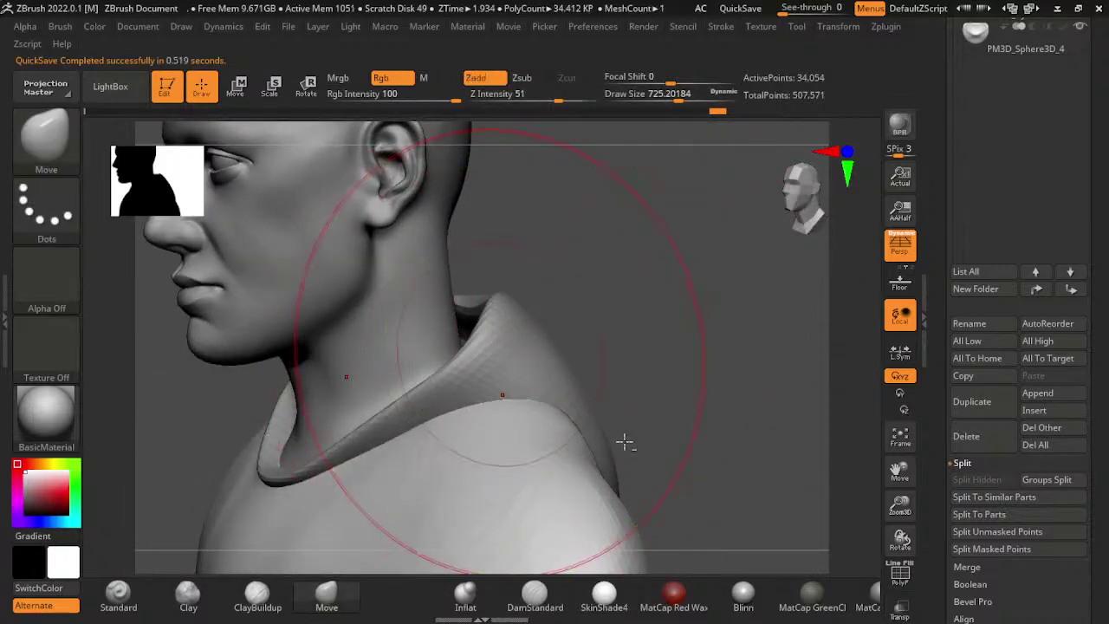
- Select hood subtool PM3D_Sphere3D_4 and pull its back surface at the neck with Move
left_click(612, 437, "alt")
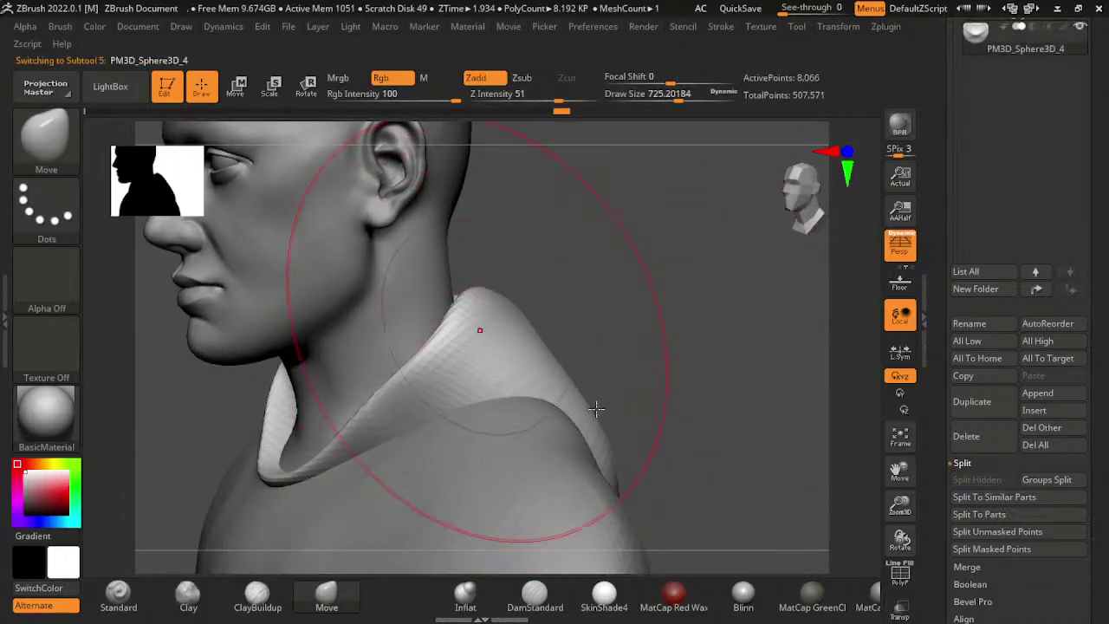
left_click_drag(711, 407, 659, 441)
left_click_drag(750, 379, 701, 421)
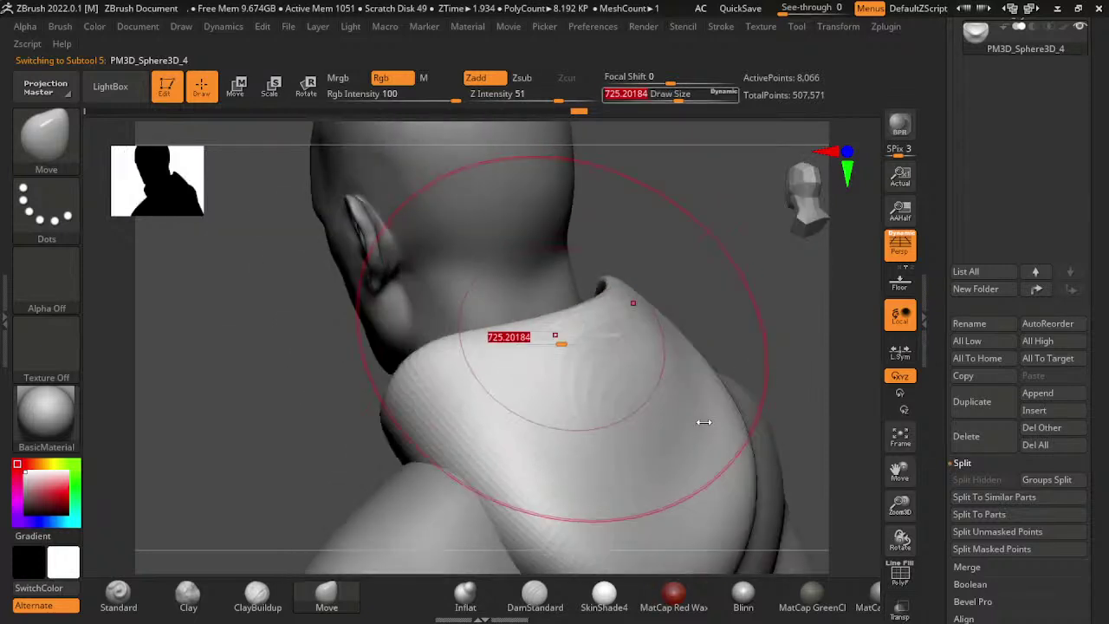
left_click_drag(591, 423, 529, 477)
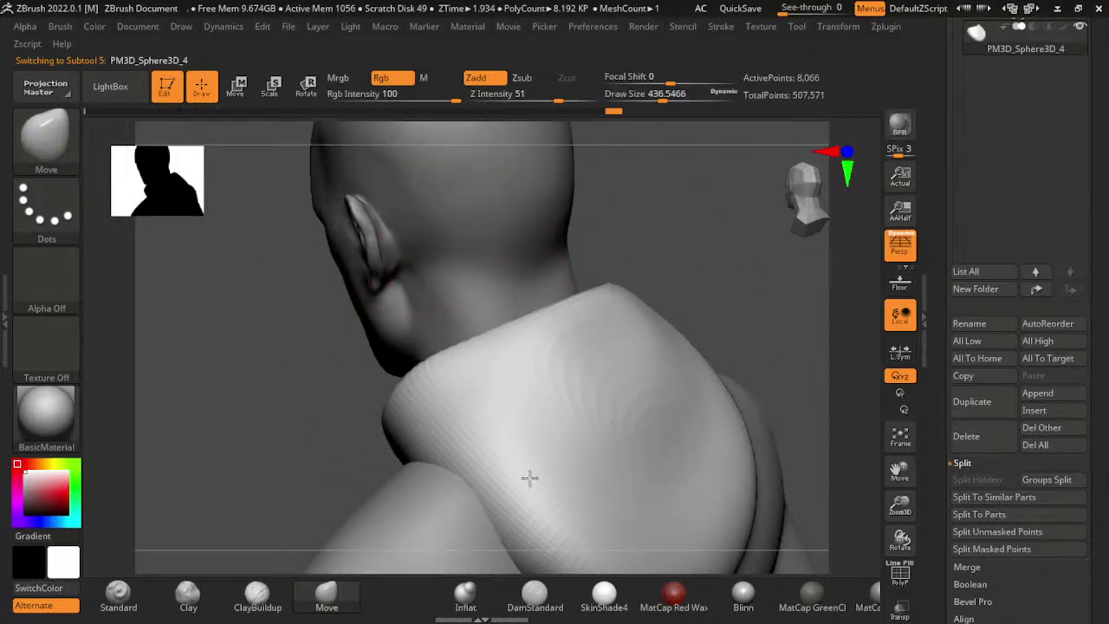
left_click_drag(824, 339, 912, 428)
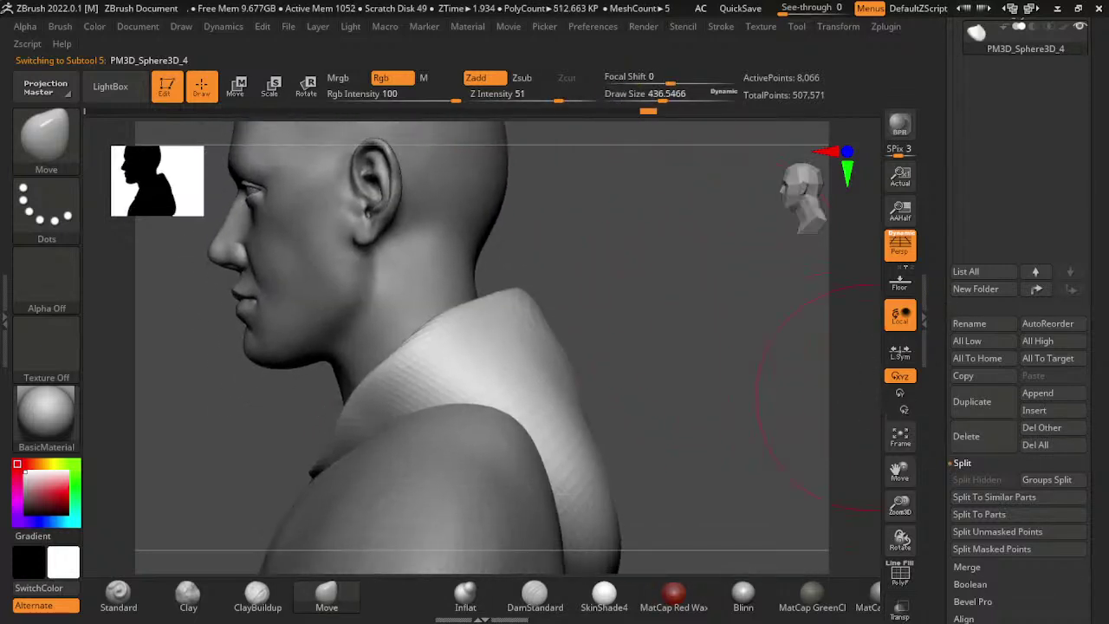
scroll(1018, 433, "down", 2)
- Sculpt Standard strokes and curved grooves across the back and right side of the hood
left_click(117, 594)
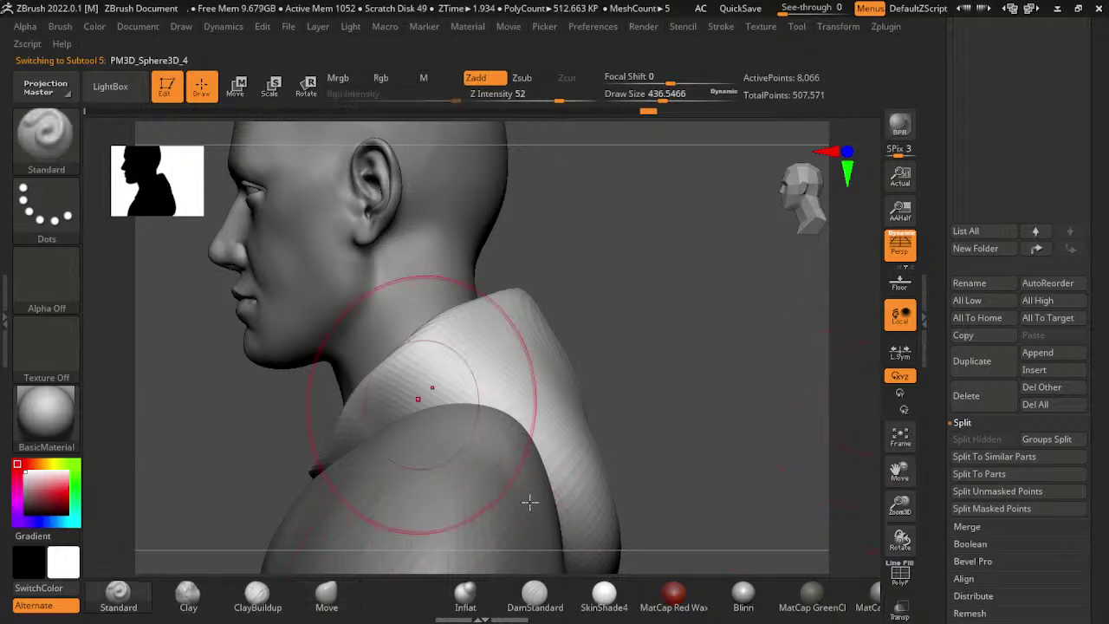
left_click_drag(481, 388, 433, 368)
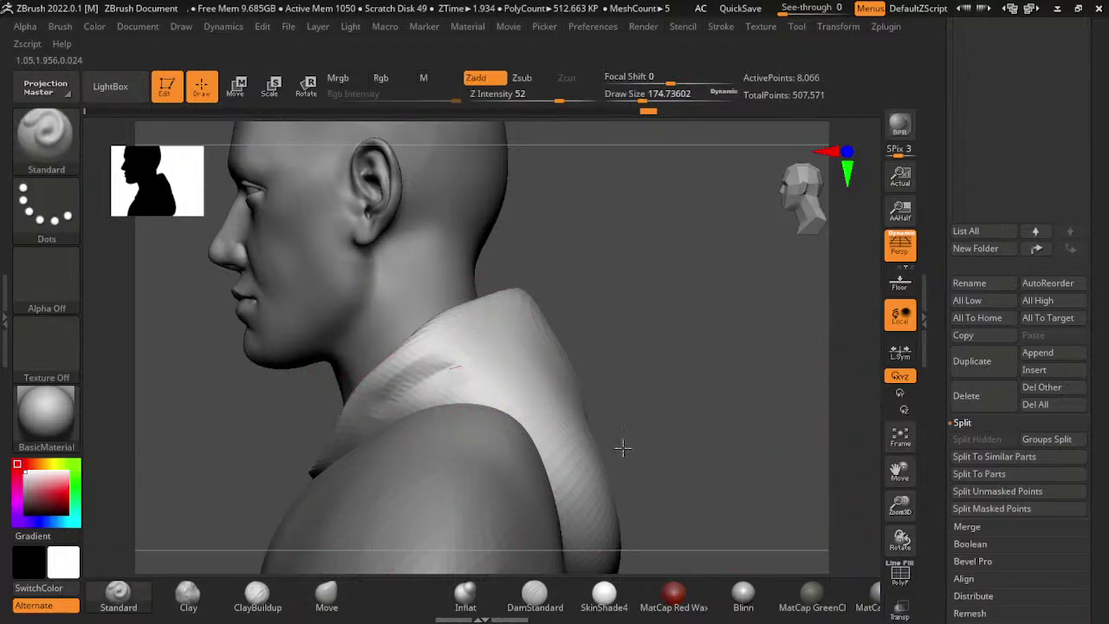
left_click_drag(814, 421, 658, 416)
left_click_drag(485, 390, 624, 386)
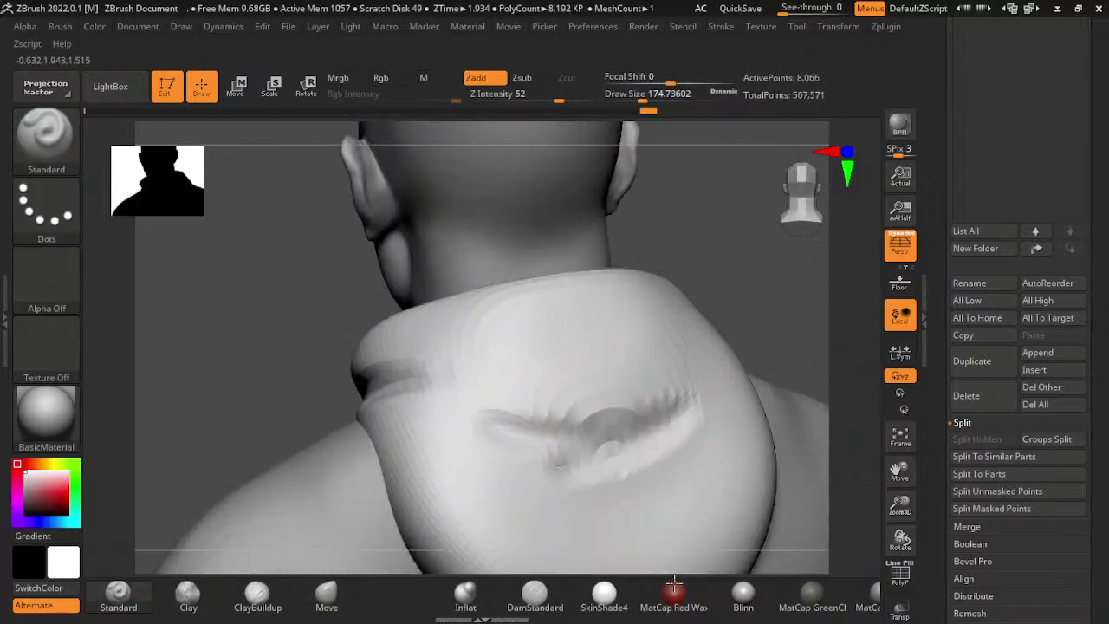
mouse_move(823, 347)
left_mouse_down()
mouse_move(942, 335)
mouse_move(841, 371)
left_mouse_up()
left_click_drag(671, 260, 628, 494)
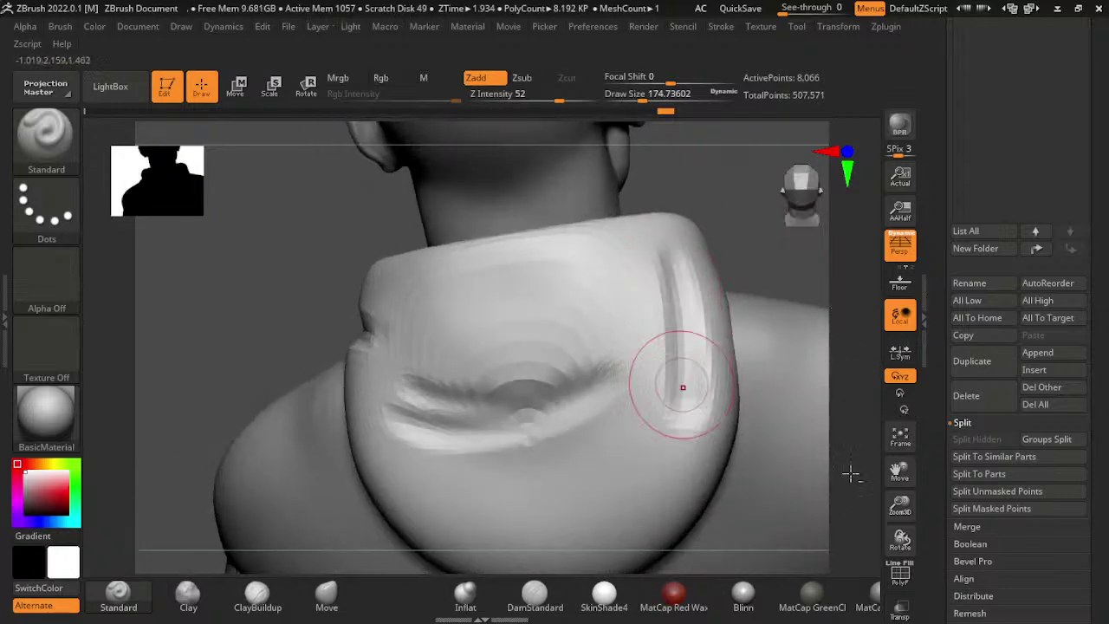
left_click_drag(684, 356, 533, 533)
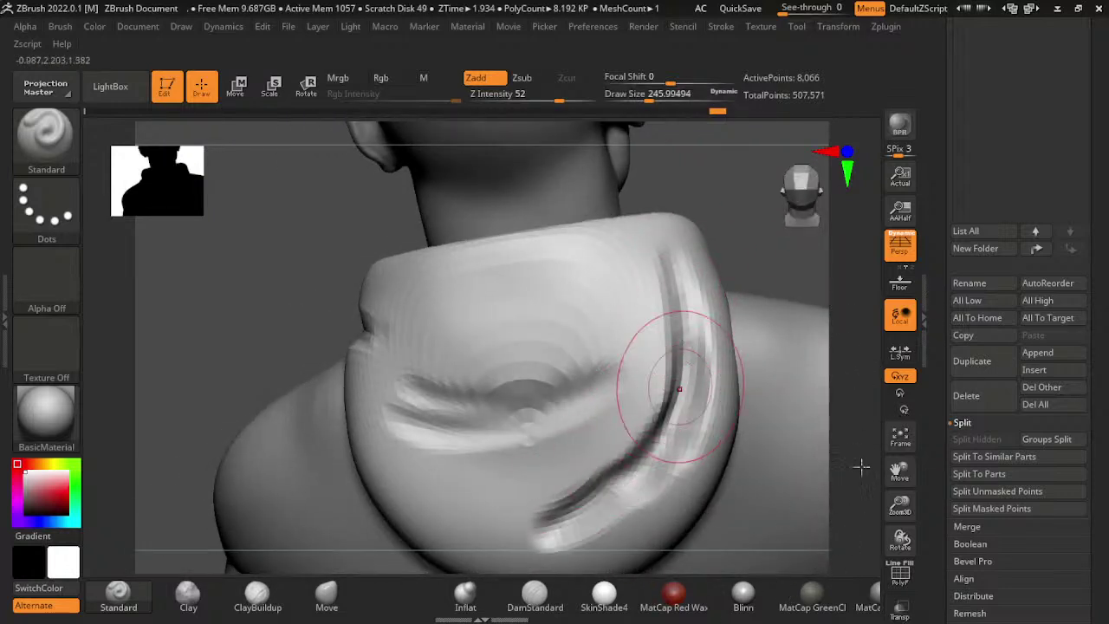
left_click_drag(663, 381, 597, 485)
- Smooth away the hood's grooves, check it from the front, and reselect hoodie subtool 3
left_click_drag(684, 260, 659, 468, "shift")
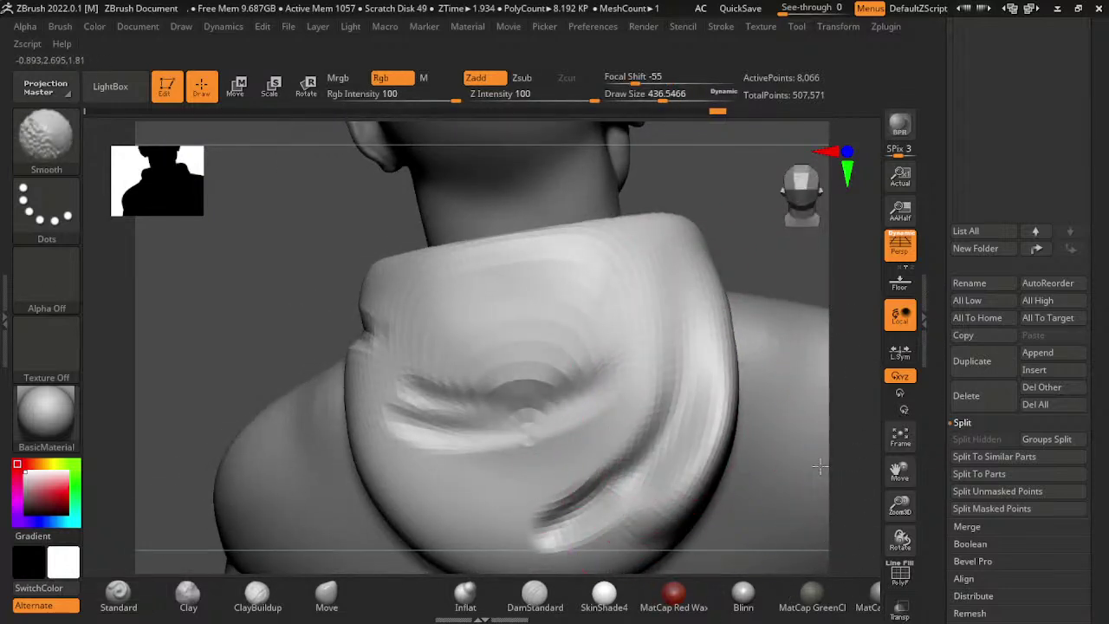
left_click_drag(615, 381, 408, 416, "shift")
mouse_move(837, 286)
left_mouse_down()
mouse_move(645, 346)
mouse_move(659, 347)
left_mouse_up()
key("s")
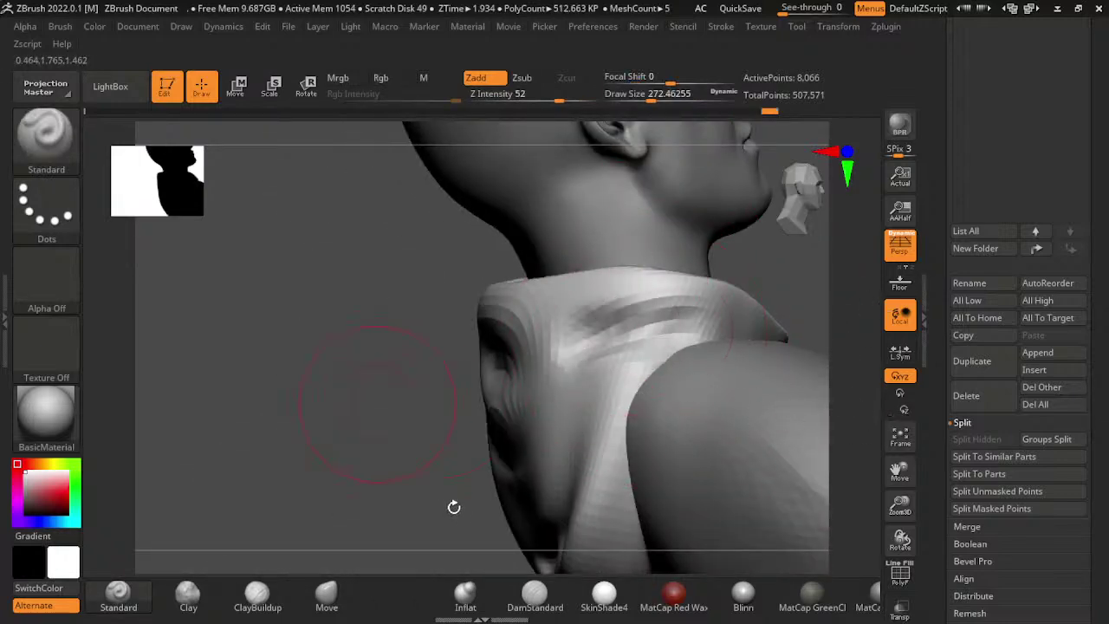
mouse_move(453, 508)
left_mouse_down()
mouse_move(547, 403)
mouse_move(602, 368)
mouse_move(630, 458)
mouse_move(645, 435)
left_mouse_up()
key("s")
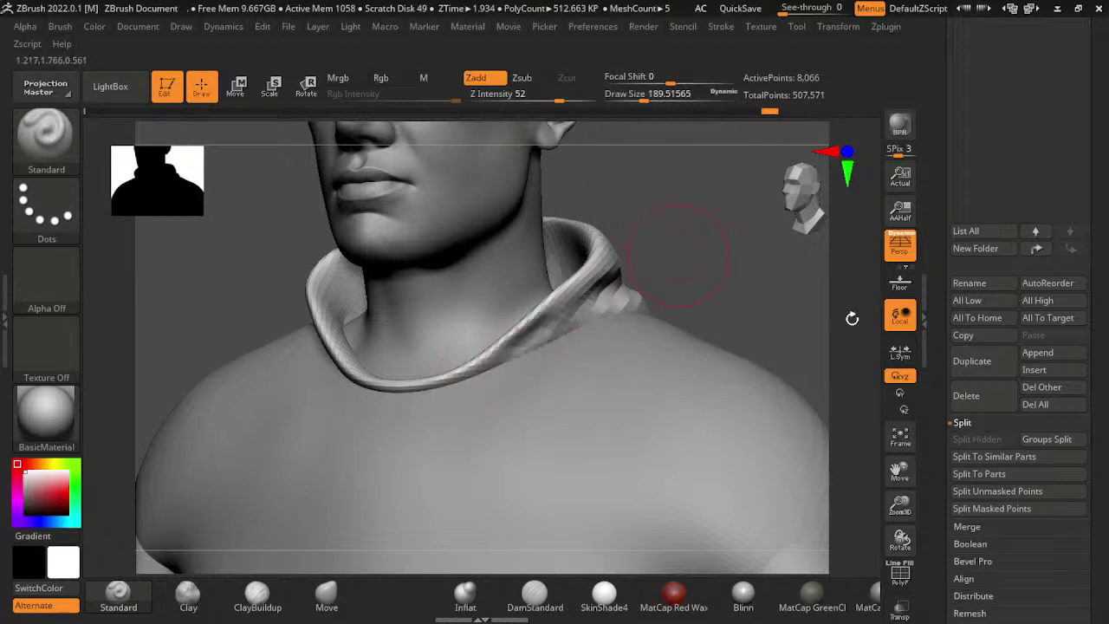
left_click_drag(852, 318, 359, 322)
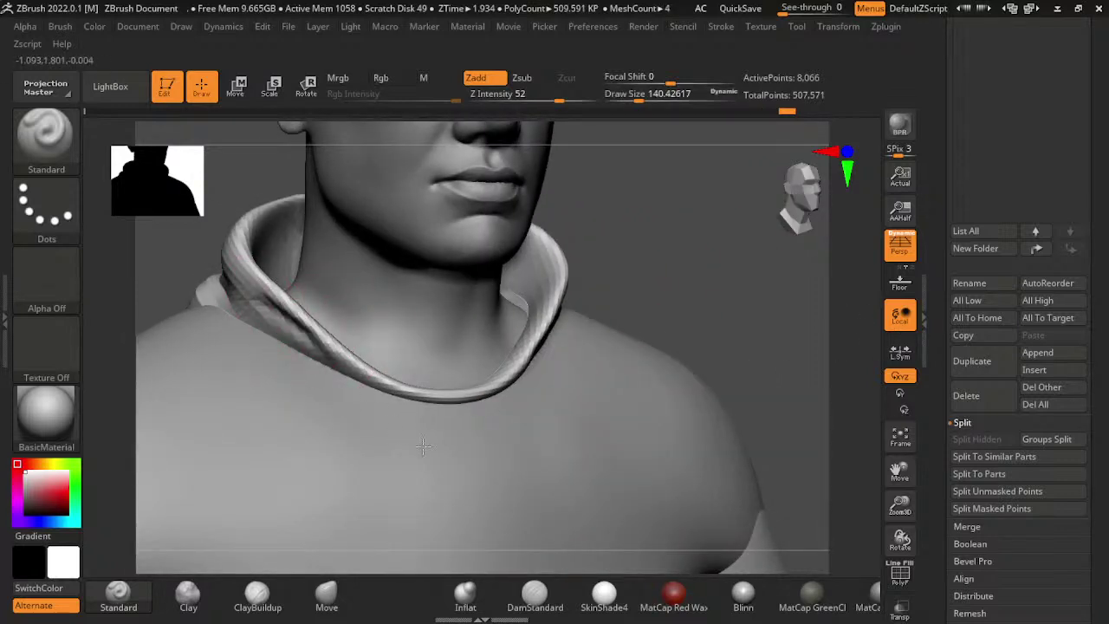
left_click_drag(839, 390, 674, 446, "shift")
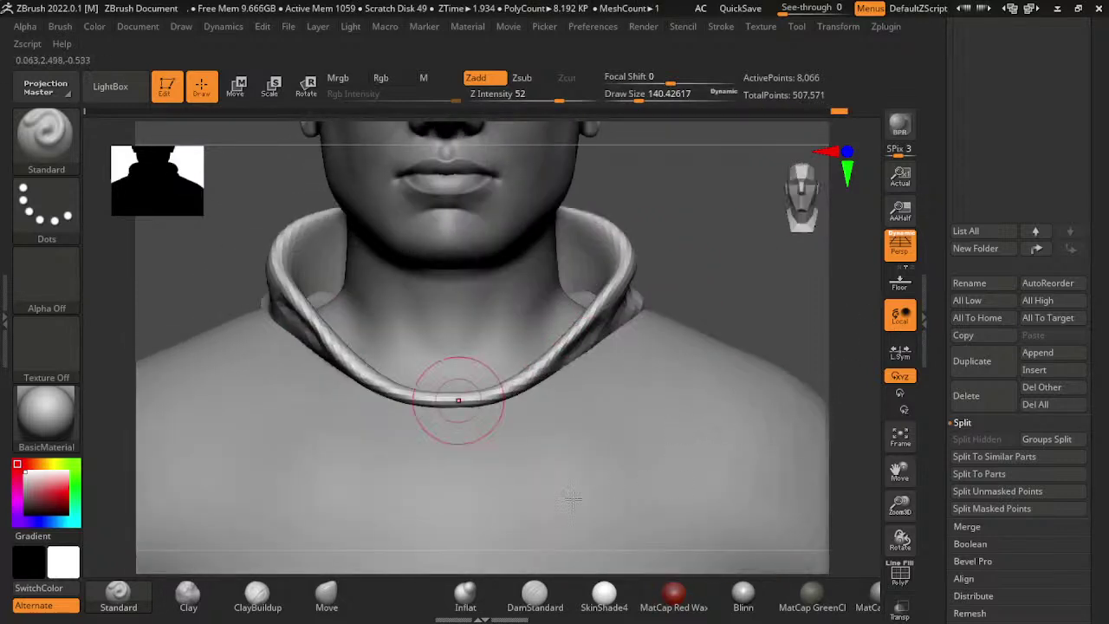
mouse_move(788, 345)
left_mouse_down("alt")
mouse_move(792, 371)
mouse_move(740, 409)
mouse_move(401, 410)
left_mouse_up("alt")
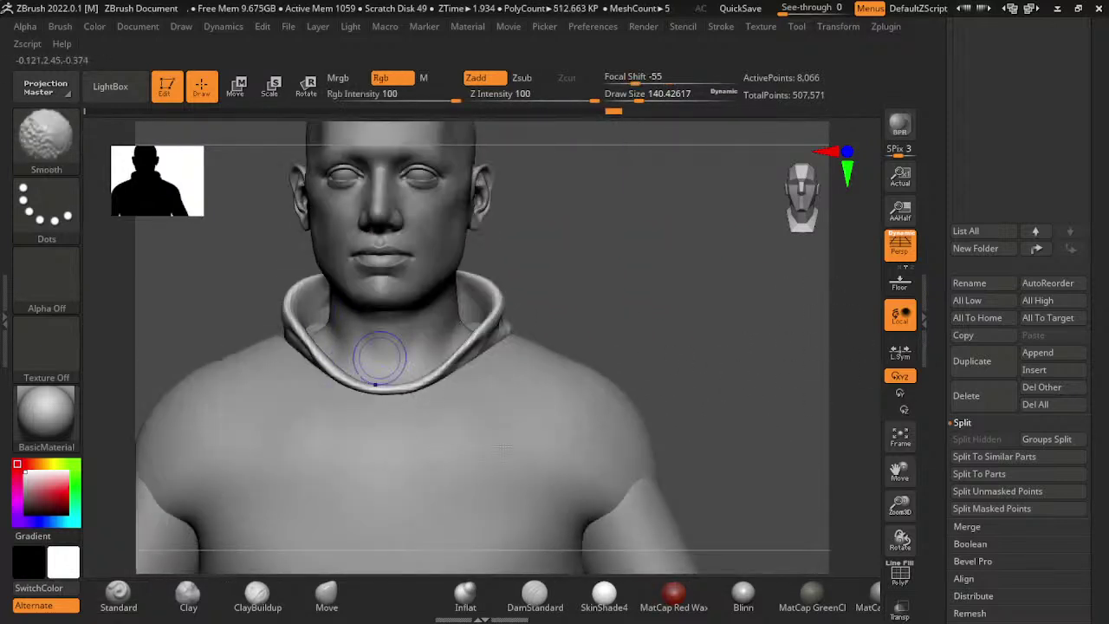
left_click(683, 344, "alt")
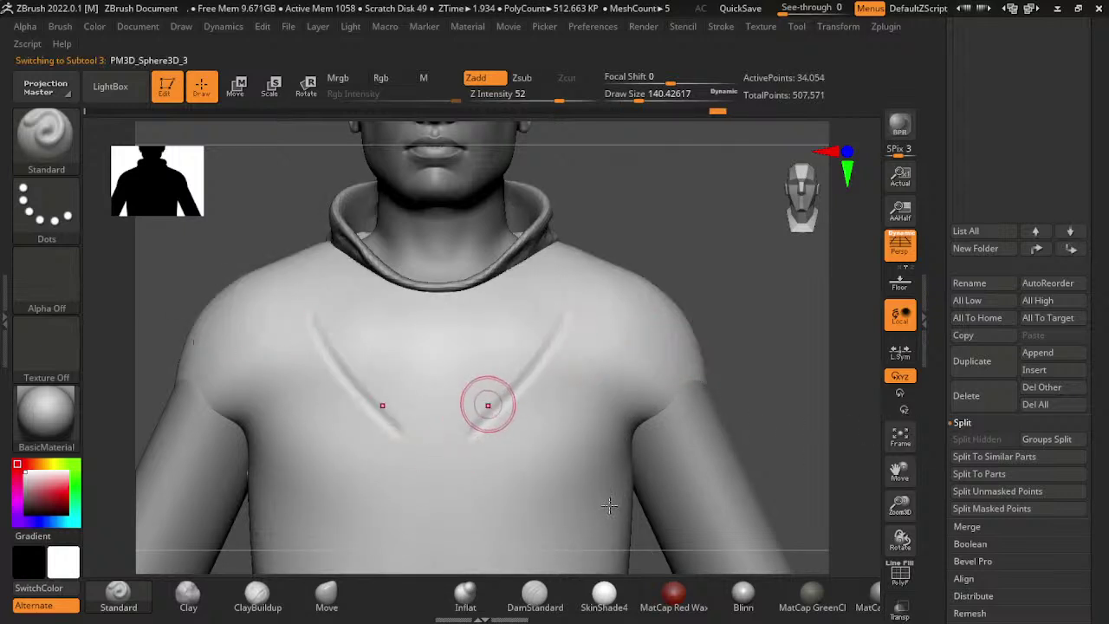
- Activate PM3D_Sphere3D_2 with the Move brush and shrink the draw size from 740 to 495
key("s")
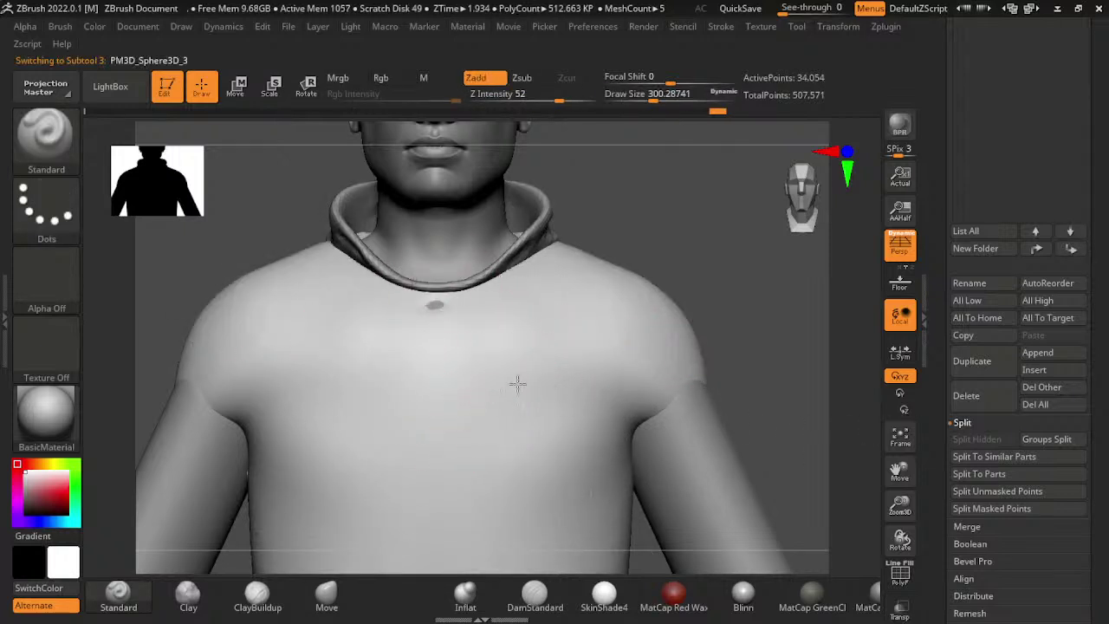
left_click(568, 325, "alt")
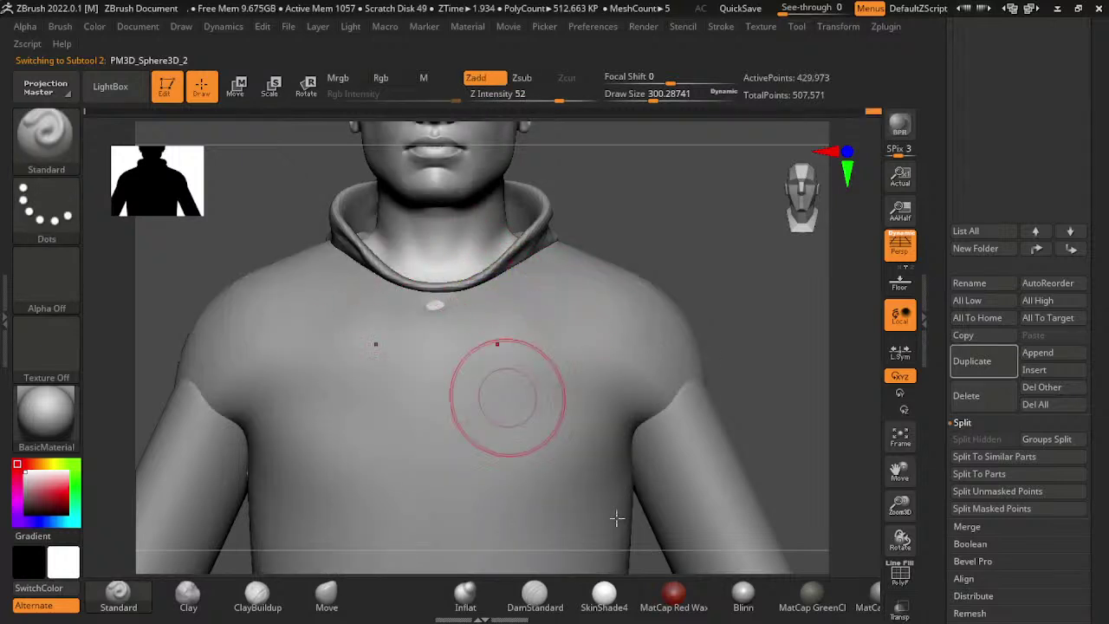
left_click(326, 594)
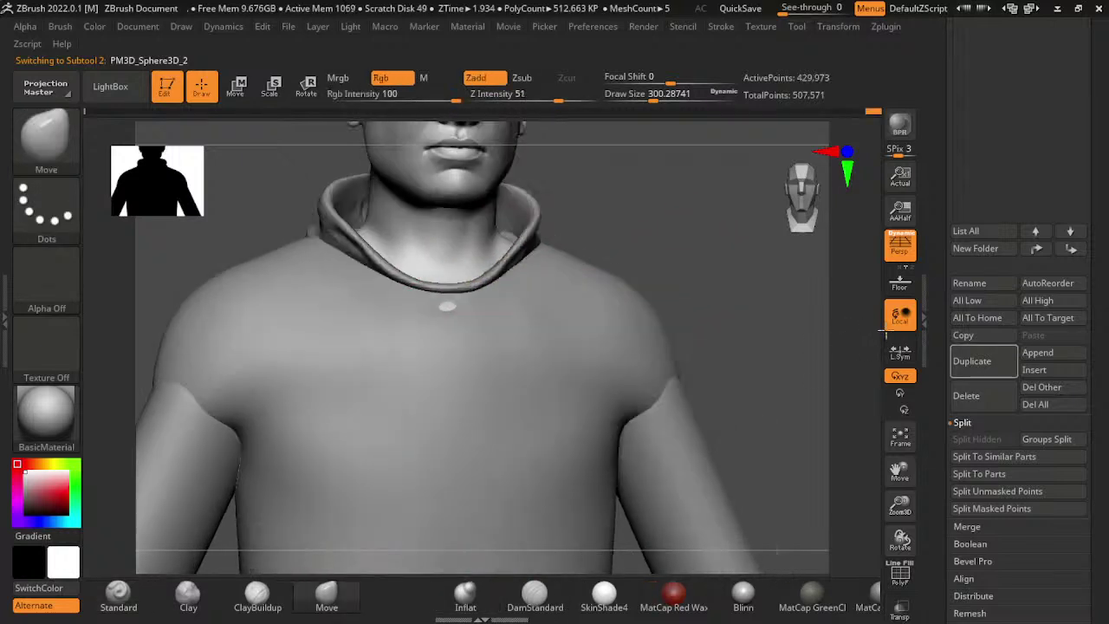
left_click_drag(199, 286, 457, 321)
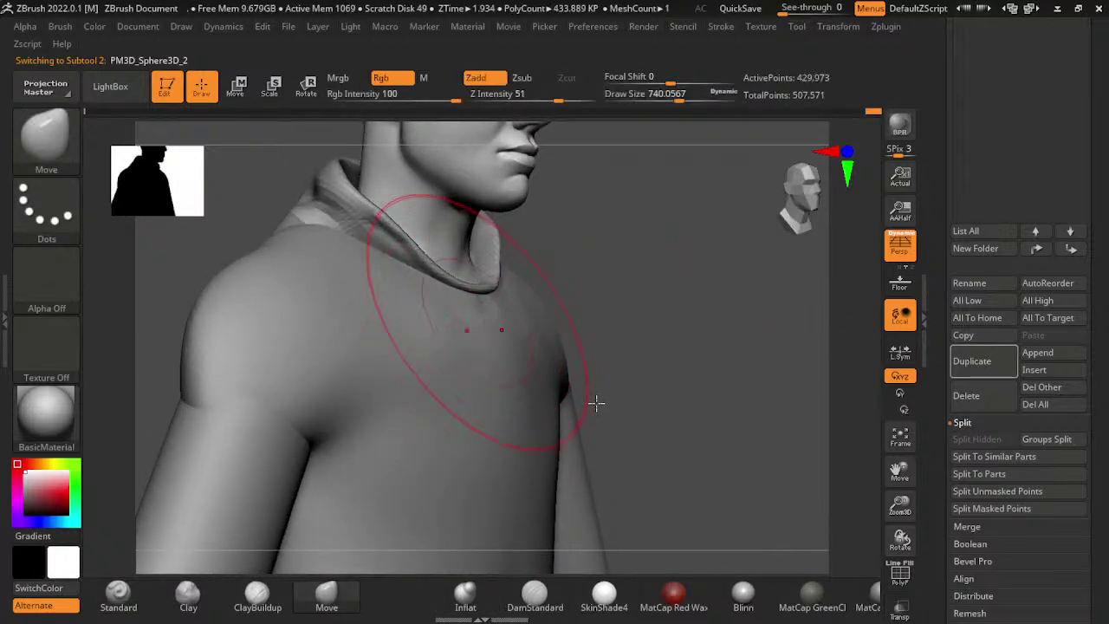
mouse_move(596, 402)
left_mouse_down()
mouse_move(755, 367)
mouse_move(690, 470)
left_mouse_up()
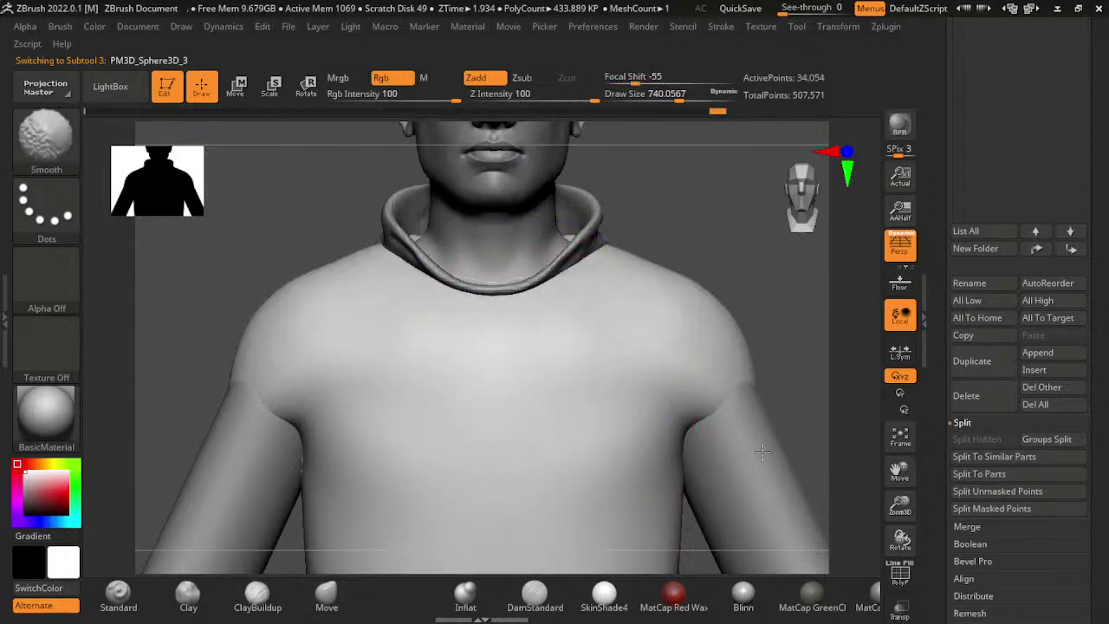
key("s")
left_click_drag(693, 308, 669, 308)
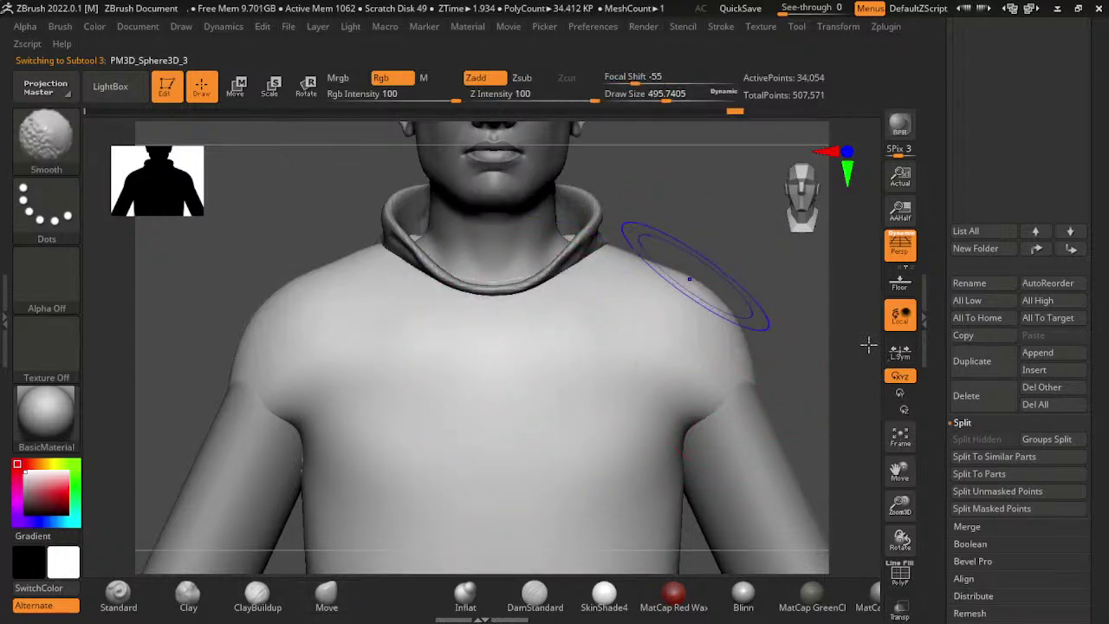
left_click_drag(762, 260, 719, 234, "alt")
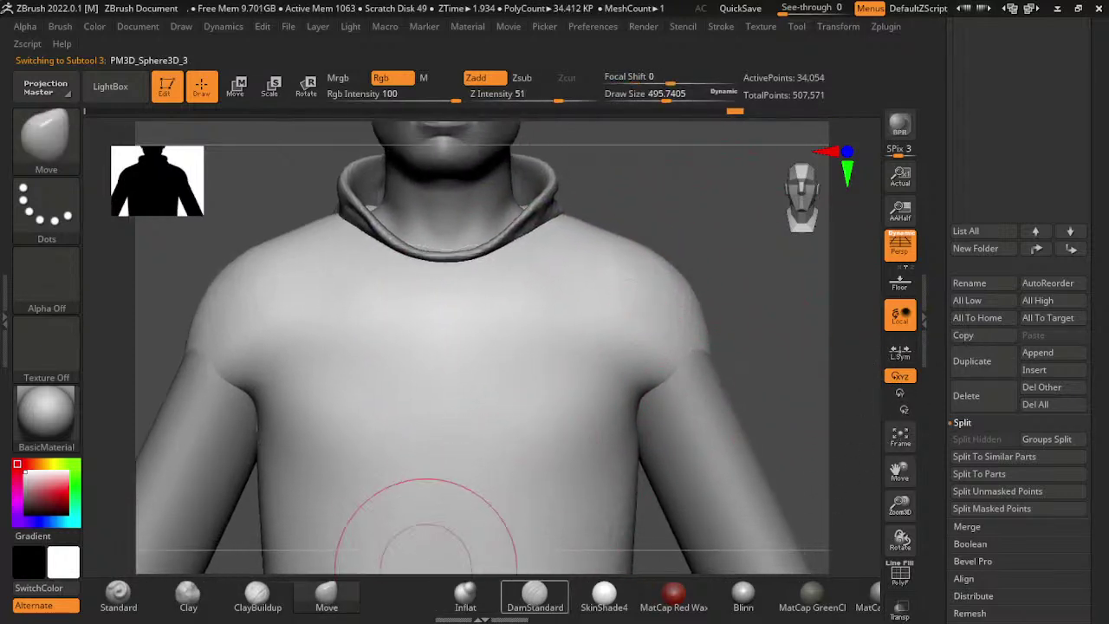
- Crease and smooth the shoulders, then tilt the sleeve cylinder slightly at the shoulder with Transpose
left_click(535, 594)
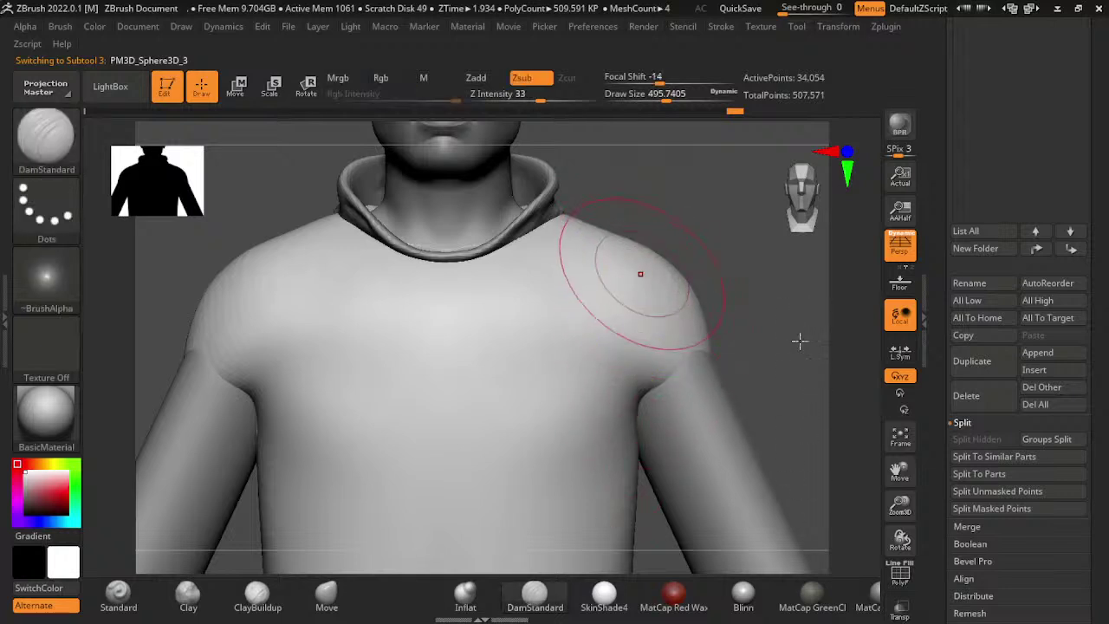
key("shift")
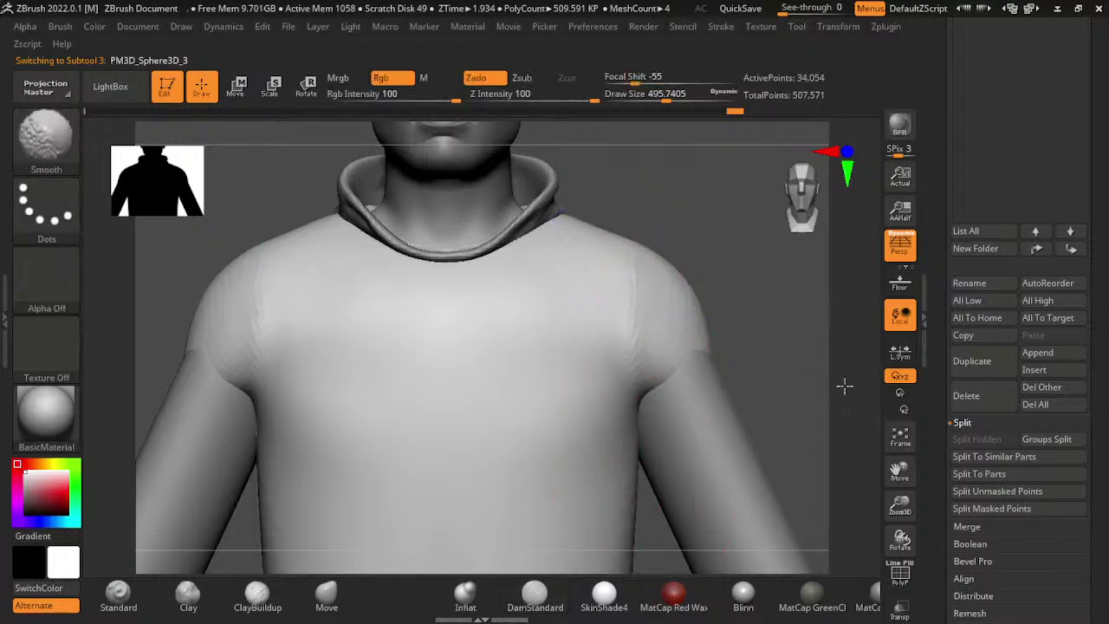
key("f")
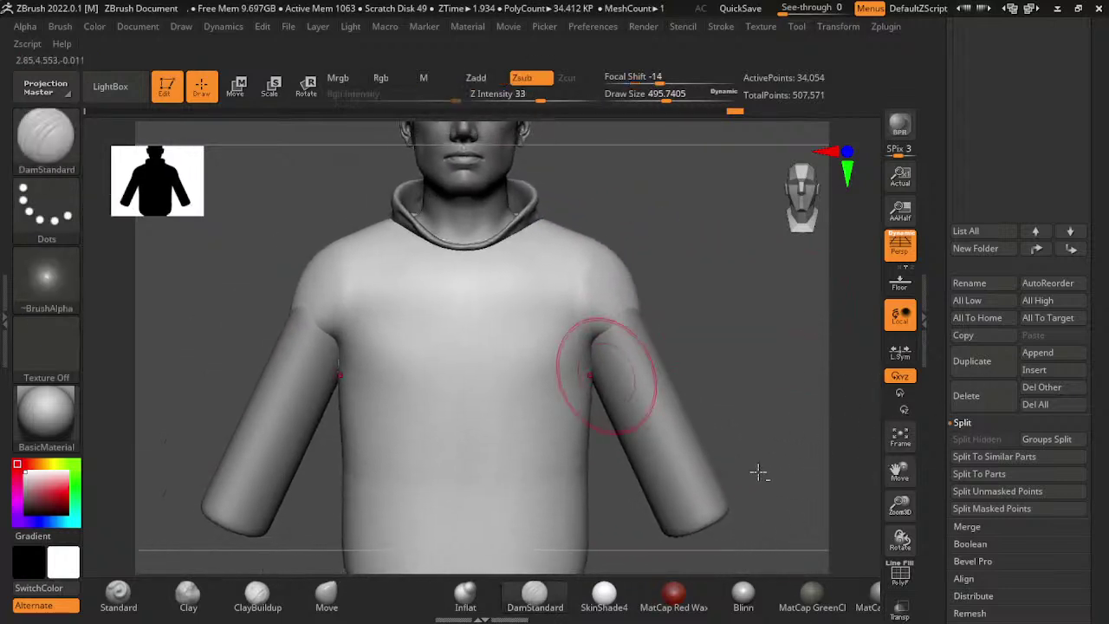
left_click(624, 364, "alt")
key("w")
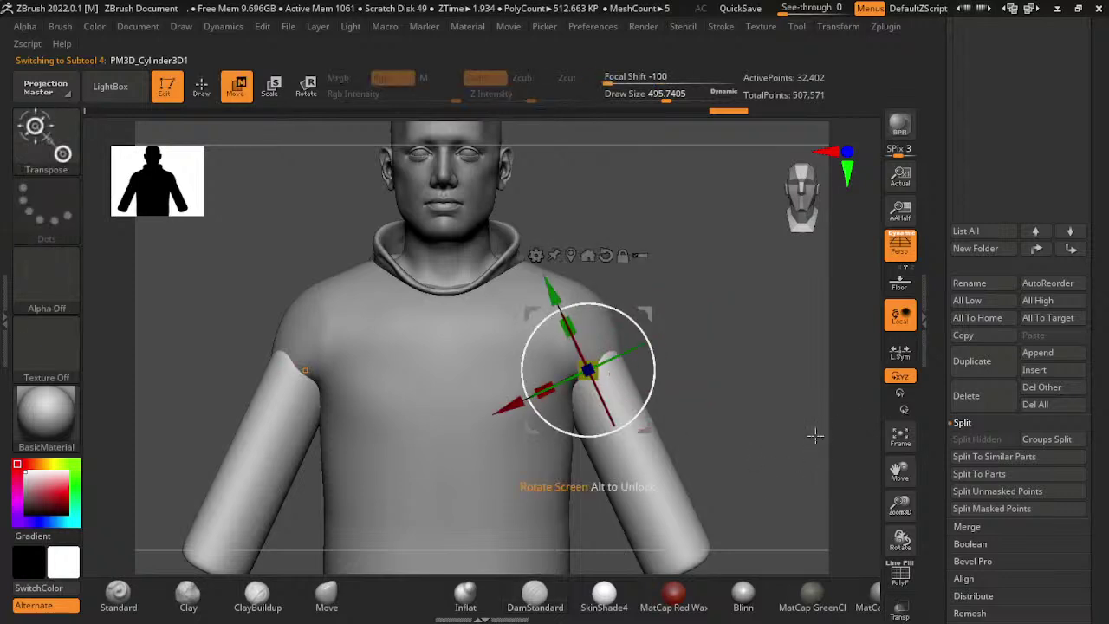
mouse_move(814, 435)
left_mouse_down()
mouse_move(760, 426)
mouse_move(818, 418)
left_mouse_up()
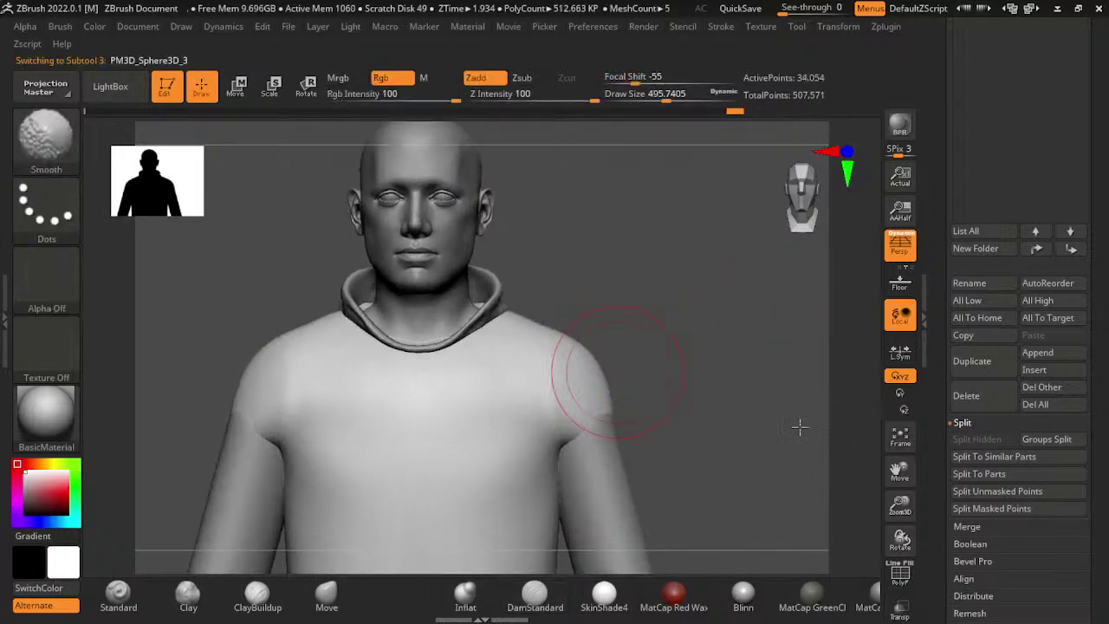
left_click_drag(653, 346, 743, 321)
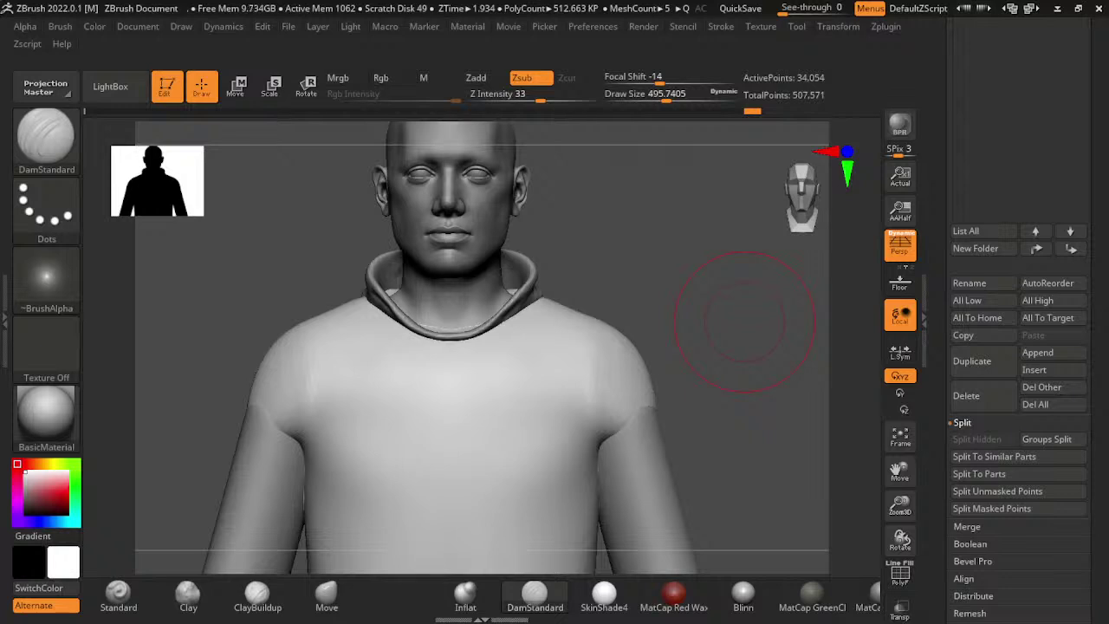
left_click_drag(908, 457, 876, 431)
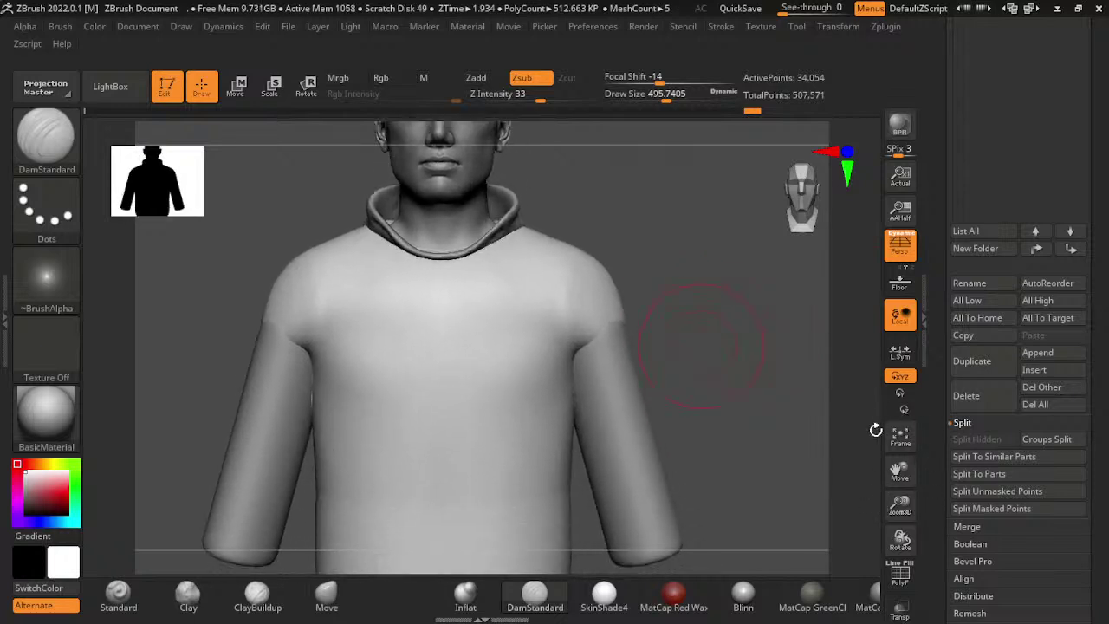
mouse_move(792, 419)
left_mouse_down()
mouse_move(720, 389)
mouse_move(775, 376)
left_mouse_up()
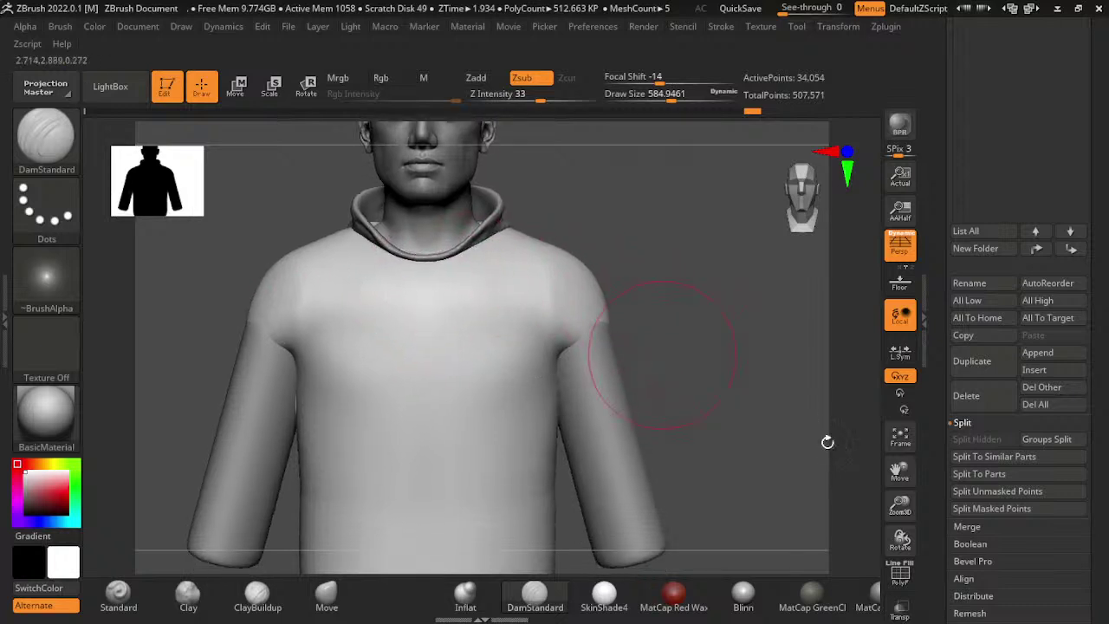
left_click_drag(664, 371, 778, 498)
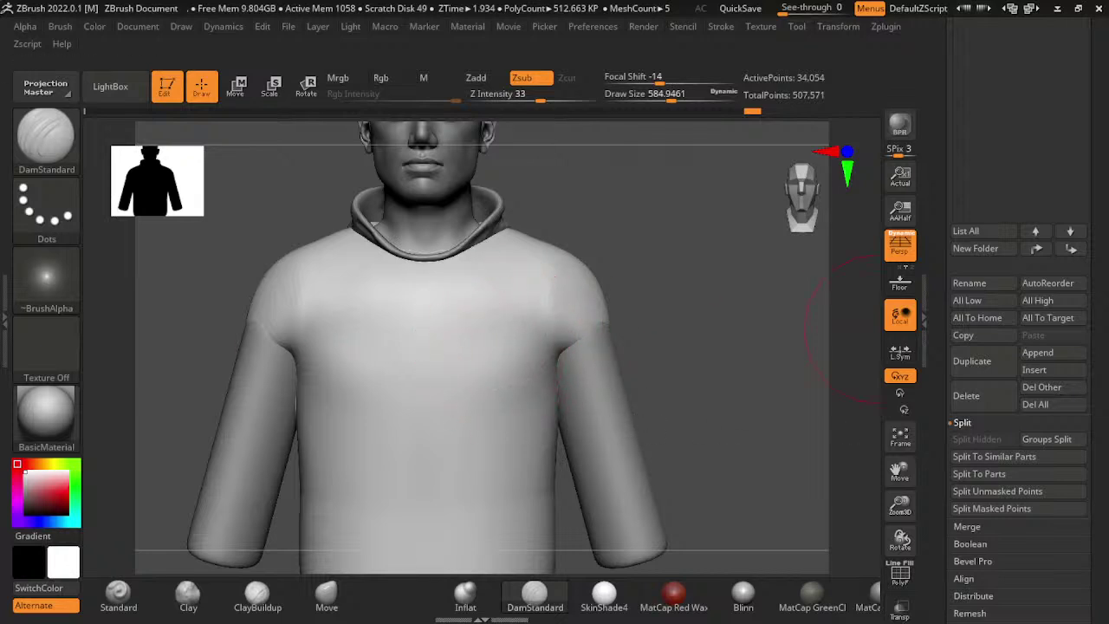
scroll(1018, 317, "up", 2)
scroll(1018, 317, "up", 4)
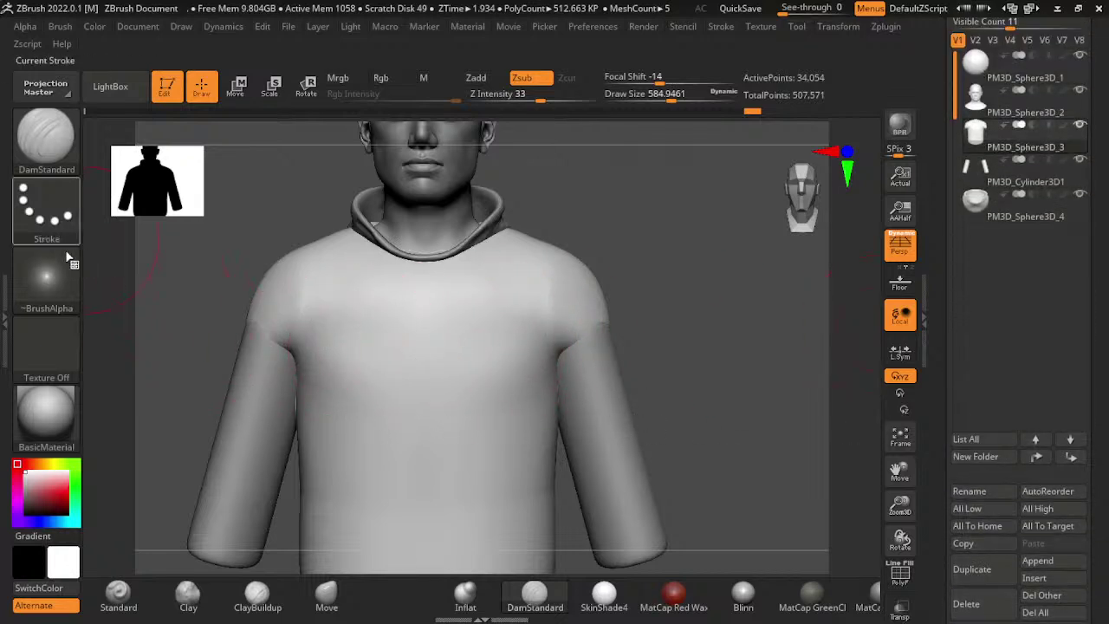
- Mix a dark teal colour and FillObject the hoodie body subtool with it
left_click(39, 496)
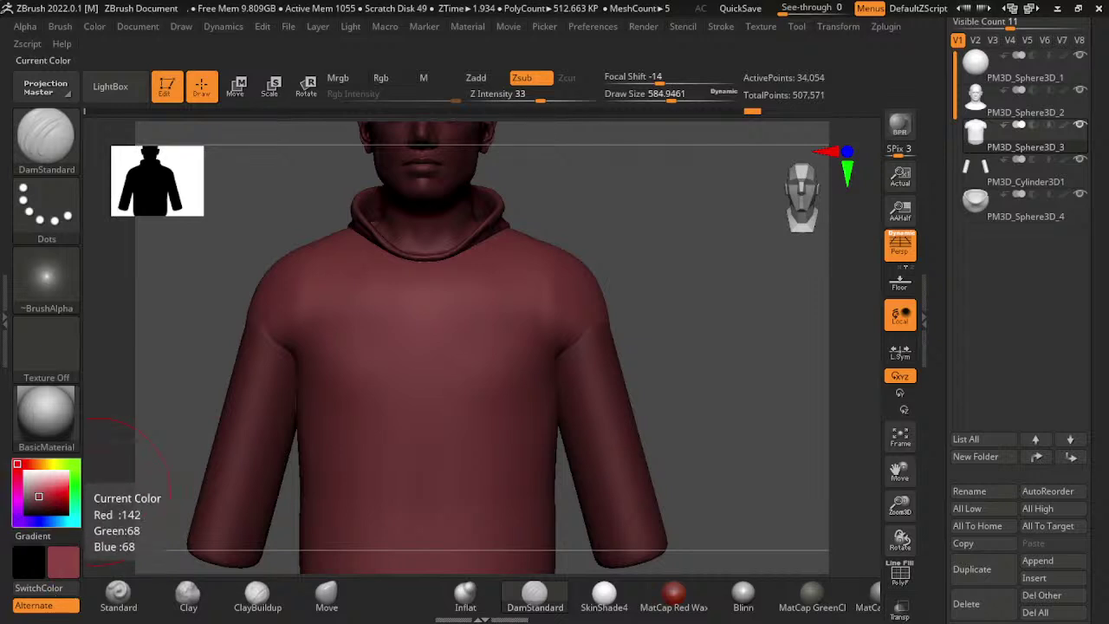
left_click(52, 520)
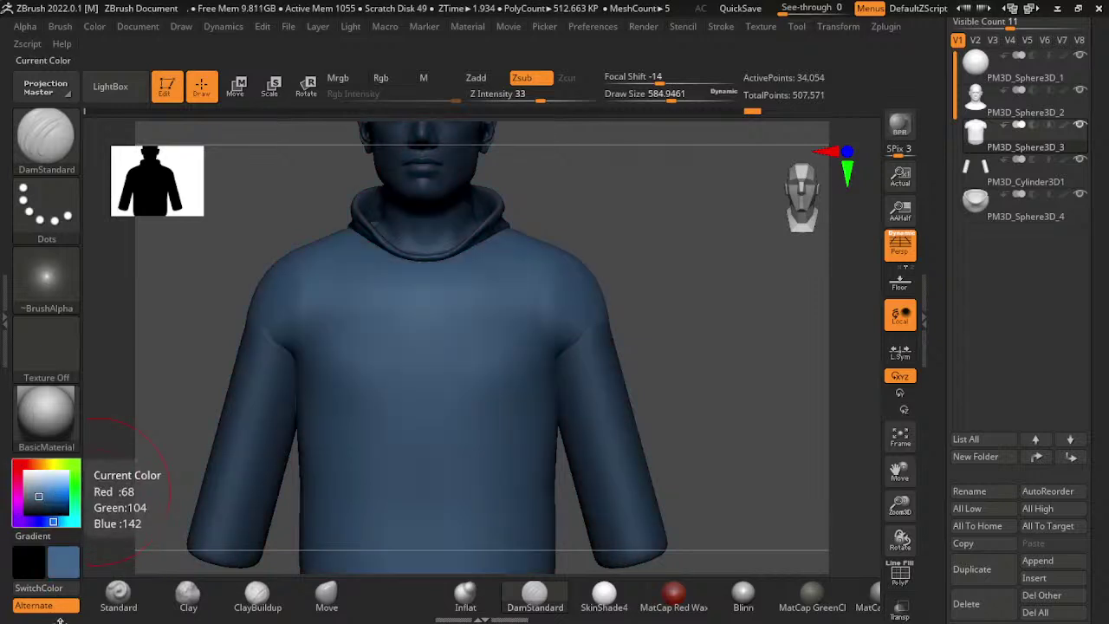
left_click(59, 521)
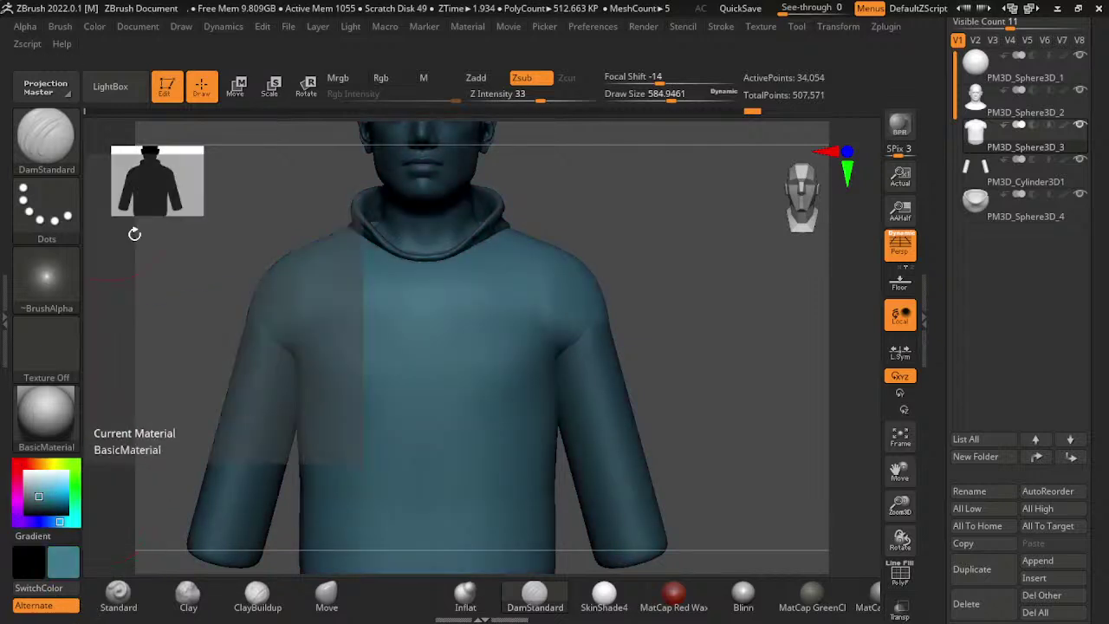
left_click(94, 26)
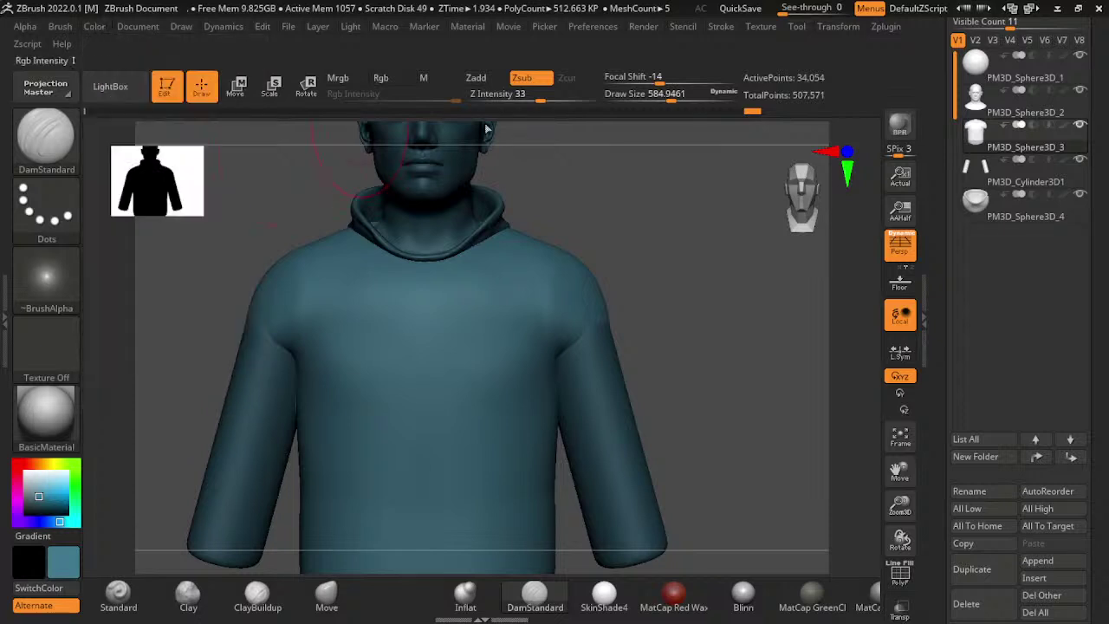
left_click(326, 594)
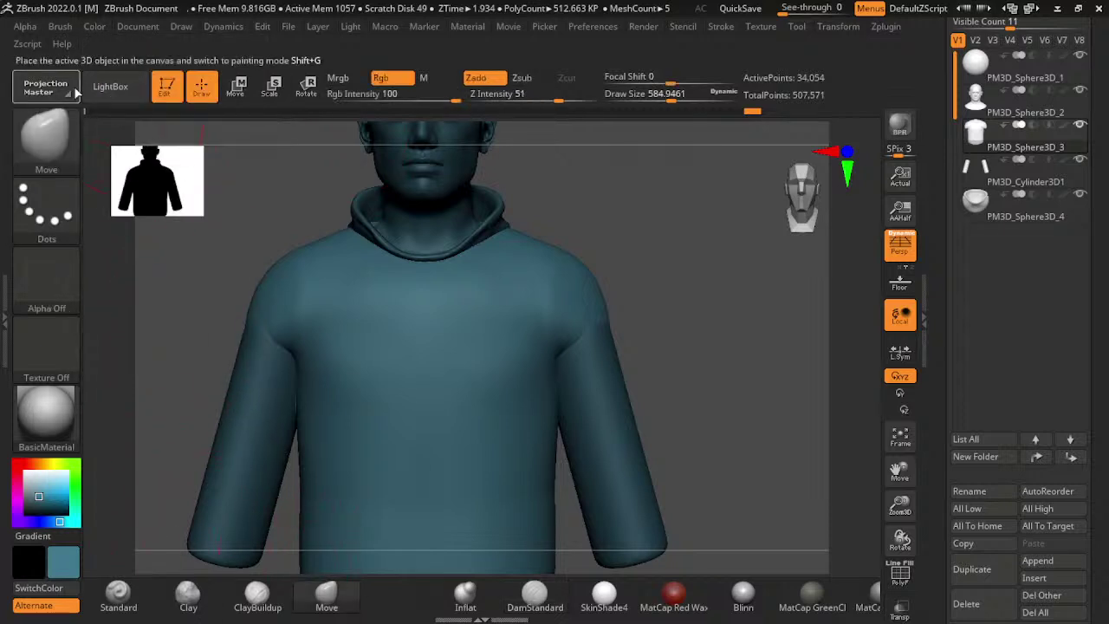
left_click(94, 26)
left_click(205, 240)
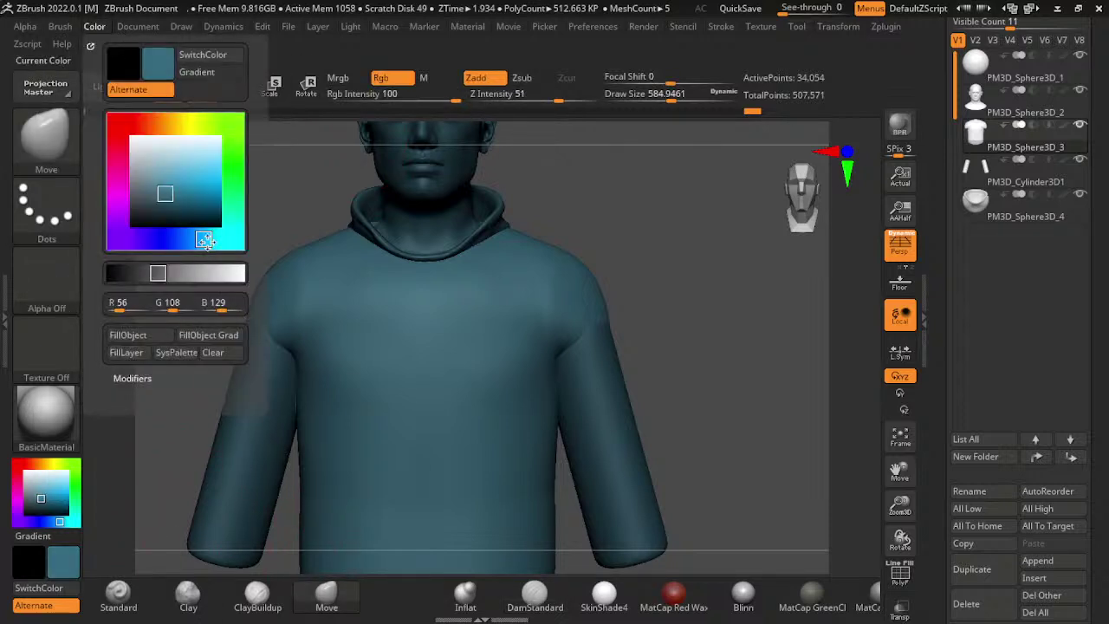
left_click_drag(205, 240, 208, 255)
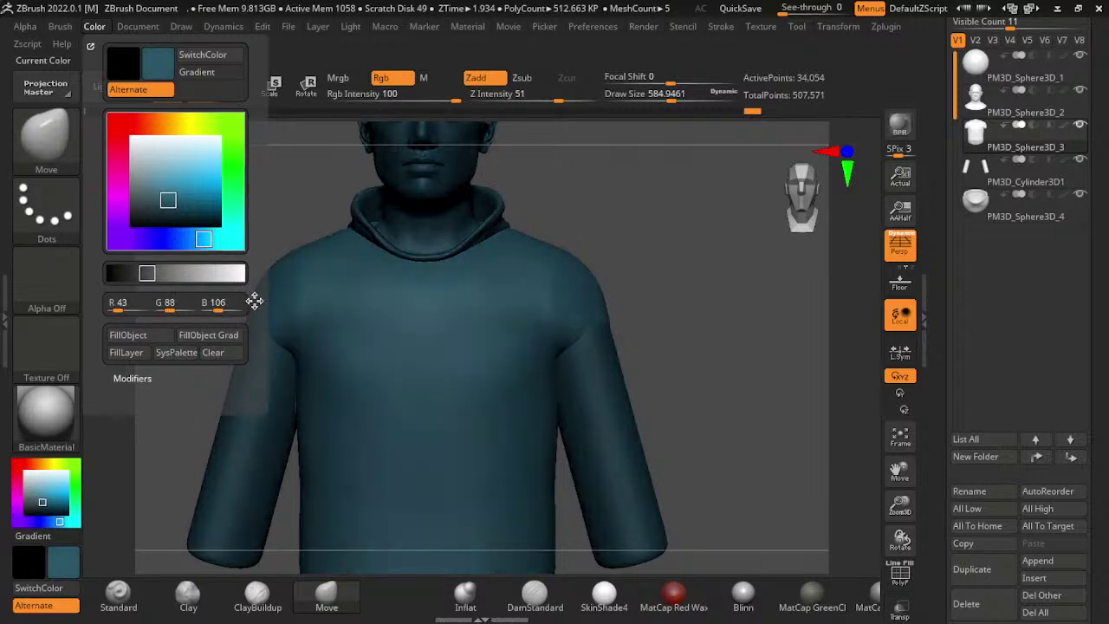
left_click(127, 334)
left_click(25, 507)
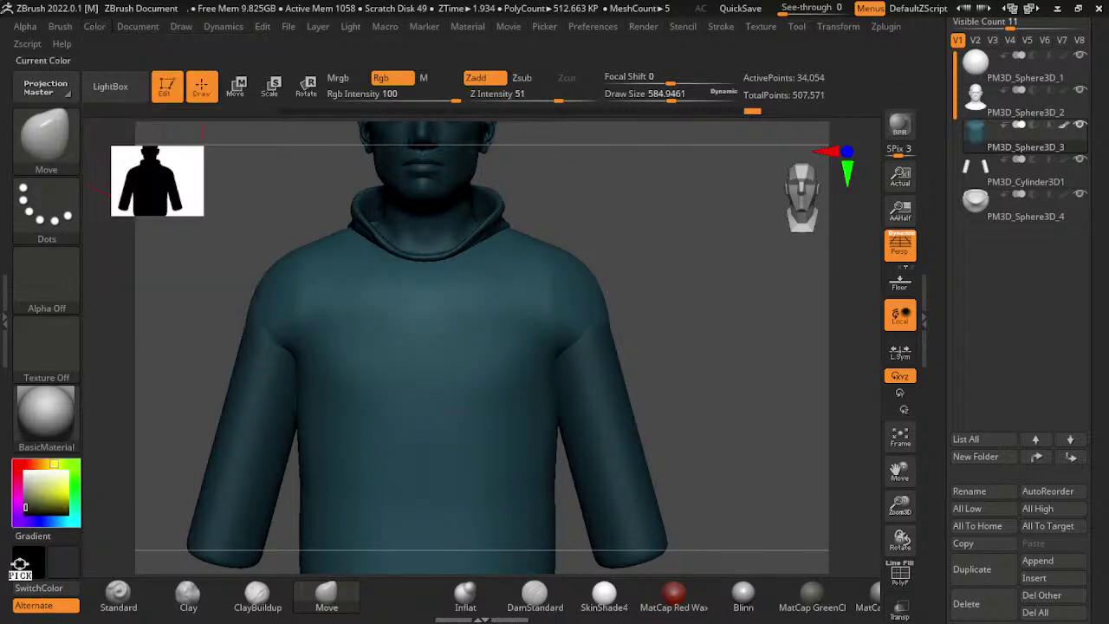
- Fill the hood collar subtool with the same teal (R 43, G 90, B 106)
left_click(622, 271, "alt")
left_click(98, 29)
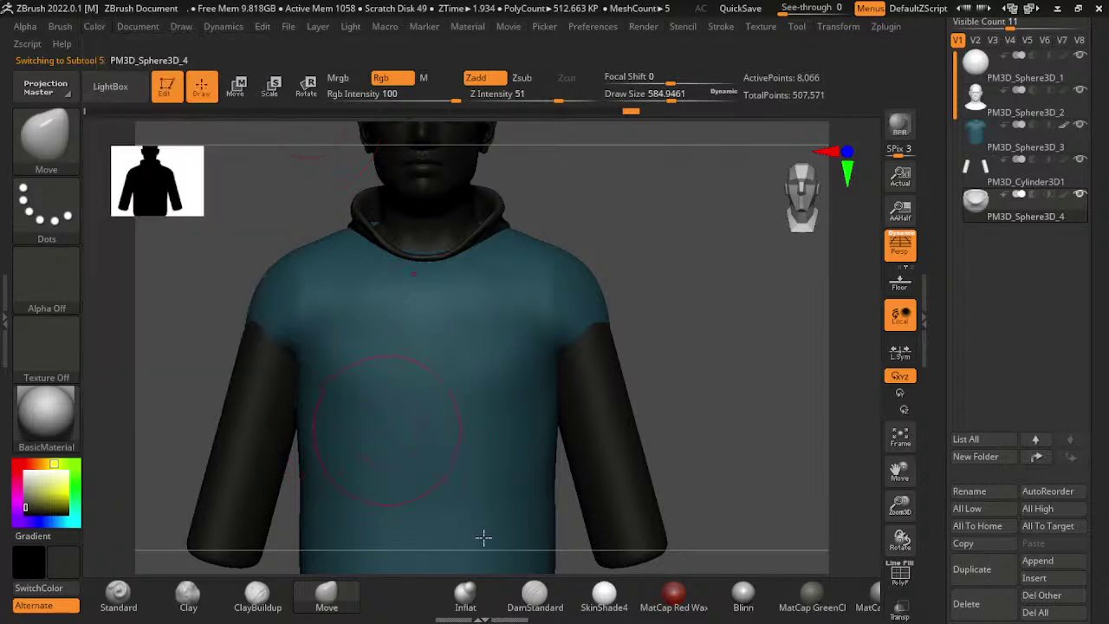
key("c")
key("ctrl+f")
left_click(98, 31)
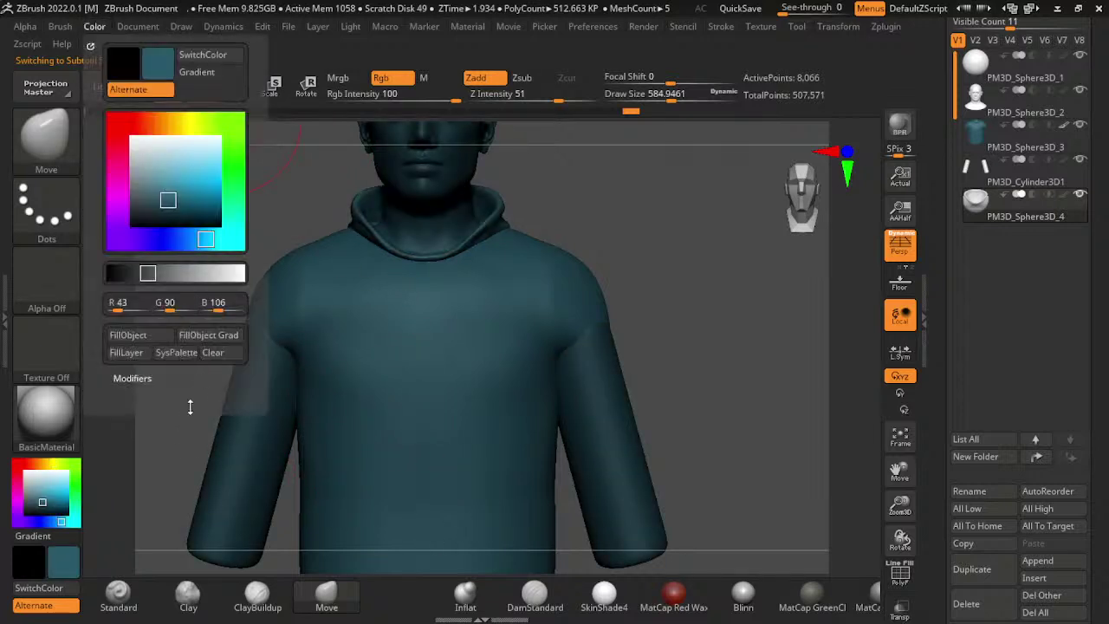
key("ctrl+f")
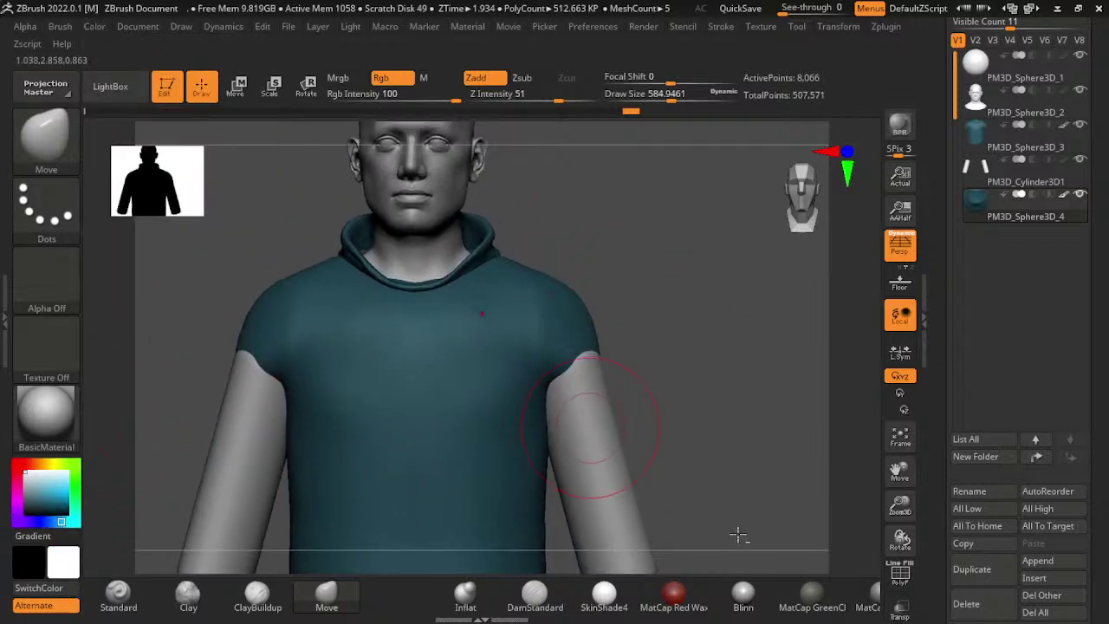
left_click(722, 309, "alt")
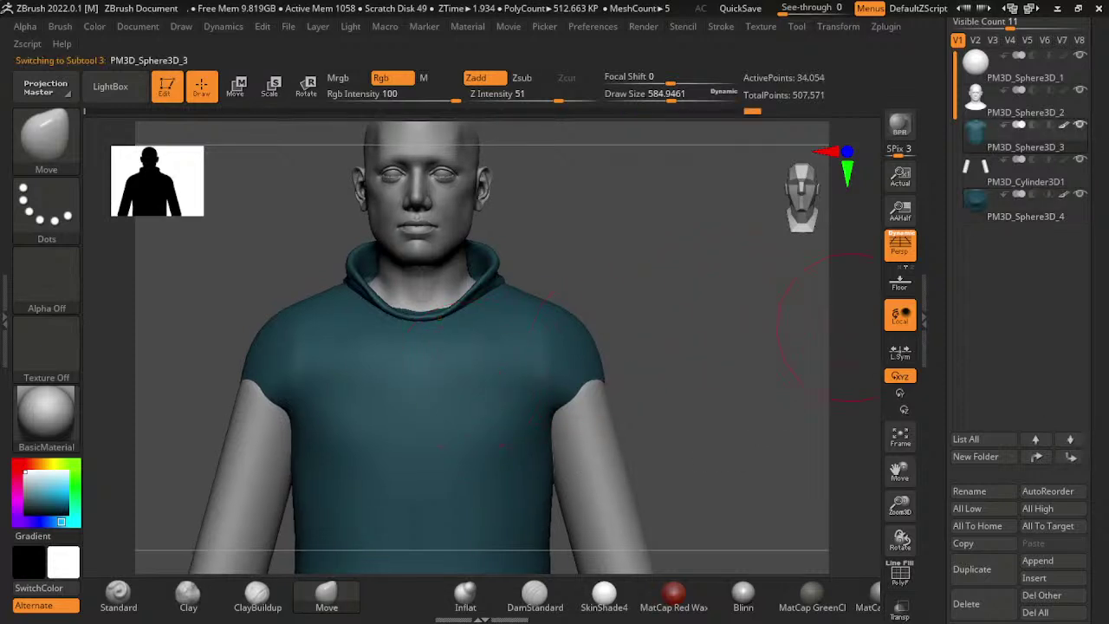
- Duplicate the hoodie body into a white PM3D_Sphere3D_5 shell and shift it over the teal torso
scroll(1053, 427, "down", 3)
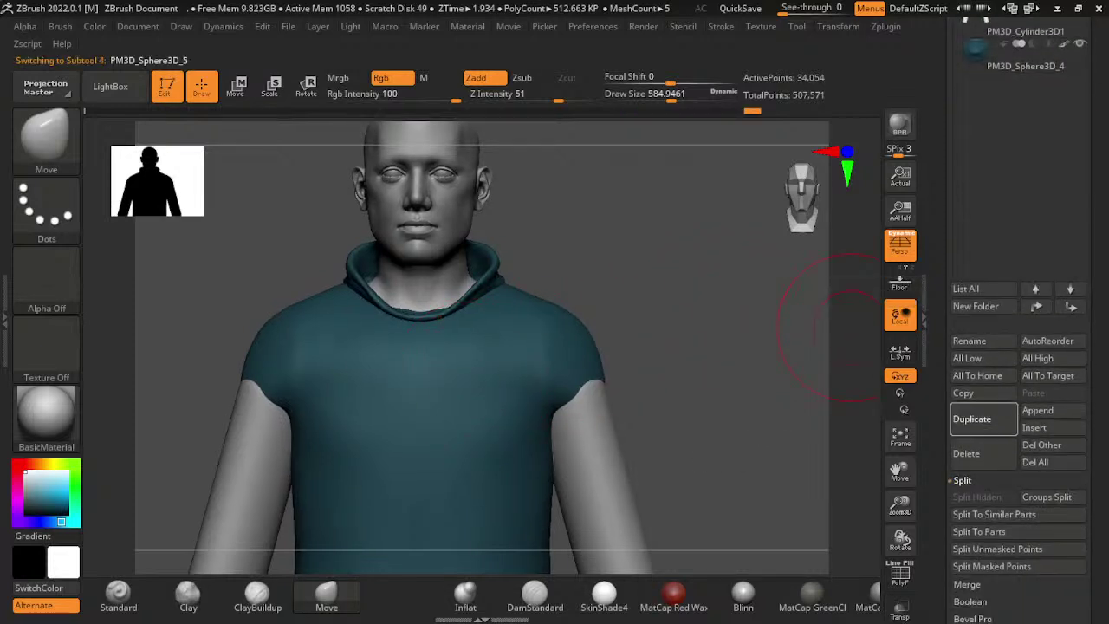
left_click(972, 419)
key("f")
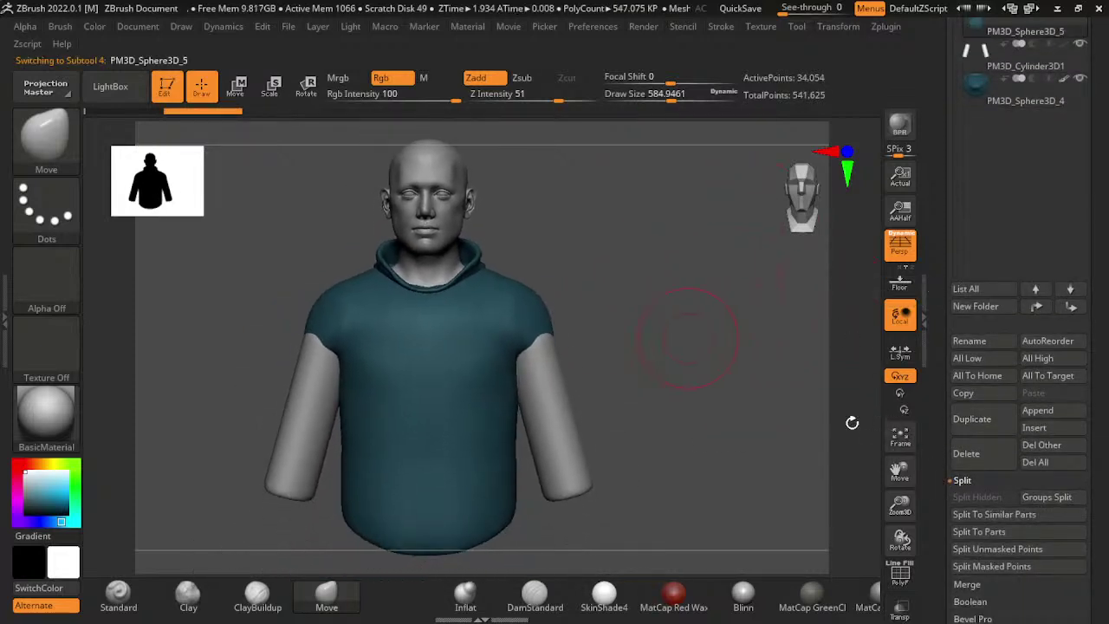
key("w")
mouse_move(762, 383)
left_mouse_down()
mouse_move(640, 381)
mouse_move(567, 362)
mouse_move(575, 356)
left_mouse_up()
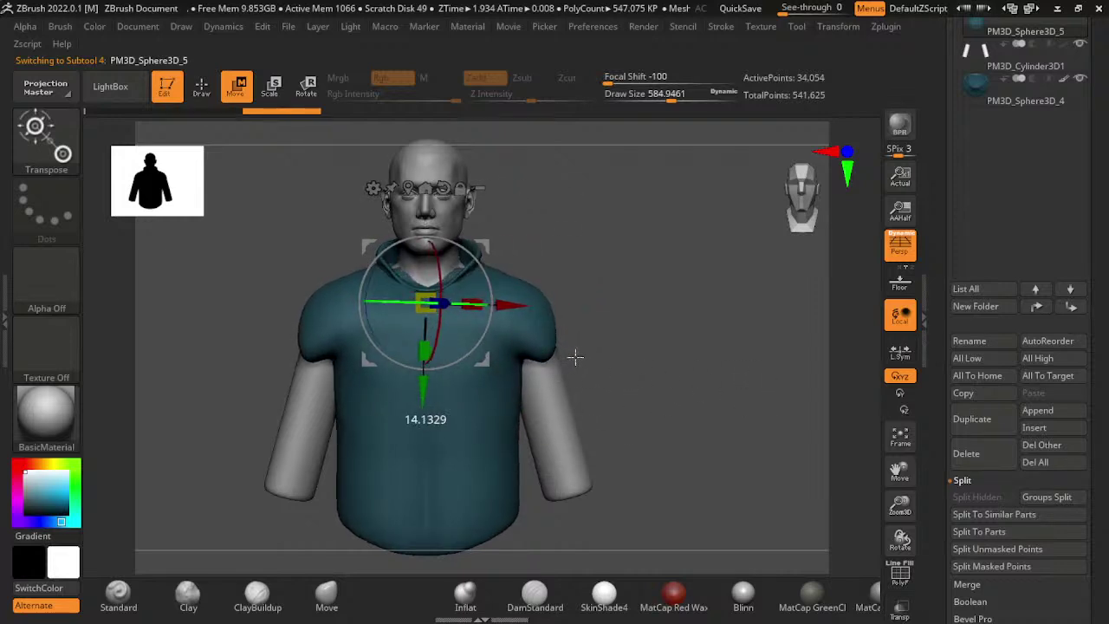
key("q")
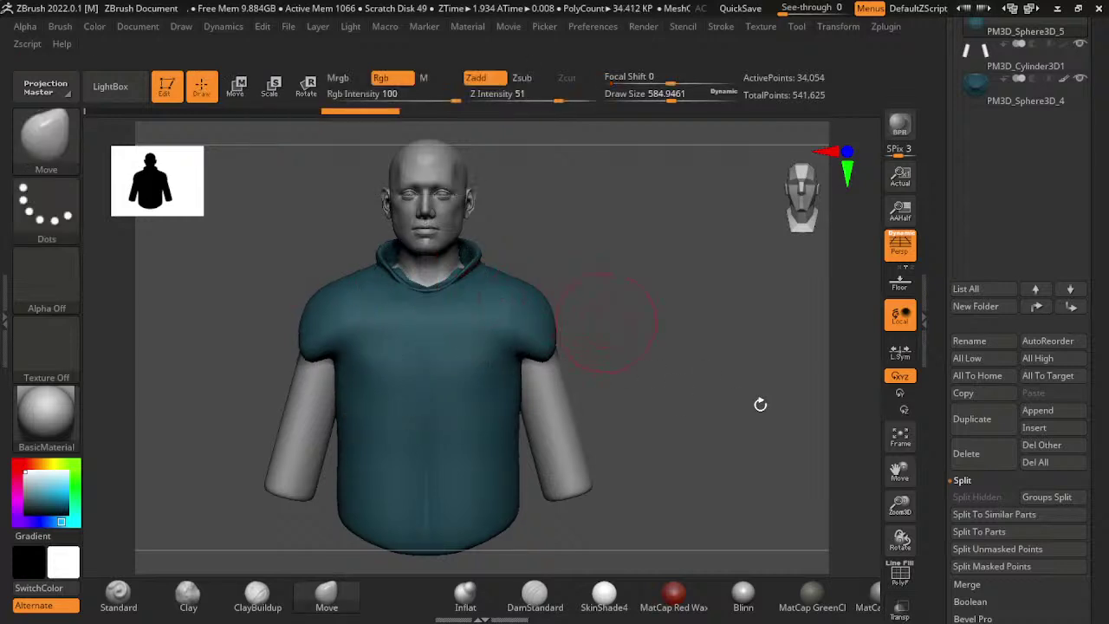
mouse_move(805, 476)
left_mouse_down("alt")
mouse_move(805, 448)
mouse_move(723, 498)
left_mouse_up("alt")
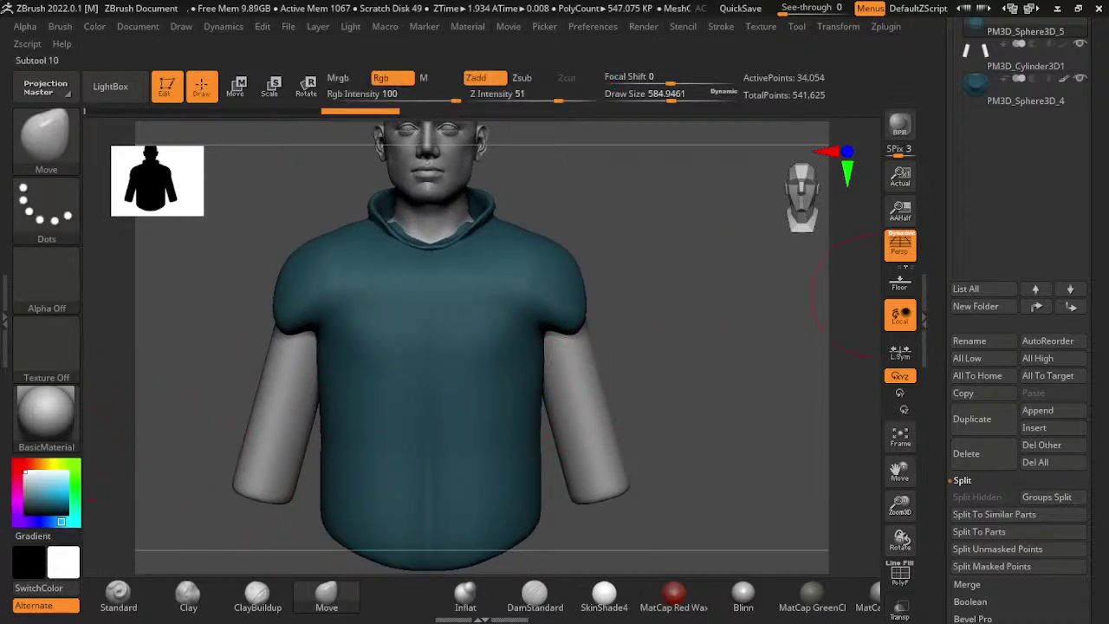
scroll(1023, 217, "up", 5)
- Carve a wide front opening from collar to hem with ClayBuildup at draw size about 413
left_click(1025, 147)
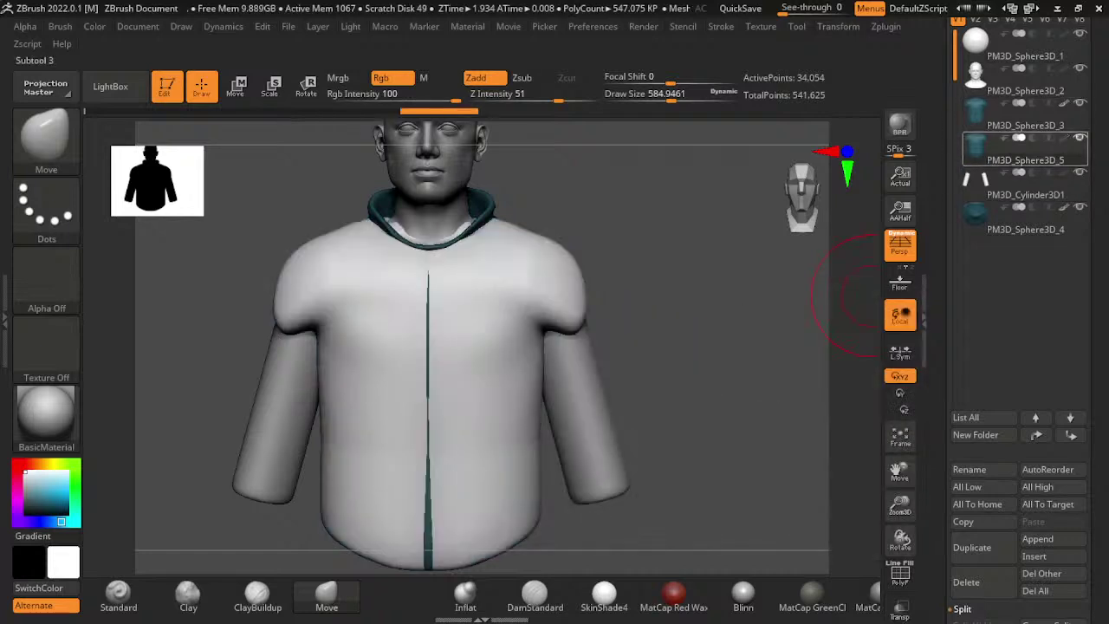
left_click_drag(725, 434, 766, 403, "alt")
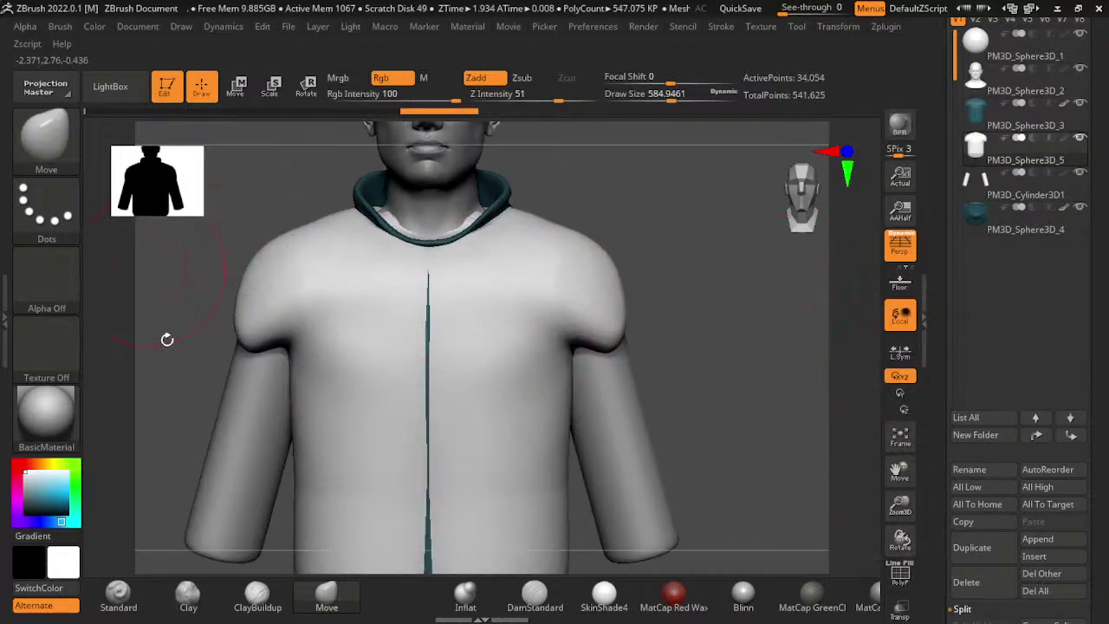
left_click(257, 594)
key("s")
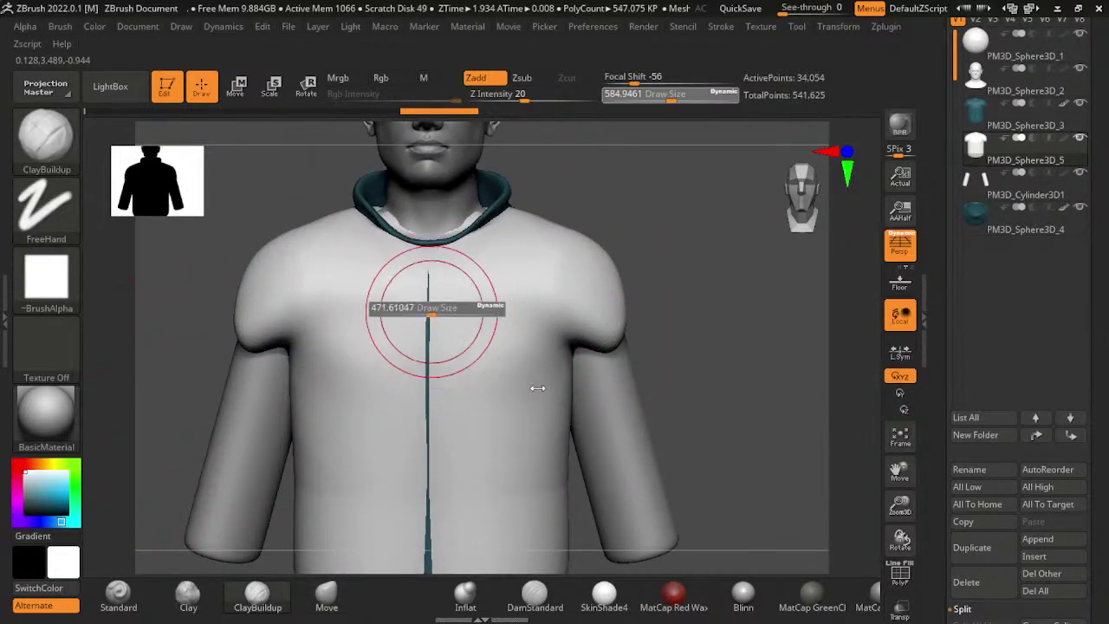
left_click_drag(534, 389, 520, 389)
left_click_drag(535, 290, 534, 472, "alt")
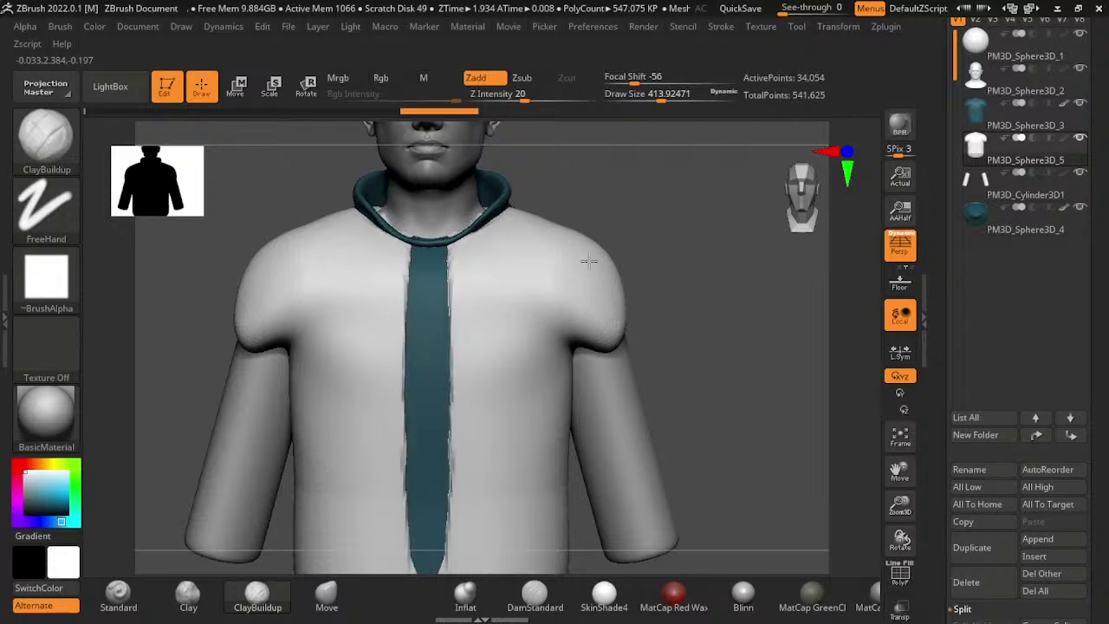
mouse_move(588, 260)
left_mouse_down("alt")
mouse_move(719, 565)
mouse_move(700, 436)
left_mouse_up("alt")
left_click_drag(537, 381, 528, 565, "alt")
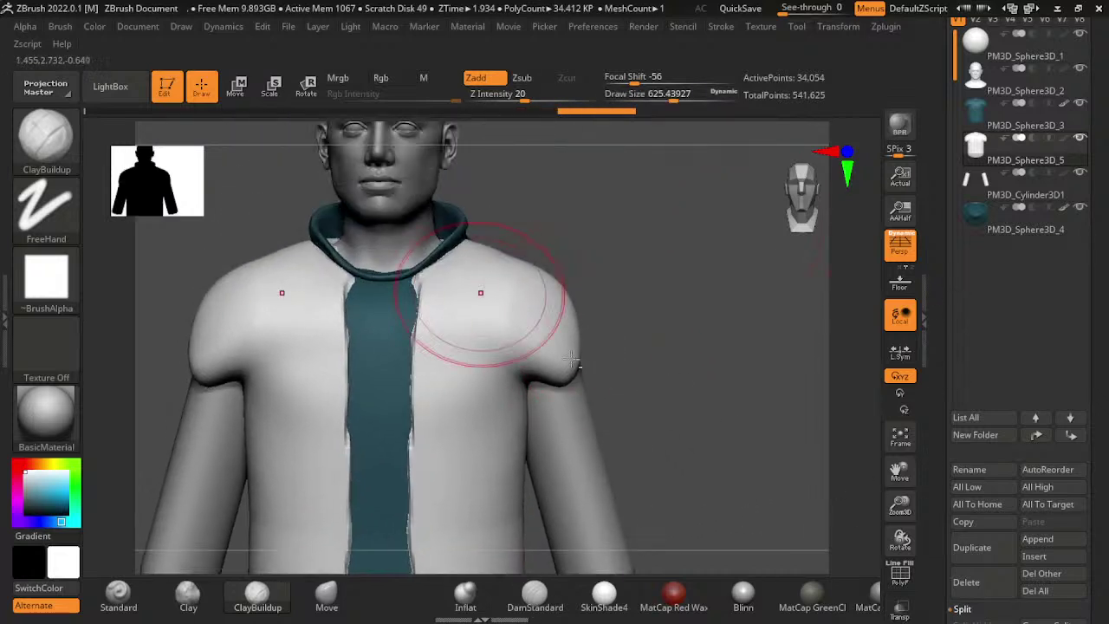
mouse_move(486, 329)
left_mouse_down("alt")
mouse_move(520, 389)
mouse_move(518, 523)
mouse_move(528, 572)
left_mouse_up("alt")
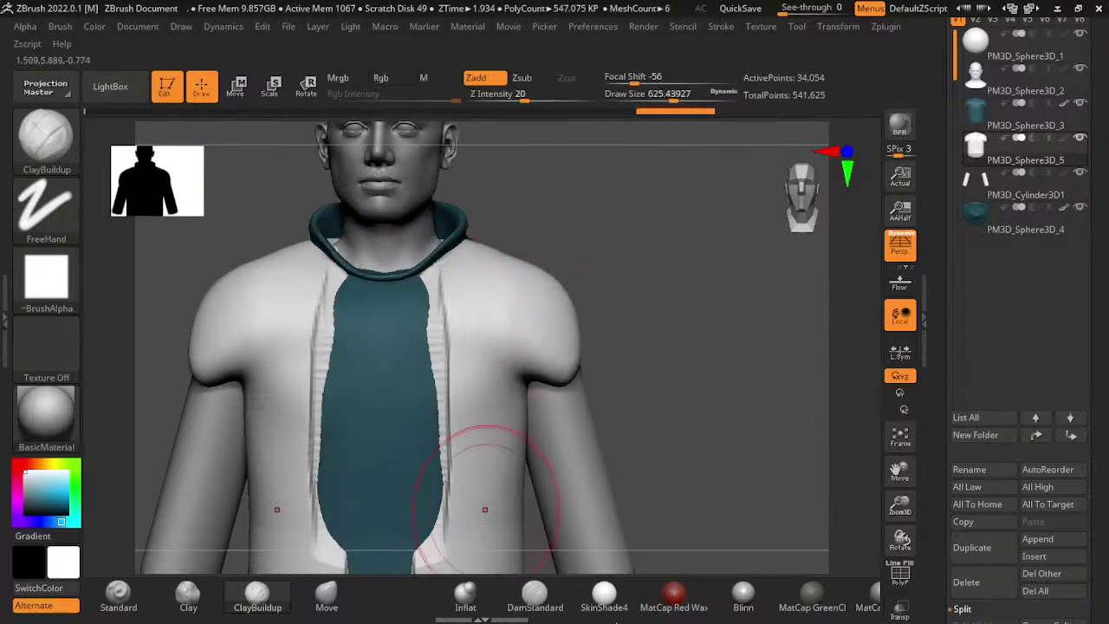
mouse_move(545, 310)
left_mouse_down("alt")
mouse_move(537, 576)
mouse_move(520, 485)
left_mouse_up("alt")
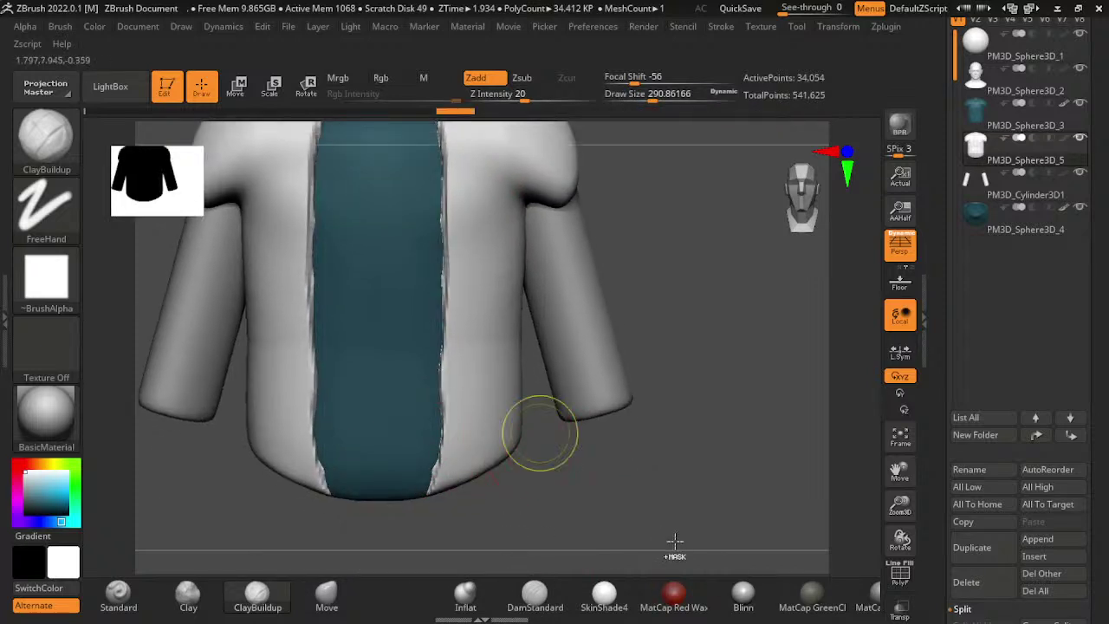
- Nudge the jacket shell slightly along the vertical Transpose axis
mouse_move(673, 540)
left_mouse_down()
mouse_move(743, 437)
mouse_move(674, 321)
left_mouse_up()
left_click(326, 596)
key("w")
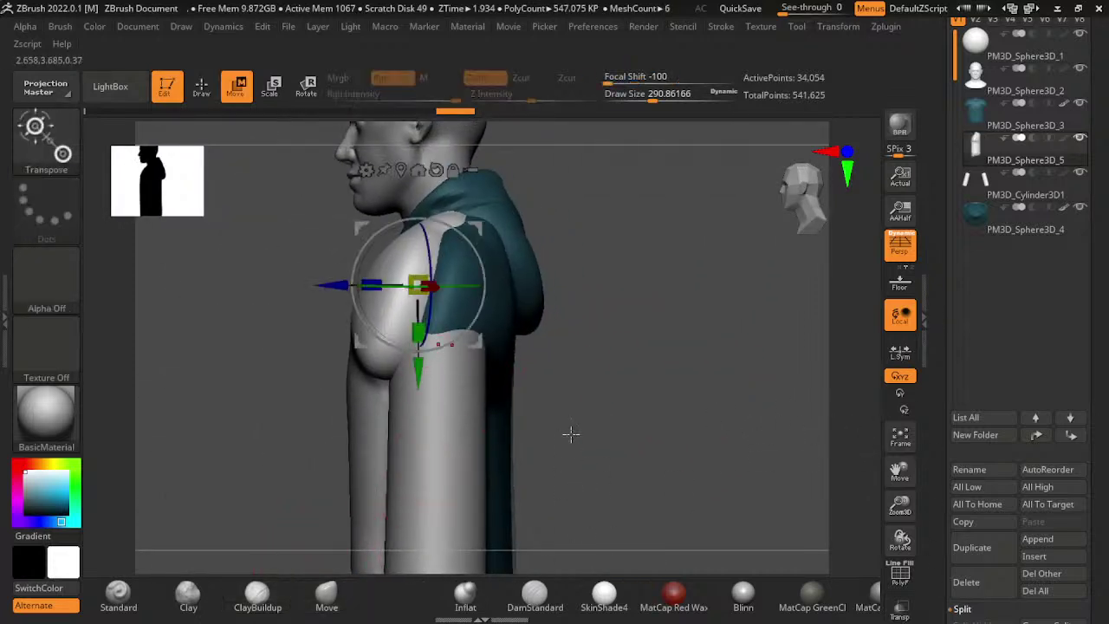
left_click_drag(431, 336, 439, 354)
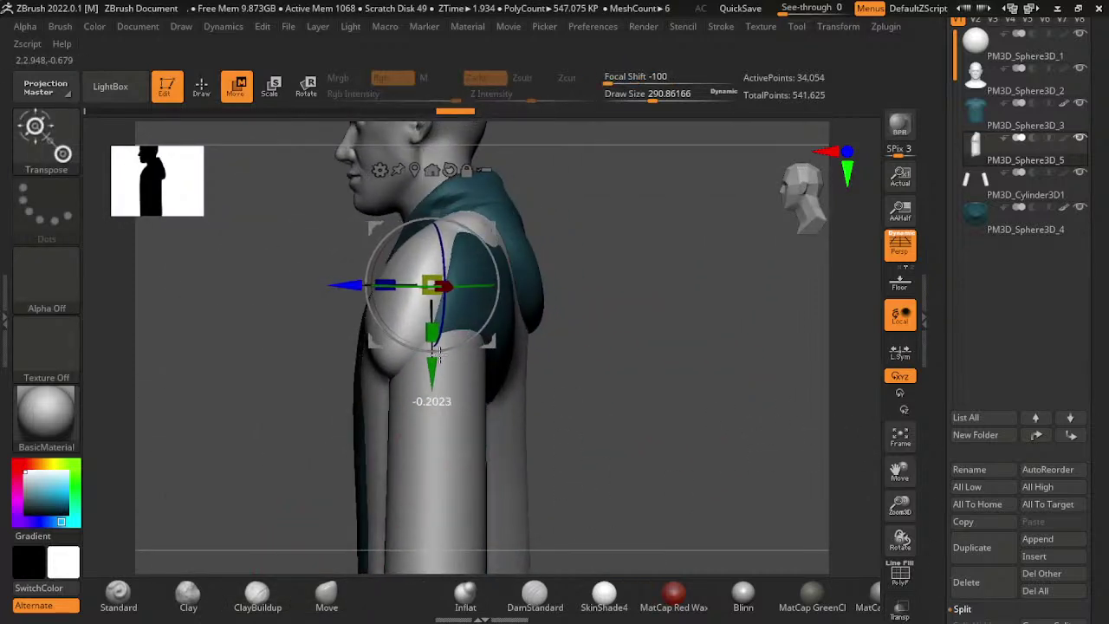
- Scale the arm cylinders up slightly with the Transpose gizmo
key("q")
left_click_drag(755, 490, 754, 338, "shift")
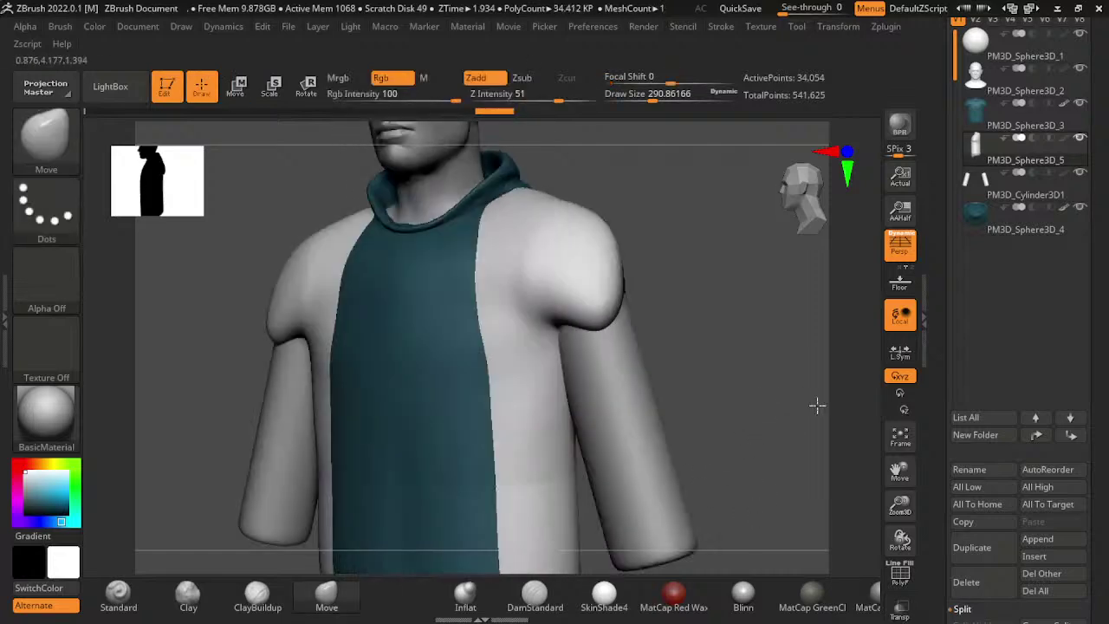
mouse_move(778, 464)
left_mouse_down("alt")
mouse_move(728, 442)
mouse_move(854, 433)
mouse_move(791, 421)
left_mouse_up("alt")
key("w")
mouse_move(700, 349)
left_mouse_down()
mouse_move(861, 363)
mouse_move(844, 452)
left_mouse_up()
key("q")
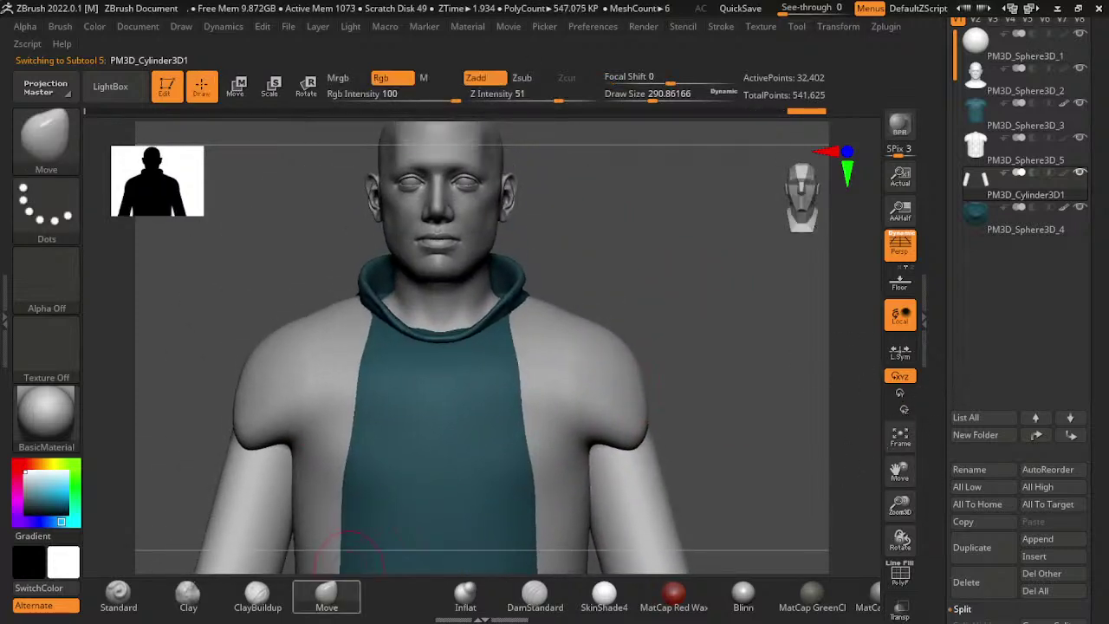
left_click_drag(351, 550, 384, 537, "alt")
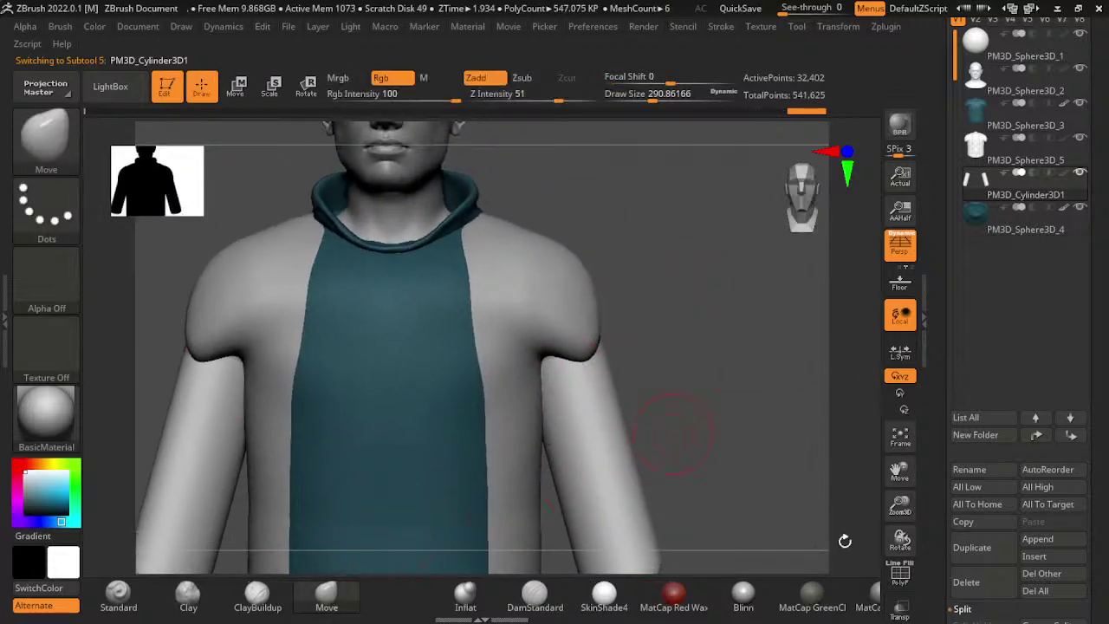
left_click_drag(845, 541, 755, 469, "alt")
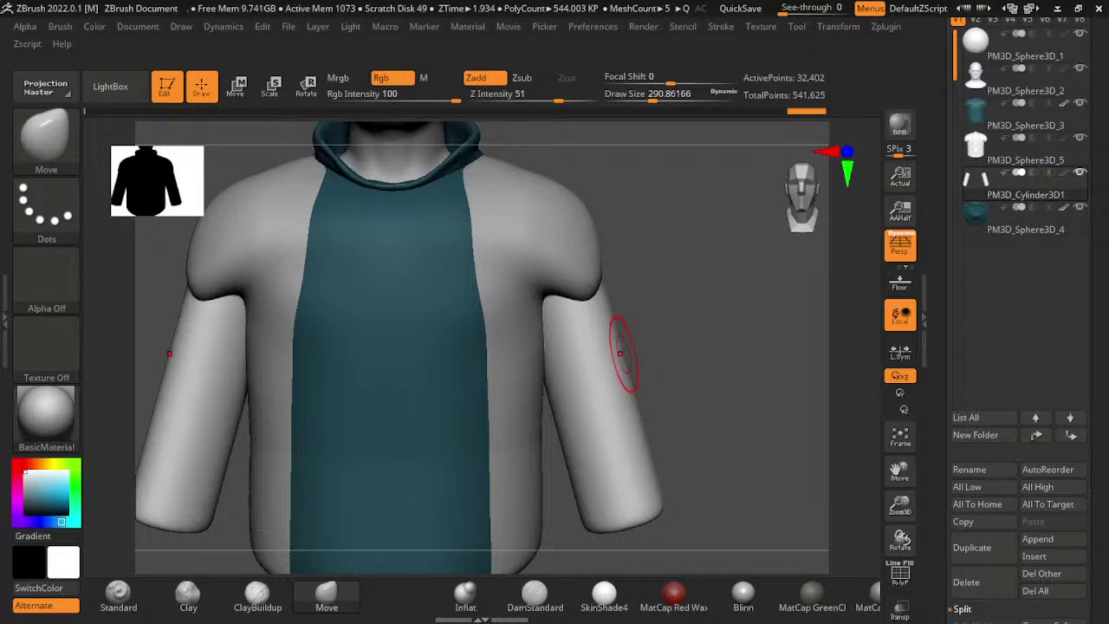
- Reselect the jacket shell and enlarge the brush to about 947
left_click_drag(894, 390, 941, 379)
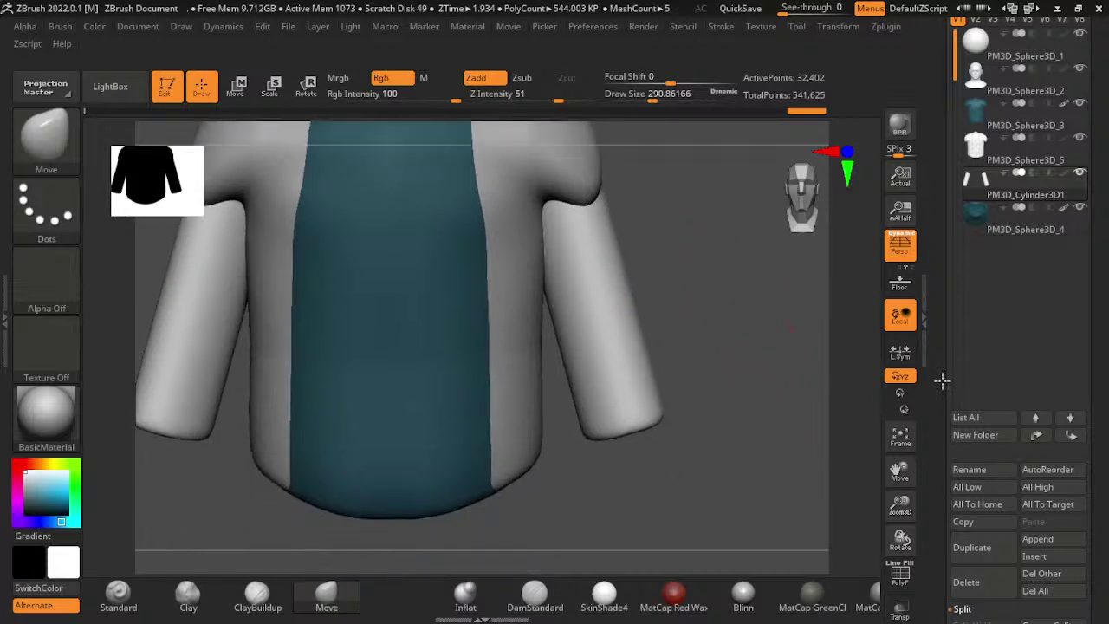
left_click_drag(598, 466, 746, 427)
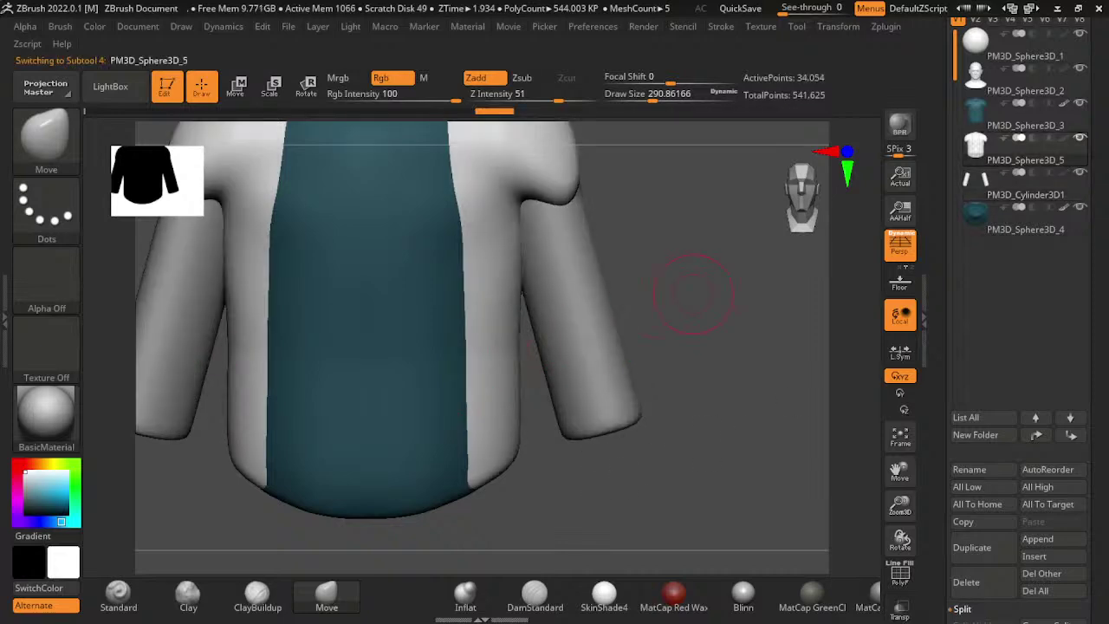
left_click_drag(693, 294, 606, 286)
left_click(46, 134)
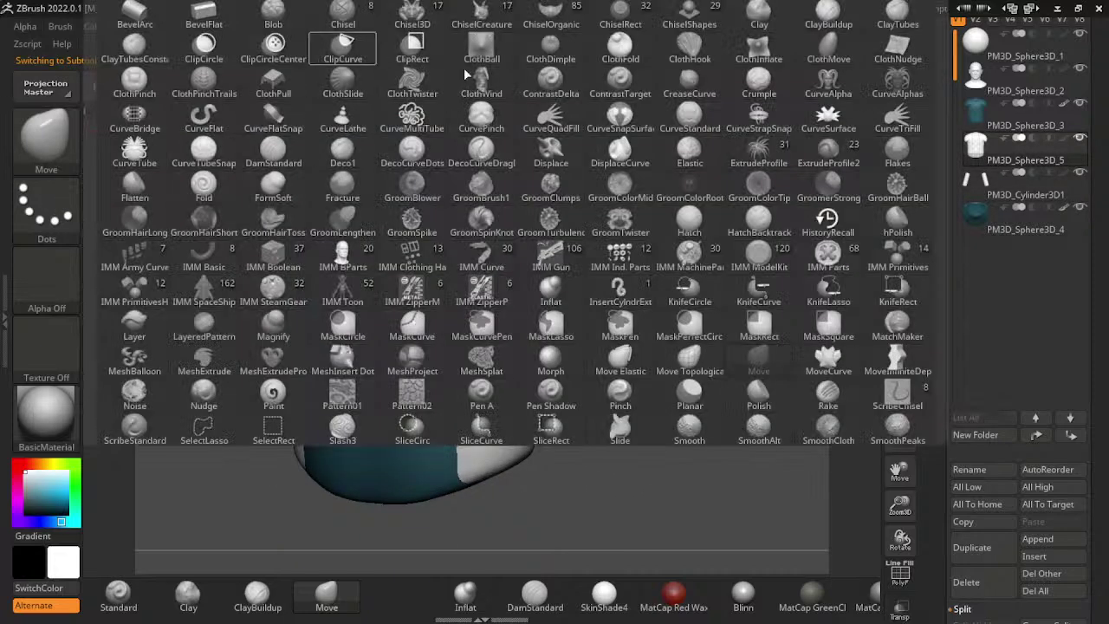
key("s")
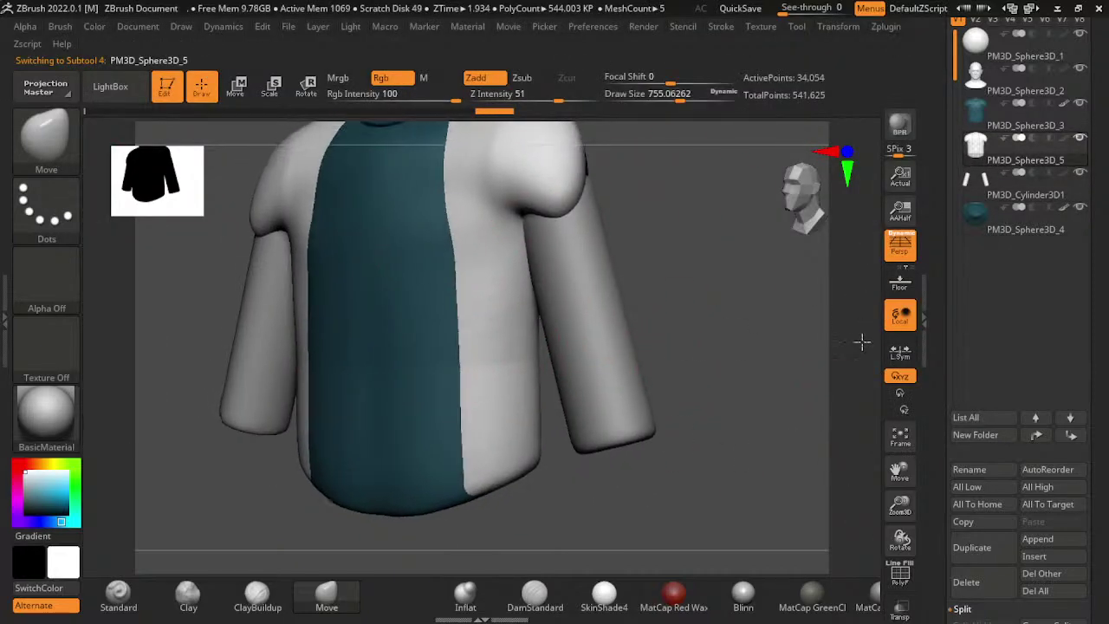
mouse_move(545, 396)
left_mouse_down()
mouse_move(545, 441)
mouse_move(578, 440)
left_mouse_up()
- Hide the body and head, then TrimCurve the jacket's hem straight across
left_click_drag(460, 476, 743, 515)
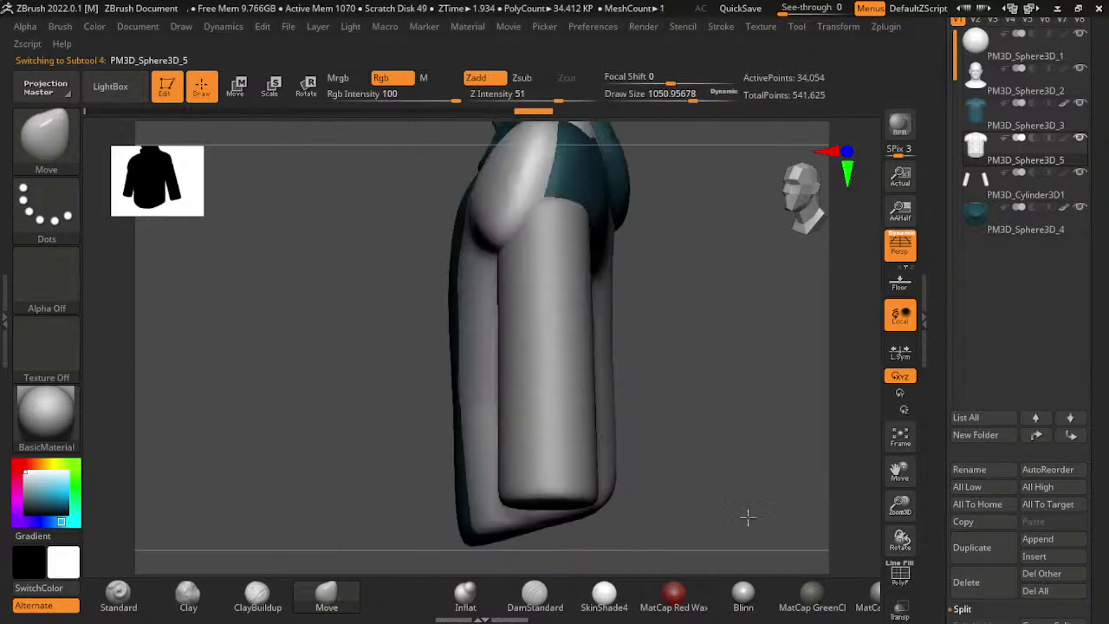
mouse_move(586, 511)
left_mouse_down()
mouse_move(581, 314)
mouse_move(648, 392)
mouse_move(684, 374)
left_mouse_up()
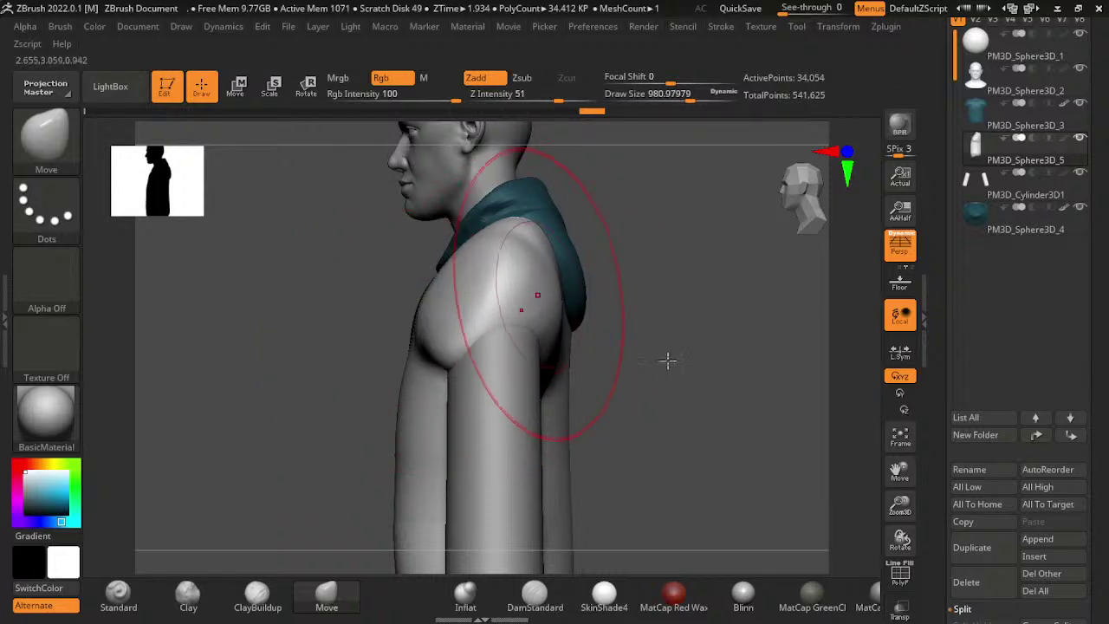
mouse_move(823, 345)
left_mouse_down()
mouse_move(763, 386)
mouse_move(549, 402)
left_mouse_up()
left_click(598, 552, "ctrl+shift")
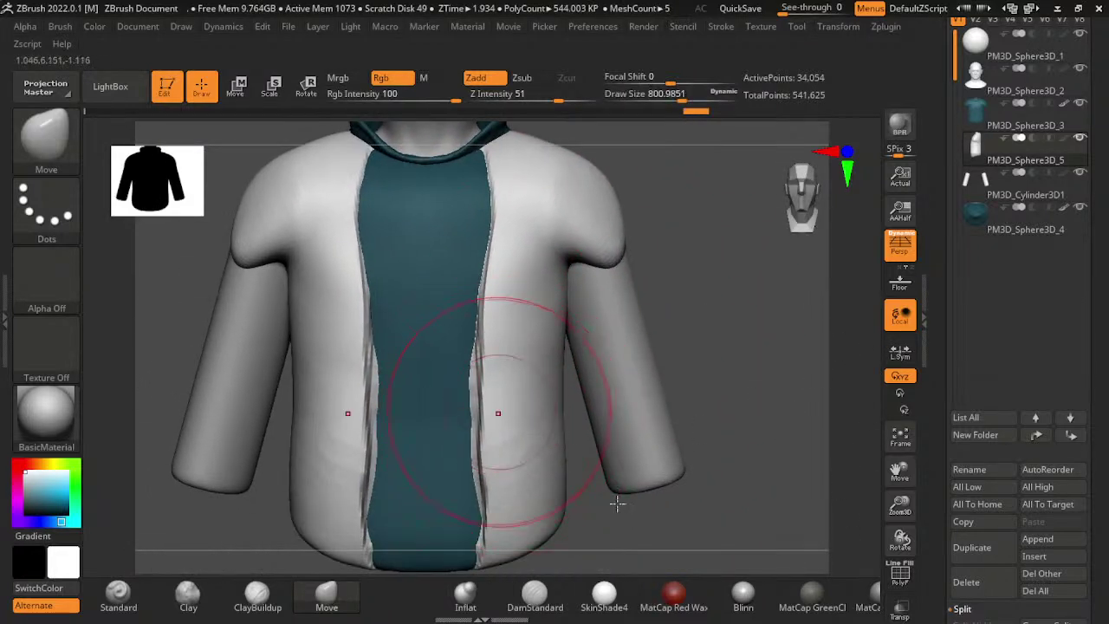
mouse_move(718, 494)
left_mouse_down("ctrl+shift")
mouse_move(372, 477)
mouse_move(357, 490)
mouse_move(668, 532)
left_mouse_up("ctrl+shift")
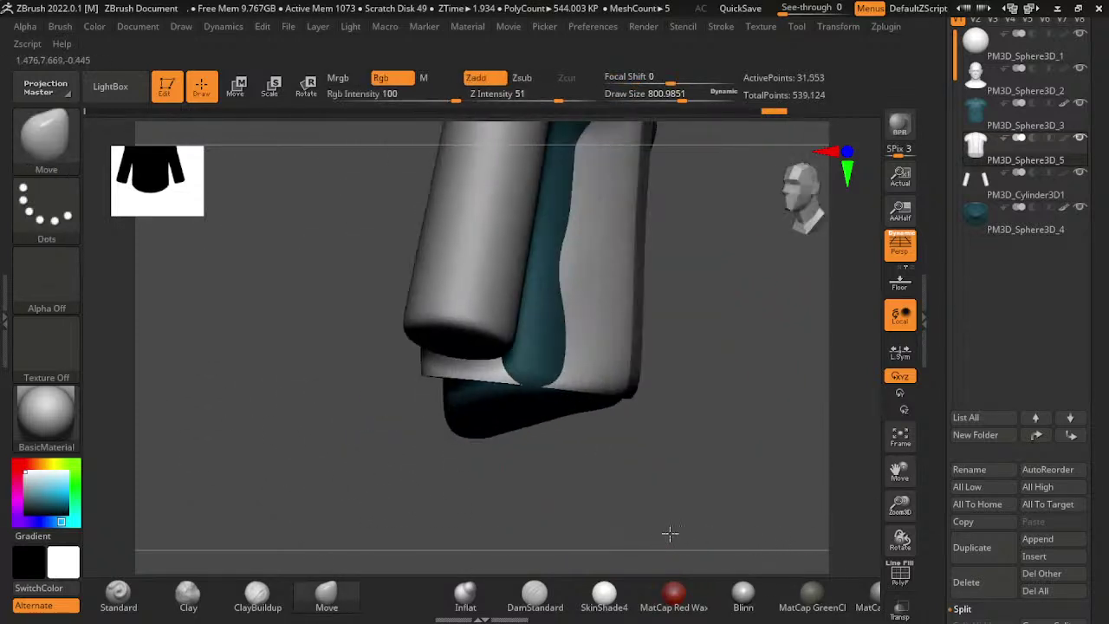
- Switch to the ClayBuildup brush at a size of about 913
key("s")
left_click_drag(472, 409, 689, 472)
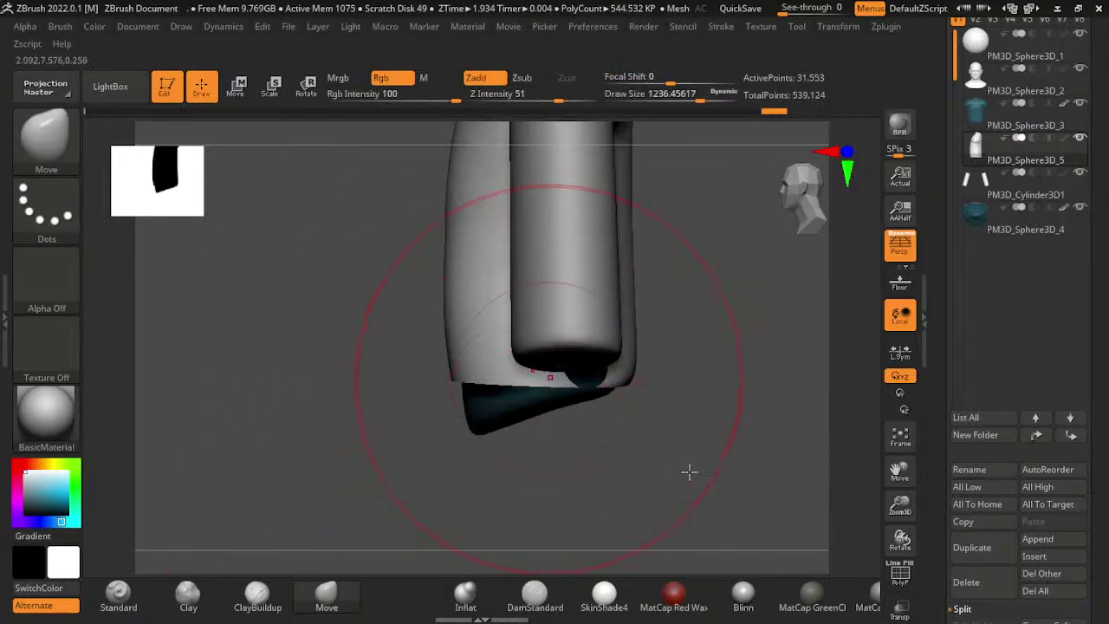
left_click_drag(864, 466, 243, 555)
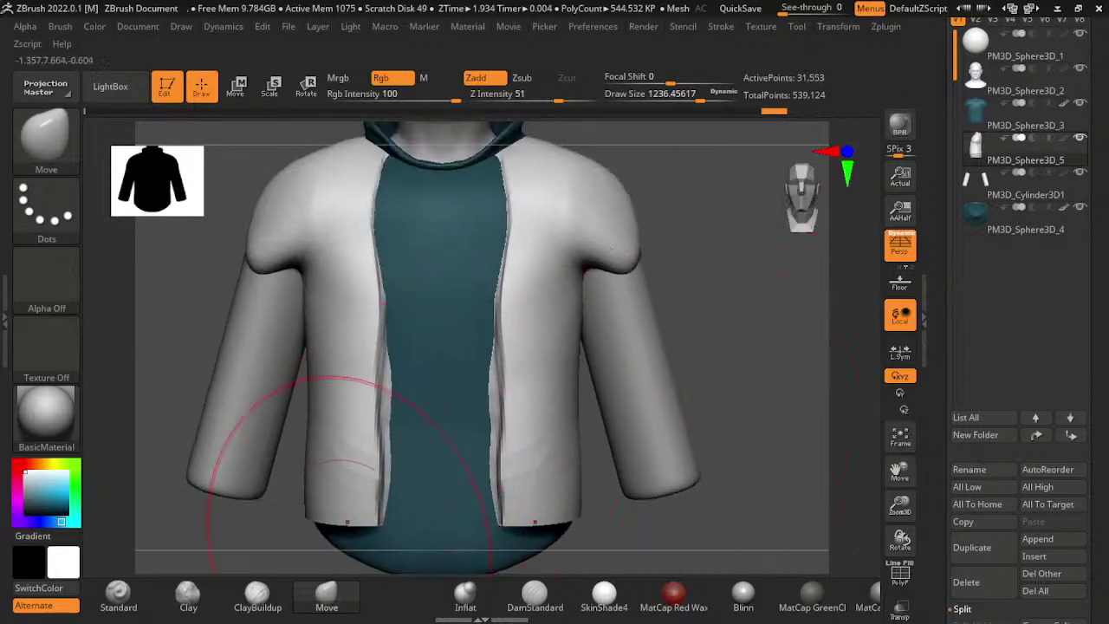
left_click(258, 596)
key("s")
left_click_drag(433, 384, 373, 383)
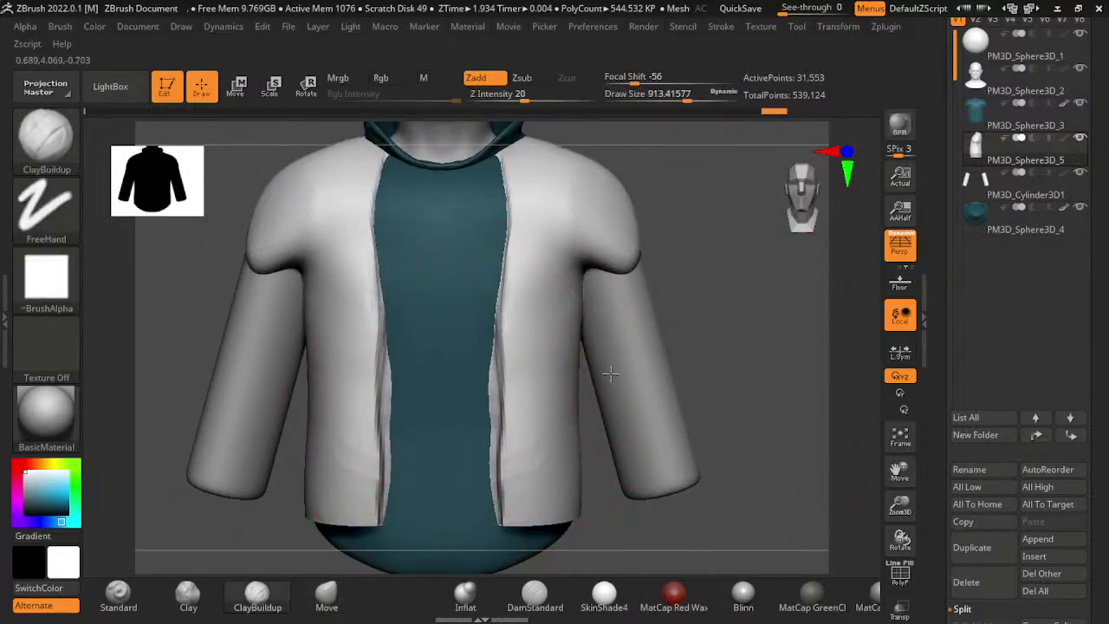
- At brush size 612, build up the jacket's shoulder front and smooth the crease beneath
key("s")
left_click_drag(485, 304, 438, 303)
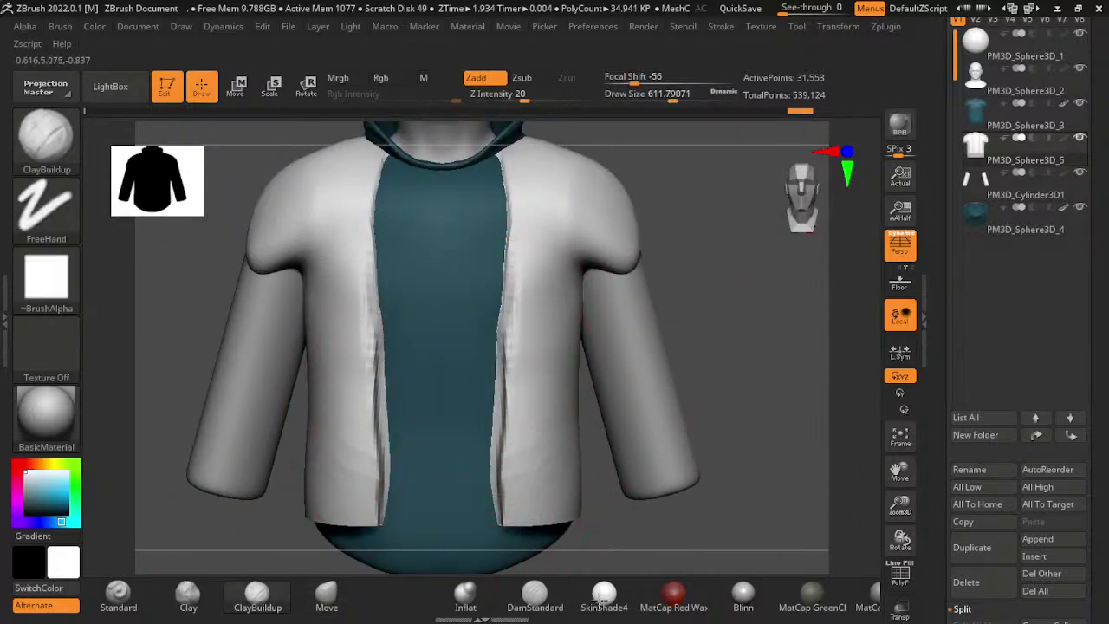
mouse_move(560, 319)
left_mouse_down("alt")
mouse_move(743, 436)
mouse_move(690, 442)
left_mouse_up("alt")
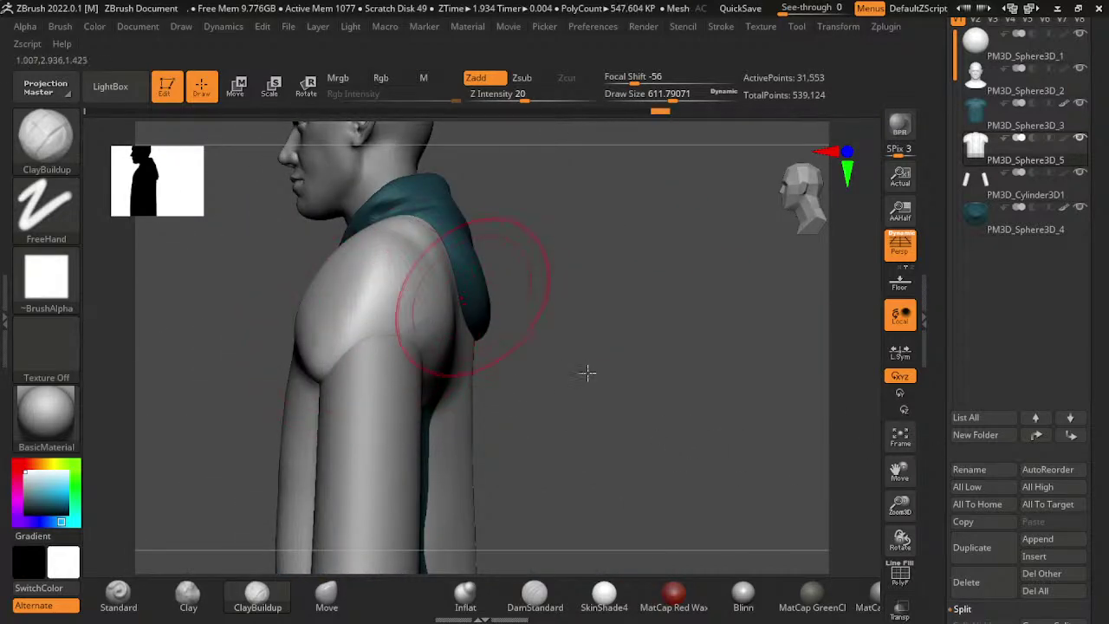
left_click_drag(500, 361, 747, 419)
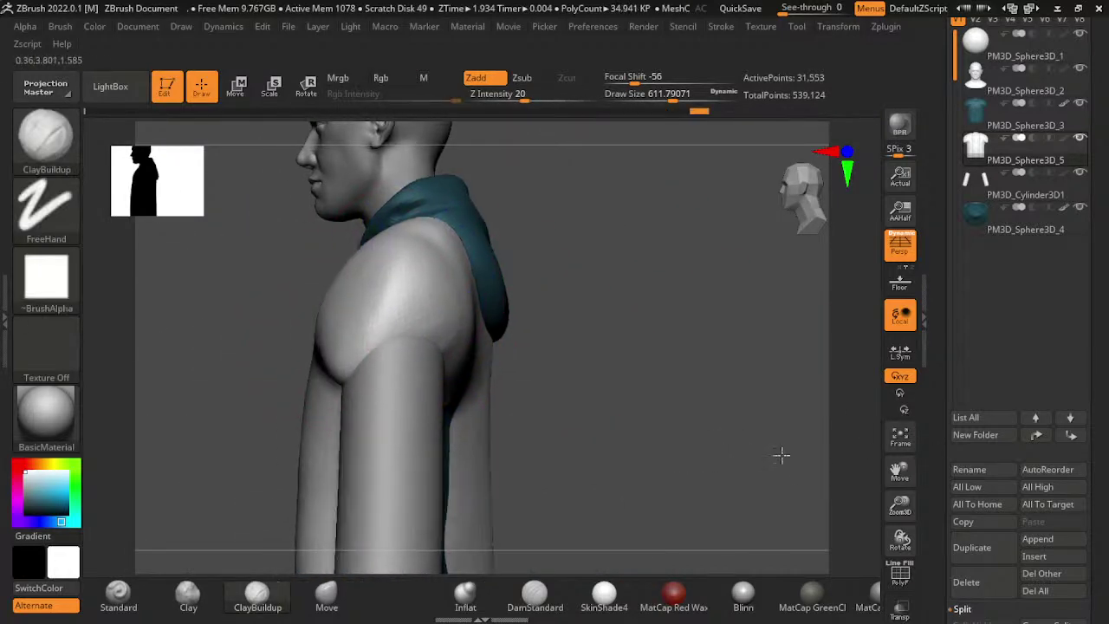
mouse_move(402, 364)
left_mouse_down()
mouse_move(342, 338)
mouse_move(334, 260)
left_mouse_up()
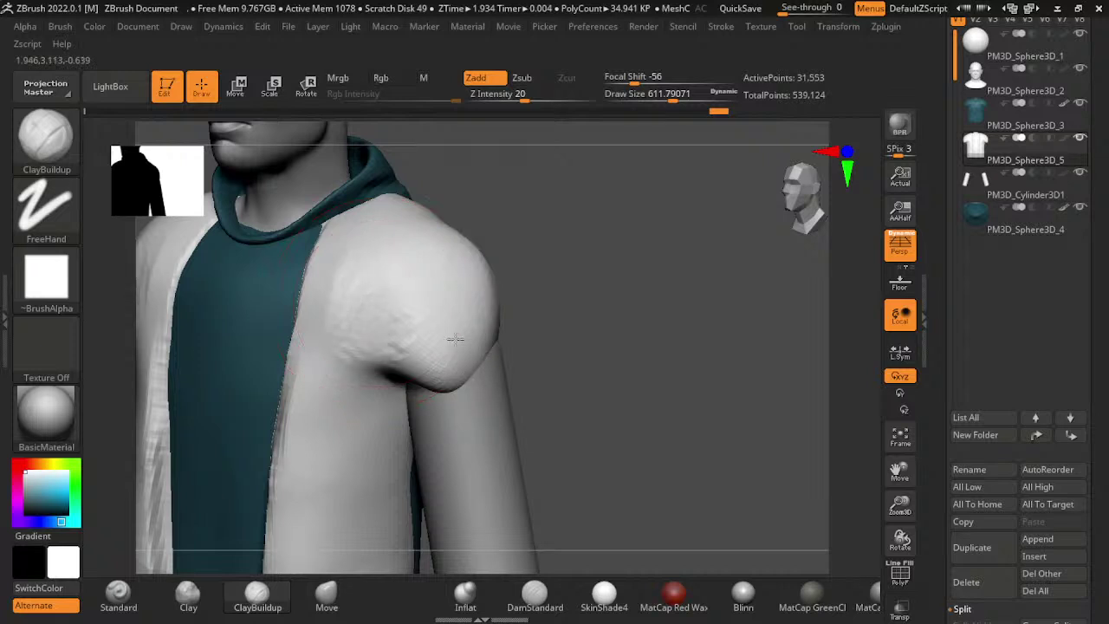
mouse_move(517, 402)
left_mouse_down("shift")
mouse_move(525, 476)
mouse_move(572, 473)
mouse_move(515, 470)
mouse_move(553, 477)
left_mouse_up("shift")
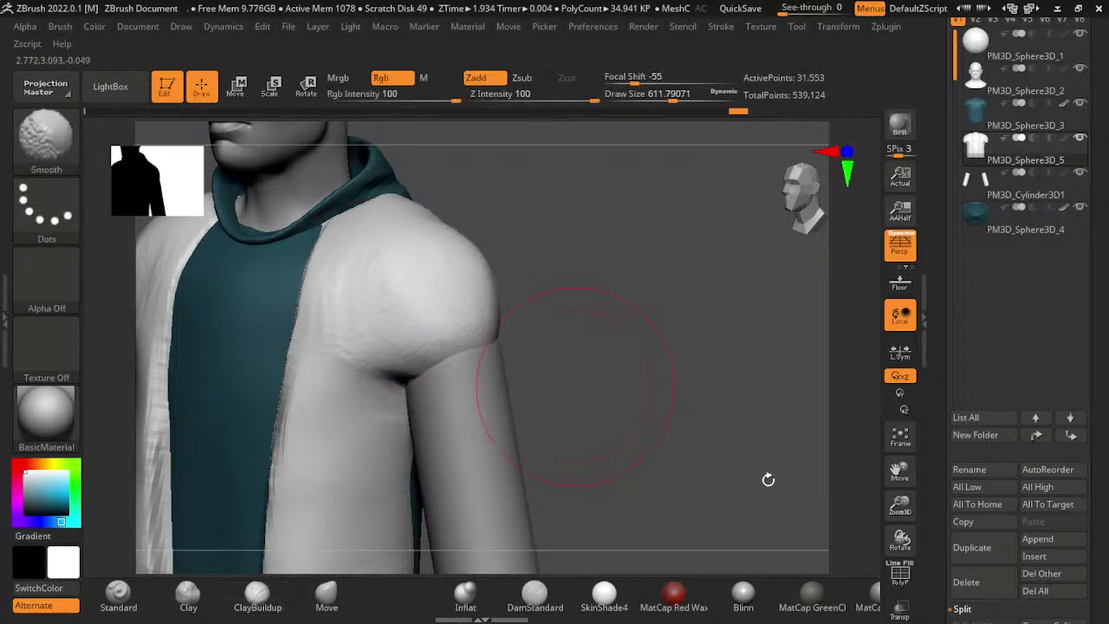
- Make the PM3D_Cylinder3D1 sleeves active and frame the torso from the front
mouse_move(768, 479)
left_mouse_down()
mouse_move(834, 483)
mouse_move(864, 383)
mouse_move(701, 324)
mouse_move(762, 381)
left_mouse_up()
left_click(582, 260, "alt")
mouse_move(712, 275)
left_mouse_down("alt")
mouse_move(770, 463)
mouse_move(932, 520)
left_mouse_up("alt")
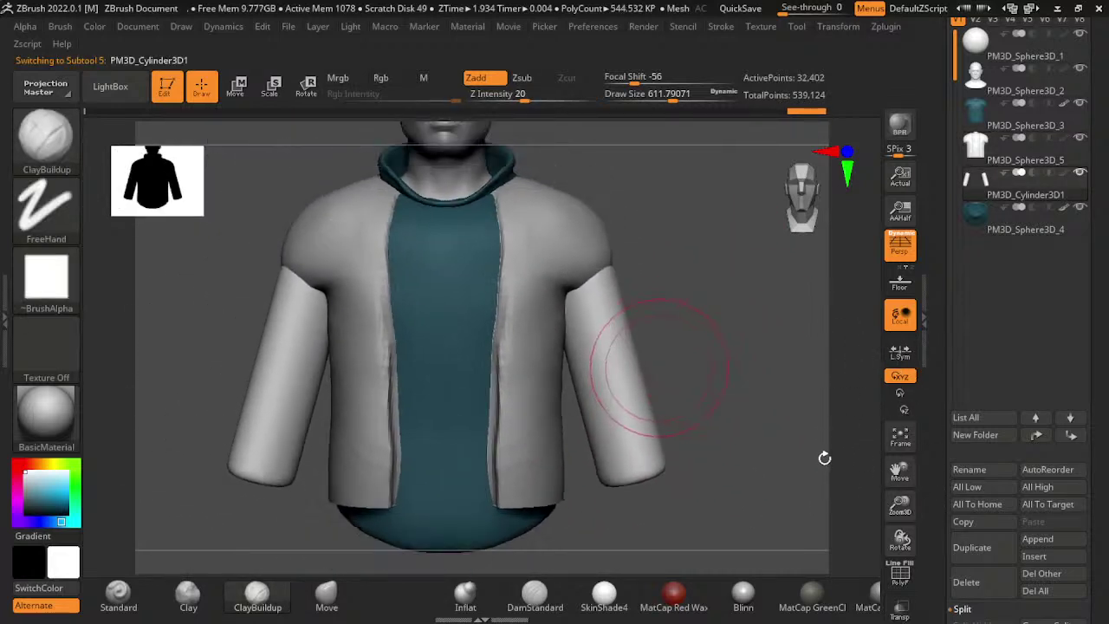
- Rotate both sleeves outward at the shoulders with the Transpose gizmo
key("w")
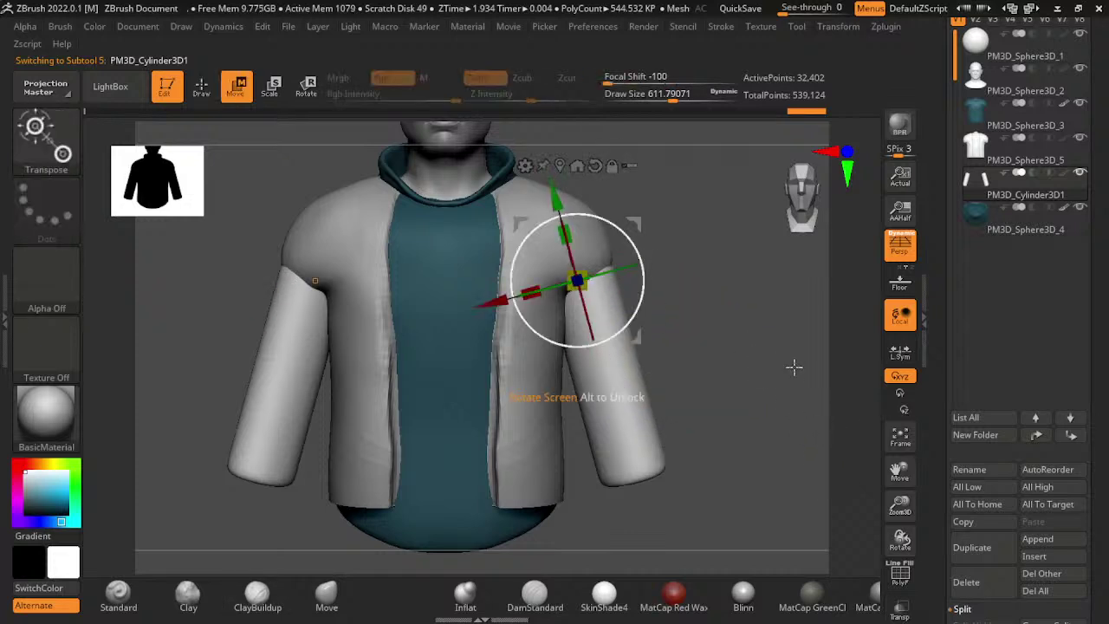
left_click_drag(794, 367, 805, 354)
key("q")
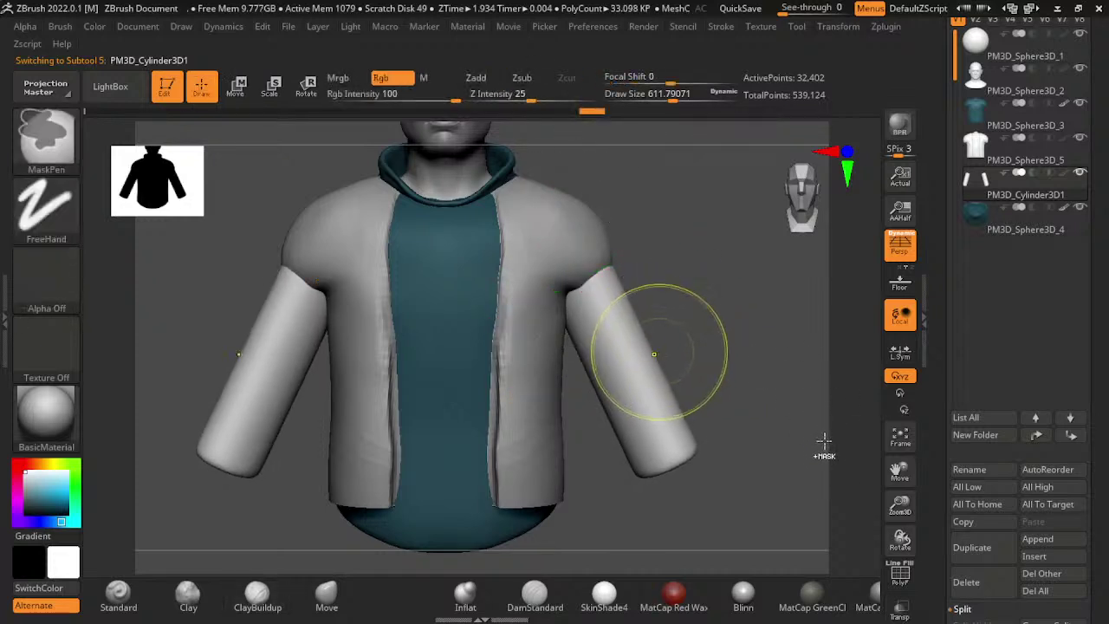
- Mask the jacket's bottom edge and move it down to lengthen the jacket
key("b")
key("c")
key("b")
left_click_drag(823, 442, 807, 394, "alt")
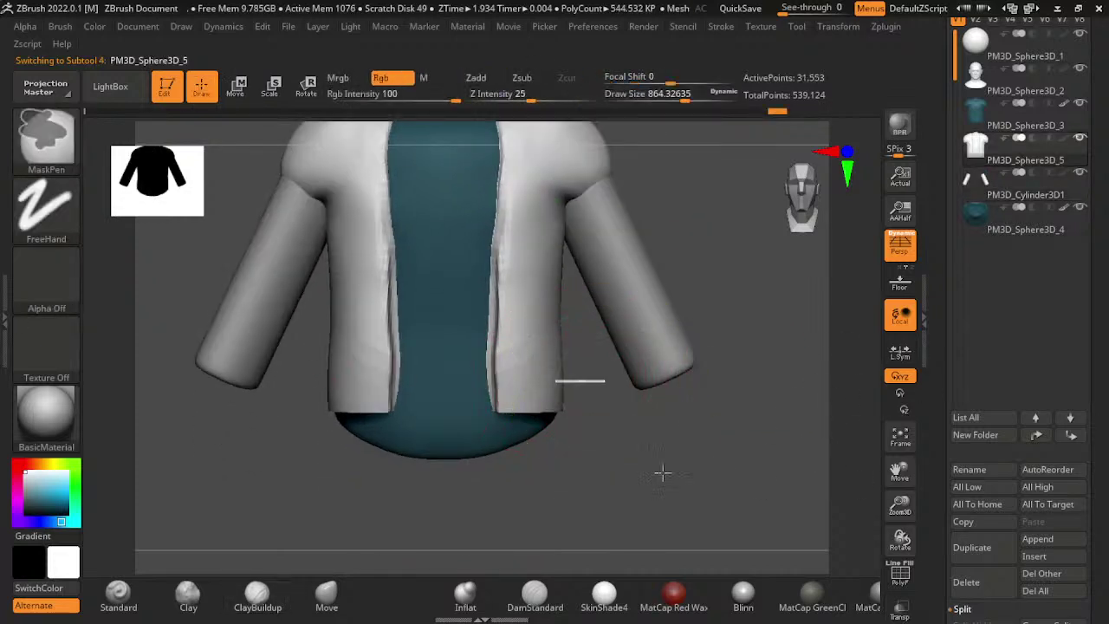
left_click_drag(661, 471, 395, 502, "ctrl")
key("w")
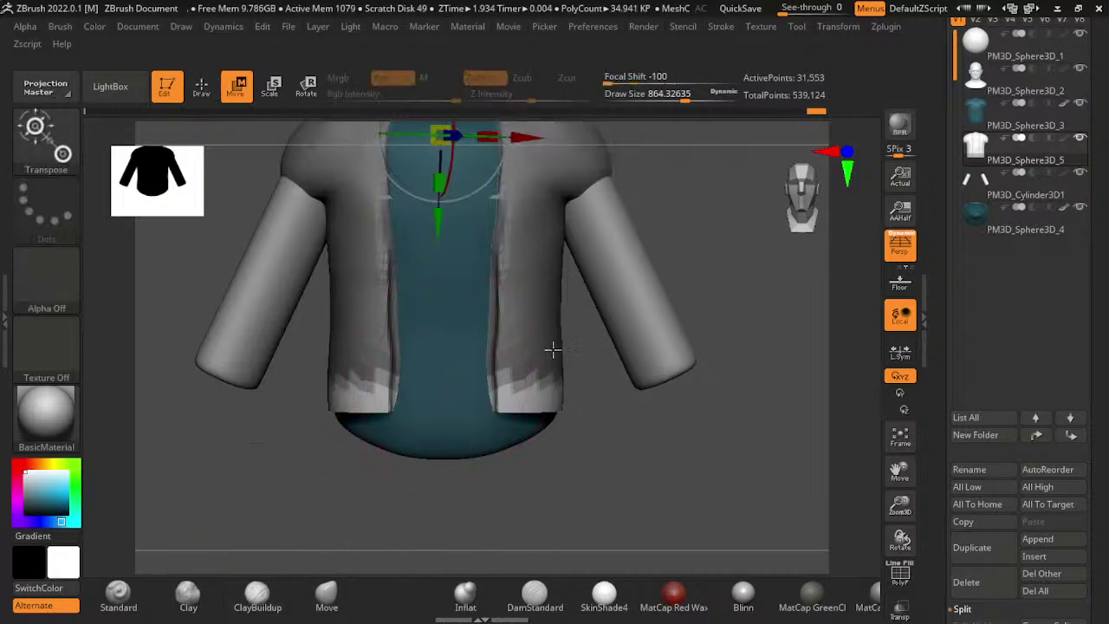
left_click_drag(438, 221, 542, 364)
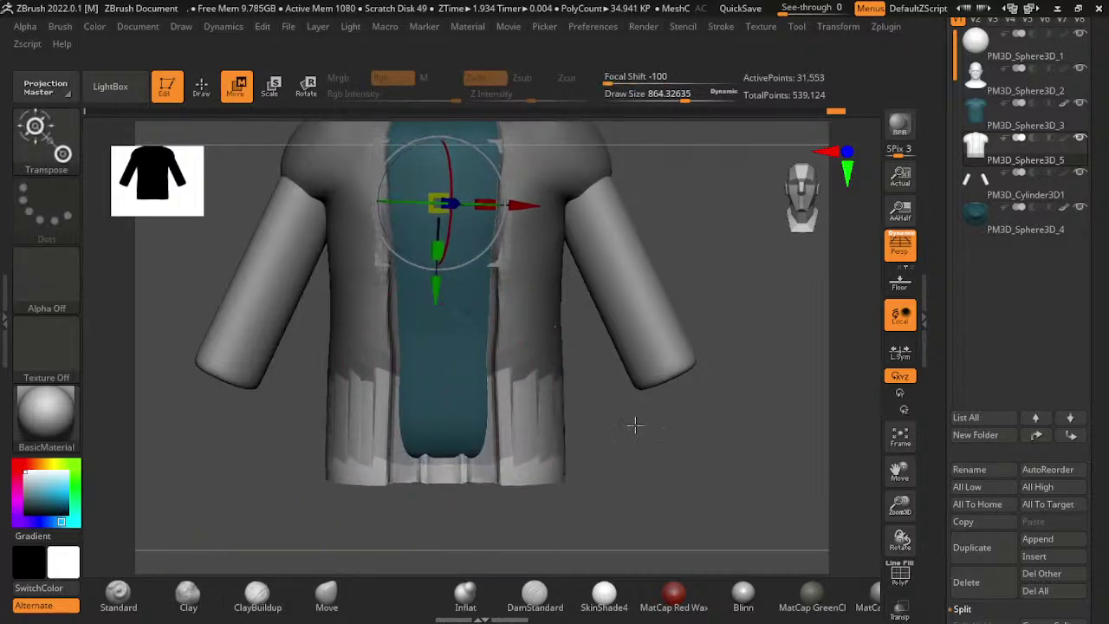
key("q")
left_click_drag(633, 426, 794, 563, "ctrl")
- With the Move brush, pull the teal panel's bottom below the jacket hem
left_click(459, 446, "alt")
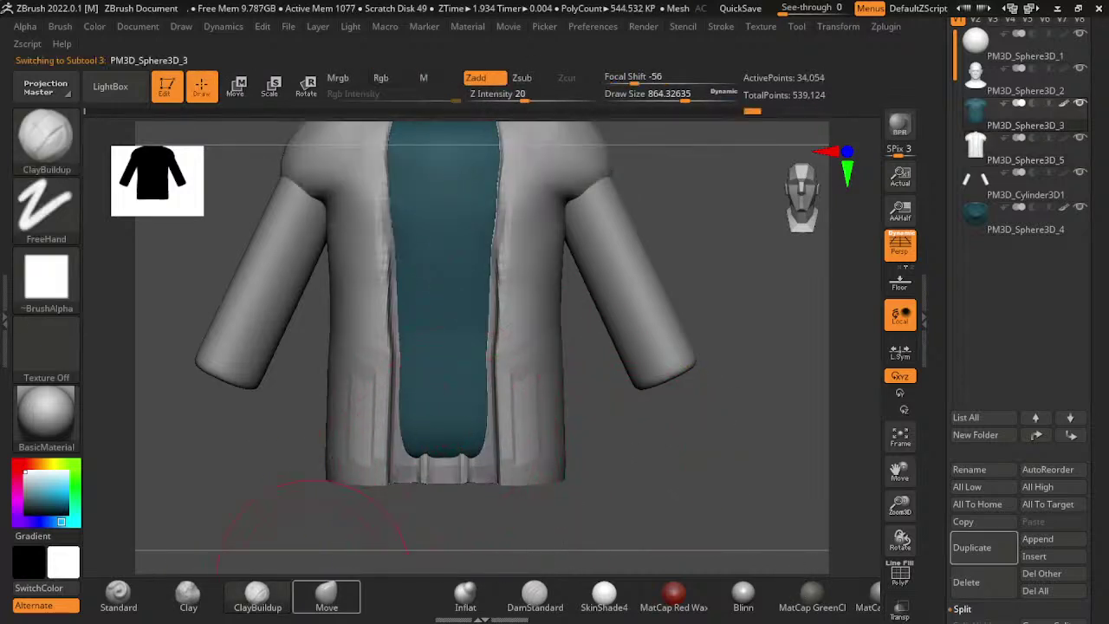
left_click(326, 596)
left_click_drag(498, 390, 513, 450)
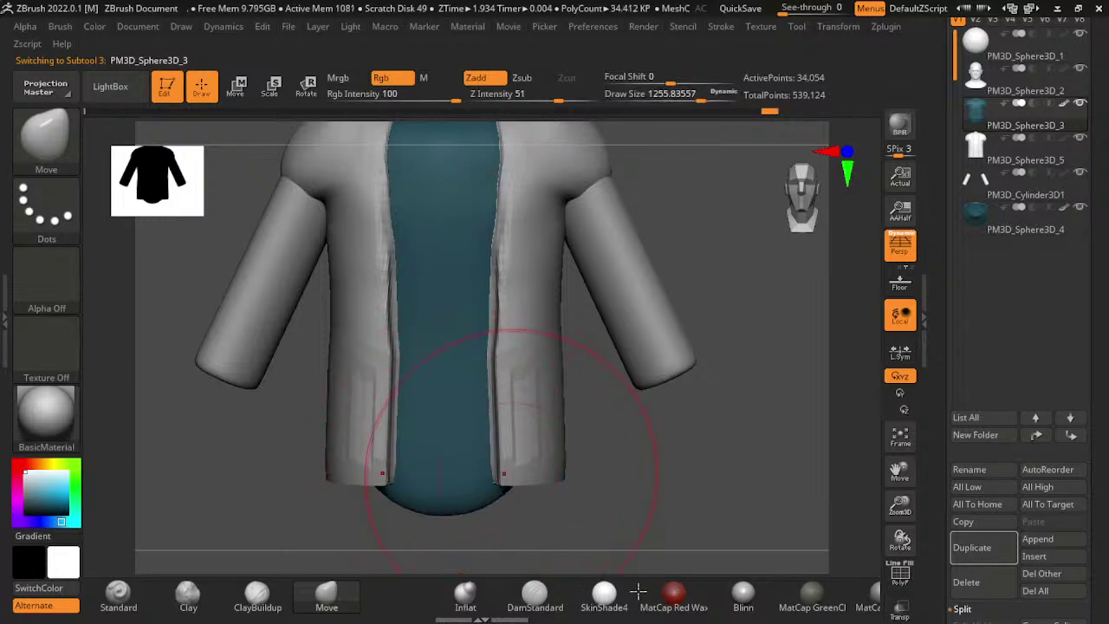
- Select the sleeves and smooth their surface
left_click_drag(860, 489, 805, 512)
left_click(805, 512, "alt")
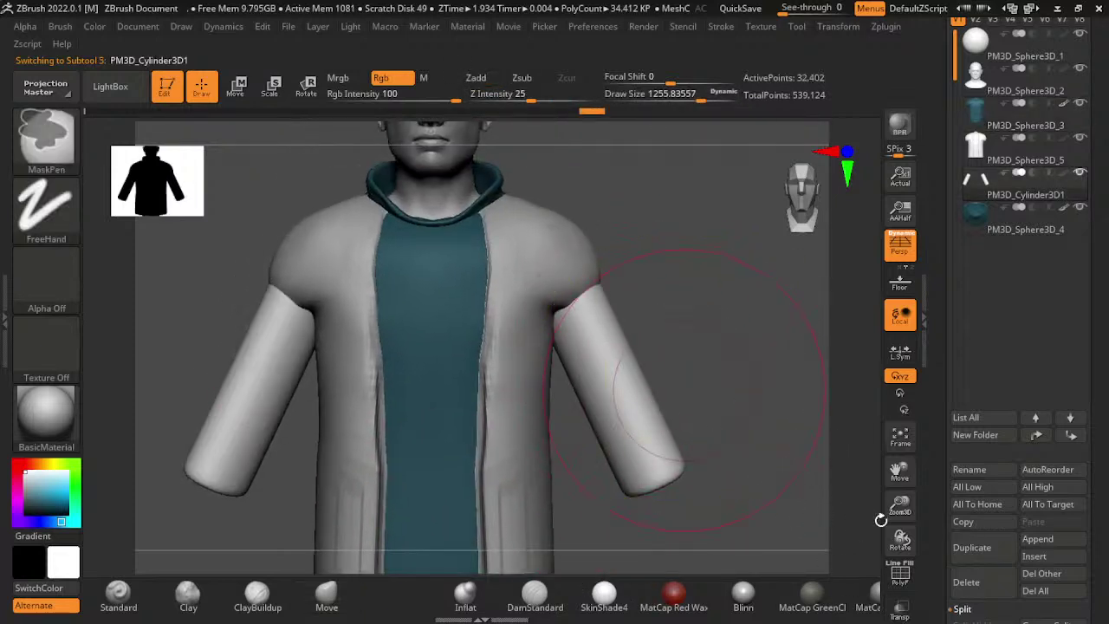
left_click_drag(879, 515, 659, 468)
key("shift")
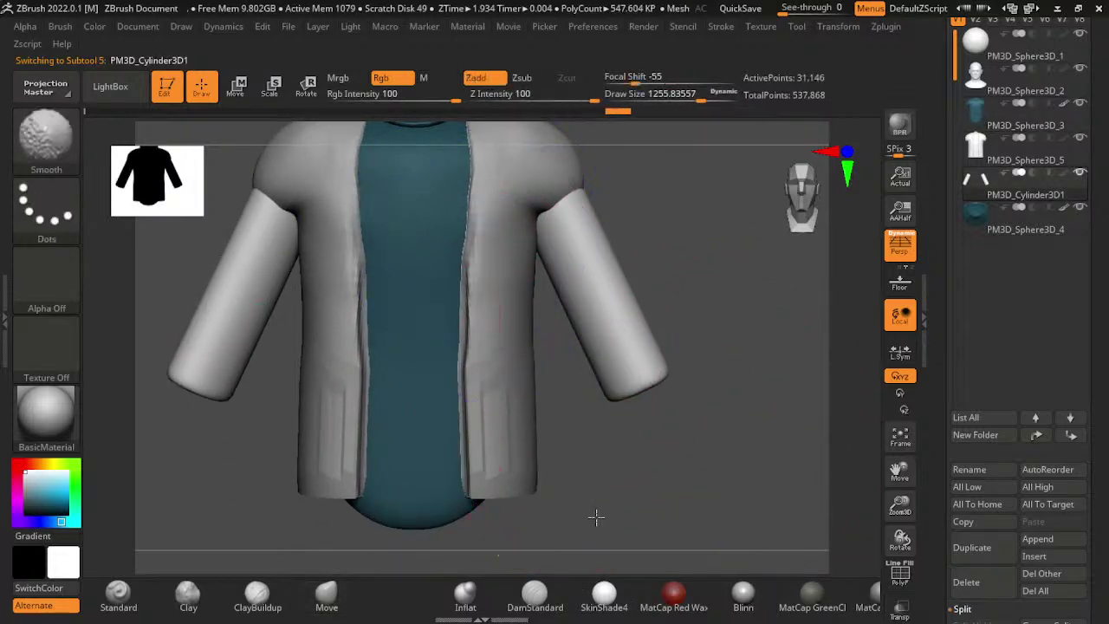
key("shift")
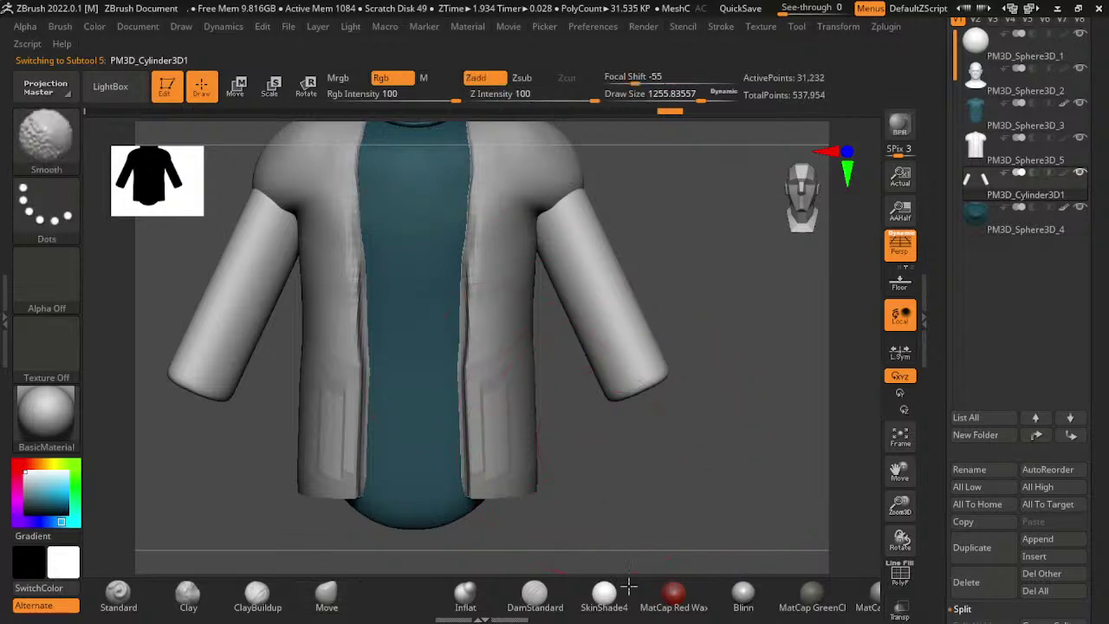
- Select the jacket, subdivide it and smooth the surface
left_click_drag(767, 528, 534, 389)
left_click(552, 450, "alt")
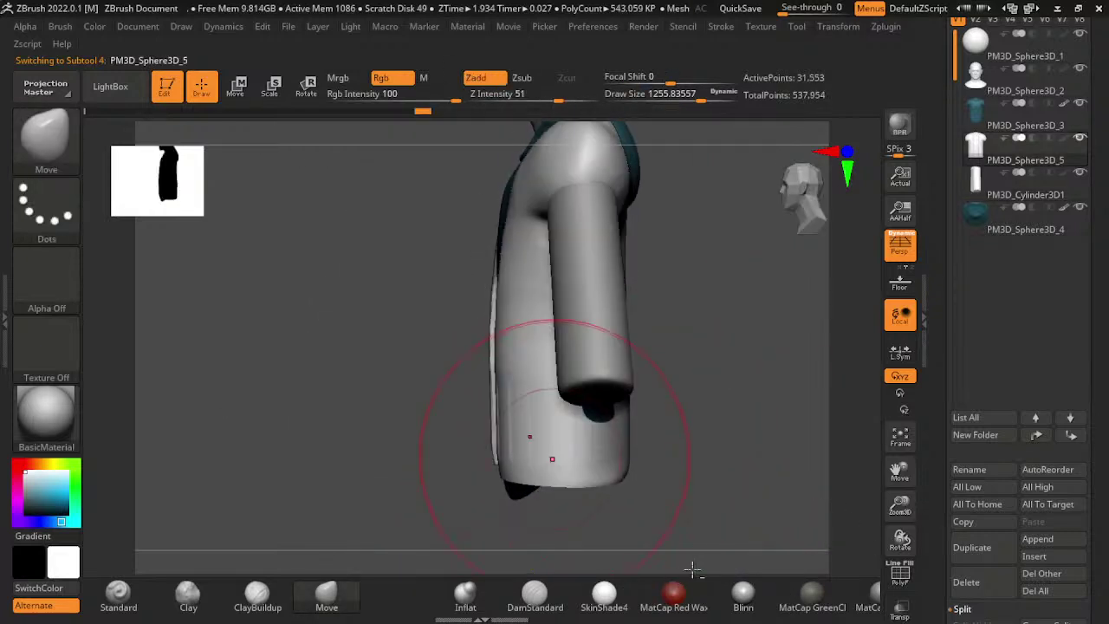
key("shift")
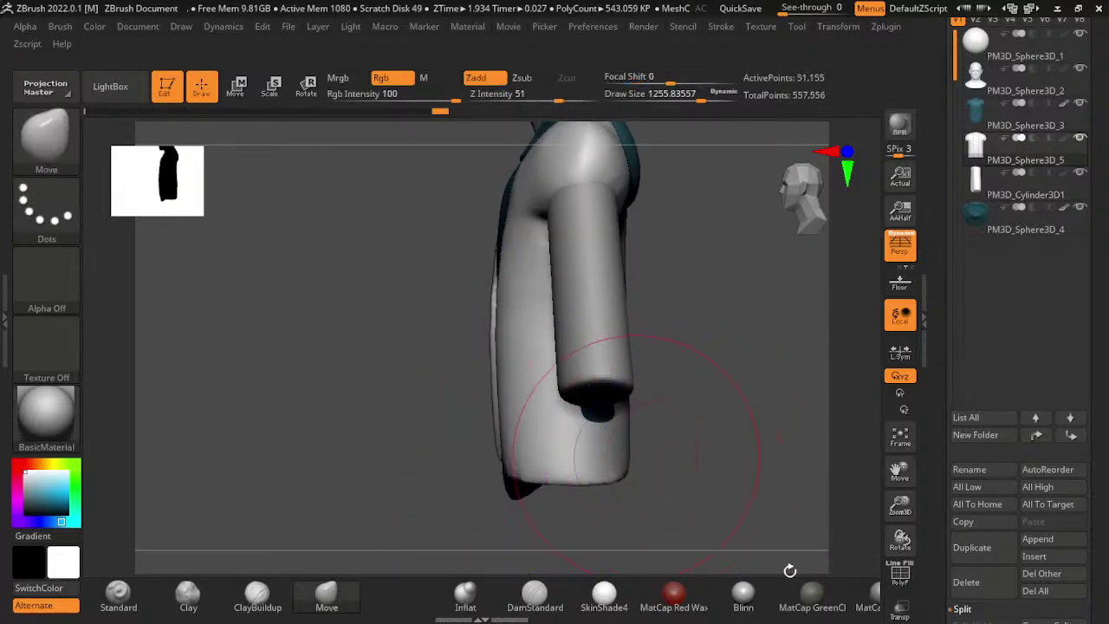
key("shift")
left_click_drag(753, 538, 659, 415, "shift")
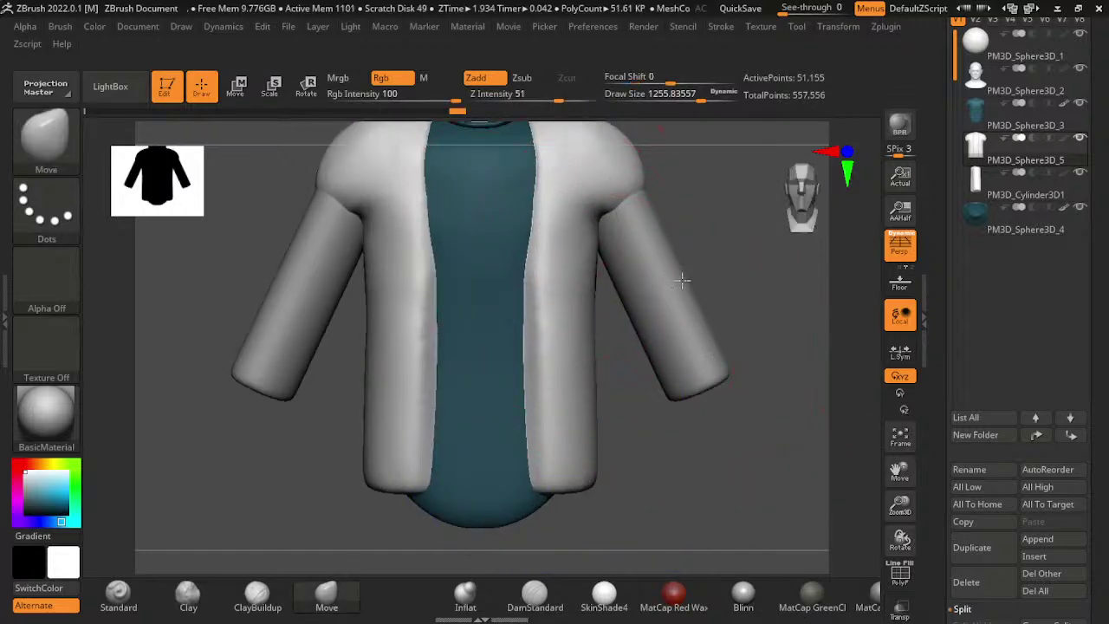
left_click(738, 391, "ctrl+shift")
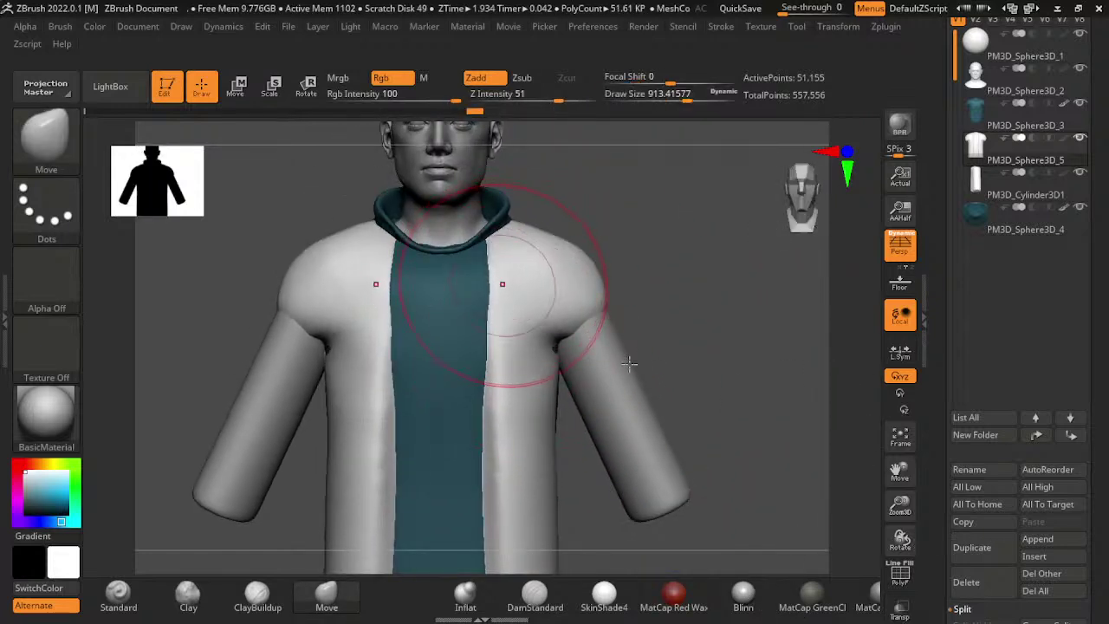
left_click_drag(638, 486, 607, 364, "alt")
left_click(569, 371, "alt")
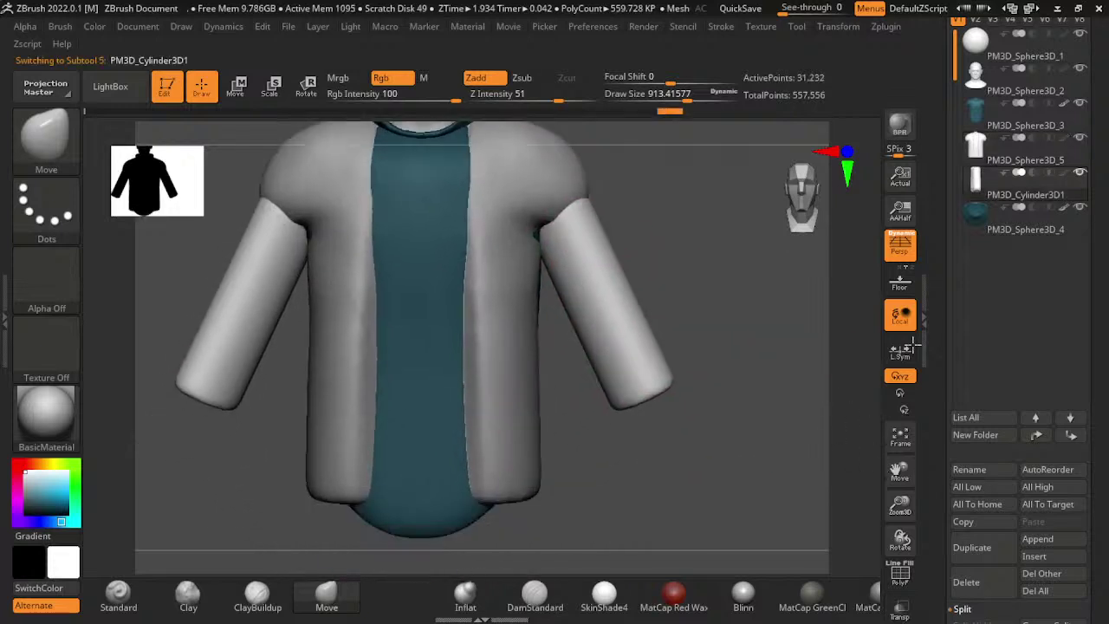
left_click(508, 474, "alt")
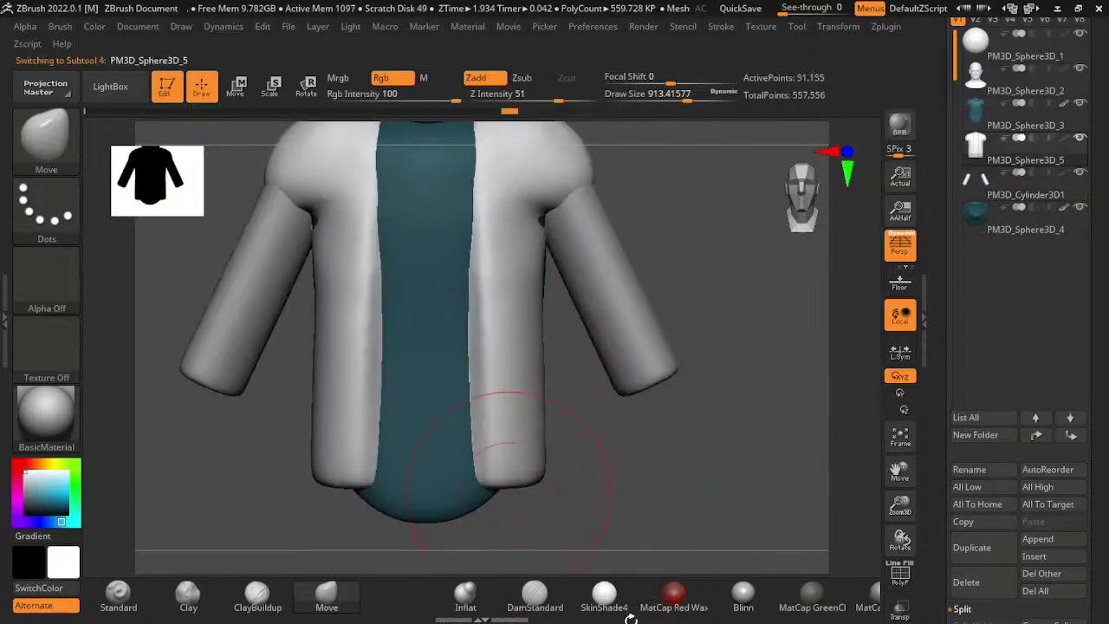
mouse_move(646, 598)
left_mouse_down()
mouse_move(856, 580)
mouse_move(797, 227)
left_mouse_up()
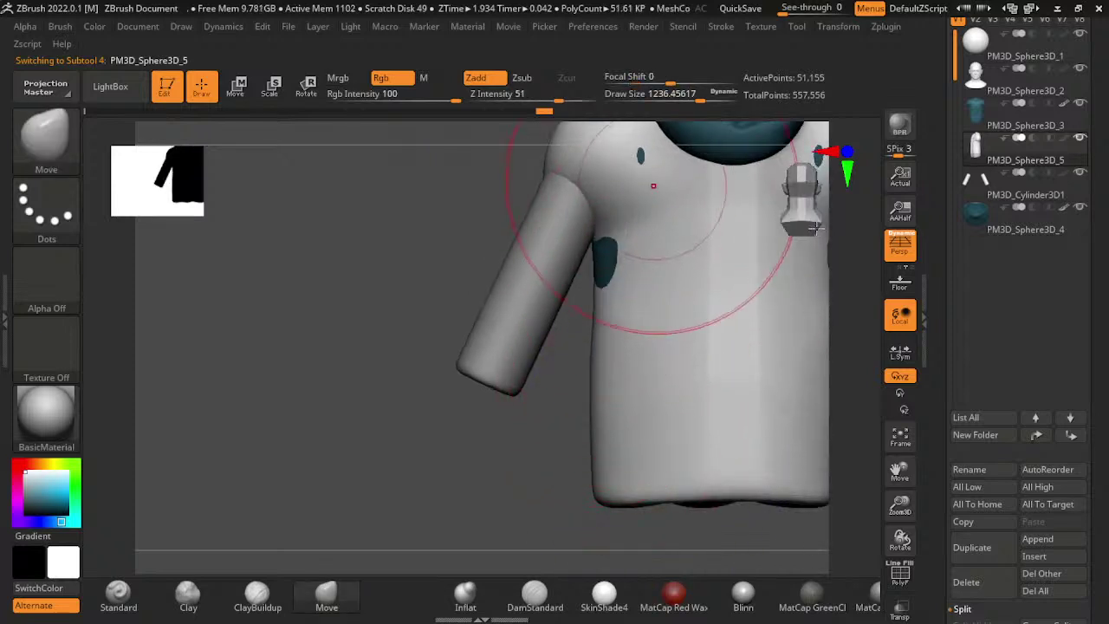
left_click_drag(686, 396, 719, 491)
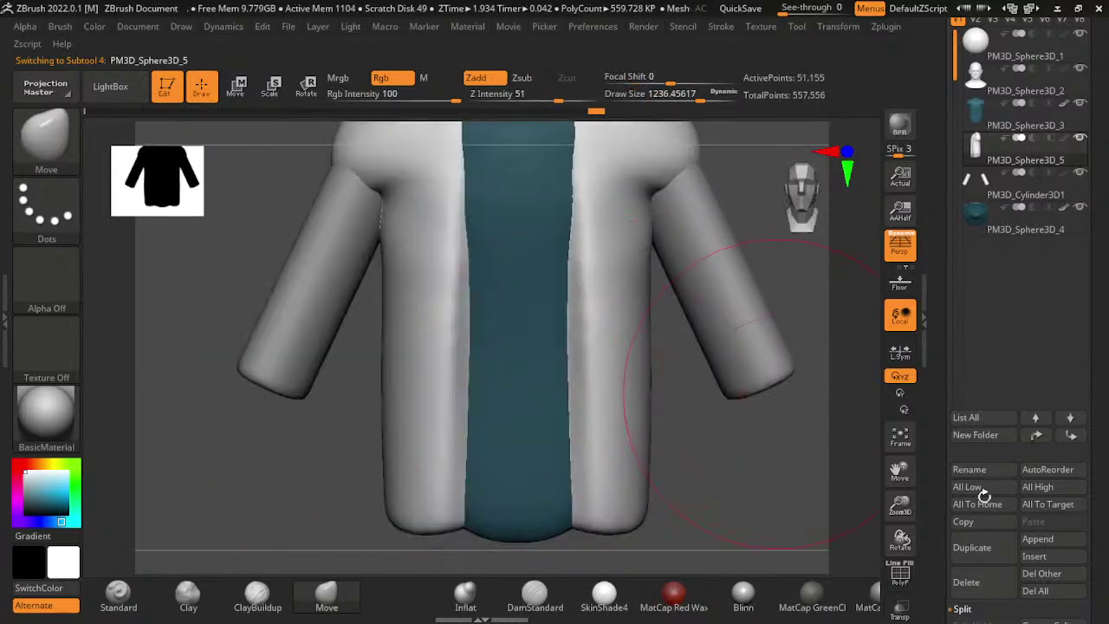
left_click_drag(624, 347, 768, 421)
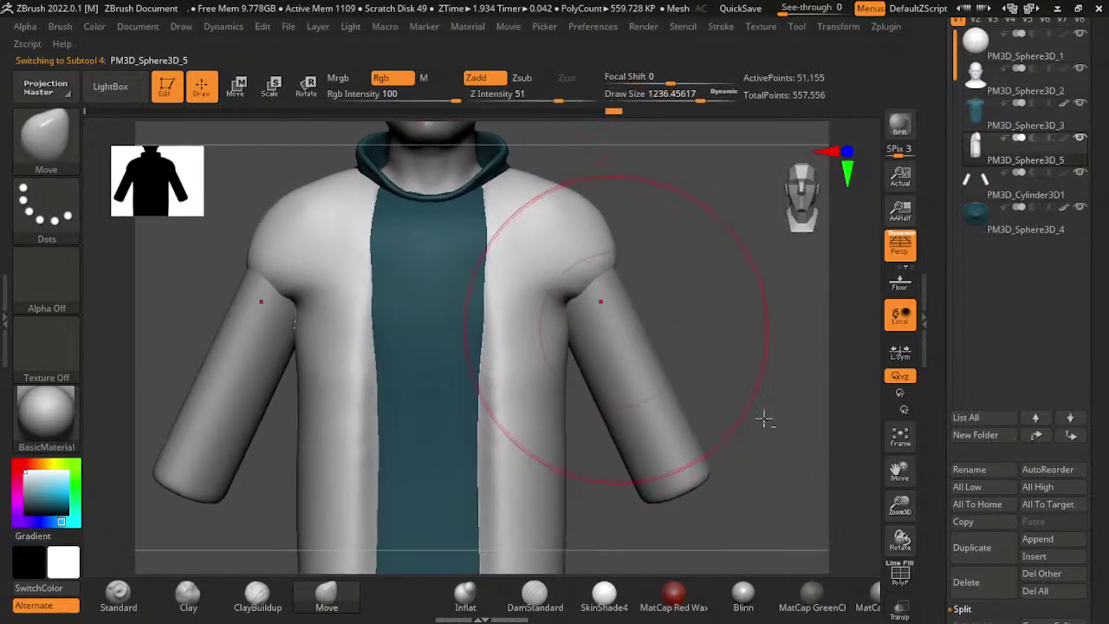
left_click_drag(910, 455, 837, 366)
left_click_drag(684, 294, 598, 298, "ctrl")
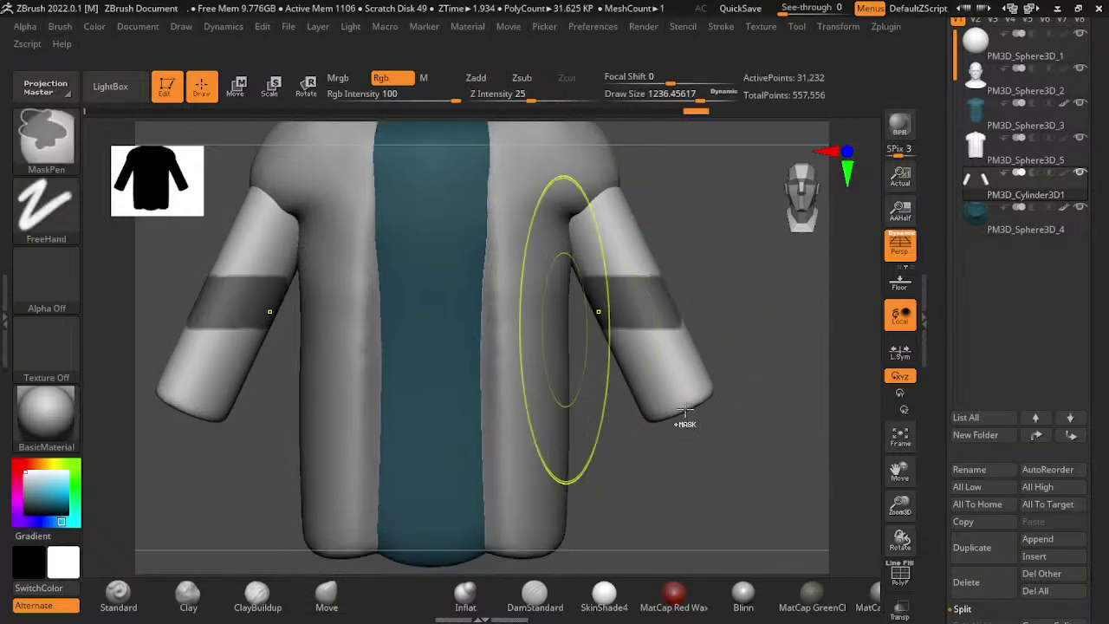
left_click(46, 208)
left_click(832, 364, "ctrl")
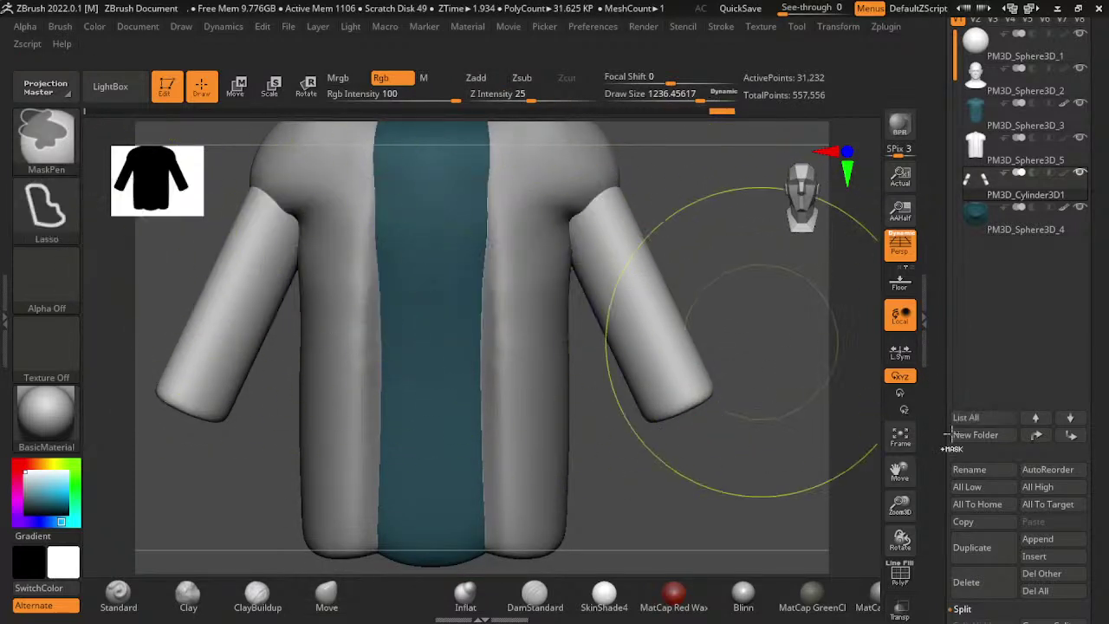
left_click_drag(717, 322, 799, 407)
key("shift")
mouse_move(806, 447)
left_mouse_down()
mouse_move(757, 515)
mouse_move(664, 463)
mouse_move(629, 490)
left_mouse_up()
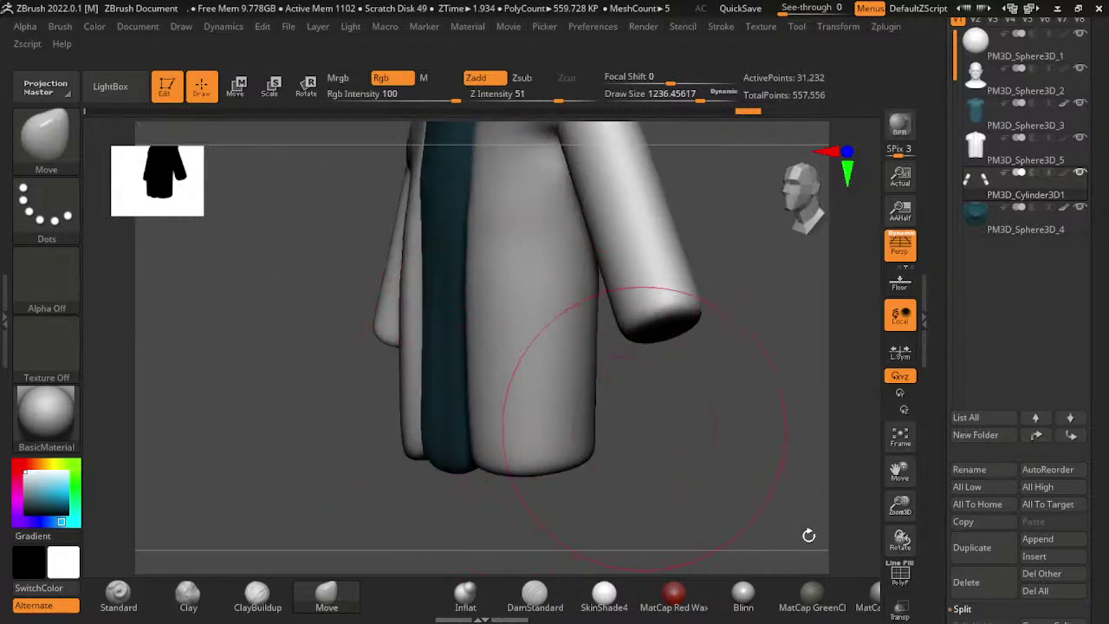
mouse_move(808, 535)
left_mouse_down()
mouse_move(598, 501)
mouse_move(572, 518)
left_mouse_up()
left_click(591, 548, "alt")
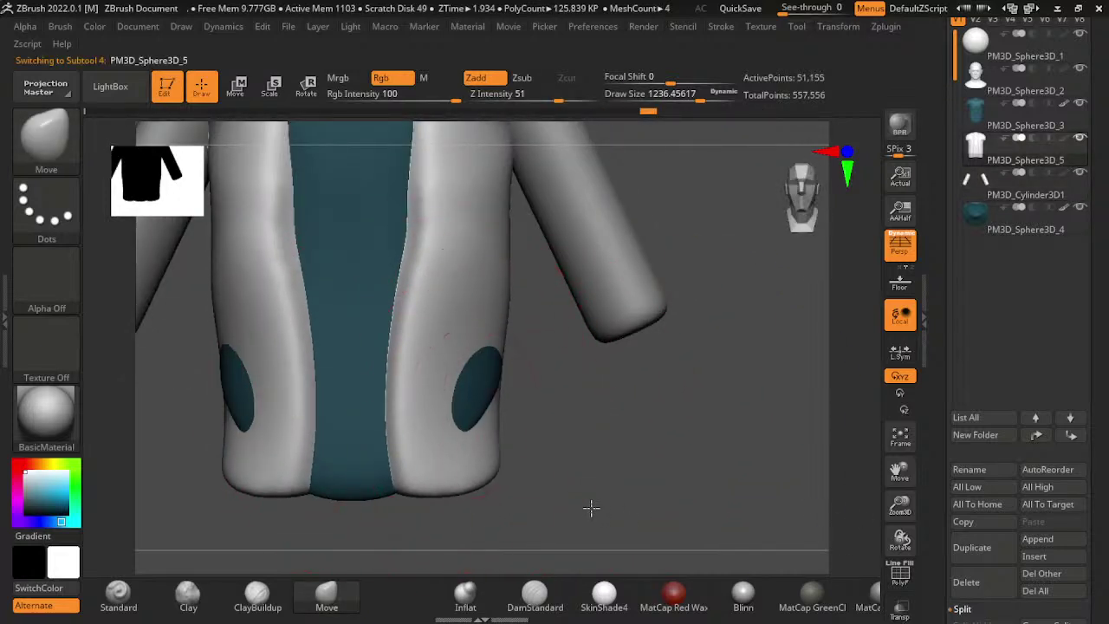
left_click_drag(491, 411, 612, 512)
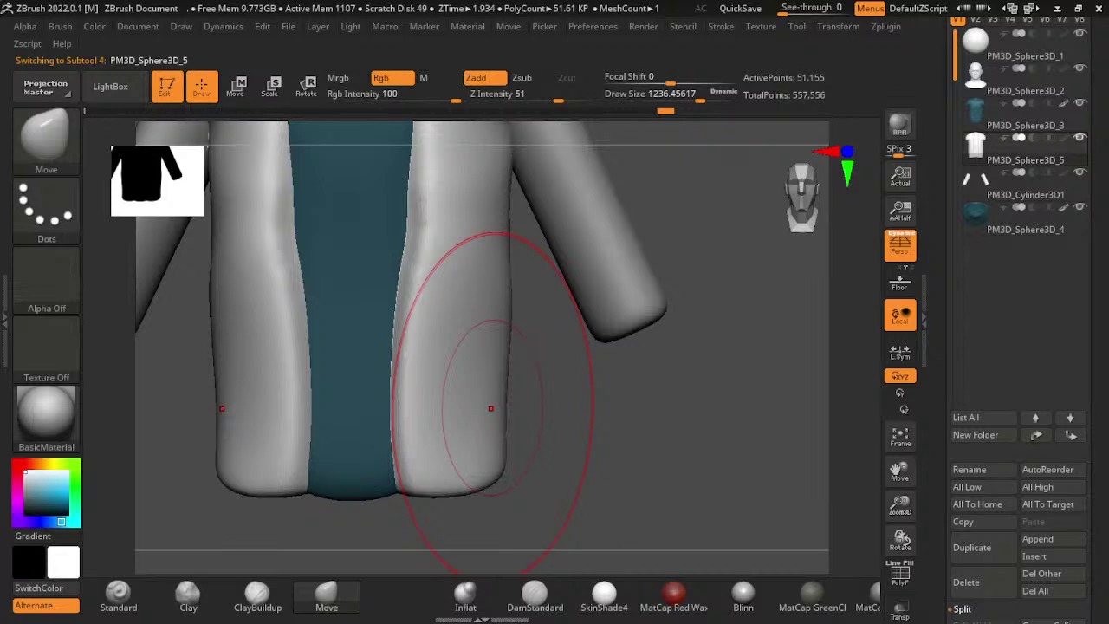
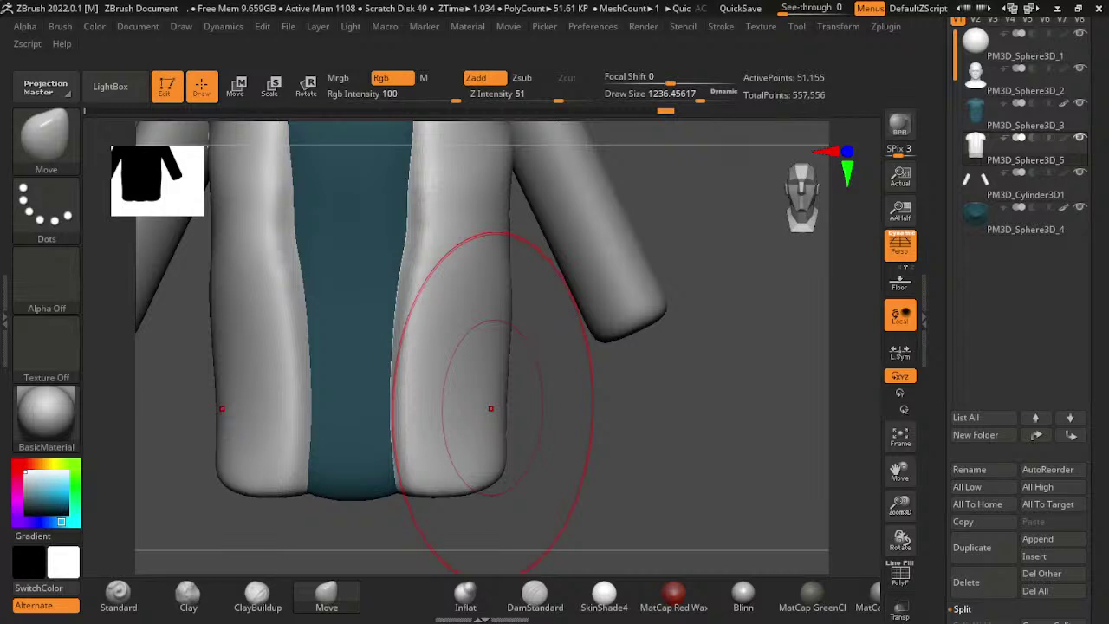
- Switch to ClayBuildup at Draw Size about 639 and orbit to the jacket sleeve
mouse_move(799, 512)
left_mouse_down()
mouse_move(783, 421)
mouse_move(700, 500)
mouse_move(364, 555)
left_mouse_up()
left_click(257, 596)
key("s")
left_click_drag(450, 407, 416, 407)
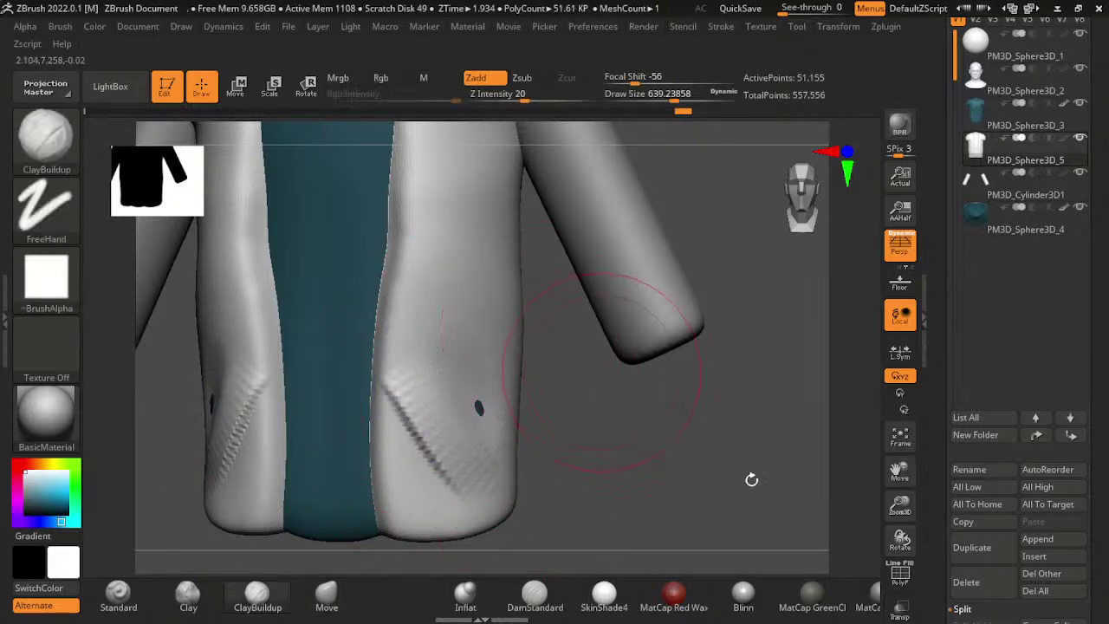
left_click_drag(750, 477, 598, 576)
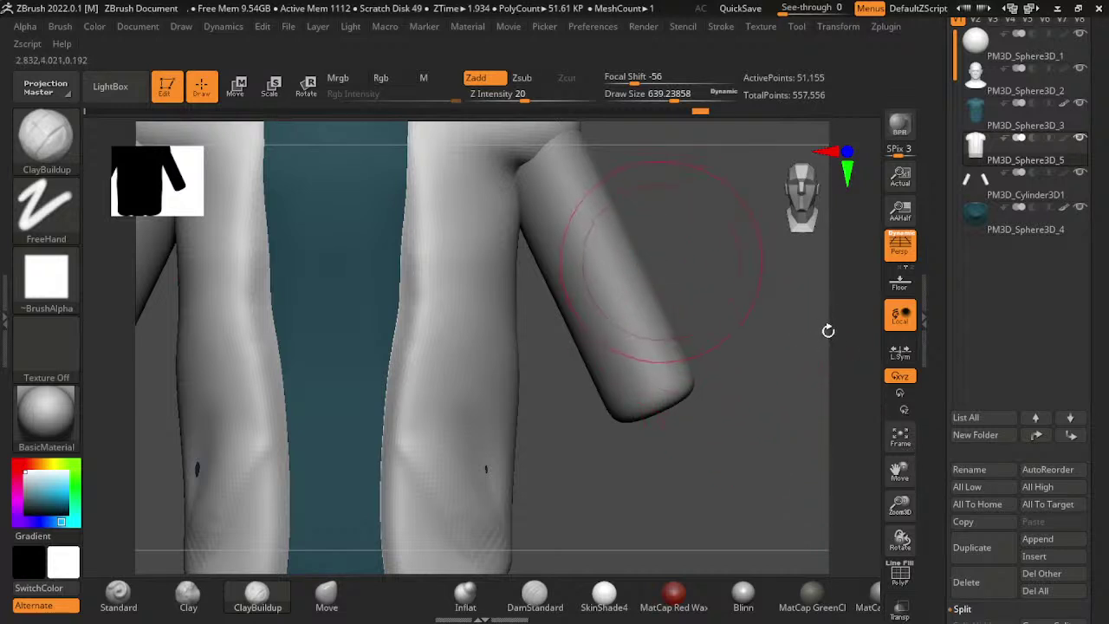
- Select the PM3D_Cylinder3D1 arm piece, mask the lower arm, and align the Transpose gizmo along it
left_click_drag(828, 330, 780, 364)
left_click(644, 248, "alt")
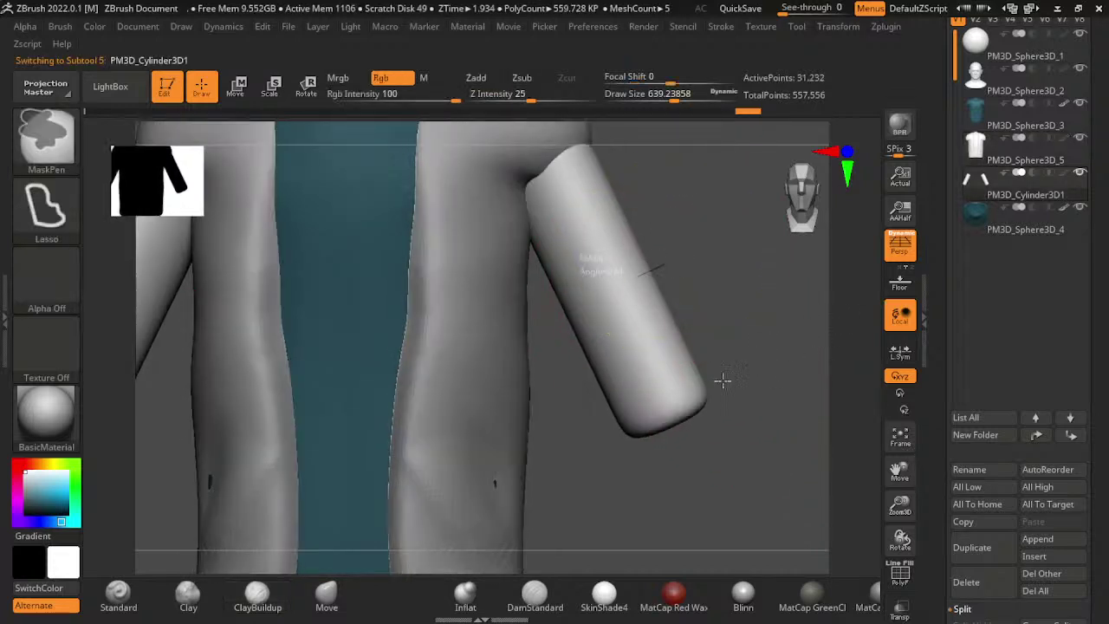
left_click_drag(530, 294, 684, 511, "ctrl")
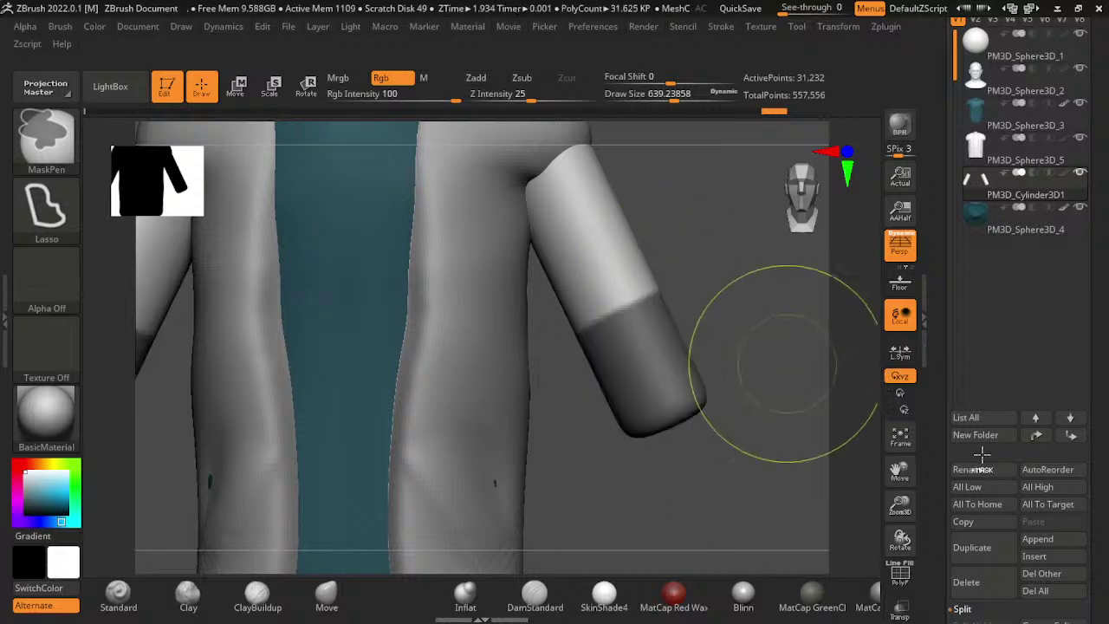
left_click_drag(931, 450, 924, 490)
key("w")
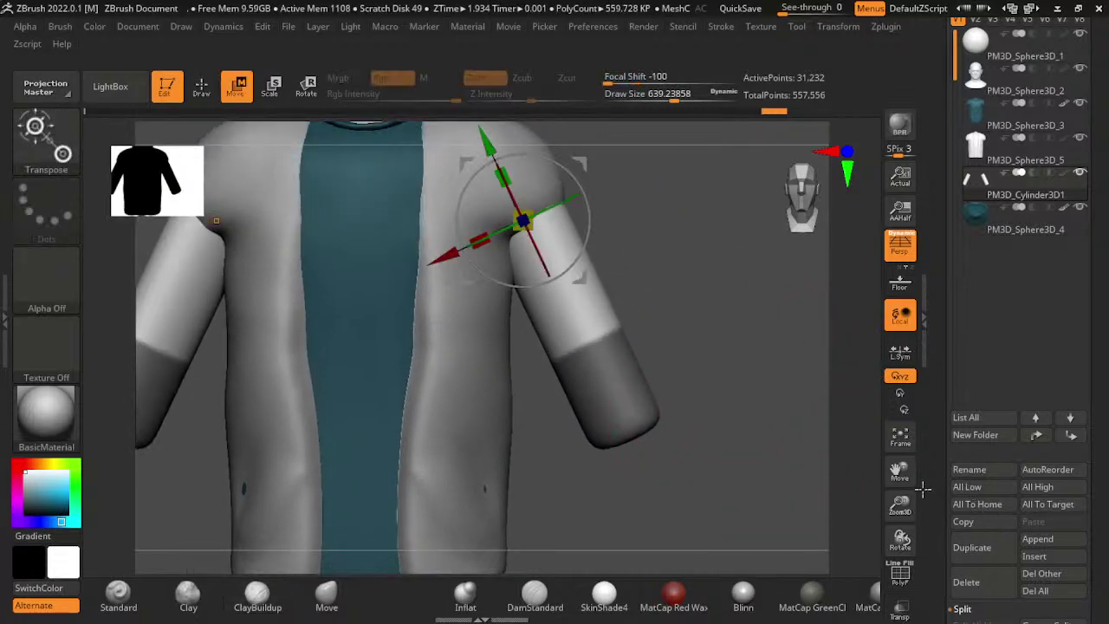
left_click(755, 448, "ctrl")
mouse_move(742, 425)
left_mouse_down("alt")
mouse_move(802, 559)
mouse_move(823, 520)
left_mouse_up("alt")
- Try rotating the arm upright with Transpose, then undo it
key("q")
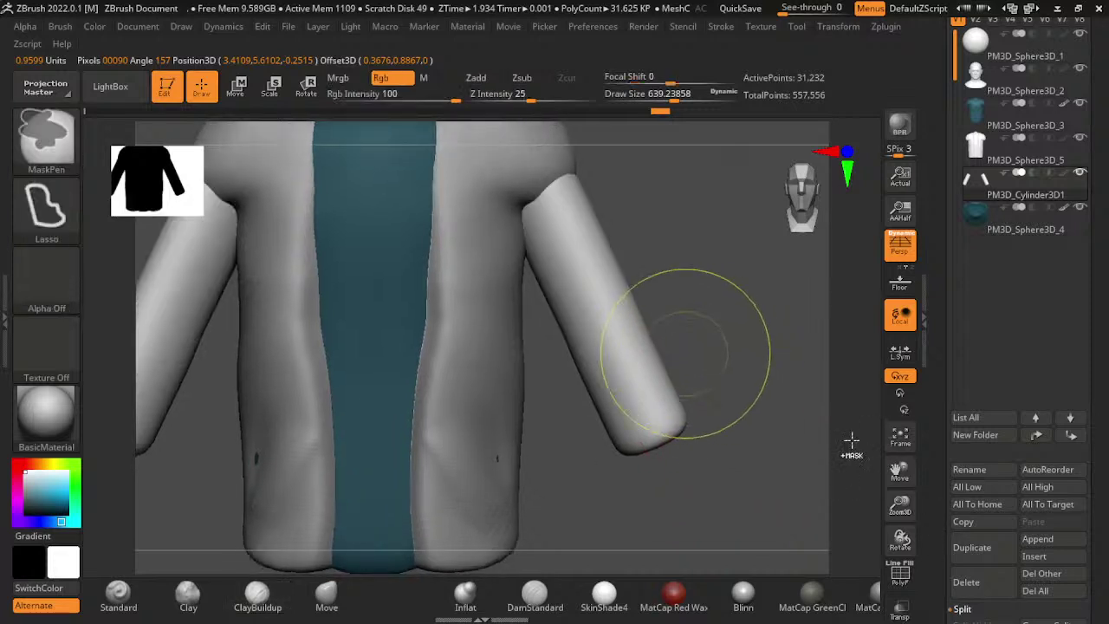
key("w")
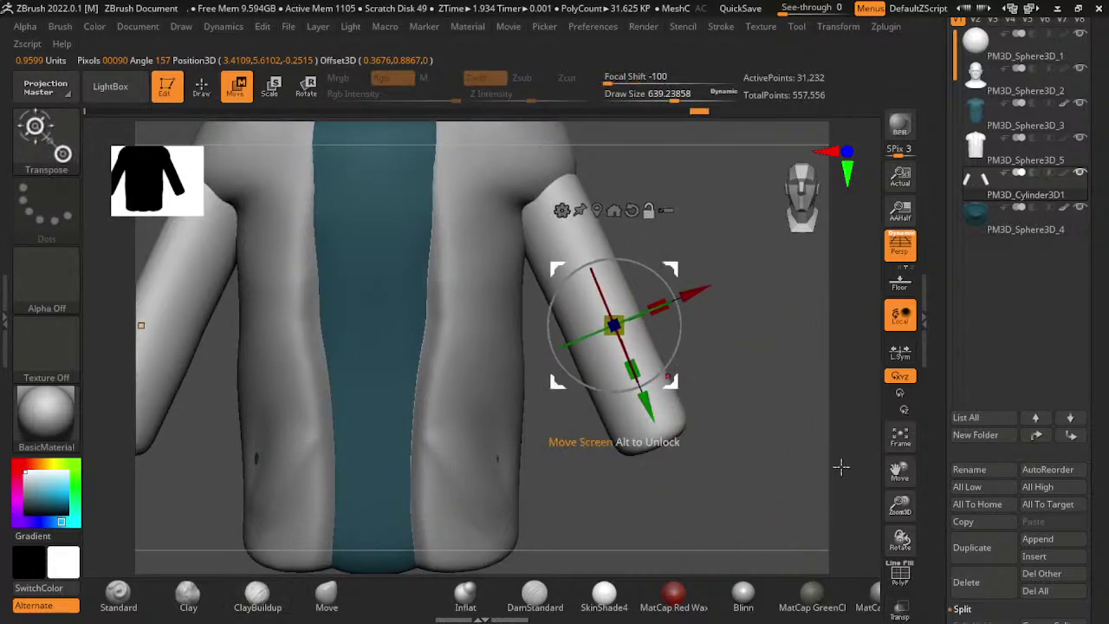
left_click_drag(645, 381, 624, 407)
key("q")
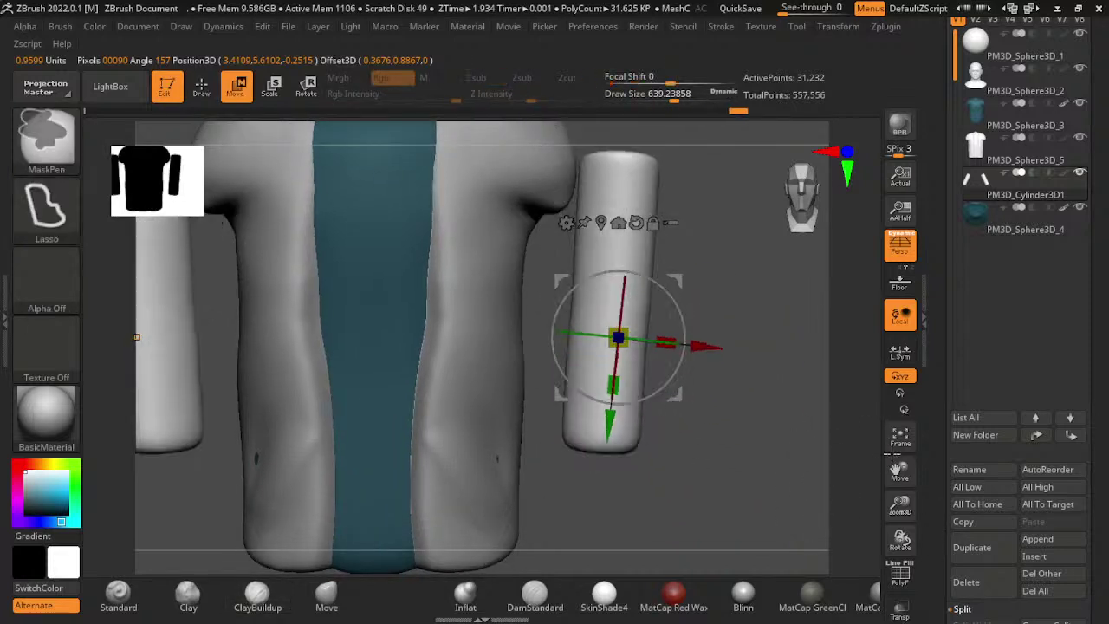
key("ctrl+z")
- Mask the forearm end, invert the mask, and rotate the forearm about 45 degrees forward
left_click_drag(695, 260, 607, 416, "ctrl")
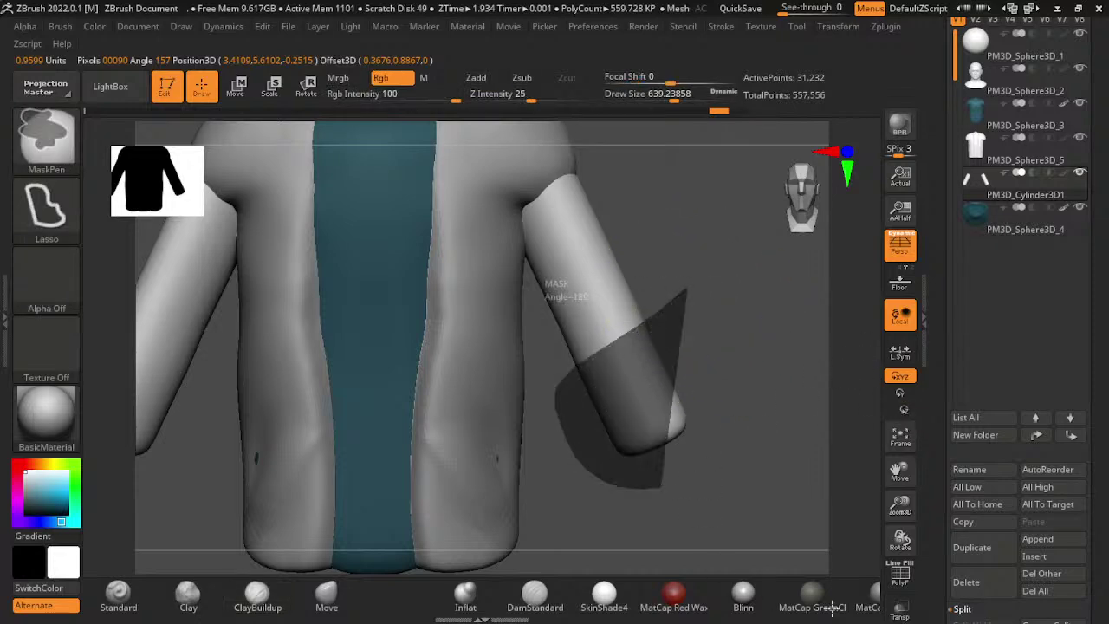
left_click(819, 470, "ctrl")
key("w")
left_click_drag(839, 452, 791, 491)
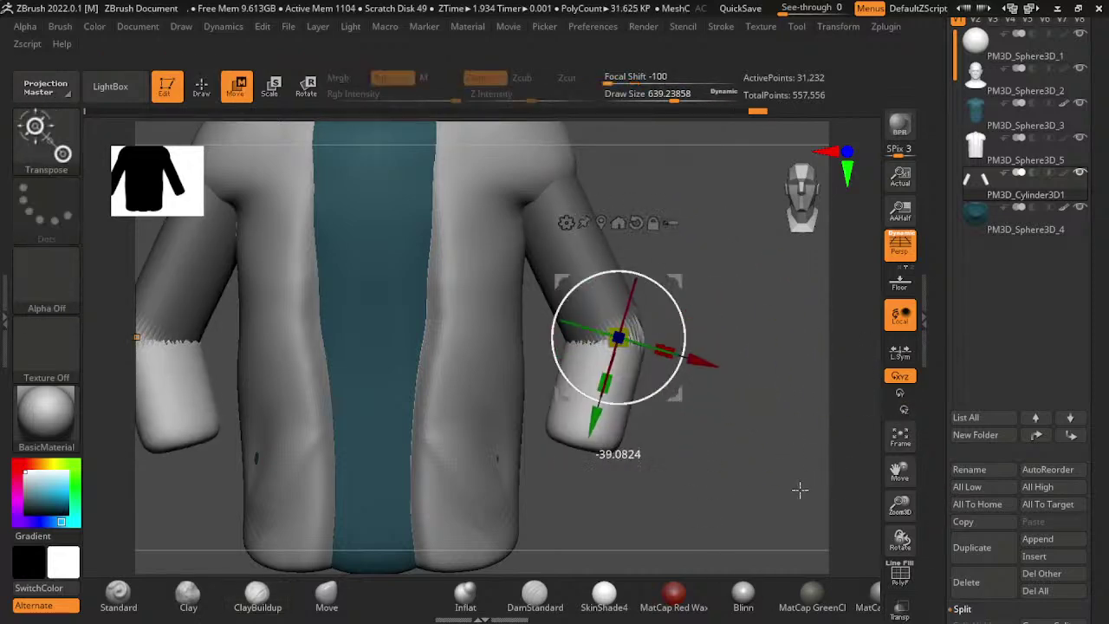
left_click_drag(947, 500, 840, 499)
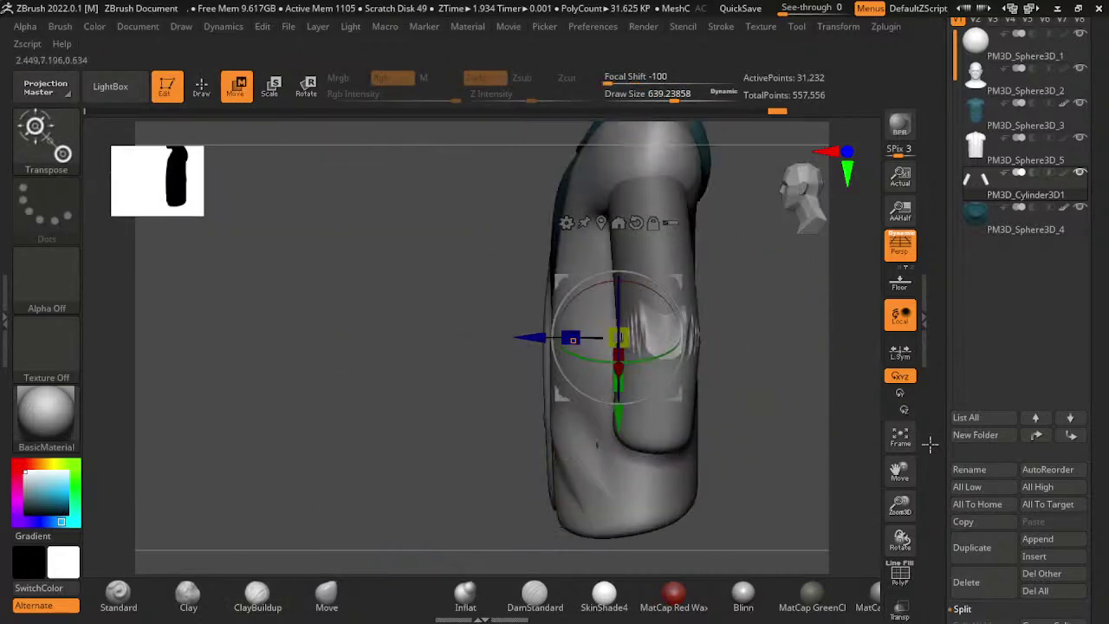
mouse_move(950, 447)
left_mouse_down()
mouse_move(866, 514)
mouse_move(823, 437)
left_mouse_up()
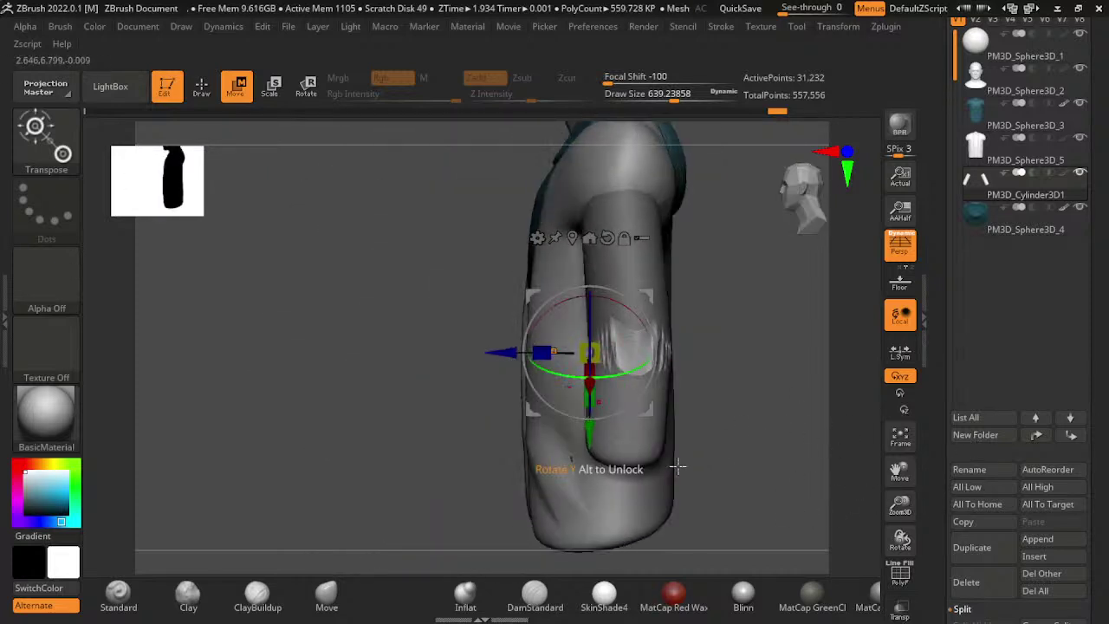
mouse_move(677, 467)
left_mouse_down()
mouse_move(730, 358)
mouse_move(783, 390)
mouse_move(811, 425)
left_mouse_up()
mouse_move(647, 431)
left_mouse_down()
mouse_move(703, 426)
mouse_move(872, 453)
mouse_move(944, 518)
left_mouse_up()
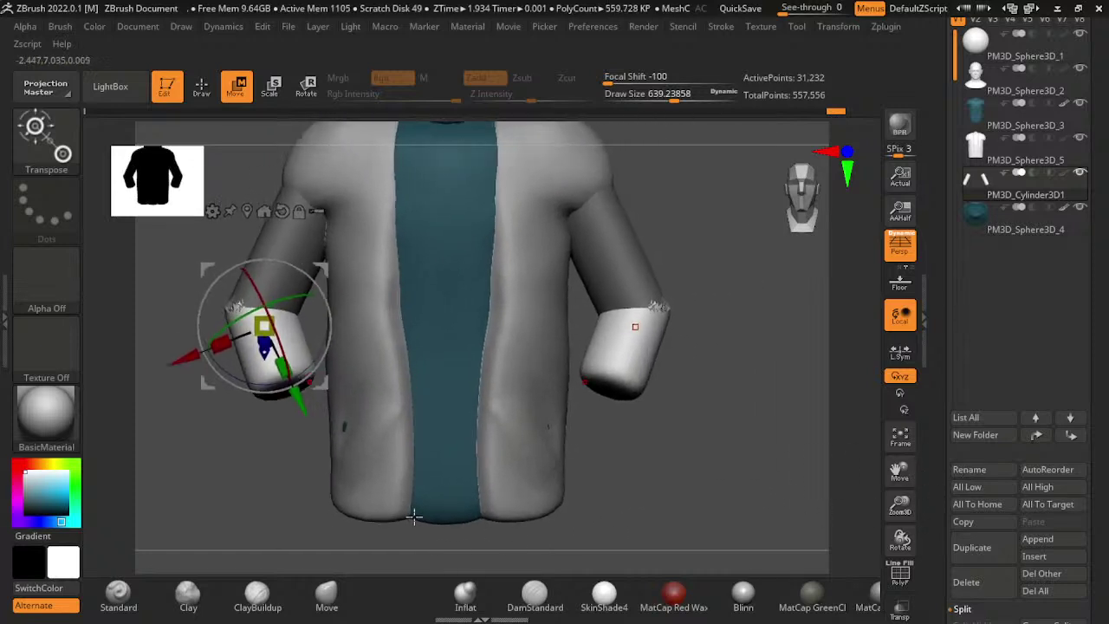
key("ctrl")
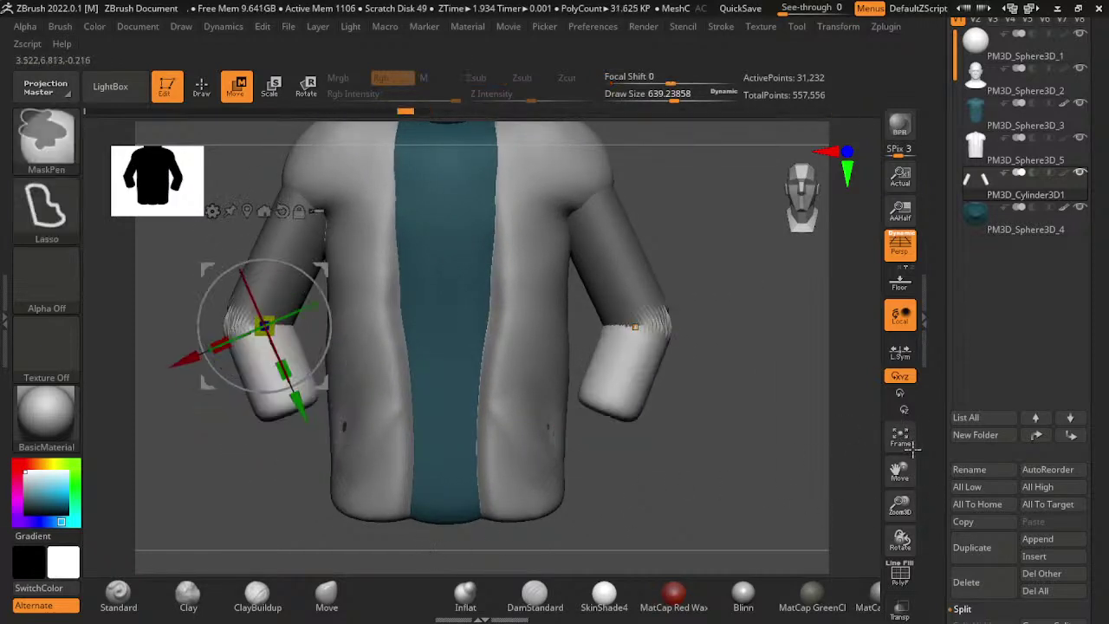
key("q")
mouse_move(900, 505)
left_mouse_down()
mouse_move(938, 492)
mouse_move(725, 399)
left_mouse_up()
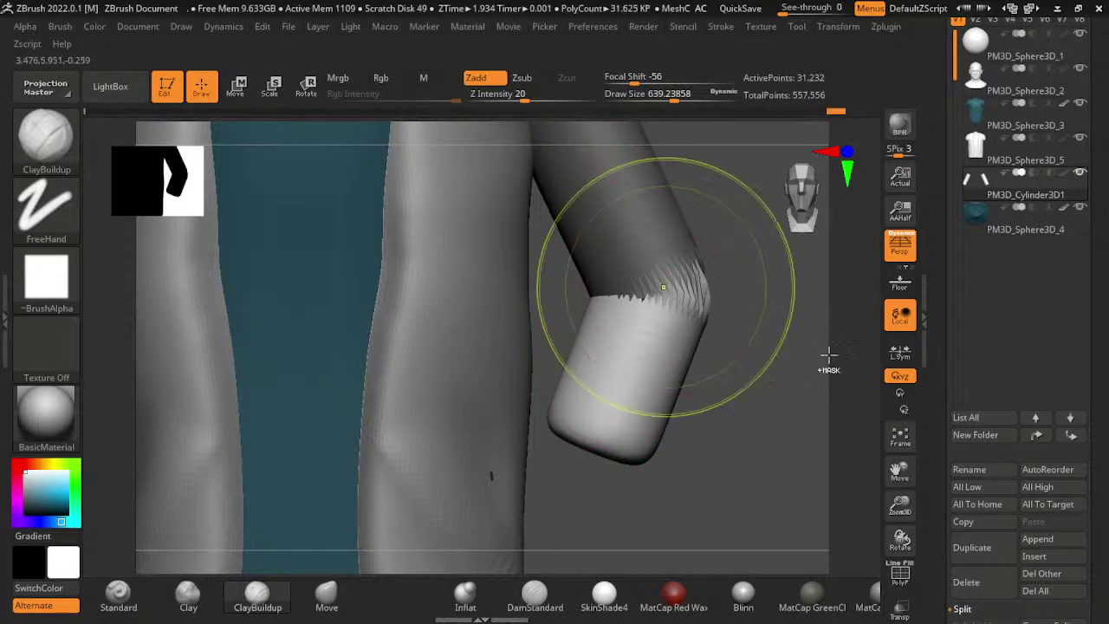
- Undo the forearm bend, frame the jacket, clear the mask, and test-trim the right sleeve
key("ctrl+z")
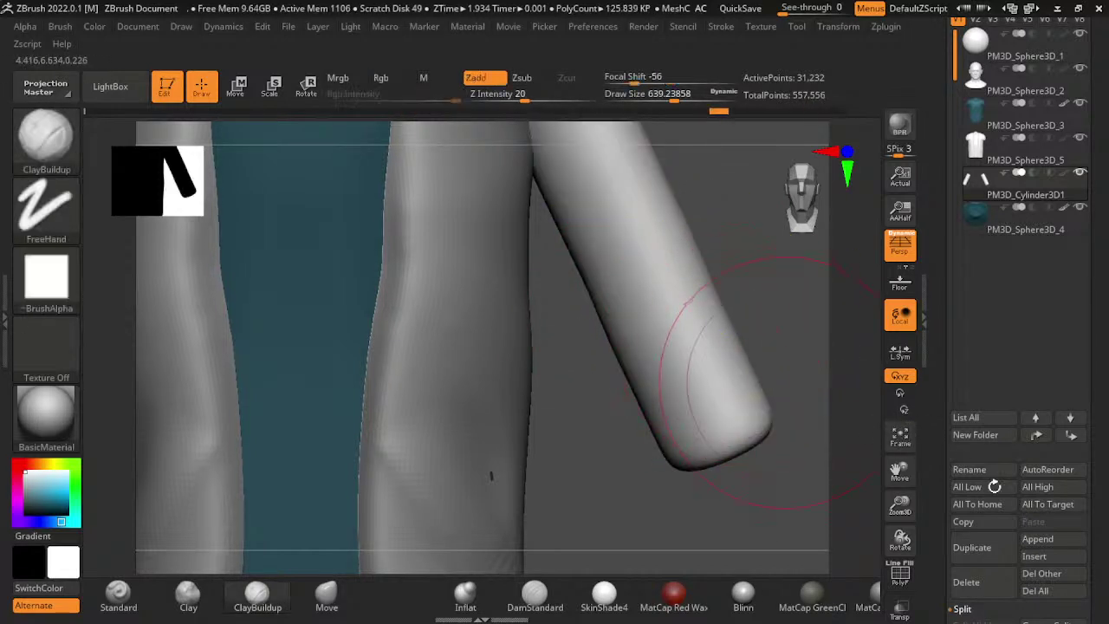
left_click(900, 438)
left_click_drag(771, 369, 754, 346, "ctrl")
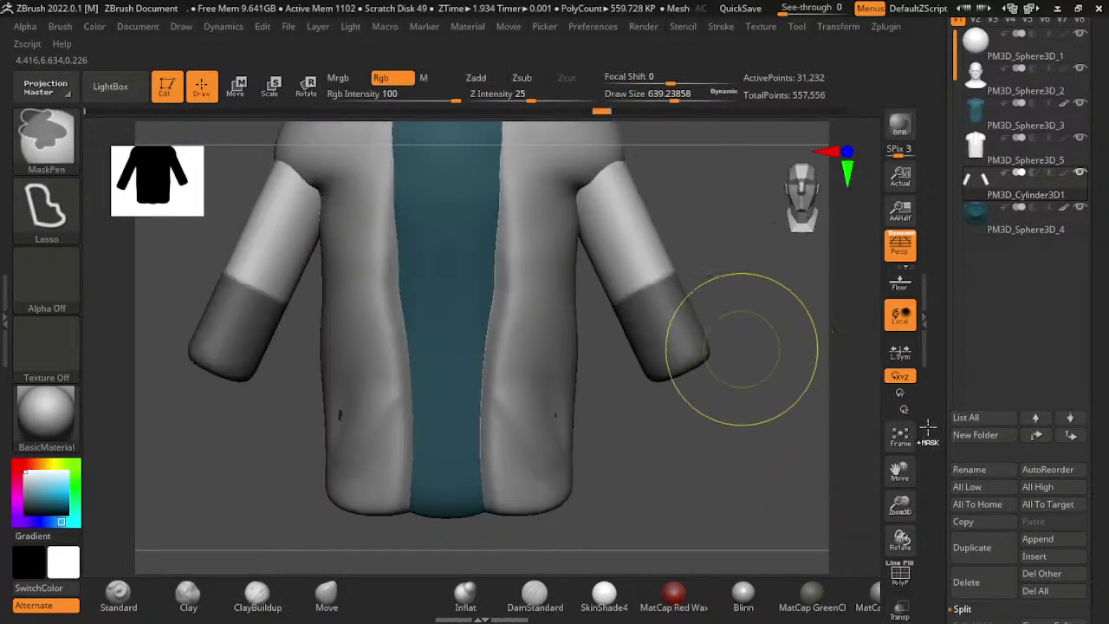
key("ctrl+shift")
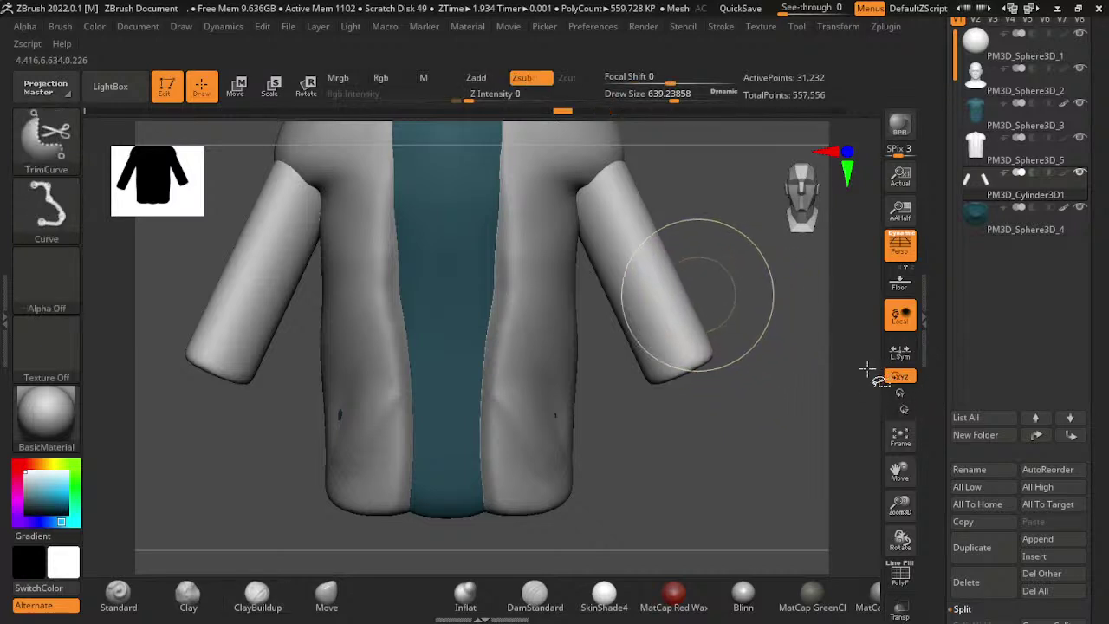
left_click_drag(718, 314, 717, 313)
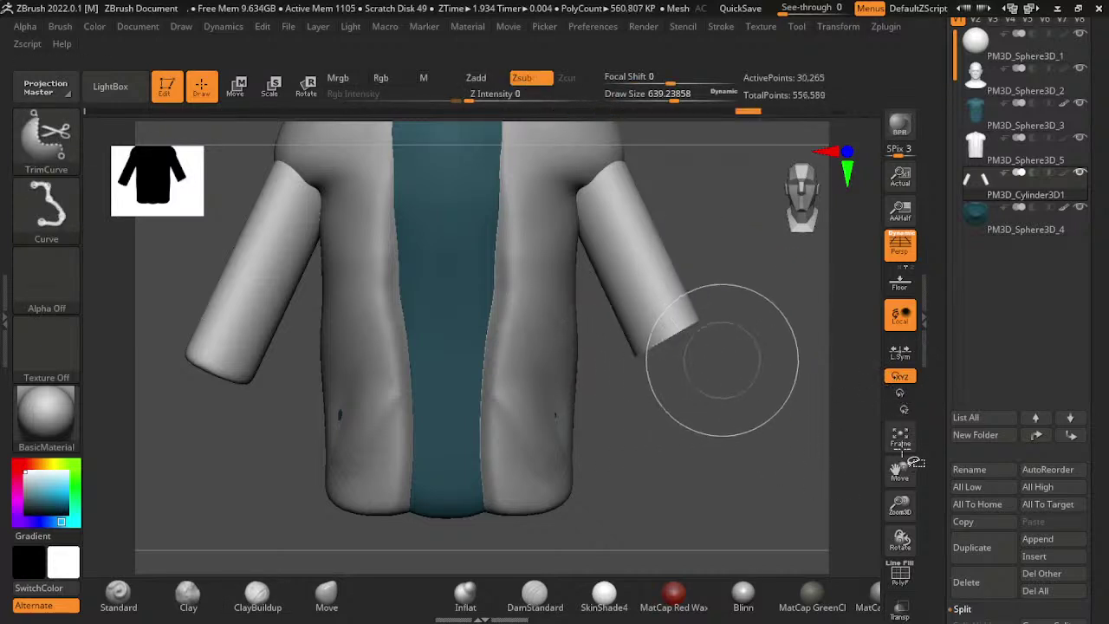
left_click_drag(844, 416, 870, 407)
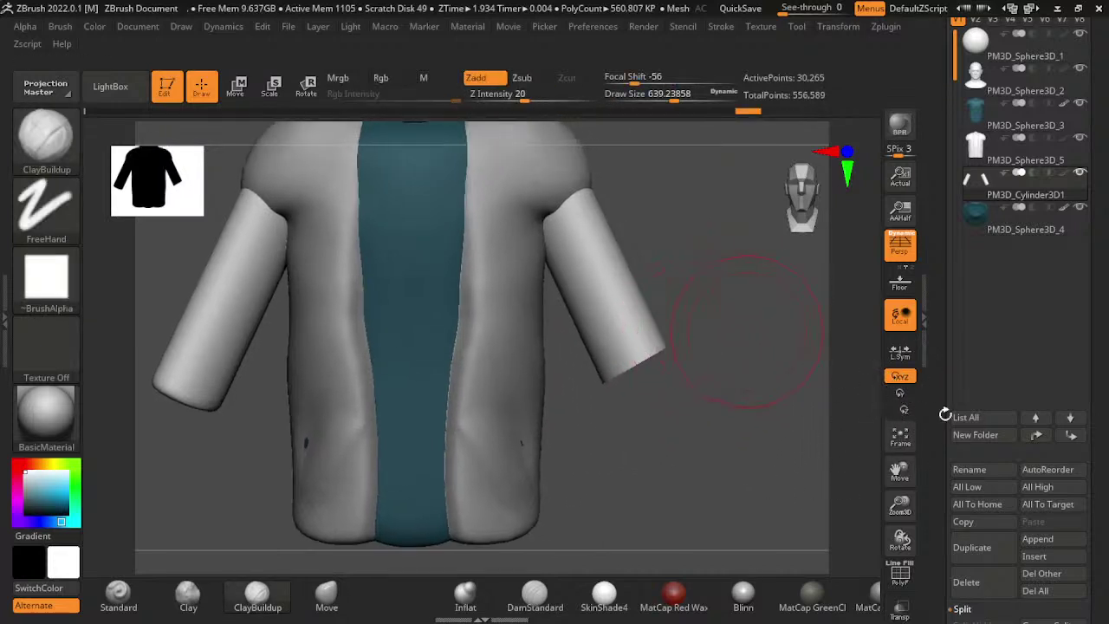
key("ctrl+z")
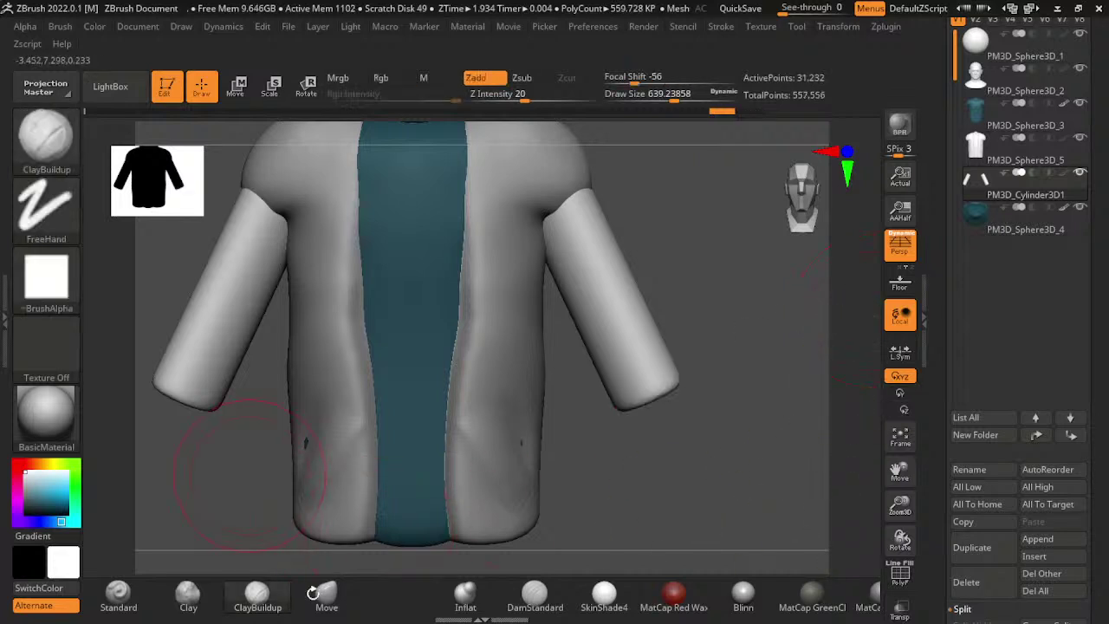
- Cut the left sleeve short with a flat TrimCurve end
left_click_drag(251, 472, 247, 372)
left_click_drag(198, 347, 488, 537, "ctrl+shift")
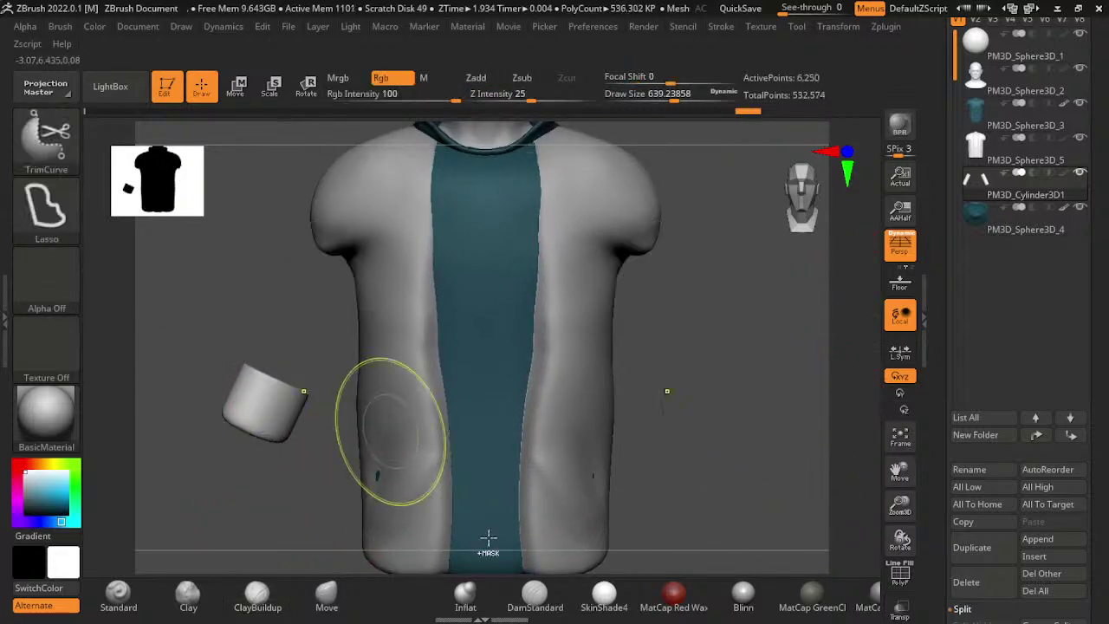
key("ctrl+z")
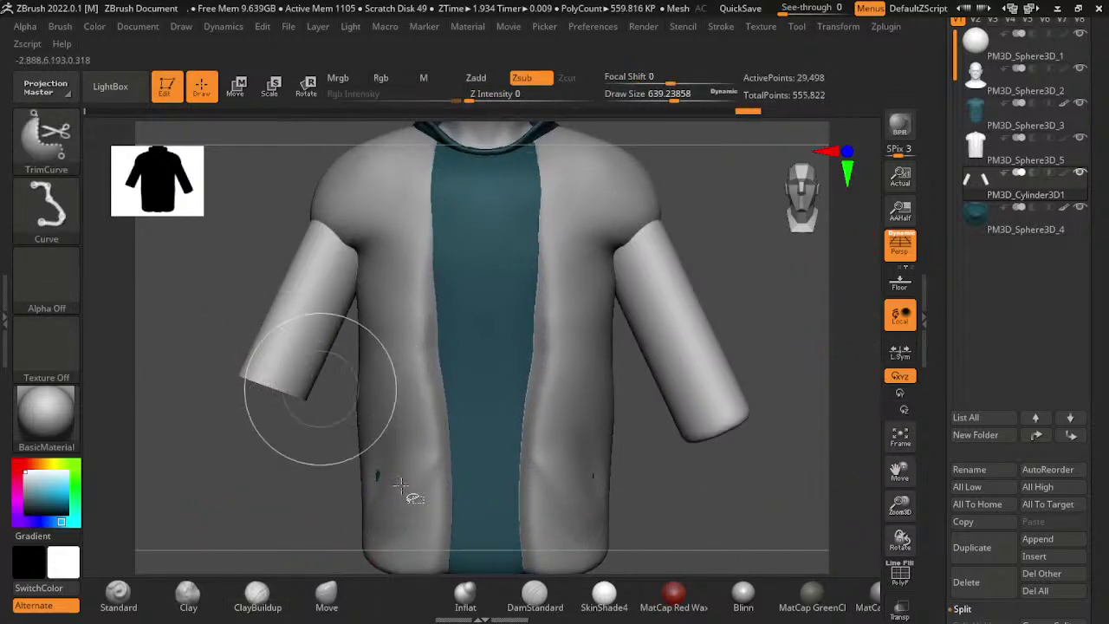
left_click_drag(307, 456, 252, 422, "ctrl+shift")
left_click(258, 593)
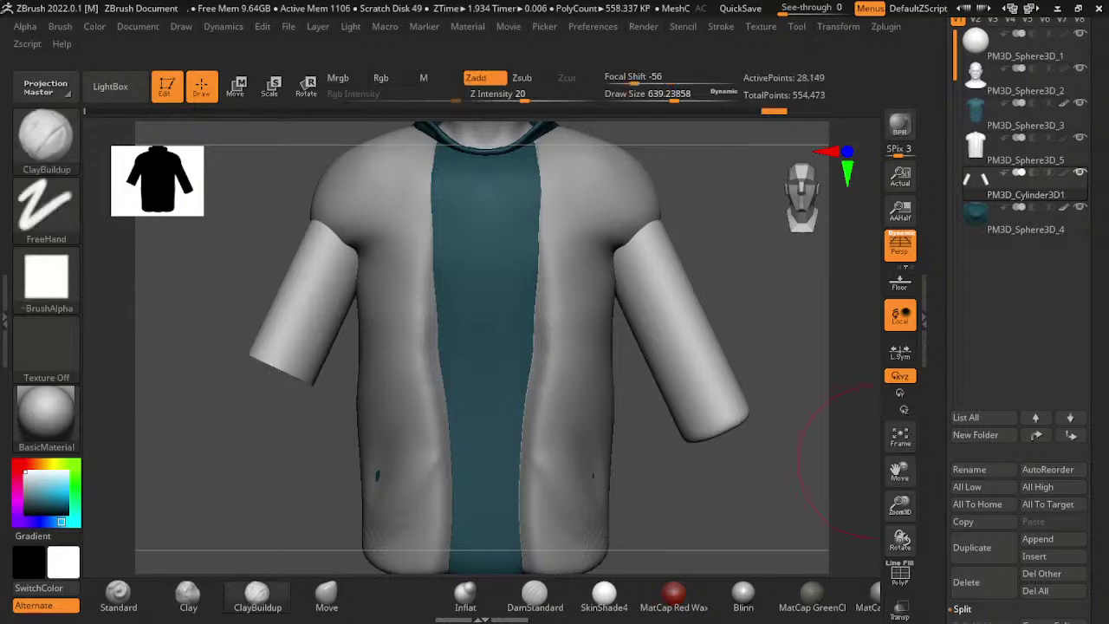
left_click(962, 609)
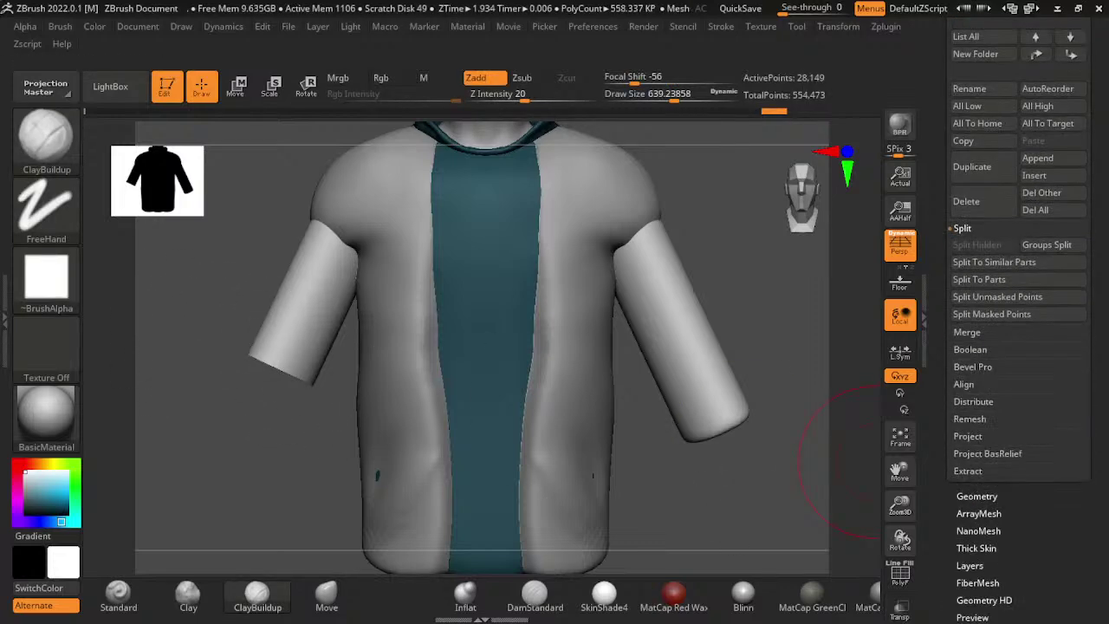
- Mirror the short left sleeve onto the right and extend the sleeve down the arm
left_click(976, 495)
left_click(975, 266)
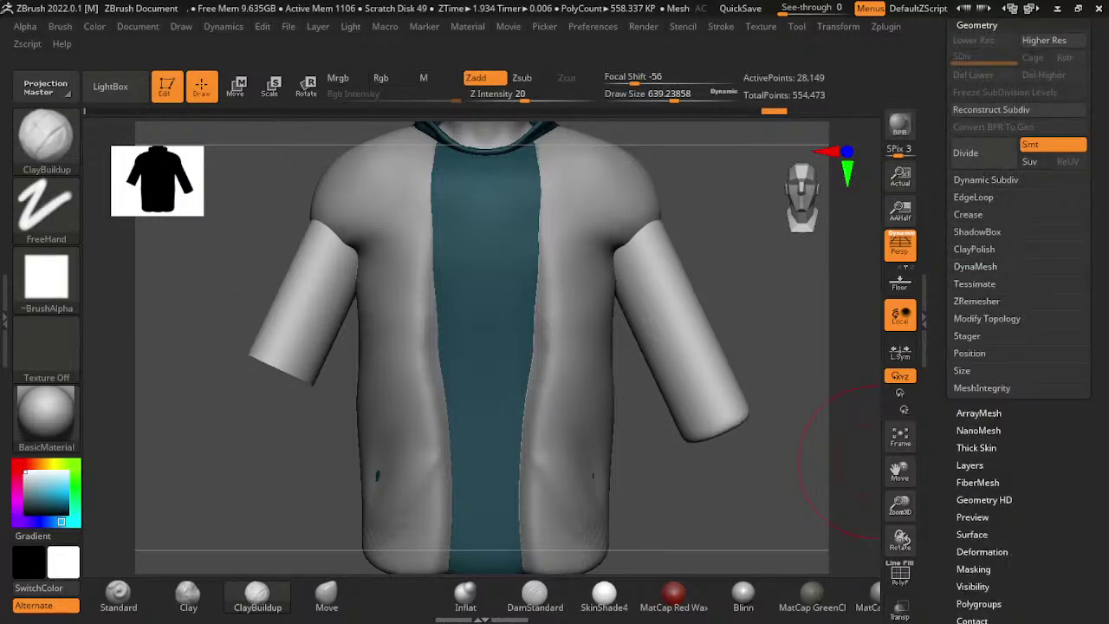
left_click(987, 318)
left_click(986, 369)
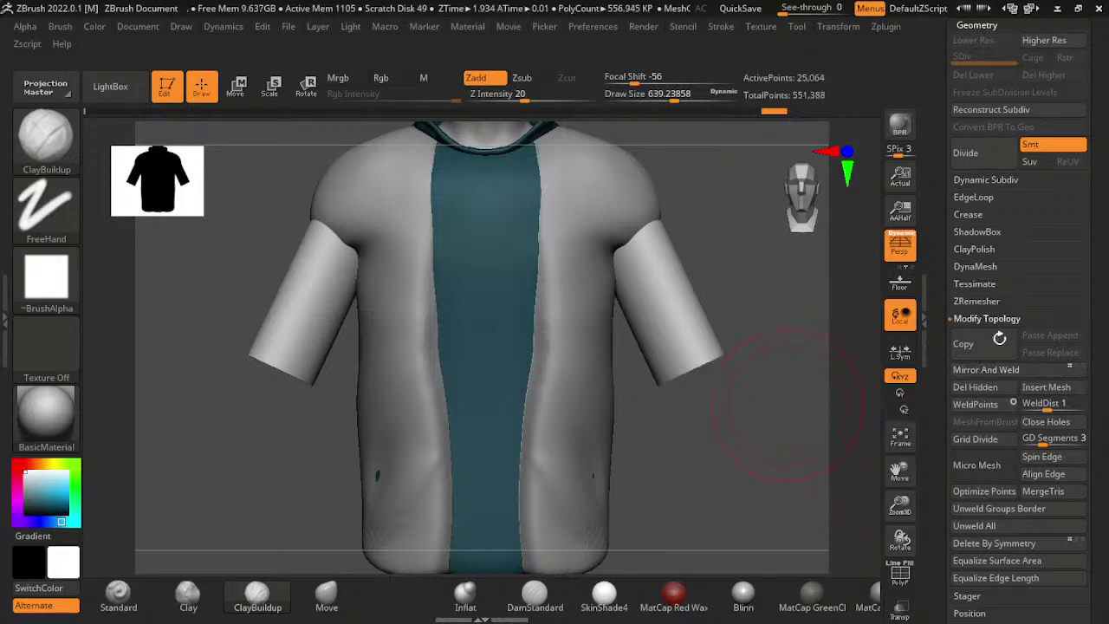
key("w")
key("ctrl+z")
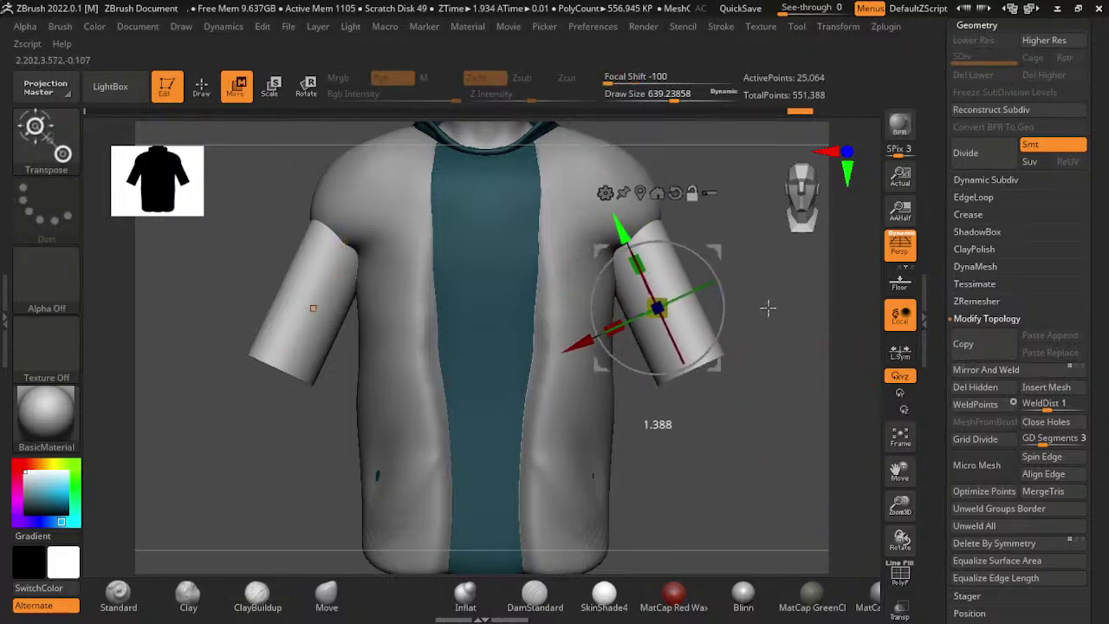
key("ctrl+shift+z")
mouse_move(641, 276)
left_mouse_down("ctrl")
mouse_move(704, 410)
mouse_move(697, 468)
left_mouse_up("ctrl")
- From a side profile, set the Transpose pivot at the shoulder and swing the arm down
left_click_drag(900, 537, 864, 502)
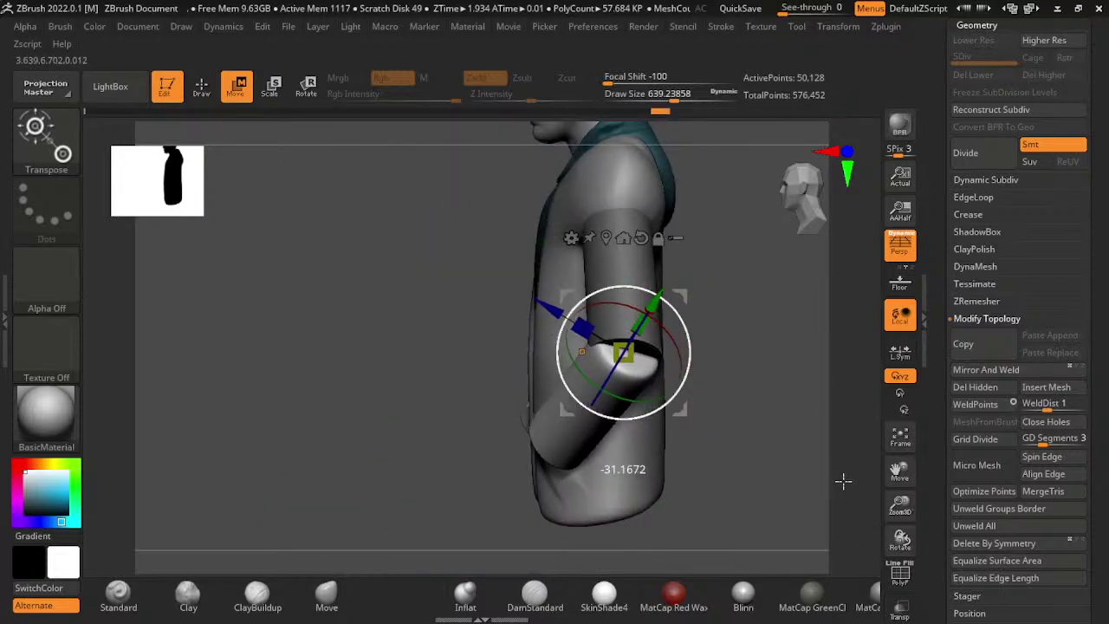
mouse_move(845, 476)
left_mouse_down()
mouse_move(1009, 503)
mouse_move(871, 478)
left_mouse_up()
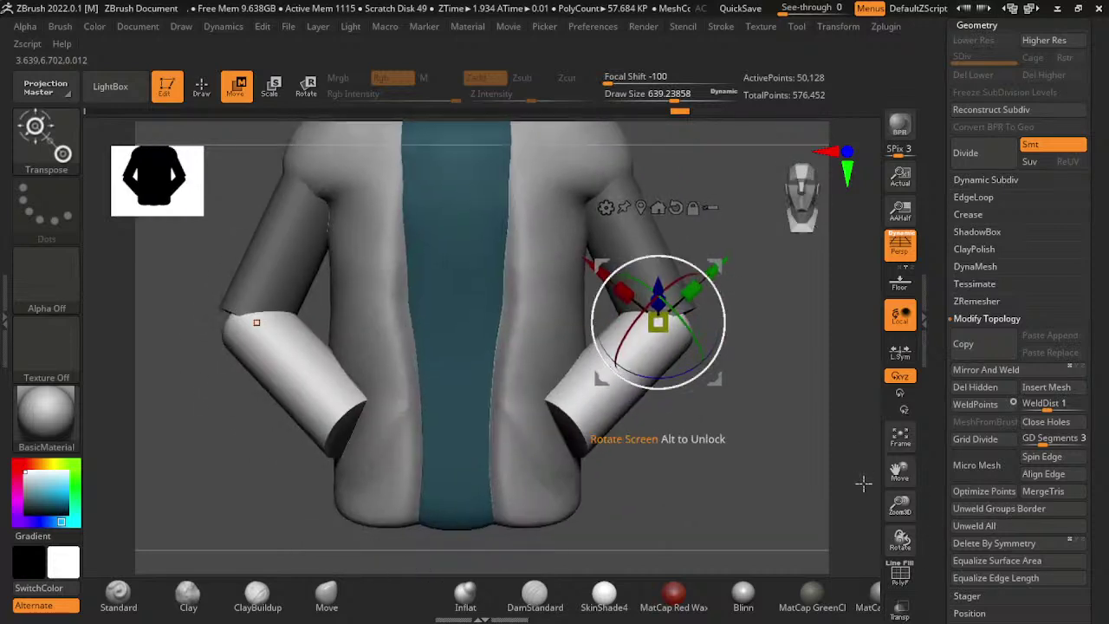
key("q")
left_click_drag(889, 545, 685, 513)
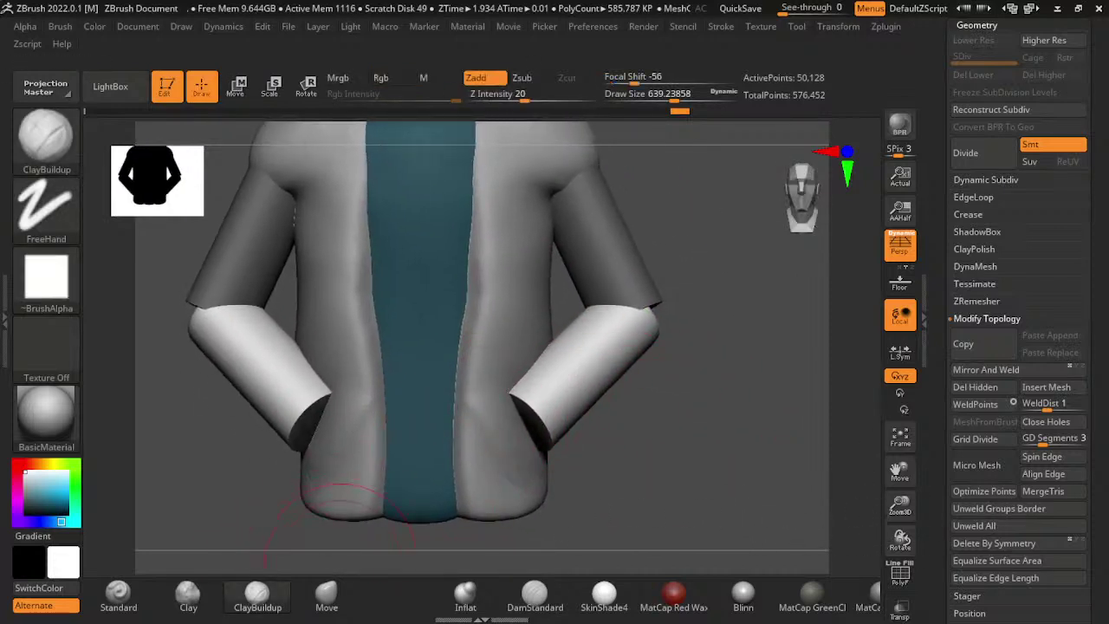
left_click_drag(355, 545, 825, 478, "shift")
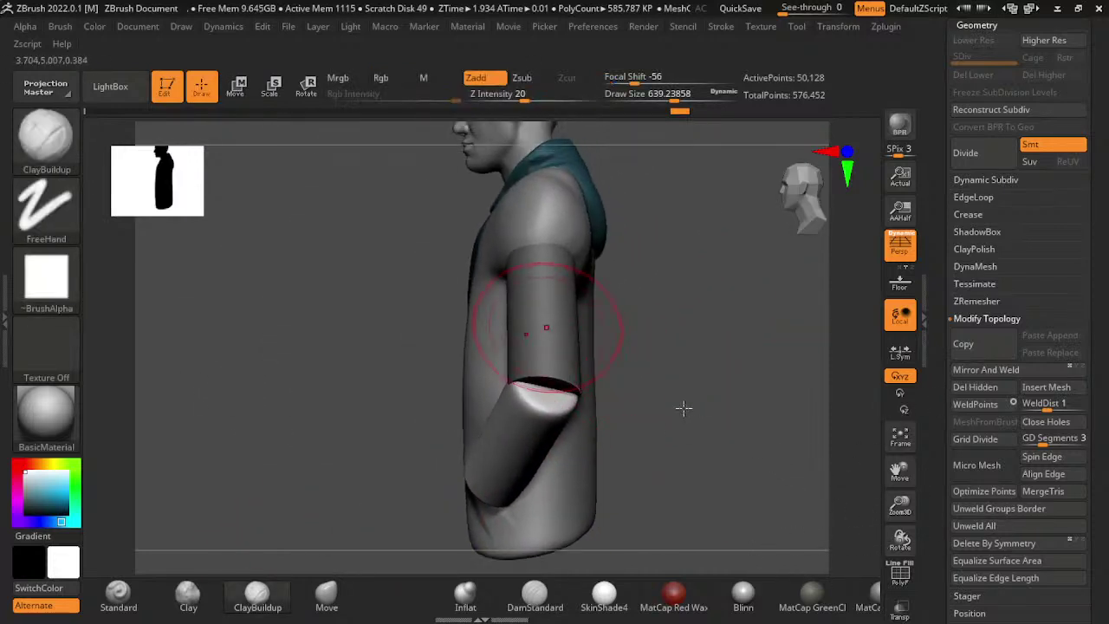
mouse_move(684, 407)
left_mouse_down("alt")
mouse_move(780, 471)
mouse_move(668, 445)
left_mouse_up("alt")
key("w")
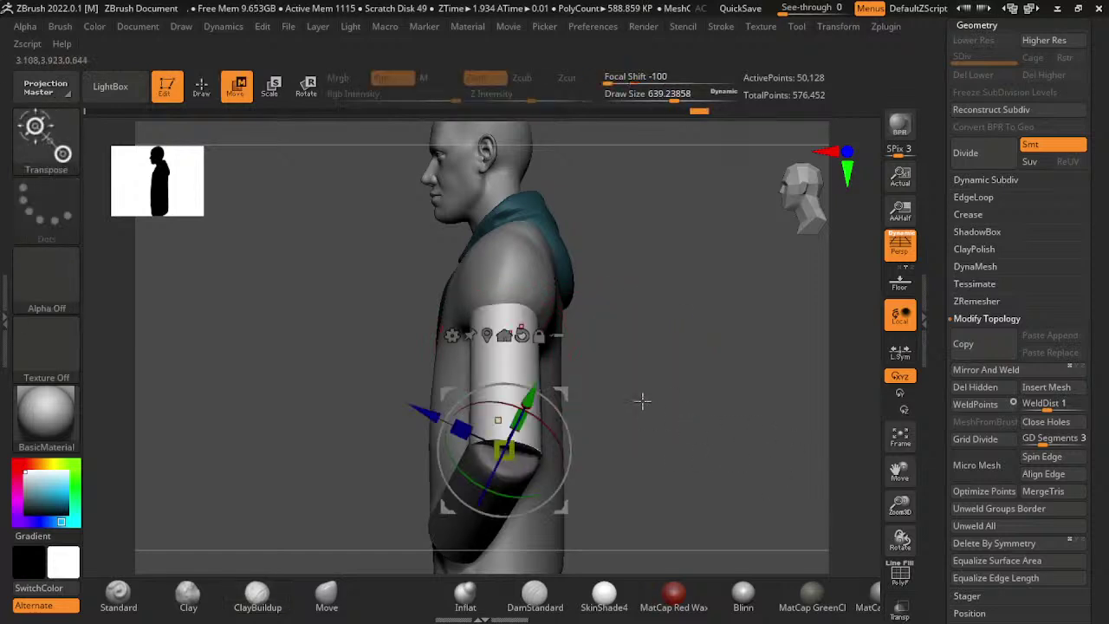
left_click(508, 307)
mouse_move(722, 364)
left_mouse_down()
mouse_move(723, 384)
mouse_move(809, 448)
mouse_move(731, 373)
mouse_move(706, 390)
mouse_move(732, 402)
mouse_move(705, 416)
mouse_move(870, 509)
mouse_move(839, 391)
left_mouse_up()
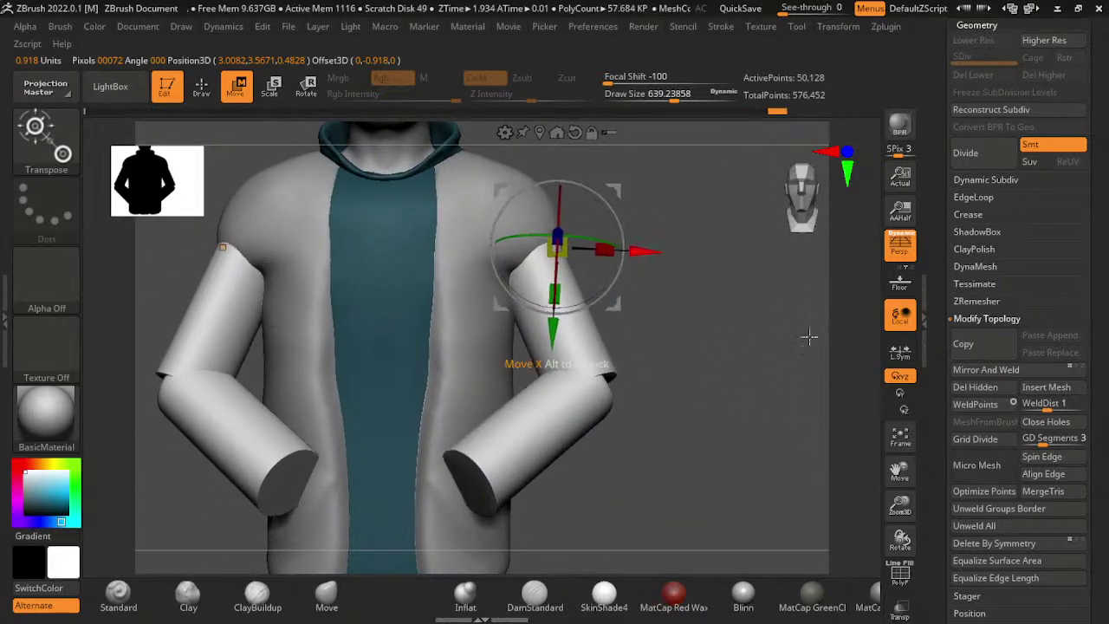
- Return to ClayBuildup sculpting in a level front view with brush size about 913
key("q")
left_click_drag(797, 309, 663, 294)
key("s")
left_click_drag(650, 448, 651, 460)
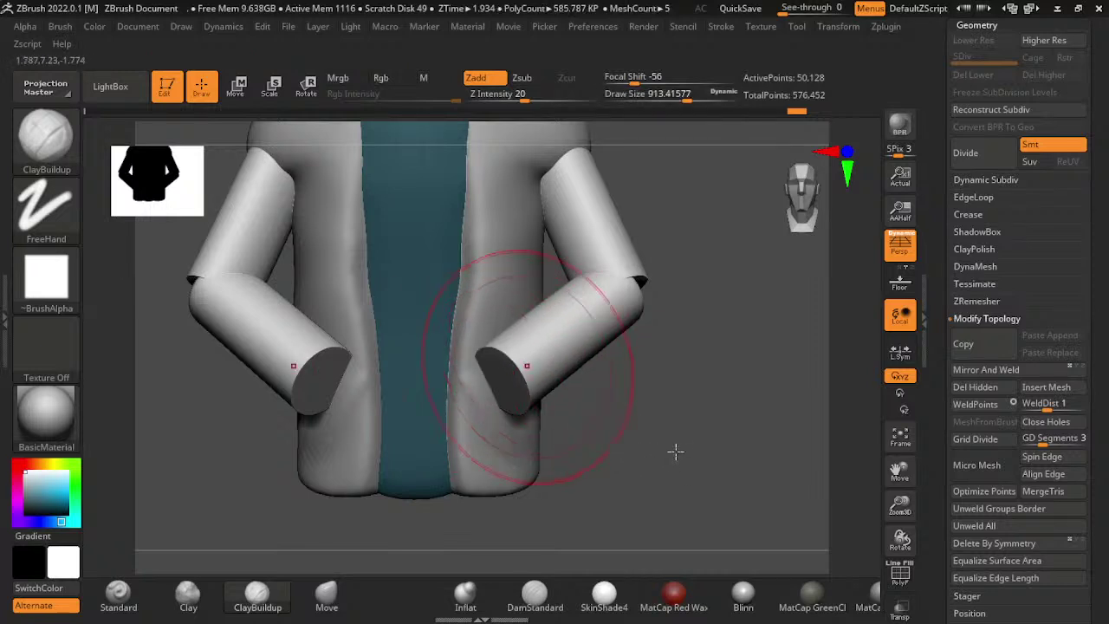
- Pick the Inflate brush and lasso-mask the right arm, checking it from the side
key("shift")
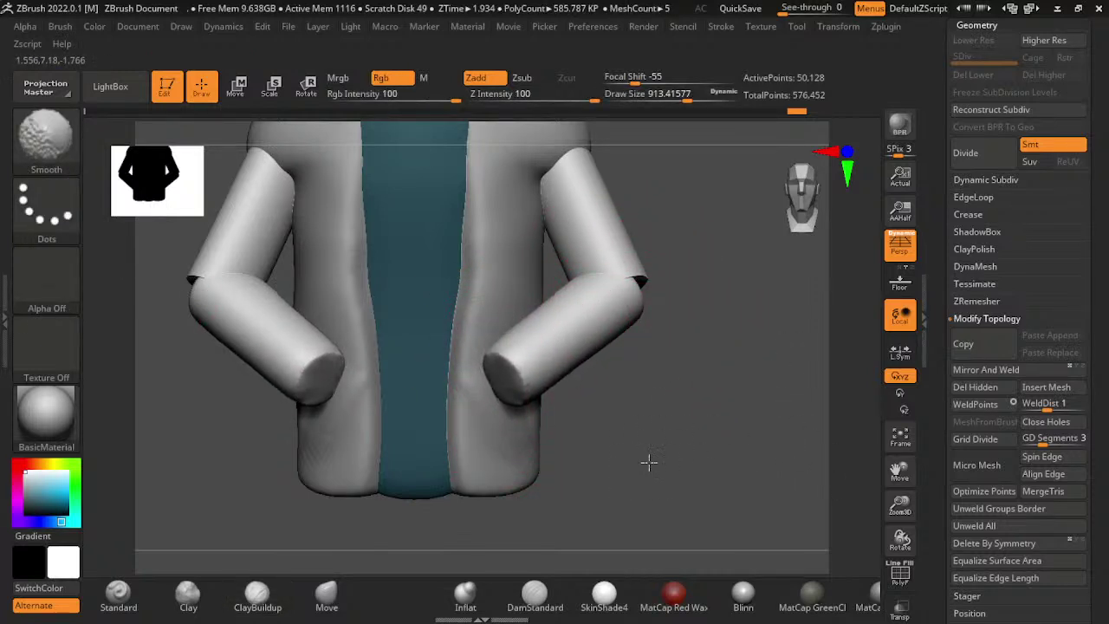
left_click_drag(649, 463, 824, 487)
left_click(465, 596)
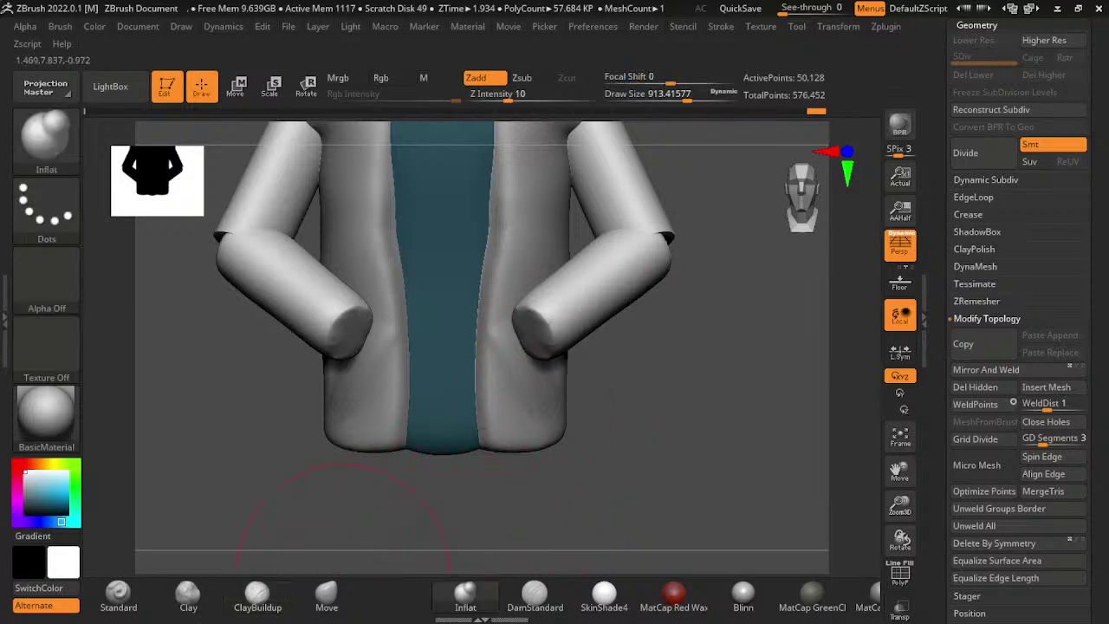
key("ctrl")
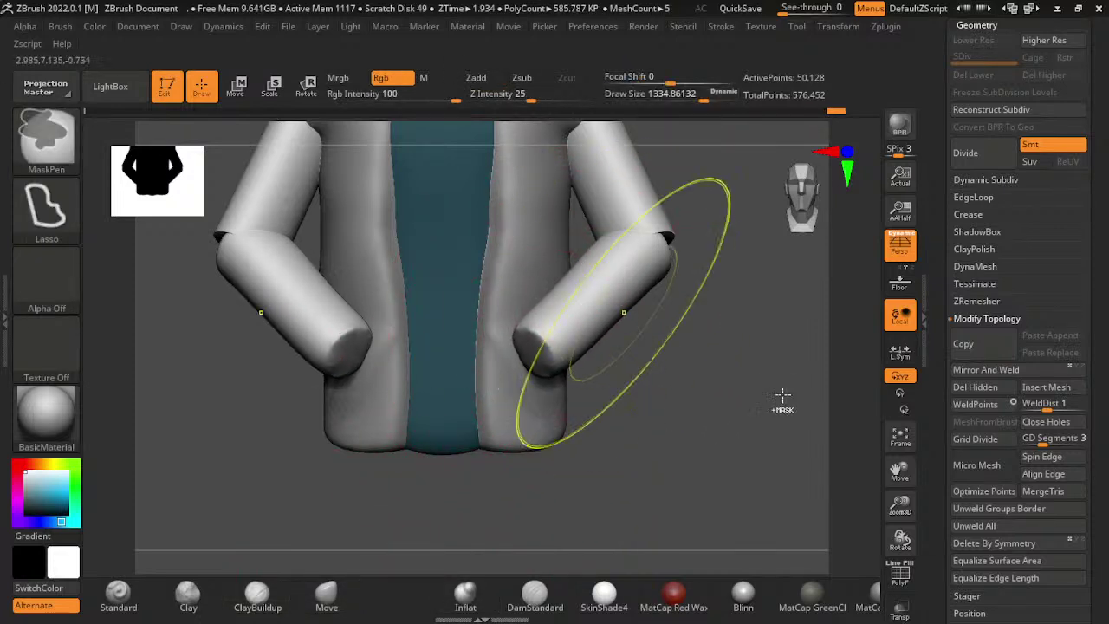
mouse_move(782, 395)
left_mouse_down()
mouse_move(812, 386)
mouse_move(756, 393)
left_mouse_up()
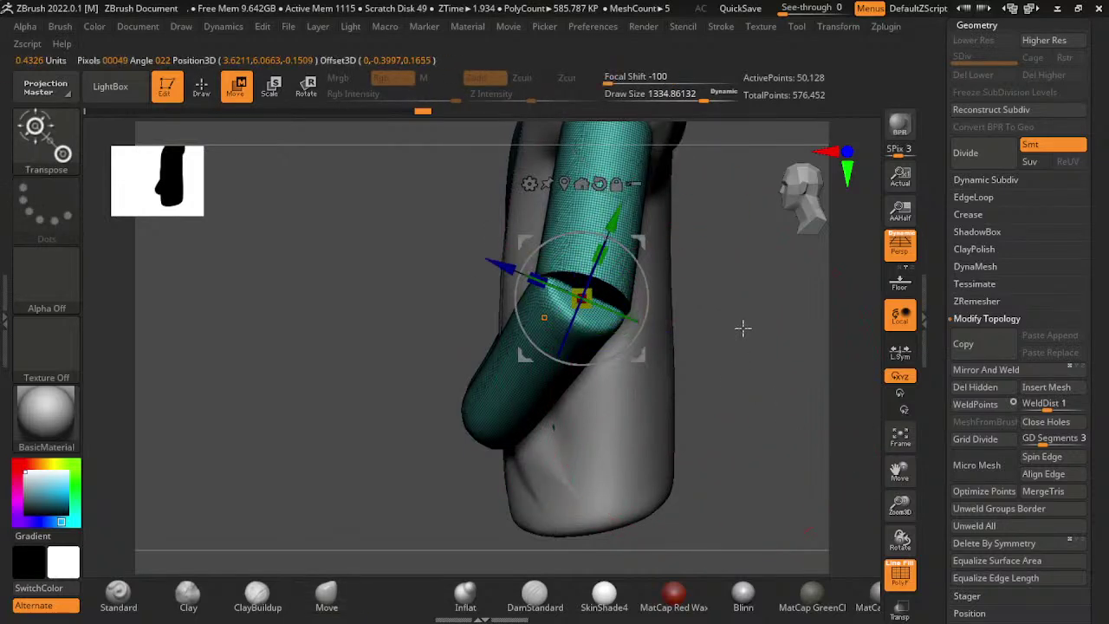
mouse_move(745, 330)
left_mouse_down()
mouse_move(804, 351)
mouse_move(828, 506)
left_mouse_up()
key("q")
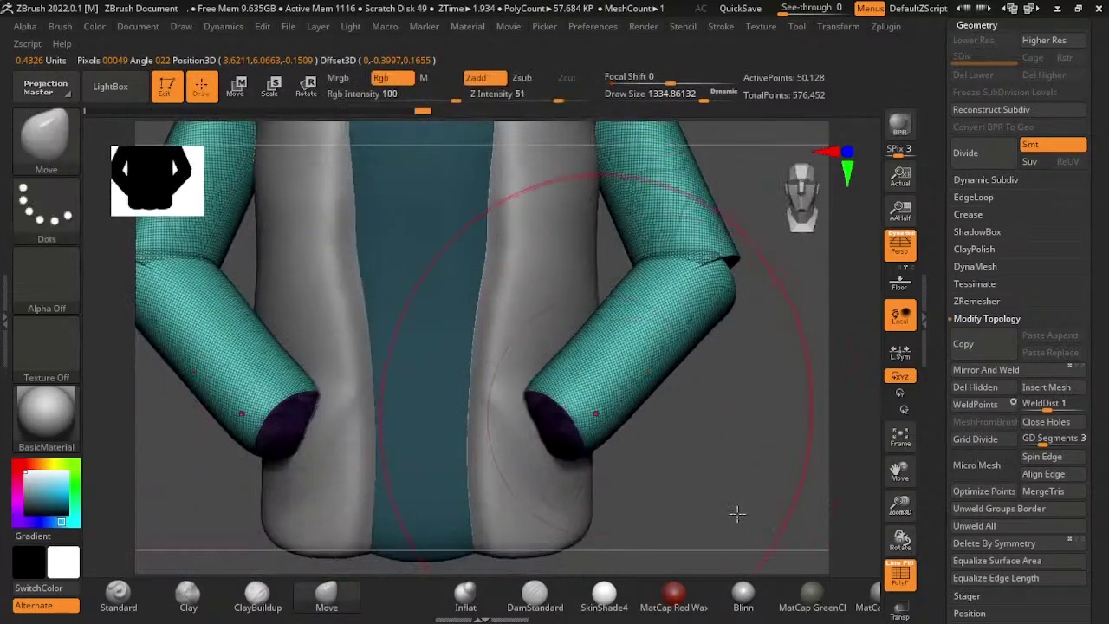
key("shift")
left_click_drag(719, 515, 649, 550)
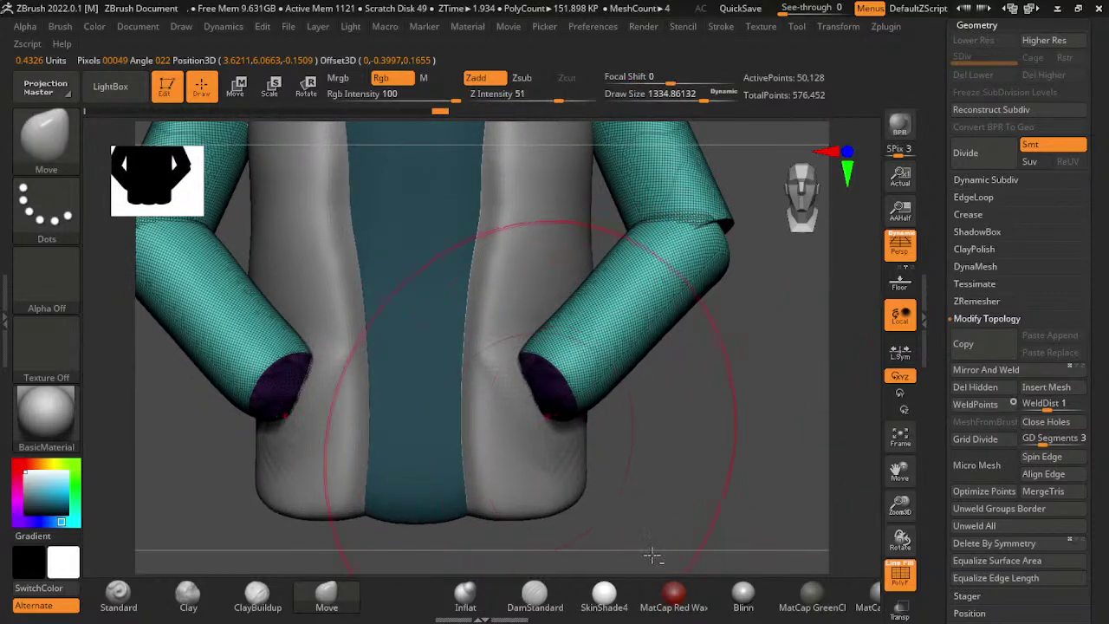
- Select the jacket, choose MaskRect, and push the front panels in along the inner edges with ClayBuildup
left_click(452, 520, "alt")
key("b")
key("m")
key("r")
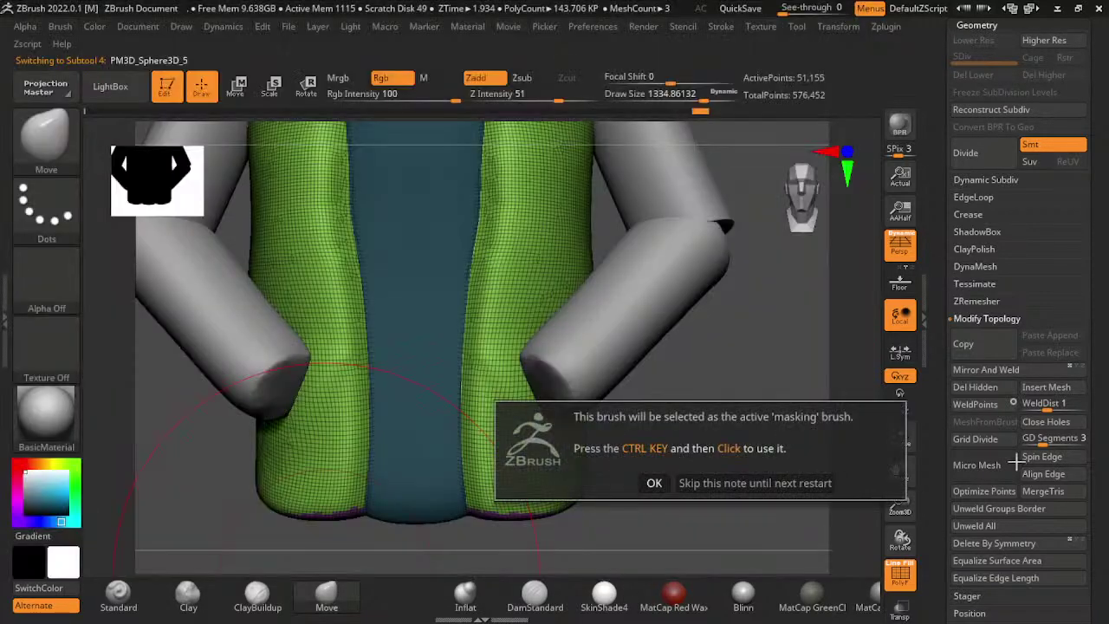
mouse_move(874, 520)
left_mouse_down()
mouse_move(694, 520)
mouse_move(713, 493)
mouse_move(740, 488)
mouse_move(607, 485)
left_mouse_up()
left_click(257, 596)
mouse_move(521, 341)
left_mouse_down("alt")
mouse_move(433, 415)
mouse_move(511, 517)
mouse_move(373, 294)
mouse_move(507, 519)
left_mouse_up("alt")
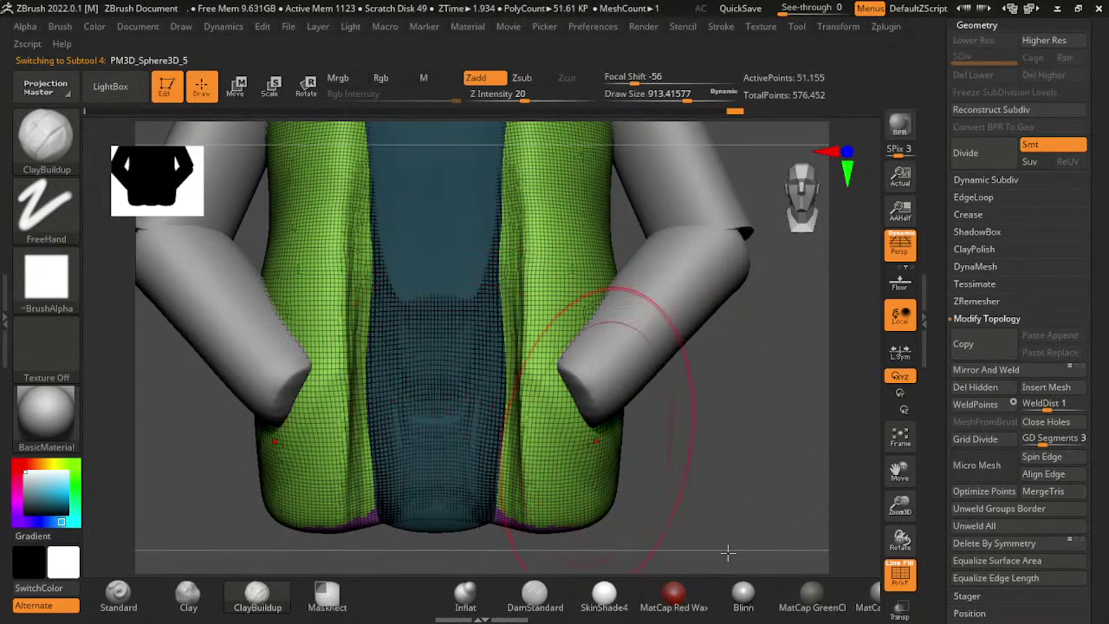
key("shift+f")
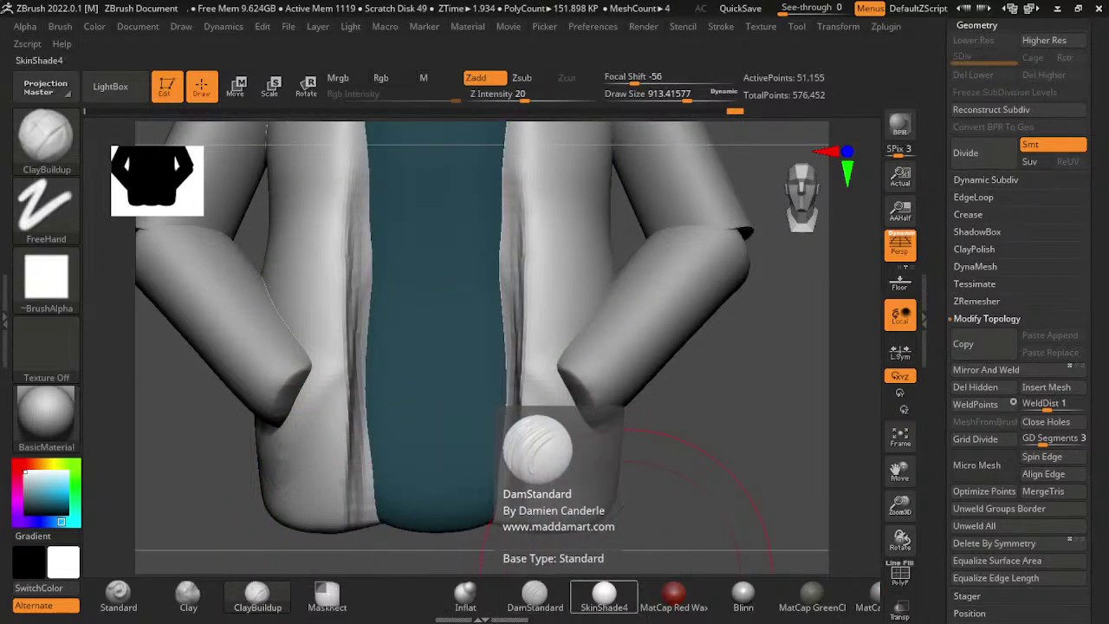
- Switch to the Move brush and undo the last shape change on the arm
left_click(327, 596)
left_click(272, 601)
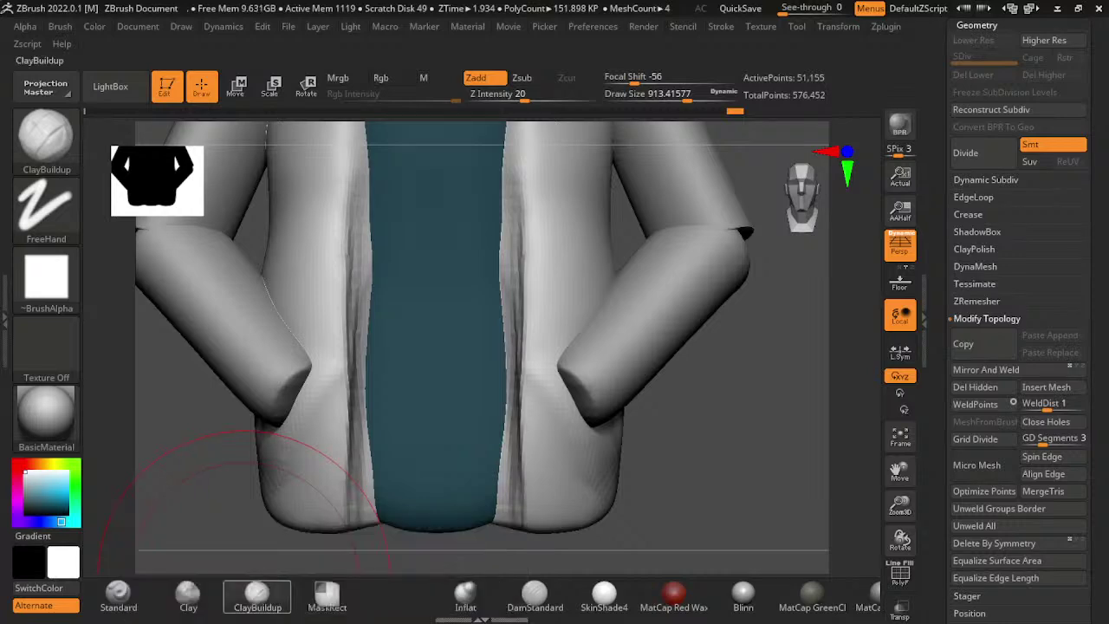
left_click(119, 596)
key("b")
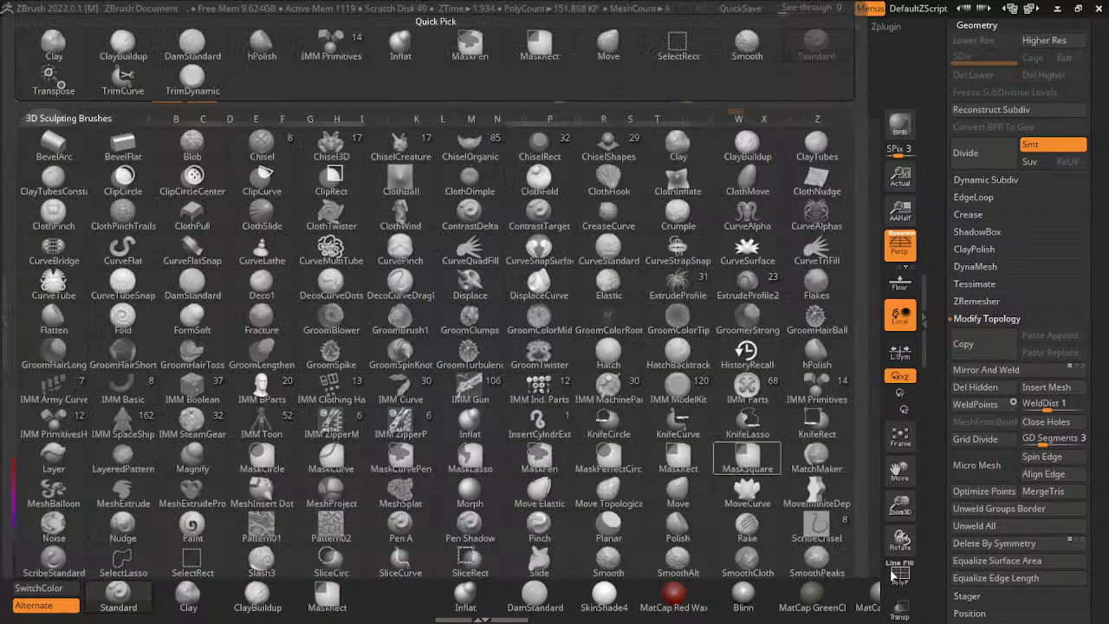
key("v")
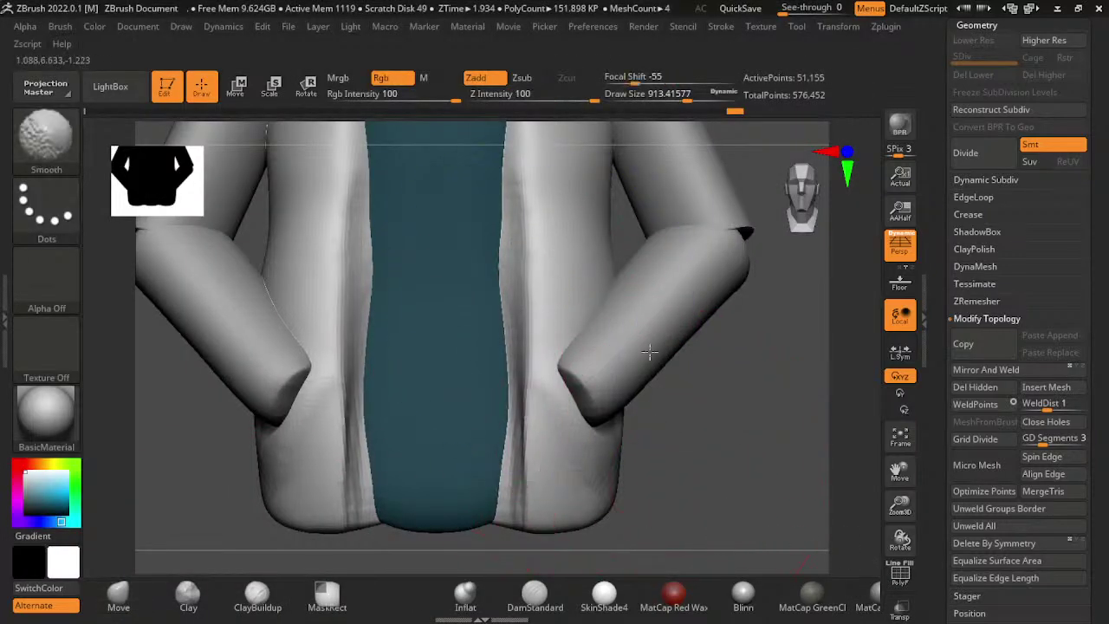
left_click_drag(678, 574, 658, 537)
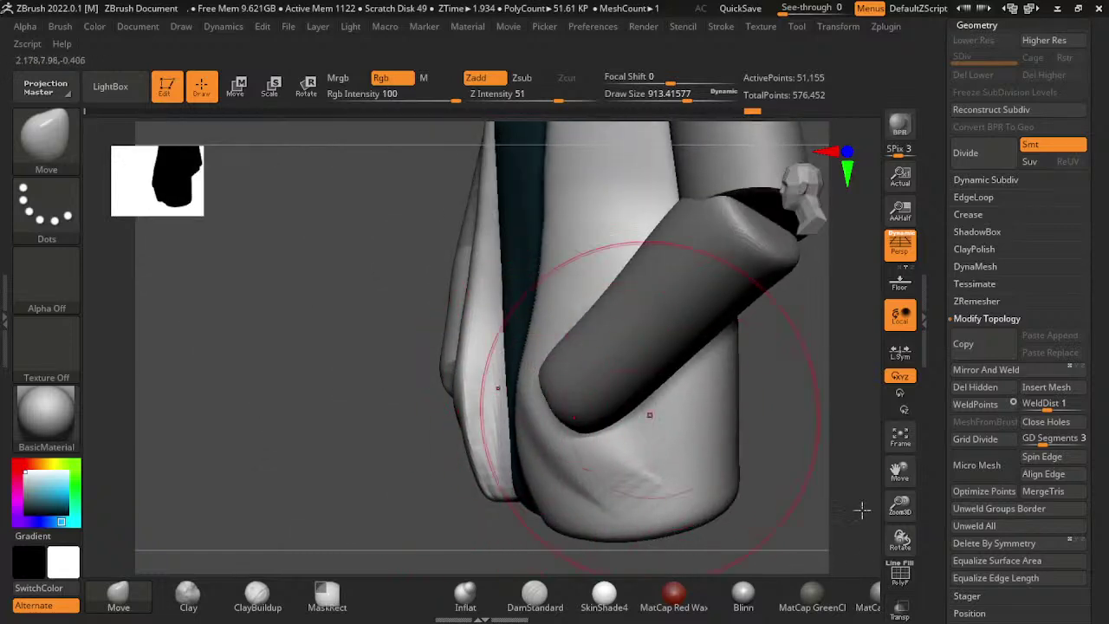
key("ctrl+z")
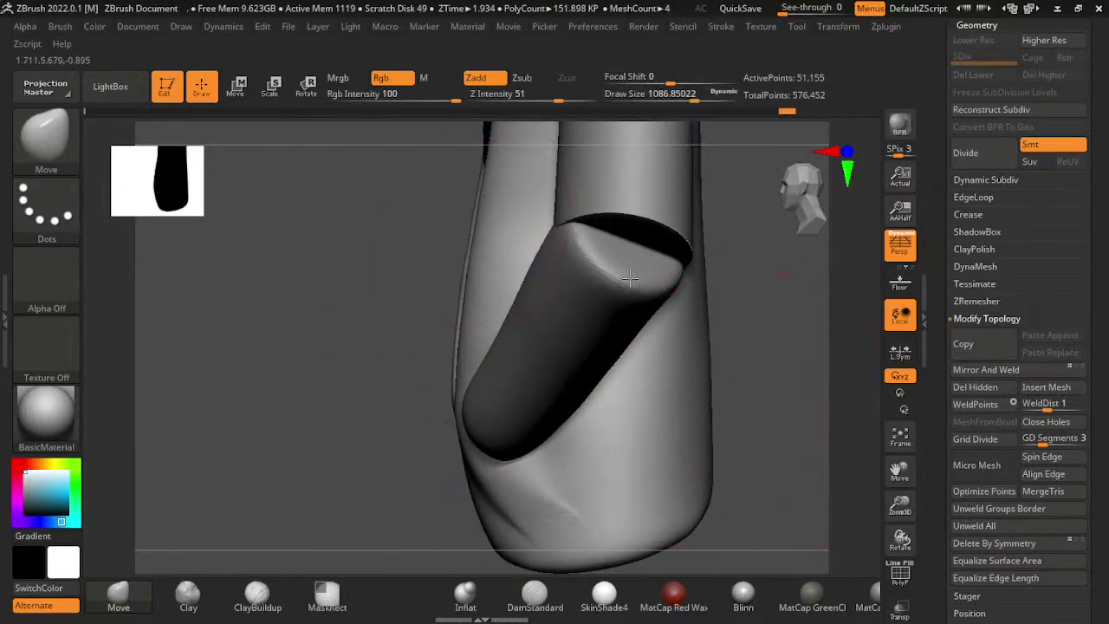
mouse_move(329, 373)
left_mouse_down("alt")
mouse_move(352, 431)
mouse_move(451, 303)
left_mouse_up("alt")
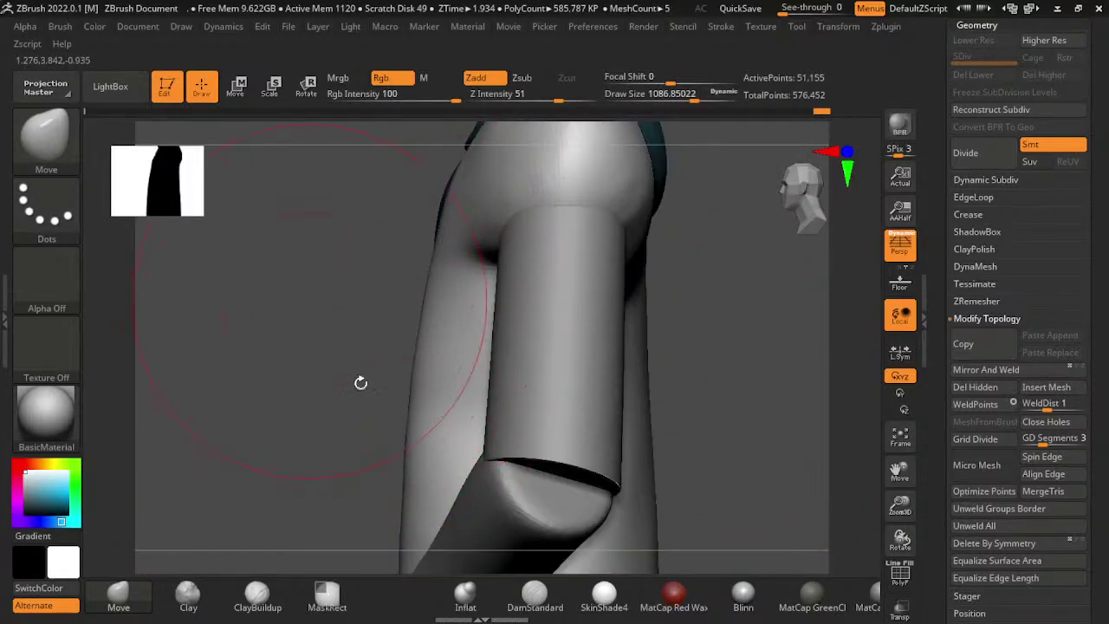
mouse_move(361, 383)
left_mouse_down()
mouse_move(321, 474)
mouse_move(634, 511)
mouse_move(546, 479)
mouse_move(507, 272)
left_mouse_up()
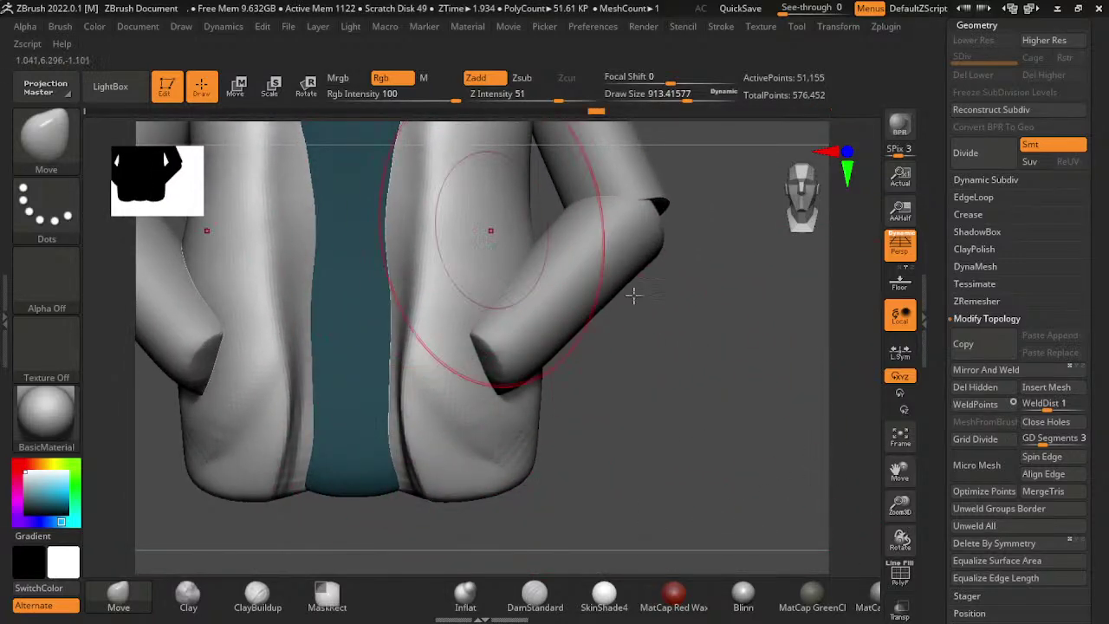
mouse_move(495, 223)
left_mouse_down("alt")
mouse_move(480, 513)
mouse_move(491, 332)
left_mouse_up("alt")
- Build up and smooth the jacket's front edges with ClayBuildup at about size 598
left_click(257, 593)
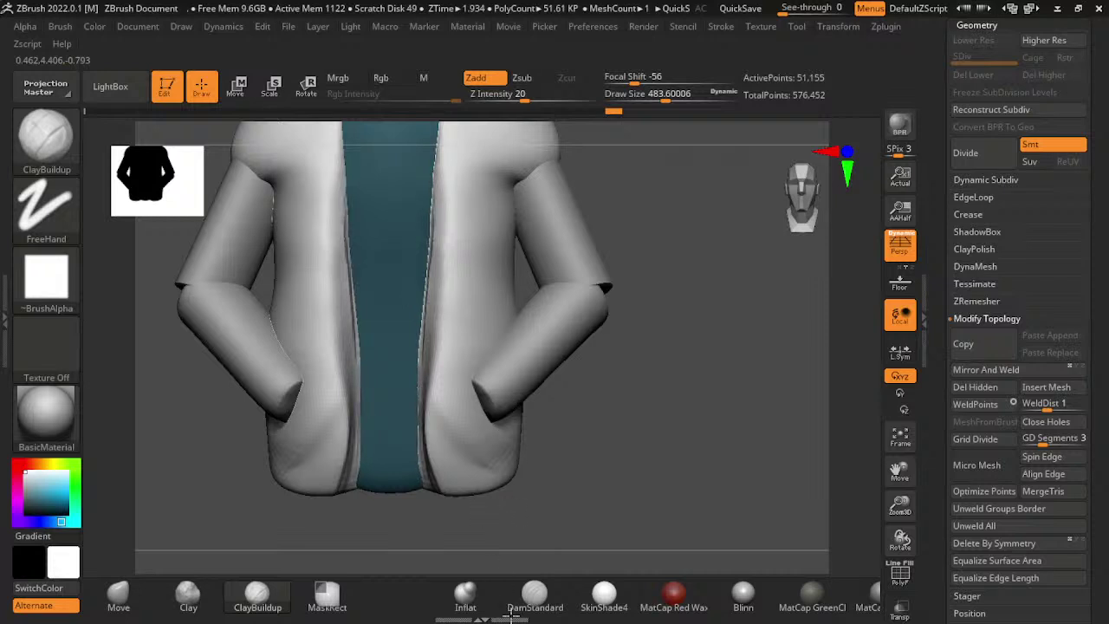
right_click_drag(510, 521, 562, 424)
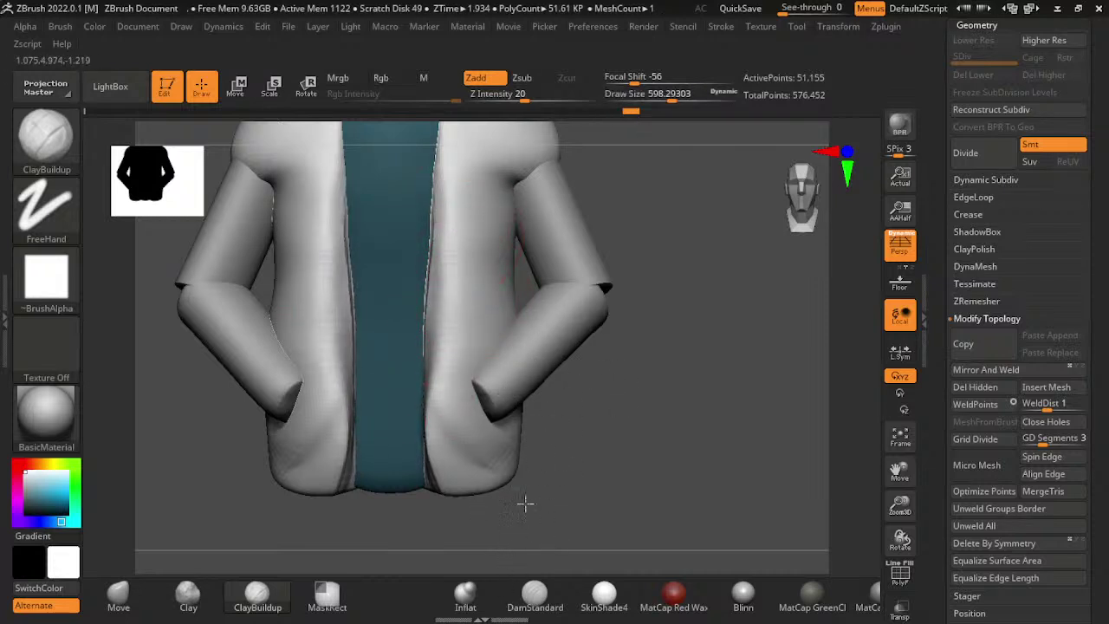
left_click_drag(586, 563, 558, 460, "alt")
key("shift")
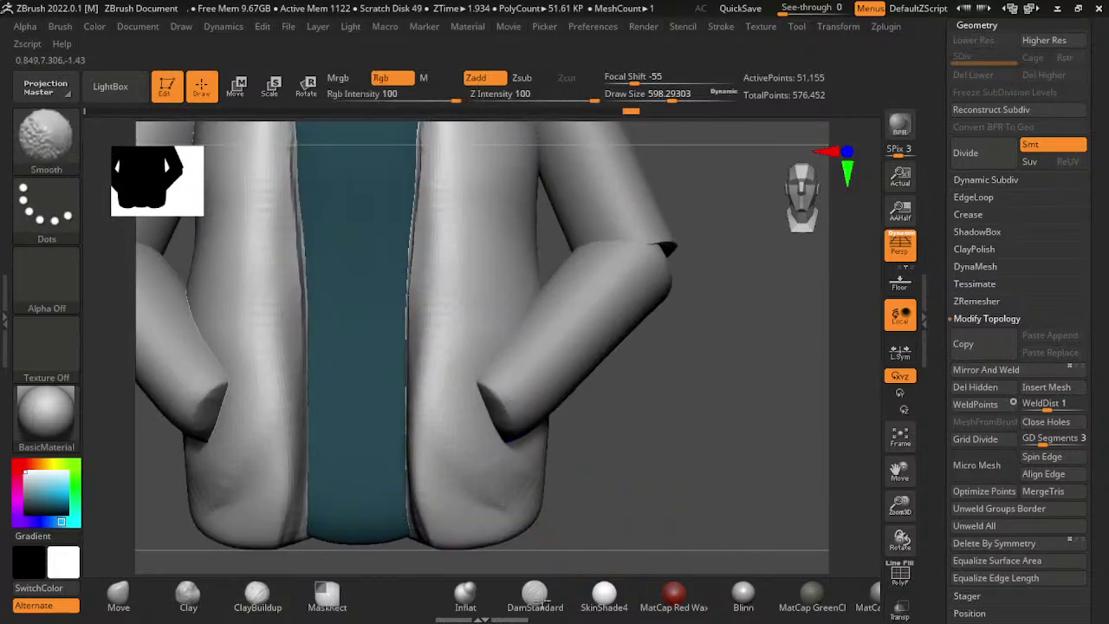
mouse_move(587, 594)
left_mouse_down("alt")
mouse_move(507, 555)
mouse_move(351, 519)
left_mouse_up("alt")
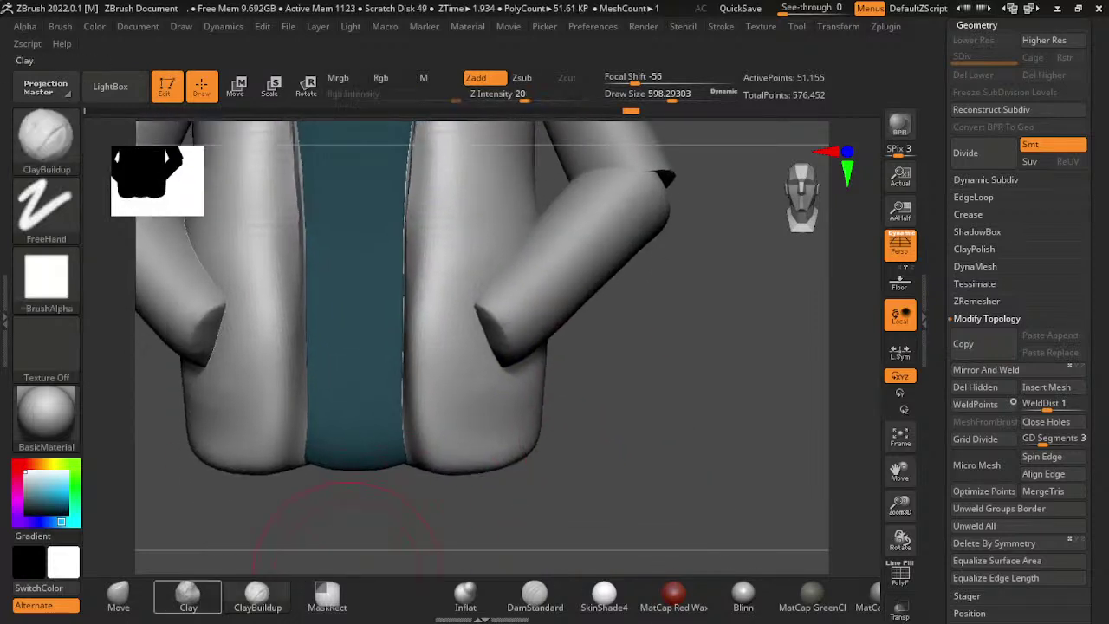
key("b")
key("m")
key("v")
mouse_move(570, 549)
left_mouse_down()
mouse_move(762, 483)
mouse_move(732, 473)
mouse_move(872, 445)
mouse_move(861, 371)
mouse_move(788, 504)
mouse_move(720, 460)
mouse_move(718, 431)
mouse_move(864, 508)
left_mouse_up()
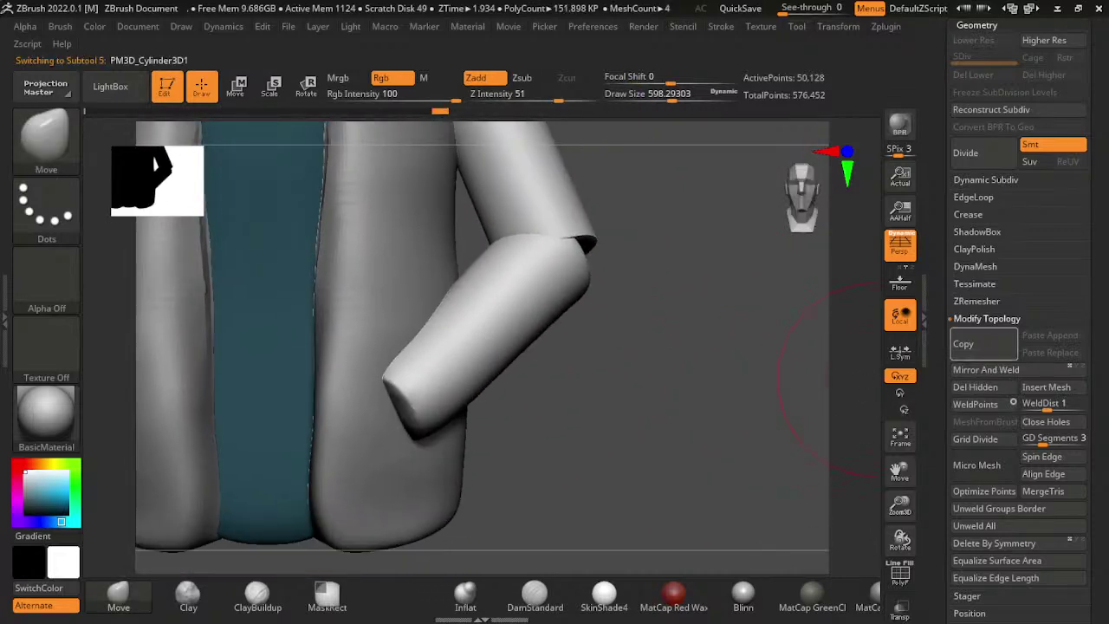
- Choose the circular knife brush and switch to the compact brush-and-materials layout
mouse_move(922, 476)
left_mouse_down()
mouse_move(854, 451)
mouse_move(818, 473)
left_mouse_up()
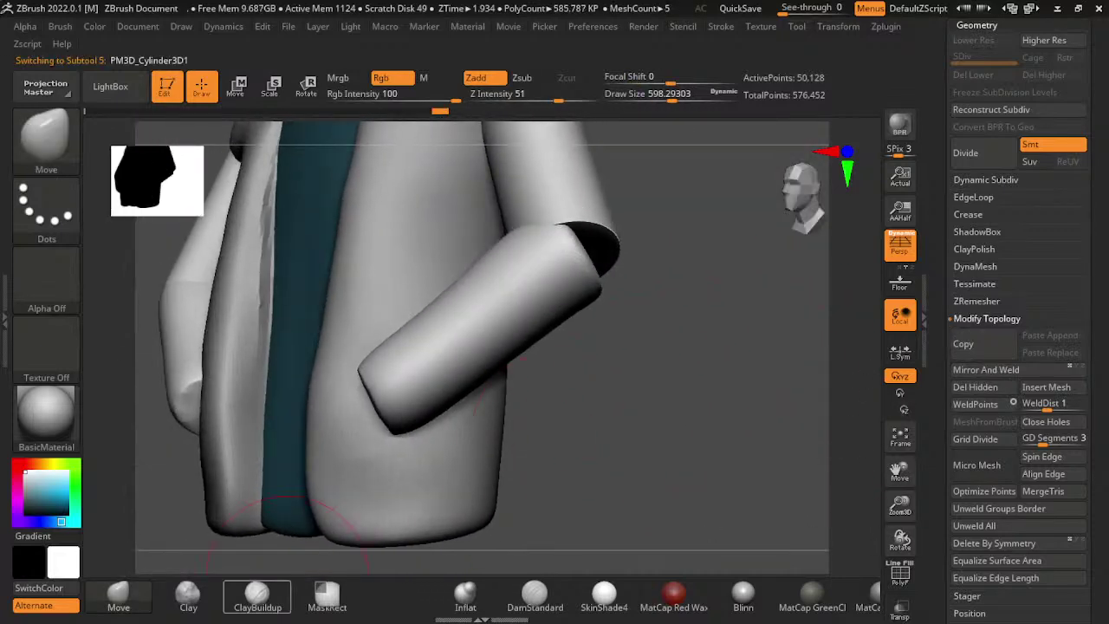
key("b")
key("k")
key("c")
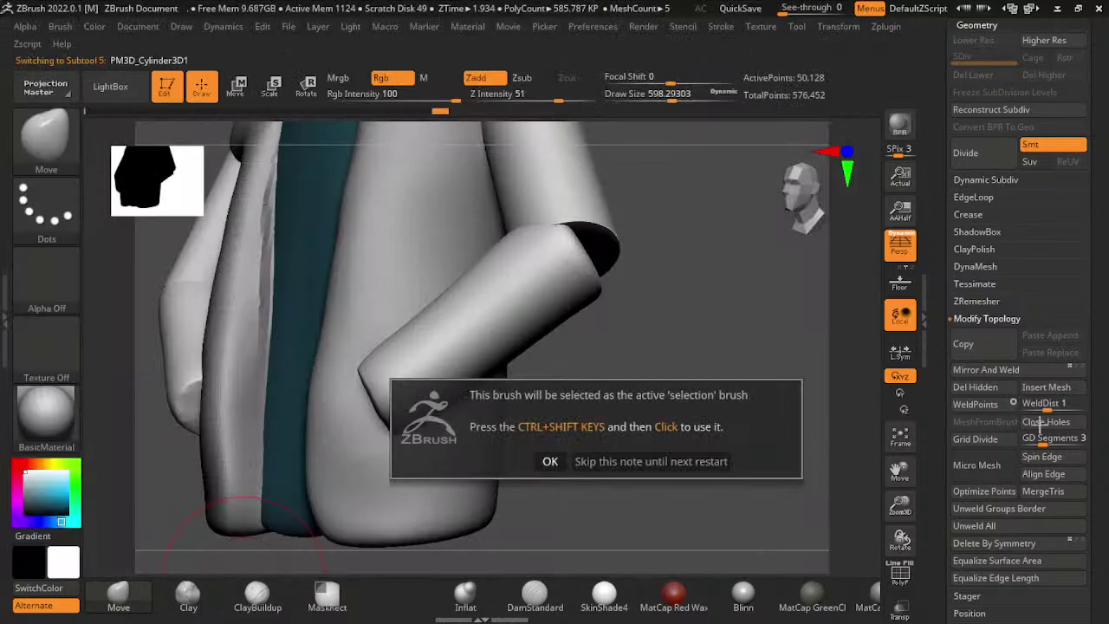
key("Return")
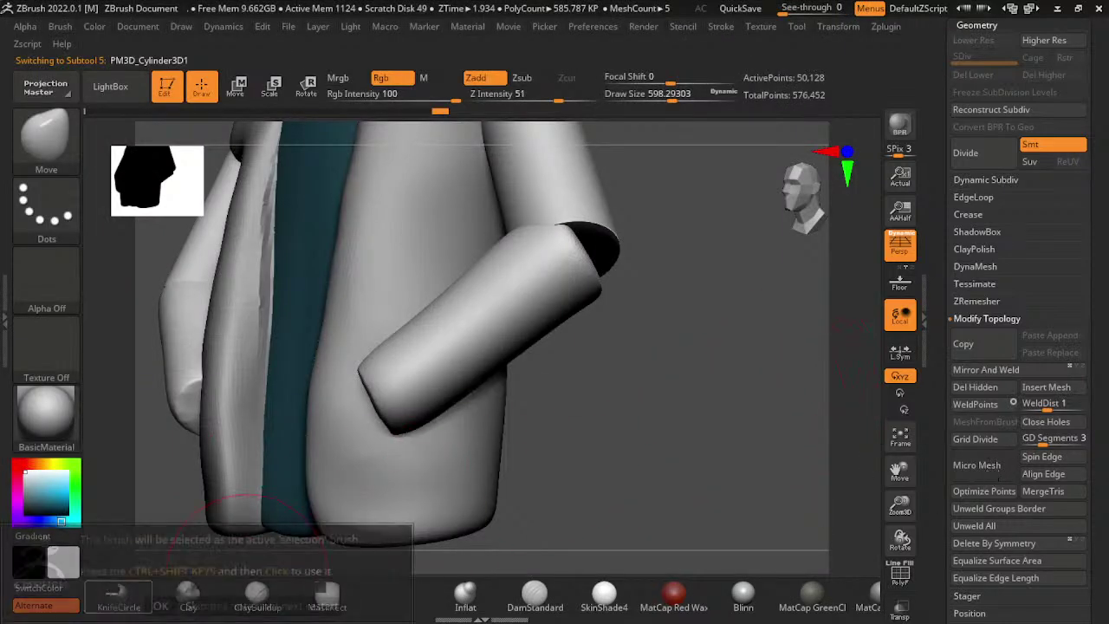
left_click(1010, 8)
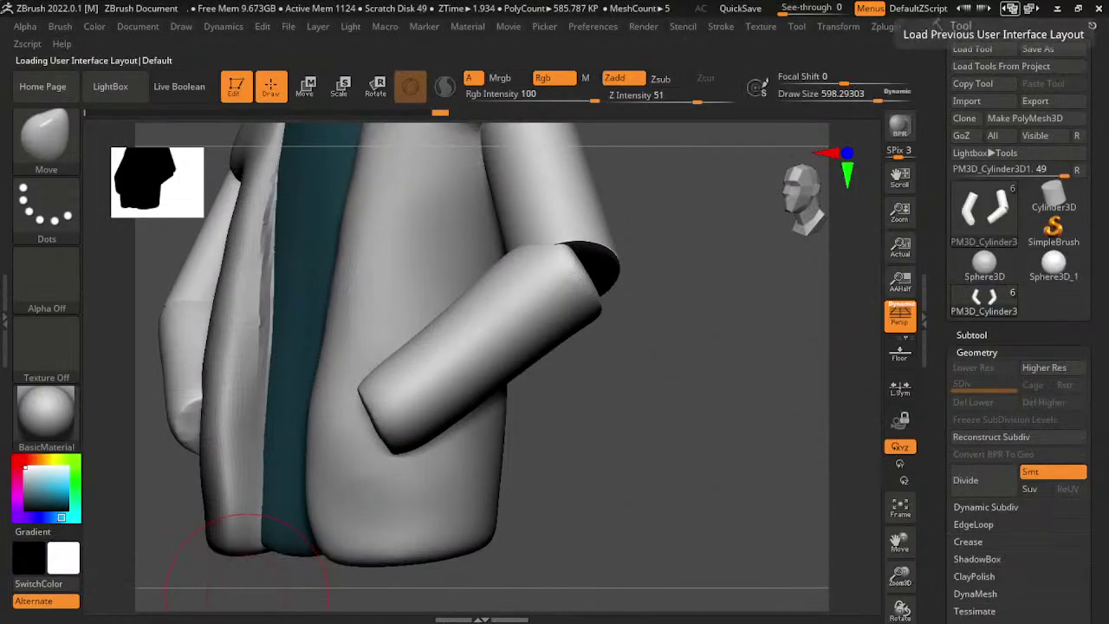
- Smooth the sleeve end of the arm and show the other model parts again
left_click_drag(347, 373, 446, 433, "ctrl+shift")
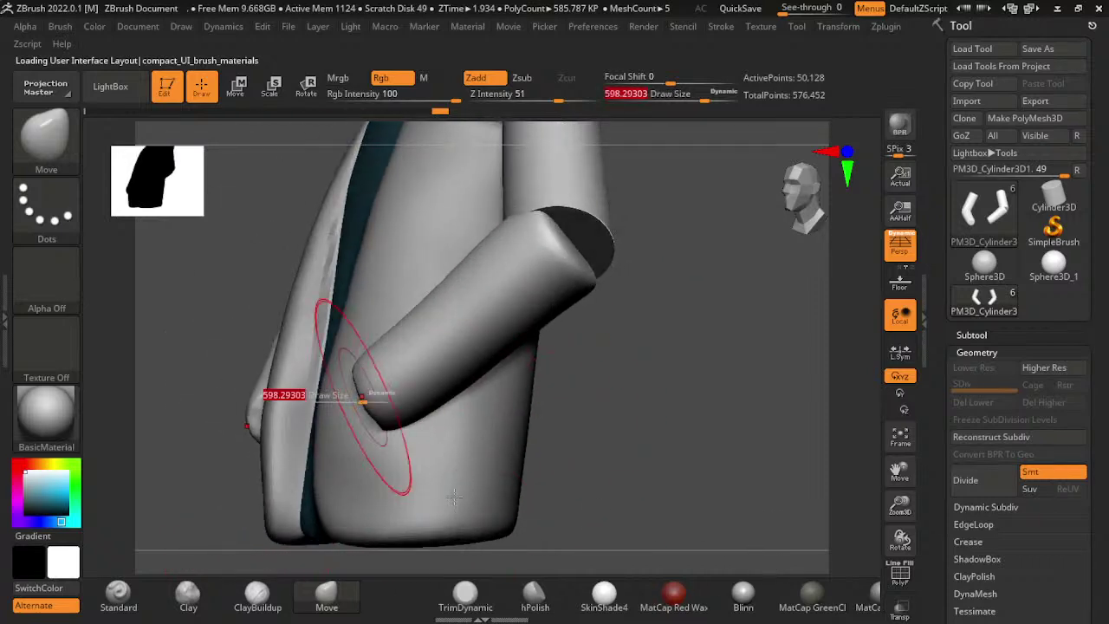
left_click_drag(589, 510, 677, 504)
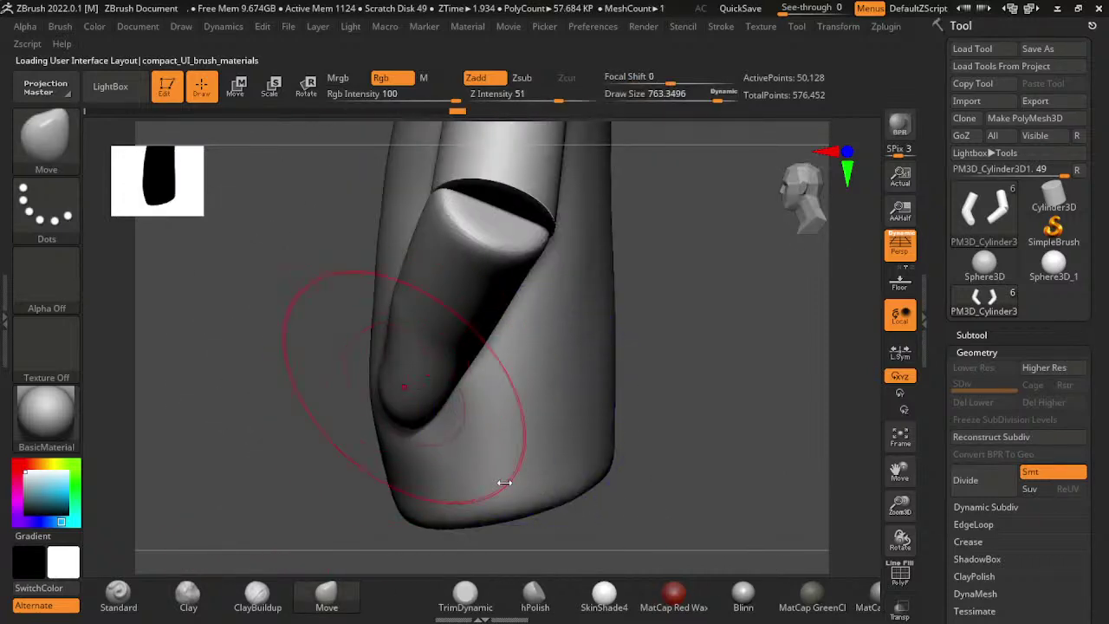
mouse_move(500, 480)
left_mouse_down("shift")
mouse_move(568, 349)
mouse_move(639, 265)
left_mouse_up("shift")
left_click(614, 389, "ctrl+shift")
left_click_drag(615, 389, 703, 420)
key("shift")
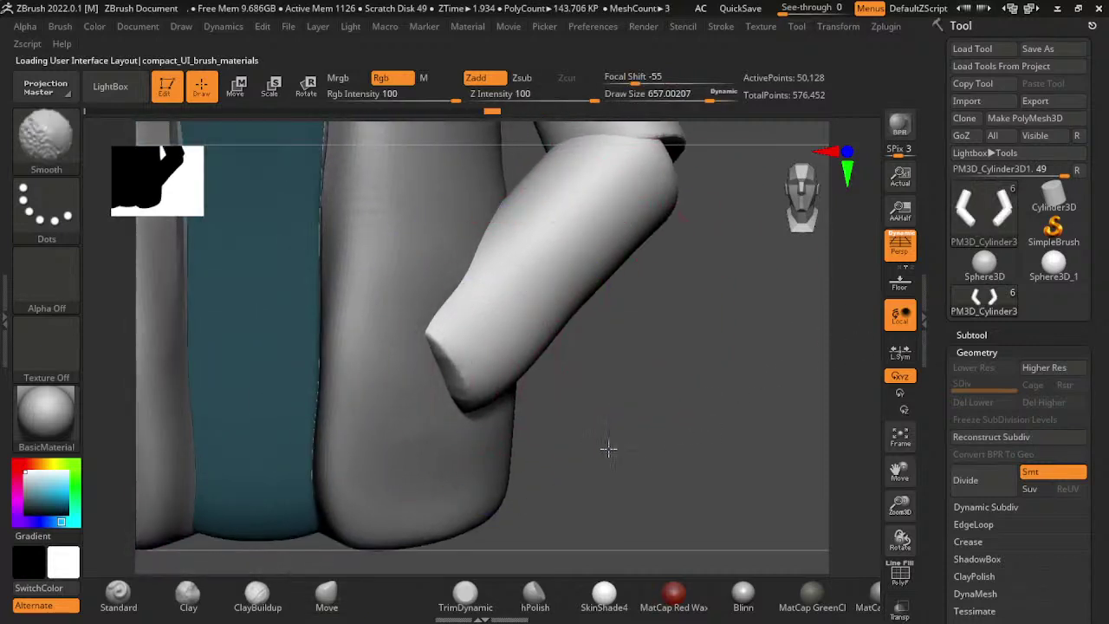
left_click_drag(619, 466, 693, 453)
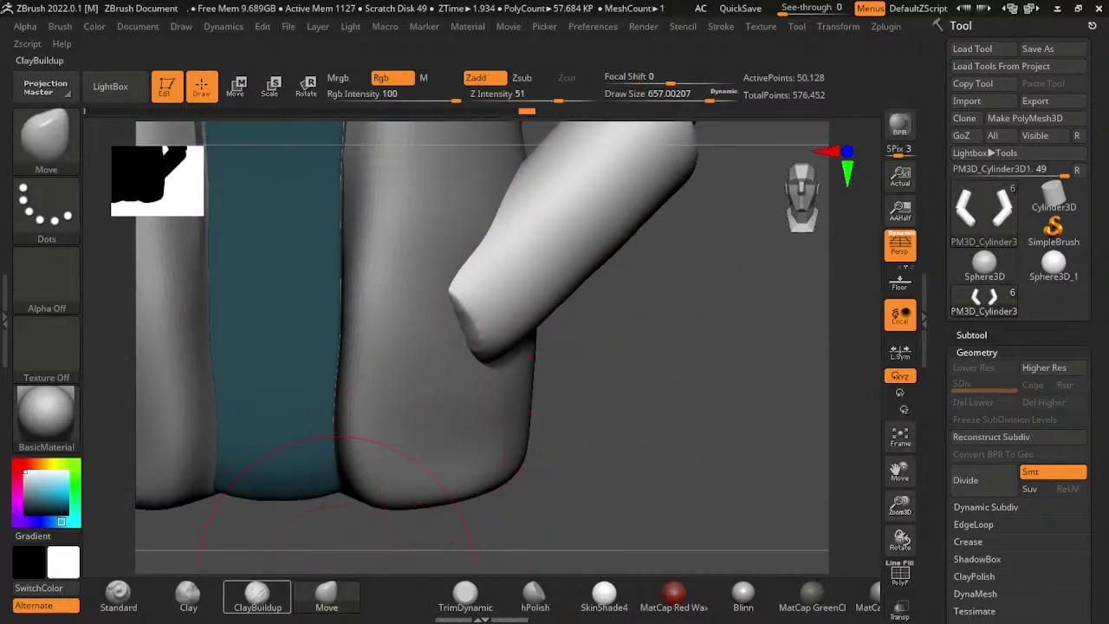
- Build a clay fold on the jacket beside the elbow, reshape the crease with Move, brush about 814
left_click(257, 596)
left_click(449, 323, "alt")
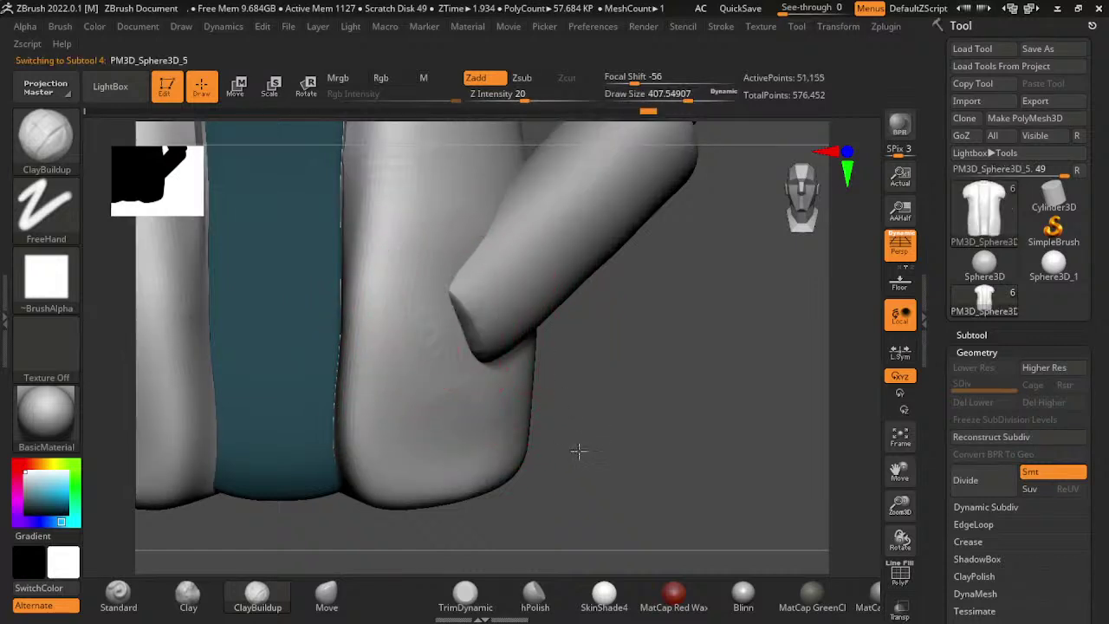
mouse_move(579, 451)
left_mouse_down()
mouse_move(528, 317)
mouse_move(614, 478)
mouse_move(594, 508)
mouse_move(512, 391)
mouse_move(577, 453)
mouse_move(589, 396)
left_mouse_up()
left_click(326, 596)
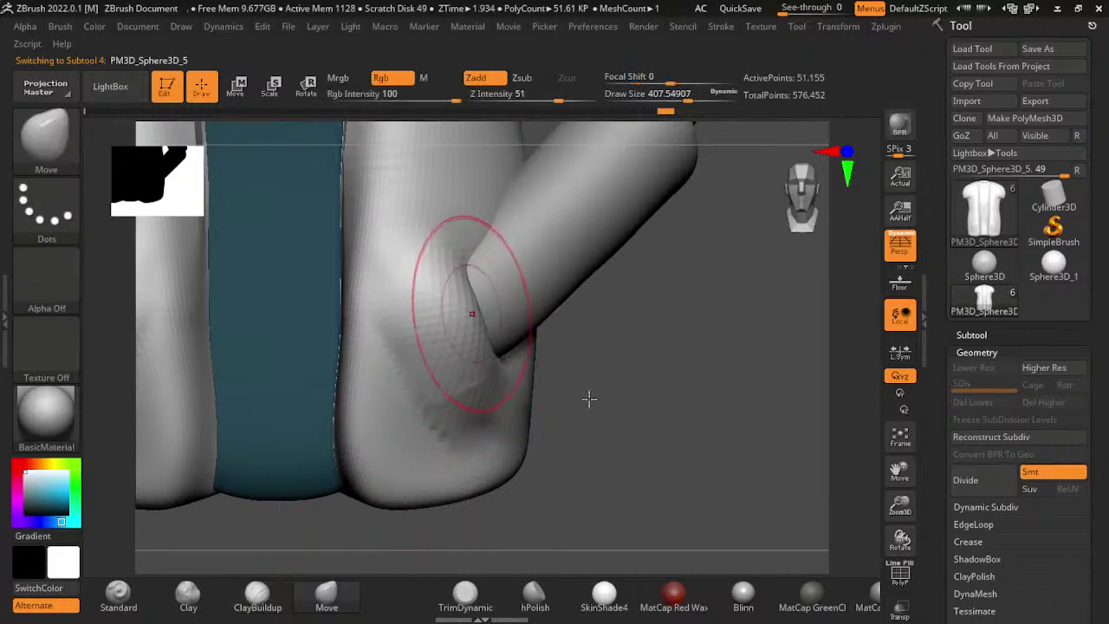
left_click_drag(622, 463, 605, 376)
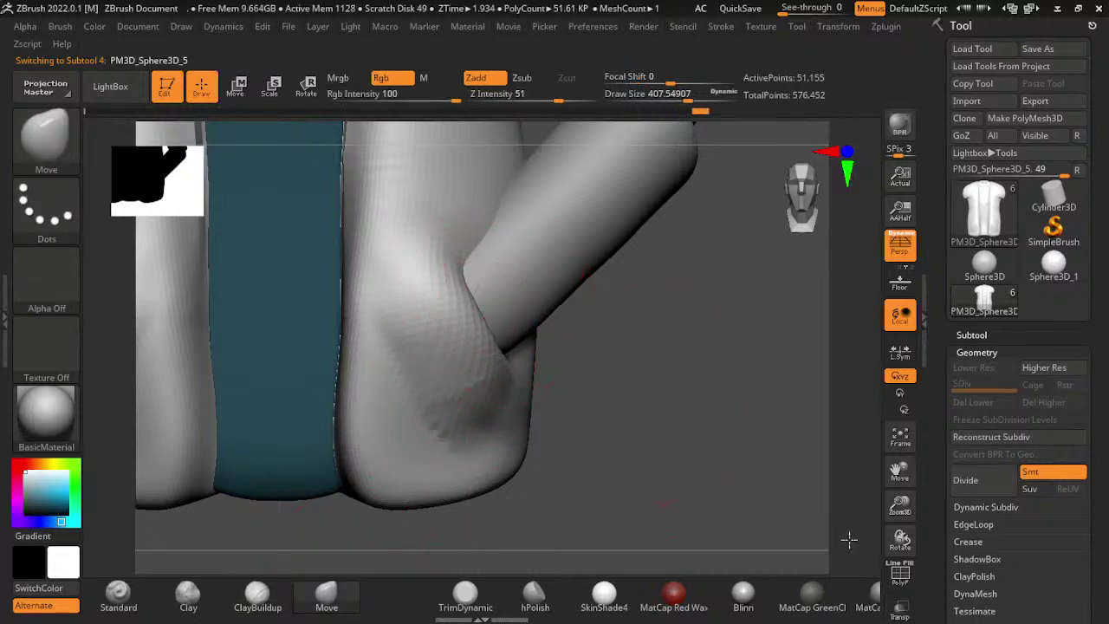
key("s")
mouse_move(575, 416)
left_mouse_down()
mouse_move(509, 451)
mouse_move(520, 452)
left_mouse_up()
left_click_drag(768, 342, 798, 414, "alt")
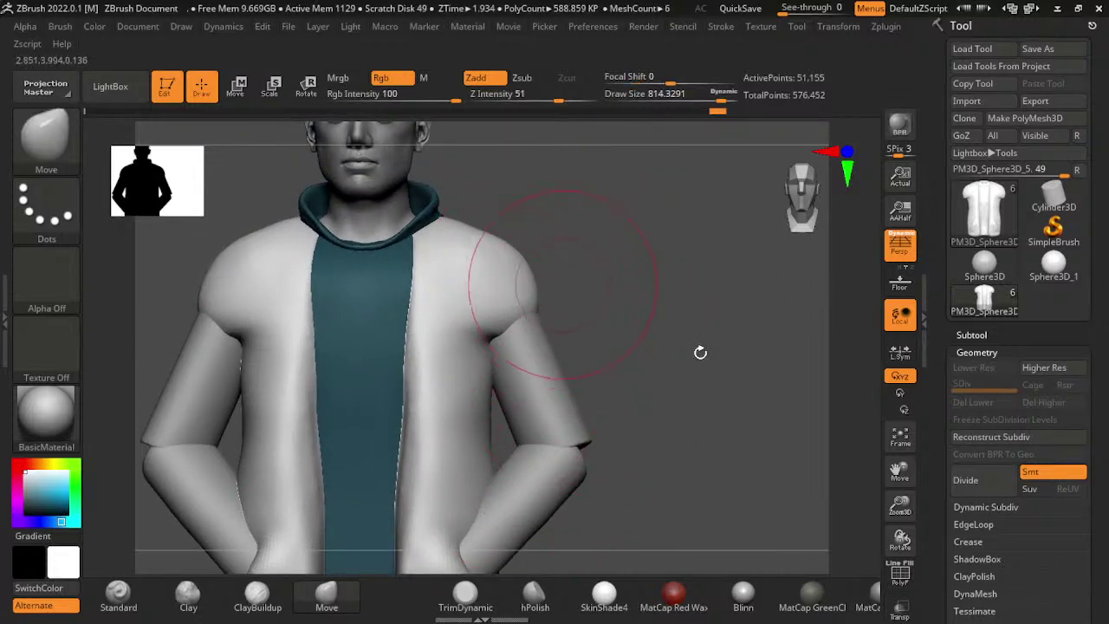
- DynaMesh the PM3D_Cylinder3D1 arm subtool at resolution 64, leaving 38,676 active points
left_click(542, 395, "alt")
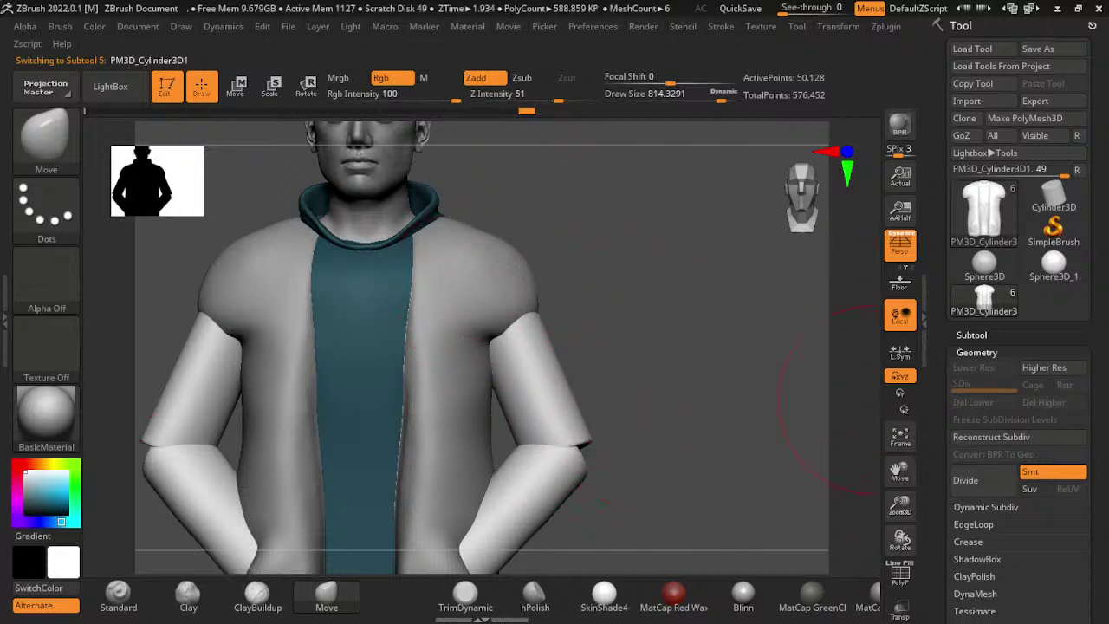
left_click(972, 334)
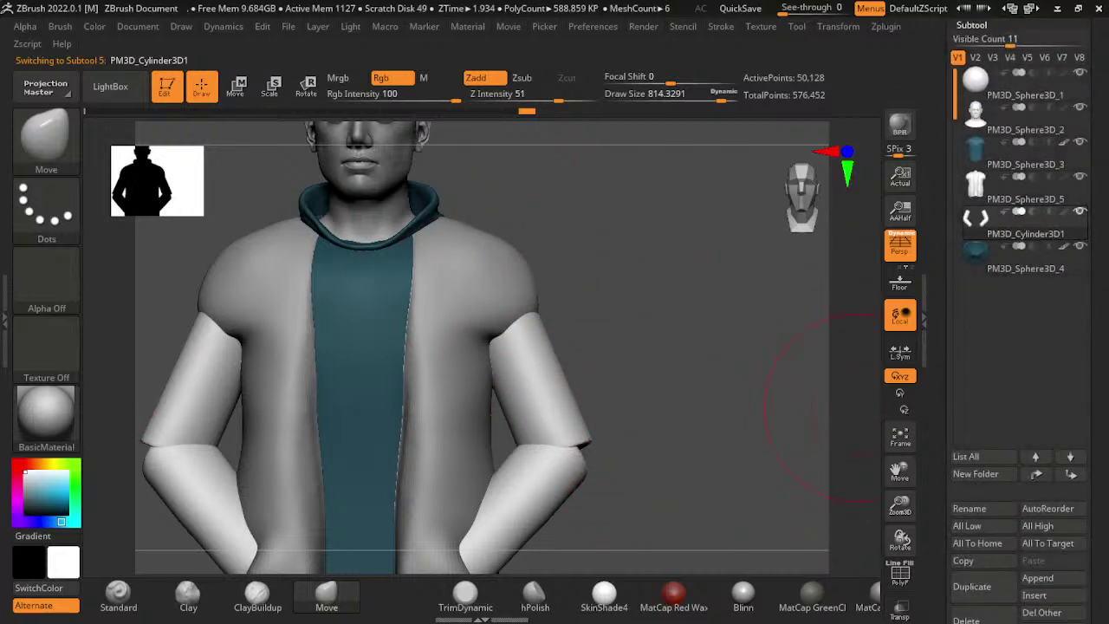
scroll(1018, 346, "down", 5)
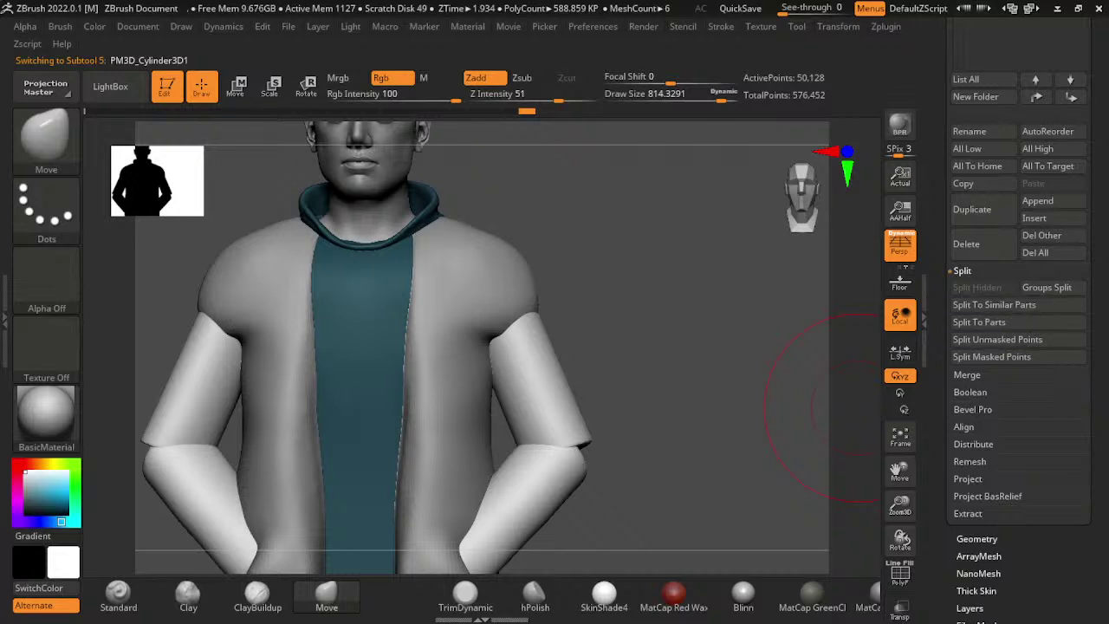
left_click(976, 538)
left_click(975, 266)
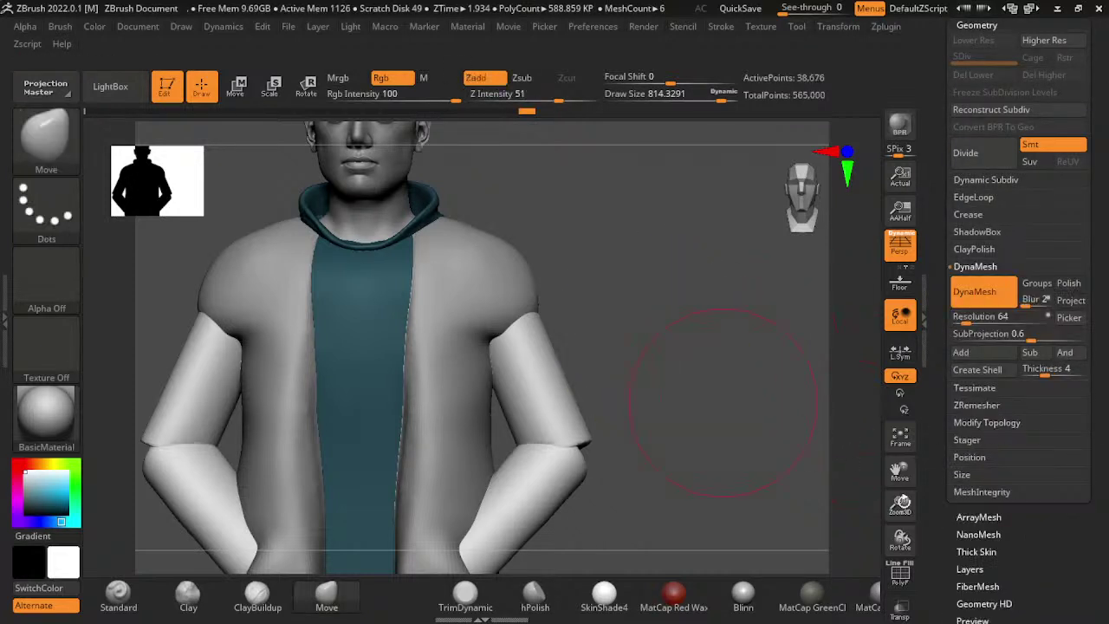
- Smooth out the seam and bumps at the elbow so the arm reads as one bent sleeve
mouse_move(812, 495)
left_mouse_down()
mouse_move(691, 374)
mouse_move(436, 435)
left_mouse_up()
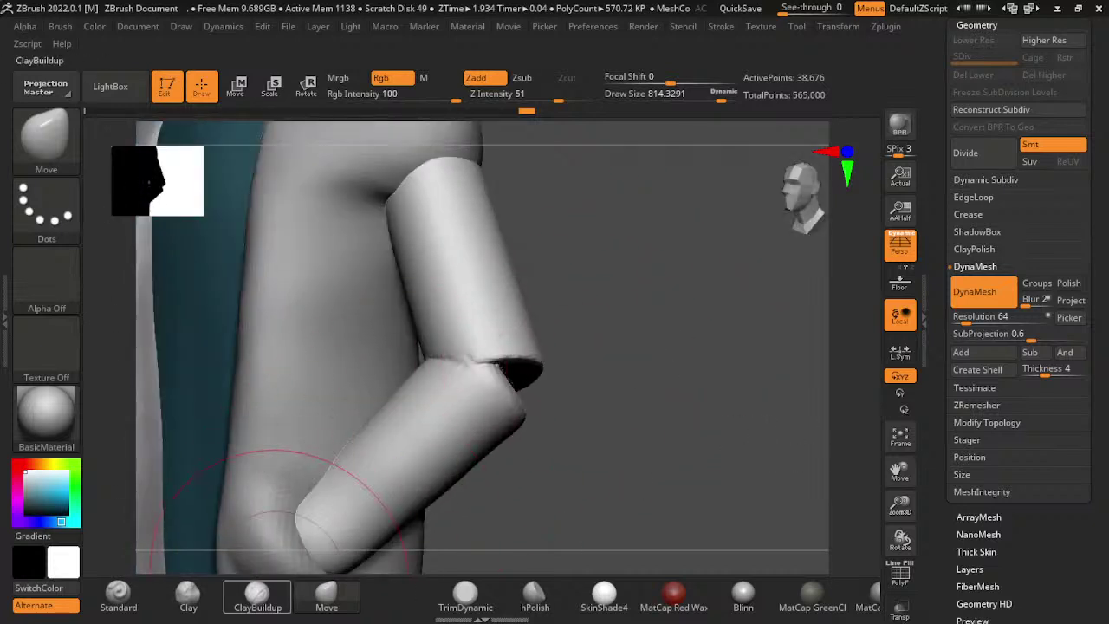
key("shift")
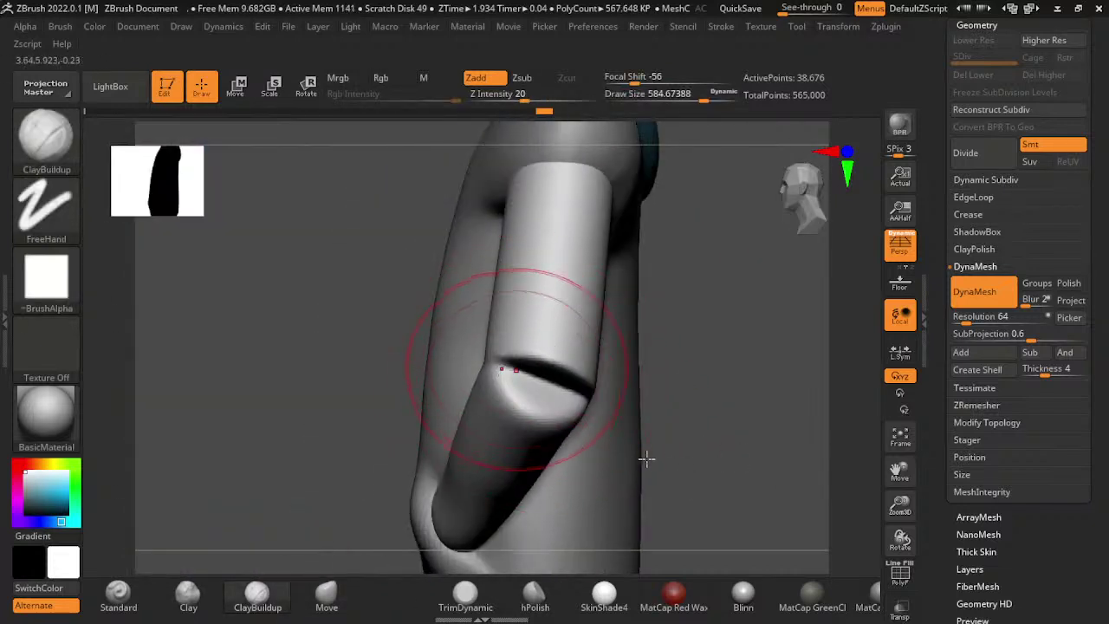
mouse_move(659, 495)
left_mouse_down("shift")
mouse_move(731, 477)
mouse_move(684, 441)
mouse_move(656, 528)
mouse_move(705, 513)
left_mouse_up("shift")
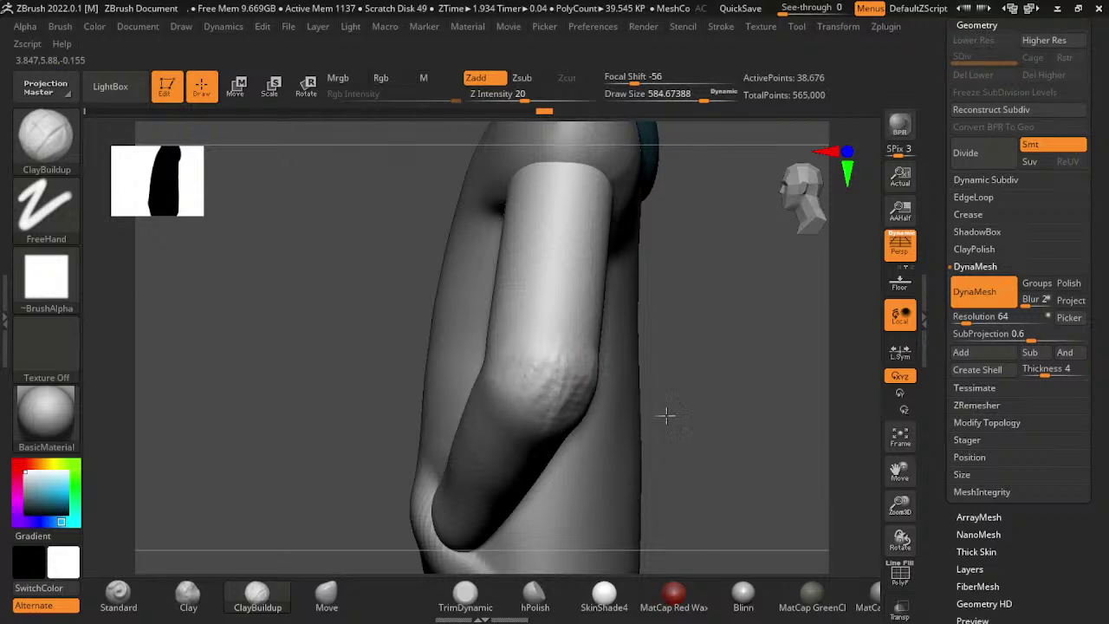
left_click_drag(667, 416, 679, 480, "shift")
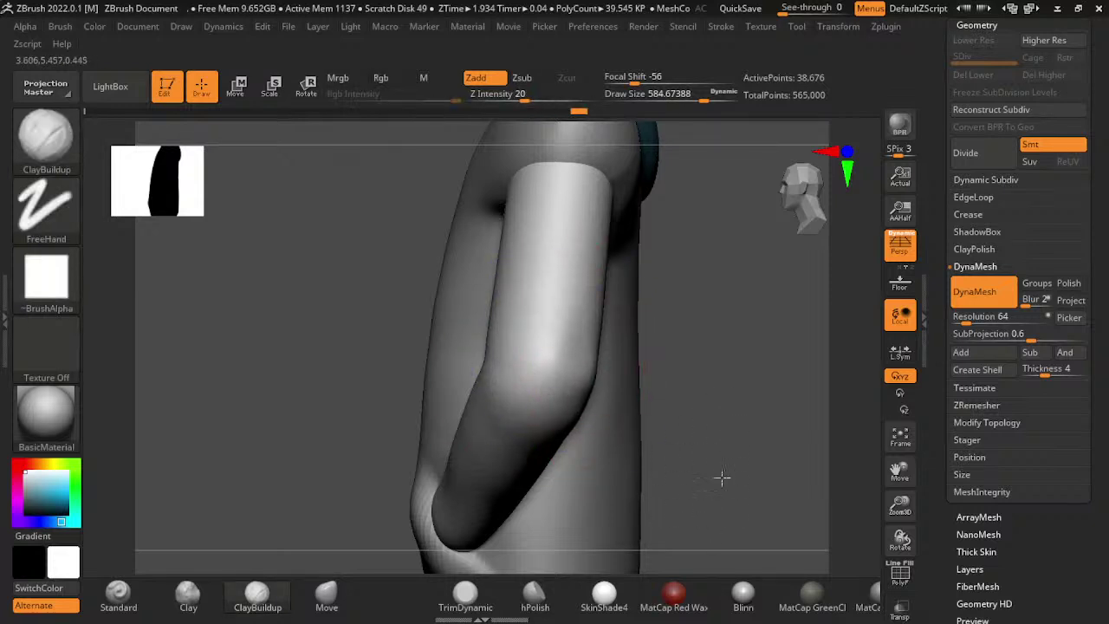
mouse_move(705, 426)
left_mouse_down()
mouse_move(942, 427)
mouse_move(730, 403)
left_mouse_up()
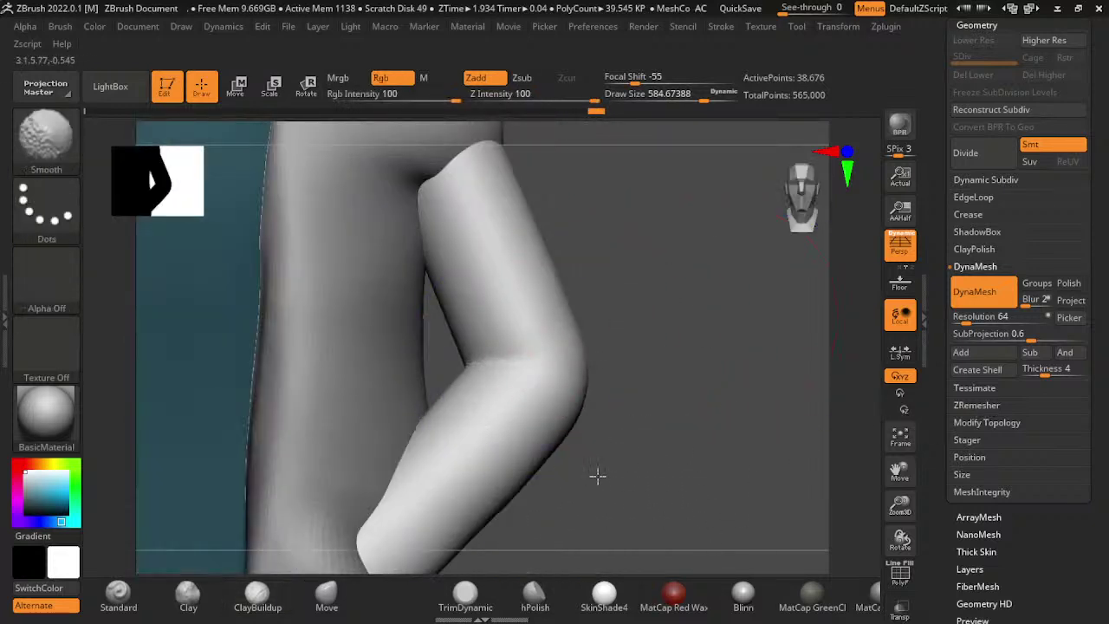
mouse_move(597, 543)
left_mouse_down("shift")
mouse_move(817, 386)
mouse_move(946, 466)
mouse_move(894, 465)
left_mouse_up("shift")
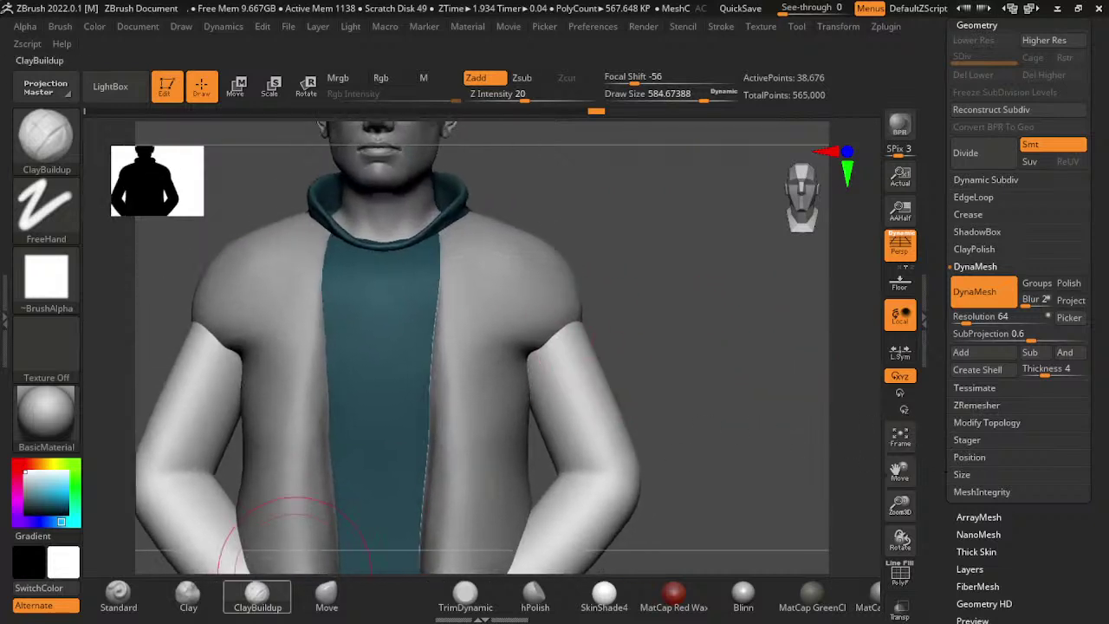
- With the Standard brush, add bulk and sculpt creases across the upper arm
left_click(118, 593)
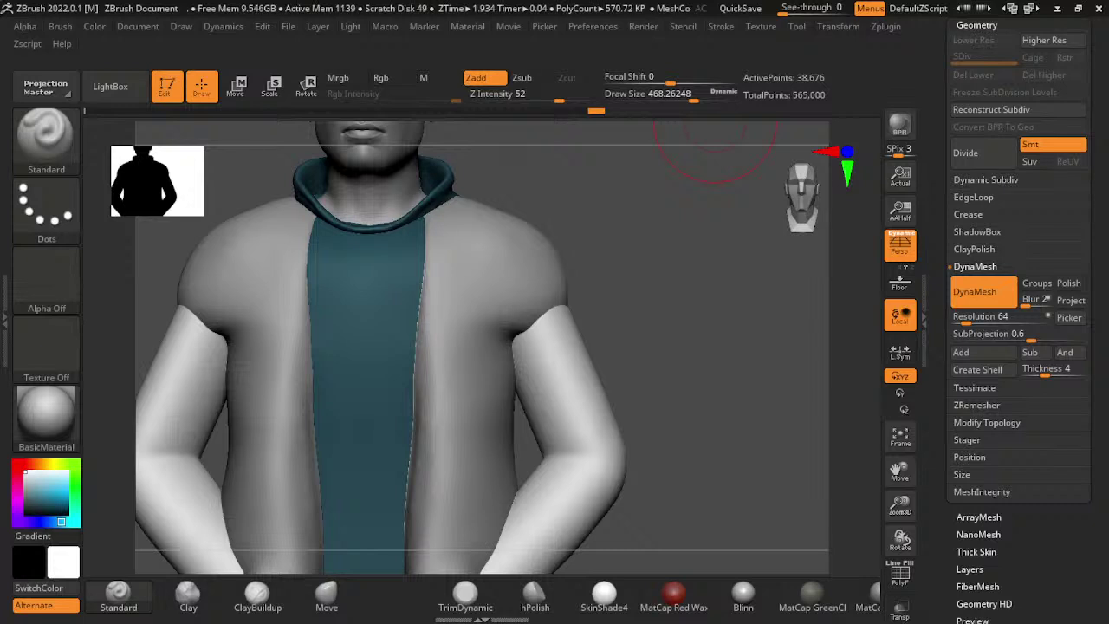
scroll(650, 381, "up", 5)
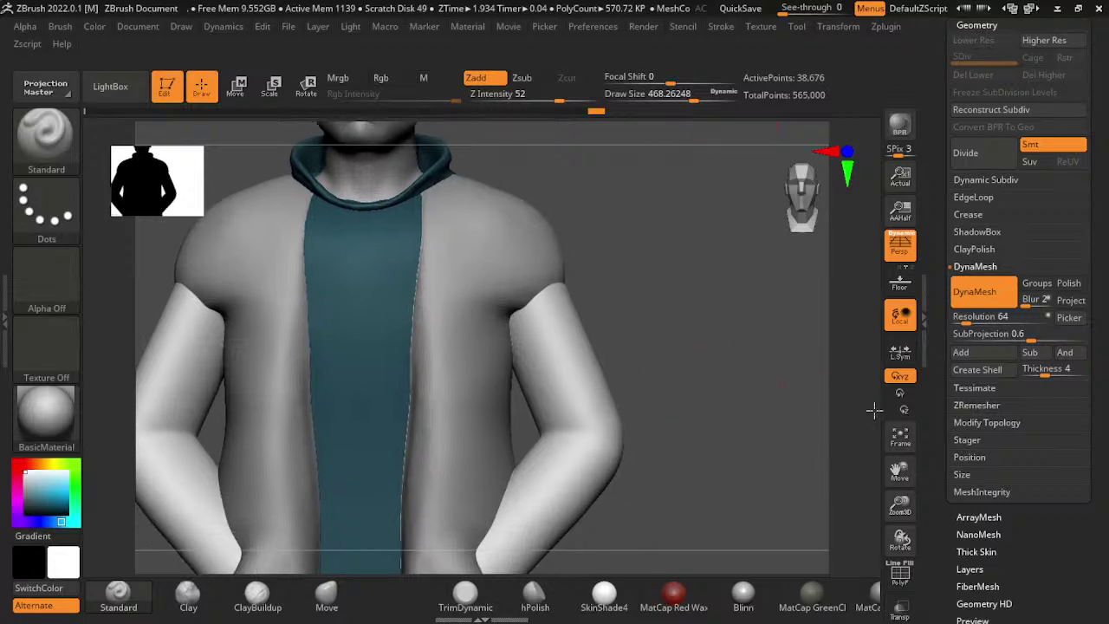
left_click_drag(522, 303, 533, 299)
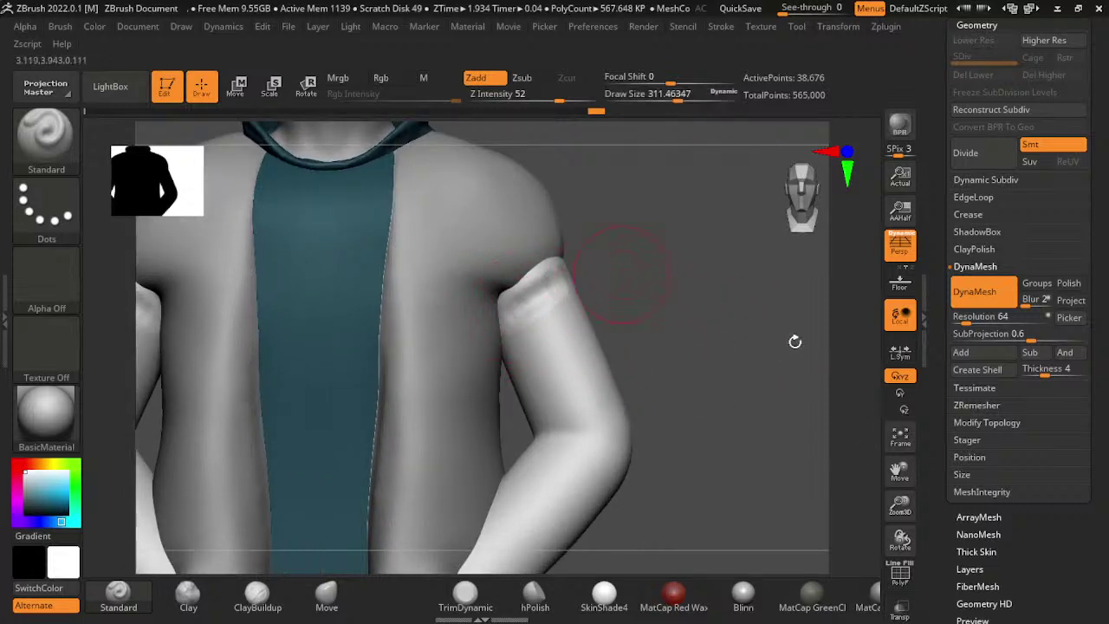
left_click_drag(659, 390, 674, 414)
left_click_drag(520, 317, 585, 355)
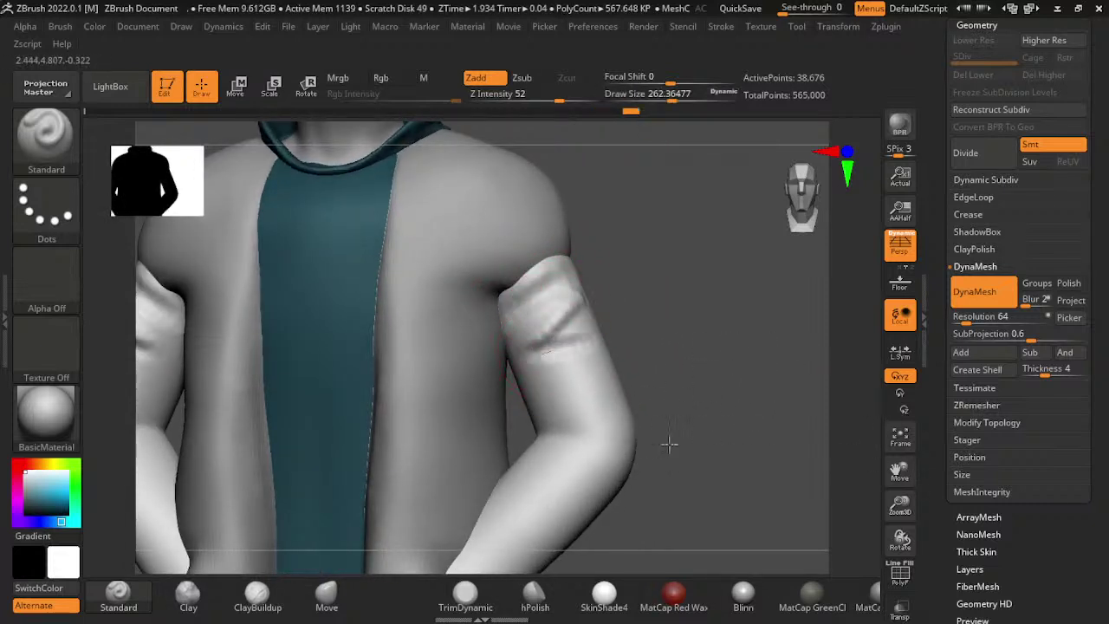
mouse_move(668, 440)
left_mouse_down()
mouse_move(701, 416)
mouse_move(772, 422)
left_mouse_up()
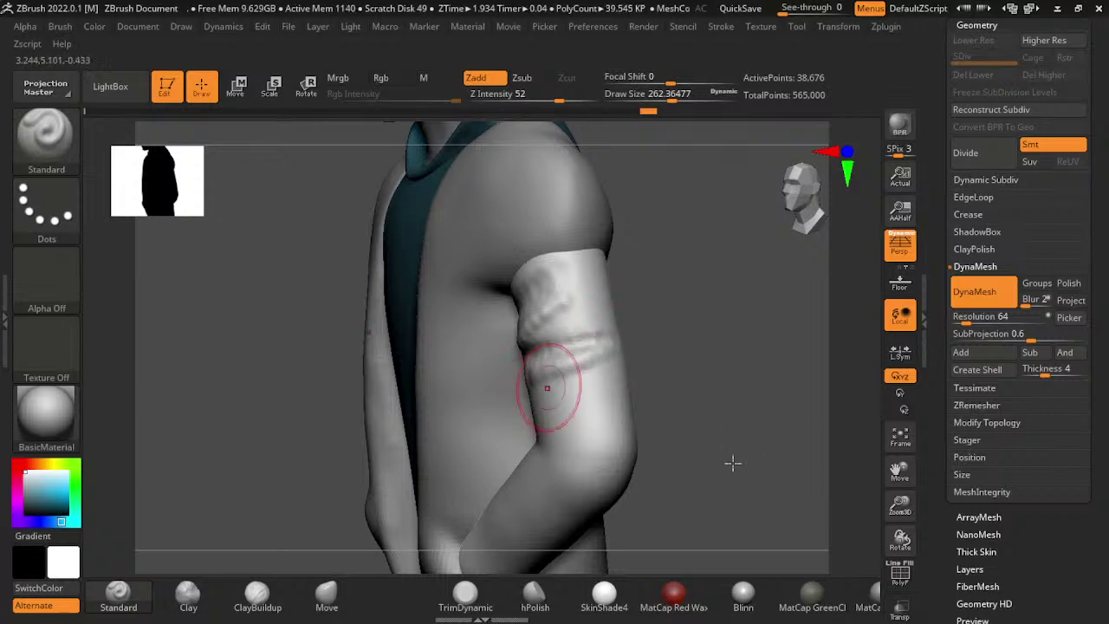
left_click_drag(733, 460, 693, 335, "shift")
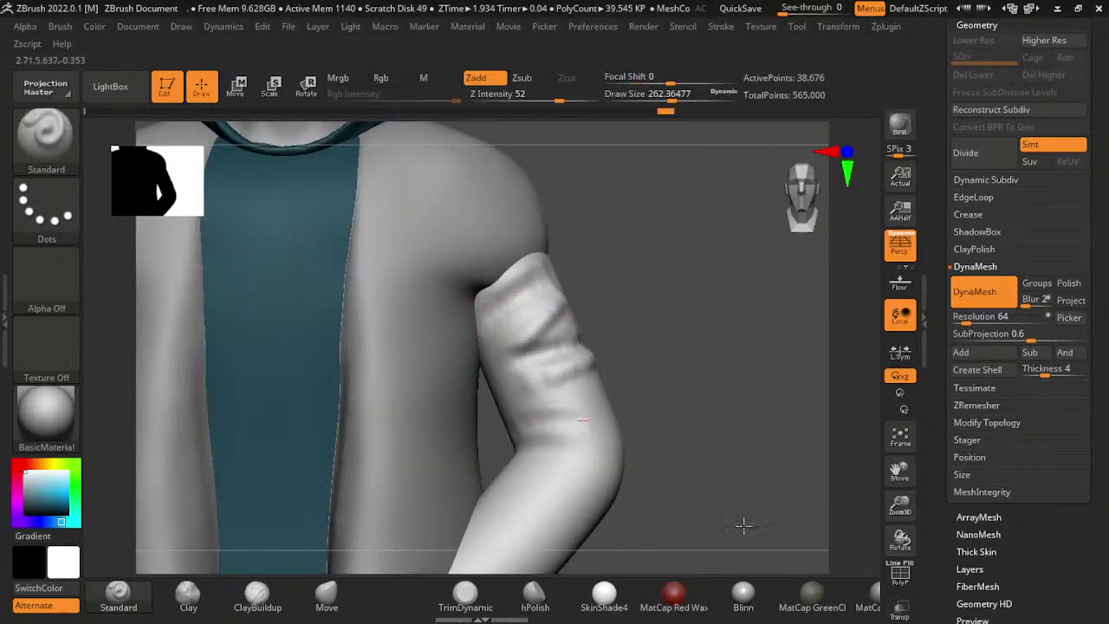
- Carve wrinkle folds around the elbow and upper arm, then lower DynaMesh resolution to 48
left_click_drag(583, 421, 594, 434)
left_click_drag(837, 515, 815, 526)
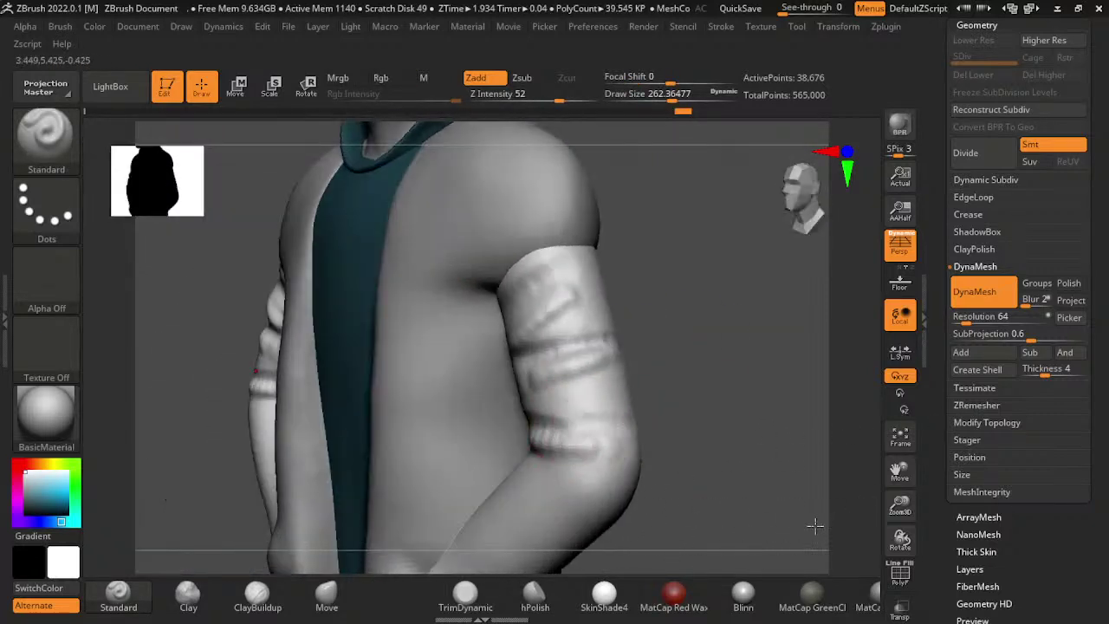
left_click_drag(703, 513, 844, 379)
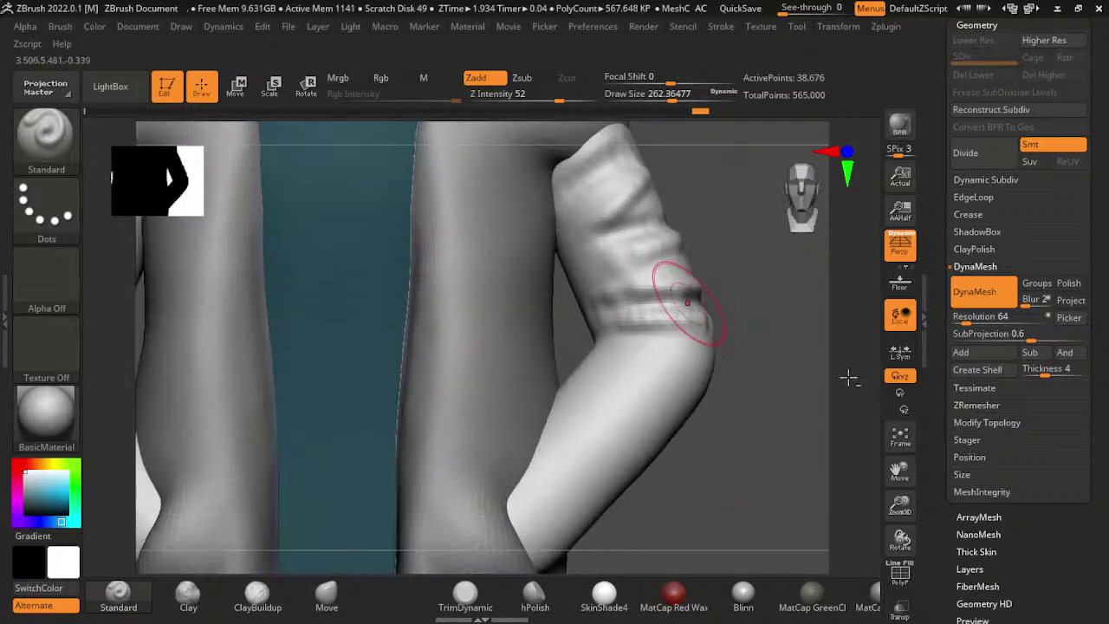
mouse_move(617, 268)
left_mouse_down()
mouse_move(623, 237)
mouse_move(607, 338)
left_mouse_up()
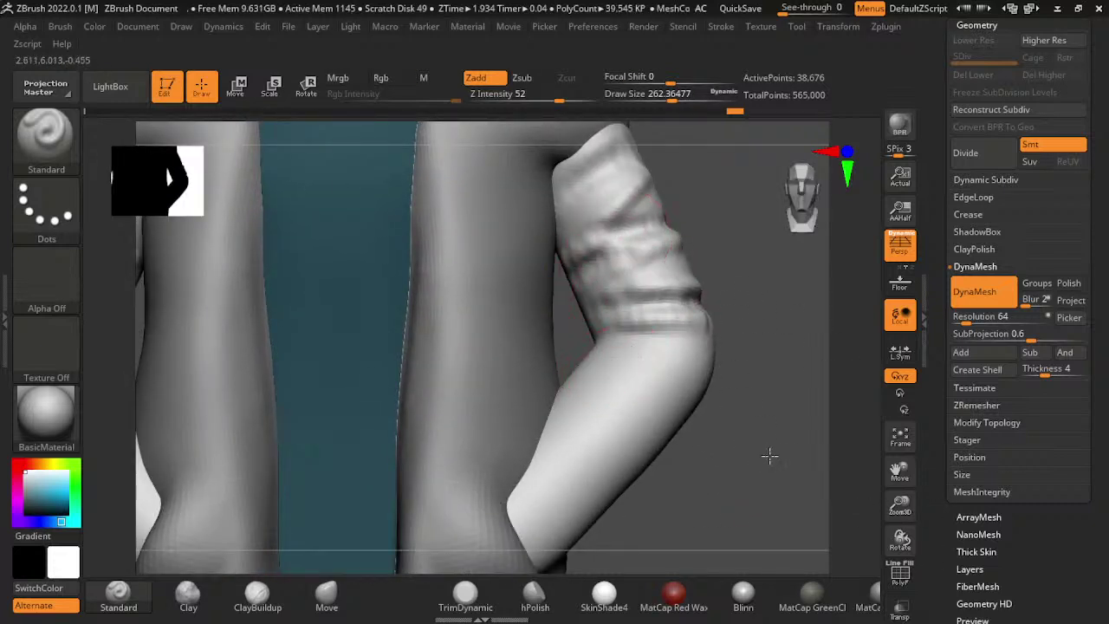
mouse_move(693, 343)
left_mouse_down()
mouse_move(673, 364)
mouse_move(586, 394)
mouse_move(650, 346)
left_mouse_up()
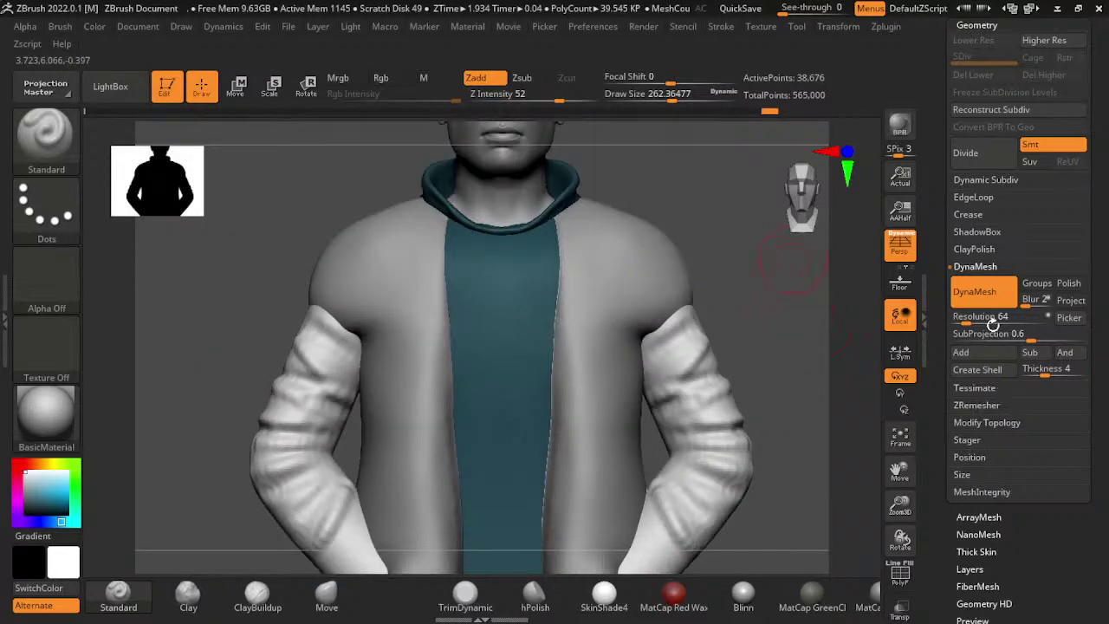
left_click_drag(993, 322, 974, 323)
- Select the jacket and sculpt down its front edge beside the teal hoodie
left_click(596, 343, "alt")
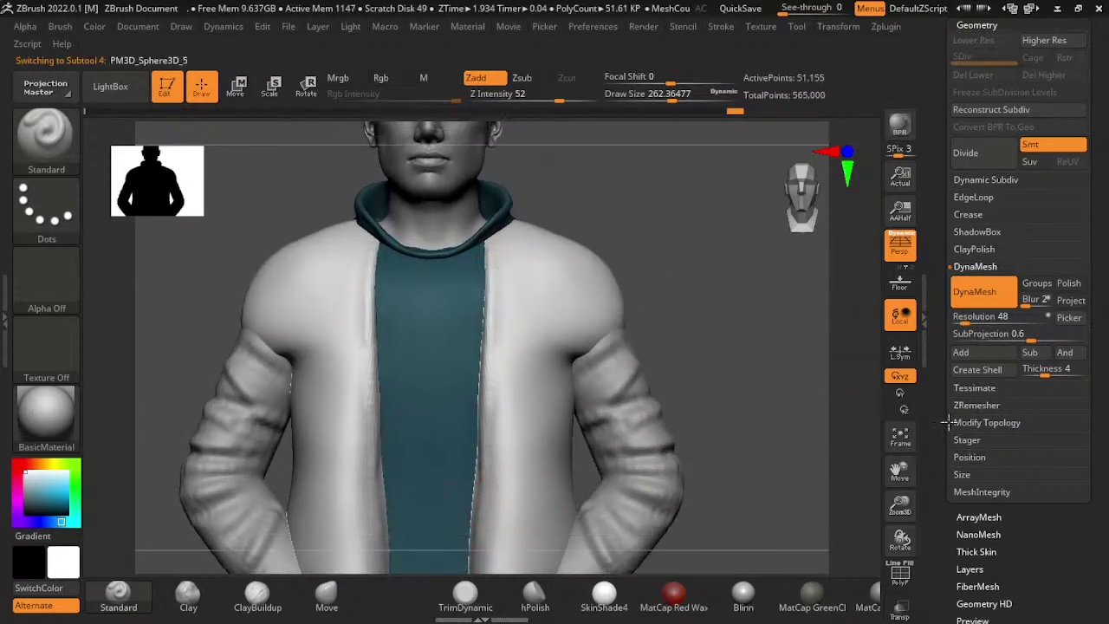
right_click_drag(615, 377, 617, 312, "alt")
left_click_drag(498, 173, 489, 542)
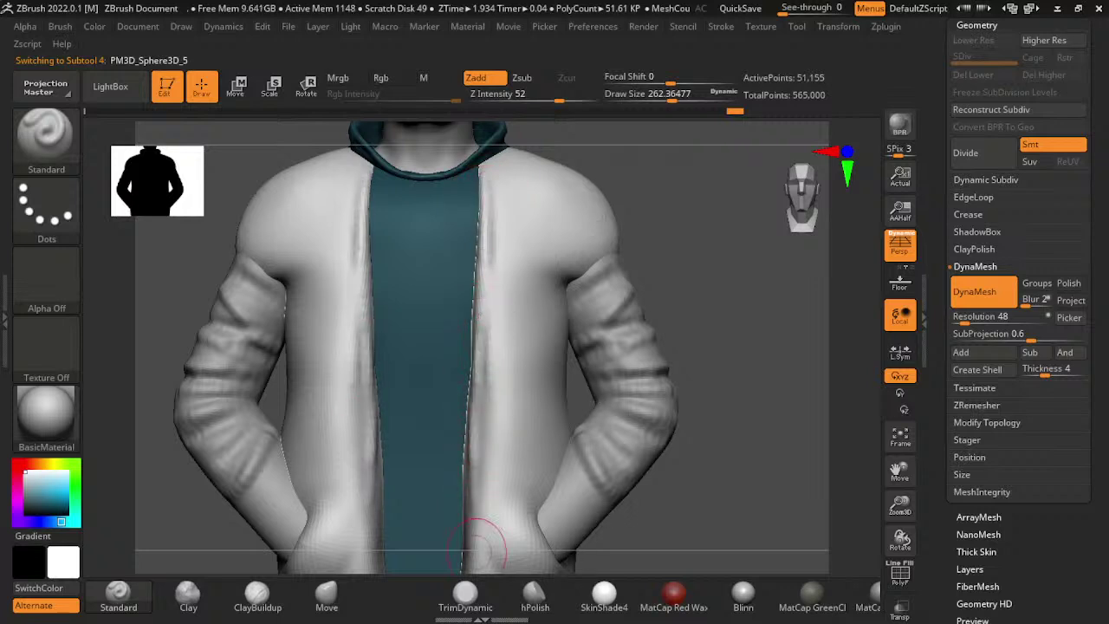
- Review the jacket from front and three-quarter side, then fill it brown (RGB 121, 74, 49)
right_click_drag(945, 472, 836, 452, "ctrl")
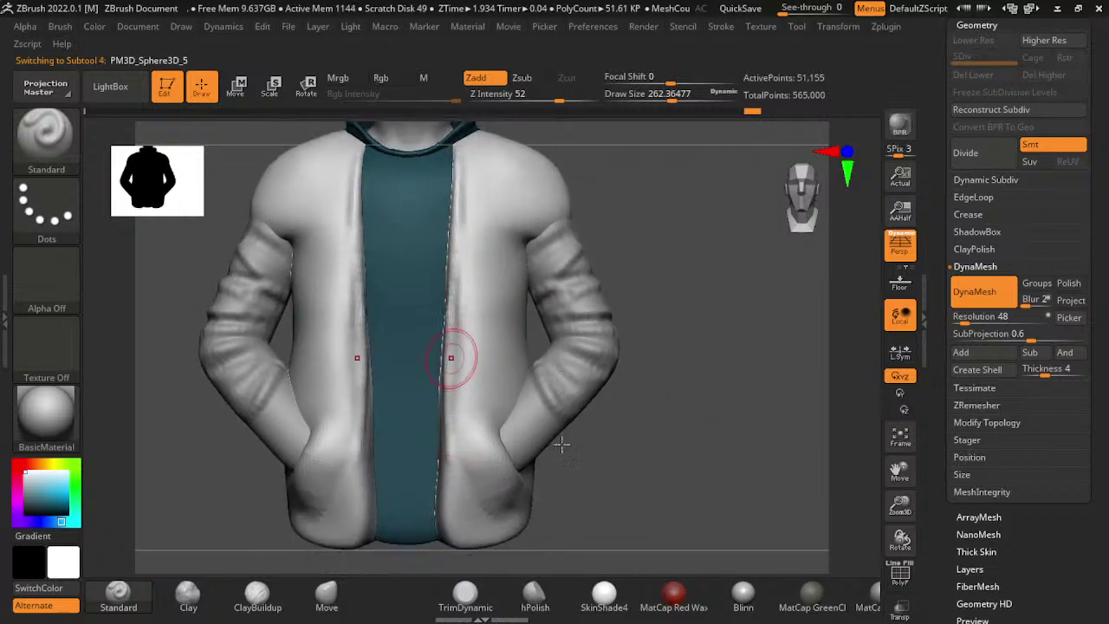
right_click_drag(839, 318, 853, 447, "alt")
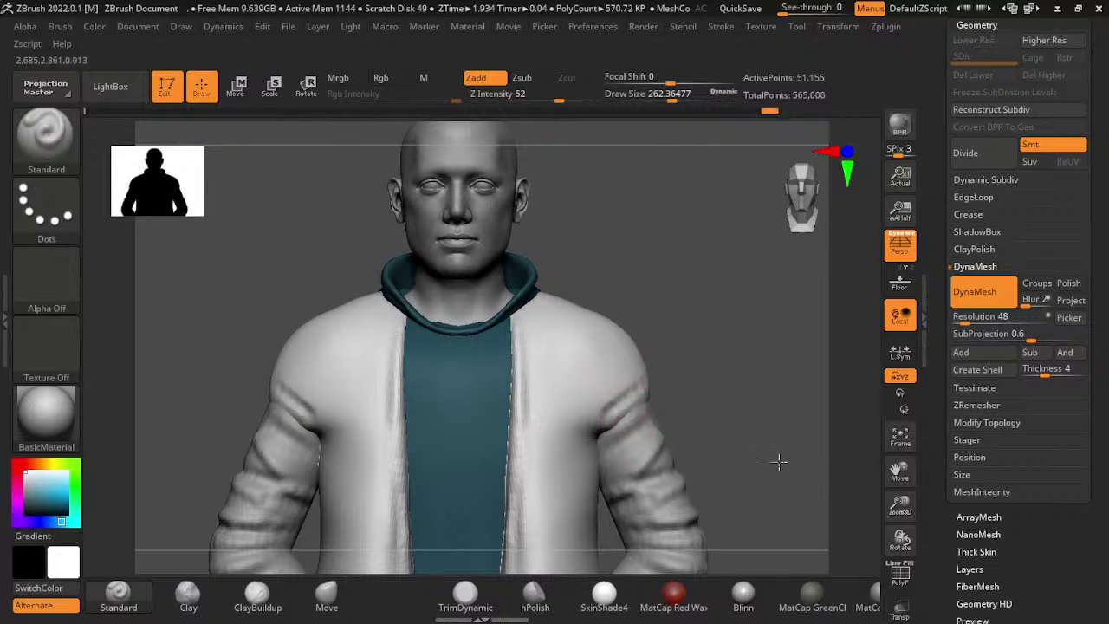
right_click_drag(777, 460, 832, 448)
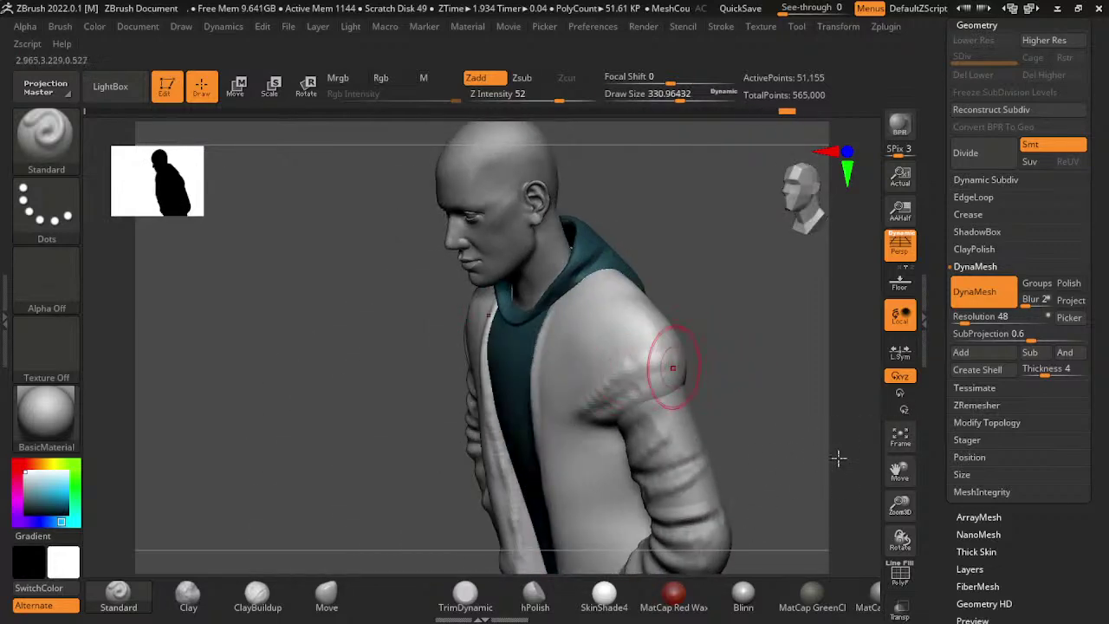
right_click_drag(754, 495, 707, 456, "shift")
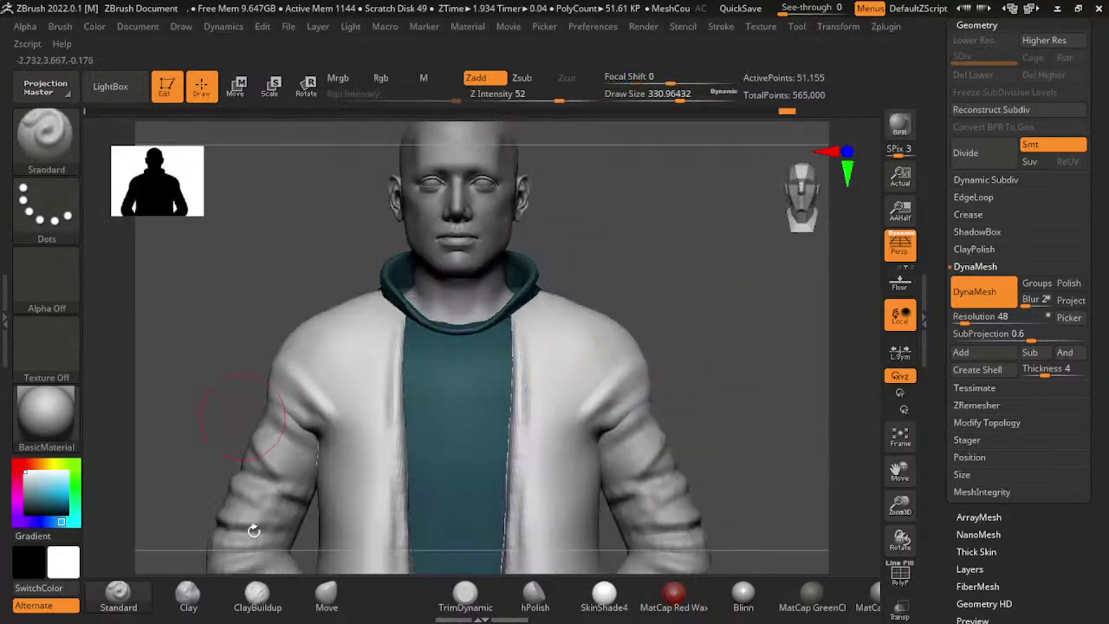
left_click(44, 499)
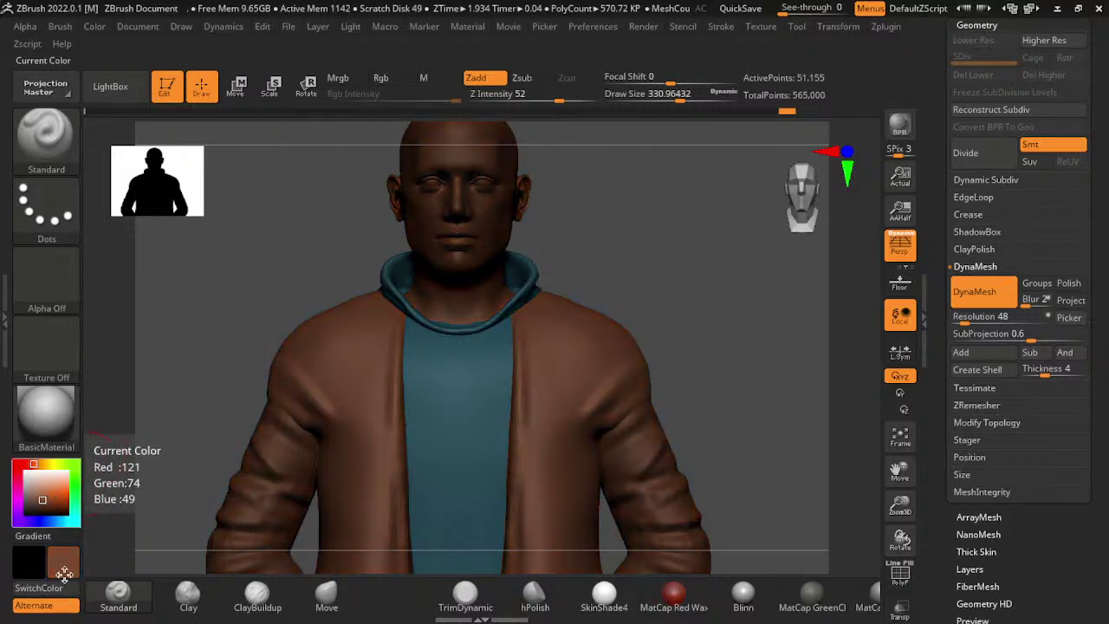
- Refill the jacket body with a darker brown, RGB 92, 61, 44
left_click(95, 26)
left_click(162, 202)
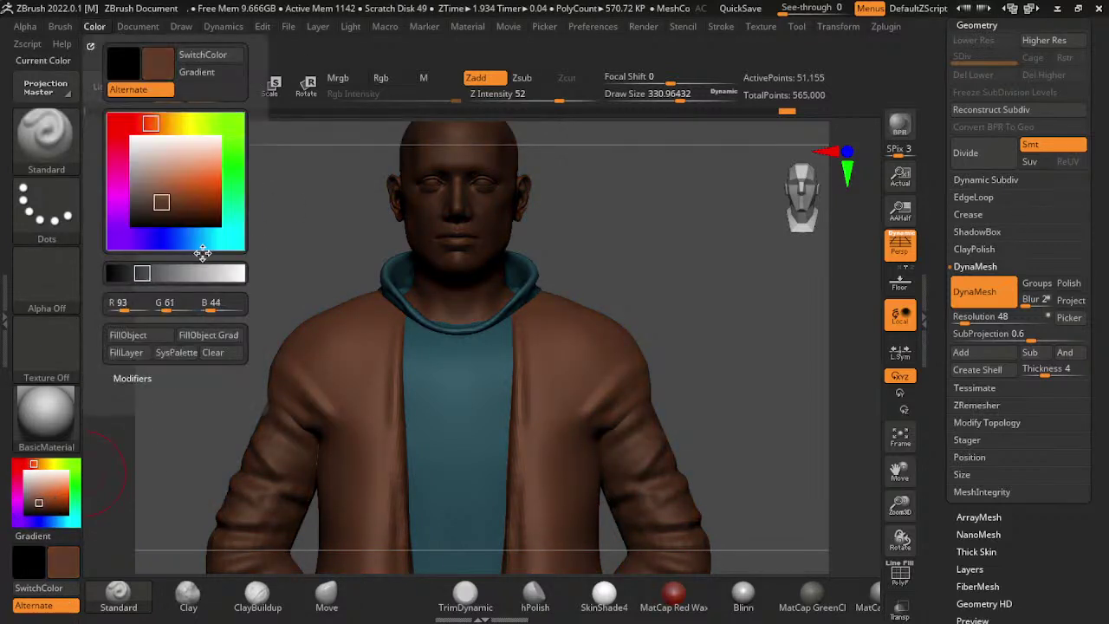
left_click(127, 334)
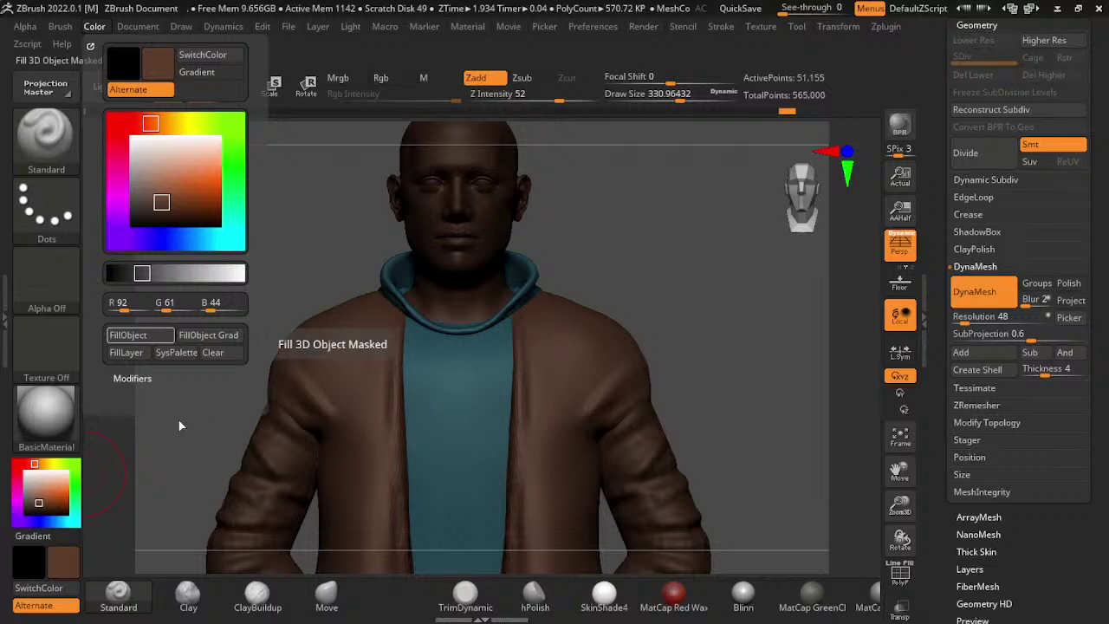
left_click(97, 27)
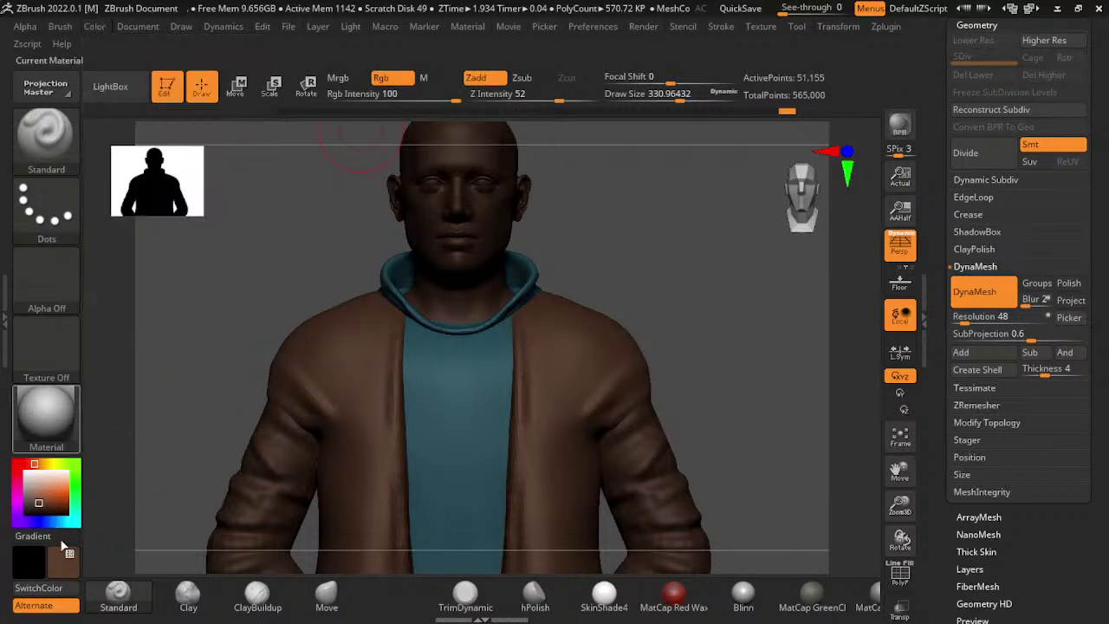
left_click_drag(766, 389, 682, 379)
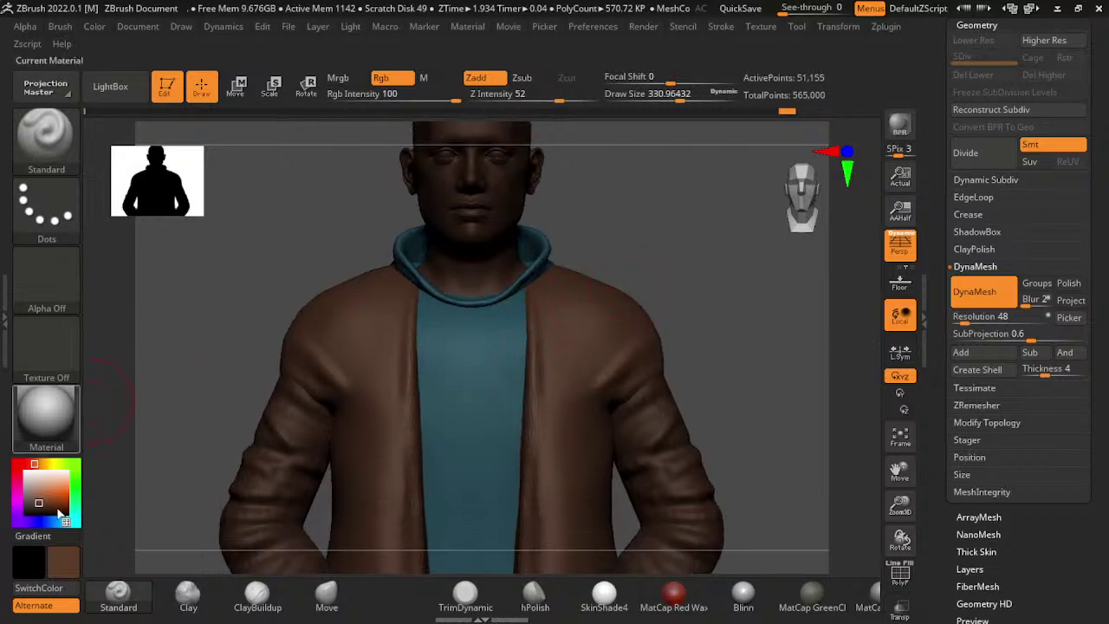
- Select the sleeves subtool and fill it with the same dark brown
left_click_drag(780, 520, 749, 440)
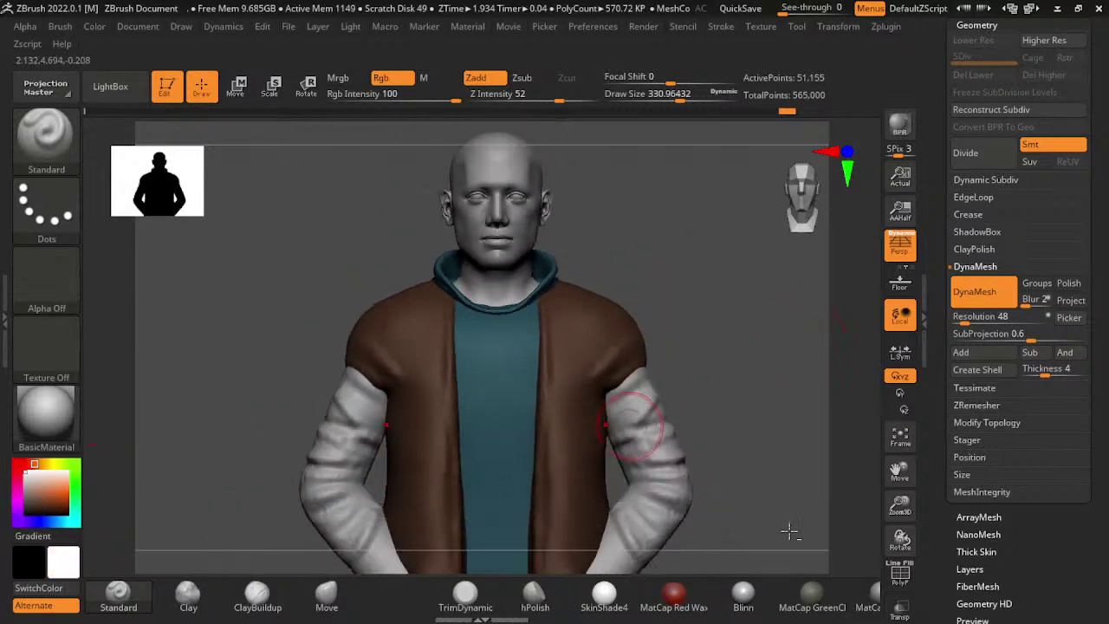
left_click(94, 26)
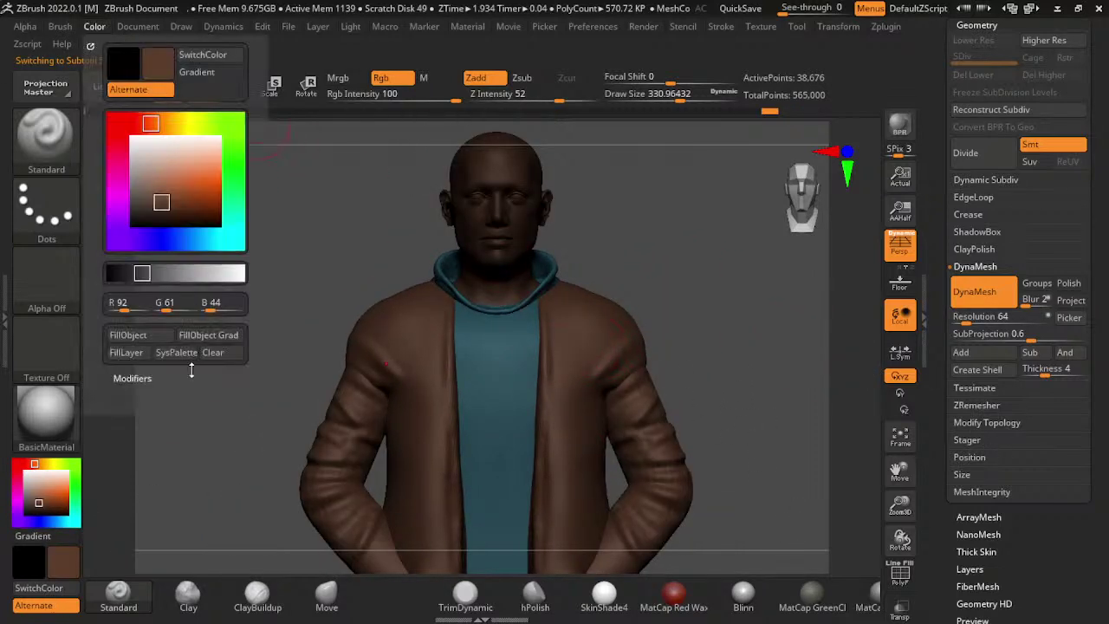
mouse_move(638, 421)
left_mouse_down()
mouse_move(826, 378)
mouse_move(790, 358)
left_mouse_up()
mouse_move(817, 333)
left_mouse_down("alt")
mouse_move(898, 441)
mouse_move(584, 398)
left_mouse_up("alt")
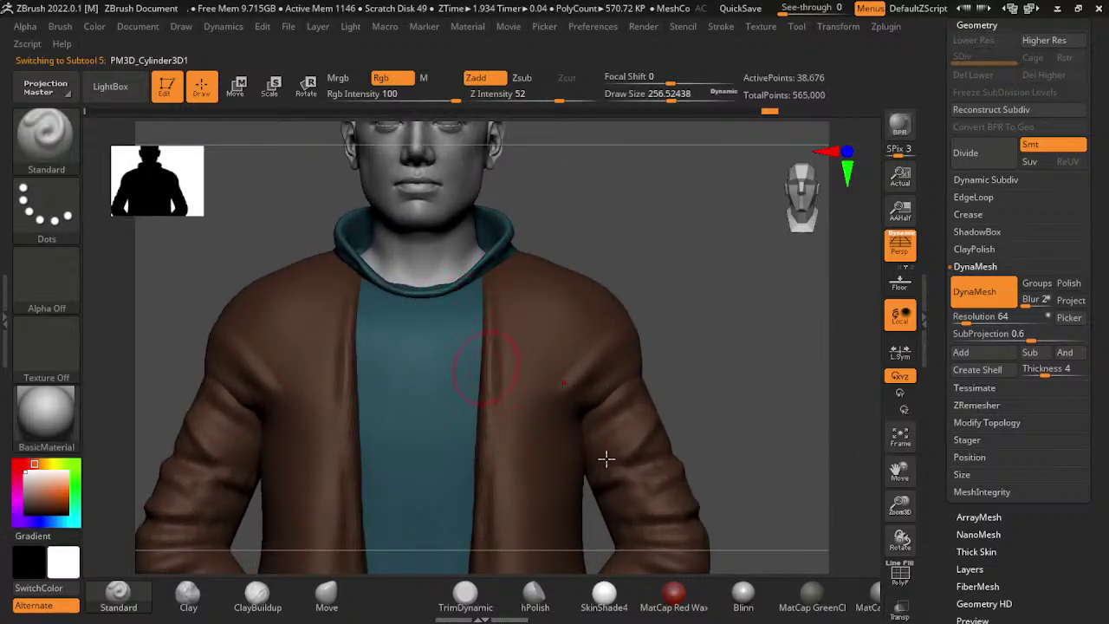
- With the jacket body selected, raise the light intensity from 0.85 to about 1.0
left_click(632, 492, "alt")
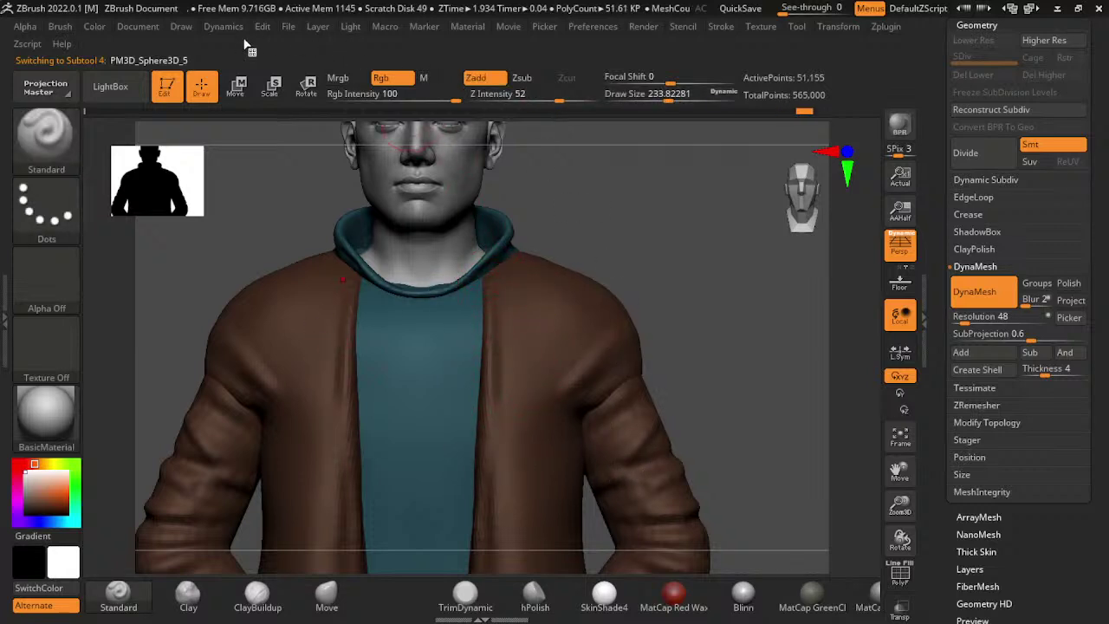
left_click(350, 26)
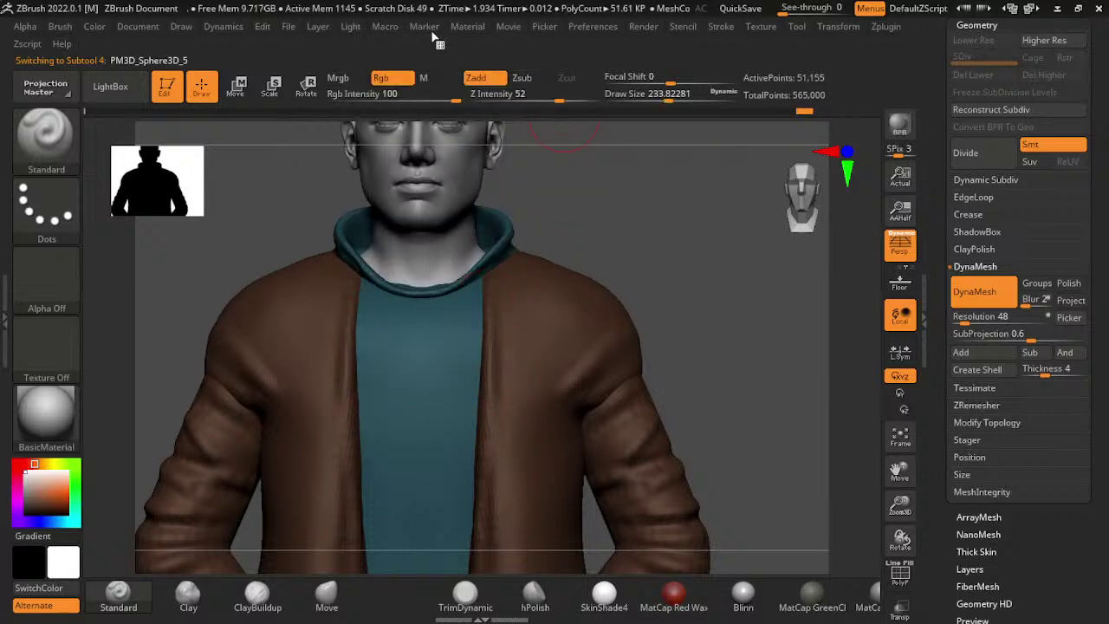
left_click(350, 26)
mouse_move(494, 179)
left_mouse_down()
mouse_move(570, 219)
mouse_move(658, 243)
left_mouse_up()
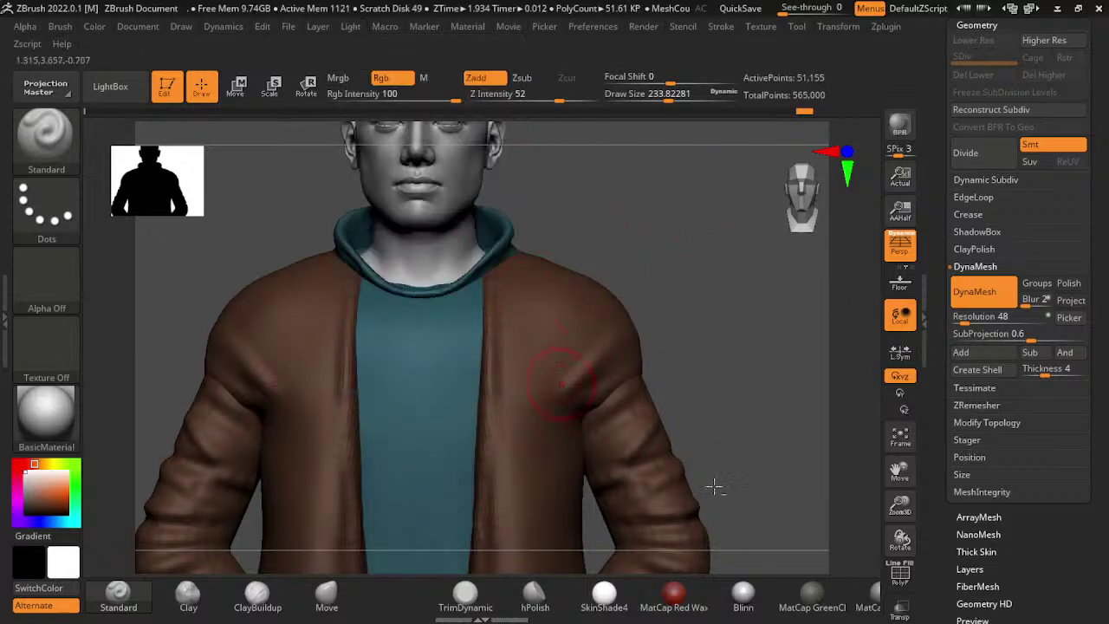
- Reframe the view to show the whole head and select the teal shirt piece
left_click_drag(715, 487, 910, 371, "alt")
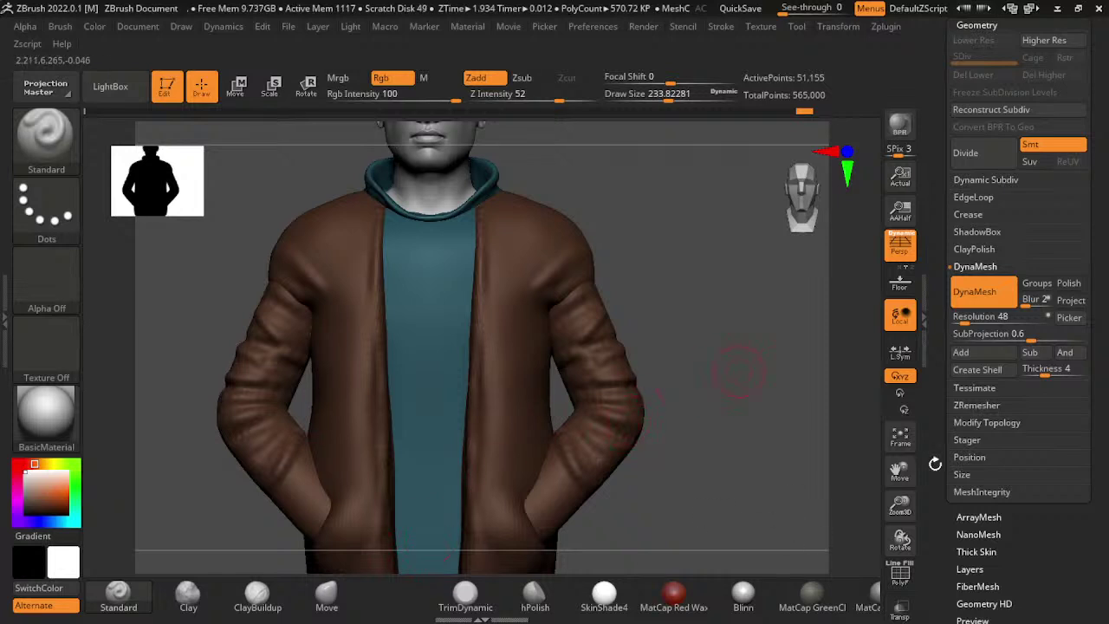
left_click_drag(934, 464, 529, 452, "alt")
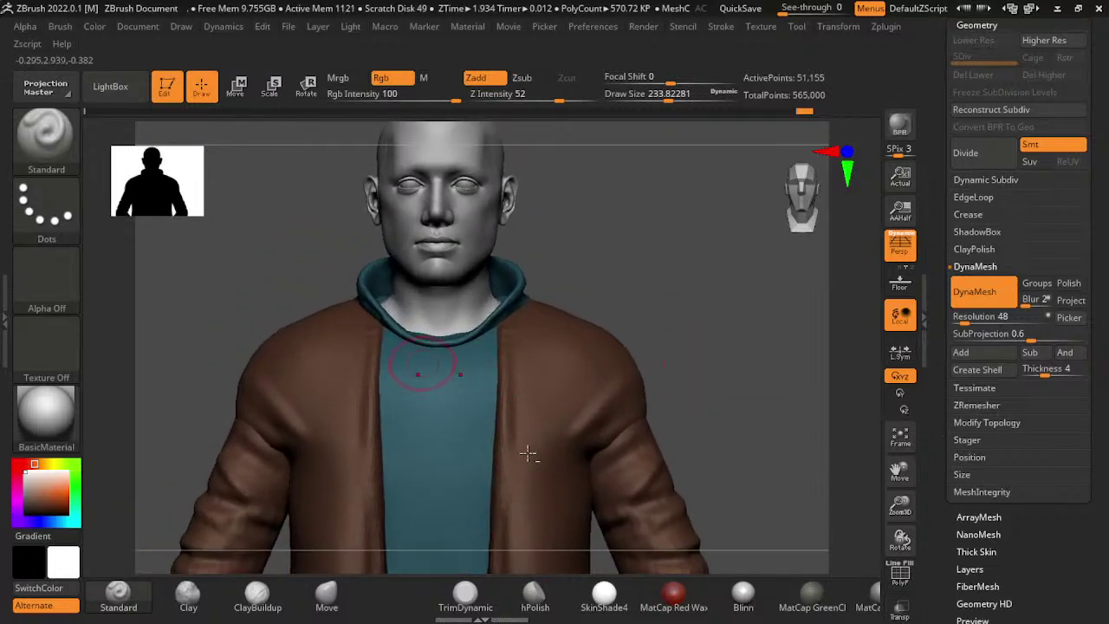
left_click(528, 452, "alt")
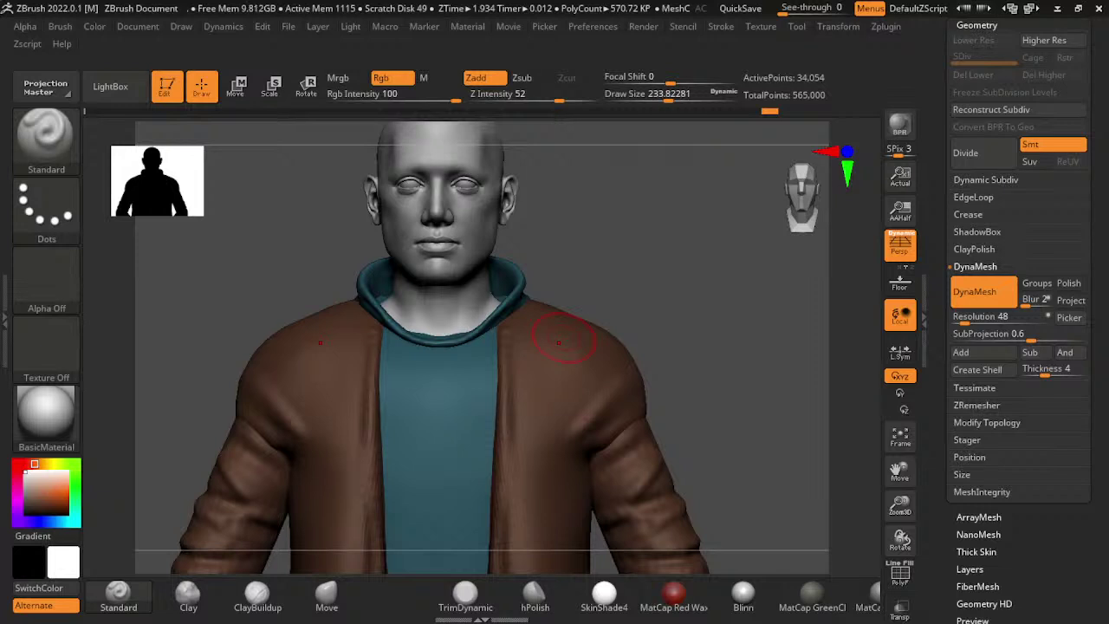
left_click(884, 443)
left_click_drag(864, 421, 865, 295, "alt")
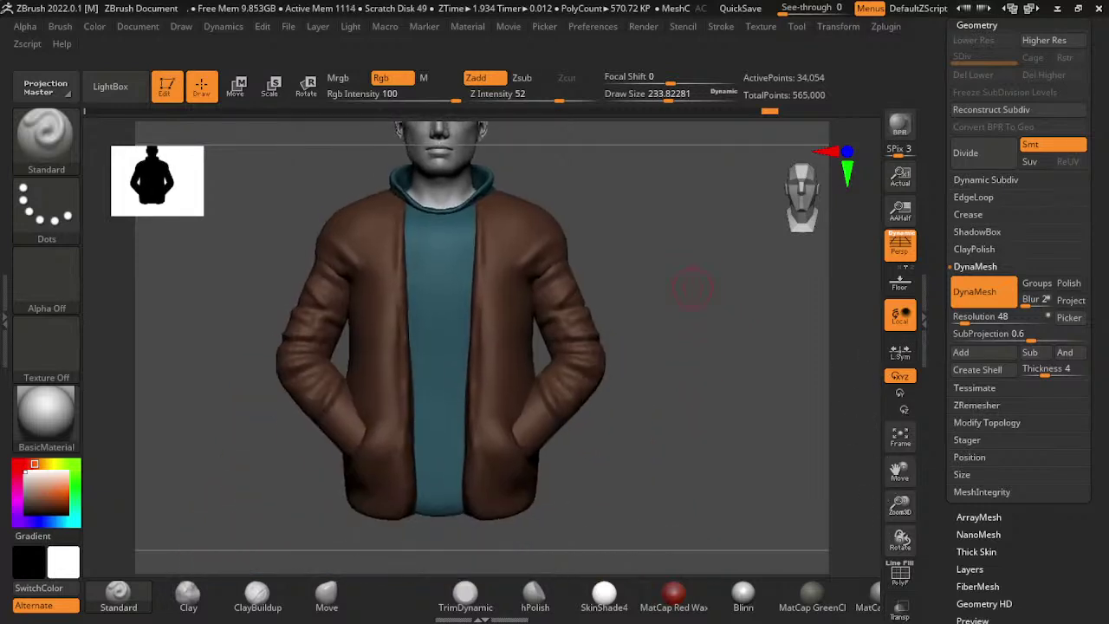
left_click_drag(693, 288, 706, 404, "alt")
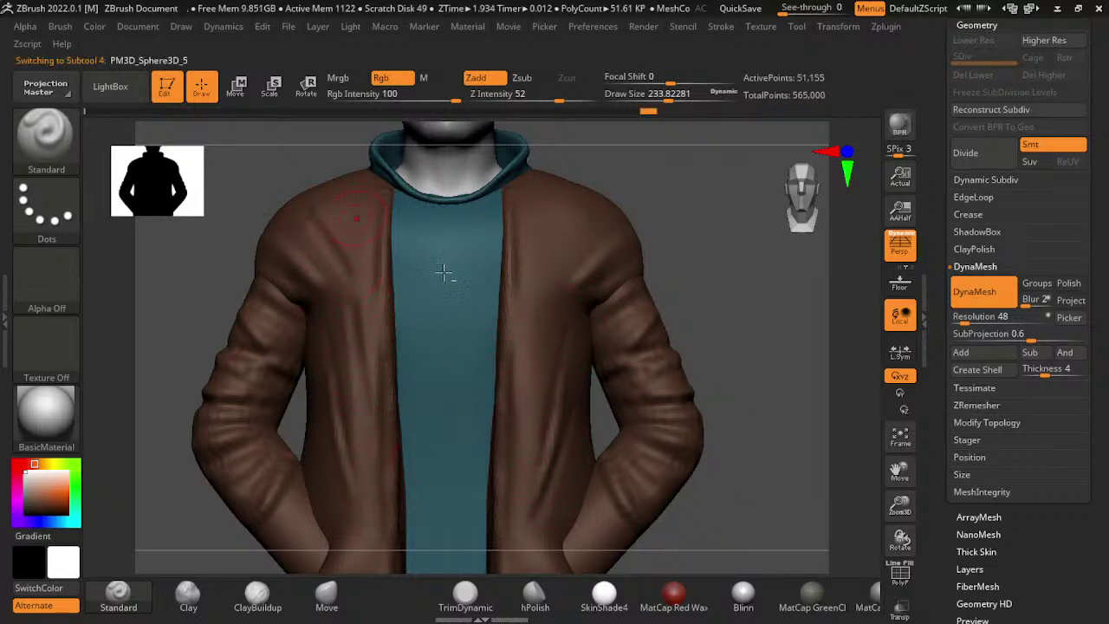
mouse_move(763, 237)
left_mouse_down("alt")
mouse_move(642, 405)
mouse_move(700, 331)
left_mouse_up("alt")
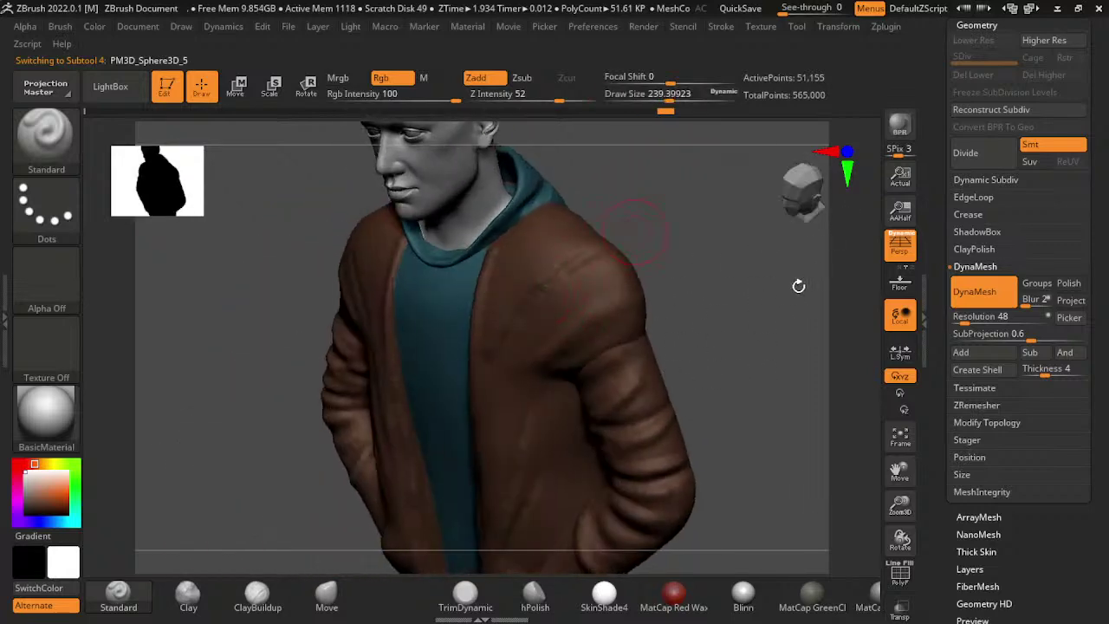
left_click_drag(660, 450, 732, 371, "alt")
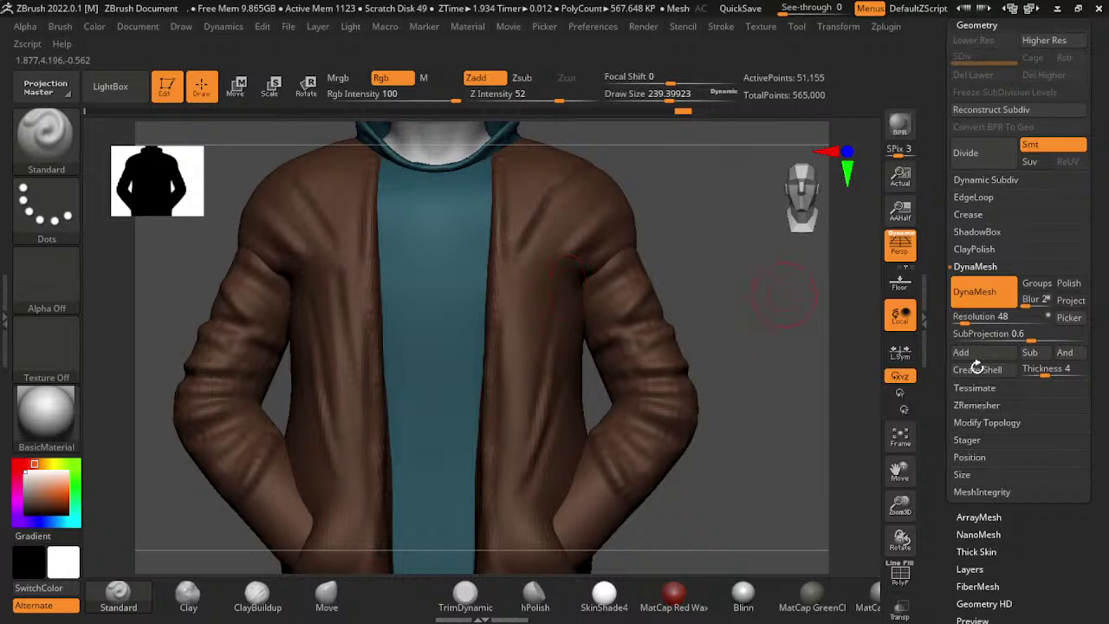
mouse_move(857, 364)
left_mouse_down("alt")
mouse_move(851, 414)
mouse_move(762, 494)
mouse_move(806, 486)
mouse_move(726, 312)
mouse_move(730, 374)
mouse_move(469, 551)
left_mouse_up("alt")
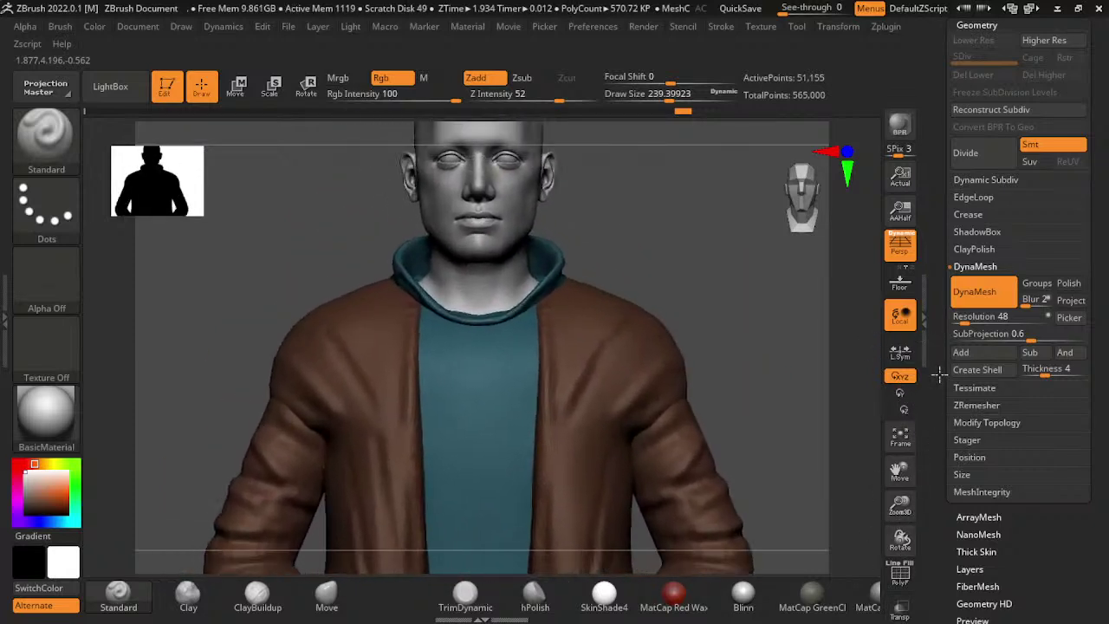
- Switch to the Move brush (B, M, V) and enlarge its draw size to about 676
key("b")
key("m")
key("v")
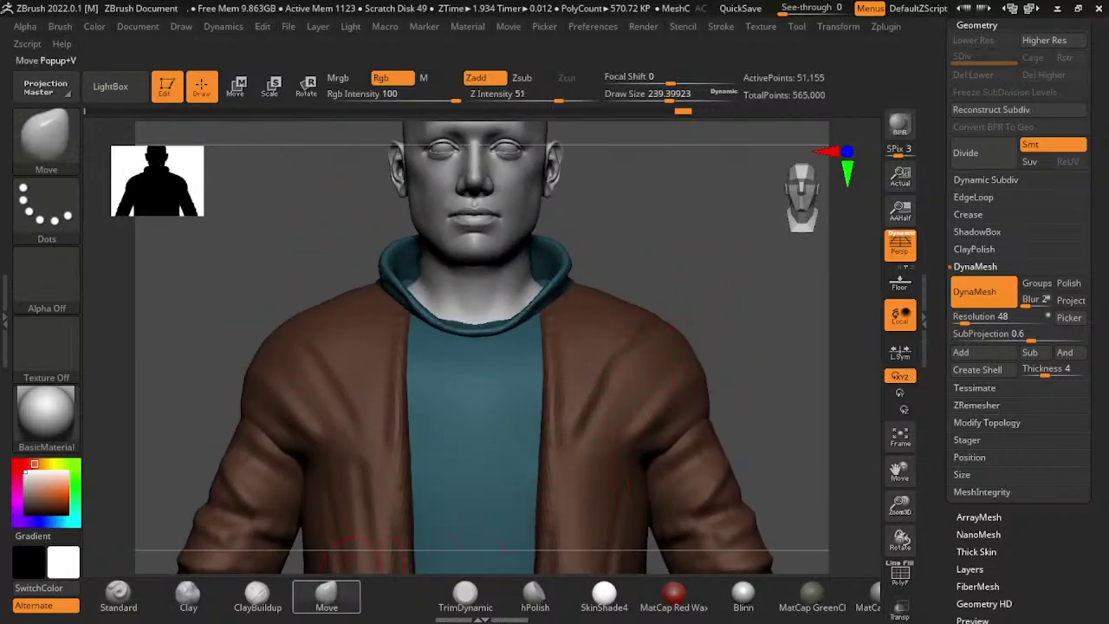
key("s")
mouse_move(783, 453)
left_mouse_down()
mouse_move(854, 434)
mouse_move(864, 417)
left_mouse_up()
key("s")
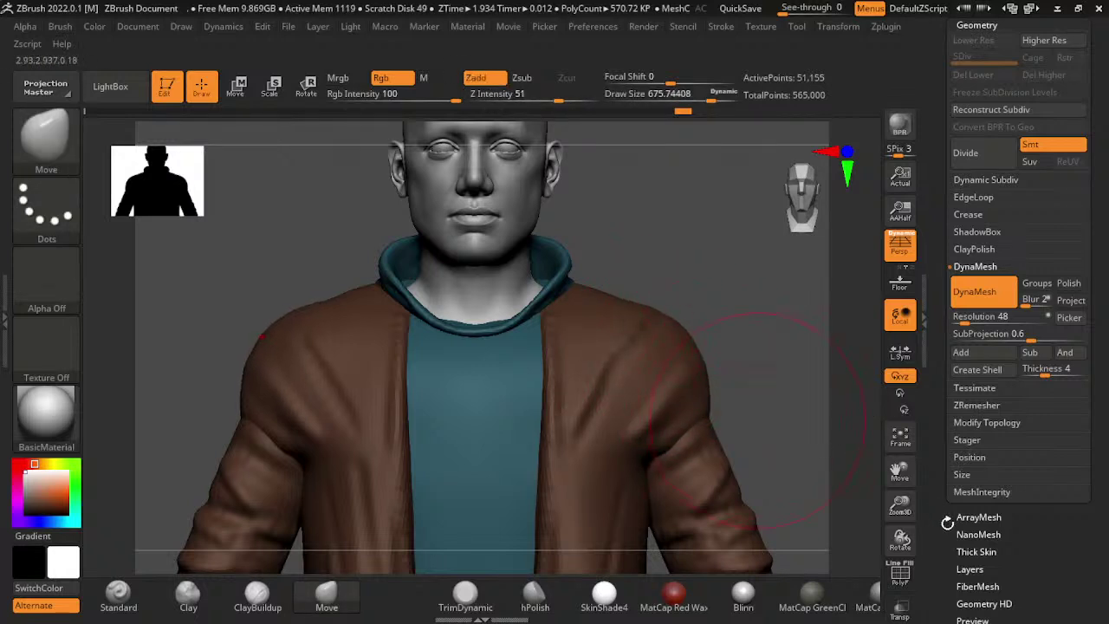
- Shift the jacket up in view and select the sleeves subtool
left_click_drag(900, 474, 906, 459)
key("ctrl")
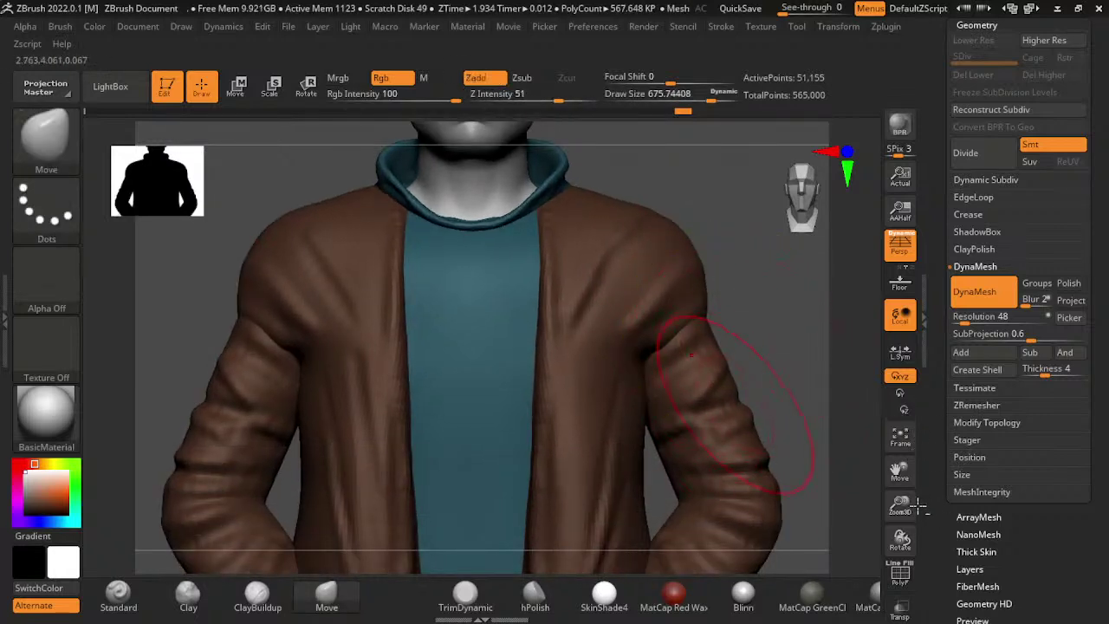
left_click(919, 501, "alt")
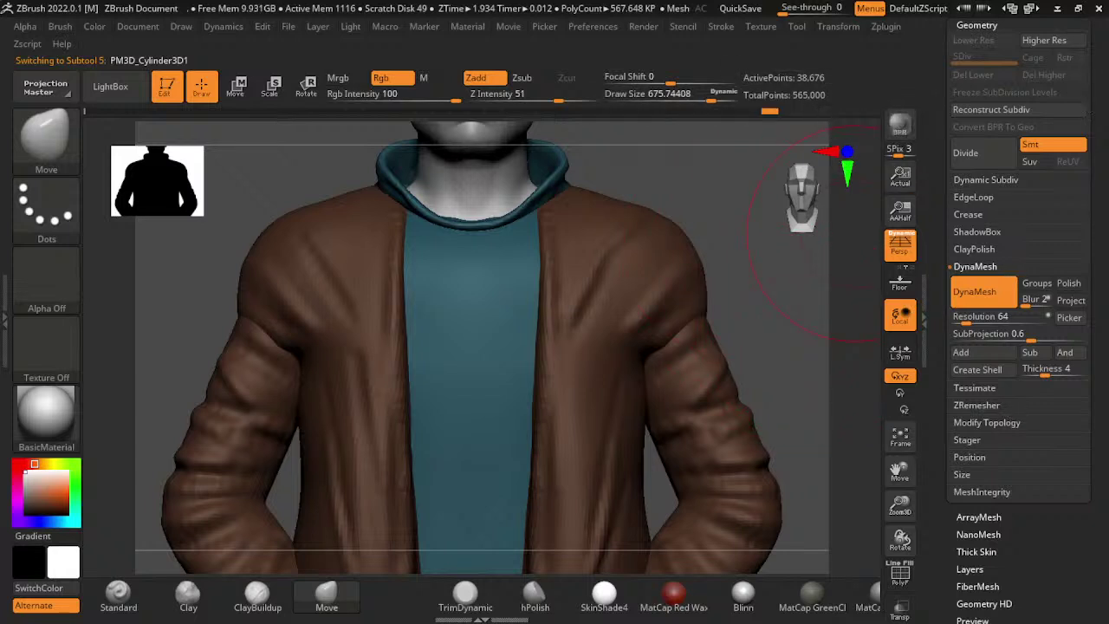
- Apply Tool > Deformation > Inflate to the jacket so the sleeves widen
scroll(1018, 346, "up", 5)
scroll(1018, 347, "up", 2)
left_click(971, 280)
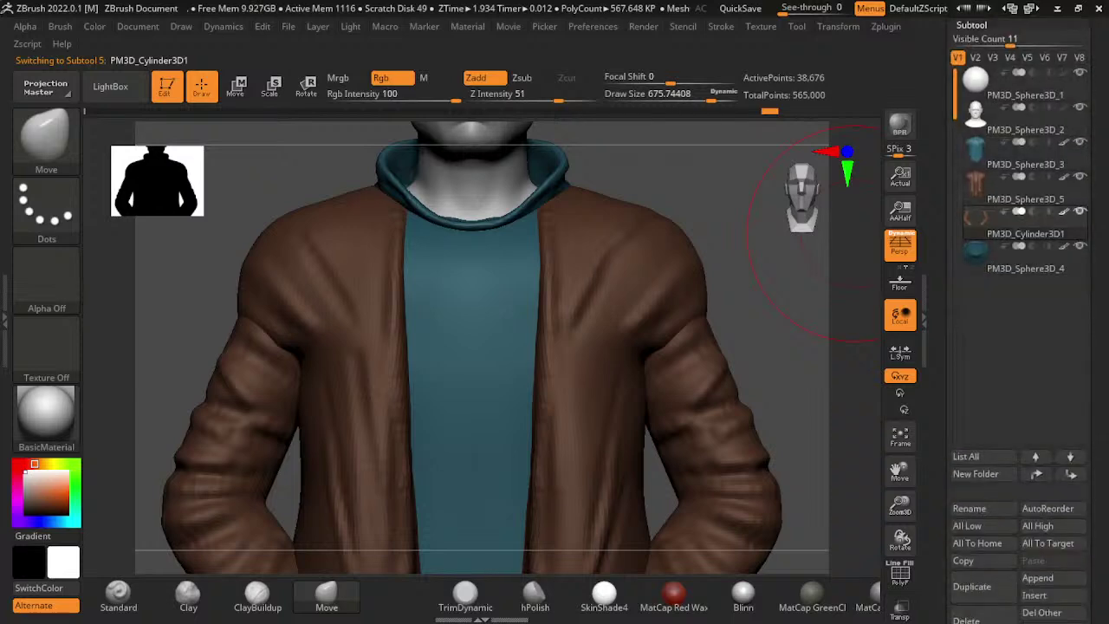
scroll(1018, 346, "down", 5)
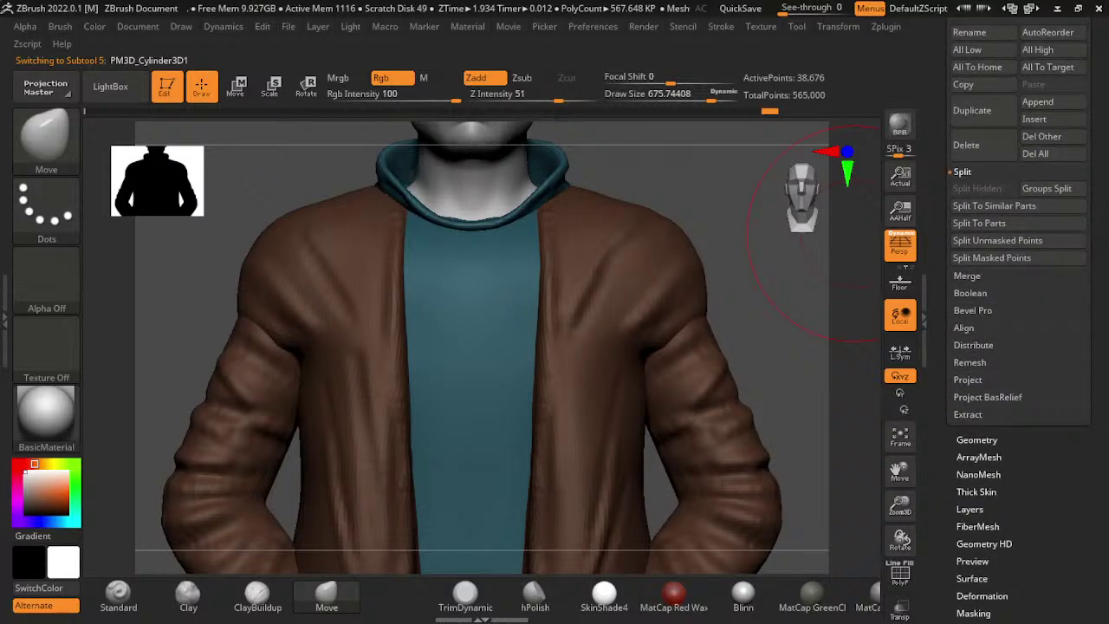
scroll(1018, 346, "down", 4)
left_click(982, 432)
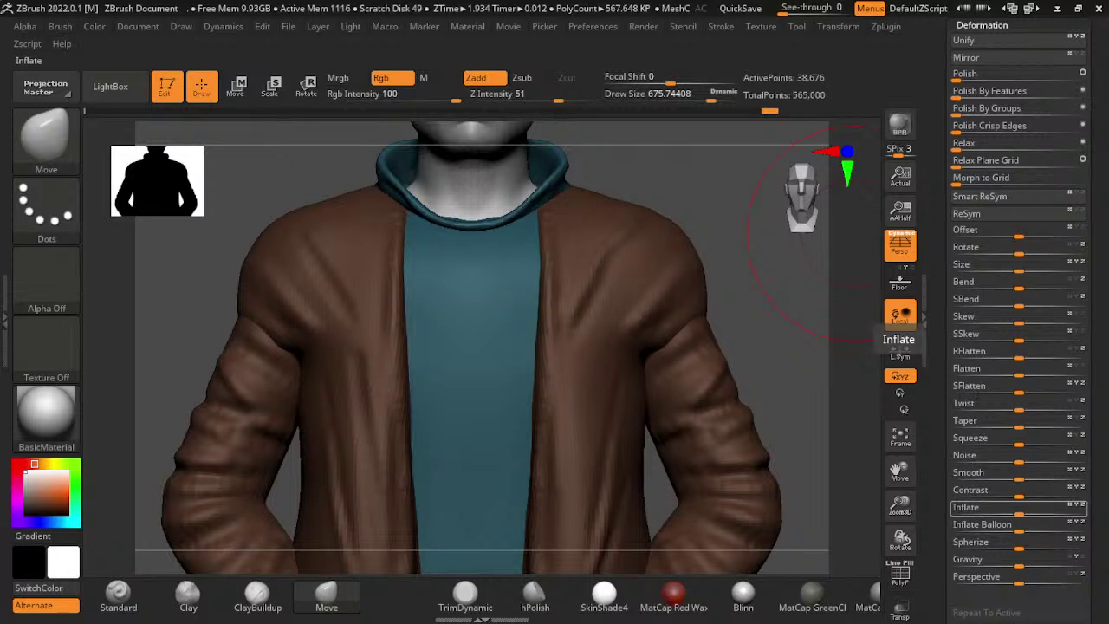
left_click_drag(1018, 507, 1046, 506)
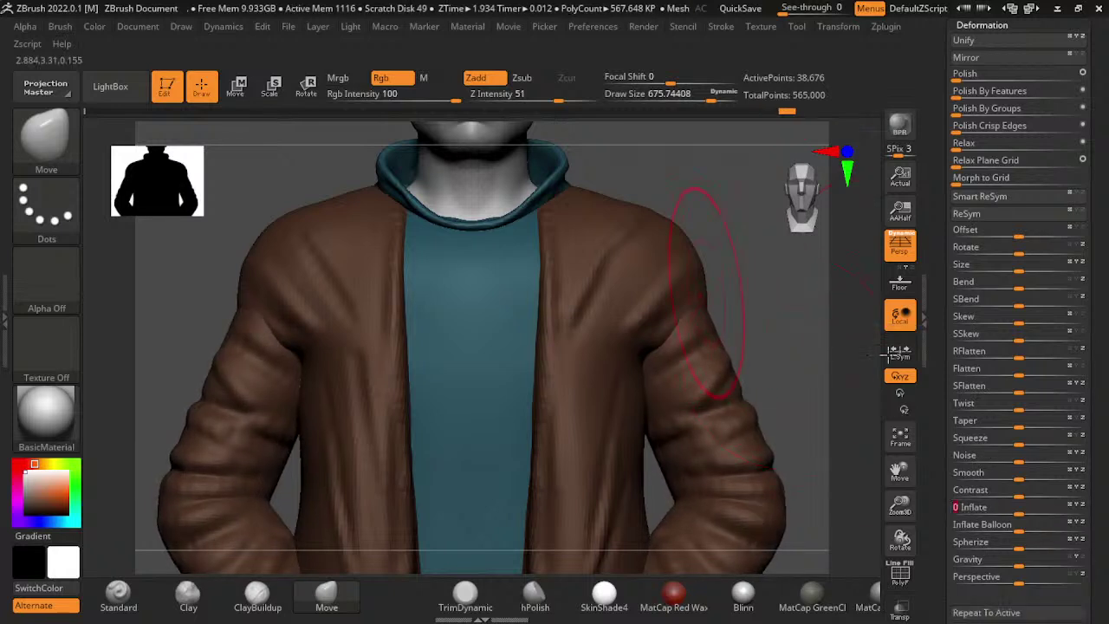
- Compare the inflated jacket with undo/redo, enlarge the Move brush, and turn to a front view
key("ctrl+z")
key("ctrl+z")
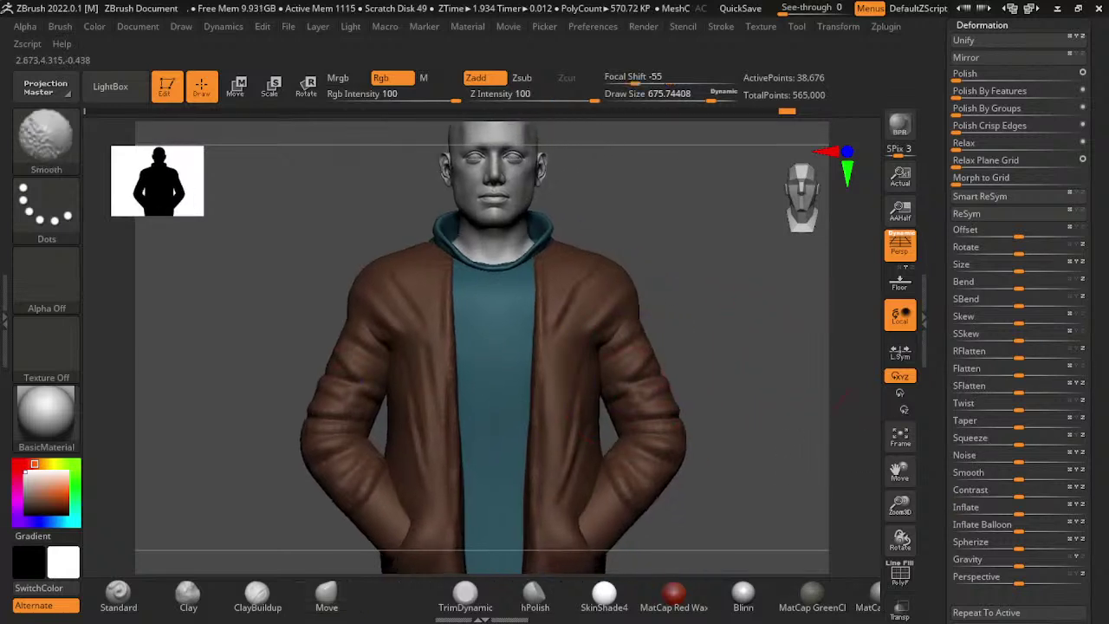
key("ctrl+shift+z")
key("ctrl+shift+z")
key("ctrl+shift+z")
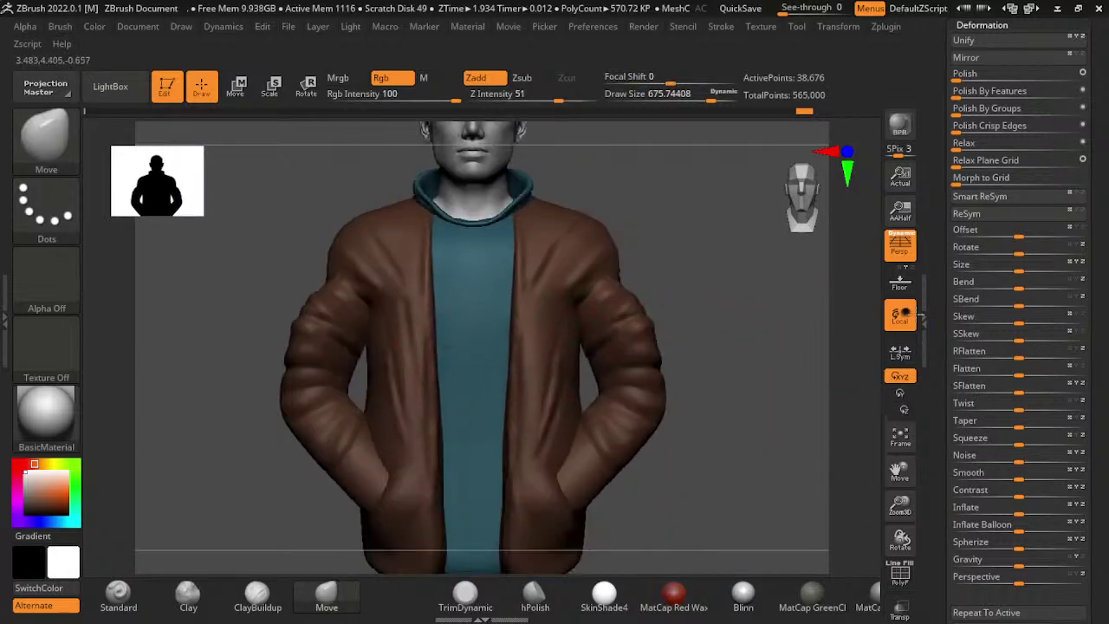
key("ctrl+shift+z")
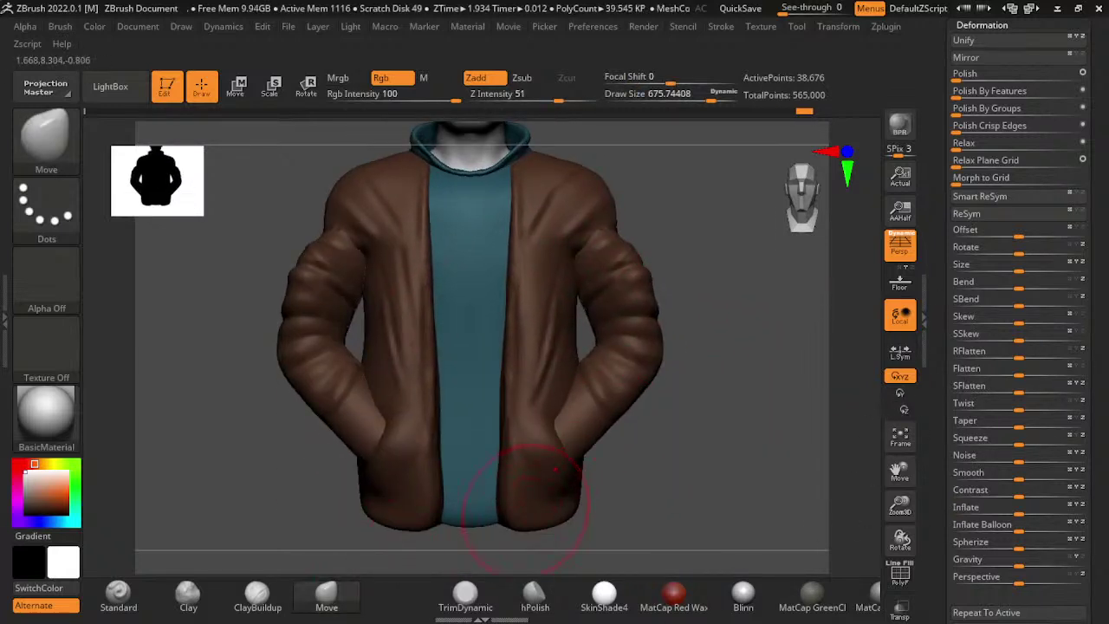
key("ctrl+z")
key("s")
left_click_drag(538, 513, 559, 513)
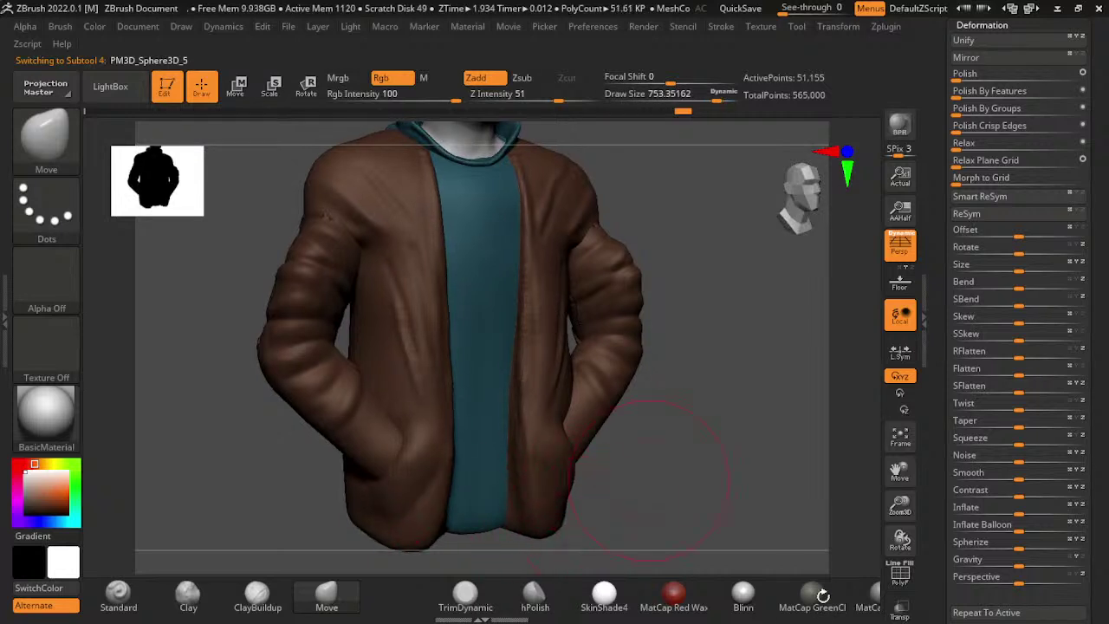
left_click_drag(817, 594, 767, 590, "shift")
key("ctrl+shift+z")
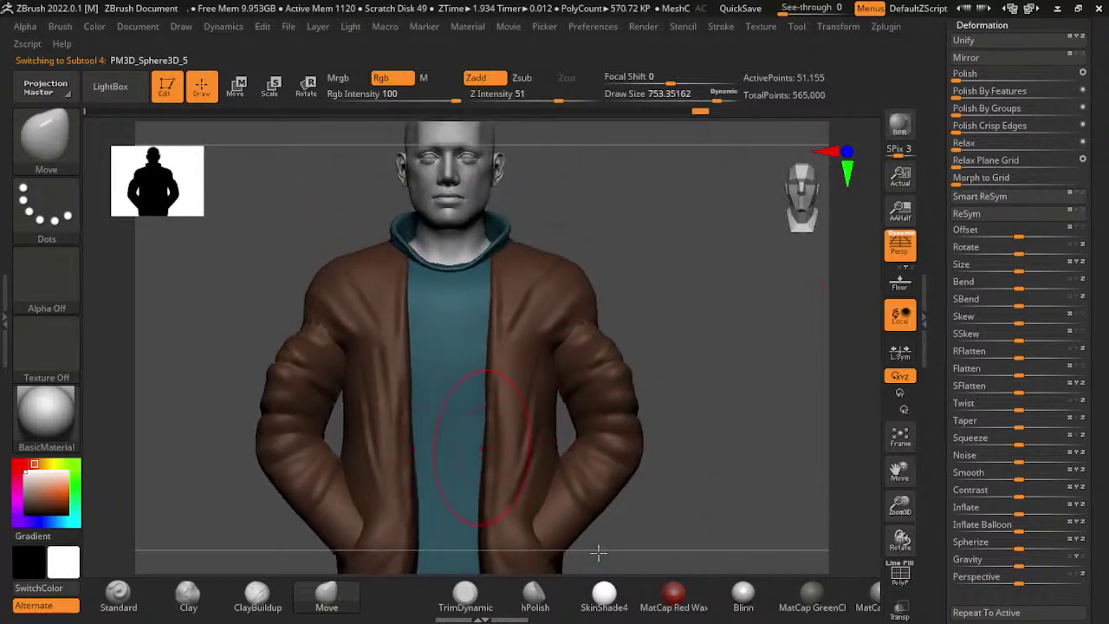
- Restore the jacket edits with redo and briefly try ClayBuildup before returning to Move
key("ctrl+shift+z")
key("ctrl+shift+z")
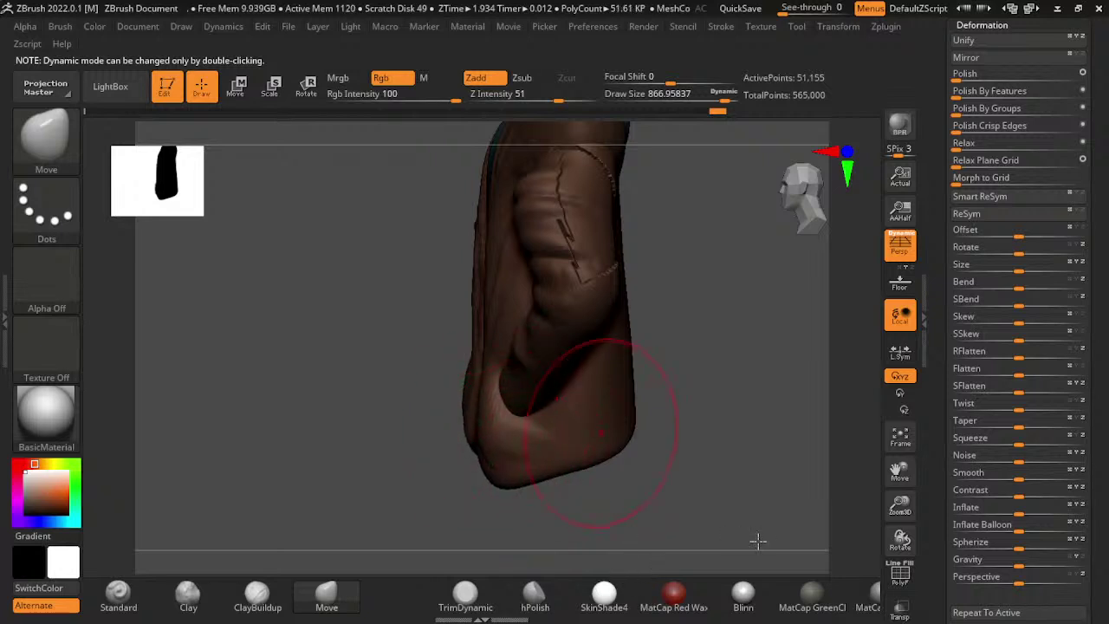
key("ctrl+shift+z")
key("ctrl+shift+z")
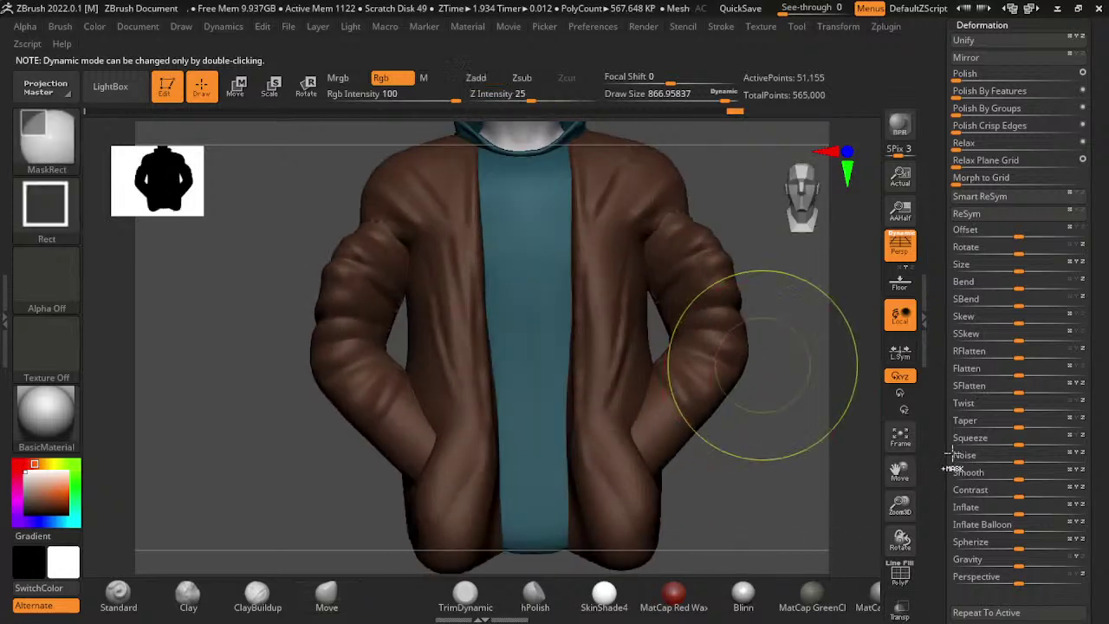
key("ctrl+shift+z")
key("ctrl+shift+z")
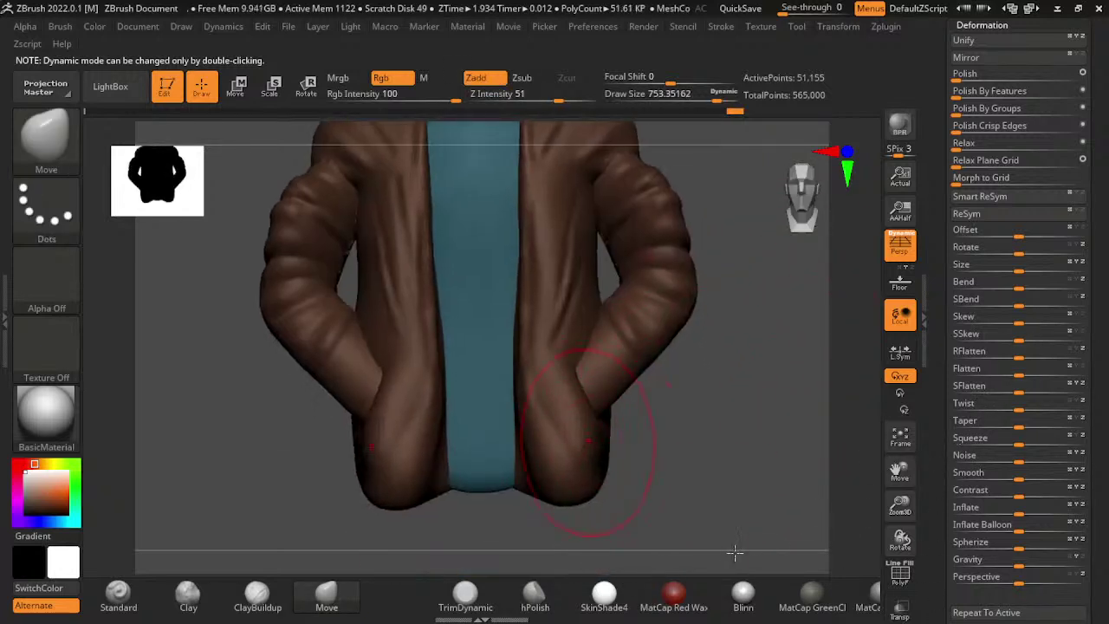
left_click(257, 593)
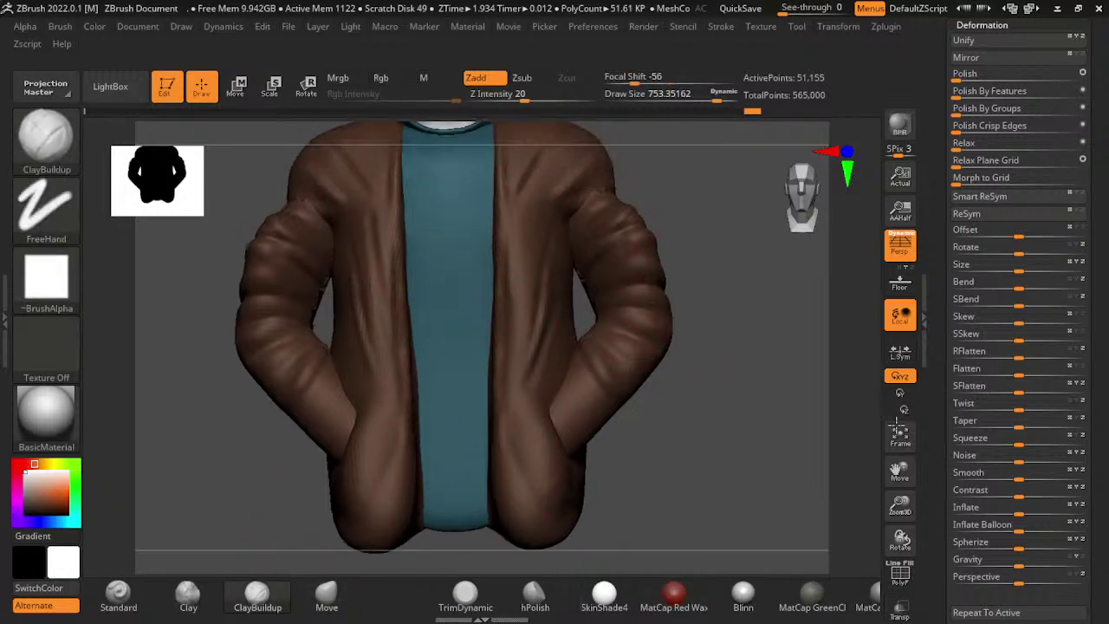
left_click(326, 594)
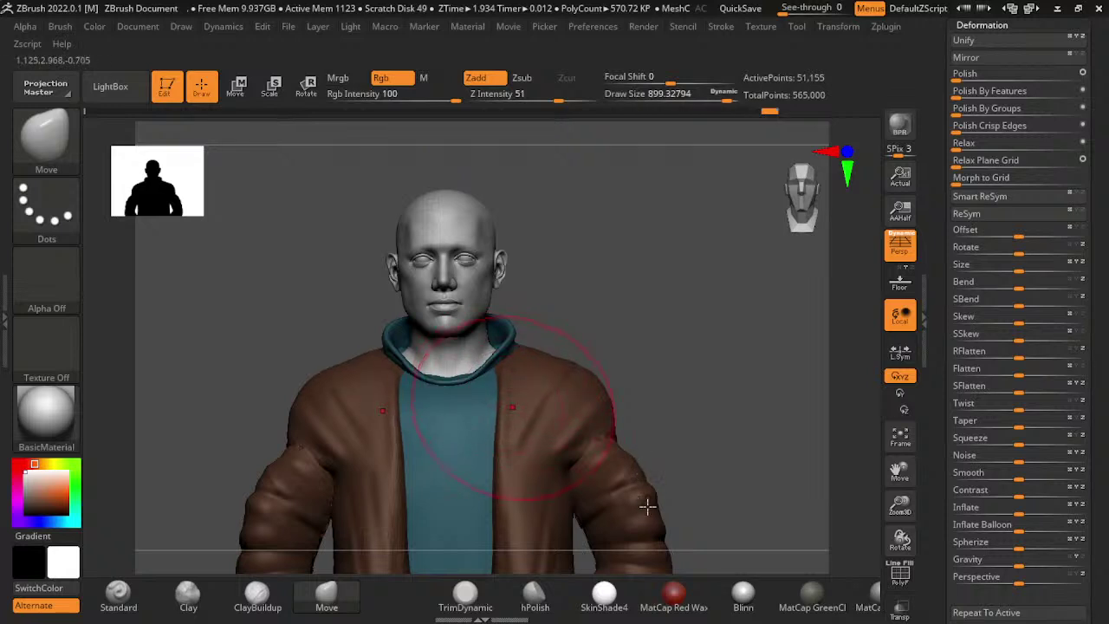
- Turn the model to a side profile and select the sleeve piece PM3D_Cylinder3D1
key("ctrl")
left_click_drag(822, 482, 690, 528)
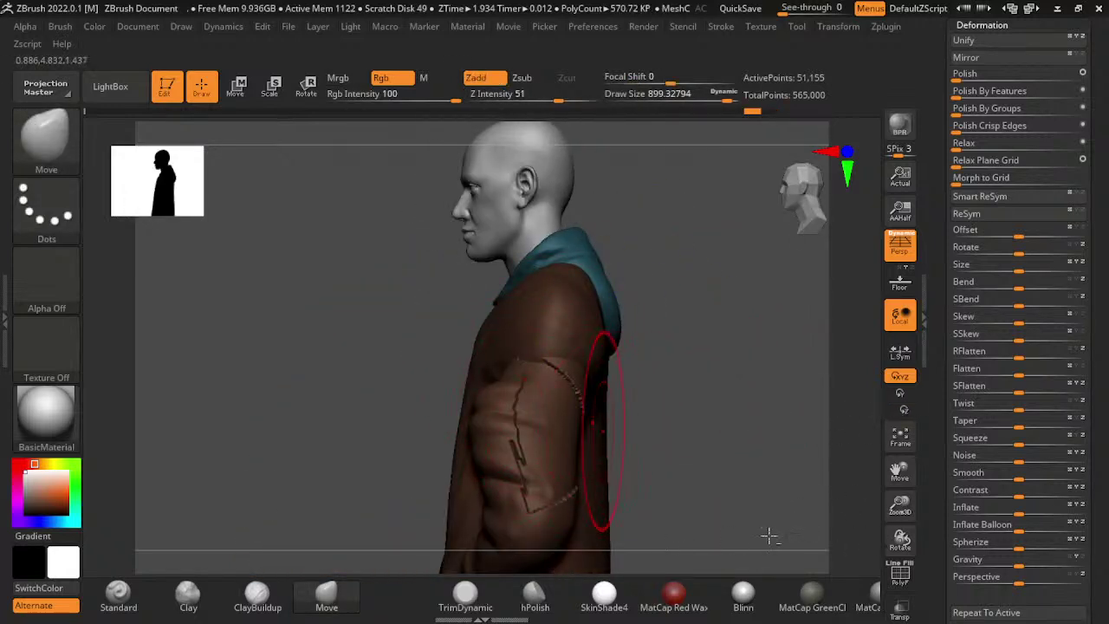
left_click_drag(768, 532, 894, 389, "alt")
left_click(656, 416, "alt")
key("ctrl")
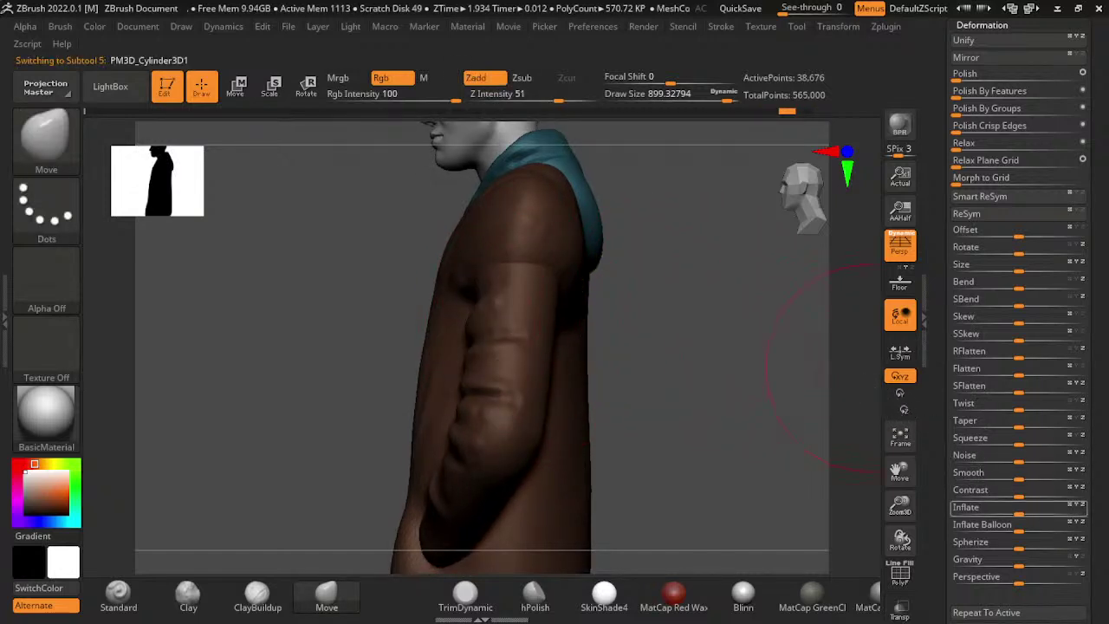
- Inflate the sleeve piece to about 16, then select the jacket body
left_click_drag(1019, 507, 1038, 507)
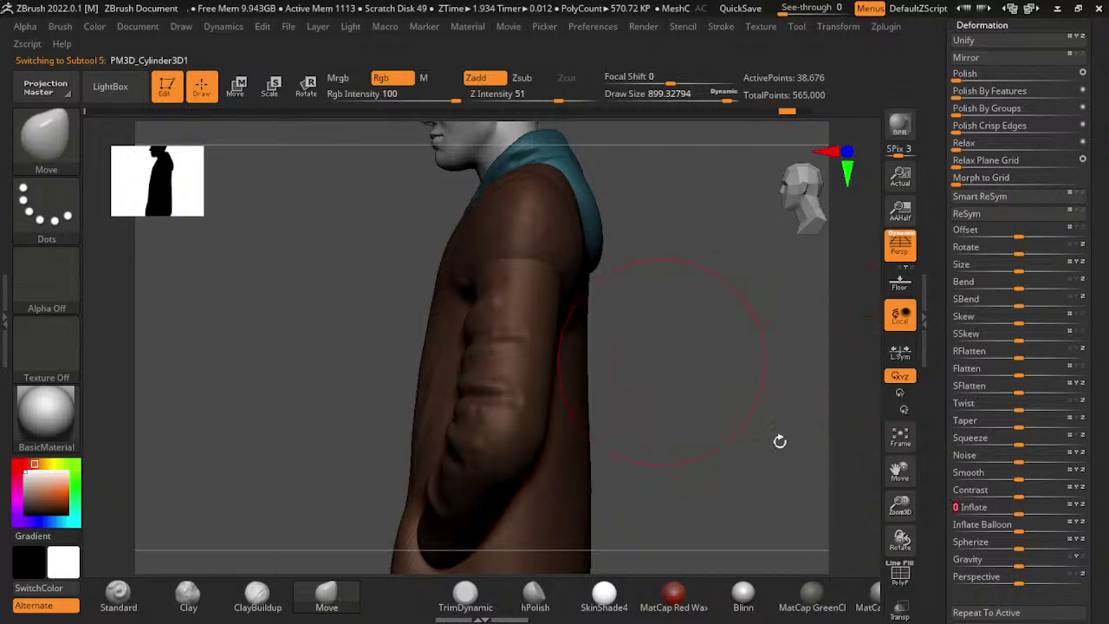
key("s")
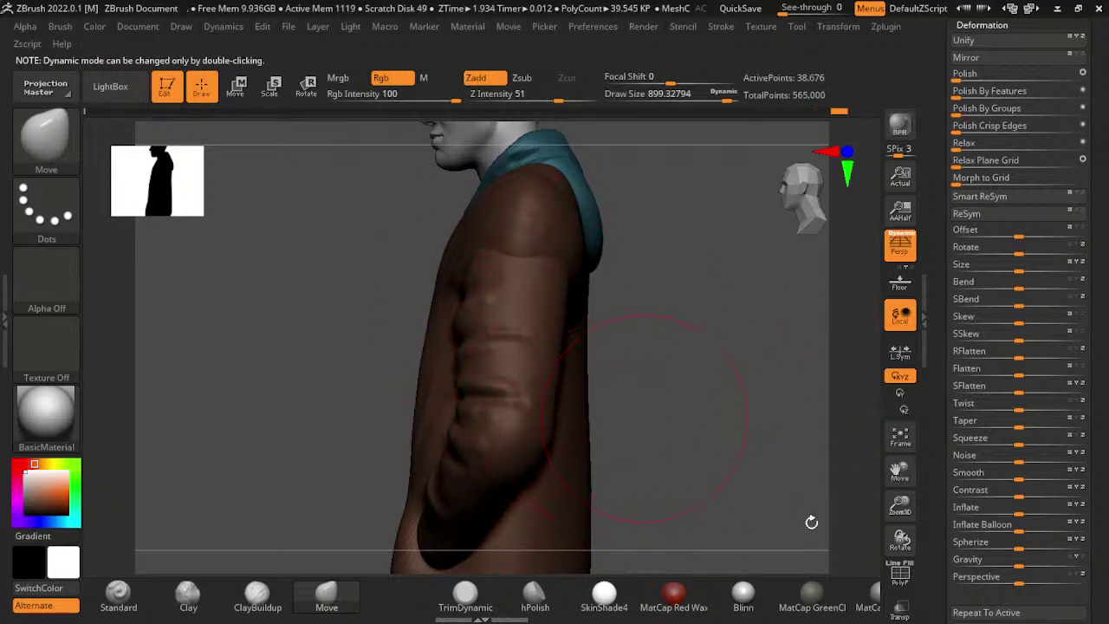
mouse_move(809, 520)
left_mouse_down()
mouse_move(805, 497)
mouse_move(855, 465)
mouse_move(867, 359)
mouse_move(802, 445)
mouse_move(685, 416)
left_mouse_up()
left_click(716, 360, "alt")
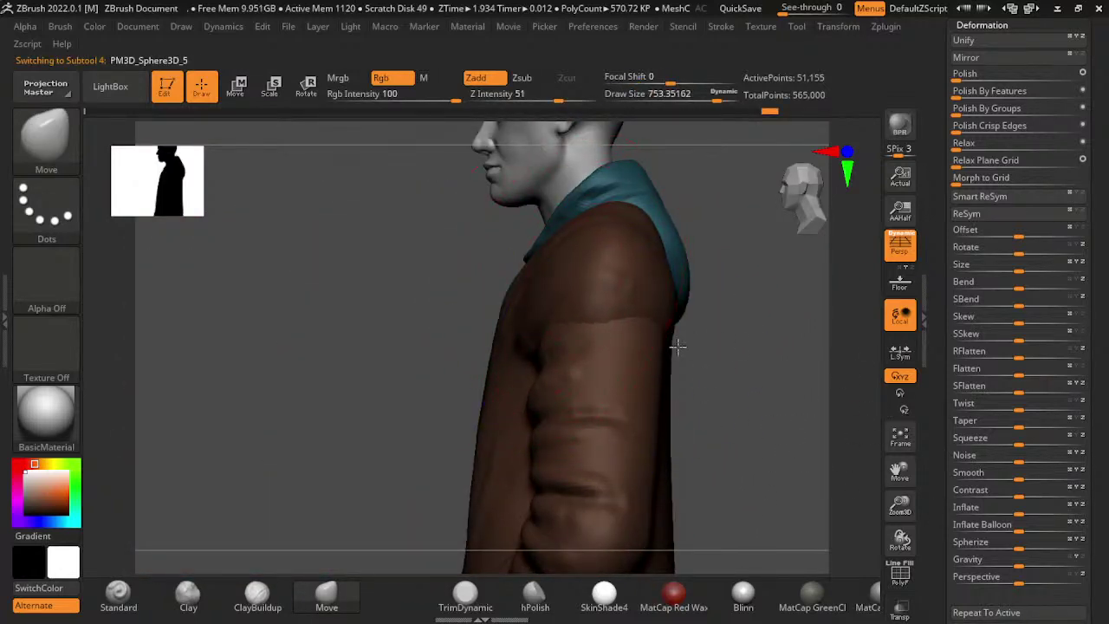
key("shift")
left_click_drag(790, 362, 763, 352, "shift")
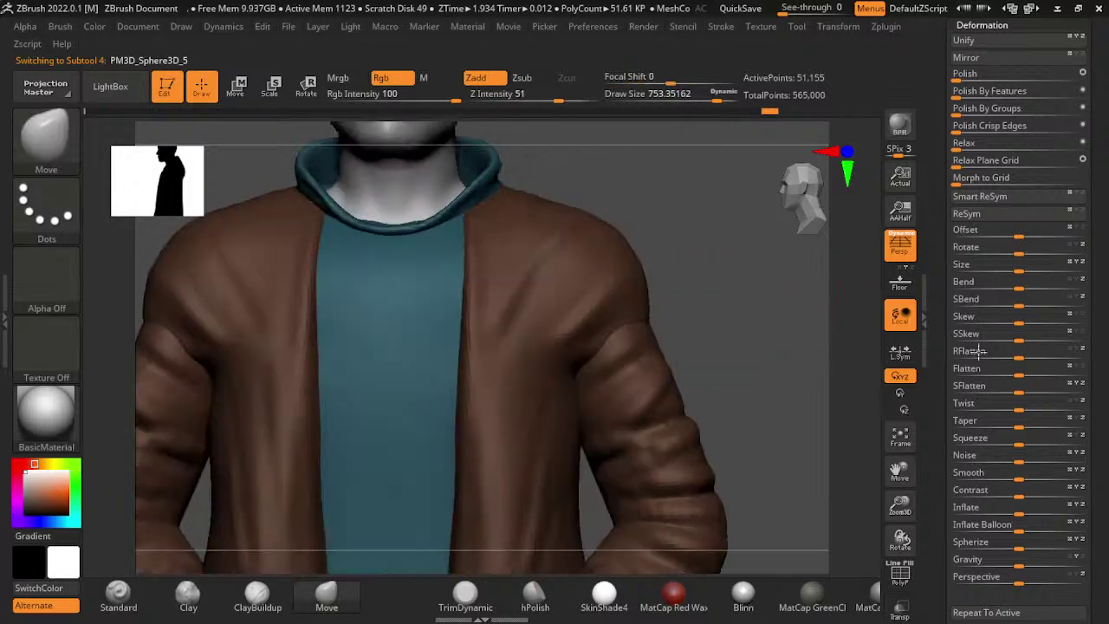
- Toggle between sleeve and jacket body pieces and review the whole jacket from the front
left_click(809, 494, "alt")
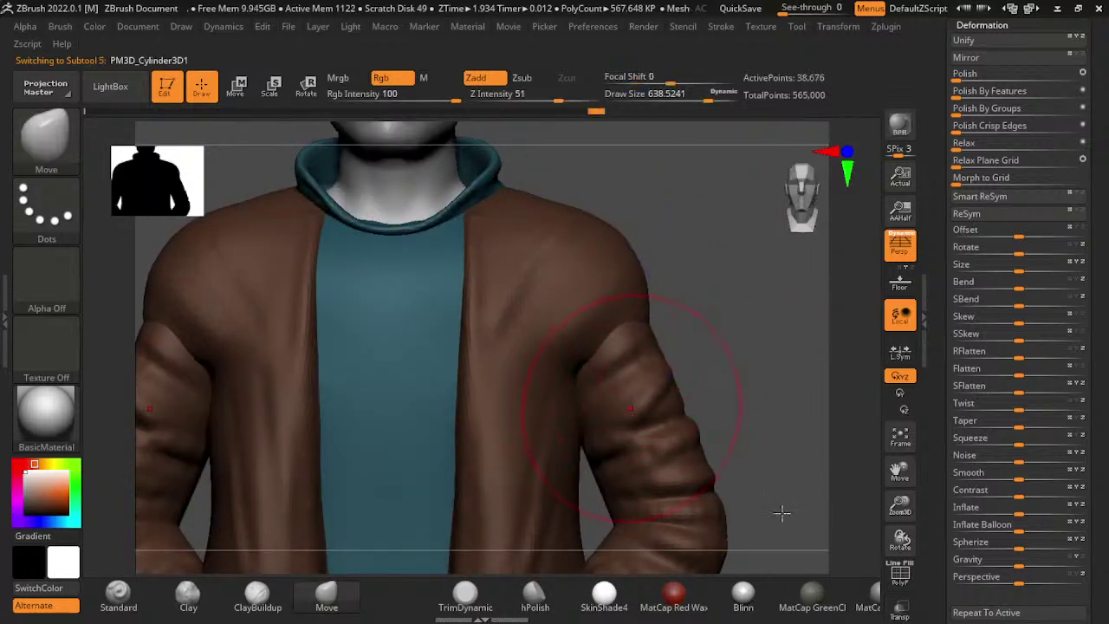
left_click(797, 326, "alt")
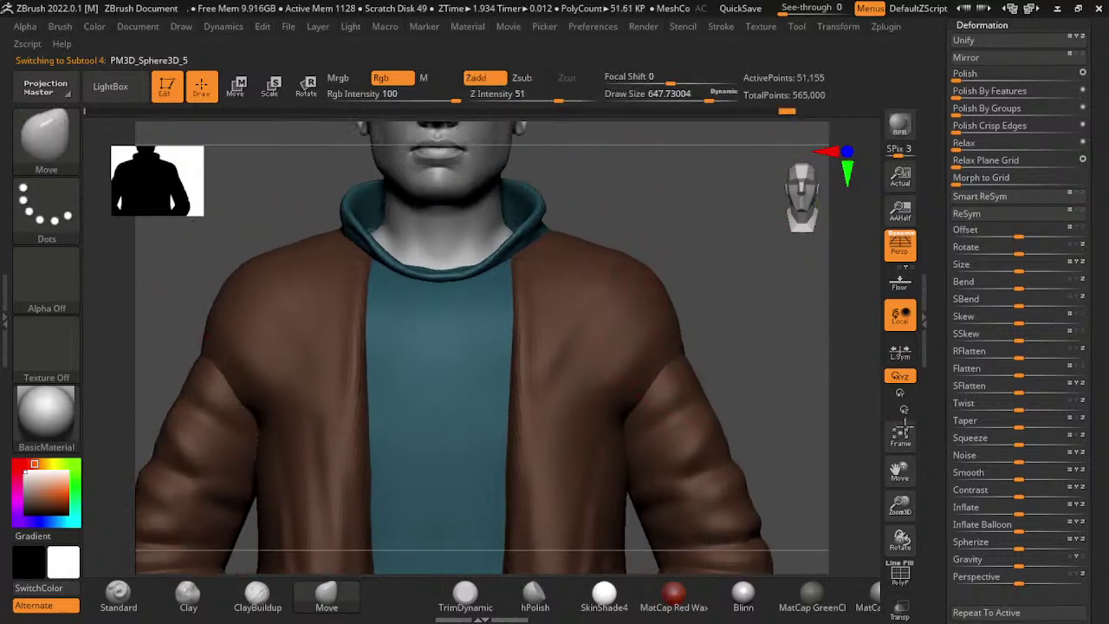
left_click_drag(790, 370, 860, 412, "alt")
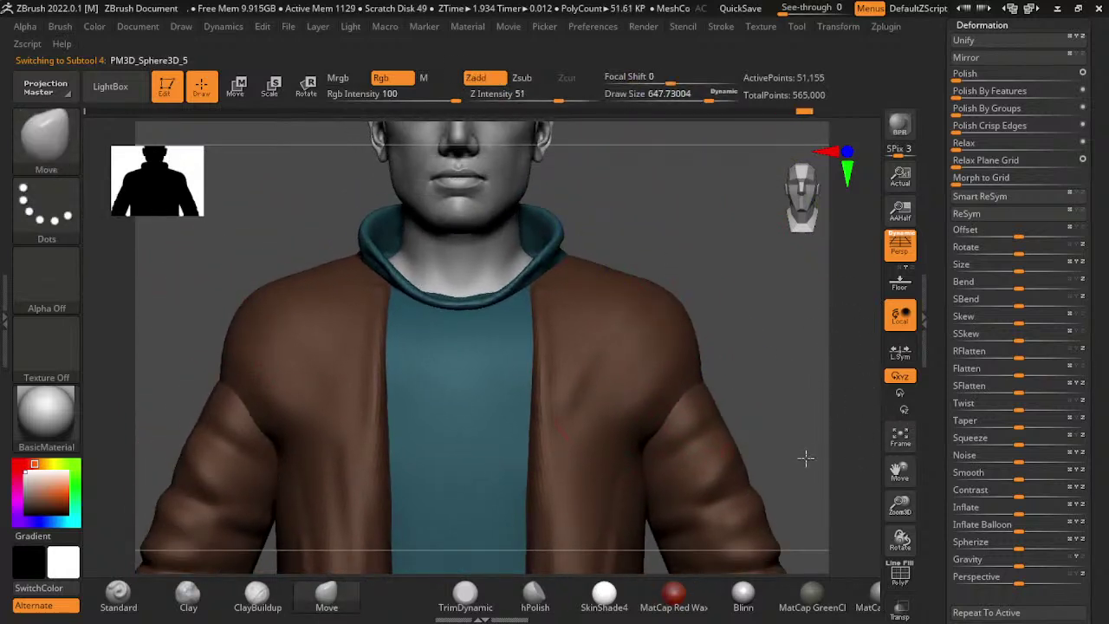
left_click_drag(805, 464, 782, 551, "alt")
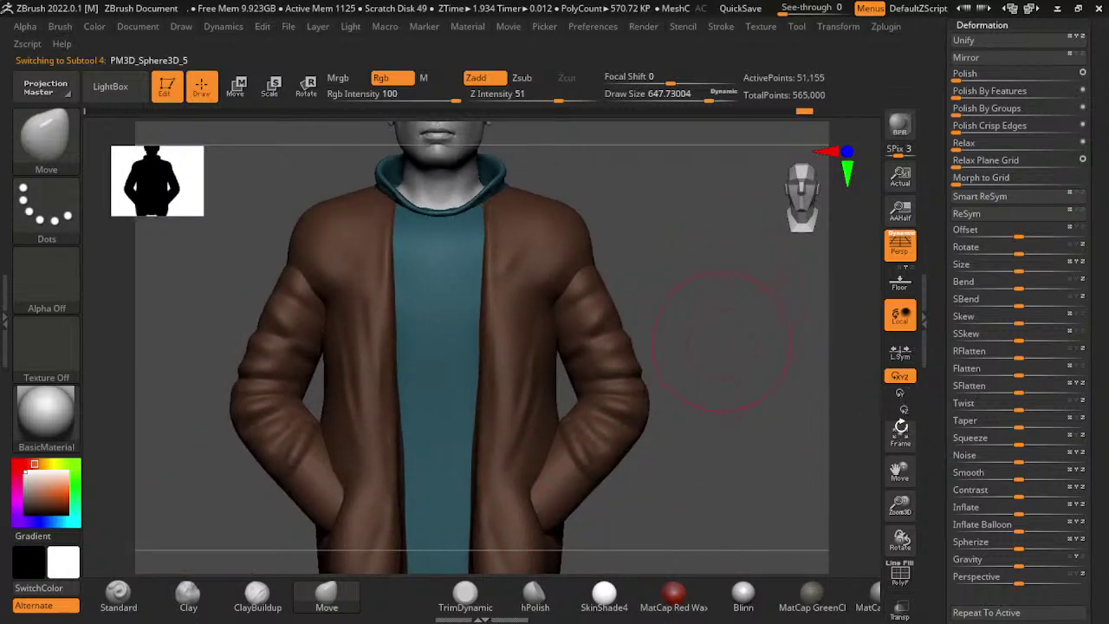
left_click_drag(883, 369, 876, 430, "alt")
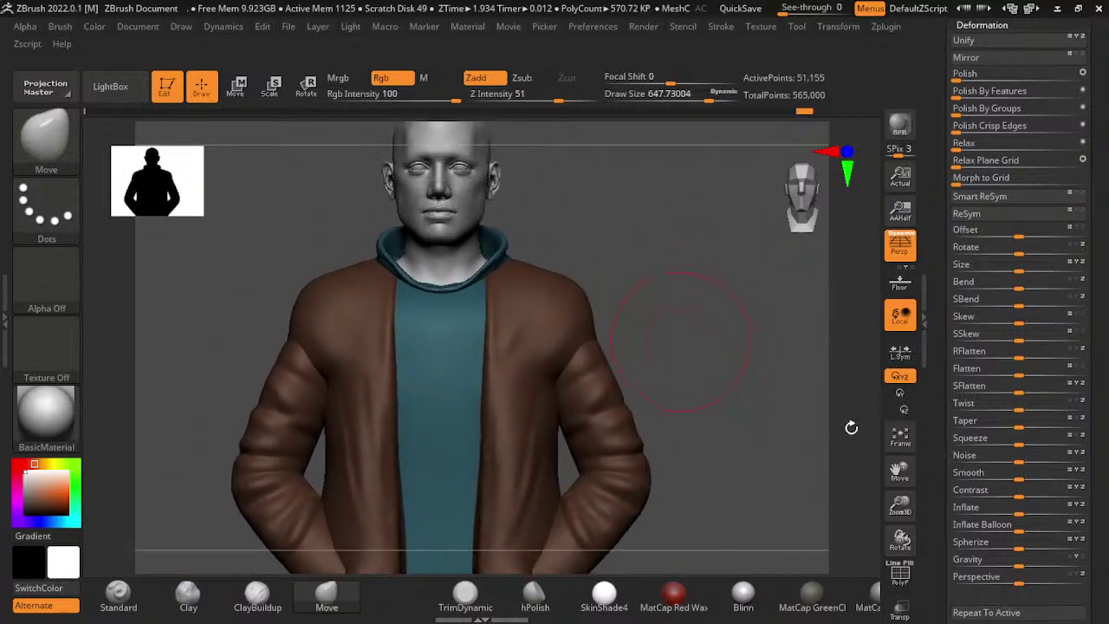
left_click_drag(898, 527, 878, 421, "alt")
left_click_drag(892, 341, 901, 507, "alt")
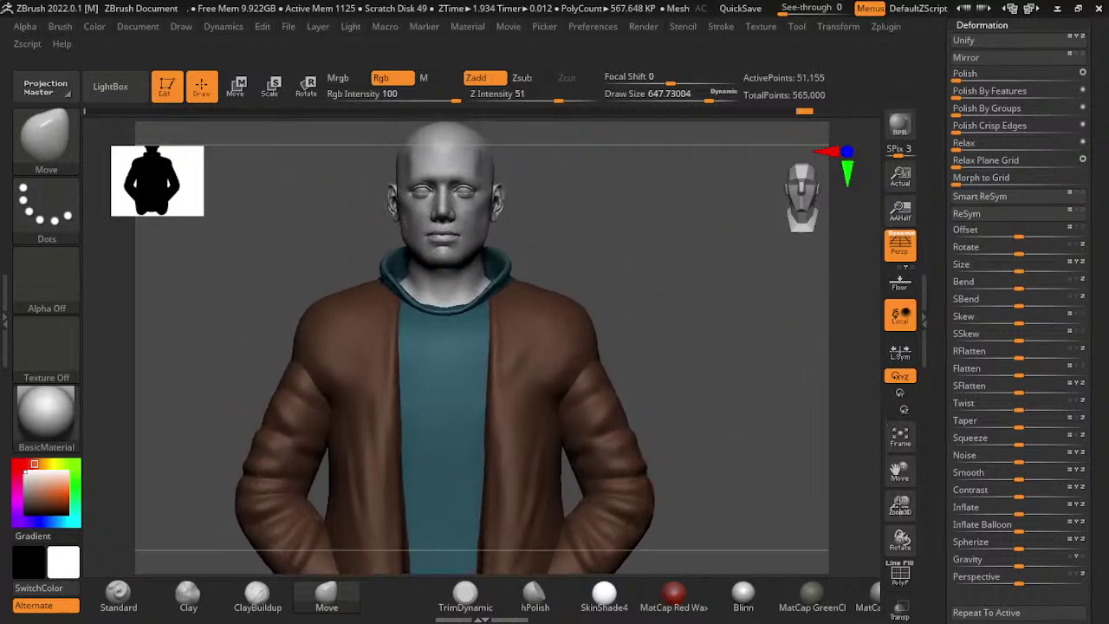
left_click_drag(811, 404, 736, 419)
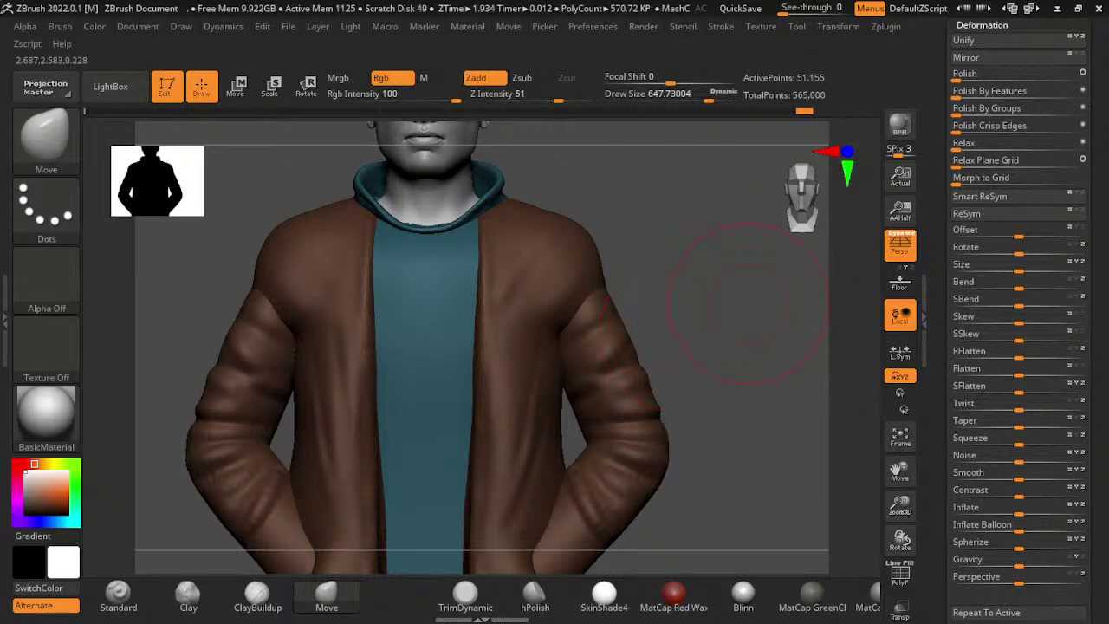
left_click_drag(877, 299, 731, 421, "alt")
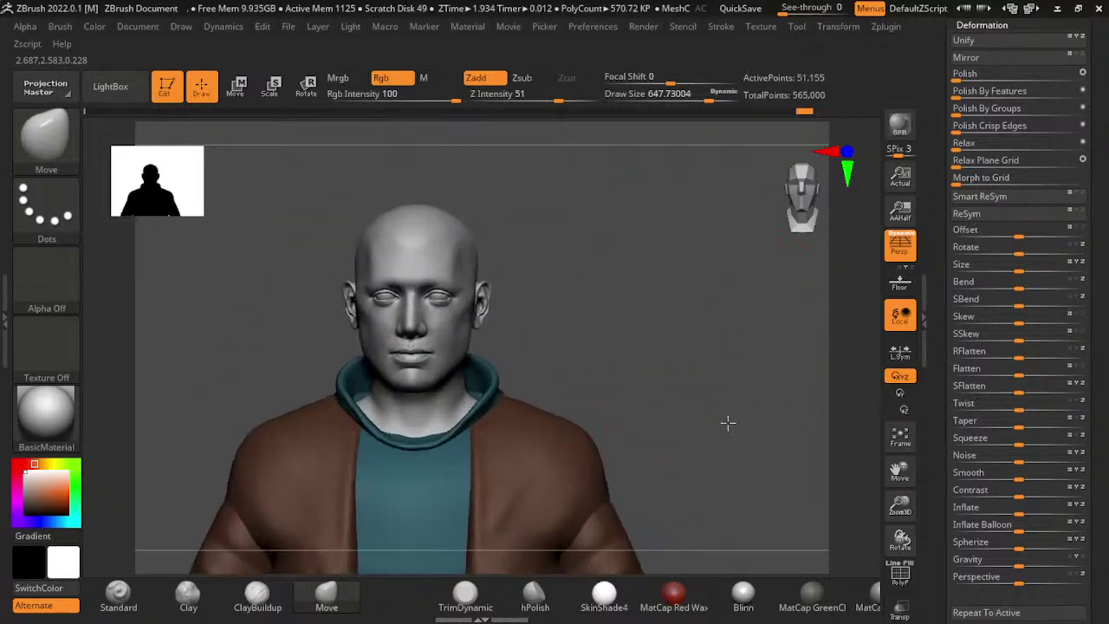
- Inspect the head in three-quarter view, then select the jacket body PM3D_Sphere3D_5
left_click_drag(901, 502, 902, 511)
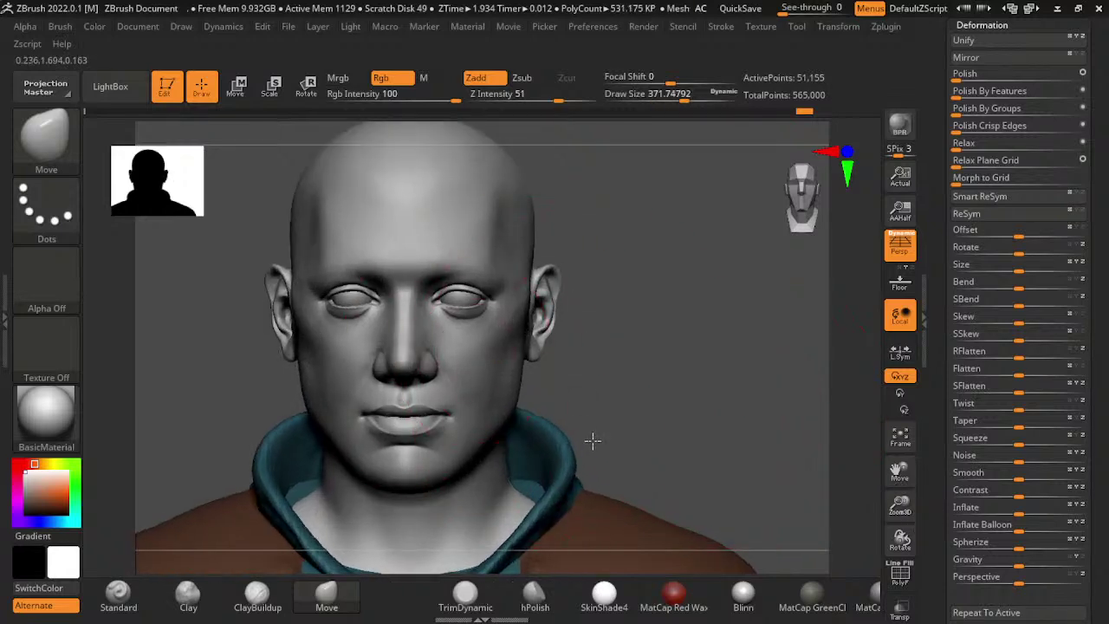
left_click(555, 433, "alt")
left_click(897, 442)
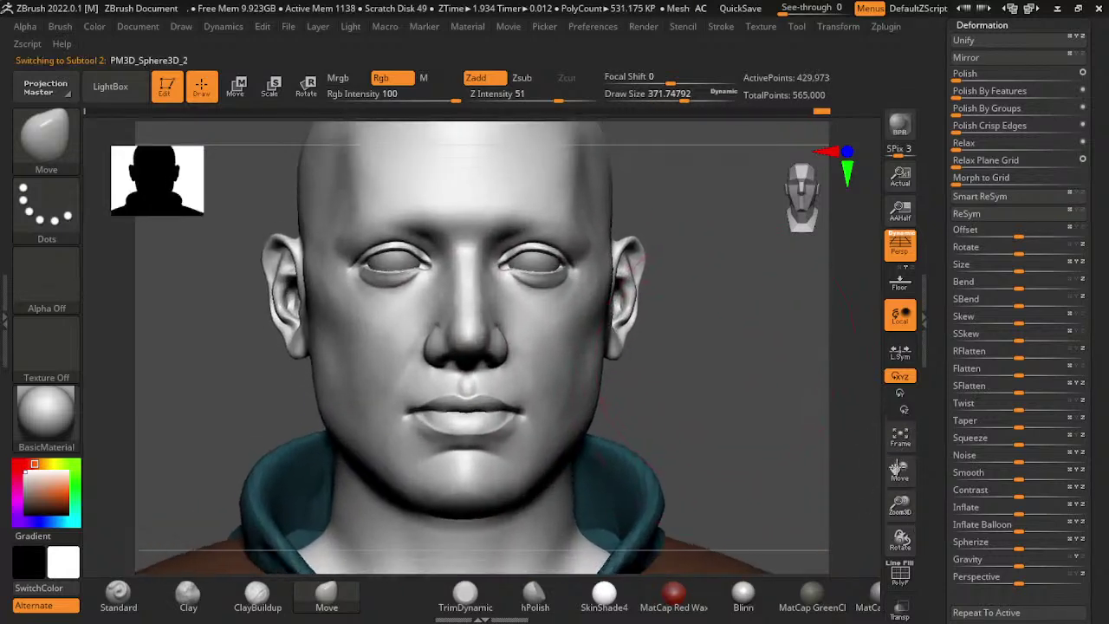
left_click_drag(895, 448, 943, 448)
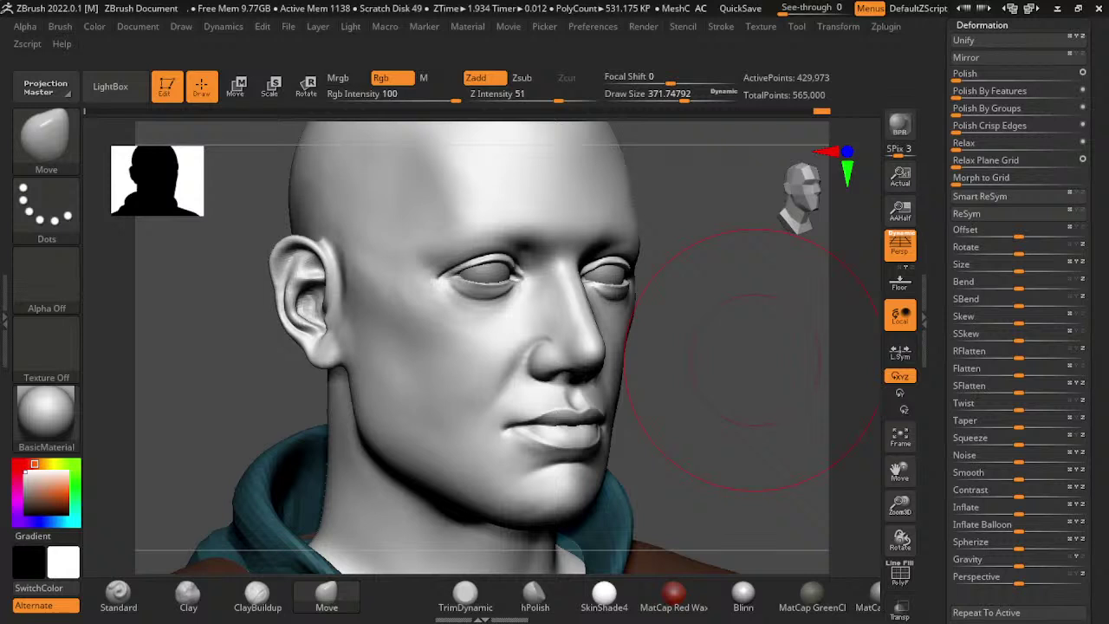
mouse_move(923, 527)
left_mouse_down()
mouse_move(933, 512)
mouse_move(905, 486)
mouse_move(918, 468)
mouse_move(836, 428)
left_mouse_up()
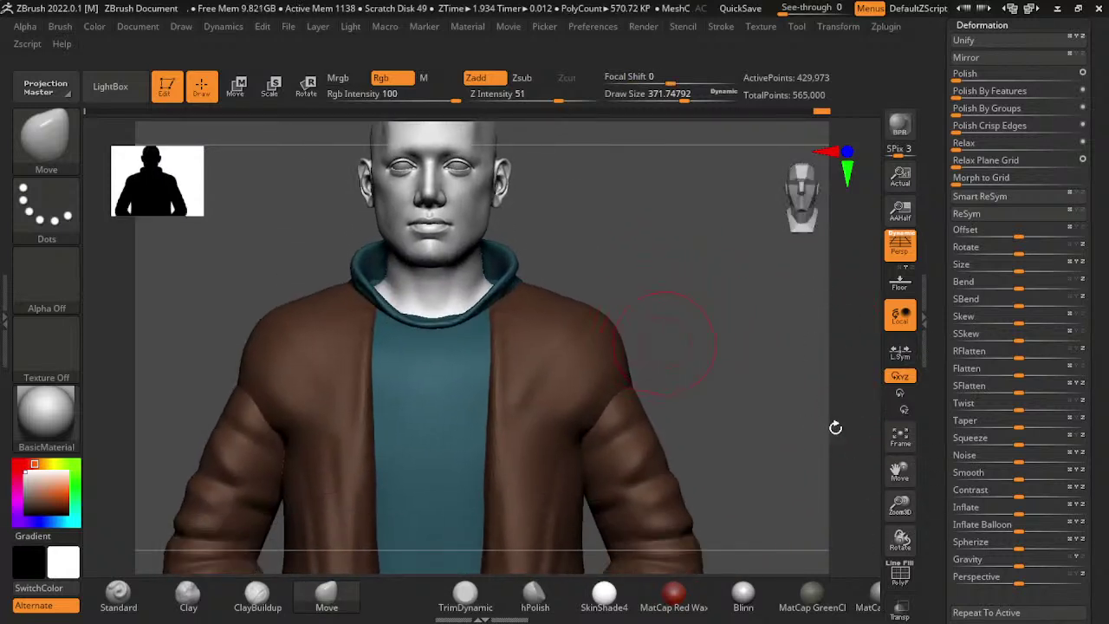
left_click_drag(905, 439, 733, 425)
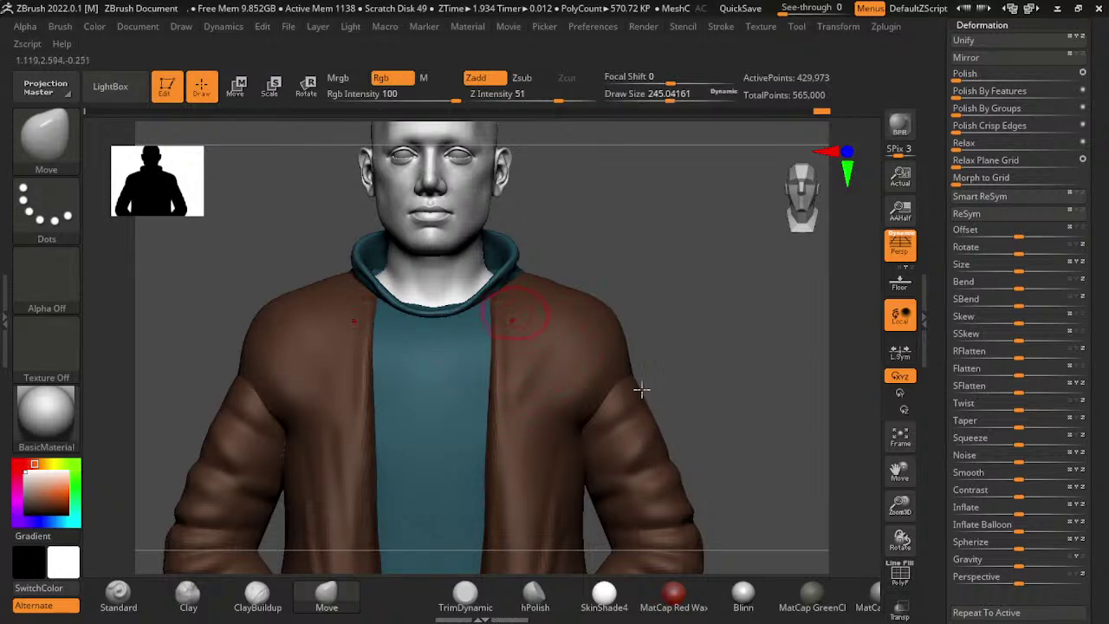
left_click(458, 286, "alt")
left_click_drag(712, 442, 722, 502, "alt")
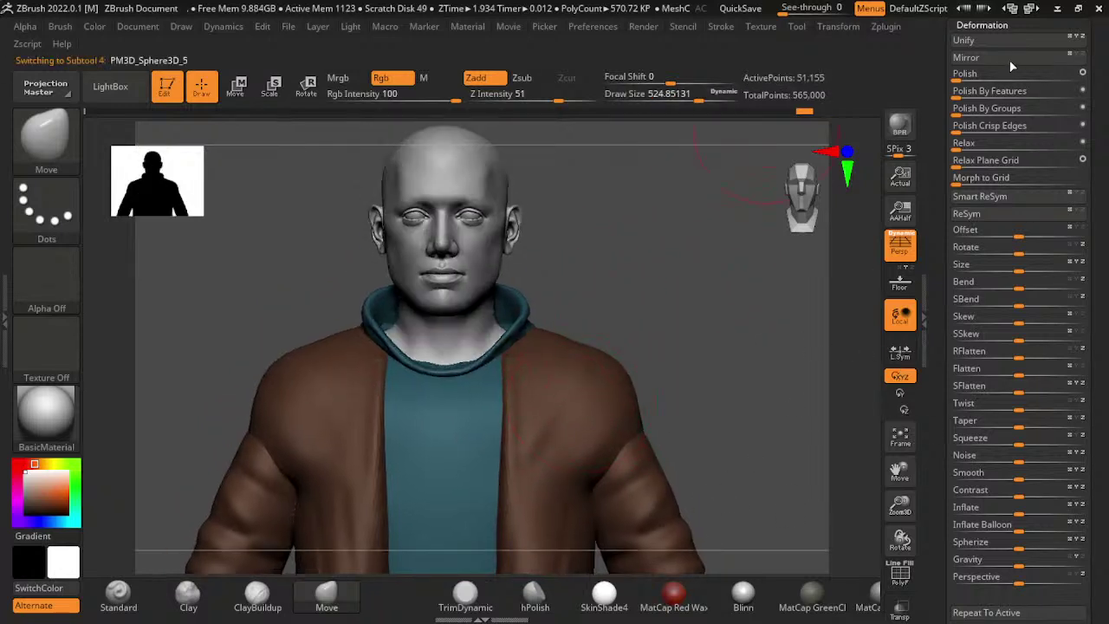
- Solo the jacket and build up clay inside its neck opening with ClayBuildup
left_click(838, 26)
left_click(944, 394)
left_click_drag(780, 260, 780, 468)
left_click(258, 592)
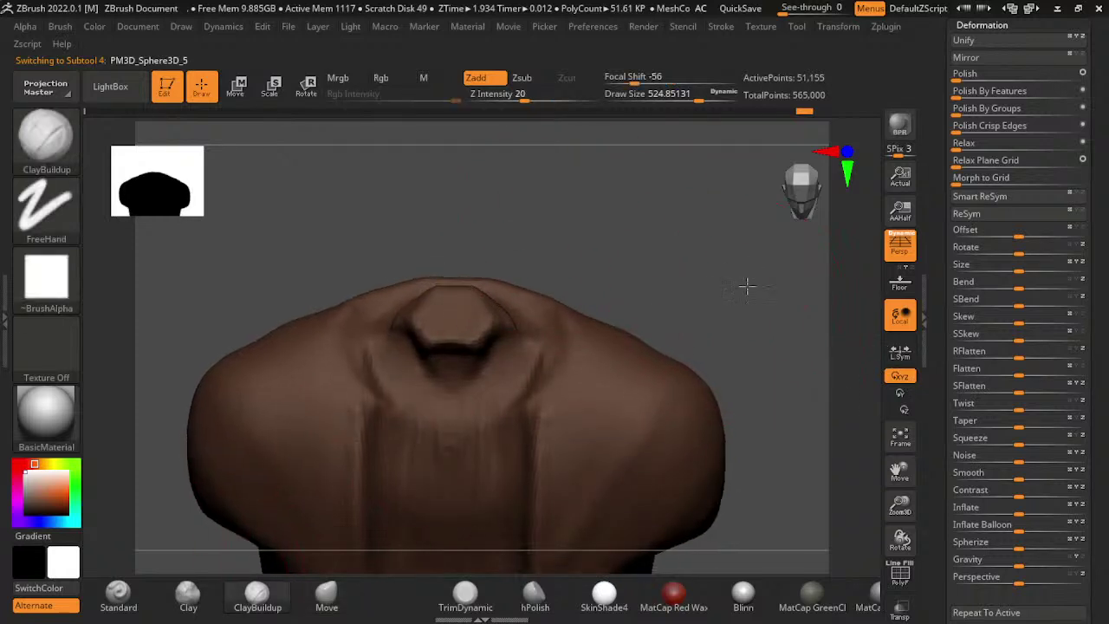
mouse_move(742, 289)
left_mouse_down()
mouse_move(586, 425)
mouse_move(575, 408)
mouse_move(592, 430)
left_mouse_up()
key("bracketleft")
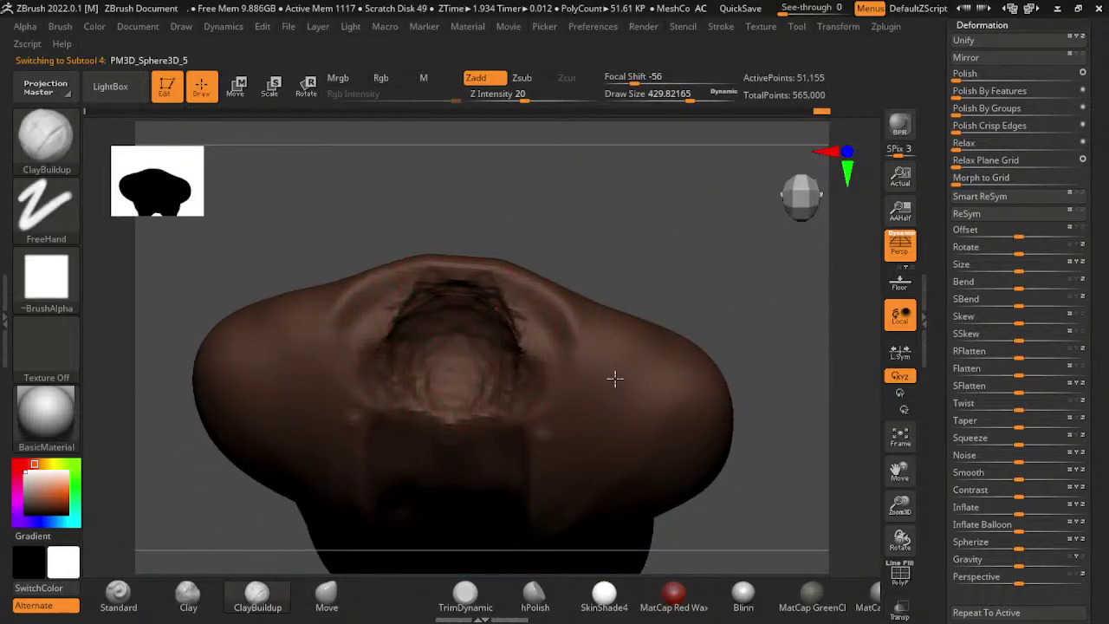
mouse_move(614, 376)
left_mouse_down()
mouse_move(658, 421)
mouse_move(663, 411)
mouse_move(535, 479)
mouse_move(478, 473)
mouse_move(539, 411)
mouse_move(584, 421)
mouse_move(569, 508)
mouse_move(525, 532)
mouse_move(493, 585)
left_mouse_up()
- Smooth the sculpted neck opening and check the jacket back from several angles
key("shift")
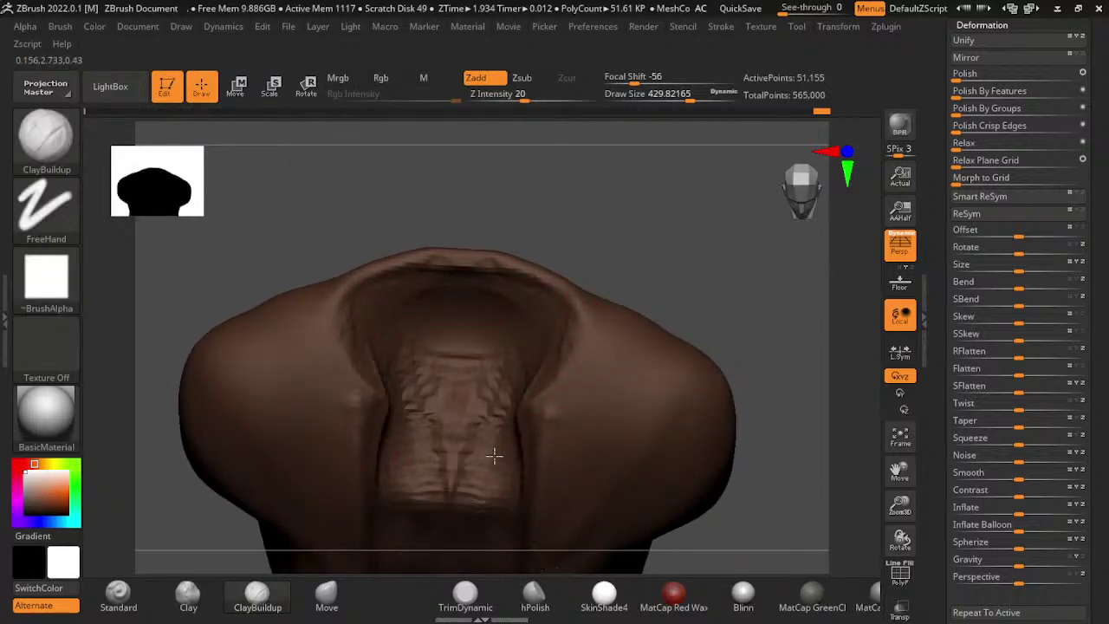
mouse_move(493, 456)
left_mouse_down()
mouse_move(572, 543)
mouse_move(616, 545)
mouse_move(616, 575)
left_mouse_up()
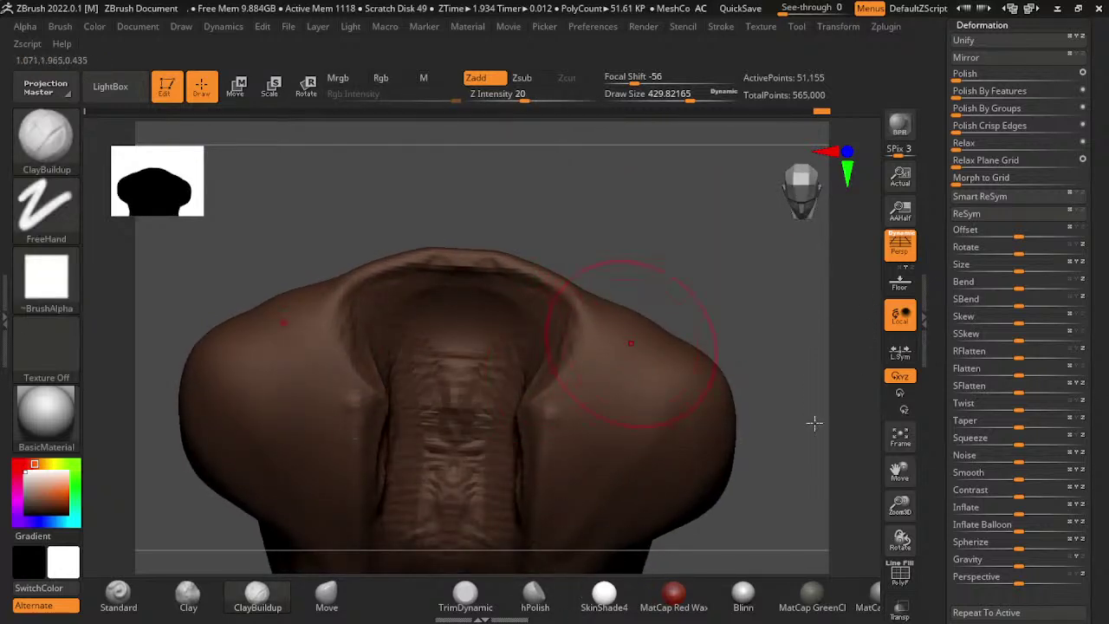
left_click_drag(812, 421, 711, 339)
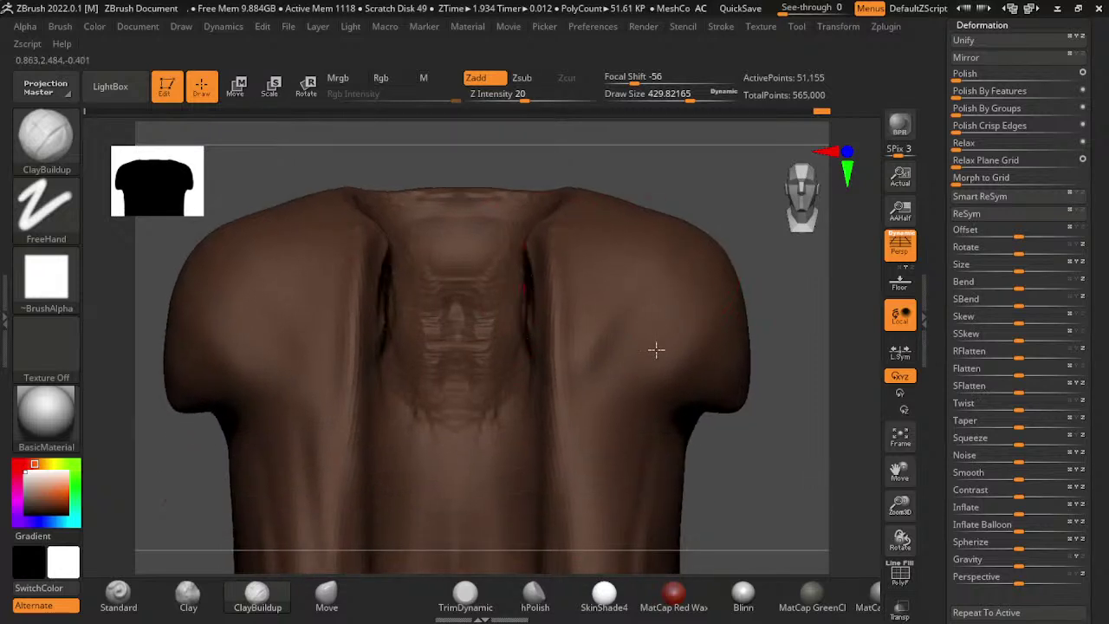
left_click_drag(512, 446, 674, 302)
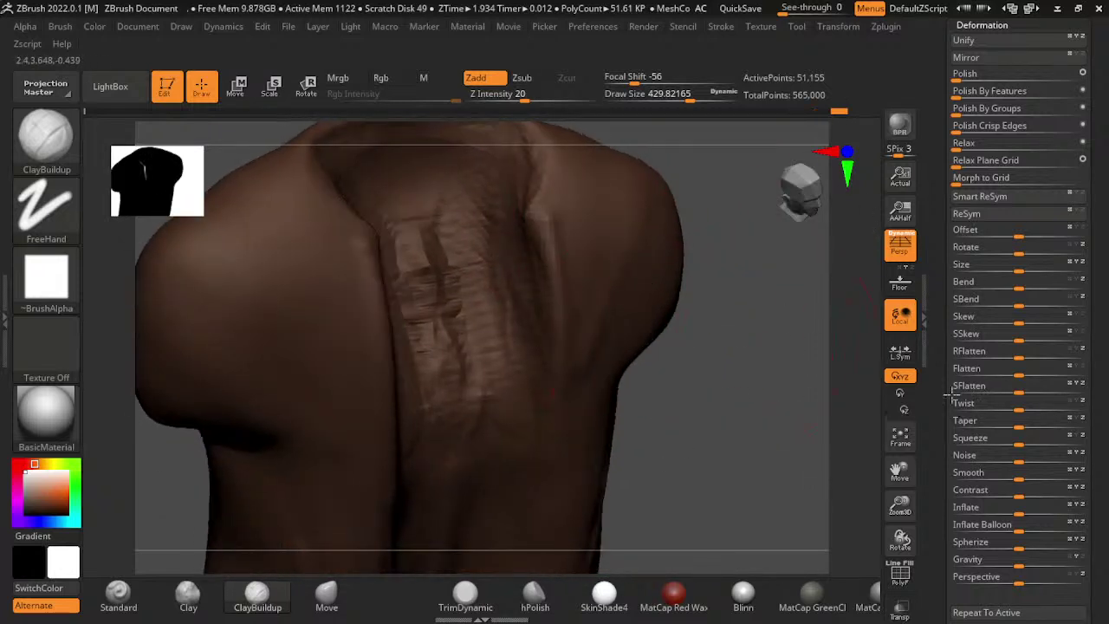
left_click_drag(642, 305, 545, 488)
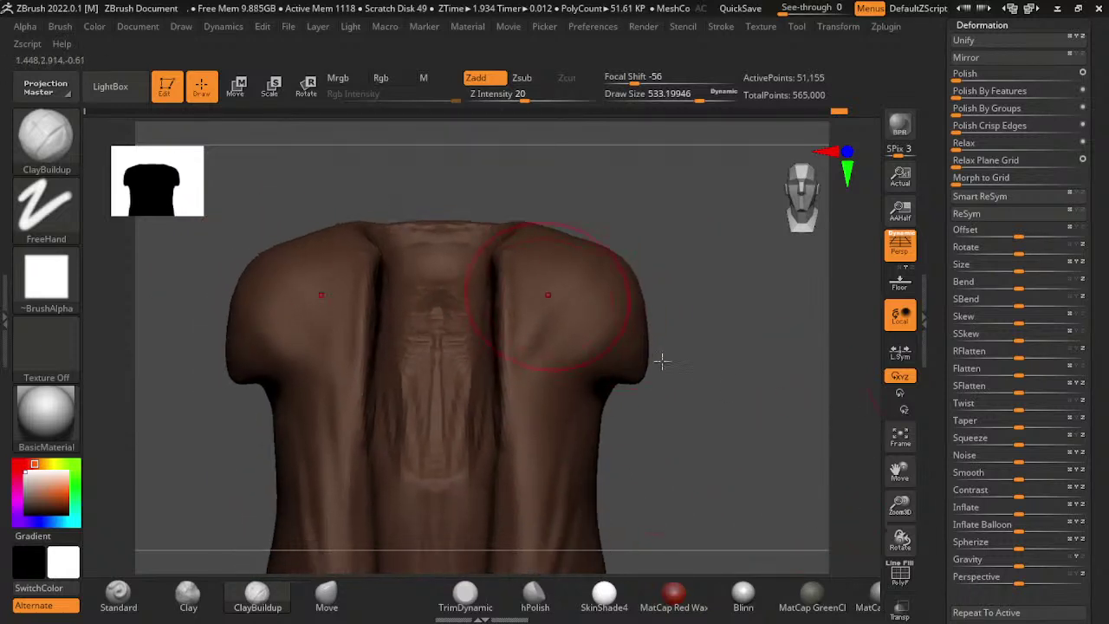
right_click_drag(688, 549, 966, 511, "ctrl")
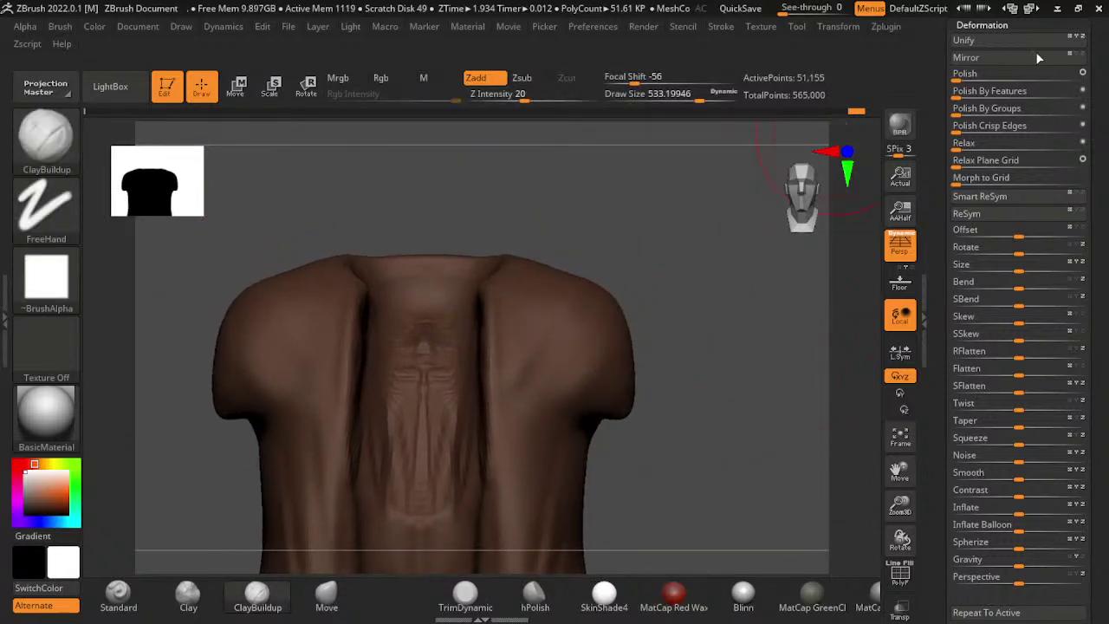
- Turn Solo off to show the whole character and return to the Move brush
left_click(838, 26)
left_click(892, 363)
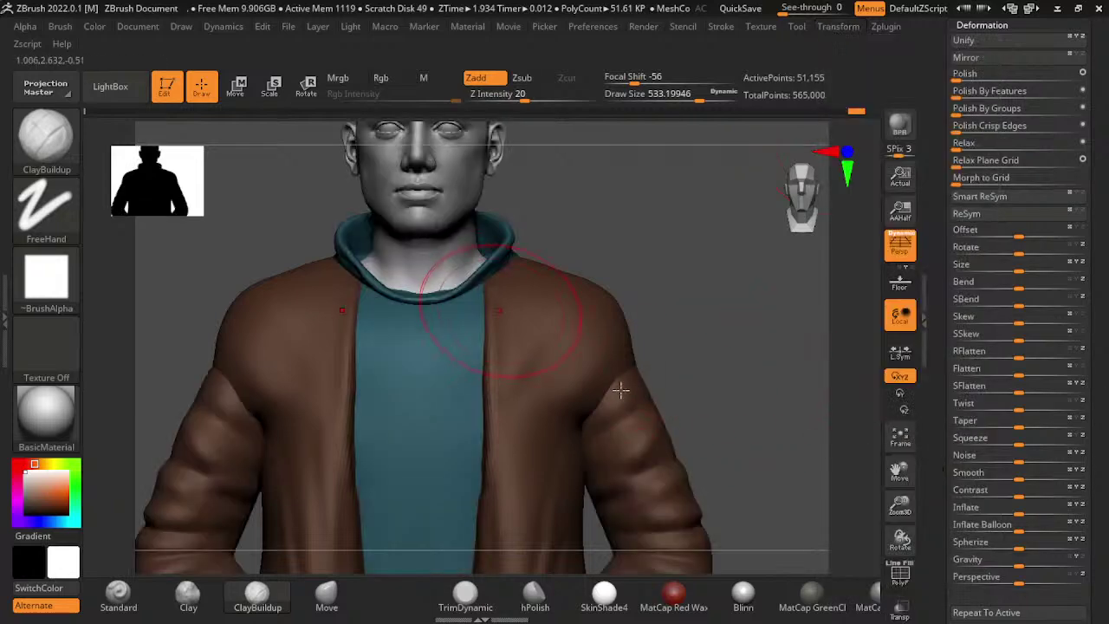
right_click_drag(800, 312, 734, 412, "alt")
left_click(325, 596)
- Check the bust in profile and front, then make PM3D_Cylinder3D1 the active subtool
key("bracketright")
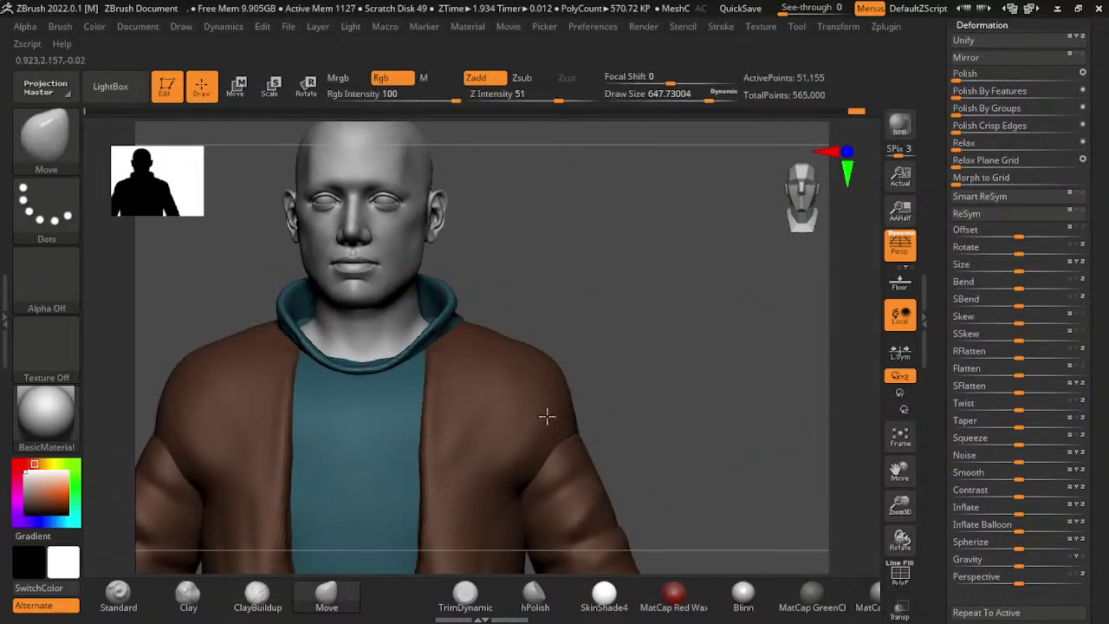
mouse_move(540, 418)
right_mouse_down()
mouse_move(671, 369)
mouse_move(589, 288)
right_mouse_up()
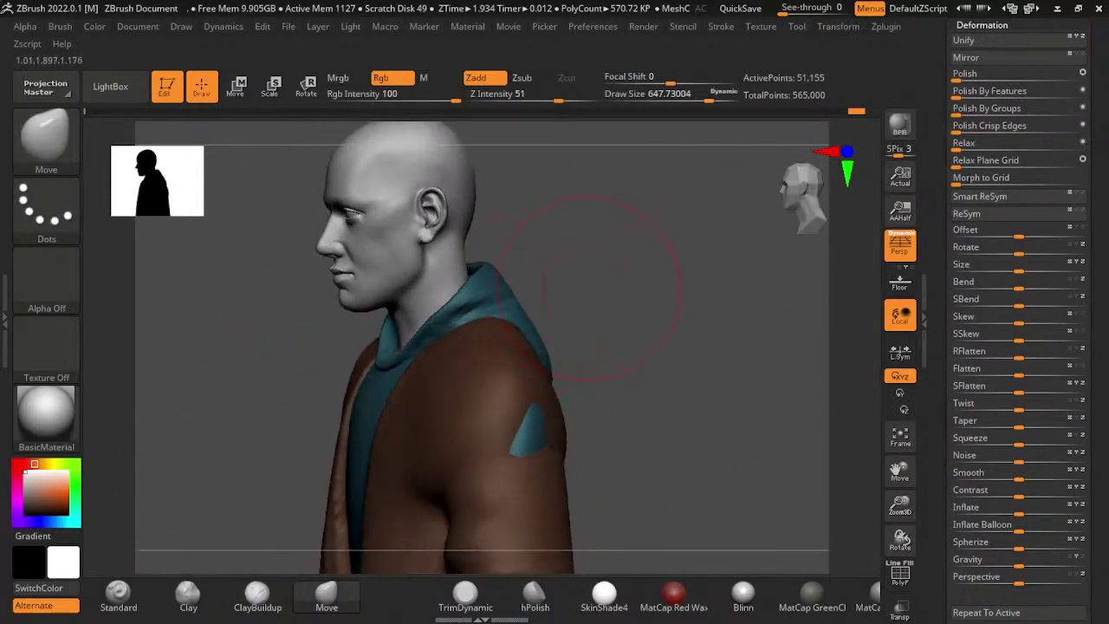
right_click_drag(631, 247, 853, 390)
right_click_drag(784, 516, 832, 539, "alt")
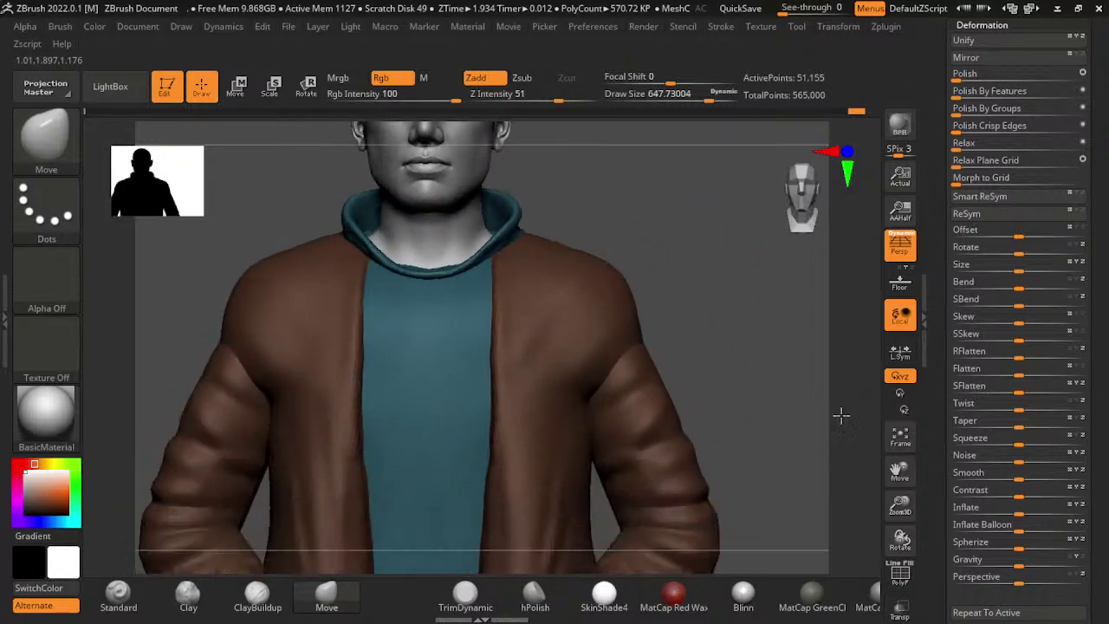
left_click(832, 539, "alt")
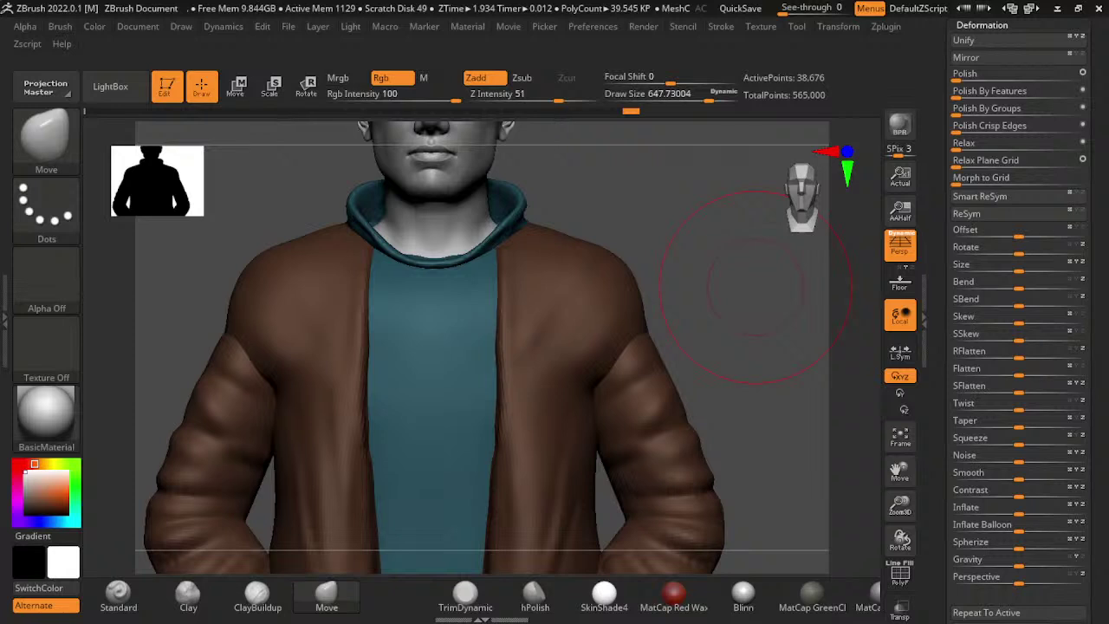
left_click_drag(801, 457, 693, 494, "alt")
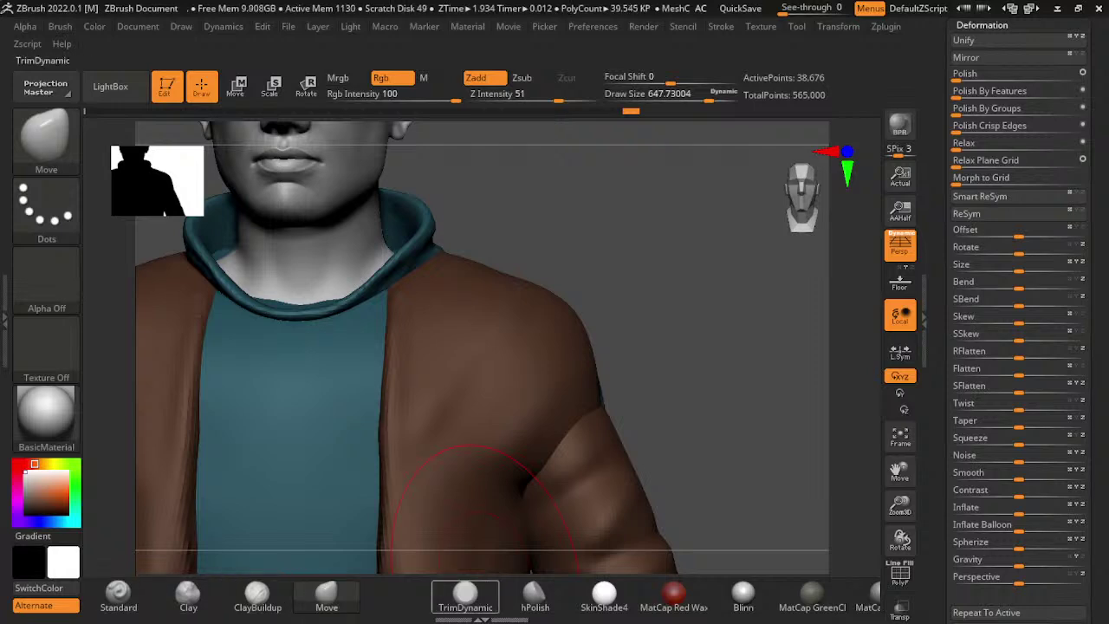
- Pick DamStandard, reactivate the jacket PM3D_Sphere3D_5, and inspect its shoulder and back
left_click(534, 596)
key("b")
key("d")
key("s")
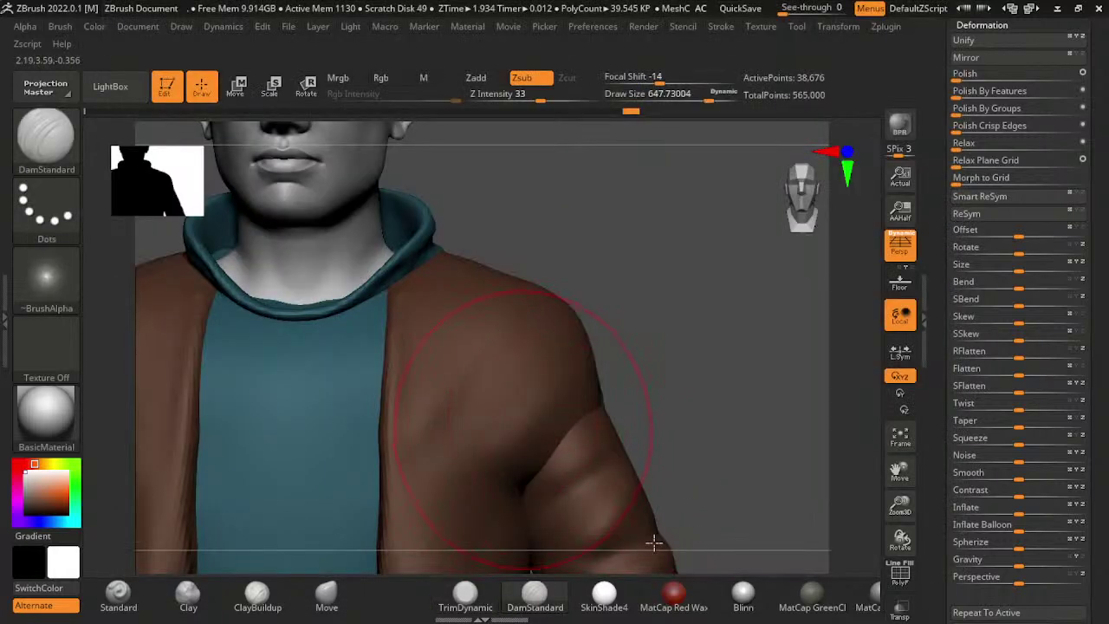
left_click(660, 489, "alt")
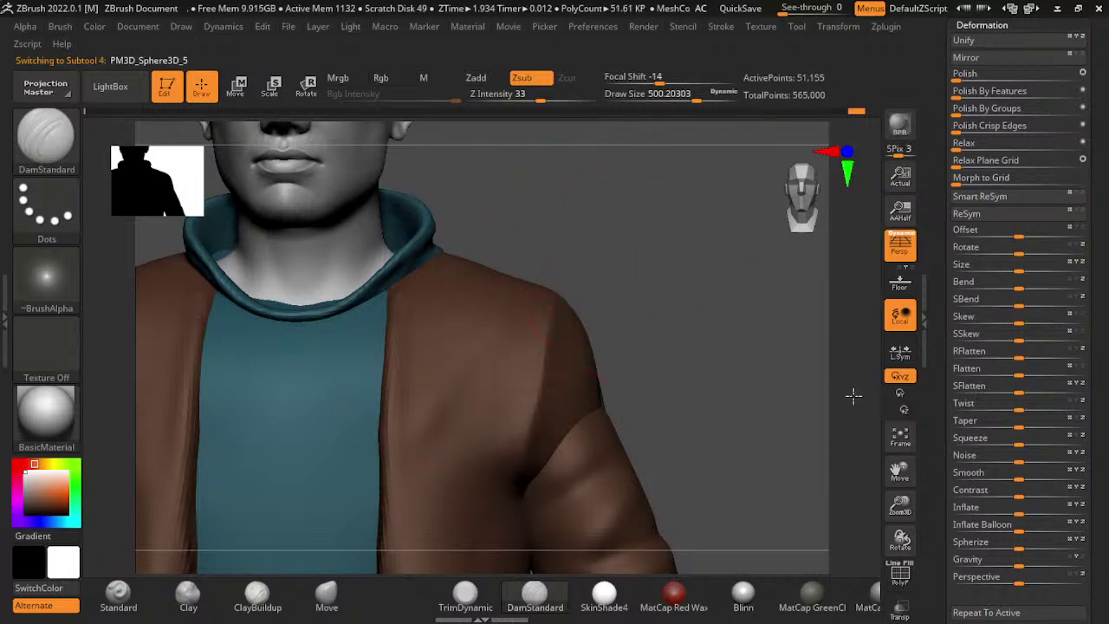
mouse_move(706, 320)
left_mouse_down("alt")
mouse_move(849, 376)
mouse_move(729, 468)
left_mouse_up("alt")
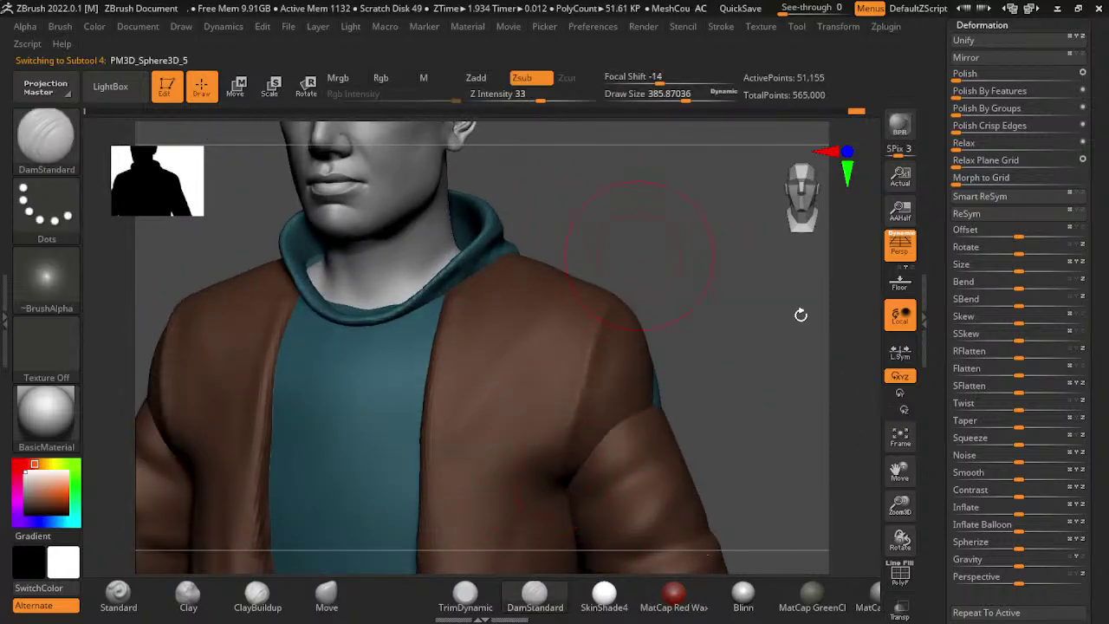
mouse_move(800, 314)
left_mouse_down()
mouse_move(844, 412)
mouse_move(765, 430)
left_mouse_up()
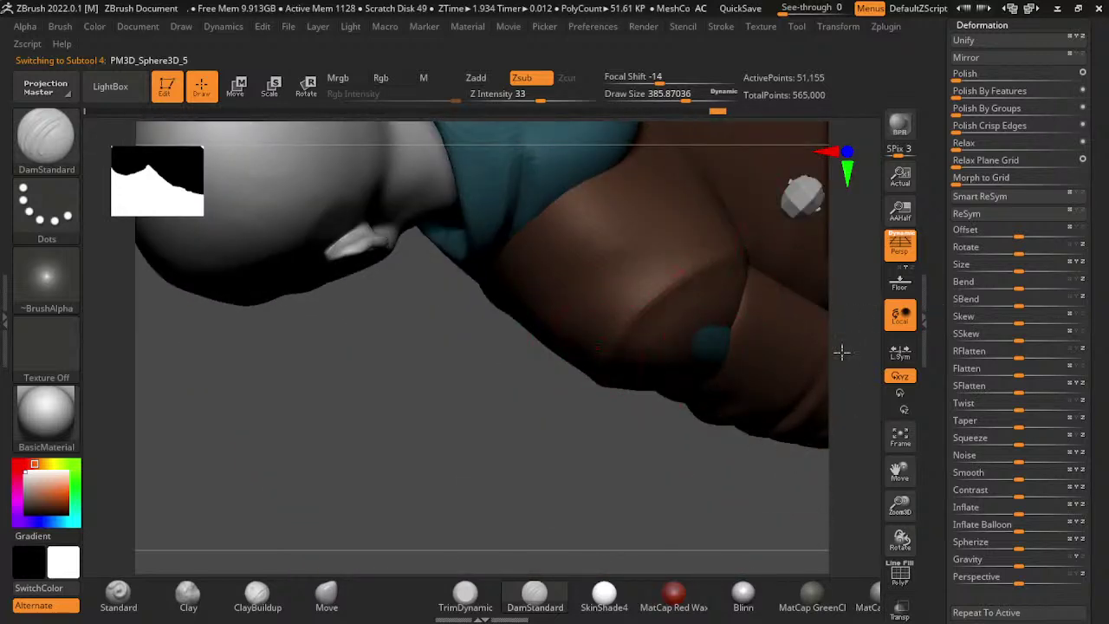
mouse_move(854, 342)
left_mouse_down("shift")
mouse_move(805, 392)
mouse_move(849, 453)
left_mouse_up("shift")
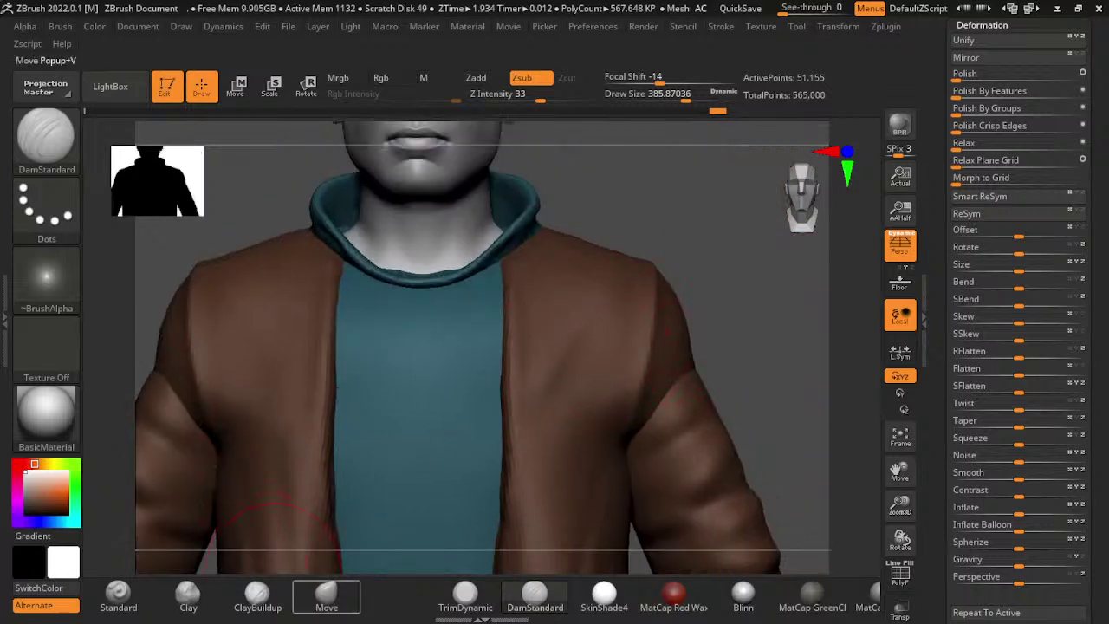
- Push the jacket's sleeve and side silhouette with the Move brush under X symmetry
left_click(325, 596)
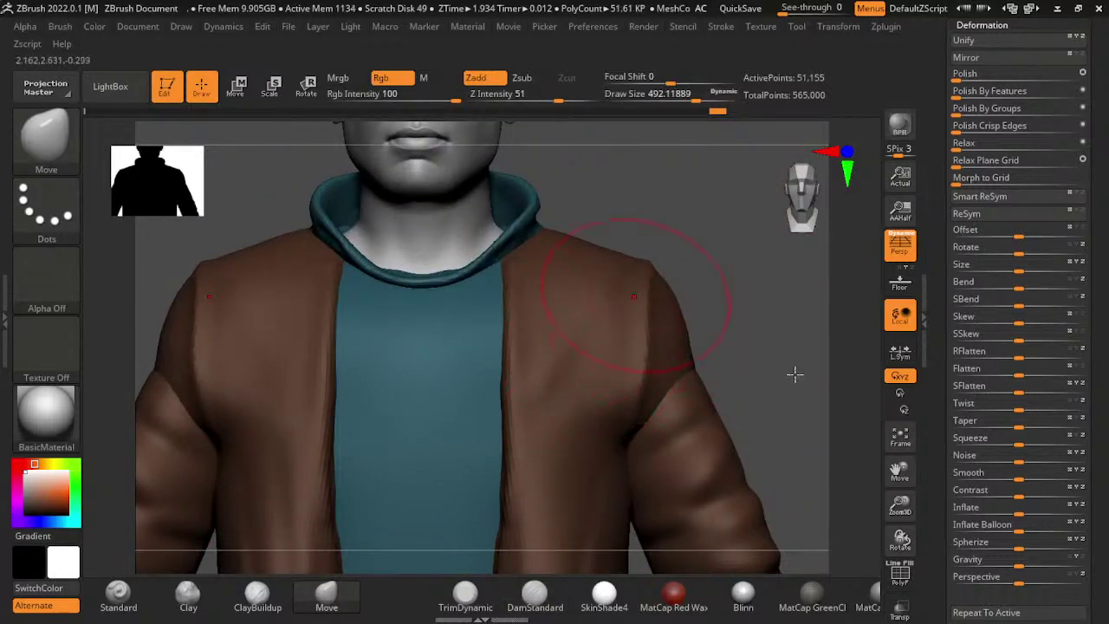
left_click_drag(795, 371, 797, 448)
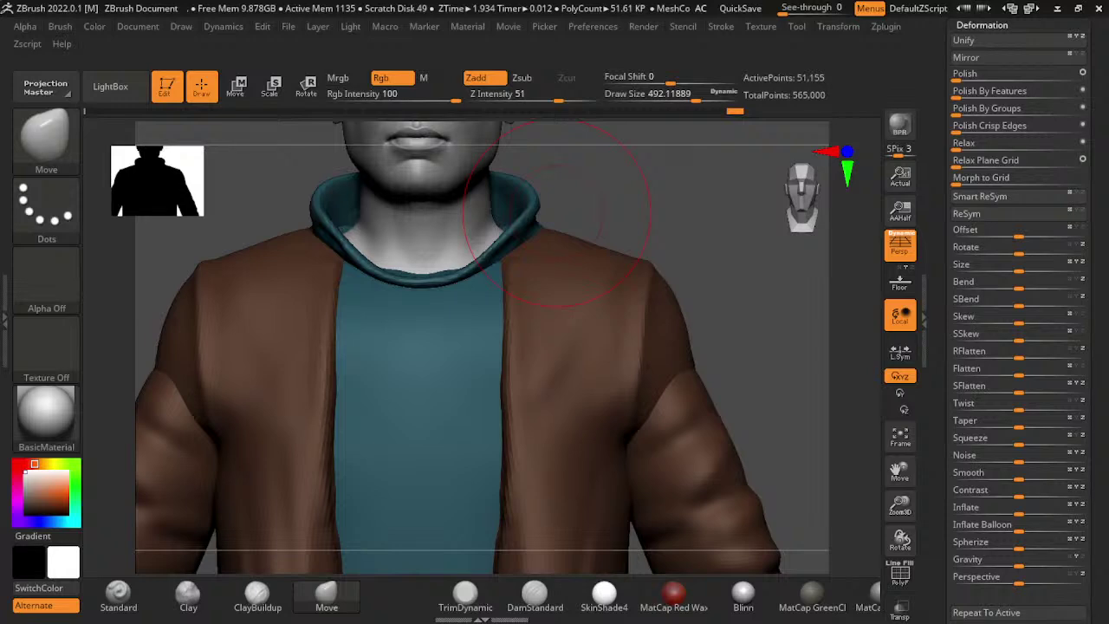
- Frame the character, zoom in on the head, and resize the Move brush over the brow
left_click(900, 438)
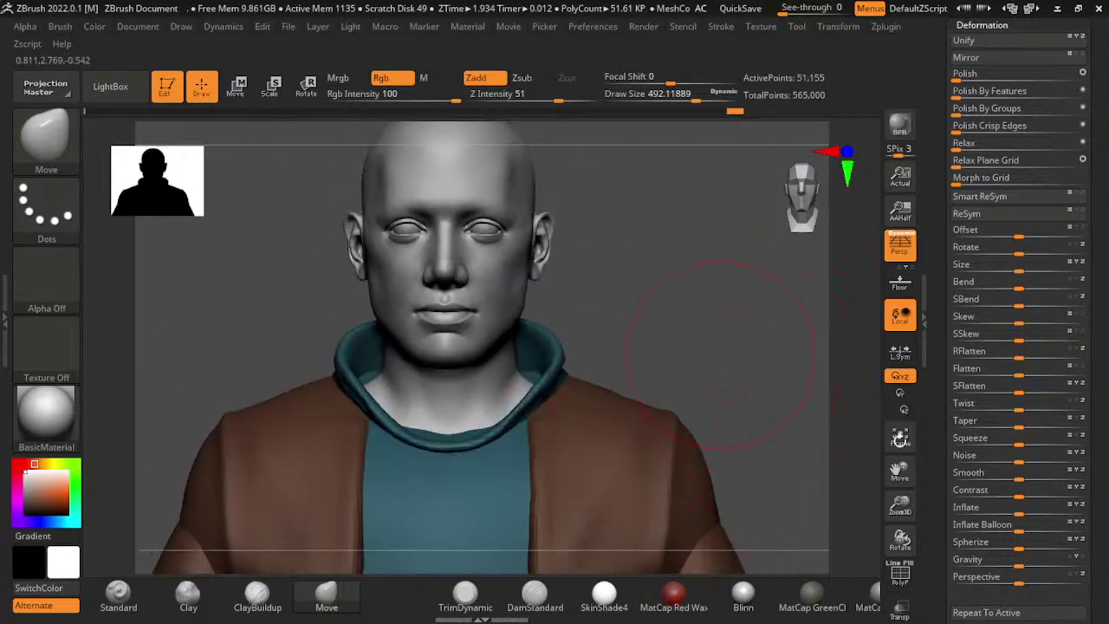
left_click_drag(864, 419, 840, 363, "alt")
key("s")
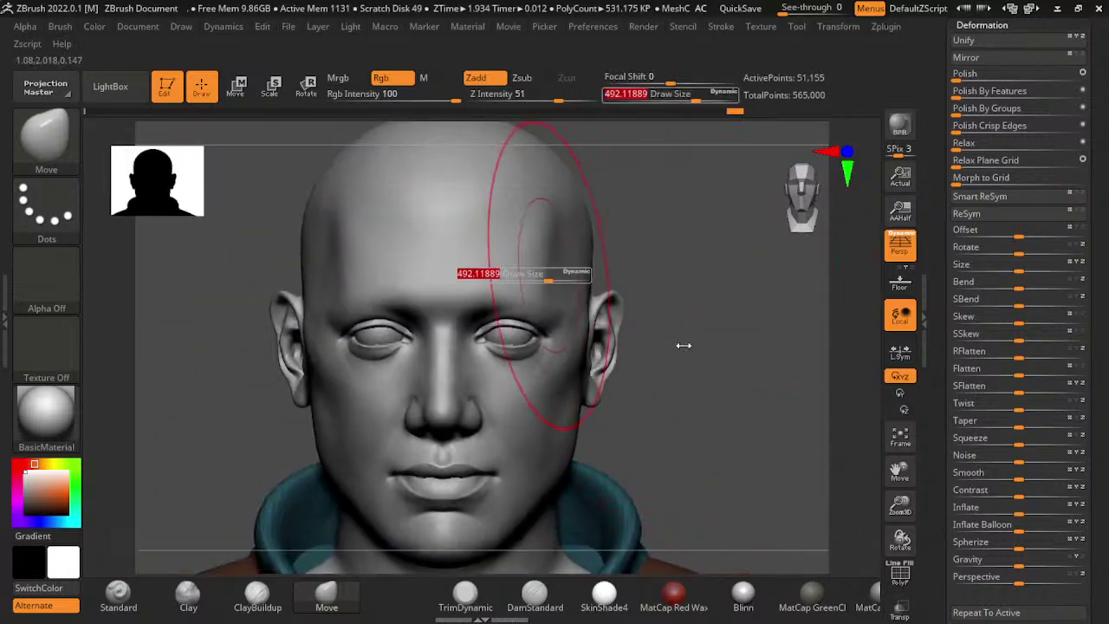
left_click(684, 344)
mouse_move(683, 329)
left_mouse_down("alt")
mouse_move(882, 426)
mouse_move(901, 468)
left_mouse_up("alt")
key("s")
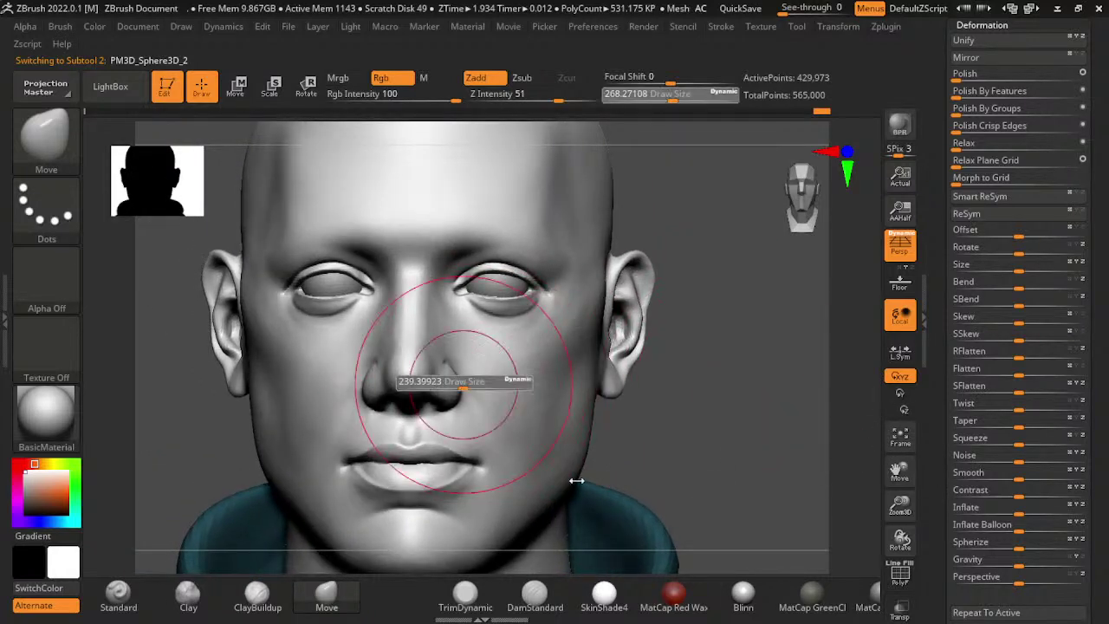
mouse_move(576, 480)
left_mouse_down()
mouse_move(567, 448)
mouse_move(645, 378)
left_mouse_up()
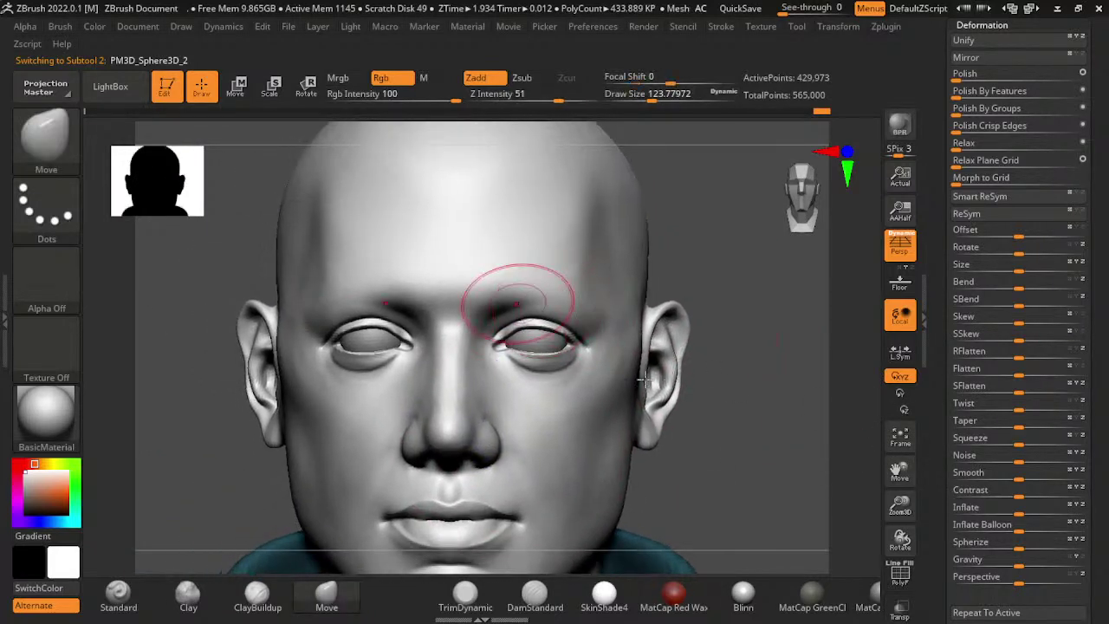
key("bracketright")
key("bracketright")
key("bracketright")
key("bracketright")
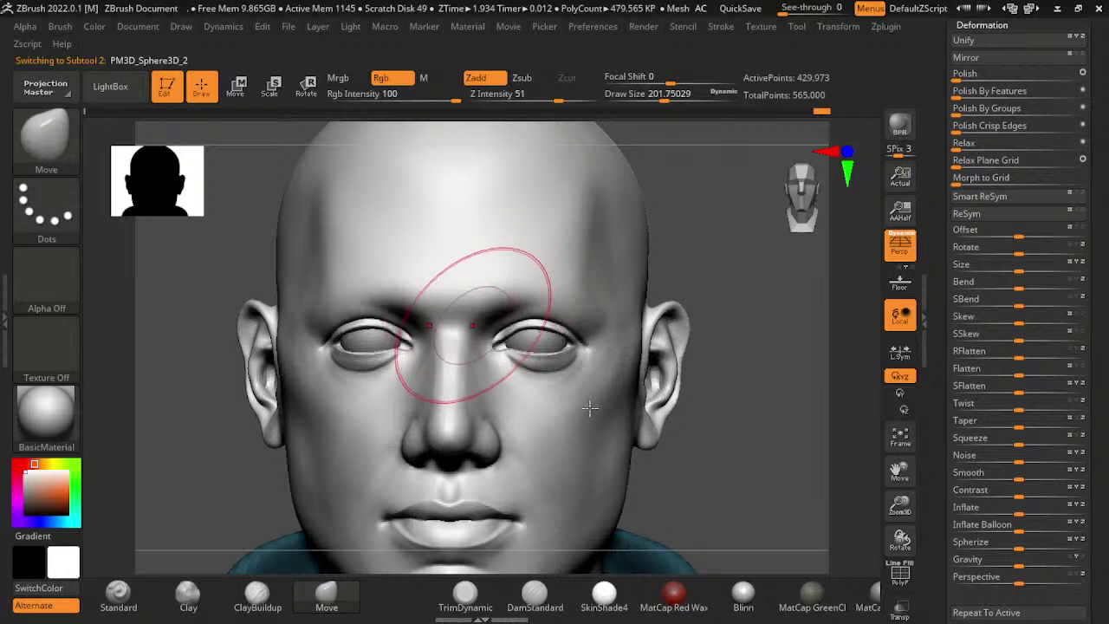
- Zoom back out to head and shoulders and make subtool PM3D_Sphere3D_4 active
key("f")
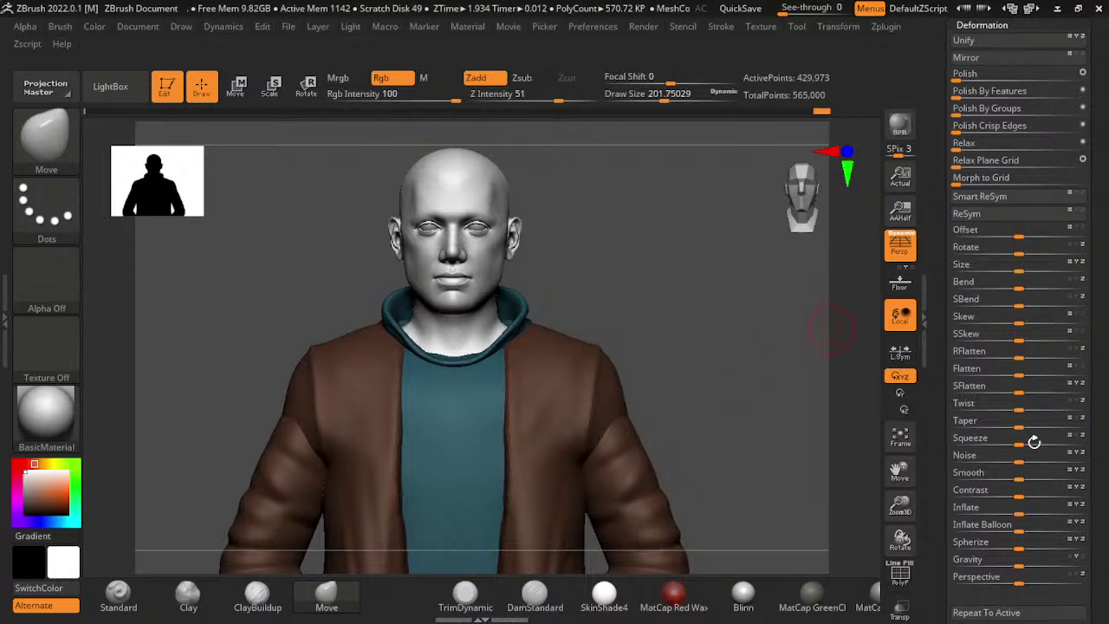
mouse_move(879, 426)
left_mouse_down("alt")
mouse_move(724, 500)
mouse_move(768, 478)
left_mouse_up("alt")
left_click(649, 520, "alt")
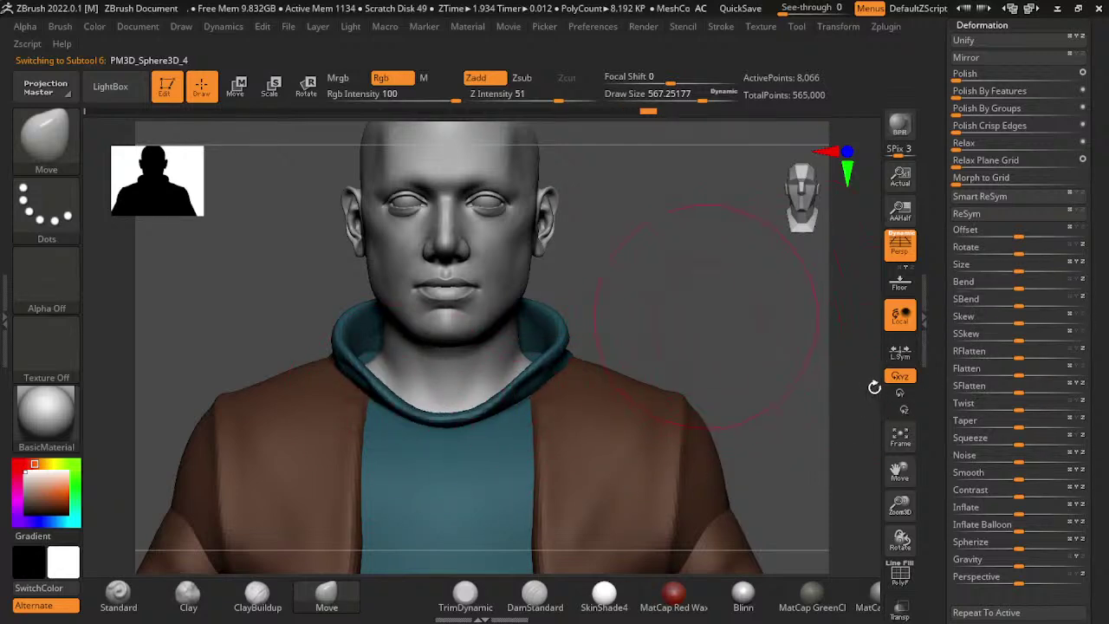
- Snap to a side profile, enlarge the brush to about 856, and pick up the teal hood colour
left_click_drag(872, 384, 690, 393, "shift")
key("s")
left_click_drag(608, 384, 632, 384)
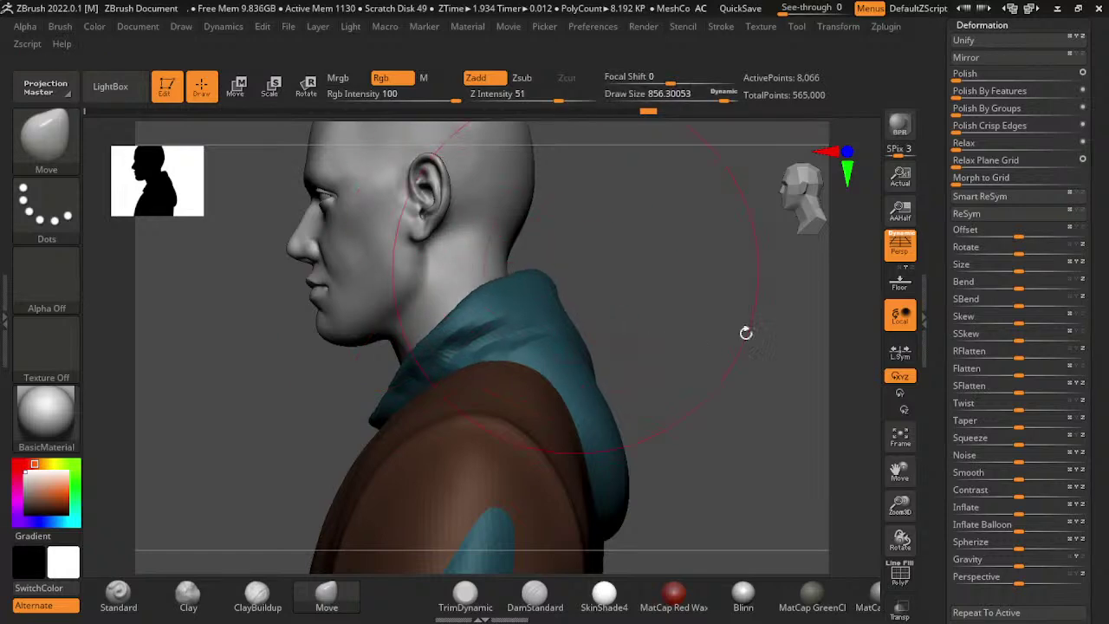
key("c")
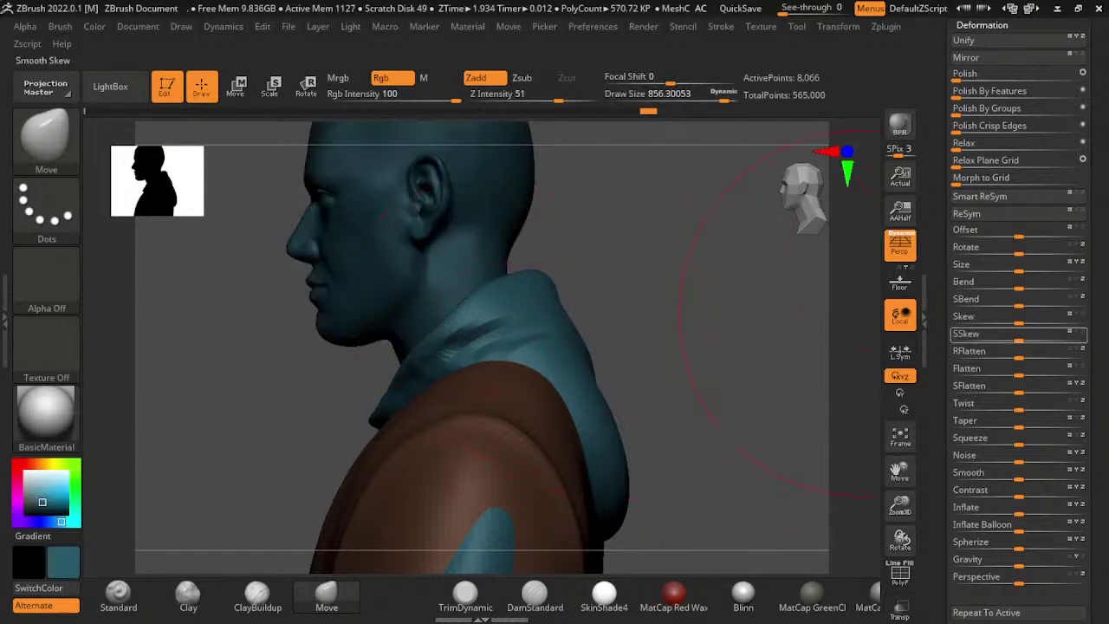
- ZRemesh the hood from 8,066 to 5,602 active points and set the main colour to white
scroll(1013, 329, "down", 4)
scroll(1014, 329, "down", 4)
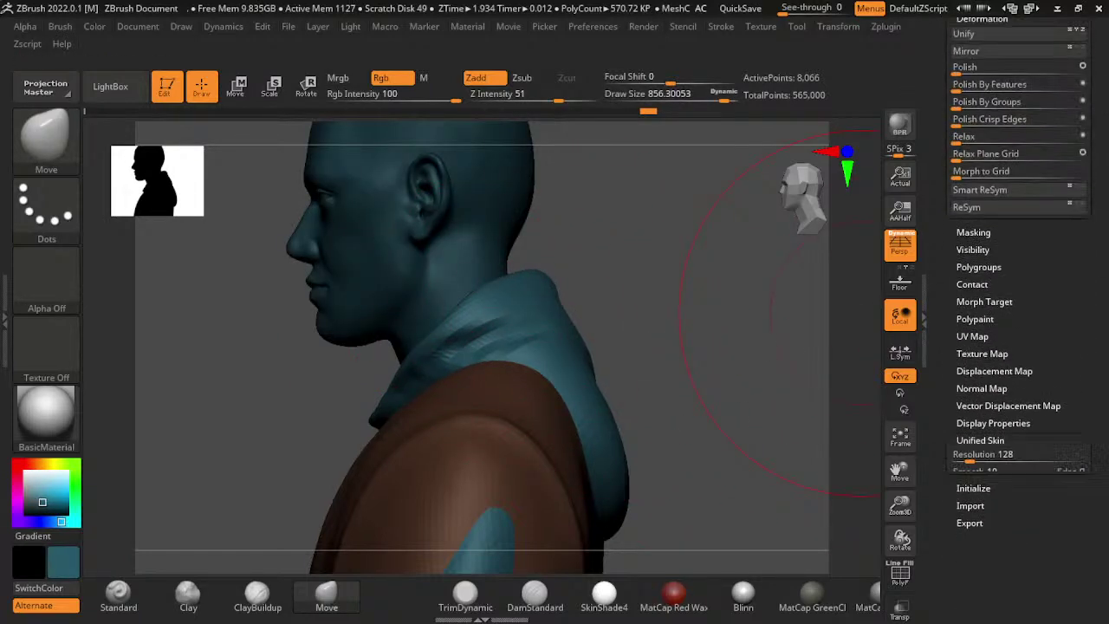
left_click(980, 303)
scroll(1019, 312, "up", 3)
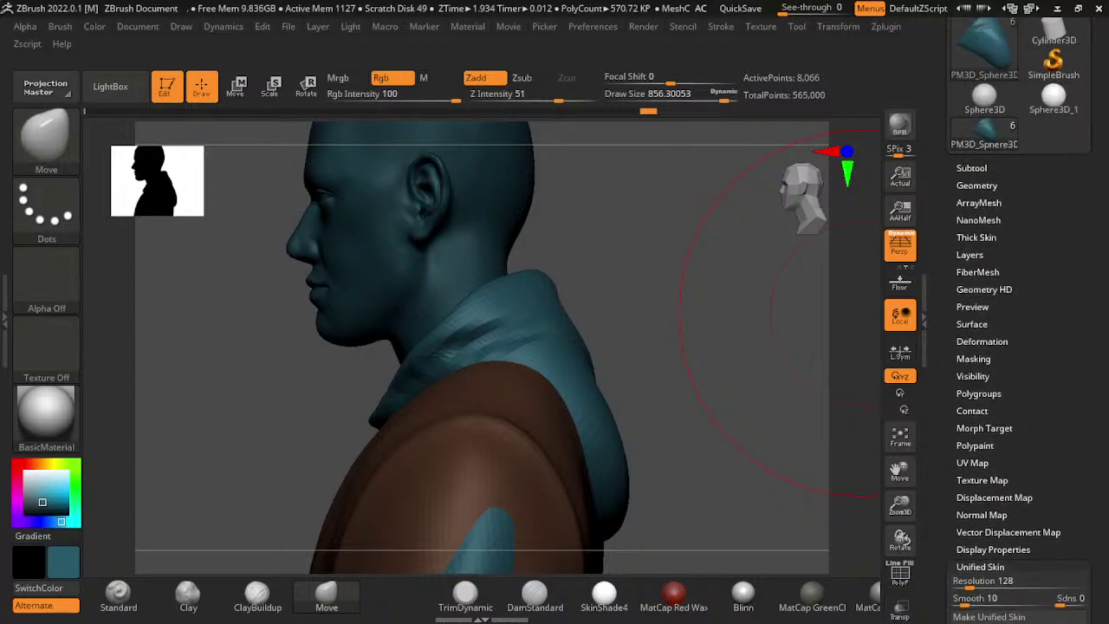
left_click(977, 185)
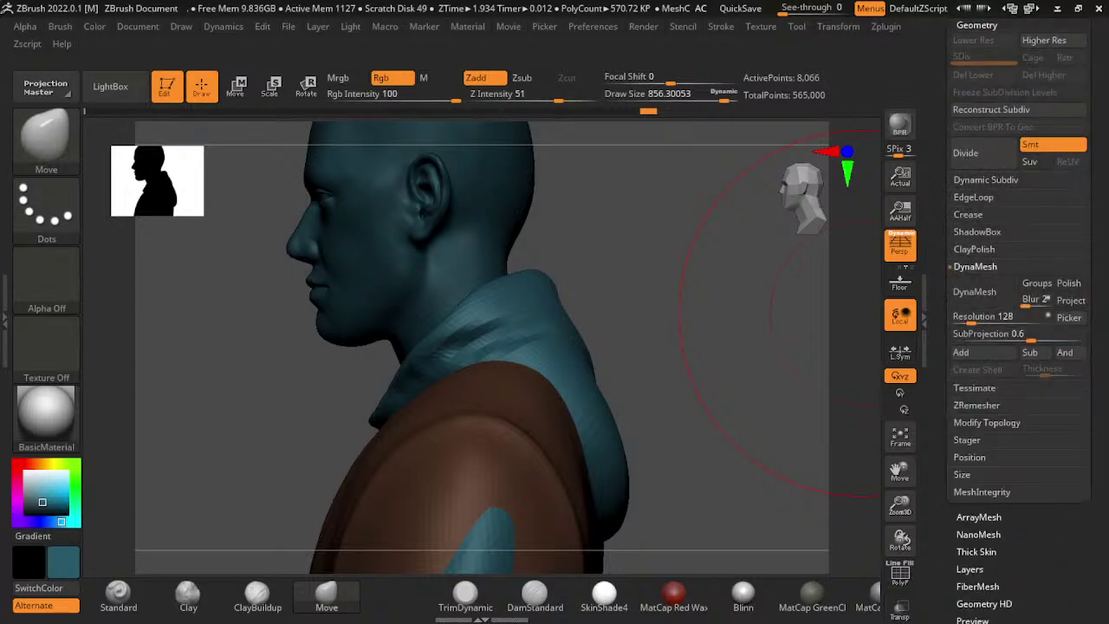
left_click(974, 266)
left_click(976, 301)
left_click(976, 326)
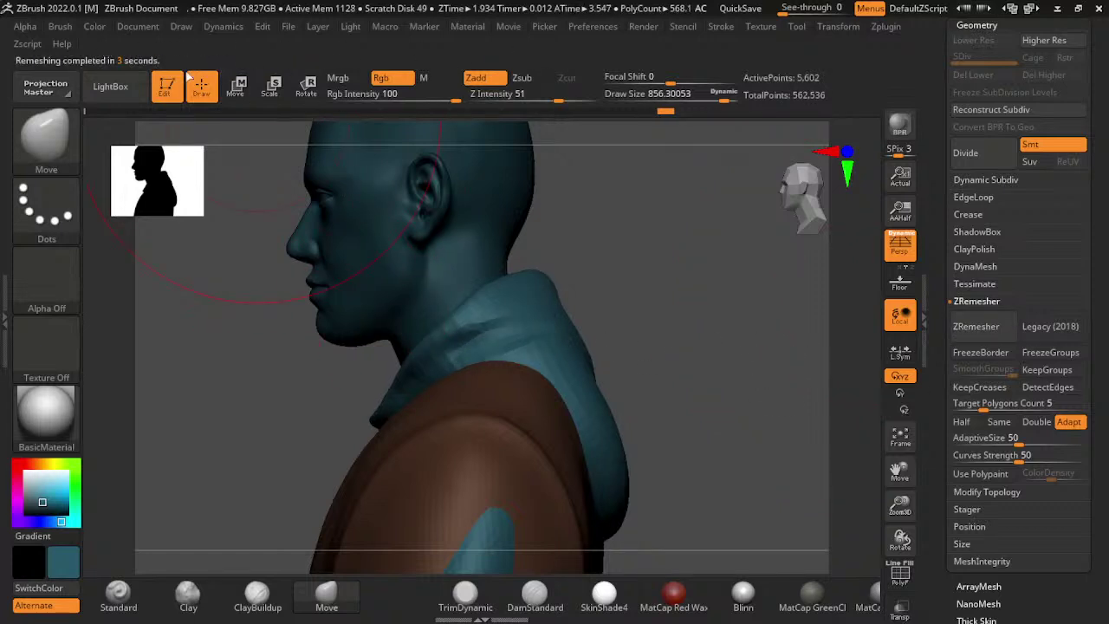
left_click(94, 26)
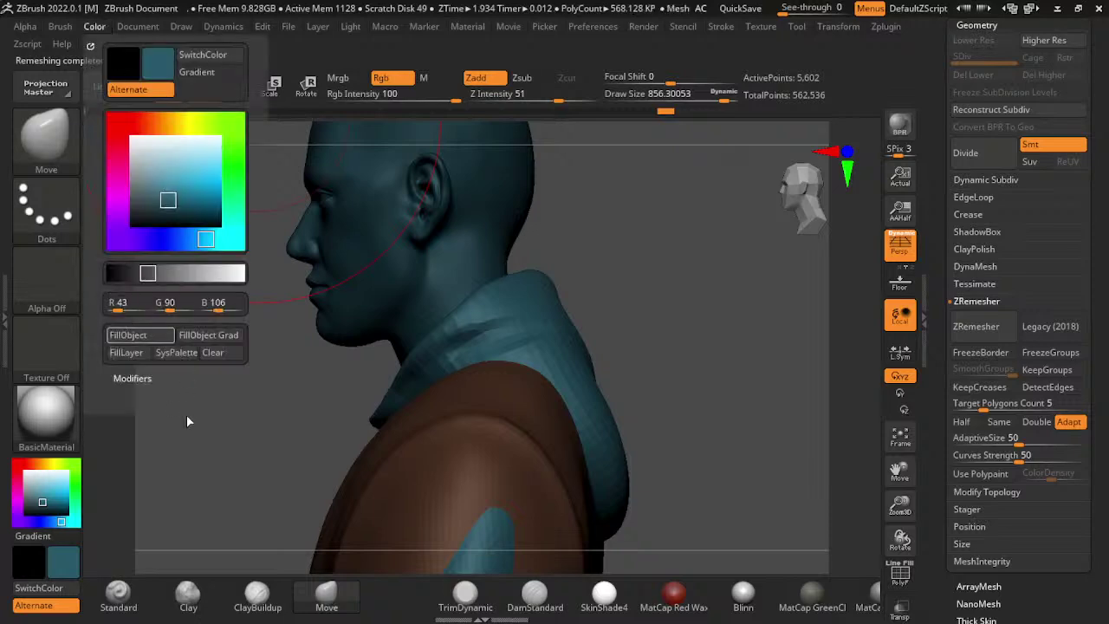
left_click(24, 472)
- Subdivide the remeshed hood with Ctrl+D and turn the model to face the front
key("ctrl+z")
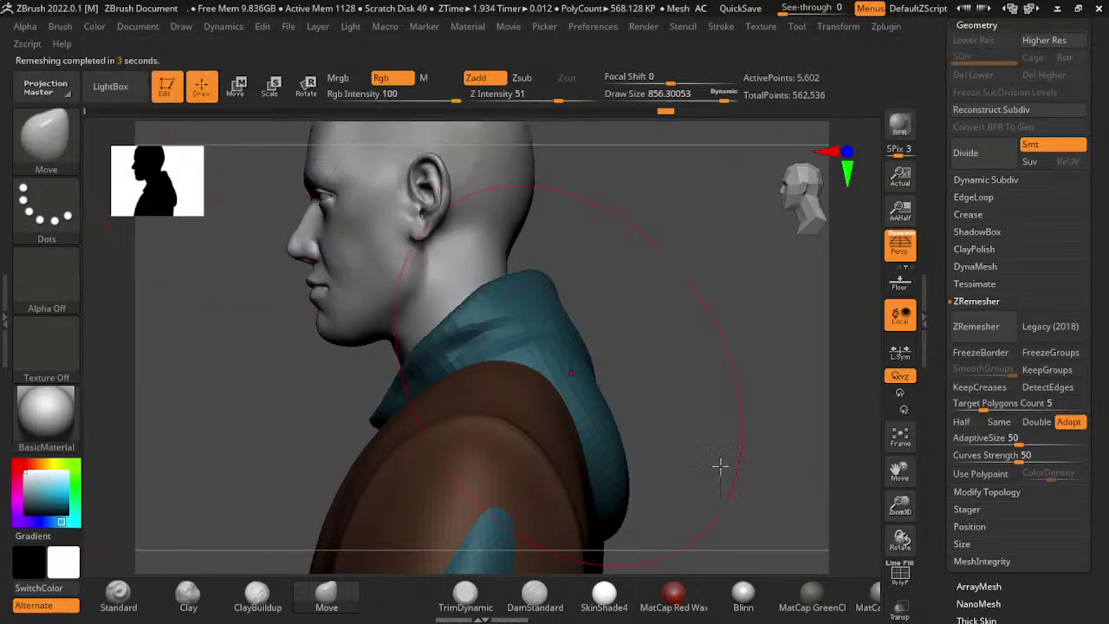
key("ctrl+d")
key("ctrl+d")
left_click_drag(852, 387, 683, 435)
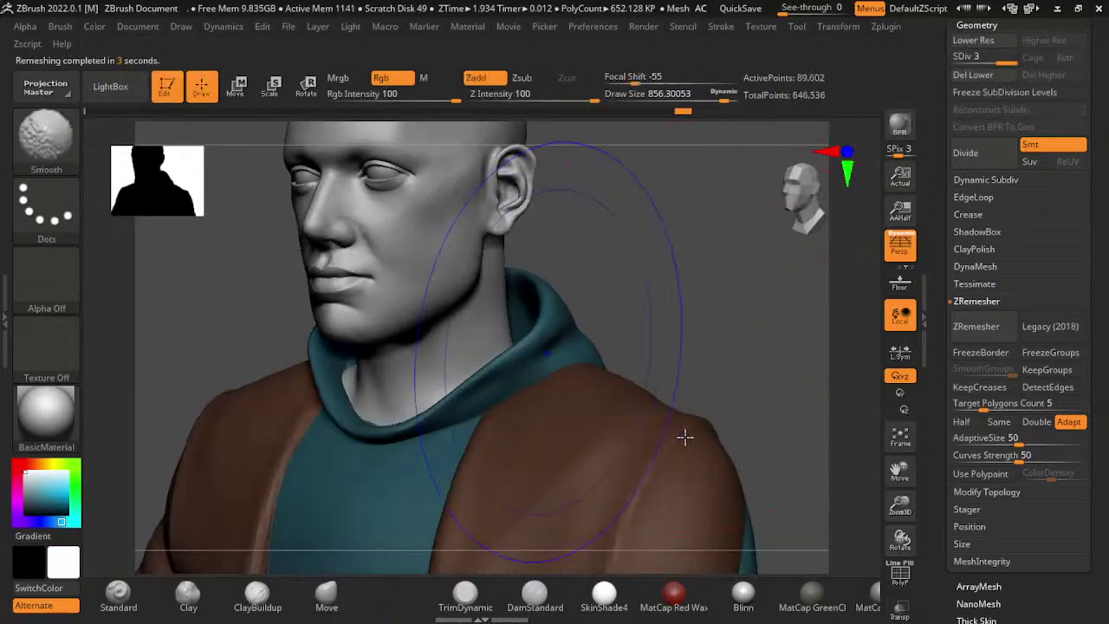
mouse_move(880, 375)
left_mouse_down()
mouse_move(780, 390)
mouse_move(673, 477)
left_mouse_up()
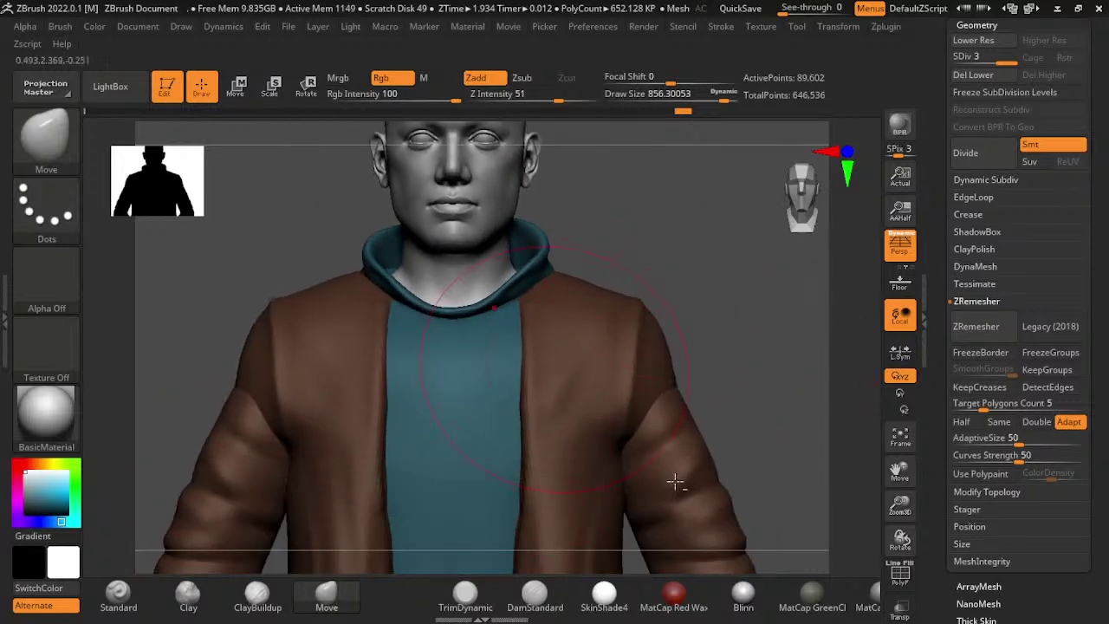
- Reactivate the jacket PM3D_Sphere3D_5 and select the ClayBuildup brush at Z Intensity 20
left_click(608, 540, "alt")
mouse_move(624, 514)
left_mouse_down()
mouse_move(837, 363)
mouse_move(690, 520)
left_mouse_up()
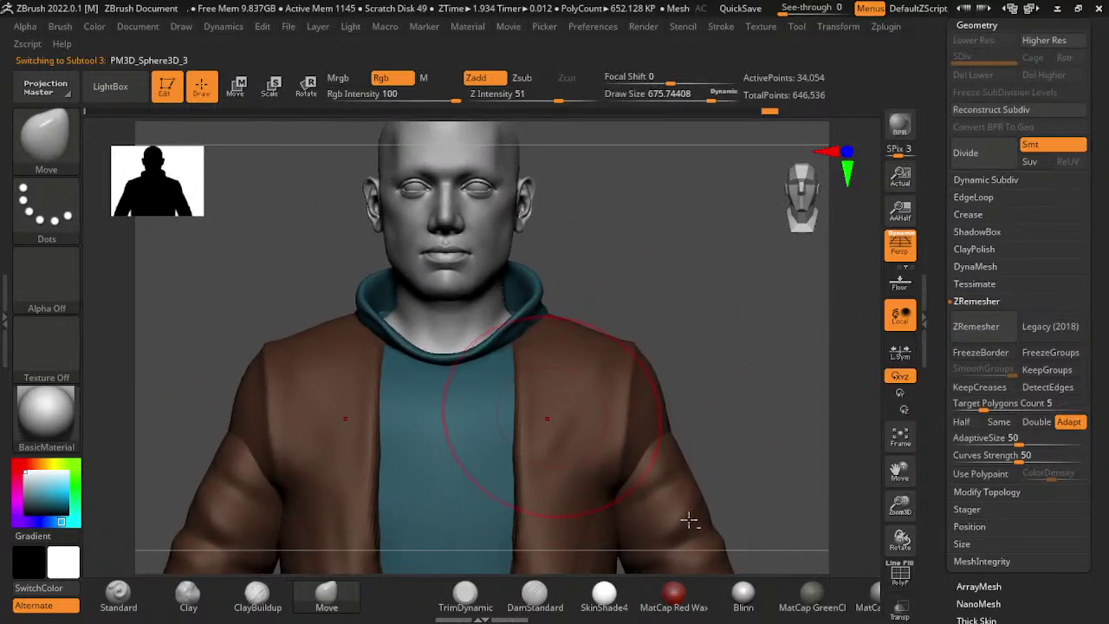
left_click(690, 520, "alt")
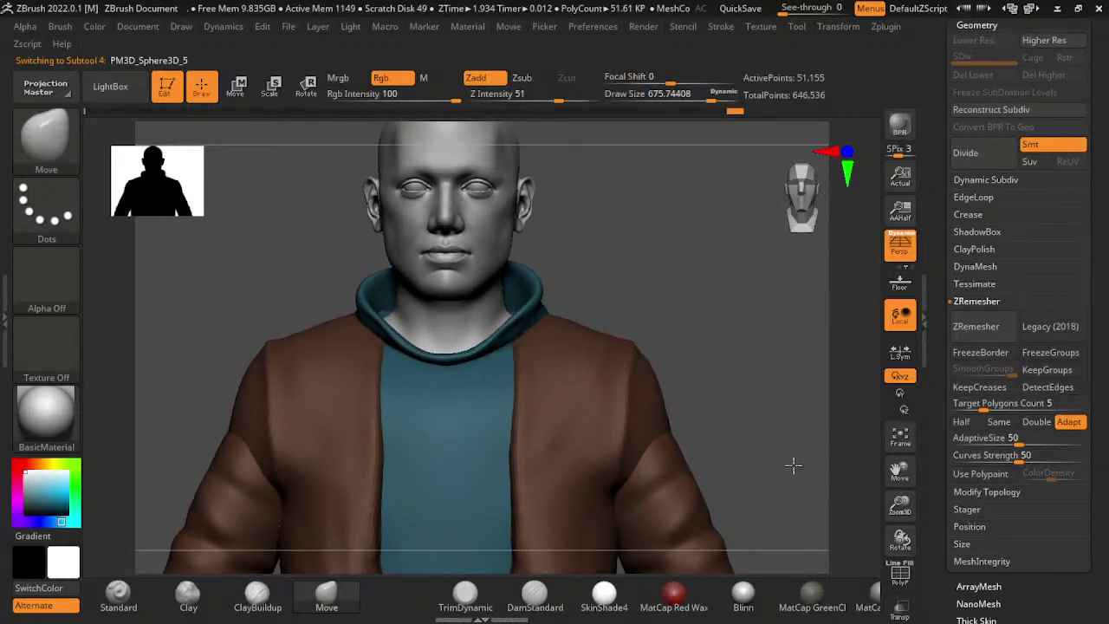
left_click_drag(854, 467, 823, 495, "alt")
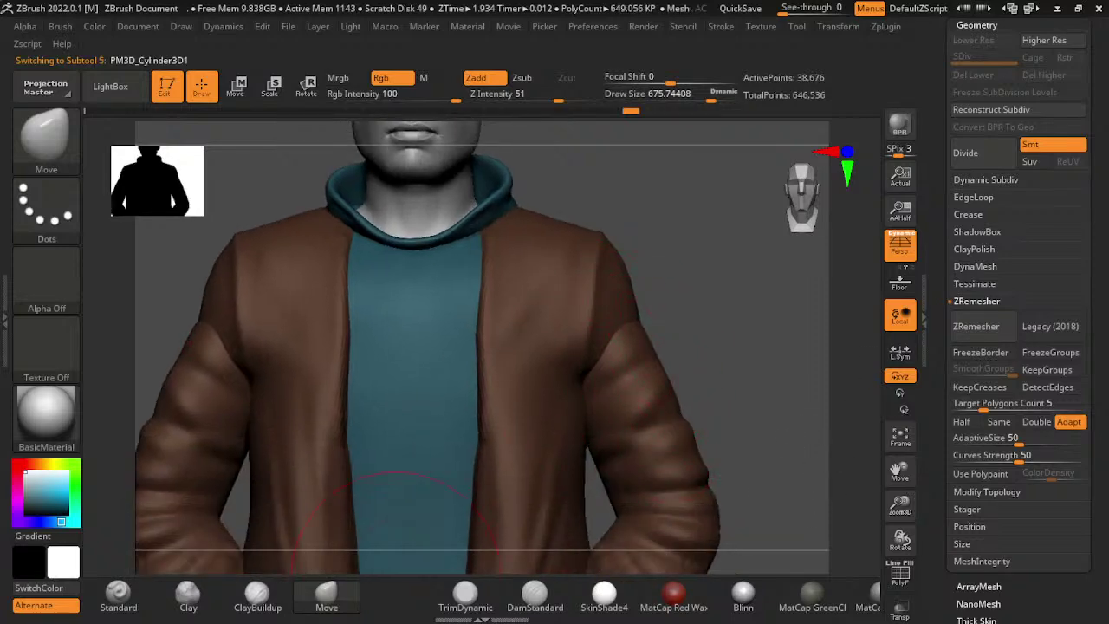
left_click(534, 594)
left_click(606, 334, "alt")
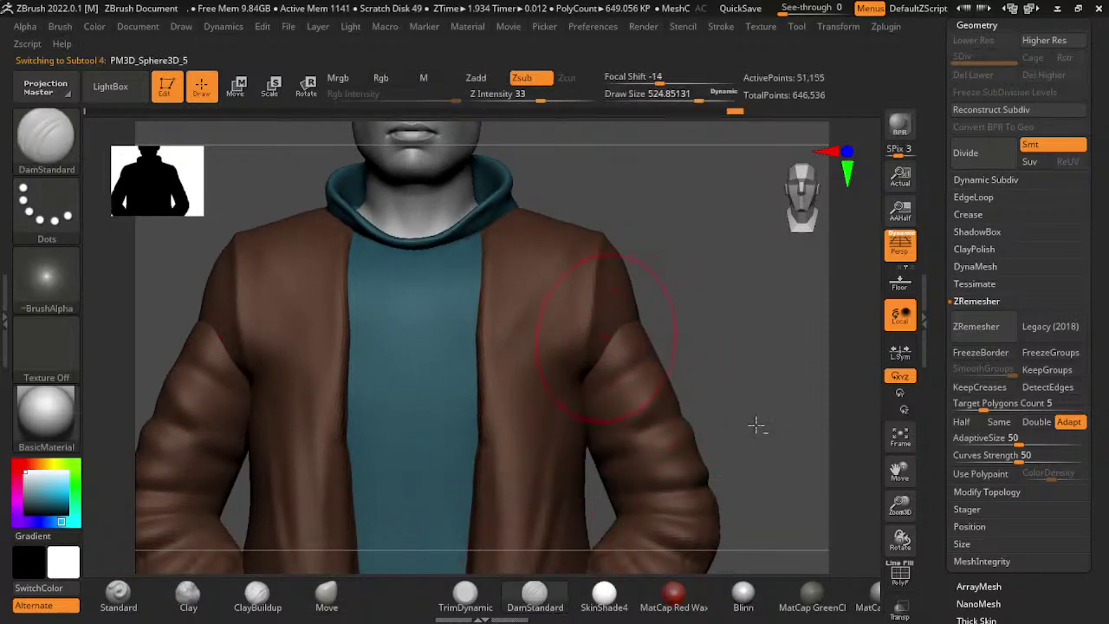
mouse_move(826, 324)
left_mouse_down()
mouse_move(806, 383)
mouse_move(784, 390)
mouse_move(796, 402)
left_mouse_up()
left_click(257, 594)
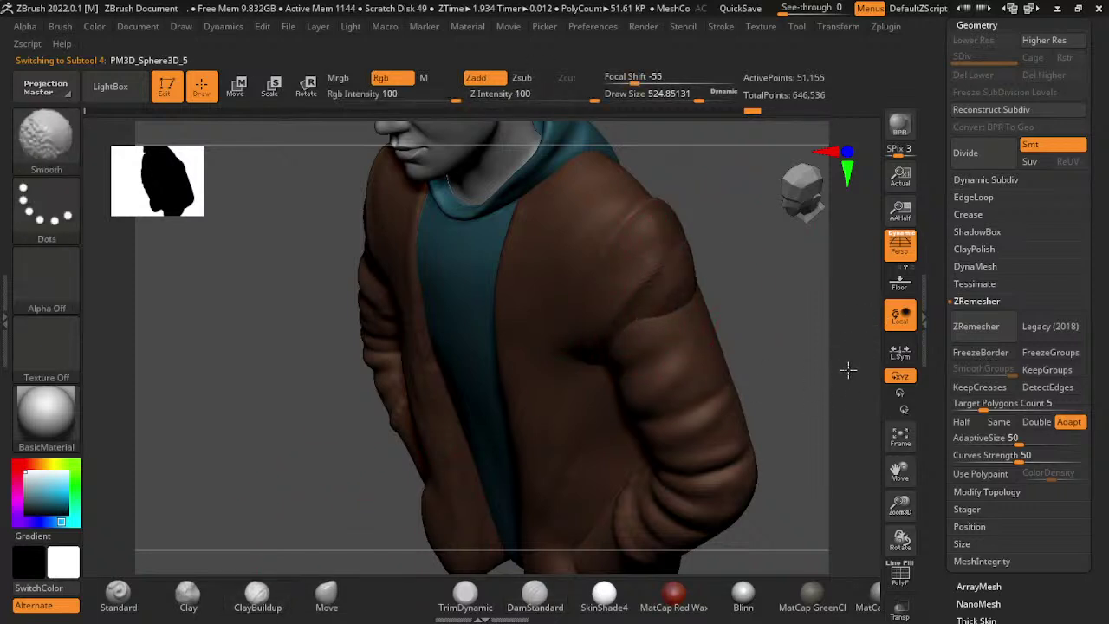
mouse_move(862, 355)
left_mouse_down()
mouse_move(846, 371)
mouse_move(875, 431)
left_mouse_up()
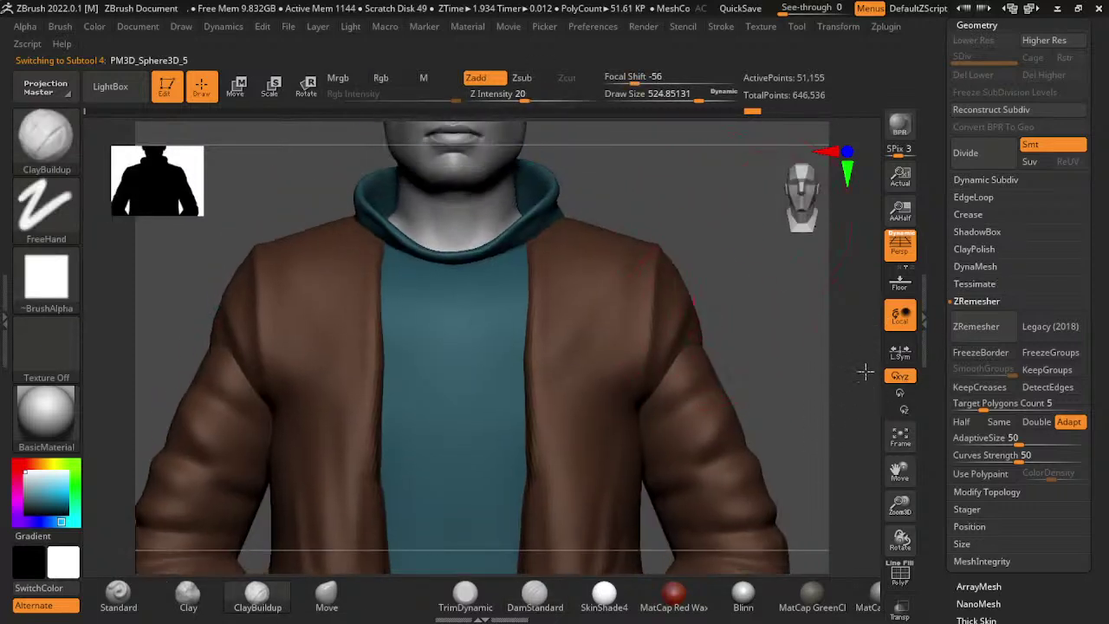
- Build out the jacket's front lapels and even the shoulder line, shrinking ClayBuildup to about 223
left_click_drag(865, 372, 736, 417, "alt")
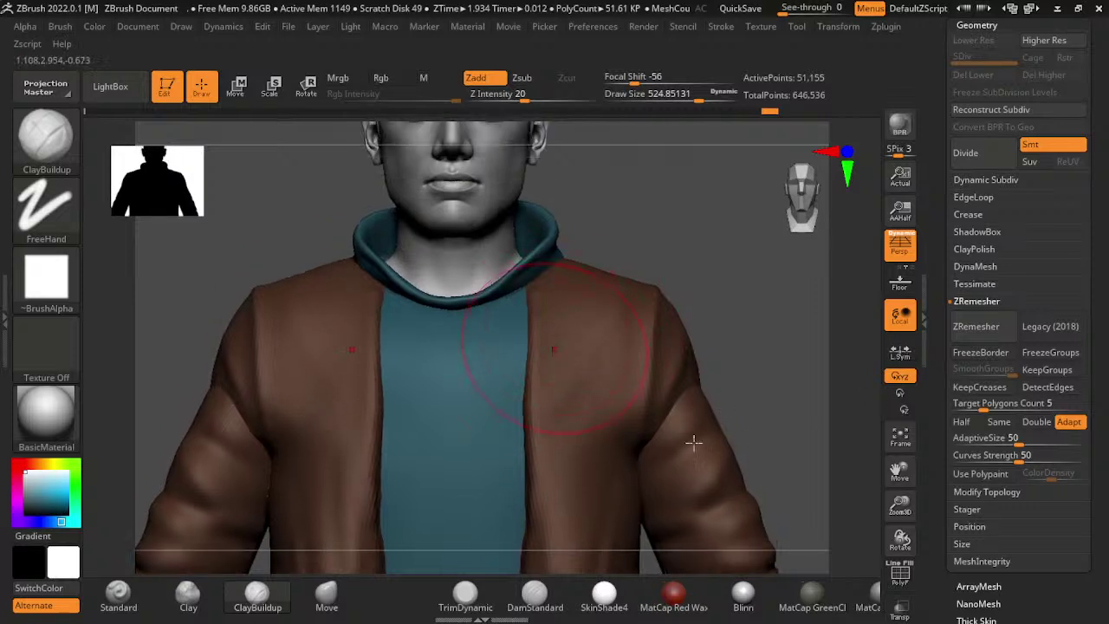
right_click_drag(712, 423, 675, 442, "alt")
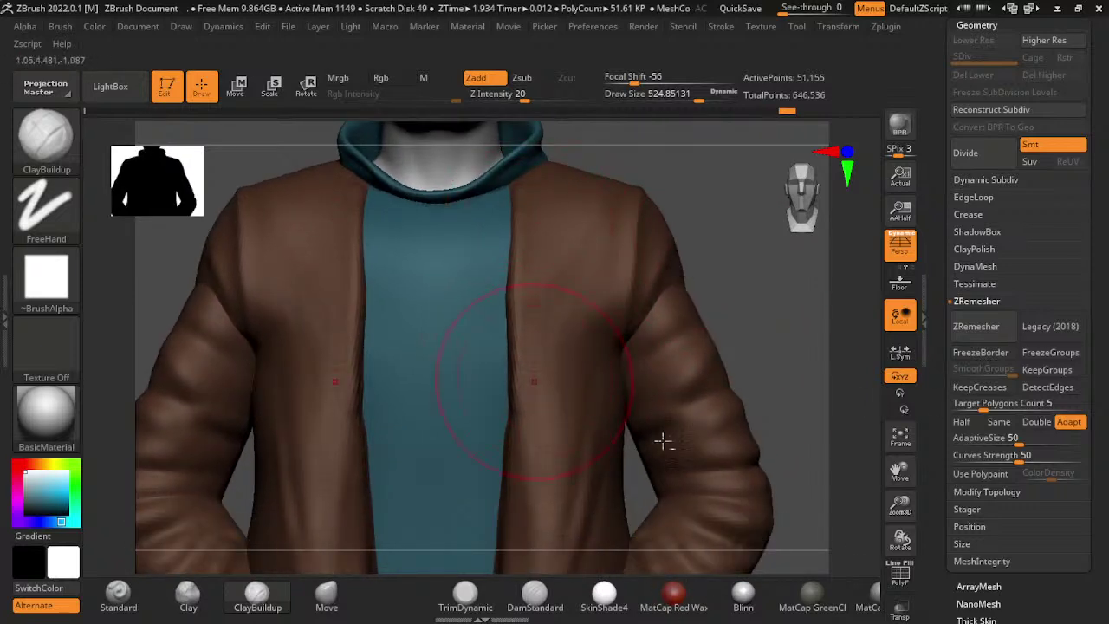
left_click_drag(745, 253, 776, 440, "alt")
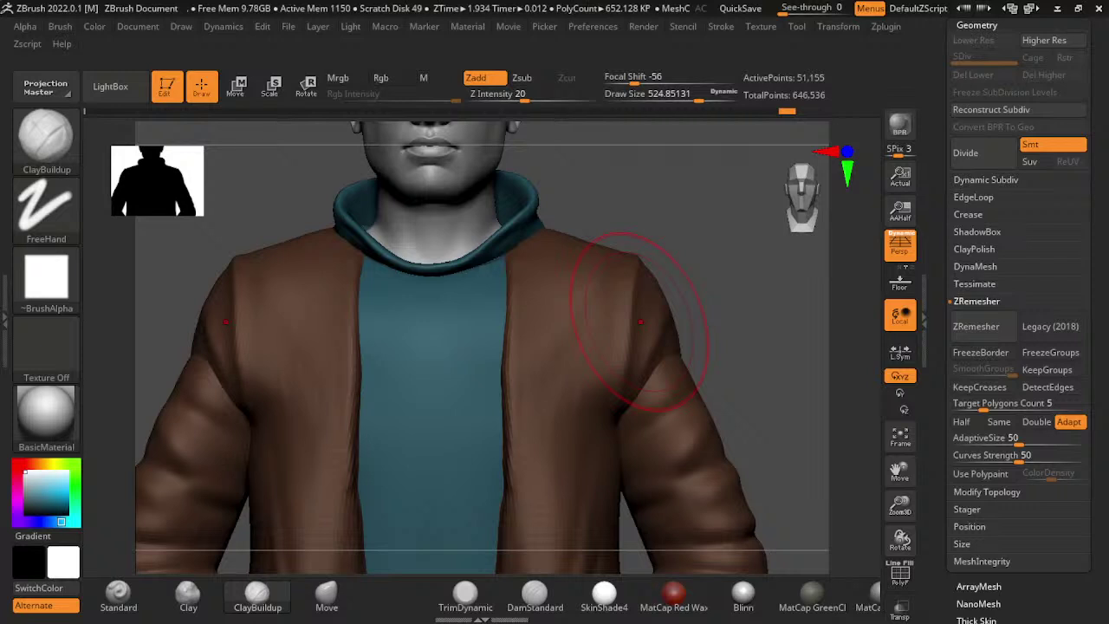
left_click_drag(736, 333, 653, 445)
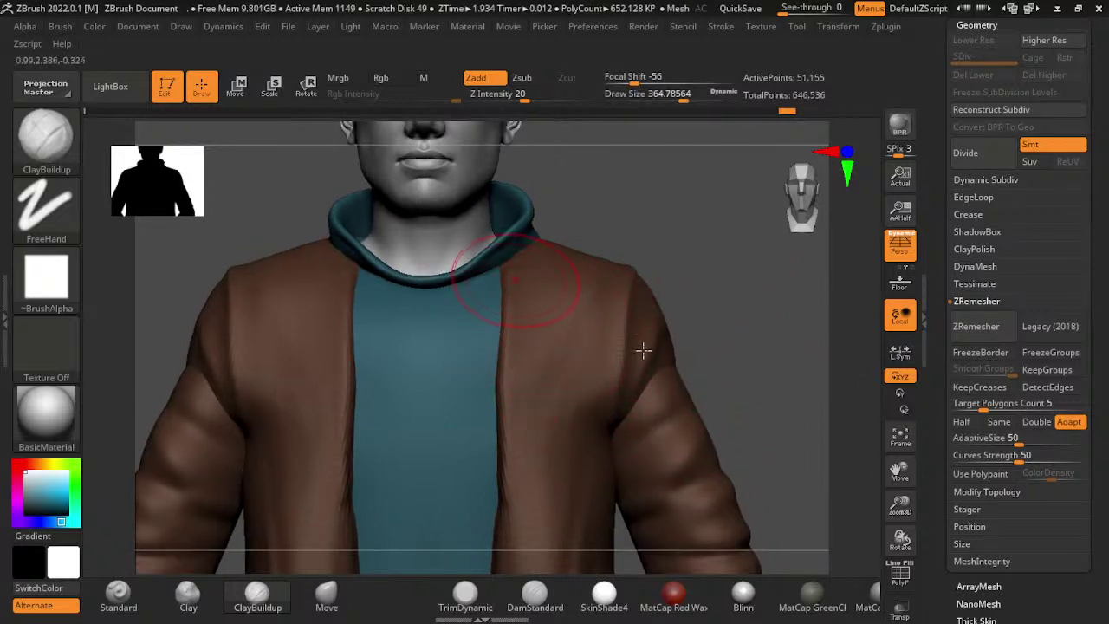
key("bracketleft")
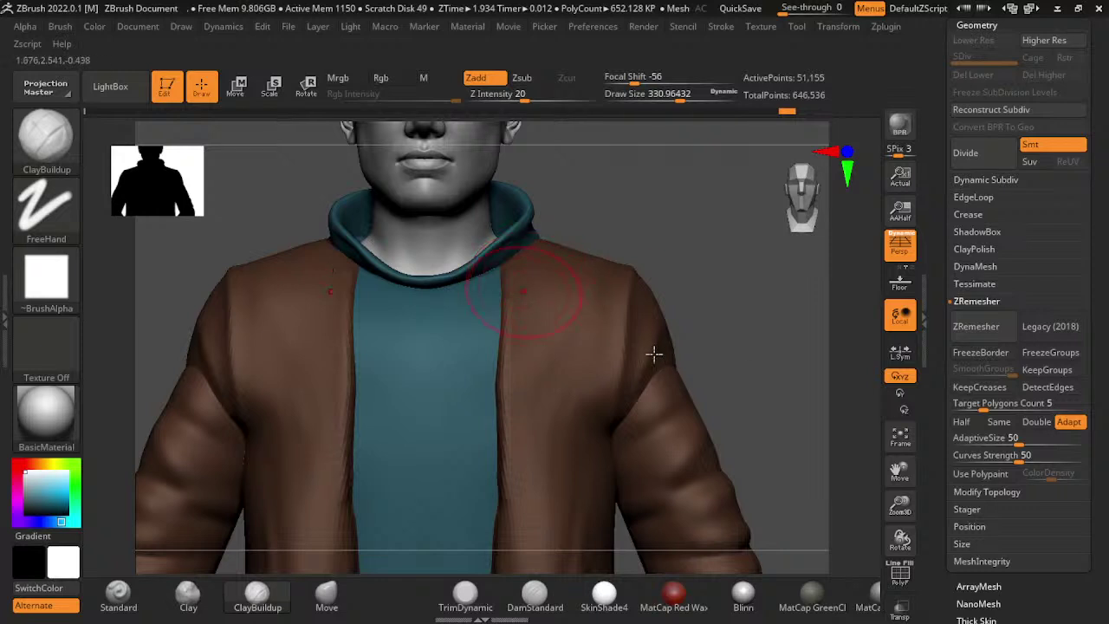
mouse_move(654, 353)
right_mouse_down()
mouse_move(707, 292)
mouse_move(656, 474)
right_mouse_up()
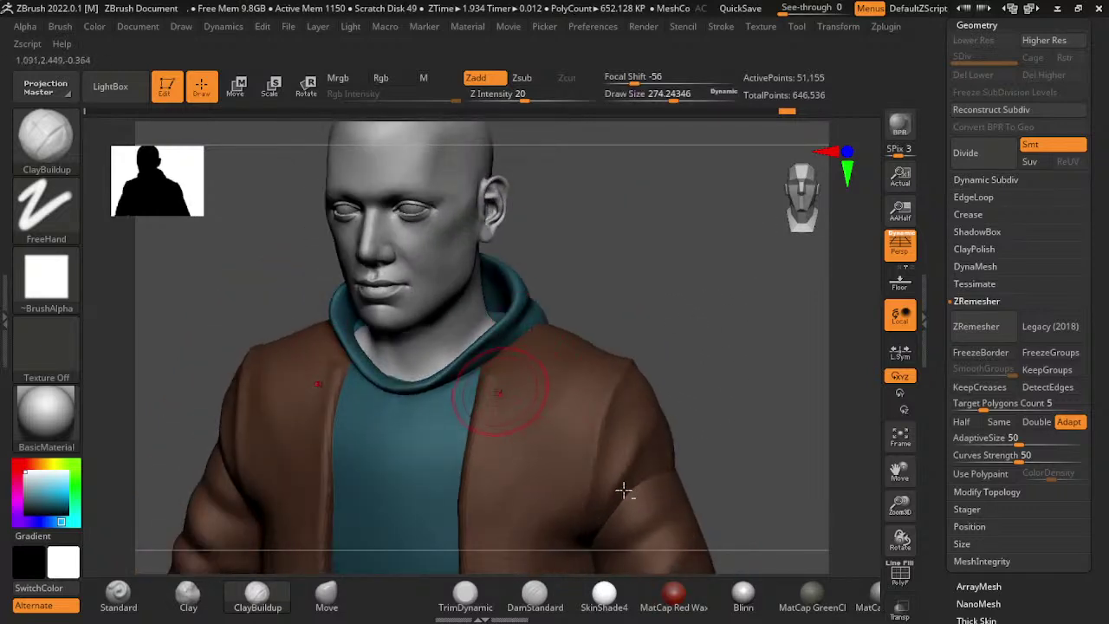
key("bracketleft")
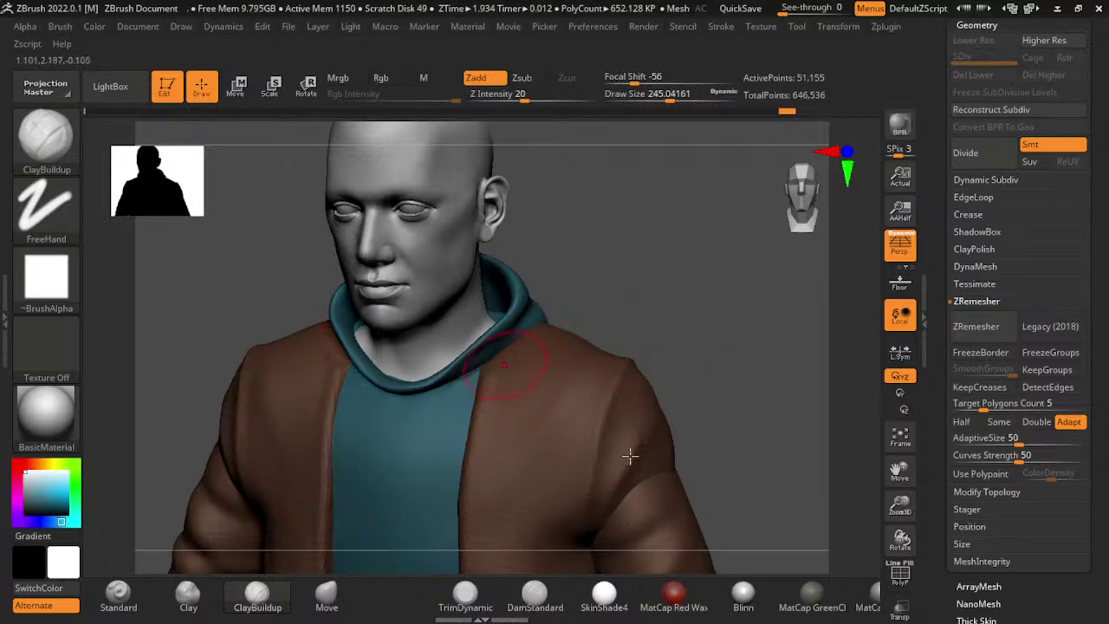
key("bracketleft")
mouse_move(780, 359)
right_mouse_down()
mouse_move(884, 345)
mouse_move(785, 216)
mouse_move(681, 309)
mouse_move(680, 332)
right_mouse_up()
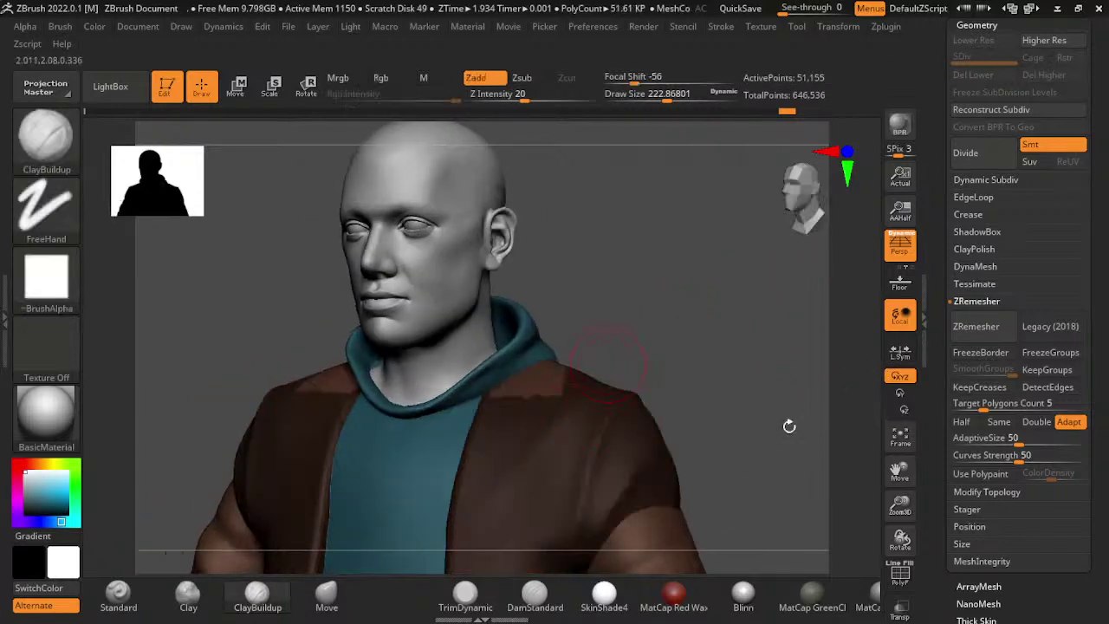
key("ctrl+z")
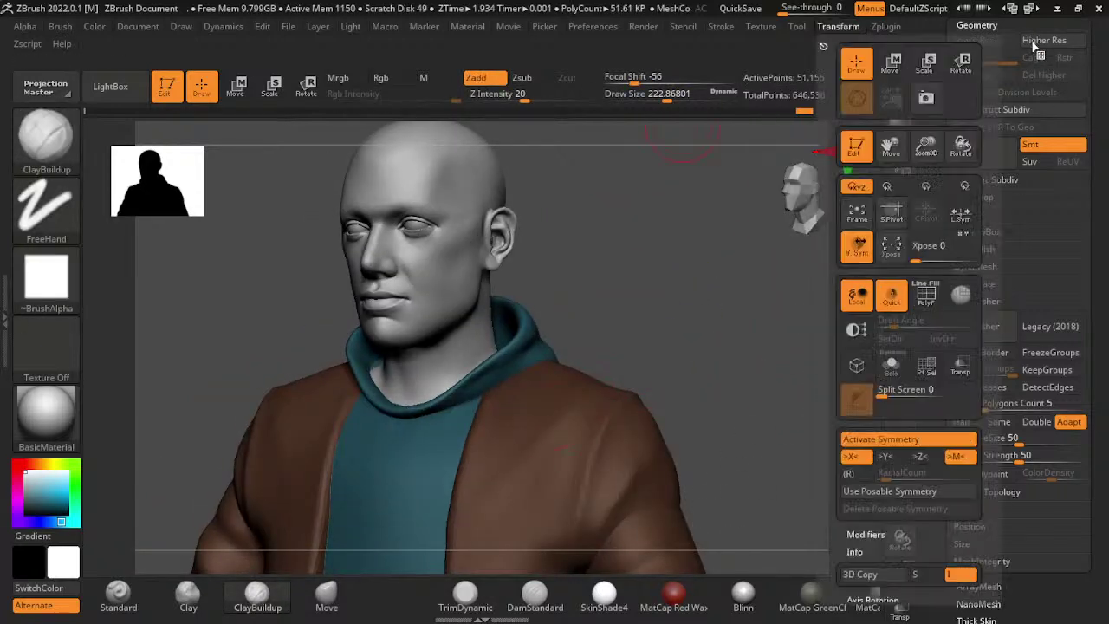
- Solo the jacket and lasso-mask the collar band around its neckline
left_click(892, 365)
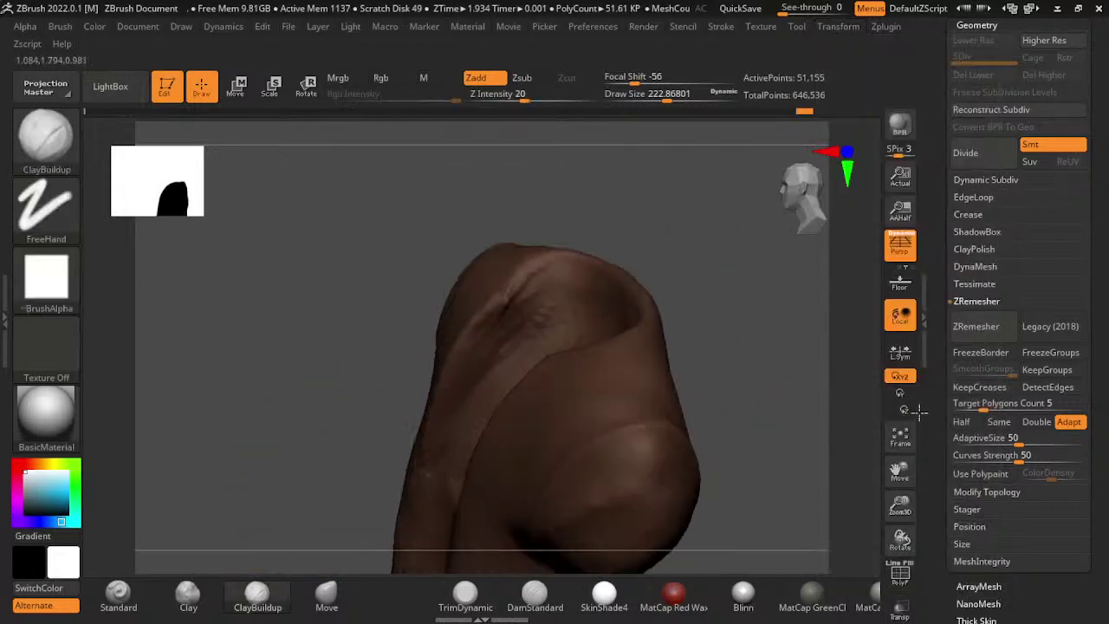
right_click_drag(829, 475, 644, 384)
left_click(46, 207, "ctrl")
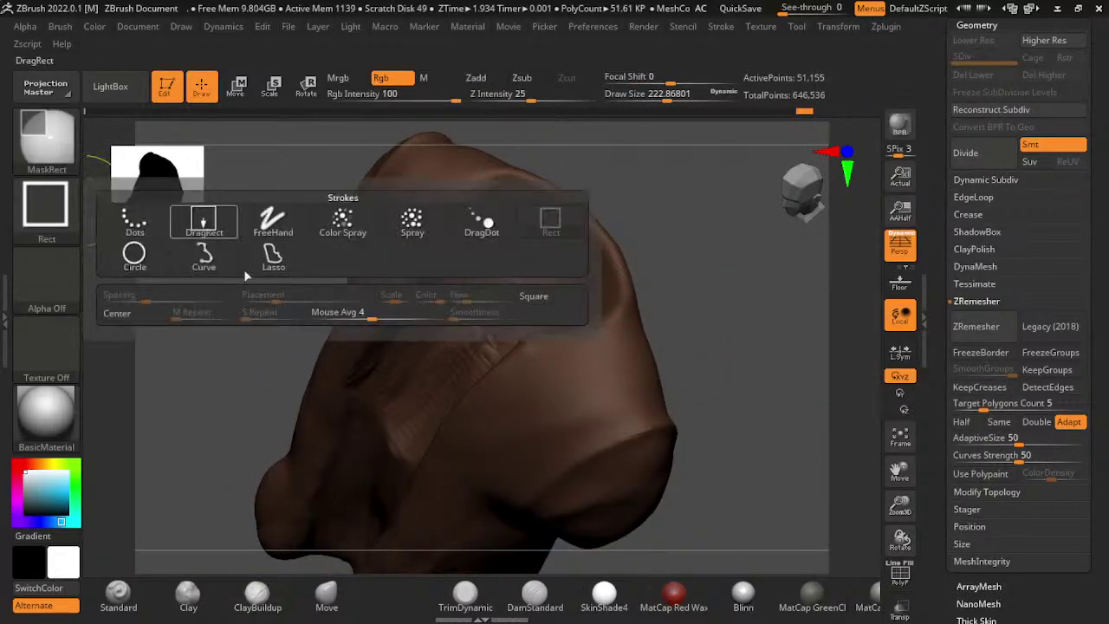
left_click(46, 139)
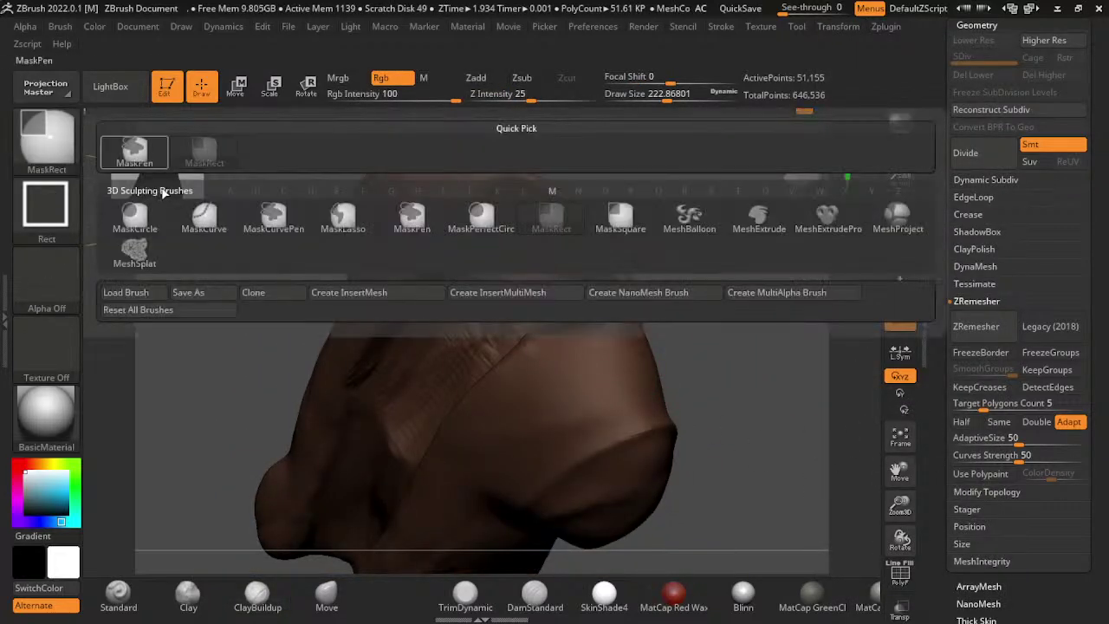
left_click(343, 216)
mouse_move(439, 463)
right_mouse_down()
mouse_move(867, 383)
mouse_move(809, 433)
right_mouse_up()
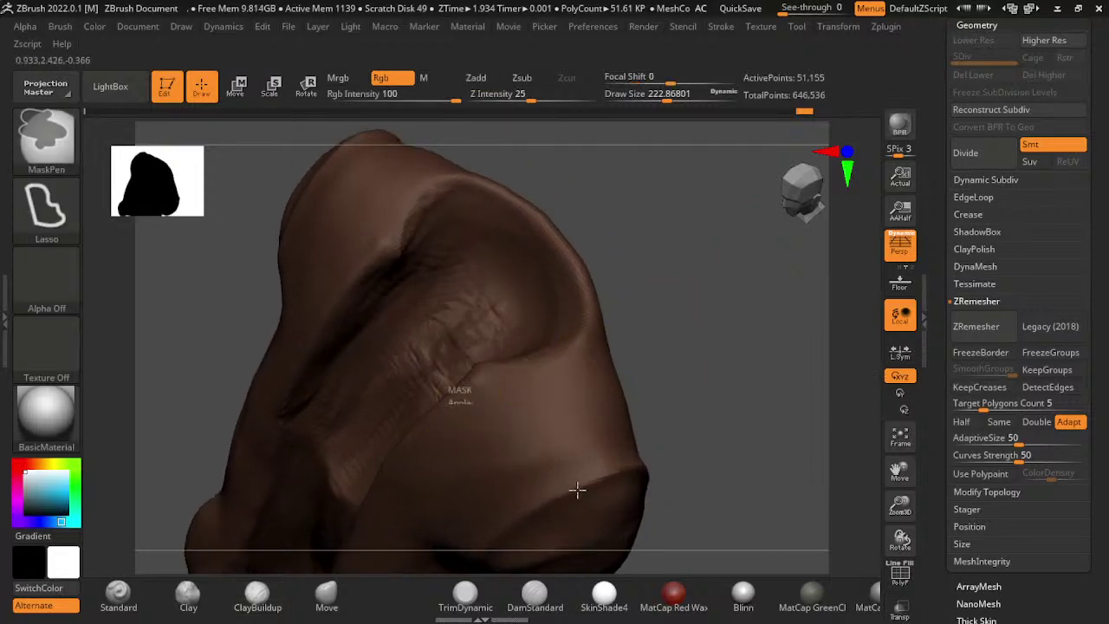
mouse_move(577, 490)
left_mouse_down("ctrl")
mouse_move(476, 326)
mouse_move(520, 260)
left_mouse_up("ctrl")
mouse_move(606, 260)
right_mouse_down()
mouse_move(700, 297)
mouse_move(830, 392)
right_mouse_up()
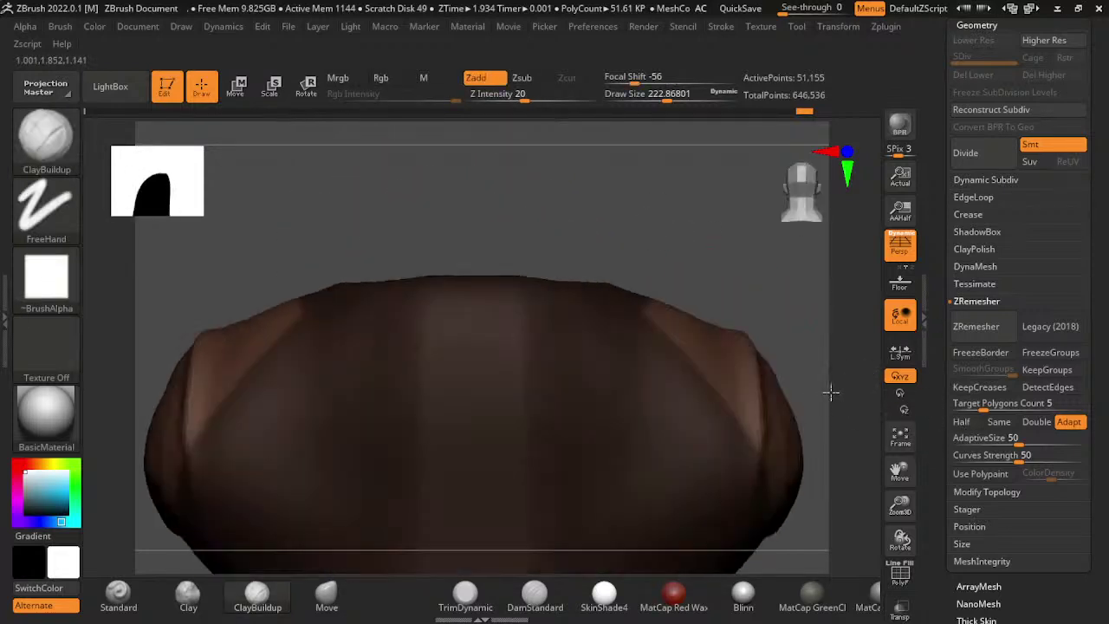
left_click_drag(477, 434, 153, 475, "ctrl+alt")
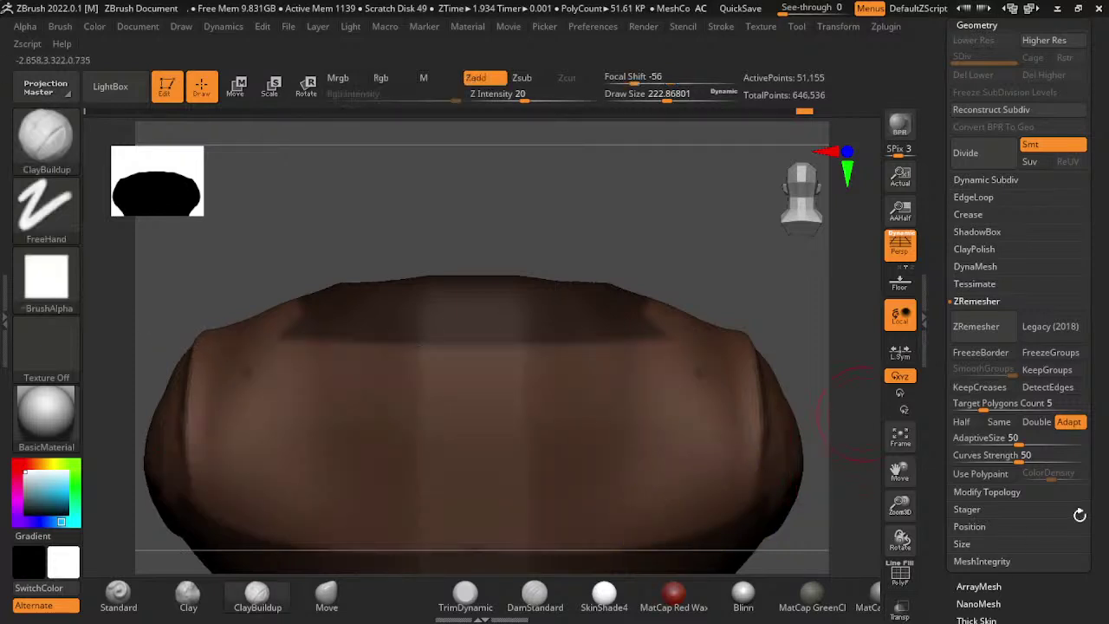
right_click_drag(719, 322, 571, 384)
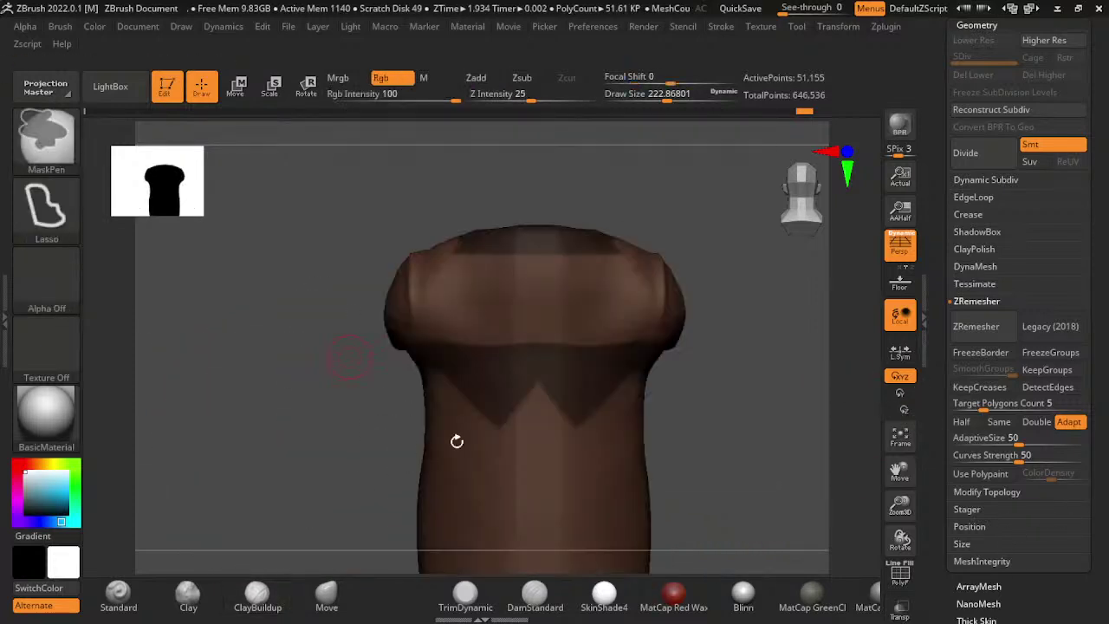
left_click_drag(730, 317, 712, 468, "ctrl")
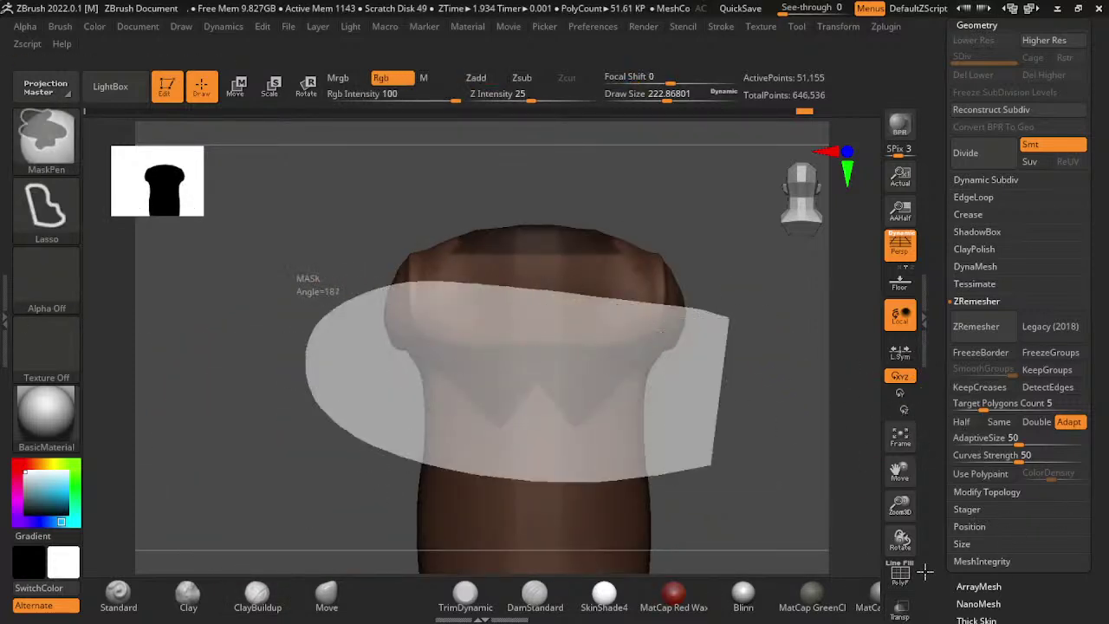
- Bring up the Subtool Split/Extract section with Thick 0.02 and S Smt 5
mouse_move(925, 571)
left_mouse_down()
mouse_move(895, 494)
mouse_move(452, 577)
left_mouse_up()
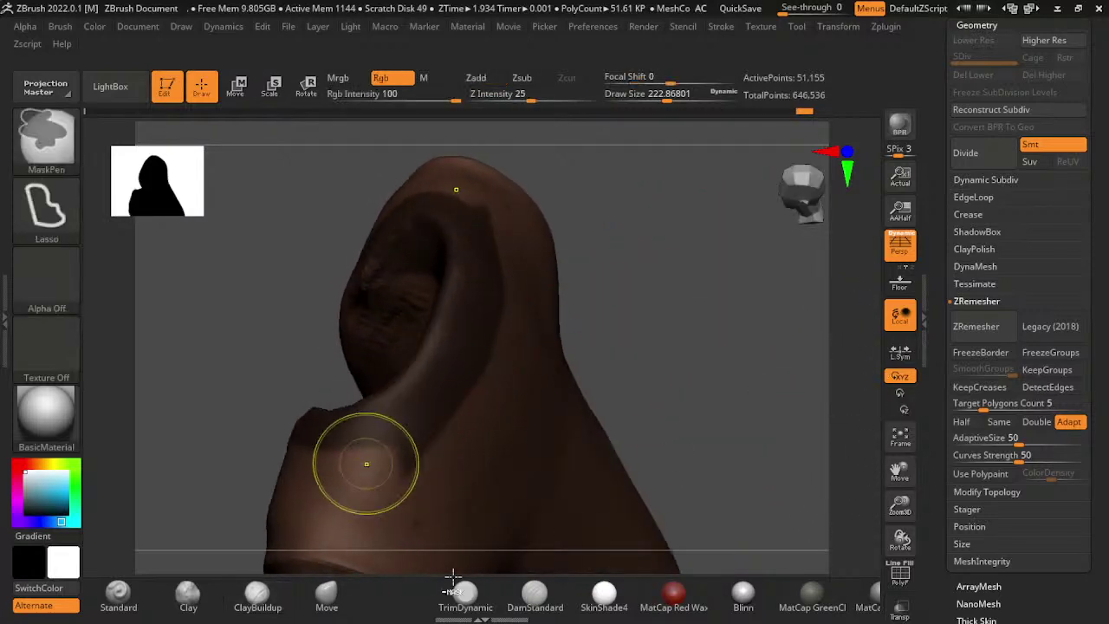
mouse_move(446, 519)
left_mouse_down()
mouse_move(950, 368)
mouse_move(659, 437)
left_mouse_up()
left_click_drag(819, 381, 858, 453)
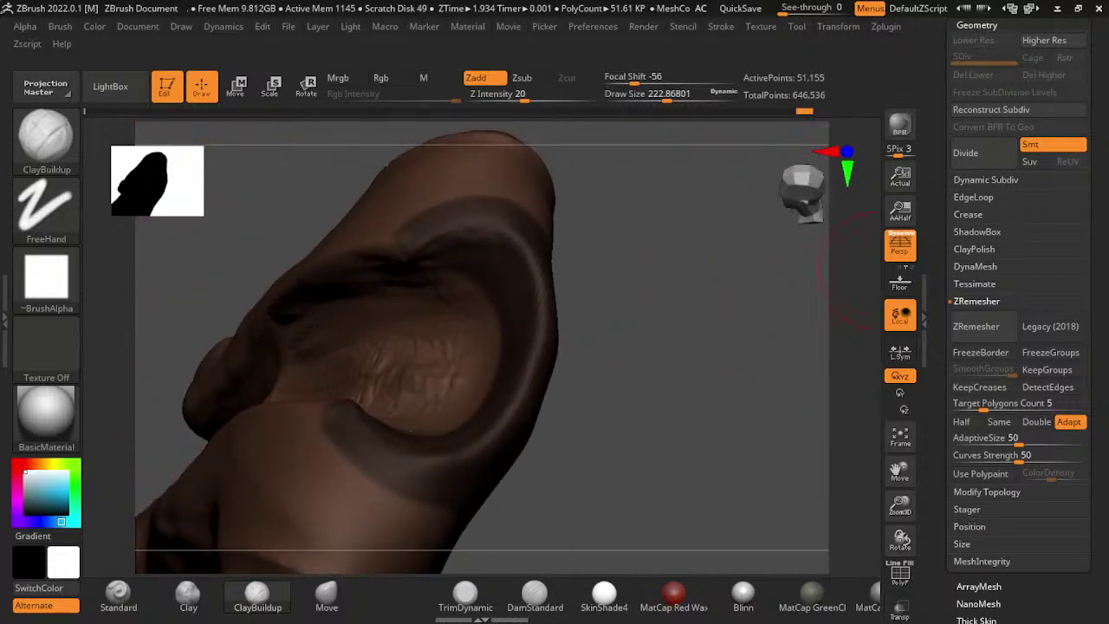
left_click(974, 266)
scroll(1018, 346, "up", 5)
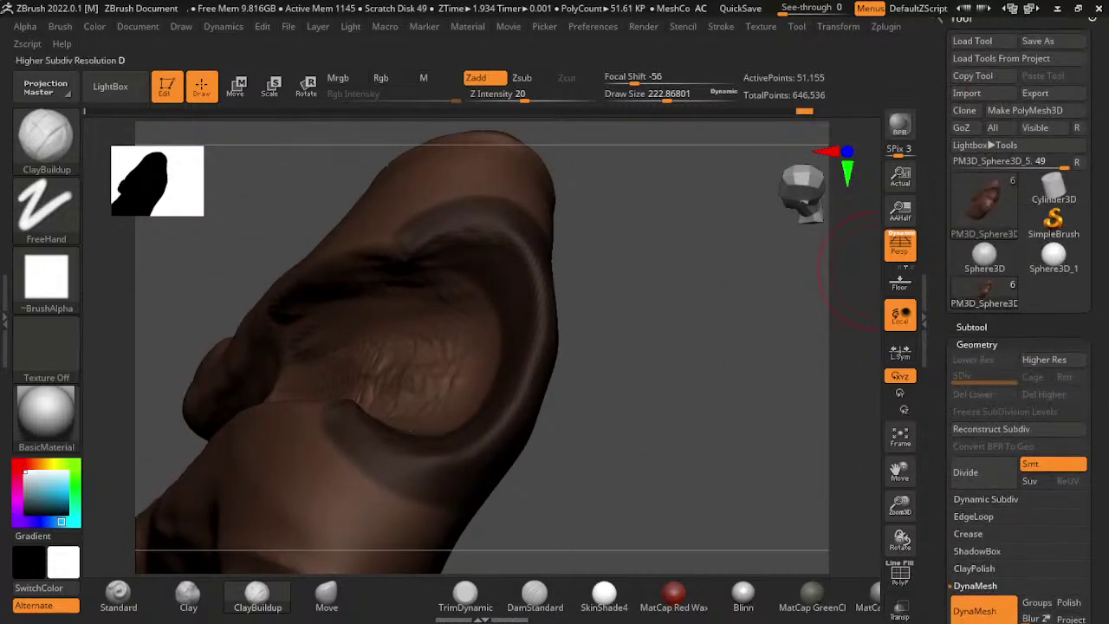
left_click(963, 324)
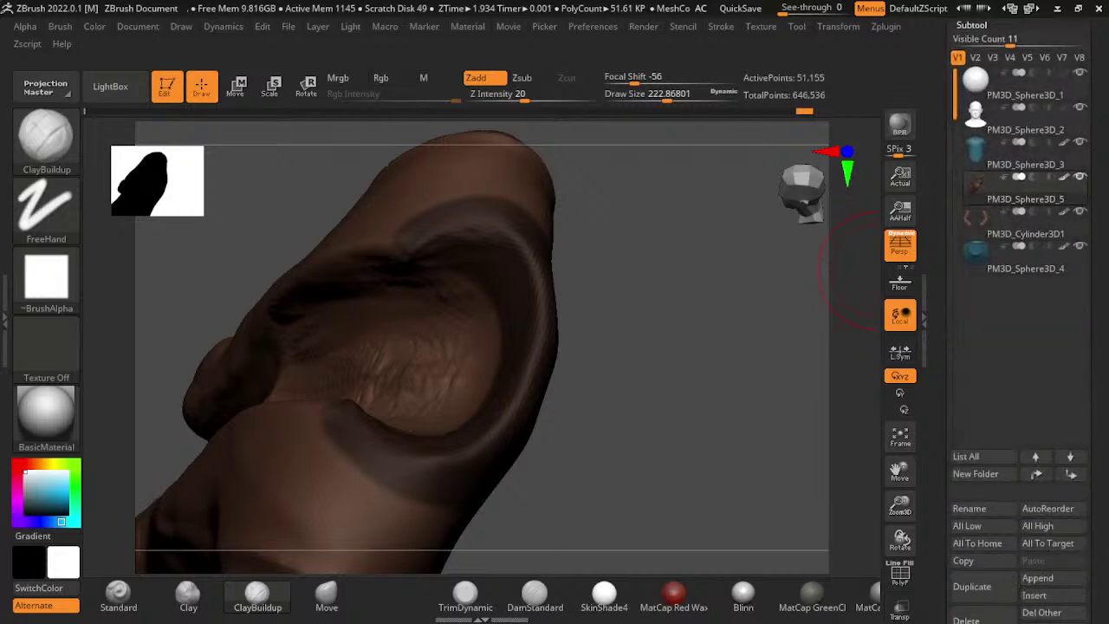
scroll(1018, 346, "down", 4)
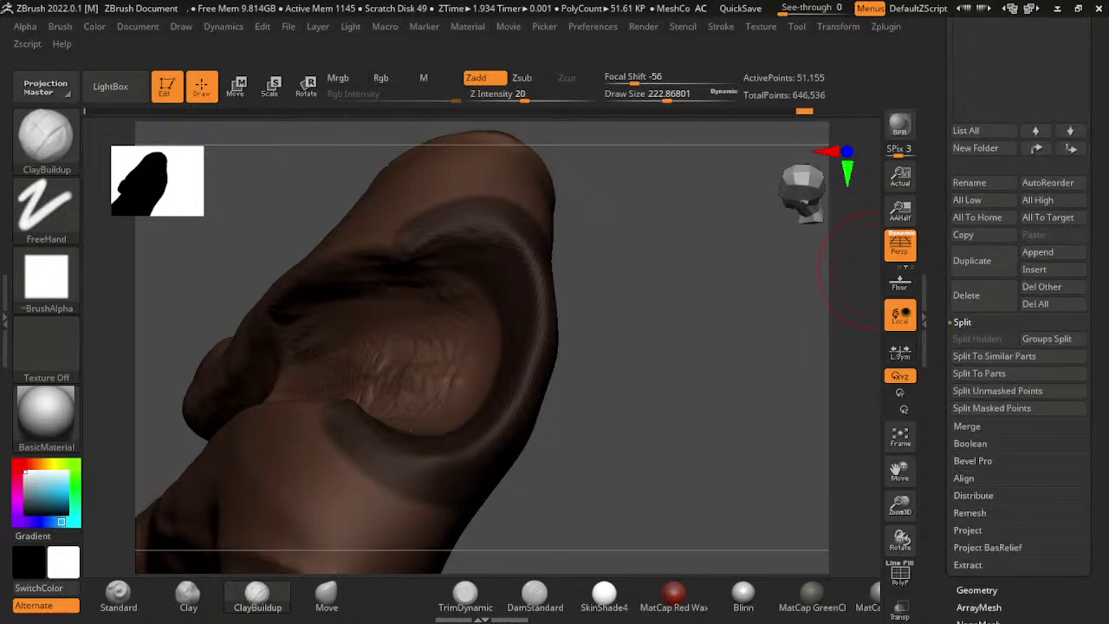
left_click(962, 322)
- Extract the masked neckline band and accept it as the new subtool Extract0
left_click(968, 477)
left_click(967, 501)
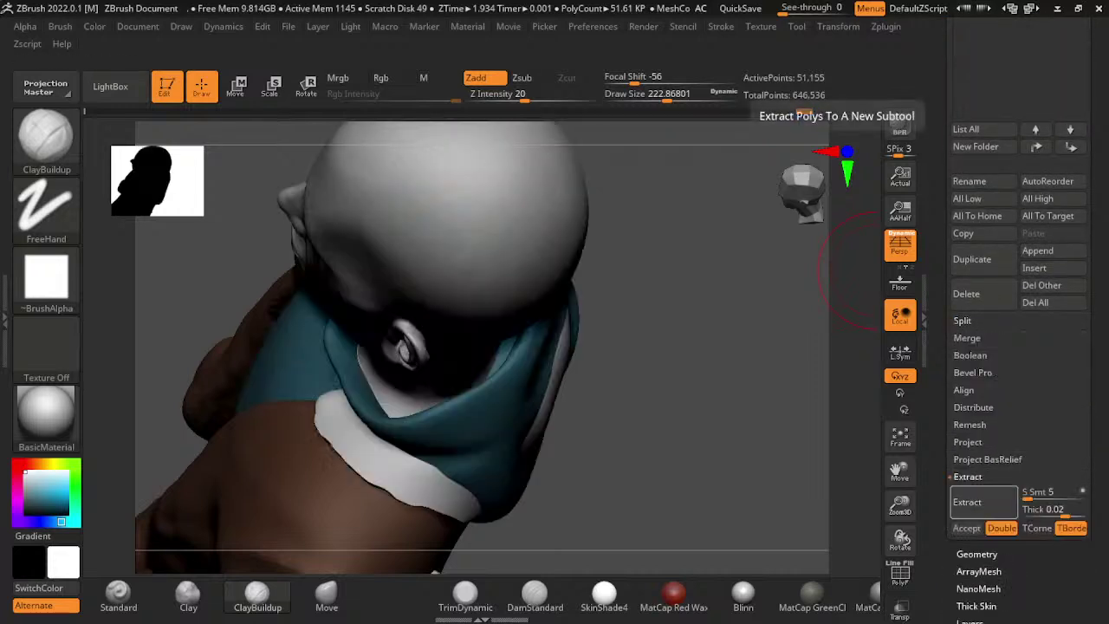
left_click(967, 501)
left_click(967, 528)
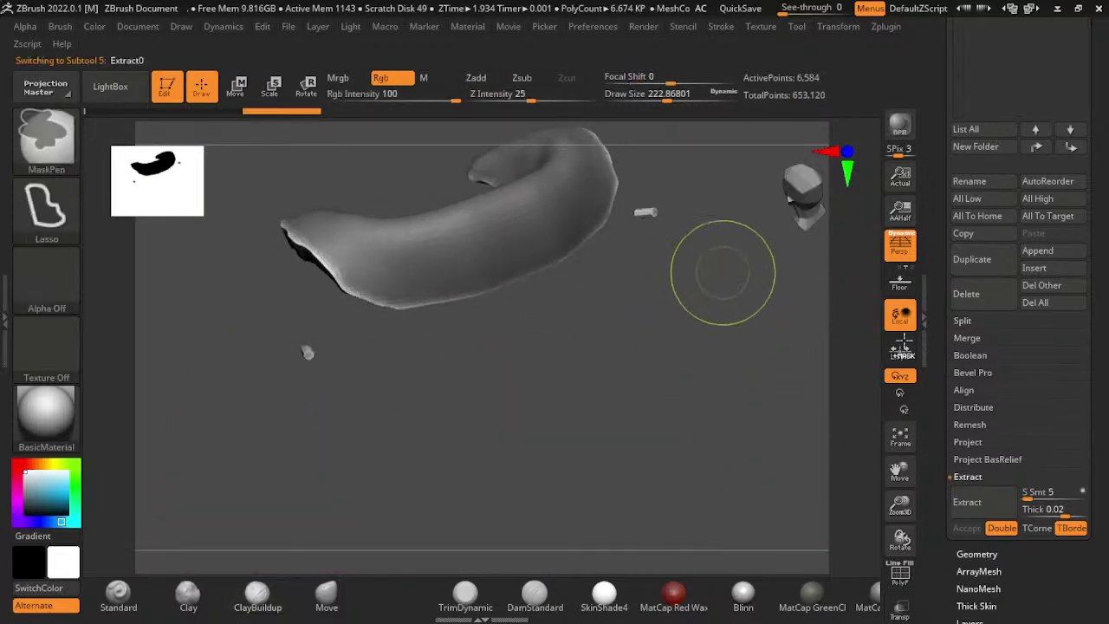
mouse_move(849, 424)
left_mouse_down()
mouse_move(819, 319)
mouse_move(211, 198)
left_mouse_up()
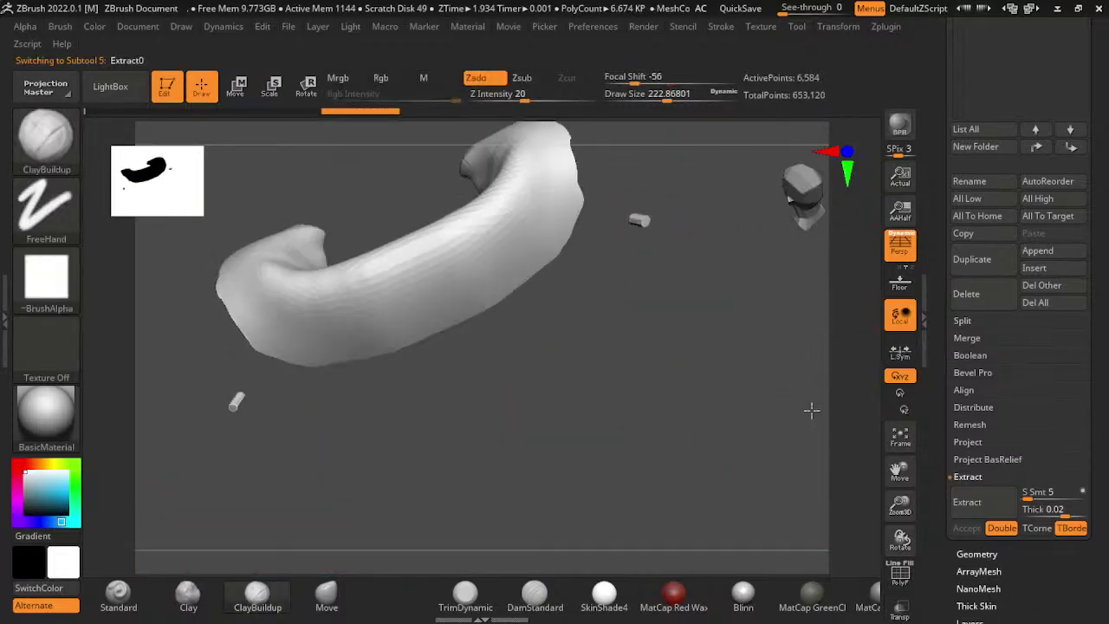
left_click(45, 129, "ctrl+shift")
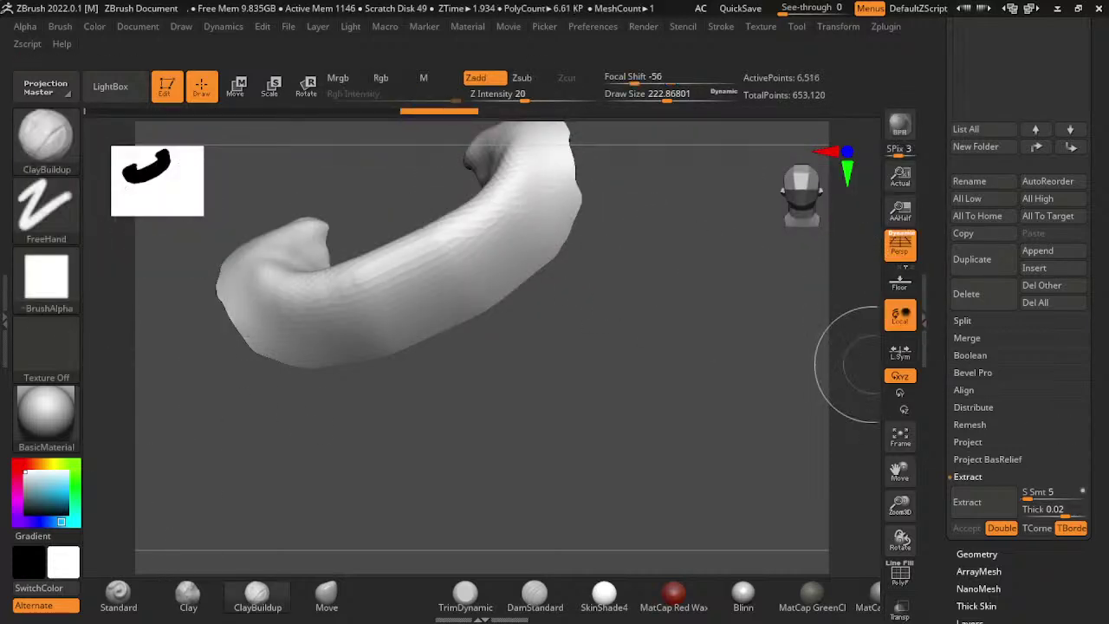
- DynaMesh the extracted collar piece into solid geometry of 6,516 active points
left_click(976, 553)
left_click(975, 266)
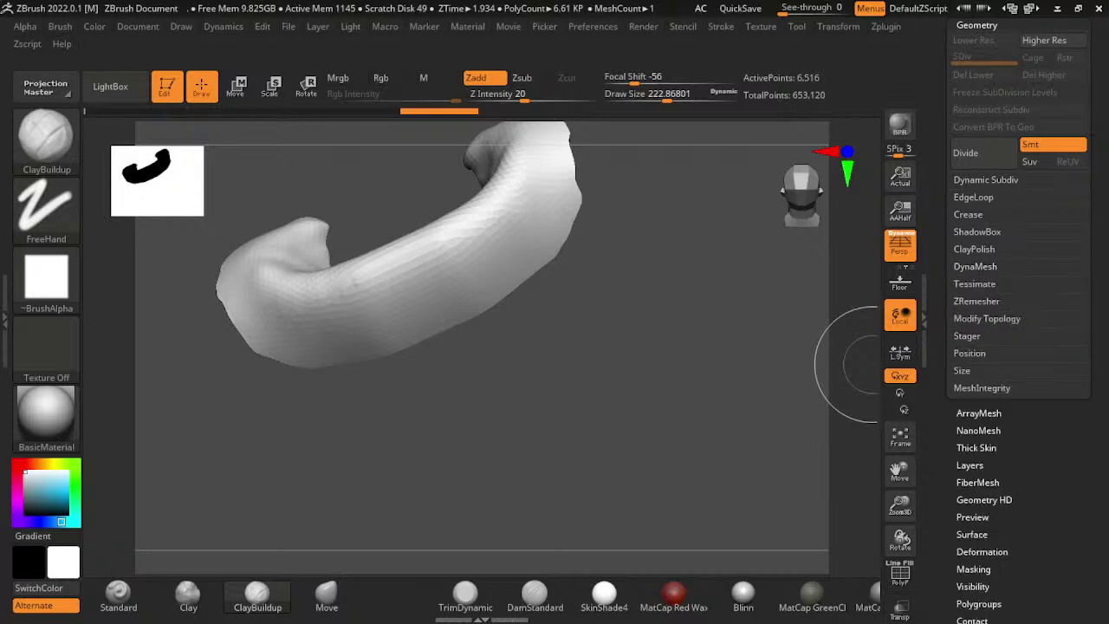
left_click(987, 318)
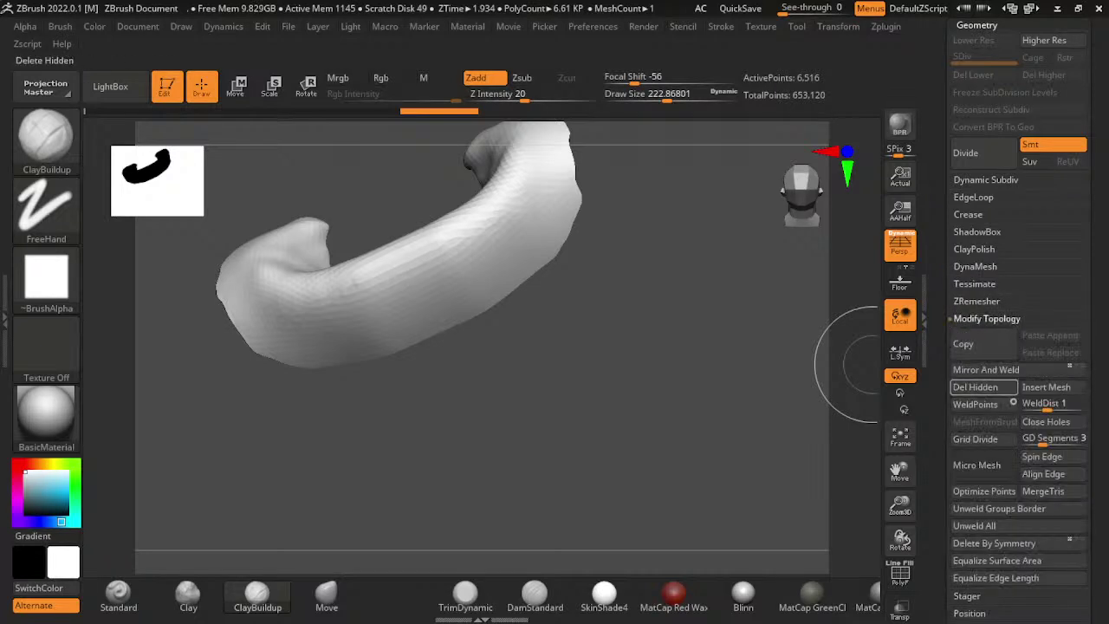
key("ctrl")
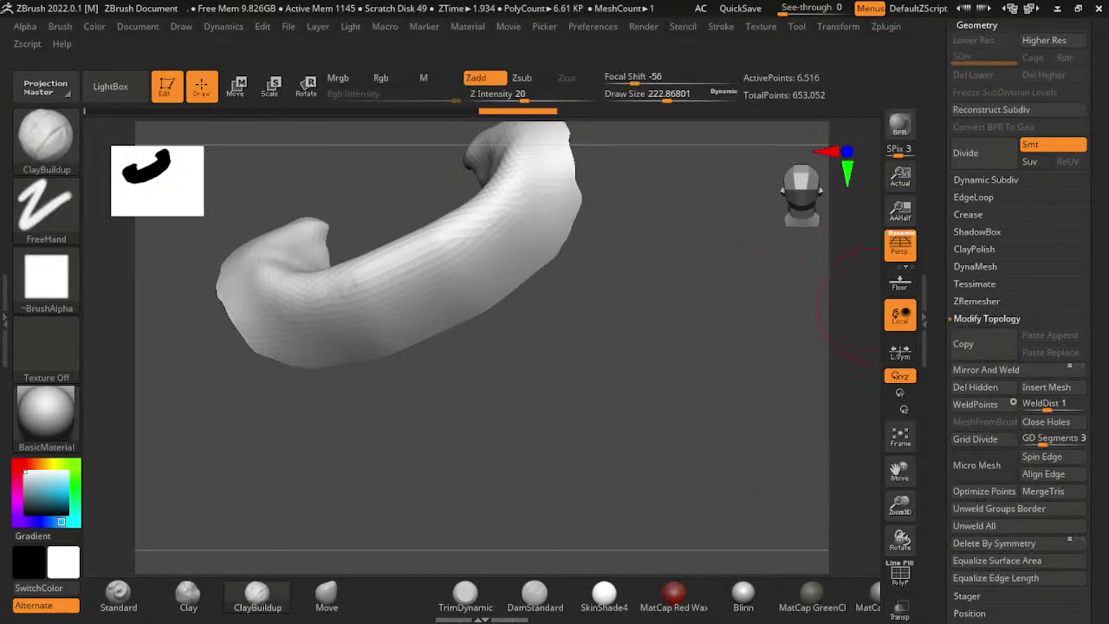
left_click(975, 266)
left_click(975, 292)
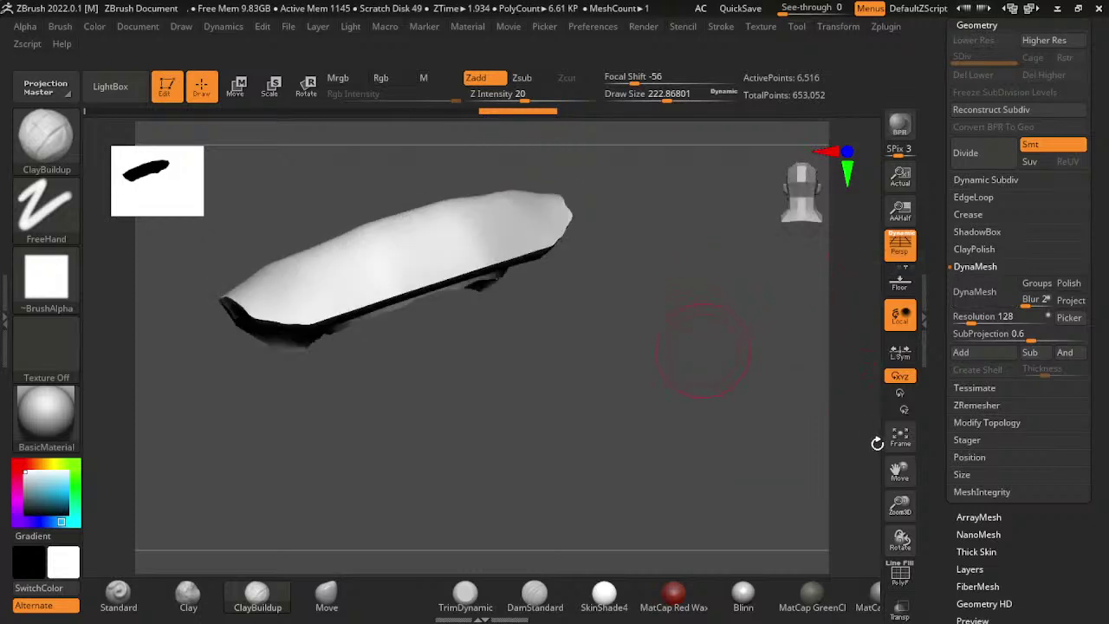
- Rebuild the collar as a 46,569-point DynaMesh shell, smooth it, and try then undo rim creases
left_click(975, 292)
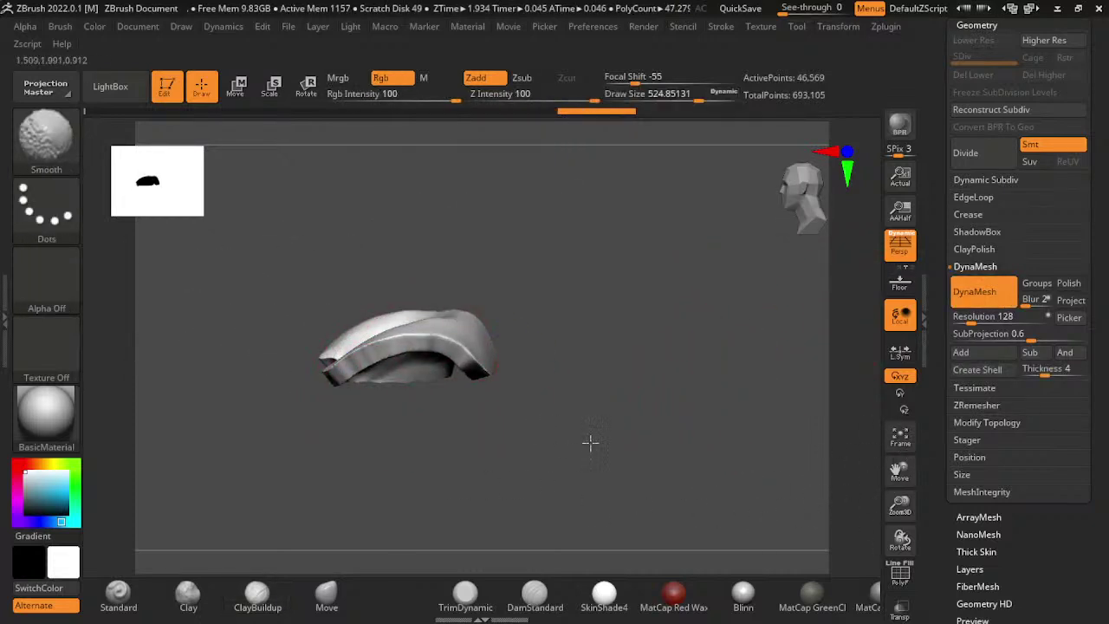
mouse_move(589, 441)
left_mouse_down("shift")
mouse_move(767, 359)
mouse_move(564, 441)
mouse_move(724, 566)
mouse_move(865, 387)
mouse_move(797, 563)
left_mouse_up("shift")
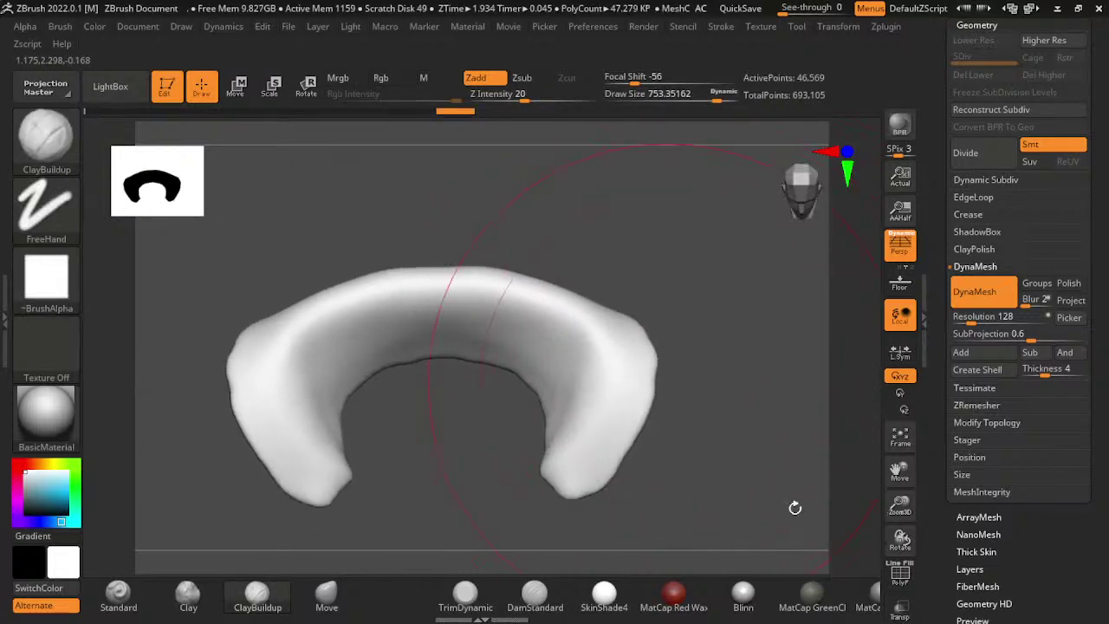
left_click(534, 593)
mouse_move(728, 537)
left_mouse_down()
mouse_move(740, 512)
mouse_move(637, 469)
left_mouse_up()
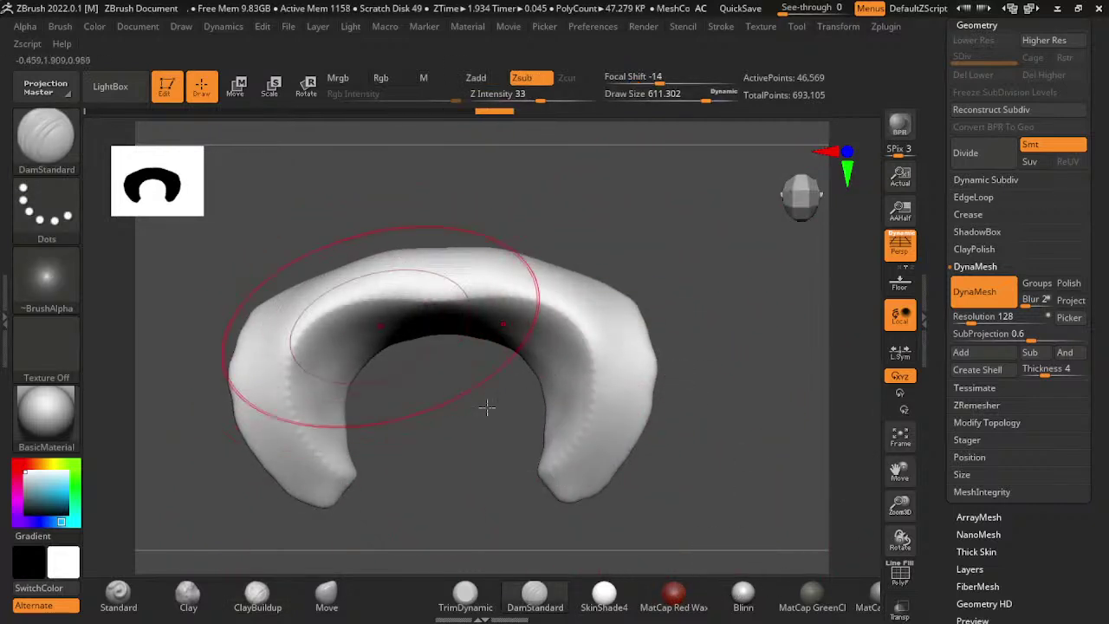
key("ctrl+z")
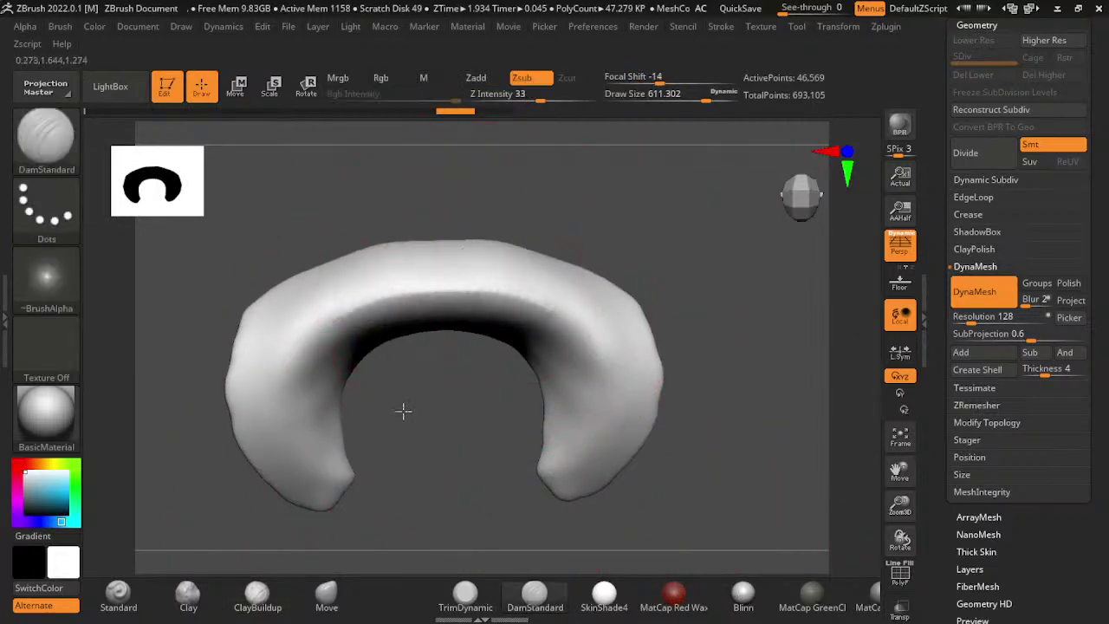
left_click_drag(269, 381, 325, 507)
left_click_drag(607, 531, 544, 364)
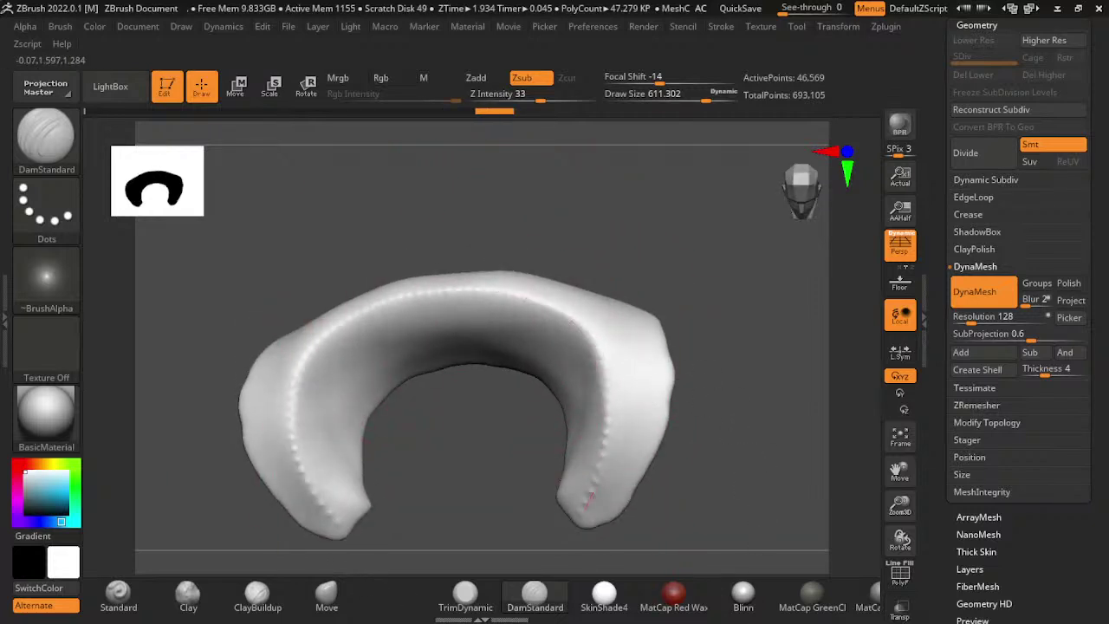
left_click_drag(901, 539, 895, 518)
key("ctrl+z")
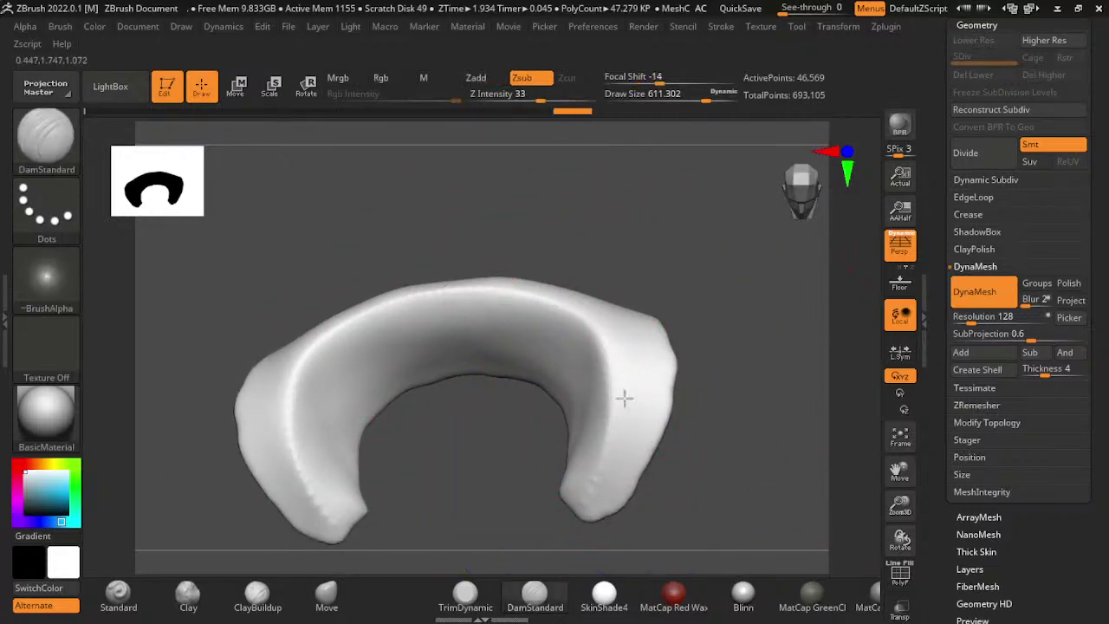
- Crease and smooth the collar's inner rim, face it front, and turn off Solo
left_click_drag(511, 308, 598, 485)
left_click_drag(381, 407, 520, 407, "shift")
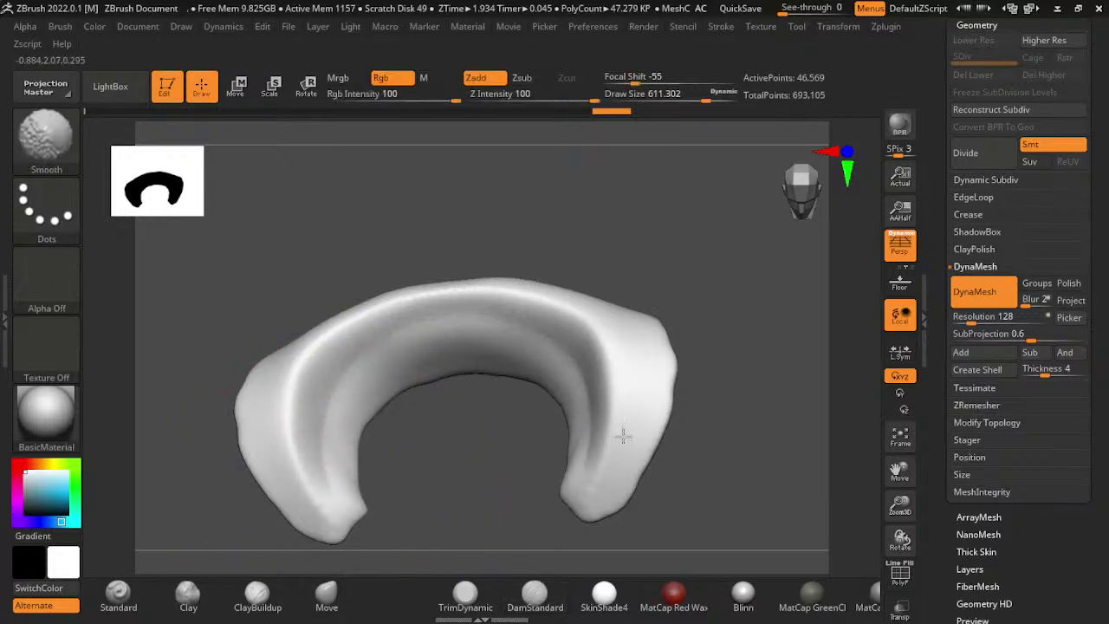
left_click_drag(869, 526, 1064, 182, "shift")
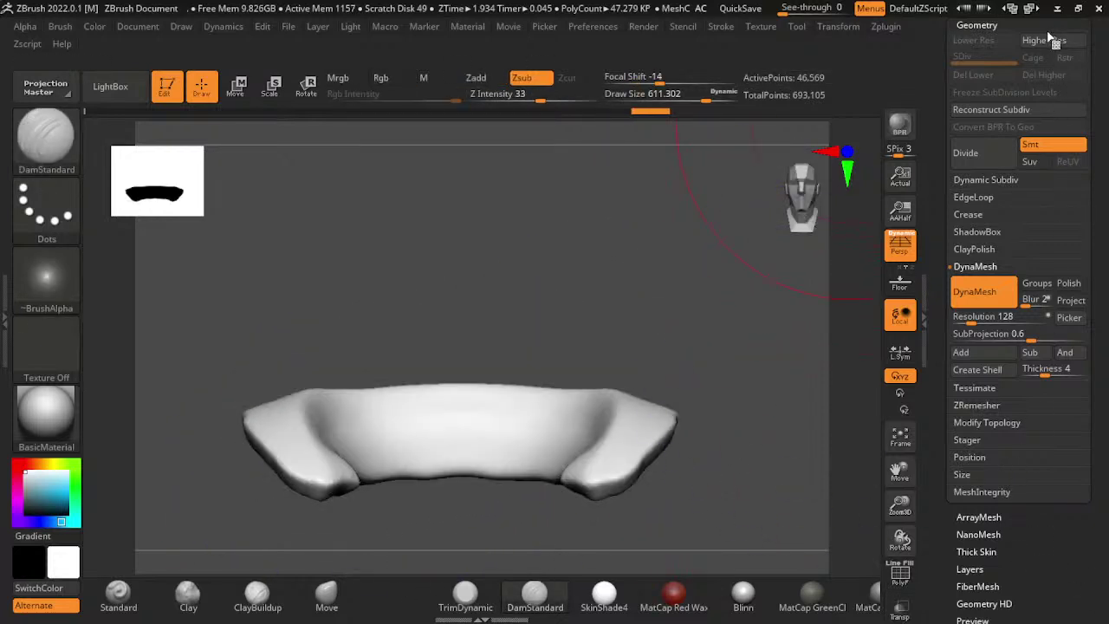
left_click(892, 365)
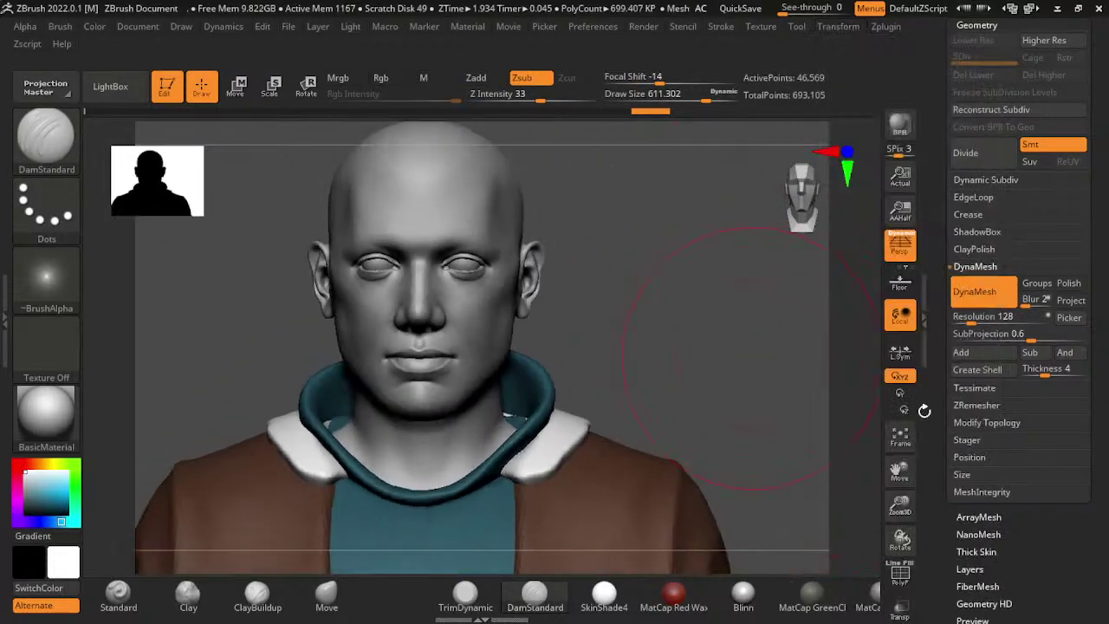
- Switch to the Move brush and shrink its draw size while viewing the head from above
left_click_drag(899, 470, 878, 401)
left_click(326, 592)
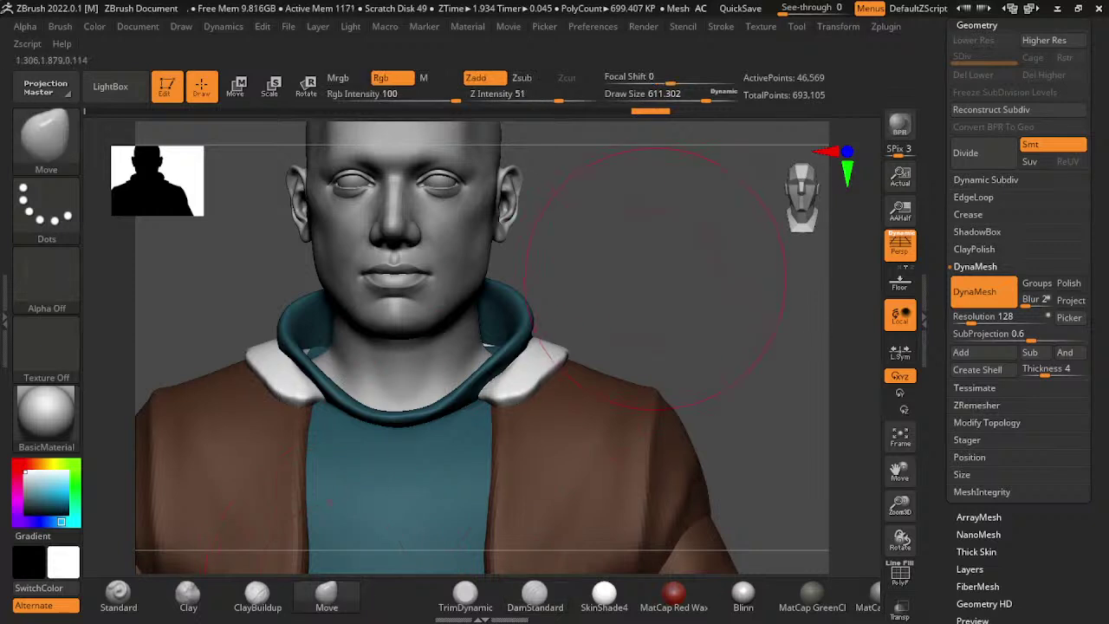
left_click_drag(839, 351, 849, 416)
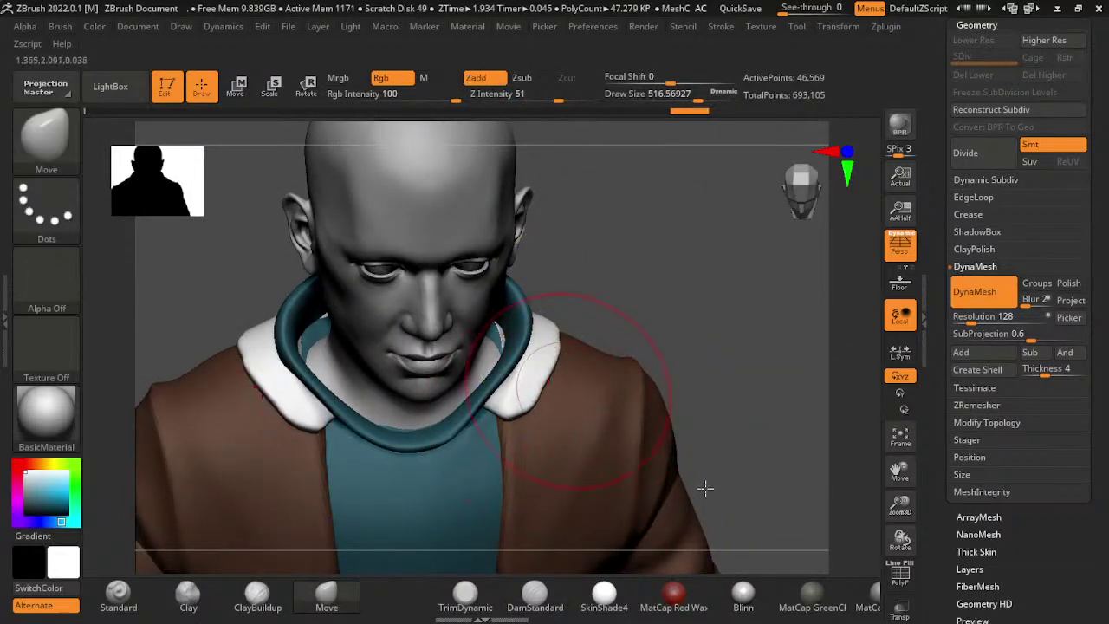
key("bracketleft")
key("bracketleft")
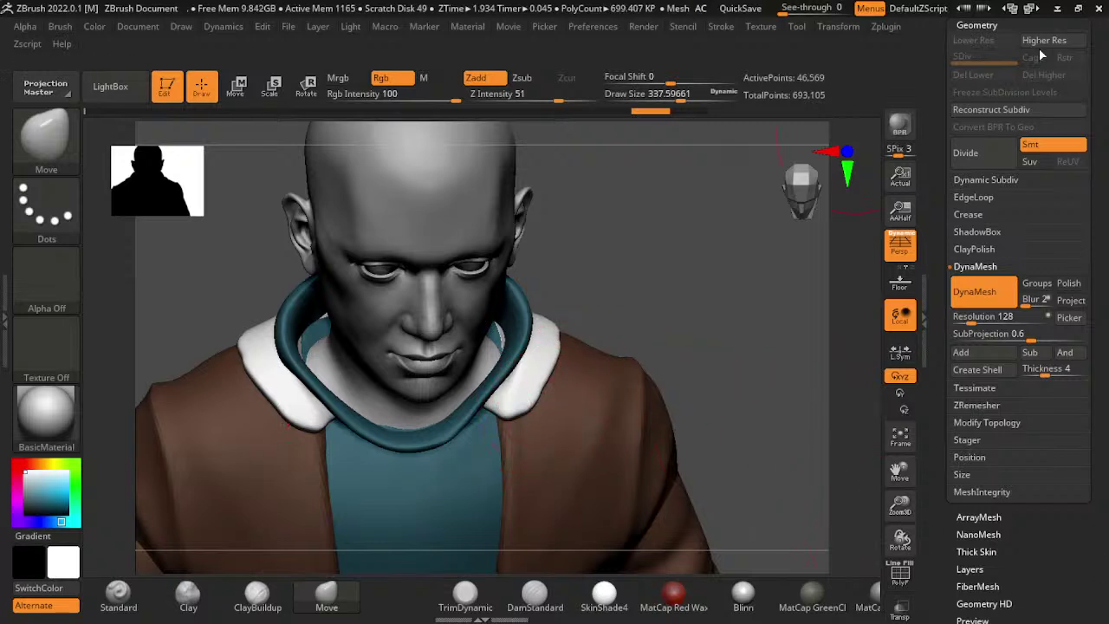
- Turn on Solo in the Transform menu to show only the collar piece
left_click(838, 26)
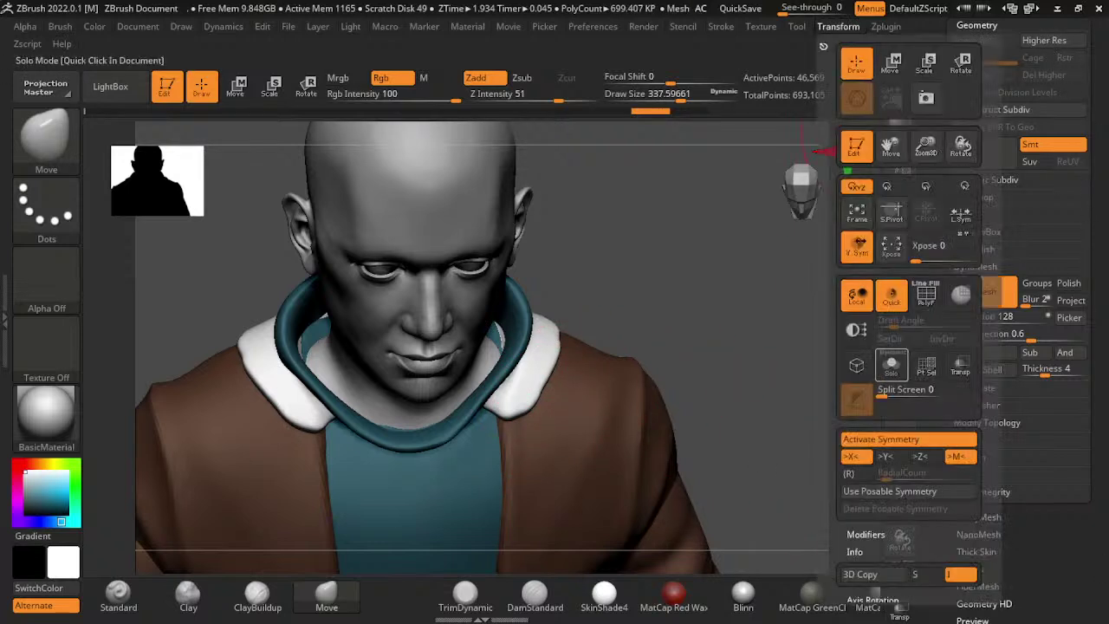
left_click(892, 363)
mouse_move(797, 458)
left_mouse_down()
mouse_move(723, 508)
mouse_move(765, 533)
left_mouse_up()
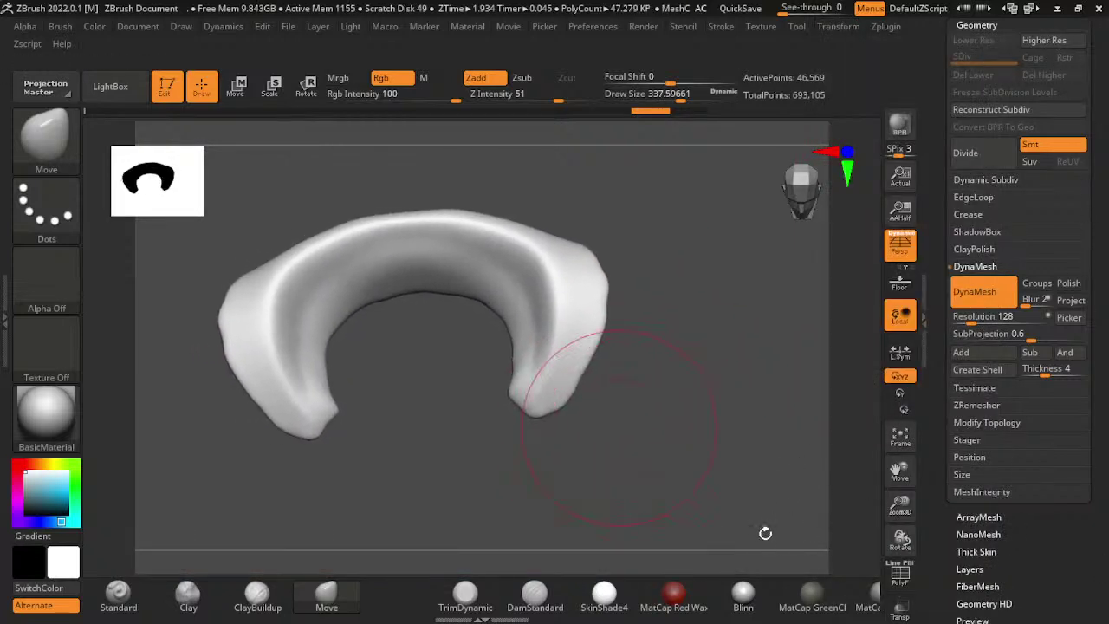
- Mask the collar's inner surface and pull both legs further down and outward with Move
key("ctrl")
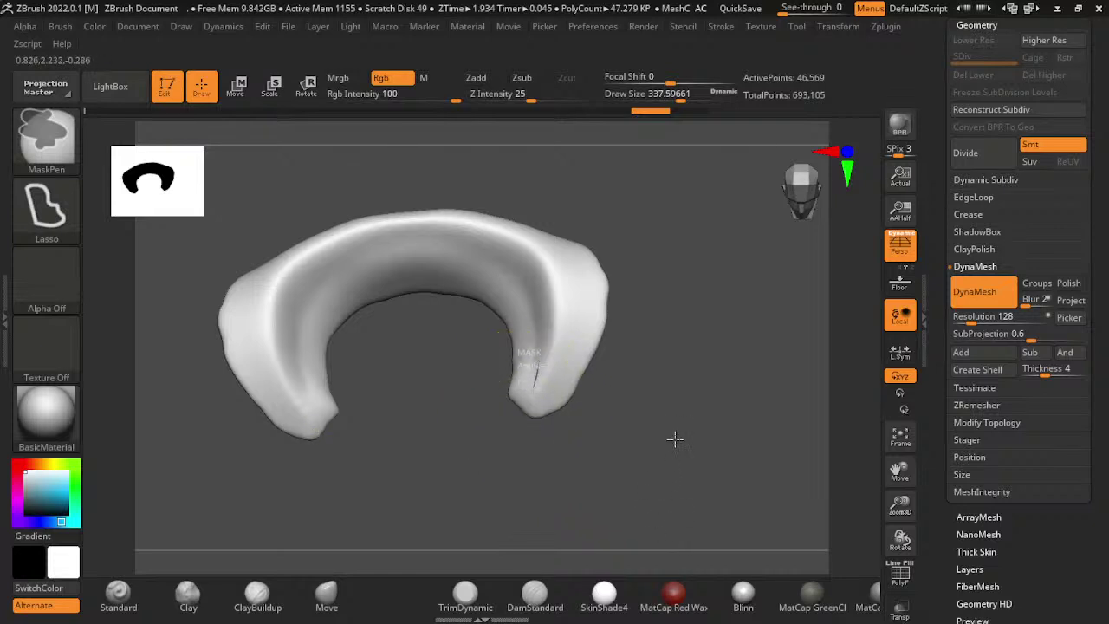
left_click_drag(530, 364, 492, 388, "ctrl")
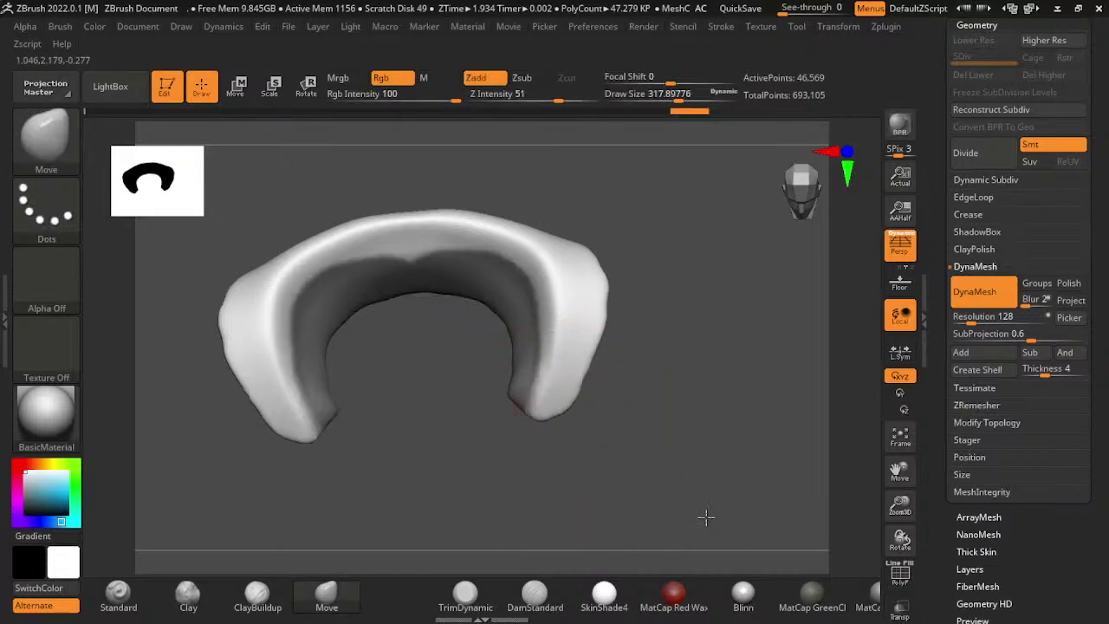
mouse_move(577, 414)
left_mouse_down()
mouse_move(637, 371)
mouse_move(618, 362)
left_mouse_up()
left_click_drag(593, 438, 594, 455)
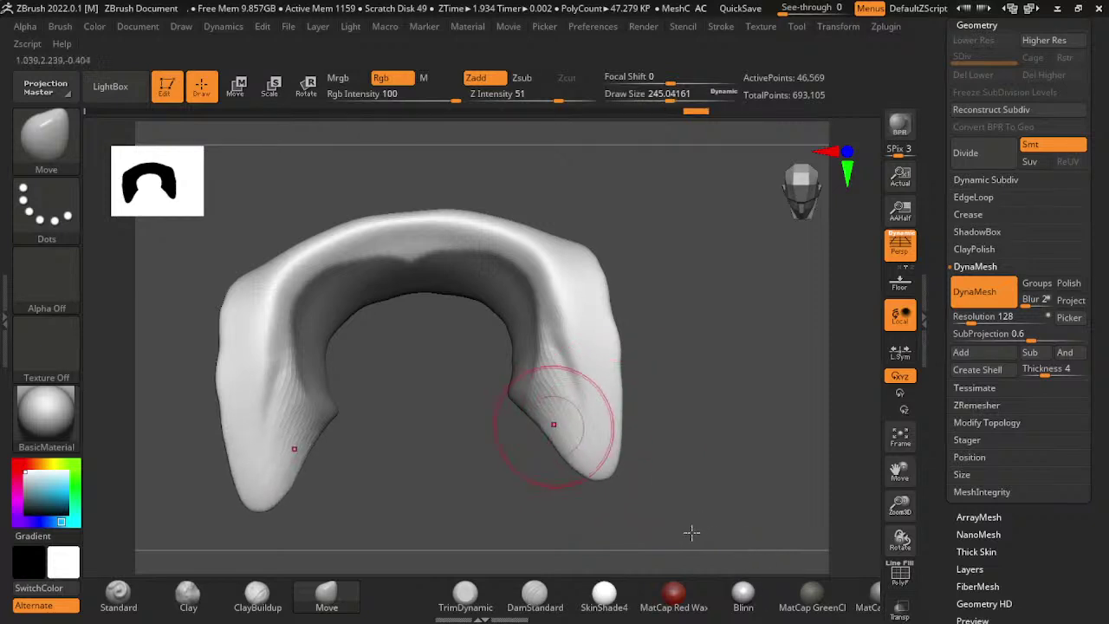
left_click_drag(658, 424, 832, 421)
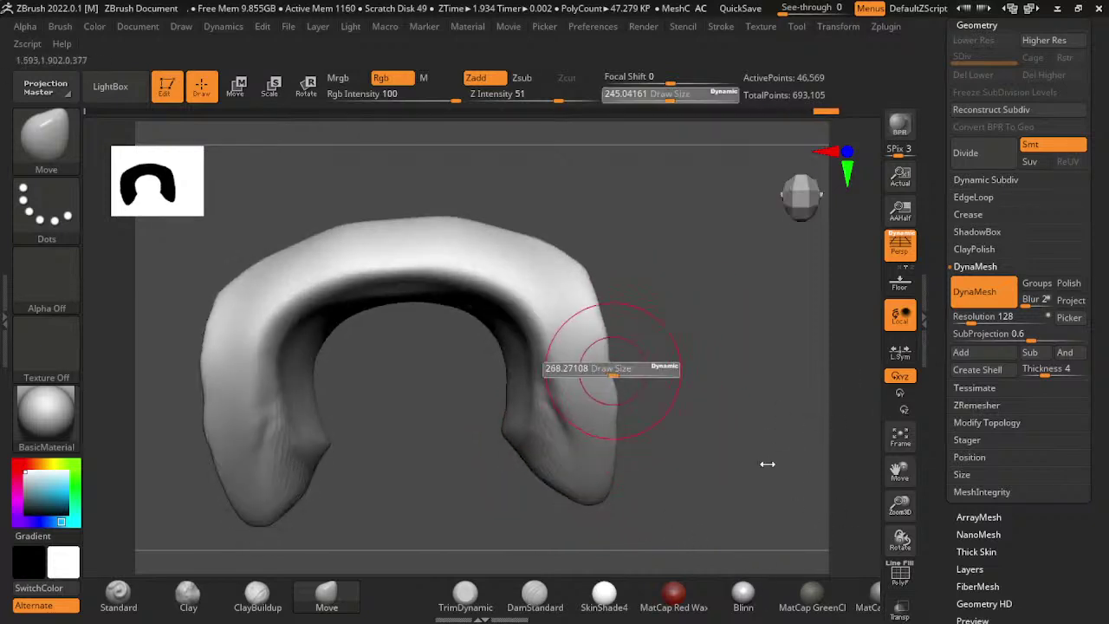
- Smooth the collar's arch and leg tips into a clean, even curve
key("shift")
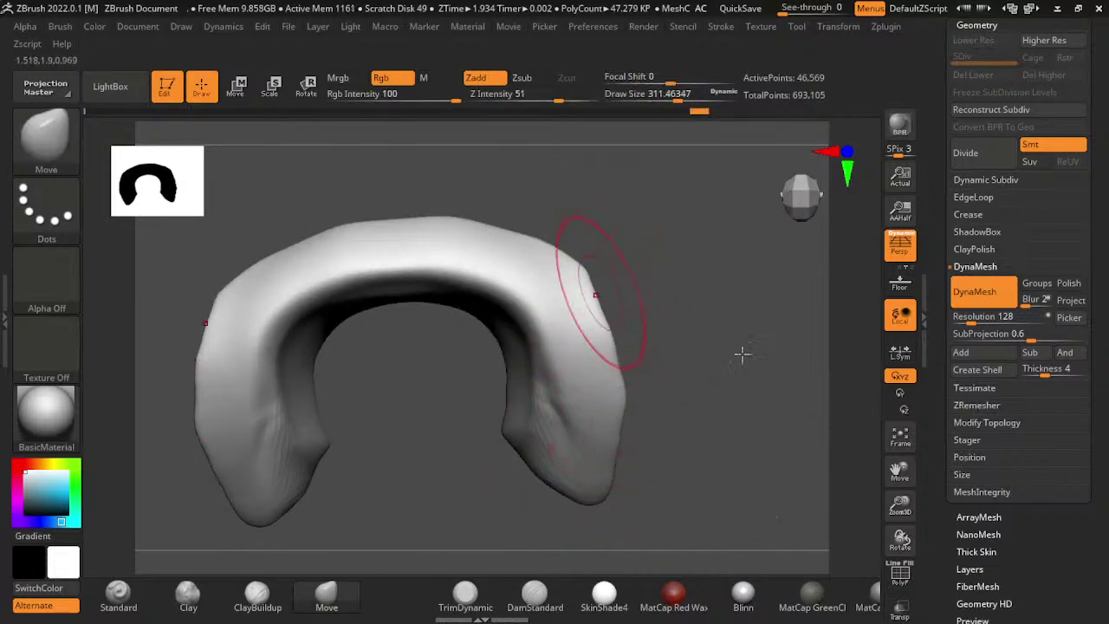
left_click_drag(735, 245, 564, 263)
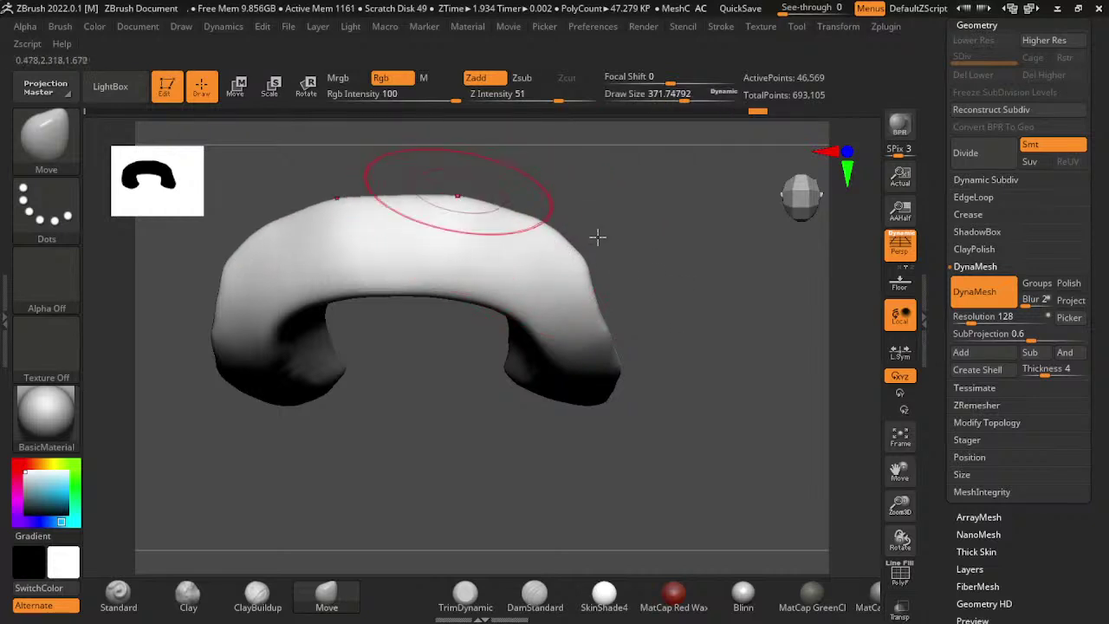
mouse_move(761, 412)
left_mouse_down()
mouse_move(845, 286)
mouse_move(446, 235)
left_mouse_up()
left_click_drag(719, 211, 719, 273)
left_click_drag(346, 286, 470, 285, "shift")
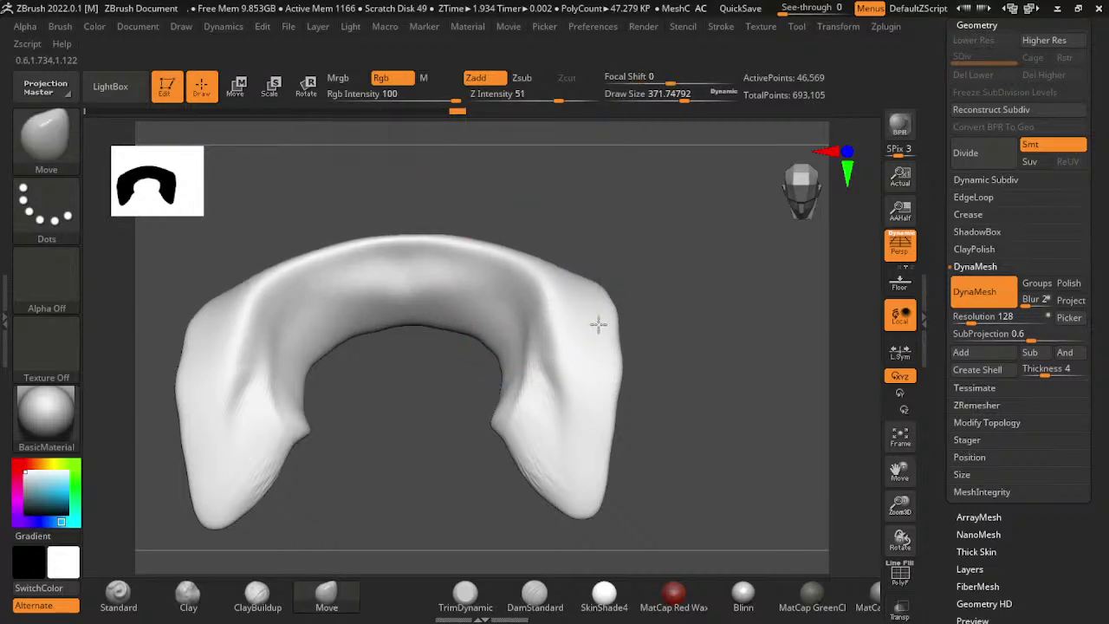
left_click_drag(519, 260, 396, 234, "shift")
mouse_move(763, 398)
left_mouse_down()
mouse_move(793, 292)
mouse_move(667, 554)
mouse_move(681, 442)
left_mouse_up()
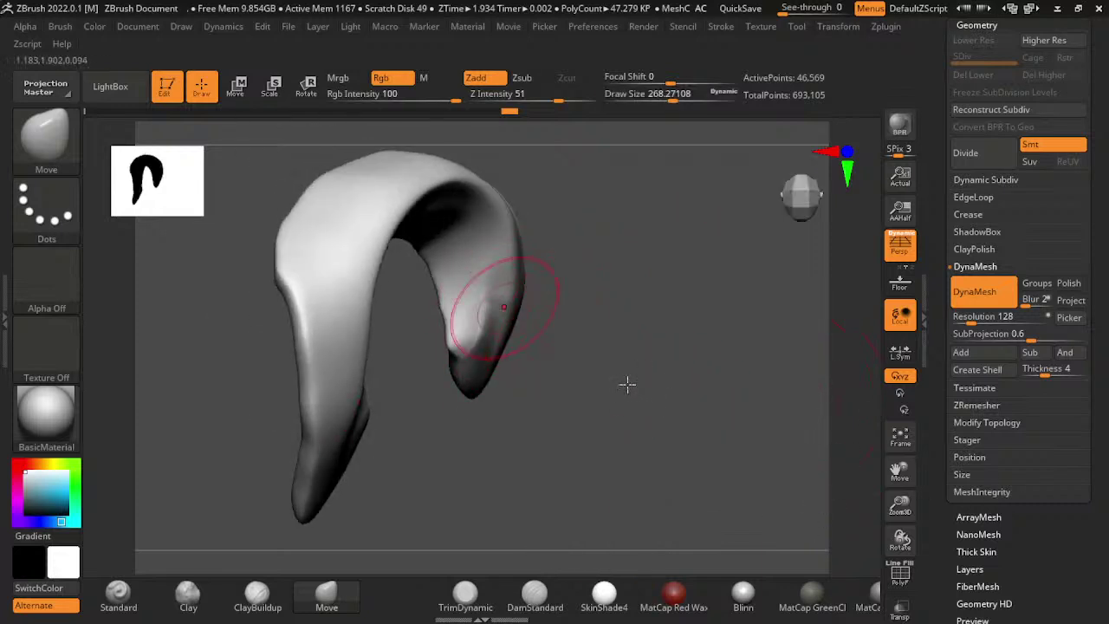
left_click_drag(503, 305, 490, 333, "shift")
mouse_move(581, 450)
left_mouse_down()
mouse_move(648, 441)
mouse_move(718, 404)
left_mouse_up()
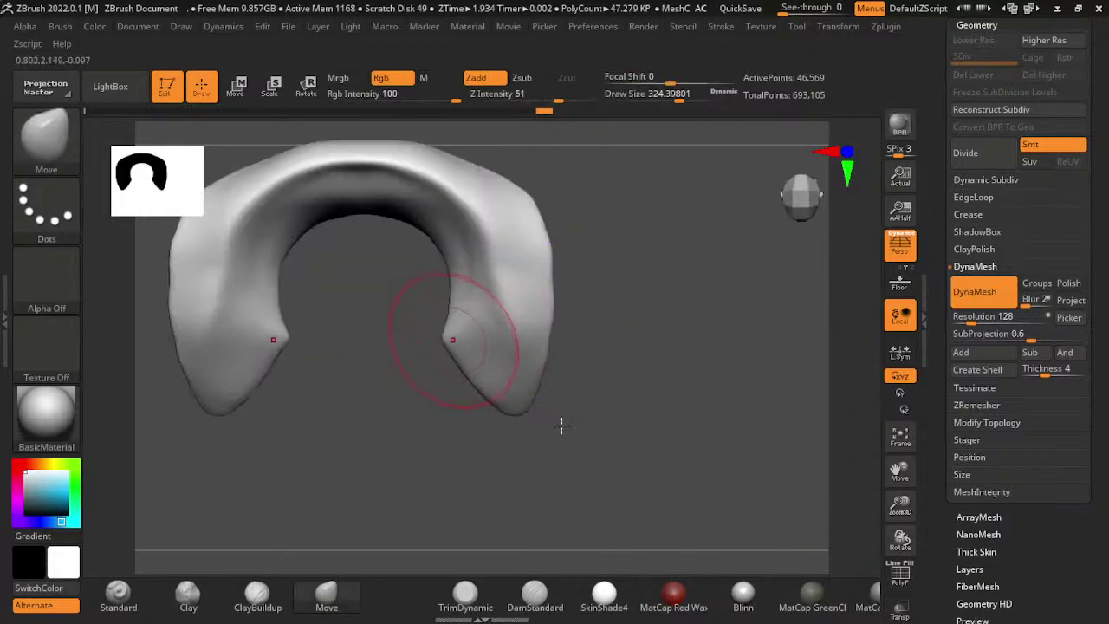
mouse_move(671, 438)
left_mouse_down()
mouse_move(822, 389)
mouse_move(851, 393)
left_mouse_up()
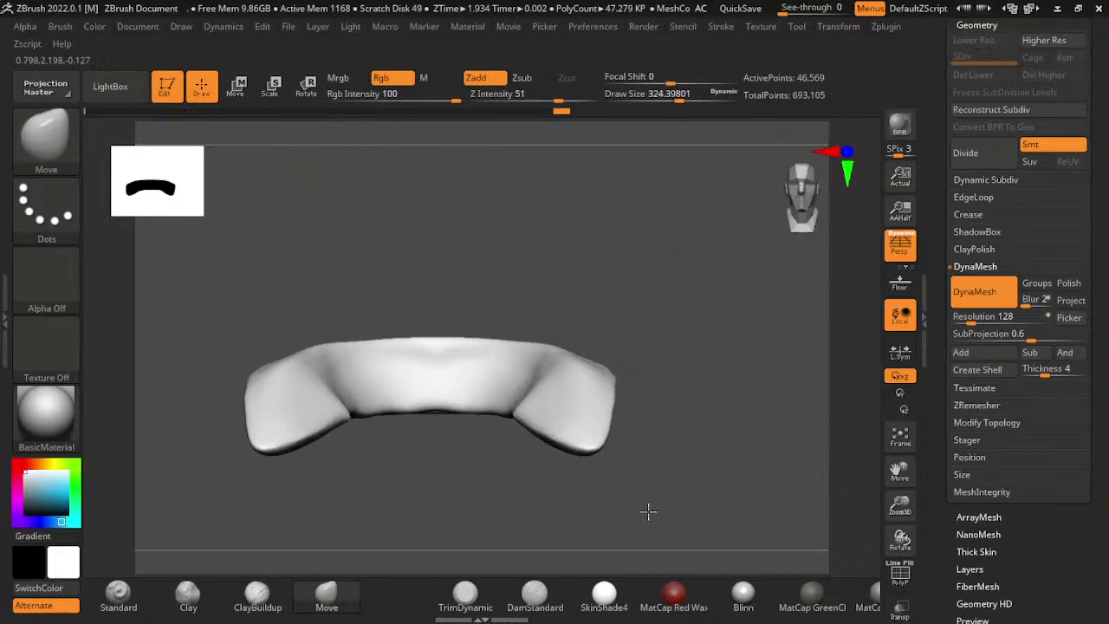
left_click_drag(520, 450, 524, 412, "shift")
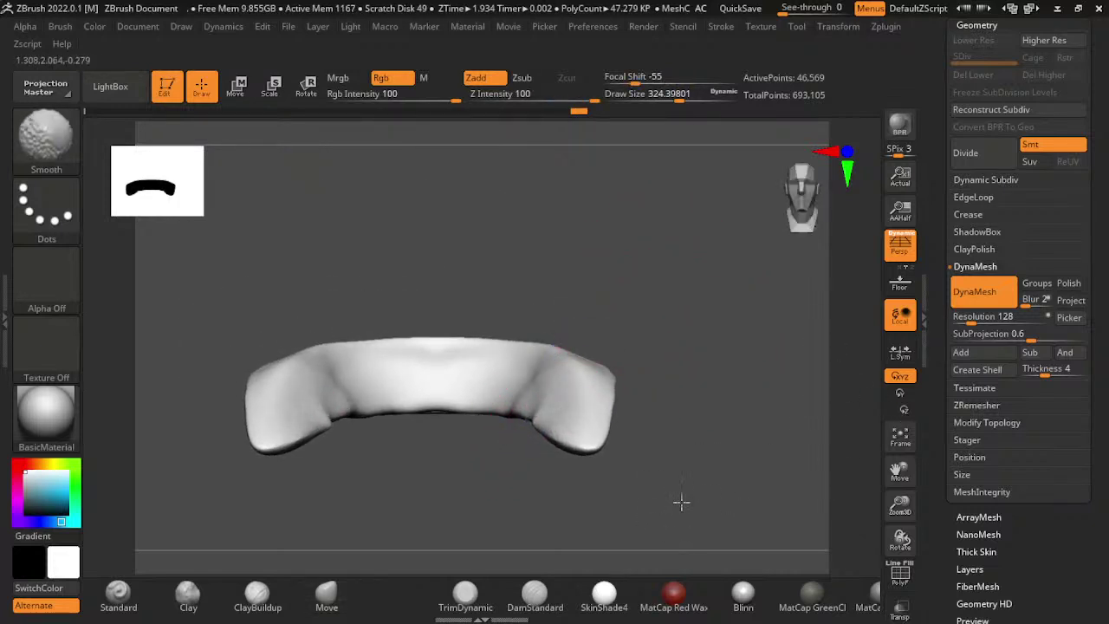
mouse_move(792, 430)
left_mouse_down()
mouse_move(832, 415)
mouse_move(853, 434)
left_mouse_up()
- Build up the surface with clay, then carve along the top ridge with DamStandard
left_click(257, 593)
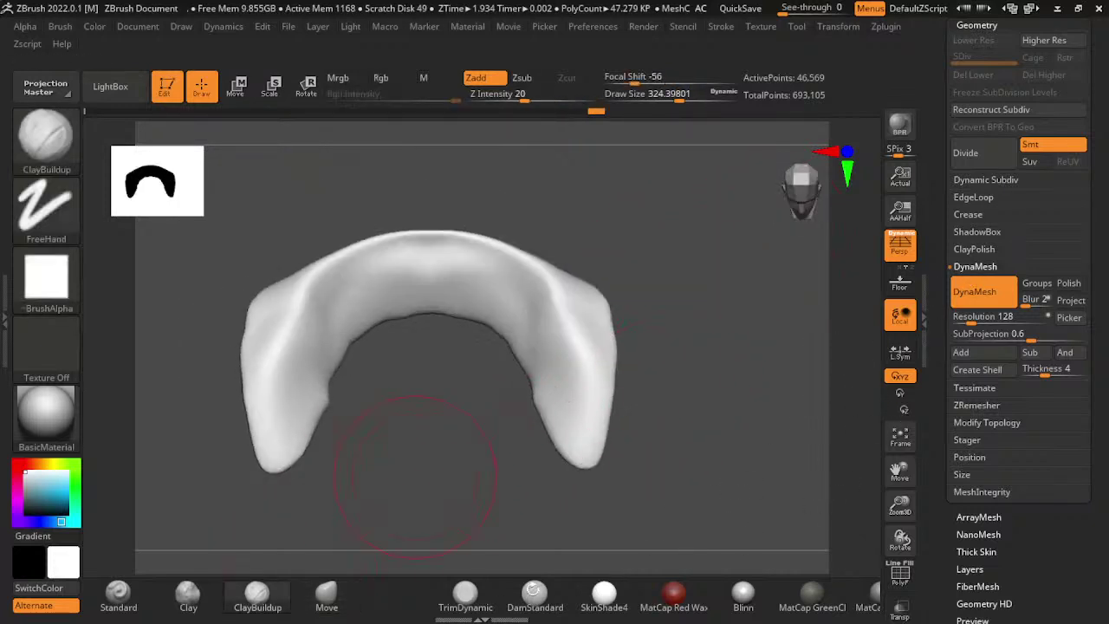
mouse_move(675, 486)
left_mouse_down()
mouse_move(638, 401)
mouse_move(515, 322)
left_mouse_up()
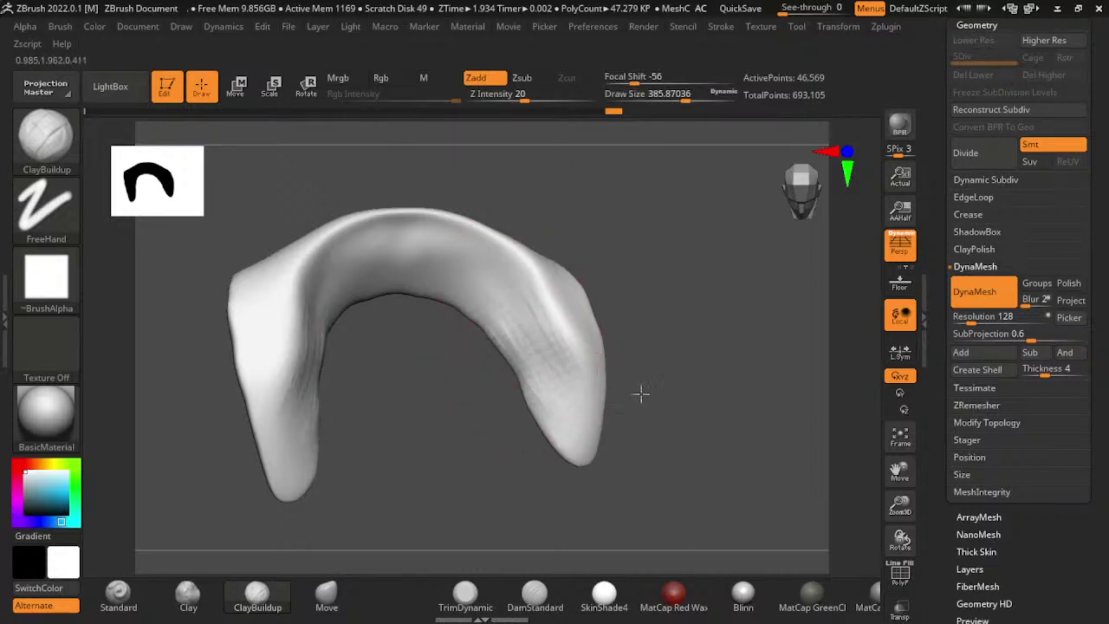
key("shift")
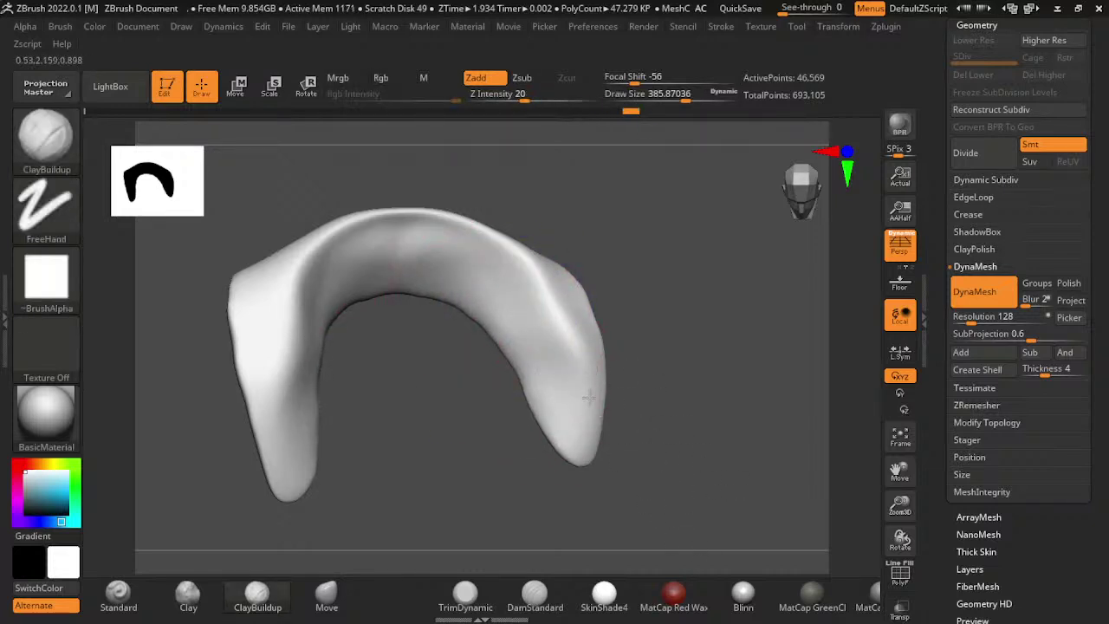
mouse_move(615, 381)
left_mouse_down("shift")
mouse_move(857, 386)
mouse_move(656, 404)
left_mouse_up("shift")
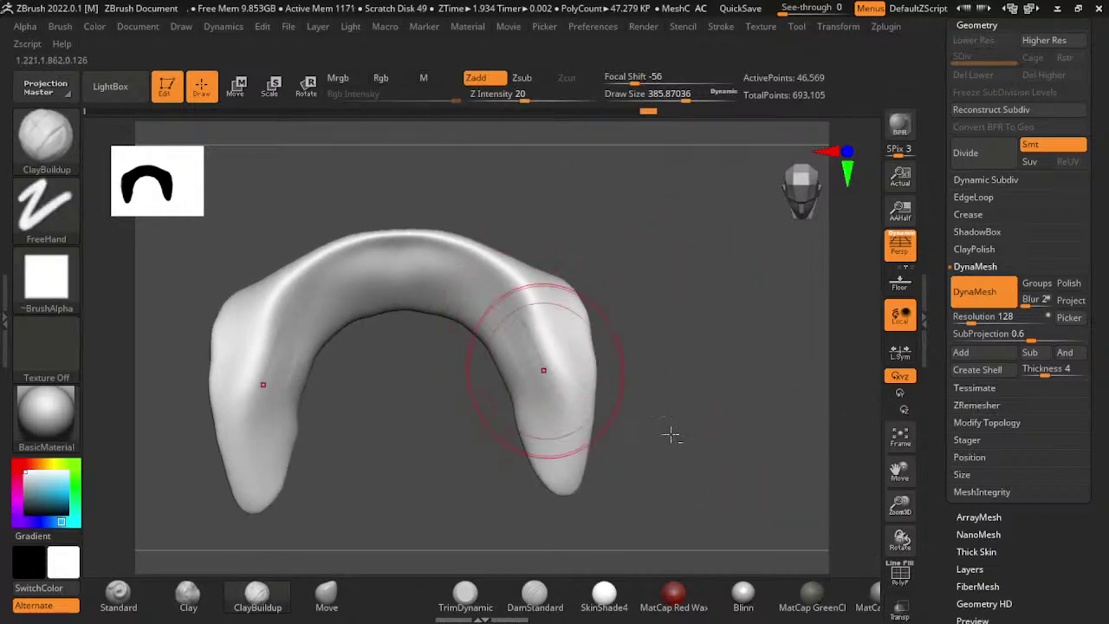
key("shift")
left_click(534, 596)
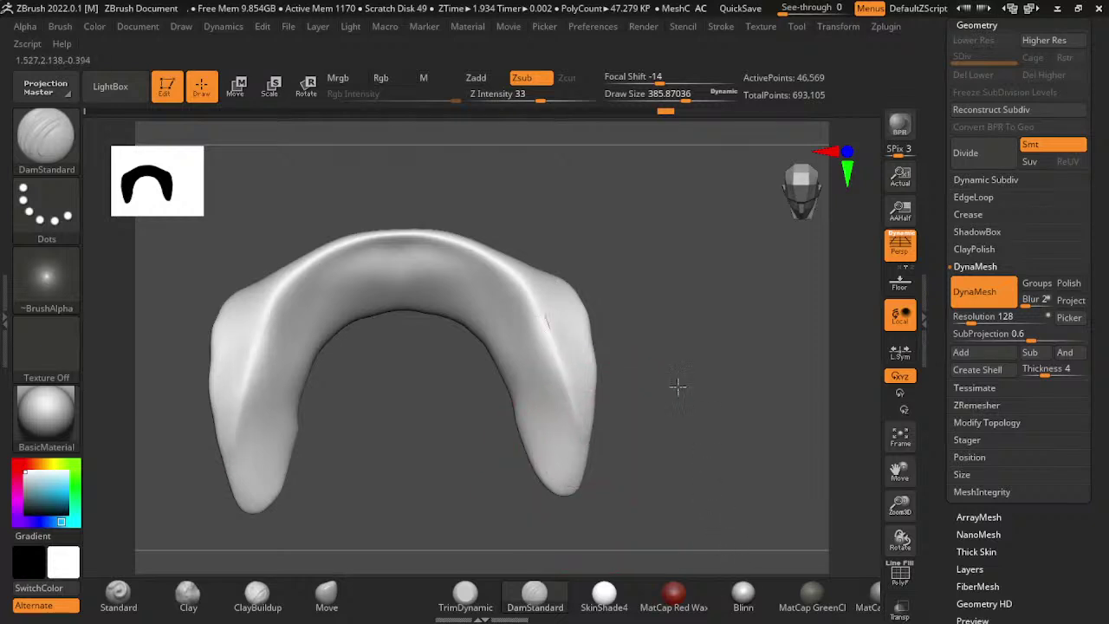
left_click_drag(299, 247, 424, 234, "shift")
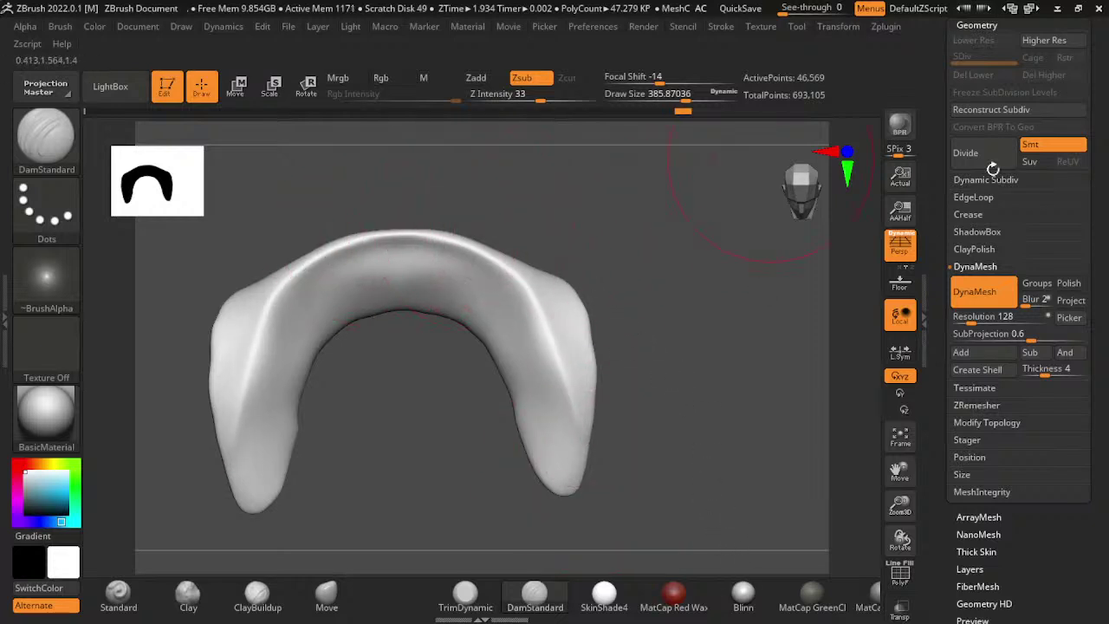
left_click(837, 26)
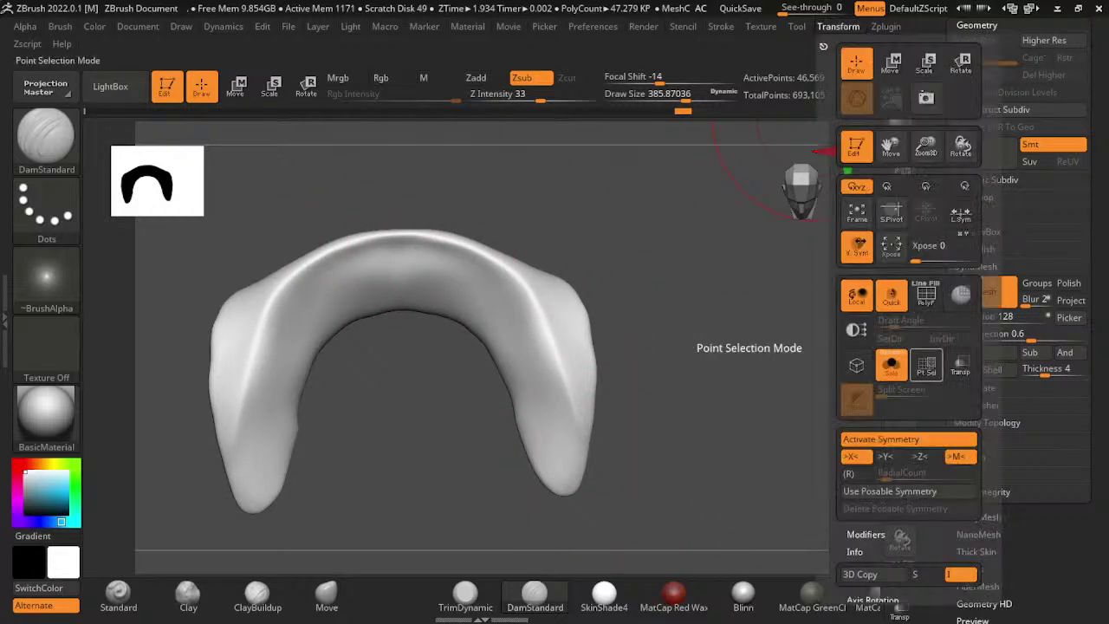
- Show the whole character again and pull the collar edge back under the teal hood
left_click(892, 364)
left_click_drag(853, 348, 952, 434, "shift")
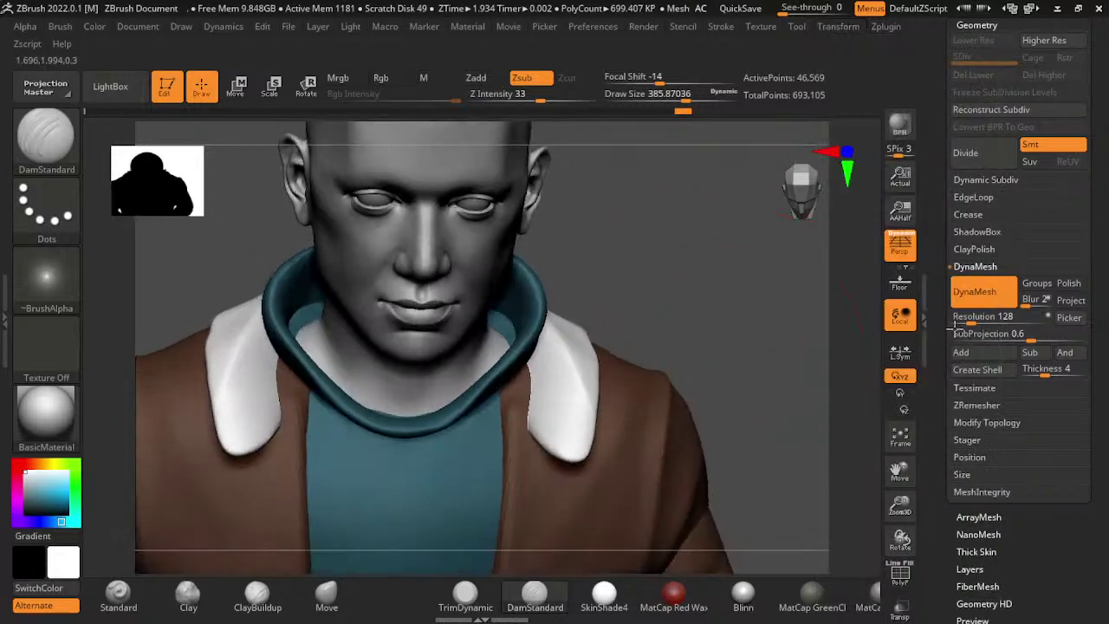
left_click(326, 593)
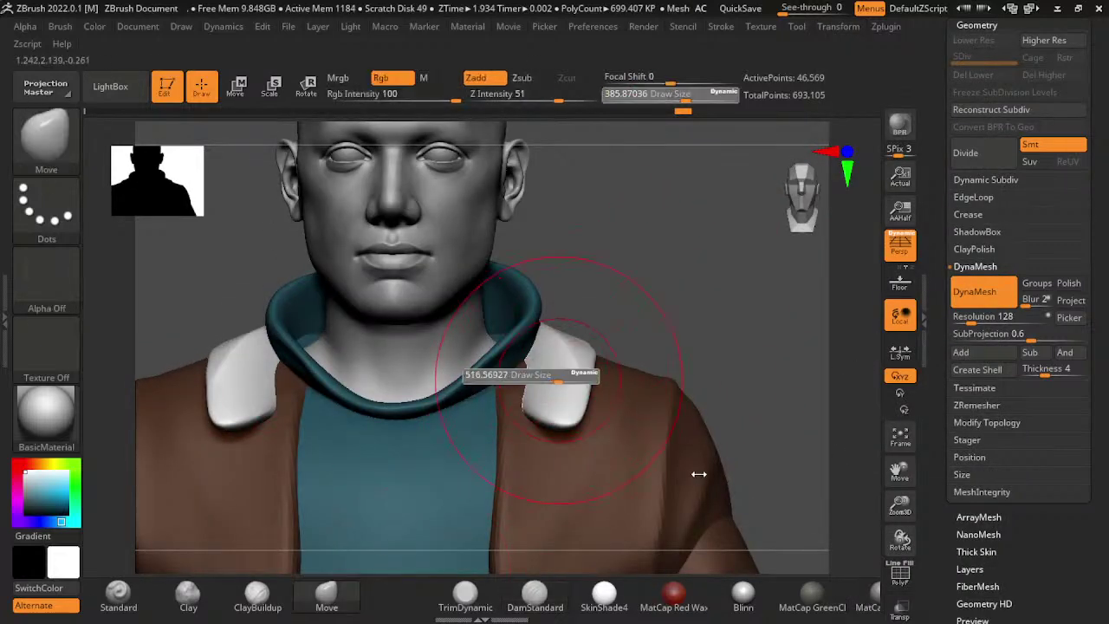
mouse_move(520, 386)
left_mouse_down()
mouse_move(626, 463)
mouse_move(632, 501)
left_mouse_up()
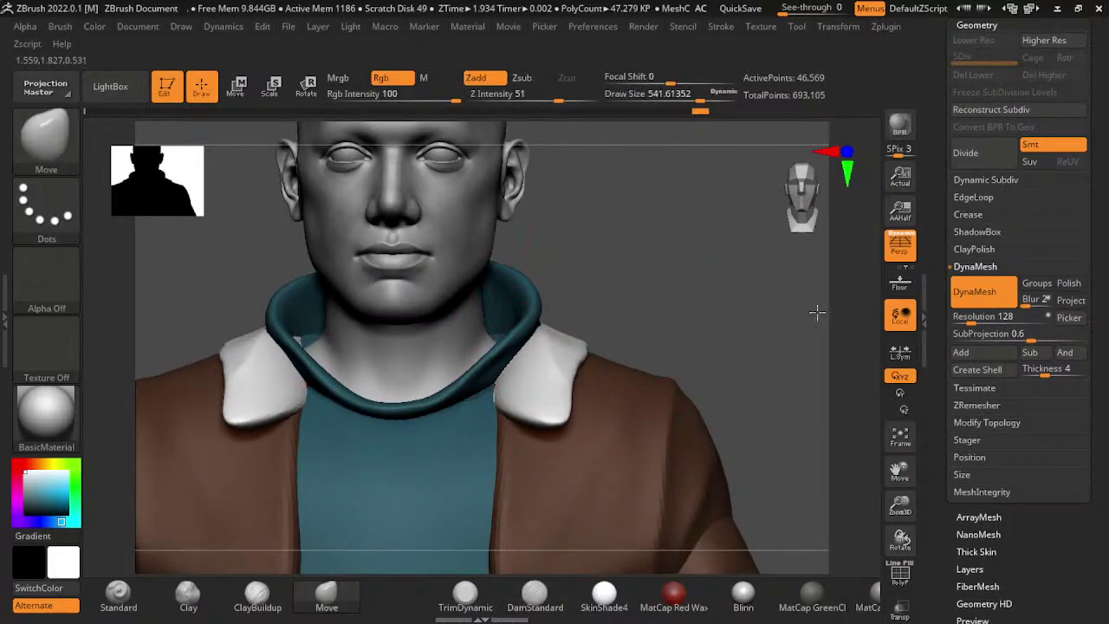
left_click_drag(816, 312, 775, 381)
mouse_move(779, 329)
left_mouse_down()
mouse_move(788, 434)
mouse_move(748, 383)
left_mouse_up()
mouse_move(659, 296)
left_mouse_down()
mouse_move(635, 330)
mouse_move(708, 425)
left_mouse_up()
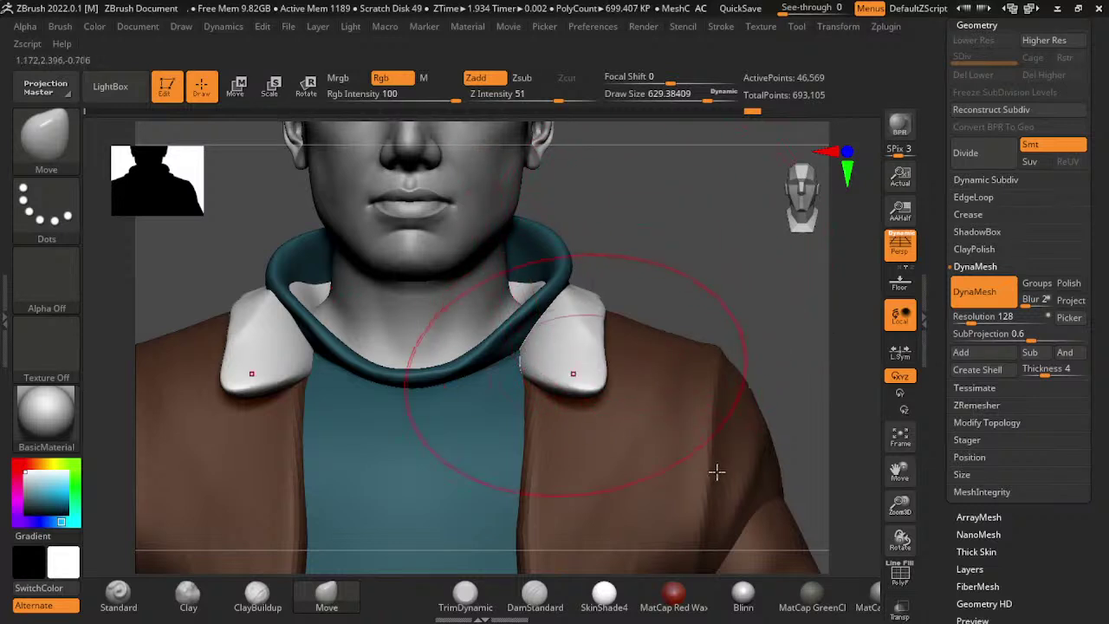
- Reshape and smooth both collar tips symmetrically so they fold over the jacket
left_click_drag(668, 532, 664, 428)
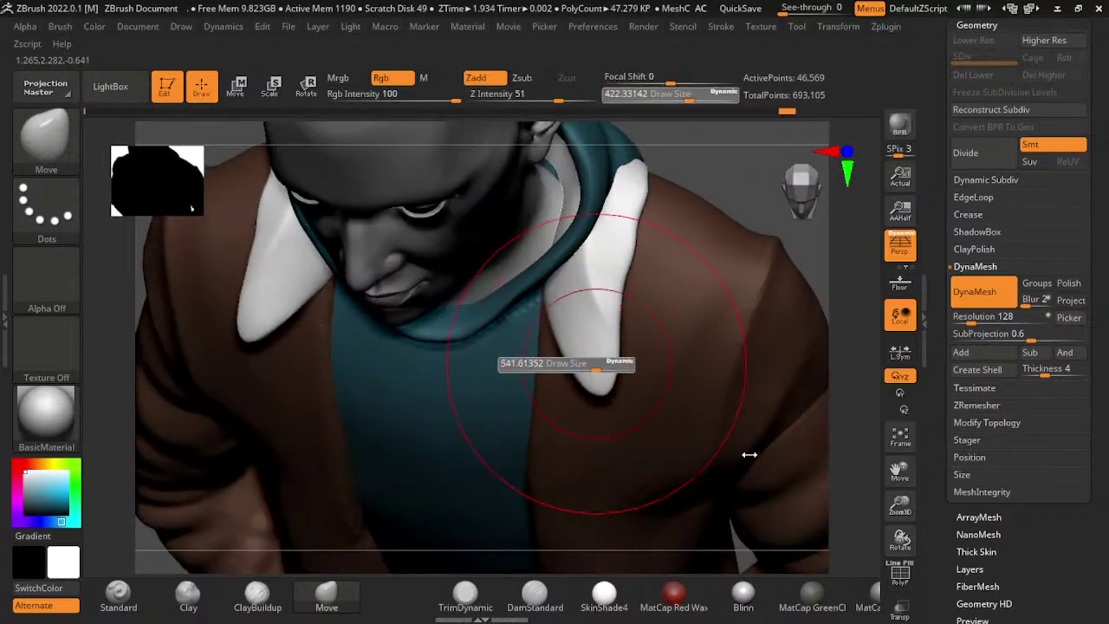
mouse_move(748, 453)
left_mouse_down()
mouse_move(735, 346)
mouse_move(713, 364)
left_mouse_up()
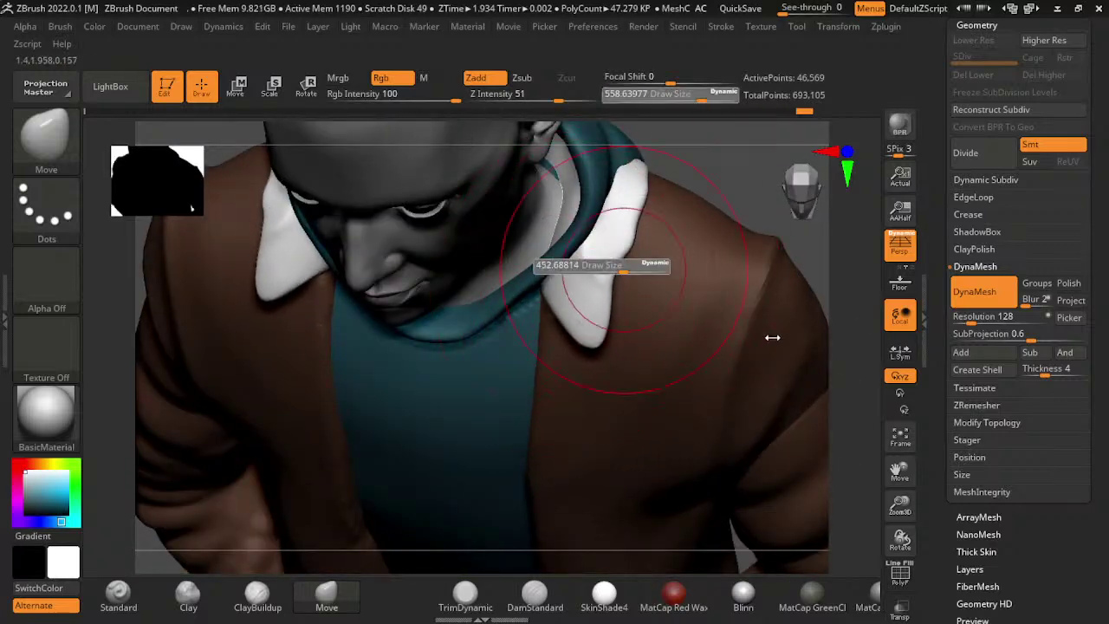
left_click_drag(775, 334, 802, 300, "shift")
key("bracketleft")
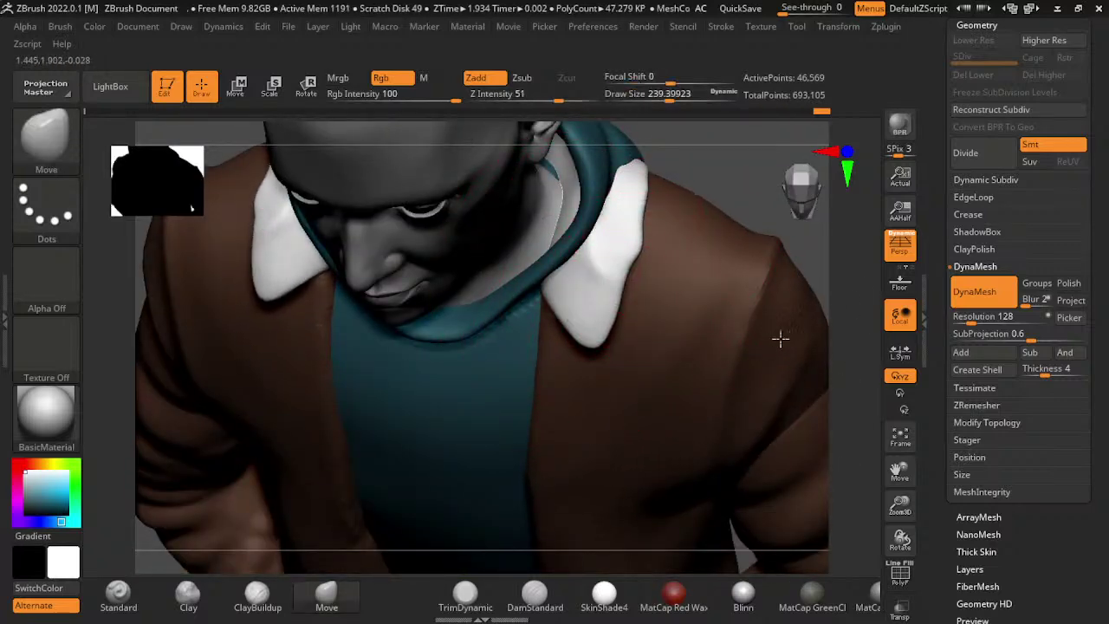
mouse_move(777, 337)
left_mouse_down("shift")
mouse_move(792, 309)
mouse_move(665, 400)
mouse_move(701, 447)
left_mouse_up("shift")
key("s")
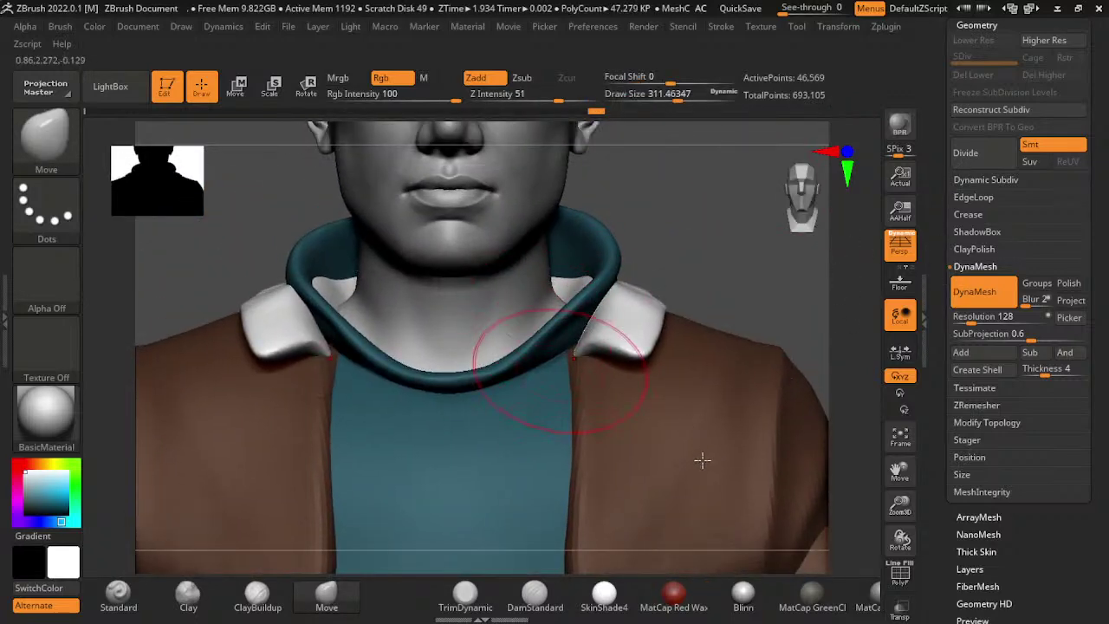
left_click_drag(762, 383, 733, 366)
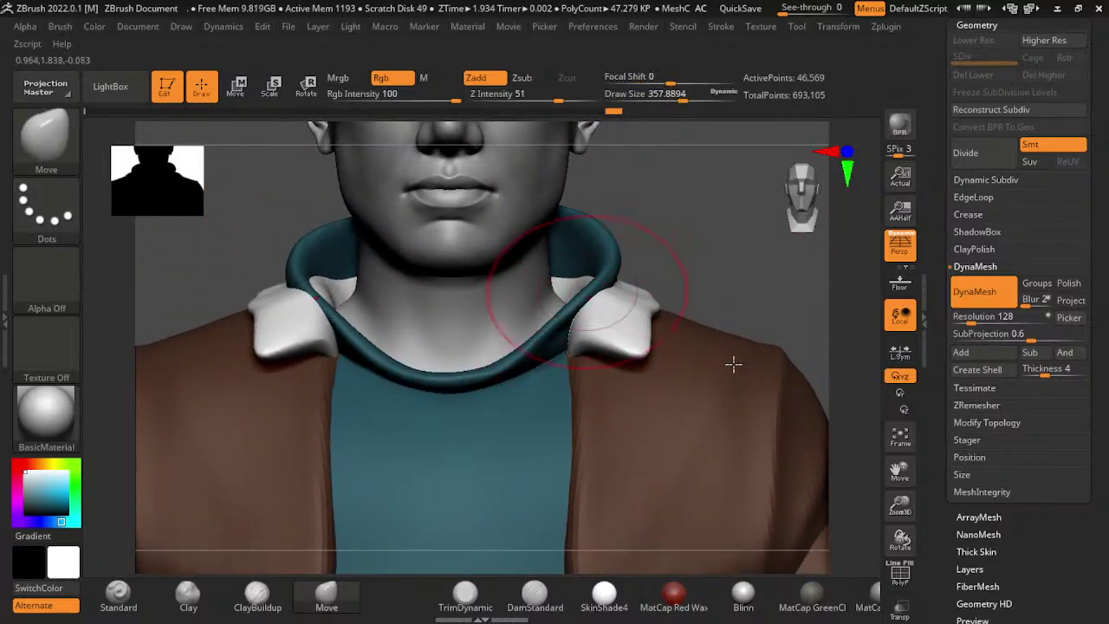
mouse_move(765, 292)
left_mouse_down("alt")
mouse_move(812, 316)
mouse_move(766, 432)
left_mouse_up("alt")
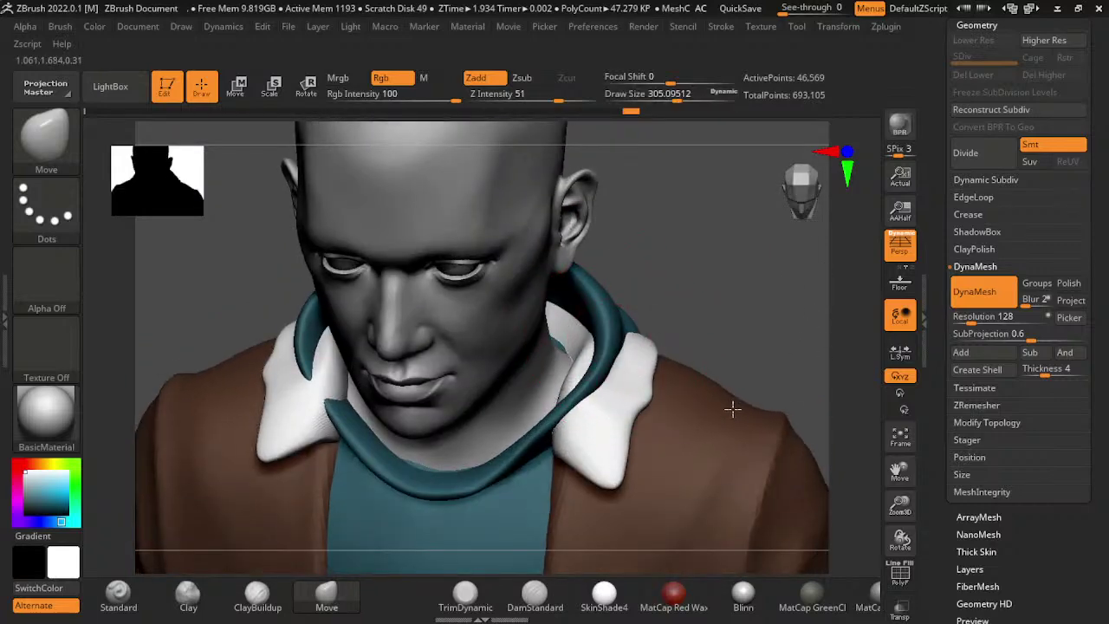
- Smooth the bump on the right collar tip and pull the right lapel into shape
mouse_move(726, 376)
left_mouse_down()
mouse_move(711, 403)
mouse_move(780, 494)
mouse_move(850, 471)
mouse_move(825, 475)
left_mouse_up()
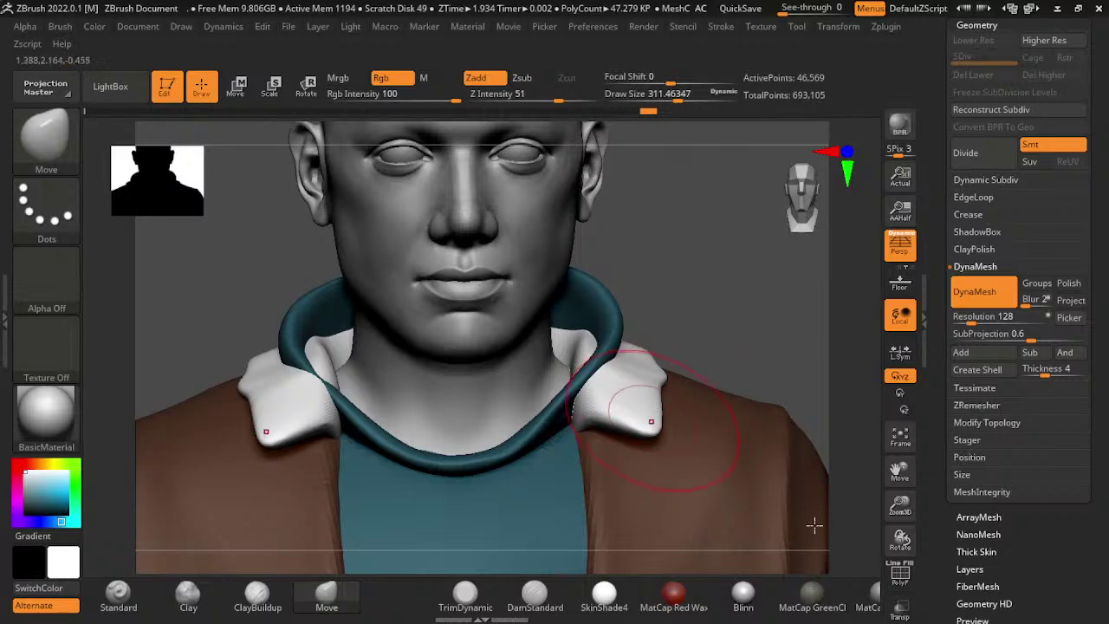
mouse_move(815, 524)
left_mouse_down()
mouse_move(841, 435)
mouse_move(864, 428)
left_mouse_up()
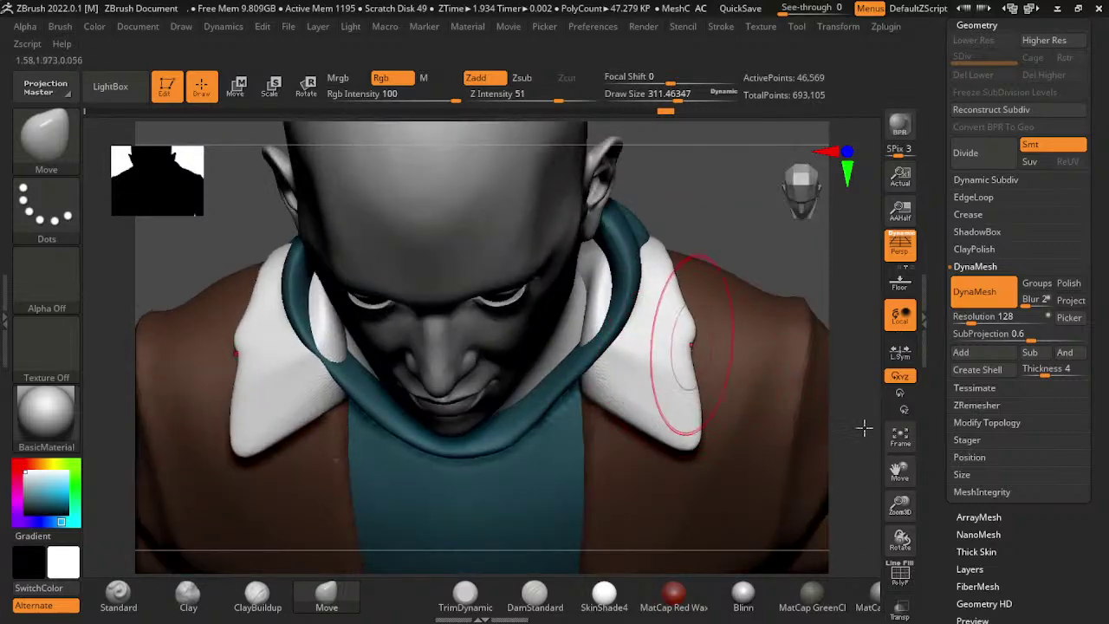
left_click_drag(693, 295, 675, 407, "shift")
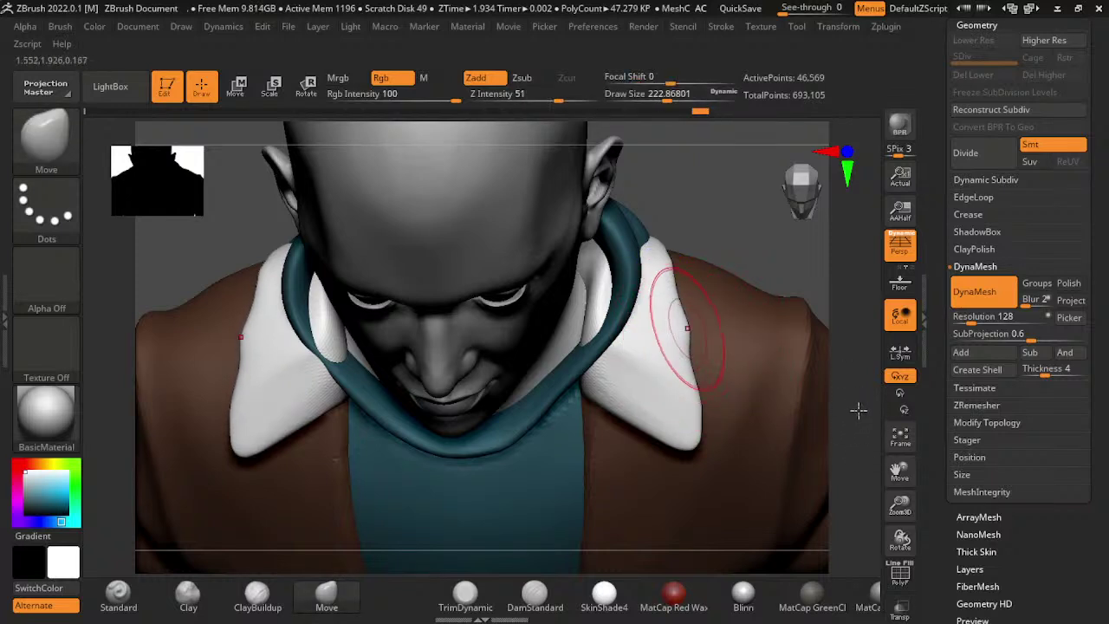
left_click_drag(668, 285, 681, 381, "shift")
key("s")
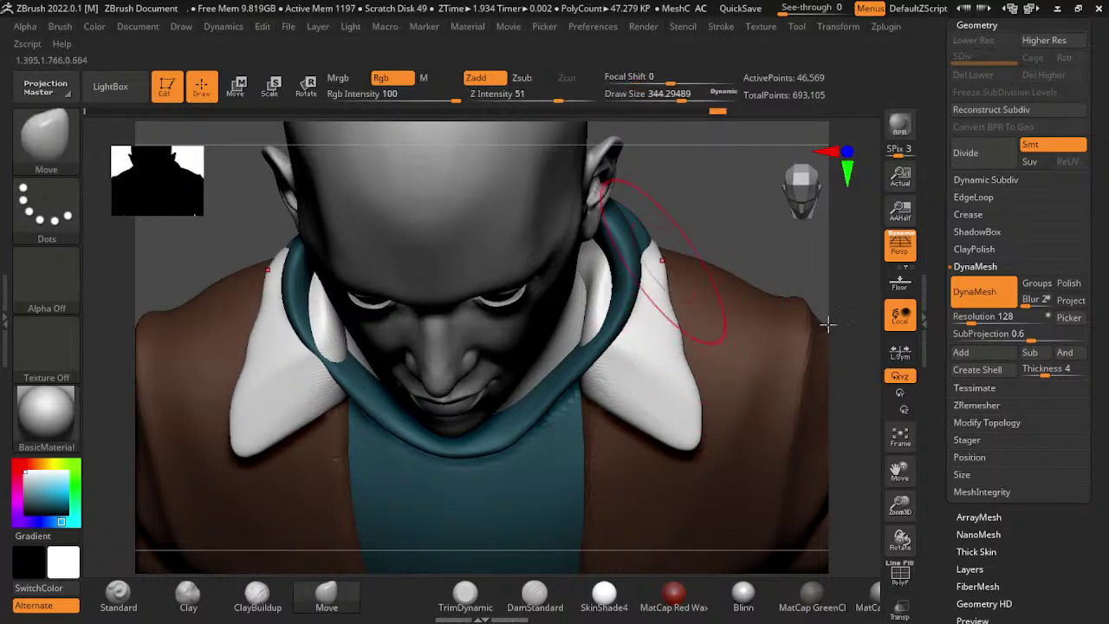
mouse_move(841, 426)
left_mouse_down()
mouse_move(877, 355)
mouse_move(771, 398)
left_mouse_up()
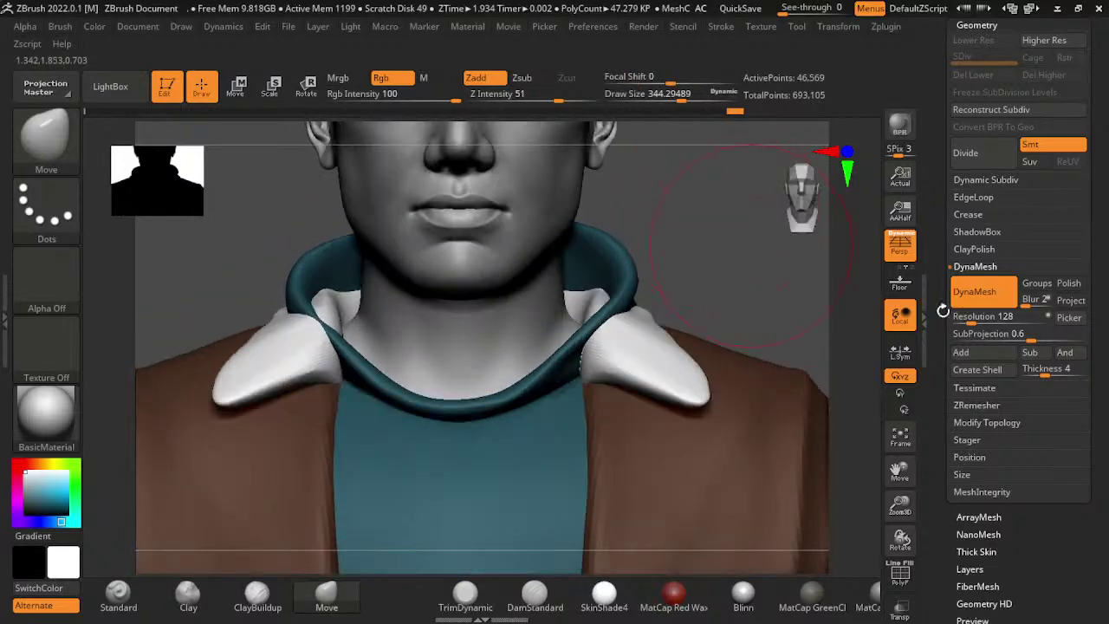
left_click_drag(934, 350, 728, 365, "alt")
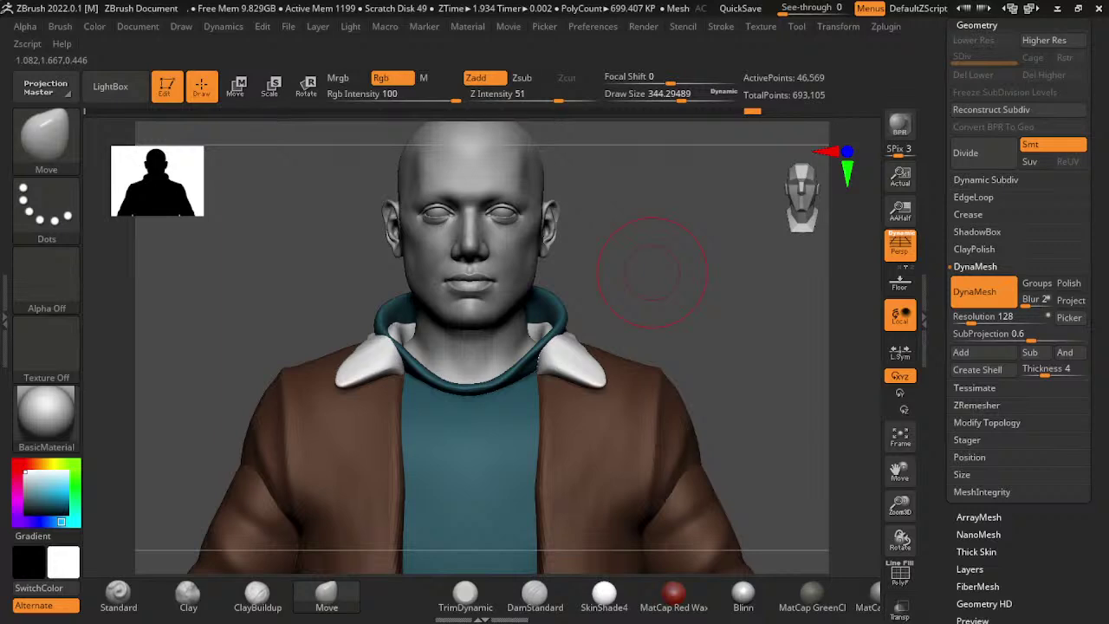
- Crease and smooth the right collar lapel's edge with DamStandard, then collapse the DynaMesh settings
mouse_move(887, 312)
left_mouse_down()
mouse_move(862, 356)
mouse_move(659, 569)
left_mouse_up()
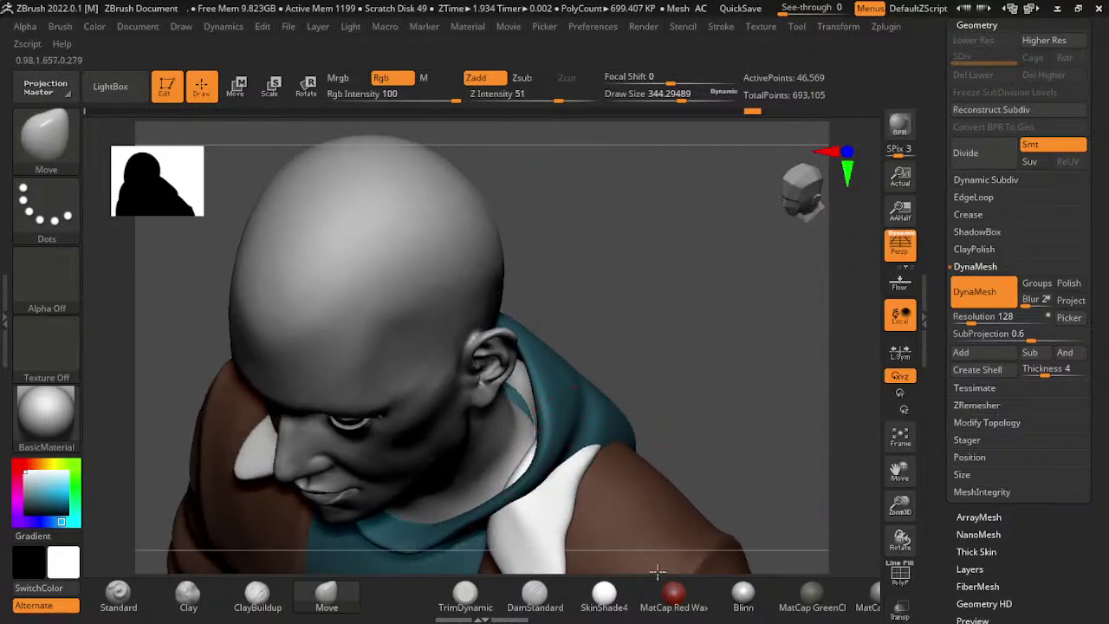
key("s")
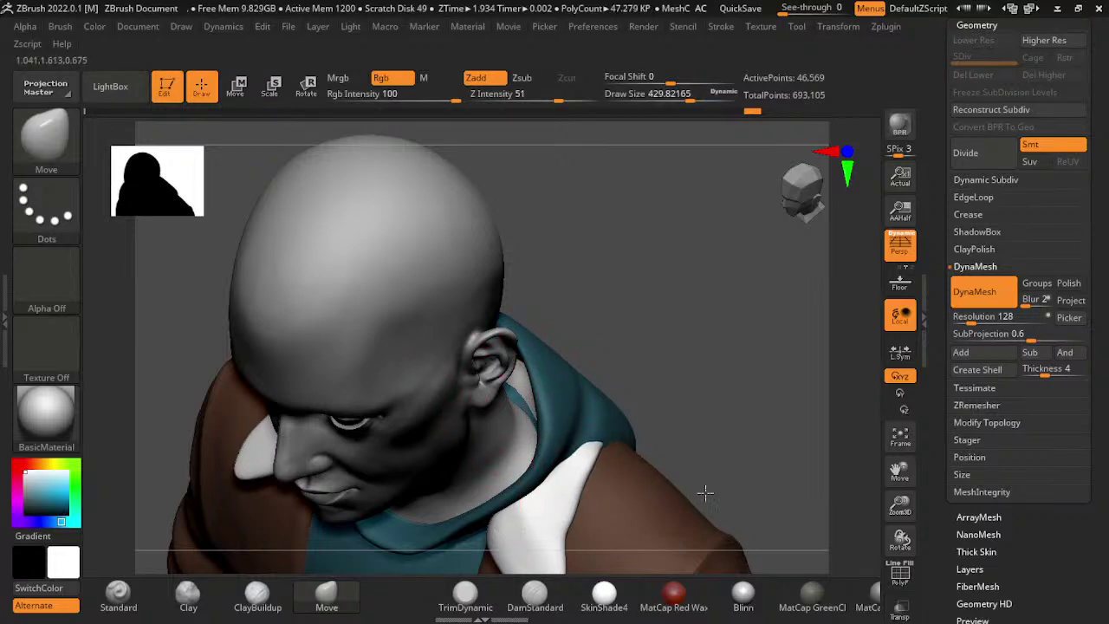
key("ctrl")
key("bracketright")
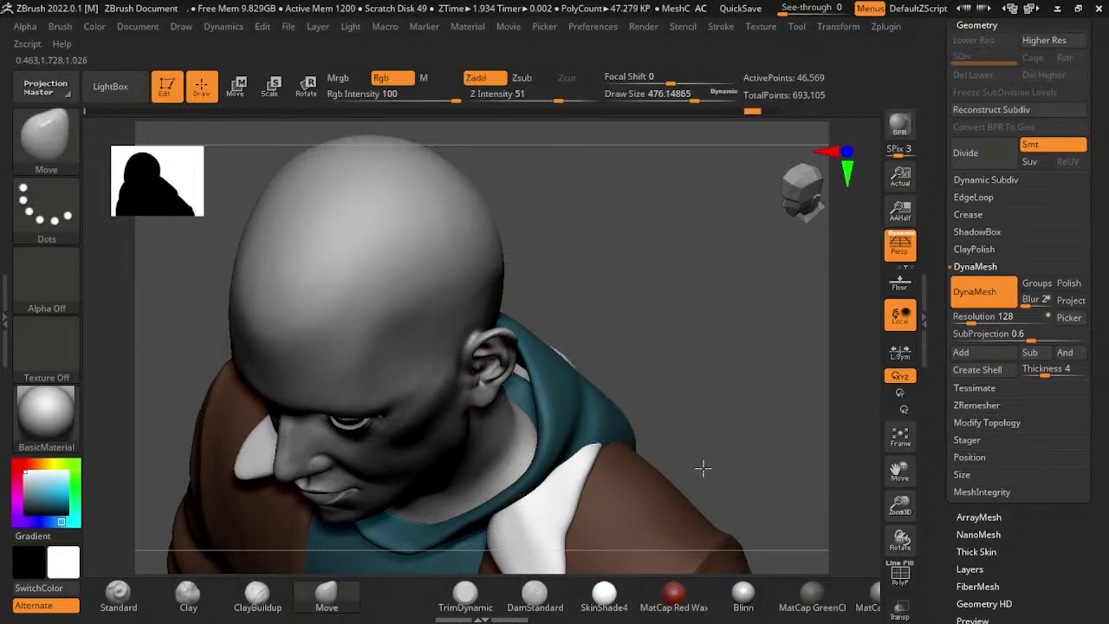
left_click_drag(829, 420, 726, 485, "shift")
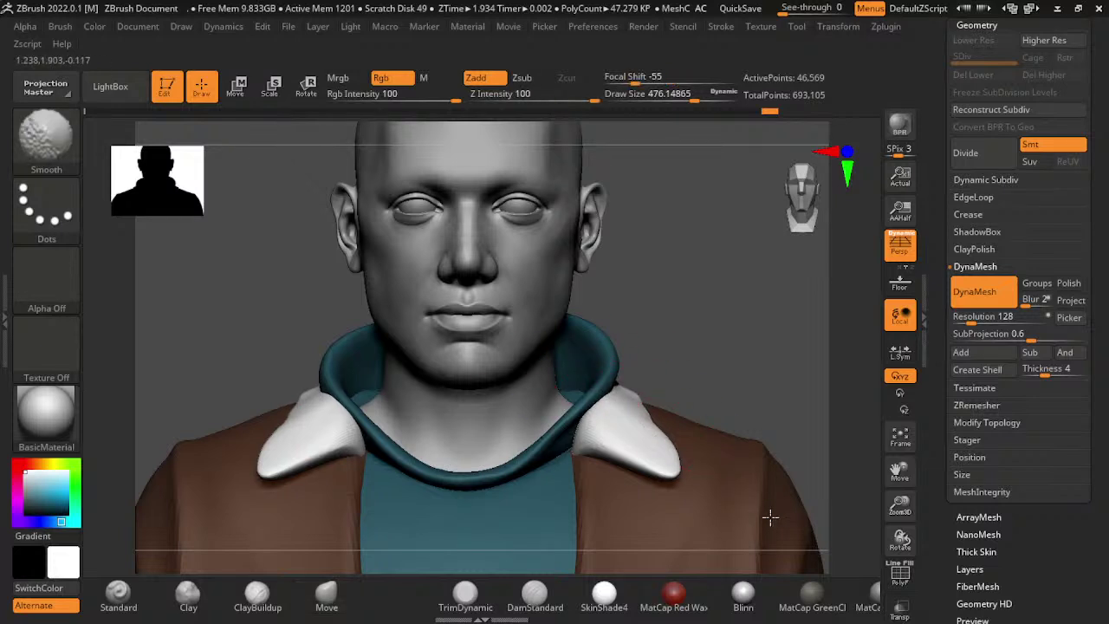
mouse_move(743, 522)
left_mouse_down("alt")
mouse_move(814, 367)
mouse_move(477, 520)
left_mouse_up("alt")
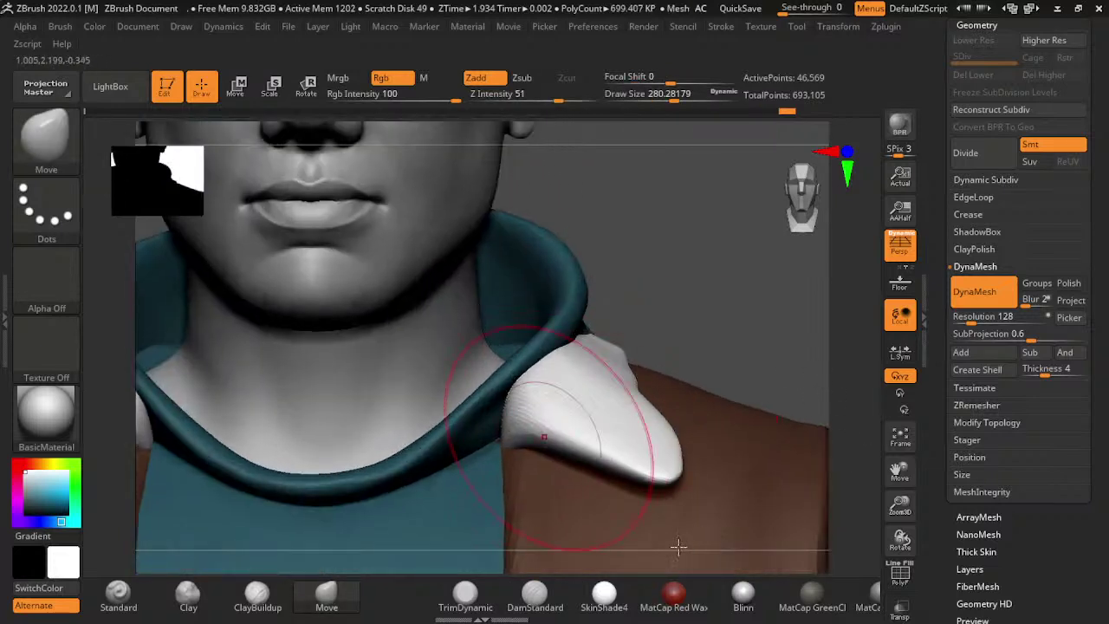
left_click(535, 594)
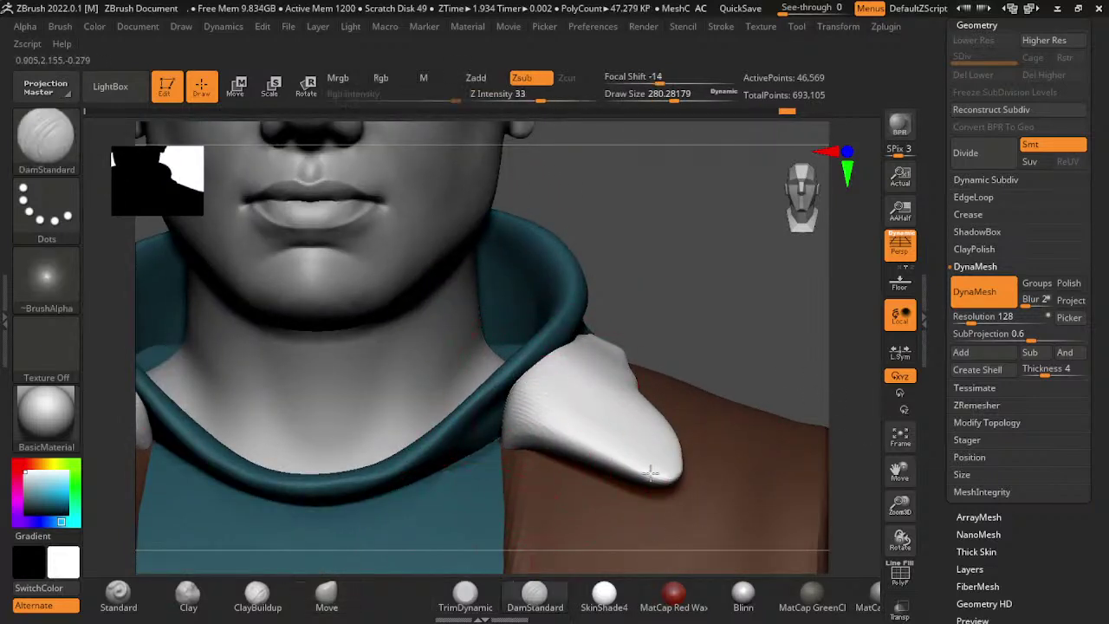
left_click_drag(673, 493, 777, 484, "shift")
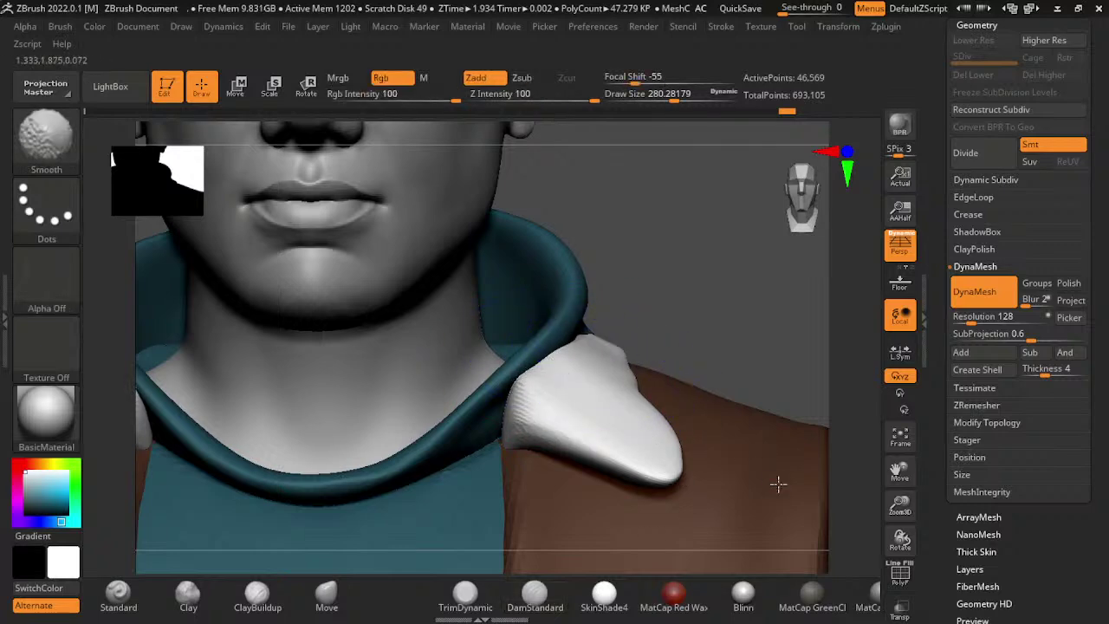
left_click(975, 266)
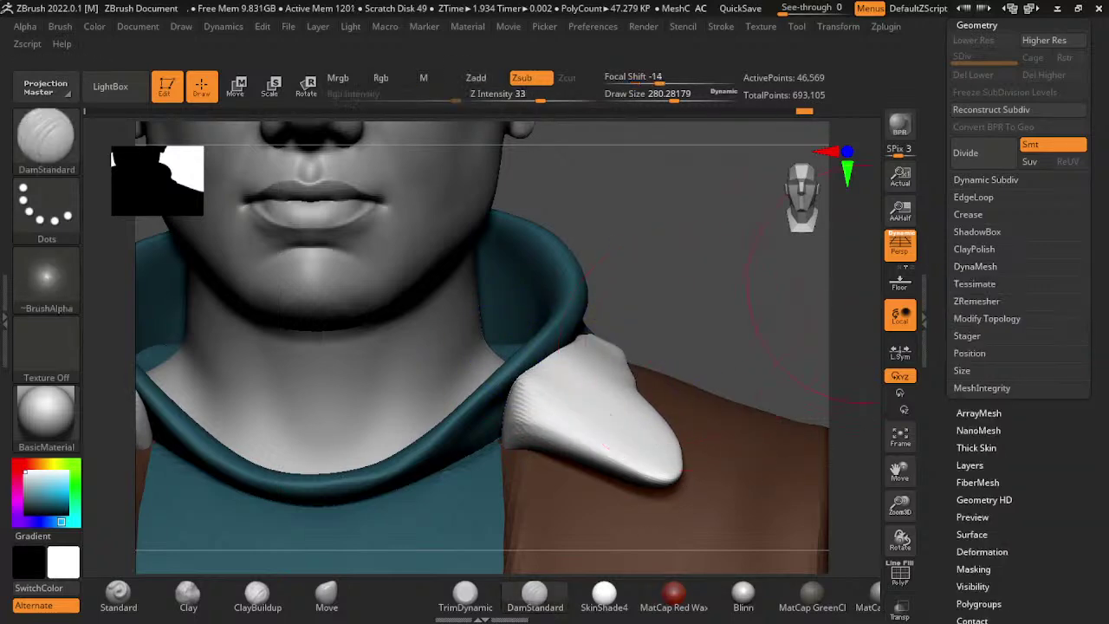
- Fill the collar with the jacket's dark brown (RGB 92, 61, 44), then turn Rgb off
key("f")
left_click_drag(693, 256, 693, 371, "alt")
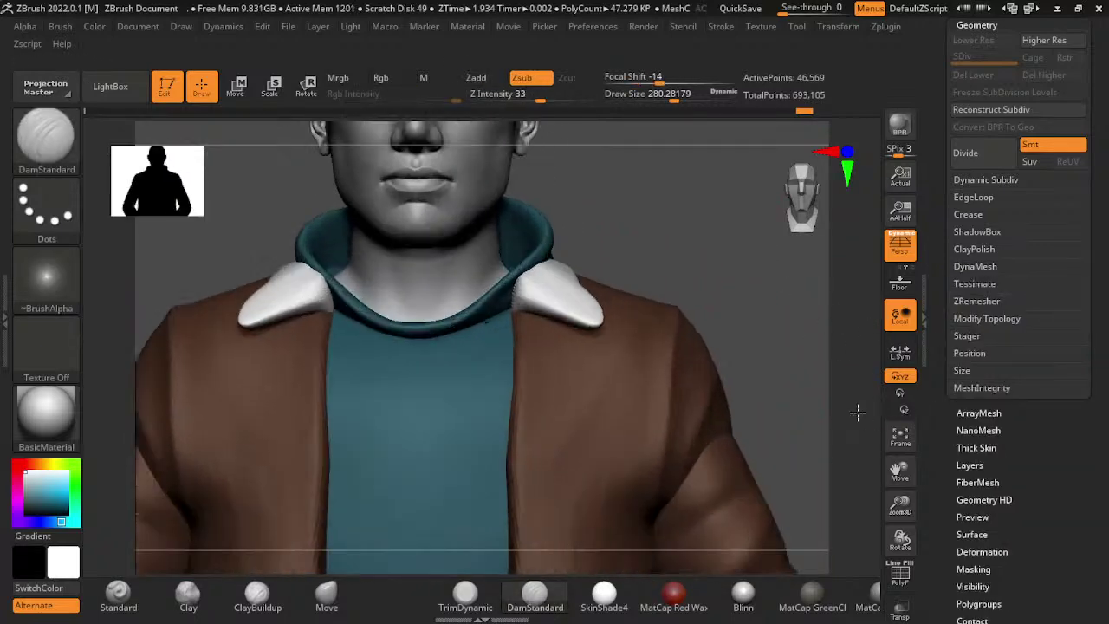
key("c")
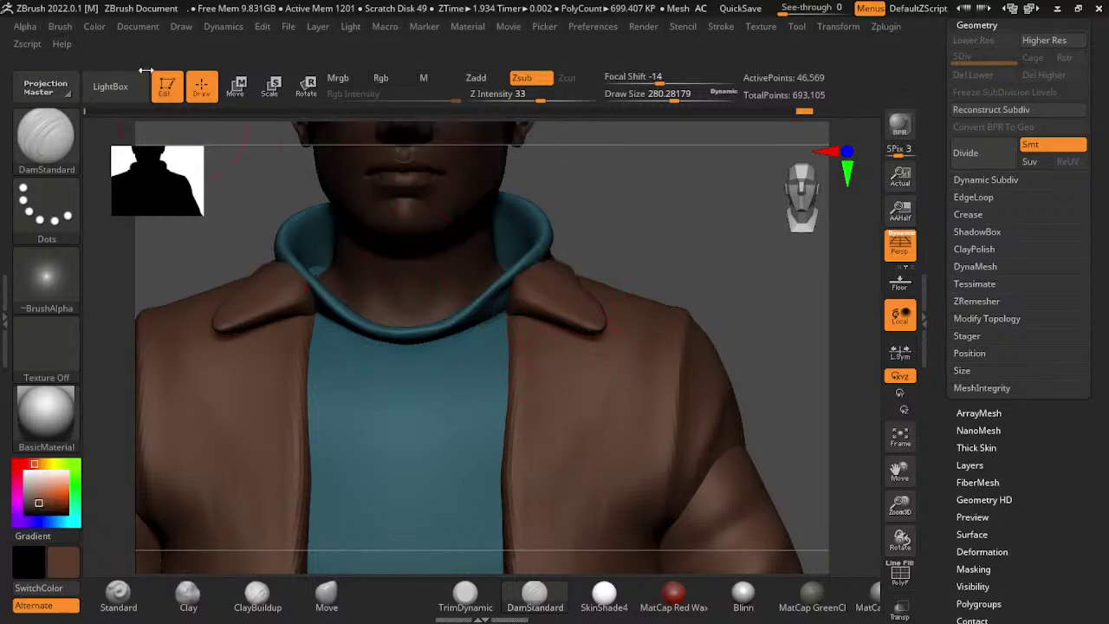
left_click(95, 26)
left_click(382, 77)
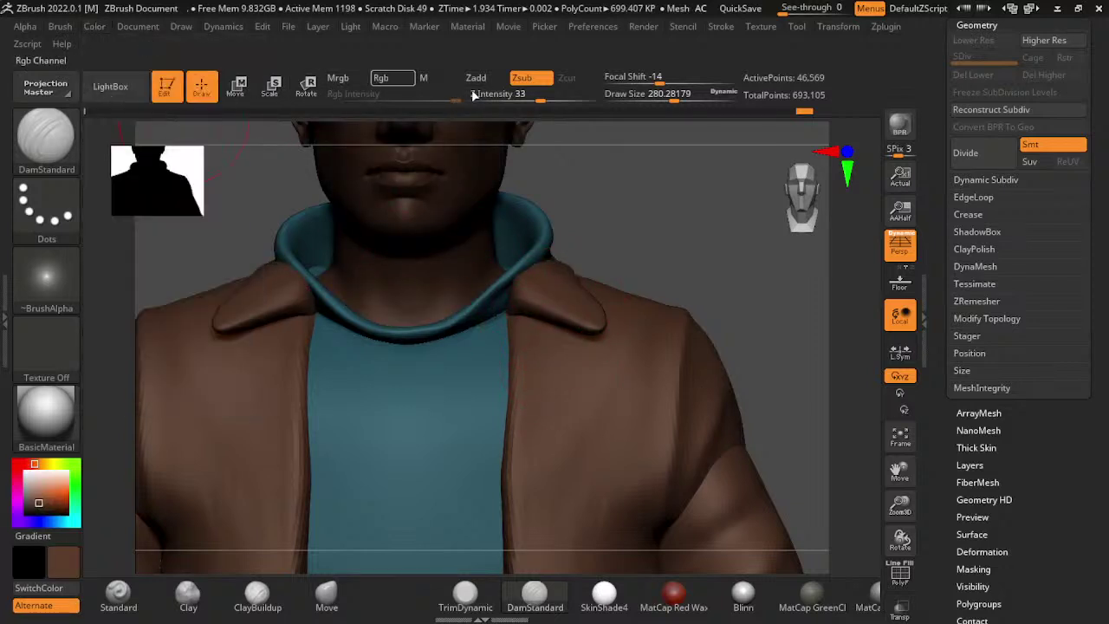
left_click(94, 26)
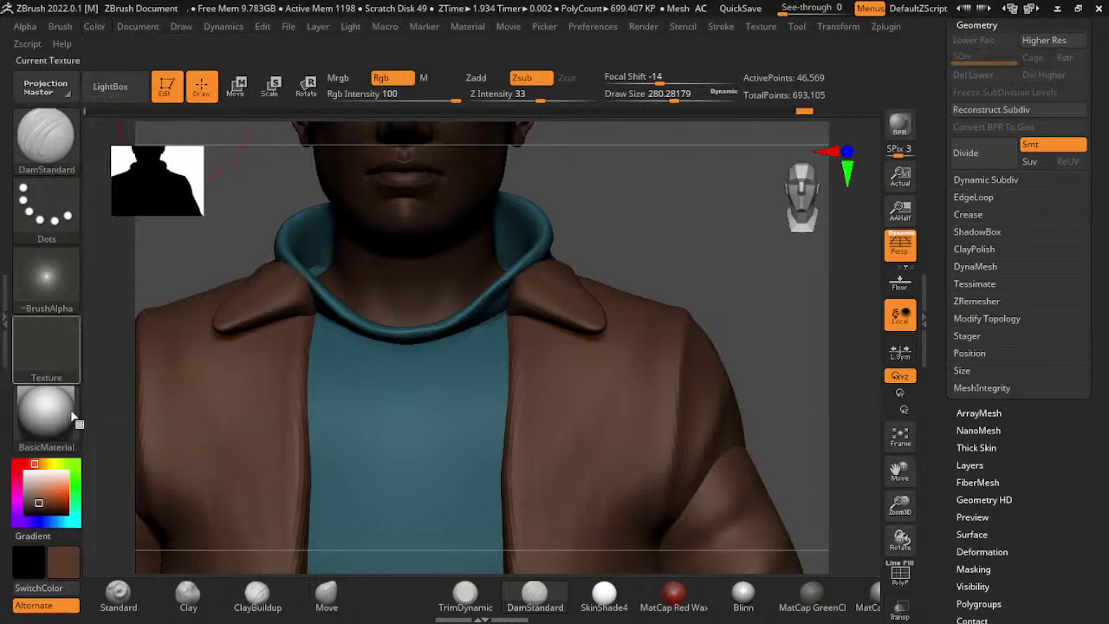
left_click(381, 77)
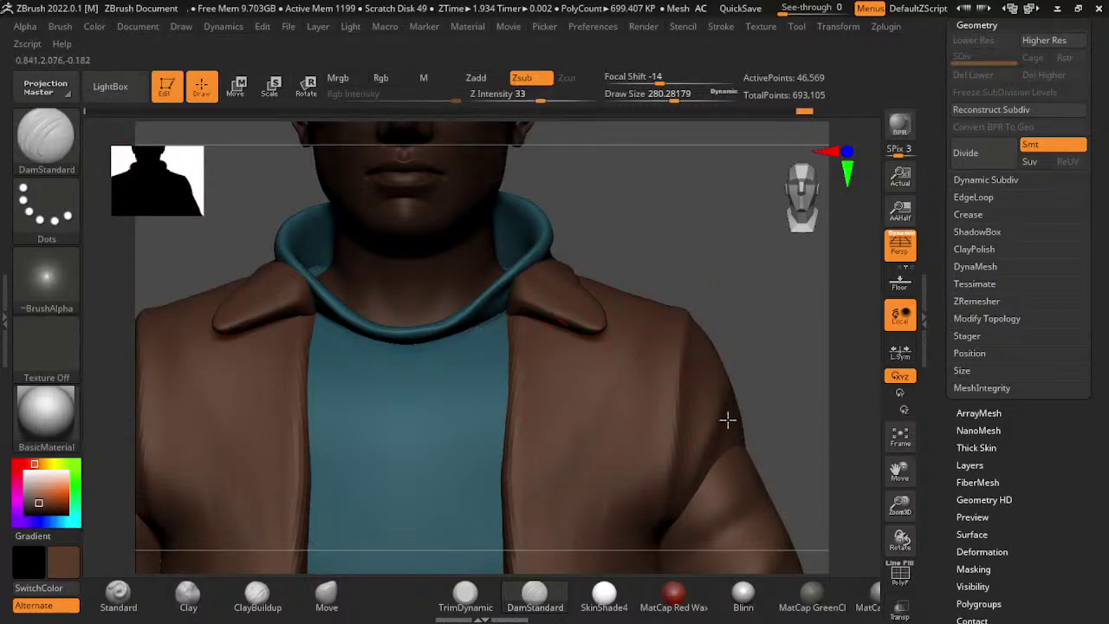
key("shift")
- Switch back to the Move brush and reduce its draw size to about 274
mouse_move(725, 355)
left_mouse_down()
mouse_move(782, 384)
mouse_move(768, 425)
left_mouse_up()
key("b")
key("m")
key("v")
key("s")
left_click_drag(694, 484, 684, 478)
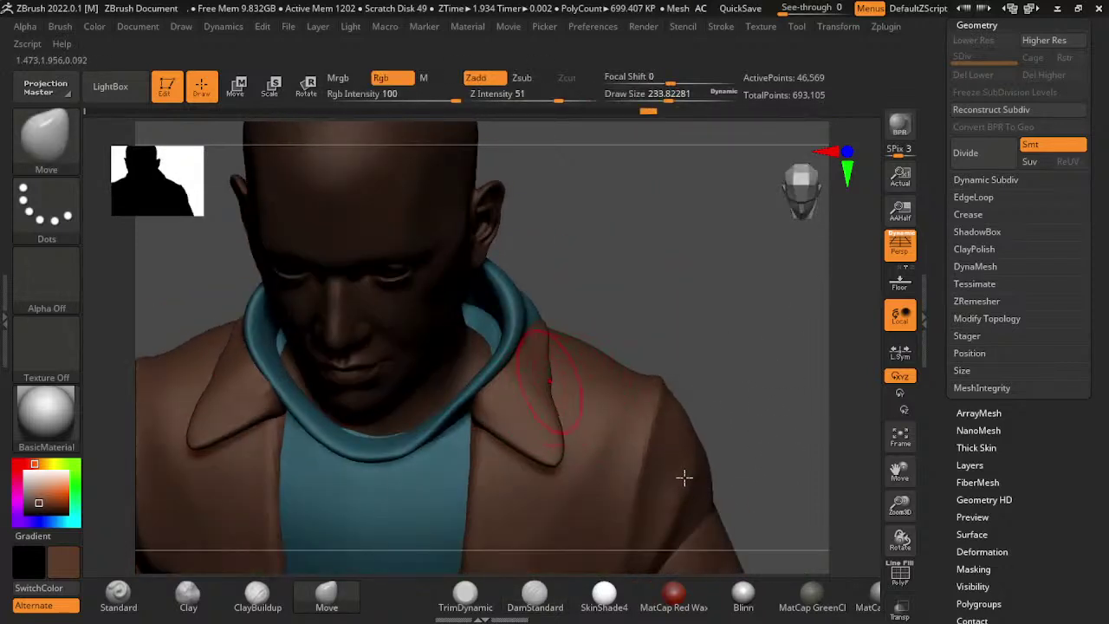
- Smooth the right lapel against the hoodie and select the PM3D_Sphere3D_4 hood subtool
key("shift")
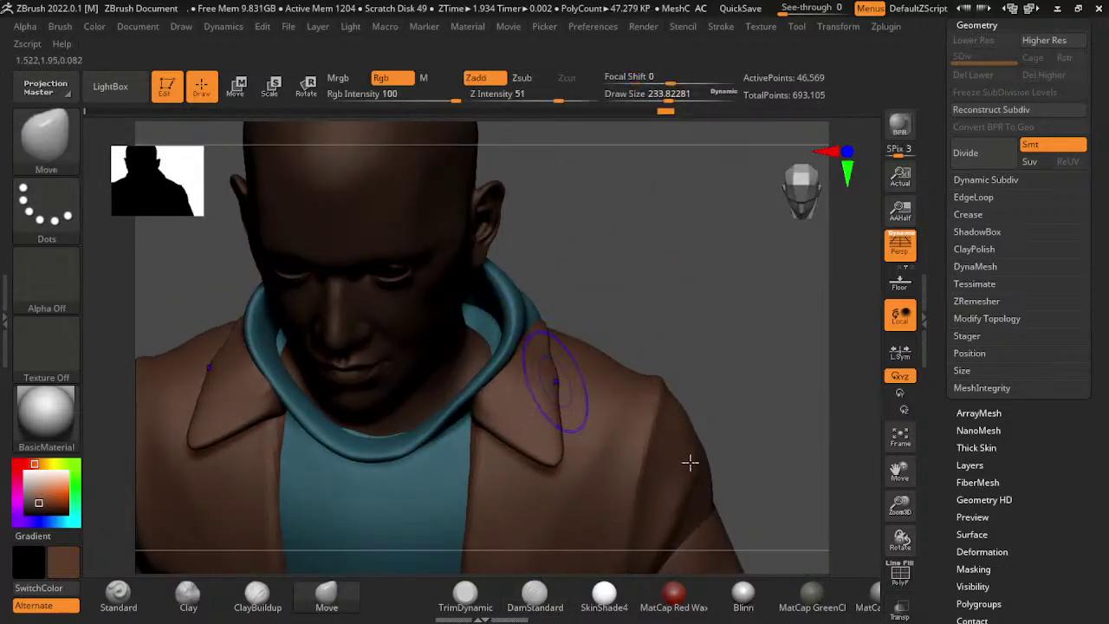
right_click_drag(622, 498, 658, 467, "shift")
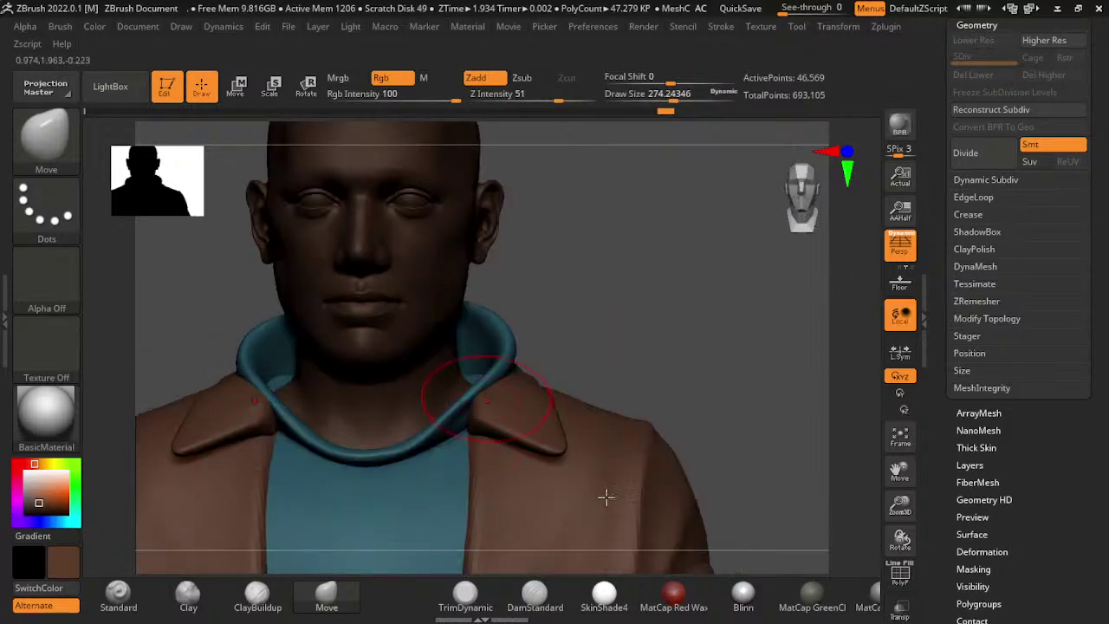
left_click(614, 468, "alt")
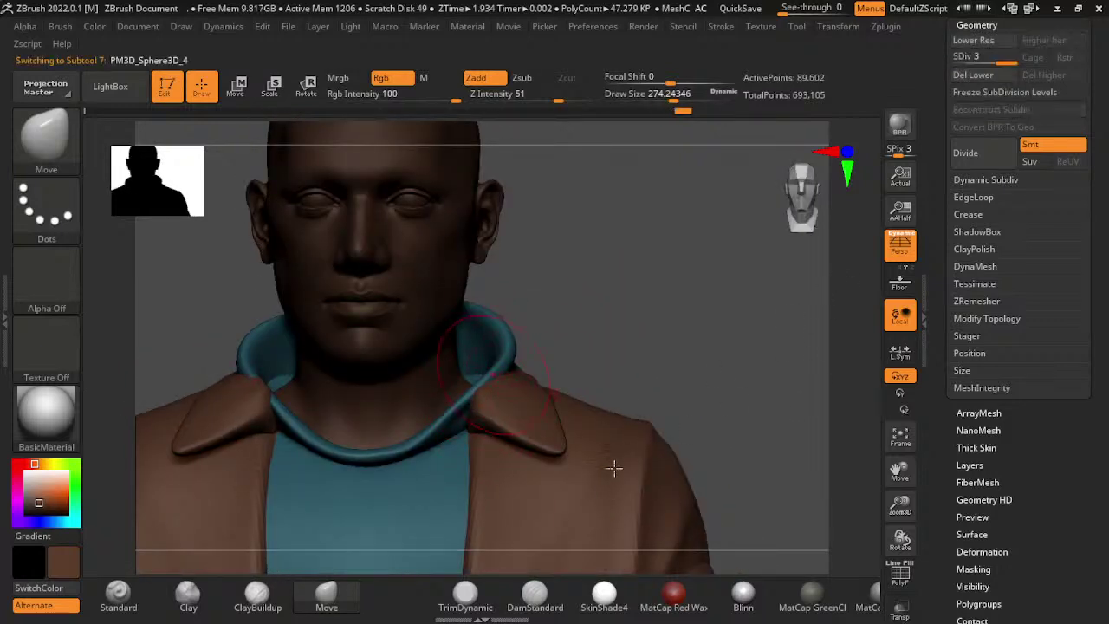
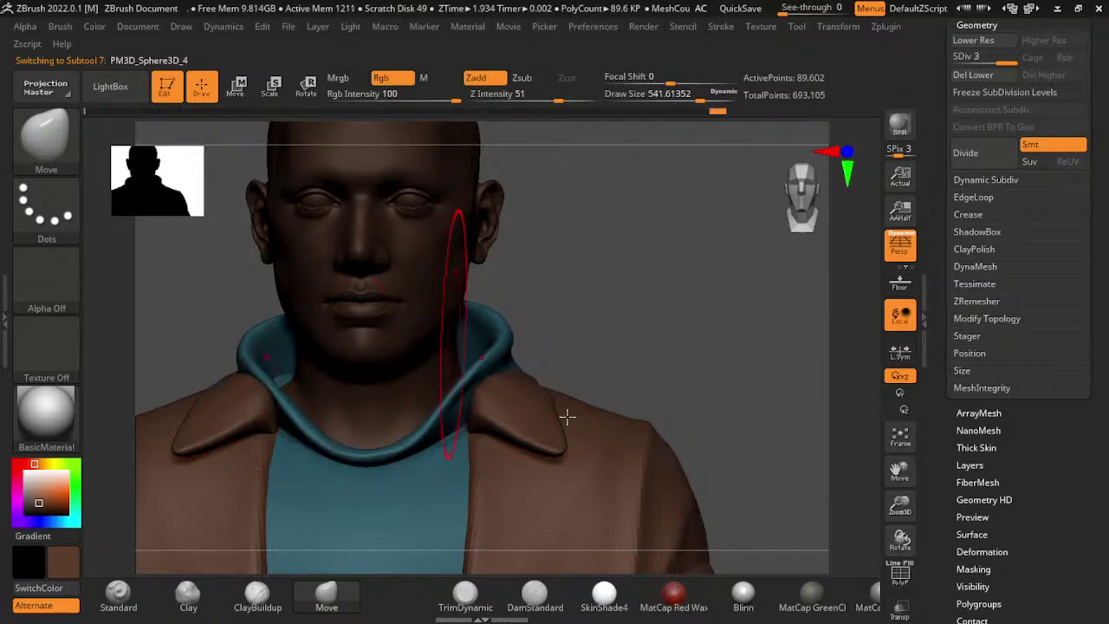
- Pull the hood rim upward on both sides with the Move brush
left_click_drag(566, 416, 589, 352)
left_click_drag(661, 338, 667, 386)
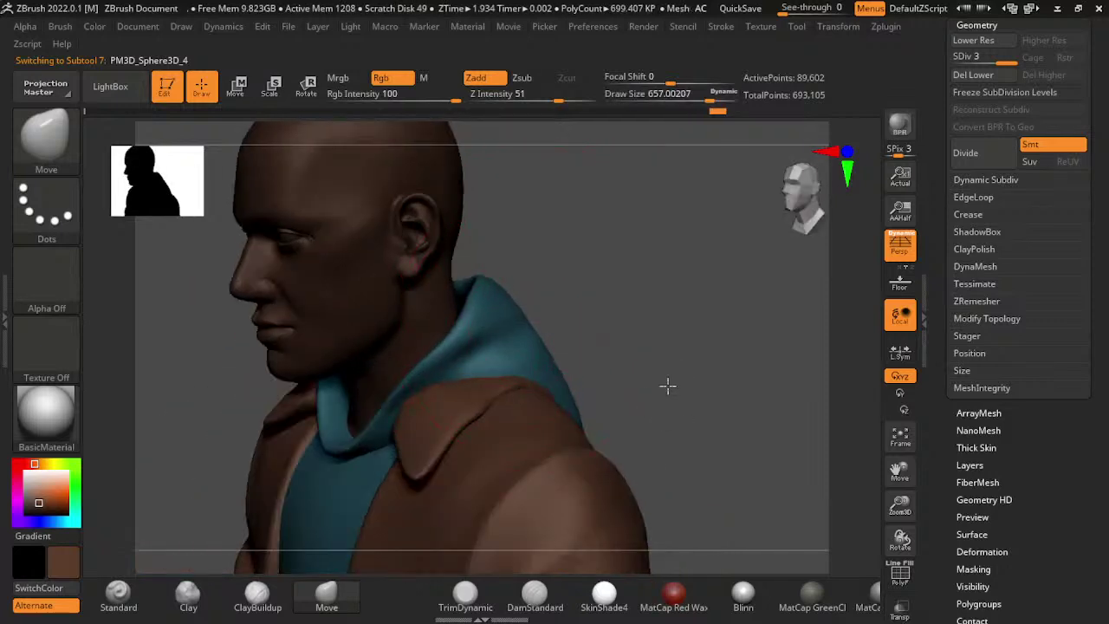
left_click_drag(749, 378, 847, 346)
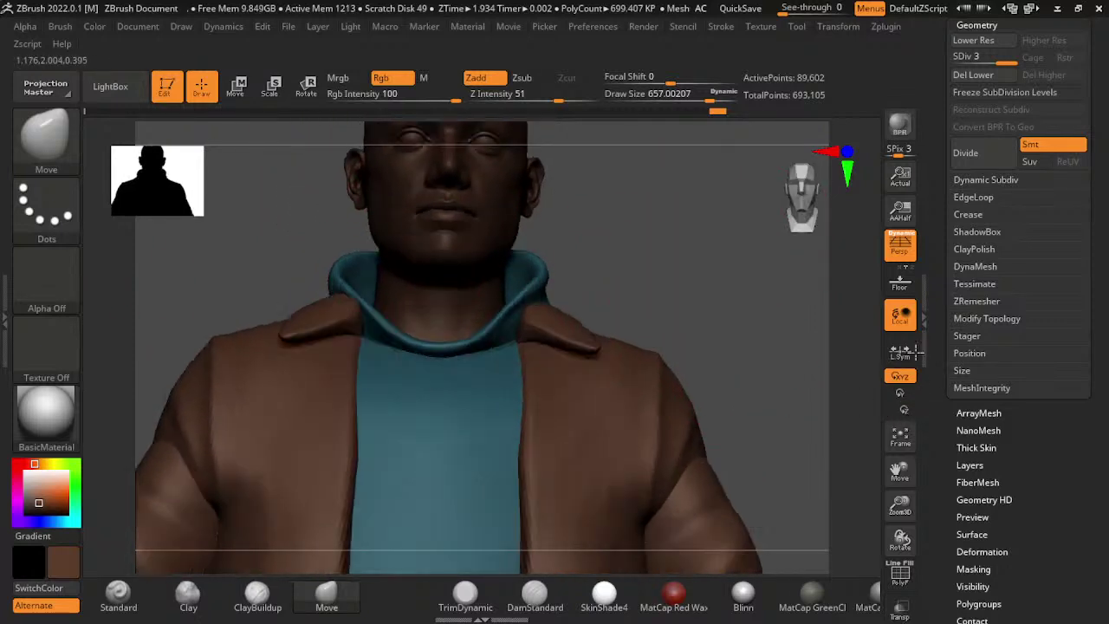
- Select the Extract0 shoulder collar piece and smooth it flatter against the shoulder
right_click_drag(690, 487, 747, 411, "ctrl")
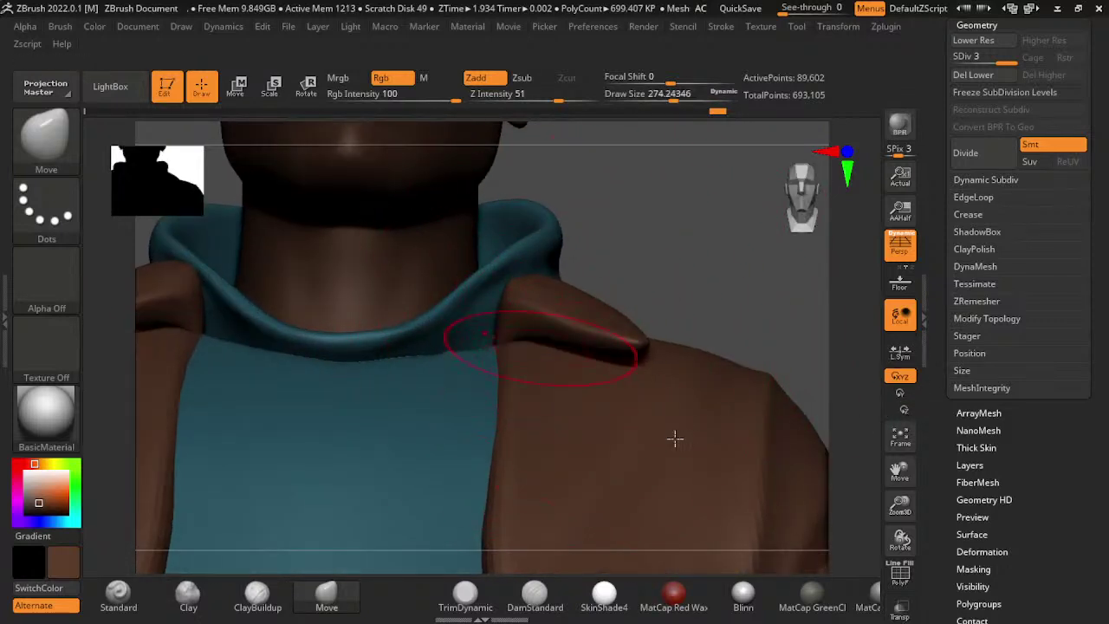
left_click(675, 439, "alt")
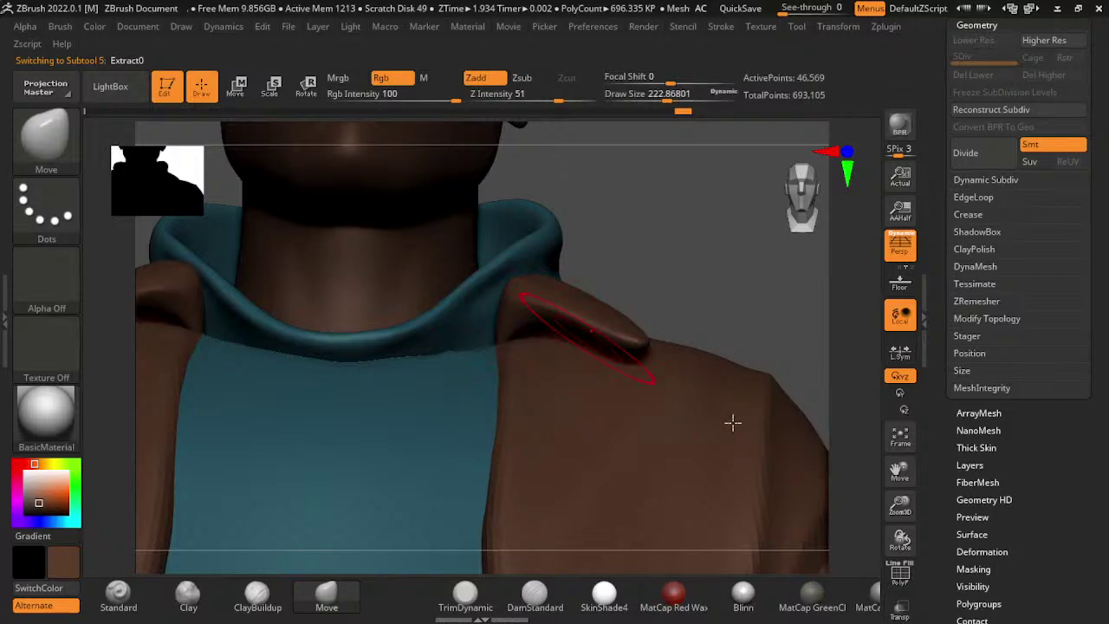
key("shift")
right_click_drag(818, 348, 737, 384, "ctrl")
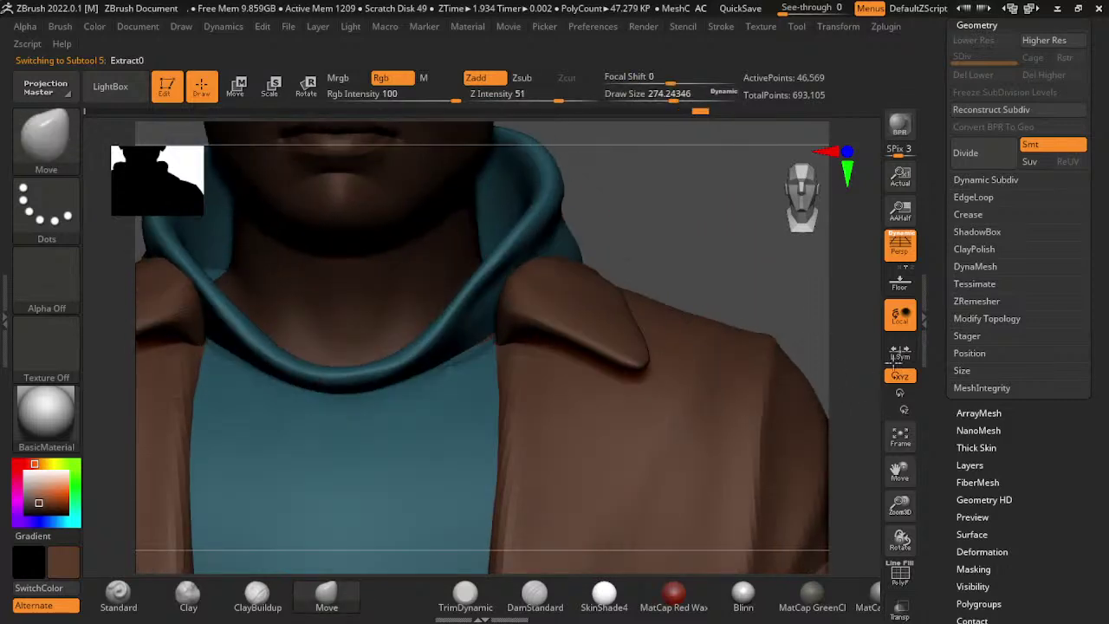
right_click_drag(891, 348, 842, 376, "ctrl")
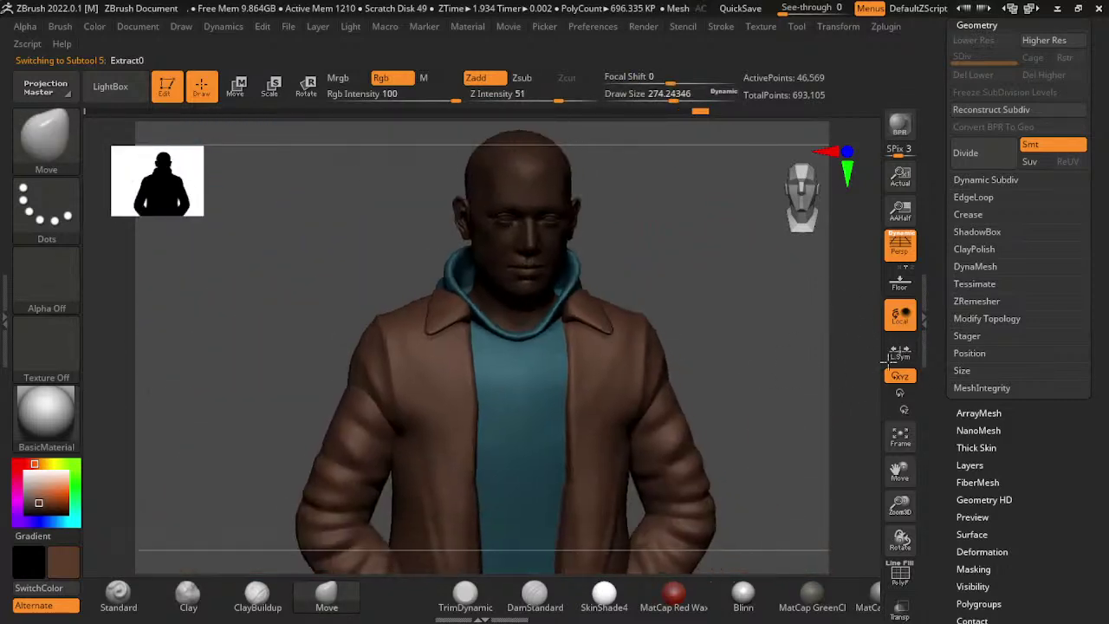
- Change the colour to white so the head turns from brown to grey
left_click(46, 485)
left_click(49, 598)
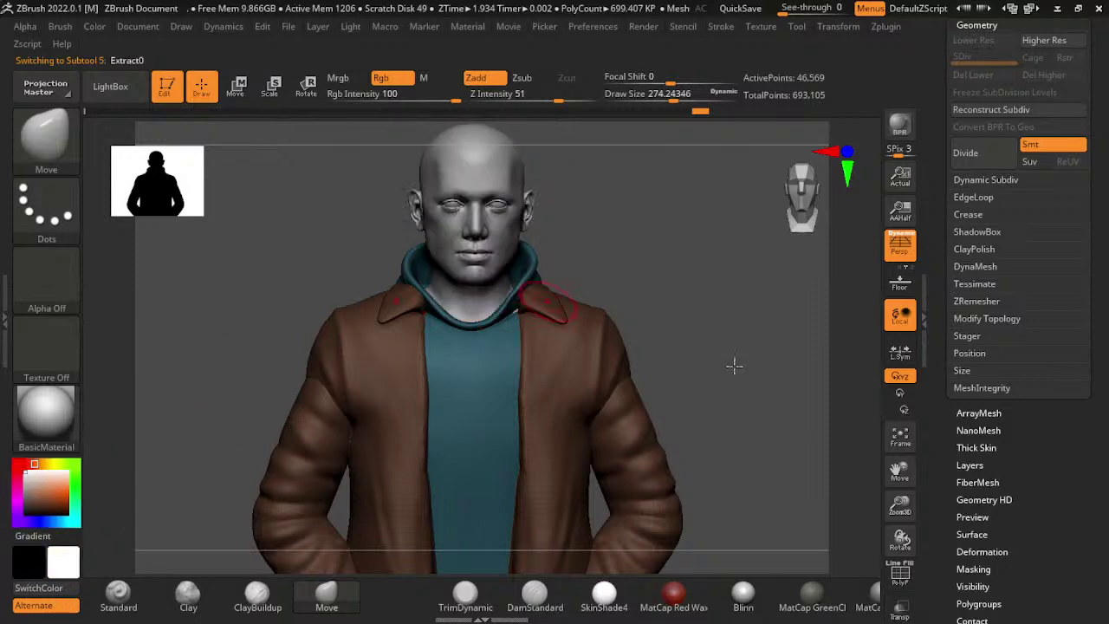
left_click_drag(733, 364, 740, 430)
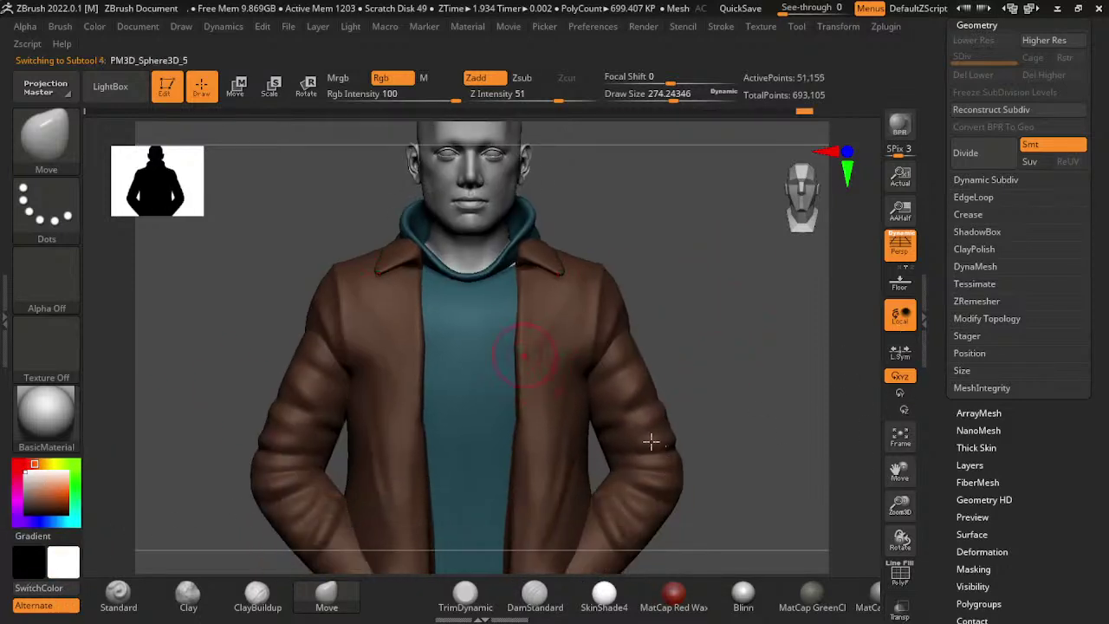
key("shift")
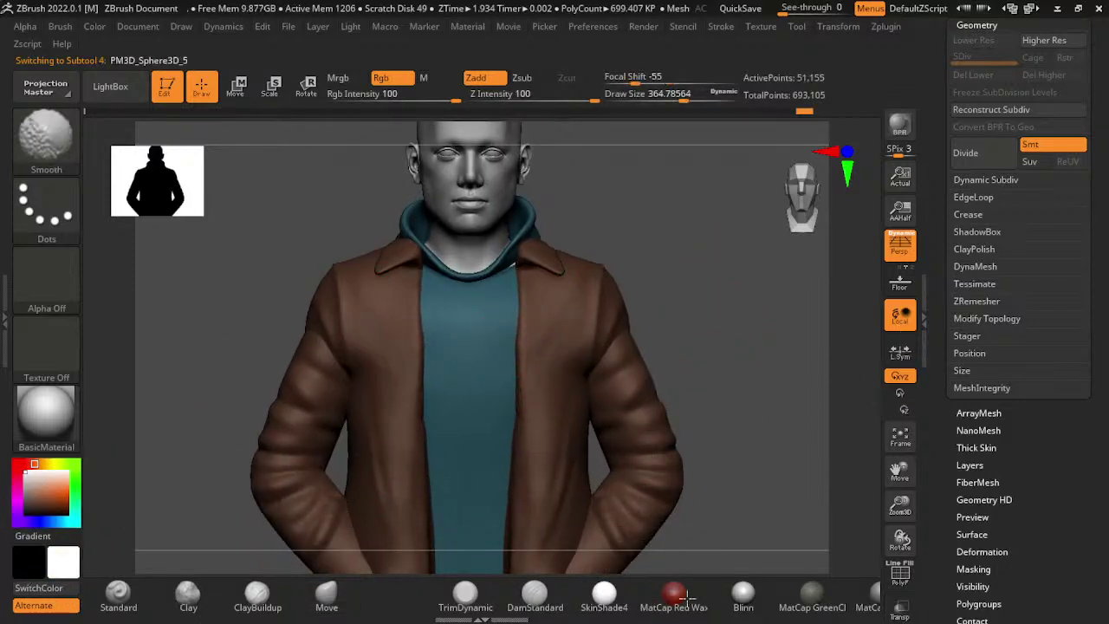
left_click_drag(712, 374, 797, 509)
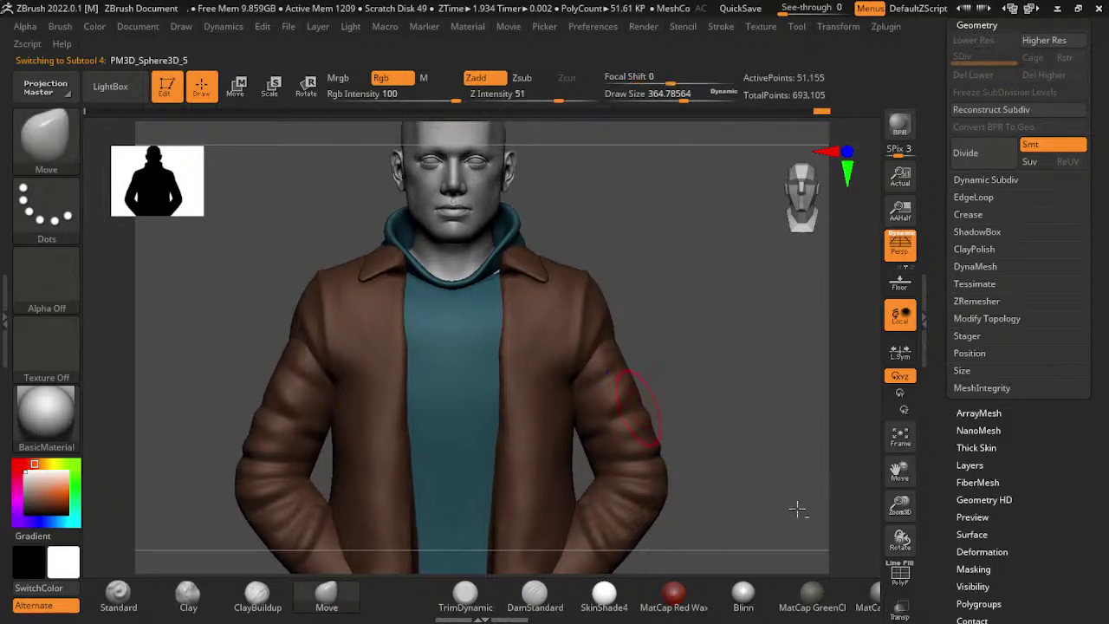
- Smooth away the elbow wrinkles on both jacket sleeves
key("b")
key("c")
key("b")
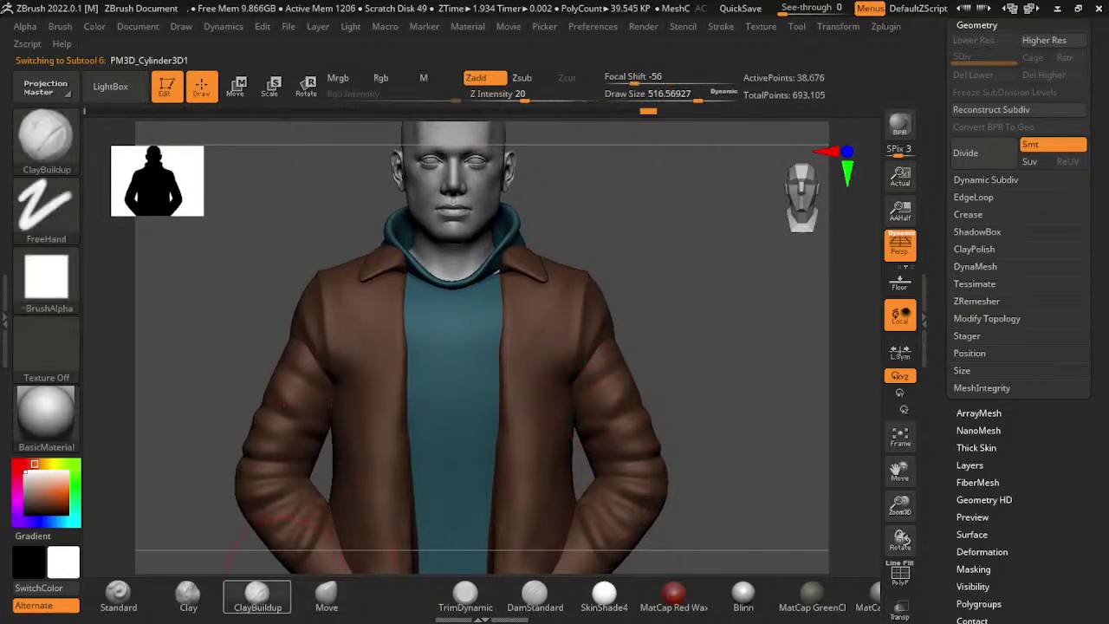
mouse_move(817, 441)
left_mouse_down()
mouse_move(899, 446)
mouse_move(739, 459)
left_mouse_up()
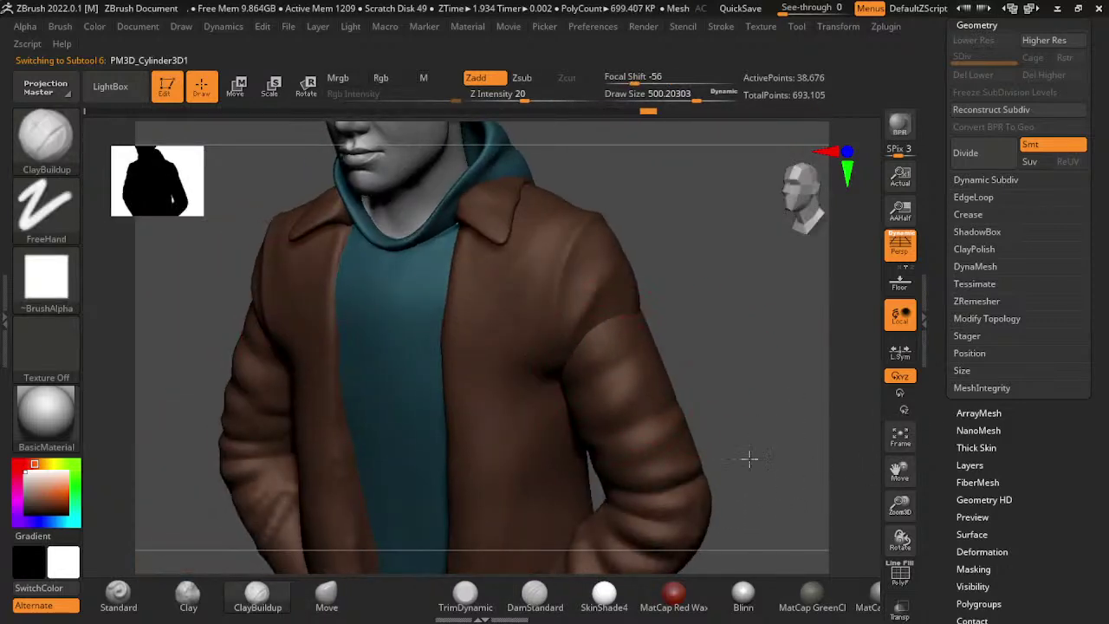
mouse_move(875, 386)
left_mouse_down()
mouse_move(774, 378)
mouse_move(857, 396)
left_mouse_up()
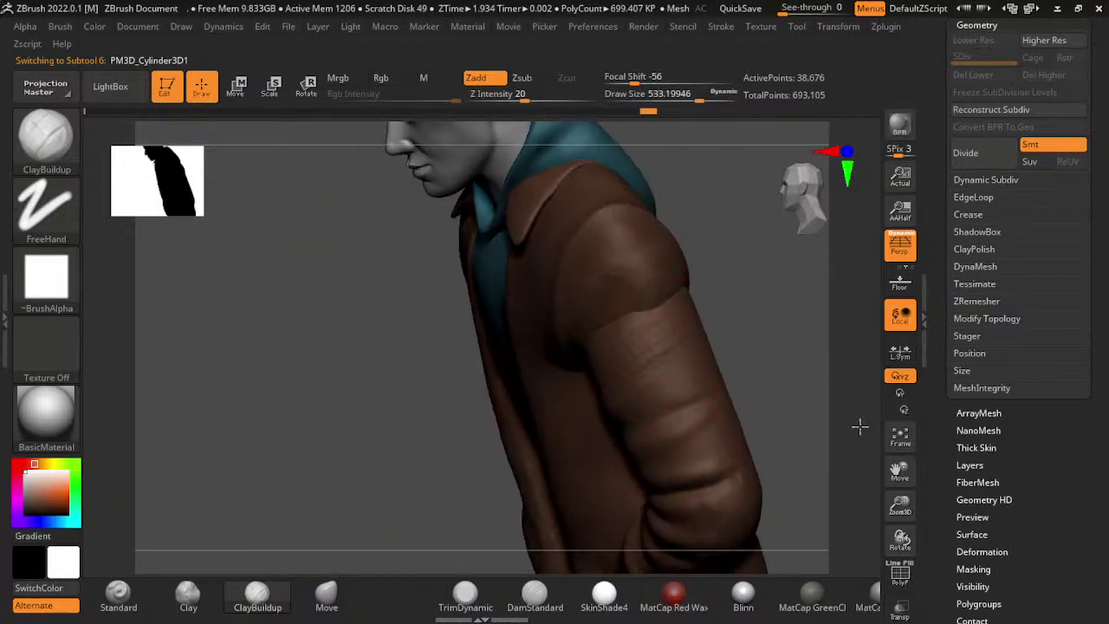
left_click_drag(929, 424, 802, 483)
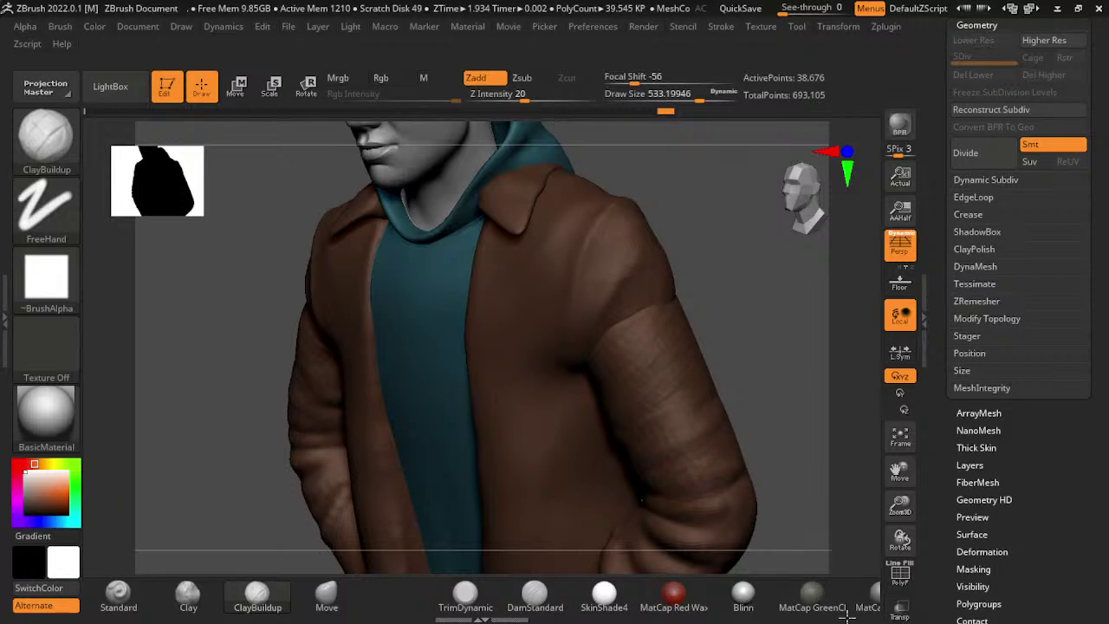
left_click_drag(847, 614, 837, 603, "shift")
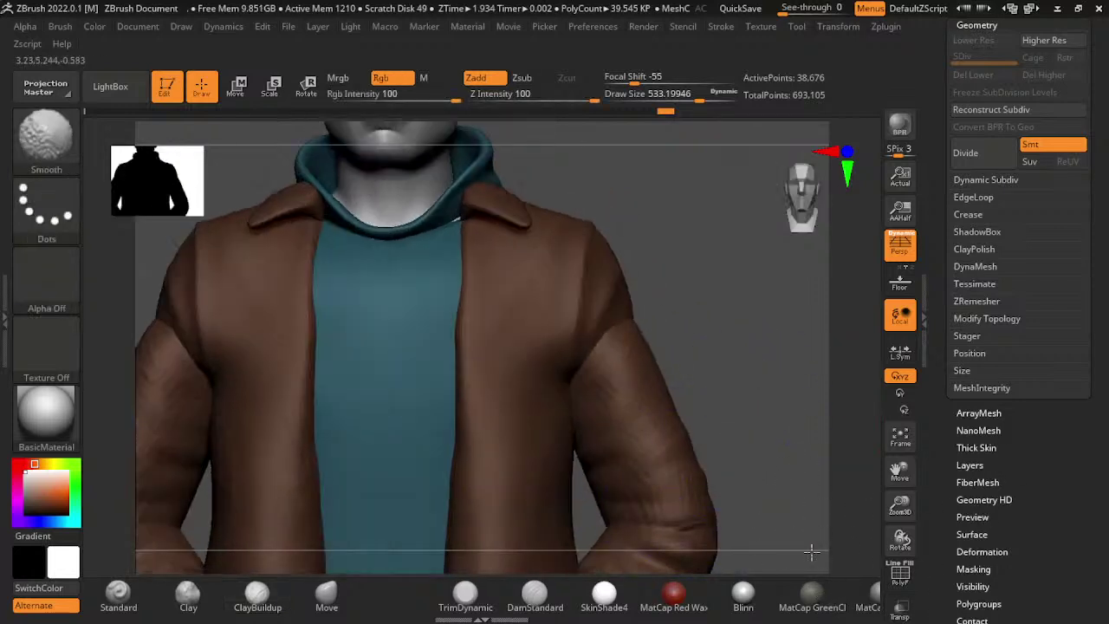
left_click_drag(812, 551, 825, 536, "alt")
left_click_drag(641, 472, 598, 533, "shift")
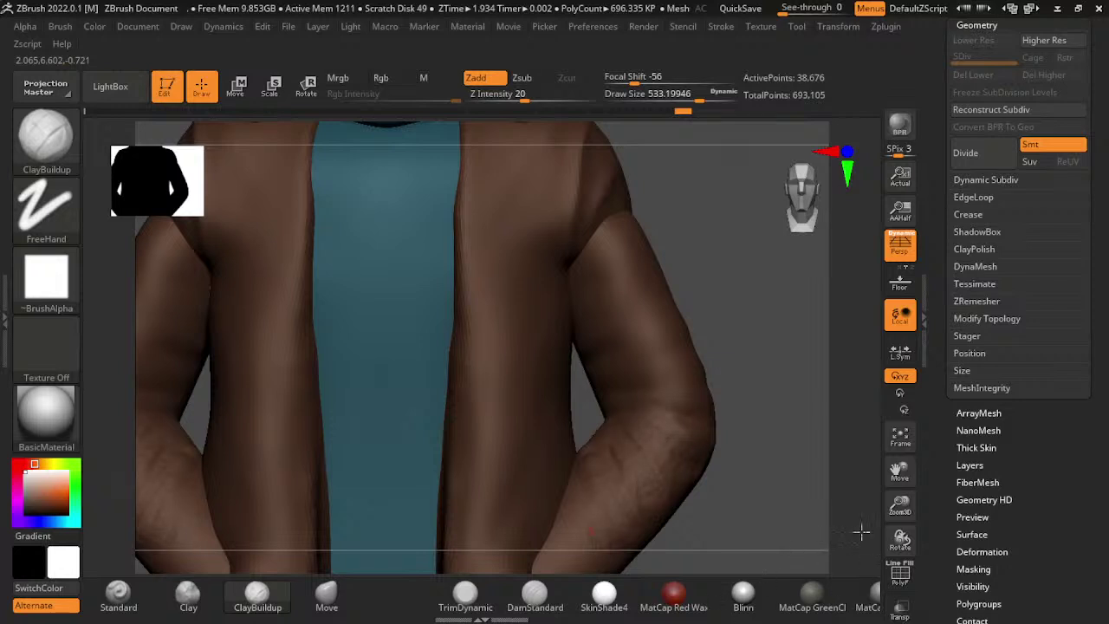
key("shift")
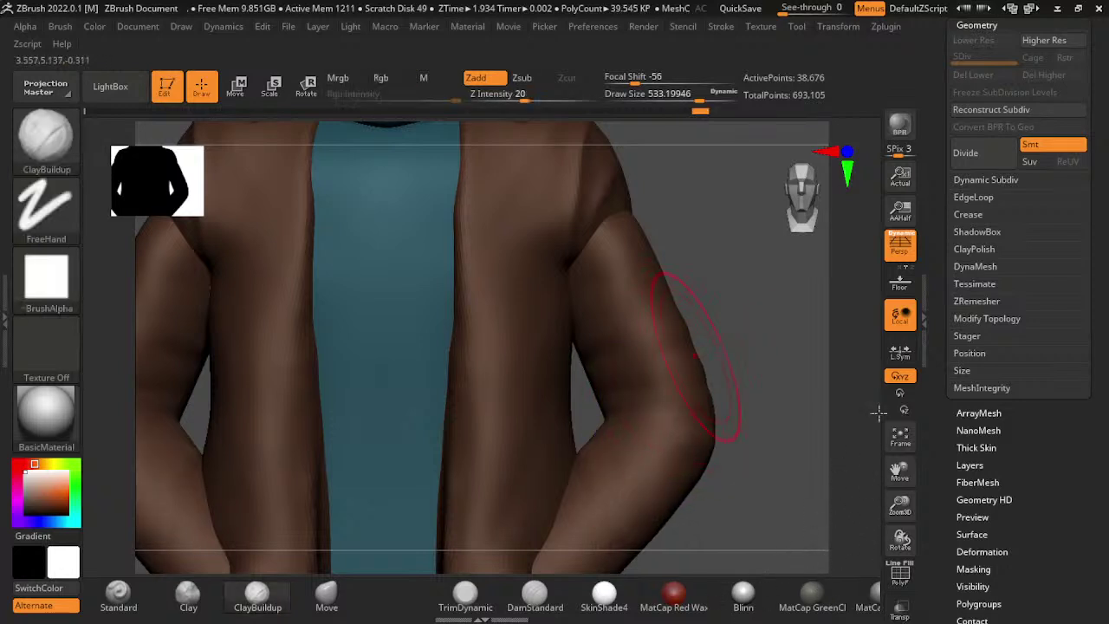
left_click_drag(878, 414, 733, 447, "alt")
- Select the PM3D_Sphere3D_5 jacket, enlarge the brush and smooth both inner lapel edges
left_click(710, 428, "alt")
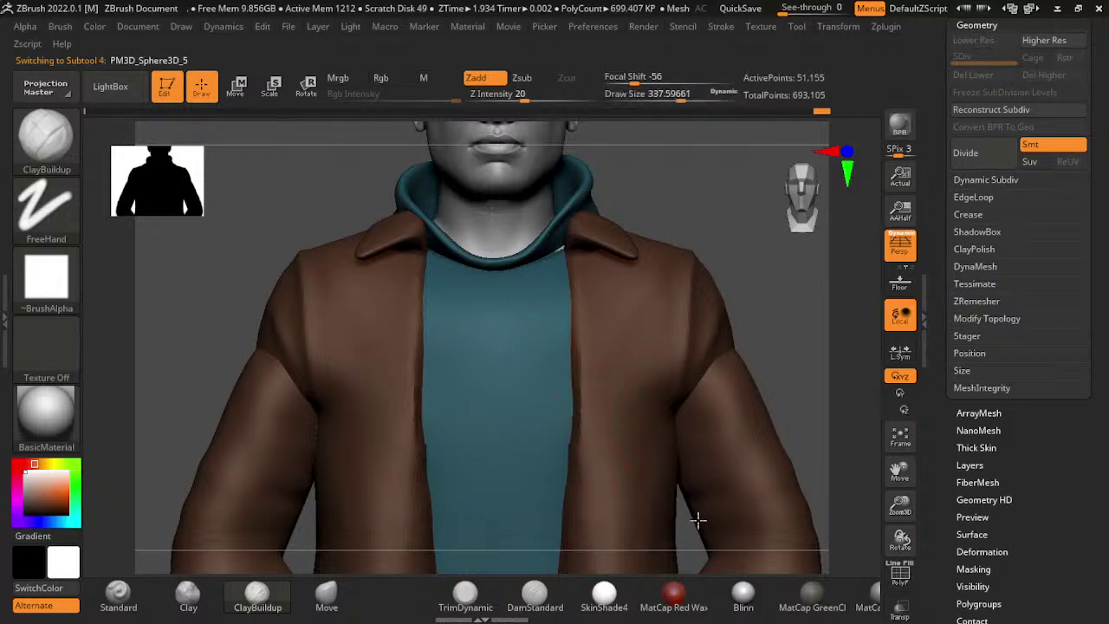
right_click_drag(702, 532, 730, 413, "alt")
key("bracketright")
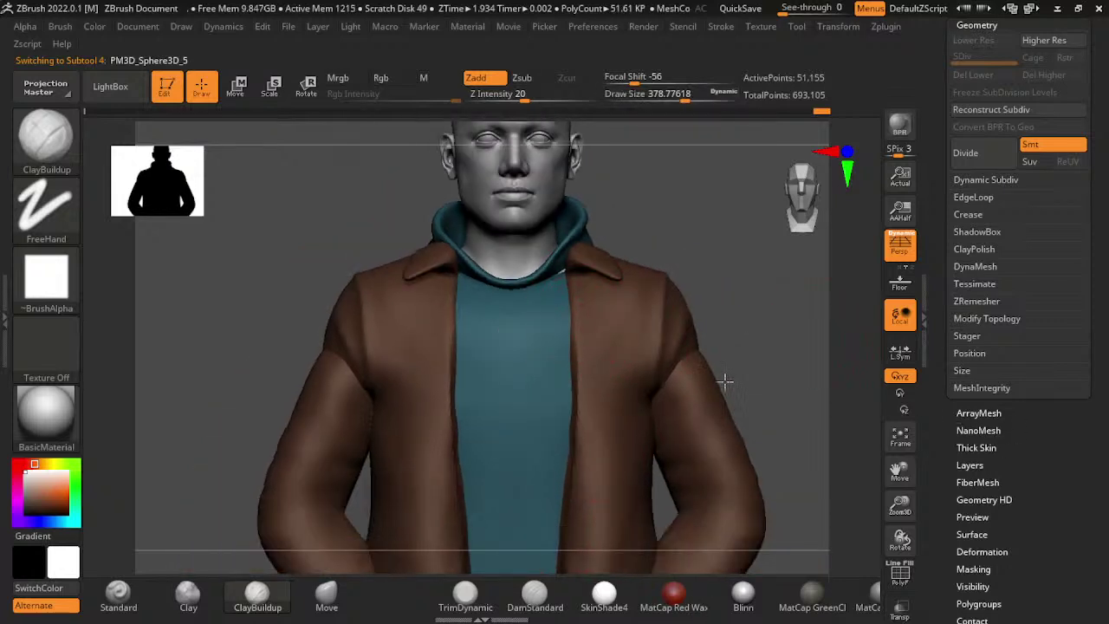
key("bracketright")
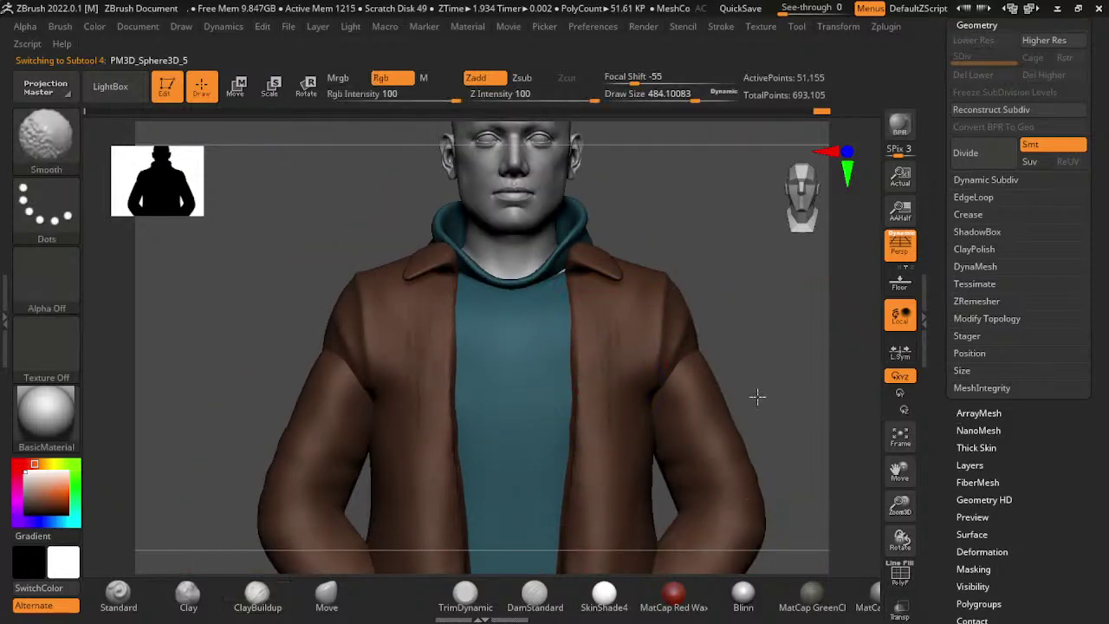
right_click_drag(832, 555, 742, 390, "alt")
left_click_drag(555, 299, 547, 559)
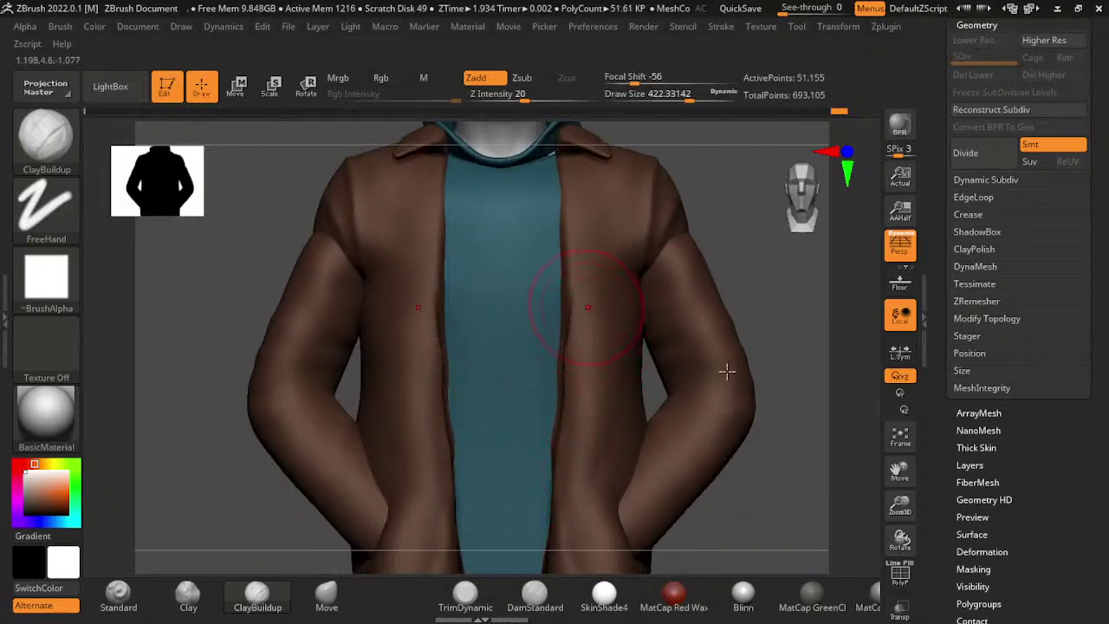
left_click_drag(565, 312, 555, 530, "shift")
- Switch from Move back to ClayBuildup and turn the view to show the full head
left_click(325, 594)
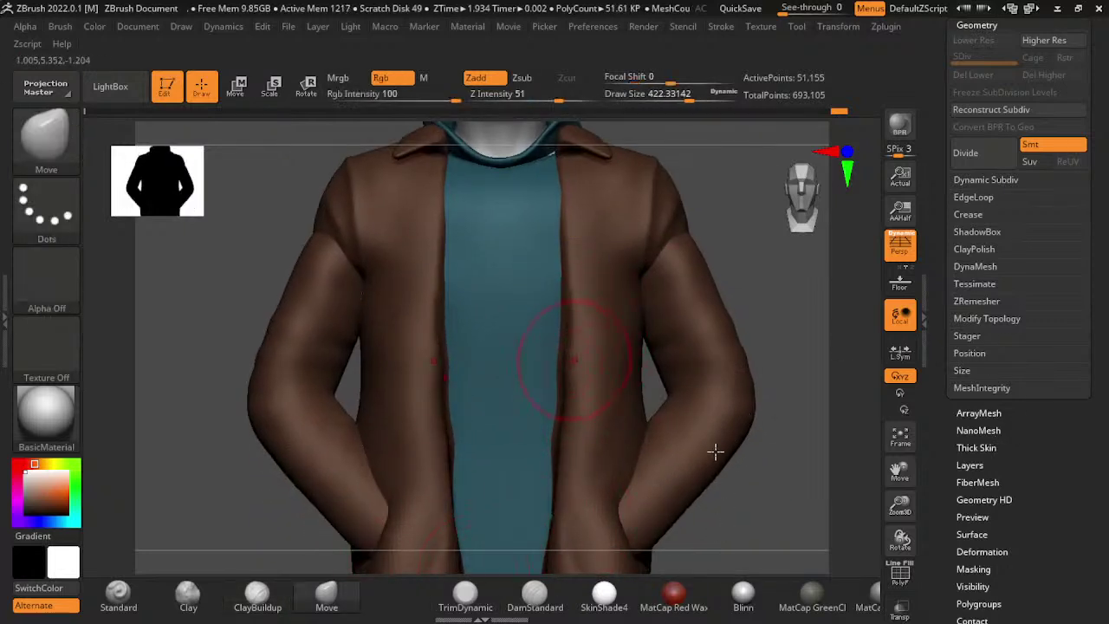
key("s")
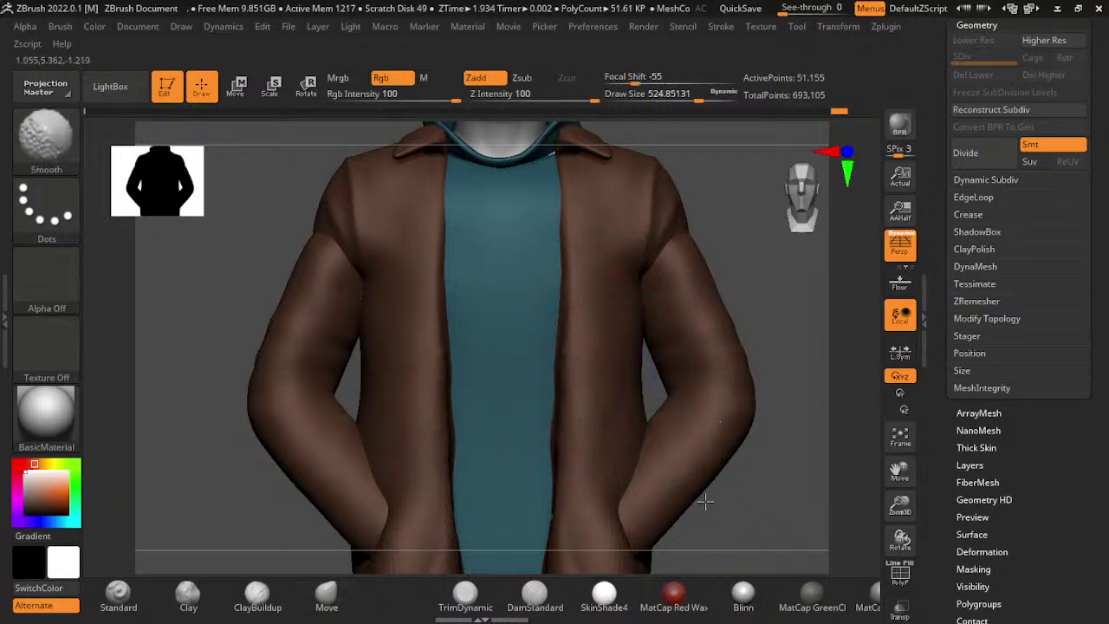
left_click_drag(763, 425, 786, 405)
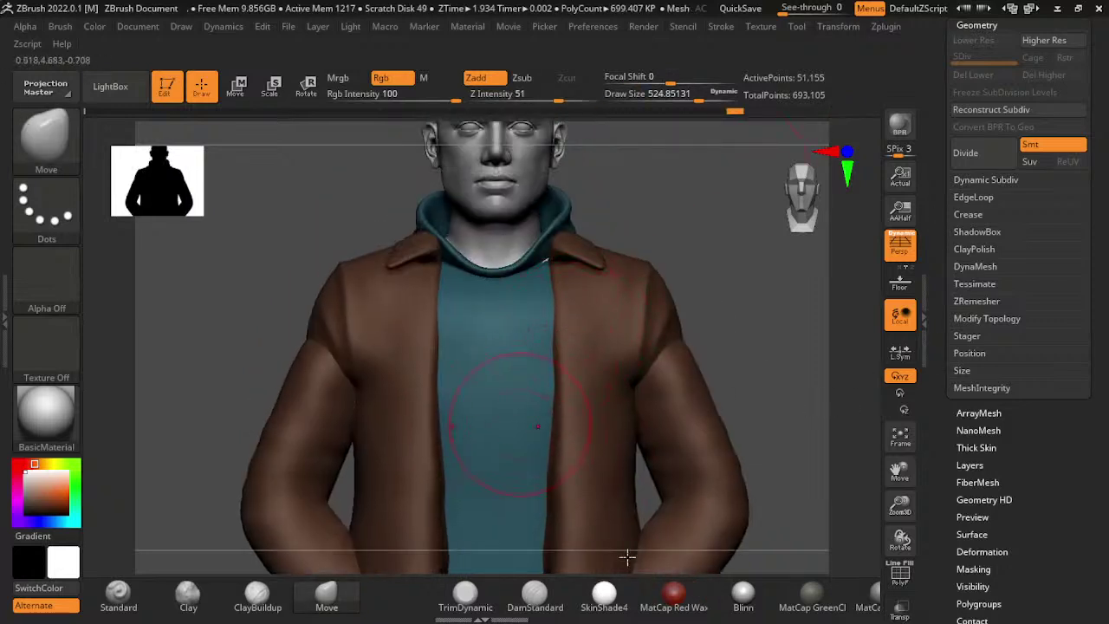
left_click(257, 593)
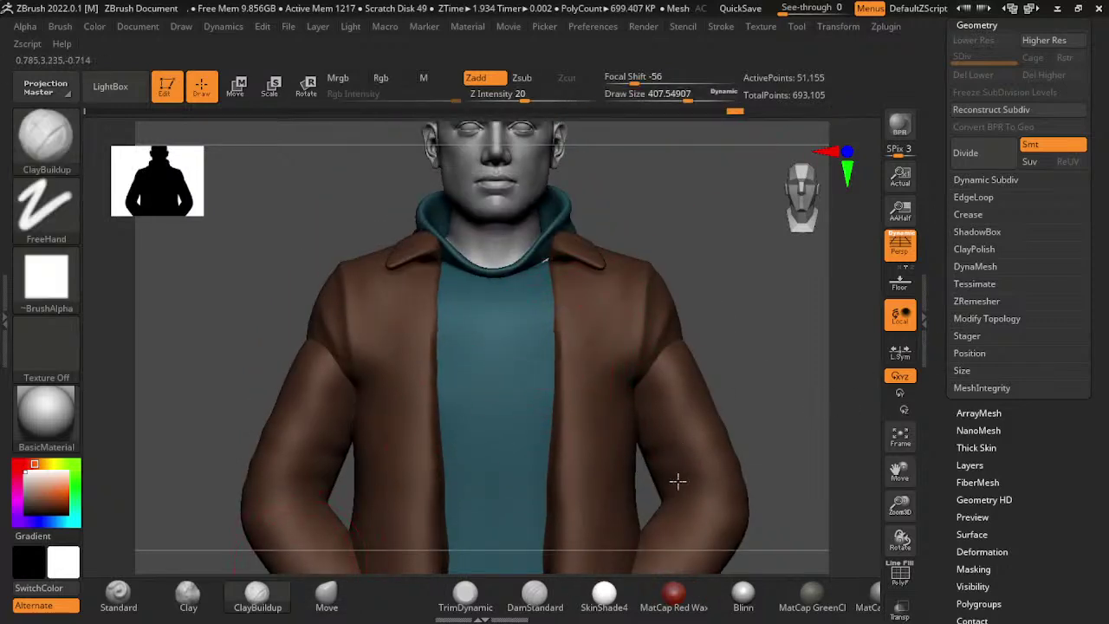
mouse_move(681, 545)
left_mouse_down()
mouse_move(880, 417)
mouse_move(965, 476)
left_mouse_up()
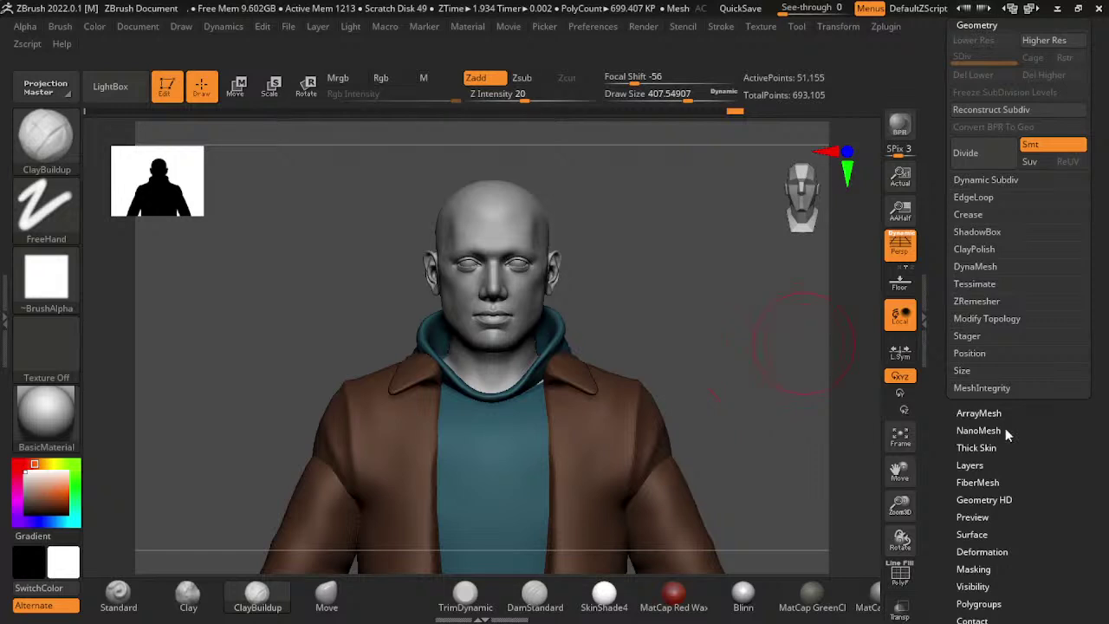
- Select the PM3D_Sphere3D_2 head mesh, zoom onto the face and expand the Subtool list
left_click_drag(916, 396, 903, 542)
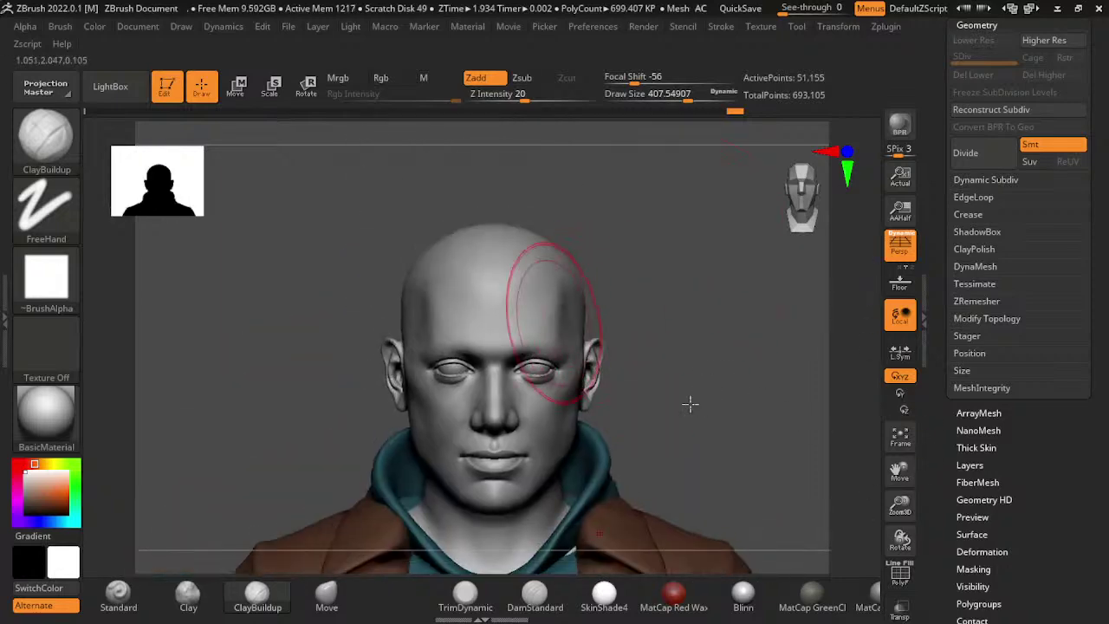
left_click(664, 391, "alt")
left_click_drag(861, 396, 947, 482, "alt")
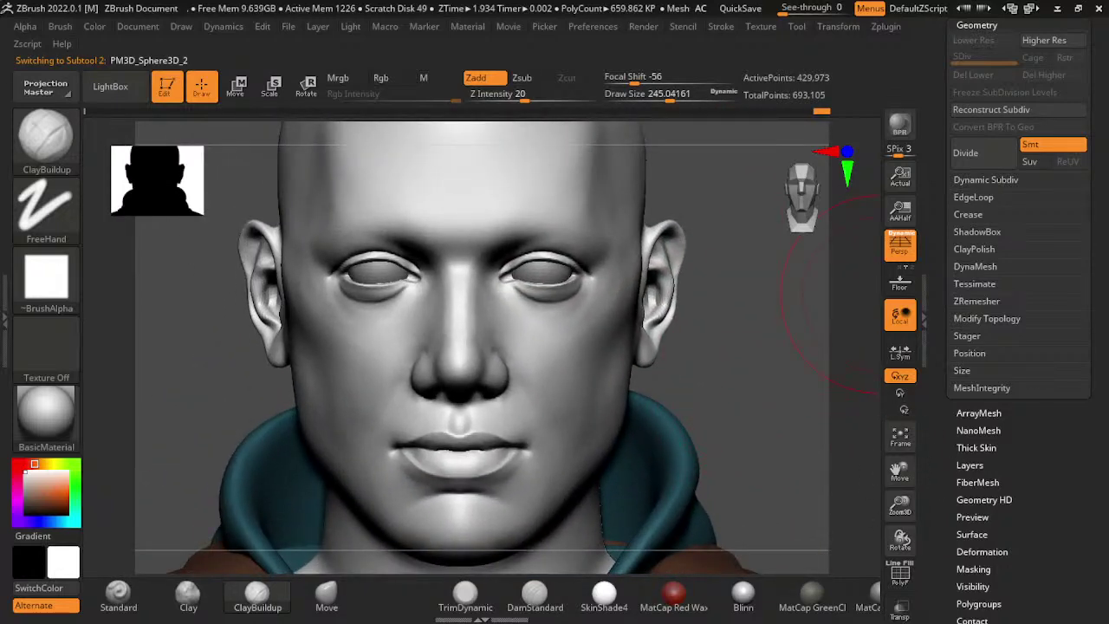
scroll(1019, 318, "up", 3)
left_click(981, 496)
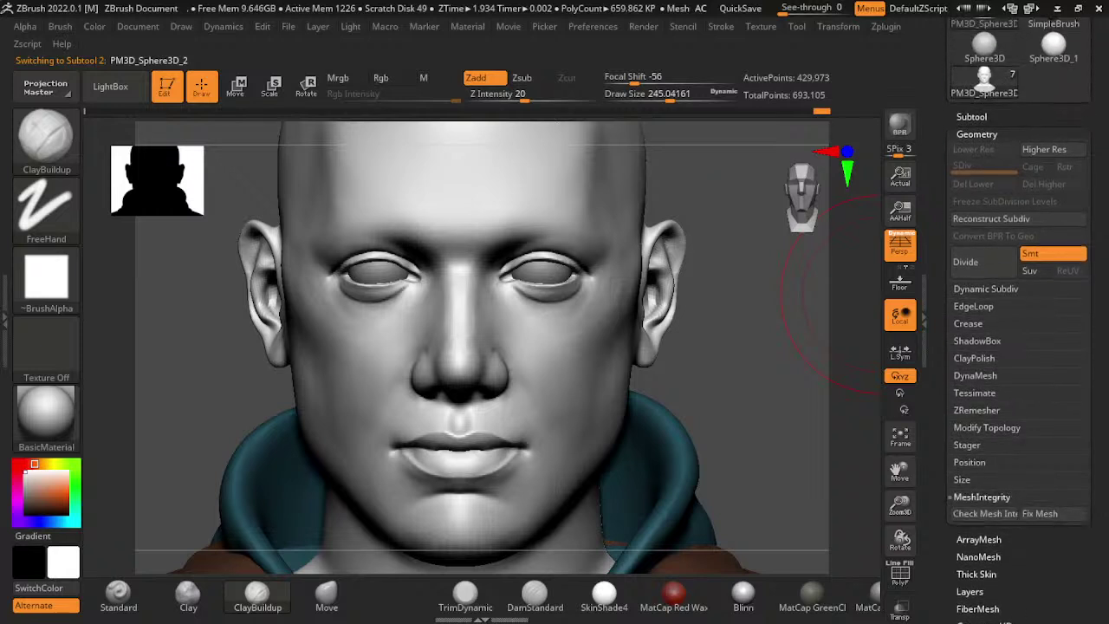
left_click(972, 116)
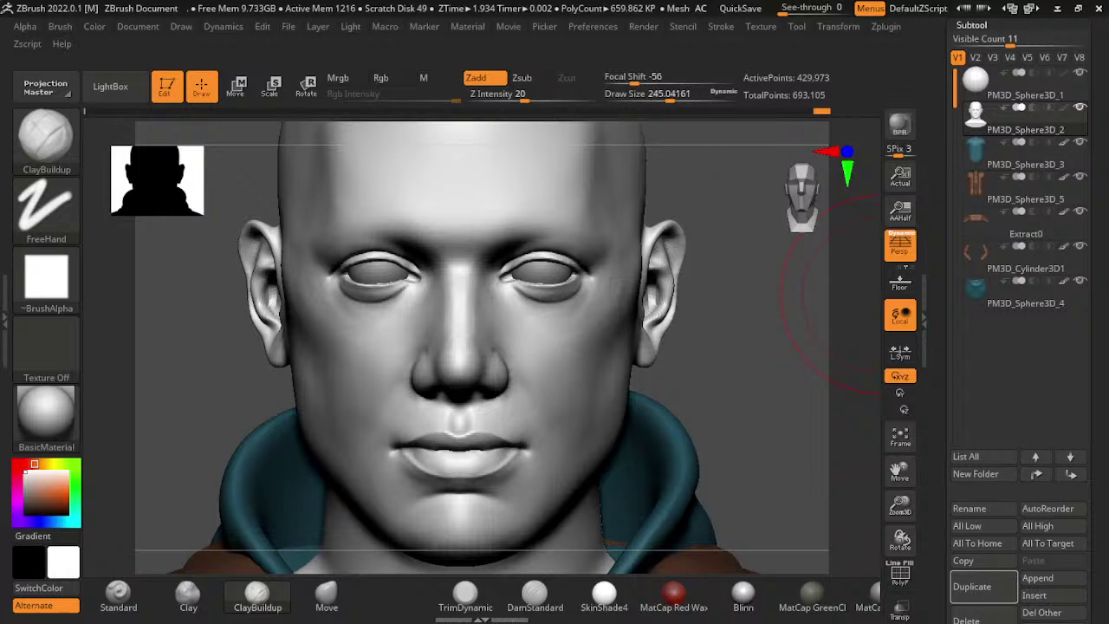
- Insert a Ring3D mesh as a new subtool and make it active
left_click_drag(832, 295, 642, 480, "alt")
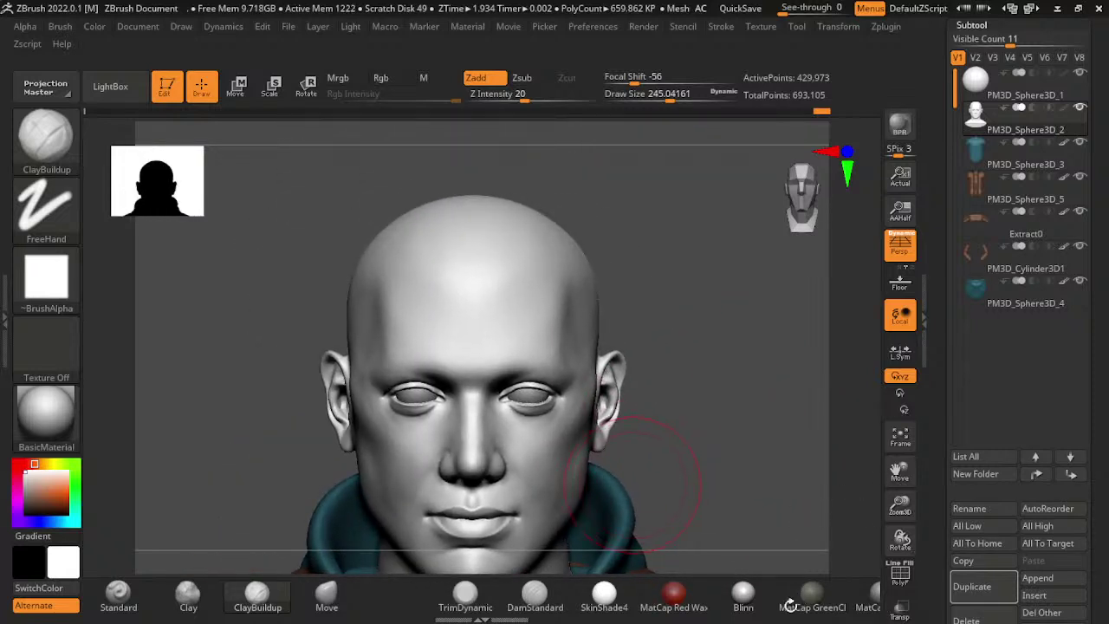
left_click(1052, 595)
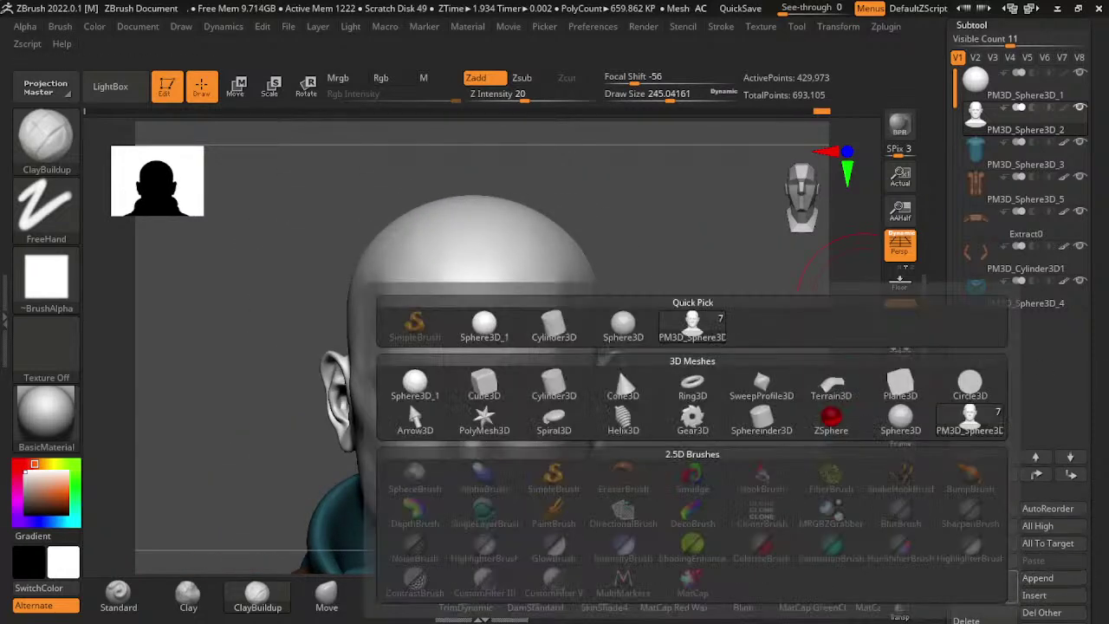
left_click(677, 385)
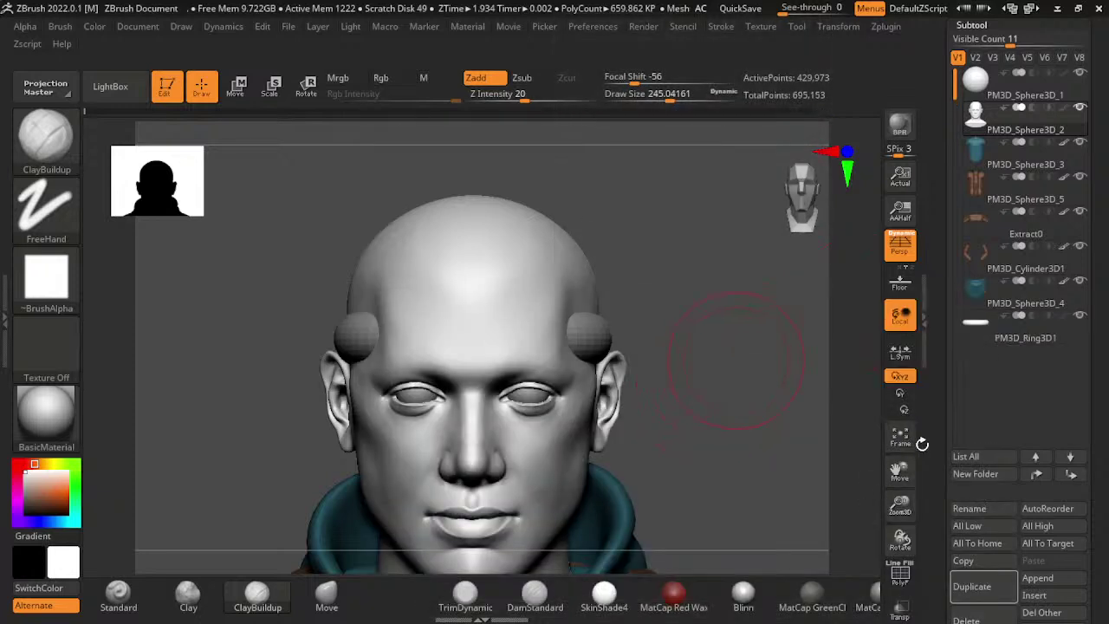
left_click(762, 425, "alt")
- Move the ring in front of the face and stand it upright facing forward
key("w")
left_click_drag(589, 389, 589, 555)
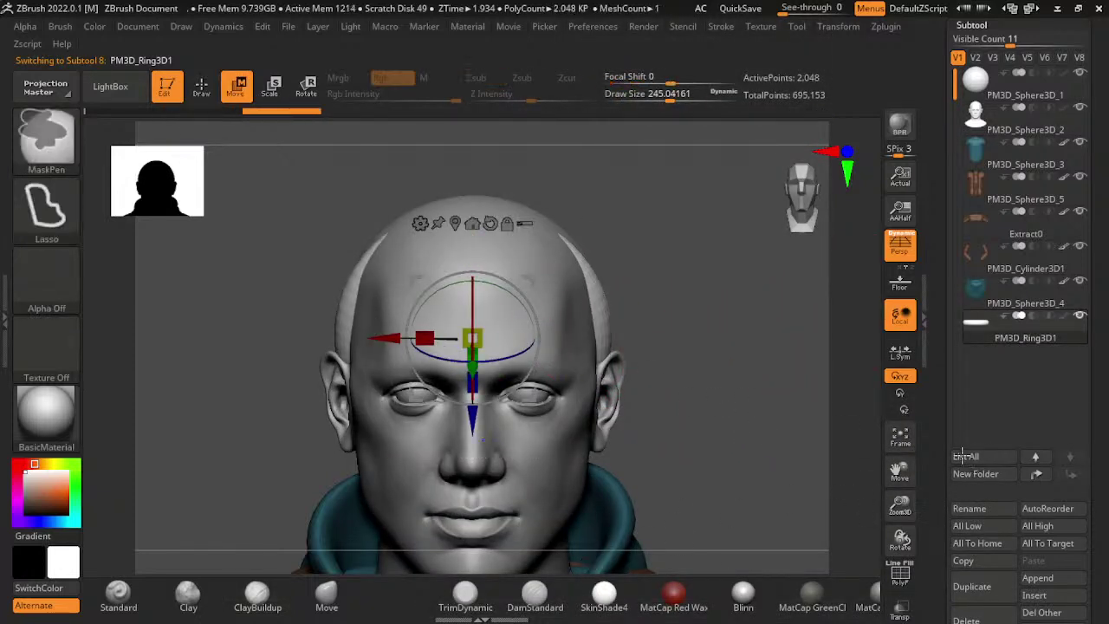
key("ctrl+z")
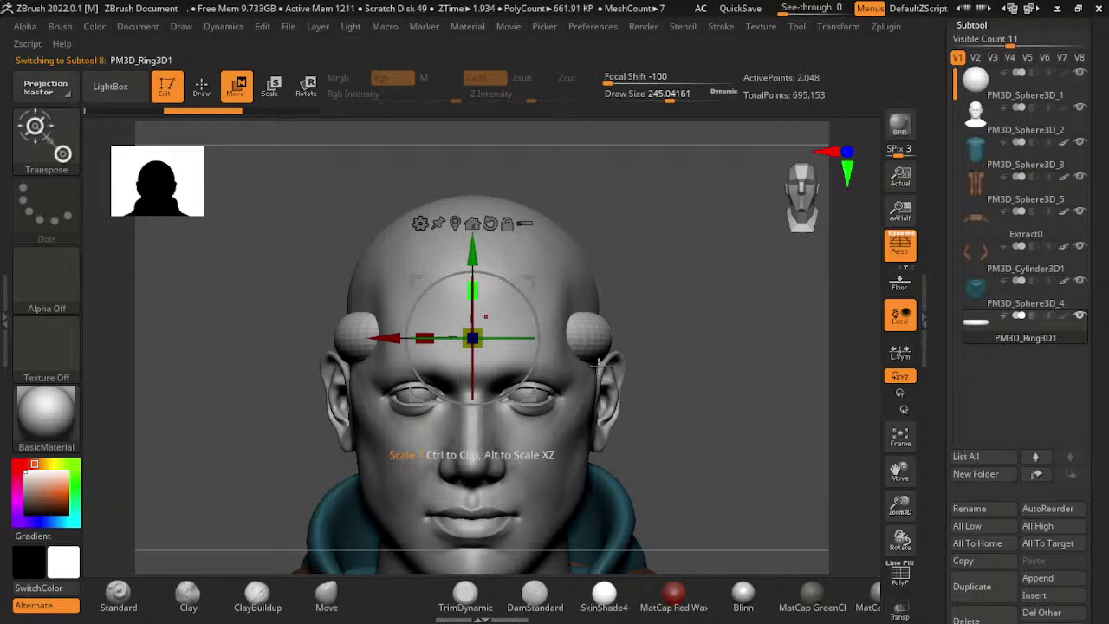
left_click_drag(598, 381, 604, 524)
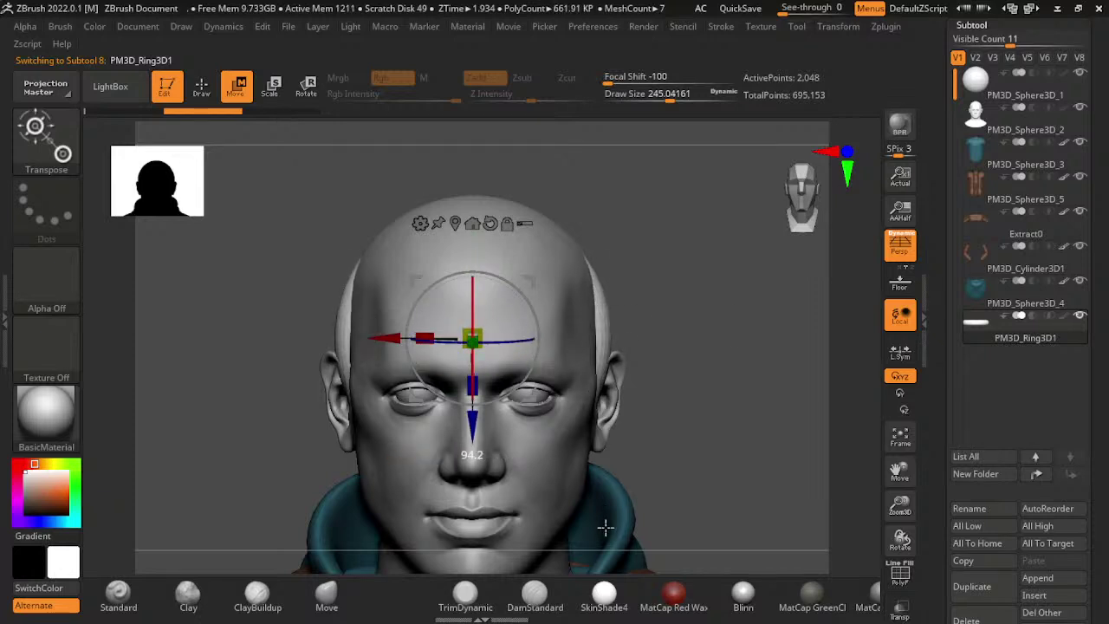
key("ctrl+z")
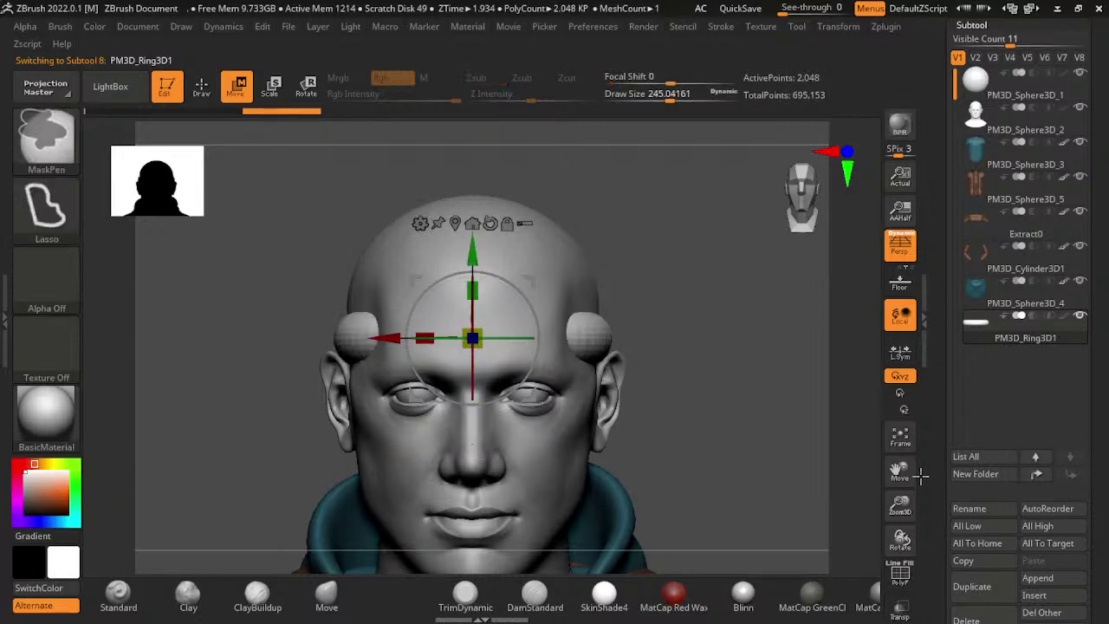
left_click_drag(693, 486, 821, 490, "shift")
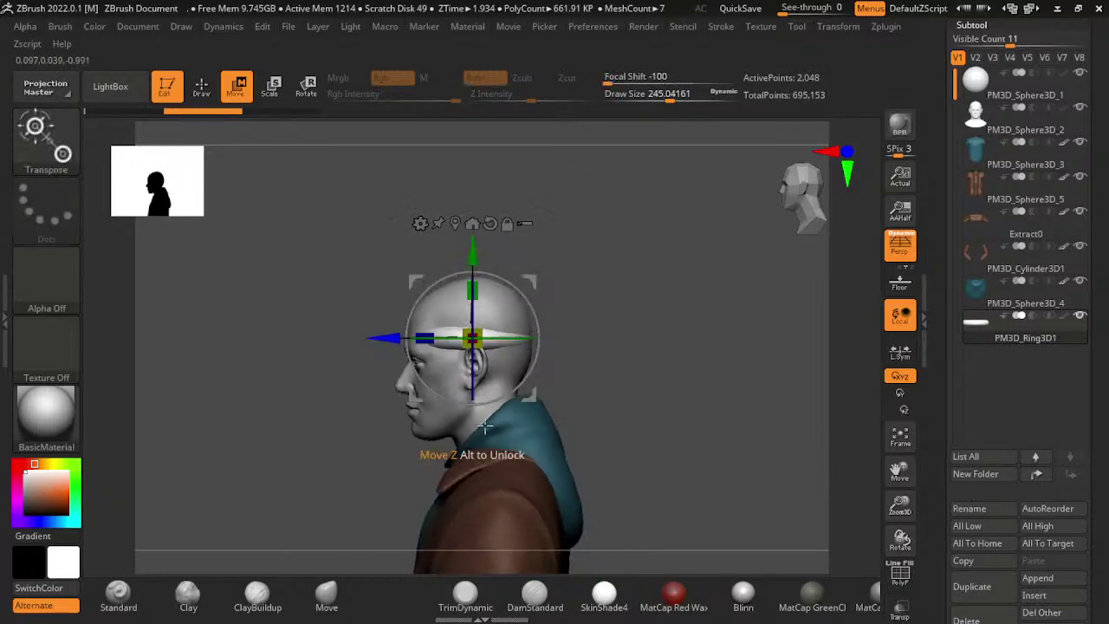
left_click_drag(433, 338, 249, 338)
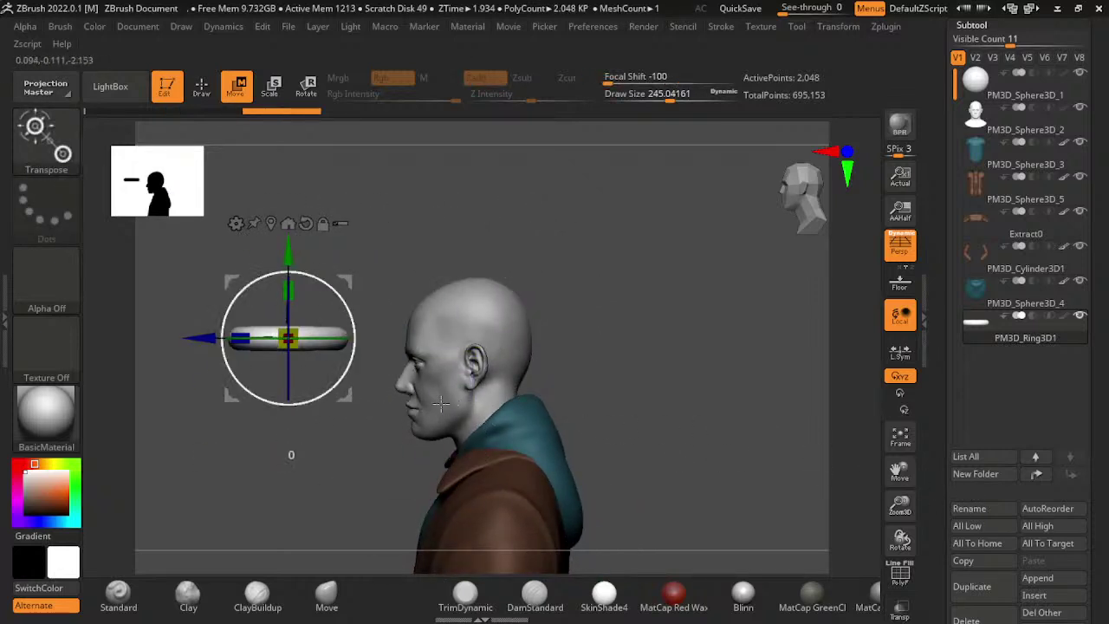
mouse_move(312, 395)
left_mouse_down()
mouse_move(343, 316)
mouse_move(444, 399)
mouse_move(335, 279)
left_mouse_up()
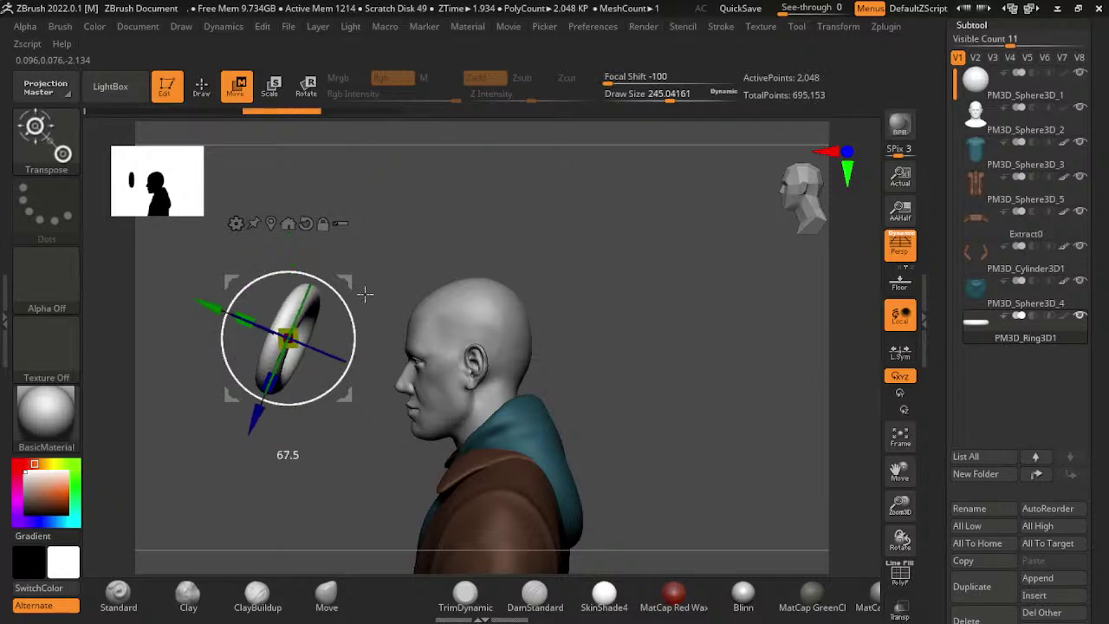
- Frame the ring and scale it down to a small ring at the forehead
left_click_drag(396, 311, 871, 397, "shift")
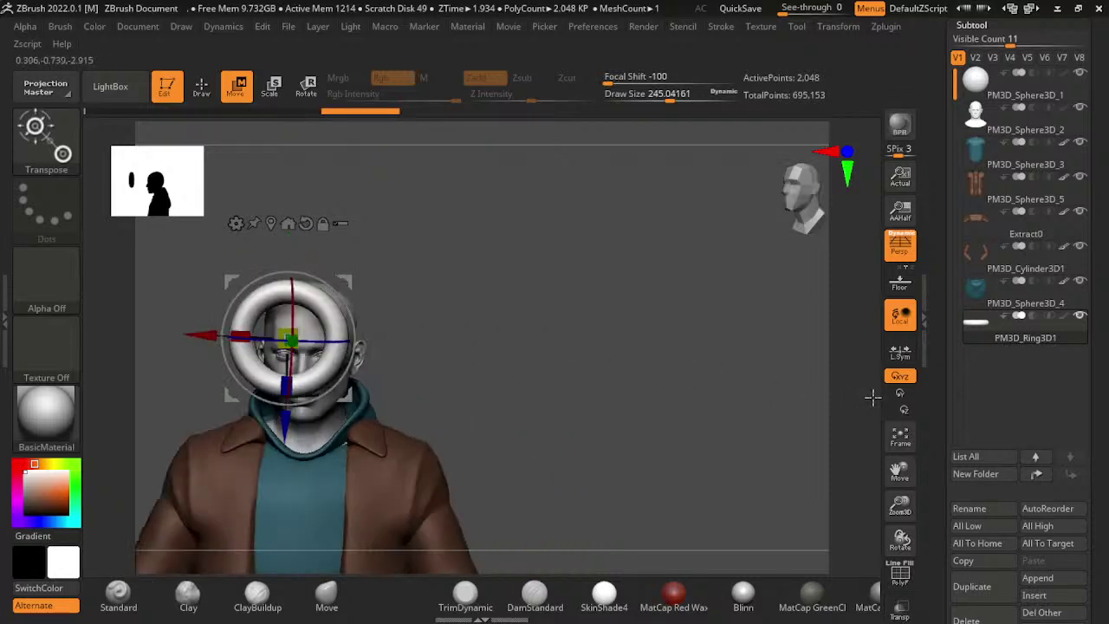
key("f")
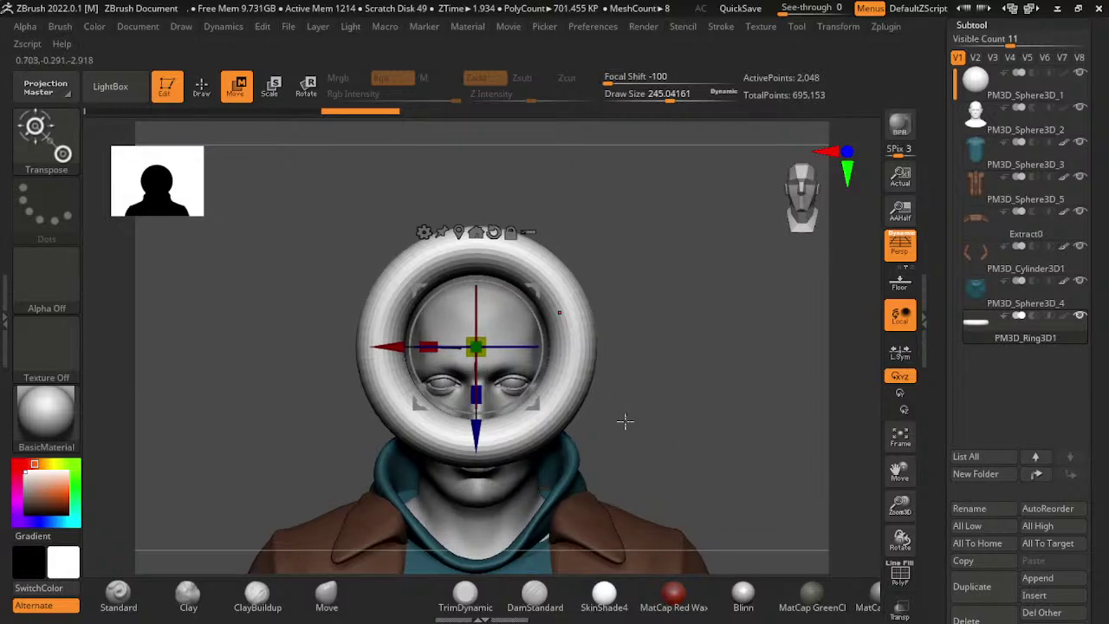
left_click_drag(481, 347, 578, 474)
- Lower Inflate in Tool > Deformation to thin the ring's tube
scroll(862, 425, "up", 5)
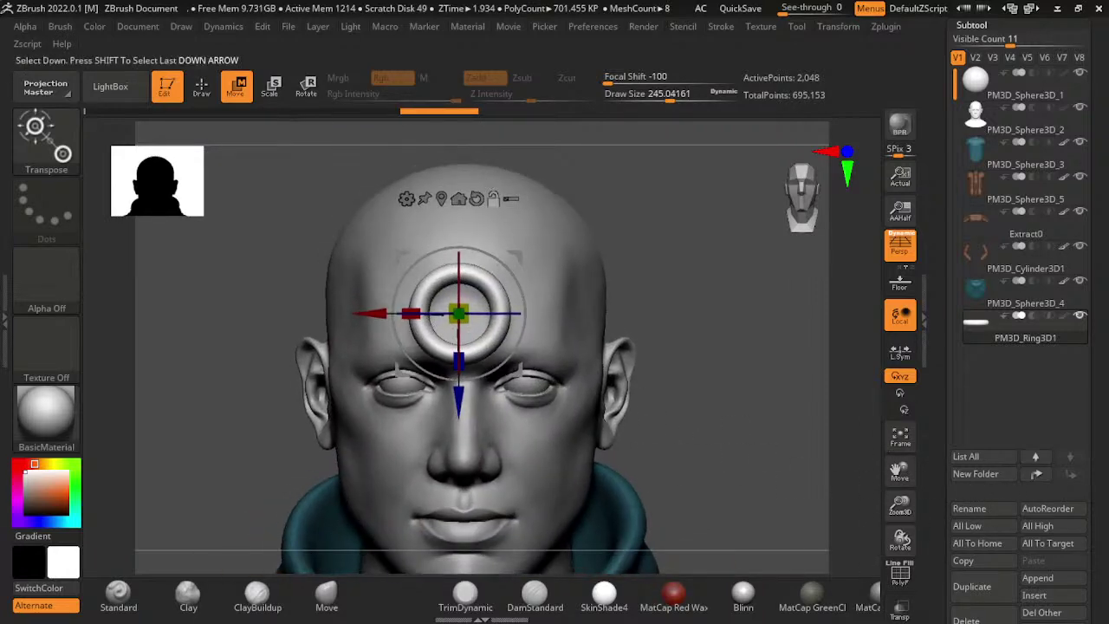
scroll(1018, 346, "down", 3)
scroll(1018, 347, "down", 3)
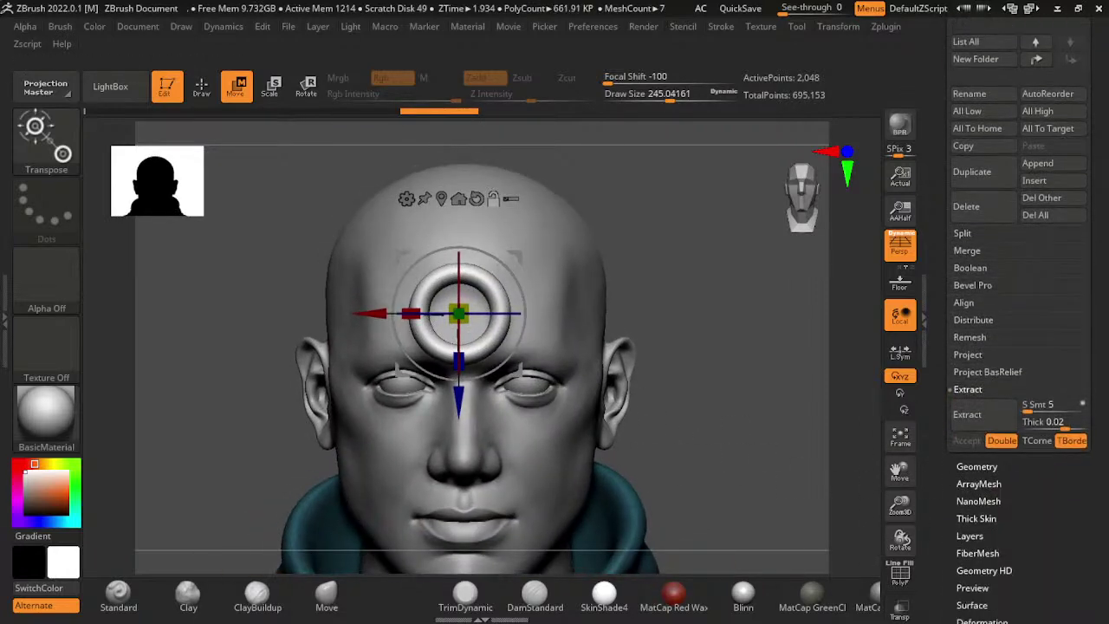
scroll(1018, 346, "down", 3)
scroll(1019, 346, "down", 3)
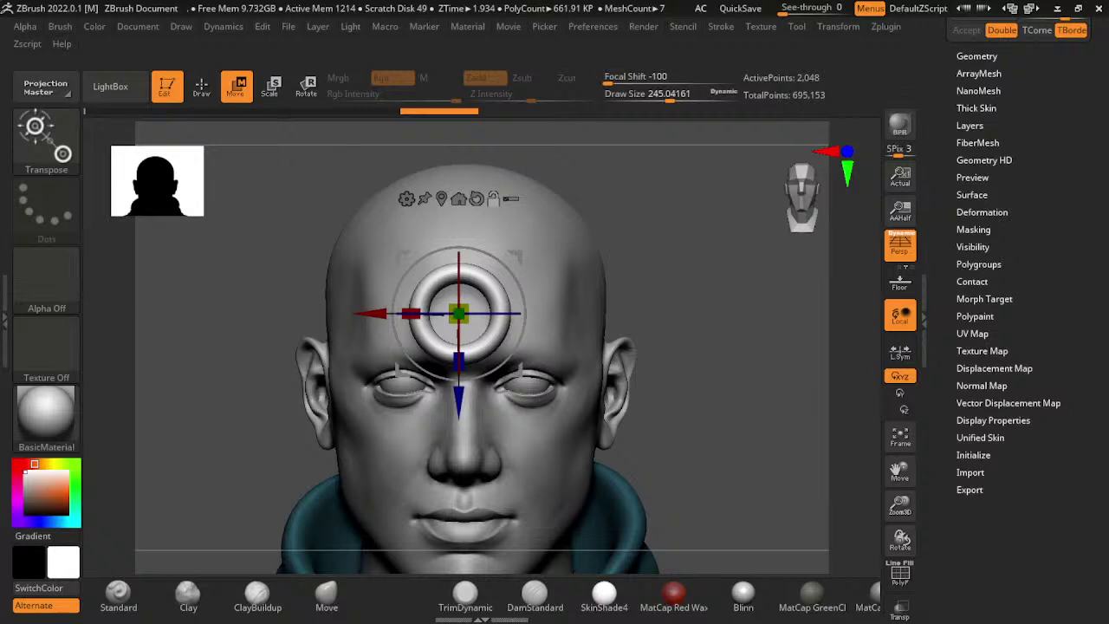
scroll(996, 403, "up", 2)
left_click(981, 334)
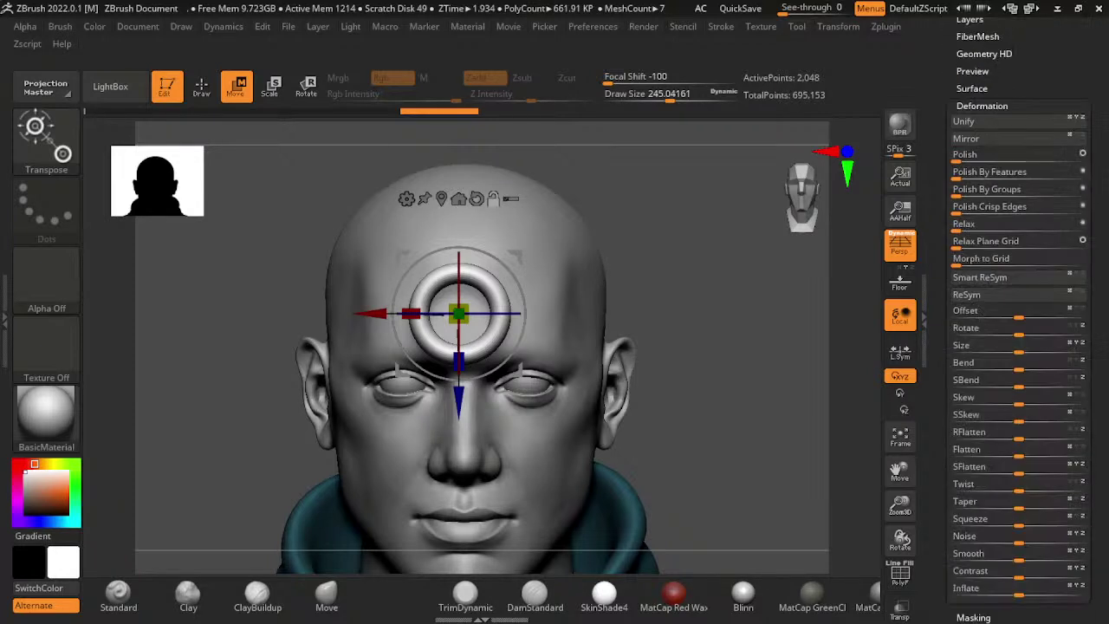
left_click_drag(1019, 509, 1005, 508)
- Pull the ring into a rounded rectangle with the Move brush
key("q")
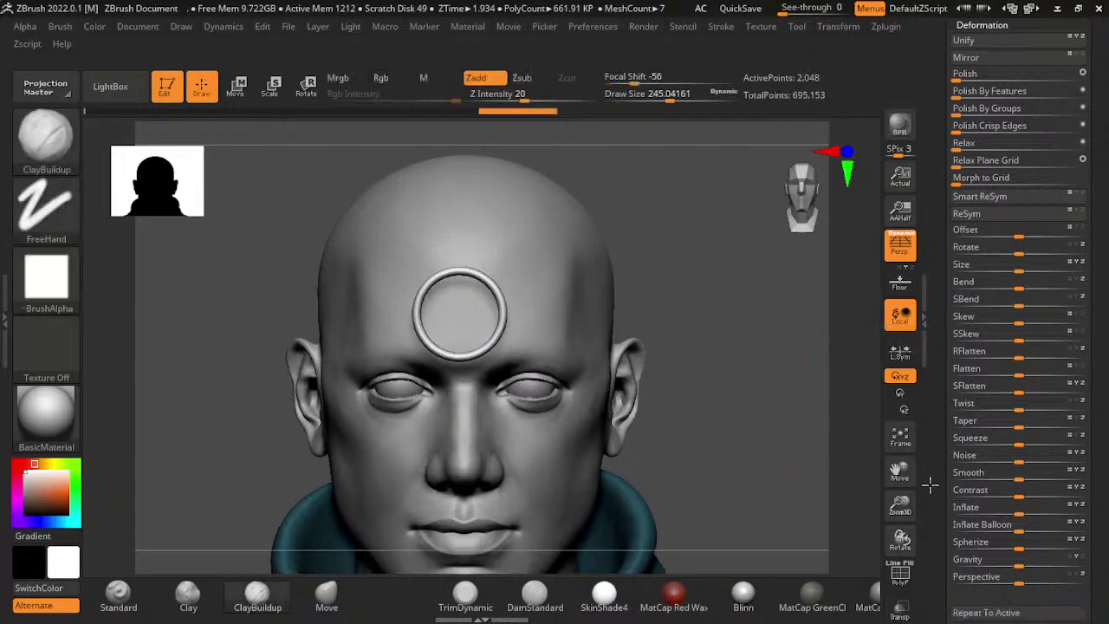
right_click_drag(520, 390, 520, 329, "alt")
left_click(326, 597)
mouse_move(462, 182)
left_mouse_down()
mouse_move(580, 403)
mouse_move(682, 468)
mouse_move(645, 471)
mouse_move(661, 490)
left_mouse_up()
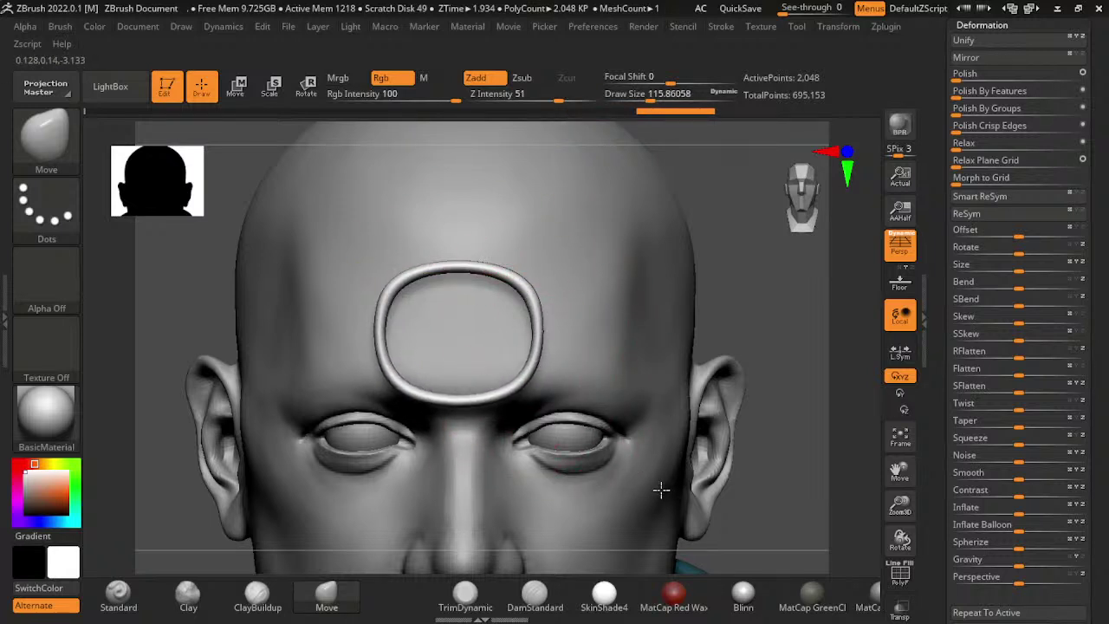
key("w")
mouse_move(414, 327)
left_mouse_down()
mouse_move(525, 408)
mouse_move(589, 408)
left_mouse_up()
key("ctrl+z")
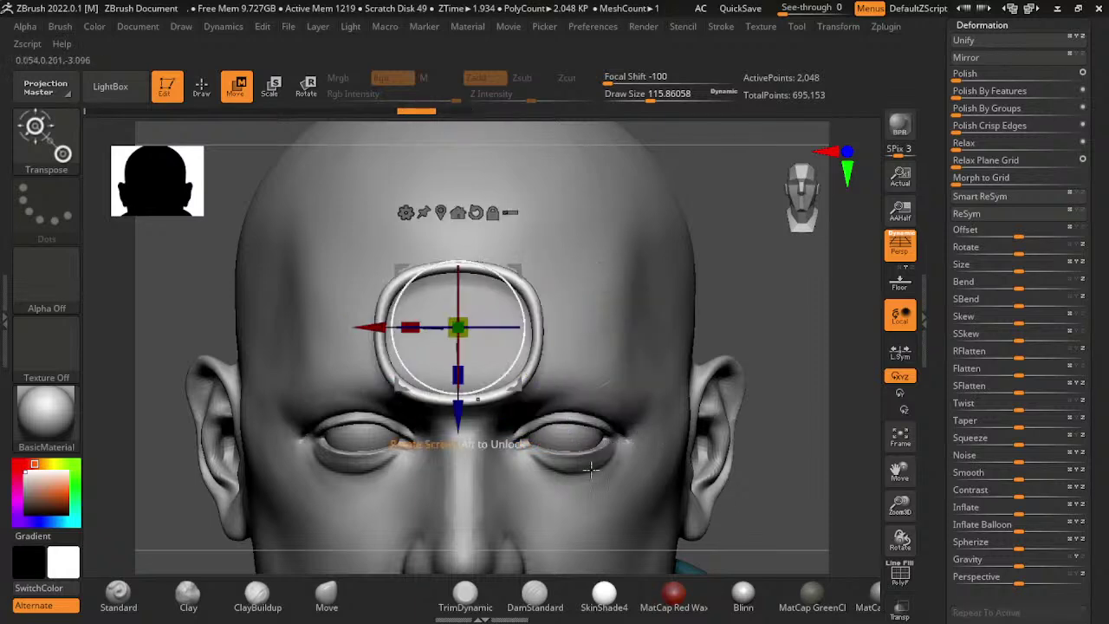
- Lower the frame and centre it over the right eye, checking front and side views
key("ctrl+shift+z")
left_click_drag(540, 407, 724, 605)
mouse_move(900, 538)
left_mouse_down()
mouse_move(936, 535)
mouse_move(370, 416)
mouse_move(693, 445)
left_mouse_up()
mouse_move(563, 507)
left_mouse_down("shift")
mouse_move(667, 507)
mouse_move(762, 485)
left_mouse_up("shift")
scroll(797, 458, "up", 3)
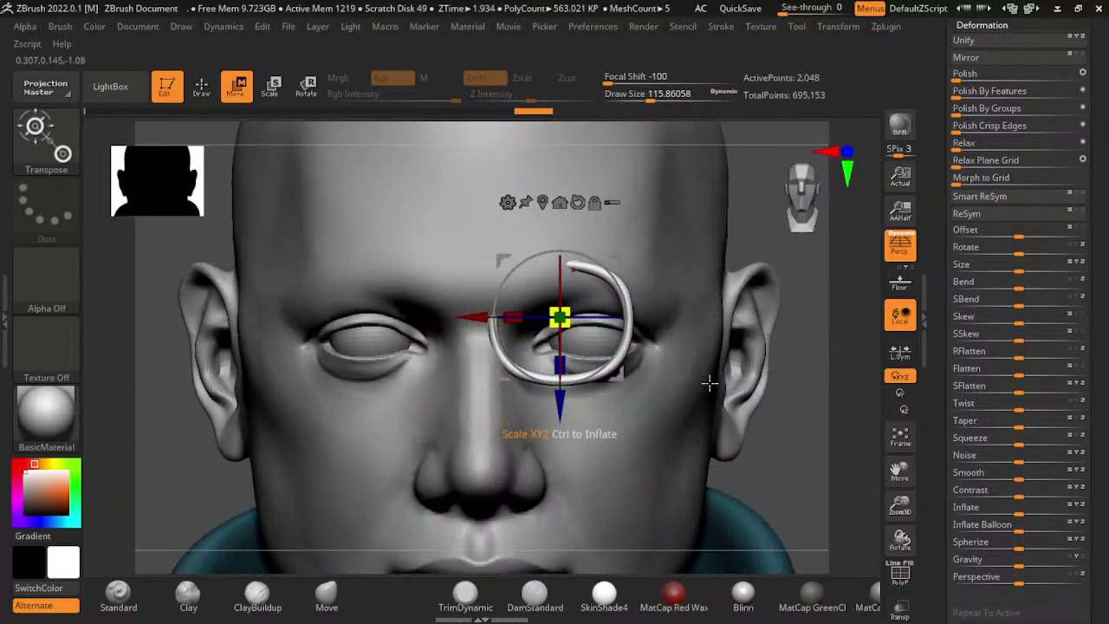
mouse_move(562, 400)
left_mouse_down()
mouse_move(628, 407)
mouse_move(739, 556)
left_mouse_up()
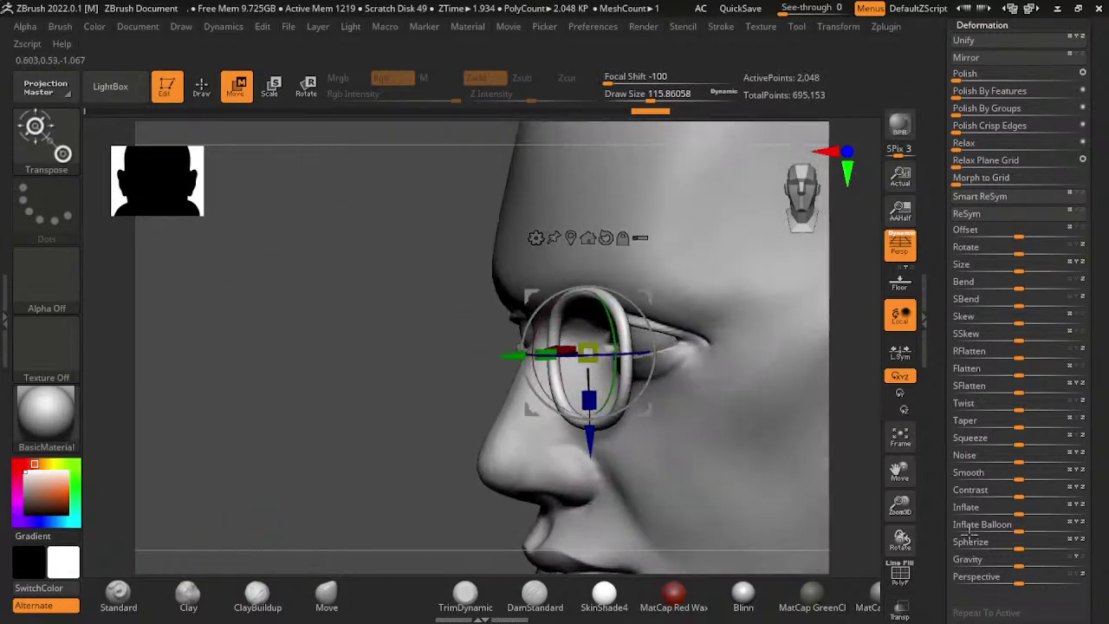
mouse_move(738, 549)
left_mouse_down("shift")
mouse_move(695, 433)
mouse_move(626, 441)
mouse_move(773, 468)
mouse_move(775, 448)
left_mouse_up("shift")
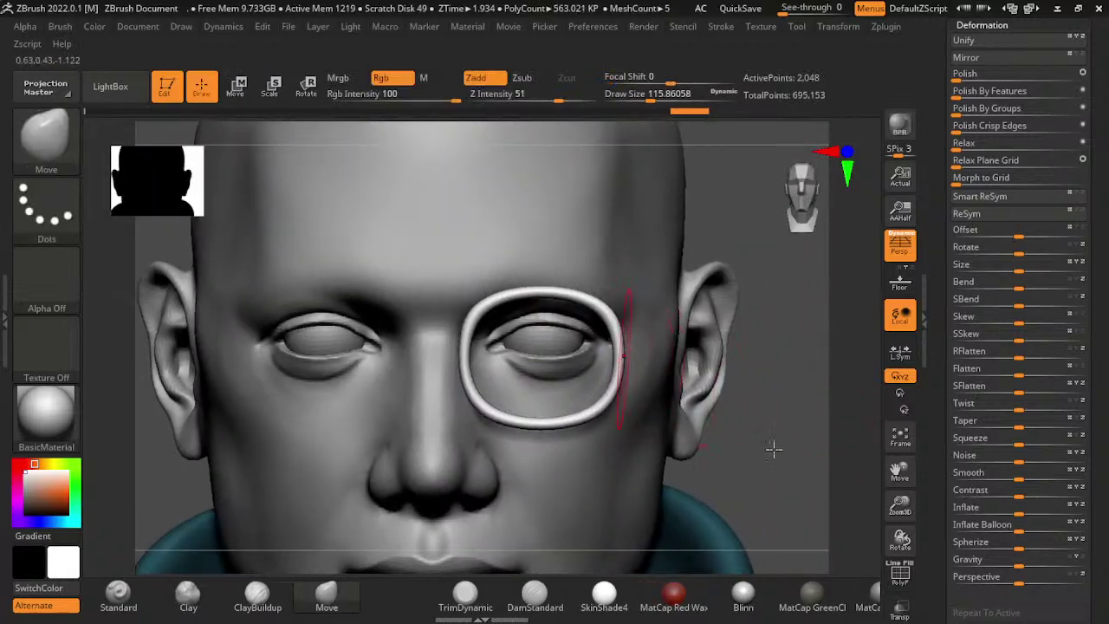
left_click_drag(566, 439, 575, 440)
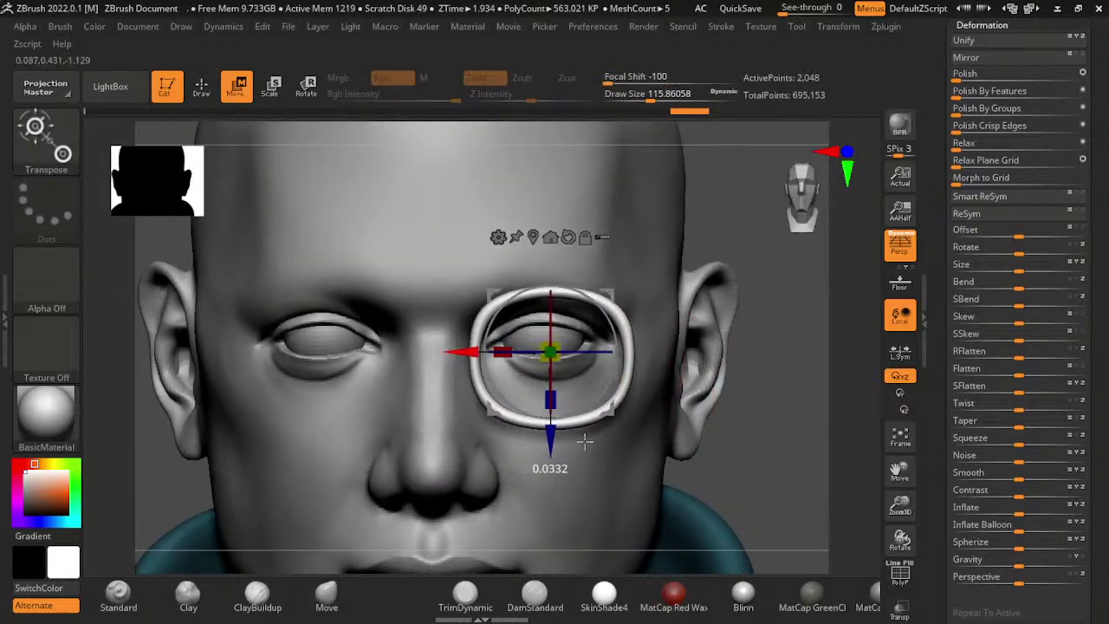
- Mirror the frame across X with SubTool Master, merging both lenses into one subtool
key("q")
key("f")
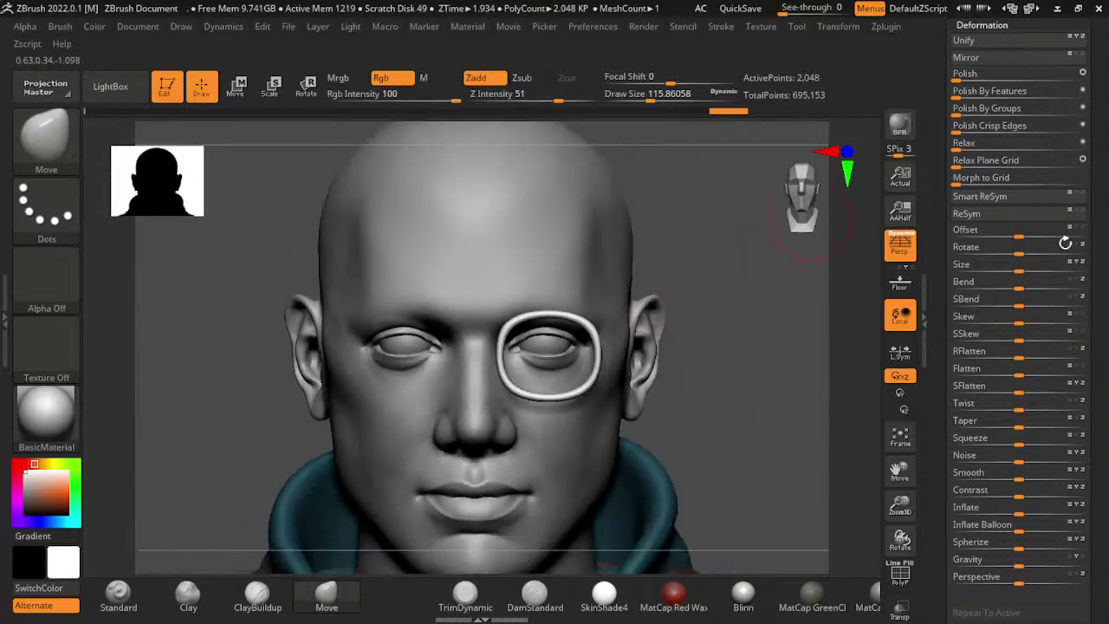
key("t")
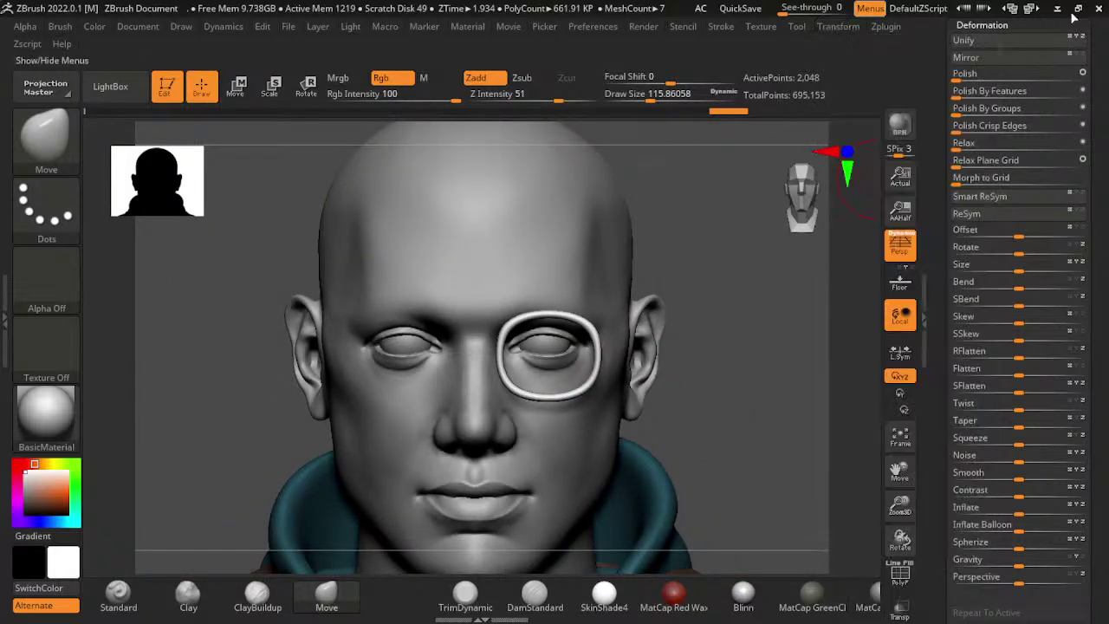
left_click(886, 26)
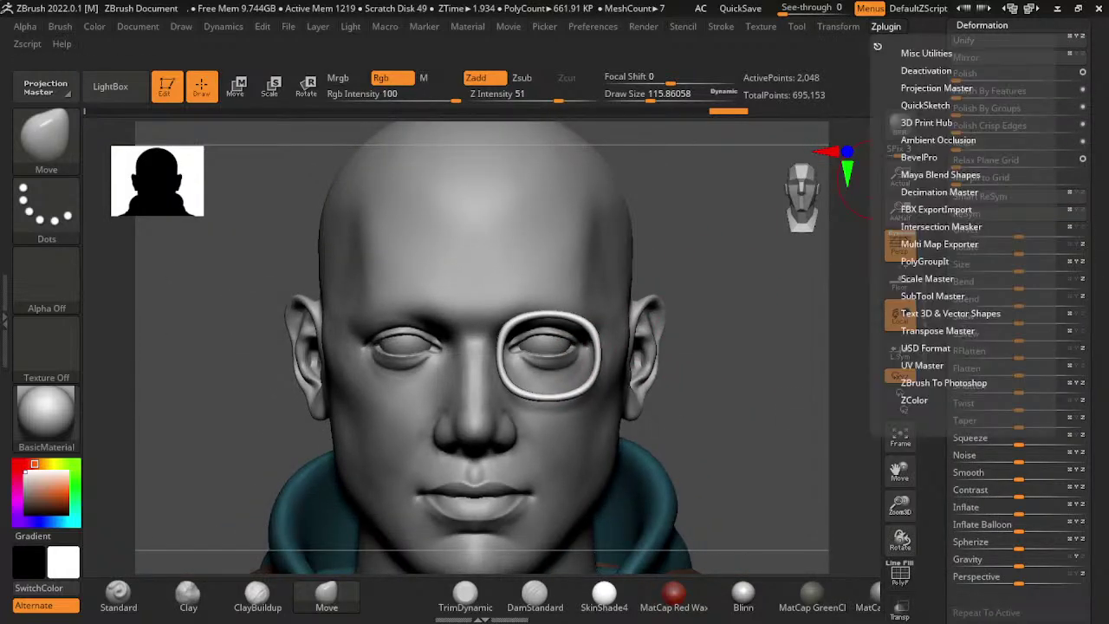
left_click(932, 295)
left_click(988, 363)
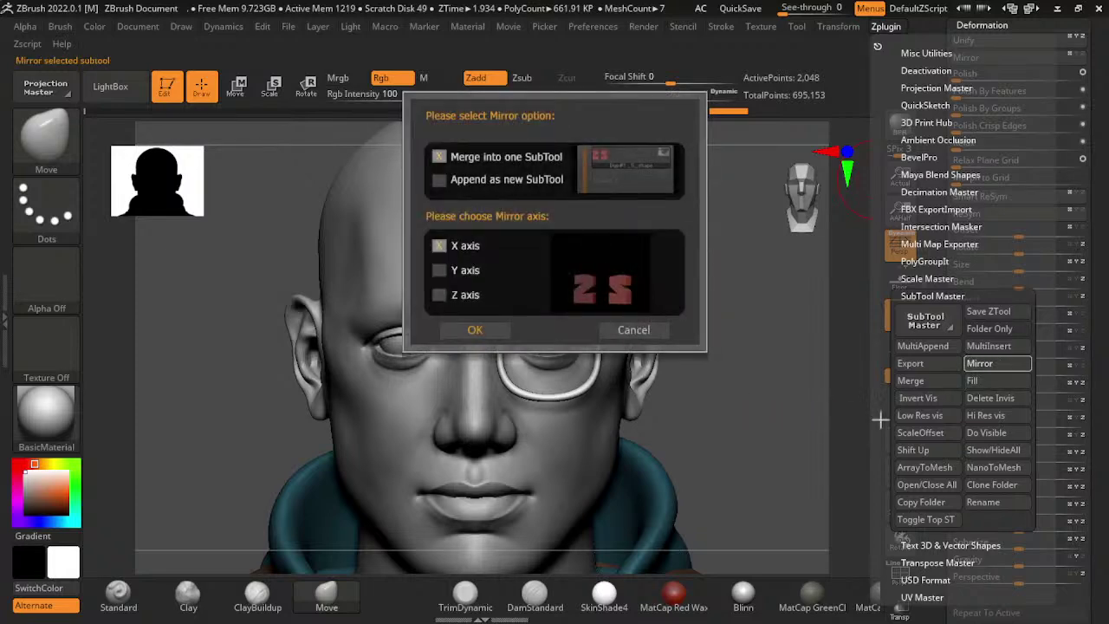
left_click(474, 329)
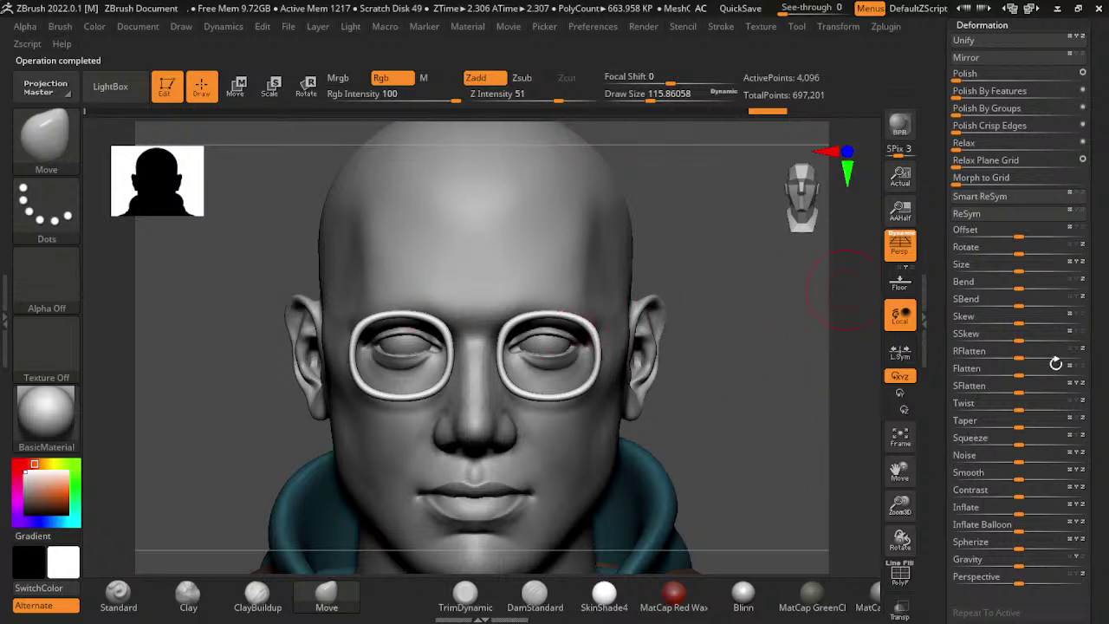
- Nudge the glasses slightly left and stretch both lenses wider horizontally
key("w")
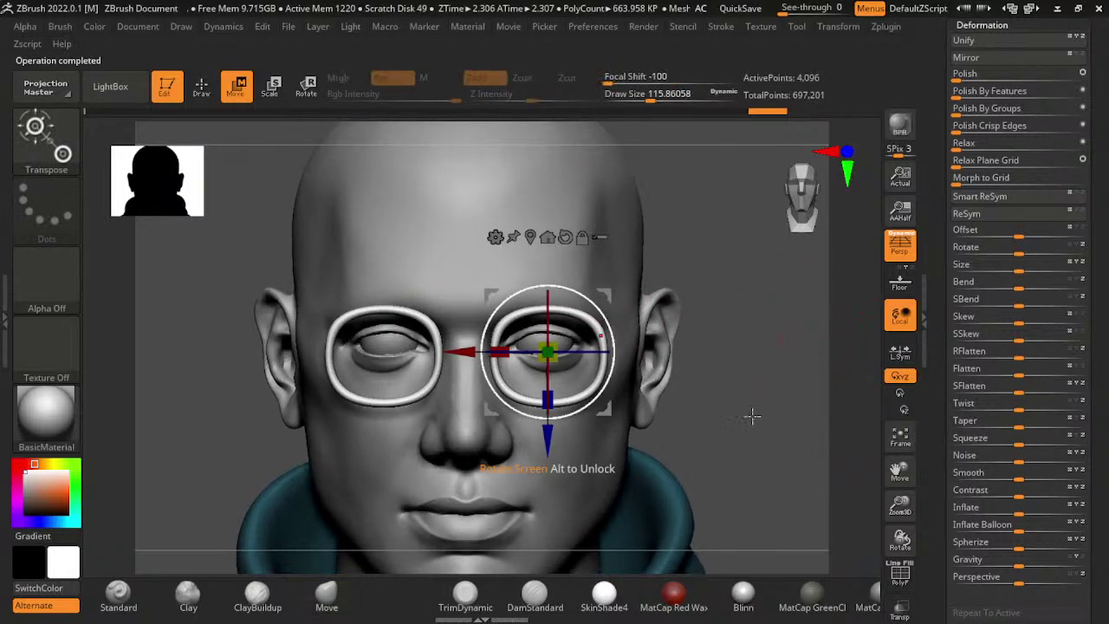
left_click_drag(598, 433, 585, 439)
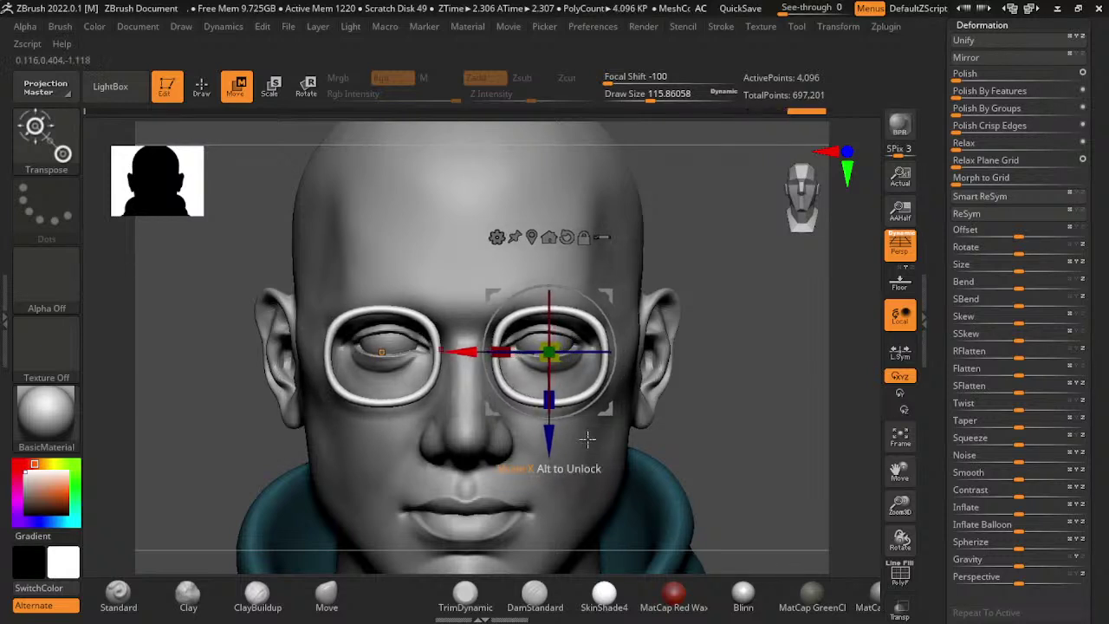
key("q")
key("f")
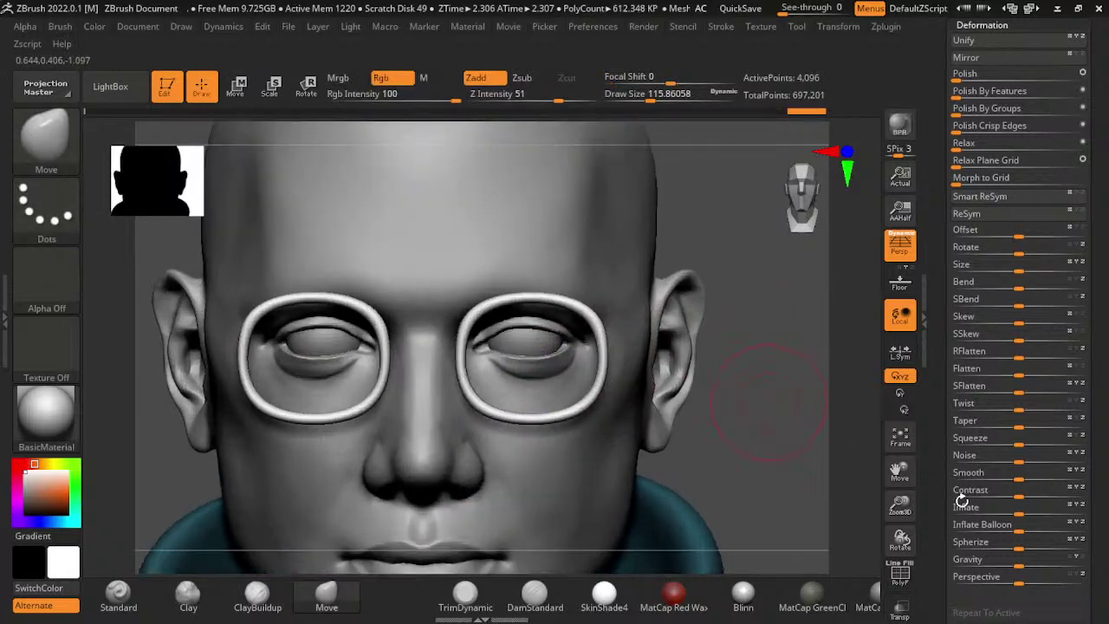
key("w")
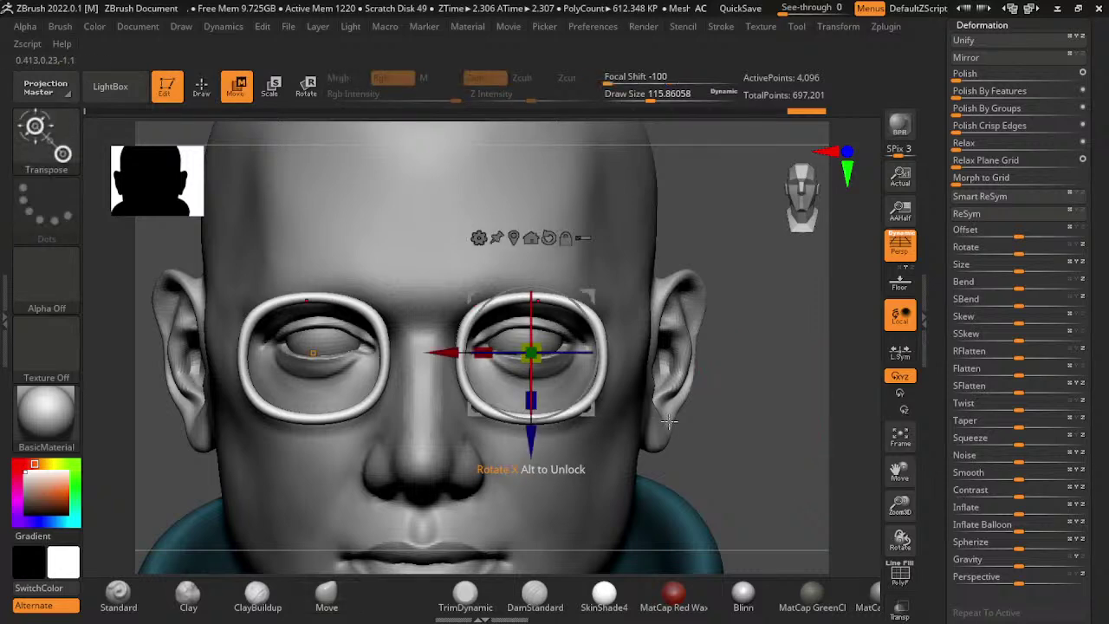
left_click_drag(669, 422, 684, 421)
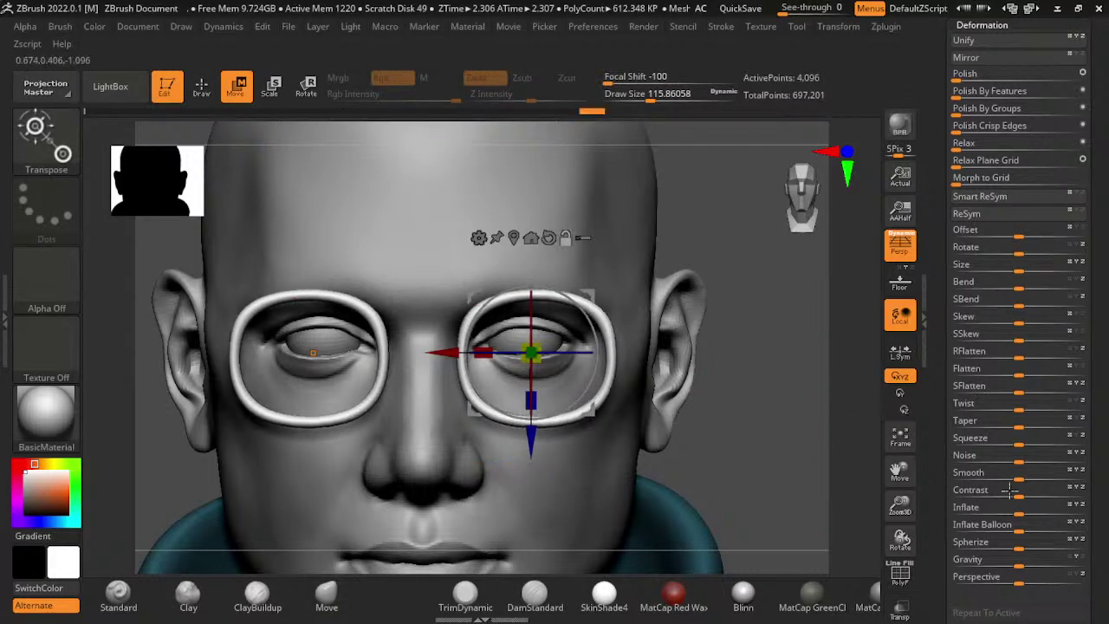
key("f")
key("q")
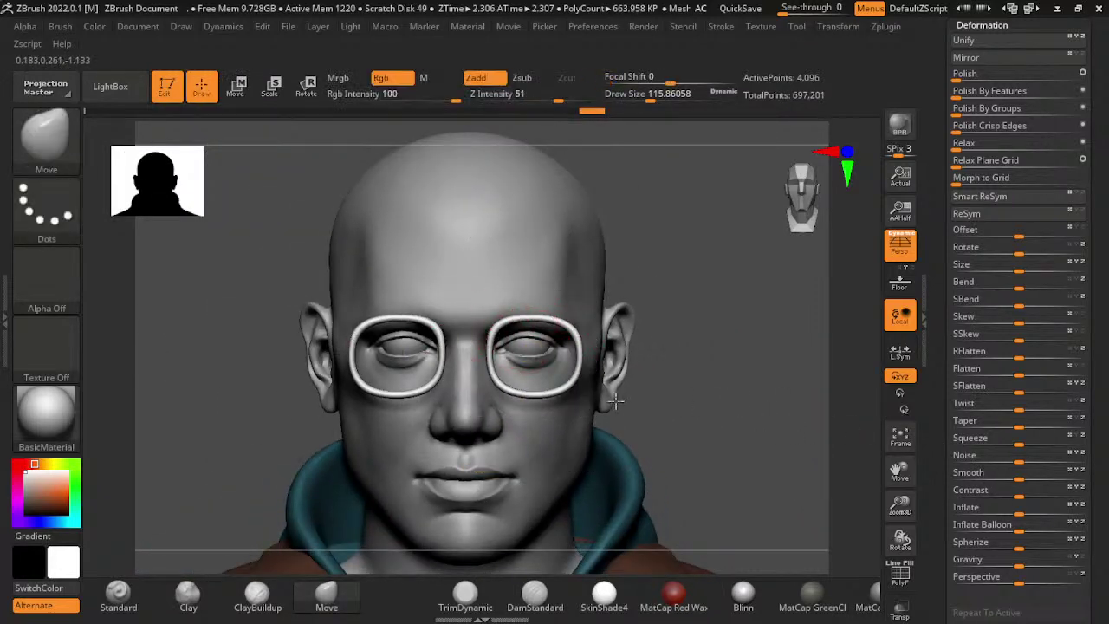
- Resize the brush to about 83 and push the lower lens rims squarer
scroll(780, 407, "up", 2)
scroll(807, 411, "up", 2)
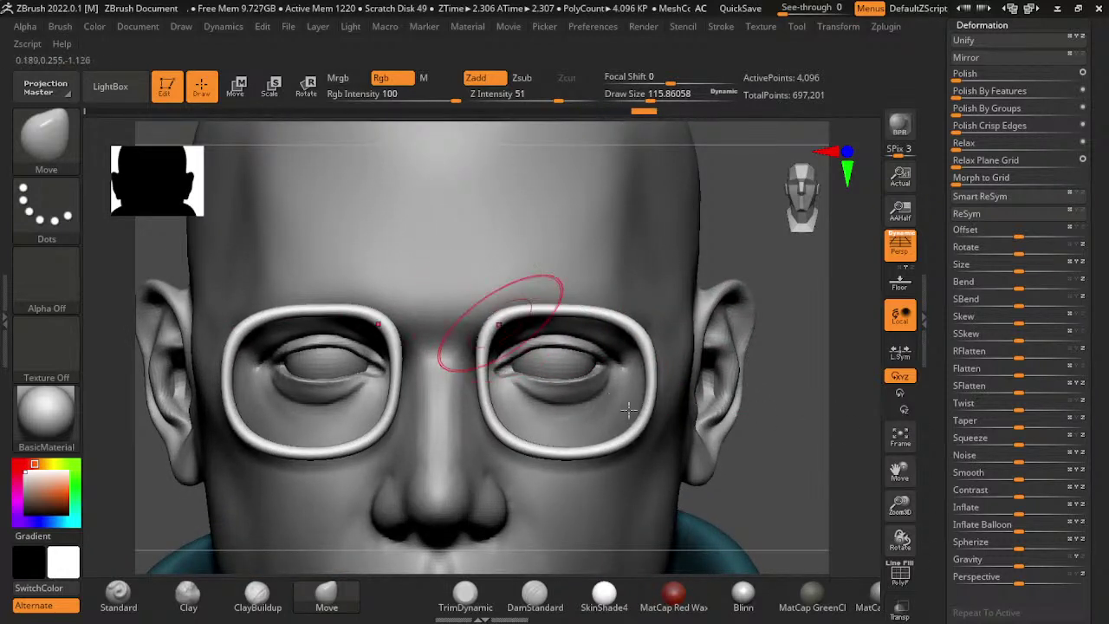
key("s")
left_click_drag(532, 445, 539, 445)
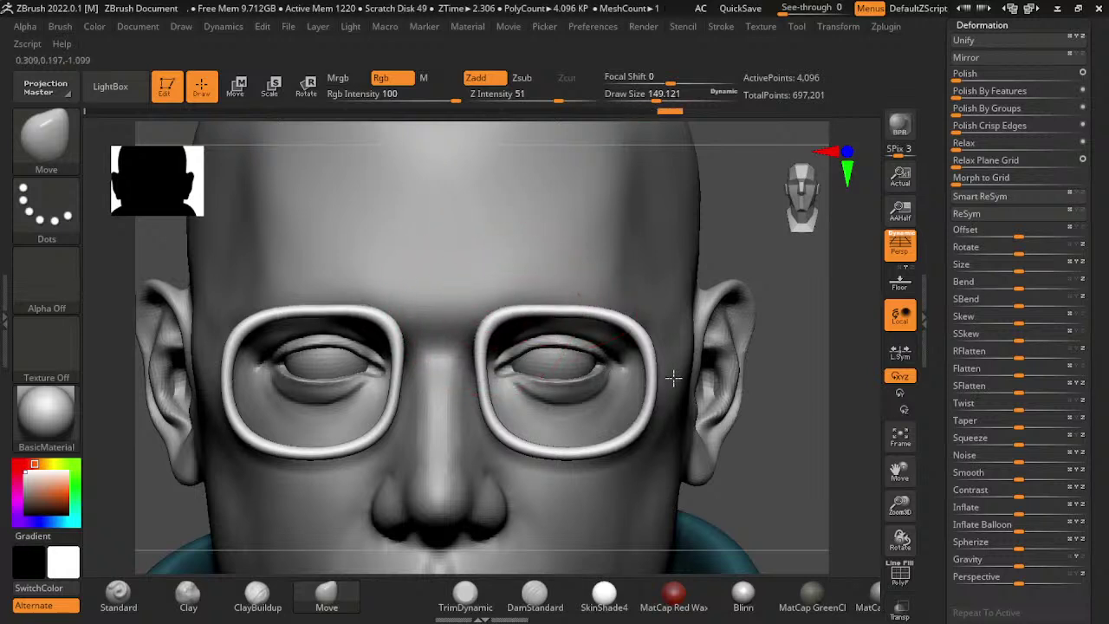
key("bracketleft")
key("bracketleft")
key("bracketleft")
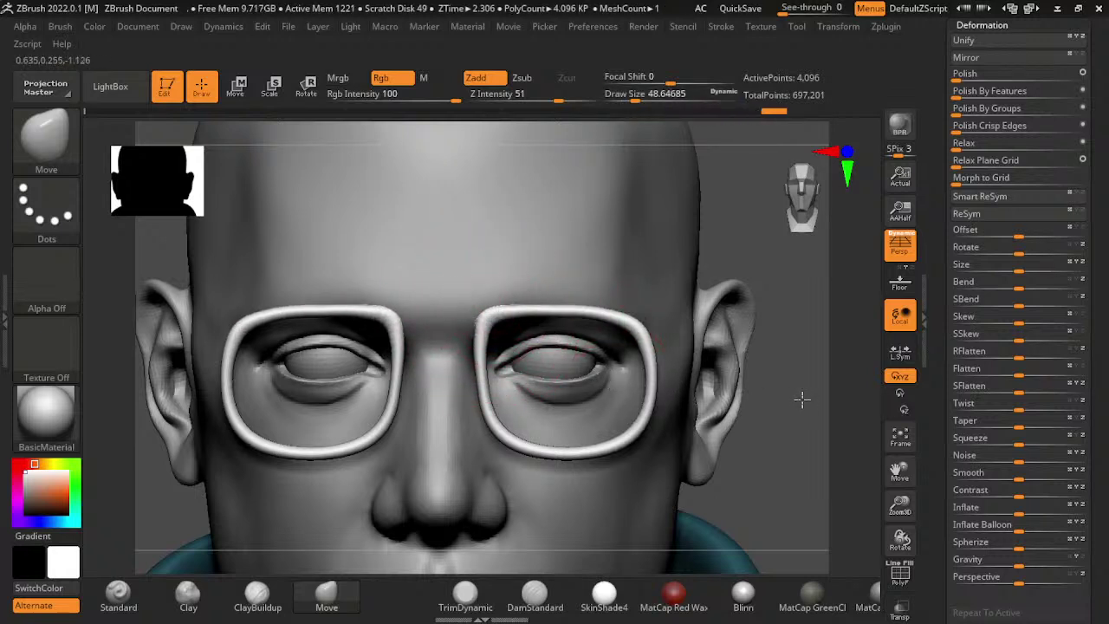
key("s")
left_click_drag(641, 333, 693, 333)
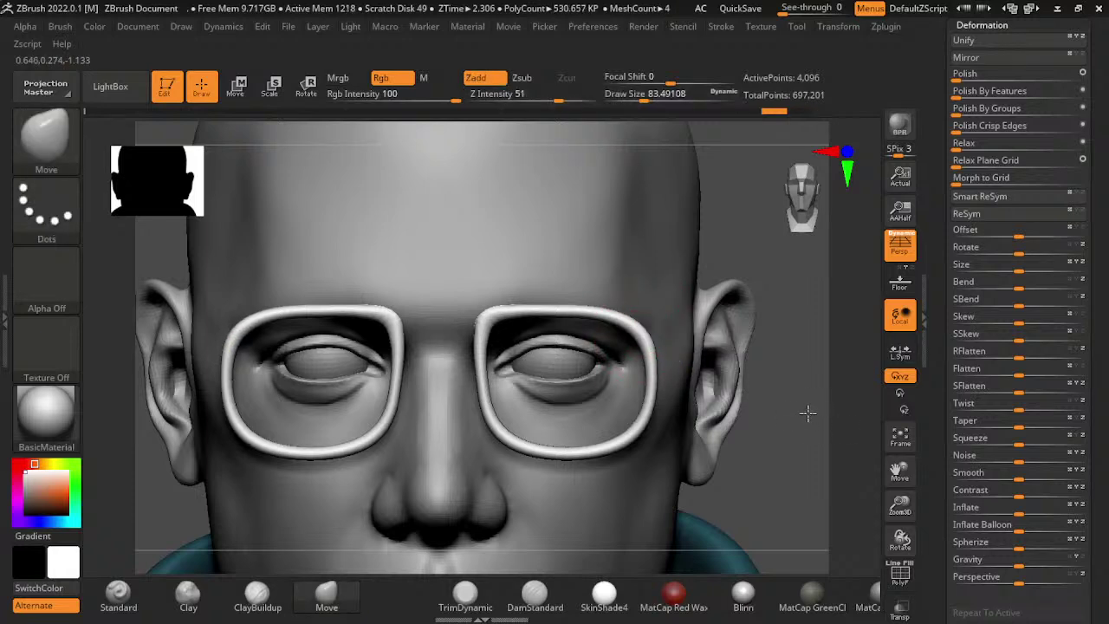
left_click_drag(1019, 507, 1029, 513)
- Reshape the upper outer corners of the lens rims with brush sizes 80 and 120
key("f")
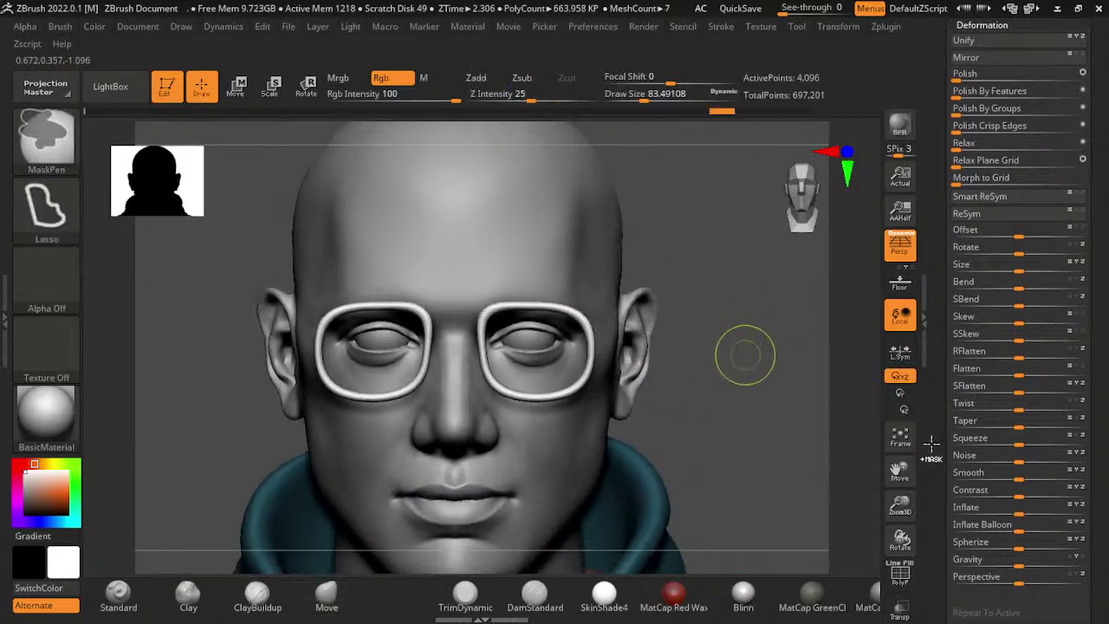
scroll(607, 329, "up", 5)
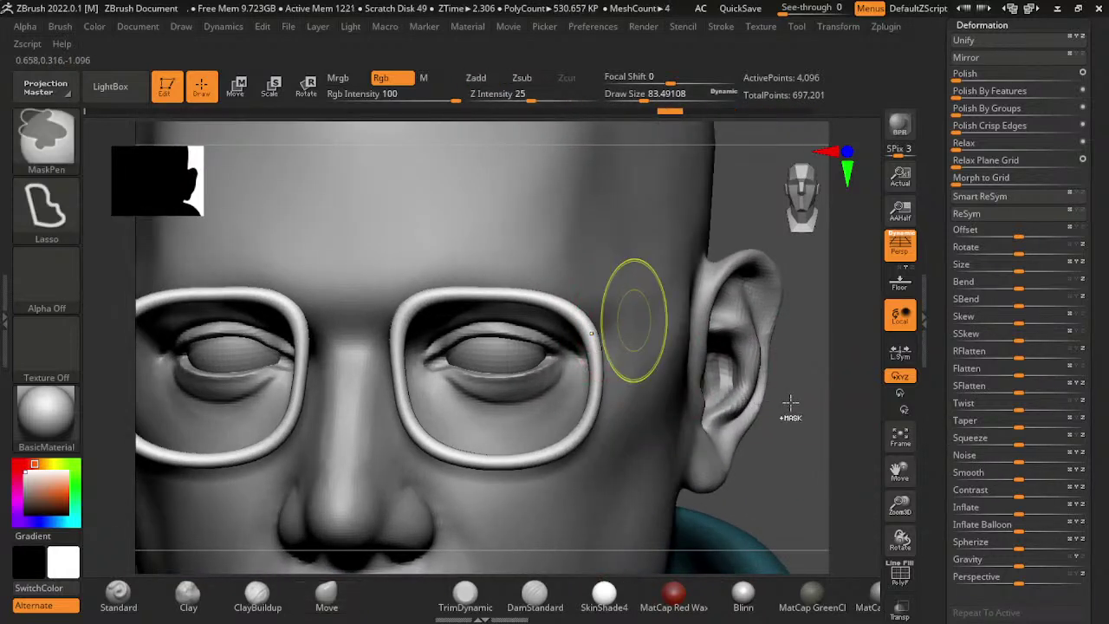
key("s")
left_click_drag(594, 315, 586, 314)
left_click_drag(587, 327, 557, 251)
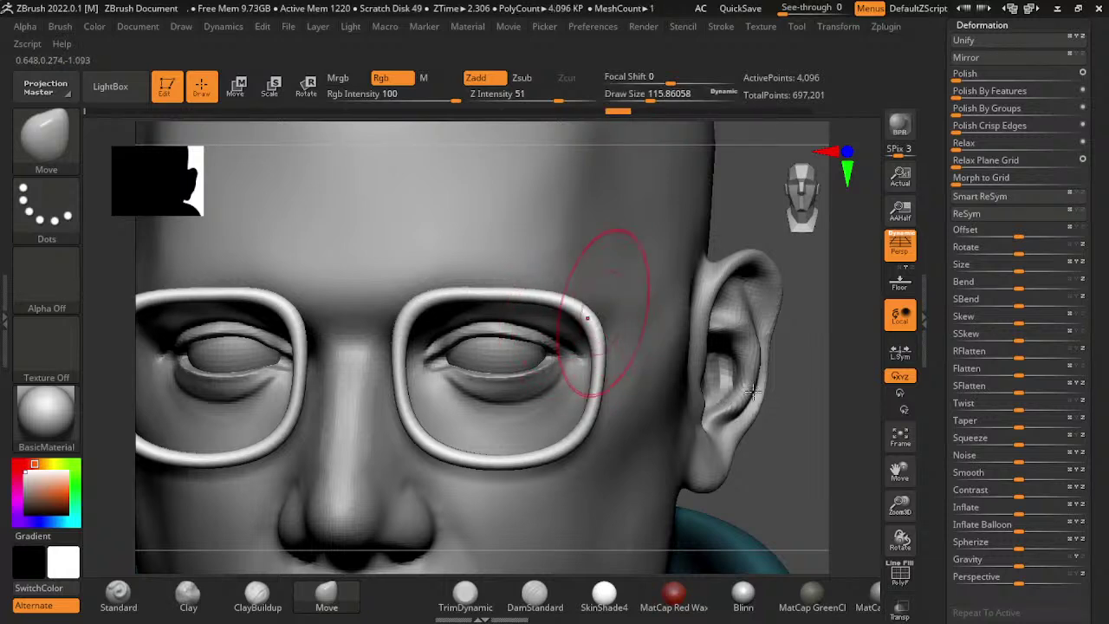
key("ctrl+z")
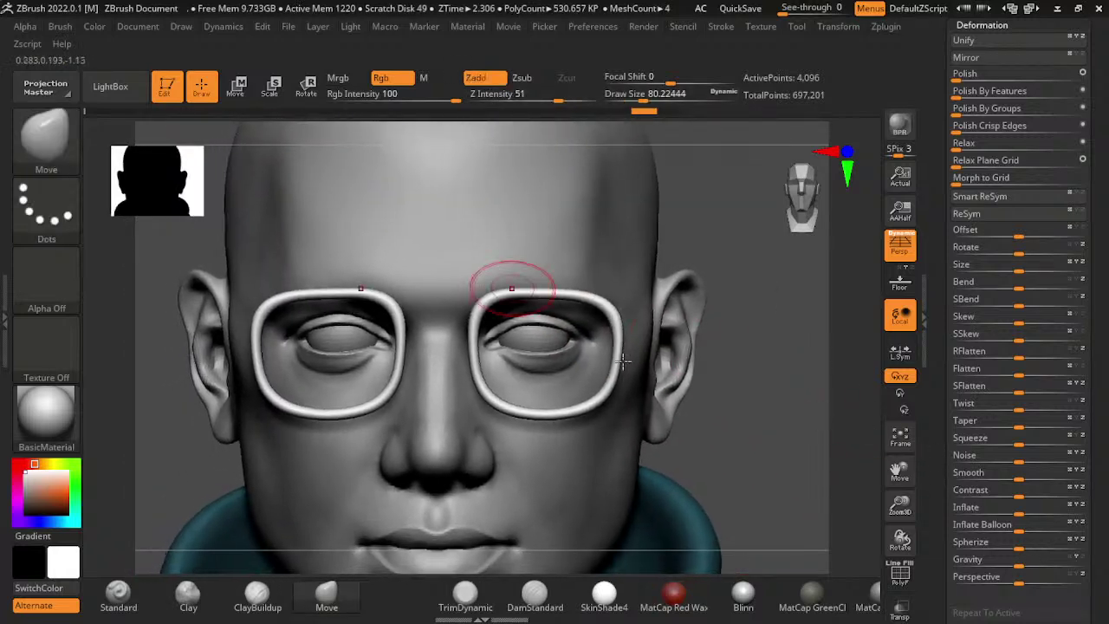
key("s")
left_click_drag(511, 288, 546, 288)
- Append a cylinder as a new subtool for the glasses bridge
scroll(1014, 231, "up", 3)
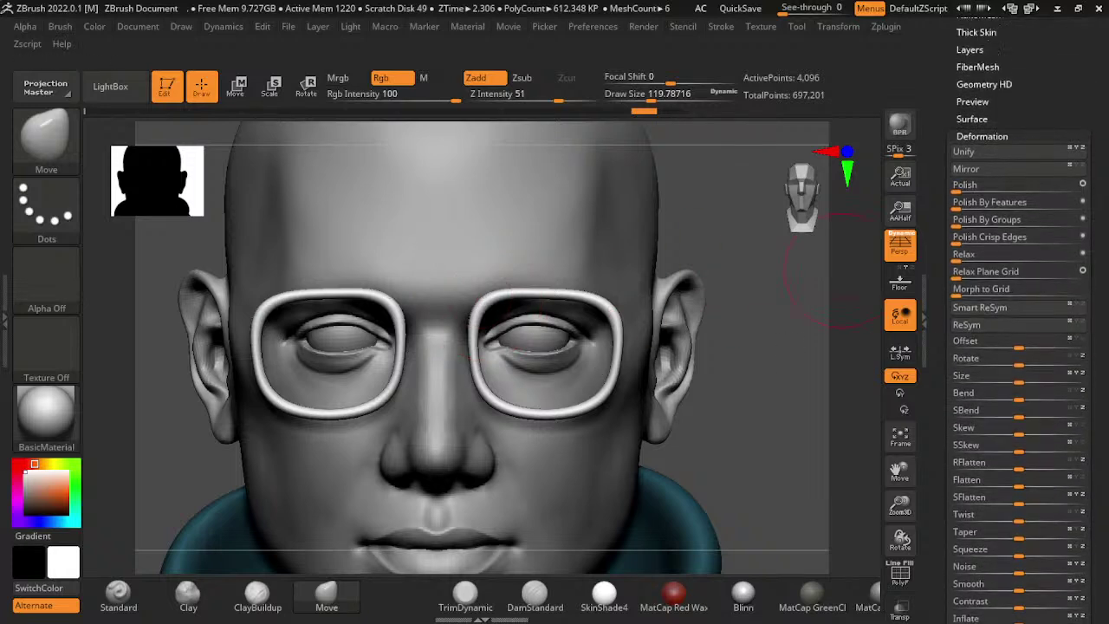
scroll(1018, 312, "up", 3)
scroll(1018, 312, "up", 2)
scroll(1018, 312, "up", 2)
scroll(1018, 312, "up", 3)
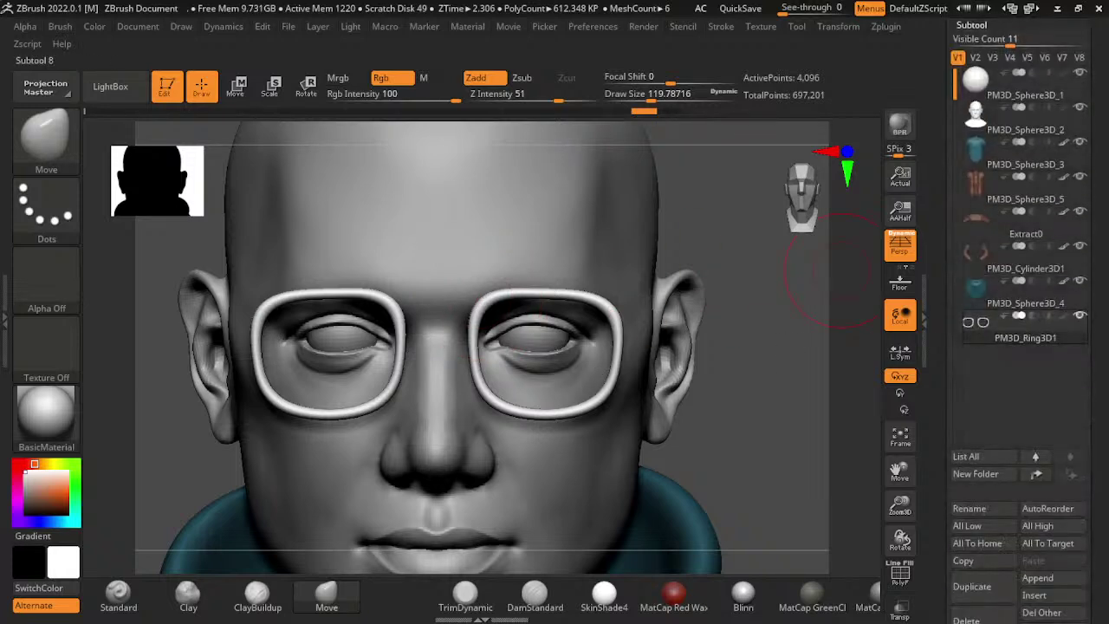
left_click(1038, 578)
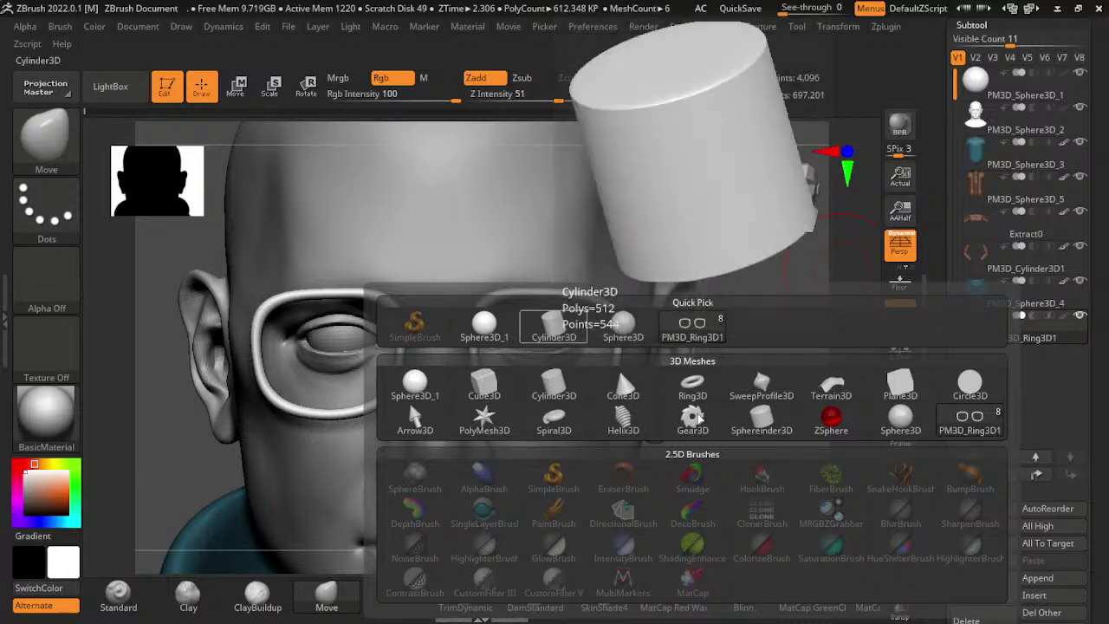
left_click(552, 327)
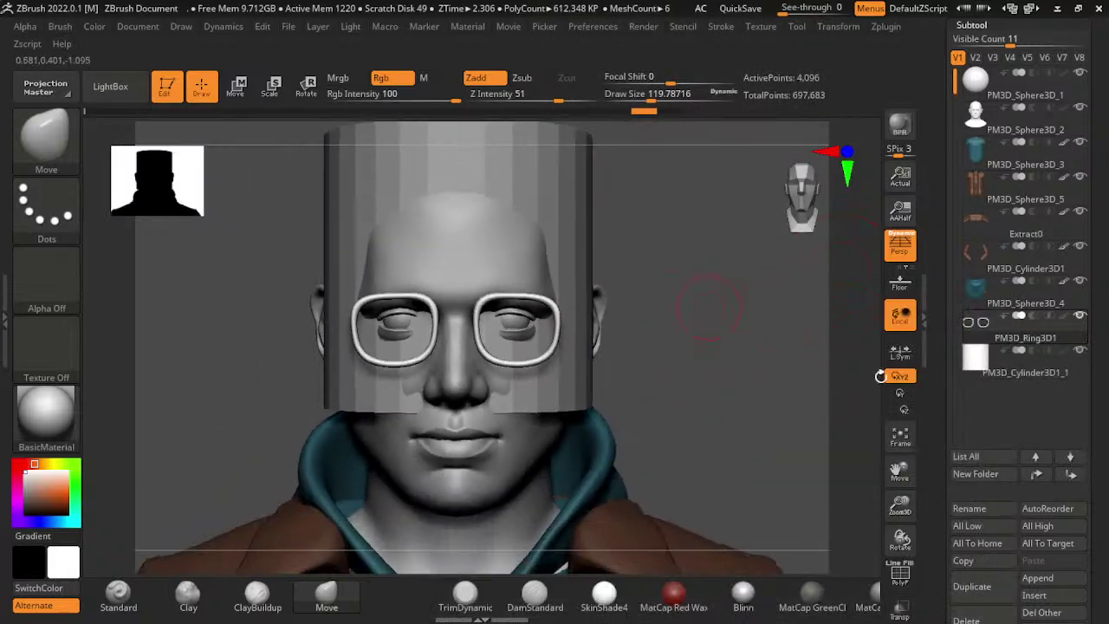
- Move the cylinder in front of the face, turn it sideways, shrink it, and stretch it across the nose
left_click_drag(720, 279, 638, 382, "shift")
key("w")
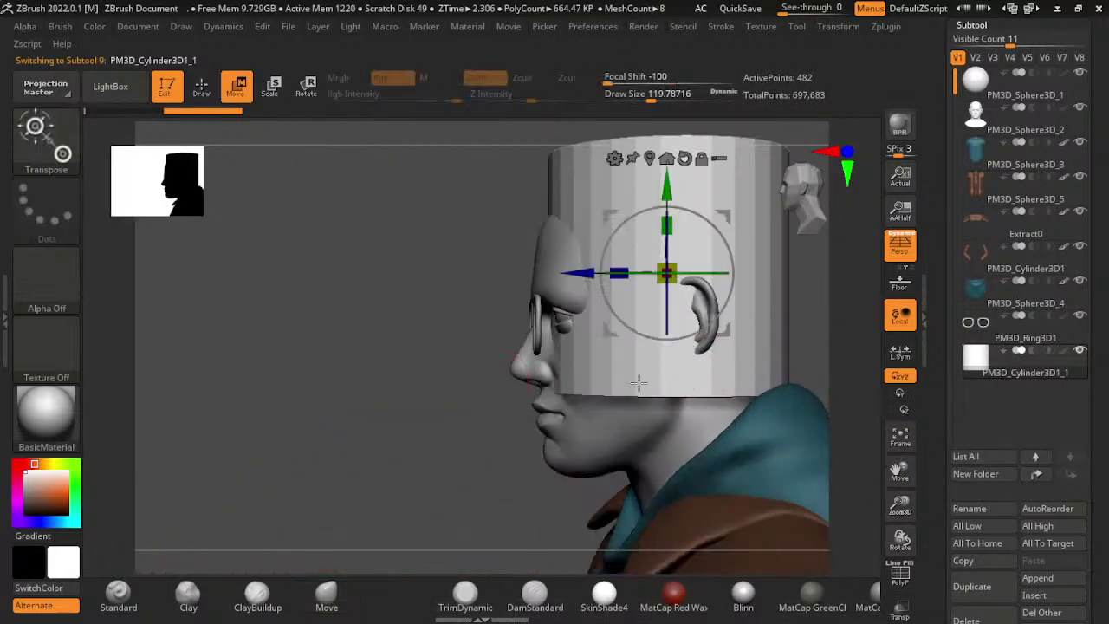
mouse_move(720, 346)
left_mouse_down()
mouse_move(470, 403)
mouse_move(556, 253)
left_mouse_up()
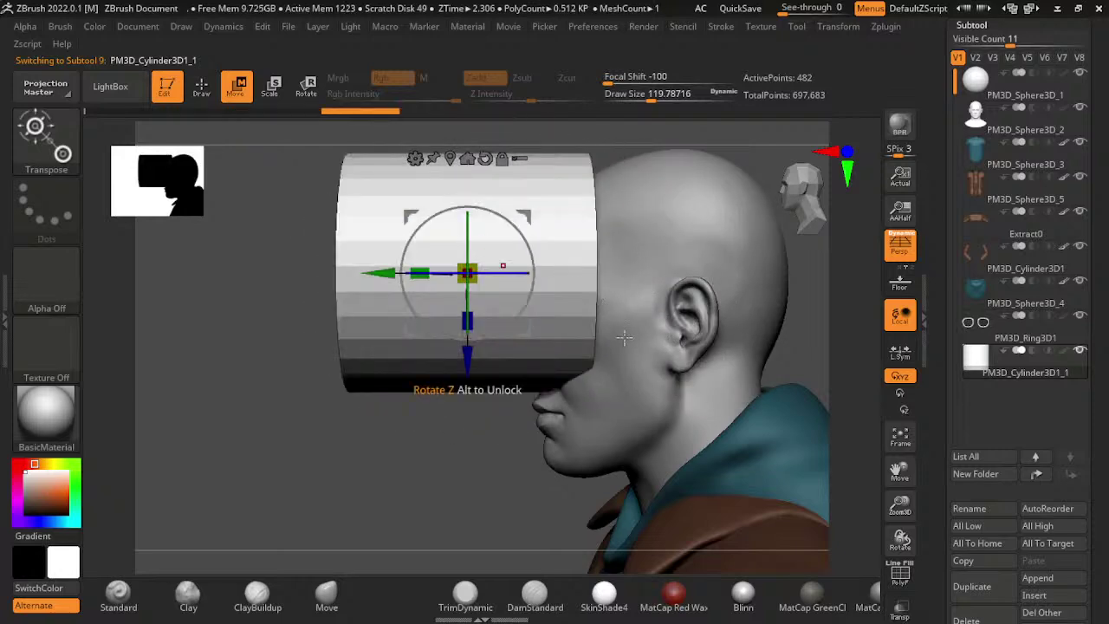
left_click_drag(624, 338, 475, 359)
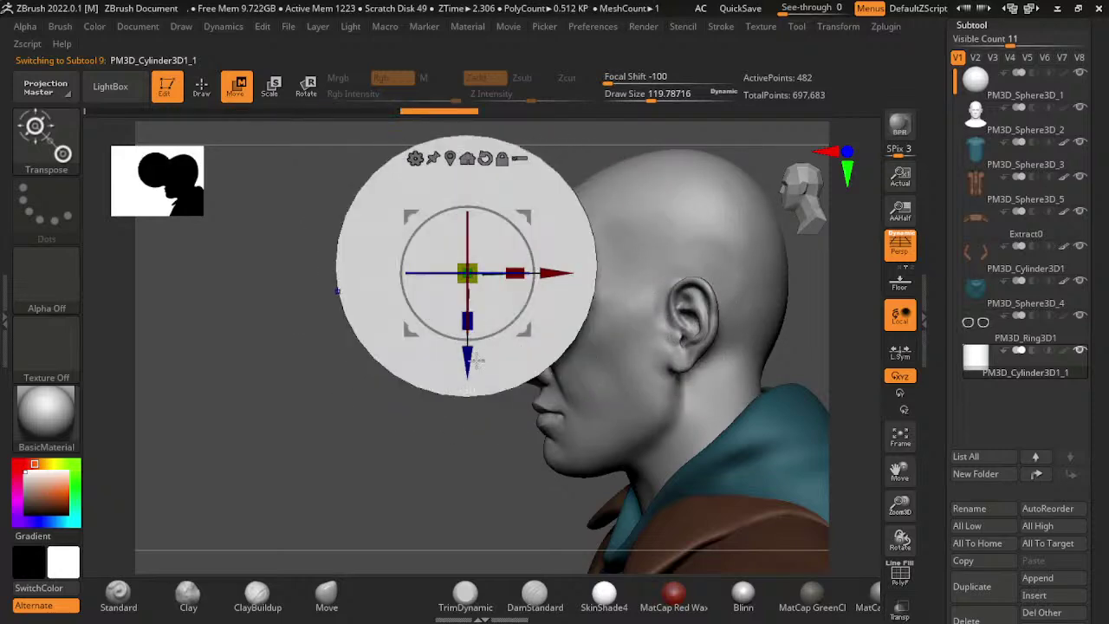
left_click_drag(737, 389, 598, 384)
mouse_move(464, 314)
left_mouse_down()
mouse_move(552, 440)
mouse_move(511, 483)
left_mouse_up()
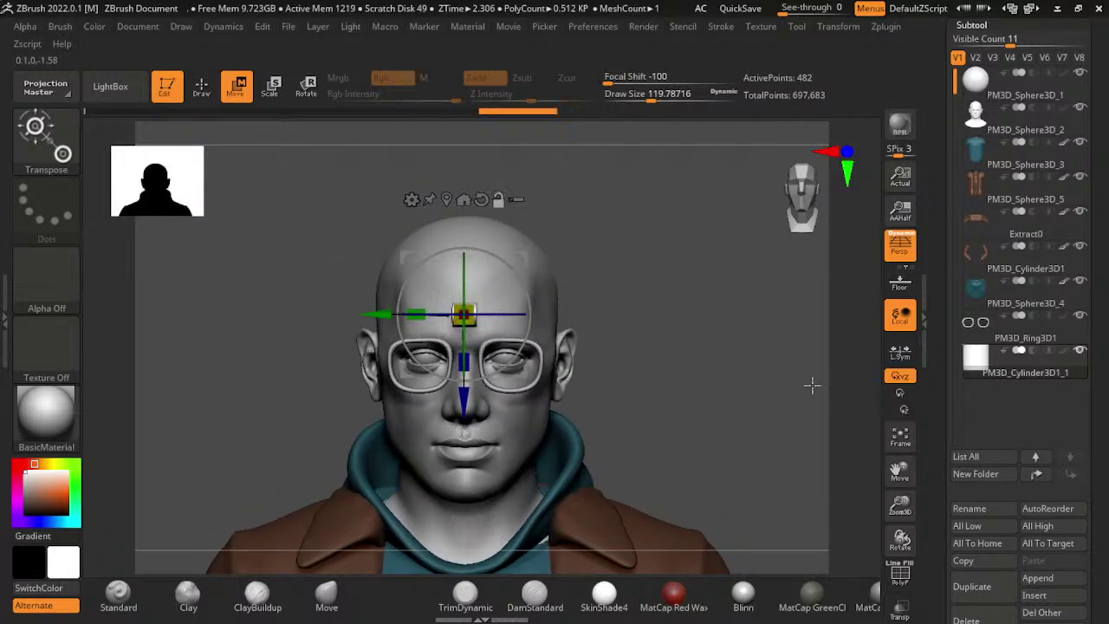
scroll(809, 384, "up", 3)
left_click_drag(576, 392, 587, 389)
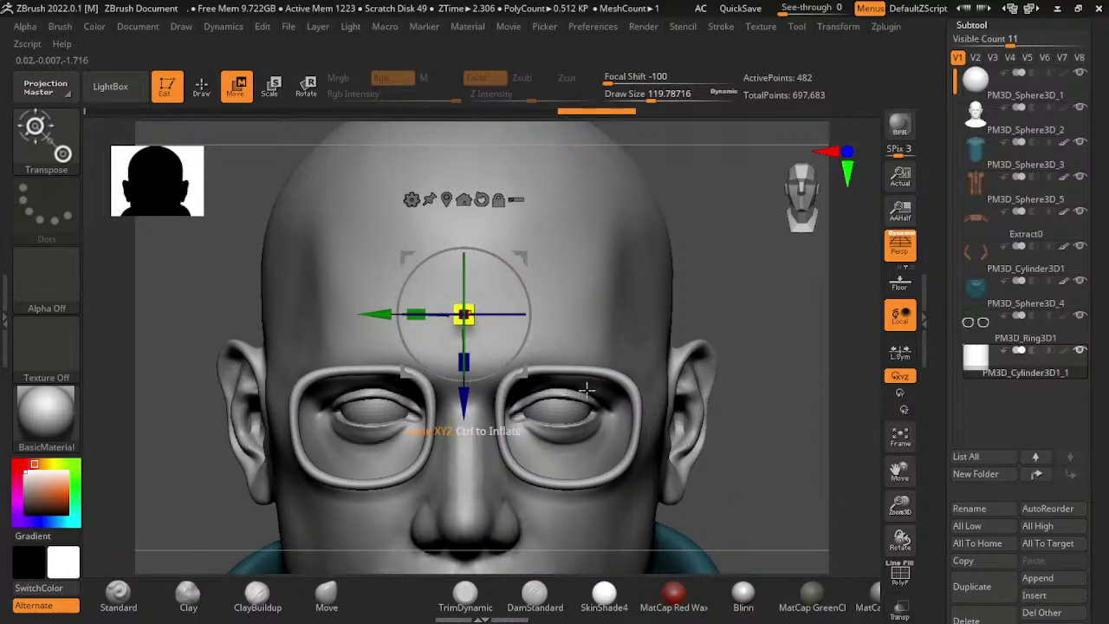
left_click_drag(520, 383, 529, 431)
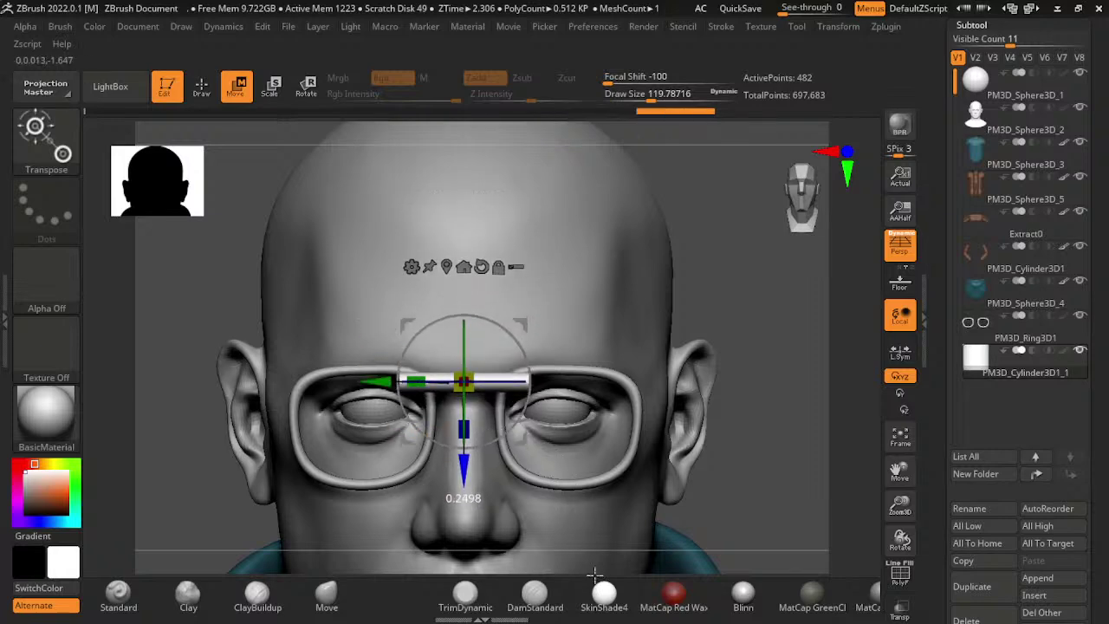
- Slide the bridge bar onto the glasses, thin it, widen it to both rims and lift it slightly
left_click_drag(580, 493, 453, 563, "shift")
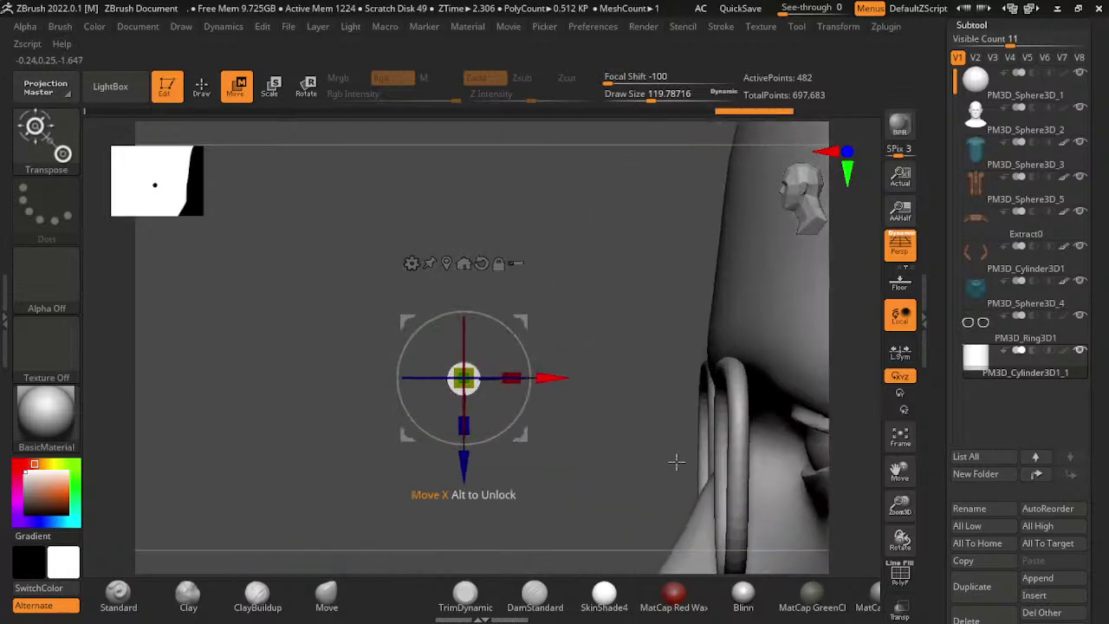
left_click_drag(676, 460, 976, 473)
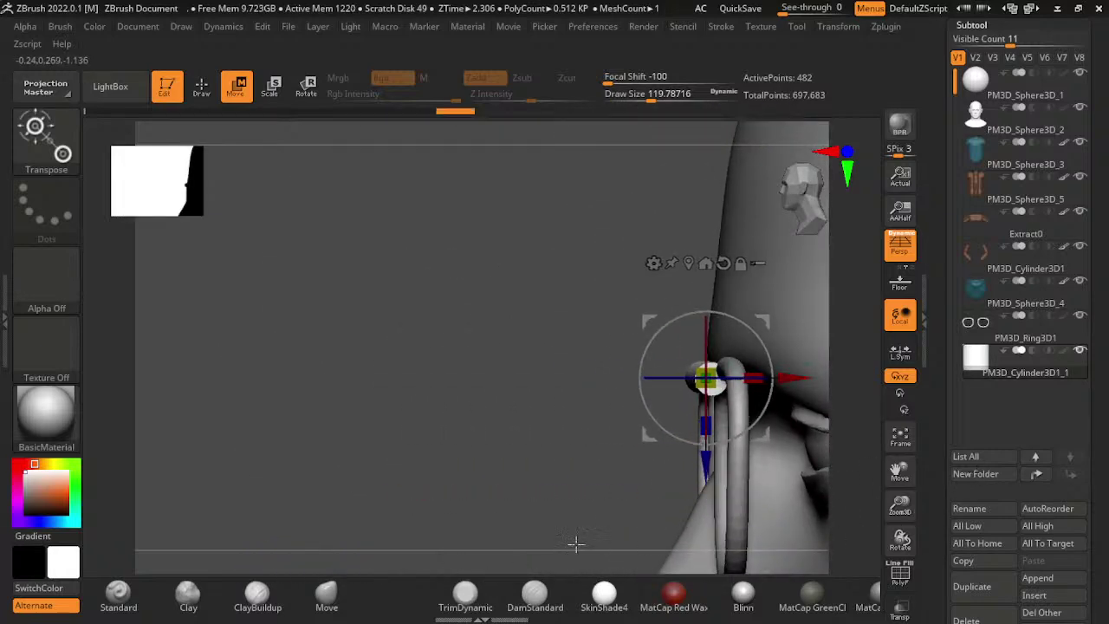
left_click_drag(574, 540, 485, 529, "shift")
left_click_drag(693, 537, 584, 518, "alt")
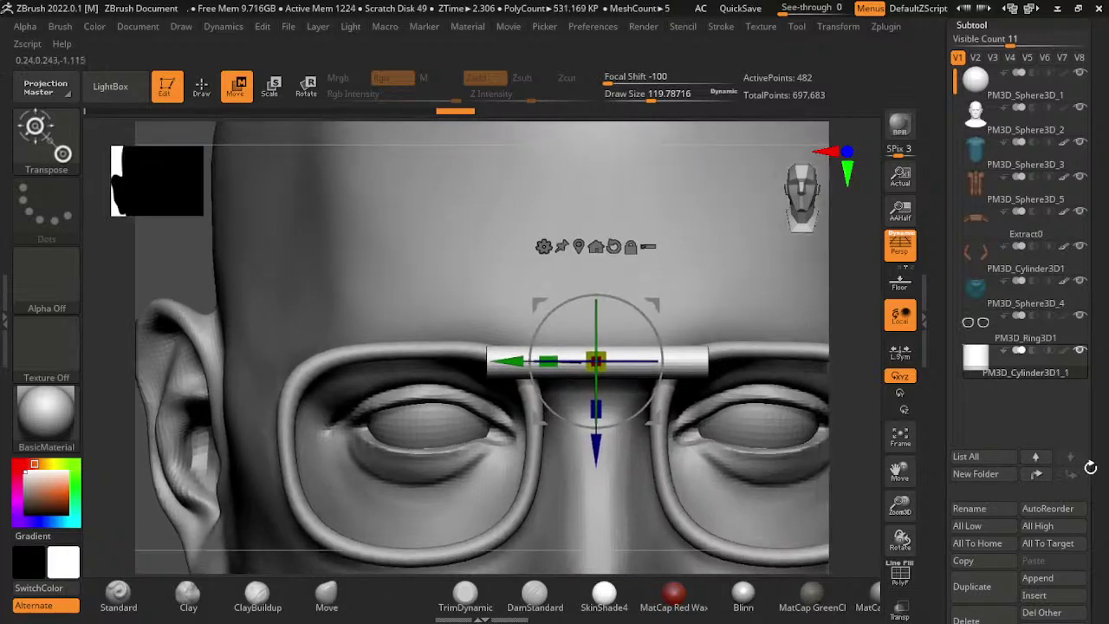
left_click_drag(901, 539, 931, 500)
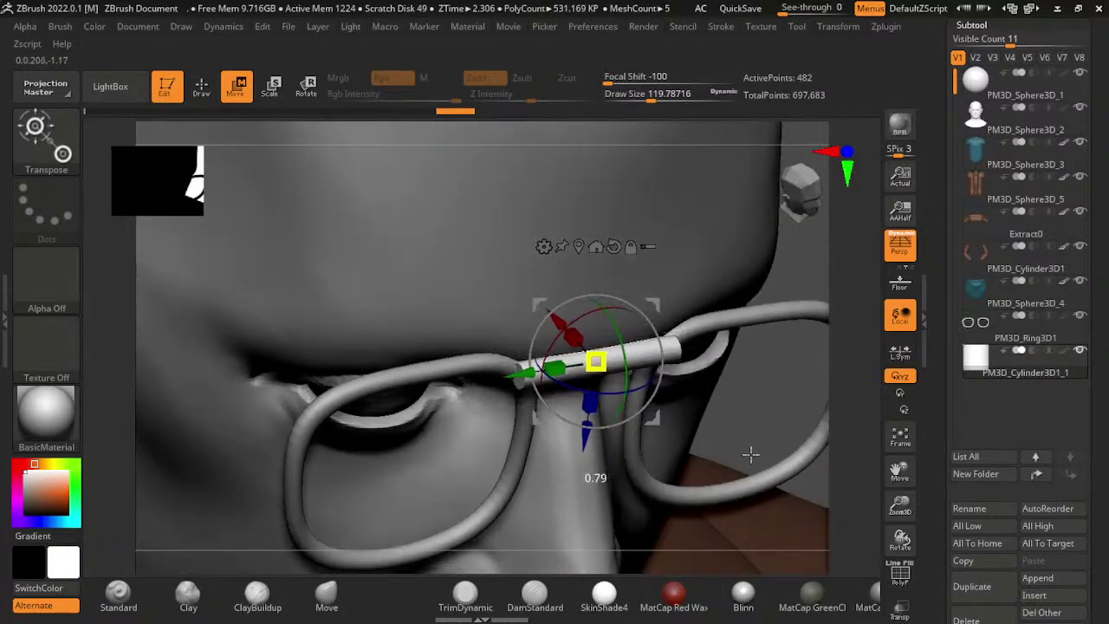
left_click_drag(757, 438, 742, 453)
left_click_drag(709, 407, 688, 389)
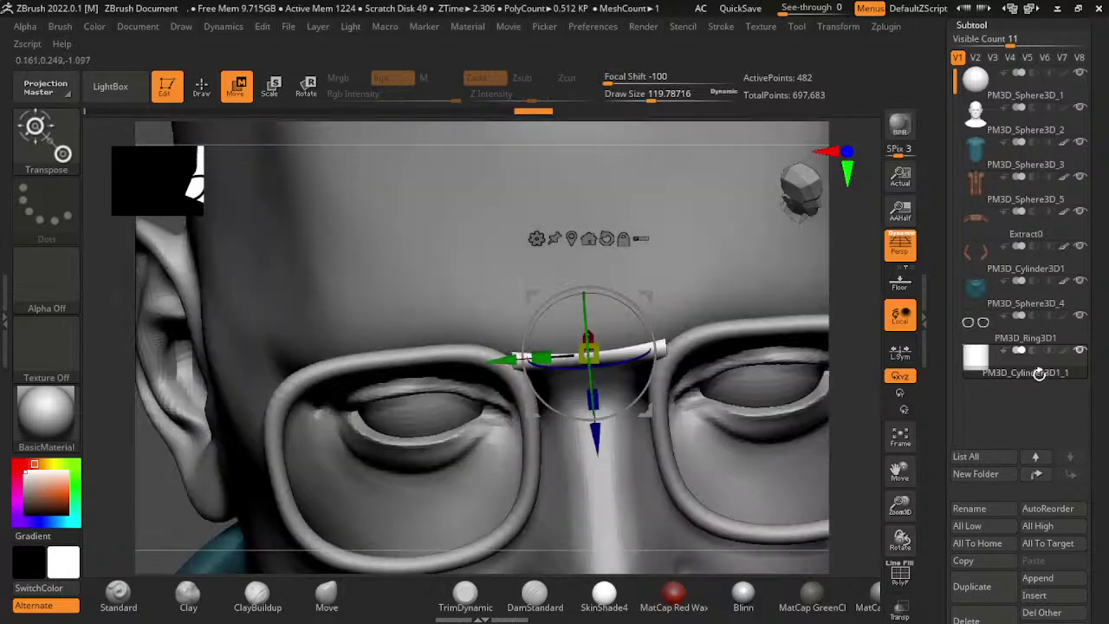
left_click_drag(830, 406, 828, 409, "shift")
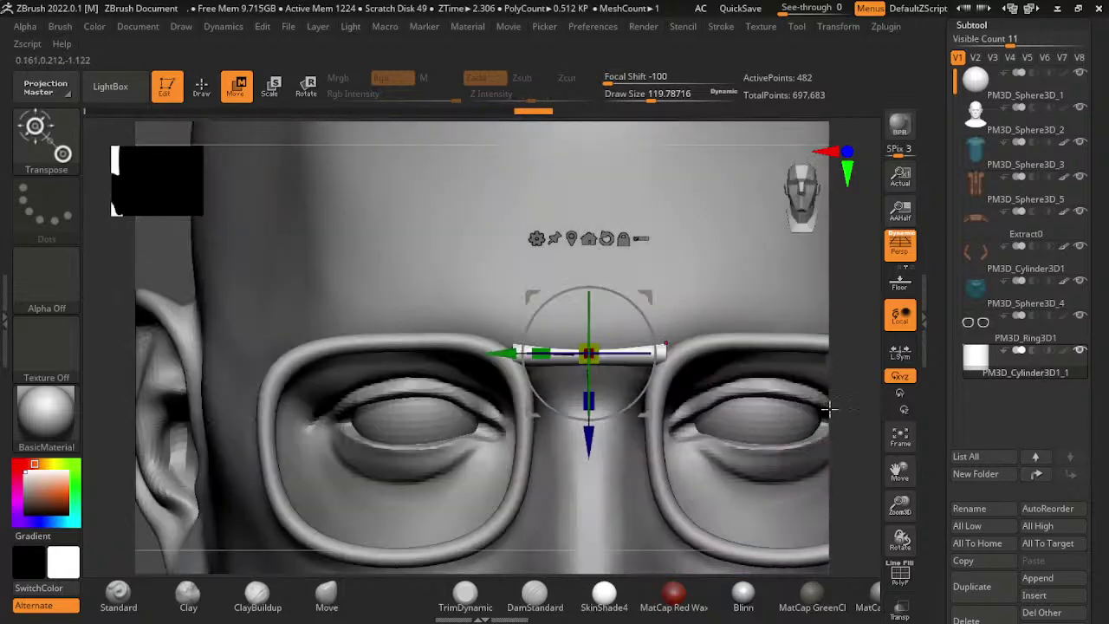
left_click_drag(730, 399, 755, 422)
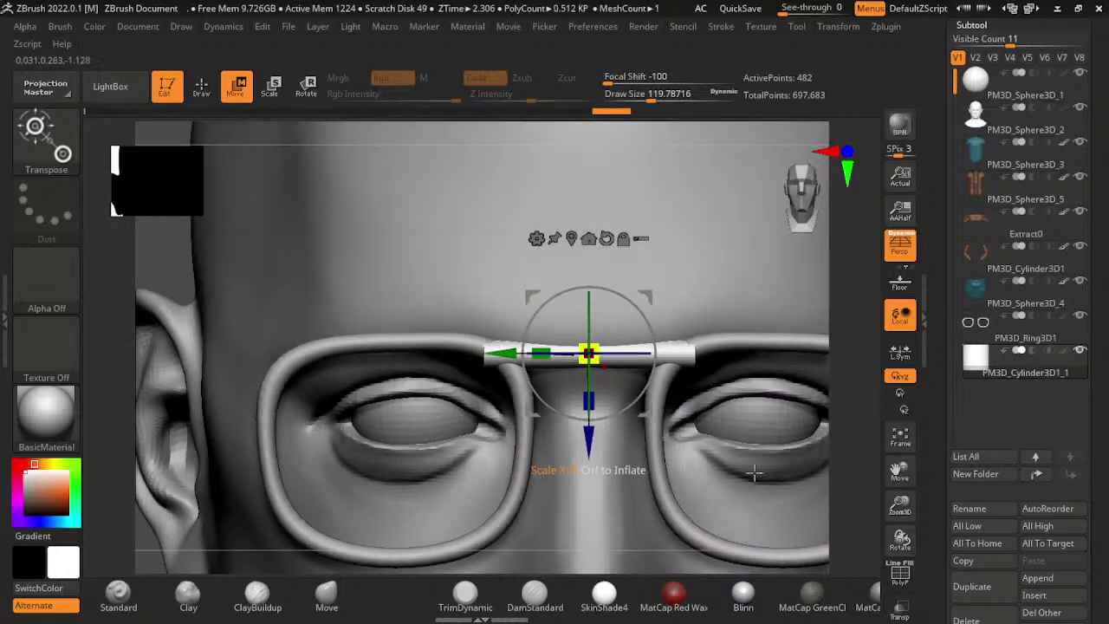
left_click_drag(588, 353, 588, 345)
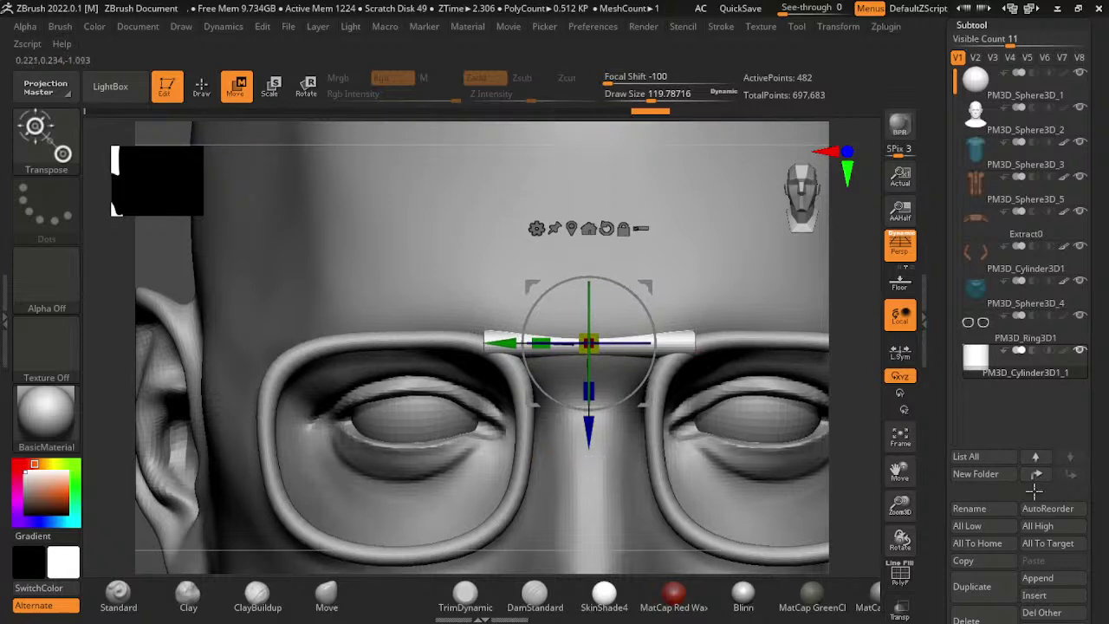
left_click_drag(900, 472, 810, 429)
- Reshape the bridge bar's ends with the Move brush, then return to a straight front view
key("q")
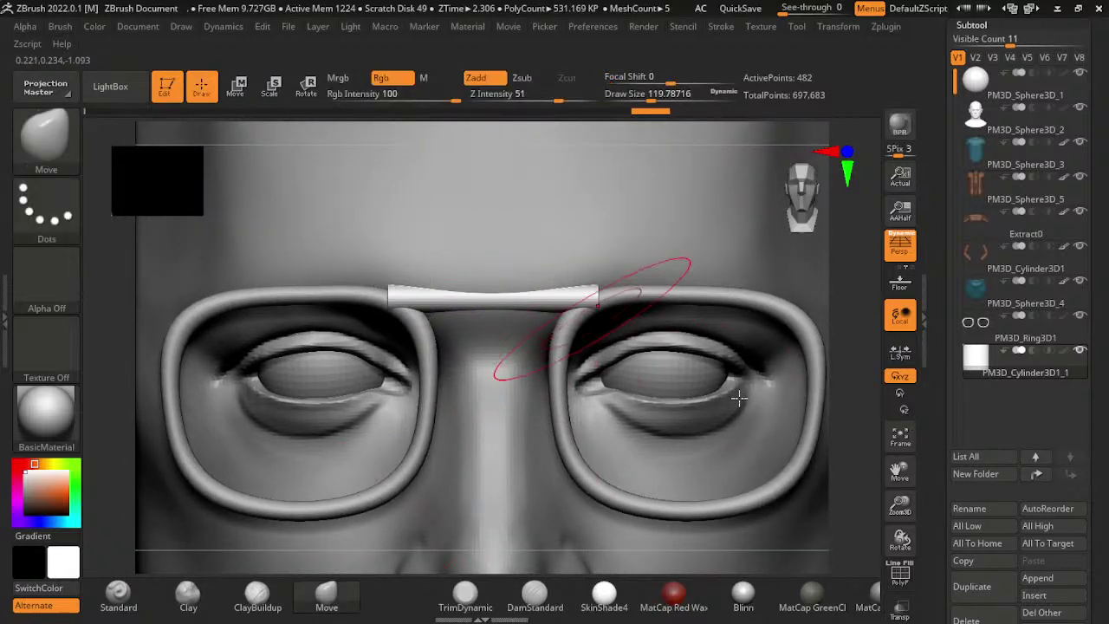
key("bracketright")
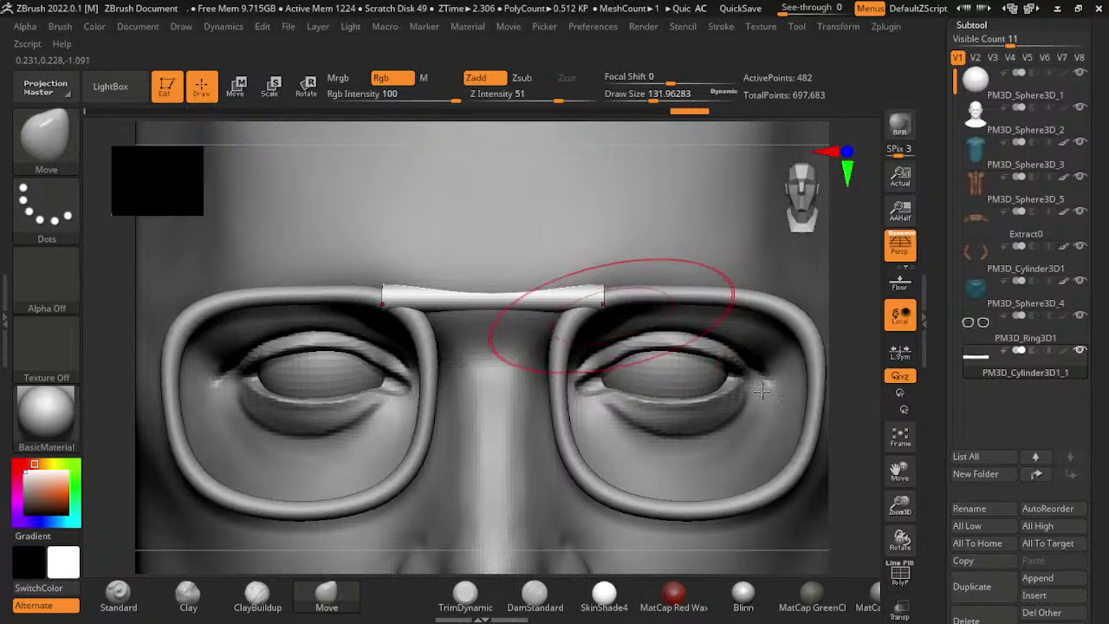
key("bracketleft")
key("bracketleft")
key("bracketleft")
left_click_drag(770, 367, 751, 359)
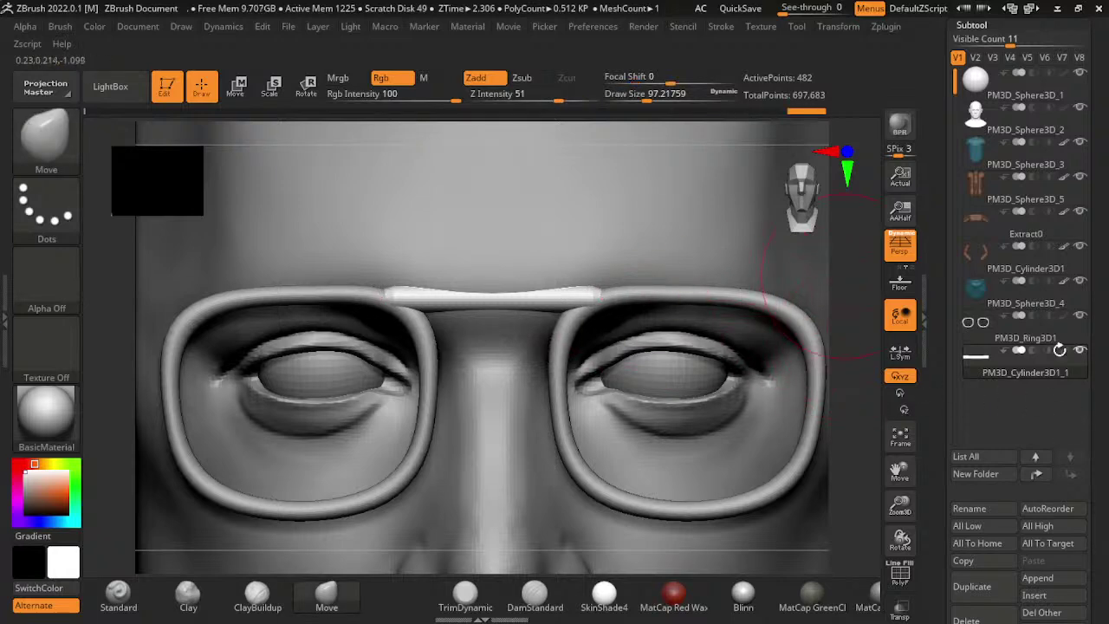
right_click_drag(780, 381, 676, 403)
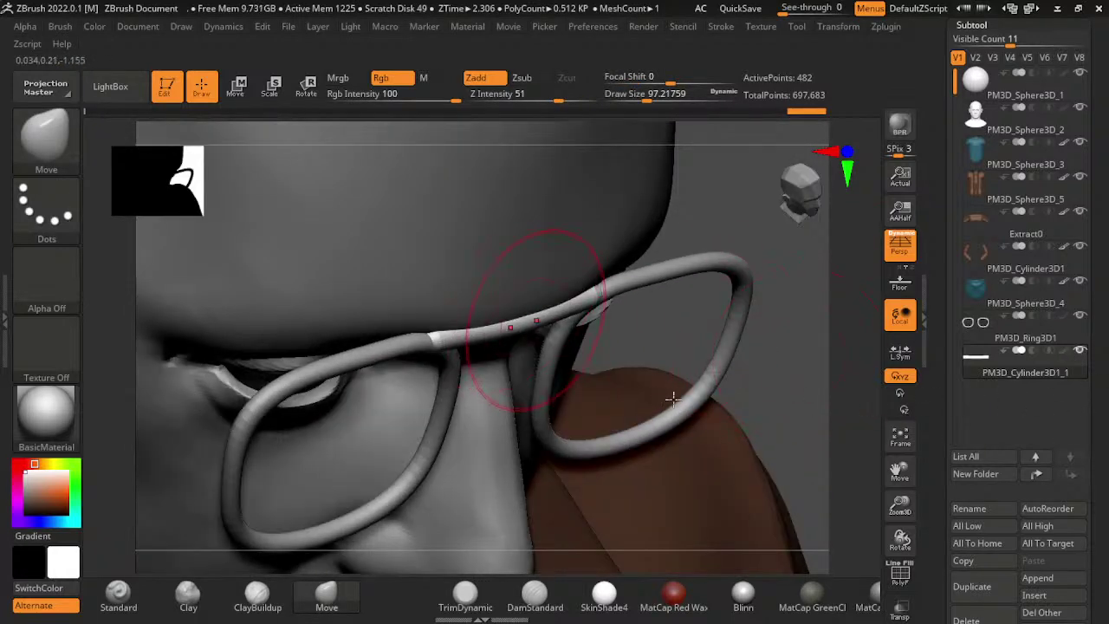
key("ctrl+z")
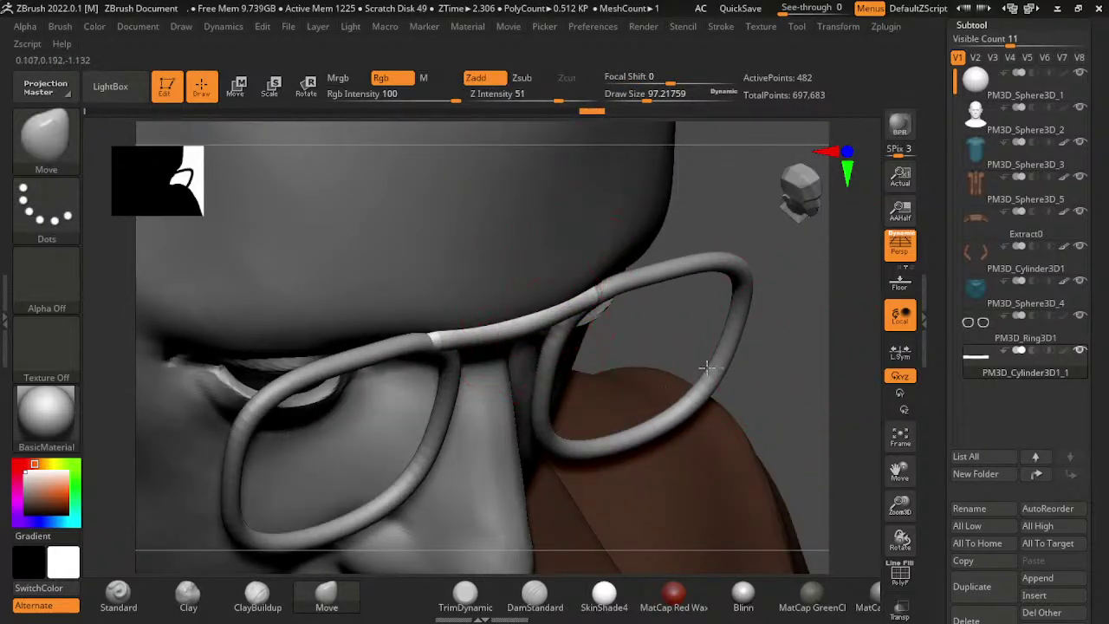
key("ctrl+shift+z")
right_click_drag(753, 372, 659, 402, "shift")
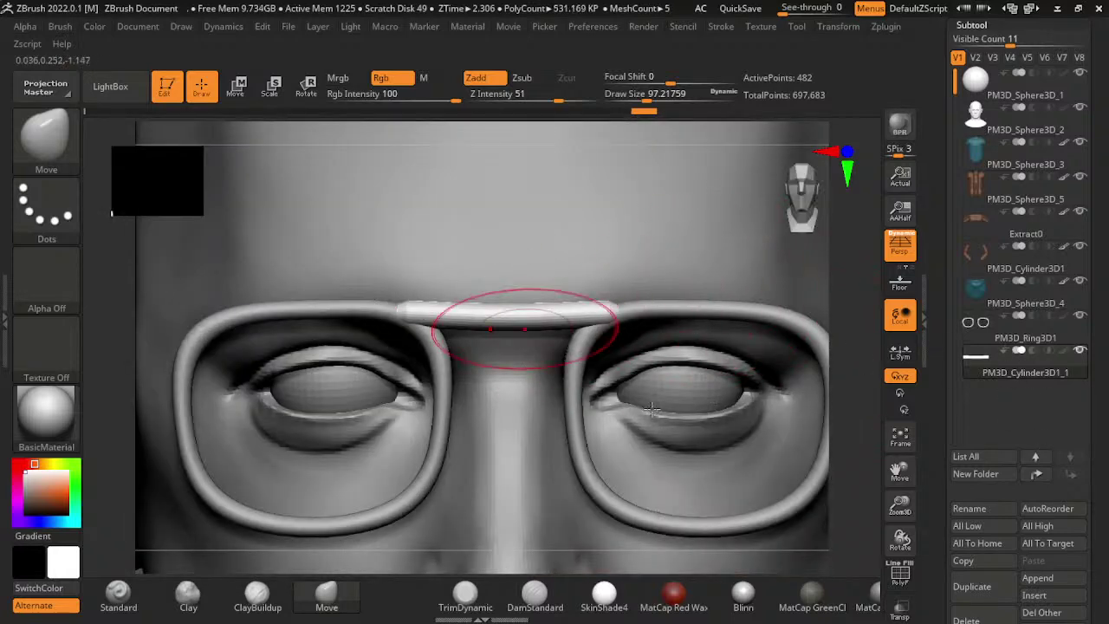
- Duplicate the bridge bar, move the copy down, and scale it to about 0.79
key("w")
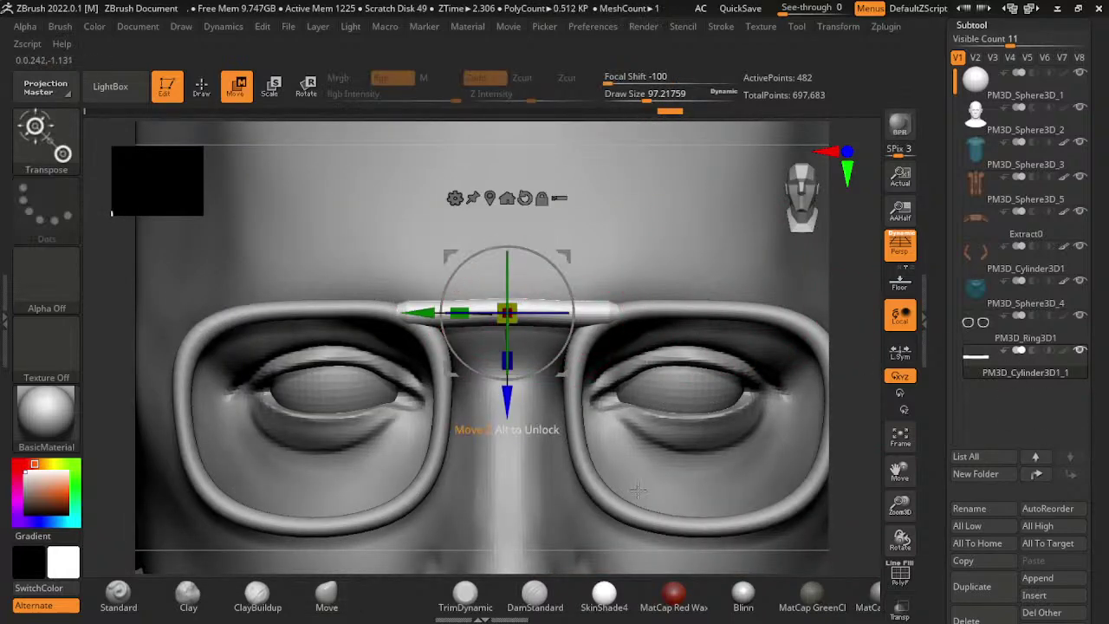
key("ctrl+shift+z")
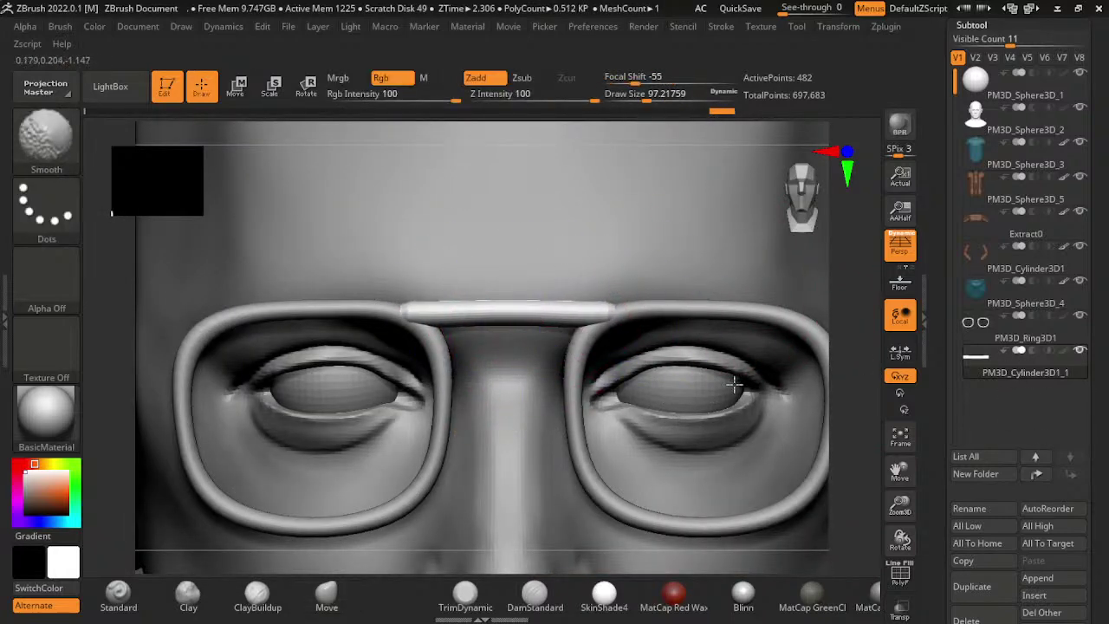
left_click_drag(507, 359, 507, 403, "ctrl")
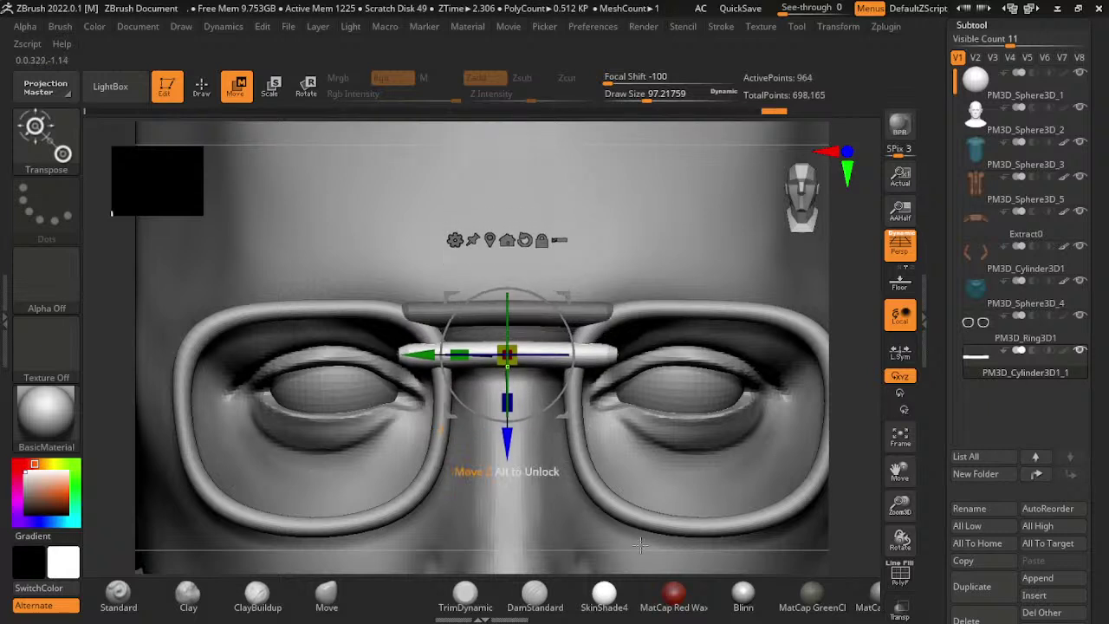
left_click_drag(580, 433, 593, 437)
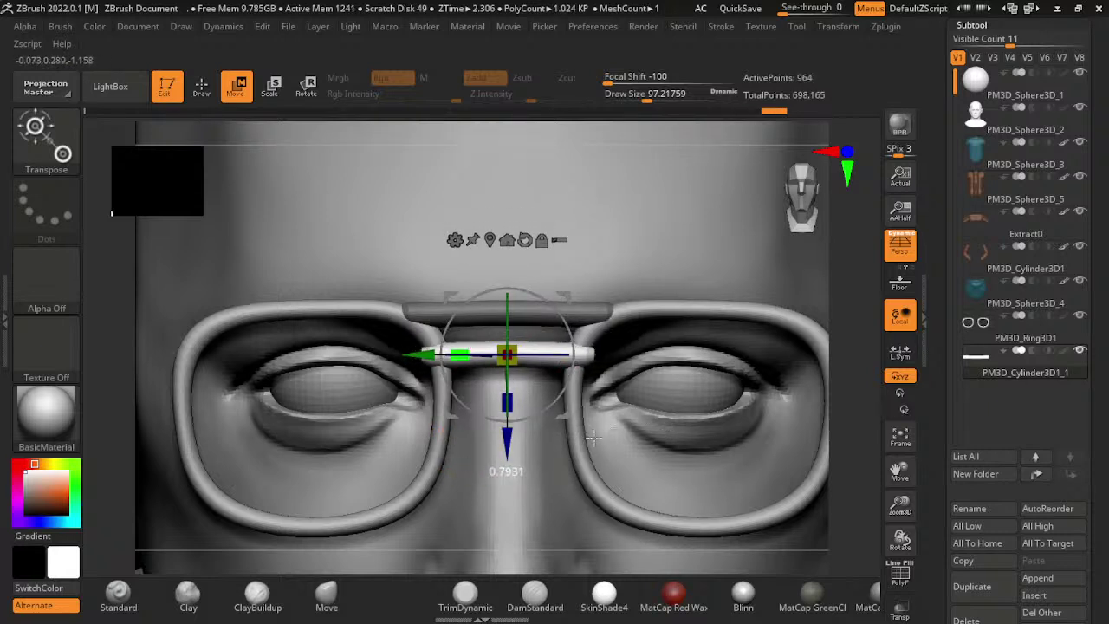
left_click_drag(507, 415, 506, 428)
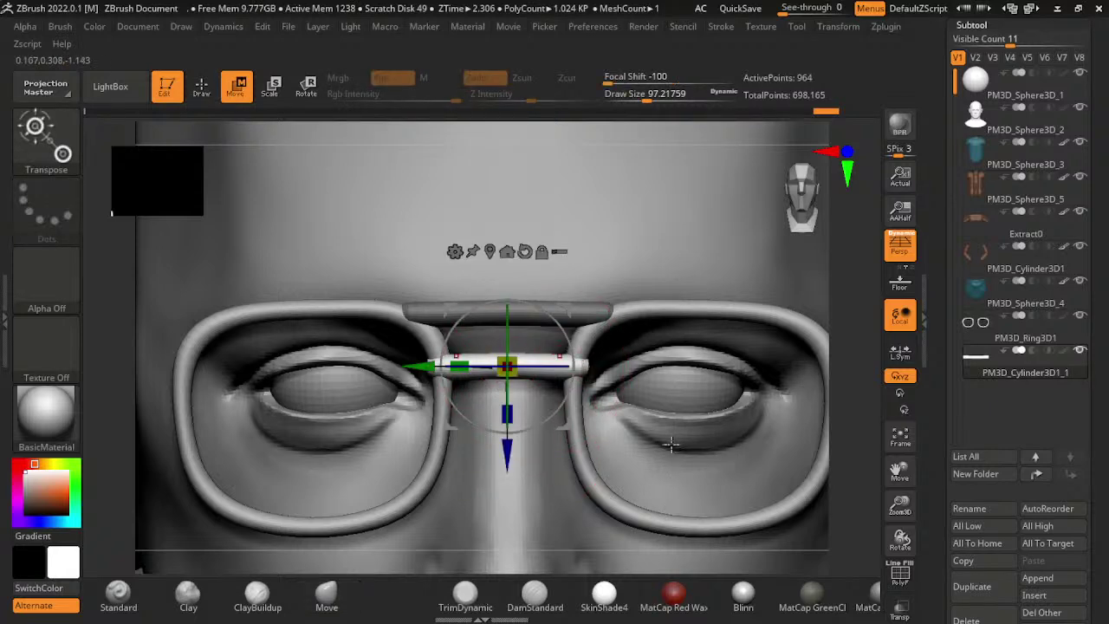
- Switch back to the Move brush and zoom out to center the whole head
key("q")
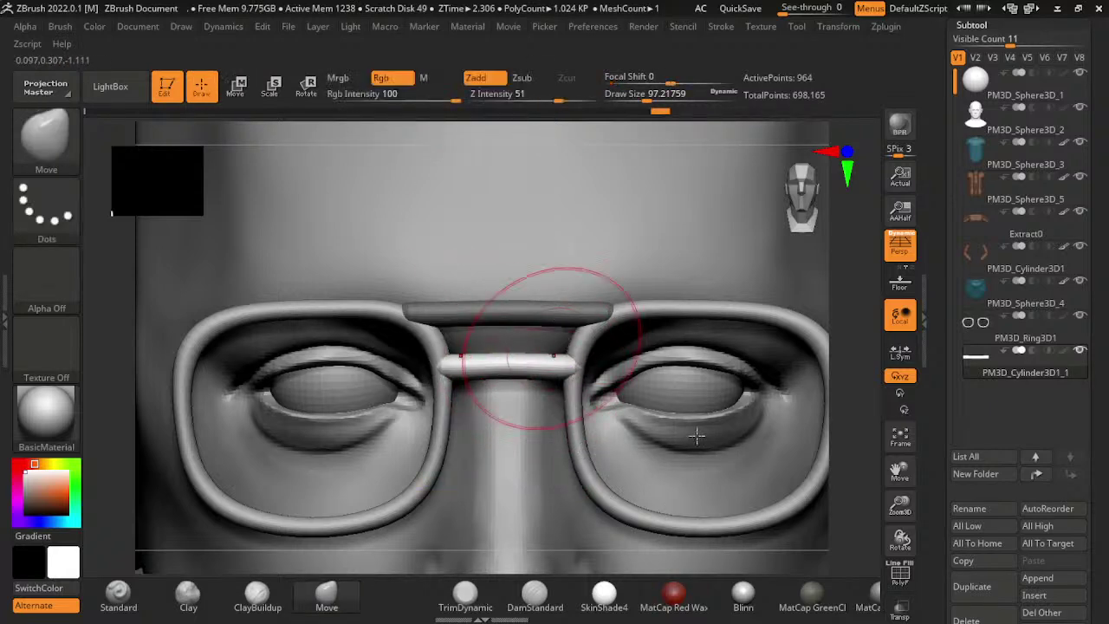
key("b")
key("m")
key("v")
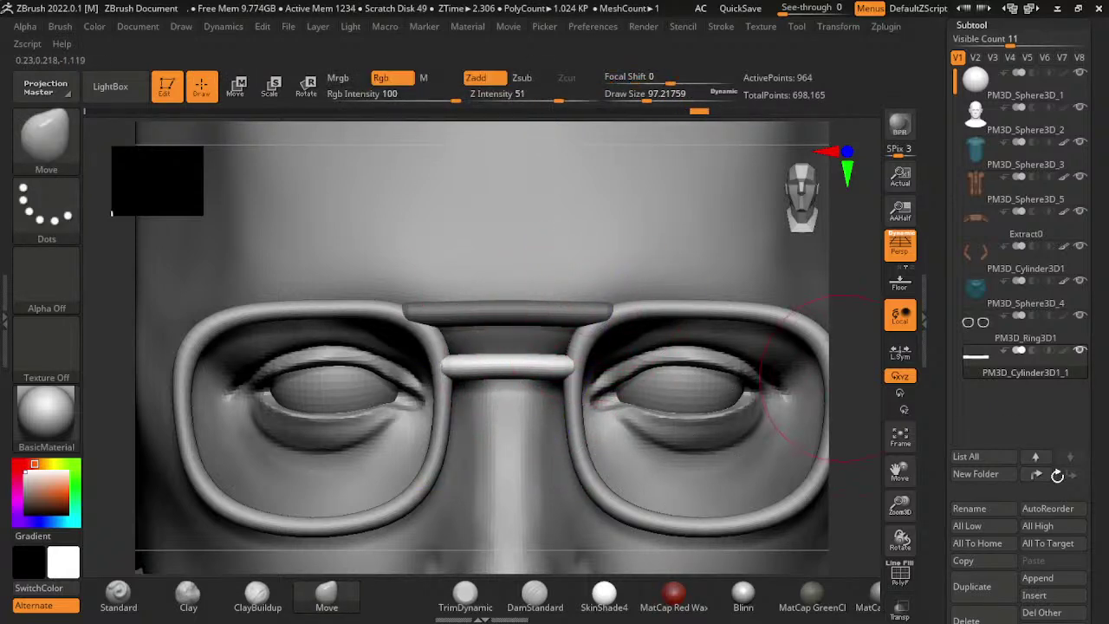
scroll(726, 387, "down", 2)
scroll(726, 387, "down", 2)
scroll(727, 387, "down", 2)
left_click_drag(814, 399, 739, 326, "alt")
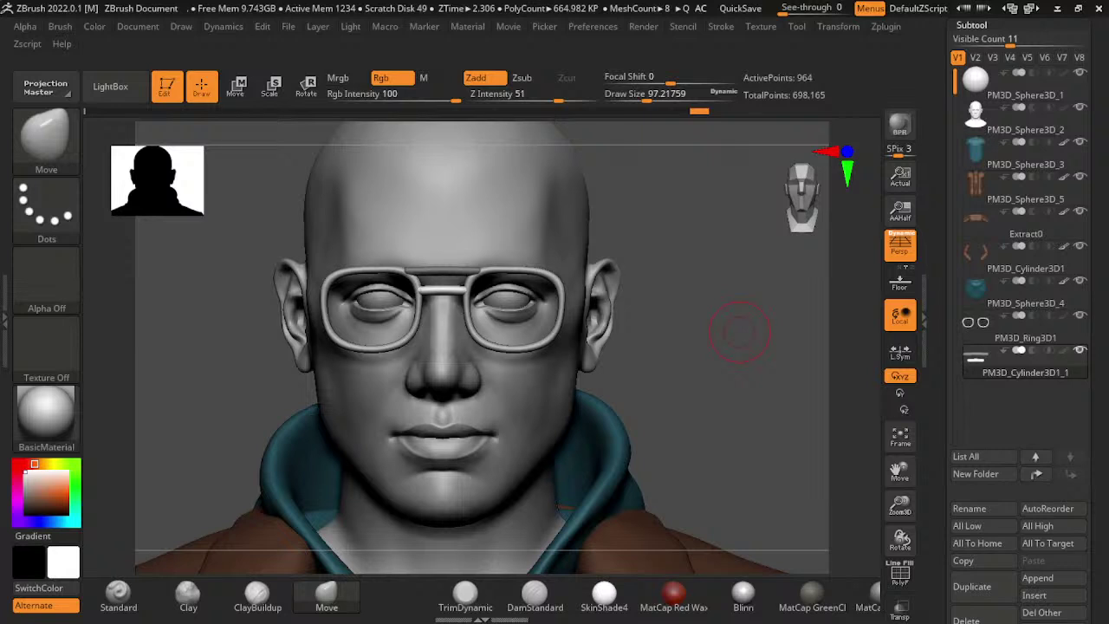
- Select the PM3D_Ring3D1 glasses frame subtool and look through its geometry and topology options
left_click_drag(926, 444, 930, 456)
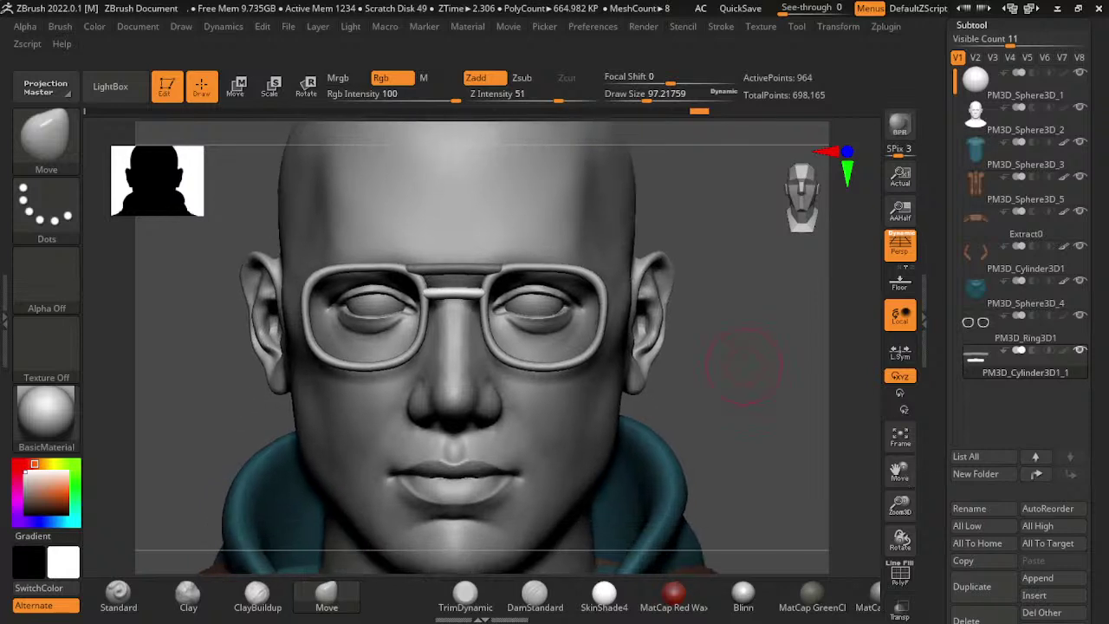
left_click_drag(908, 414, 927, 407)
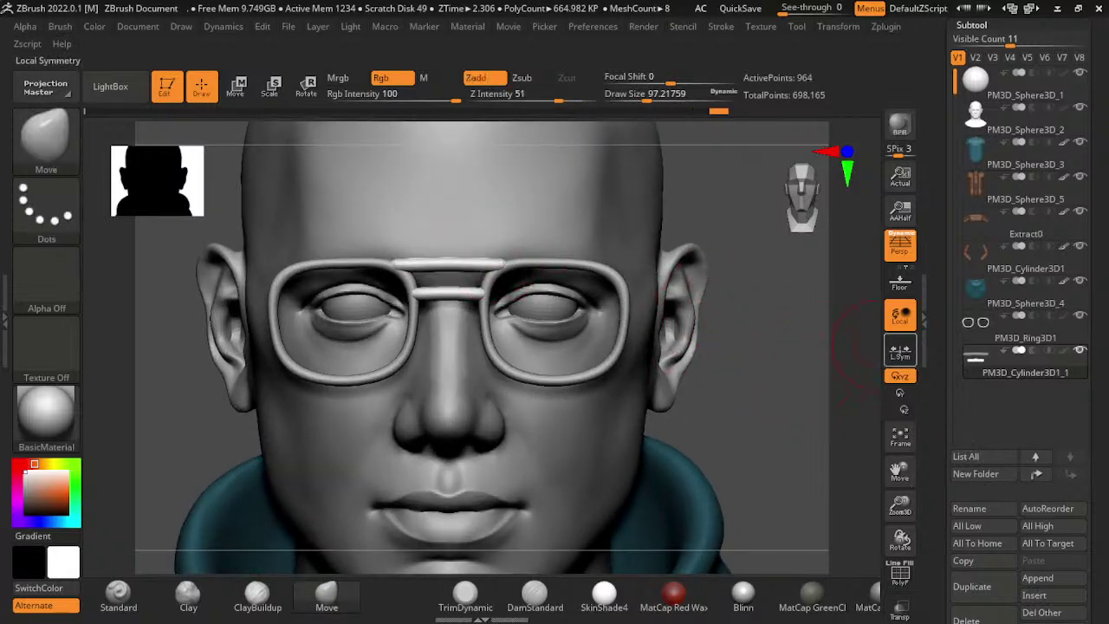
left_click(996, 329)
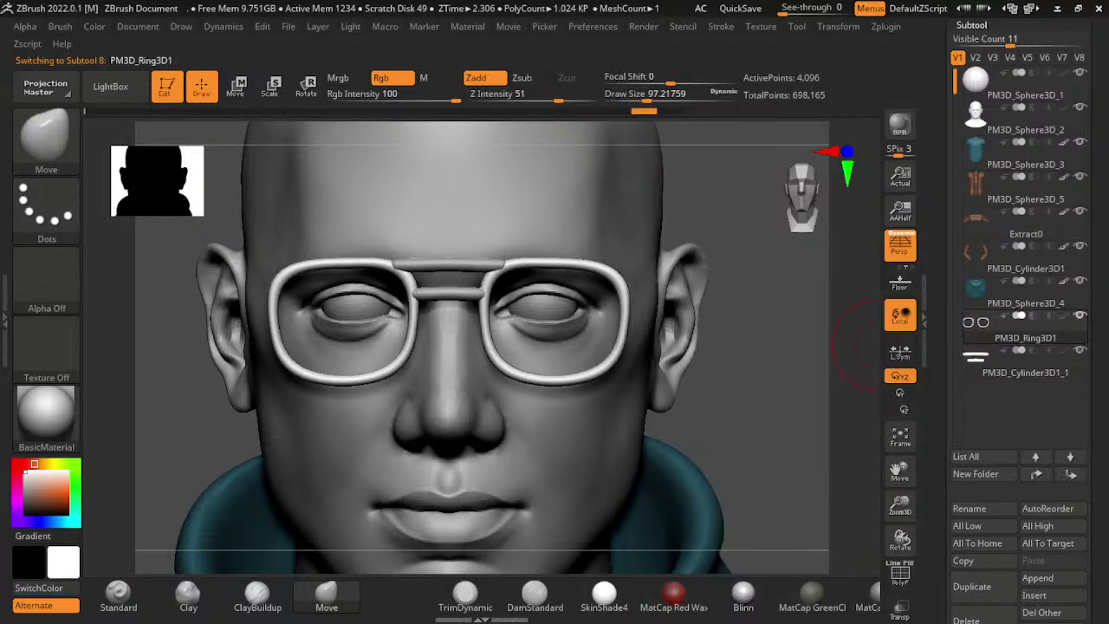
scroll(1018, 390, "down", 3)
scroll(1018, 390, "down", 3)
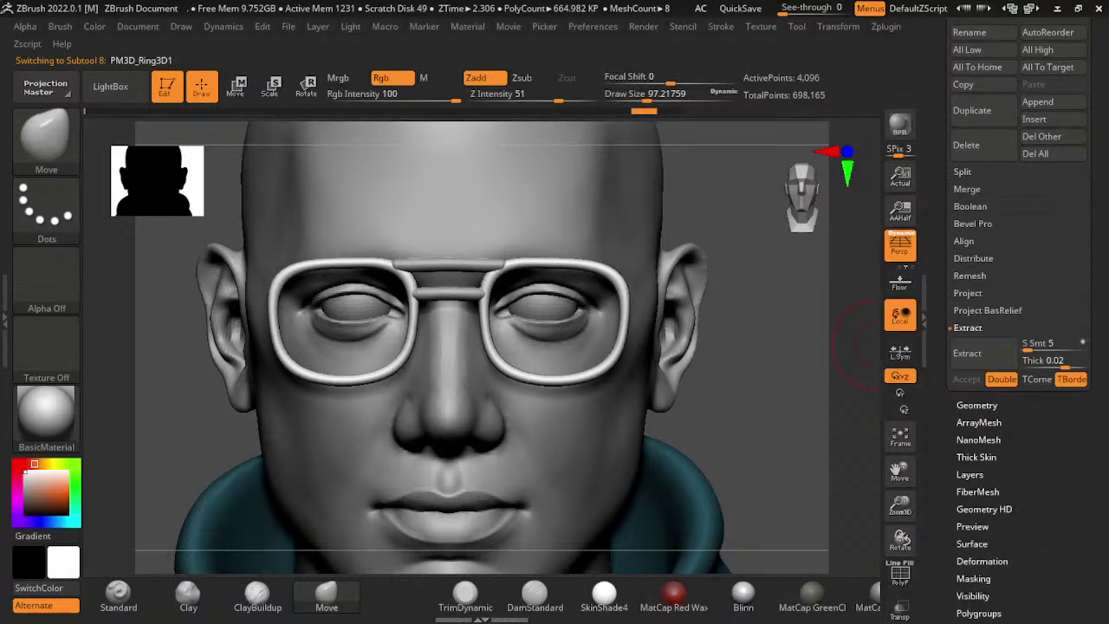
left_click(976, 404)
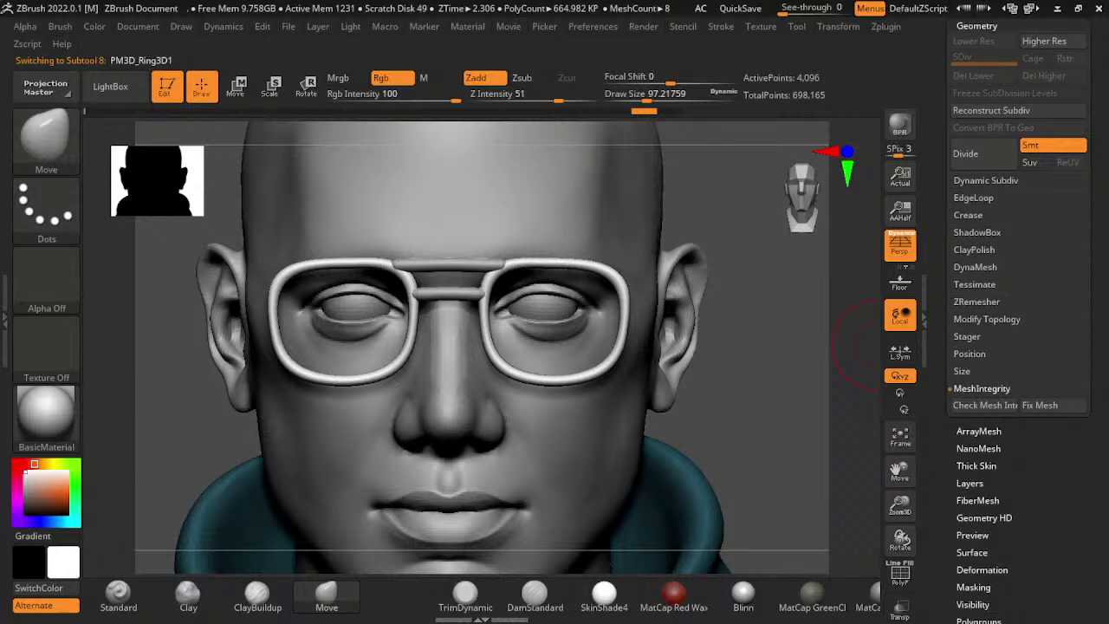
scroll(1018, 347, "up", 2)
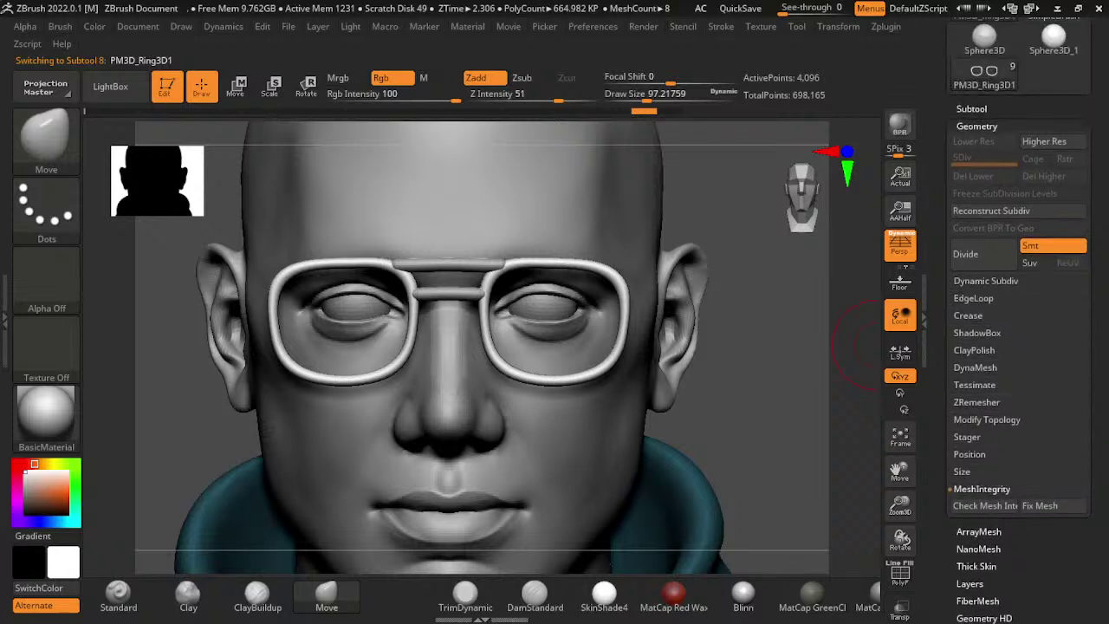
scroll(1018, 347, "up", 2)
scroll(1018, 347, "up", 2)
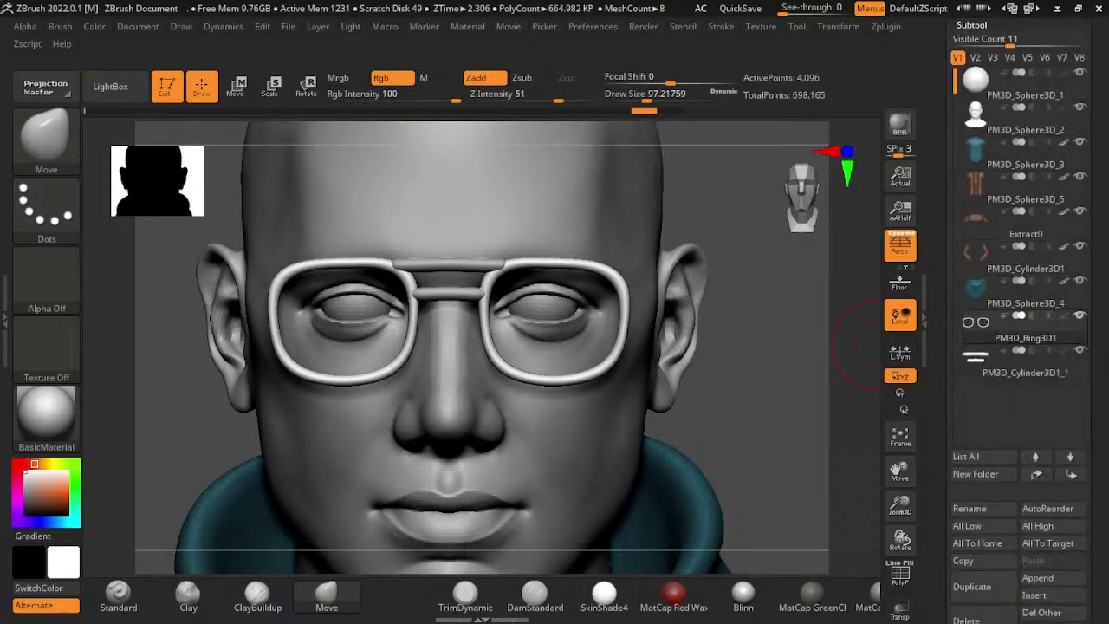
scroll(1019, 347, "down", 2)
scroll(1018, 347, "down", 2)
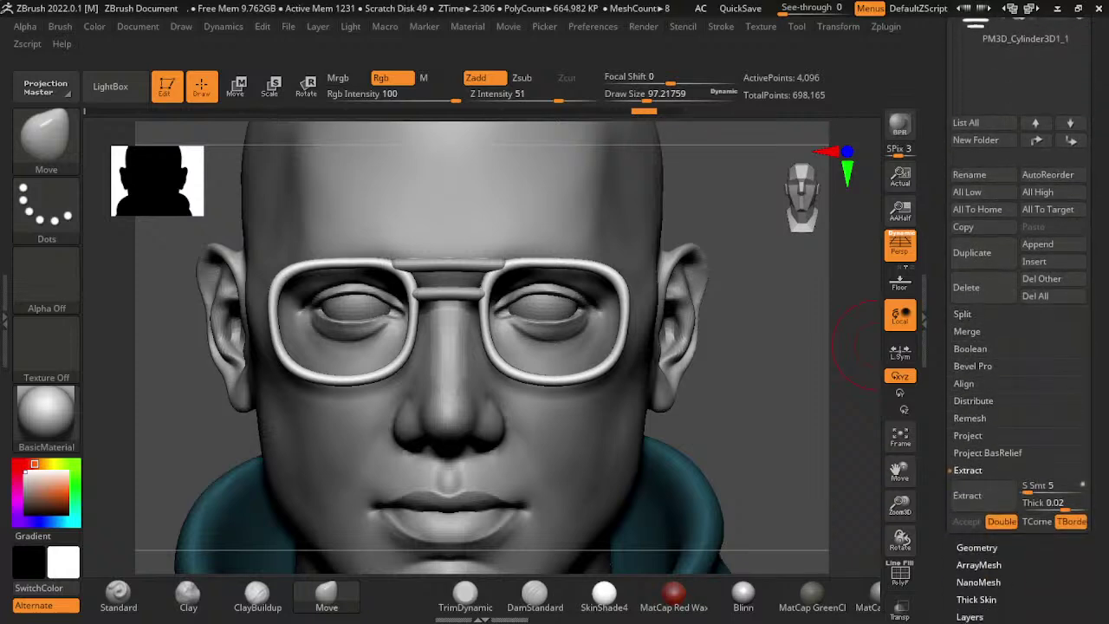
scroll(1019, 347, "down", 3)
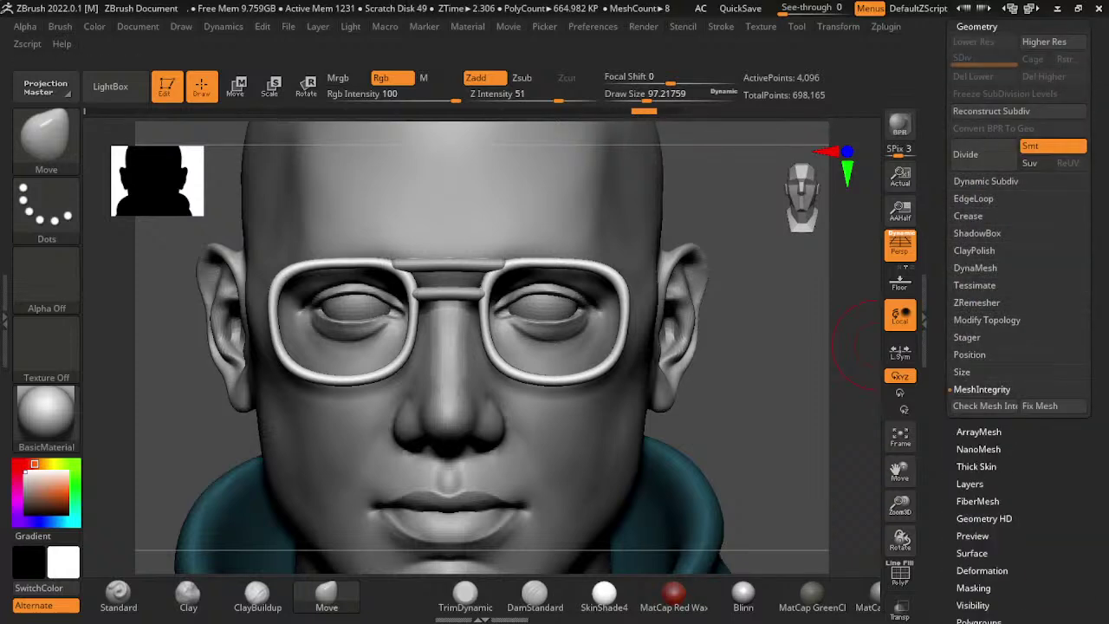
left_click(987, 319)
left_click(987, 319)
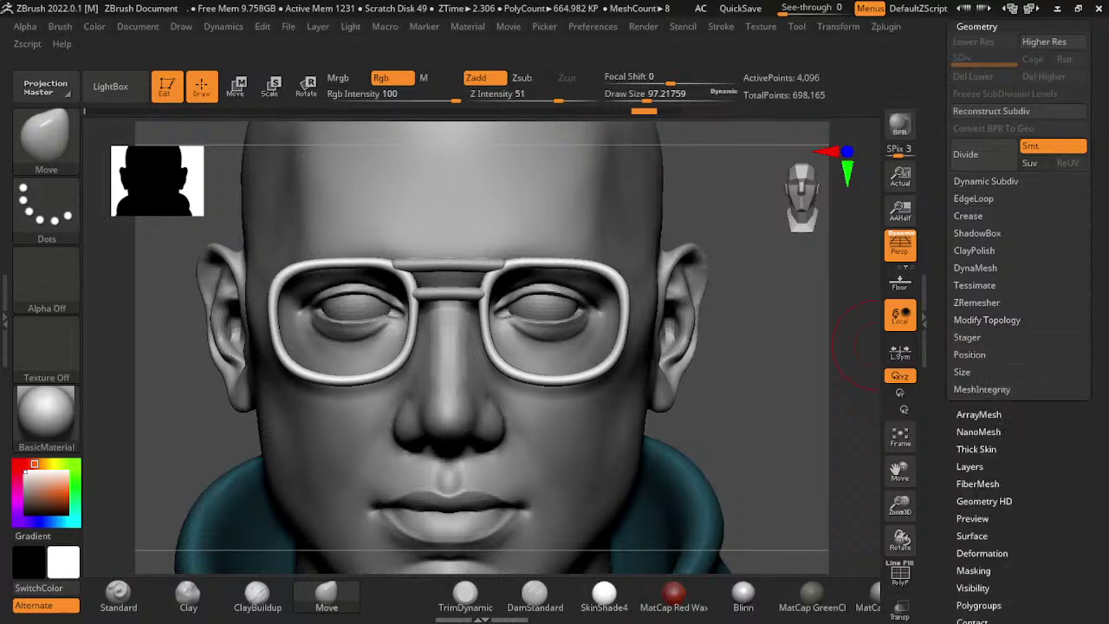
- Merge the bridge bars down into the glasses frame and expand its Display Properties
scroll(1019, 346, "up", 3)
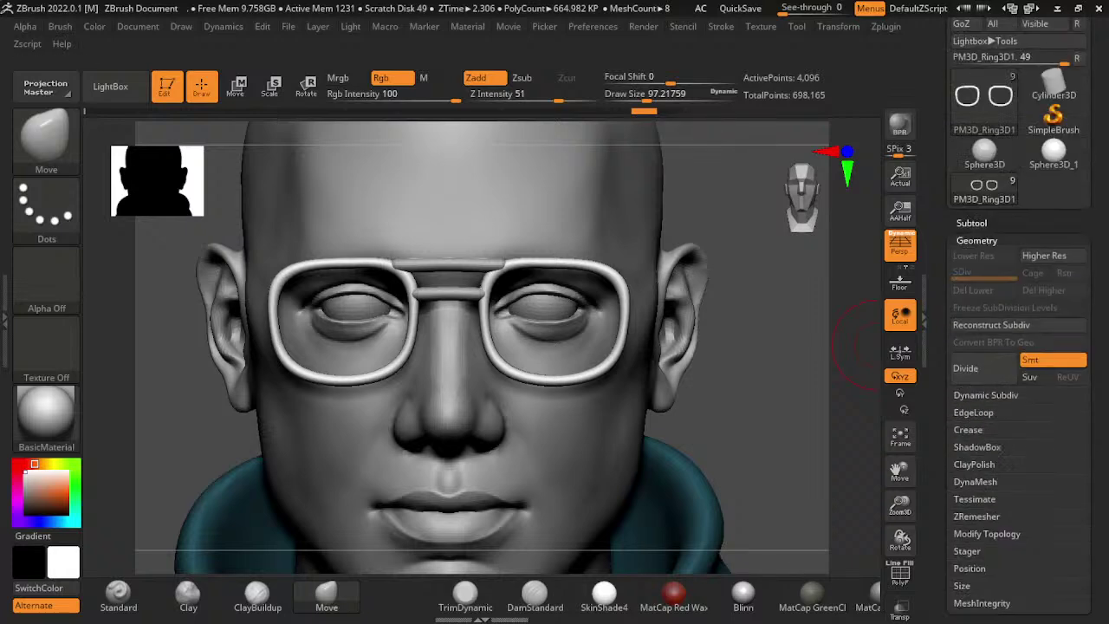
scroll(1019, 347, "up", 1)
scroll(1019, 346, "down", 3)
scroll(1018, 346, "down", 2)
scroll(1019, 346, "down", 1)
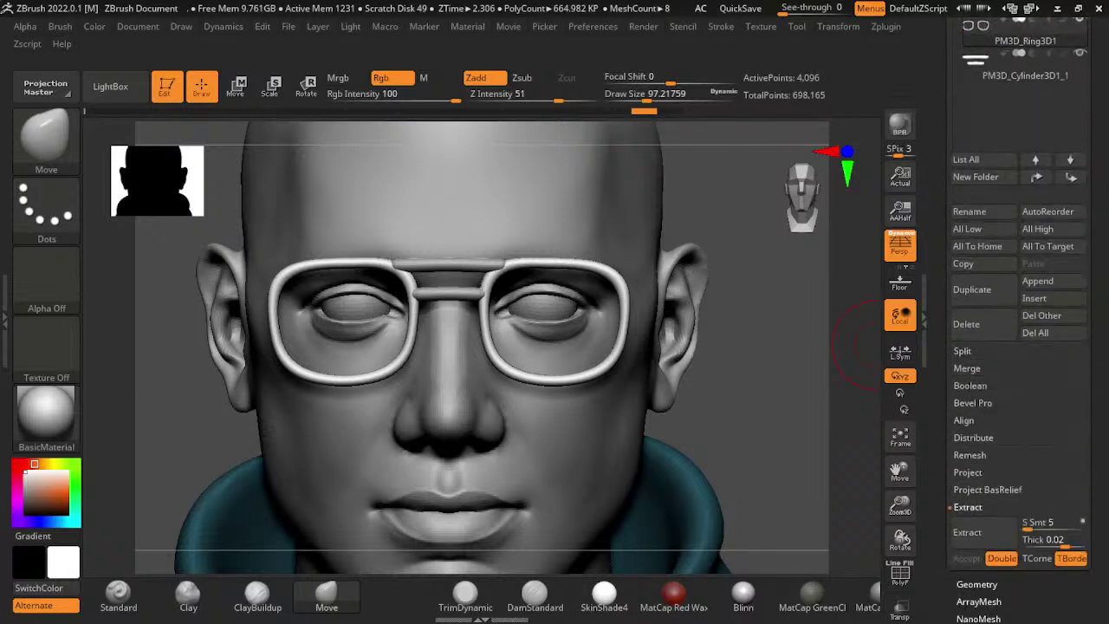
left_click(968, 506)
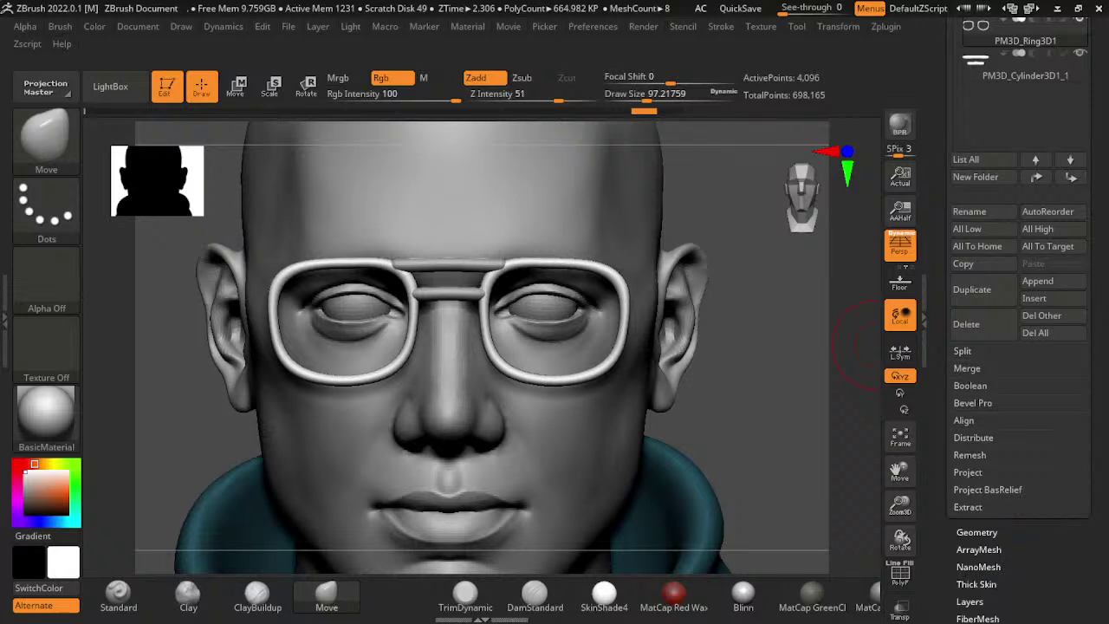
left_click(967, 369)
left_click(978, 385)
left_click(850, 418)
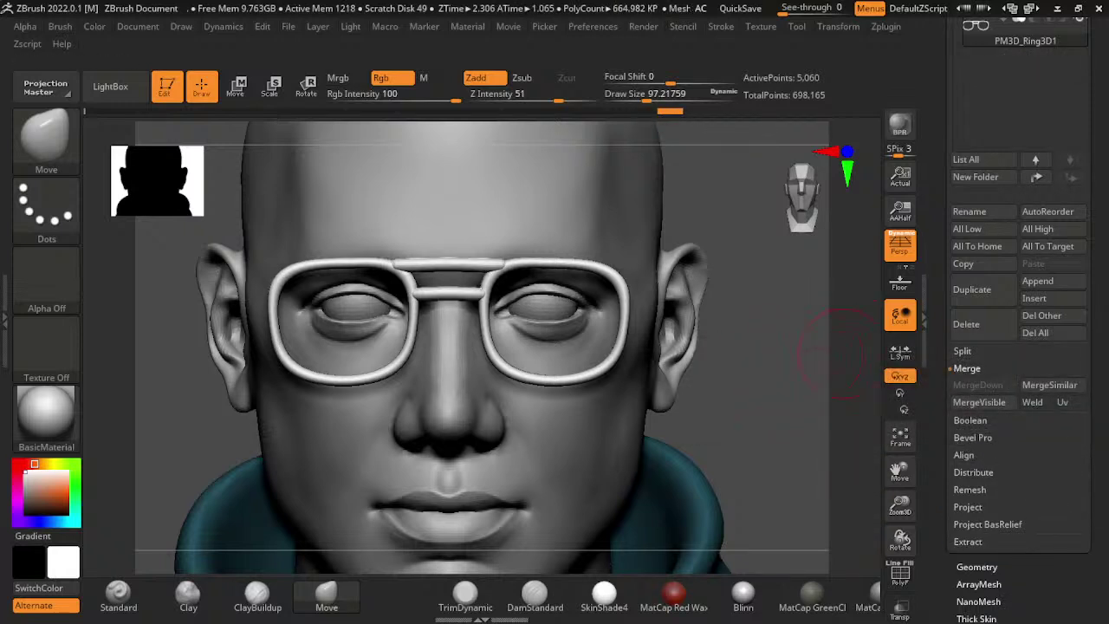
scroll(1018, 347, "down", 5)
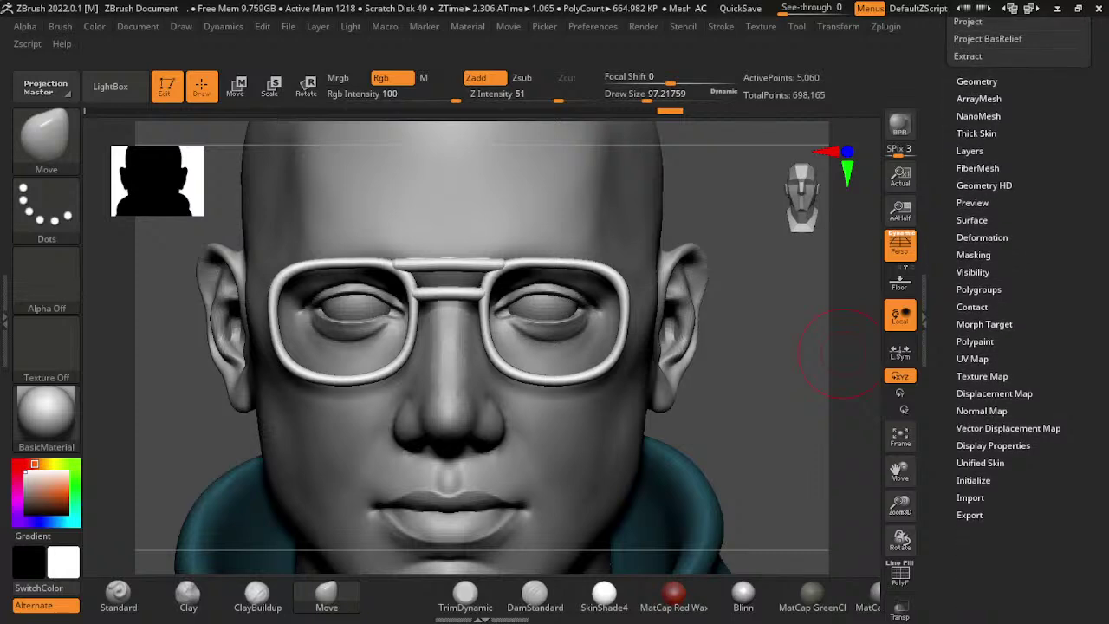
left_click(993, 445)
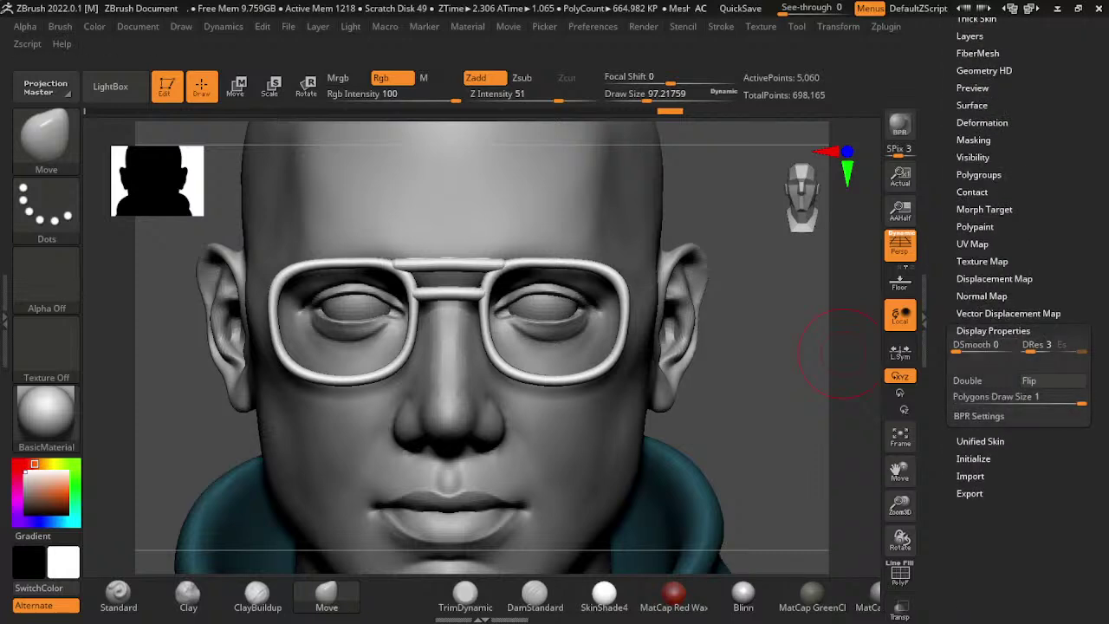
- Lower the Deformation Inflate slider to about -8 to thin the glasses frames
left_click(982, 122)
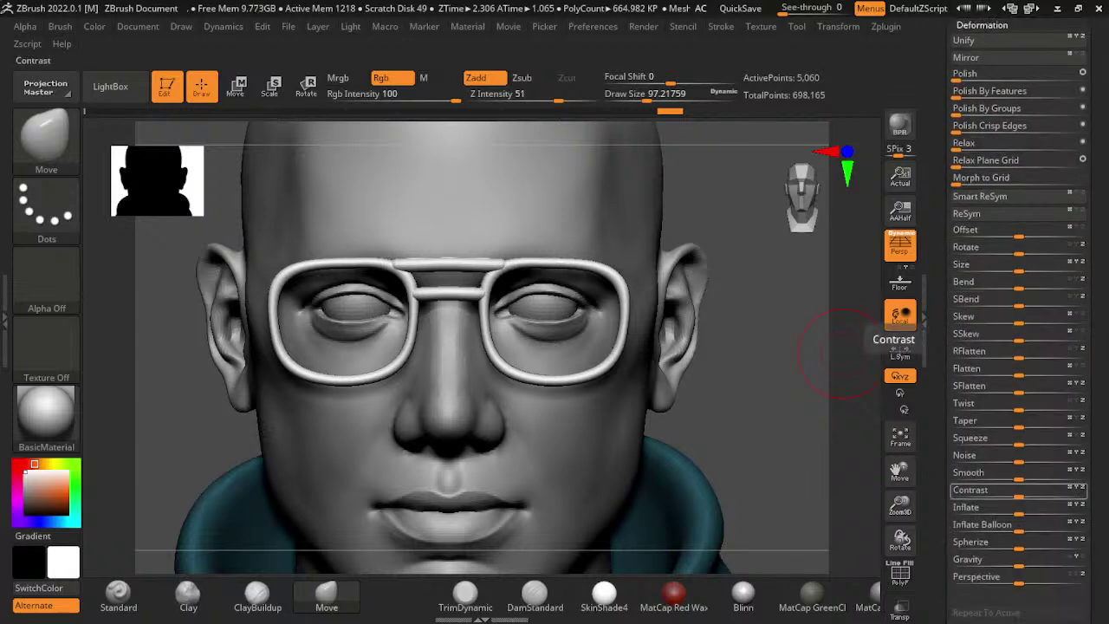
left_click_drag(1018, 507, 1010, 507)
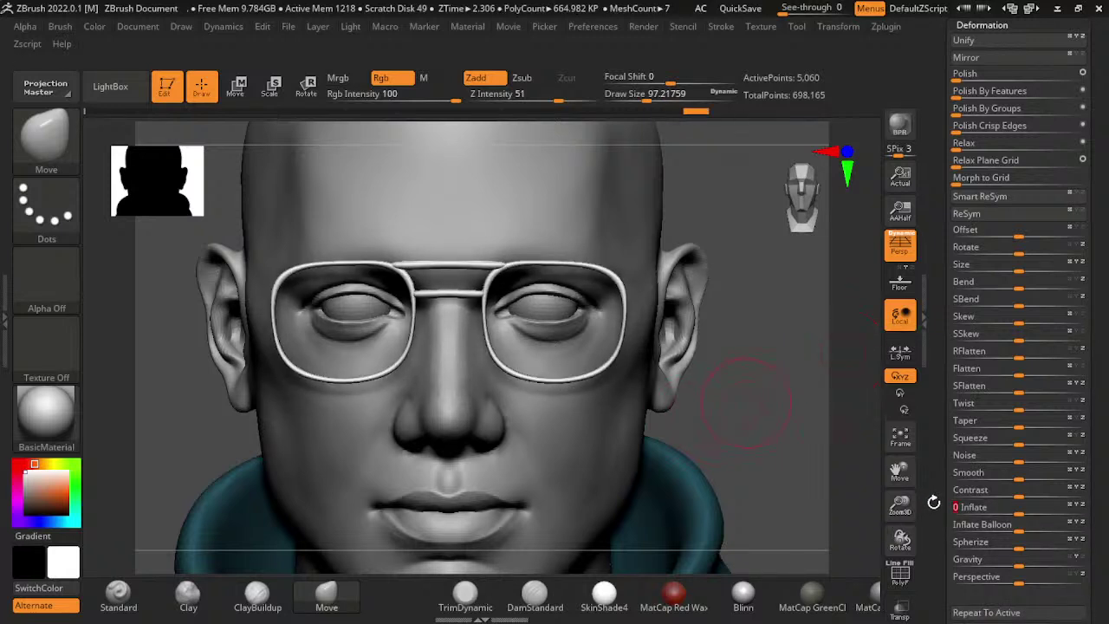
left_click_drag(780, 372, 856, 424)
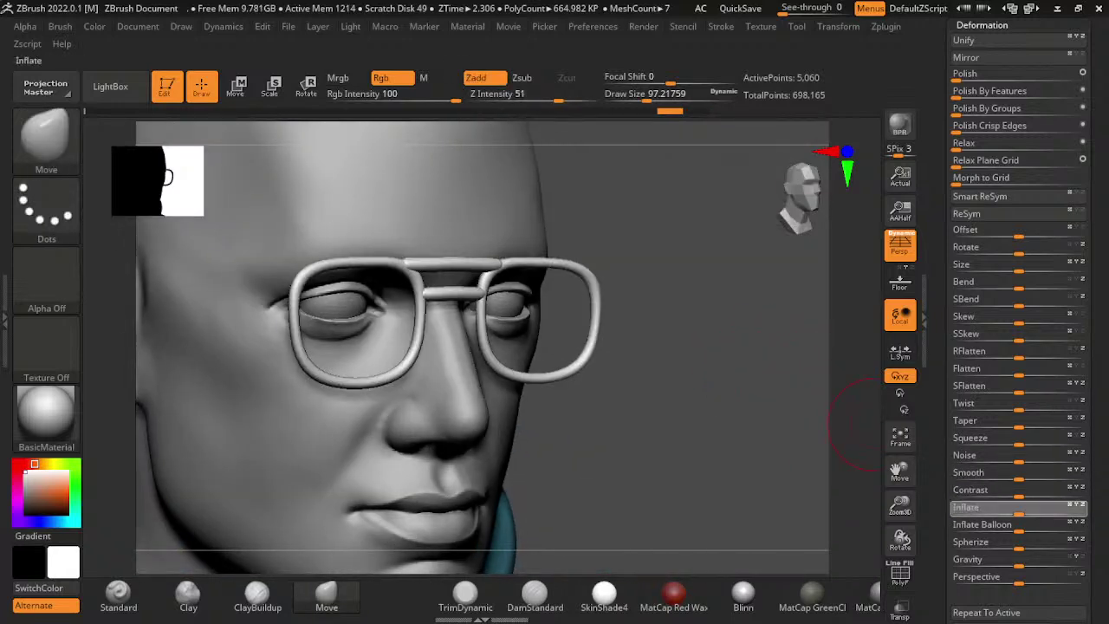
left_click_drag(1019, 509, 1011, 510)
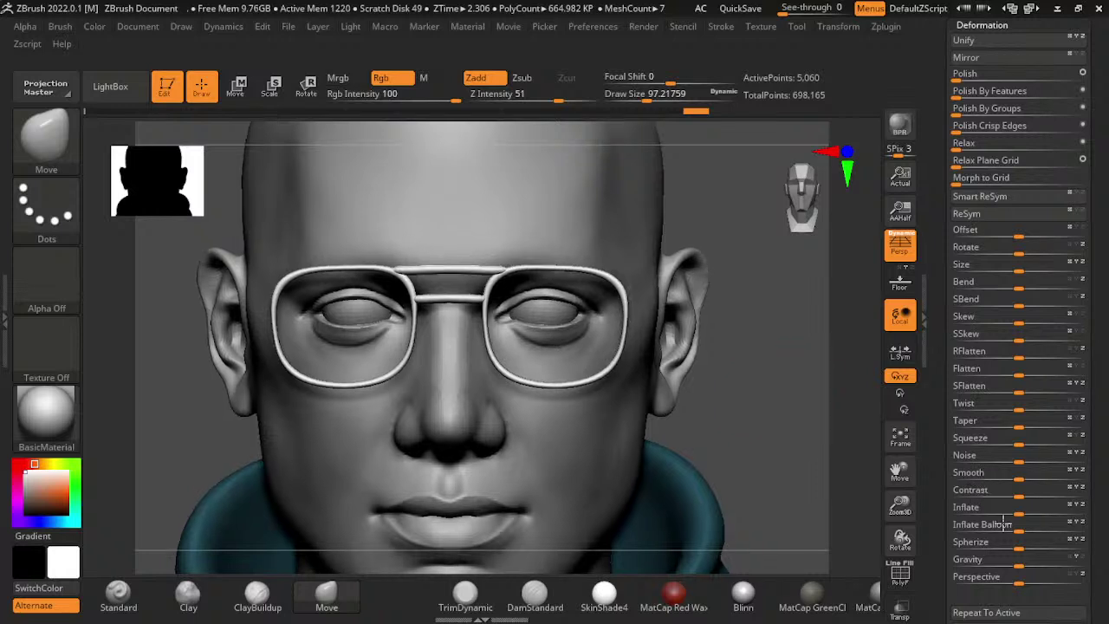
left_click_drag(1009, 522, 1018, 531)
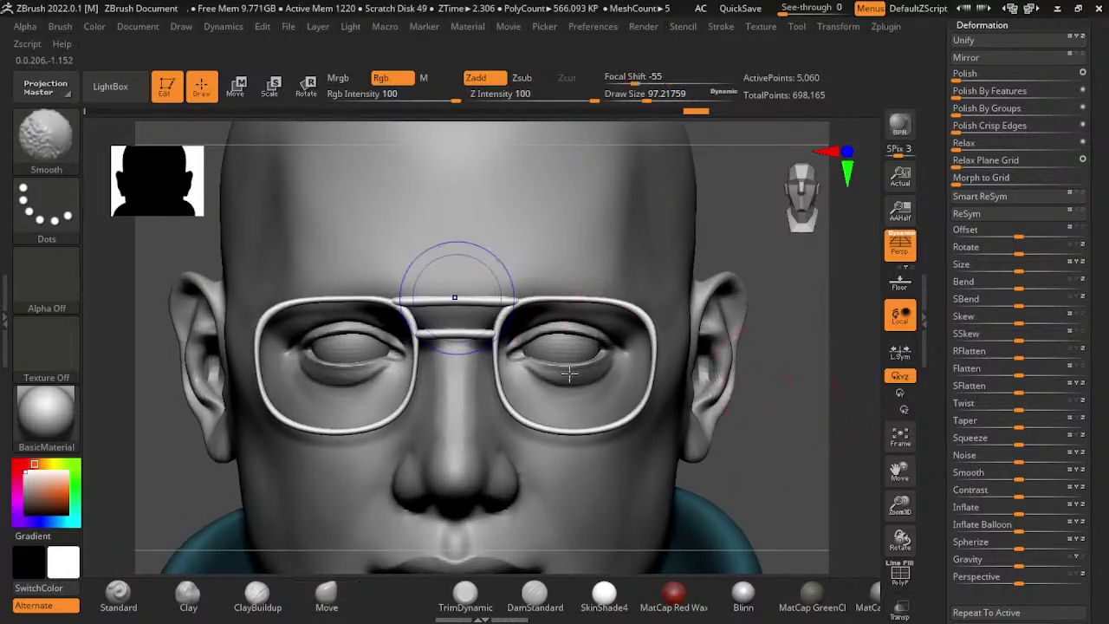
- Smooth the bridge of the glasses and pick the Inflat brush
mouse_move(433, 286)
left_mouse_down("shift")
mouse_move(507, 281)
mouse_move(472, 297)
left_mouse_up("shift")
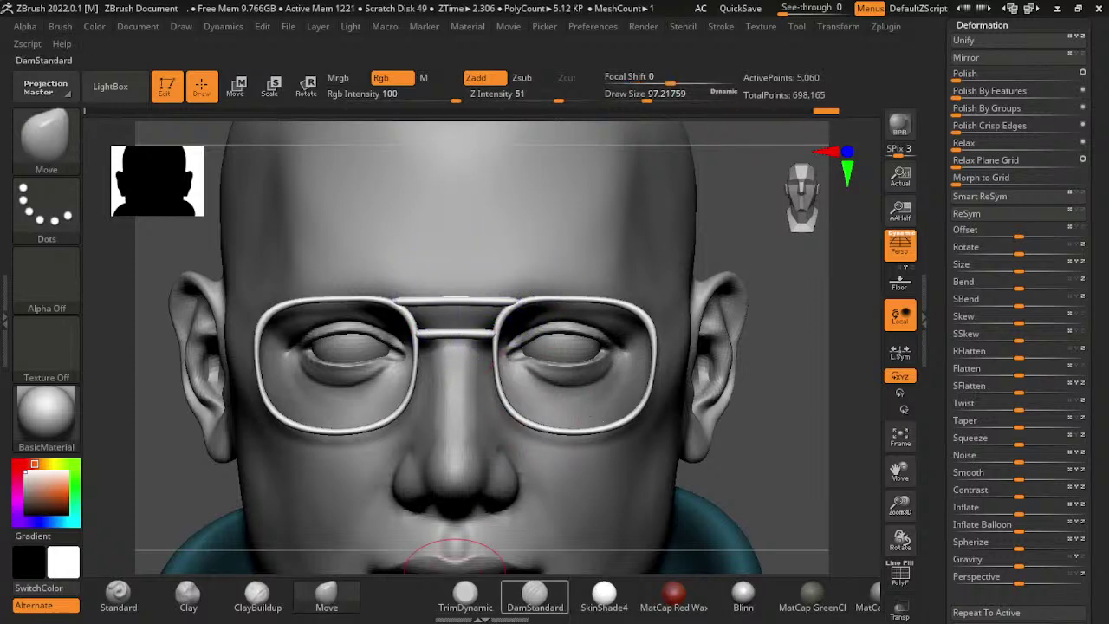
left_click(465, 594)
key("b")
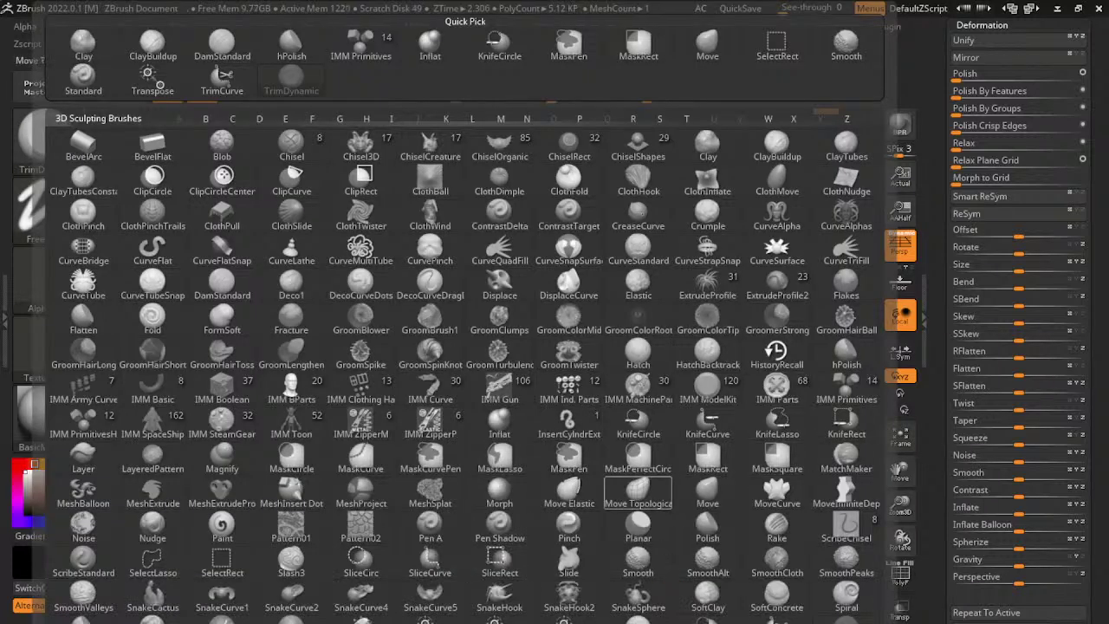
left_click(499, 422)
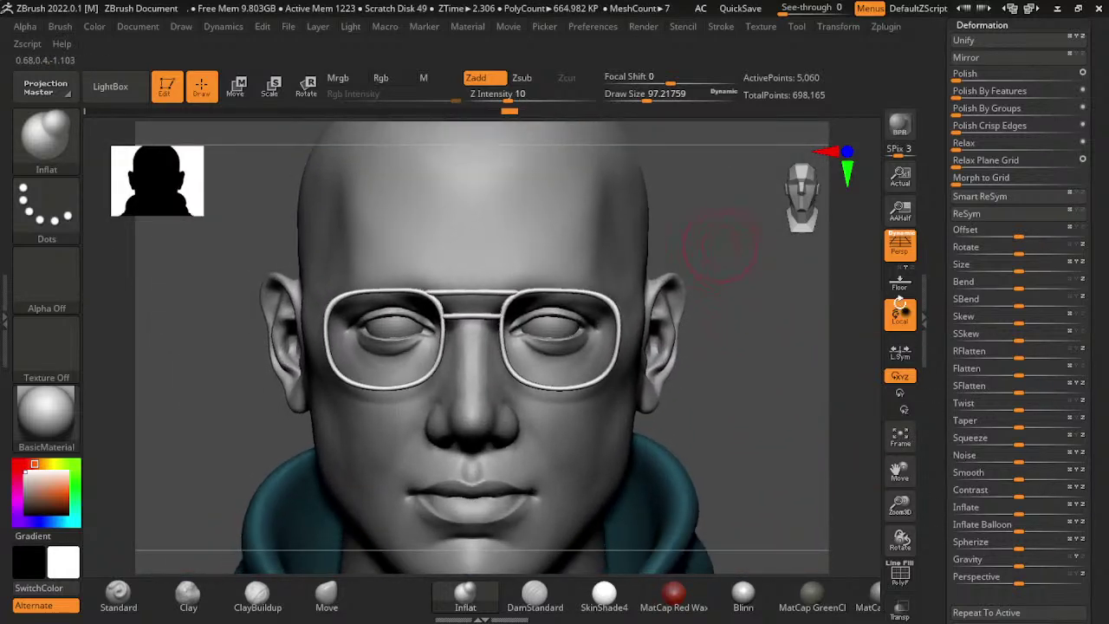
- Shift the glasses frame slightly left with Transpose Move and zoom out to the full figure
key("w")
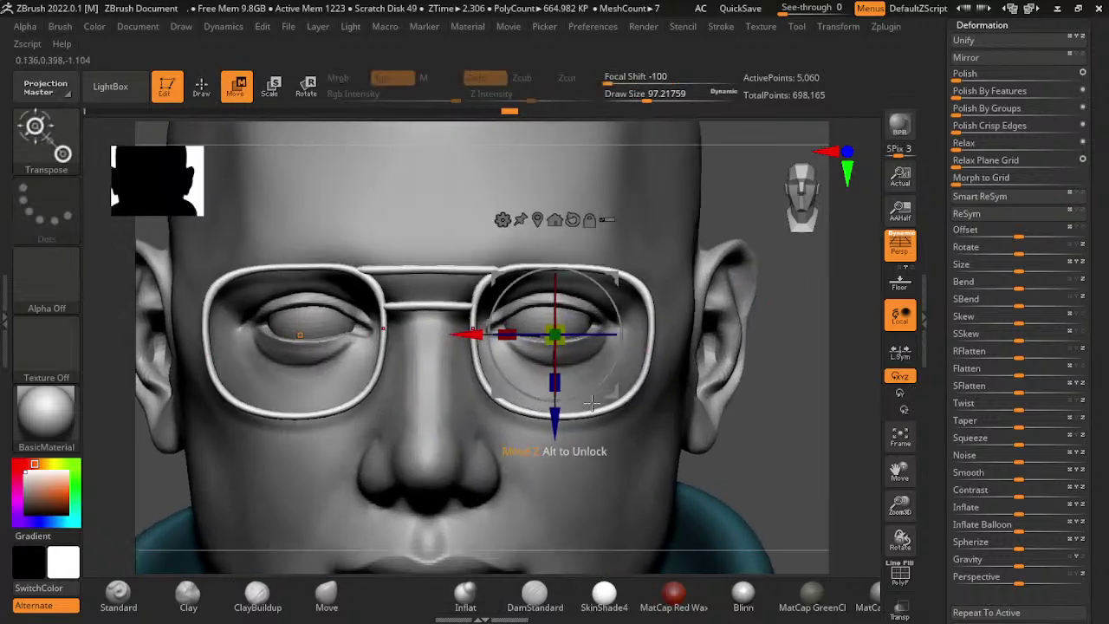
left_click_drag(588, 420, 581, 420)
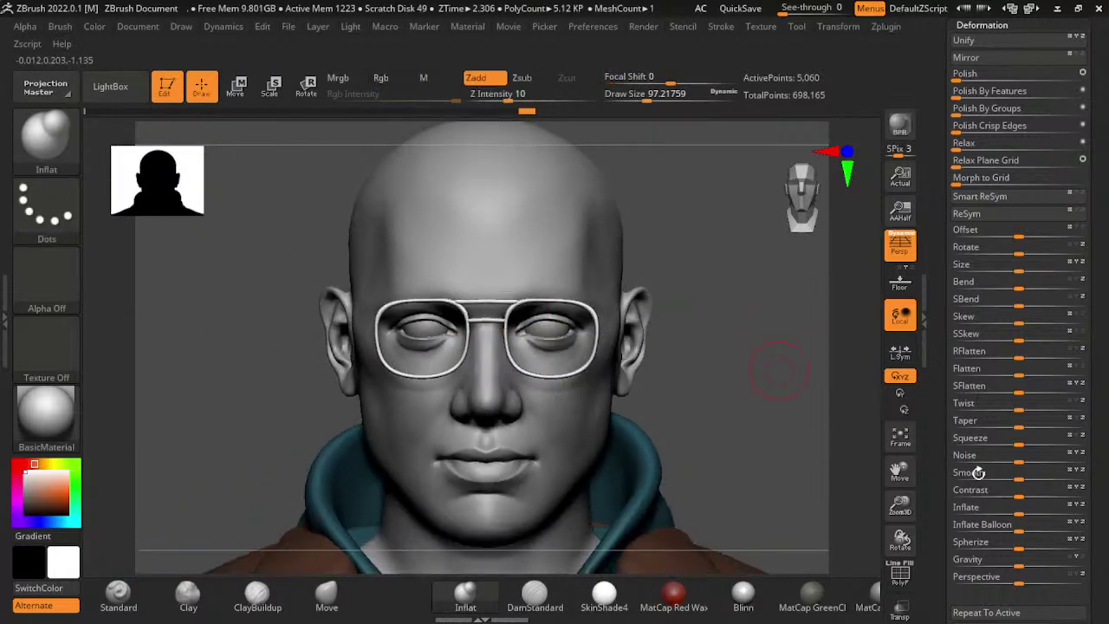
left_click_drag(759, 359, 784, 346)
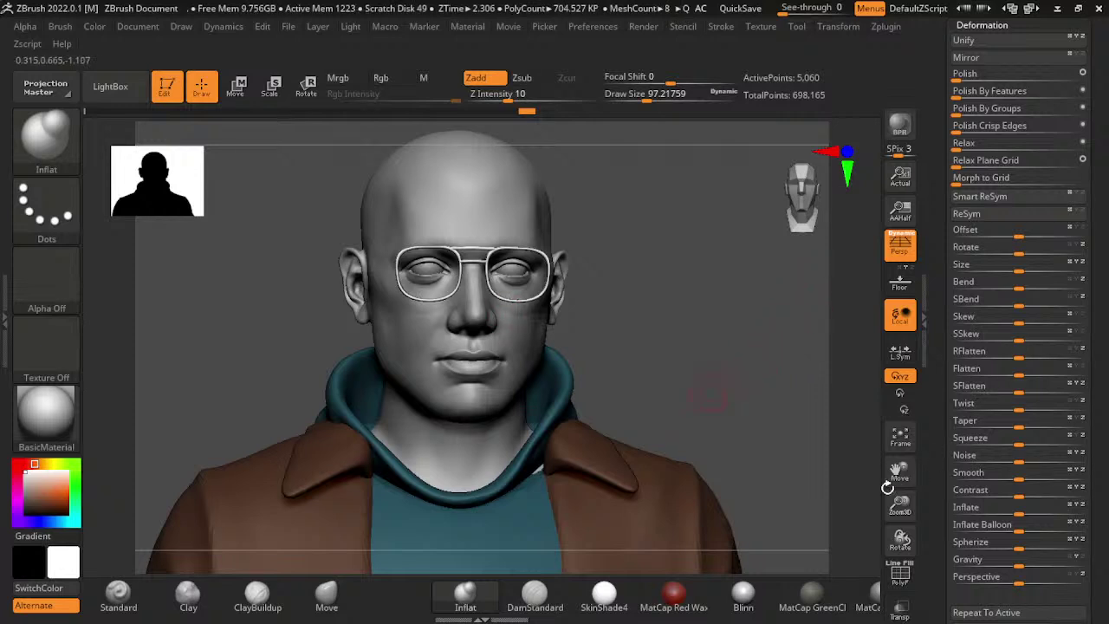
mouse_move(899, 486)
left_mouse_down()
mouse_move(937, 421)
mouse_move(917, 469)
mouse_move(879, 346)
left_mouse_up()
- Select the jacket, try ClayBuildup with a larger brush, then switch to DamStandard
left_click(626, 470, "alt")
key("b")
key("c")
key("b")
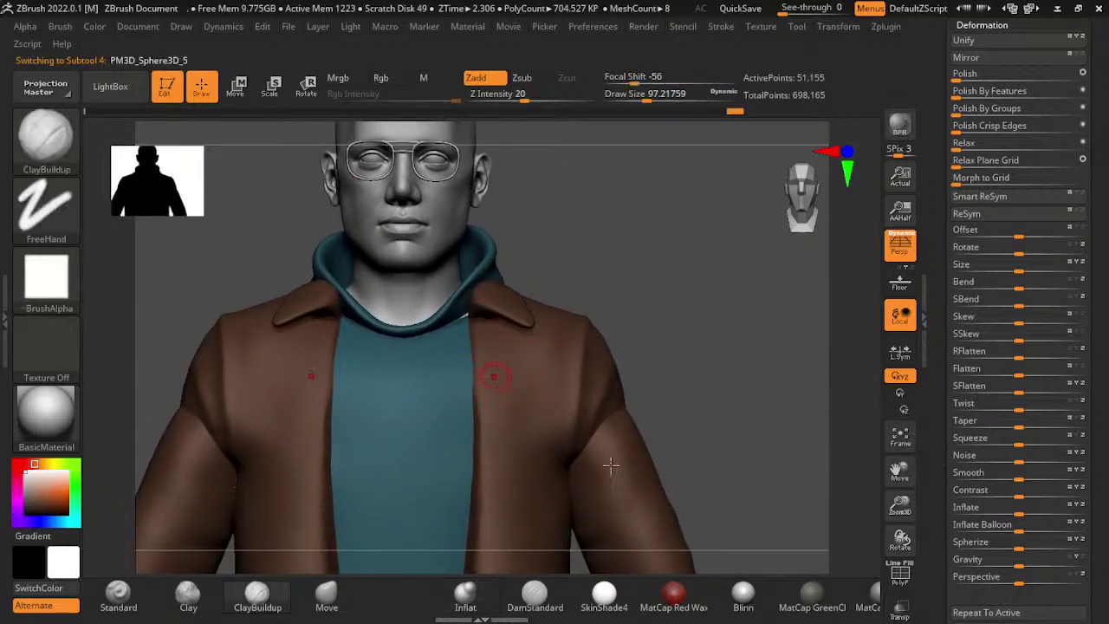
left_click_drag(611, 465, 600, 417)
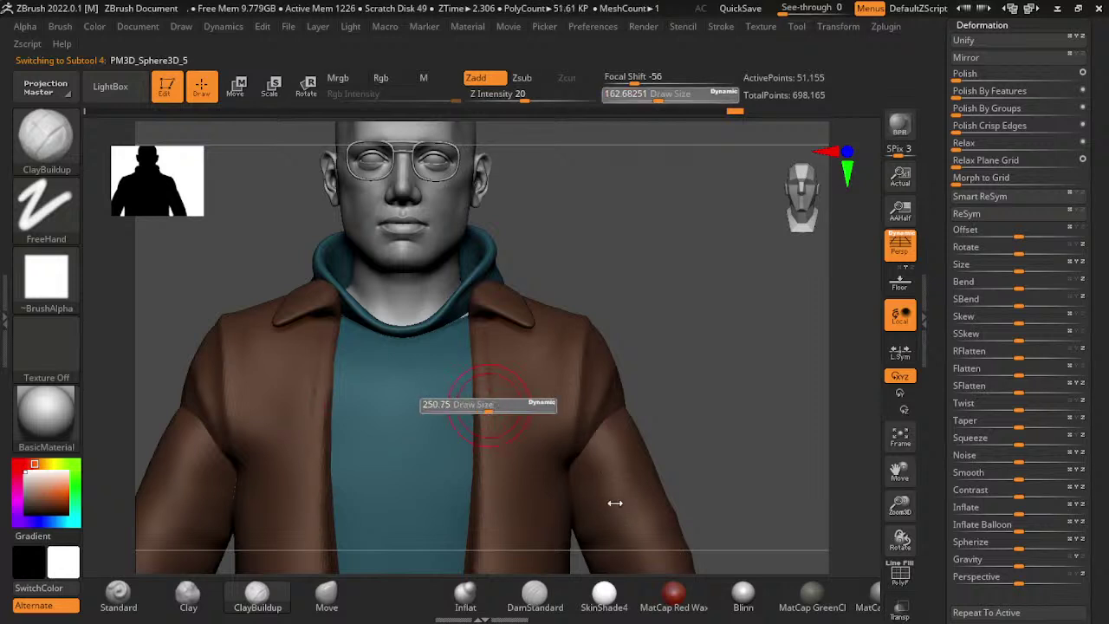
key("b")
key("d")
key("s")
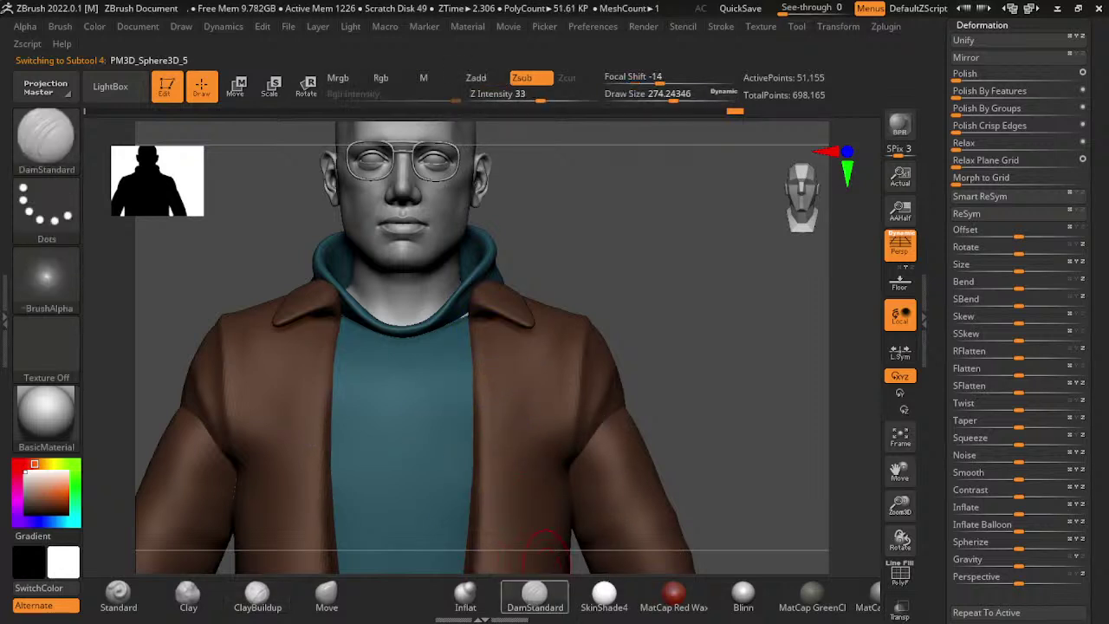
right_click_drag(614, 403, 527, 523)
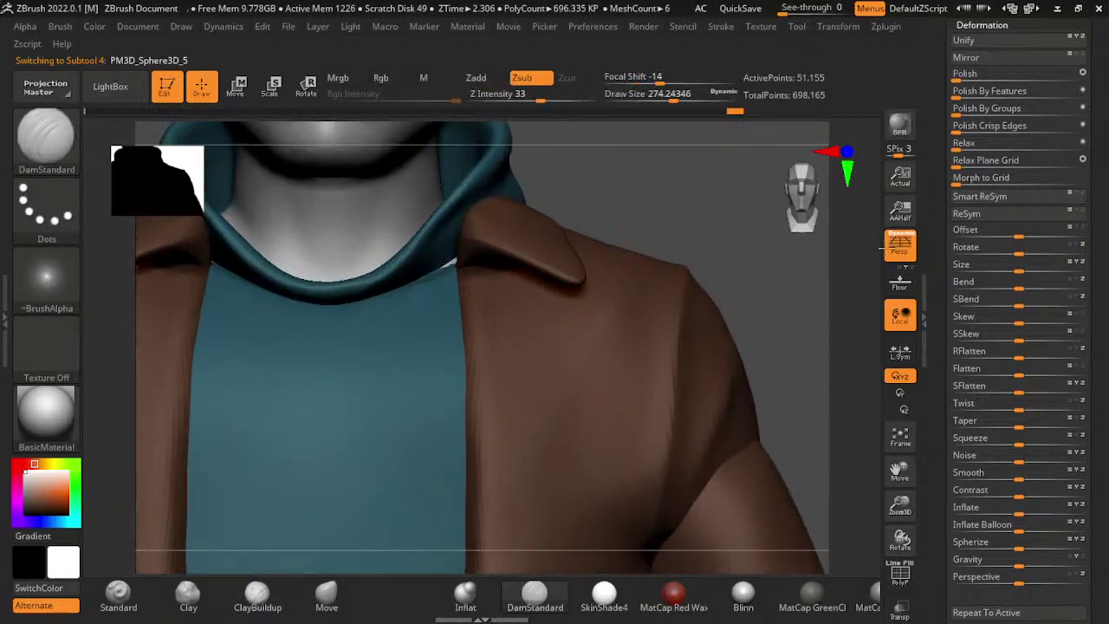
- Select the hood and adjust it around the neck with the Move and Smooth brushes
left_click(352, 531, "alt")
left_click(326, 593)
key("s")
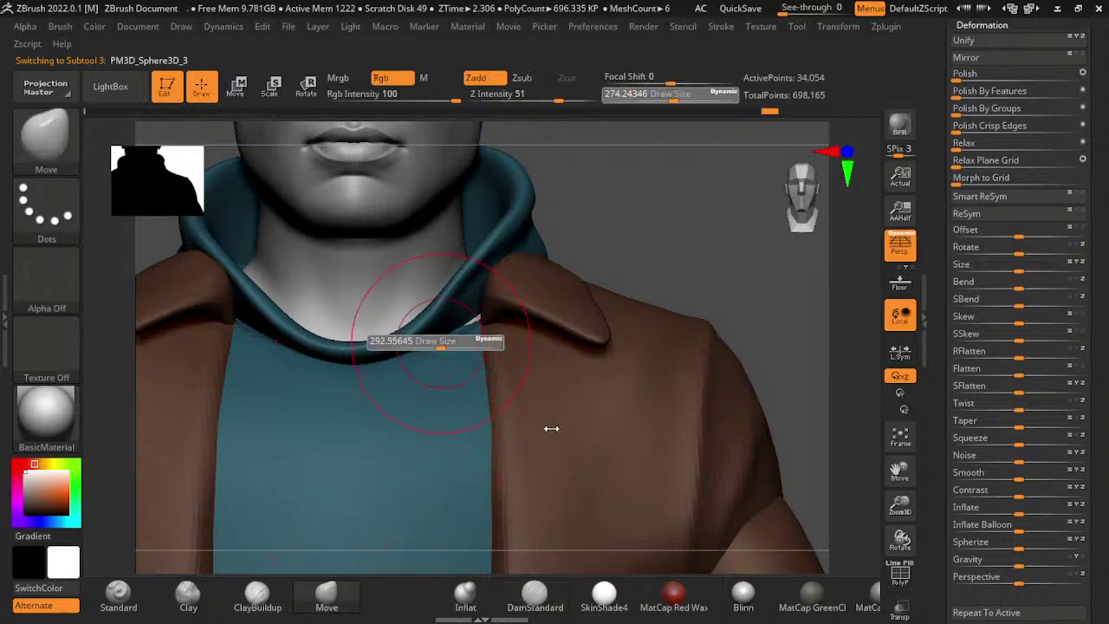
key("shift")
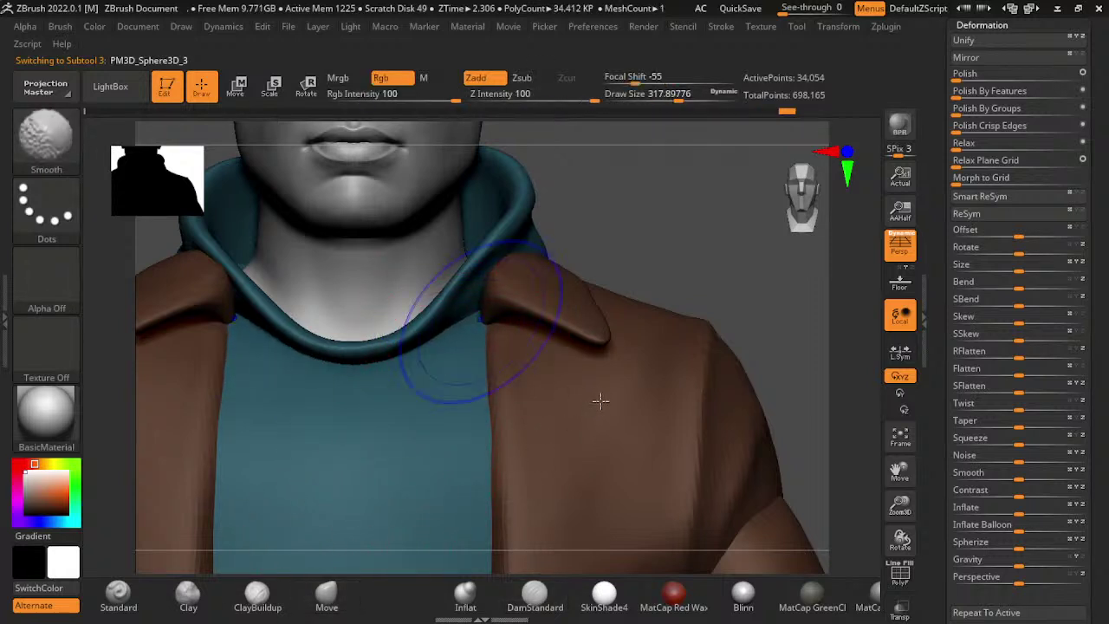
right_click_drag(921, 376, 781, 365, "ctrl")
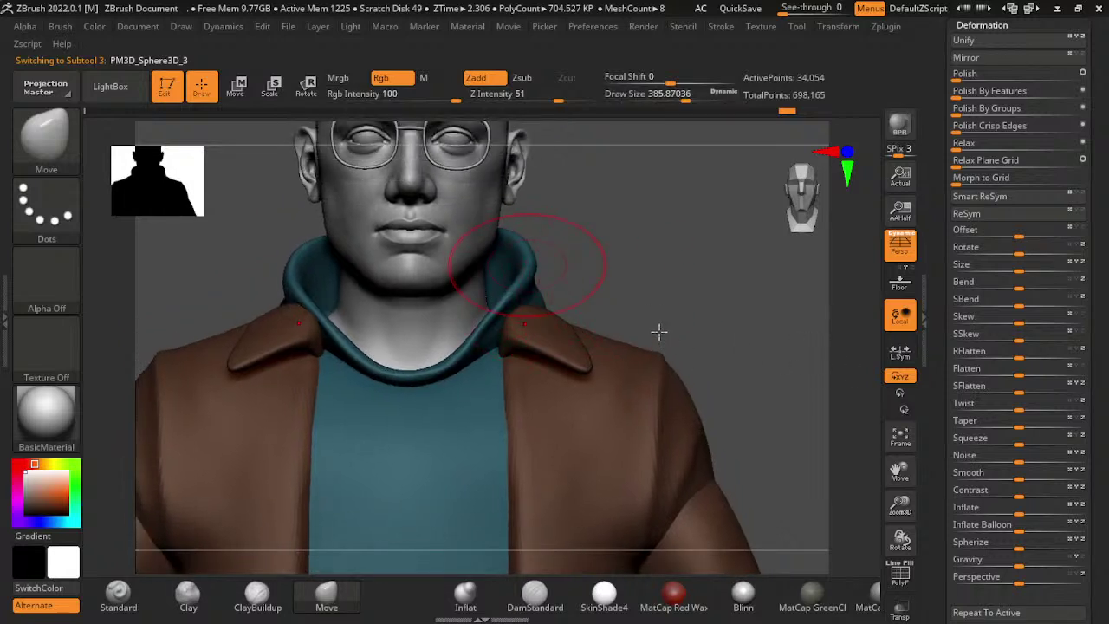
- Reselect the jacket with DamStandard and frame its lower front where the pockets are
left_click(671, 343, "alt")
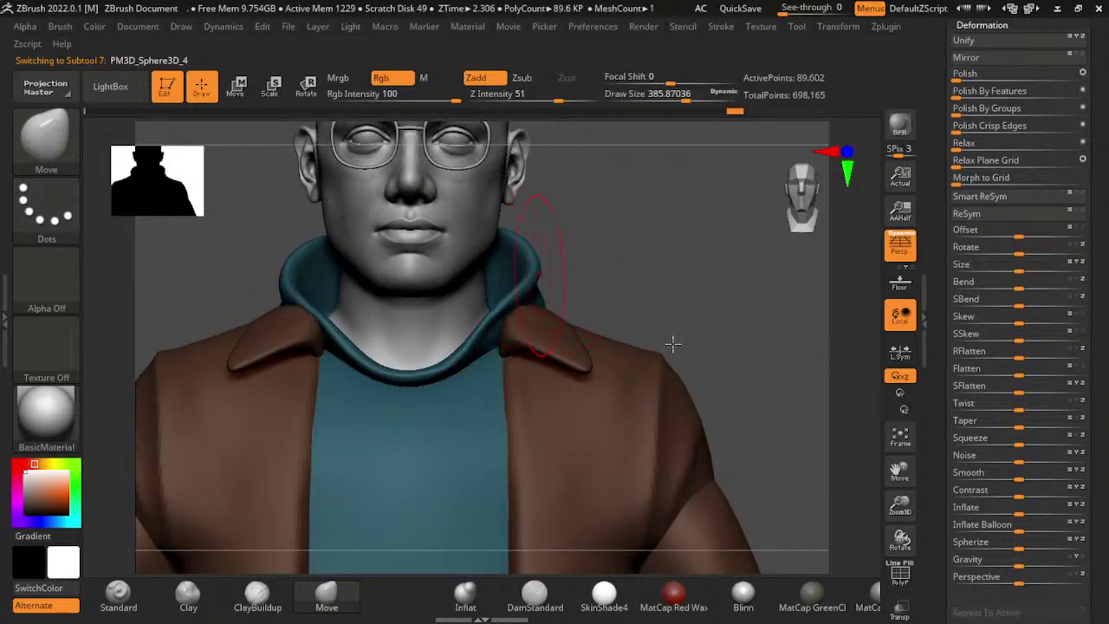
right_click_drag(730, 290, 441, 471)
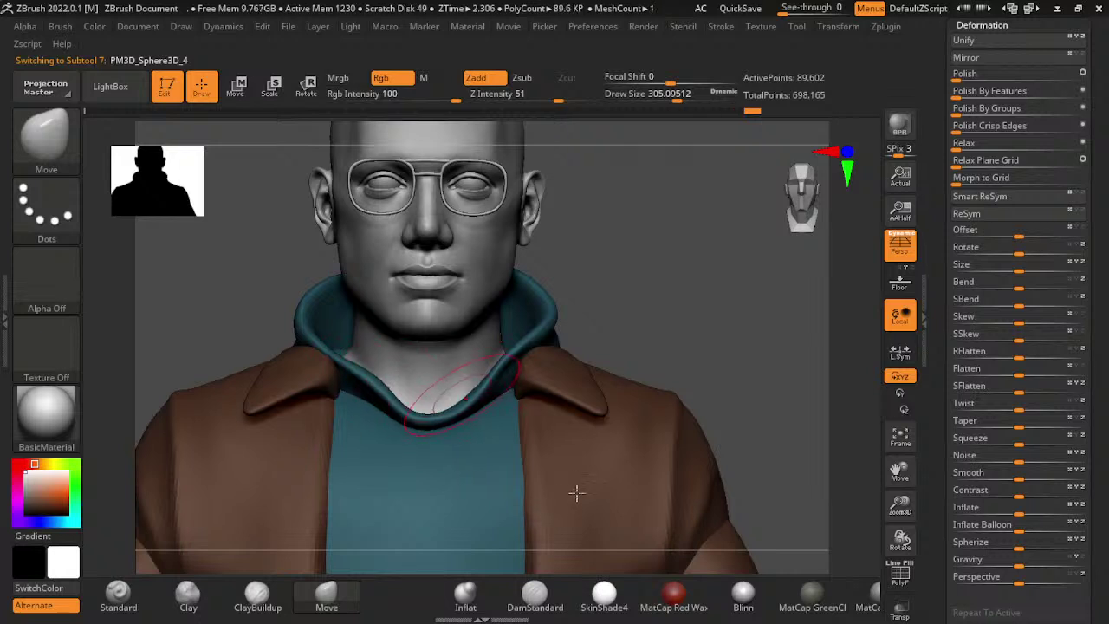
right_click_drag(577, 493, 667, 551)
left_click(666, 551, "alt")
left_click(534, 593)
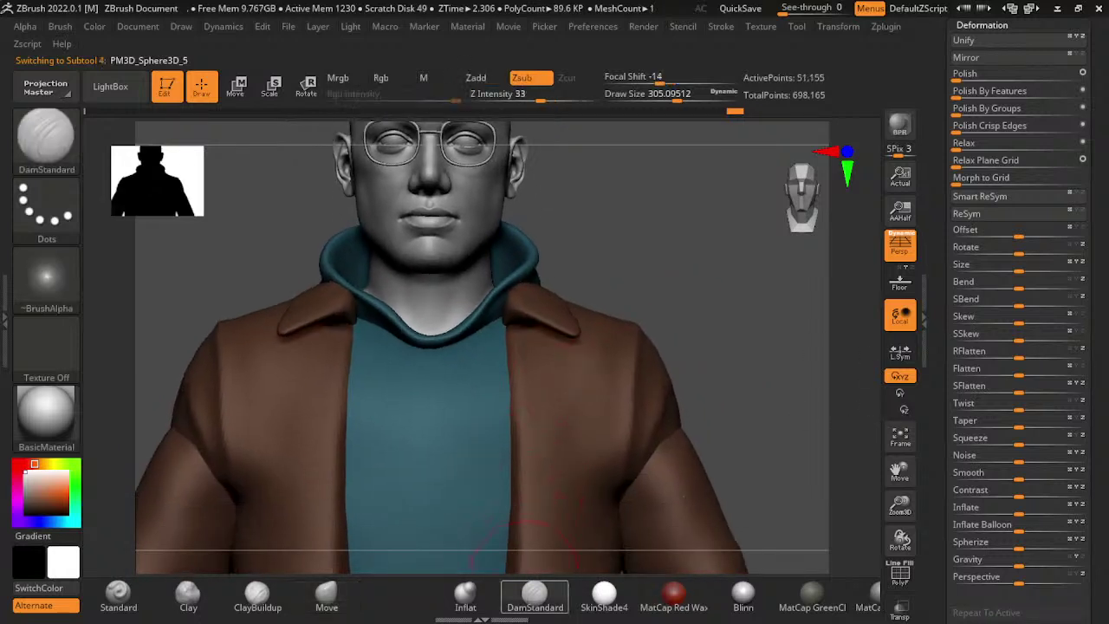
right_click_drag(883, 403, 878, 433, "alt")
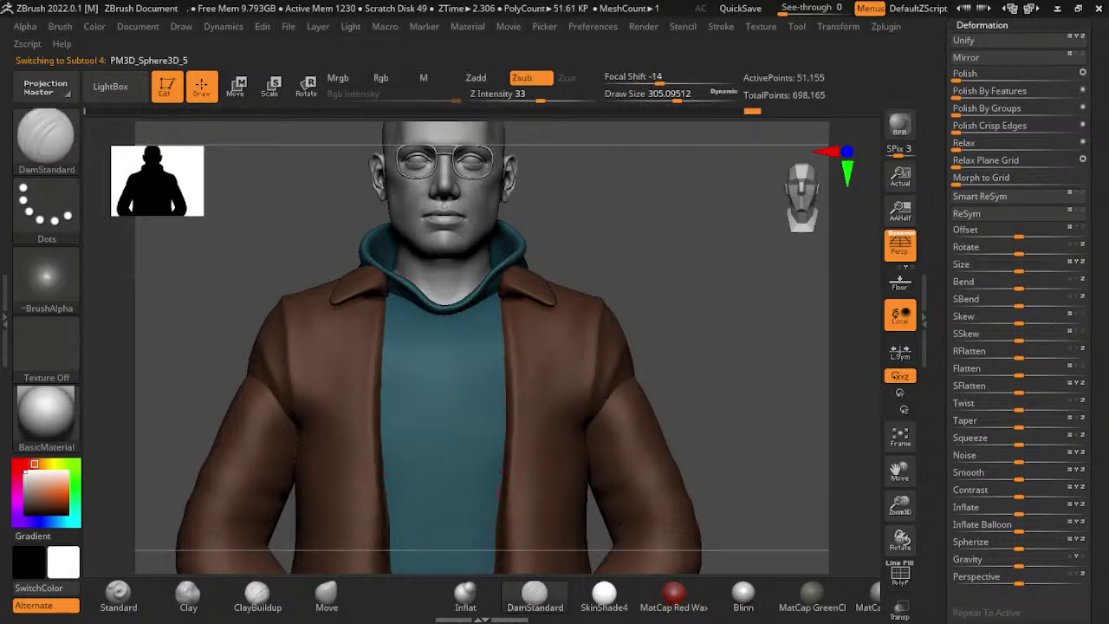
right_click_drag(882, 497, 895, 393, "alt")
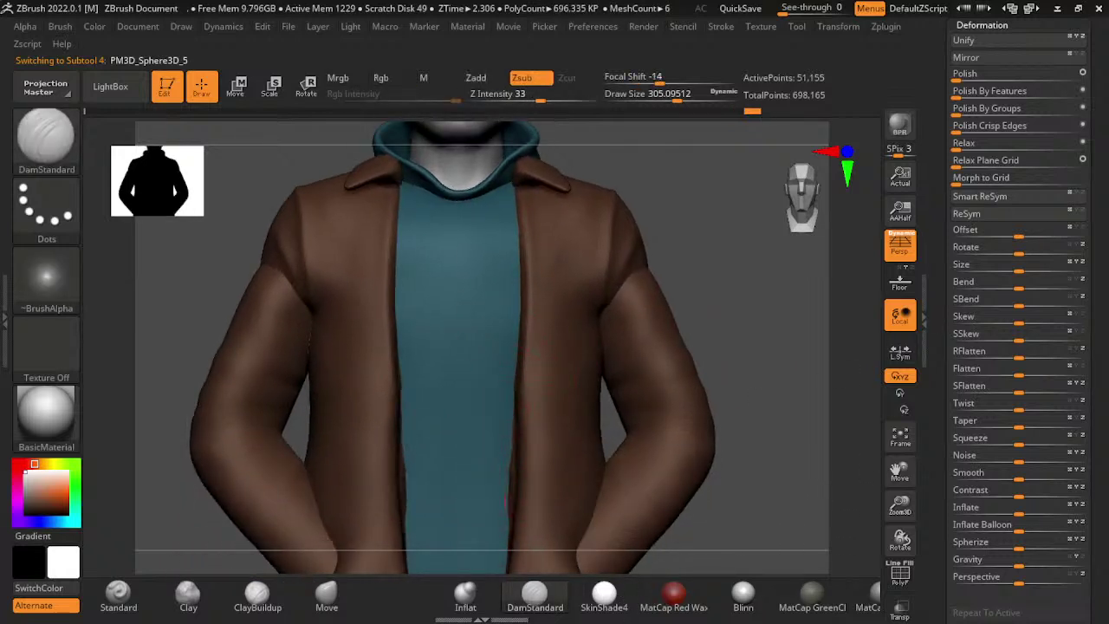
- Isolate the jacket, enlarge the brush, and mask a wedge on the hem
left_click(667, 277, "ctrl+shift")
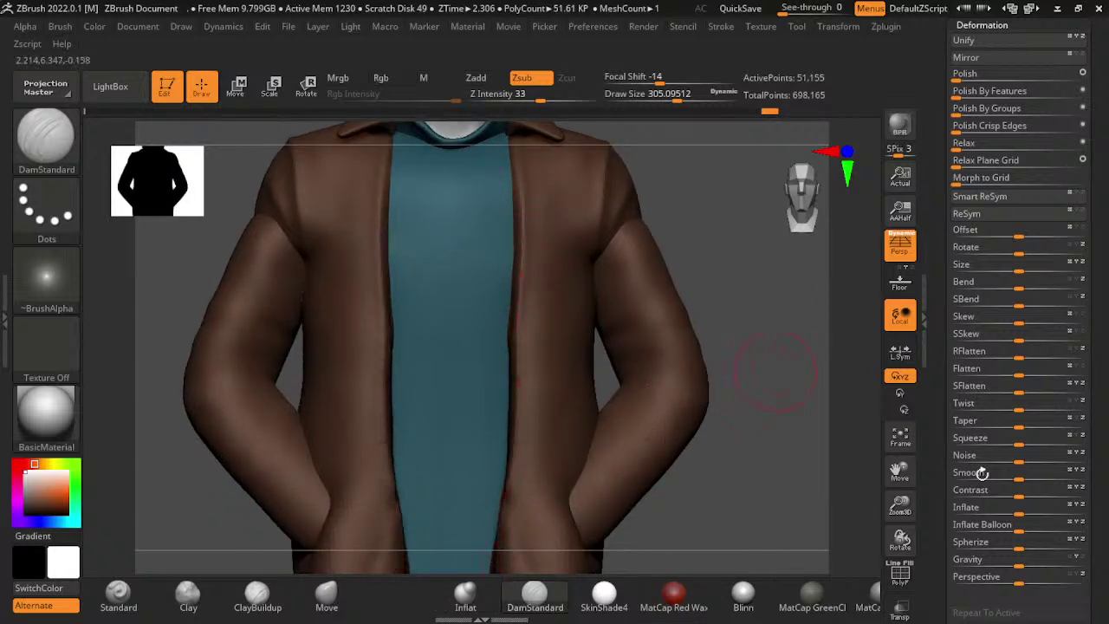
right_click_drag(648, 444, 693, 329)
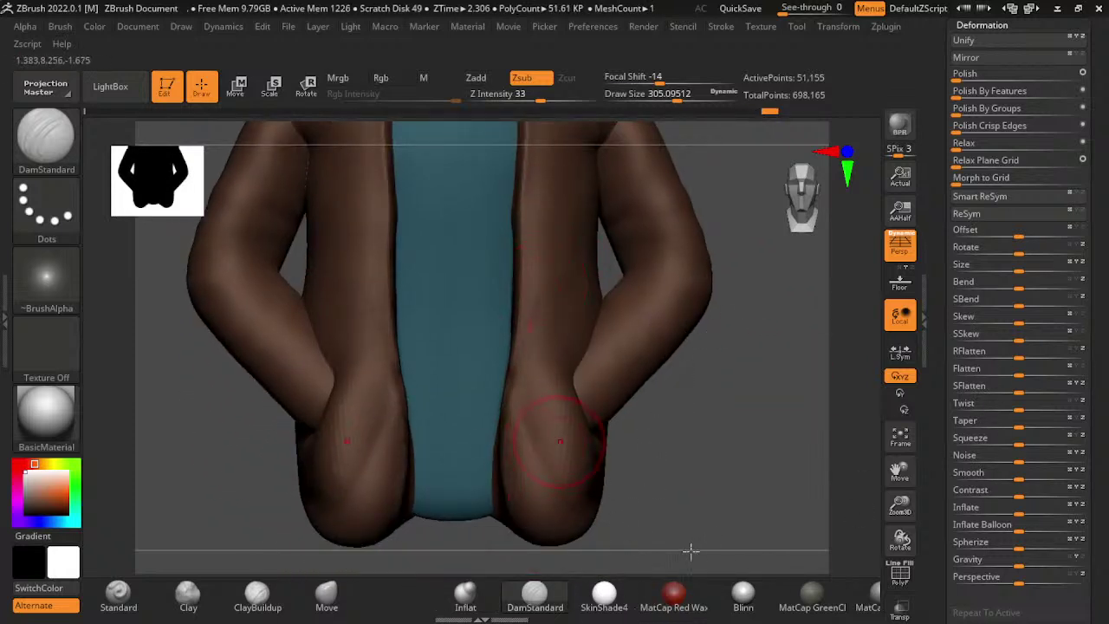
key("bracketright")
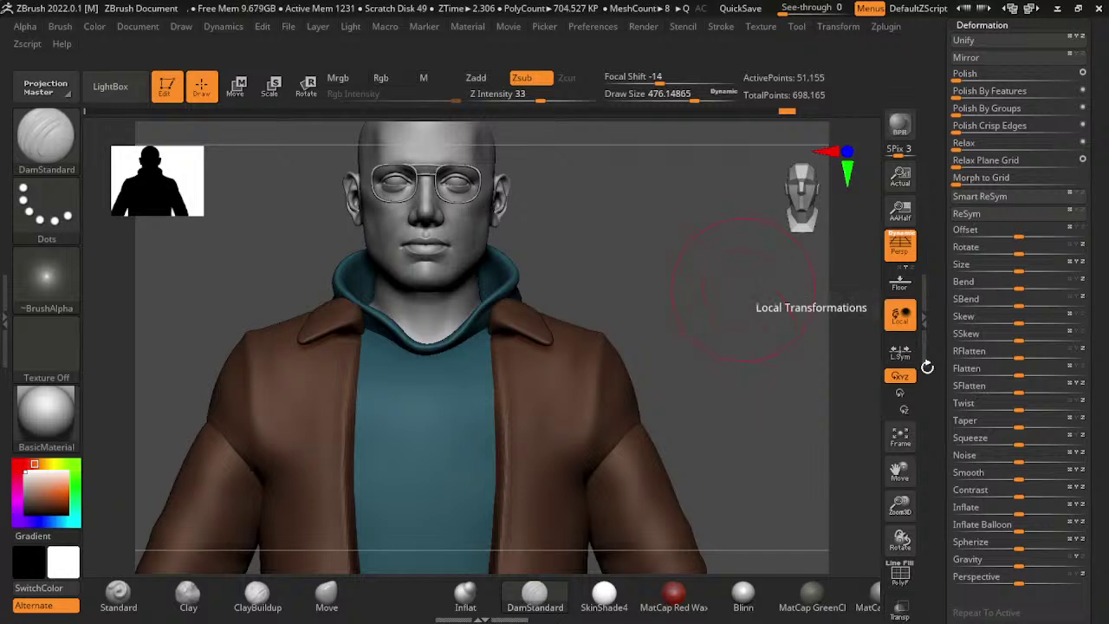
mouse_move(917, 394)
left_mouse_down()
mouse_move(901, 182)
mouse_move(606, 515)
left_mouse_up()
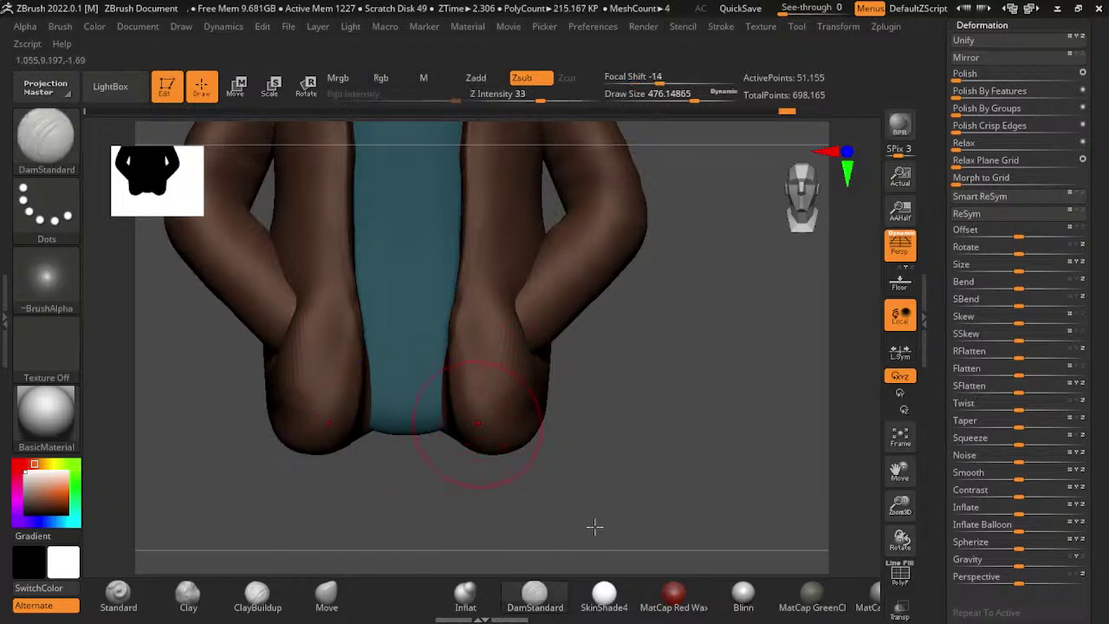
mouse_move(441, 420)
left_mouse_down("ctrl")
mouse_move(755, 503)
mouse_move(632, 372)
left_mouse_up("ctrl")
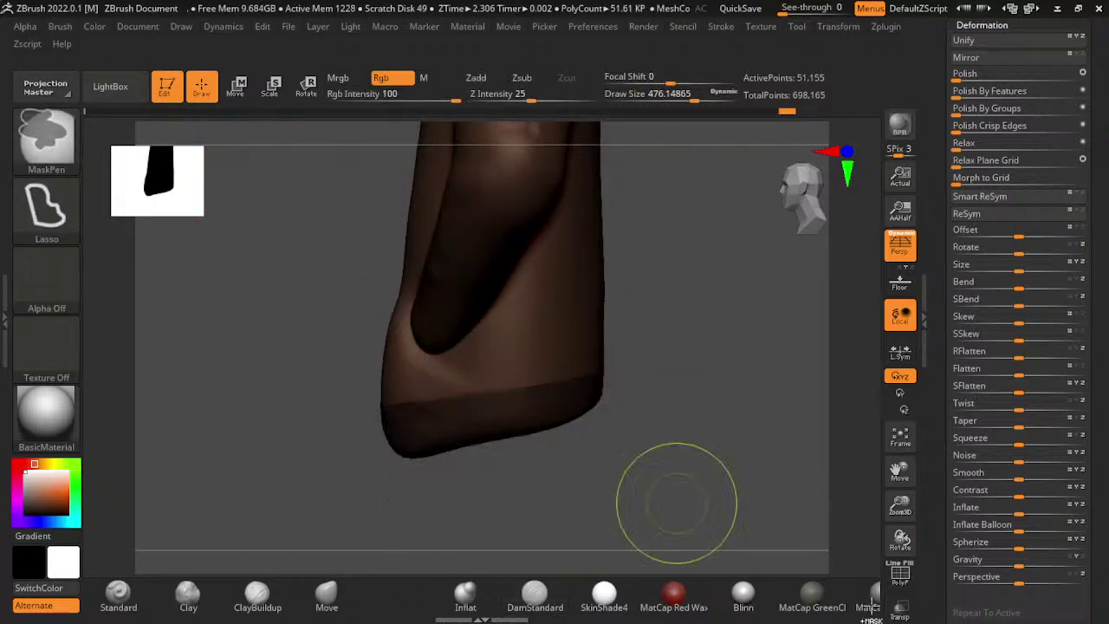
left_click_drag(656, 426, 901, 509)
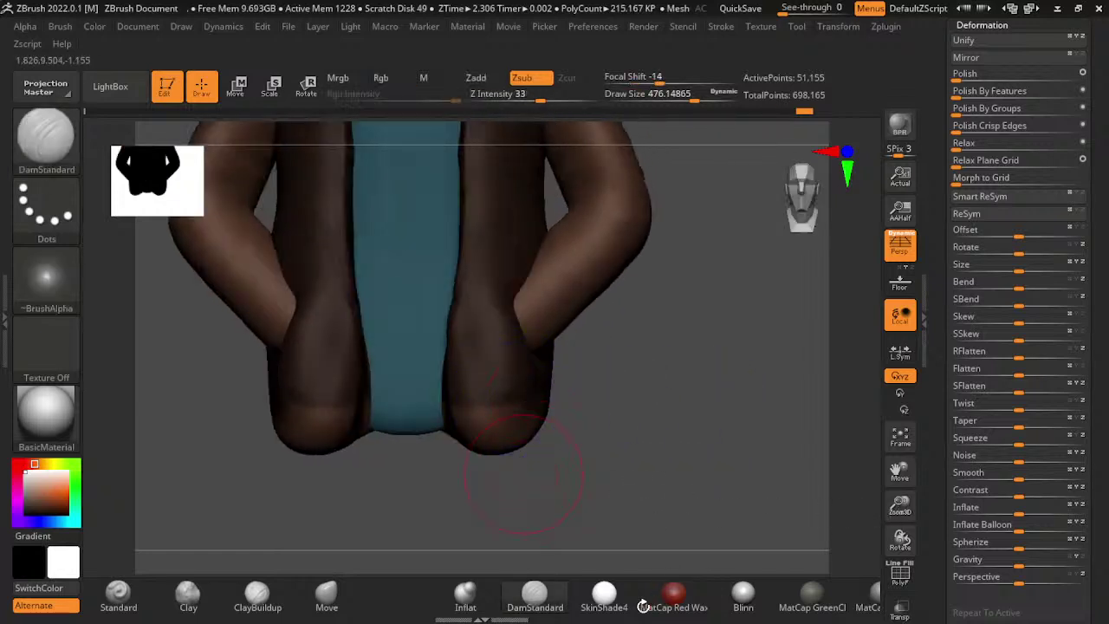
- Pull the jacket's lower hem down with the Move brush and smooth its bottom edge
left_click(327, 593)
left_click_drag(602, 552, 564, 599)
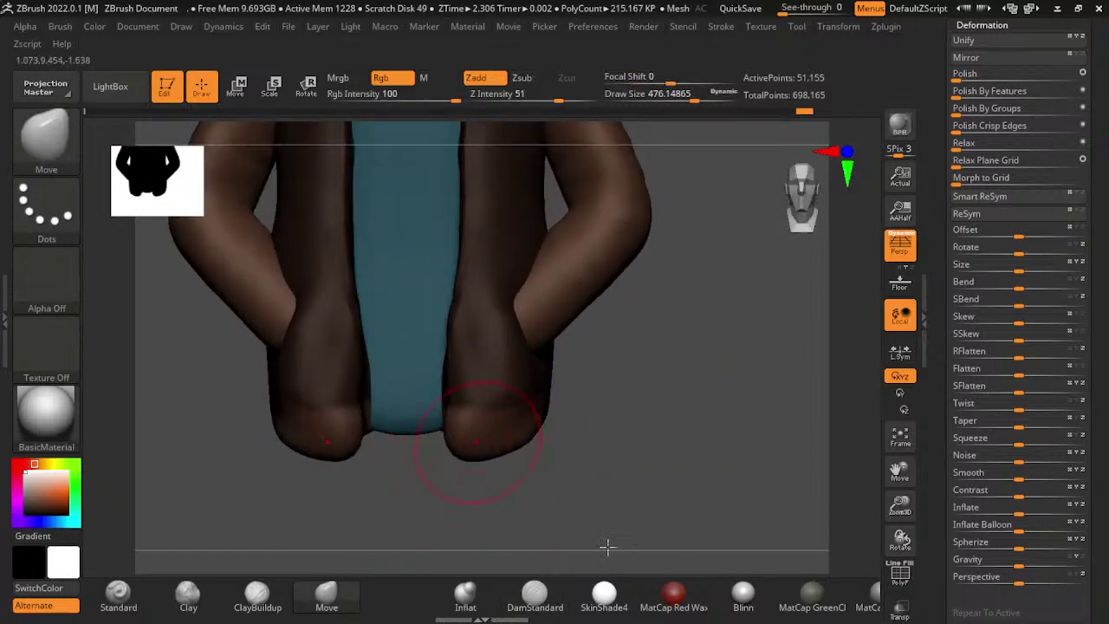
mouse_move(626, 512)
left_mouse_down()
mouse_move(802, 539)
mouse_move(718, 540)
mouse_move(844, 526)
left_mouse_up()
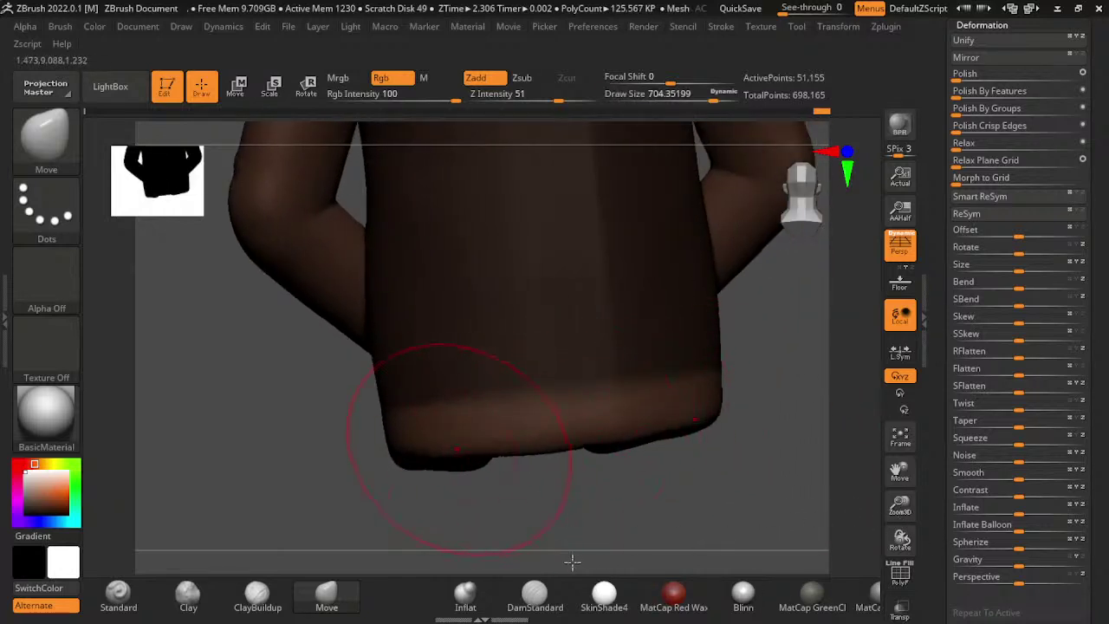
left_click_drag(571, 561, 503, 565)
key("shift")
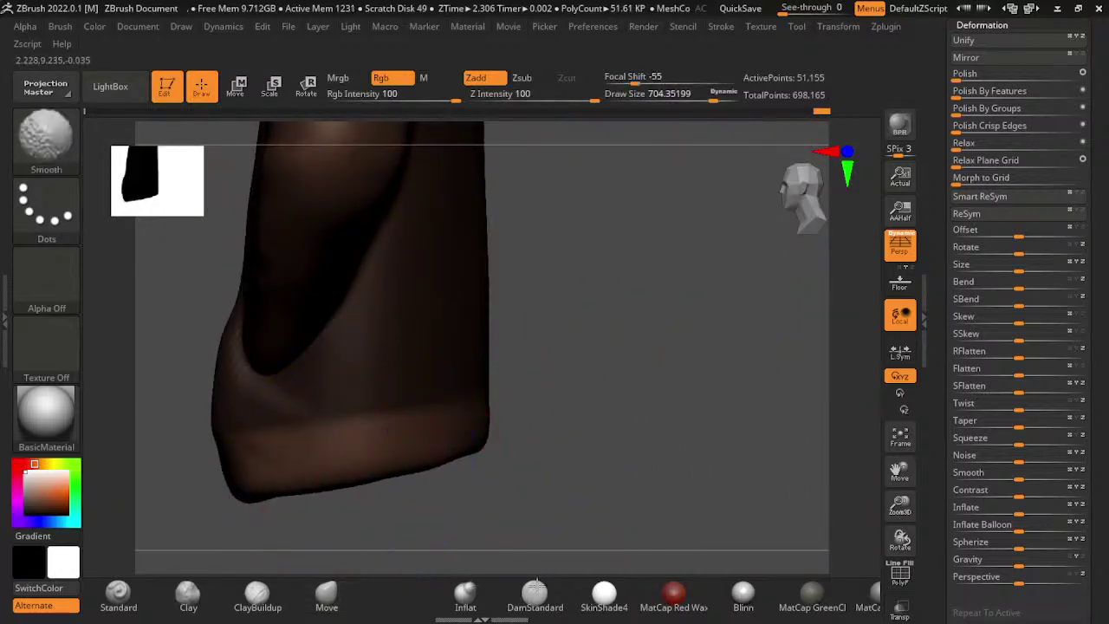
left_click_drag(468, 346, 438, 486, "shift")
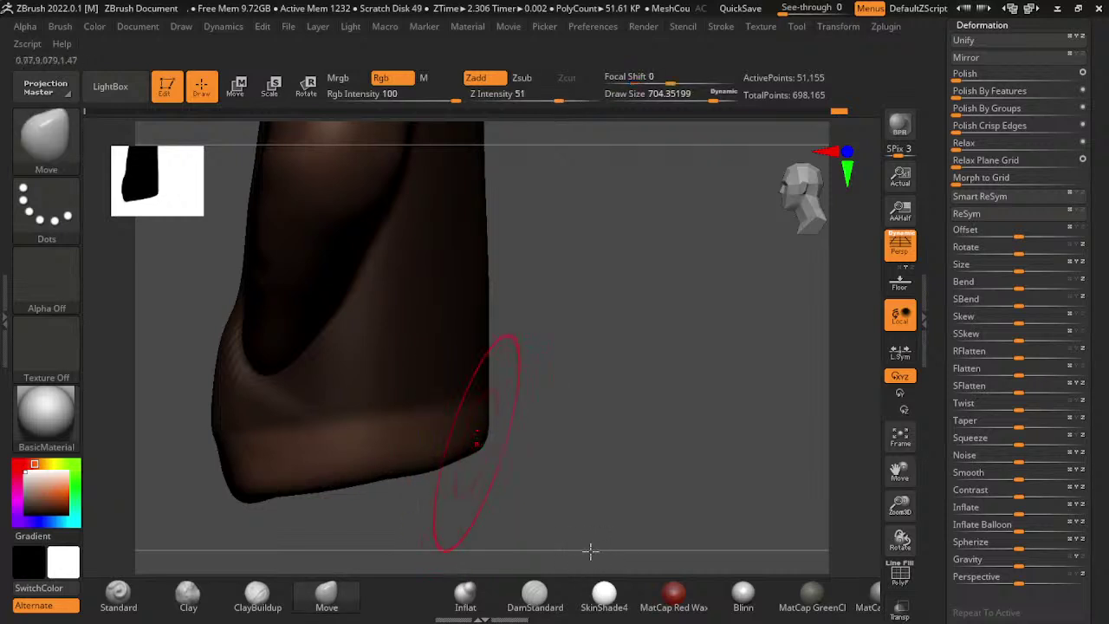
mouse_move(666, 520)
left_mouse_down()
mouse_move(927, 484)
mouse_move(225, 532)
left_mouse_up()
- Bulge the hem rolls with Inflat, build up between them with ClayBuildup, and smooth the creases
left_click(465, 596)
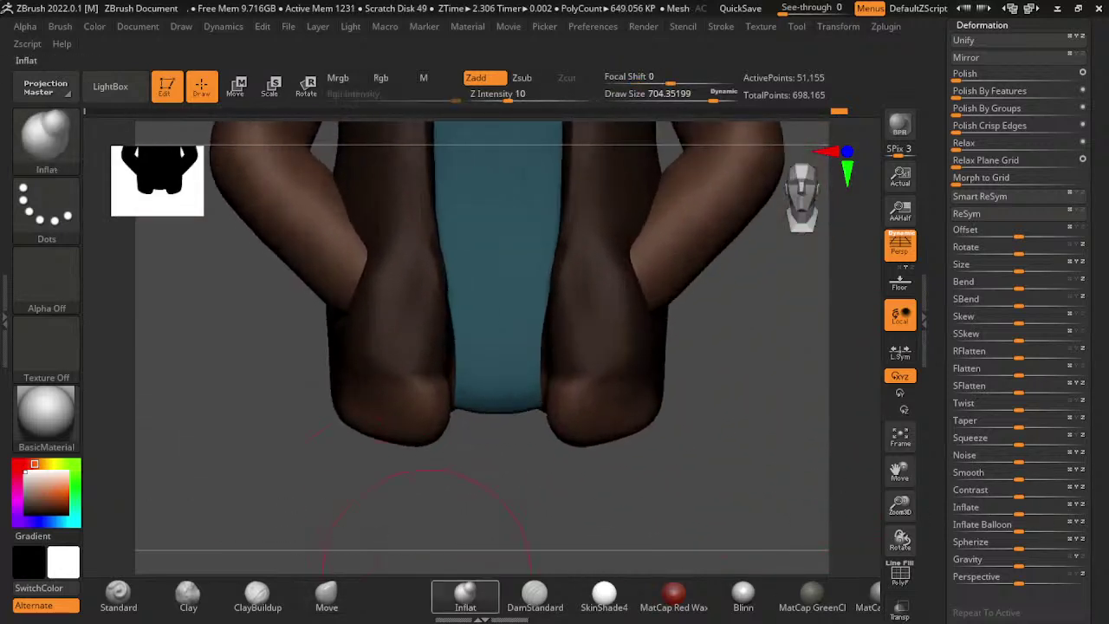
key("s")
mouse_move(707, 546)
left_mouse_down()
mouse_move(742, 515)
mouse_move(837, 510)
mouse_move(732, 552)
mouse_move(550, 565)
mouse_move(519, 538)
mouse_move(528, 517)
mouse_move(623, 538)
left_mouse_up()
key("shift")
mouse_move(661, 582)
left_mouse_down("alt")
mouse_move(577, 554)
mouse_move(503, 485)
mouse_move(485, 492)
mouse_move(490, 457)
left_mouse_up("alt")
key("b")
key("c")
key("b")
left_click_drag(507, 525, 504, 511)
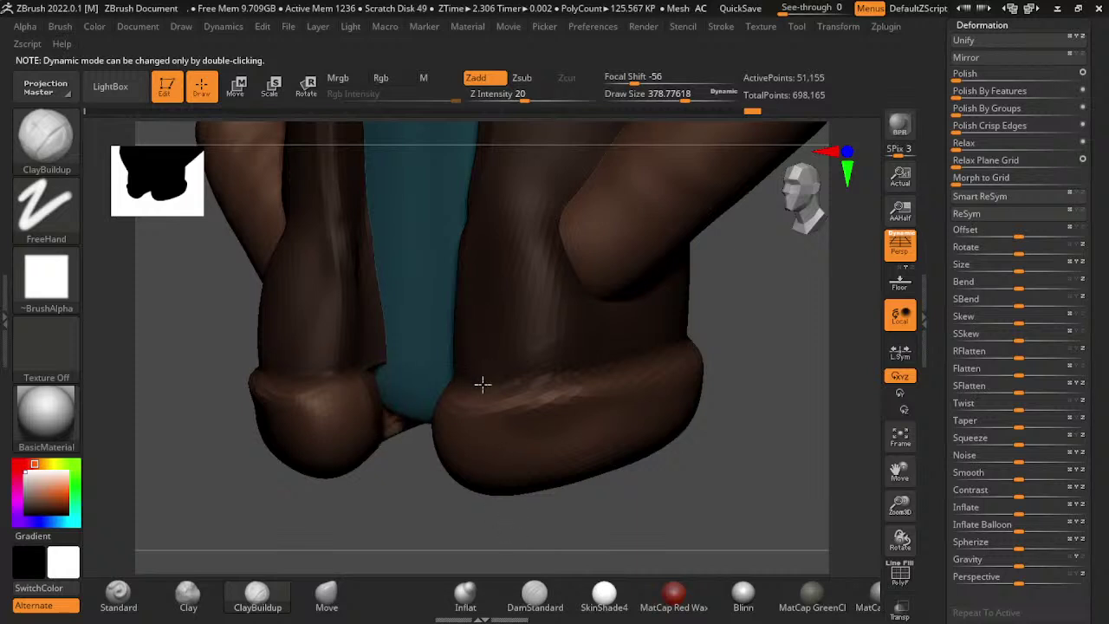
mouse_move(483, 383)
left_mouse_down("shift")
mouse_move(487, 463)
mouse_move(489, 399)
left_mouse_up("shift")
- Turn to a frontal view and undo the bulging rolled hem
left_click_drag(754, 364, 708, 457)
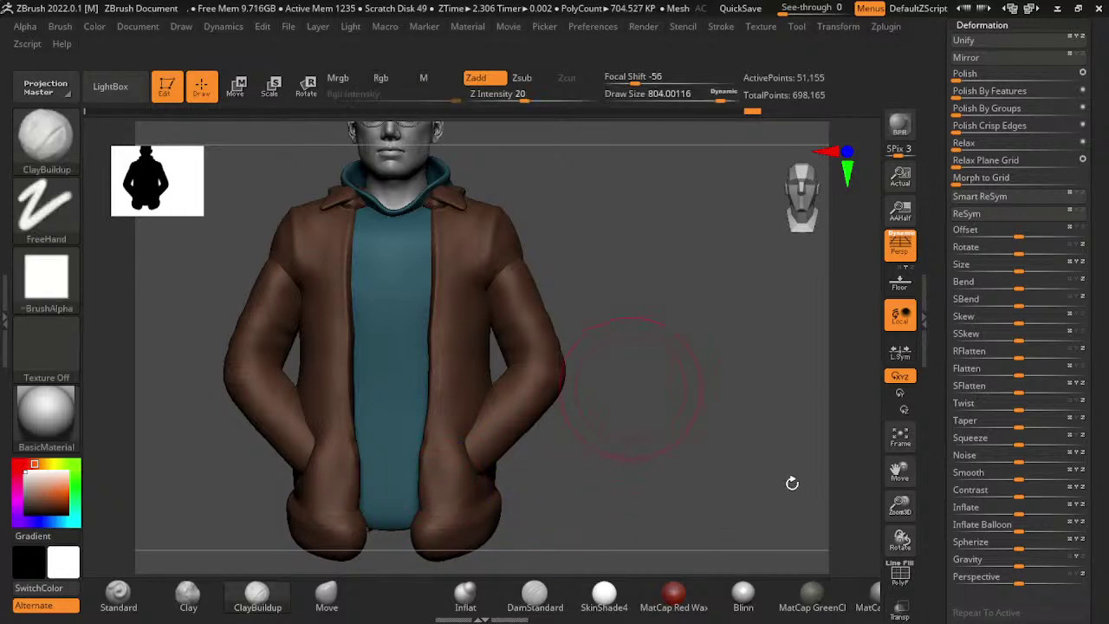
left_click_drag(787, 482, 673, 404)
key("ctrl+z")
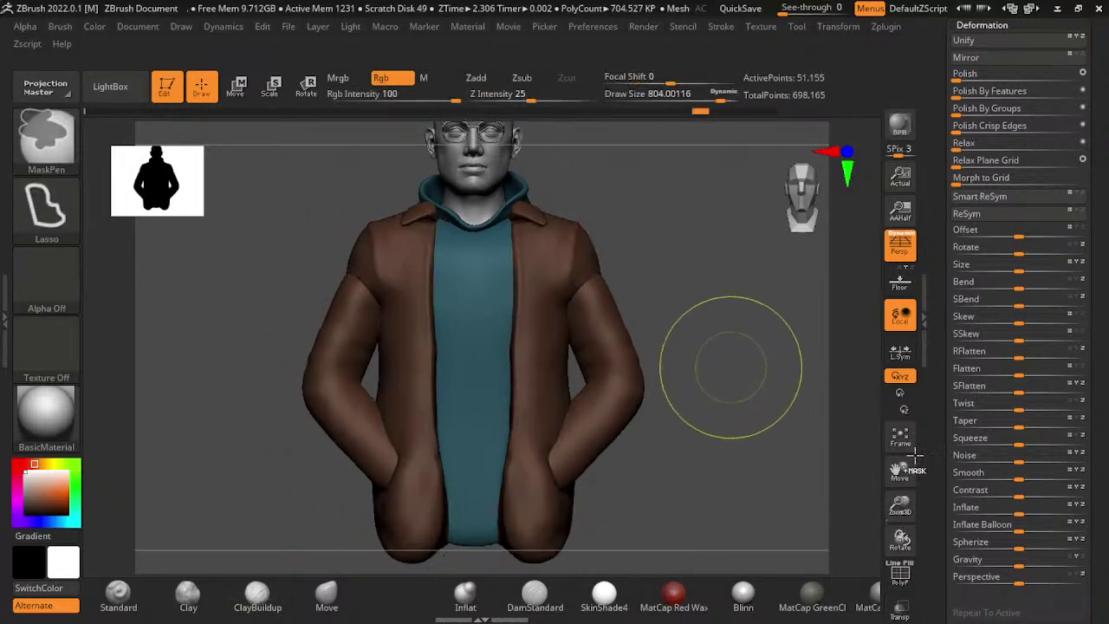
left_click_drag(899, 505, 877, 523)
- Apply a new jacket edit, discard the 30 newer undo entries, then undo five more steps
left_click(743, 245)
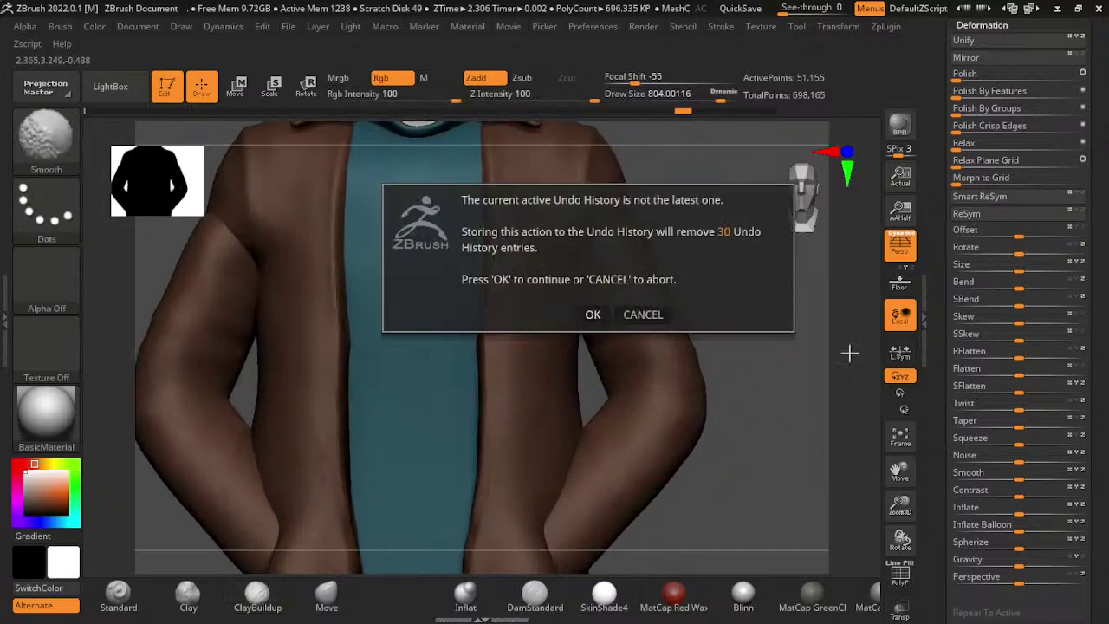
left_click(589, 314)
key("ctrl+z")
key("ctrl+z")
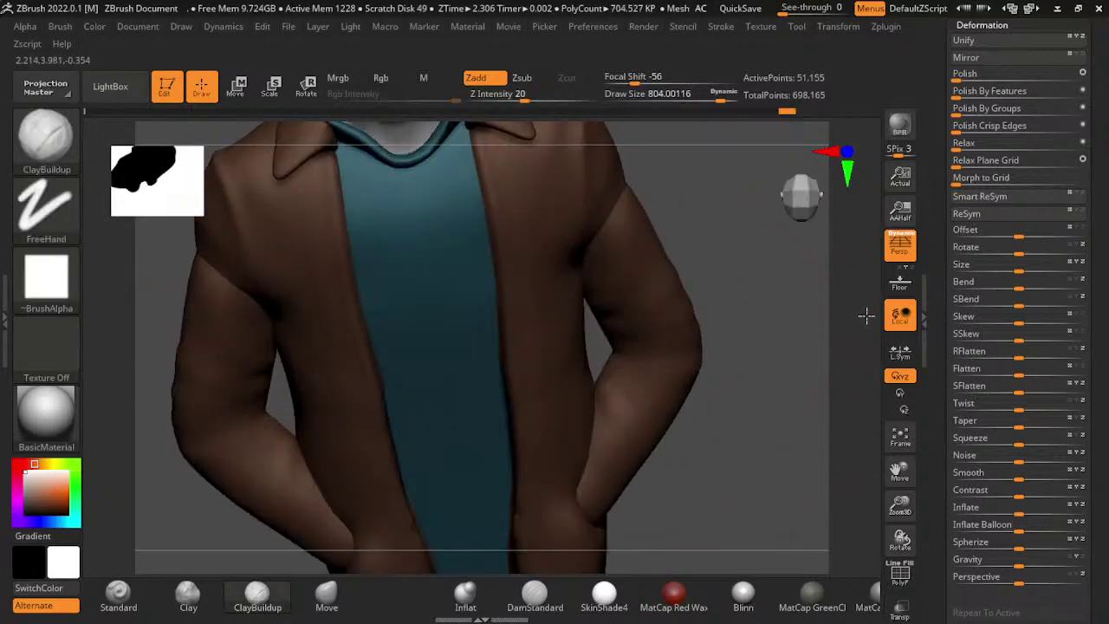
key("ctrl+z")
key("ctrl+z")
key("ctrl+z")
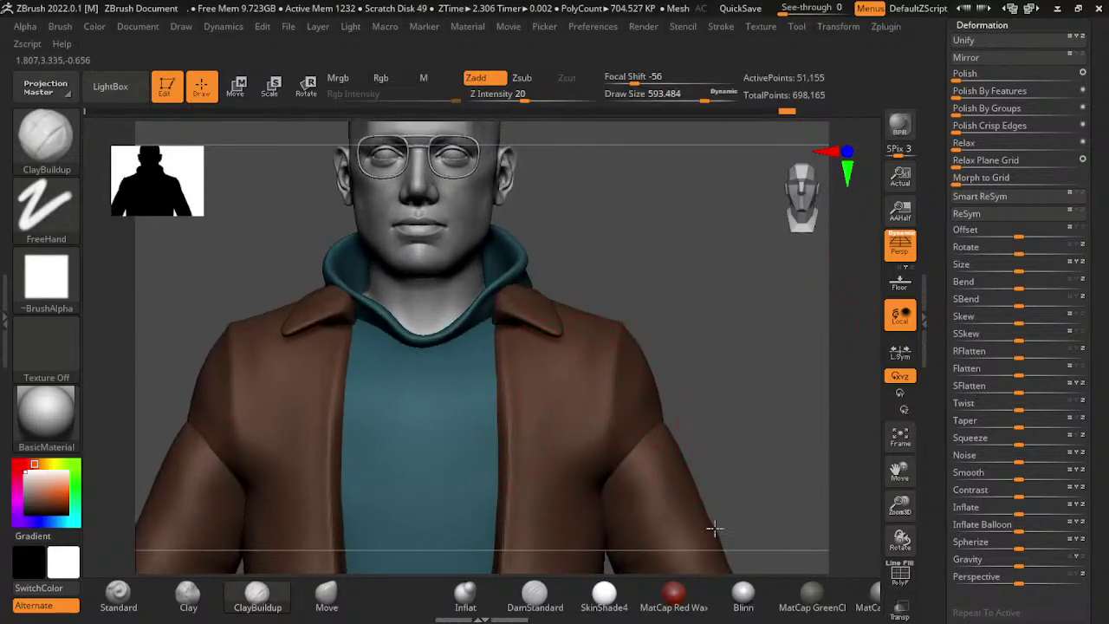
key("ctrl+z")
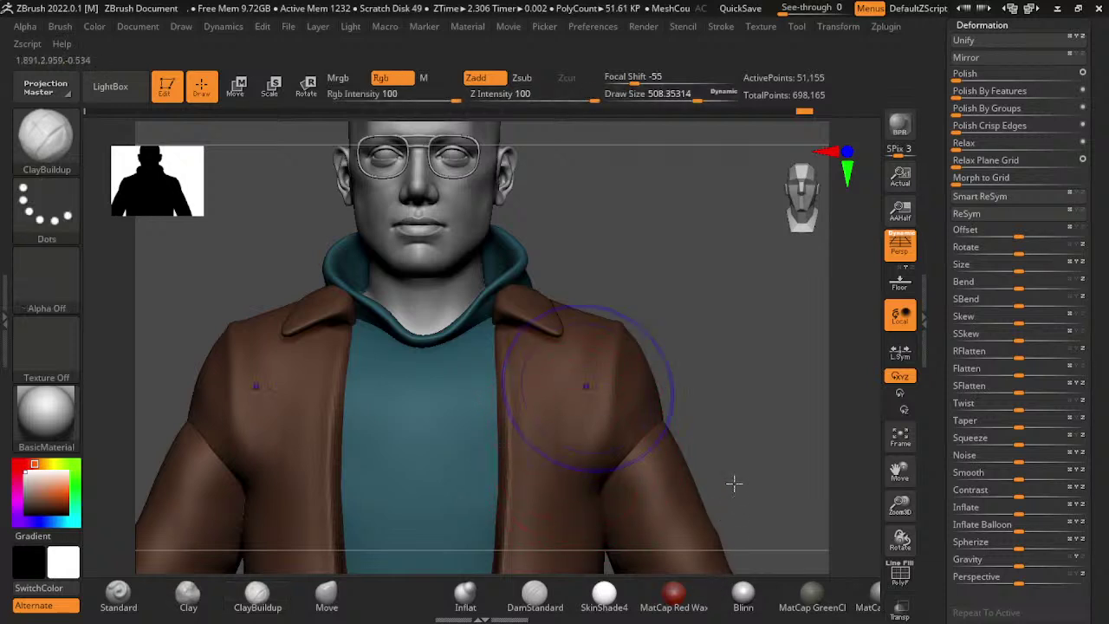
key("ctrl+z")
key("ctrl+z")
key("ctrl+z")
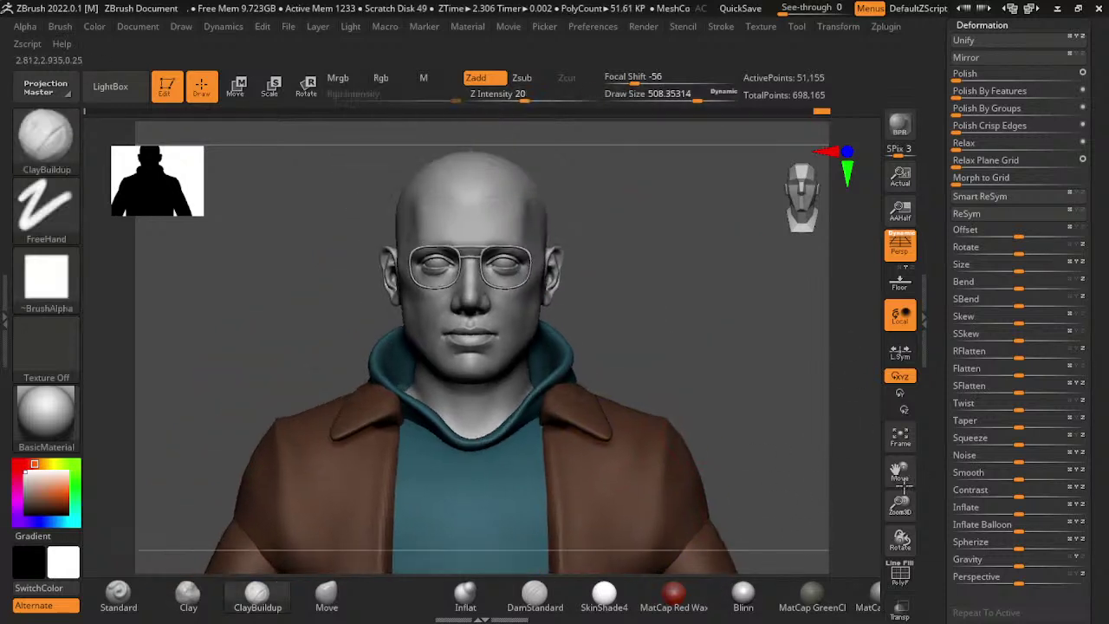
key("ctrl+z")
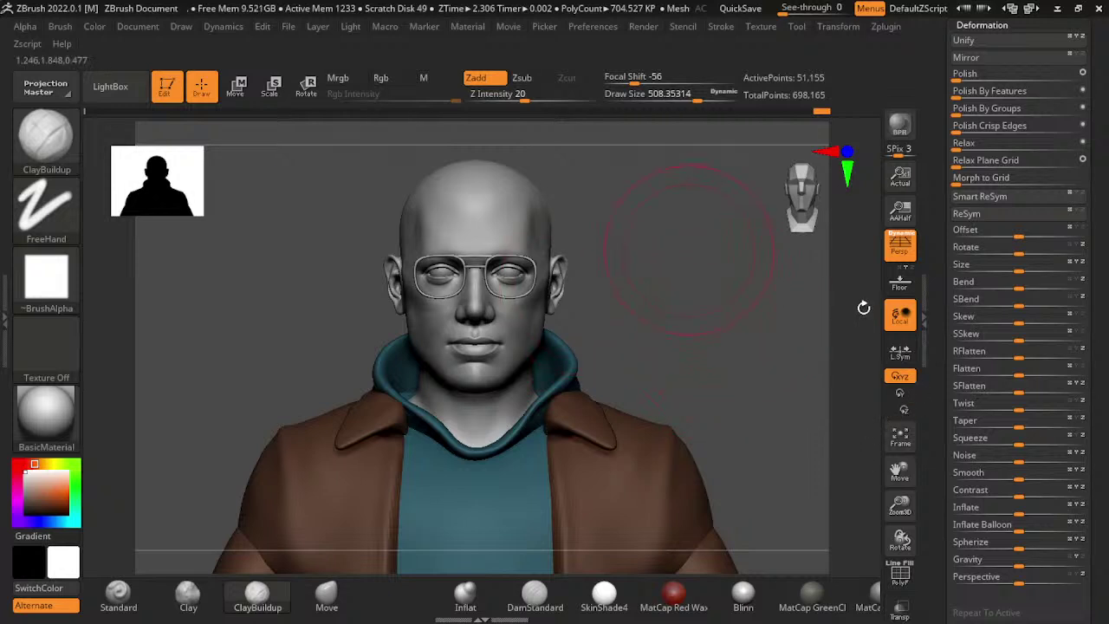
- Make PM3D_Sphere3D_1 the active subtool and frame it in view
left_click_drag(864, 307, 901, 451)
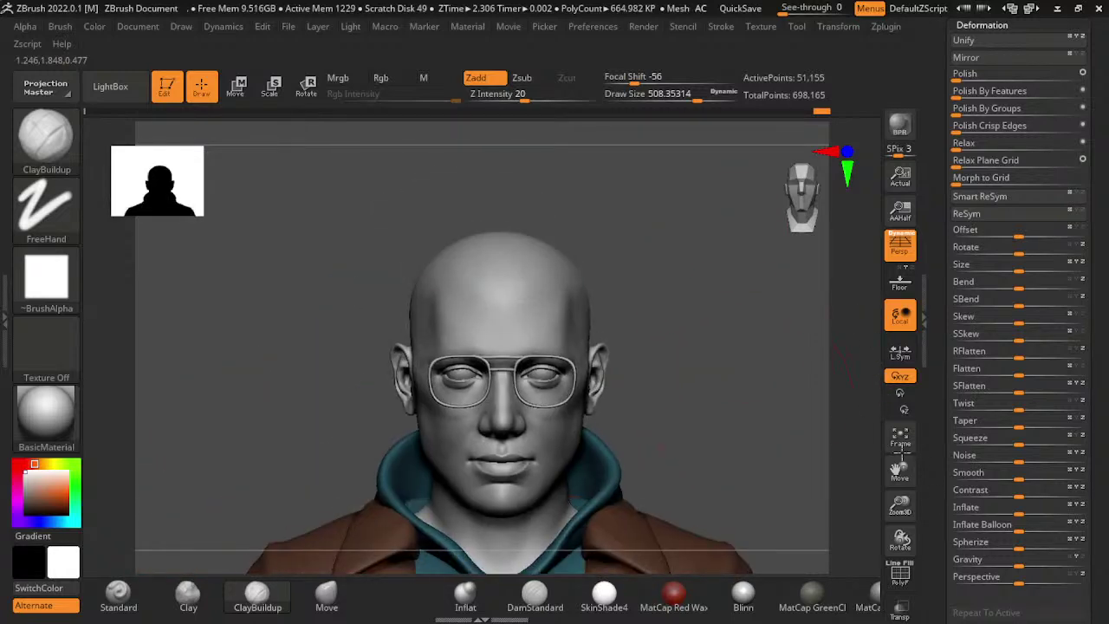
left_click(900, 437)
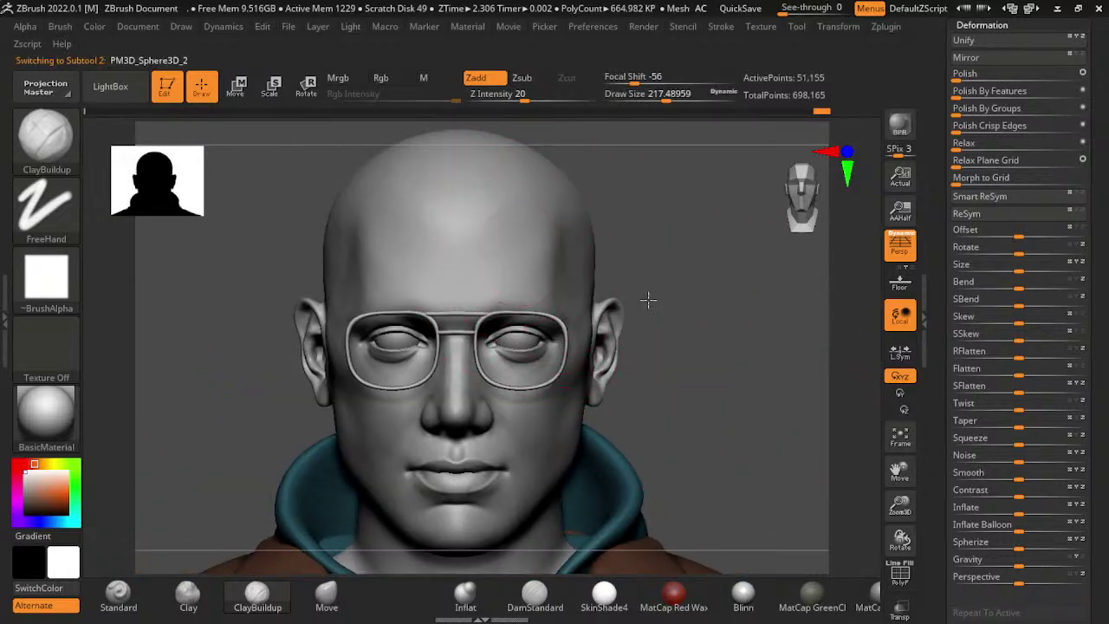
scroll(629, 310, "up", 3)
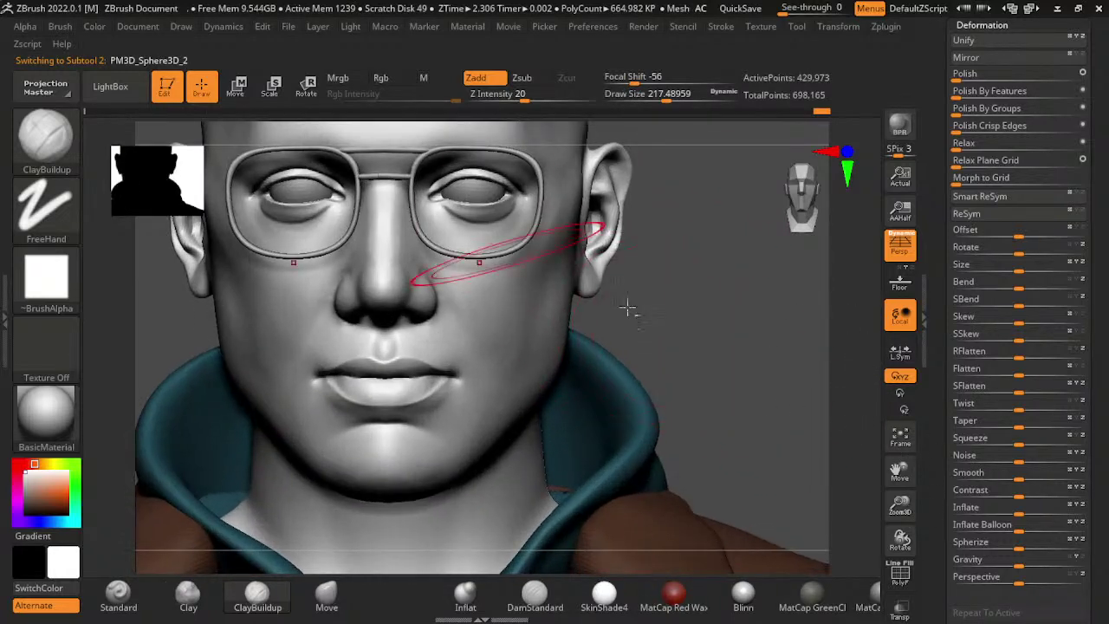
left_click(582, 242, "alt")
key("f")
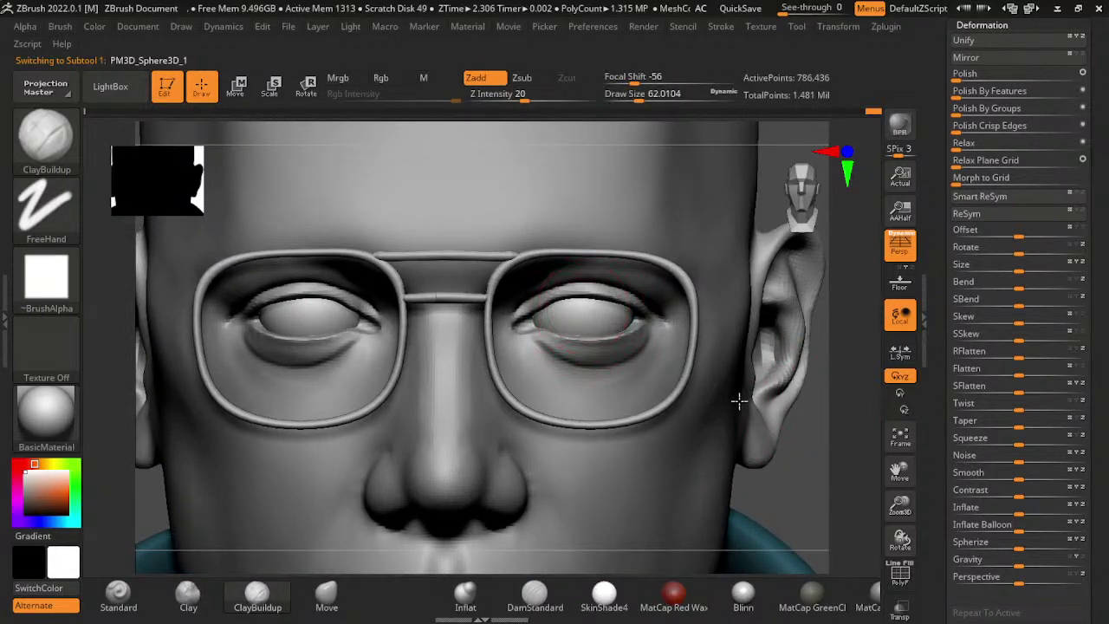
- Step PM3D_Sphere3D_1 down its subdivision levels, enlarge the brush, and open the material library
key("shift+d")
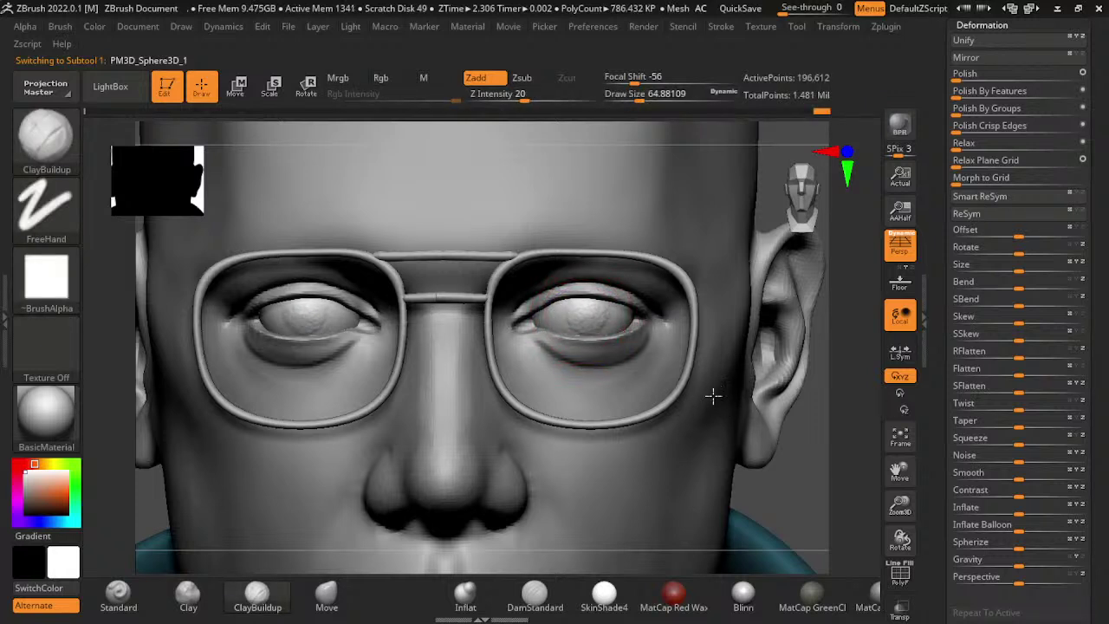
key("bracketright")
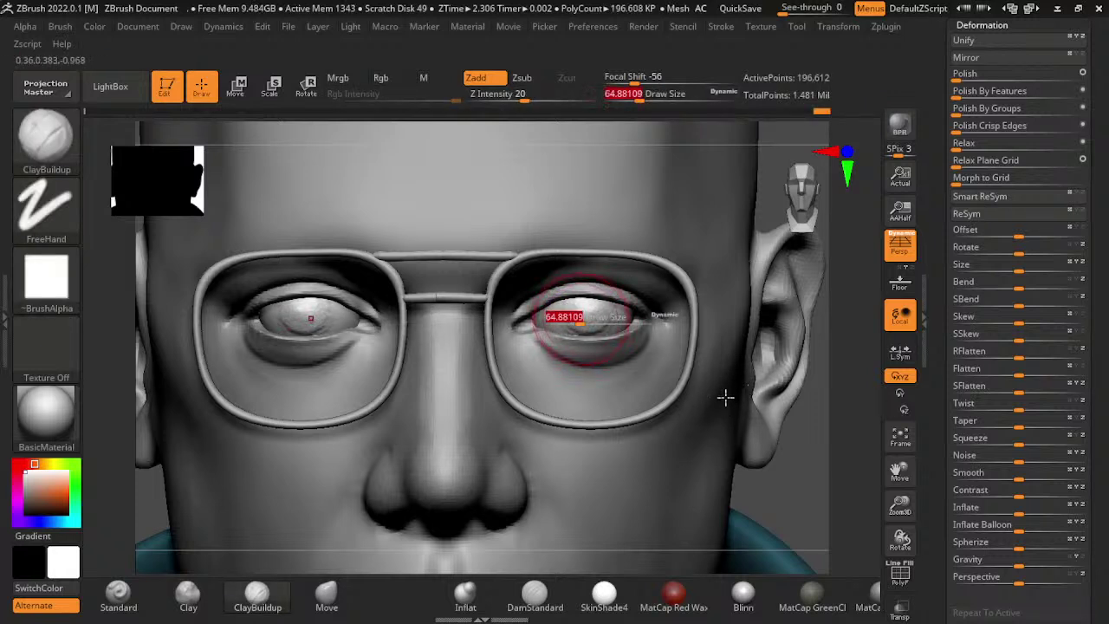
key("shift+d")
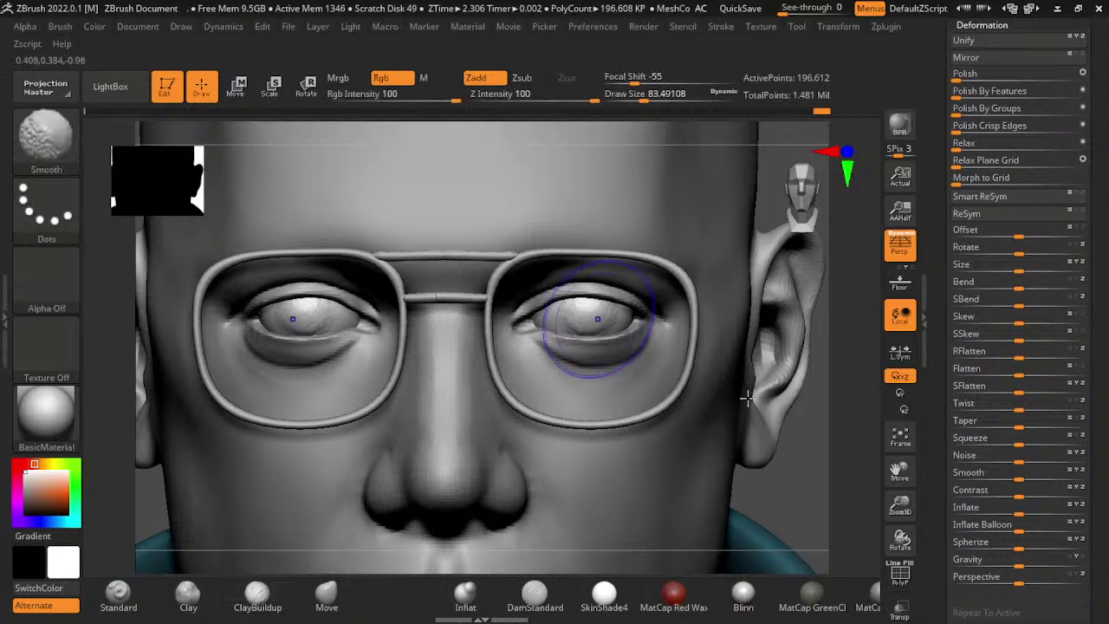
key("d")
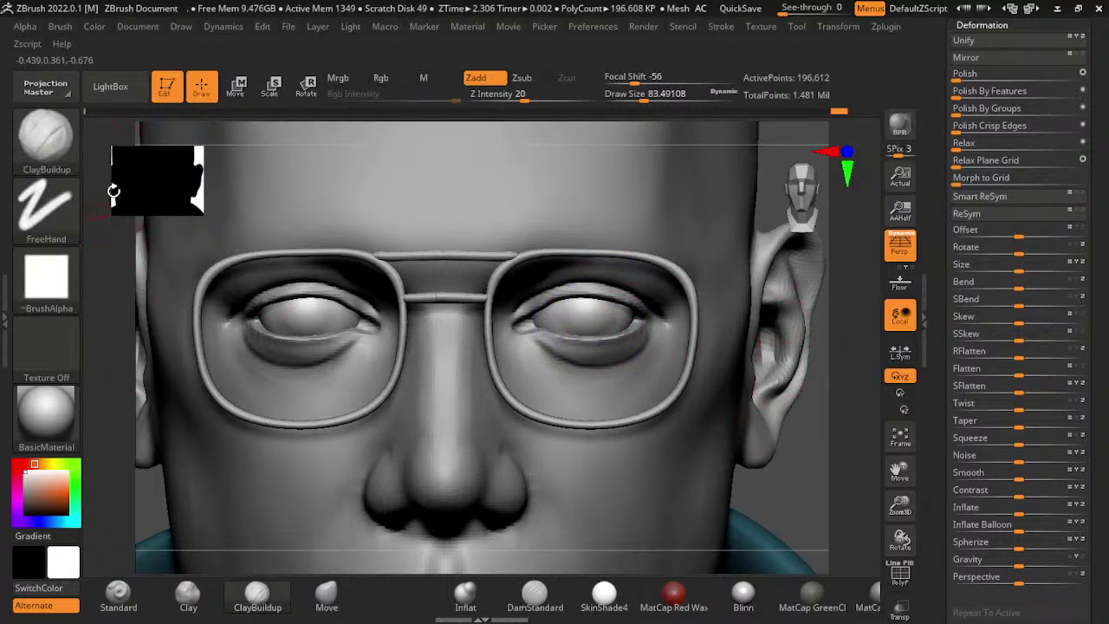
left_click(46, 416)
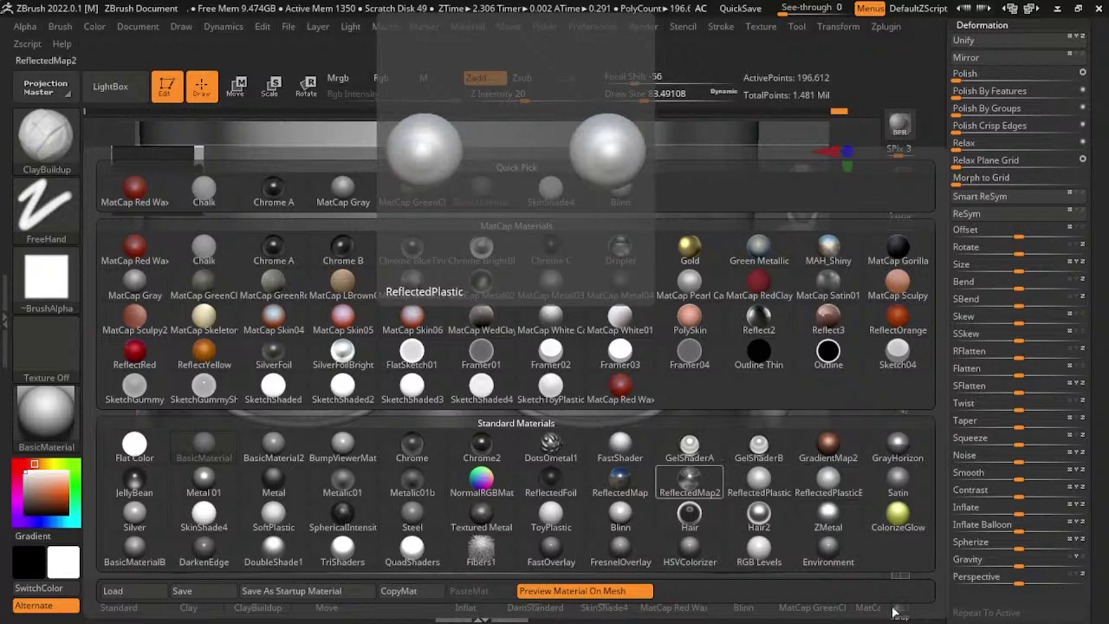
- Apply the ToyPlastic material, choose the Move brush and set painting to material only
left_click(551, 518)
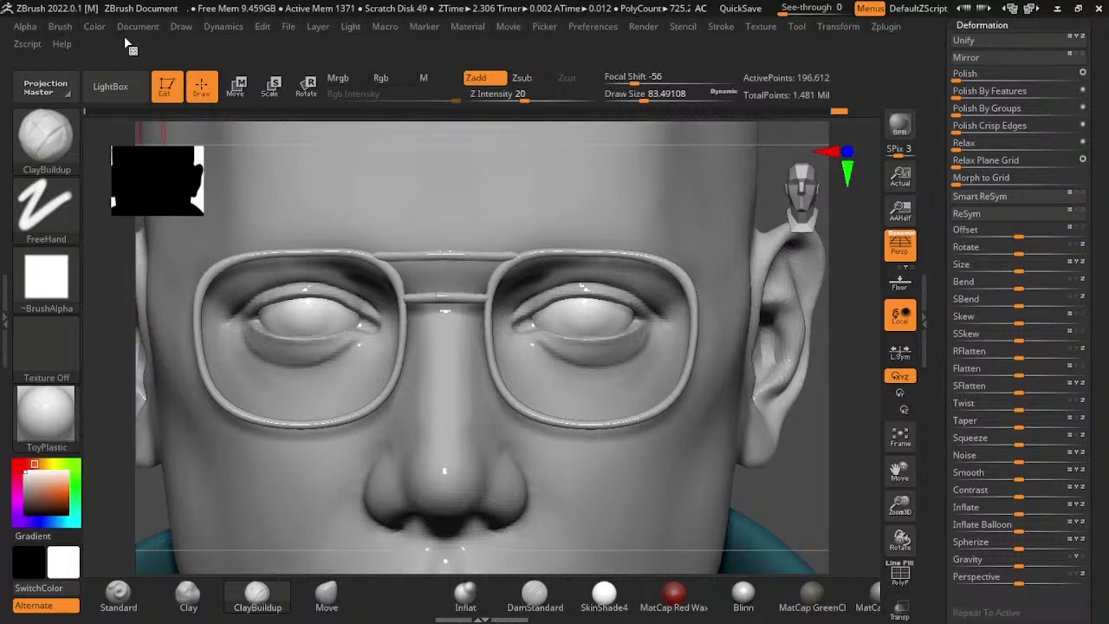
left_click(94, 26)
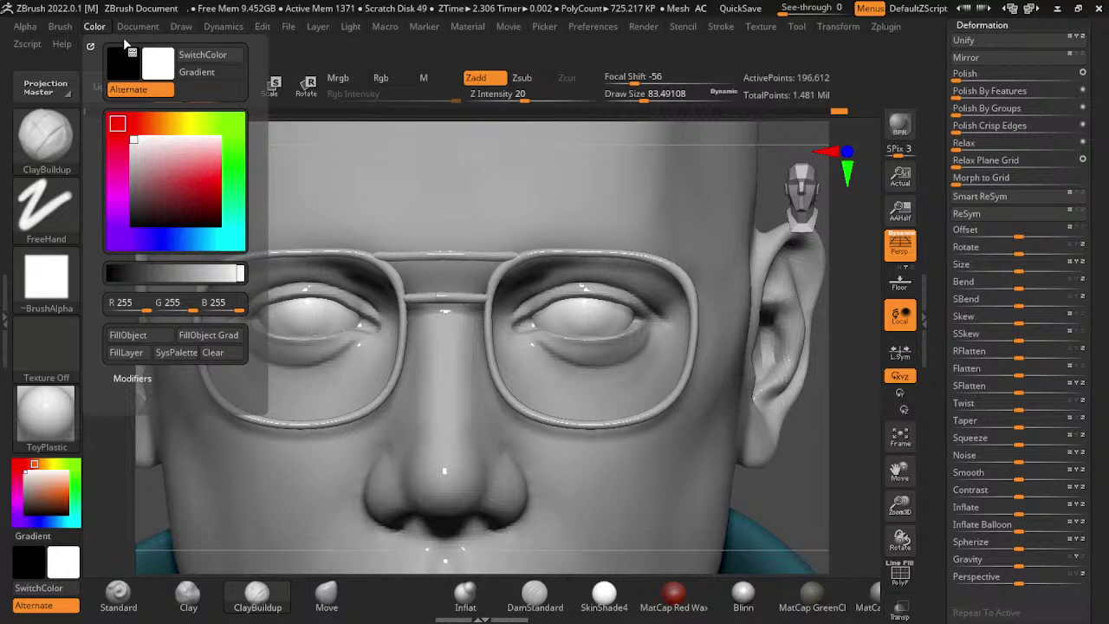
left_click(37, 178)
left_click(746, 351)
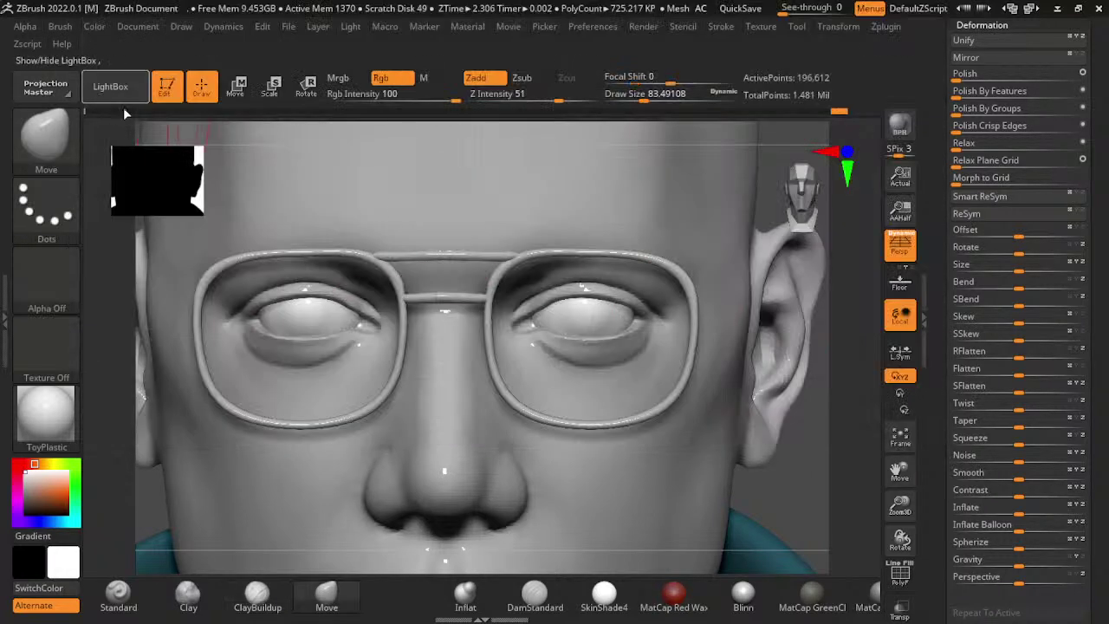
left_click(424, 78)
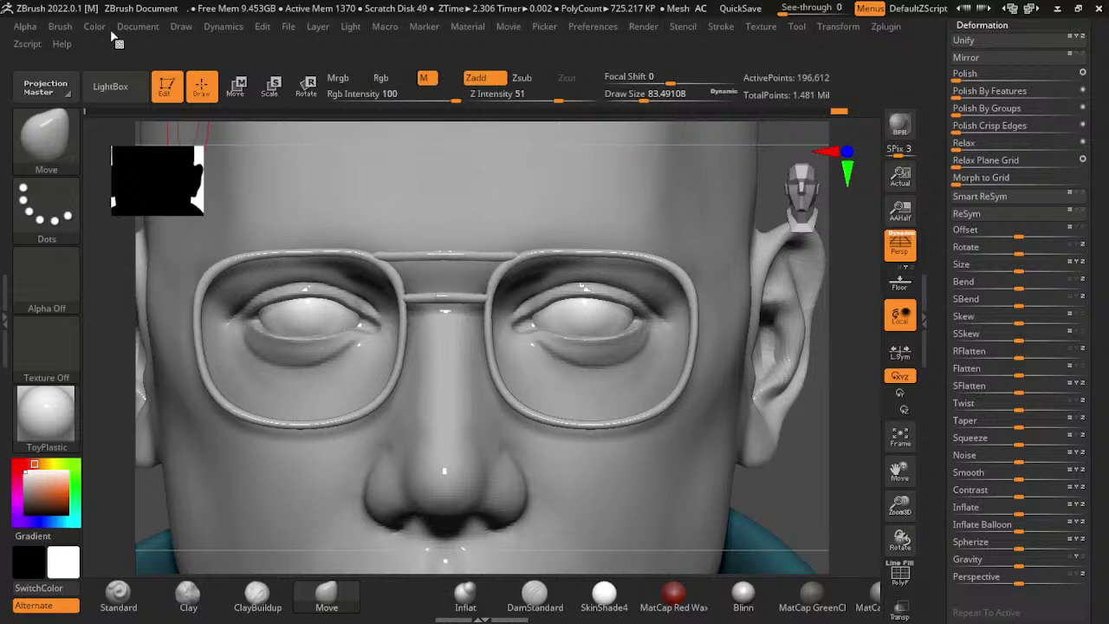
- Switch painting back to colour only, choose the Standard brush, and revert to BasicMaterial
left_click(96, 27)
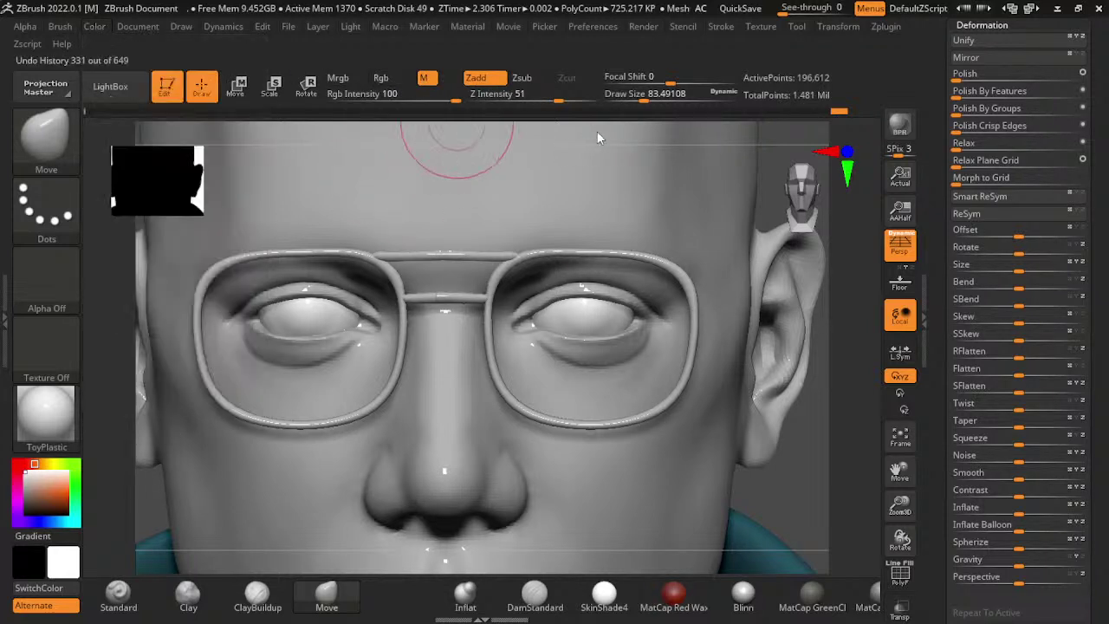
left_click(381, 78)
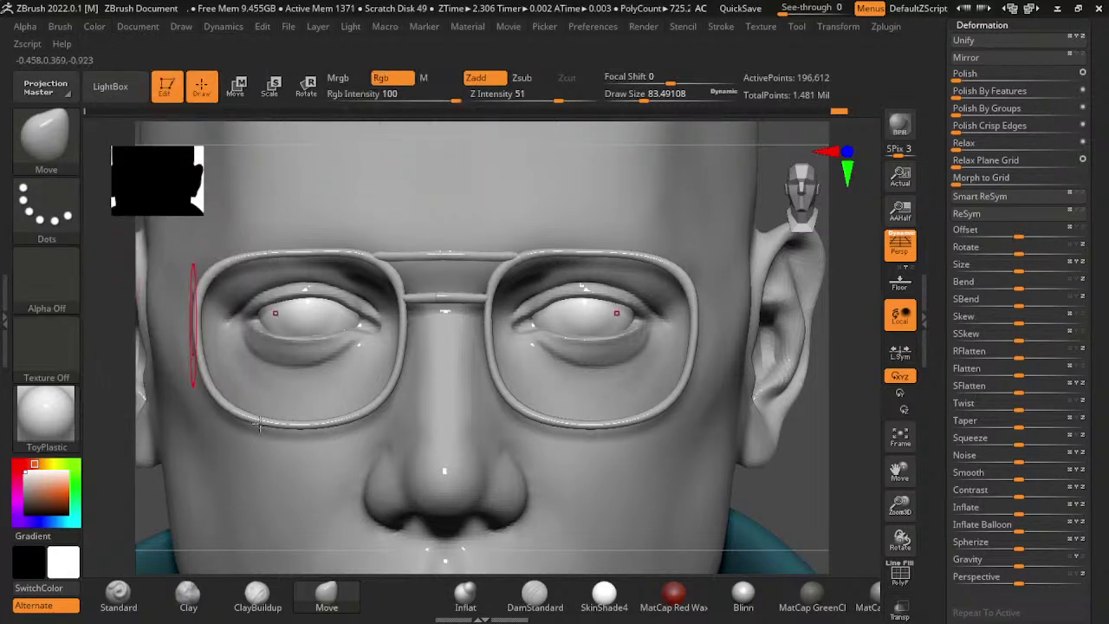
left_click(117, 593)
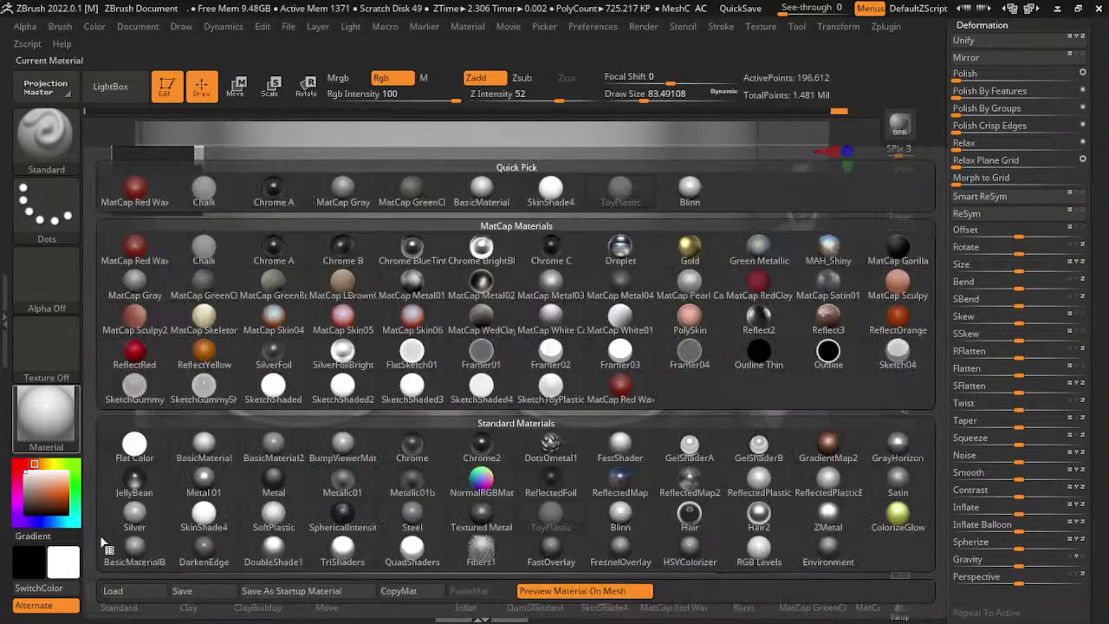
left_click(46, 414)
left_click(204, 446)
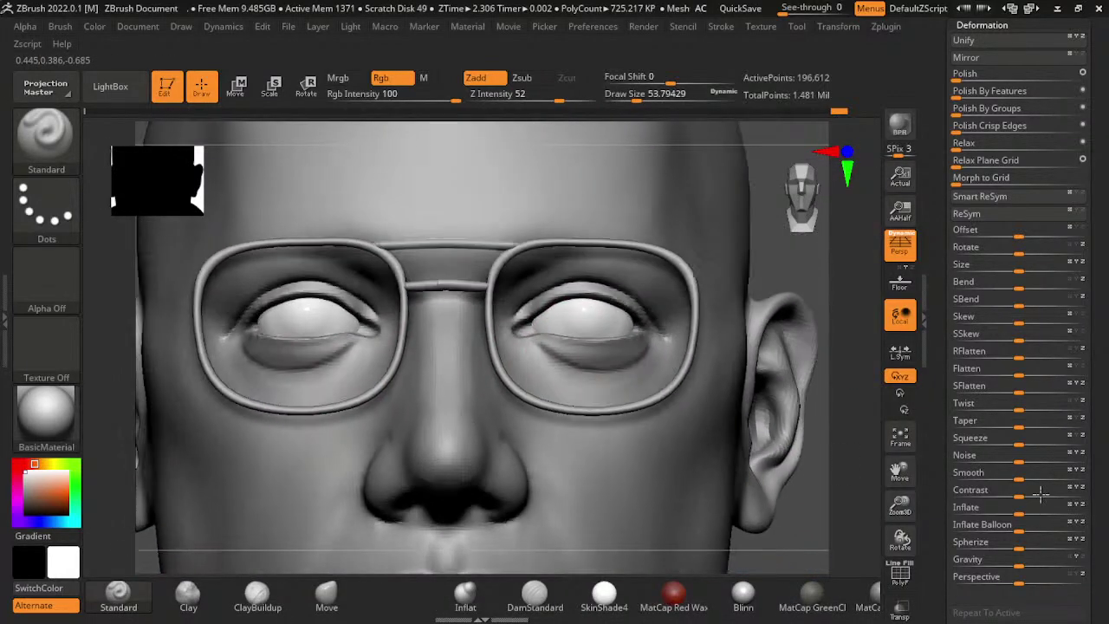
- Mask around the eyes and fill them with a dark colour using FillObject
left_click_drag(900, 504, 829, 416)
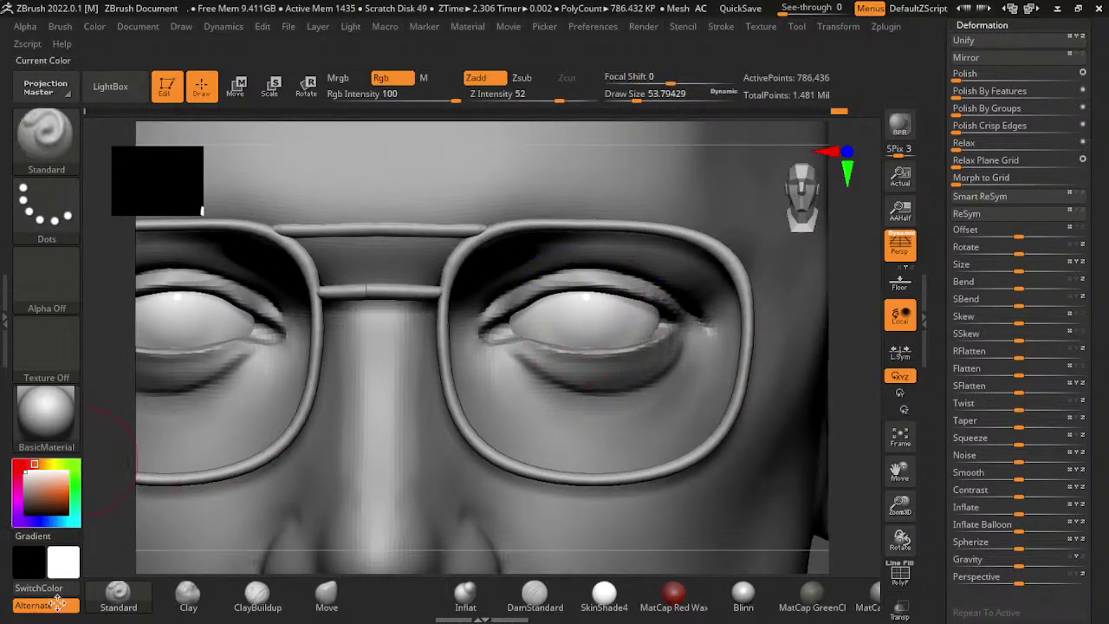
left_click(25, 504)
left_click(589, 317)
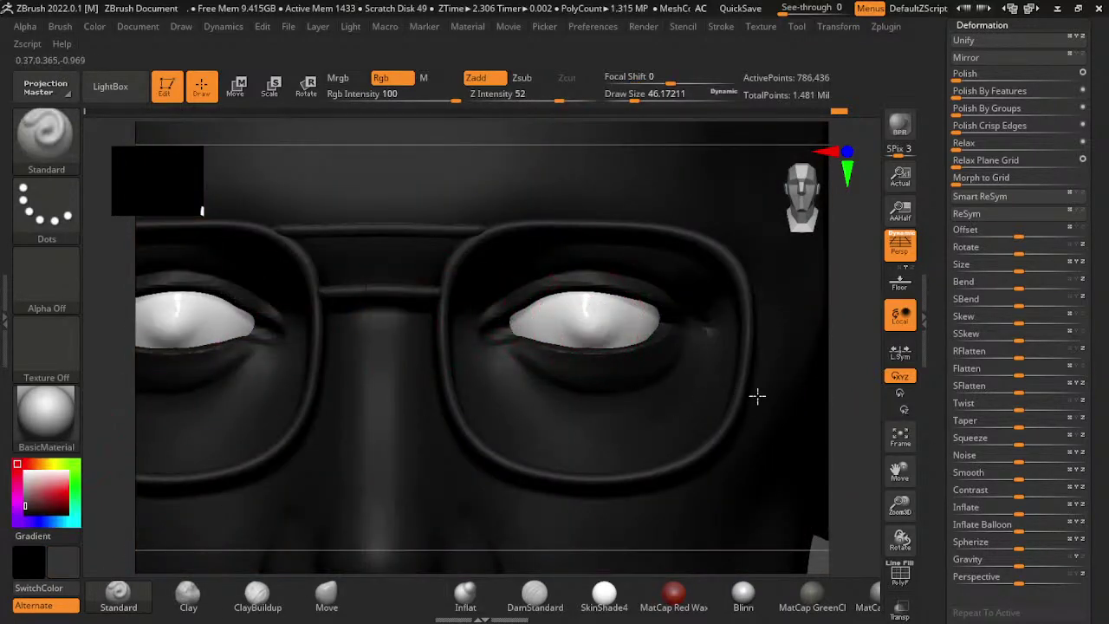
key("ctrl+z")
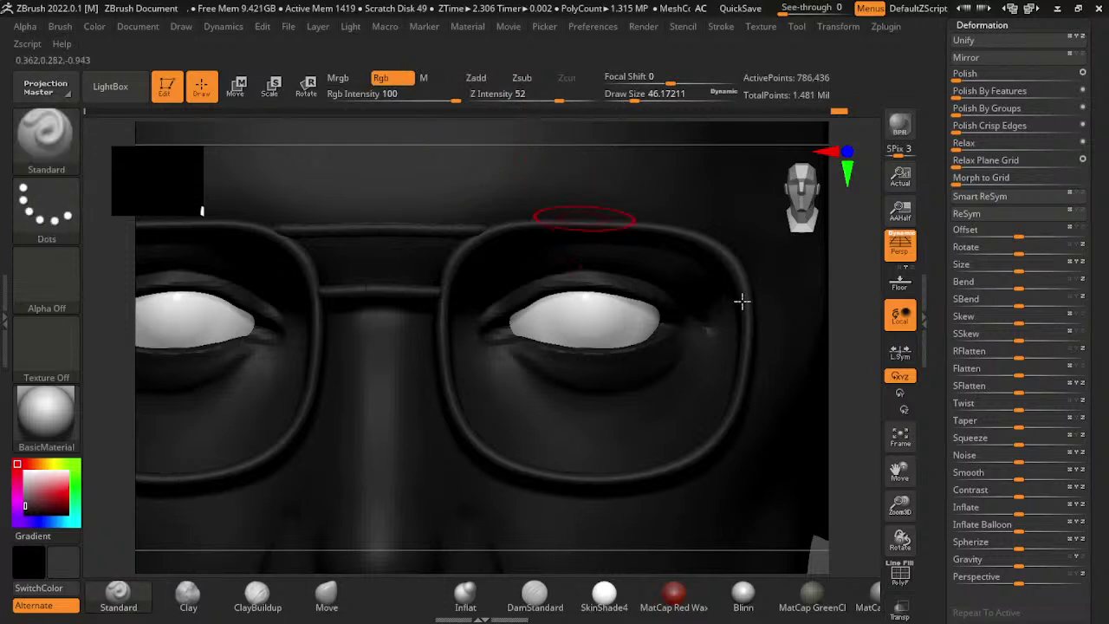
key("ctrl")
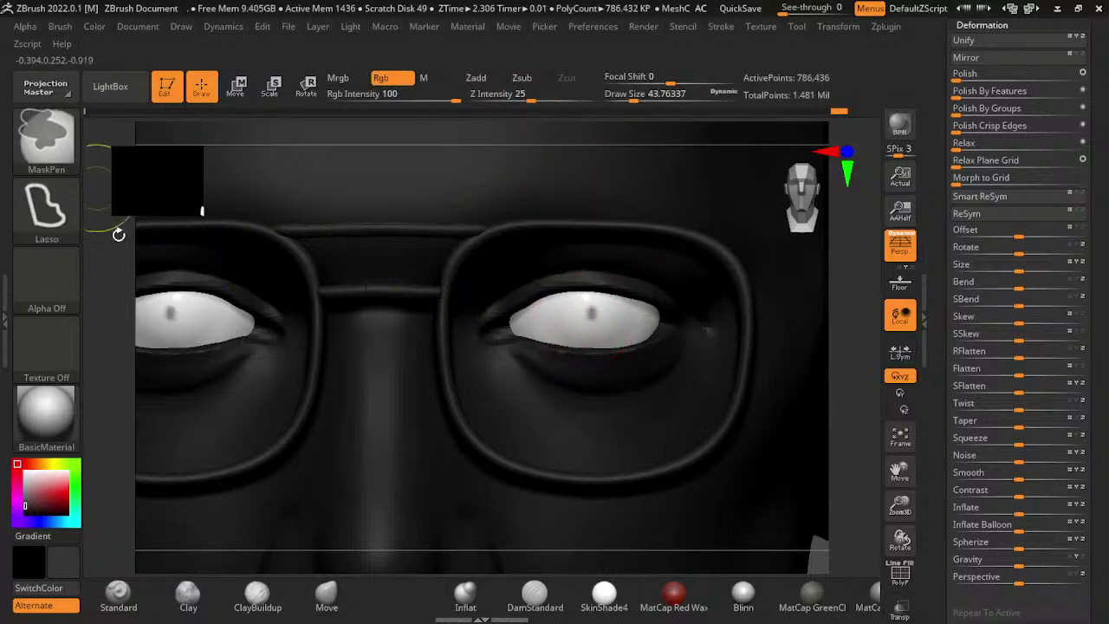
left_click(70, 227)
left_click(273, 221)
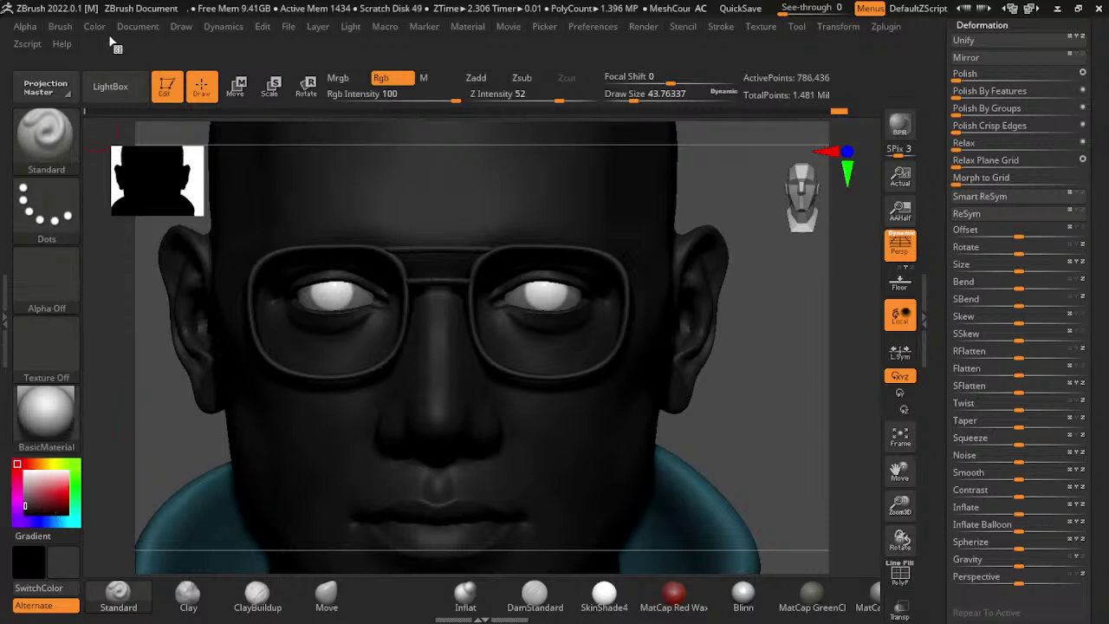
left_click(94, 26)
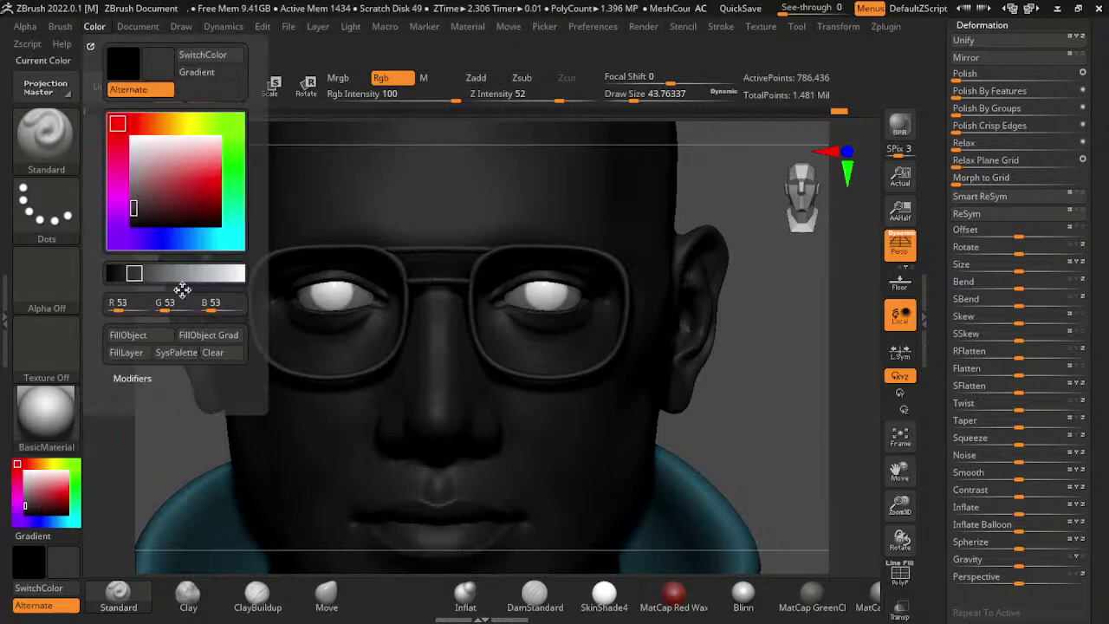
left_click(139, 336)
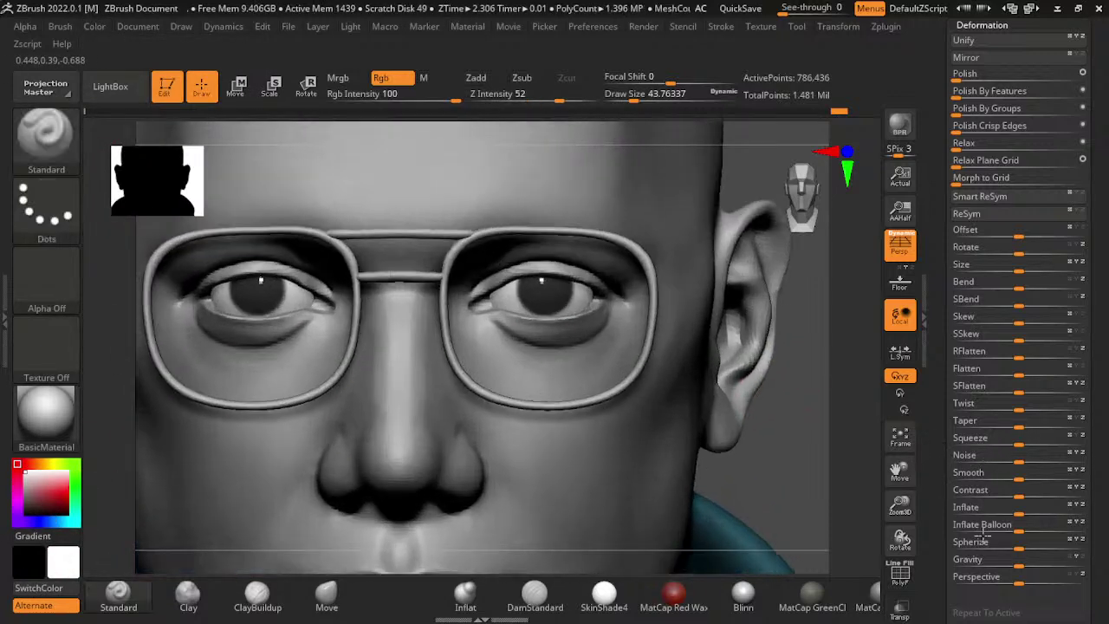
- Clear the mask from the head and briefly lasso-mask the left eye
key("ctrl")
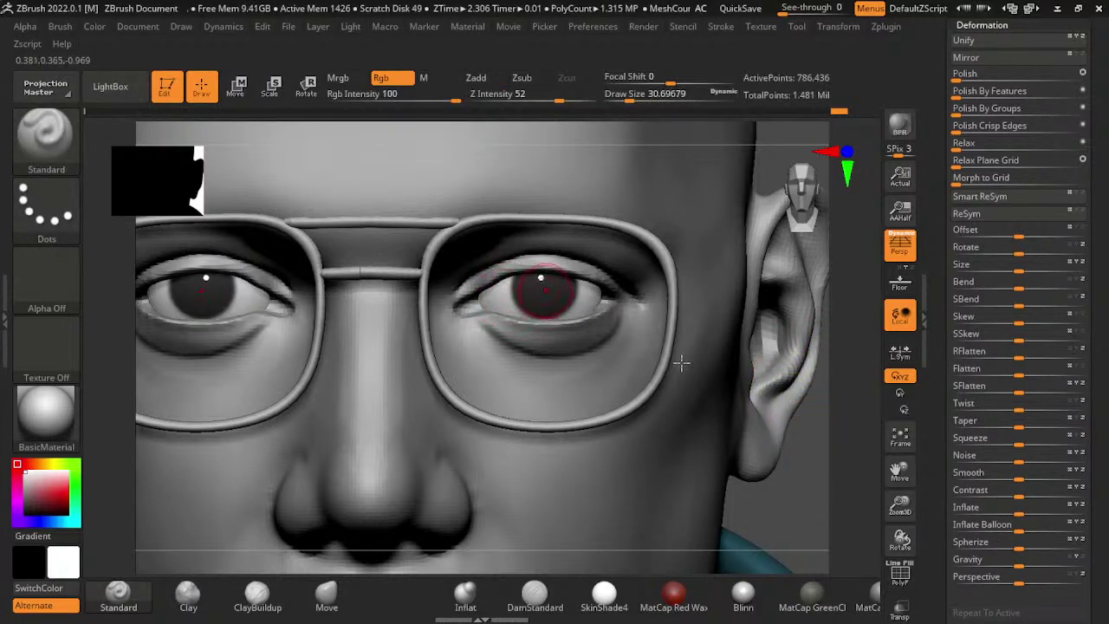
key("ctrl+a")
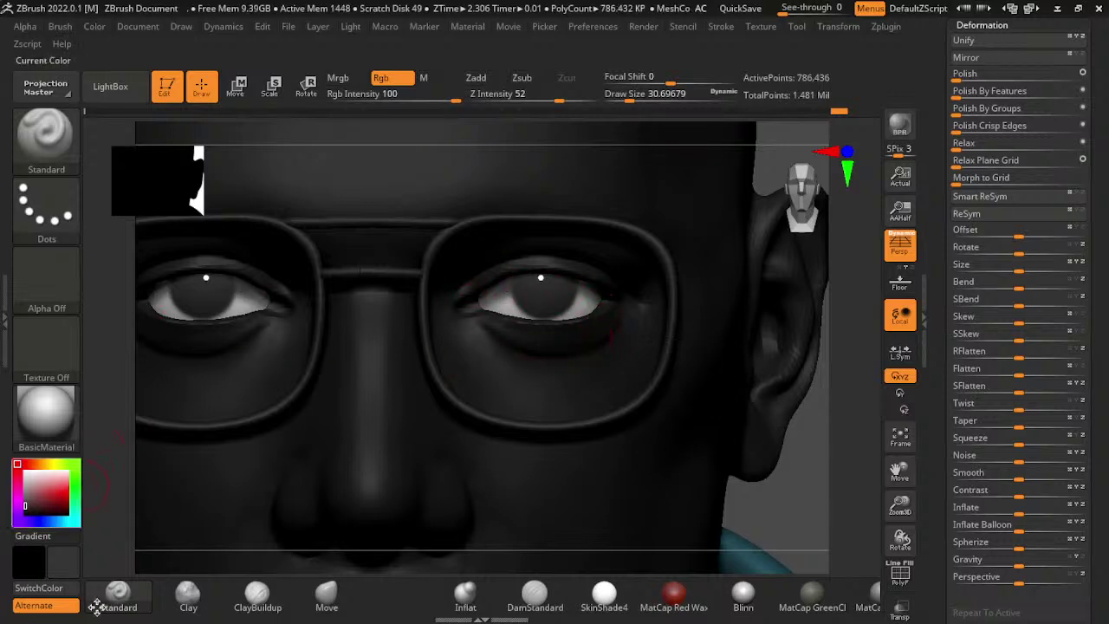
key("ctrl+i")
right_click_drag(709, 427, 639, 389, "ctrl")
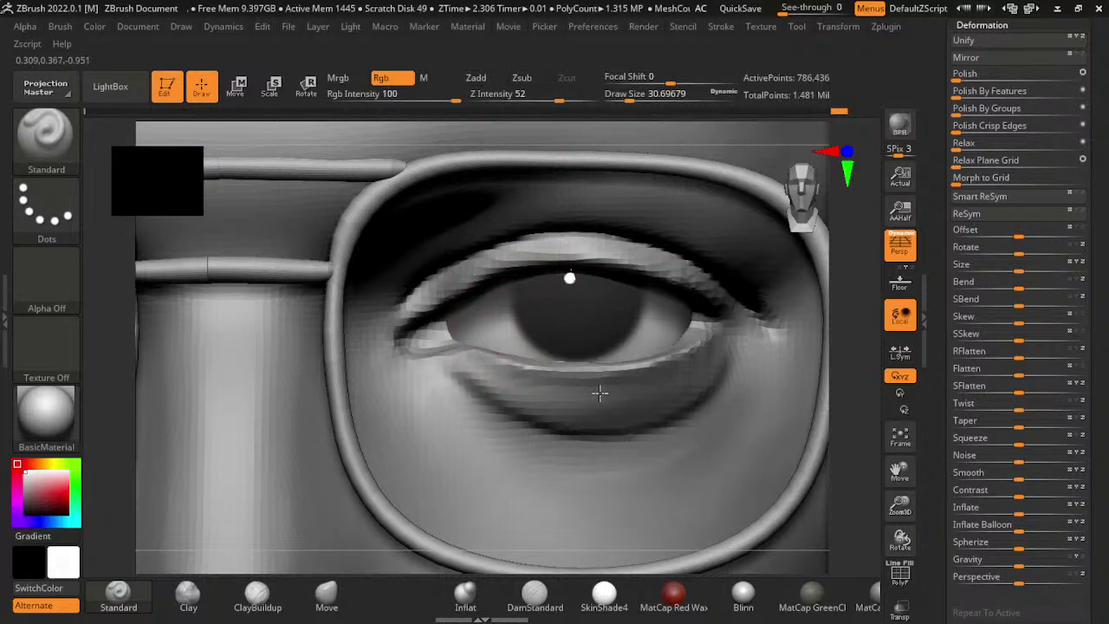
left_click_drag(769, 358, 724, 375, "ctrl")
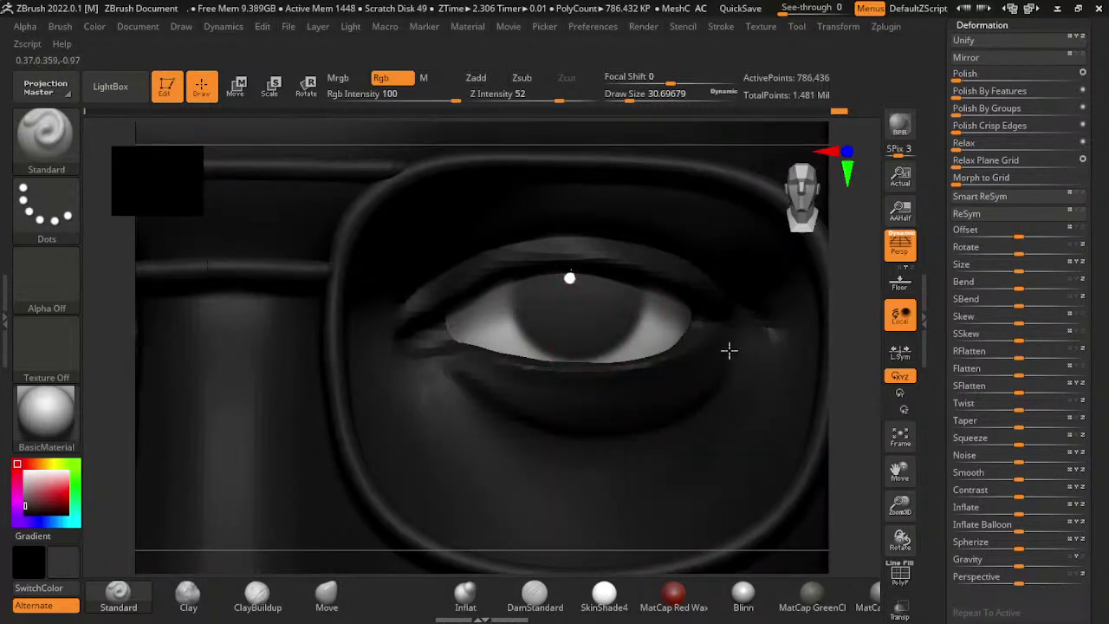
key("ctrl+i")
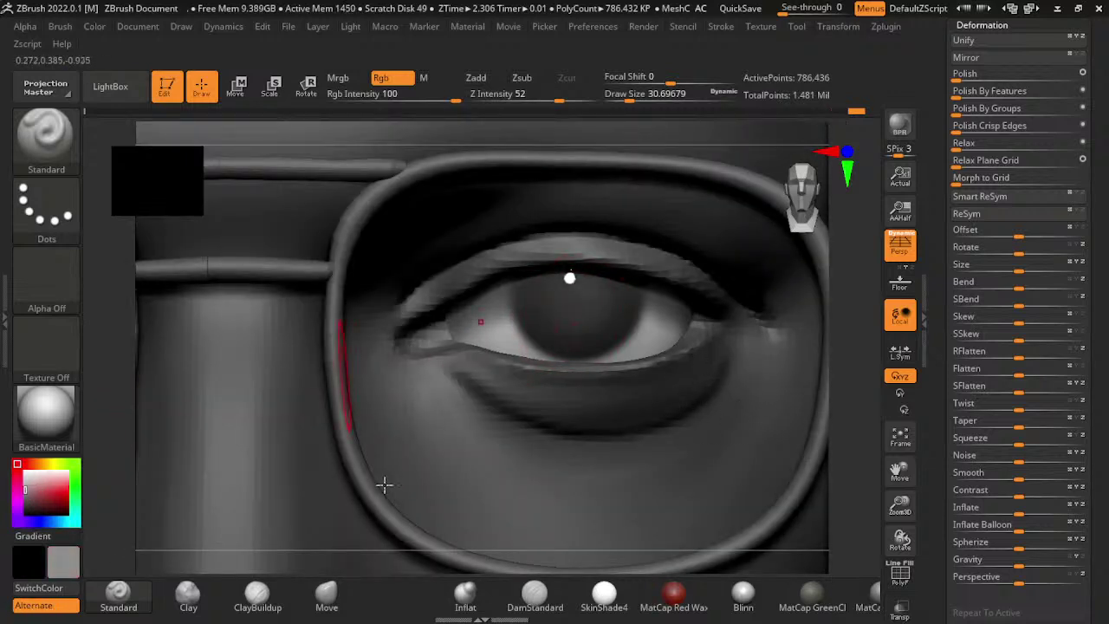
key("ctrl+i")
- Set the brush size to 20, clear all masks and frame the whole head
type("s20")
key("Return")
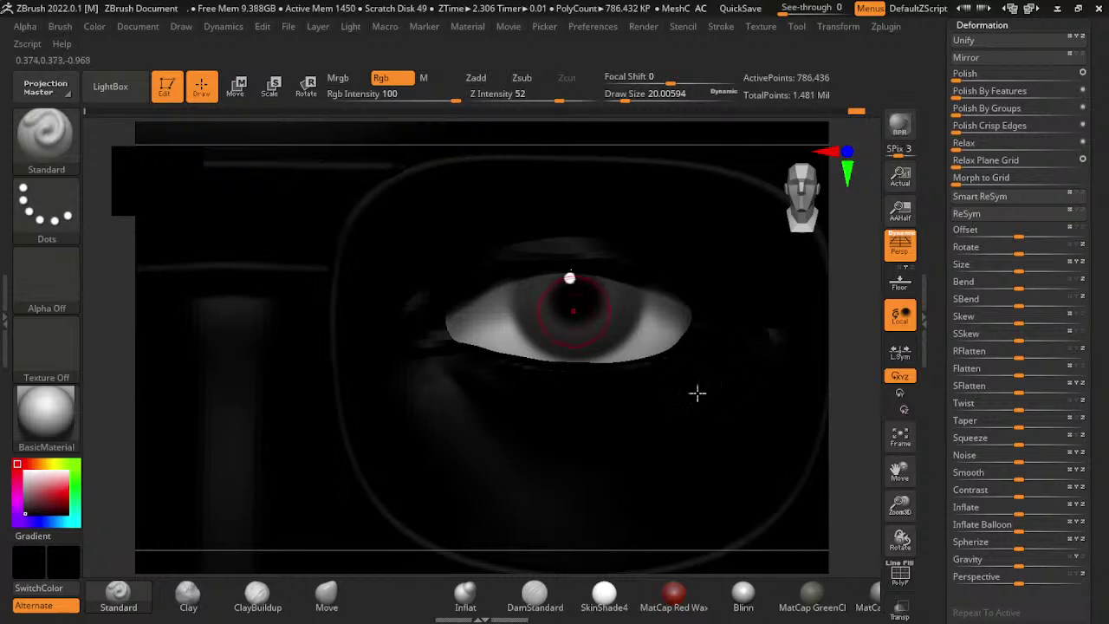
key("ctrl+shift+a")
key("f")
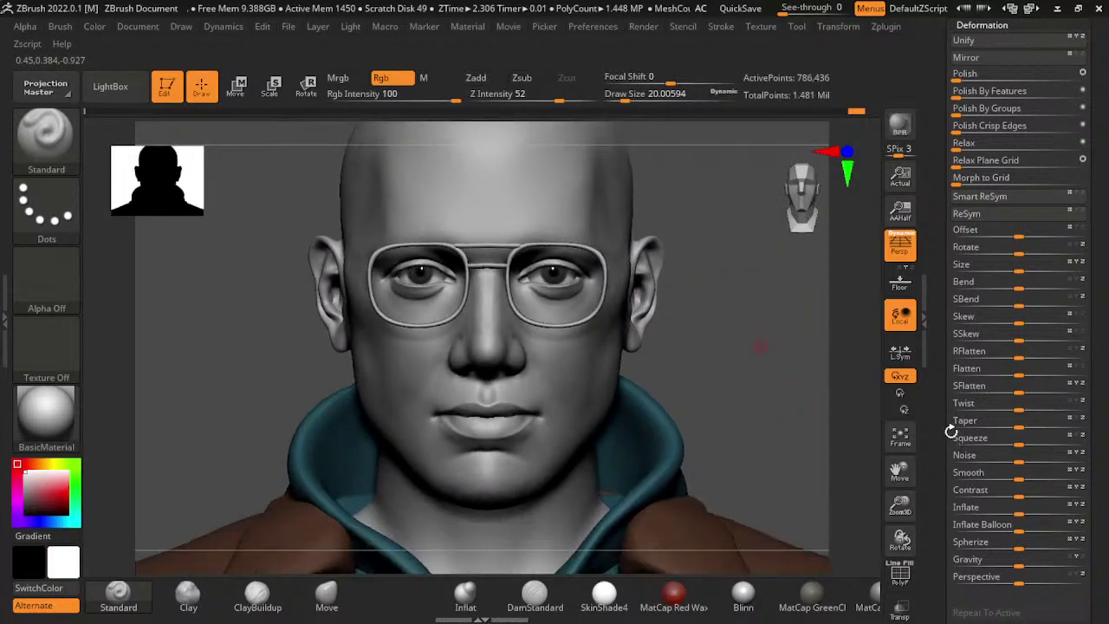
key("f")
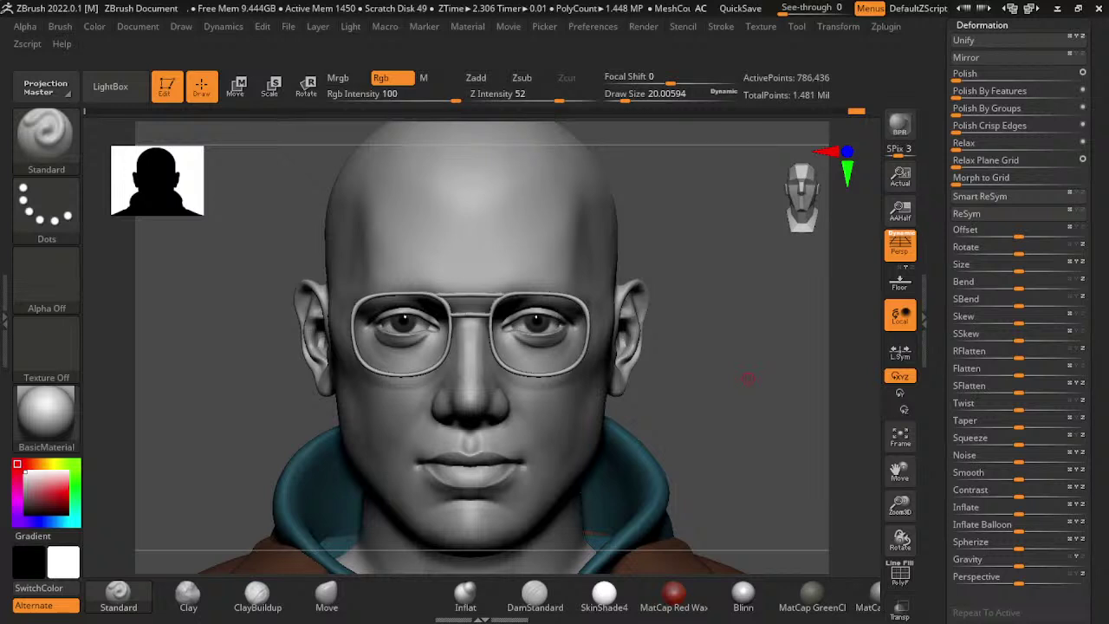
- Activate the head with the ClayBuildup brush and raise Draw Size to about 280
left_click_drag(901, 505, 910, 511)
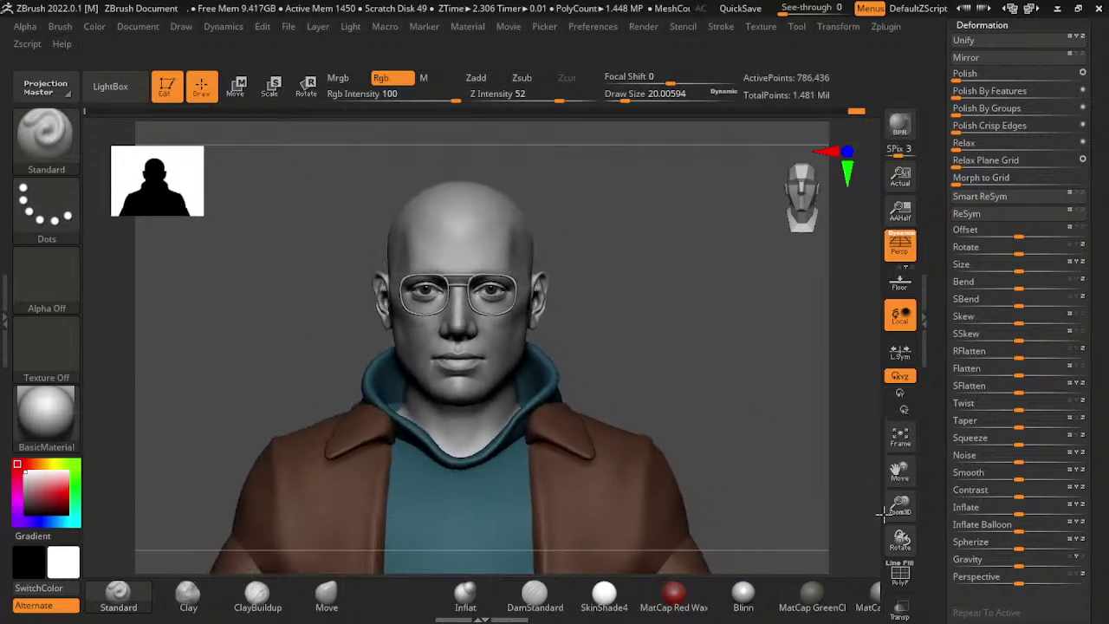
left_click_drag(909, 407, 563, 582)
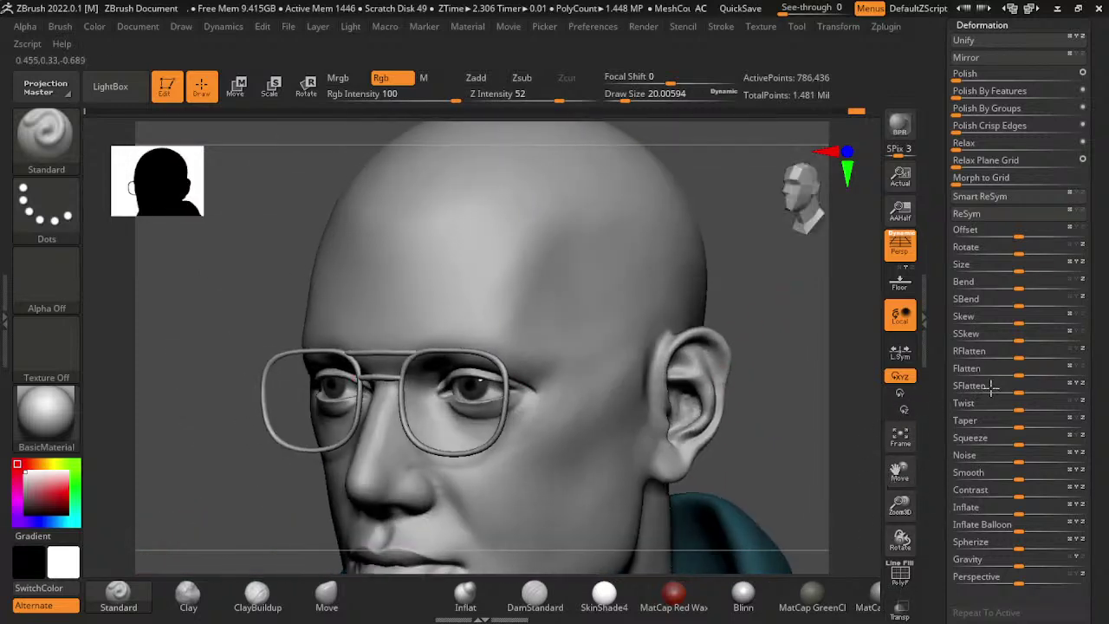
left_click(257, 593)
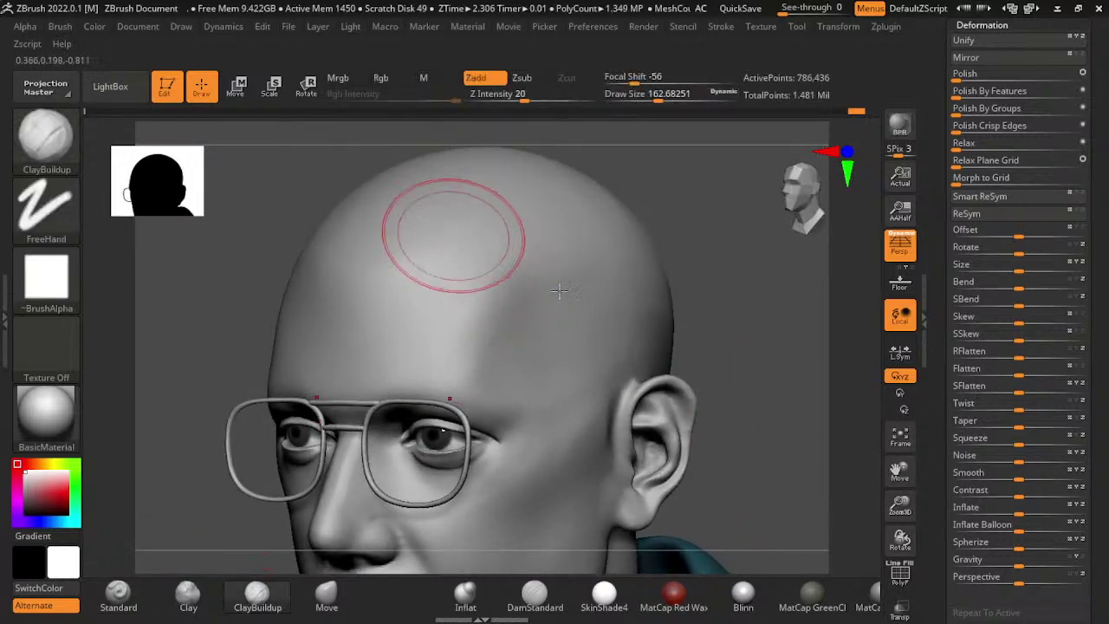
left_click(526, 349, "alt")
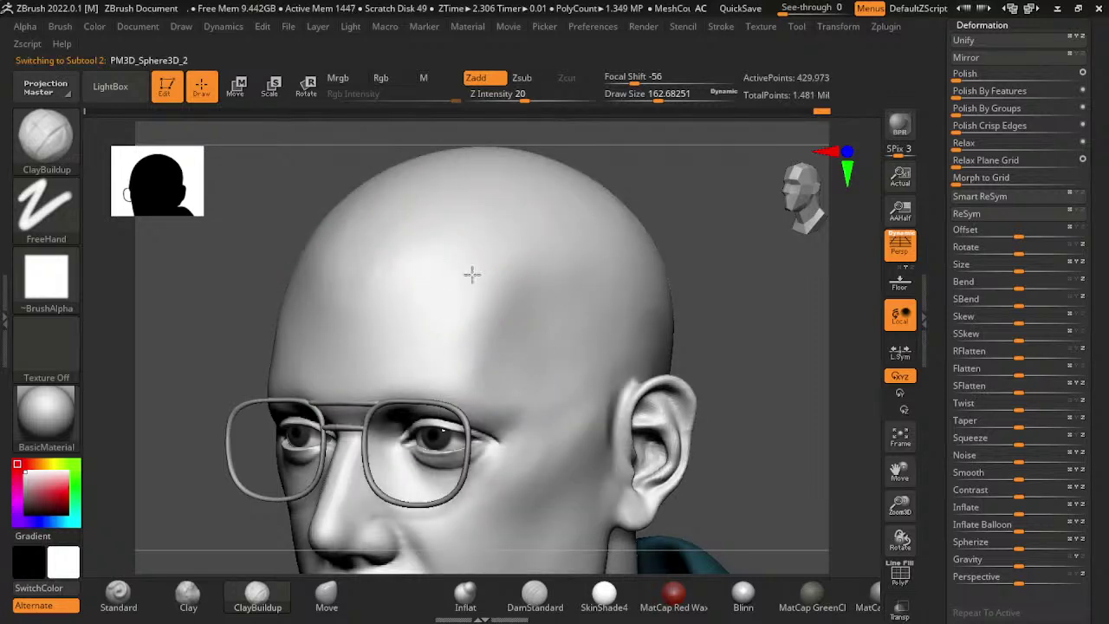
key("s")
left_click_drag(472, 285, 520, 285)
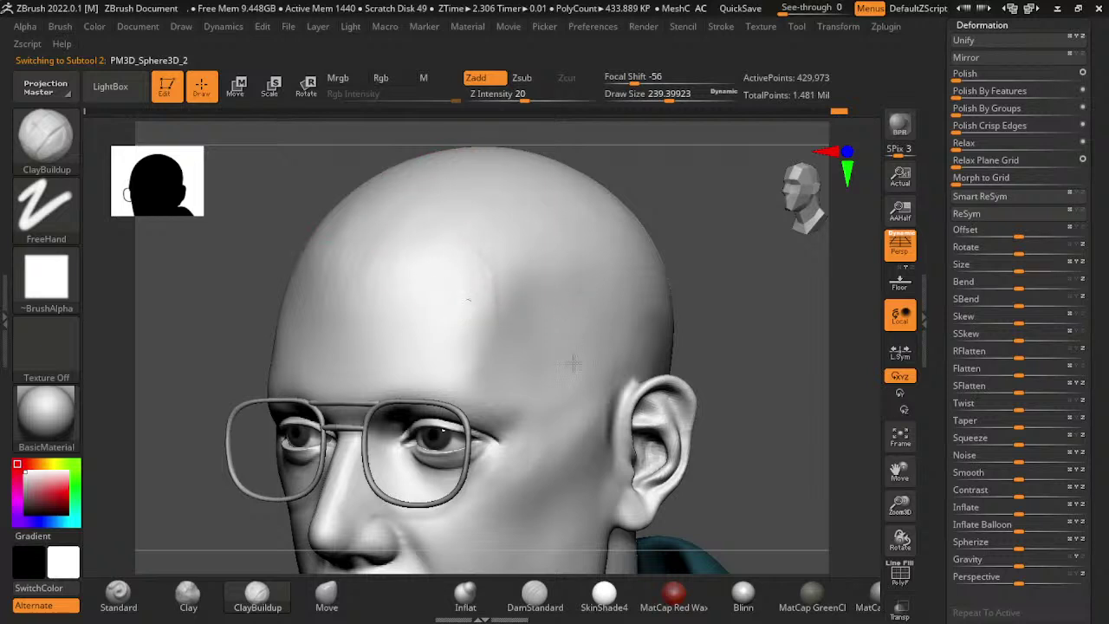
key("s")
left_click_drag(472, 282, 503, 283)
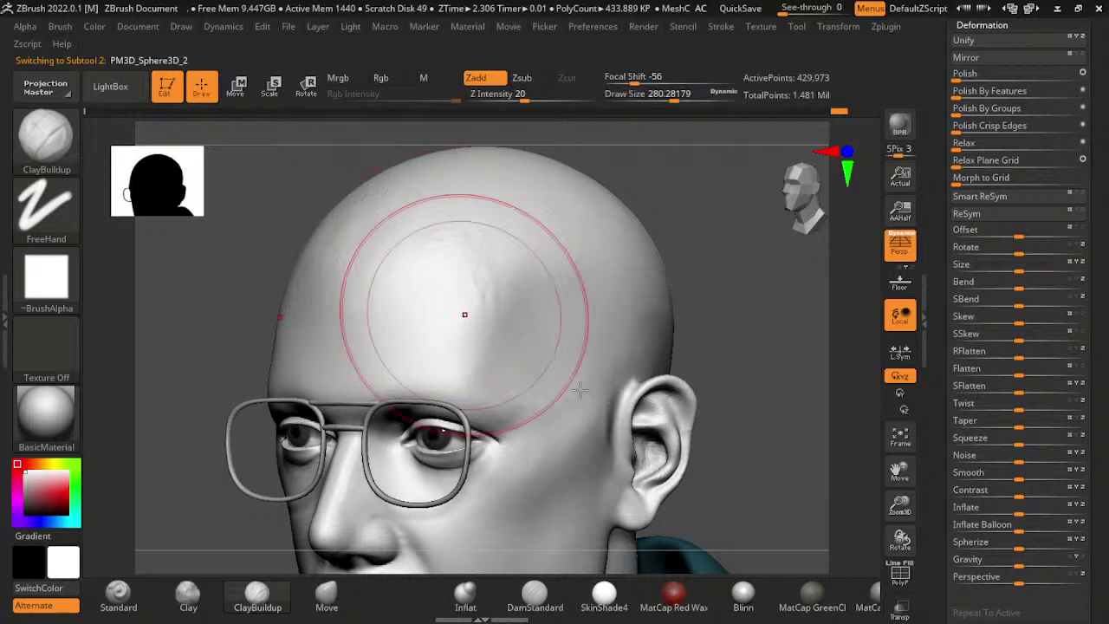
- Build up clay on the upper right skull and smooth the marks at size about 338
key("shift")
mouse_move(678, 324)
left_mouse_down()
mouse_move(722, 401)
mouse_move(745, 398)
left_mouse_up()
key("s")
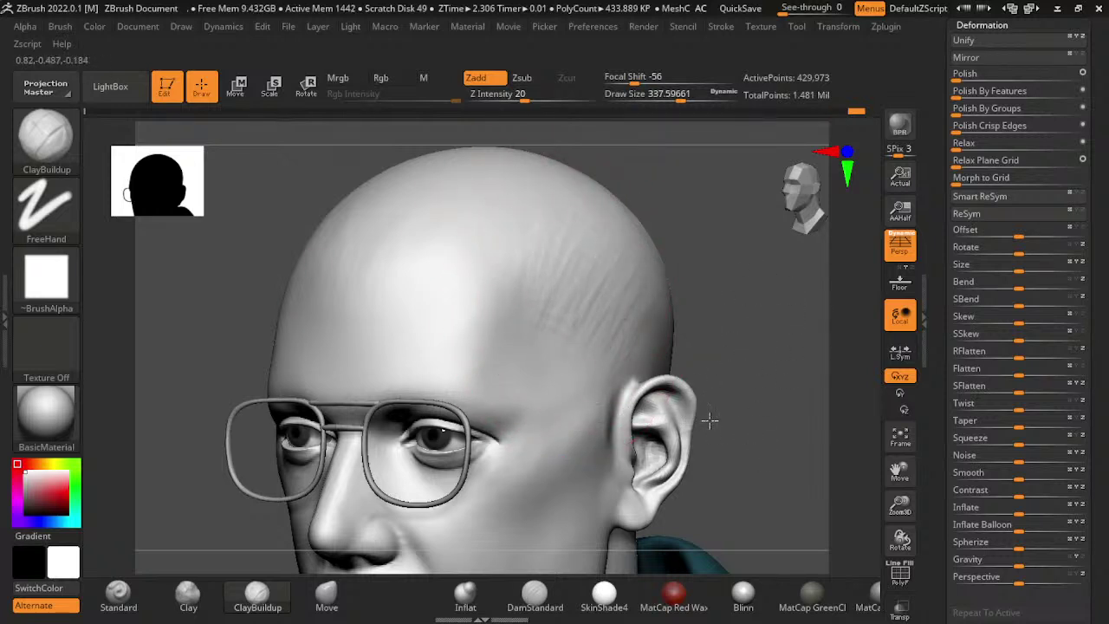
mouse_move(738, 426)
left_mouse_down("shift")
mouse_move(724, 320)
mouse_move(666, 333)
left_mouse_up("shift")
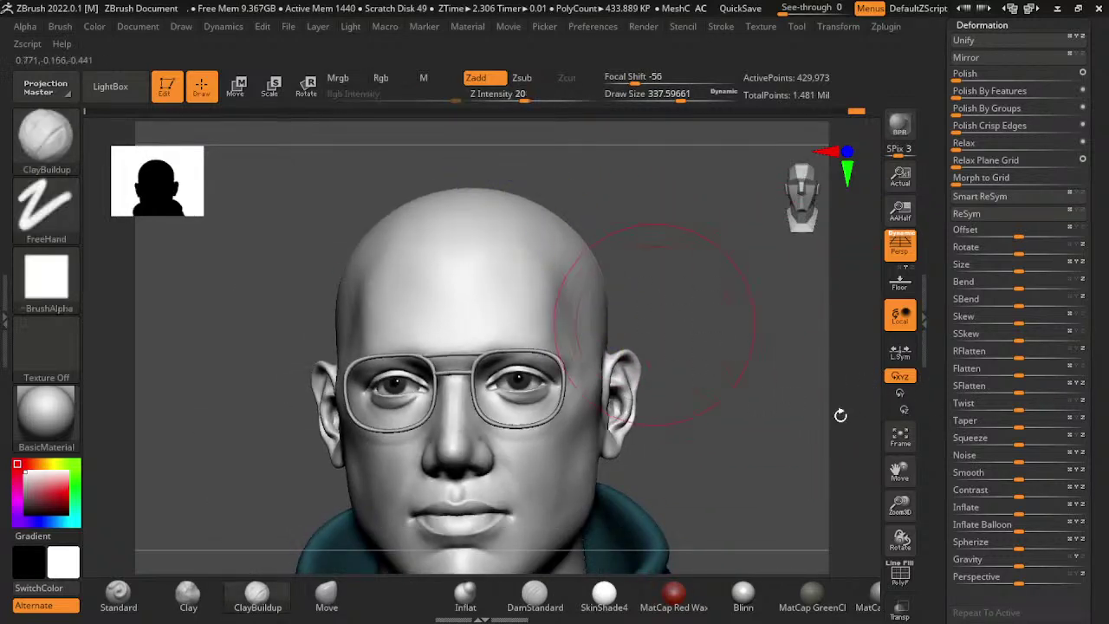
left_click_drag(724, 355, 741, 328, "alt")
mouse_move(925, 406)
left_mouse_down("alt")
mouse_move(921, 437)
mouse_move(629, 564)
mouse_move(489, 347)
left_mouse_up("alt")
key("b")
key("m")
key("v")
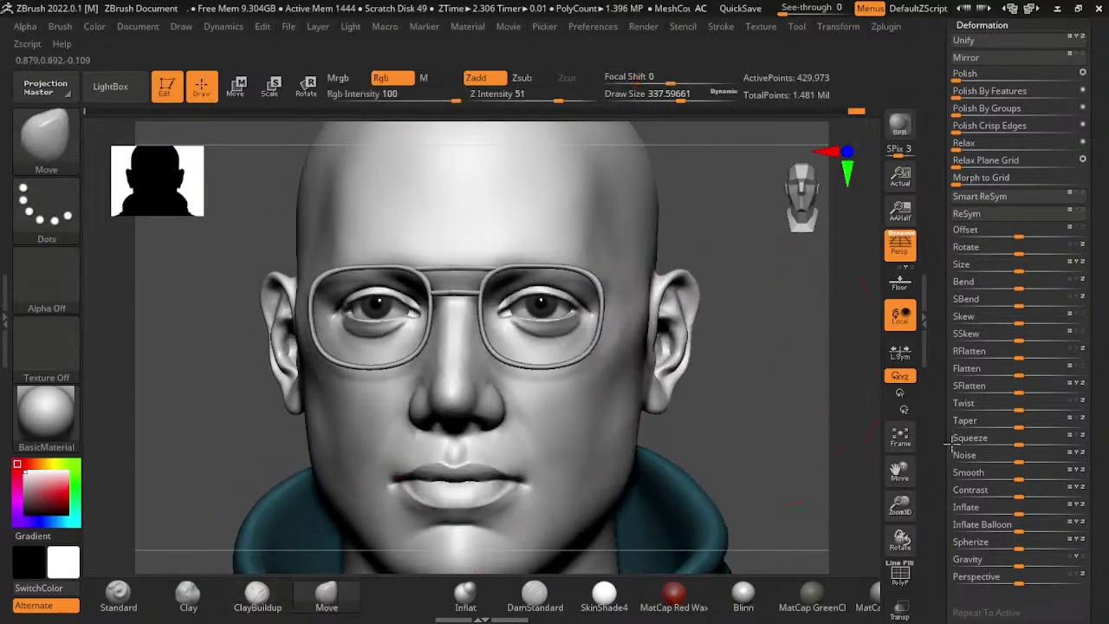
key("s")
left_click_drag(607, 432, 546, 432)
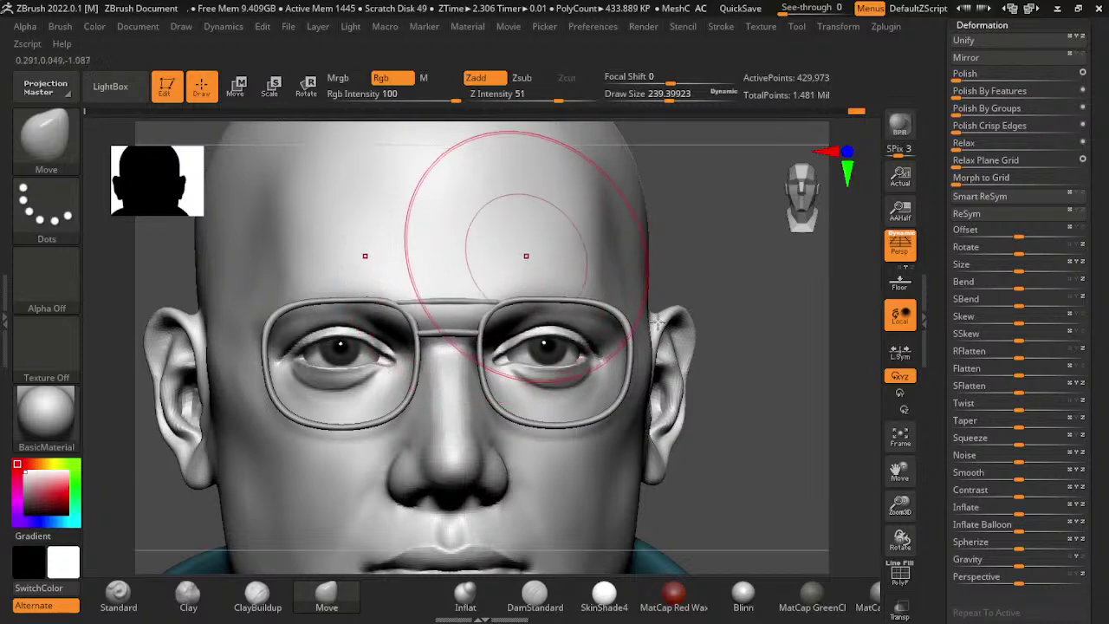
left_click_drag(728, 322, 967, 421, "alt")
left_click_drag(815, 450, 719, 476, "alt")
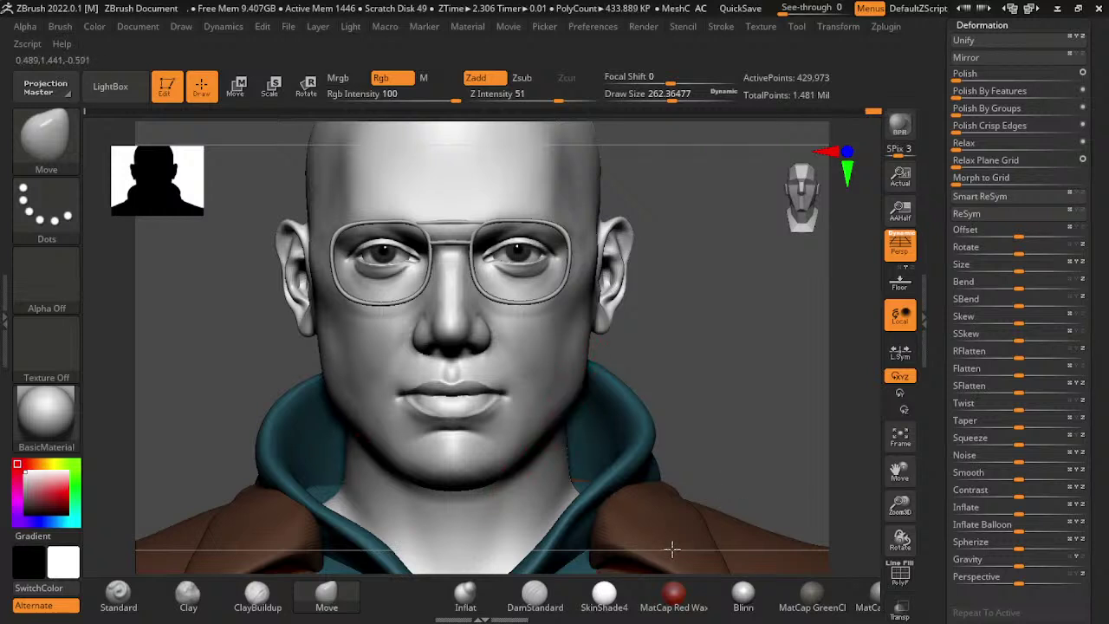
left_click_drag(899, 470, 901, 589)
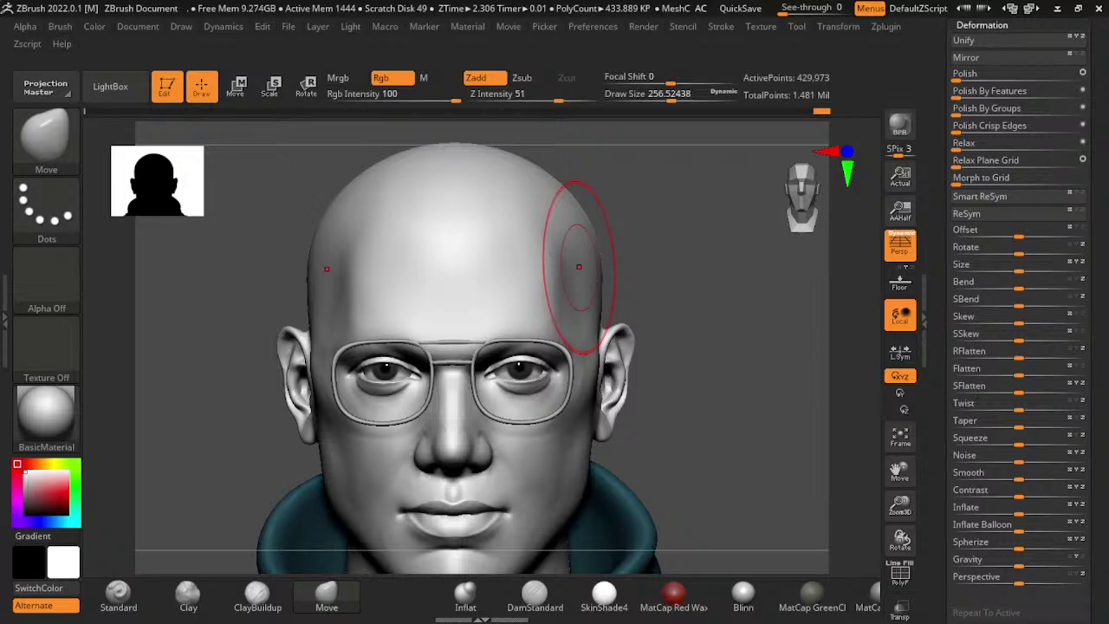
- Activate the coat and then PM3D_Sphere3D_5 subtools, and choose the DamStandard brush
left_click(901, 437)
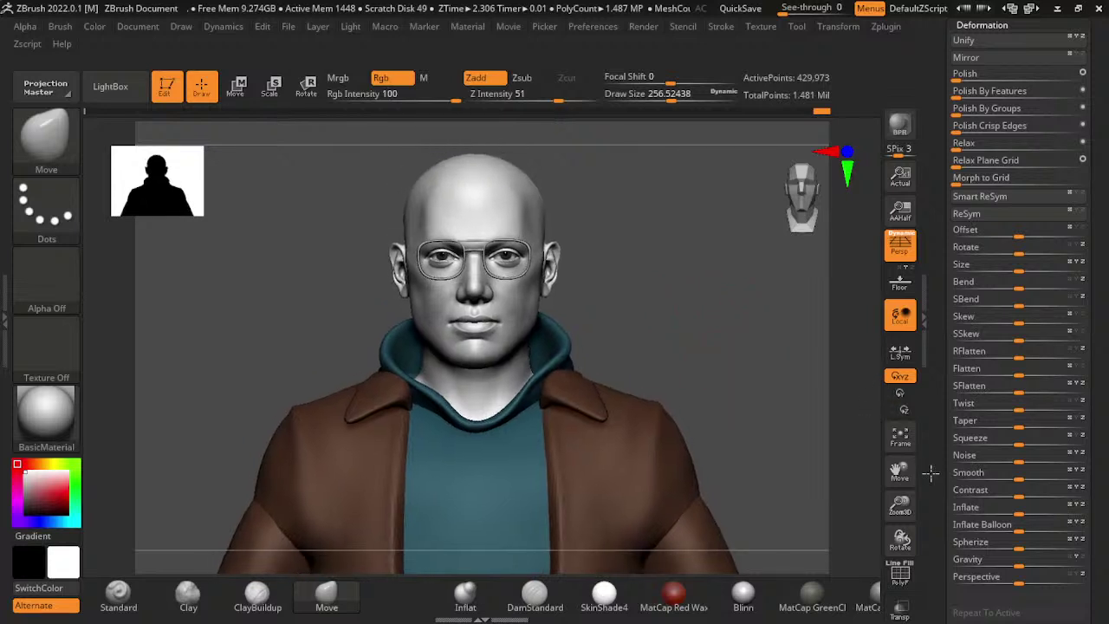
left_click(901, 438)
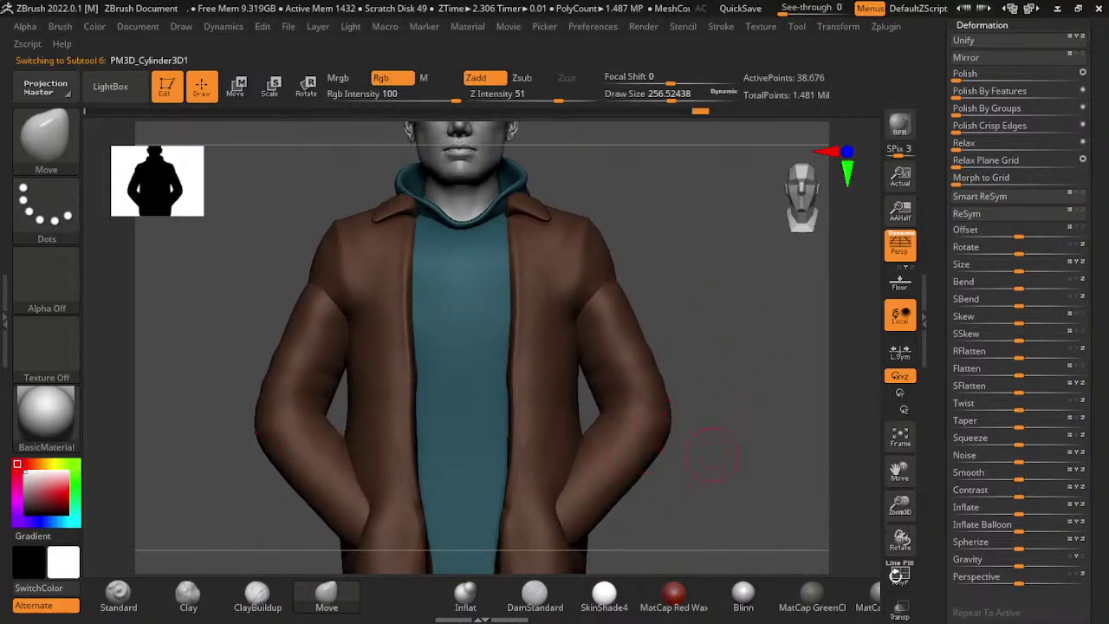
right_click_drag(879, 293, 812, 503, "ctrl")
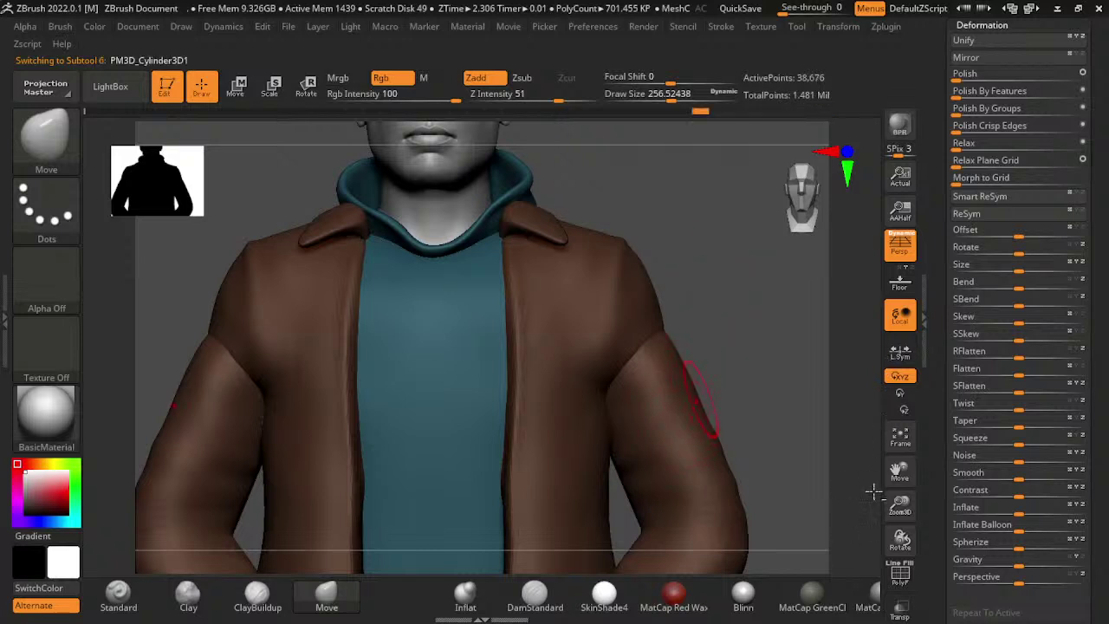
mouse_move(898, 368)
left_mouse_down()
mouse_move(923, 501)
mouse_move(919, 459)
left_mouse_up()
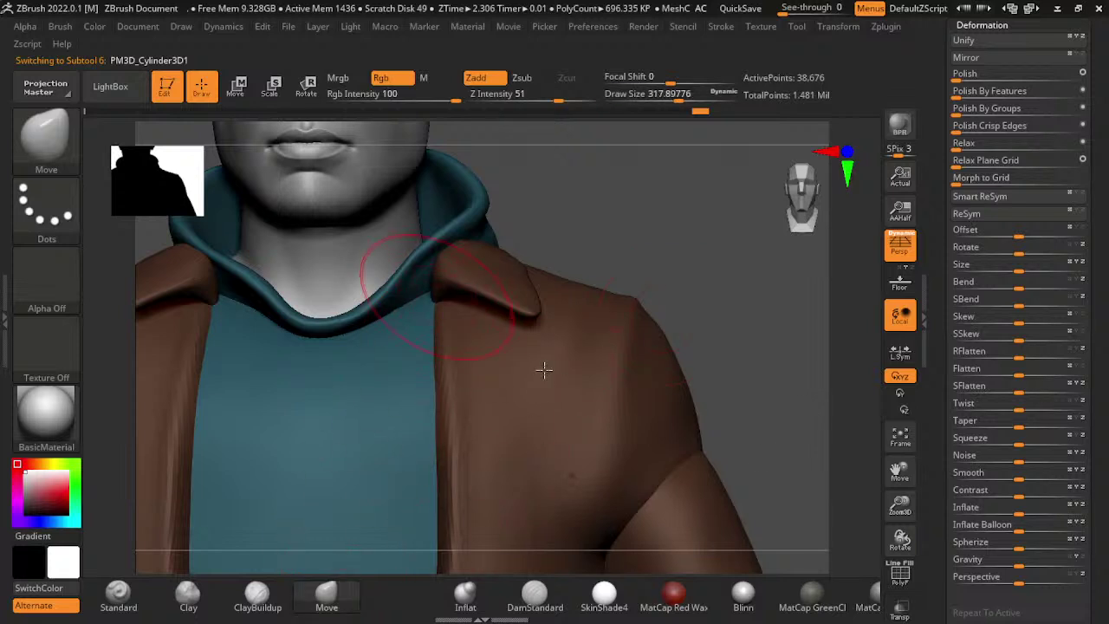
left_click(544, 369, "alt")
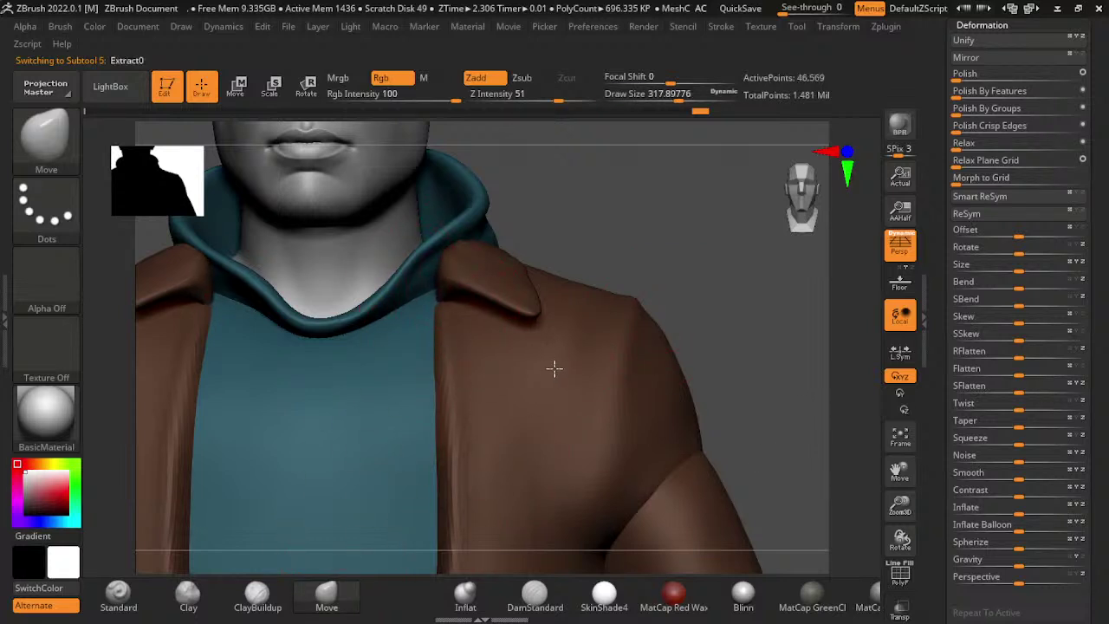
right_click_drag(720, 262, 725, 451, "ctrl")
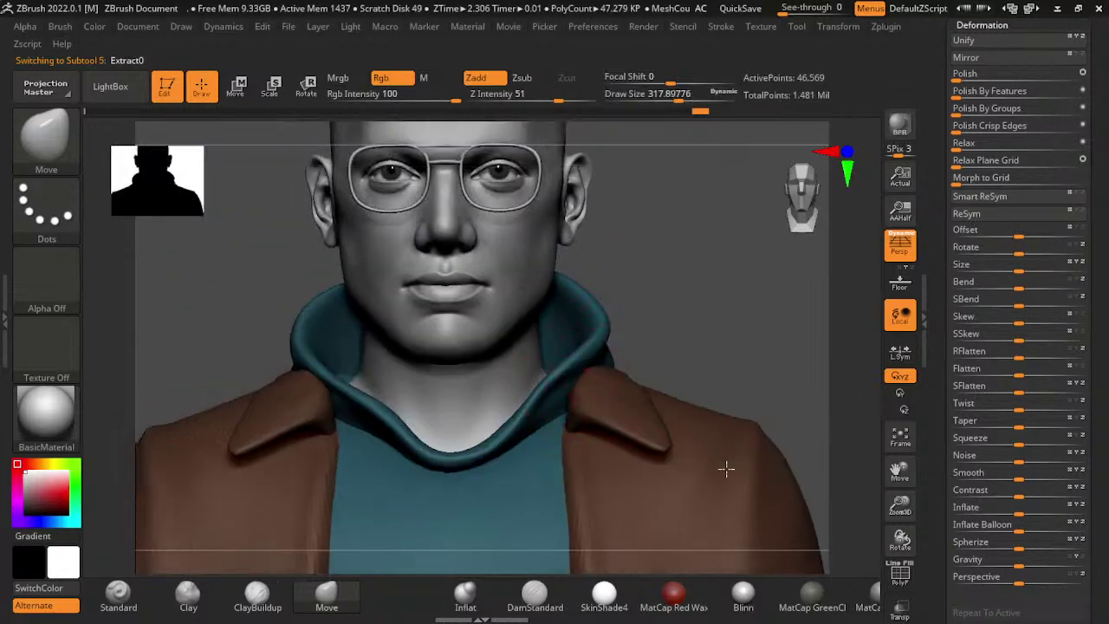
right_click_drag(803, 402, 854, 400, "alt")
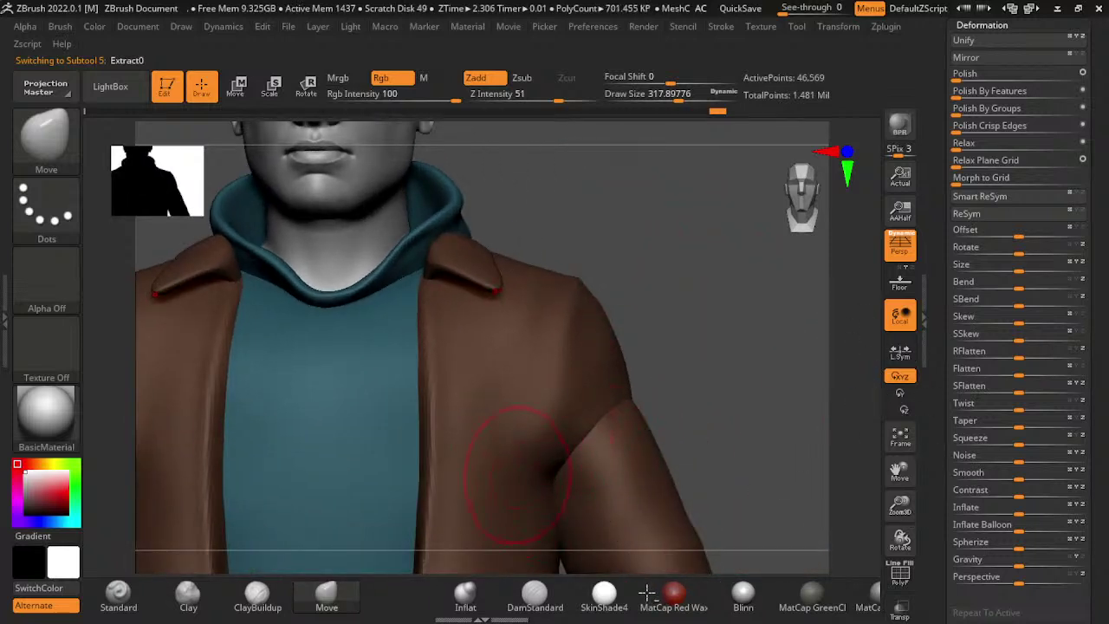
key("alt+Up")
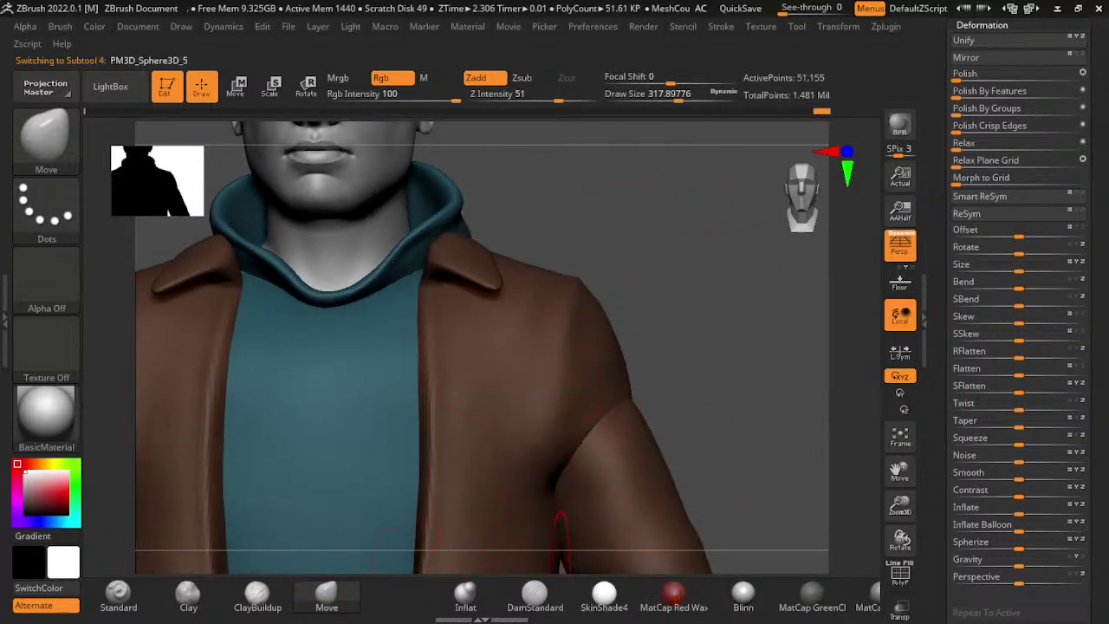
left_click(534, 596)
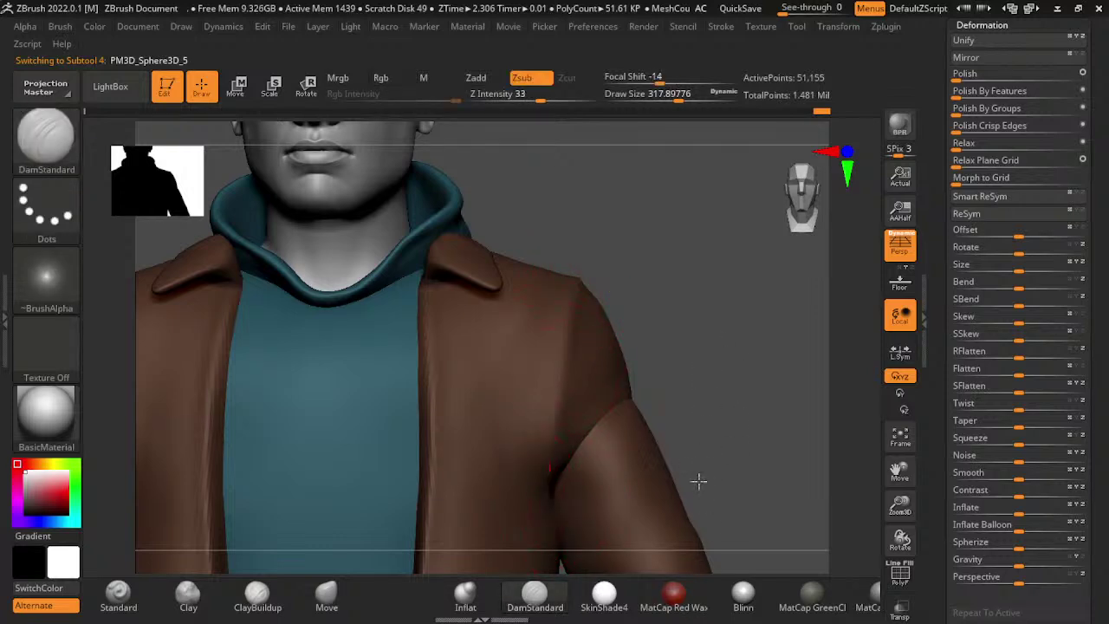
- Orbit around the bust to inspect the head and shoulder from several angles
left_click_drag(797, 362, 659, 540)
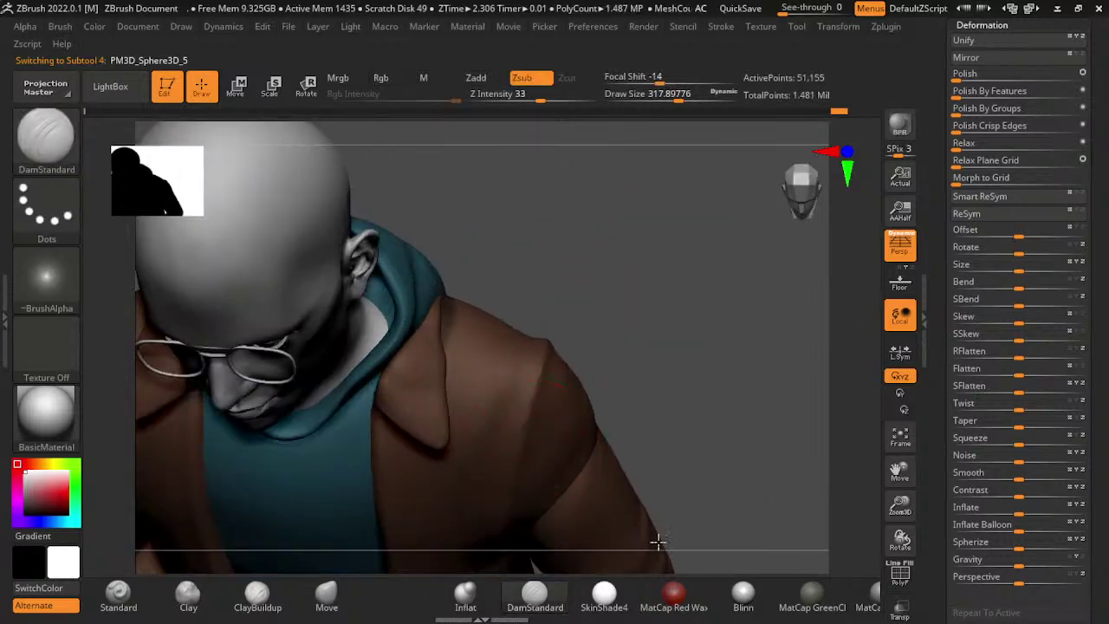
mouse_move(772, 347)
left_mouse_down()
mouse_move(836, 389)
mouse_move(627, 579)
left_mouse_up()
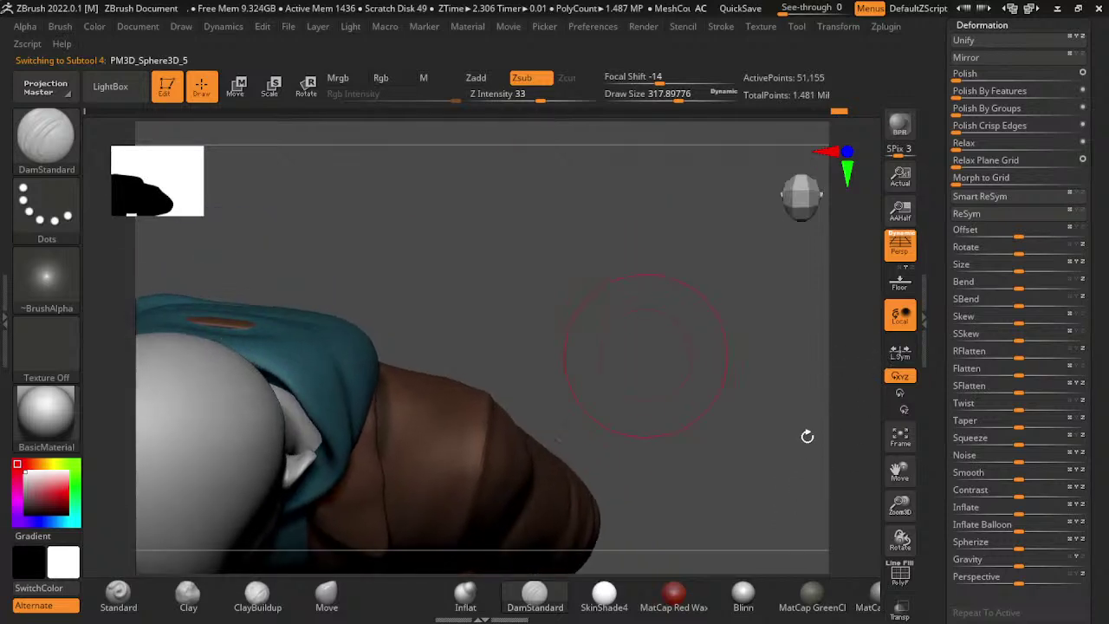
mouse_move(920, 469)
left_mouse_down()
mouse_move(916, 321)
mouse_move(961, 485)
mouse_move(905, 465)
left_mouse_up()
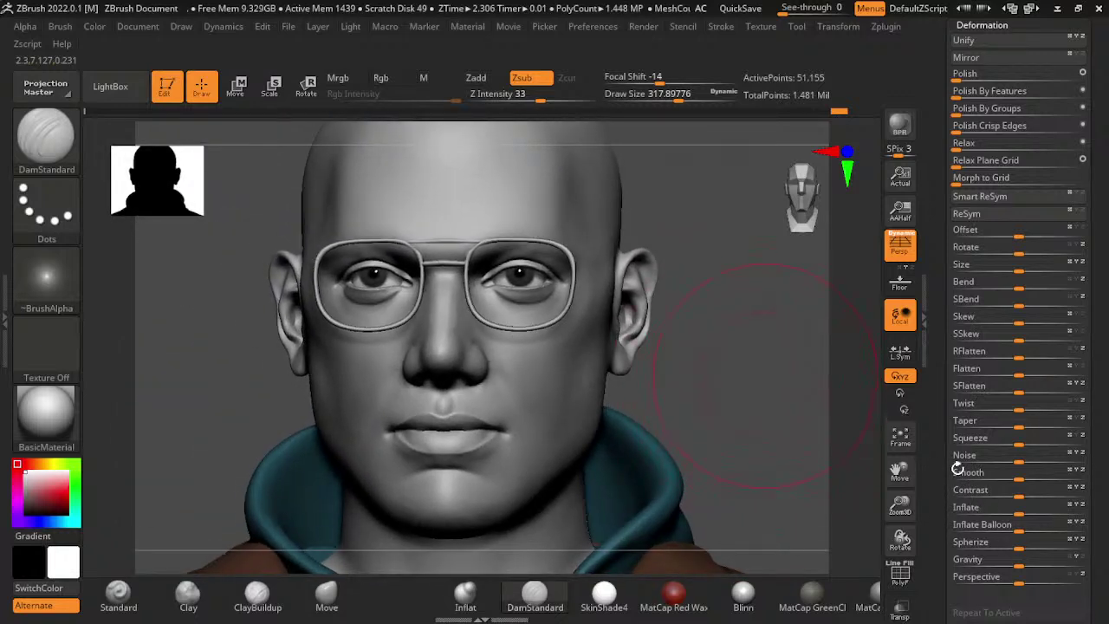
mouse_move(953, 423)
left_mouse_down("alt")
mouse_move(956, 453)
mouse_move(940, 432)
mouse_move(815, 438)
left_mouse_up("alt")
left_click_drag(845, 390, 845, 329, "alt")
mouse_move(228, 505)
left_mouse_down()
mouse_move(317, 521)
mouse_move(944, 468)
mouse_move(832, 451)
left_mouse_up()
- Make the glasses the active subtool, show them alone with Solo, and enter Transpose mode
left_click(572, 334, "alt")
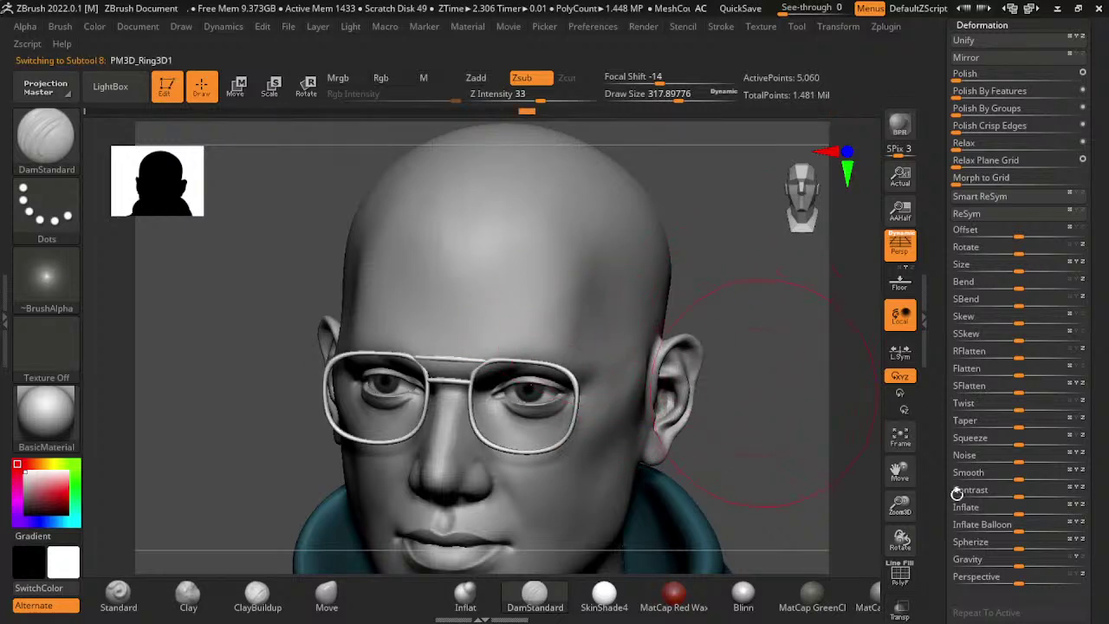
left_click_drag(780, 390, 984, 485, "shift")
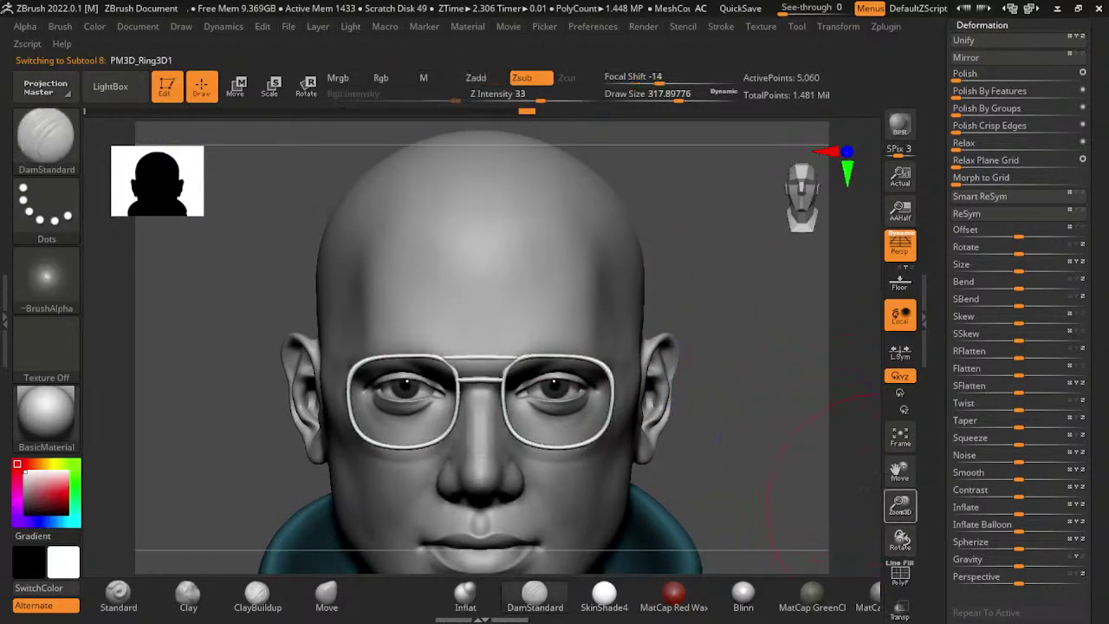
left_click(838, 26)
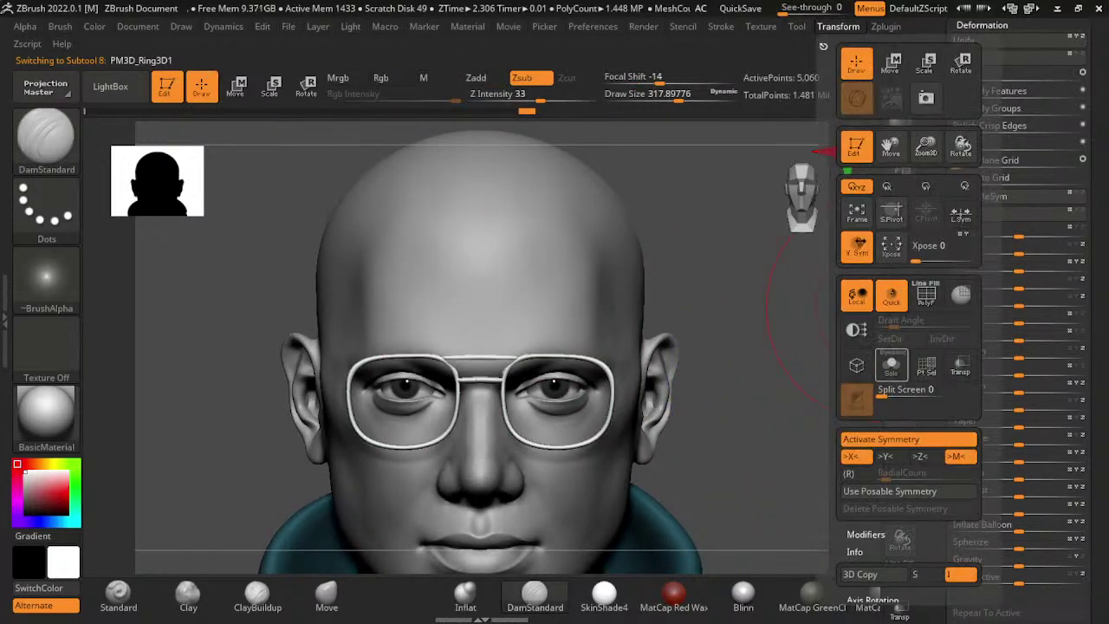
left_click(892, 364)
mouse_move(845, 443)
left_mouse_down()
mouse_move(863, 330)
mouse_move(870, 518)
mouse_move(845, 443)
left_mouse_up()
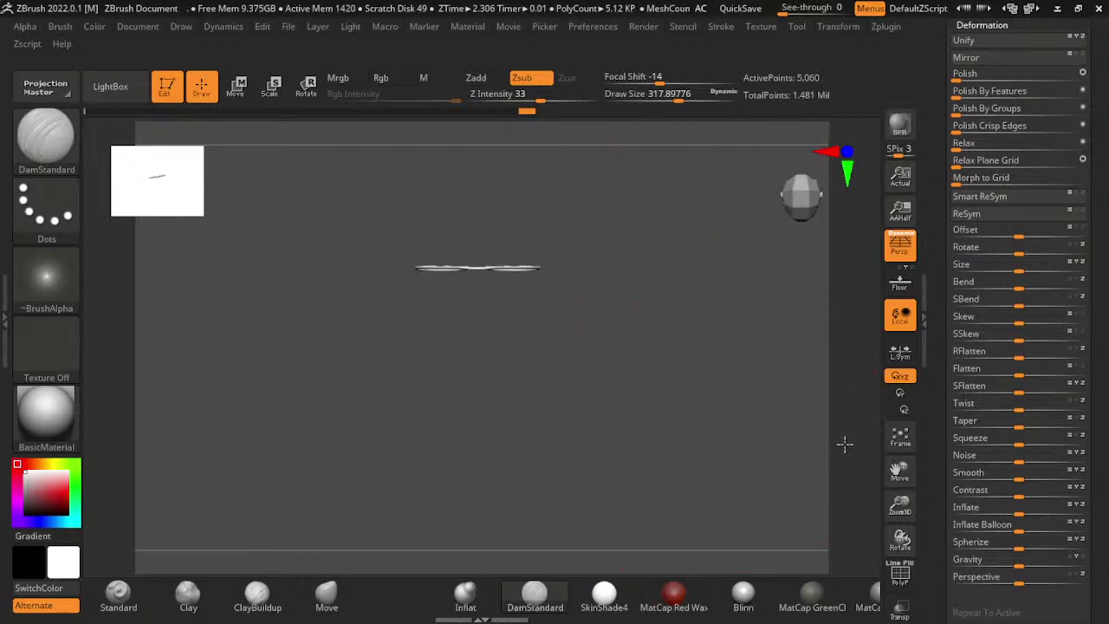
key("w")
left_click_drag(847, 378, 841, 538)
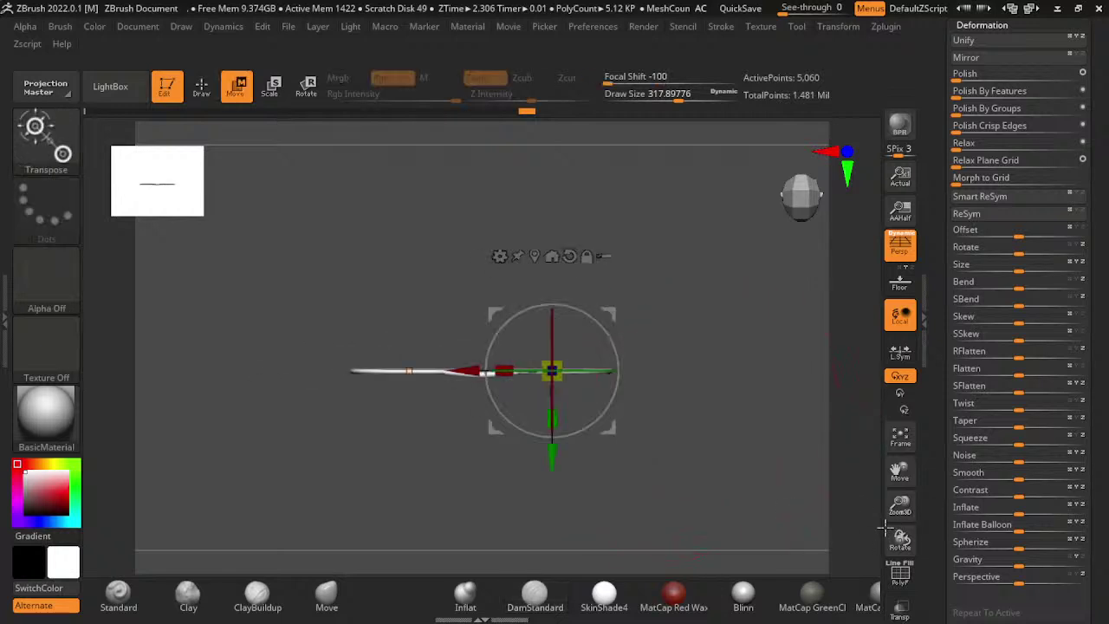
mouse_move(871, 465)
left_mouse_down()
mouse_move(672, 443)
mouse_move(531, 471)
left_mouse_up()
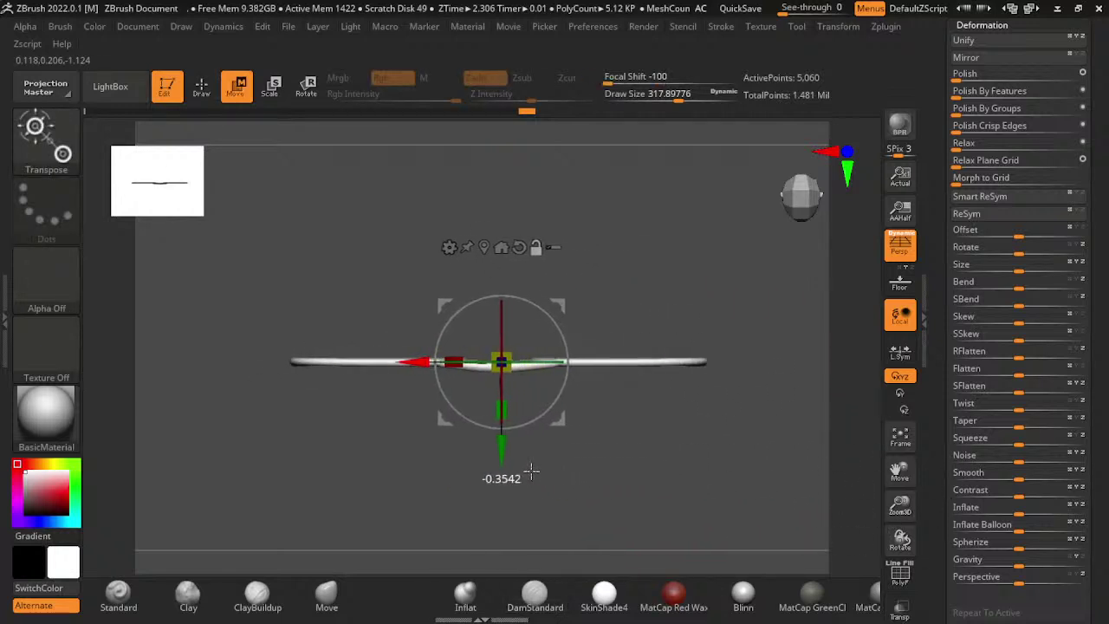
- Add a Bend Arc deformer to the glasses and try adjusting its radius
left_click(449, 247)
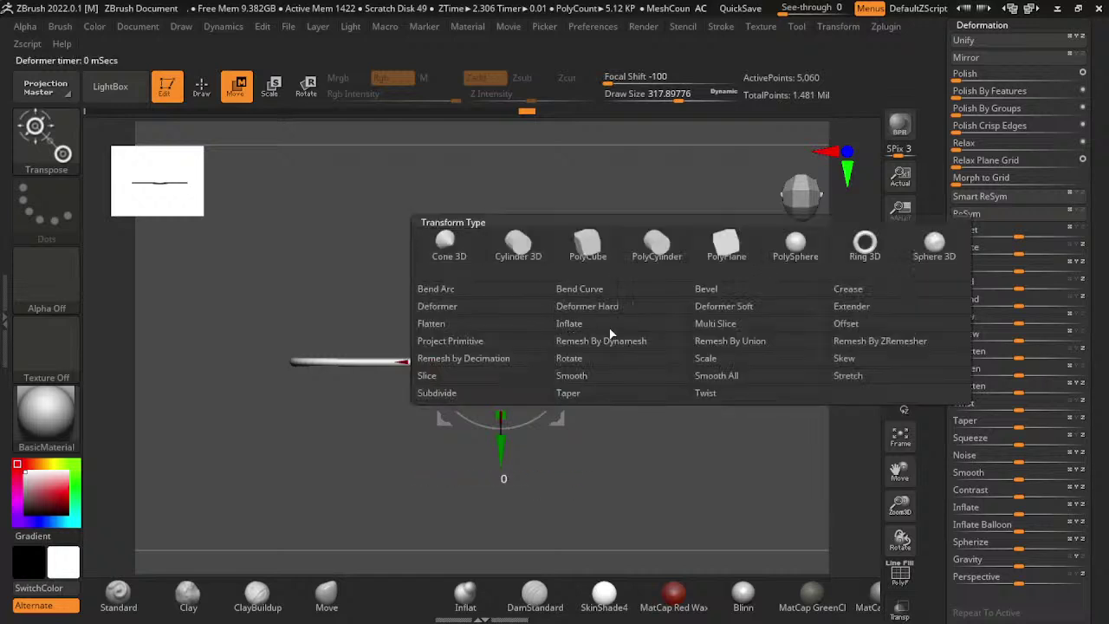
key("Return")
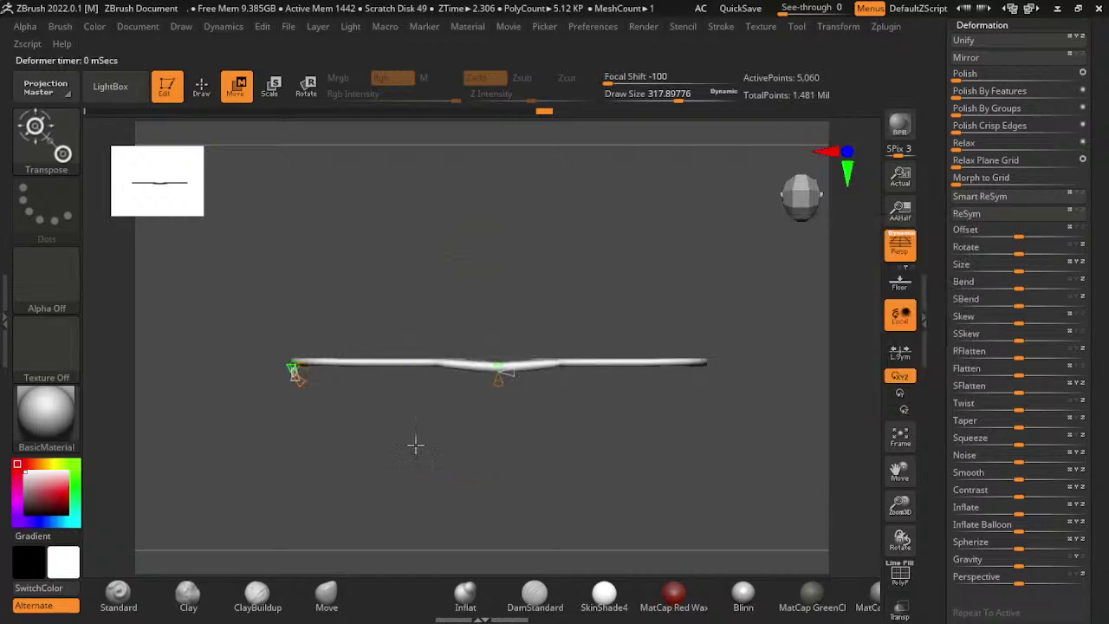
left_click_drag(448, 471, 635, 457)
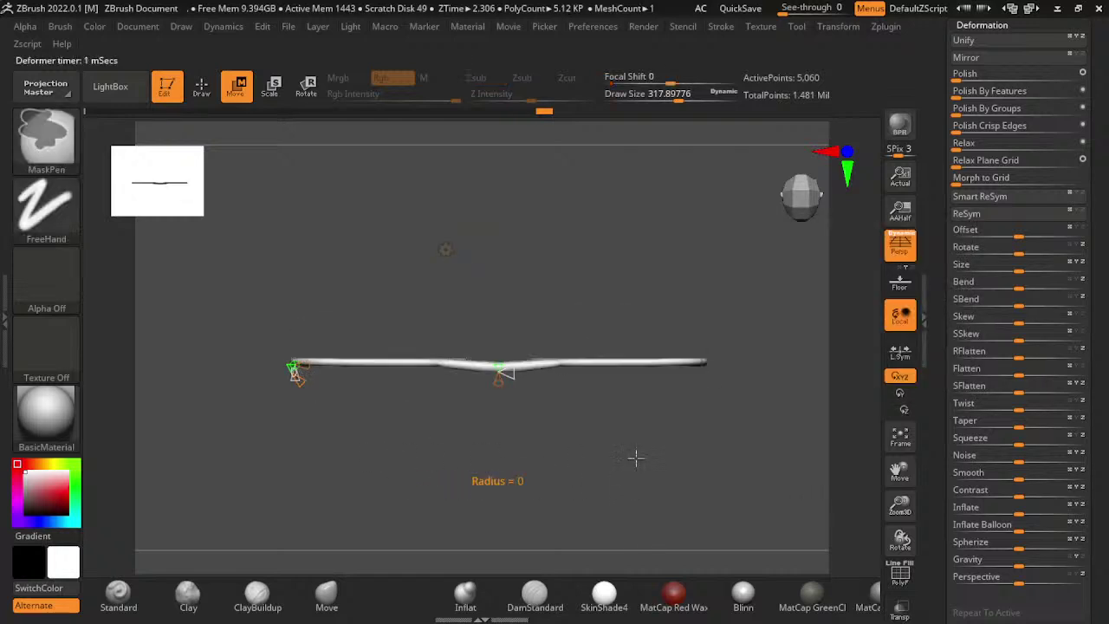
mouse_move(387, 457)
left_mouse_down()
mouse_move(410, 459)
mouse_move(372, 476)
mouse_move(387, 501)
left_mouse_up()
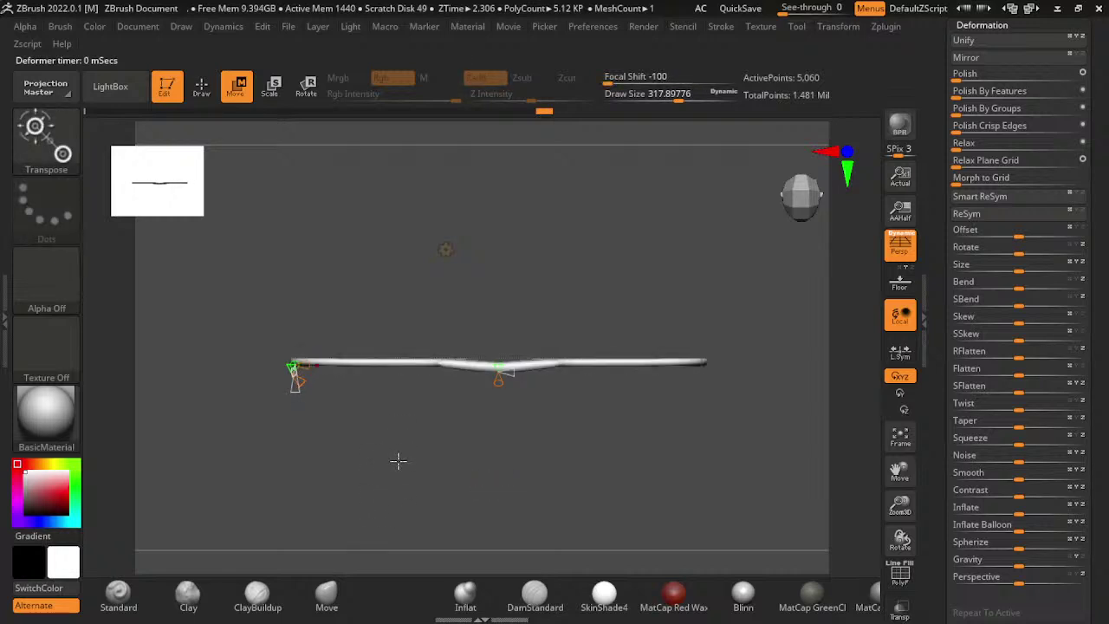
left_click_drag(731, 564, 735, 415)
left_click_drag(778, 378, 787, 478)
mouse_move(721, 298)
left_mouse_down()
mouse_move(723, 445)
mouse_move(725, 218)
left_mouse_up()
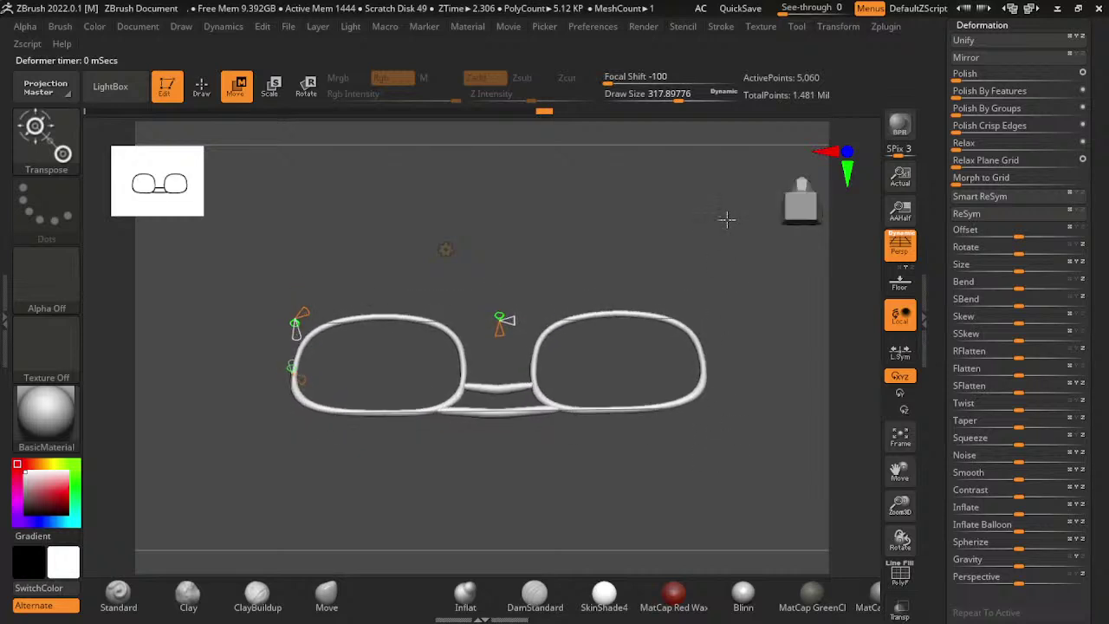
- Tilt the Bend Arc angle and bend the glasses frame into a curved arc
left_click_drag(629, 396, 619, 355)
left_click_drag(755, 327, 779, 240)
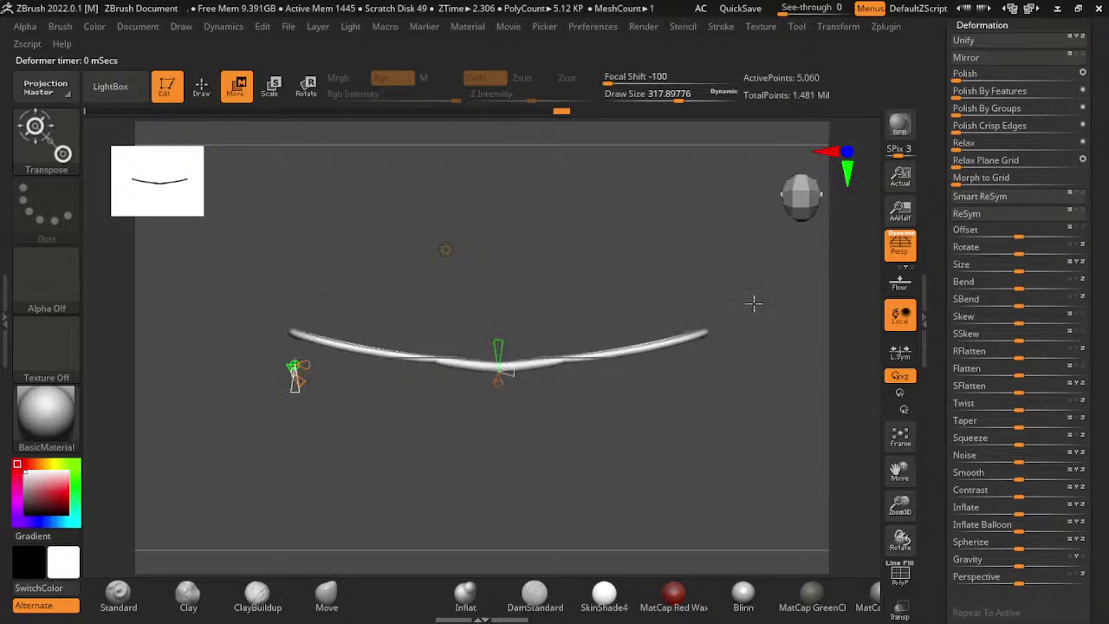
mouse_move(753, 302)
left_mouse_down()
mouse_move(727, 401)
mouse_move(599, 445)
mouse_move(710, 272)
mouse_move(713, 468)
left_mouse_up()
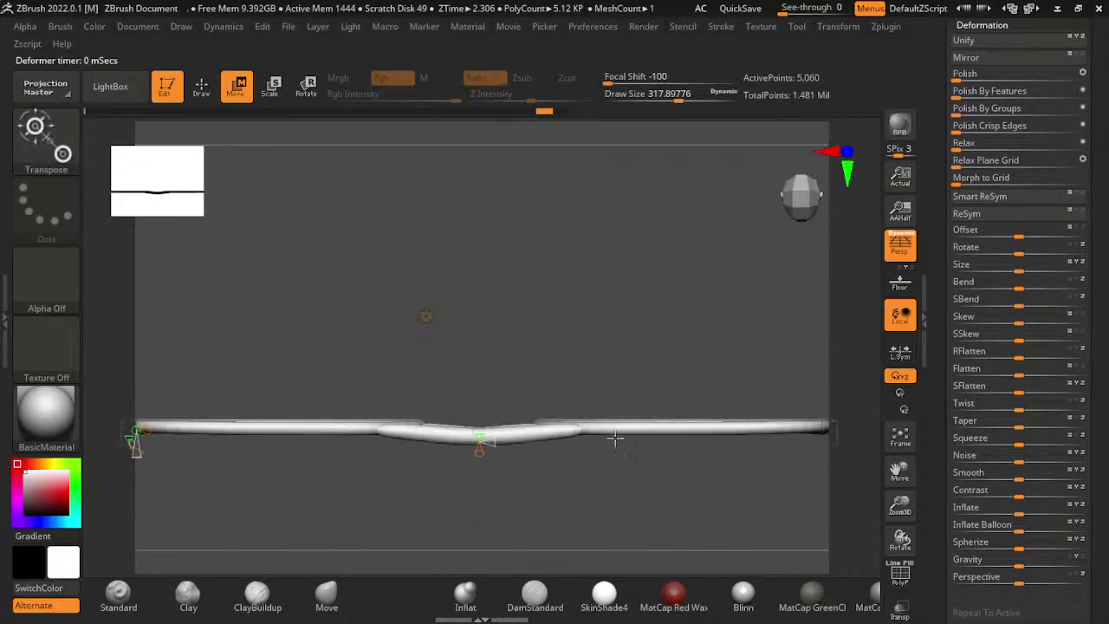
left_click_drag(597, 538, 598, 450)
left_click_drag(780, 347, 811, 289, "alt")
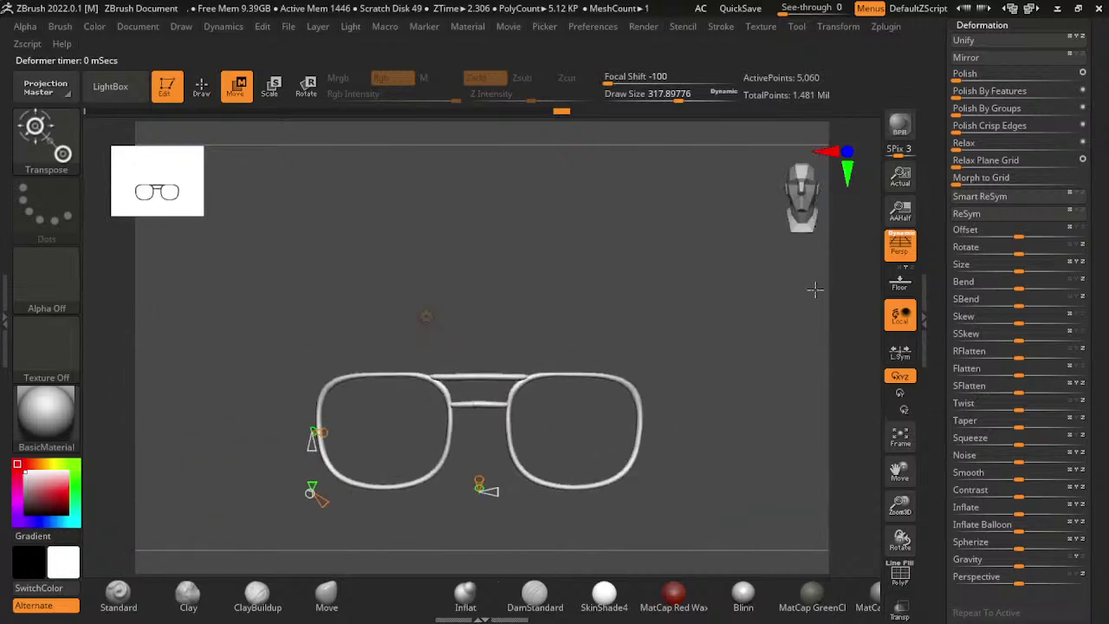
key("q")
left_click_drag(745, 447, 750, 338, "alt")
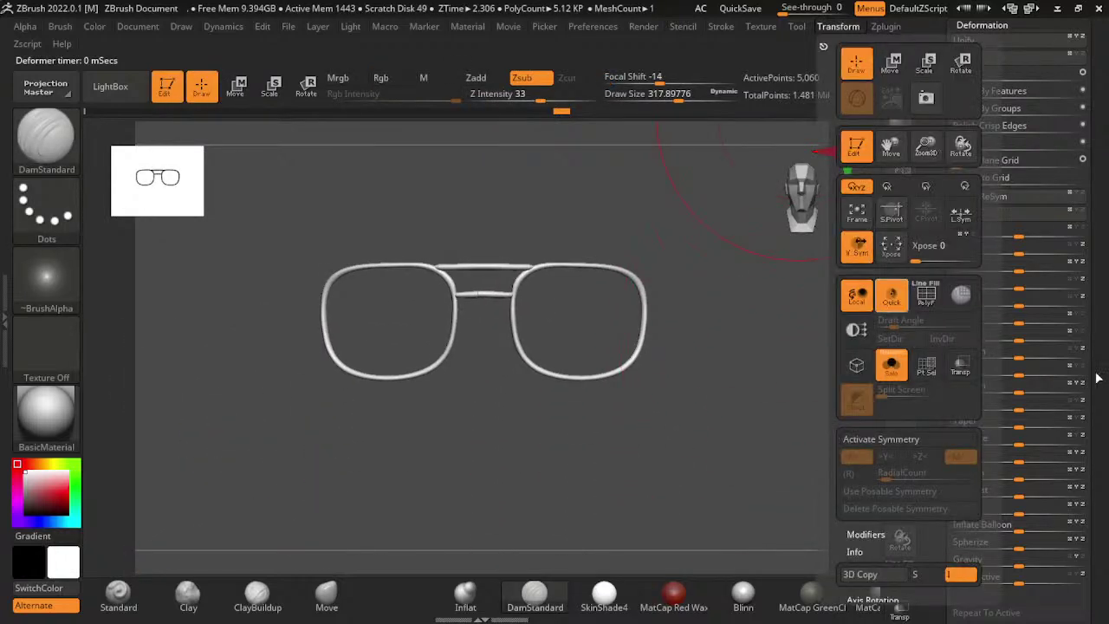
- Turn Solo off and check the curved glasses on the face from side and front views
left_click(893, 364)
left_click_drag(866, 398, 749, 396, "shift")
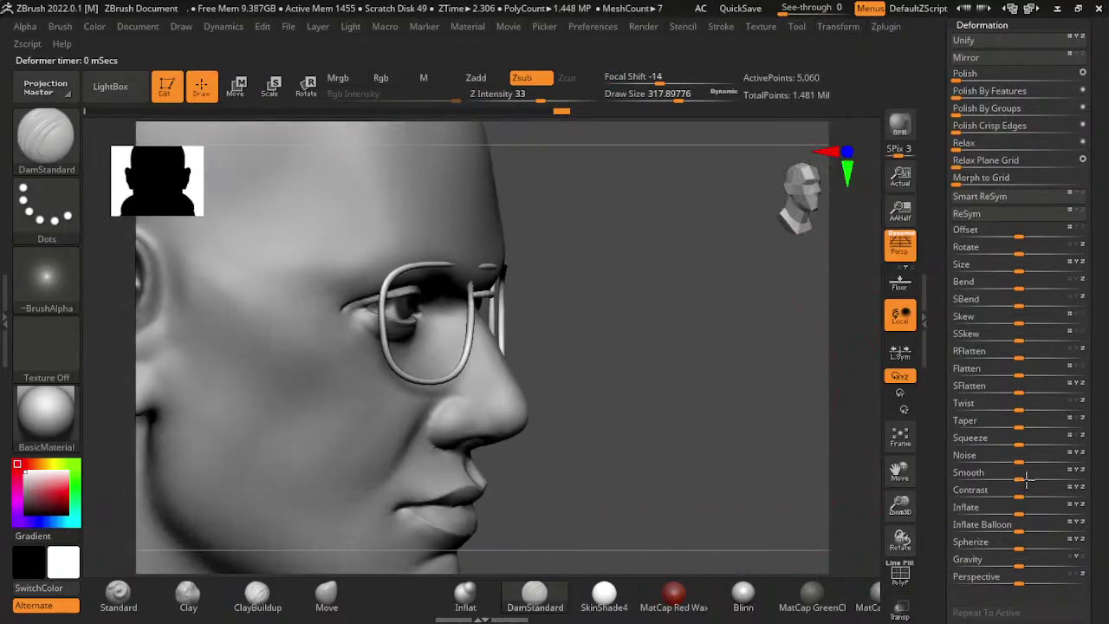
key("w")
key("y")
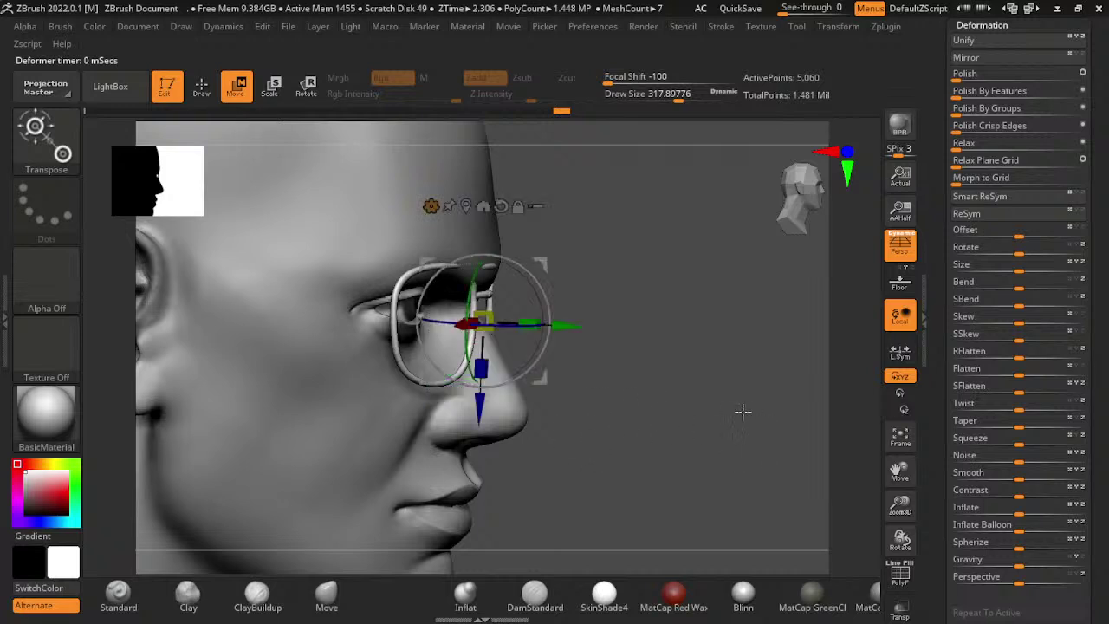
key("q")
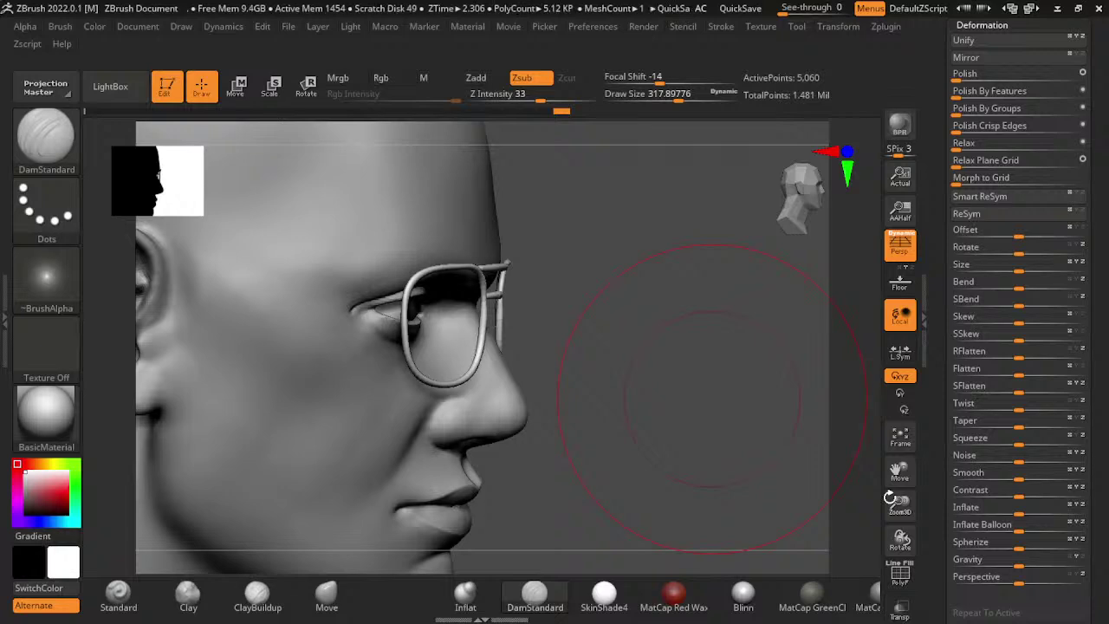
left_click_drag(918, 454, 869, 469, "shift")
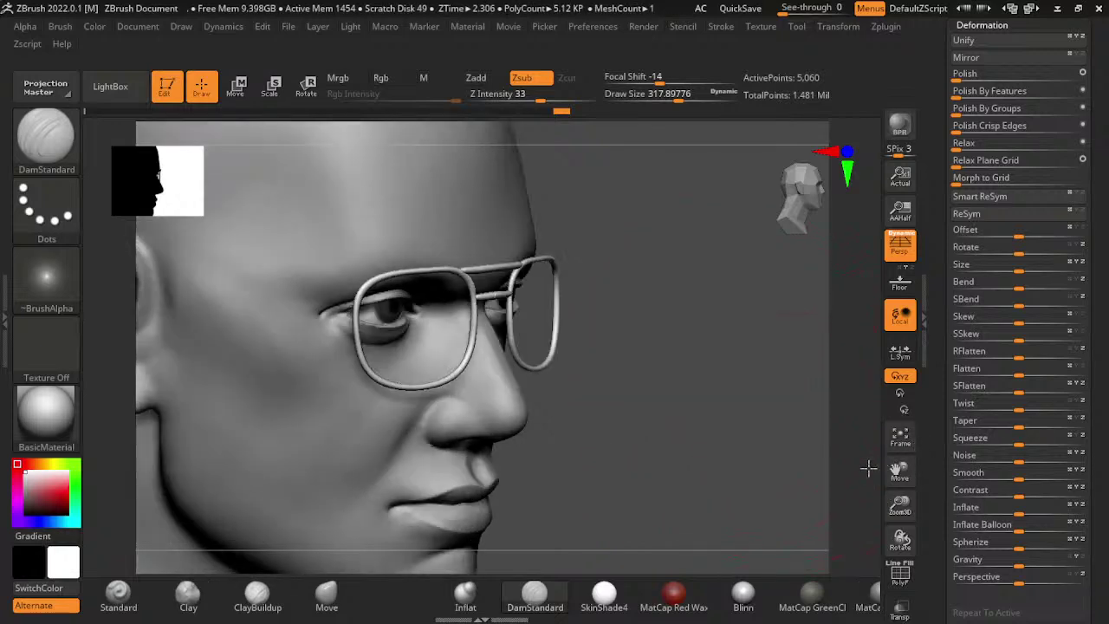
mouse_move(989, 449)
left_mouse_down("alt")
mouse_move(924, 466)
mouse_move(850, 425)
left_mouse_up("alt")
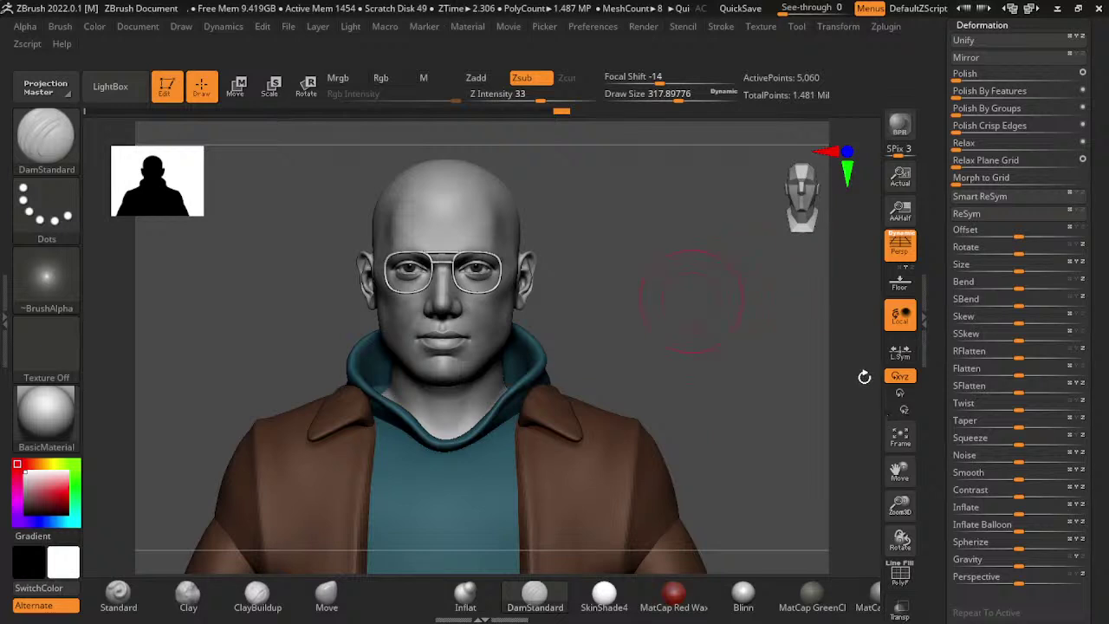
right_click_drag(863, 376, 836, 315, "alt")
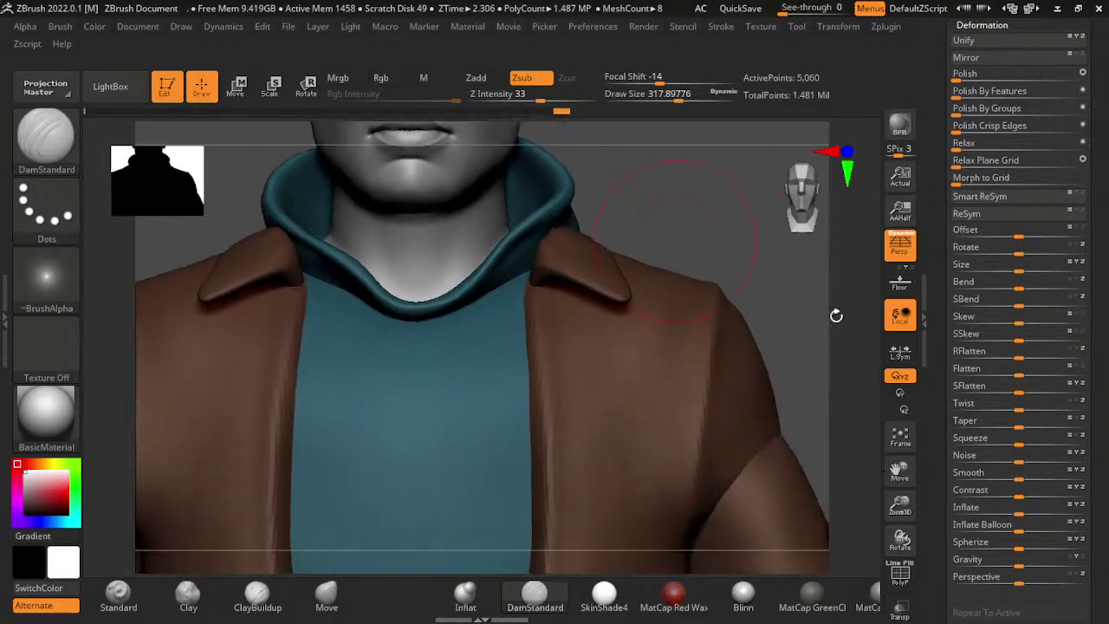
- Activate the brown jacket with an enlarged Move brush, then frame the head and glasses
left_click(732, 520, "alt")
key("b")
key("m")
key("v")
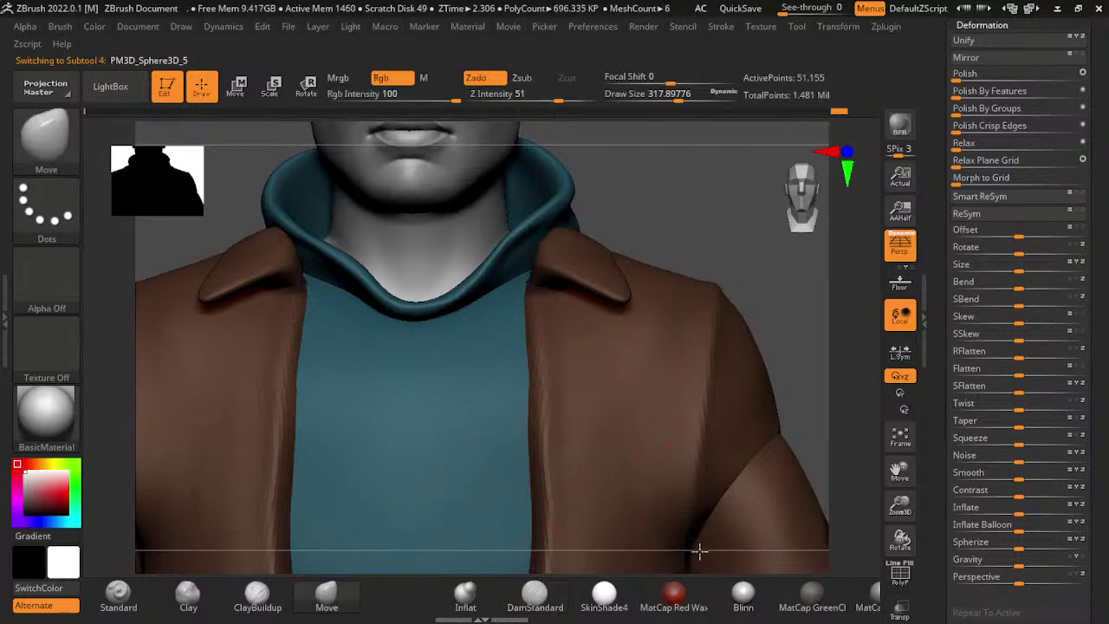
key("bracketright")
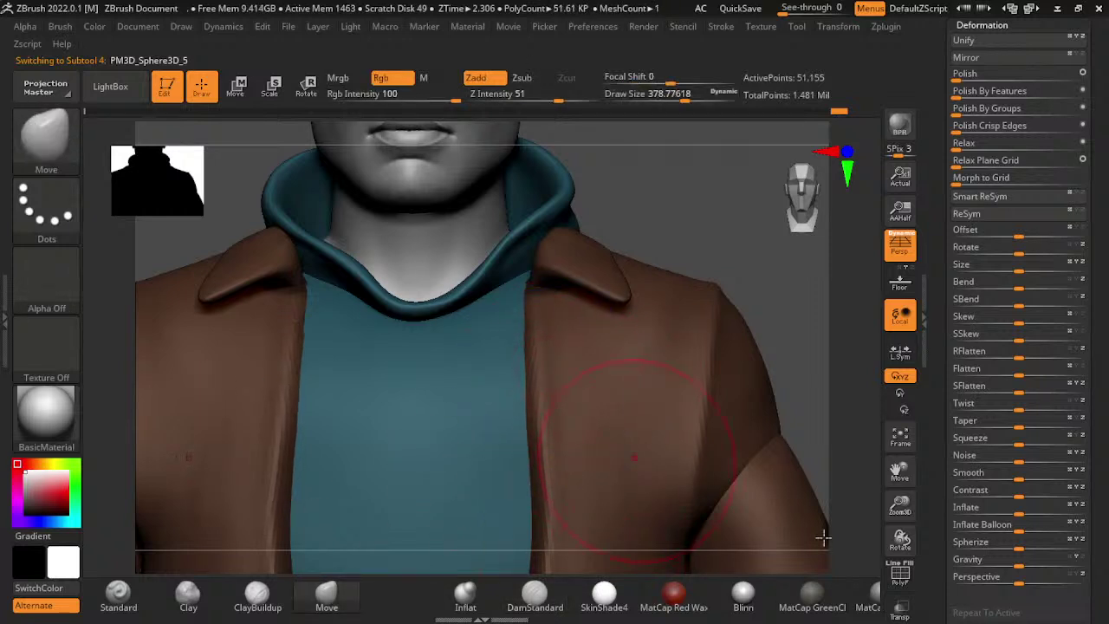
right_click_drag(719, 390, 546, 412, "alt")
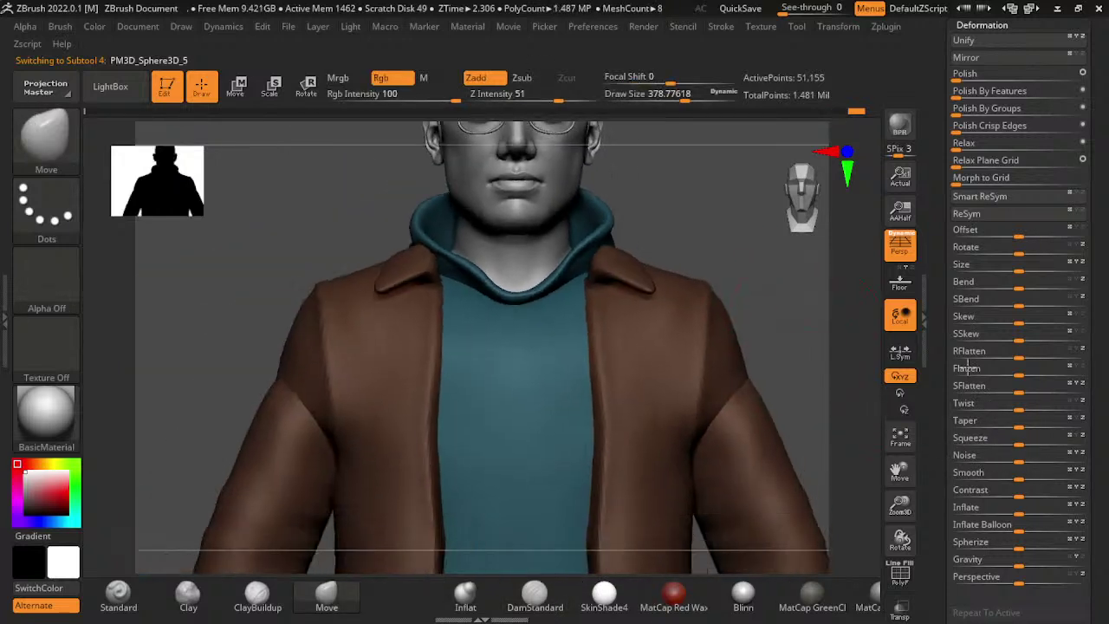
key("s")
left_click_drag(685, 513, 698, 501)
key("shift")
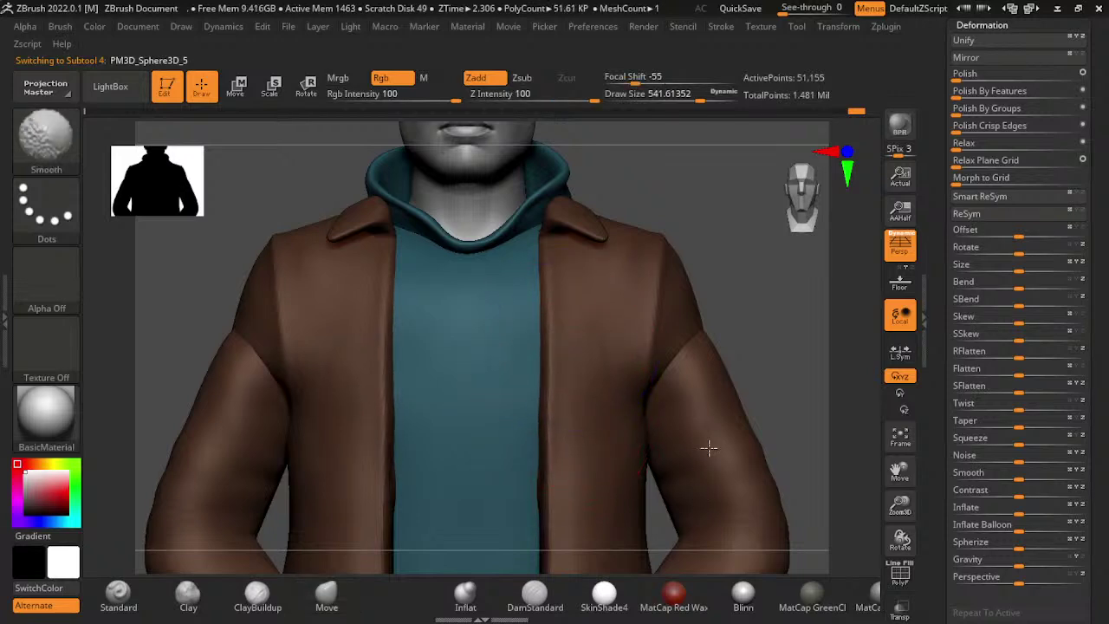
mouse_move(495, 485)
right_mouse_down("alt")
mouse_move(864, 451)
mouse_move(866, 369)
mouse_move(494, 222)
right_mouse_up("alt")
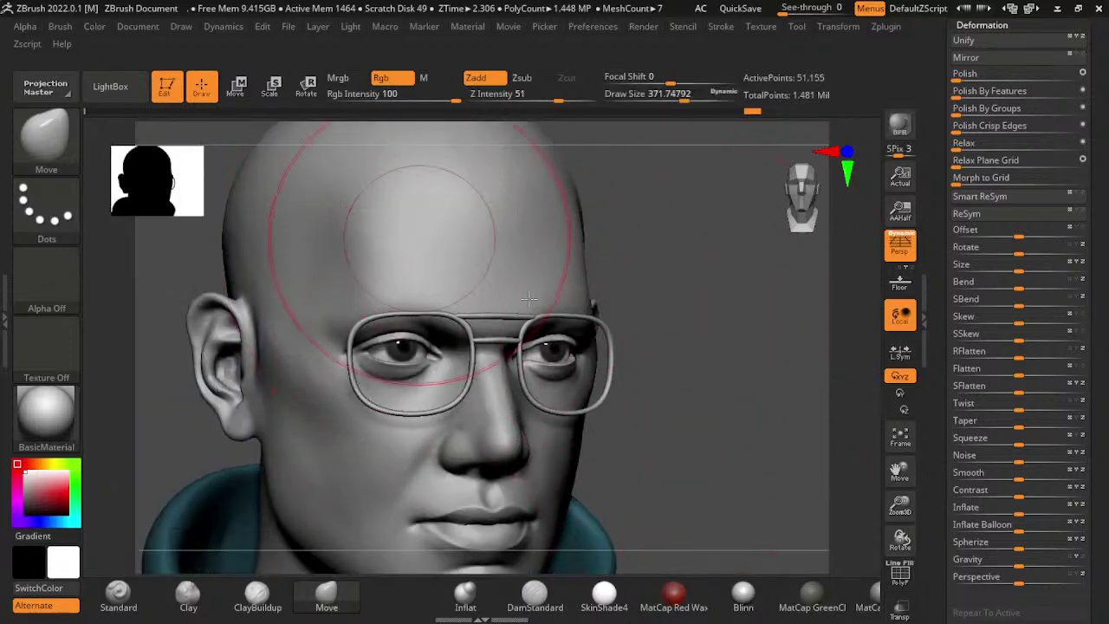
- Choose ClayBuildup with freehand strokes at size about 200 and make the head active
mouse_move(445, 148)
right_mouse_down("alt")
mouse_move(837, 436)
mouse_move(848, 360)
mouse_move(849, 464)
right_mouse_up("alt")
key("b")
key("c")
key("b")
key("s")
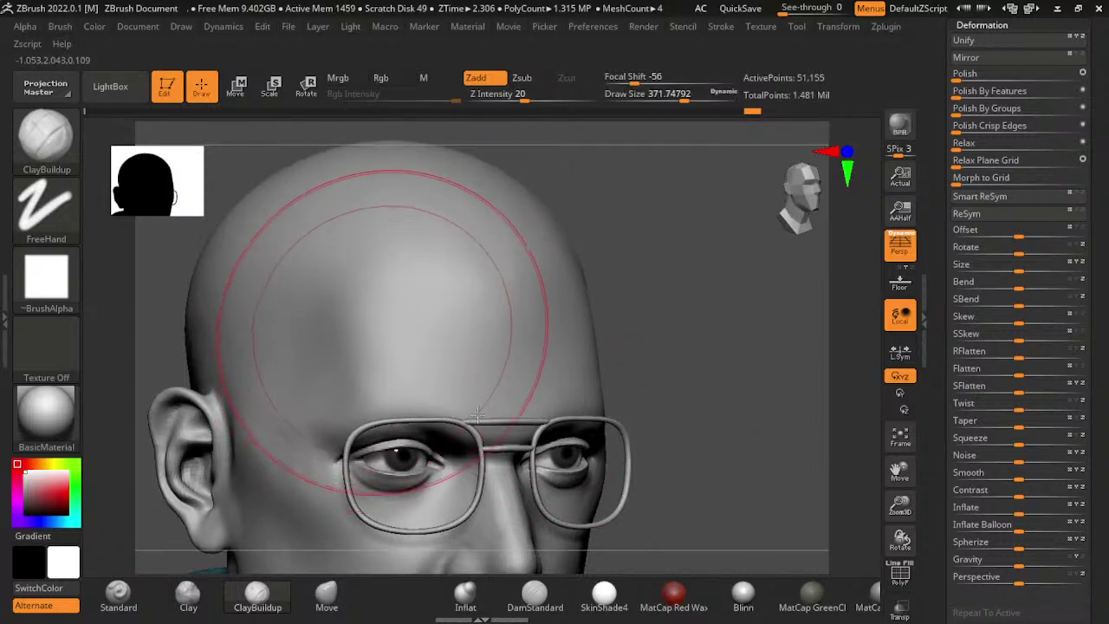
left_click_drag(360, 332, 449, 414)
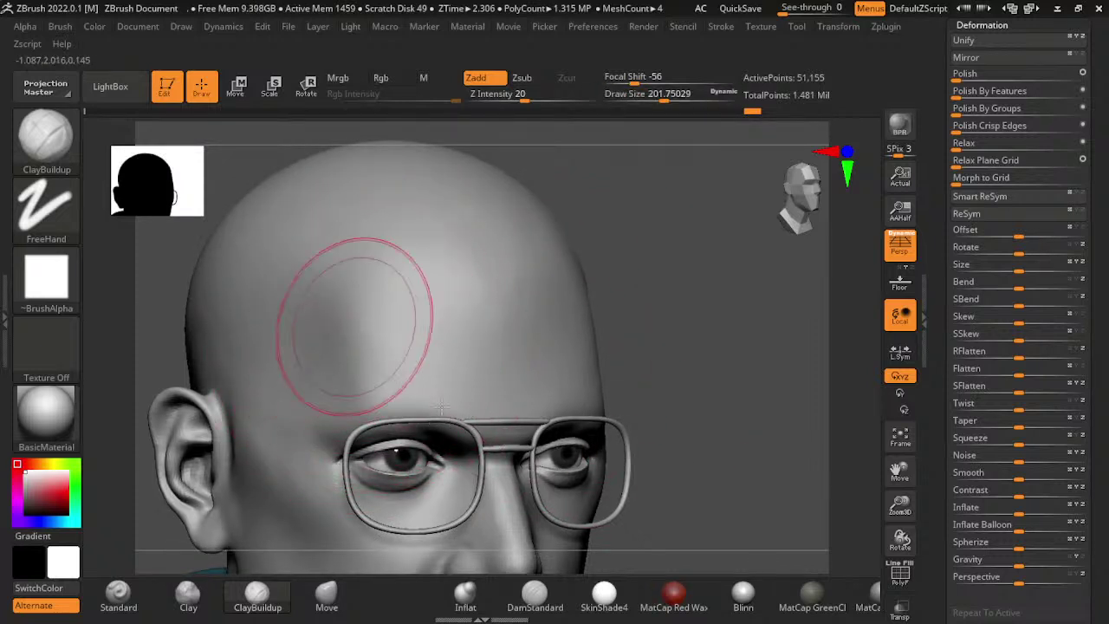
left_click(381, 322, "alt")
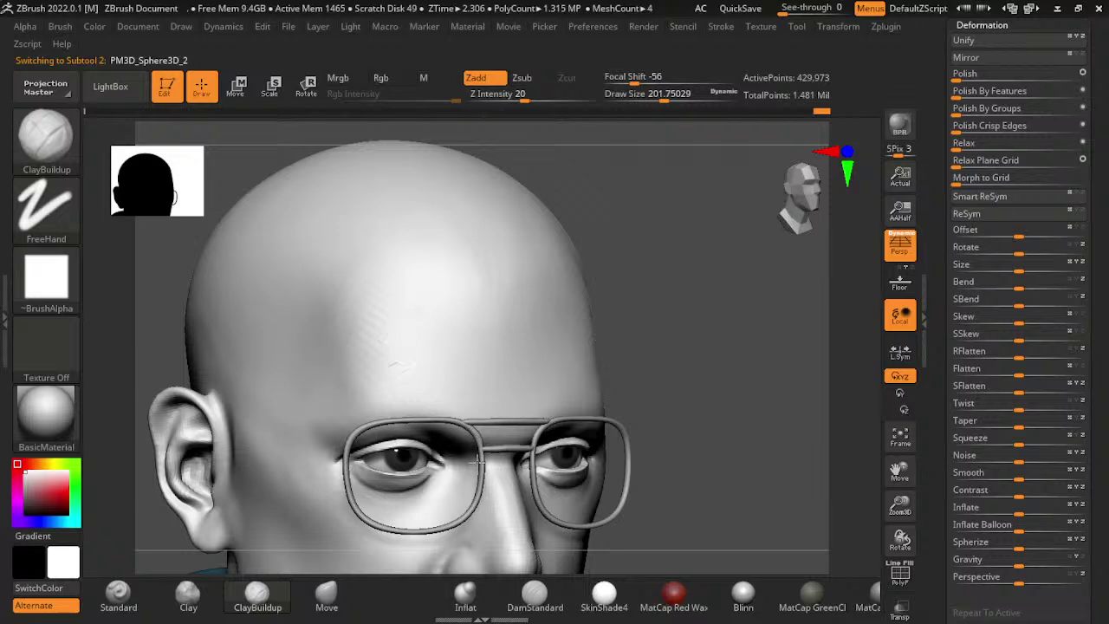
- Enlarge the brush and smooth the clay streaks on the forehead
key("s")
left_click_drag(479, 462, 507, 461)
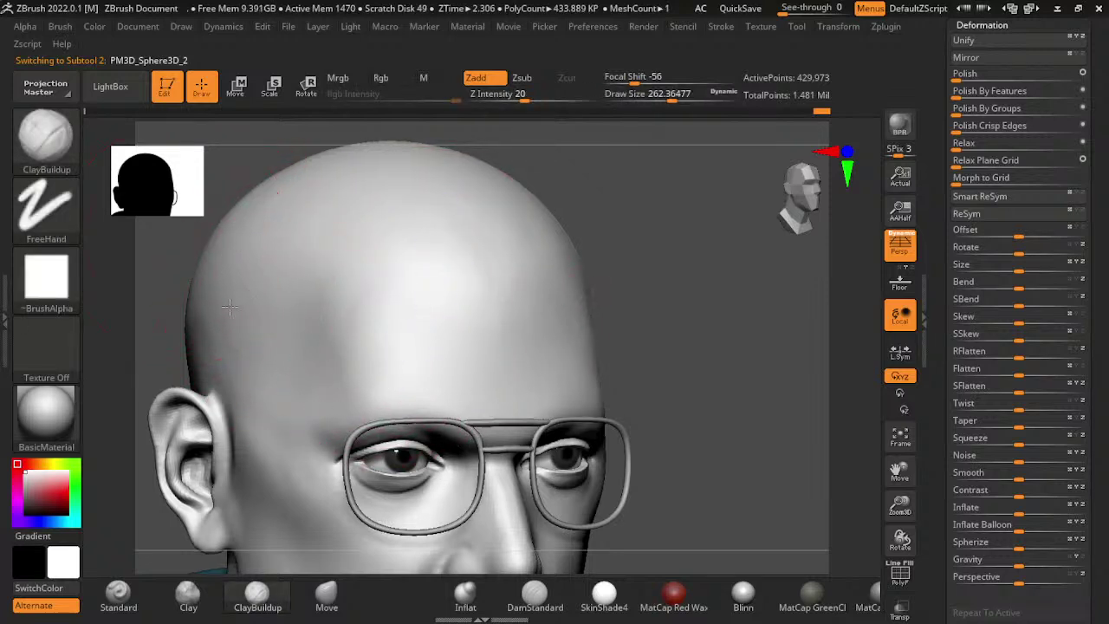
right_click_drag(299, 321, 389, 354)
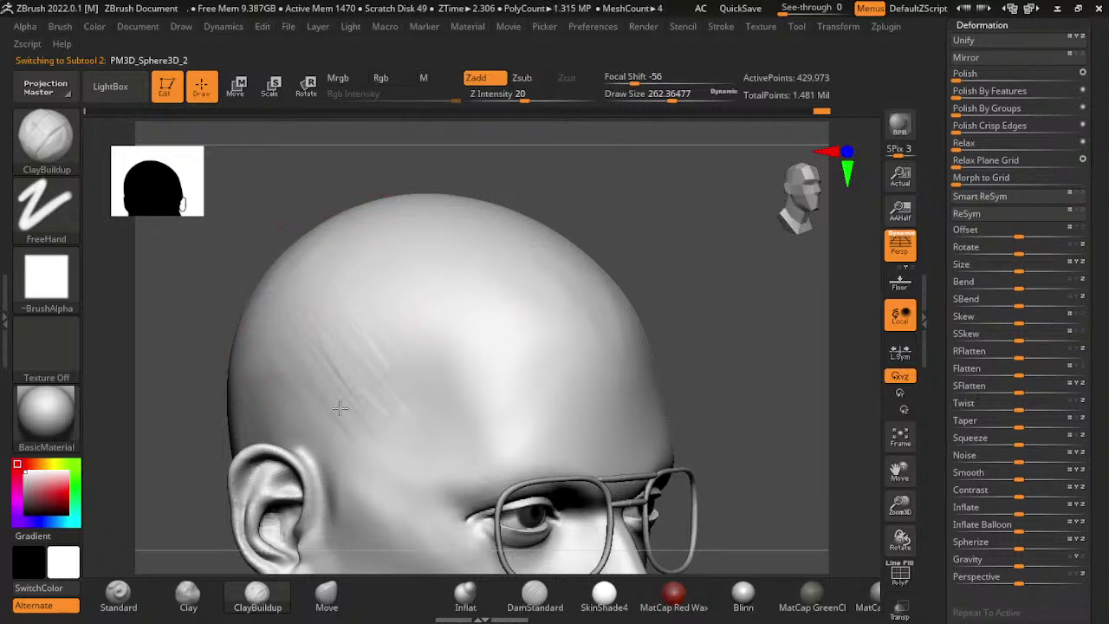
key("s")
left_click_drag(309, 396, 364, 396)
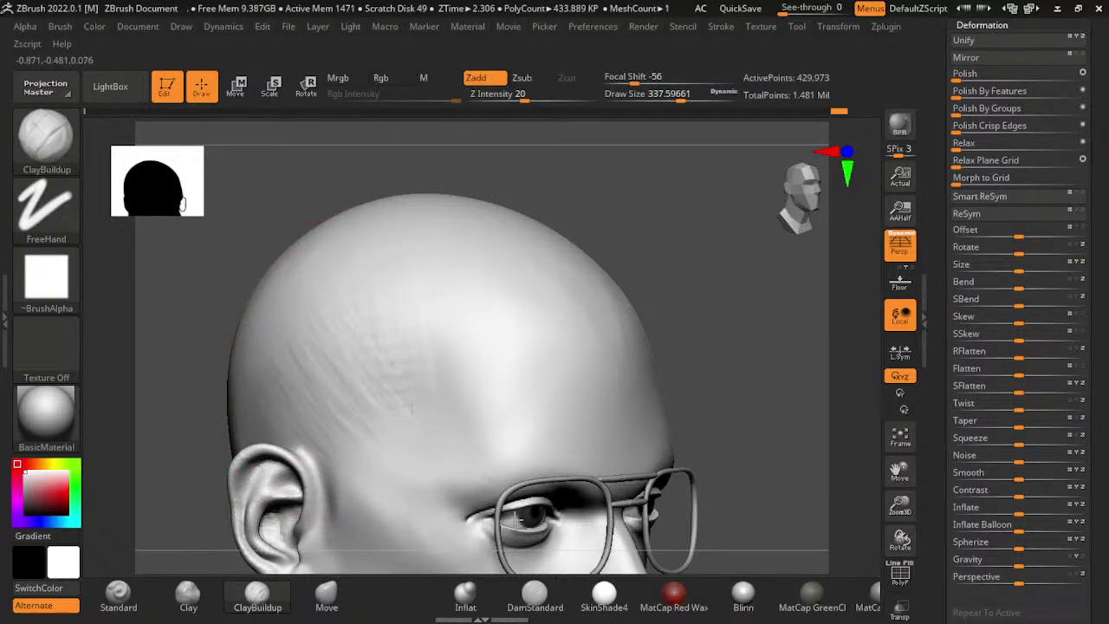
left_click_drag(416, 347, 471, 460, "shift")
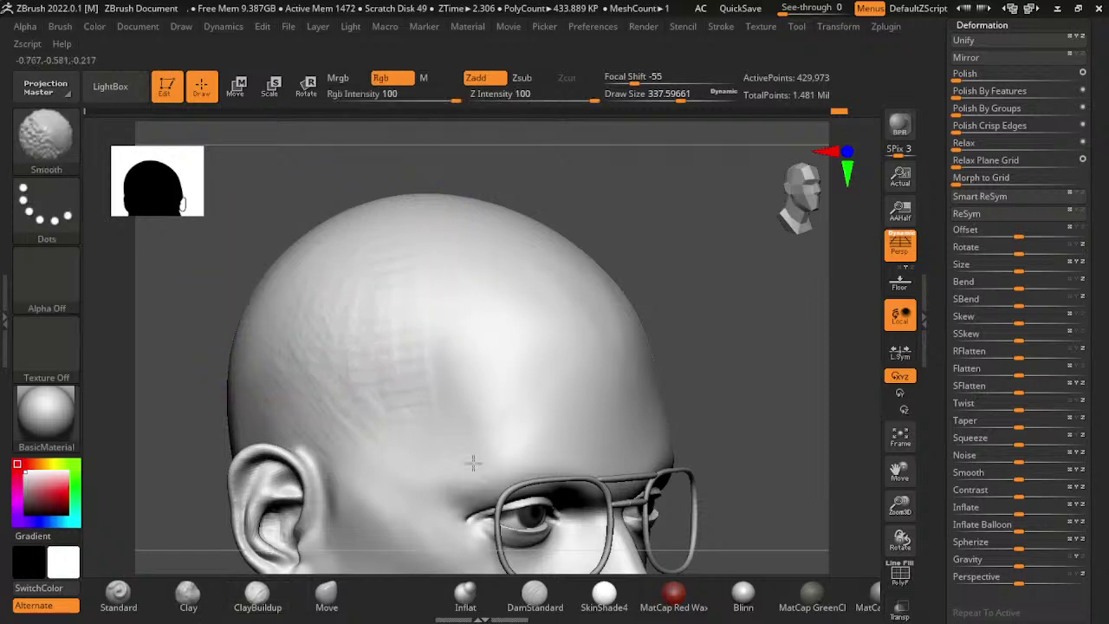
left_click_drag(768, 370, 716, 350, "shift")
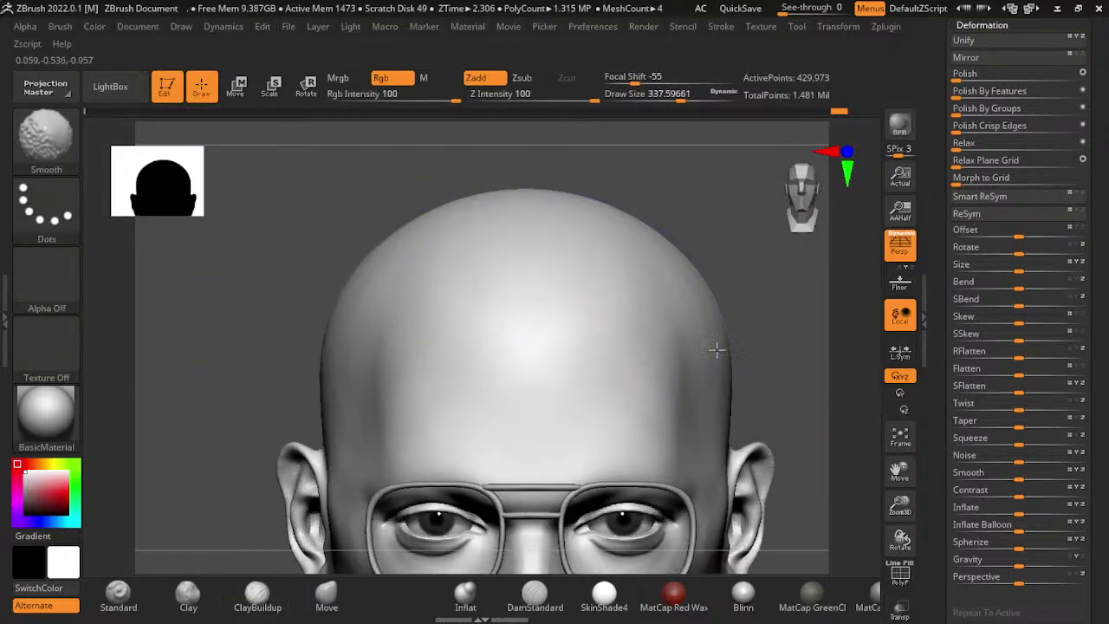
- Reframe on the torso and make the brown jacket body the active subtool
left_click_drag(685, 260, 737, 280, "alt")
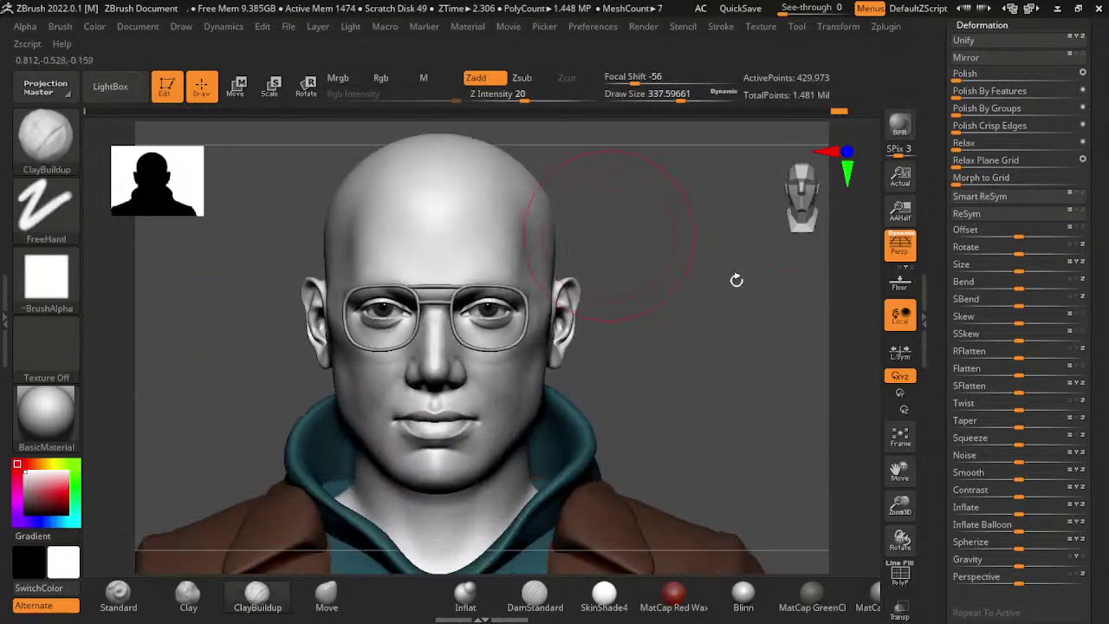
key("shift")
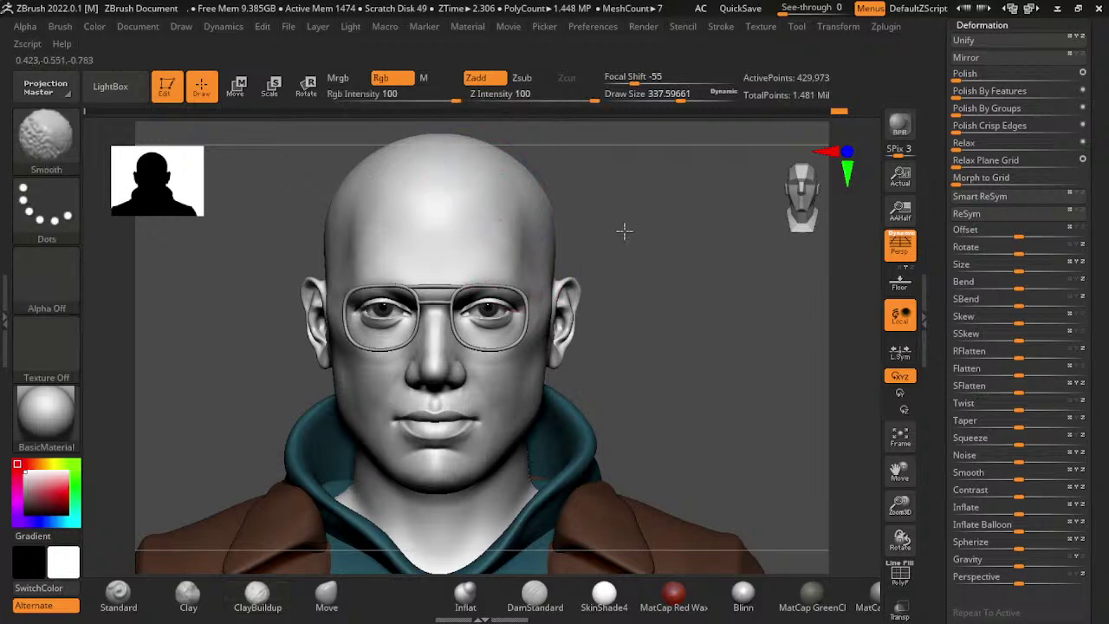
mouse_move(900, 473)
left_mouse_down()
mouse_move(931, 514)
mouse_move(885, 397)
mouse_move(953, 418)
left_mouse_up()
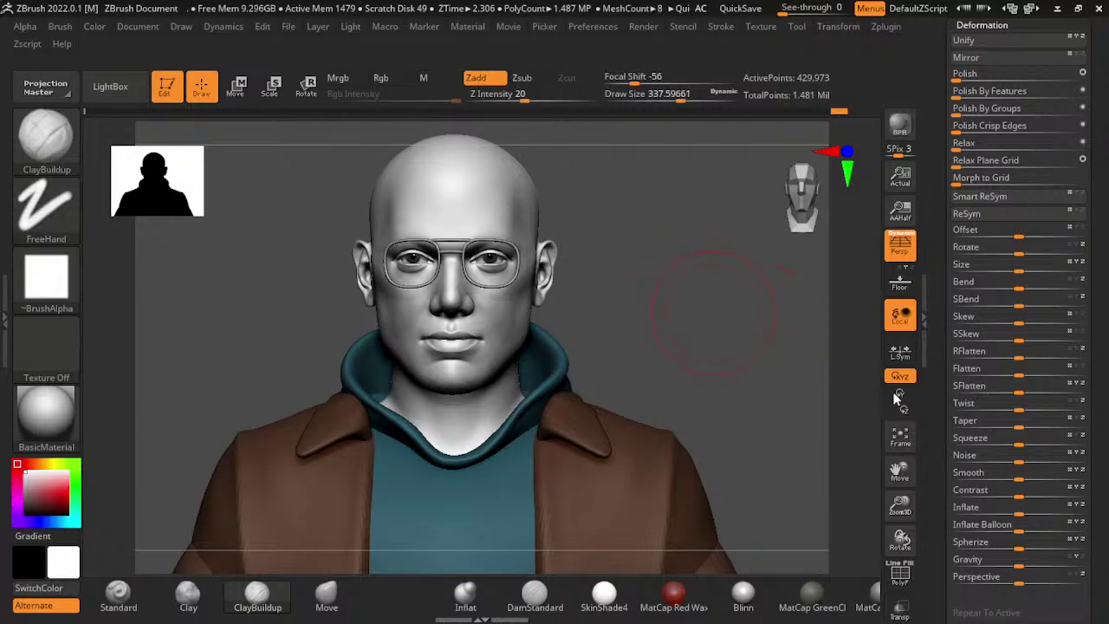
left_click_drag(889, 397, 871, 347, "alt")
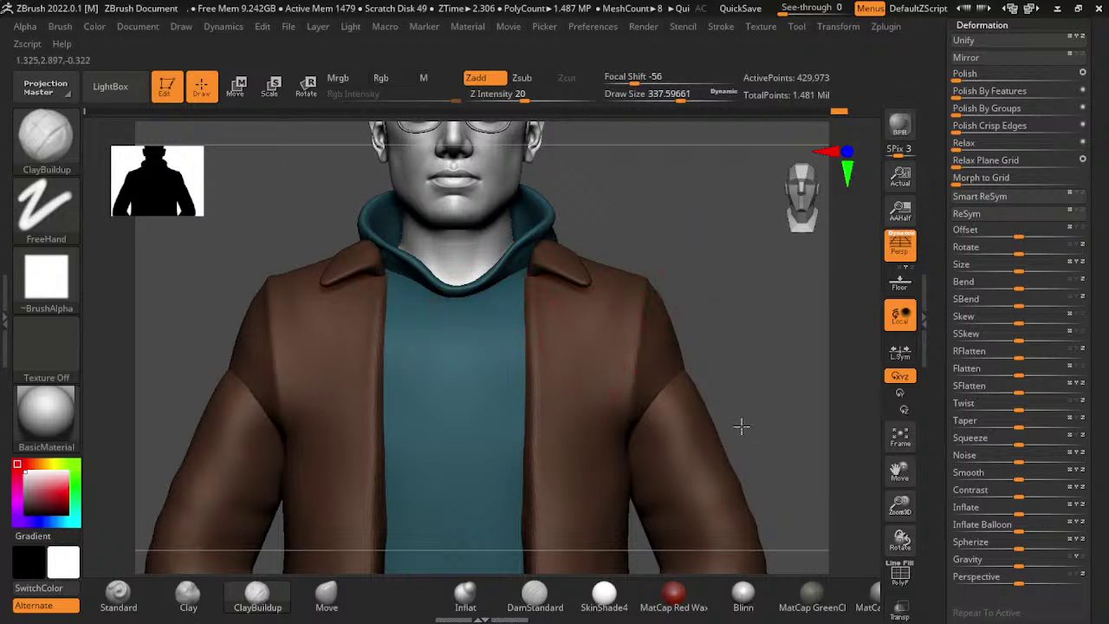
left_click(472, 403, "alt")
- Fill the jacket body, sleeves and collar SubTools with teal using FillObject
left_click(95, 26)
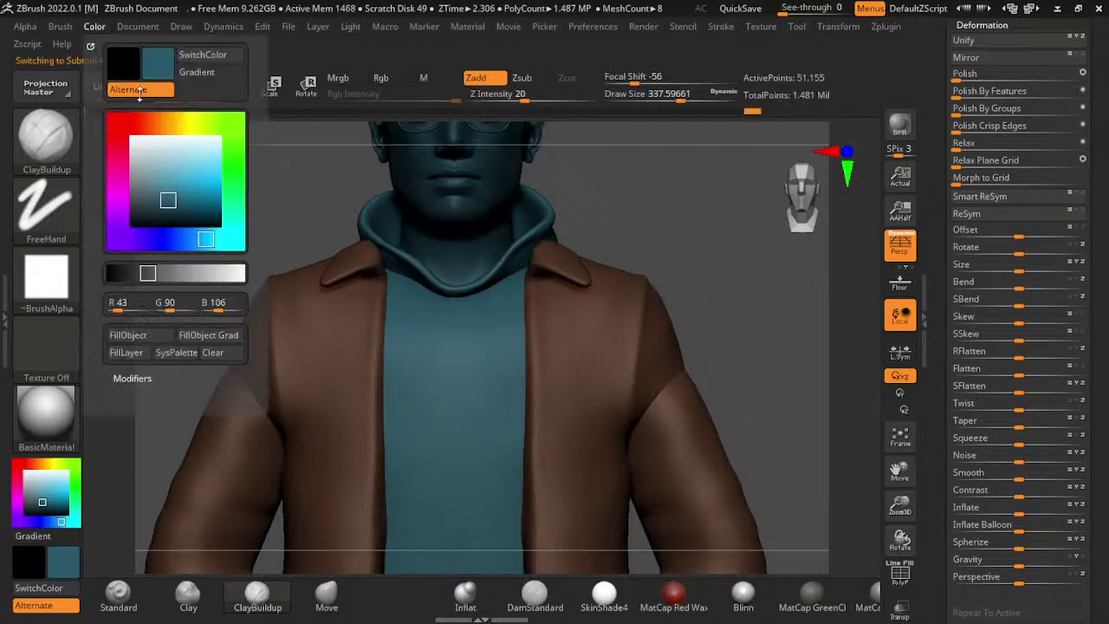
left_click(127, 335)
left_click(232, 491, "alt")
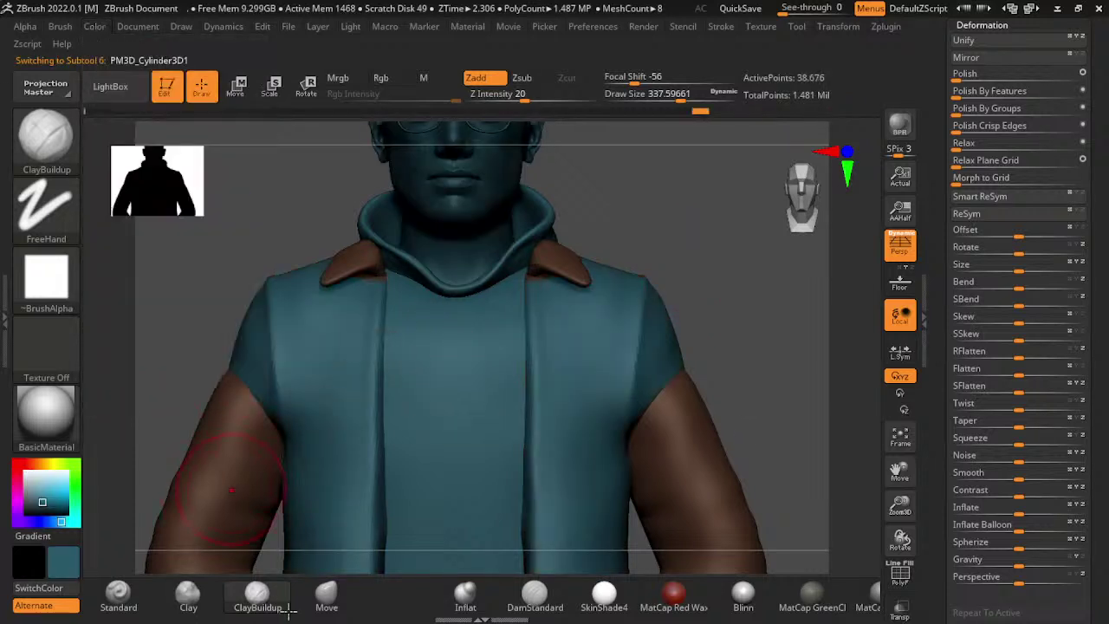
left_click(95, 26)
left_click(127, 334)
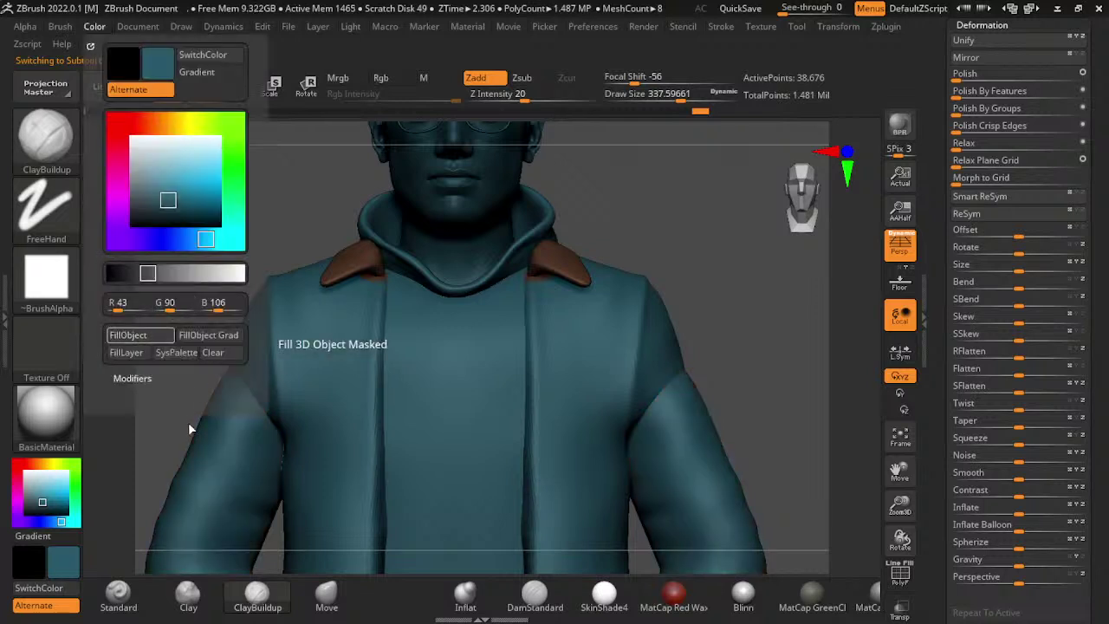
left_click(355, 251, "alt")
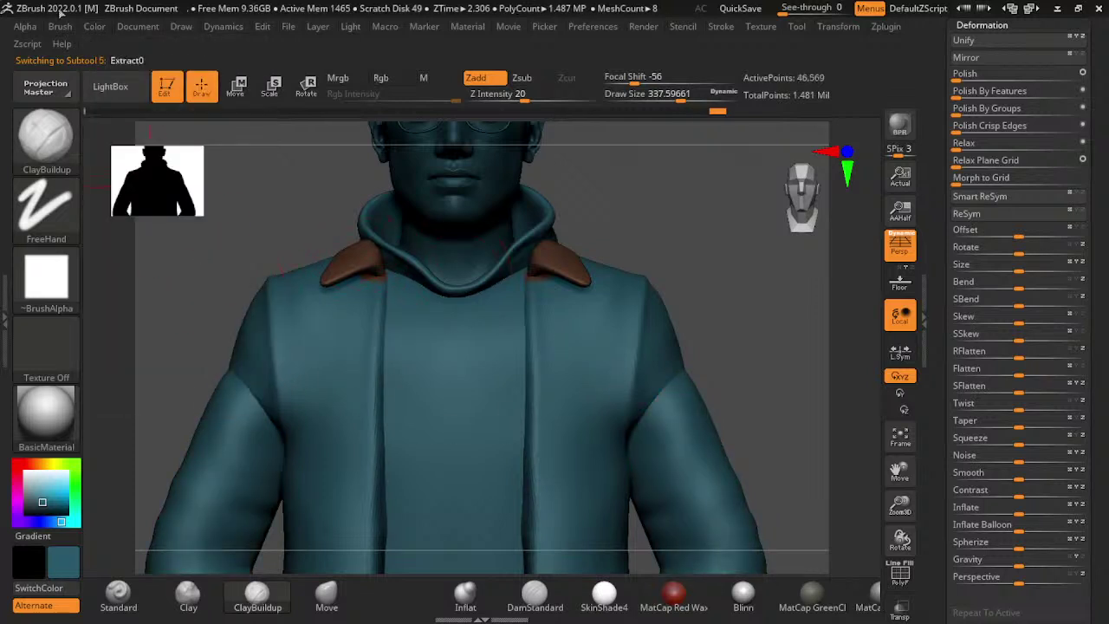
left_click(95, 26)
left_click(127, 334)
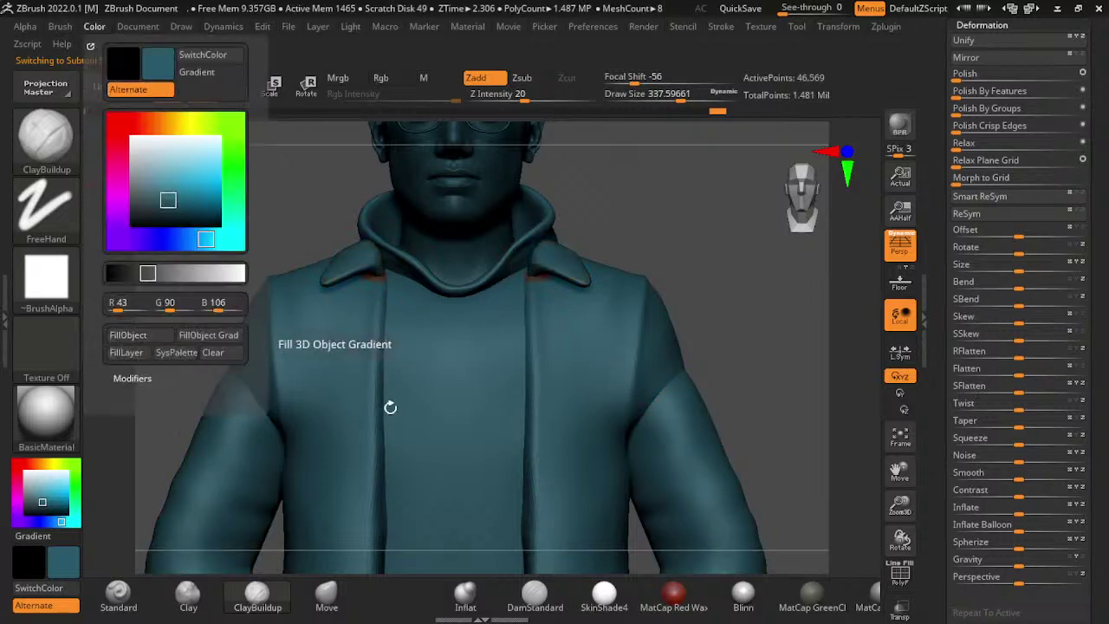
- Fill the inner shirt SubTool with white
left_click(589, 428, "alt")
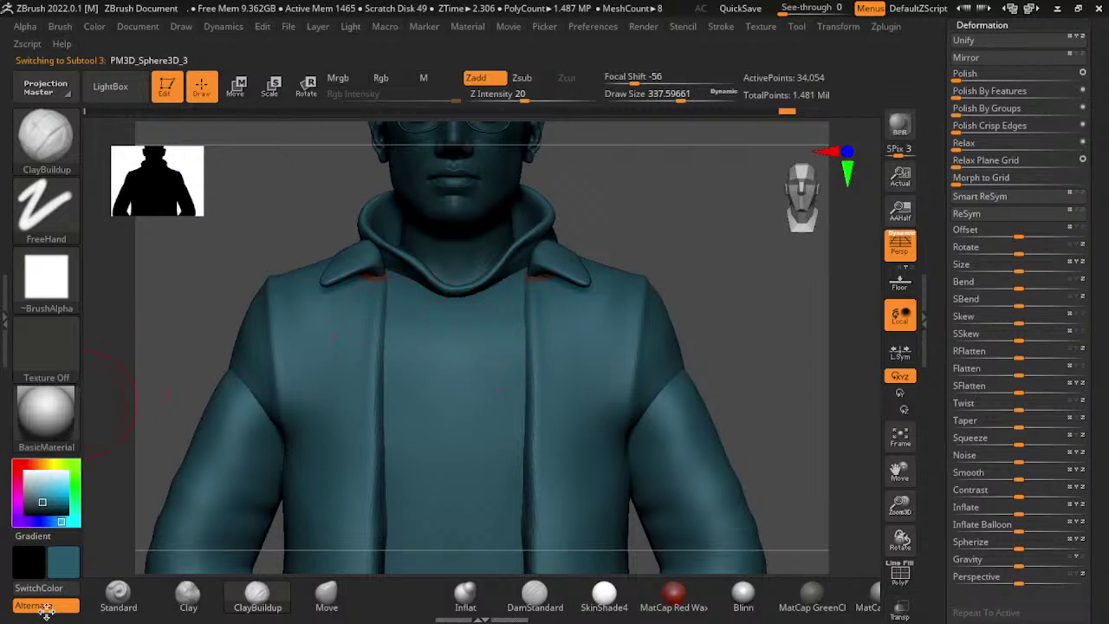
left_click(38, 588)
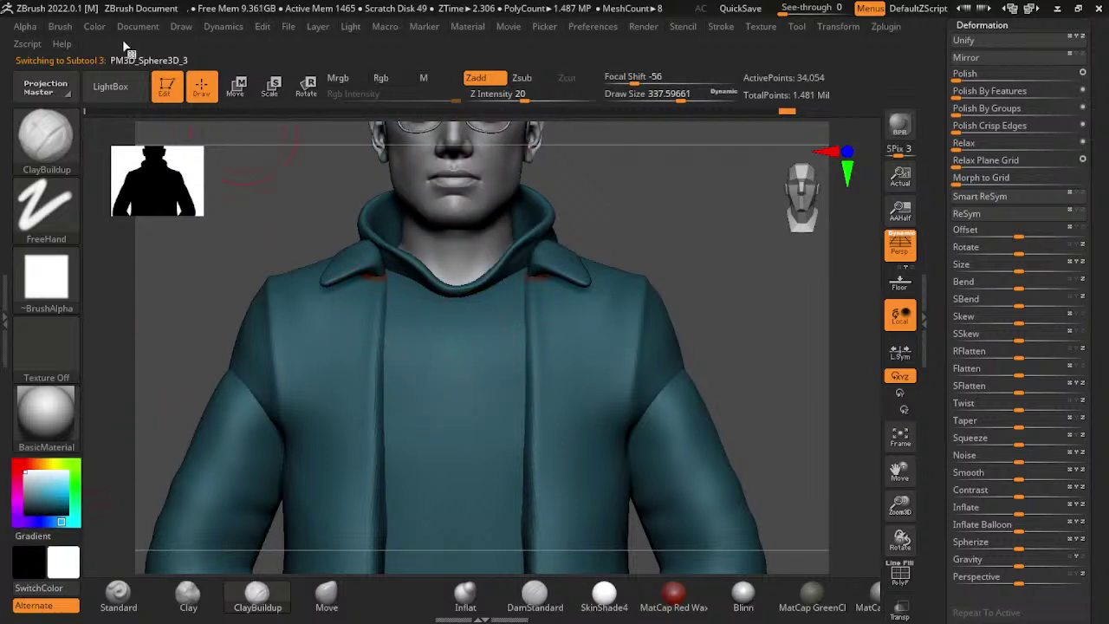
left_click(94, 26)
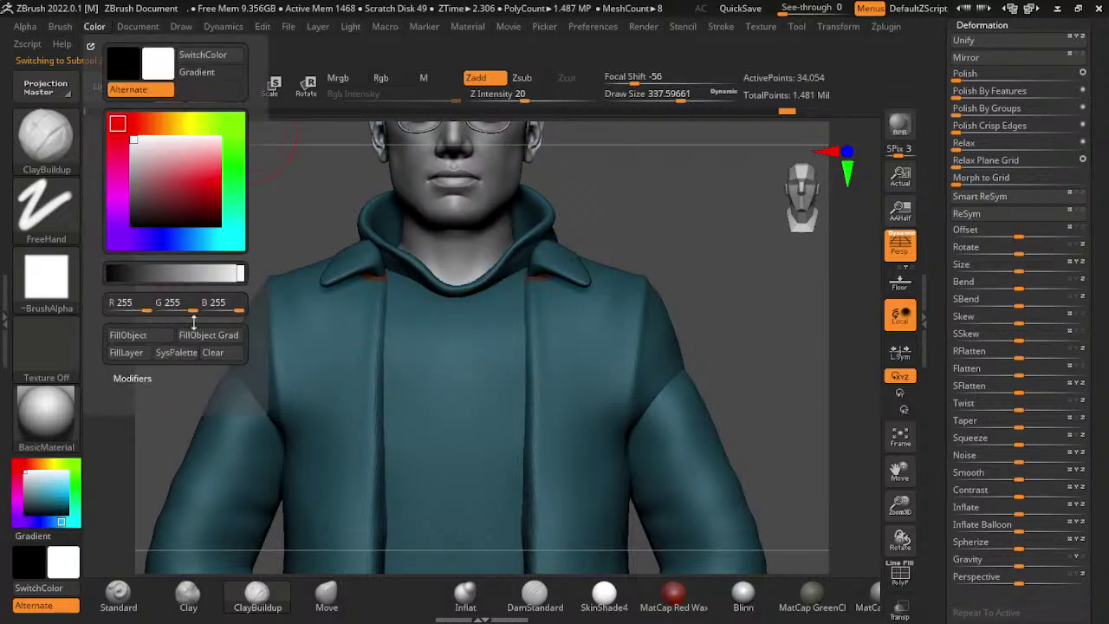
left_click(147, 336)
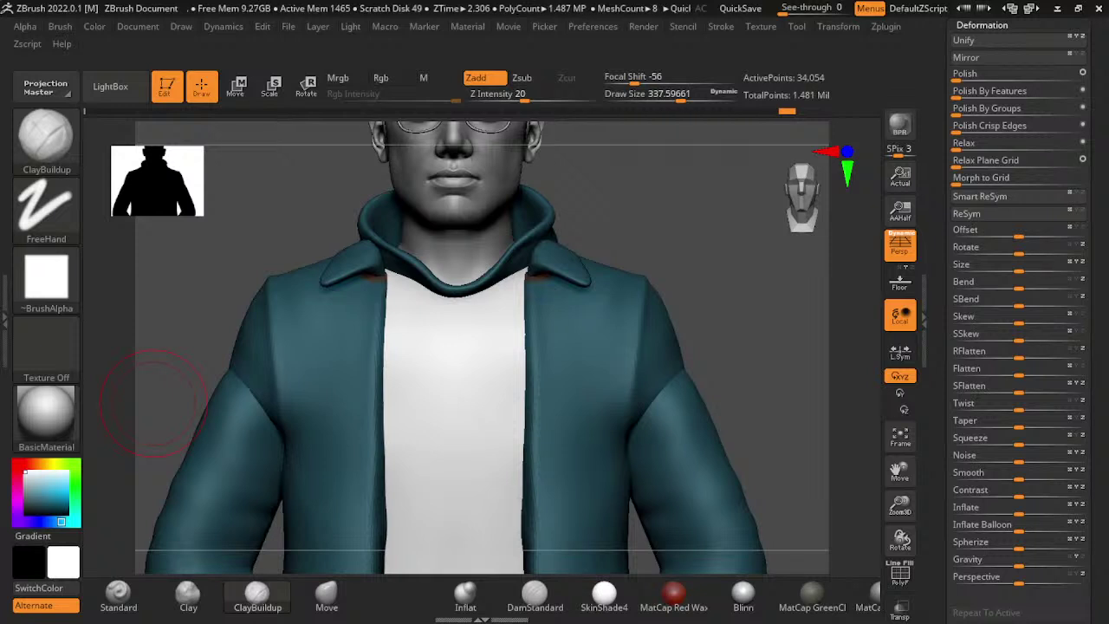
- After trying several hues, fill the shirt with a red of R186 G19 B19
left_click(67, 492)
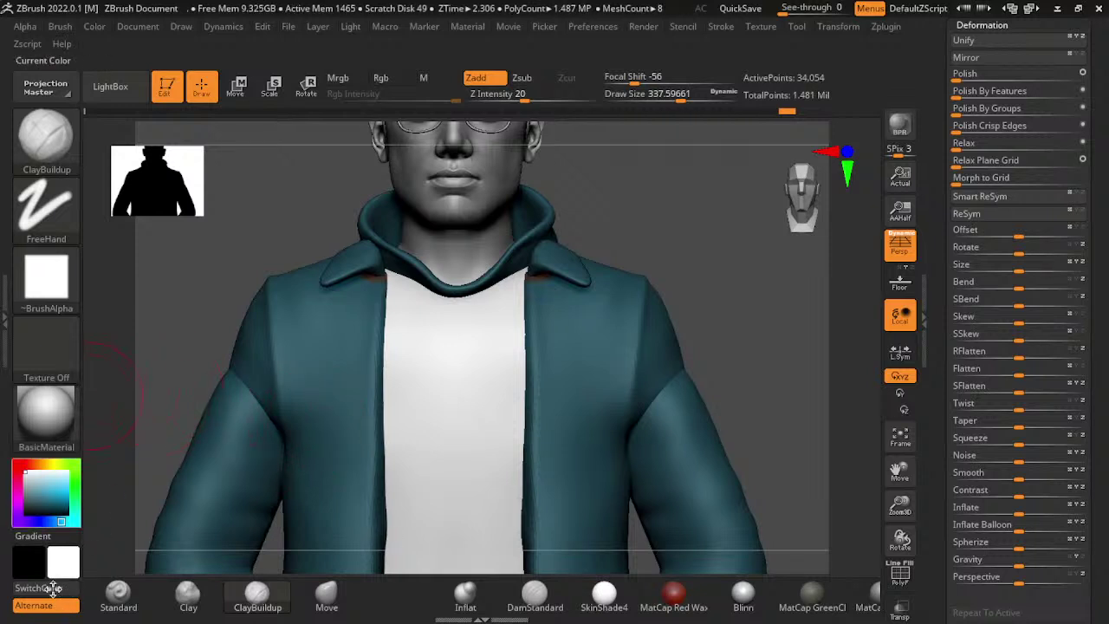
left_click(49, 579)
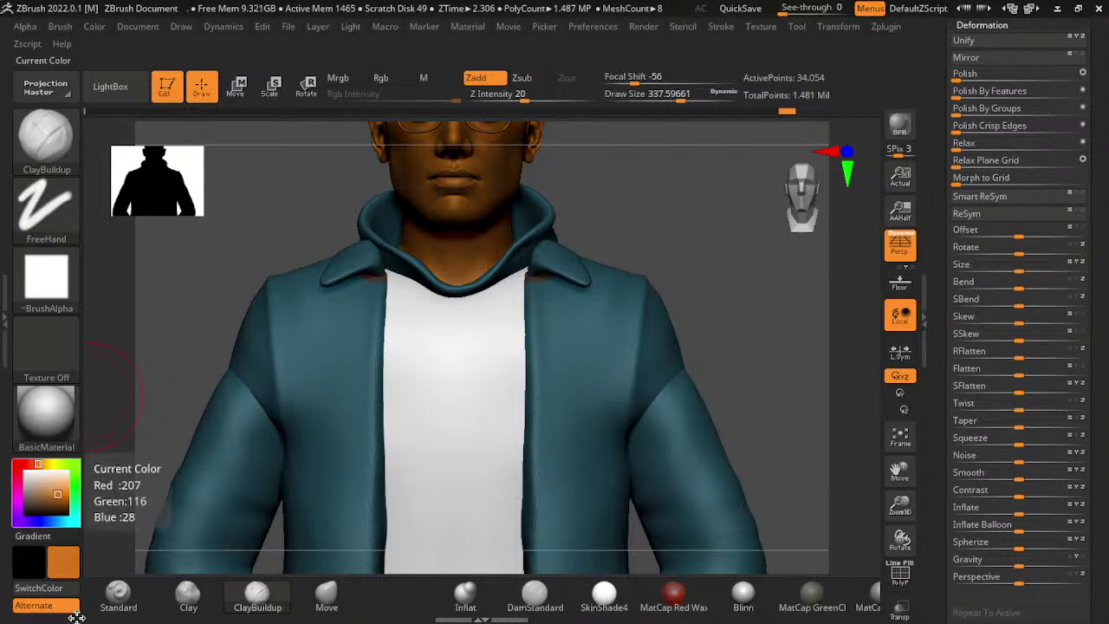
left_click(52, 577)
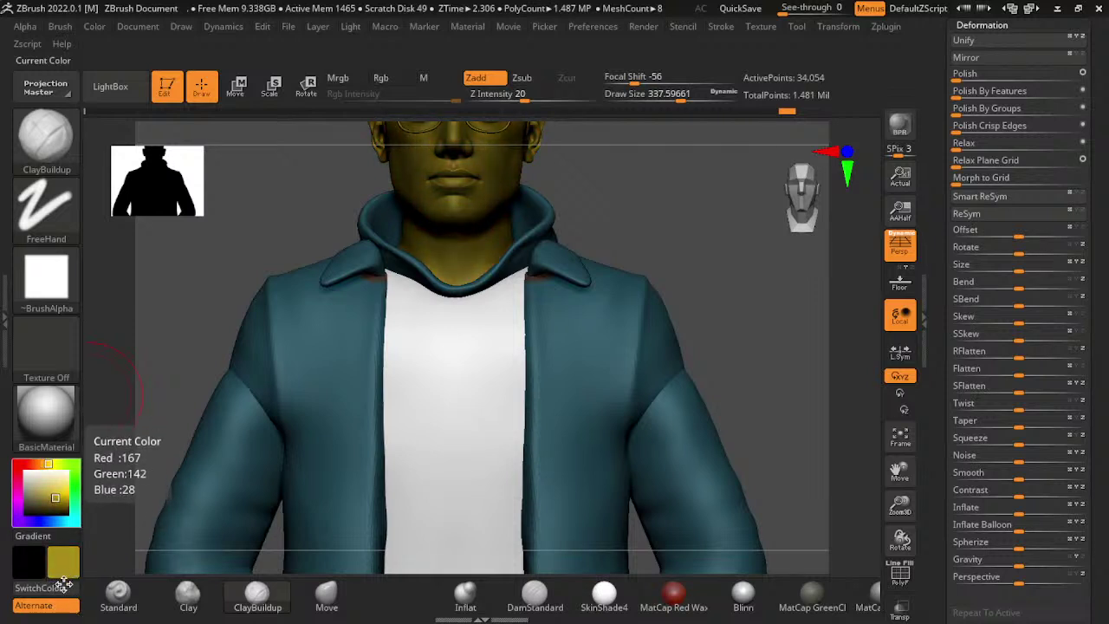
left_click(75, 520)
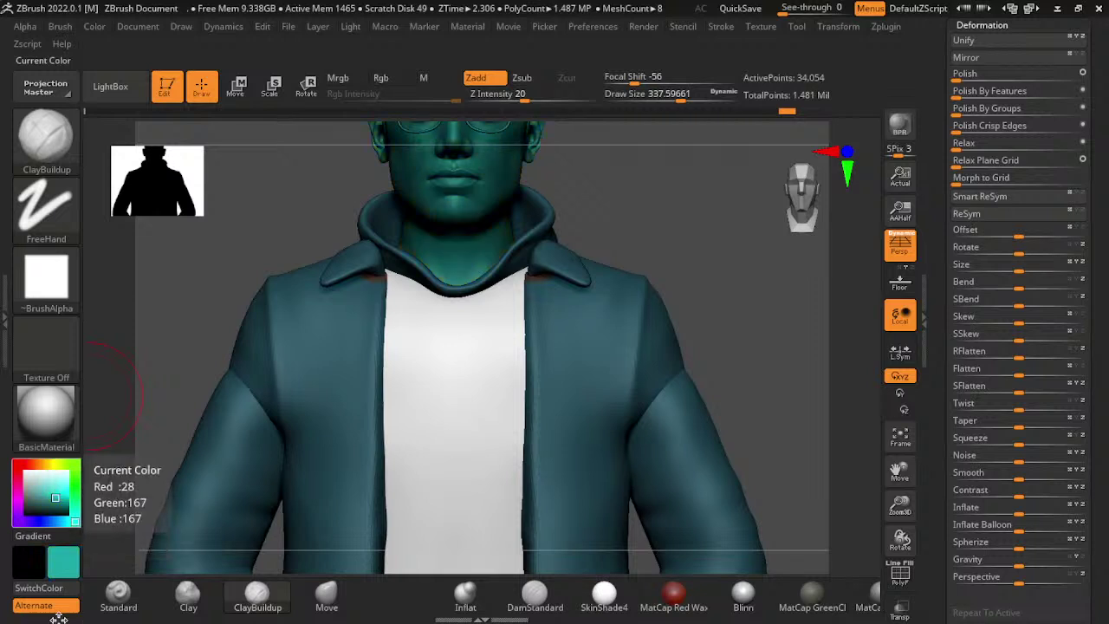
left_click(47, 521)
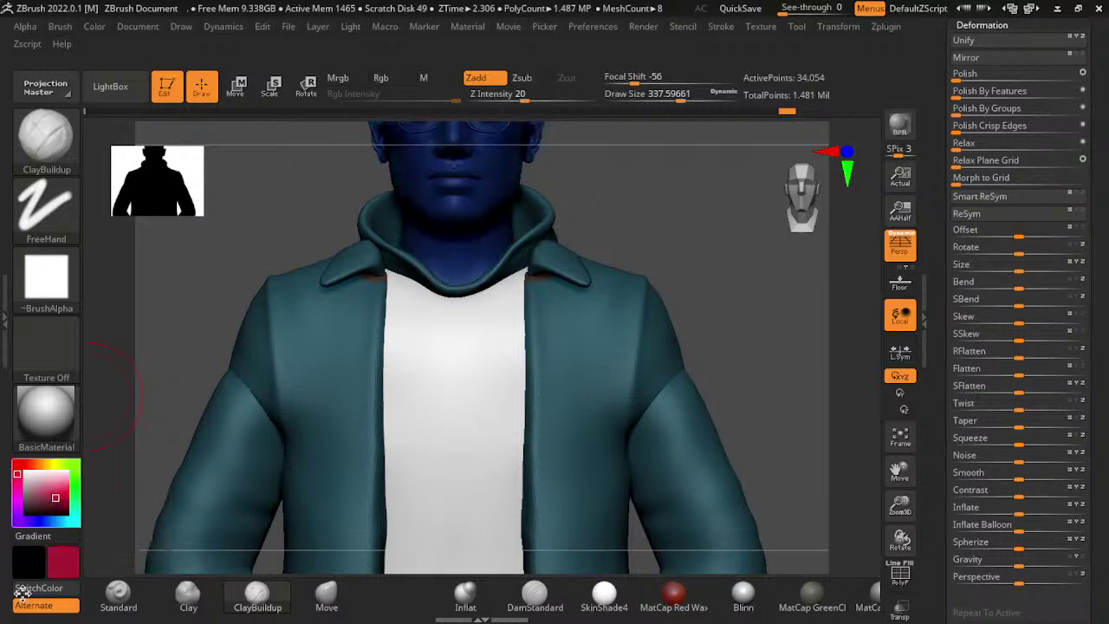
left_click(17, 474)
left_click(96, 27)
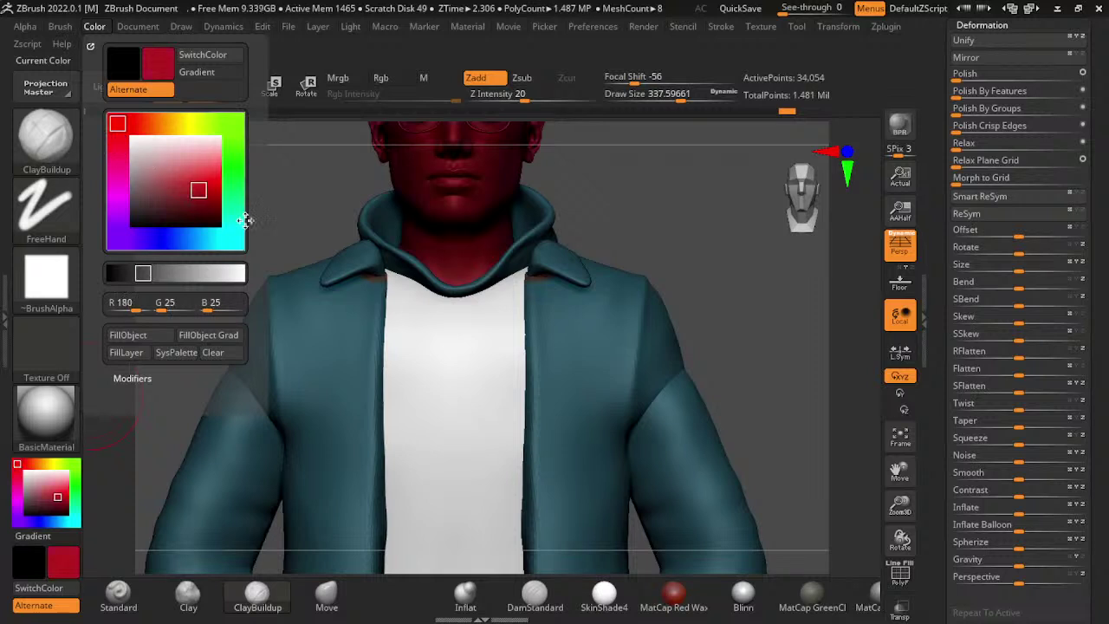
left_click(204, 190)
left_click(127, 335)
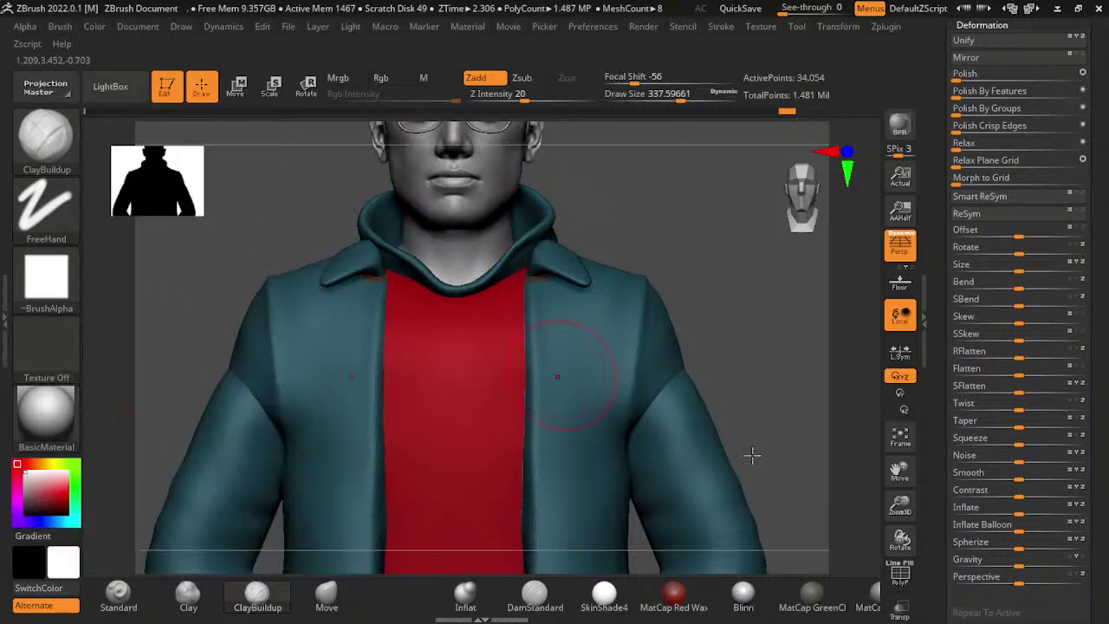
- Fill the hood with the shirt's sampled red, undoing an accidental black fill
left_click(639, 336, "alt")
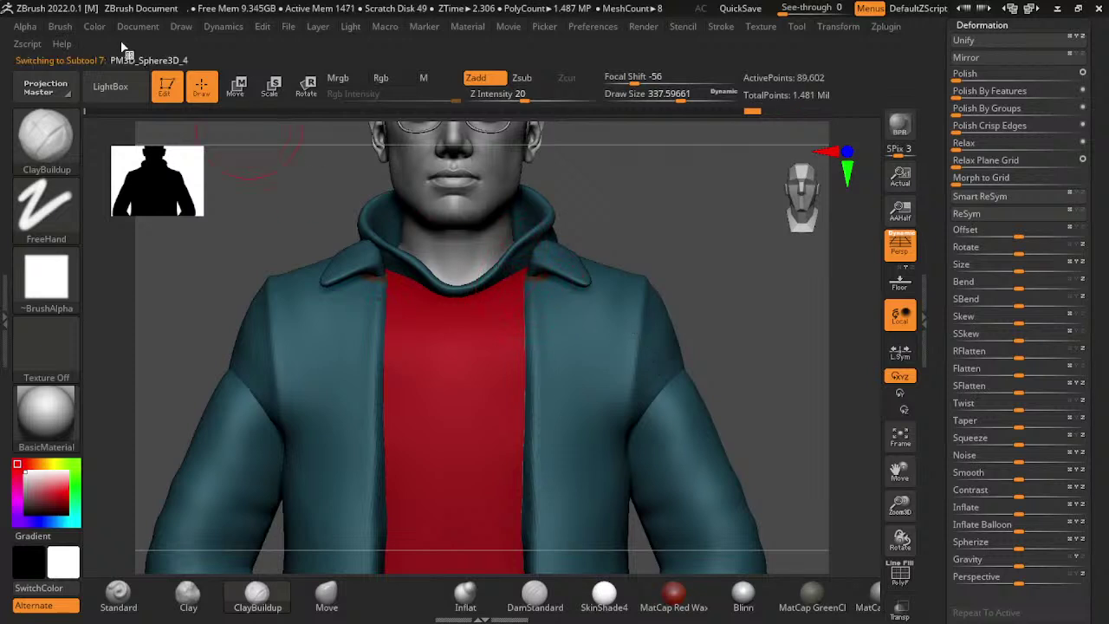
key("ctrl+f")
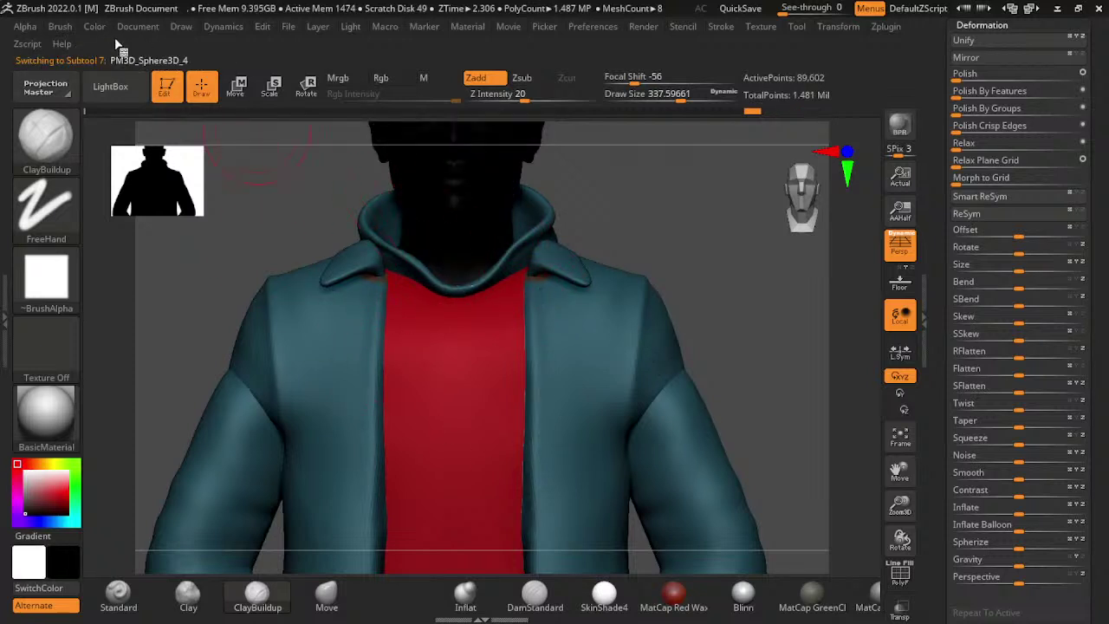
left_click(95, 26)
left_click(141, 335)
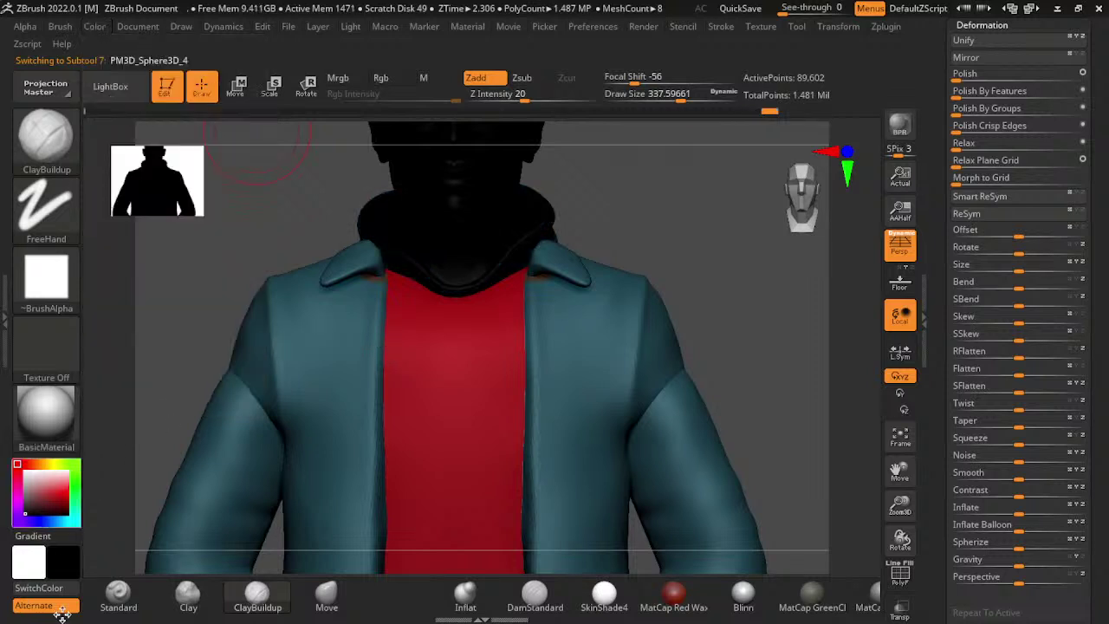
key("ctrl+z")
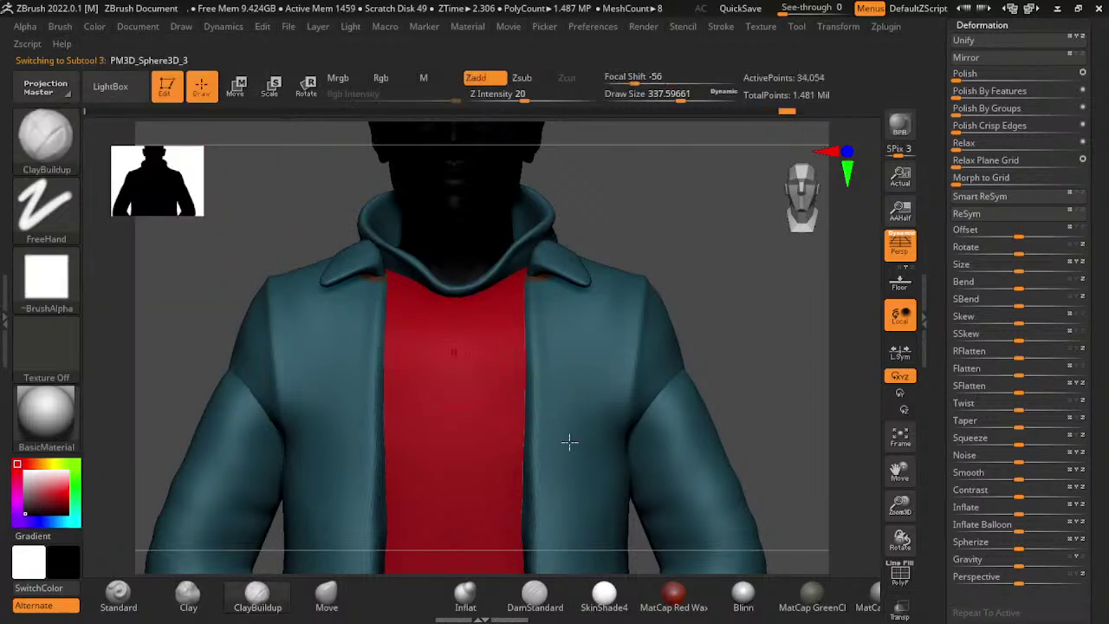
left_click(95, 26)
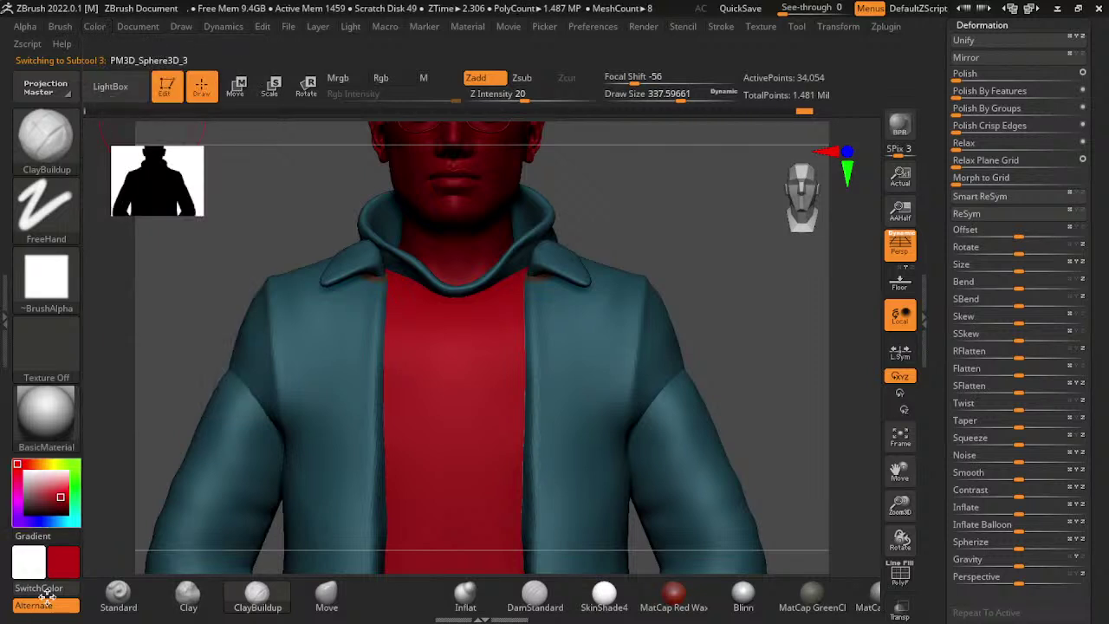
left_click(45, 596)
left_click(633, 326, "alt")
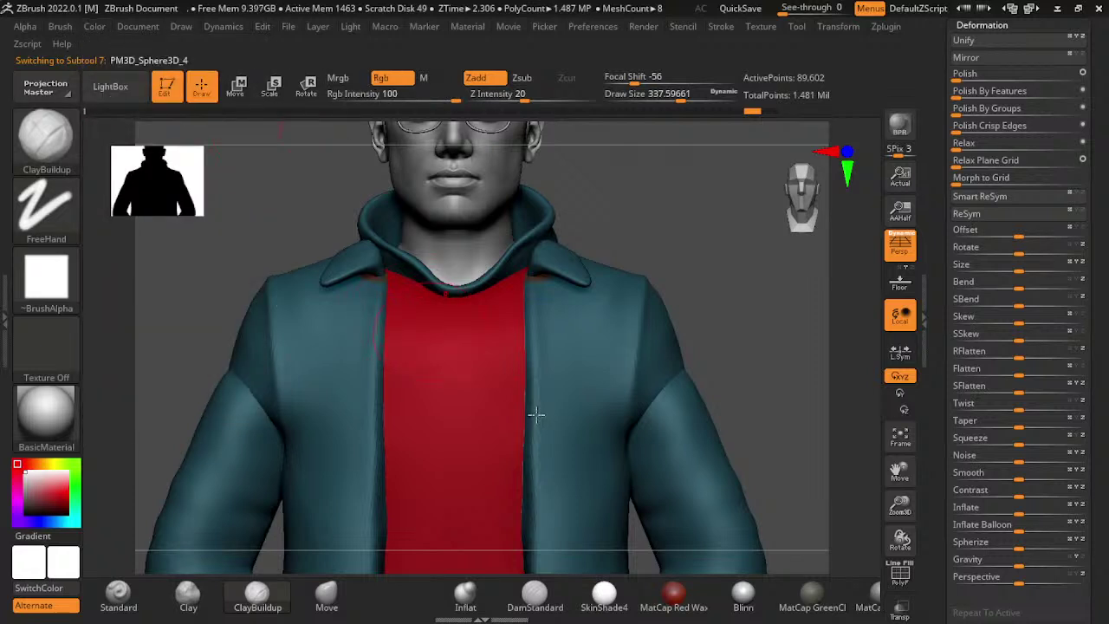
key("c")
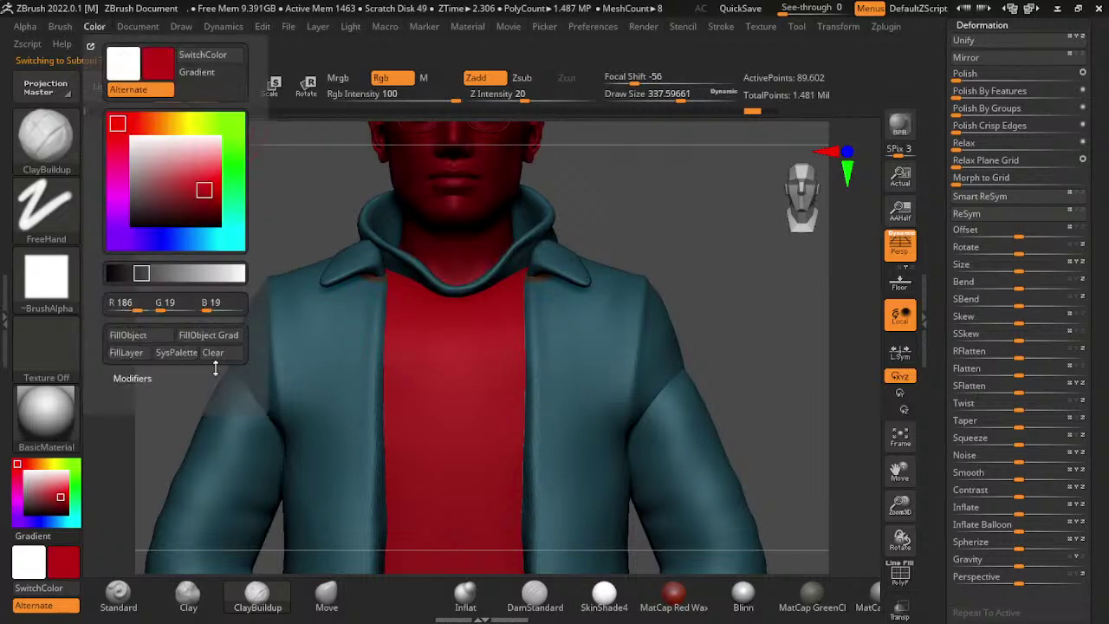
left_click(128, 334)
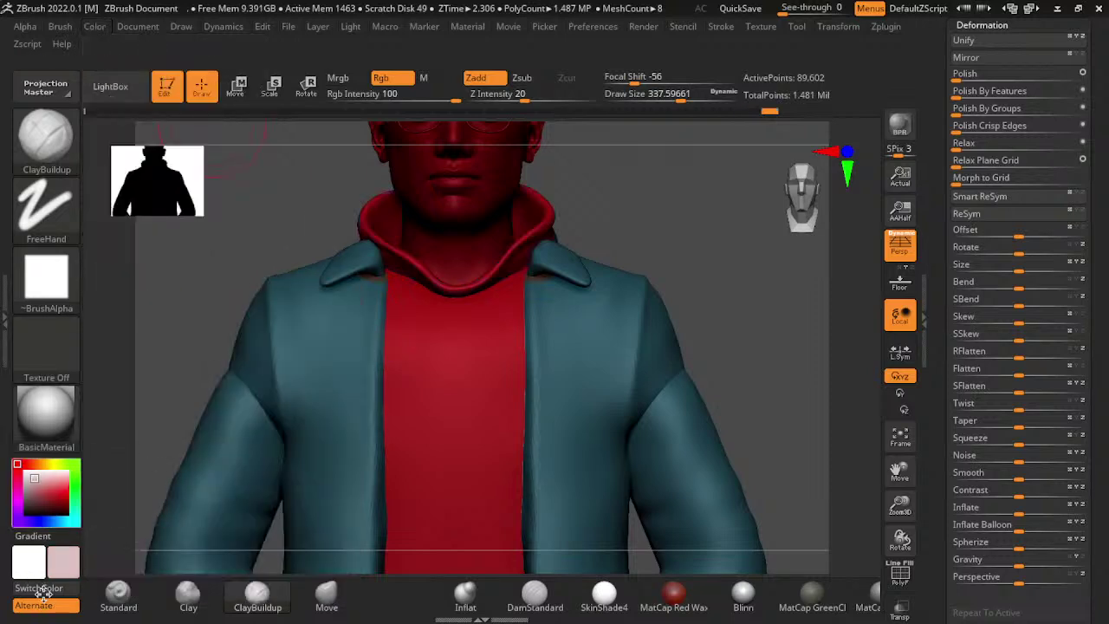
left_click_drag(834, 292, 812, 424, "alt")
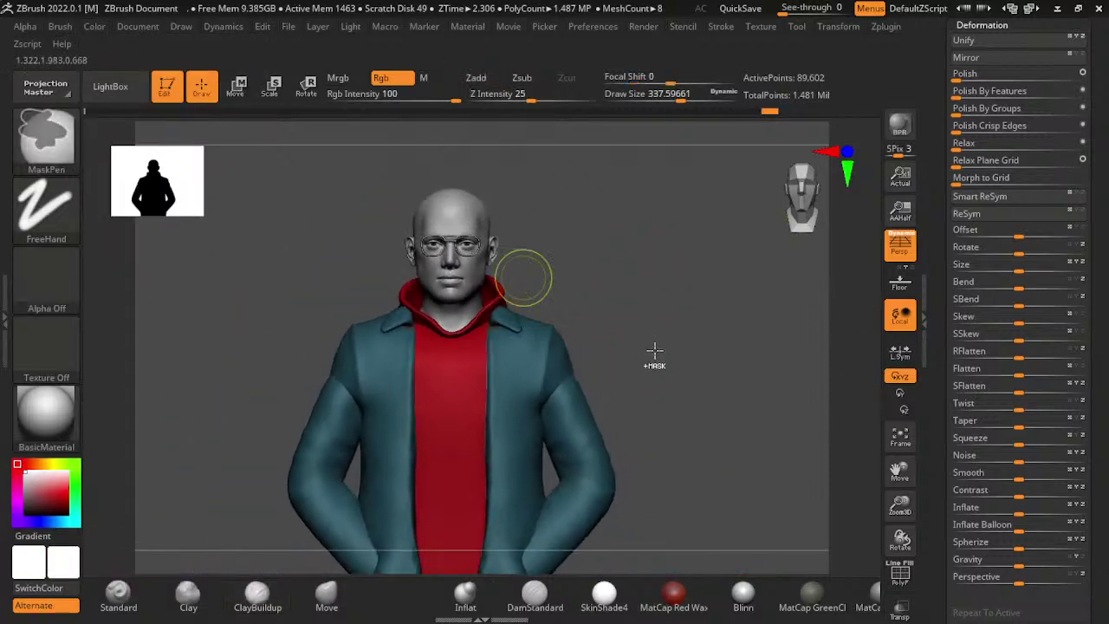
left_click_drag(656, 354, 718, 297, "alt")
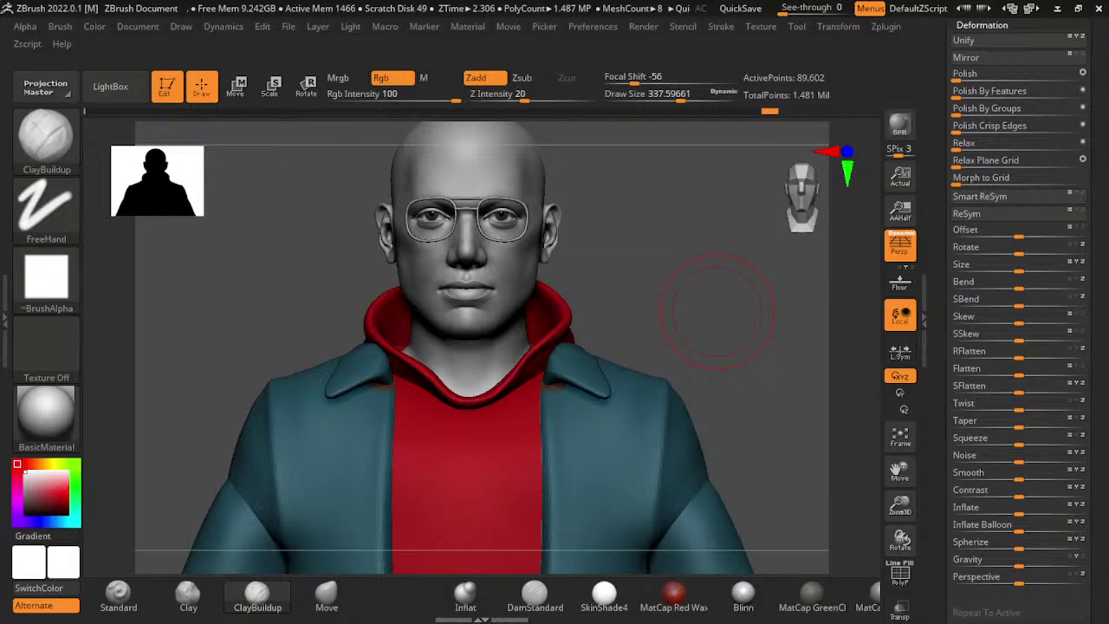
mouse_move(875, 325)
left_mouse_down()
mouse_move(857, 335)
mouse_move(853, 386)
mouse_move(814, 352)
mouse_move(834, 263)
mouse_move(834, 315)
left_mouse_up()
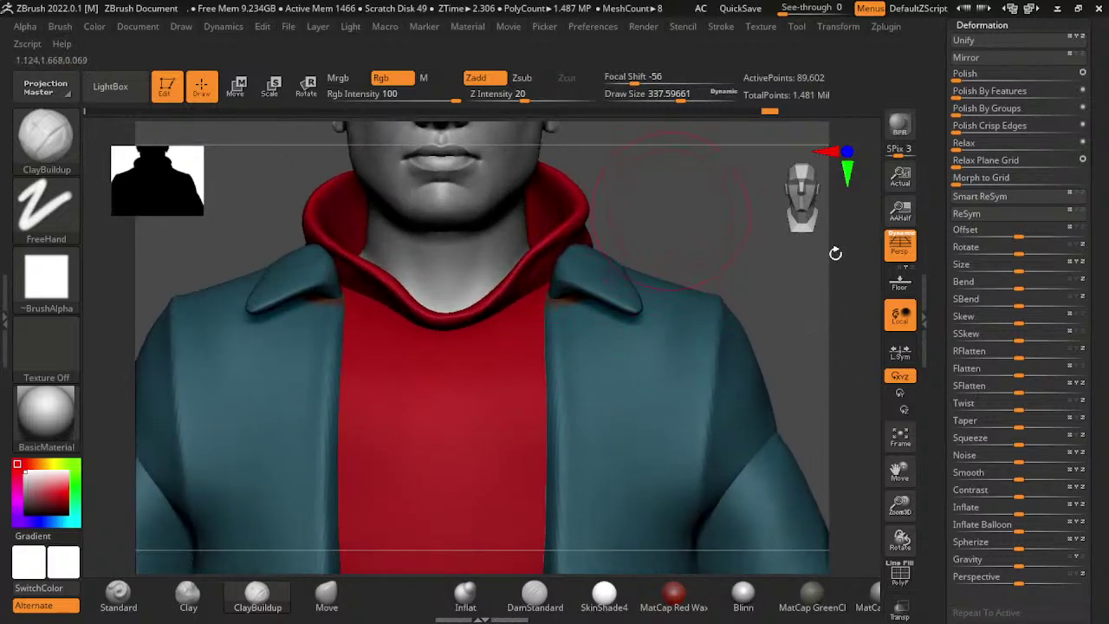
left_click_drag(835, 253, 835, 302, "alt")
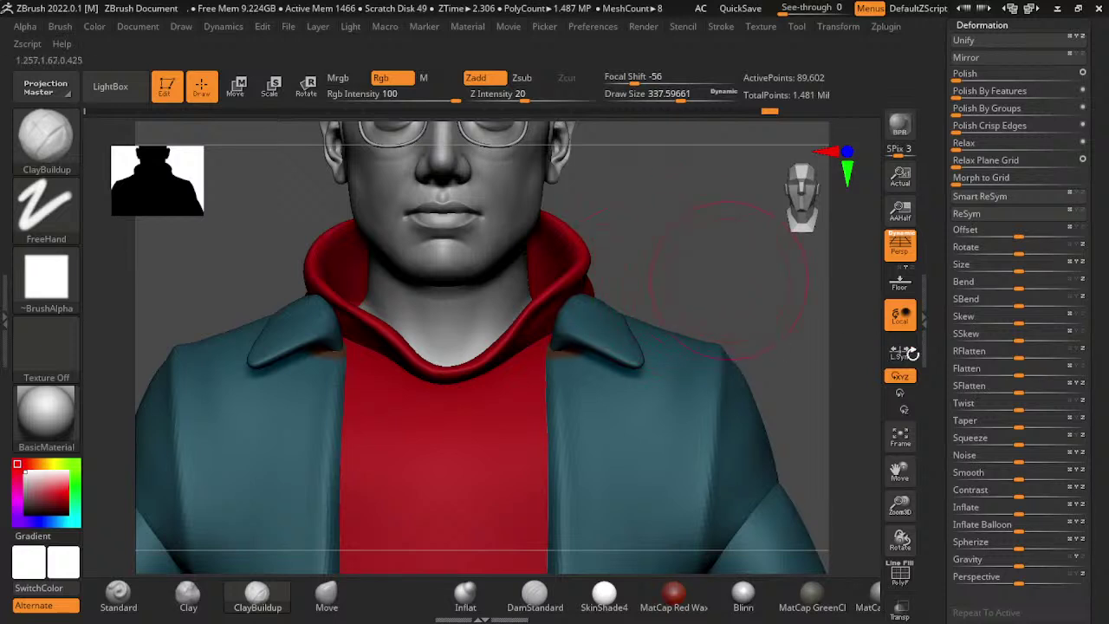
key("f")
left_click_drag(871, 537, 869, 482, "alt")
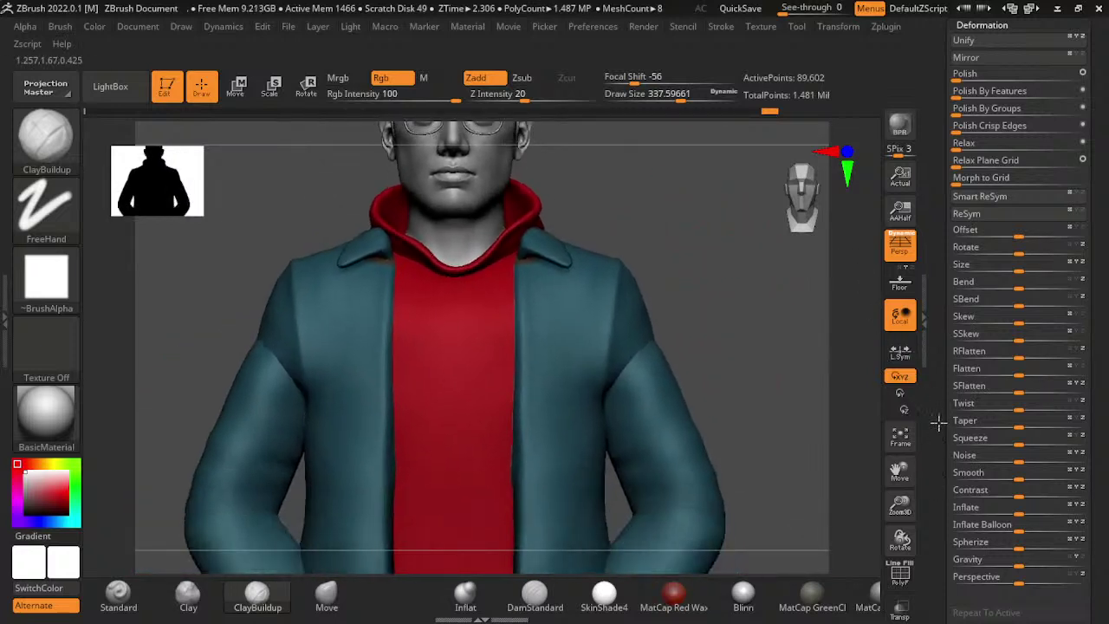
left_click_drag(893, 416, 867, 399, "alt")
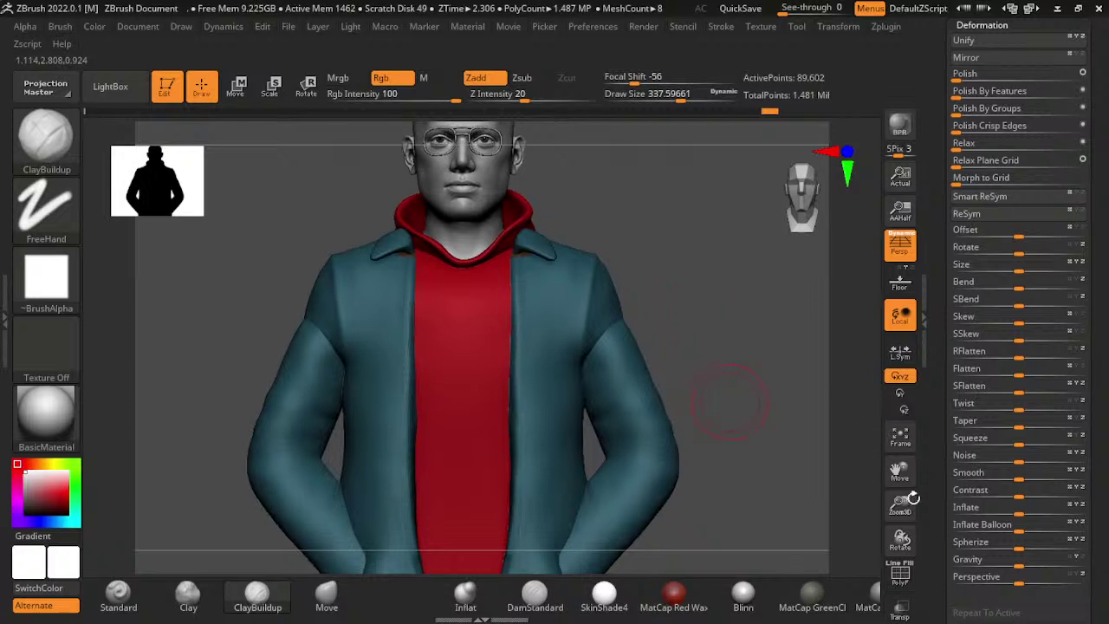
mouse_move(914, 498)
left_mouse_down("alt")
mouse_move(886, 418)
mouse_move(849, 491)
left_mouse_up("alt")
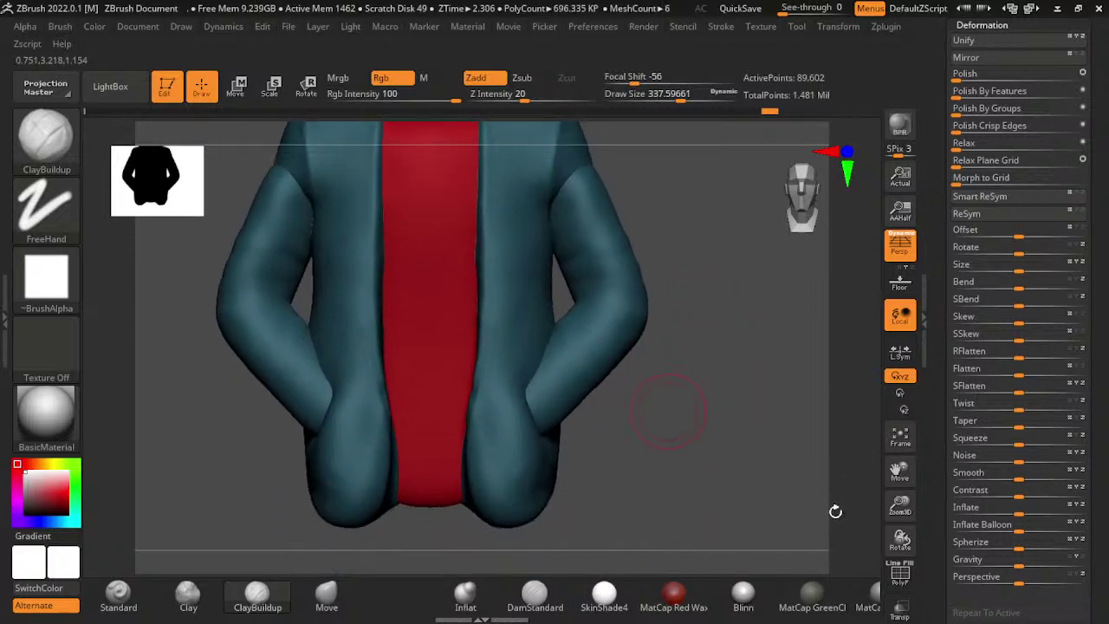
left_click_drag(656, 404, 663, 520, "alt")
left_click(534, 594)
left_click_drag(754, 486, 588, 528)
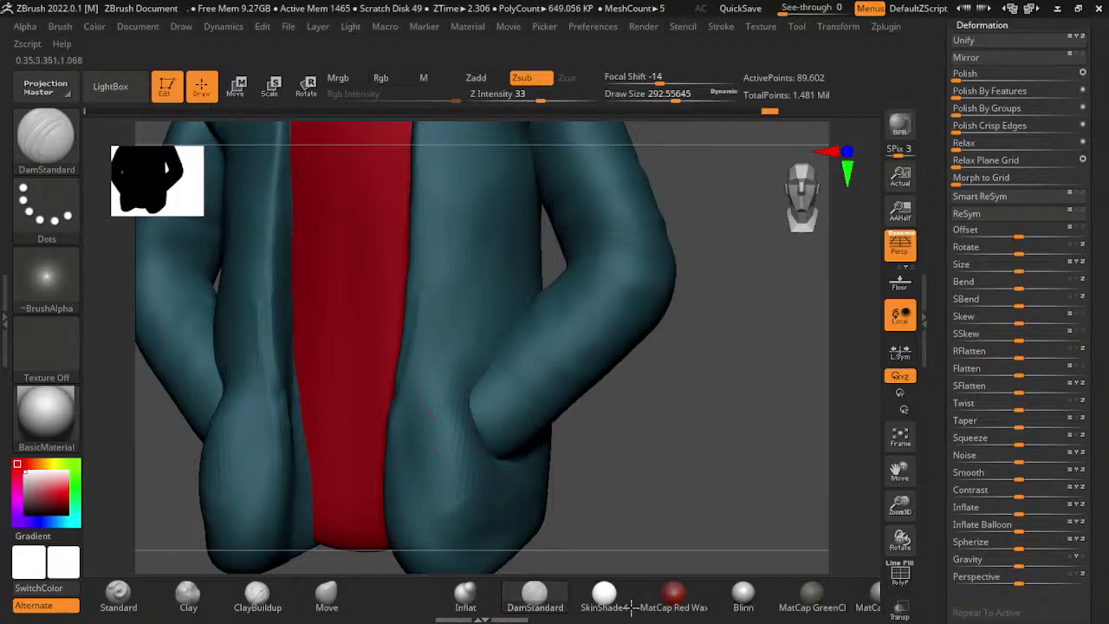
left_click_drag(736, 563, 682, 553)
left_click(569, 560, "alt")
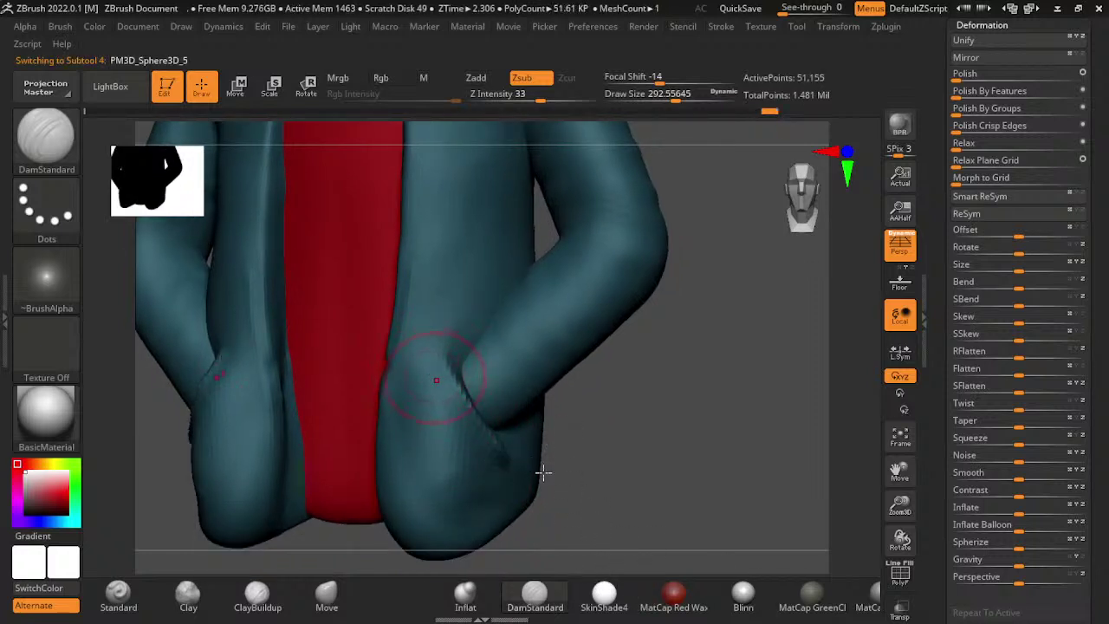
left_click(257, 594)
left_click_drag(411, 398, 408, 404)
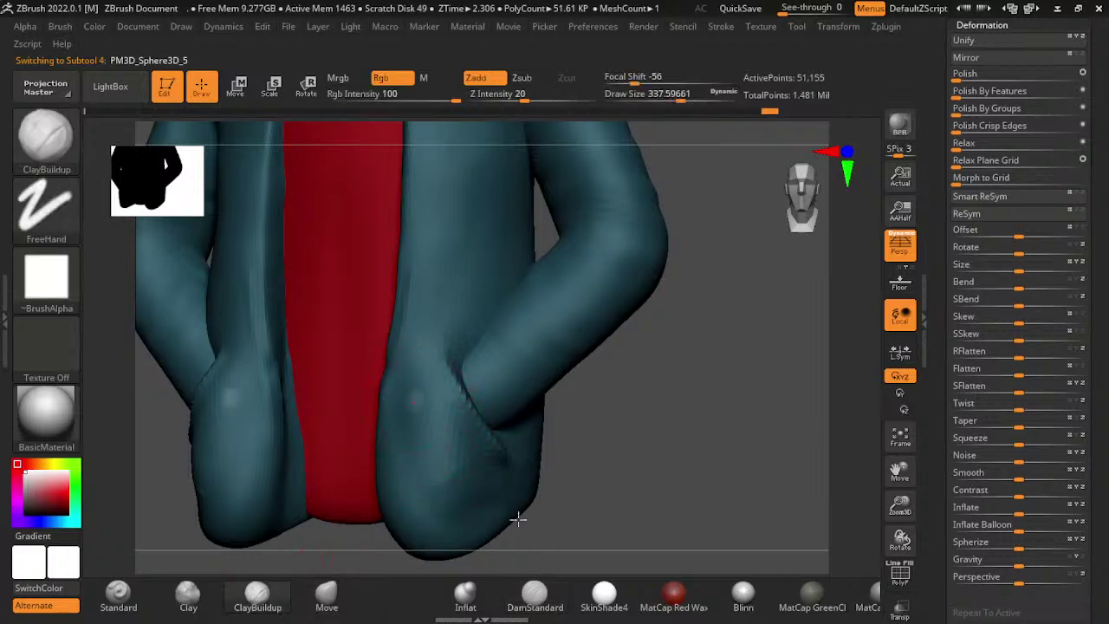
key("ctrl+z")
left_click(380, 78)
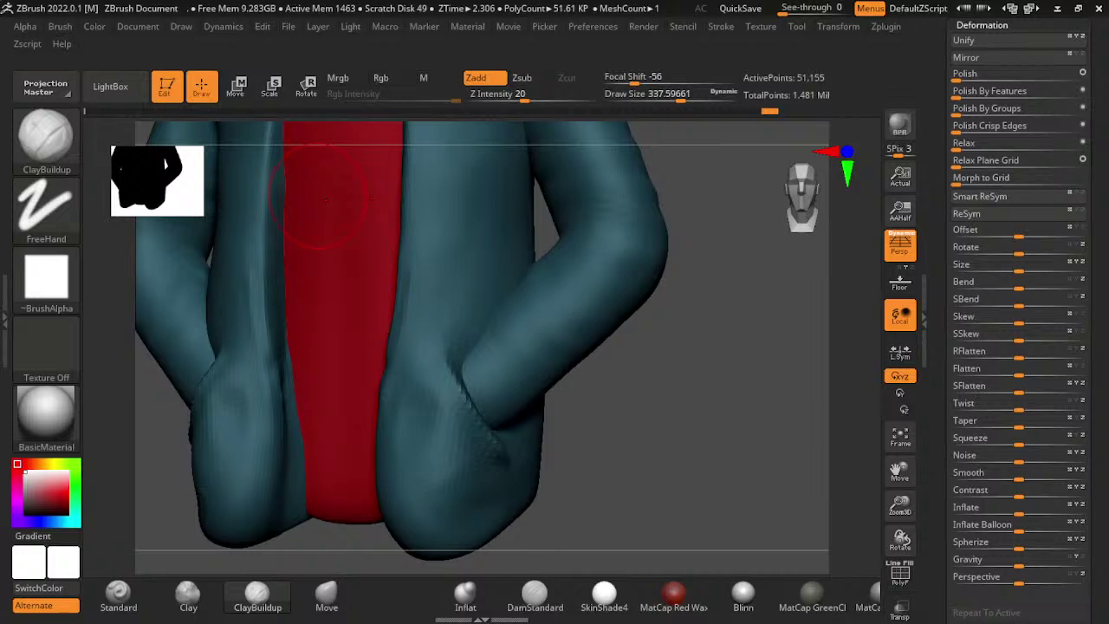
left_click_drag(681, 352, 580, 568)
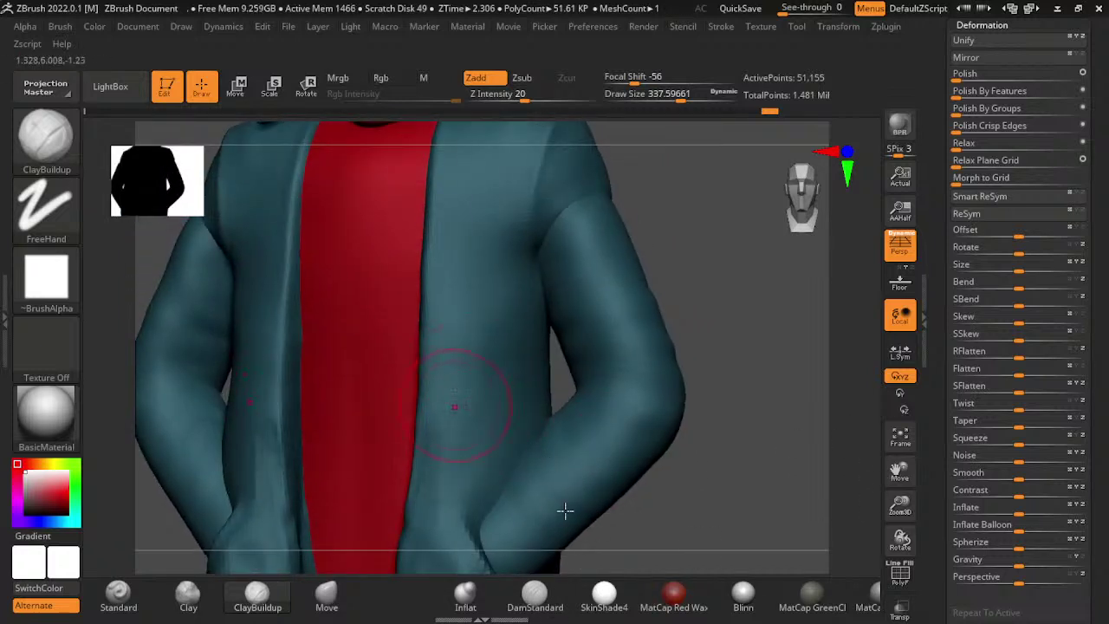
key("shift")
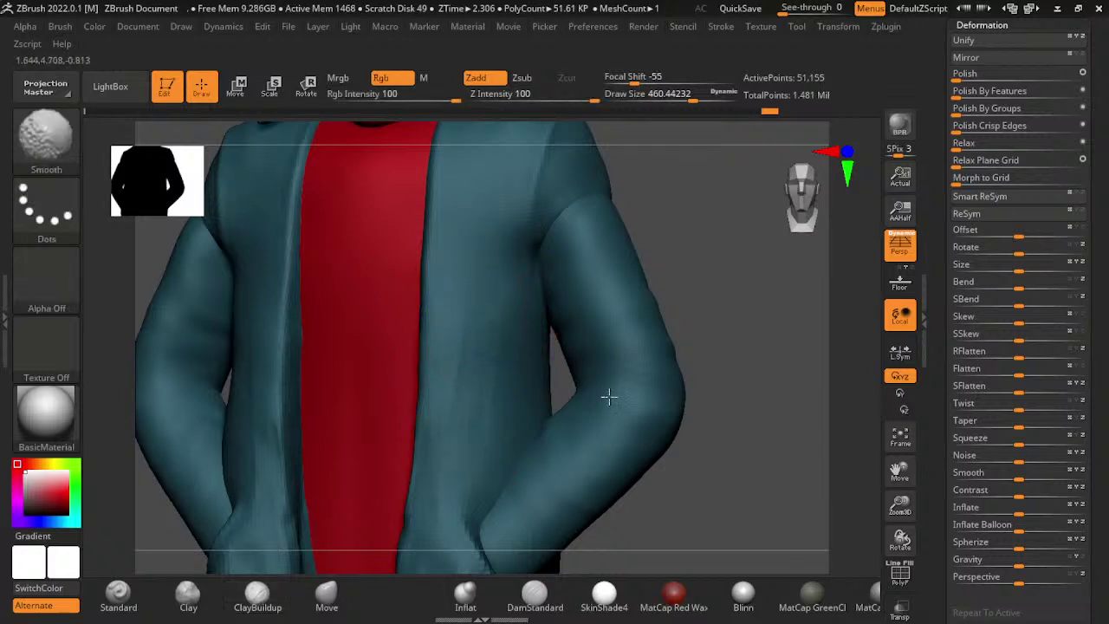
left_click_drag(822, 305, 737, 460)
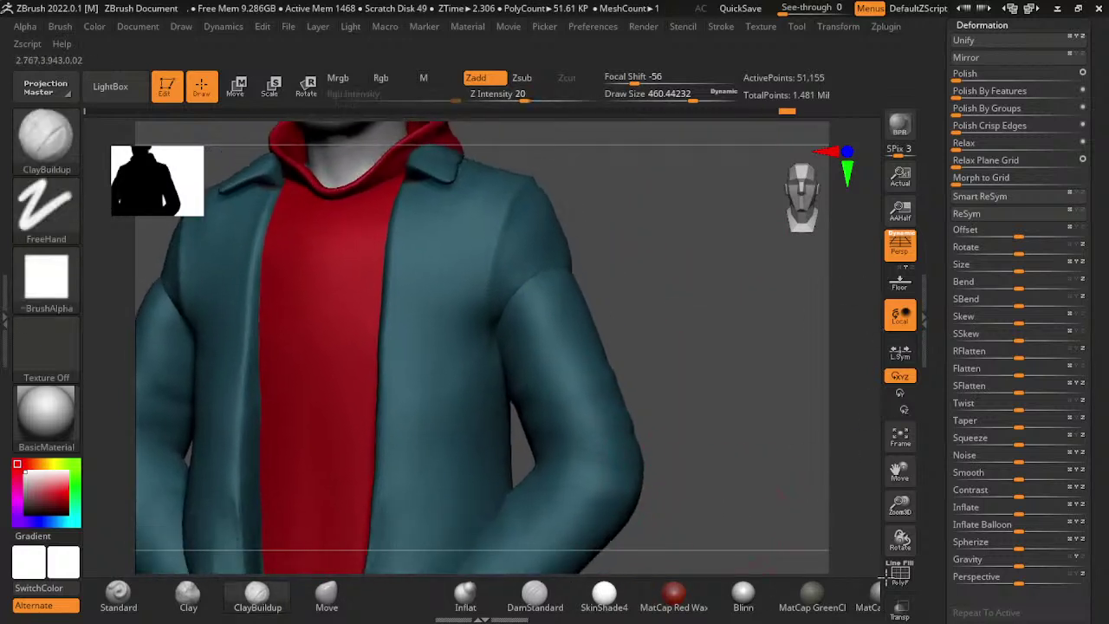
left_click_drag(882, 575, 741, 407)
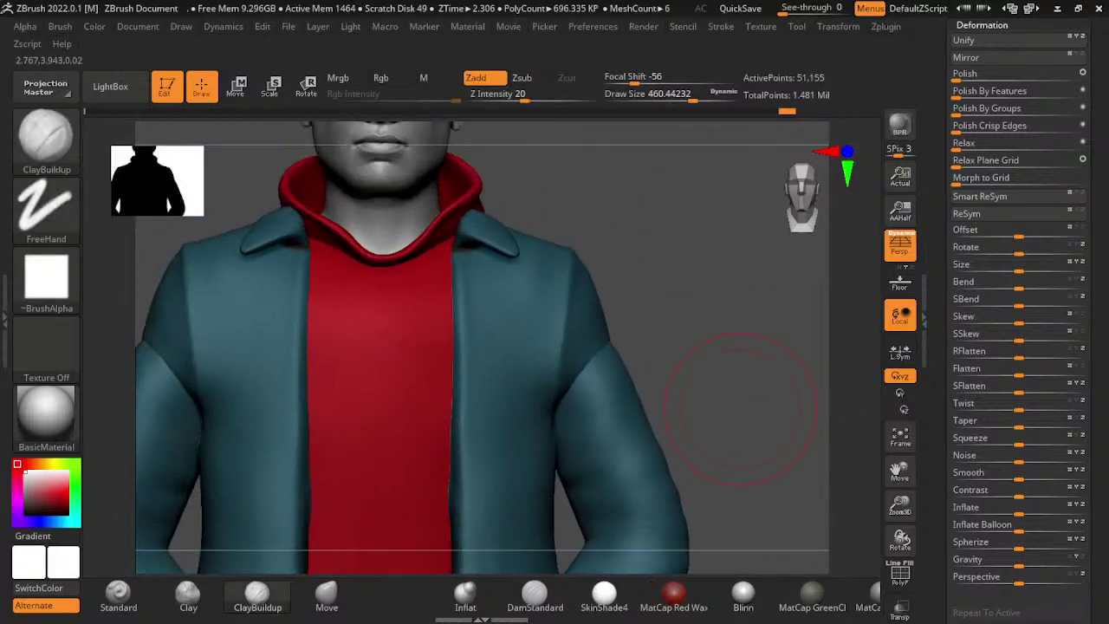
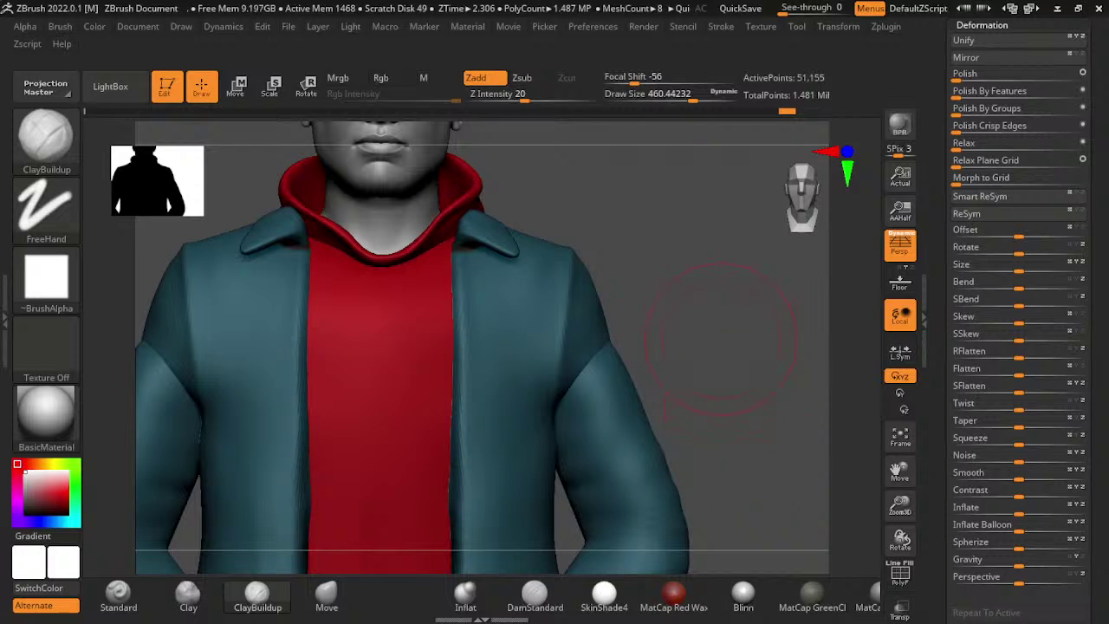
- Frame the bust frontally and zoom so the torso and jacket fill the canvas
left_click(903, 426)
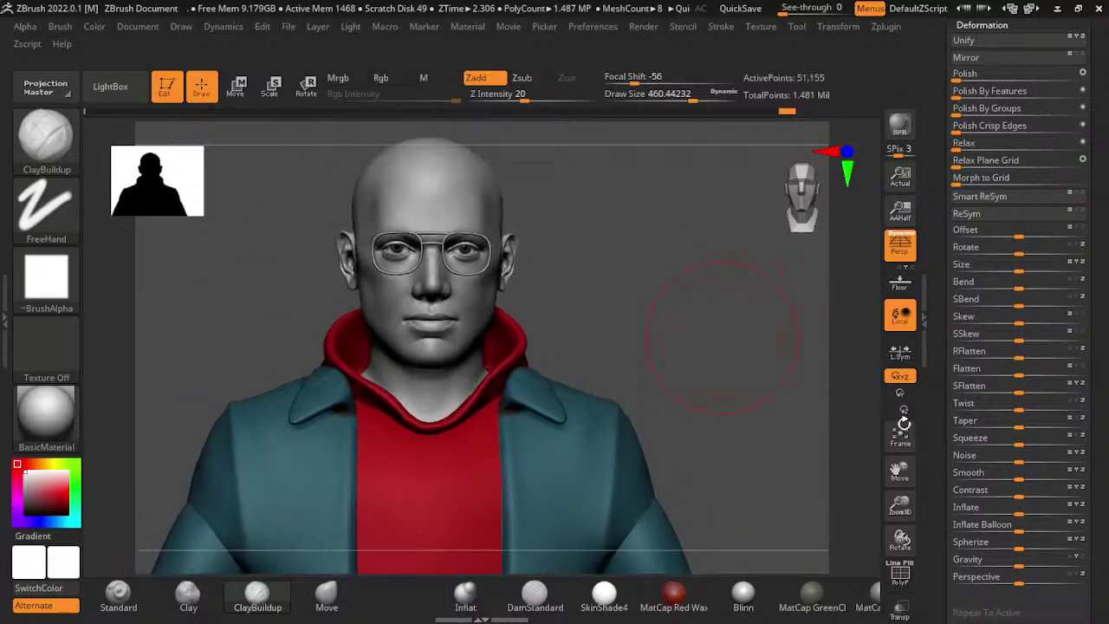
left_click_drag(877, 418, 717, 581)
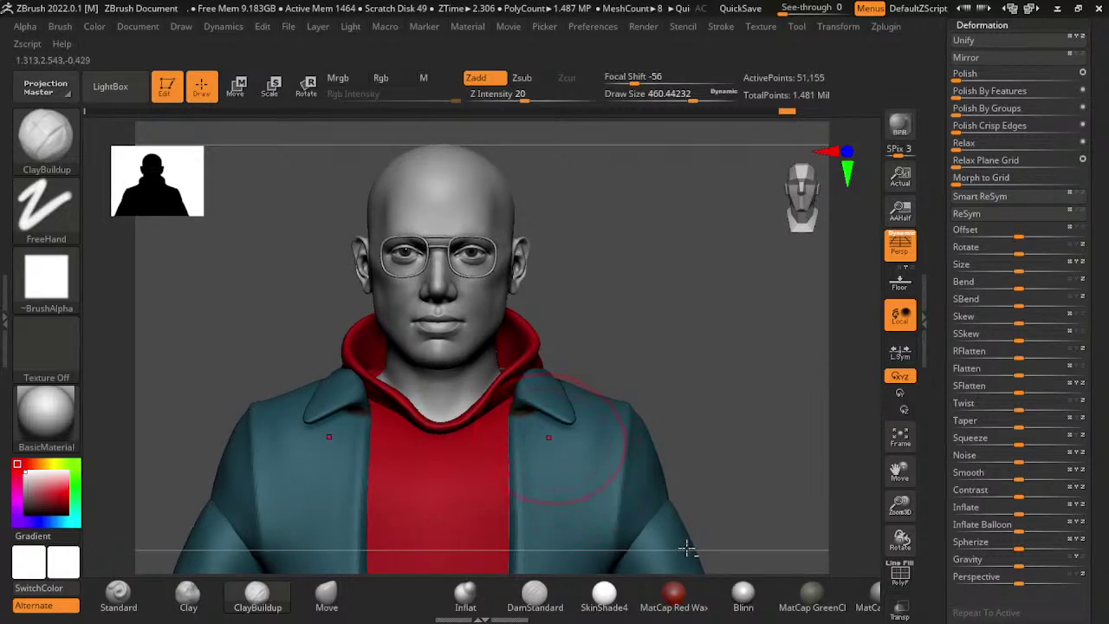
mouse_move(901, 507)
left_mouse_down()
mouse_move(929, 524)
mouse_move(852, 509)
left_mouse_up()
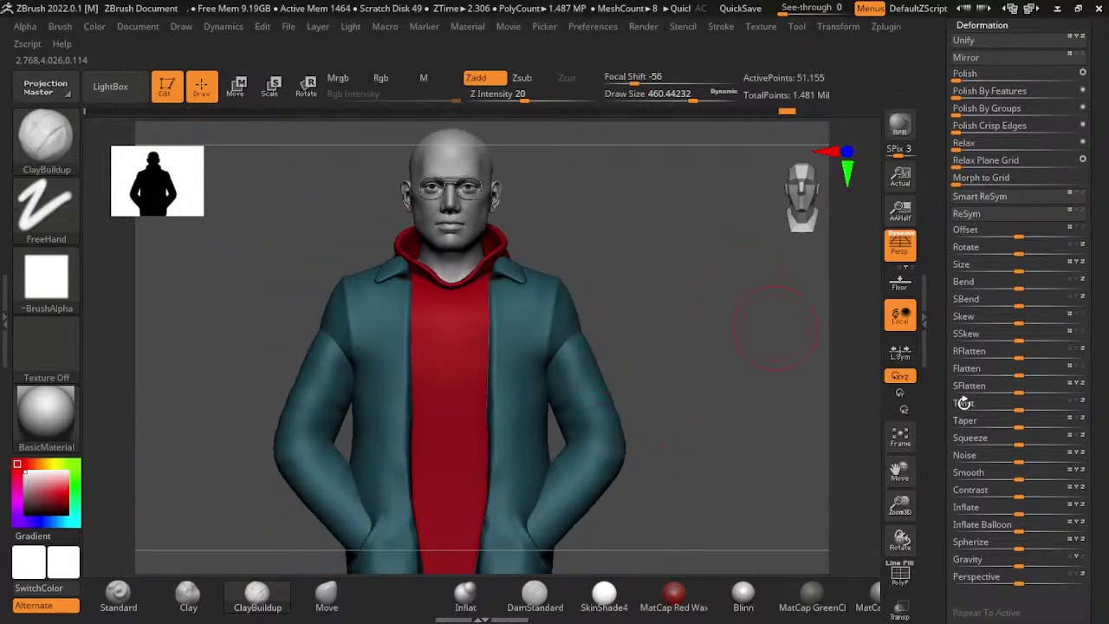
mouse_move(900, 507)
left_mouse_down()
mouse_move(938, 468)
mouse_move(416, 530)
left_mouse_up()
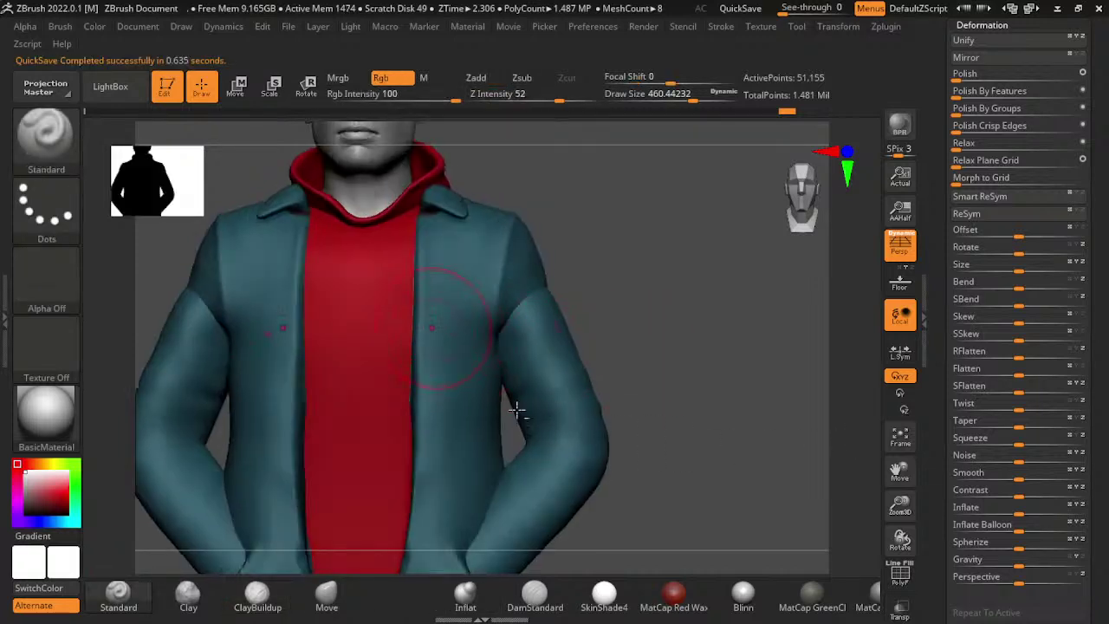
- Try a grey colour fill on the jacket, then undo it
left_click(24, 499)
left_click_drag(324, 459, 256, 151, "alt")
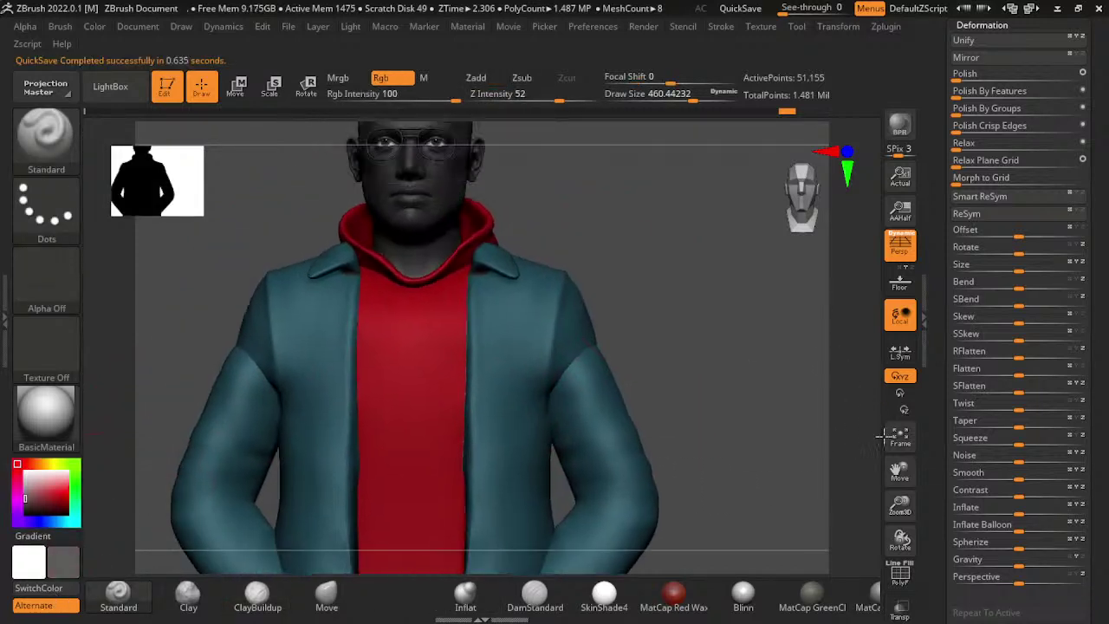
left_click(94, 26)
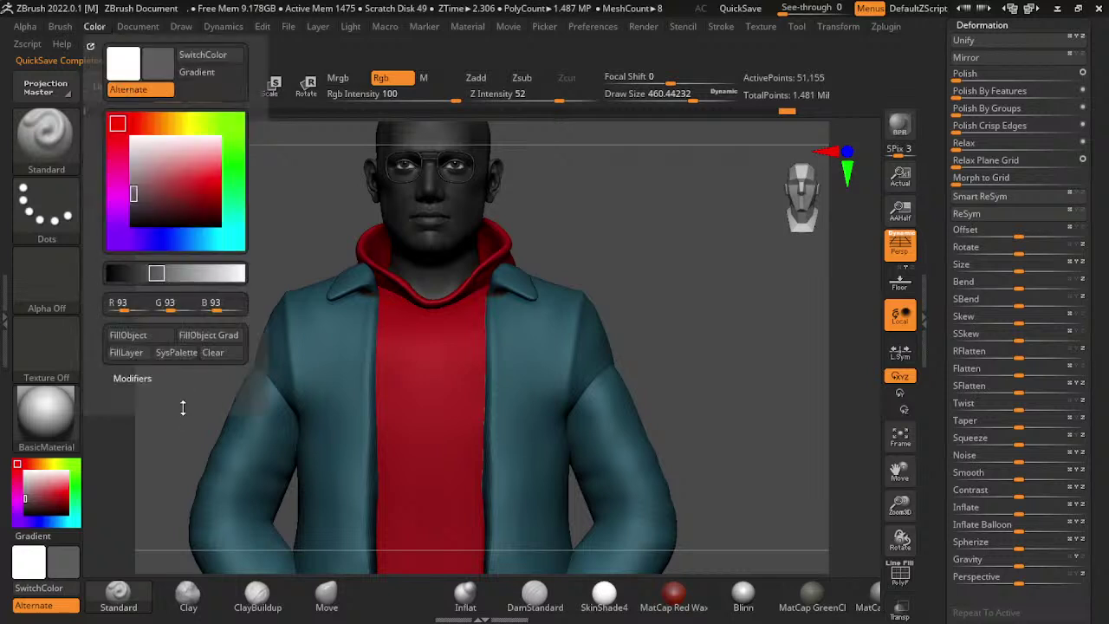
left_click(130, 334)
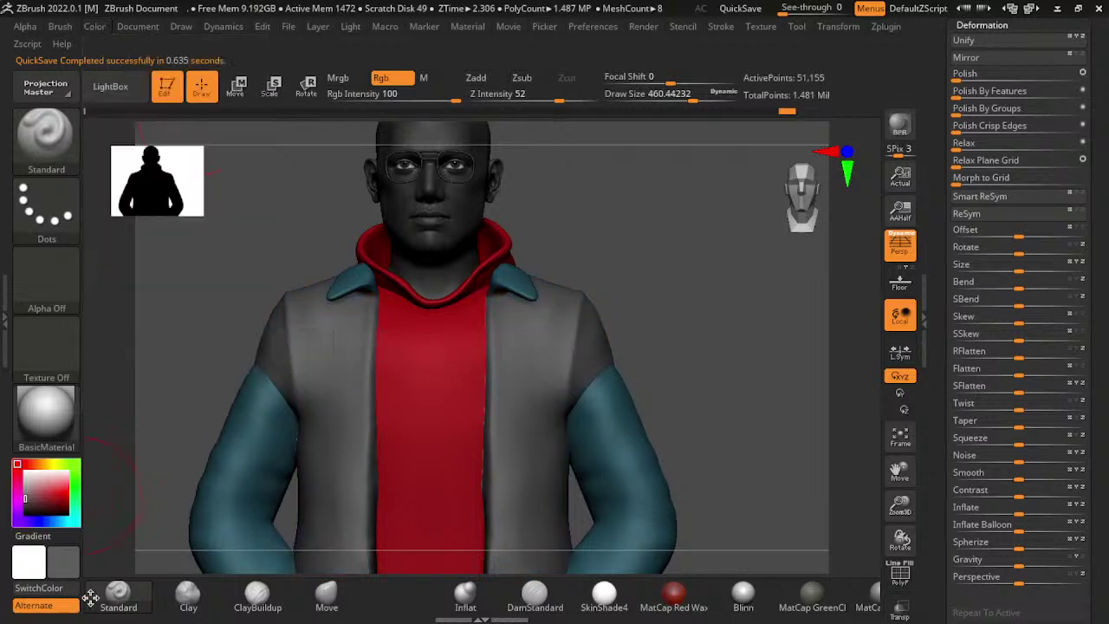
key("ctrl+z")
- Test yellow fills on the head and jacket, undo both, and reset the secondary colour to white
left_click_drag(835, 376, 834, 453, "alt")
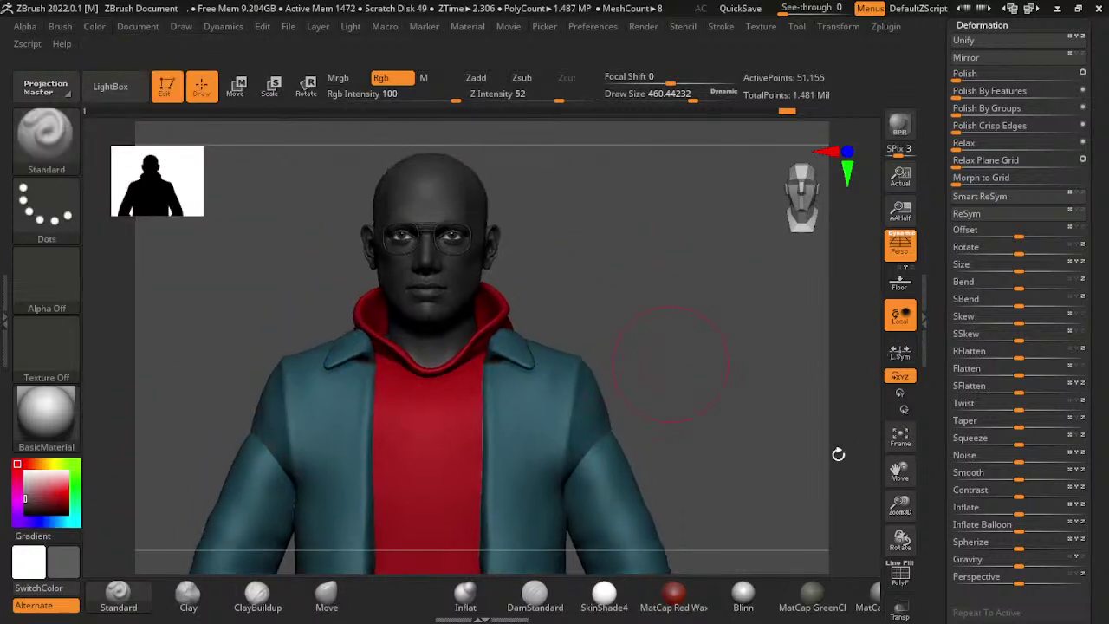
left_click(94, 26)
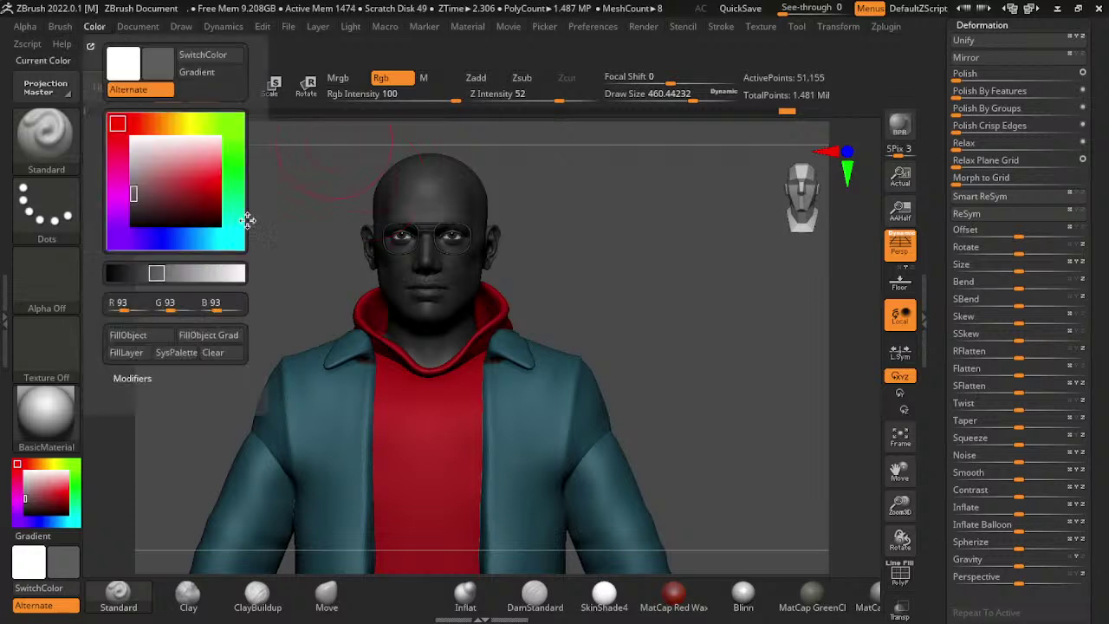
left_click(167, 121)
left_click(128, 334)
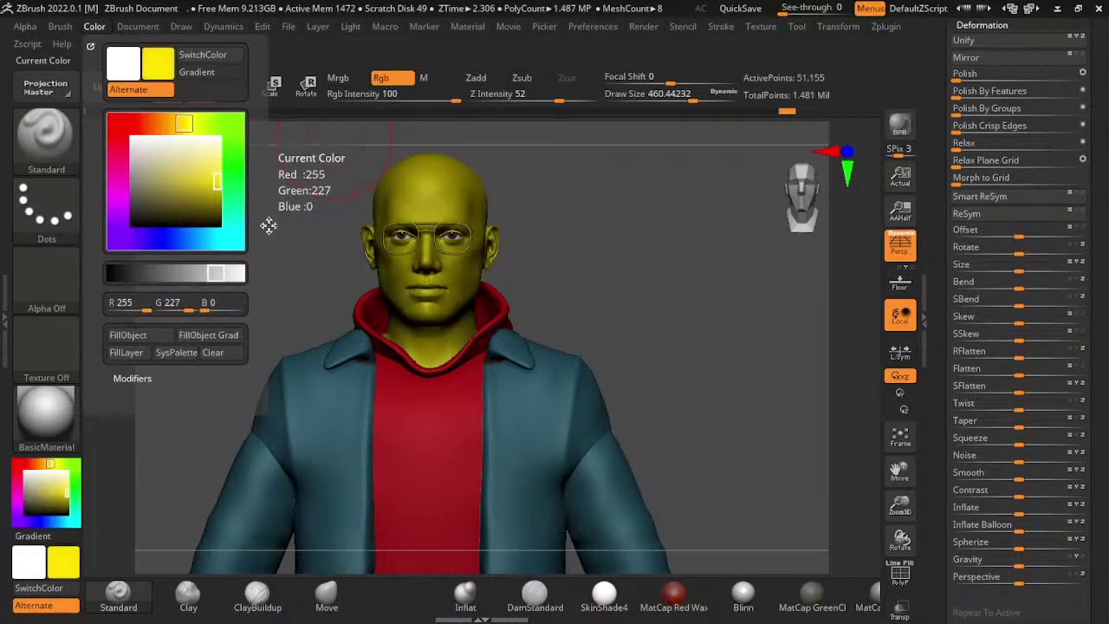
left_click(94, 26)
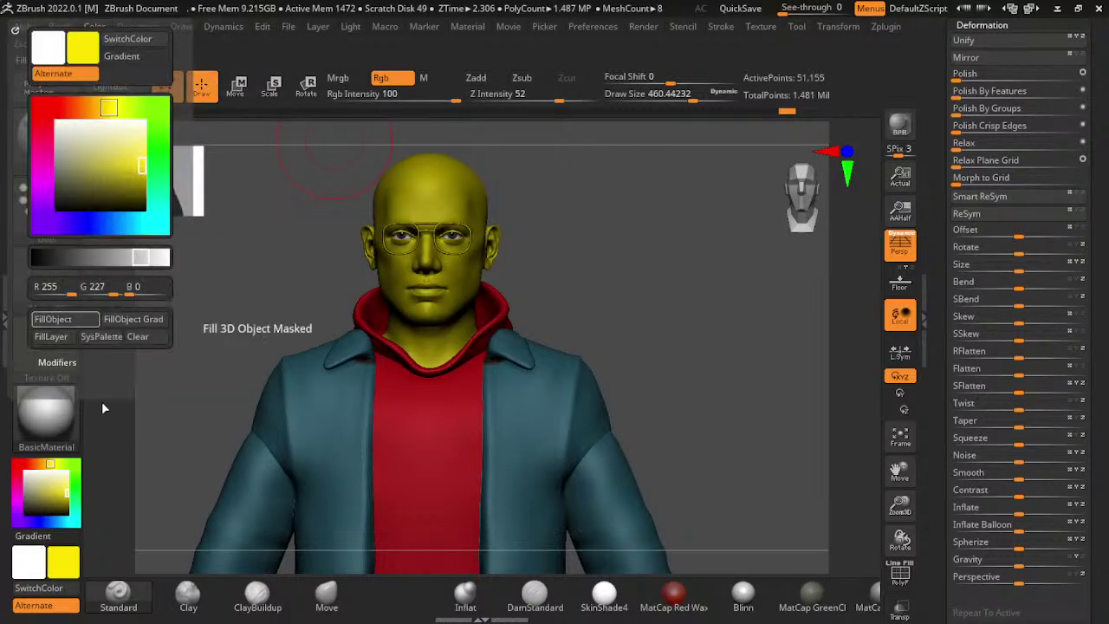
left_click(53, 319)
key("ctrl+z")
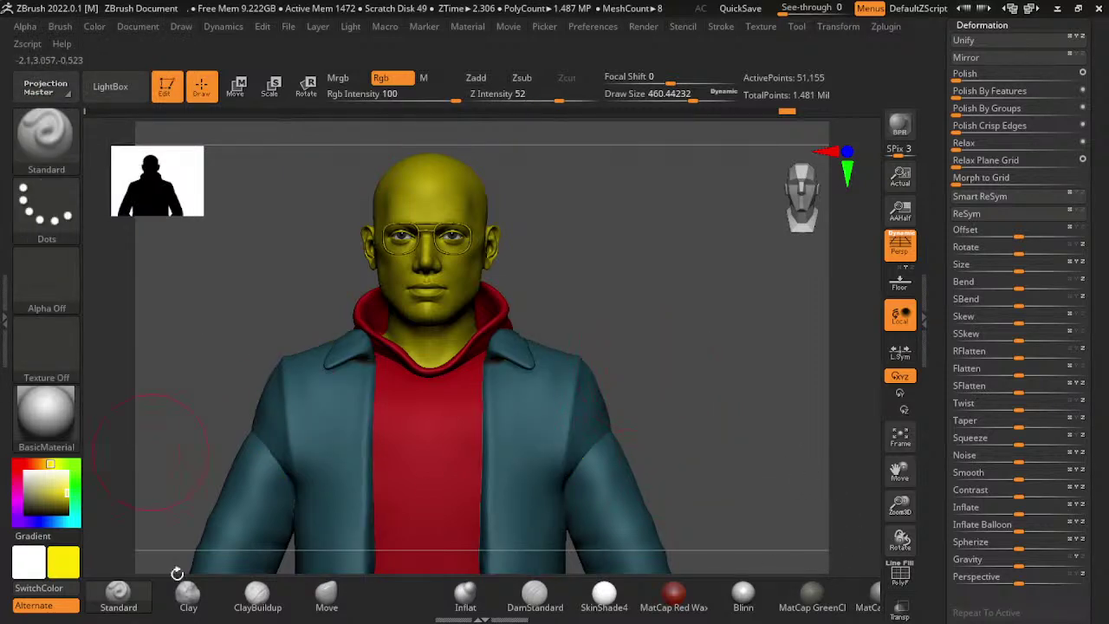
left_click(52, 605)
key("ctrl+z")
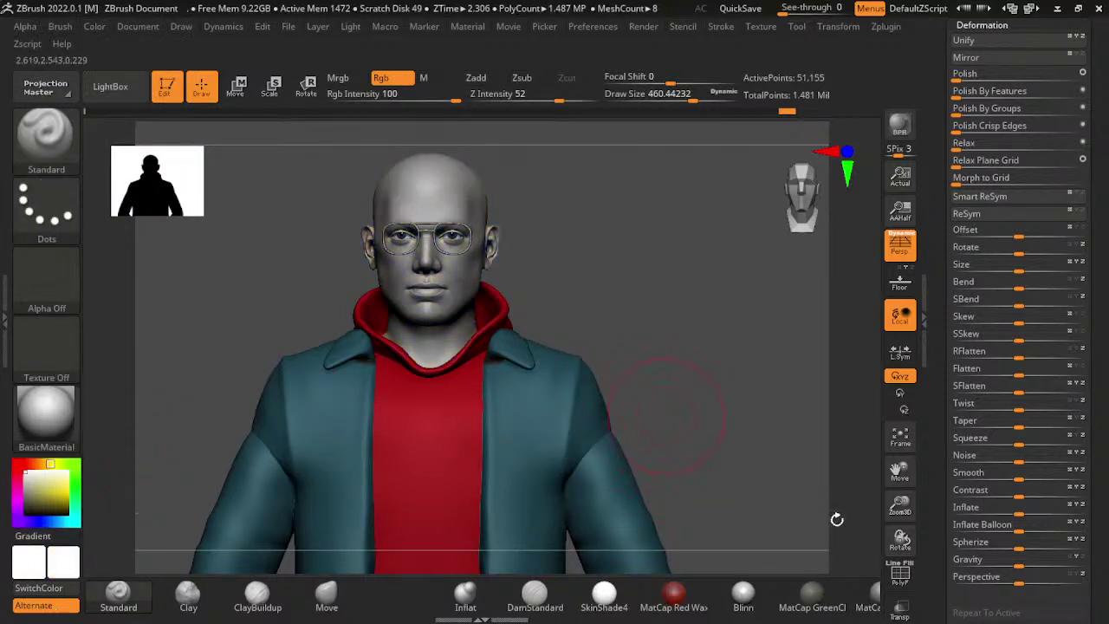
- Switch the brush back to Zadd sculpting with Rgb painting off
mouse_move(841, 520)
left_mouse_down("alt")
mouse_move(979, 468)
mouse_move(880, 428)
left_mouse_up("alt")
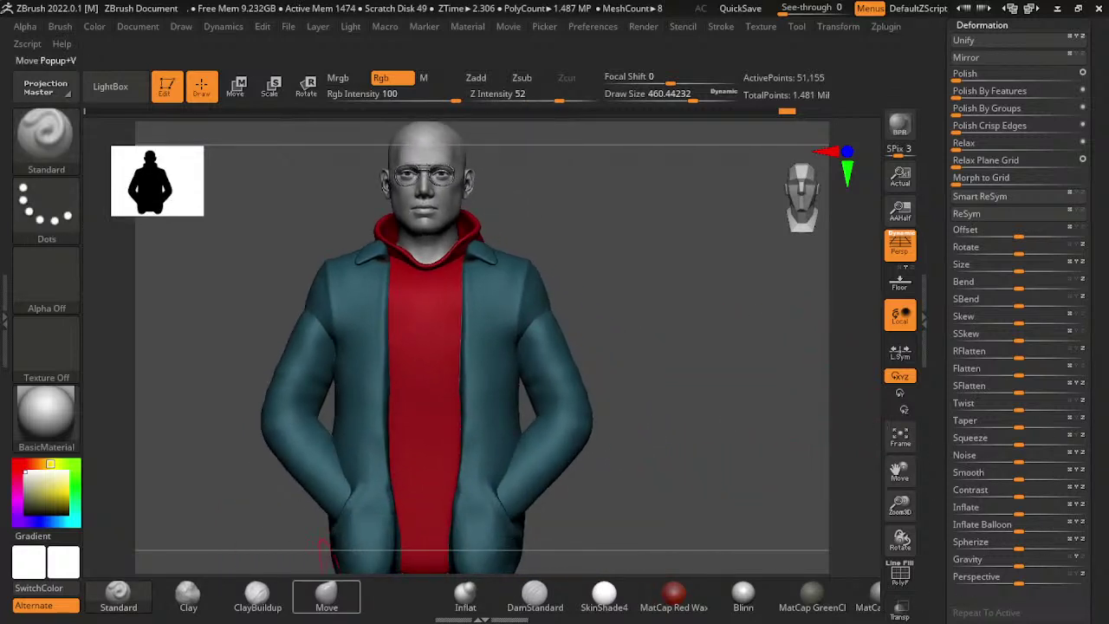
key("ctrl+z")
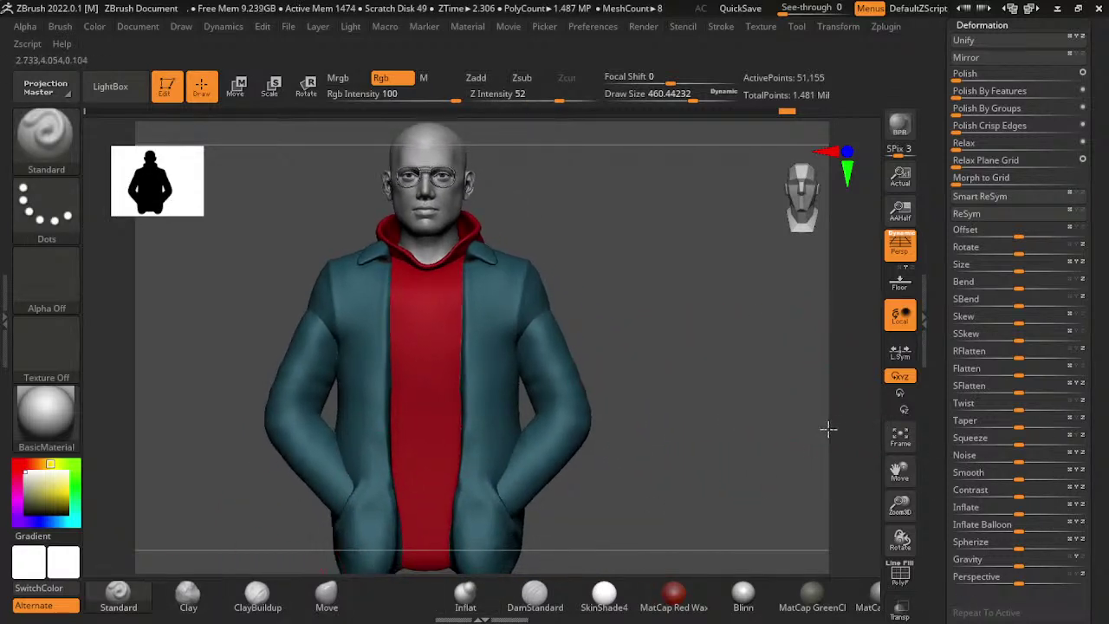
left_click_drag(828, 428, 724, 452, "alt")
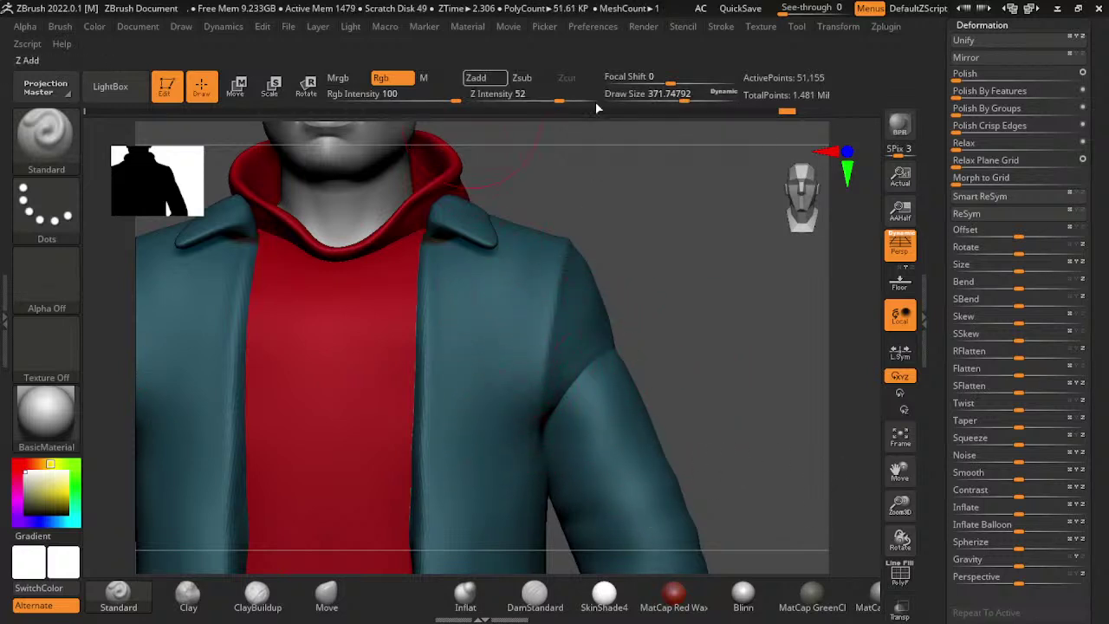
left_click(476, 78)
left_click(380, 78)
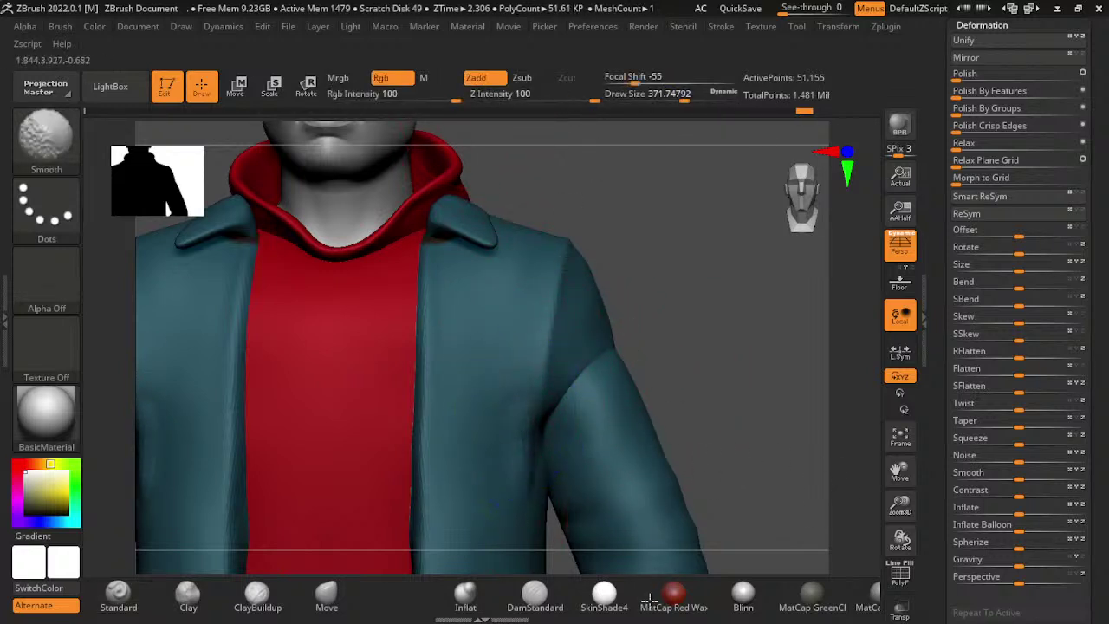
- Rotate to a straight front view framing the hood collar and jacket front
left_click_drag(763, 520, 713, 347, "alt")
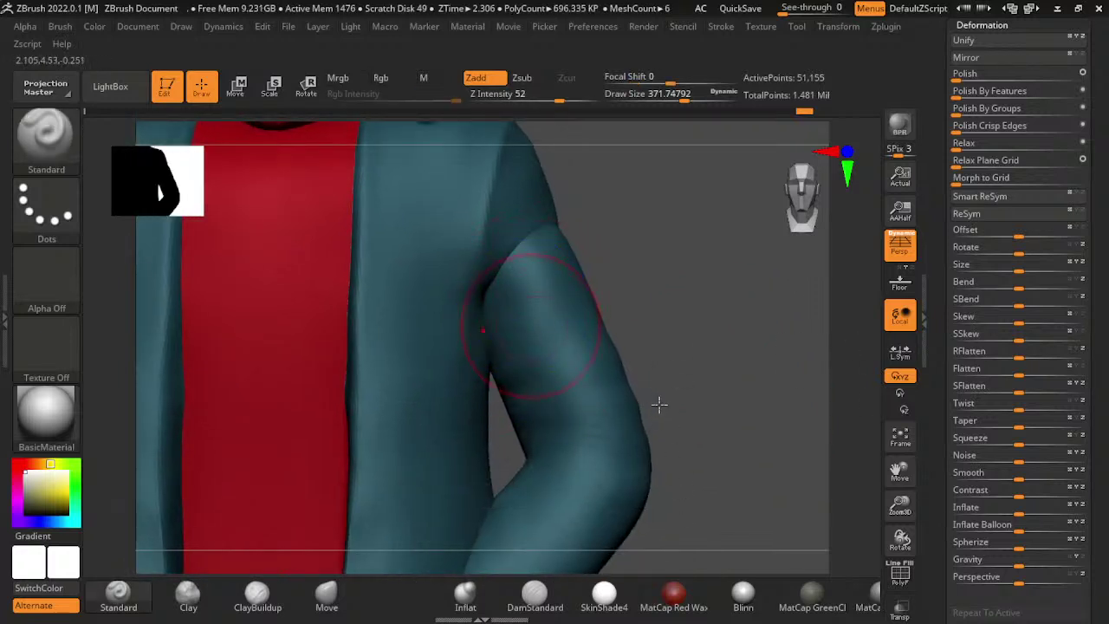
left_click_drag(715, 285, 664, 416, "alt")
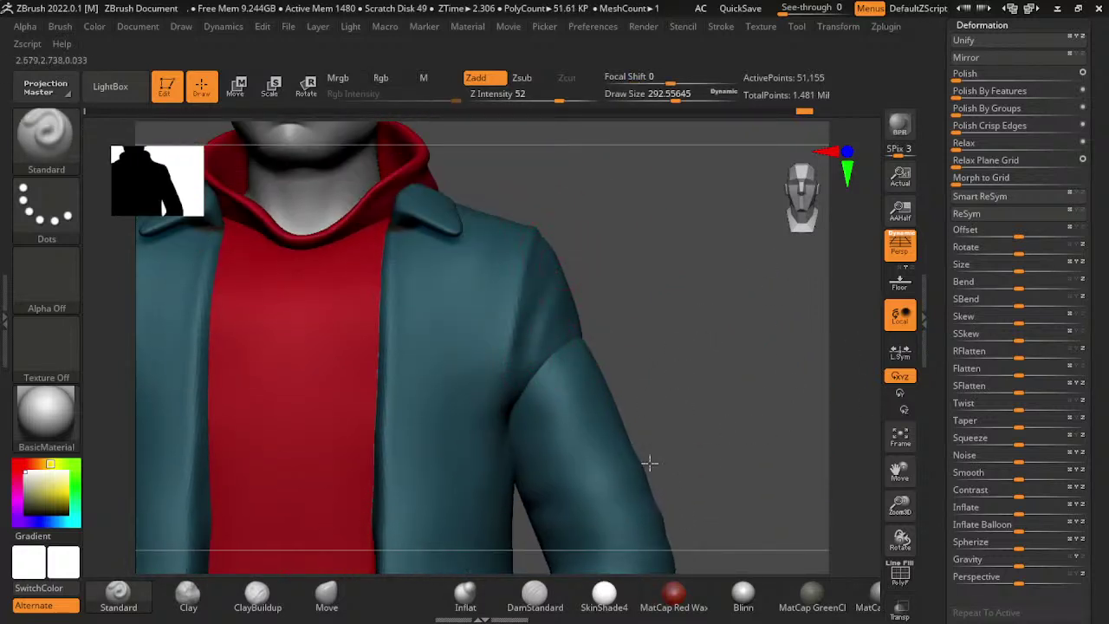
mouse_move(812, 389)
left_mouse_down("shift")
mouse_move(901, 409)
mouse_move(869, 397)
left_mouse_up("shift")
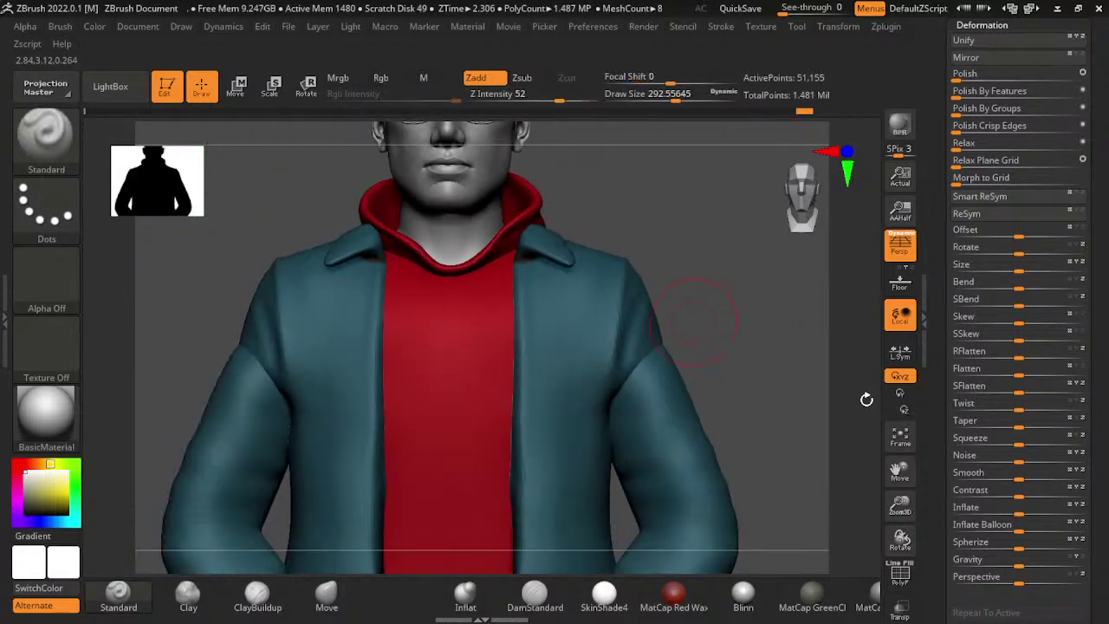
- Pick a lighter brown and fill the jacket body with it
key("c")
left_click(34, 588)
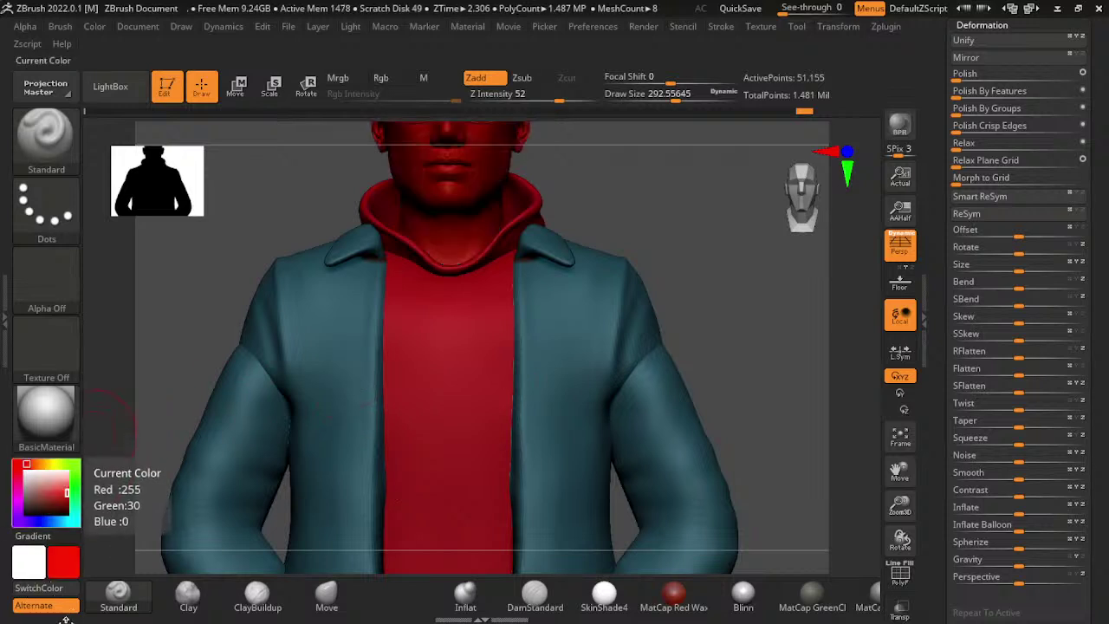
key("c")
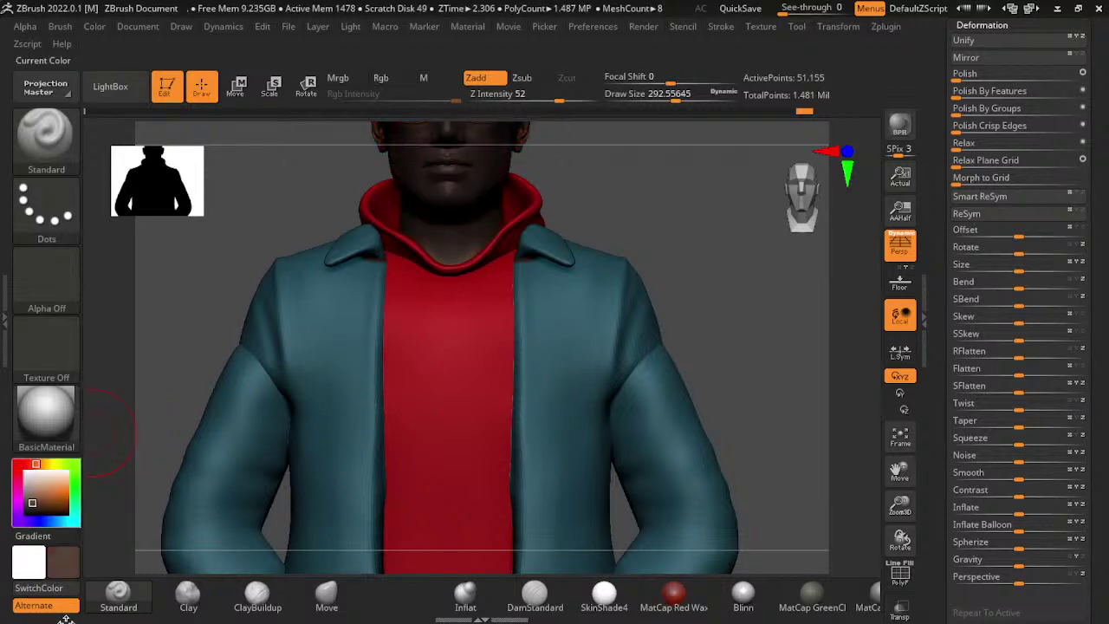
left_click(38, 501)
left_click(94, 26)
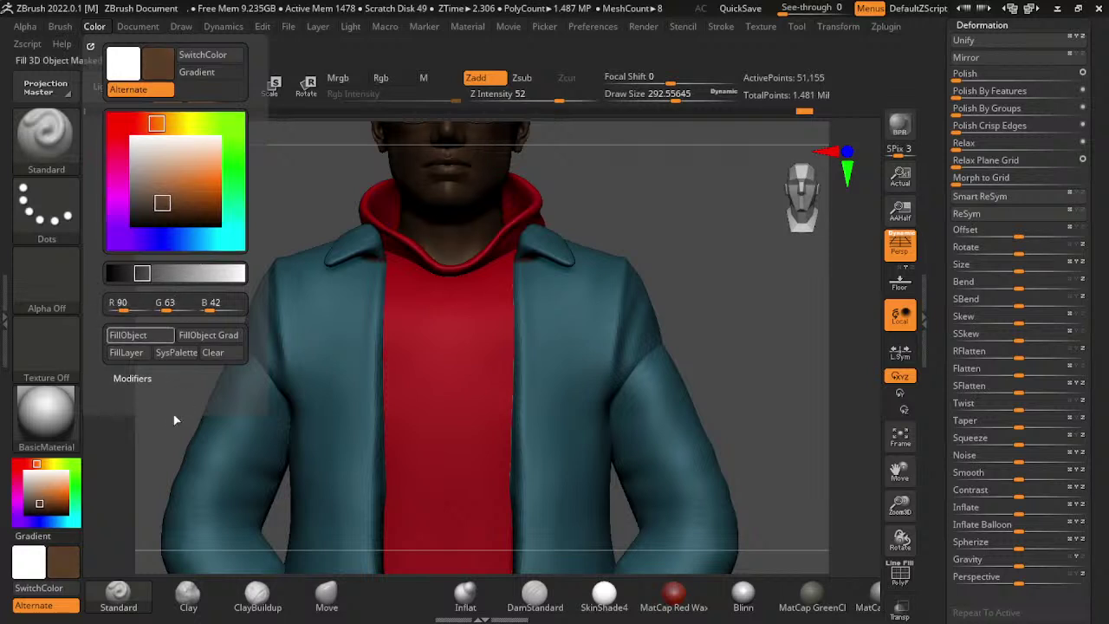
left_click(128, 336)
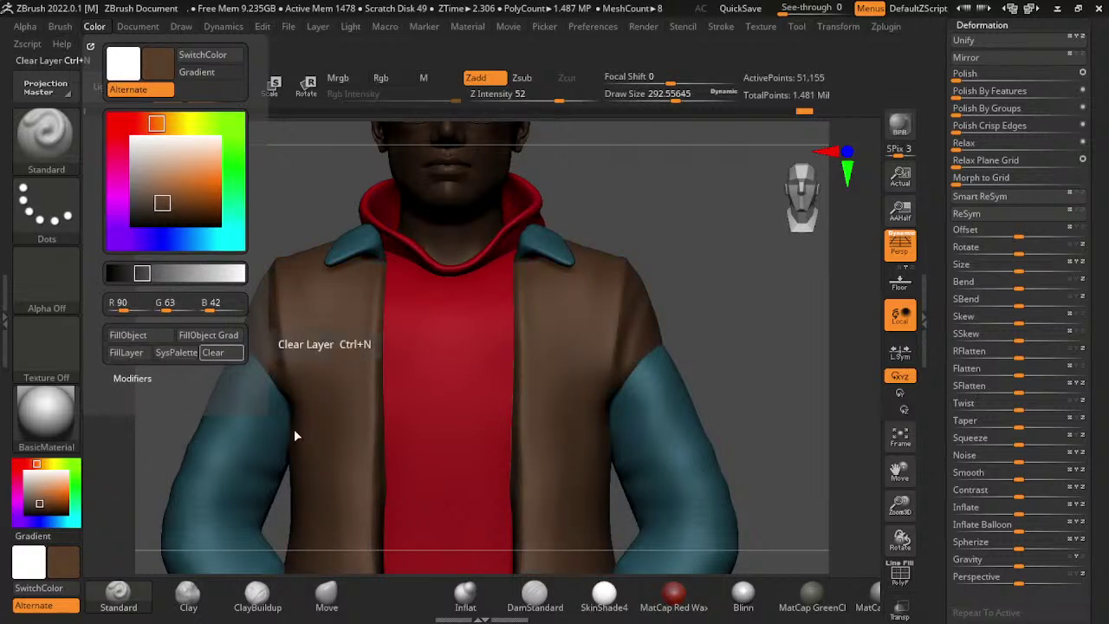
- Fill the jacket sleeves and collar subtools with the same brown
left_click(302, 549, "alt")
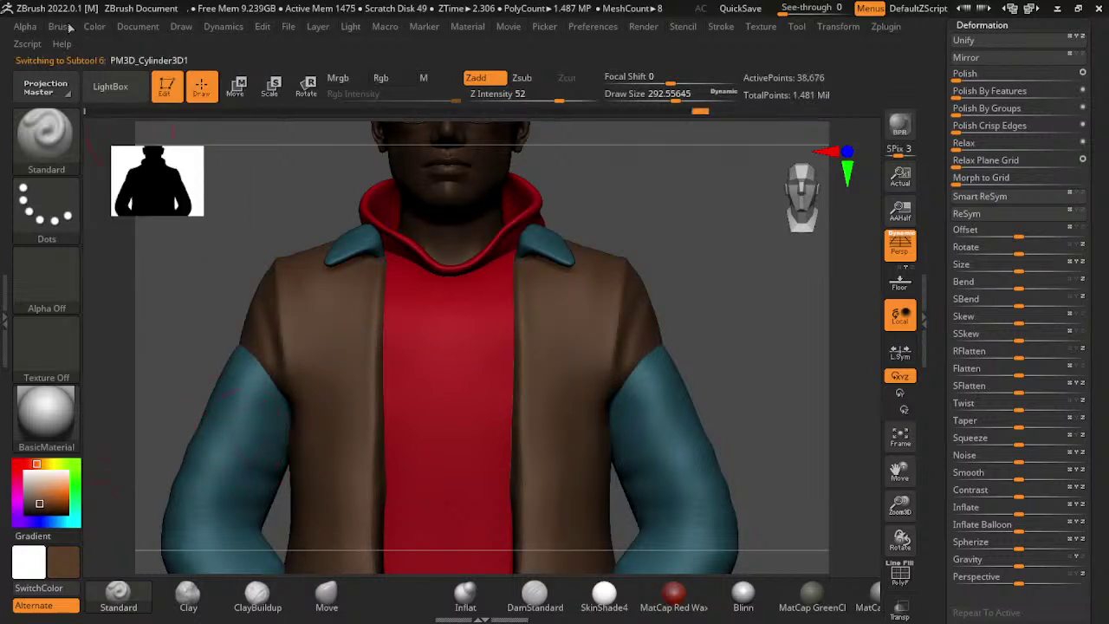
left_click(94, 26)
left_click(128, 335)
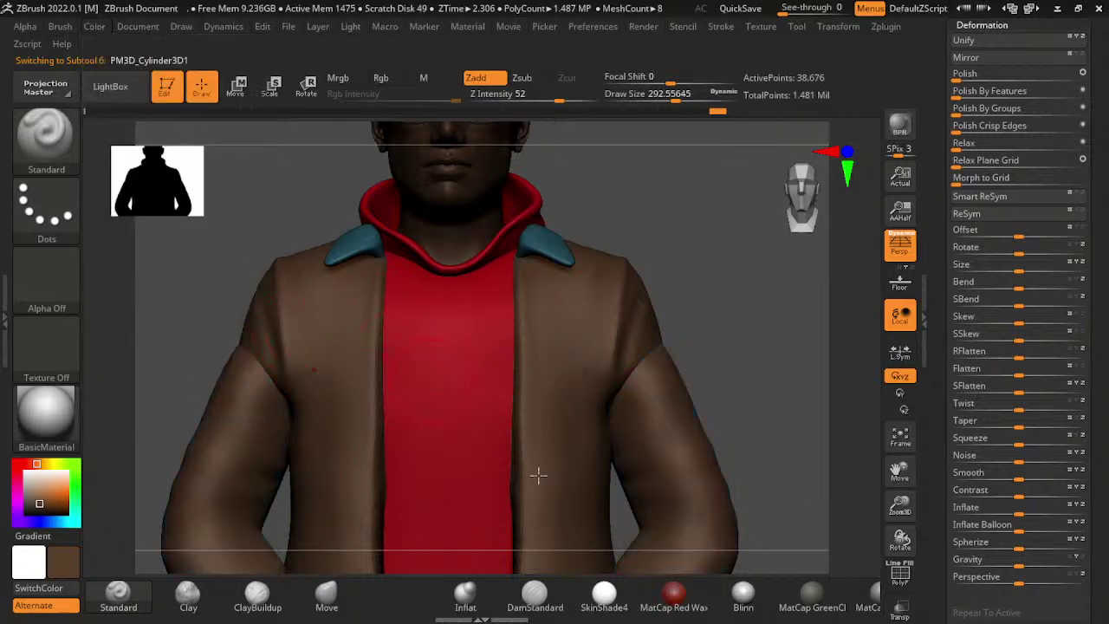
left_click(572, 498, "alt")
left_click(684, 304, "alt")
left_click(461, 208, "alt")
left_click(95, 26)
left_click(128, 336)
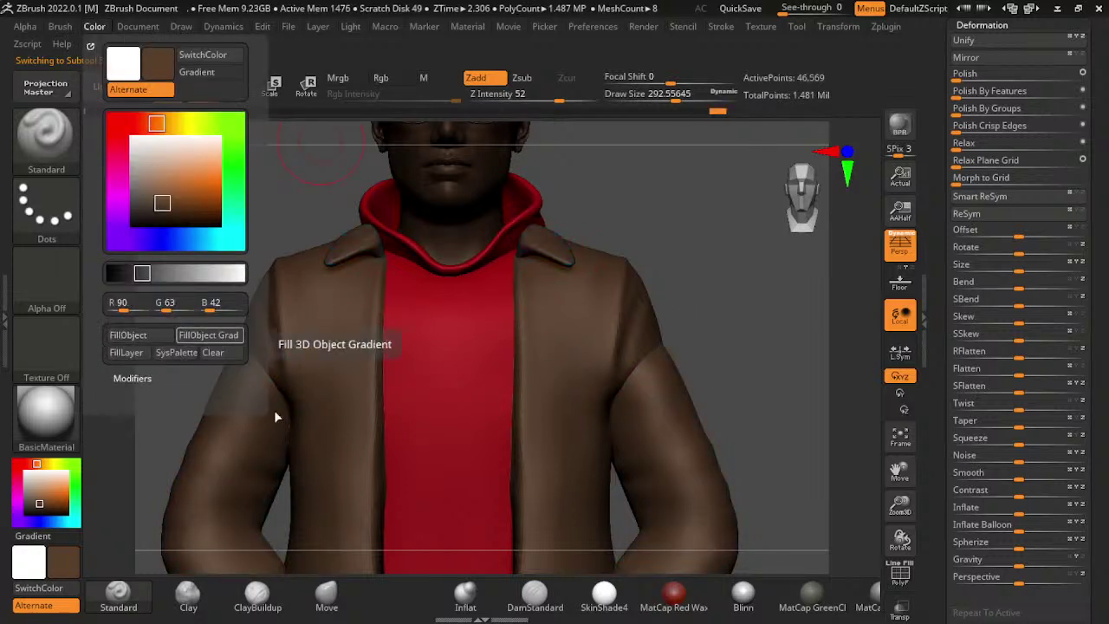
- Choose a soft blue and fill the red shirt with it
left_click(615, 494, "alt")
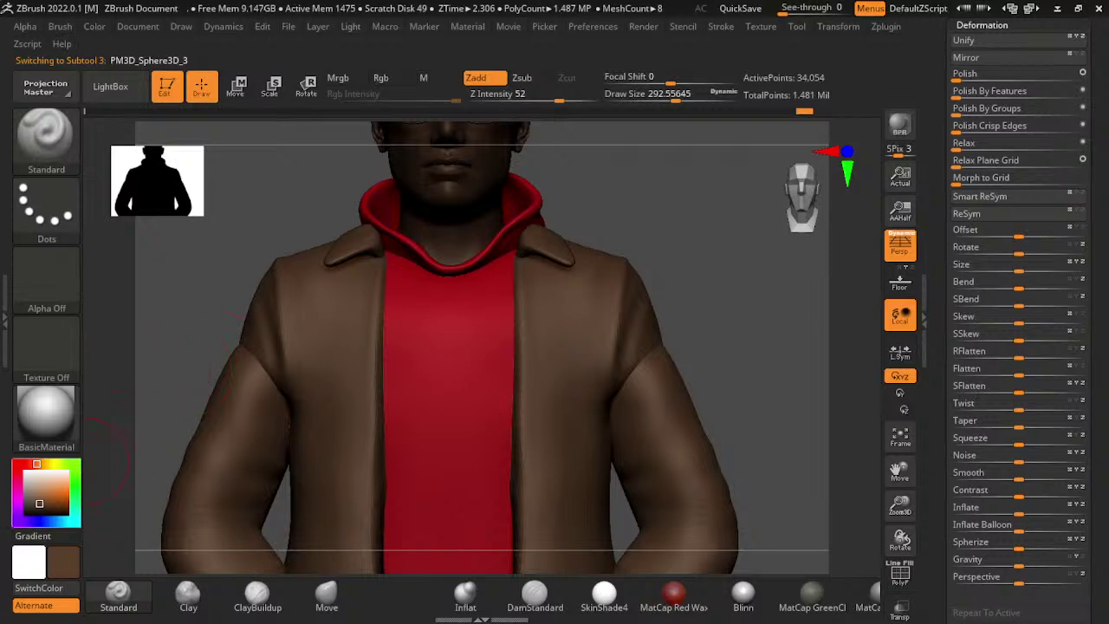
left_click(48, 522)
left_click(58, 499)
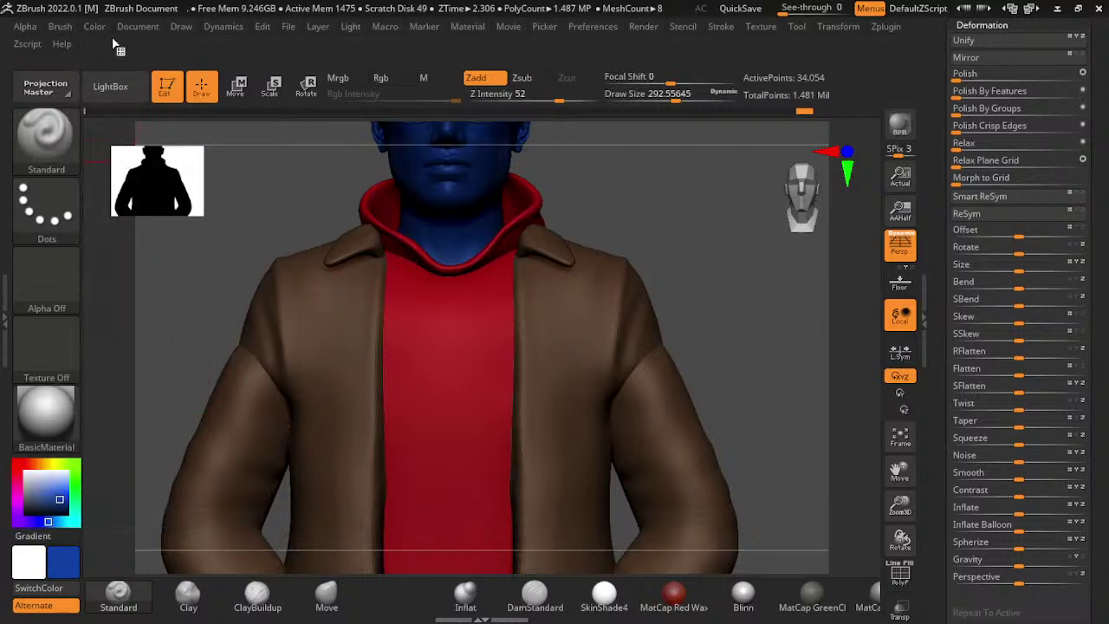
left_click(94, 26)
left_click(175, 196)
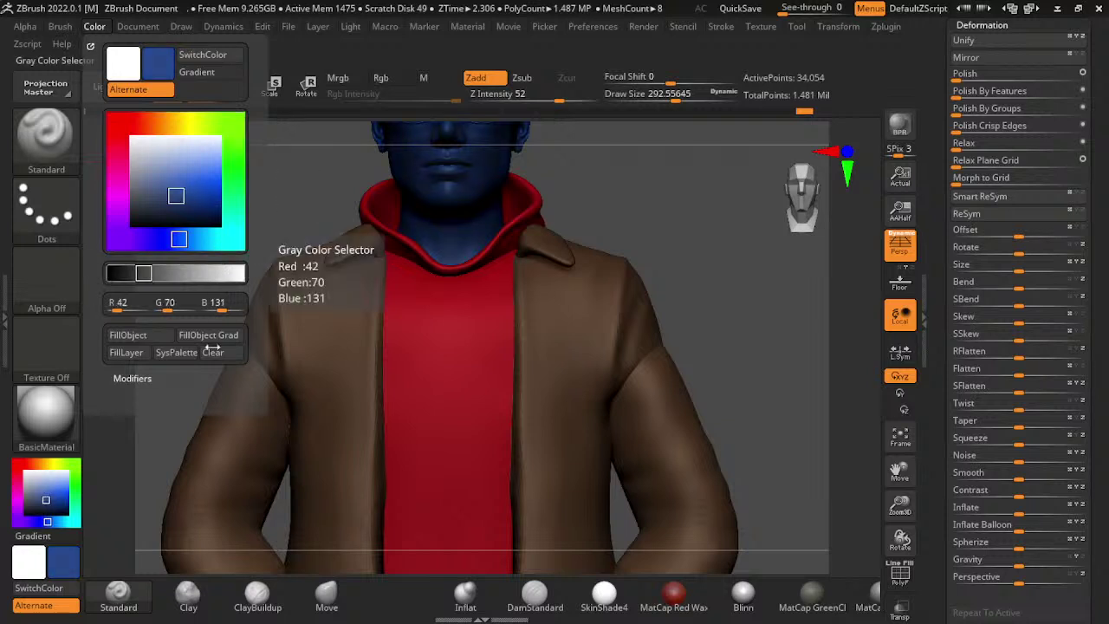
left_click(127, 335)
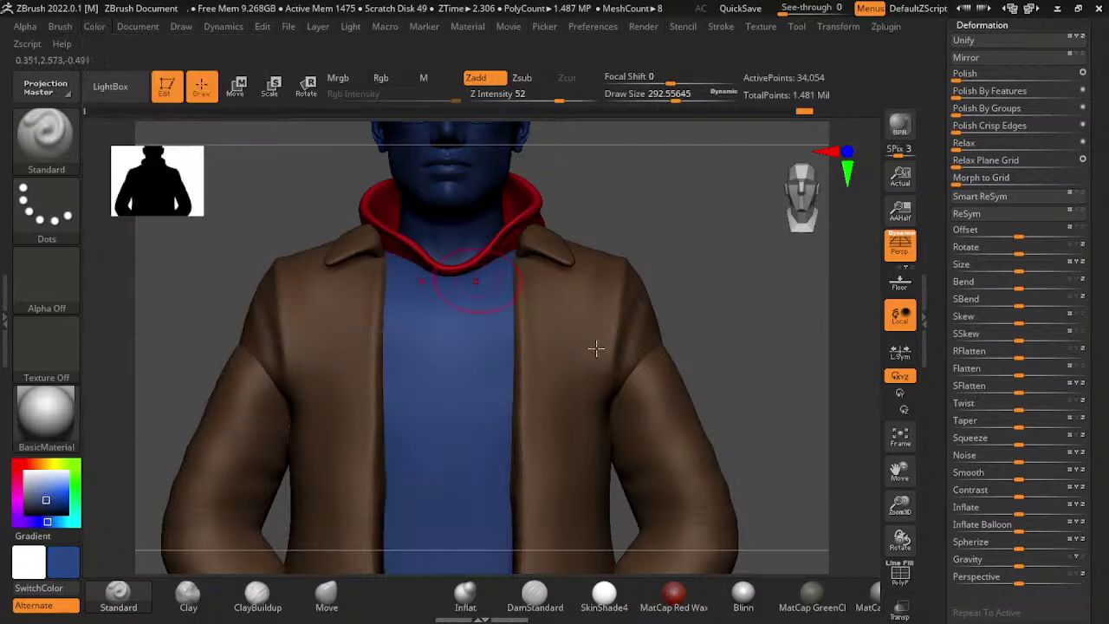
- Fill the hood blue, reset the colour to white, and zoom in on the bespectacled head
left_click(596, 303, "alt")
left_click(421, 248, "alt")
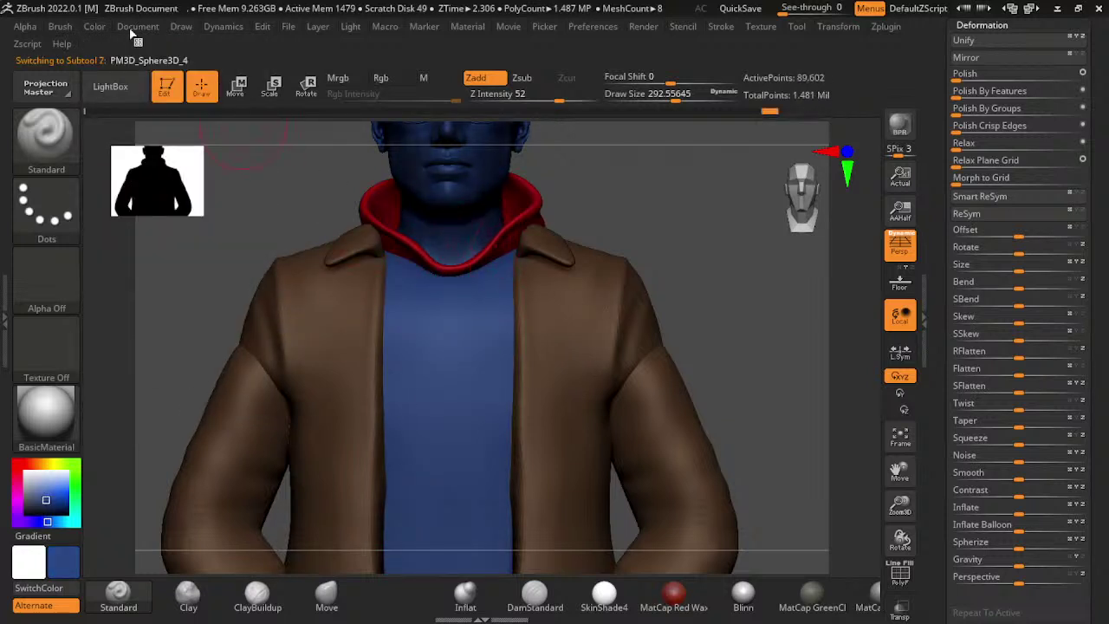
left_click(95, 26)
left_click(127, 334)
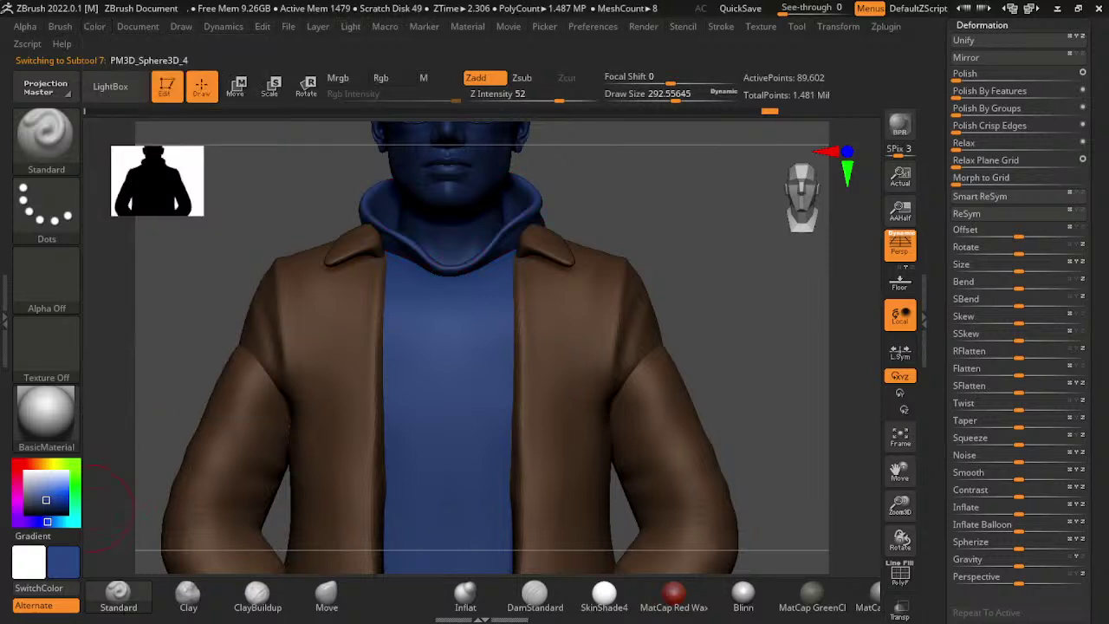
left_click(33, 561)
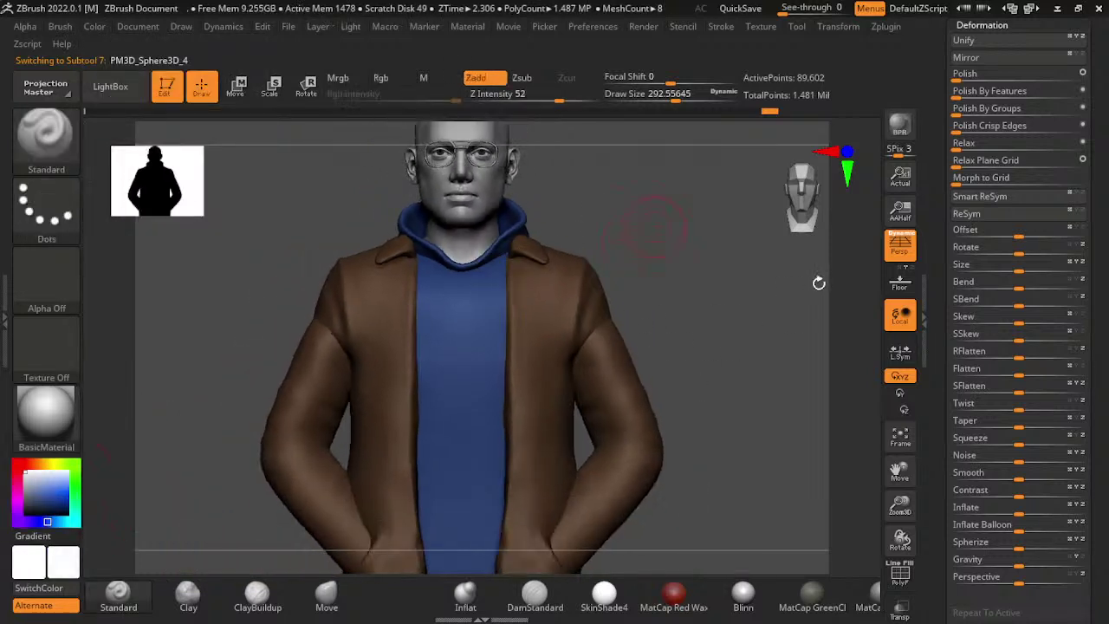
right_click_drag(885, 426, 652, 372, "ctrl")
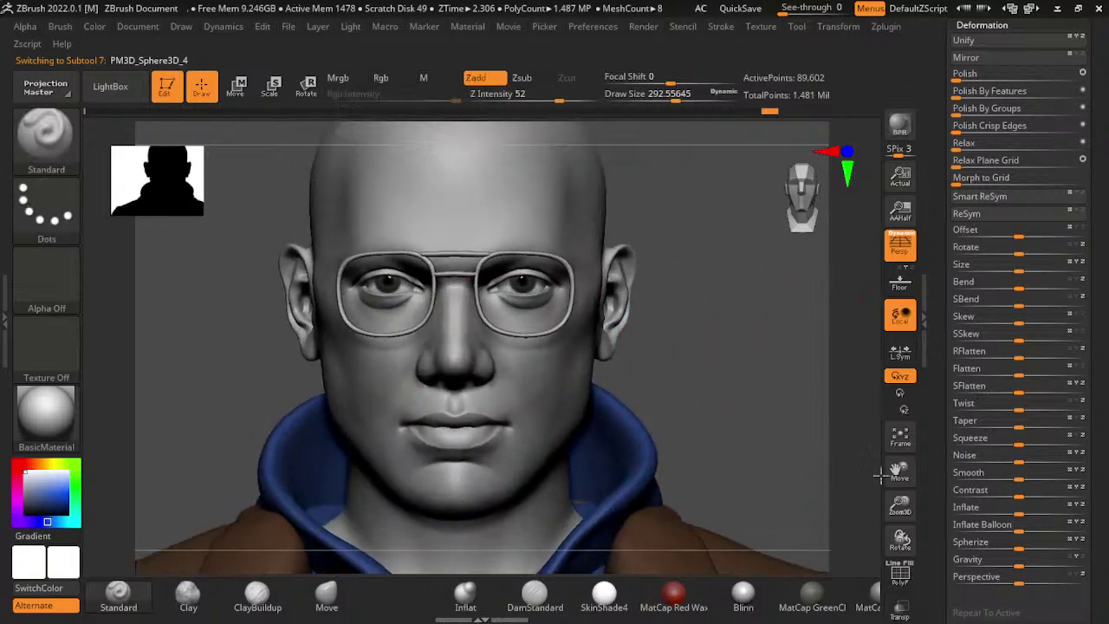
left_click_drag(884, 428, 916, 487)
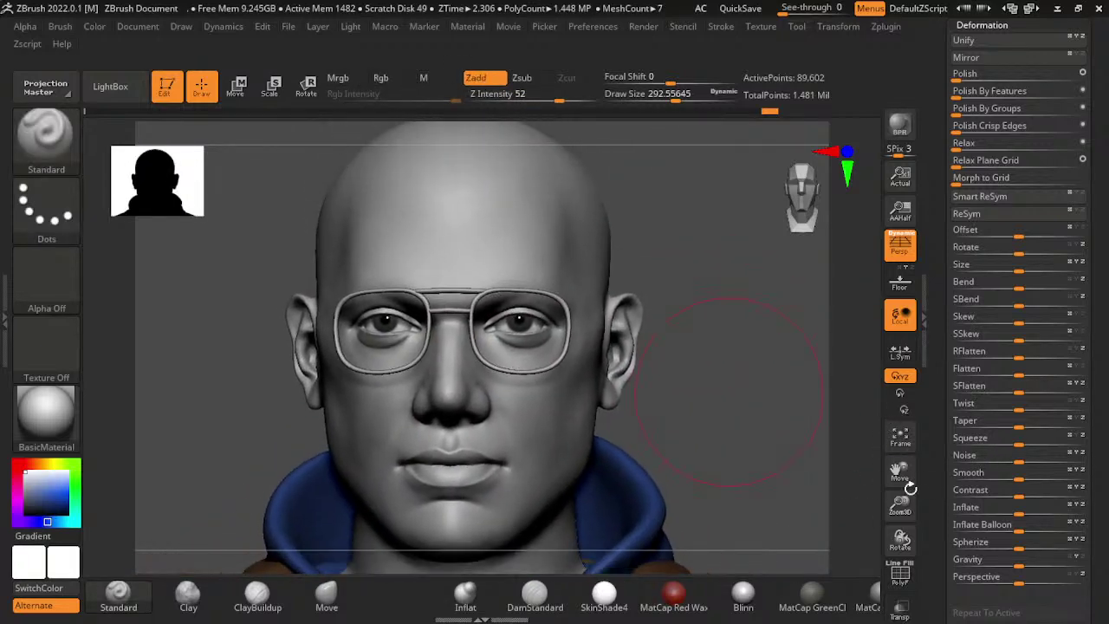